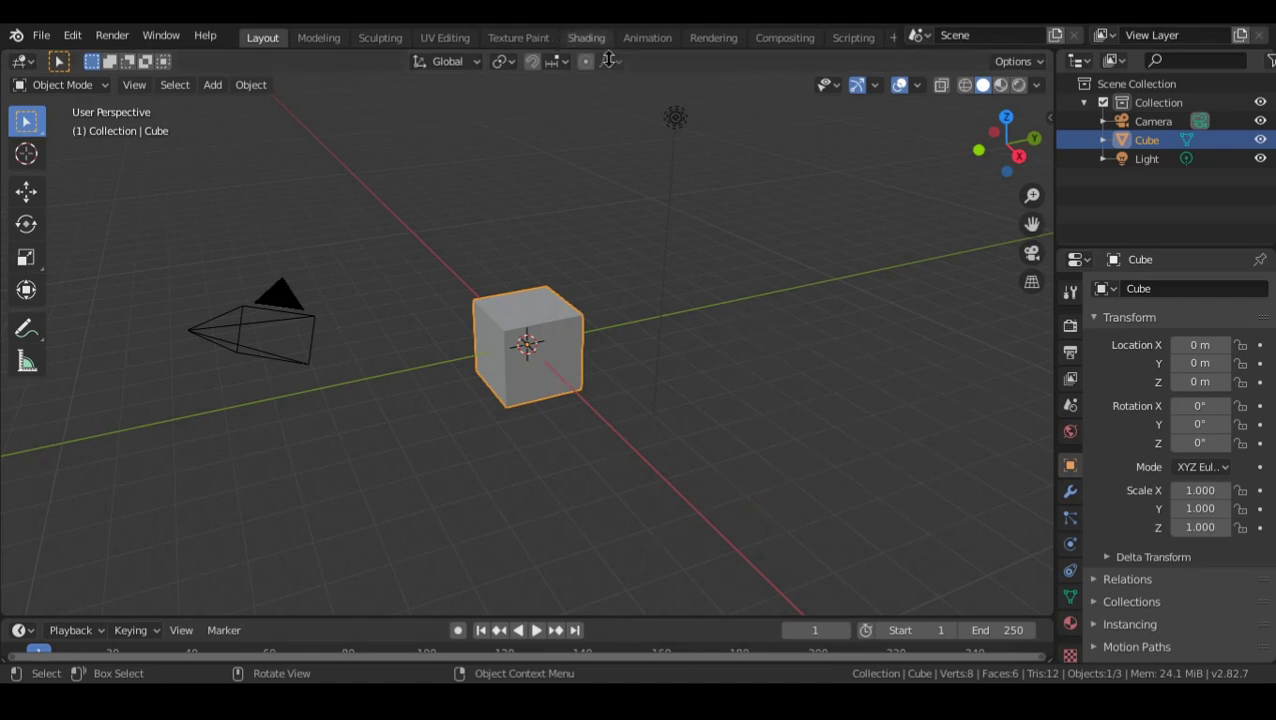
- Set the 3D viewport's focal length to 80 mm
key(m)
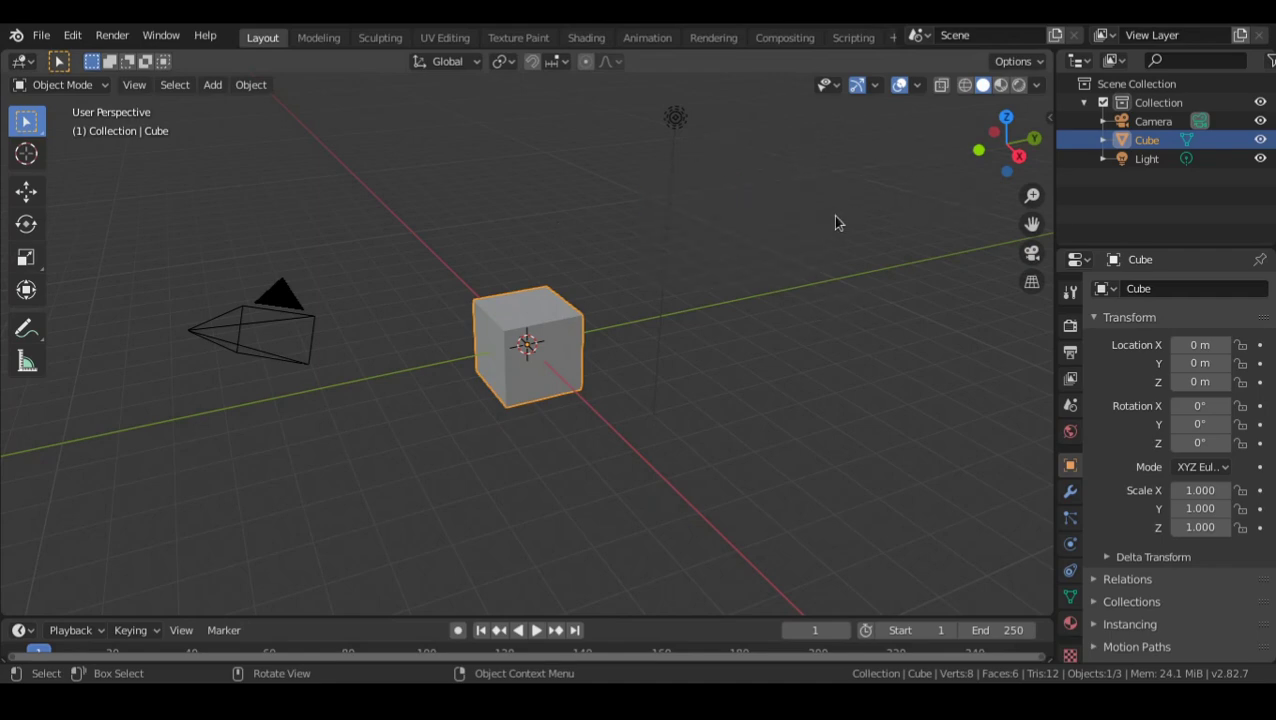
key(n)
click(1043, 190)
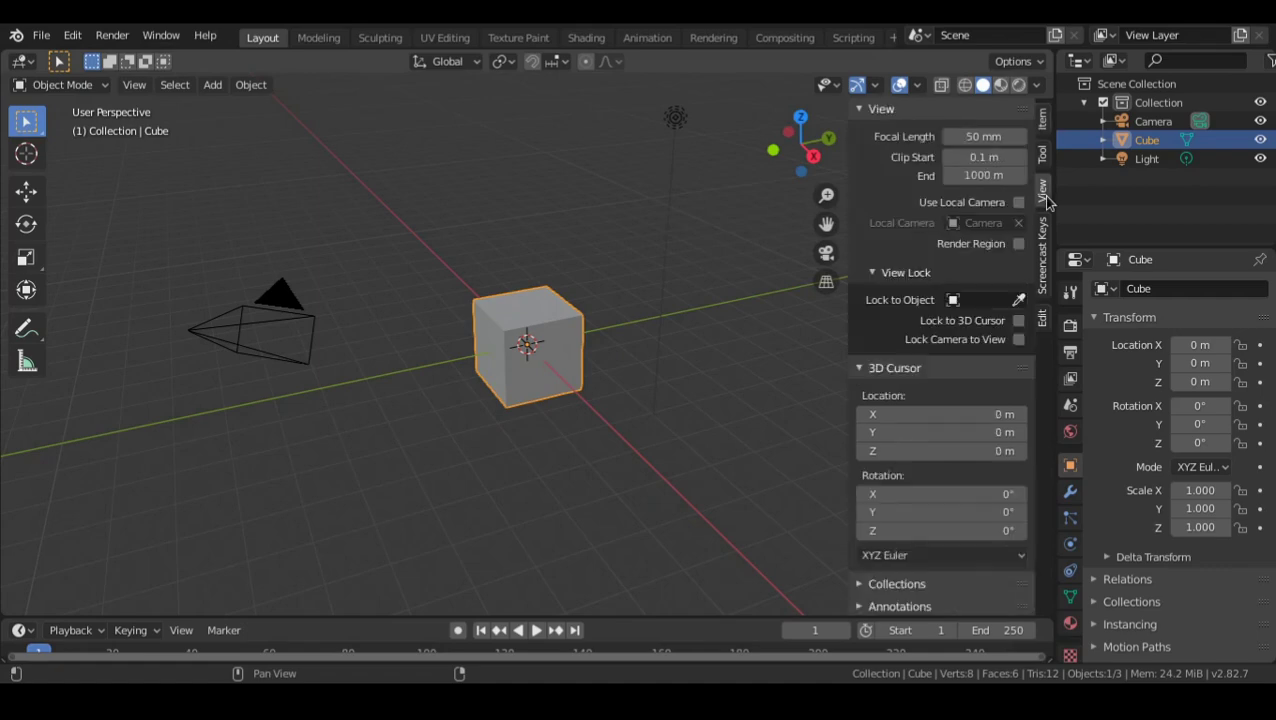
click(975, 136)
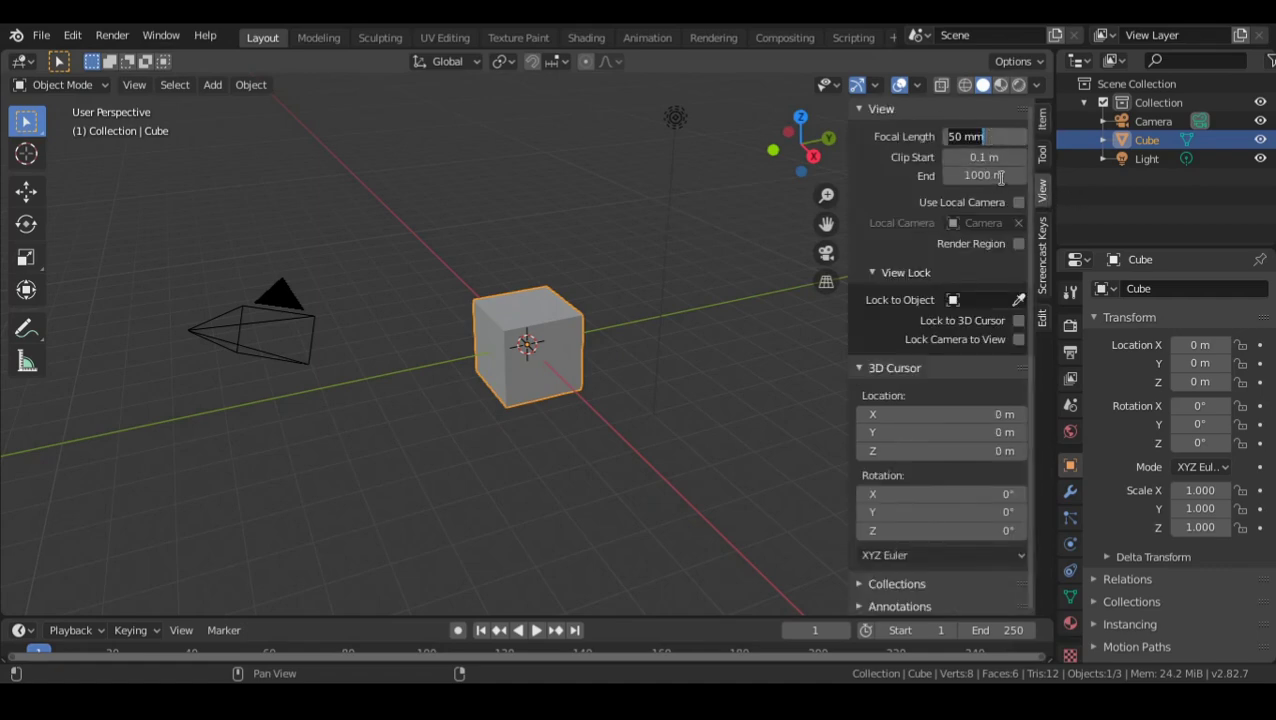
key(BackSpace)
key(Return)
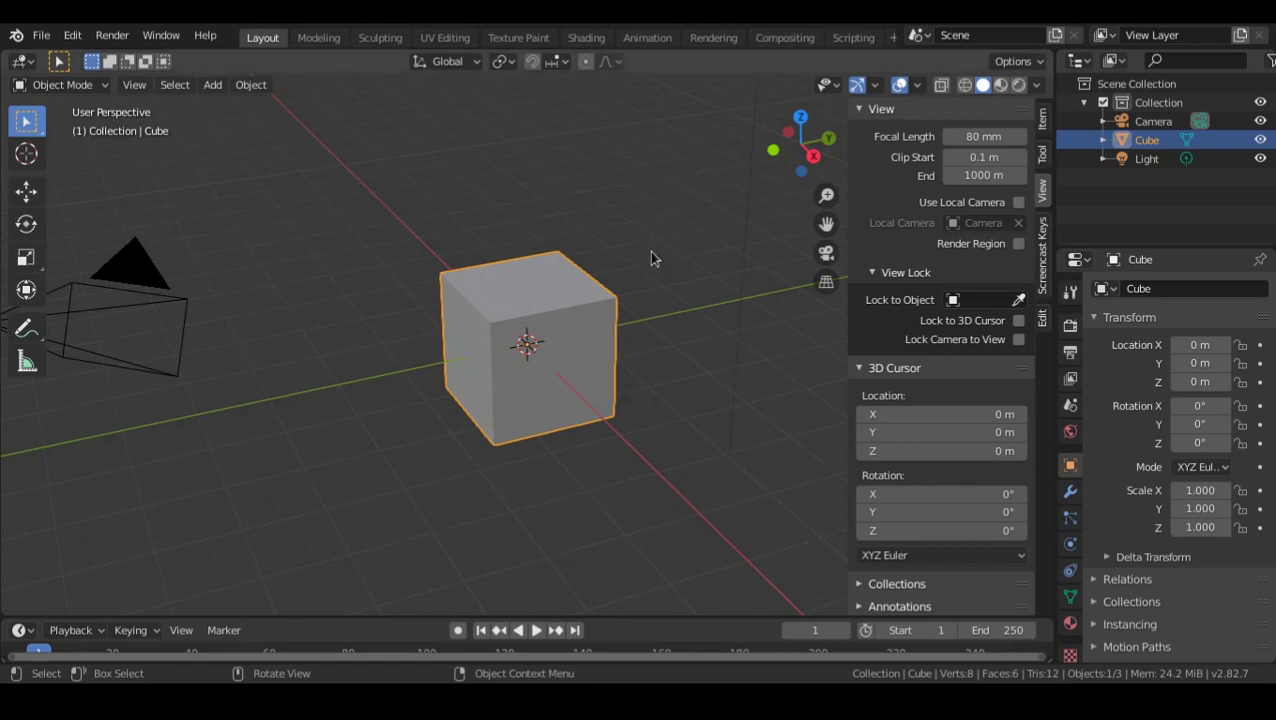
key(n)
- Delete the default cube from the scene
scroll(545, 268, up, 3)
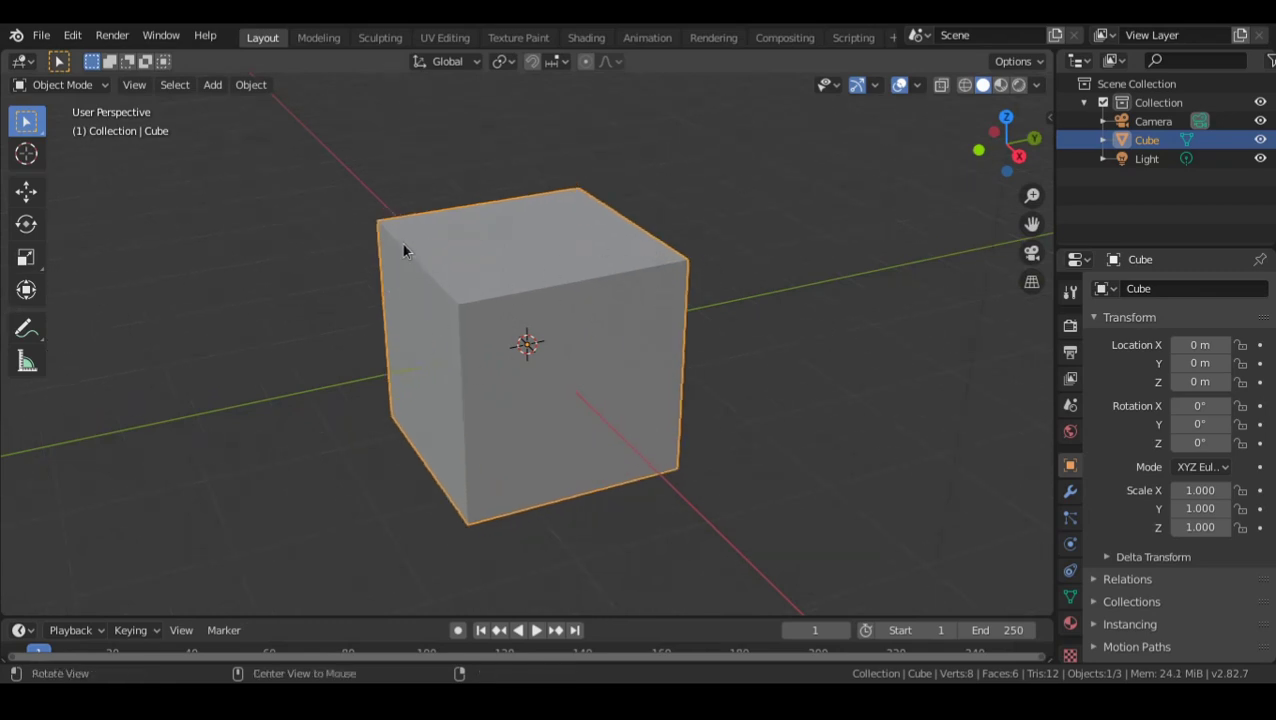
alt+drag(402, 245, 433, 233)
scroll(433, 233, up, 4)
scroll(433, 233, down, 3)
middle_drag(650, 281, 624, 288)
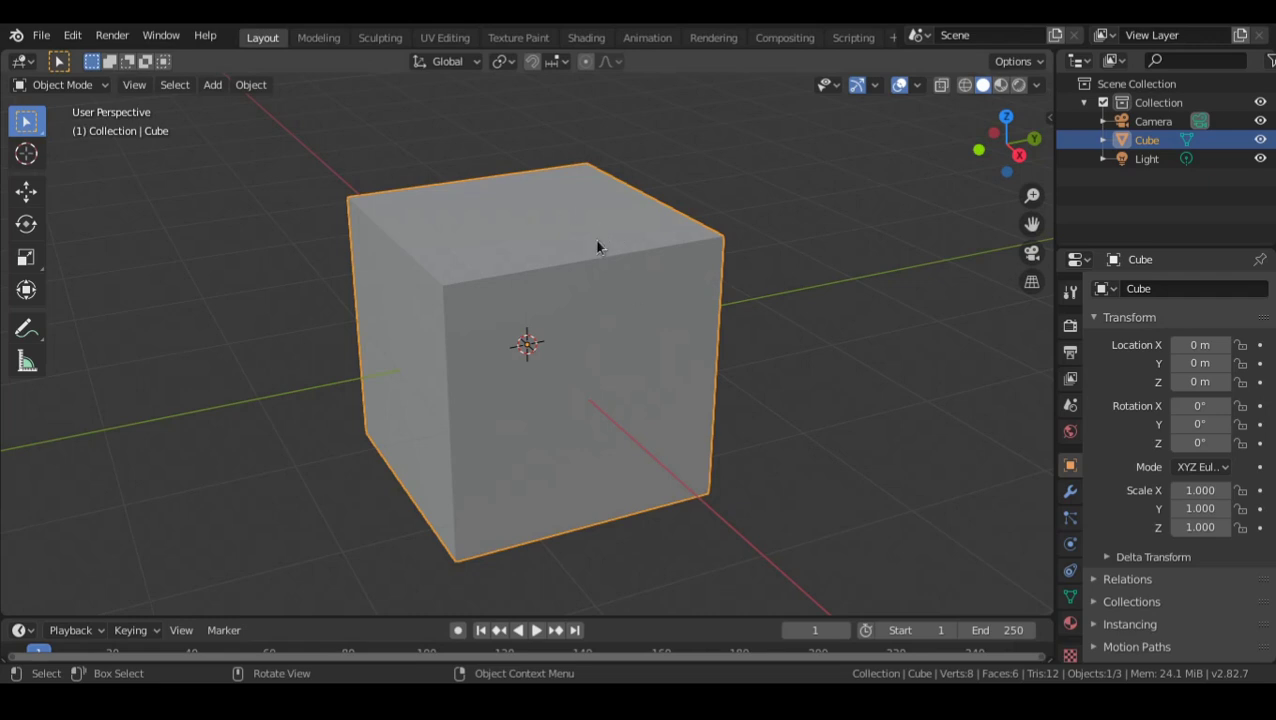
key(x)
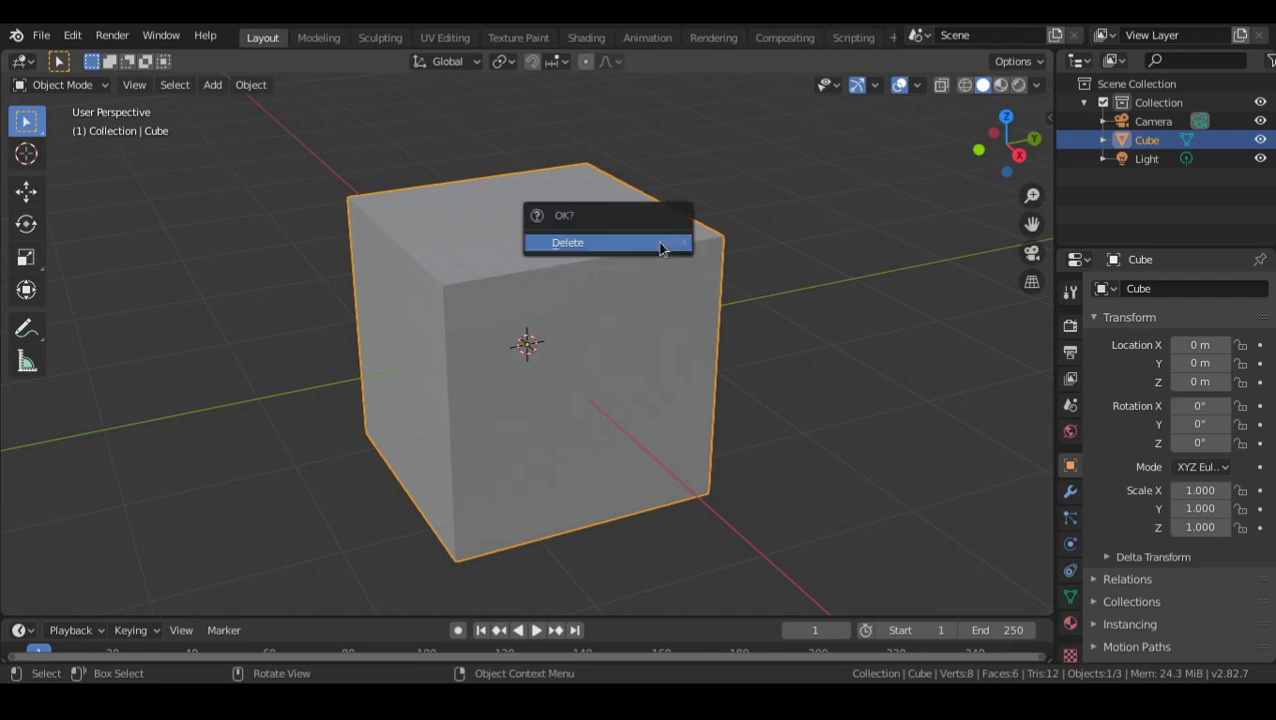
click(660, 243)
- Switch the 3D viewport to the top orthographic view
middle_drag(380, 407, 500, 342)
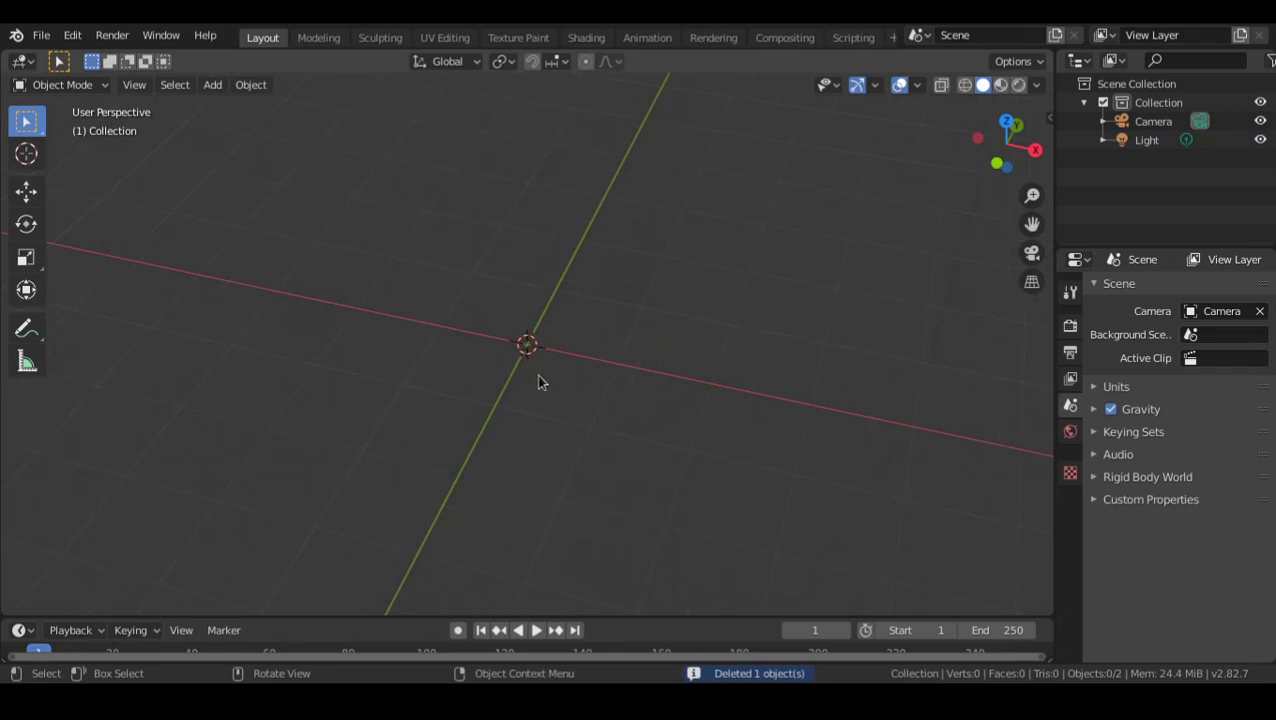
key(grave)
key(grave)
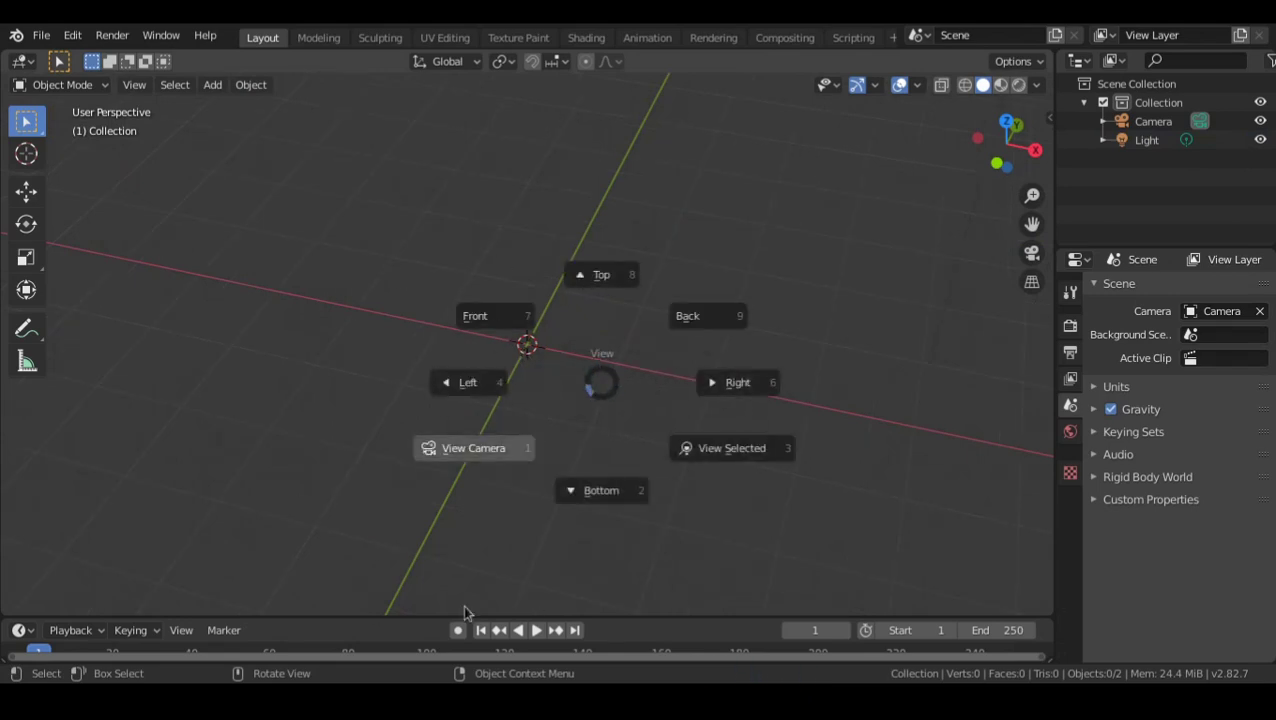
click(627, 142)
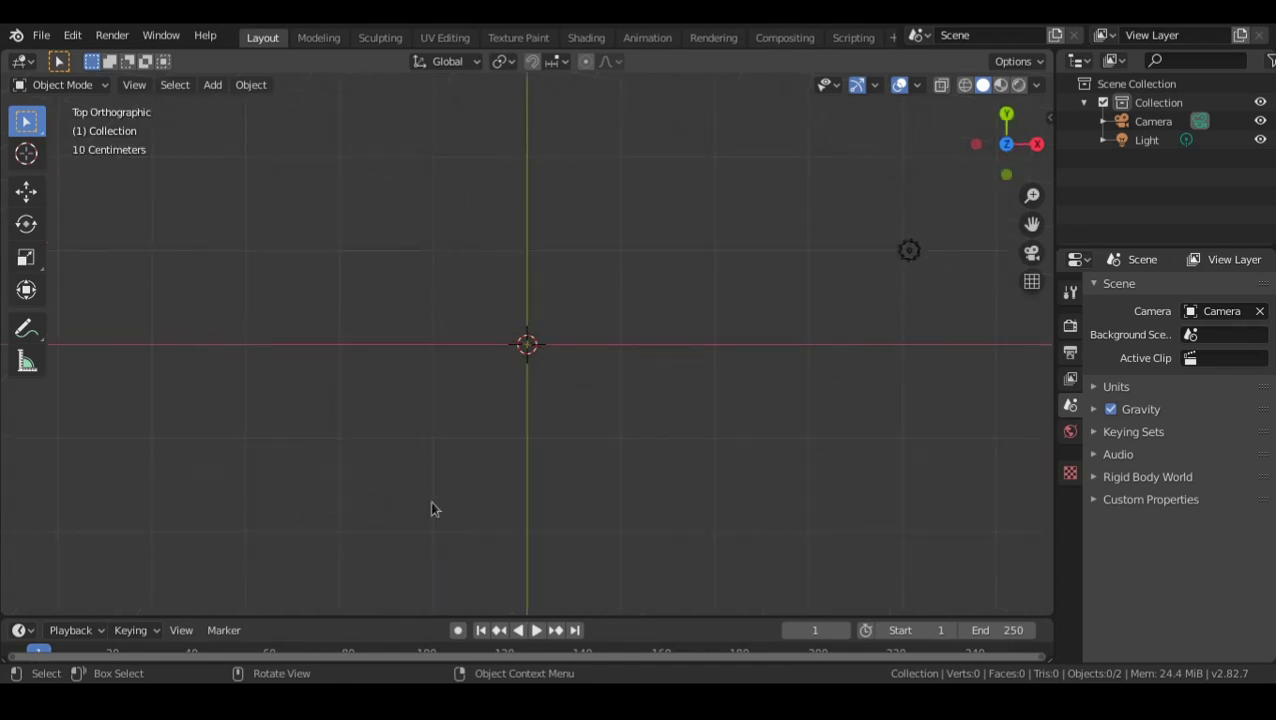
middle_drag(607, 387, 573, 205)
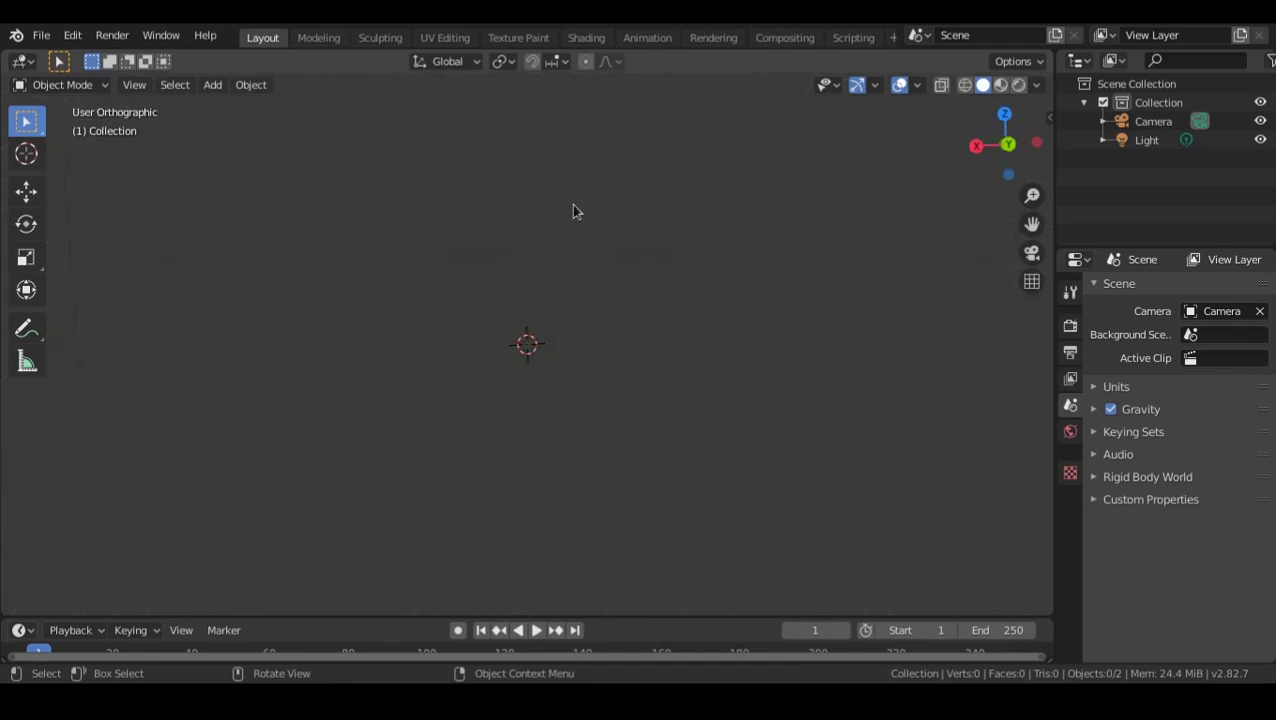
key(KP_7)
- Delete the light from the scene
shift+middle_drag(560, 346, 525, 344)
scroll(640, 330, down, 1)
shift+middle_drag(668, 324, 634, 347)
click(858, 277)
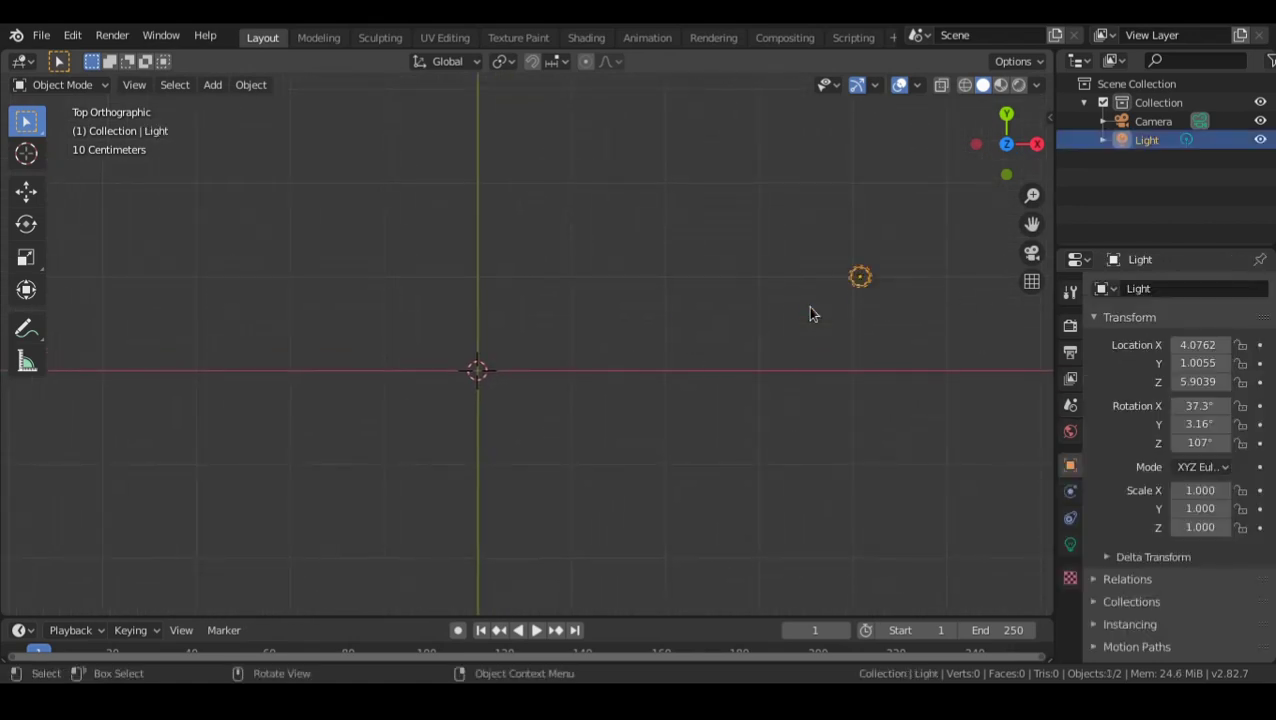
key(Delete)
shift+middle_drag(441, 382, 509, 360)
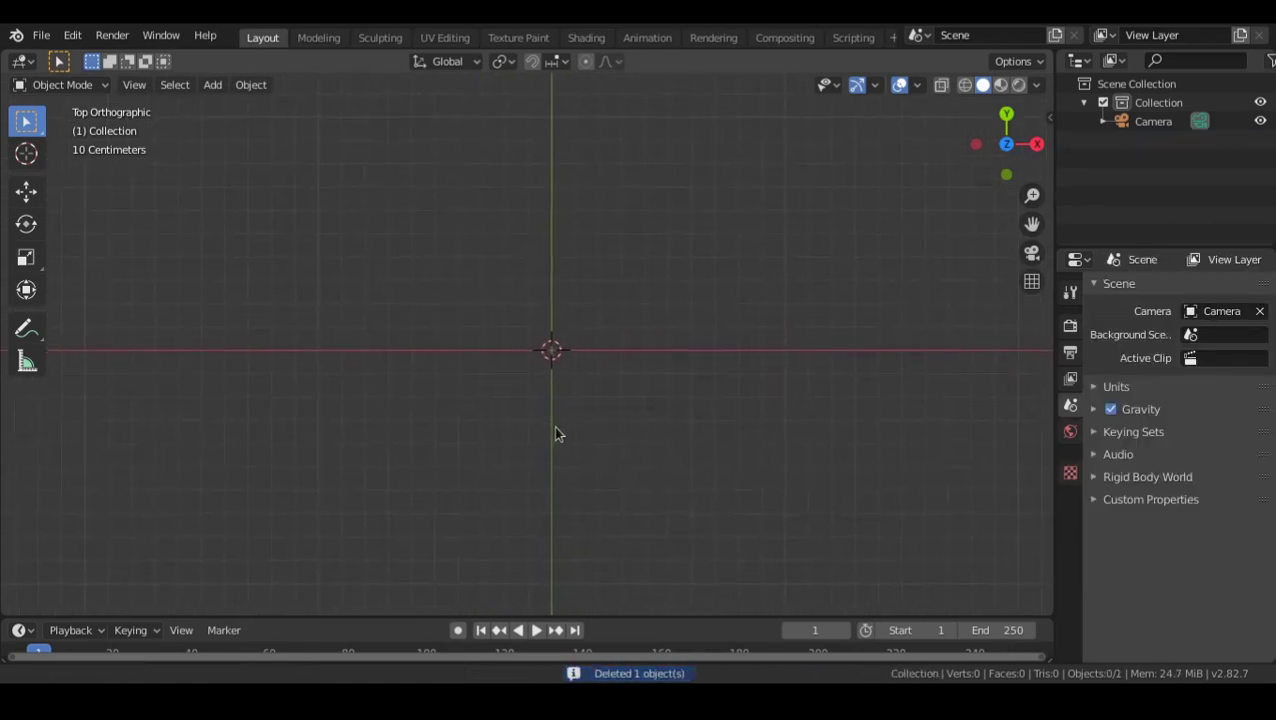
- Add the image Slider - Top.png as a reference image at the origin in the top view
click(1070, 327)
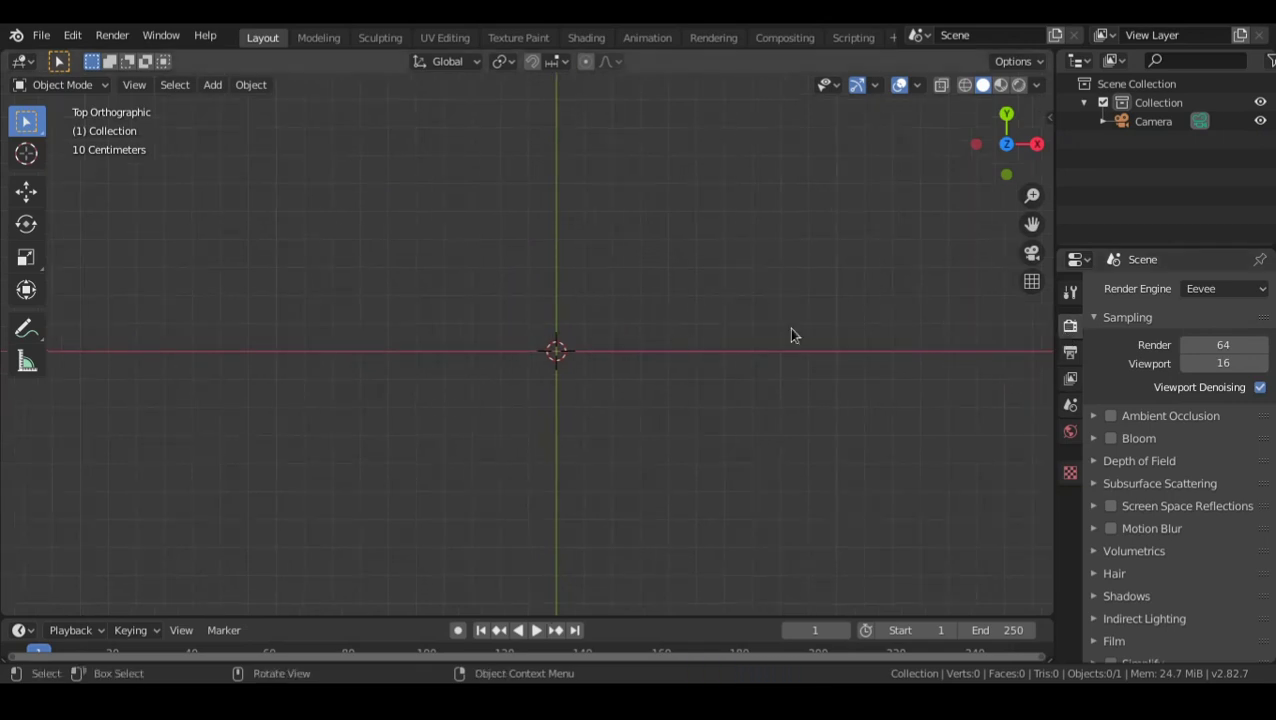
shift+middle_drag(664, 386, 671, 361)
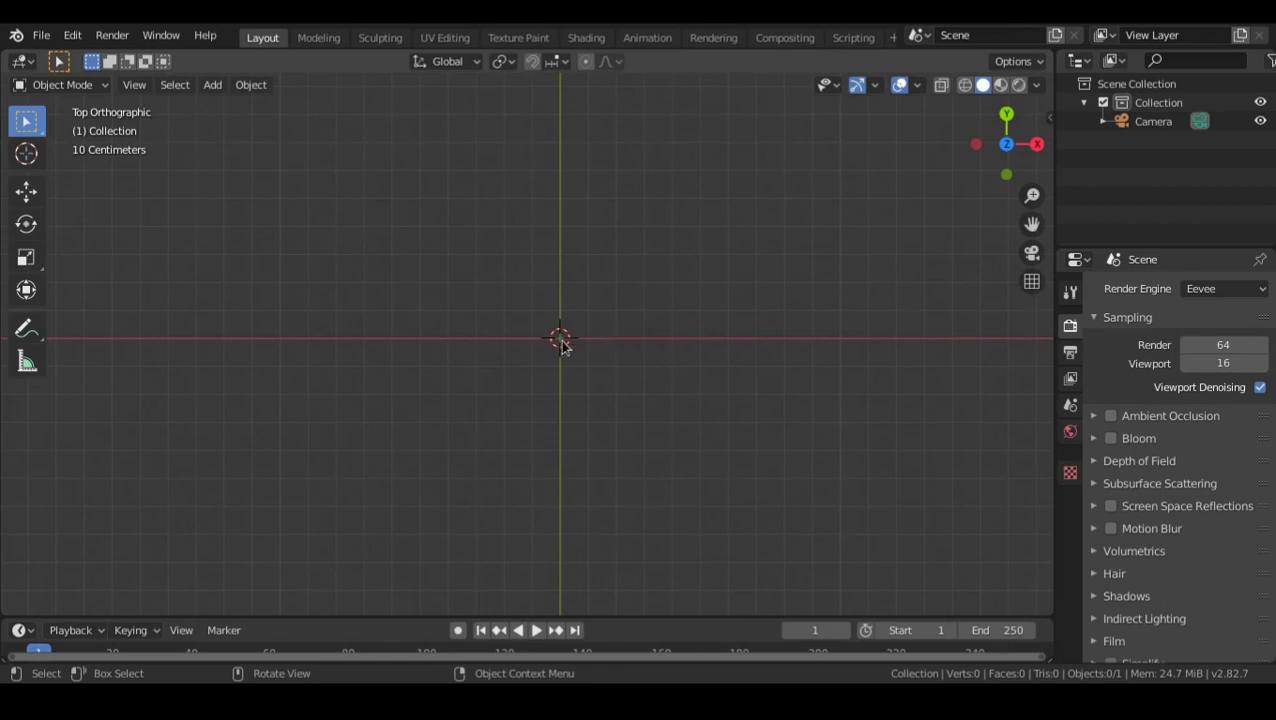
key(shift+a)
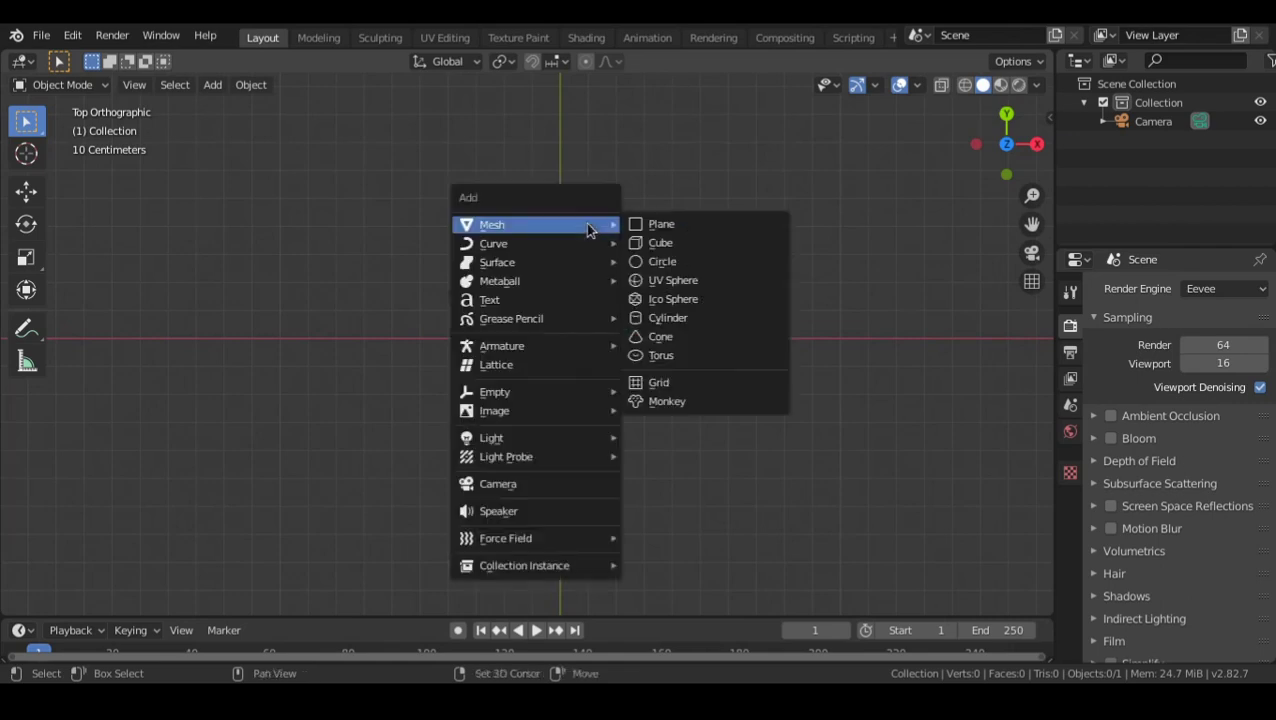
mouse_move(505, 410)
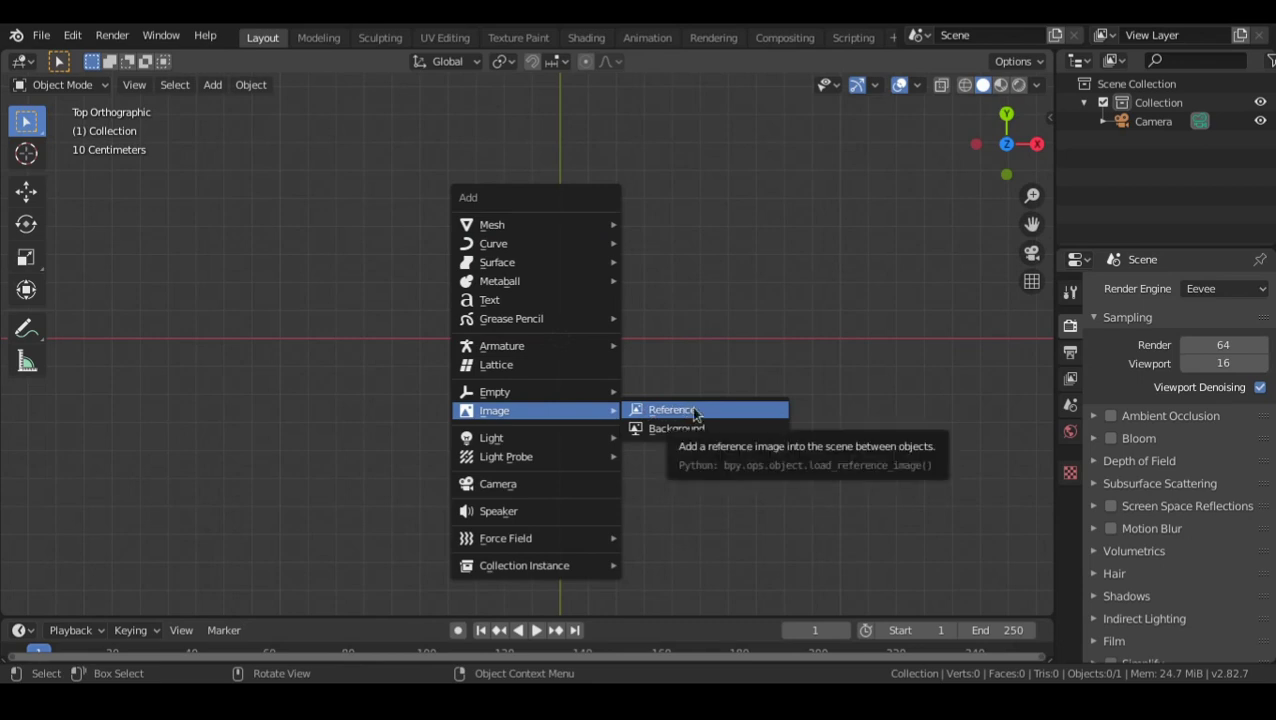
click(693, 411)
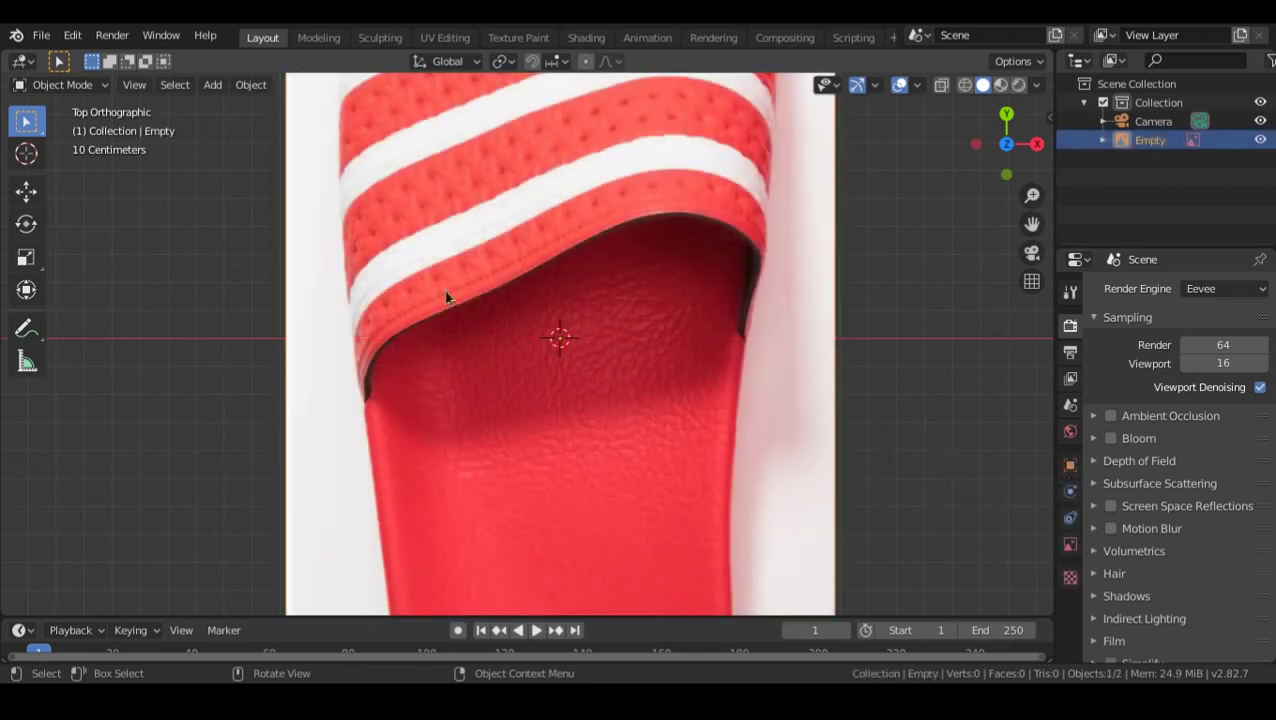
scroll(447, 297, down, 5)
scroll(604, 370, down, 2)
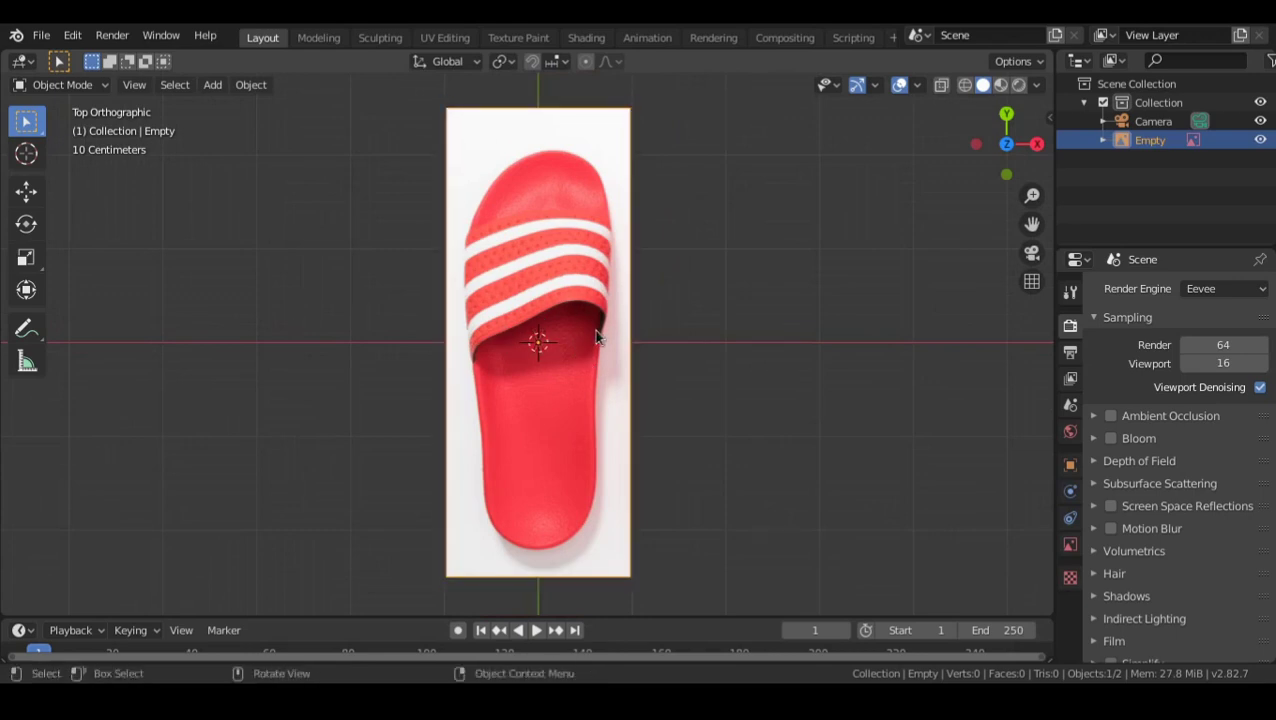
- Examine the top reference image's orientation in perspective and in orthographic views from several sides, ending in the top view
middle_drag(324, 440, 553, 388)
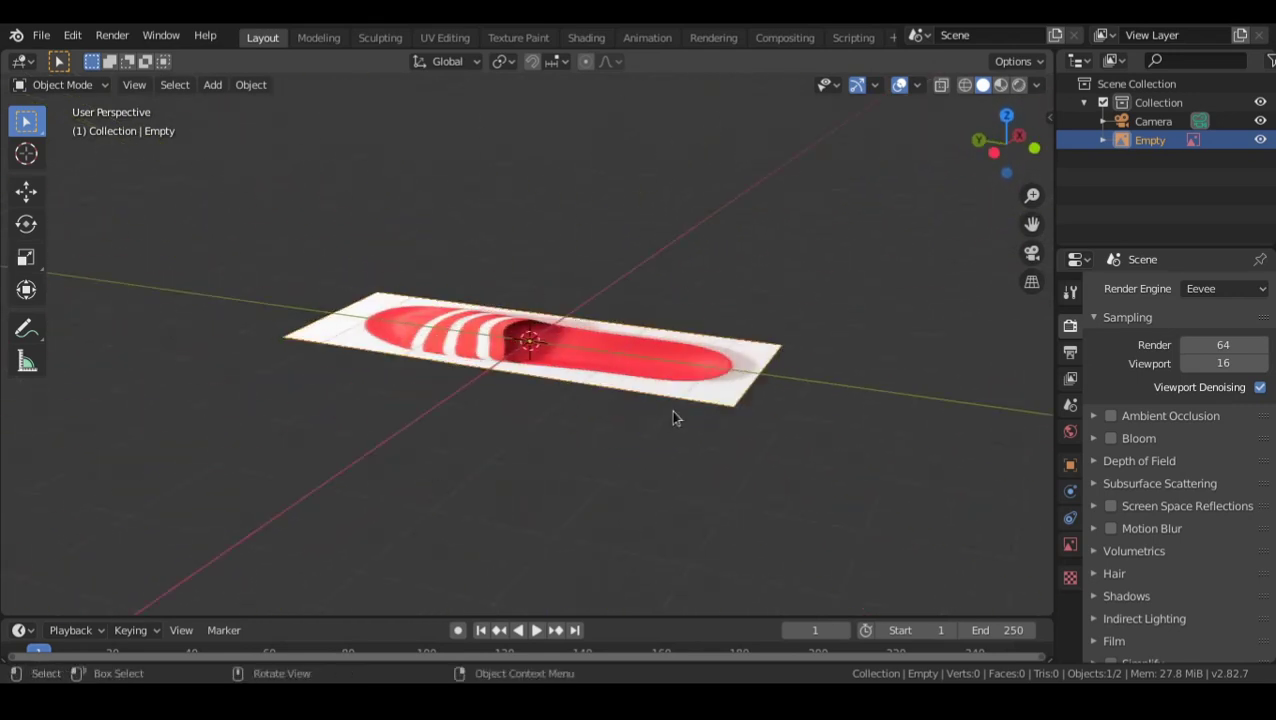
key(grave)
click(673, 300)
key(grave)
click(840, 312)
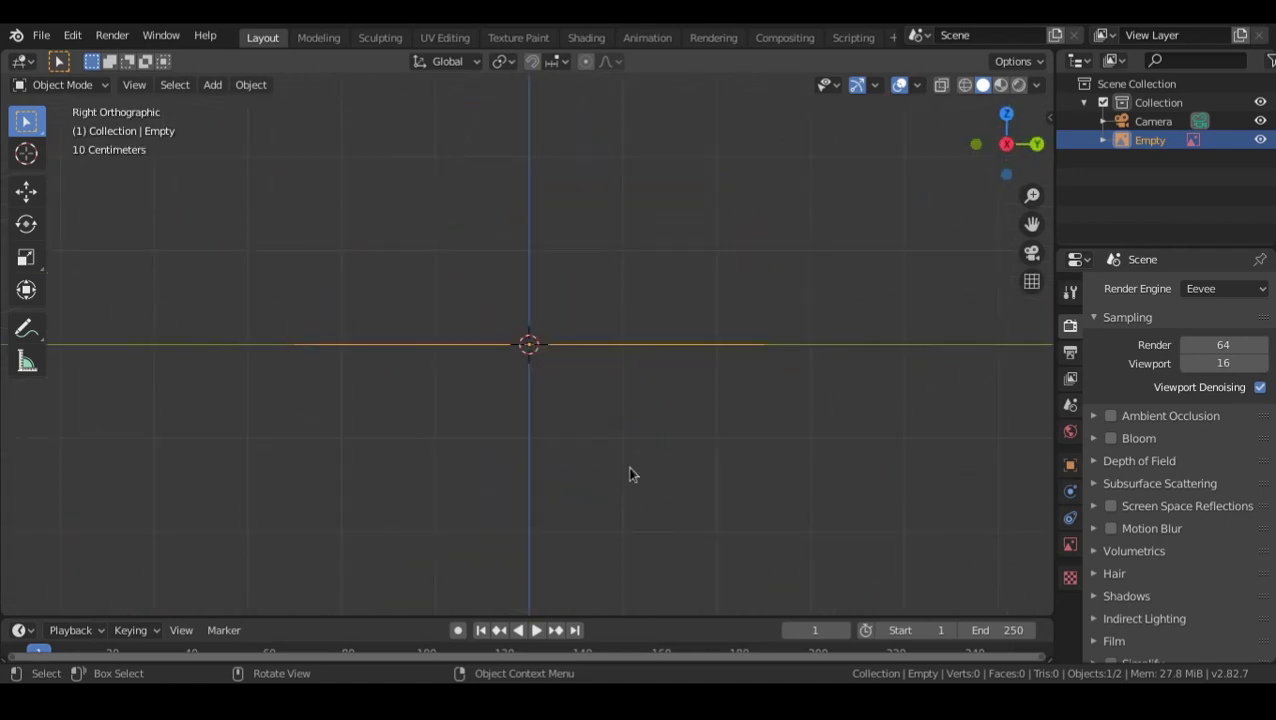
key(grave)
click(608, 564)
key(grave)
click(608, 461)
key(grave)
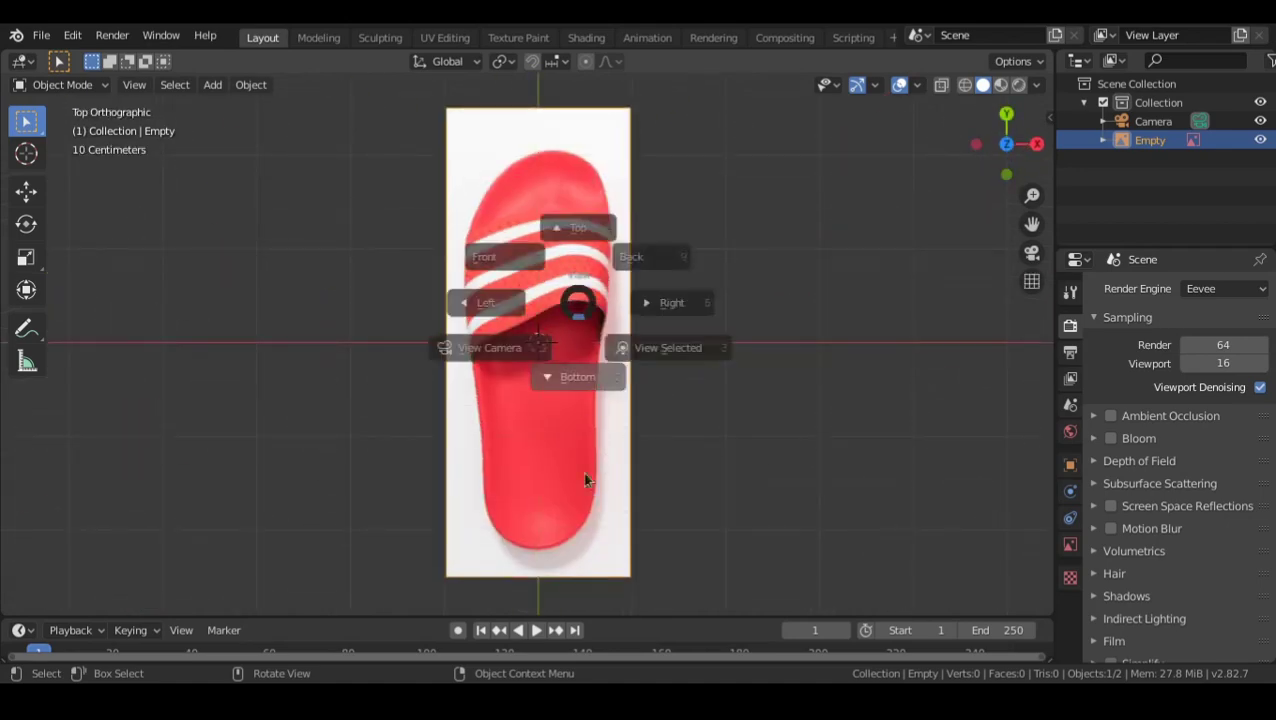
click(587, 490)
key(KP_7)
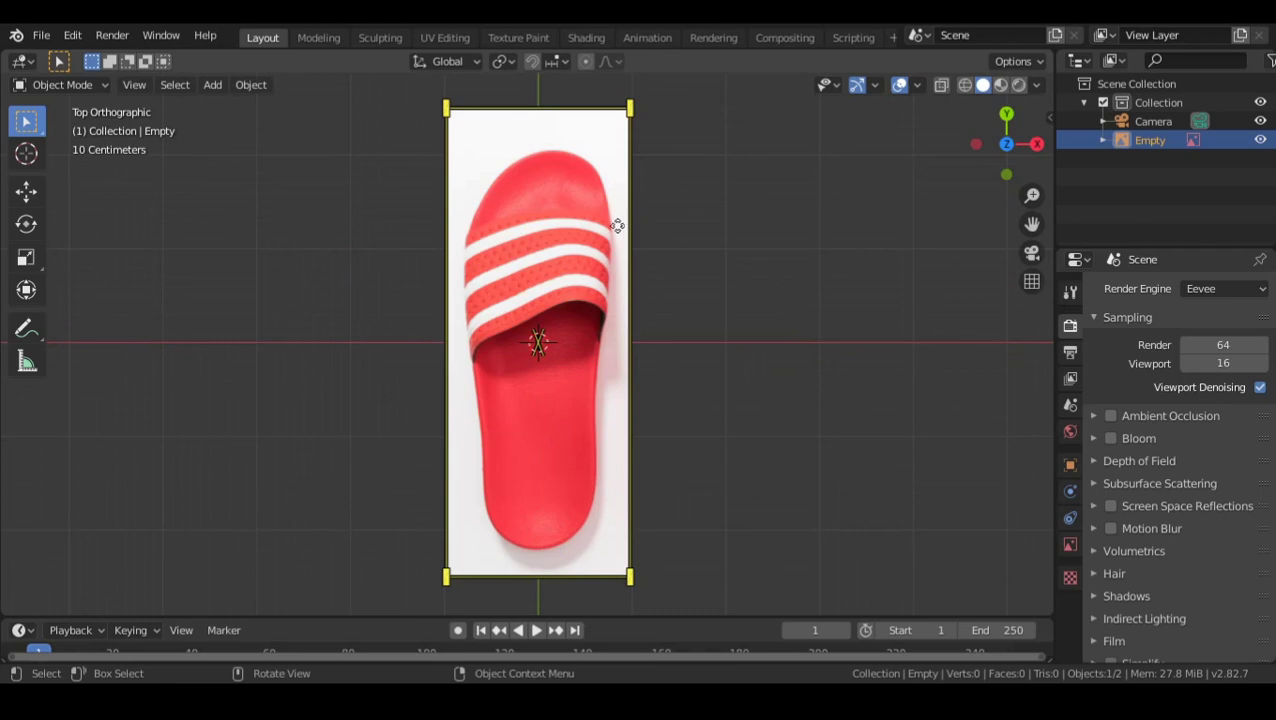
shift+middle_drag(664, 277, 664, 272)
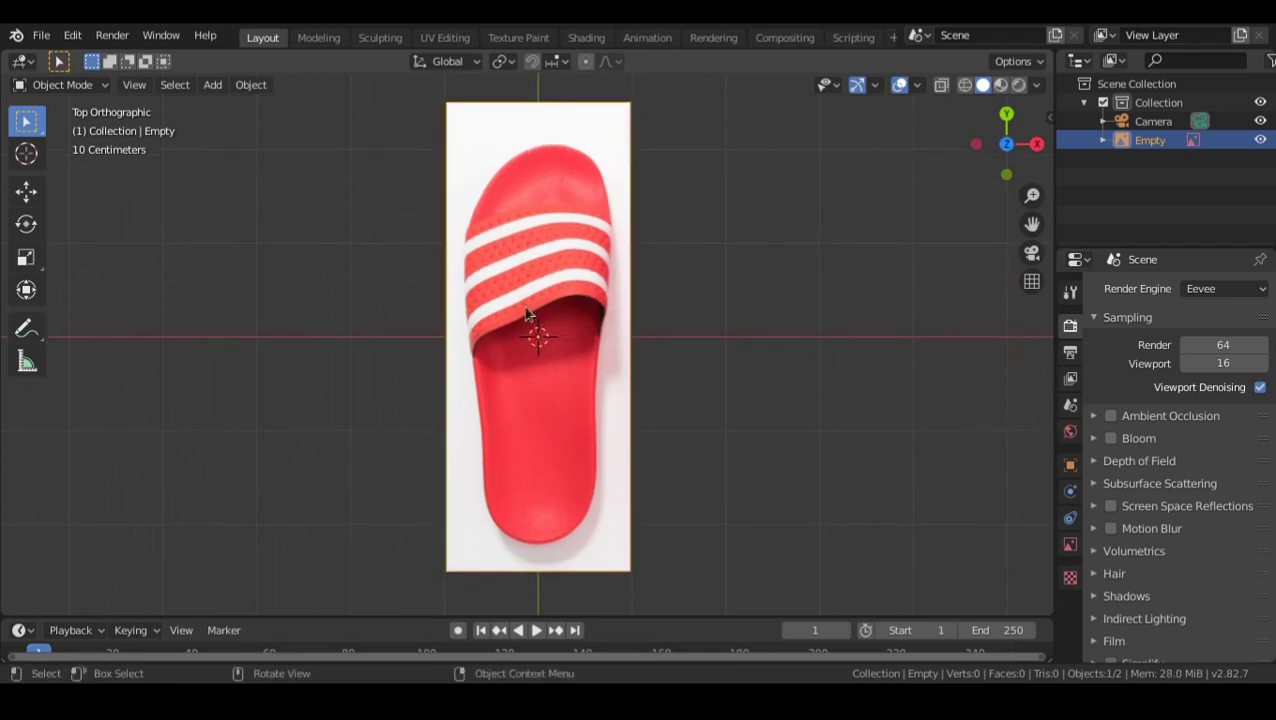
- Turn off perspective display for the top reference image, and set its side to Front and its depth to Back
click(1070, 545)
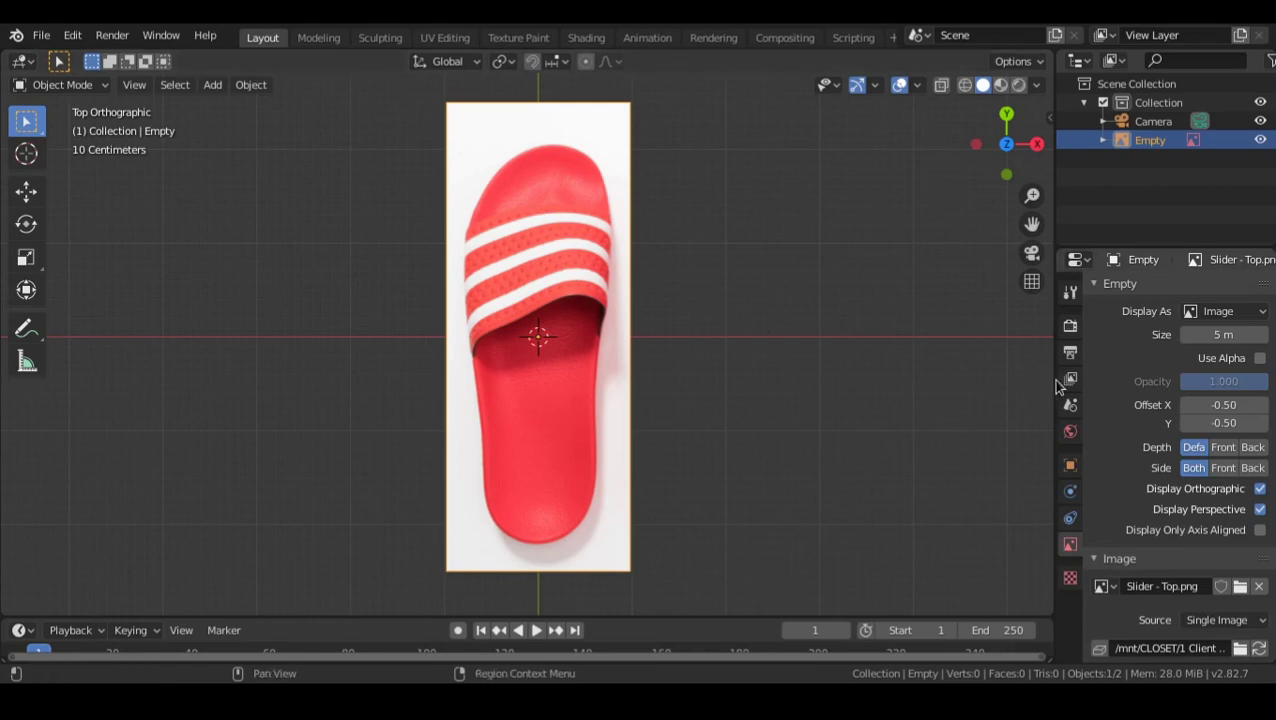
drag(1058, 385, 812, 380)
scroll(1064, 384, down, 1)
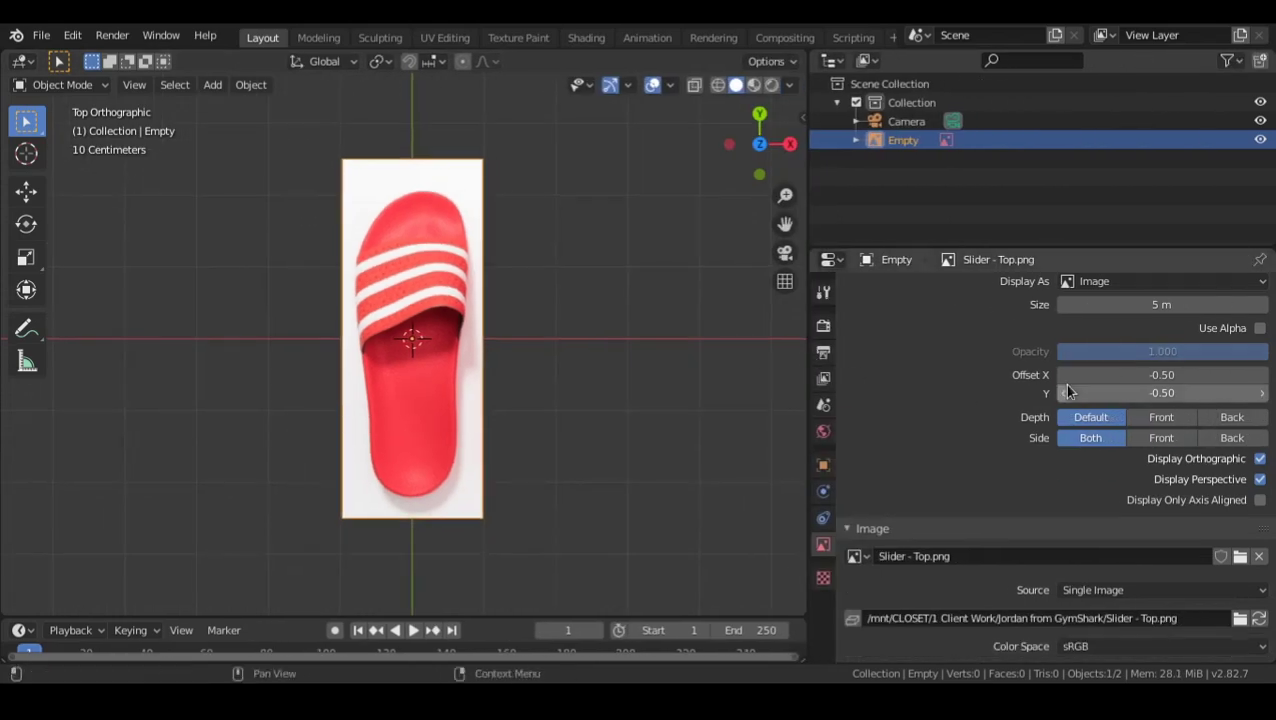
click(1248, 481)
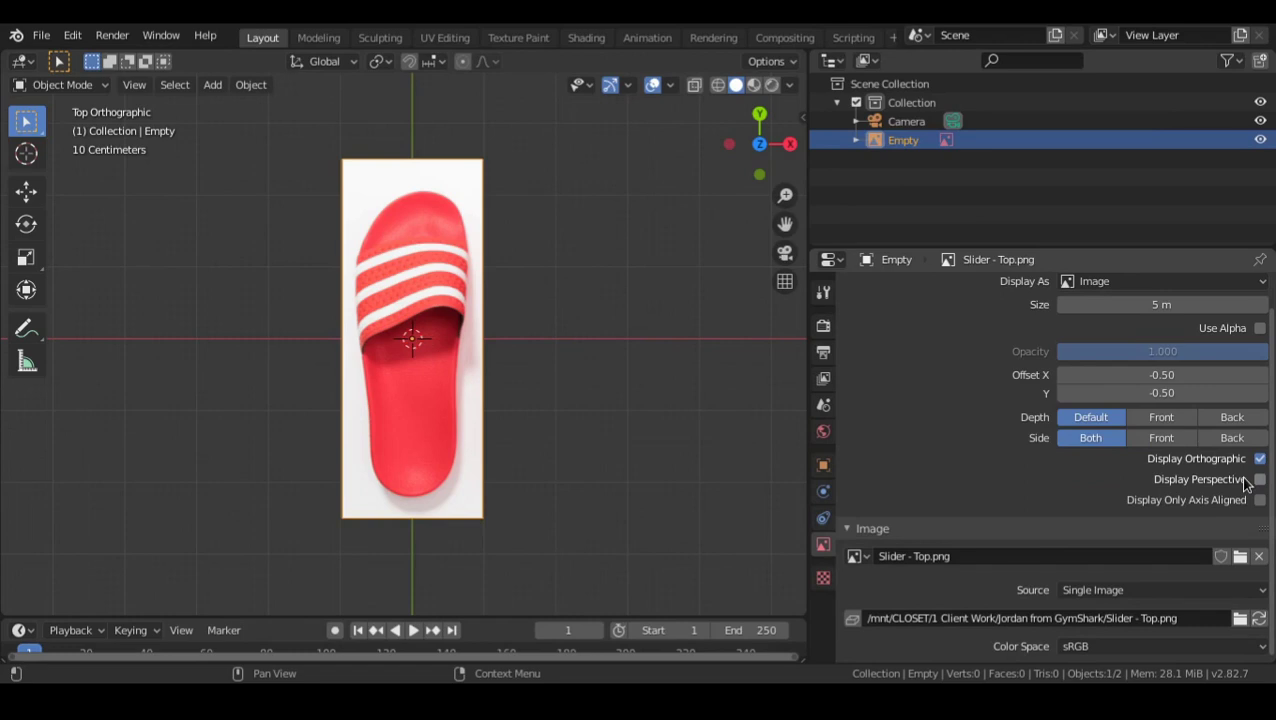
click(1158, 444)
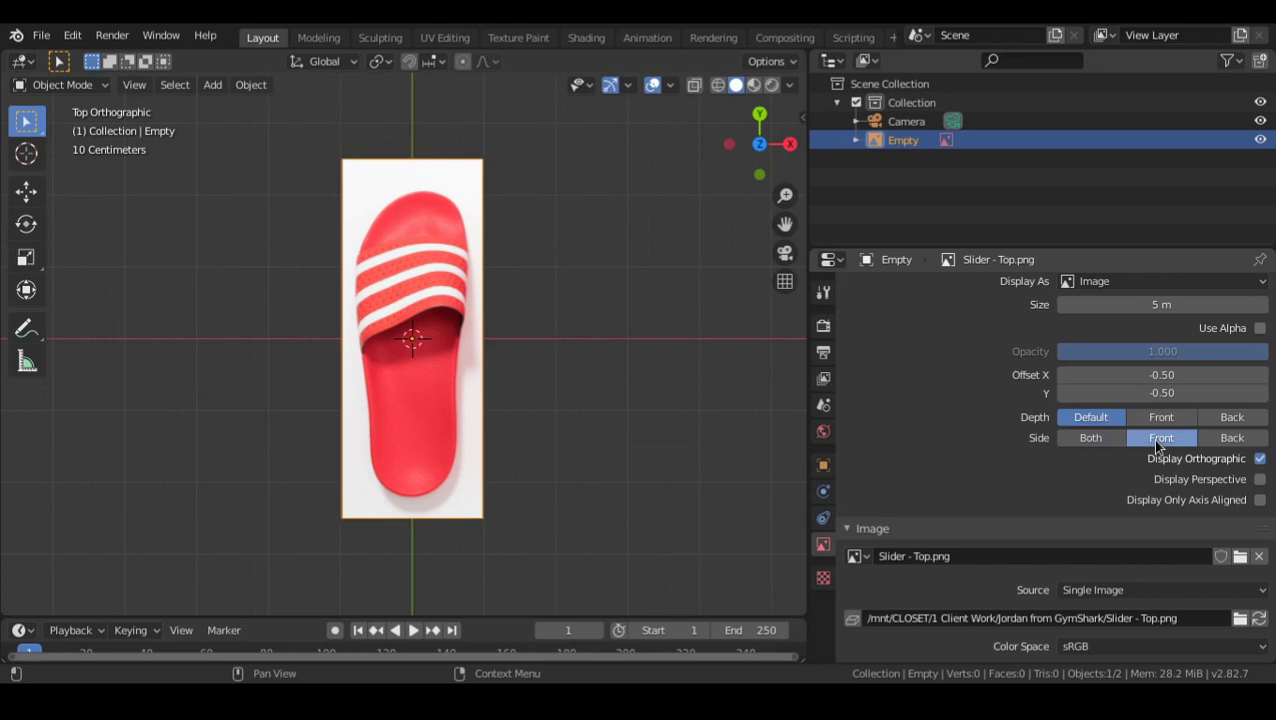
click(1242, 416)
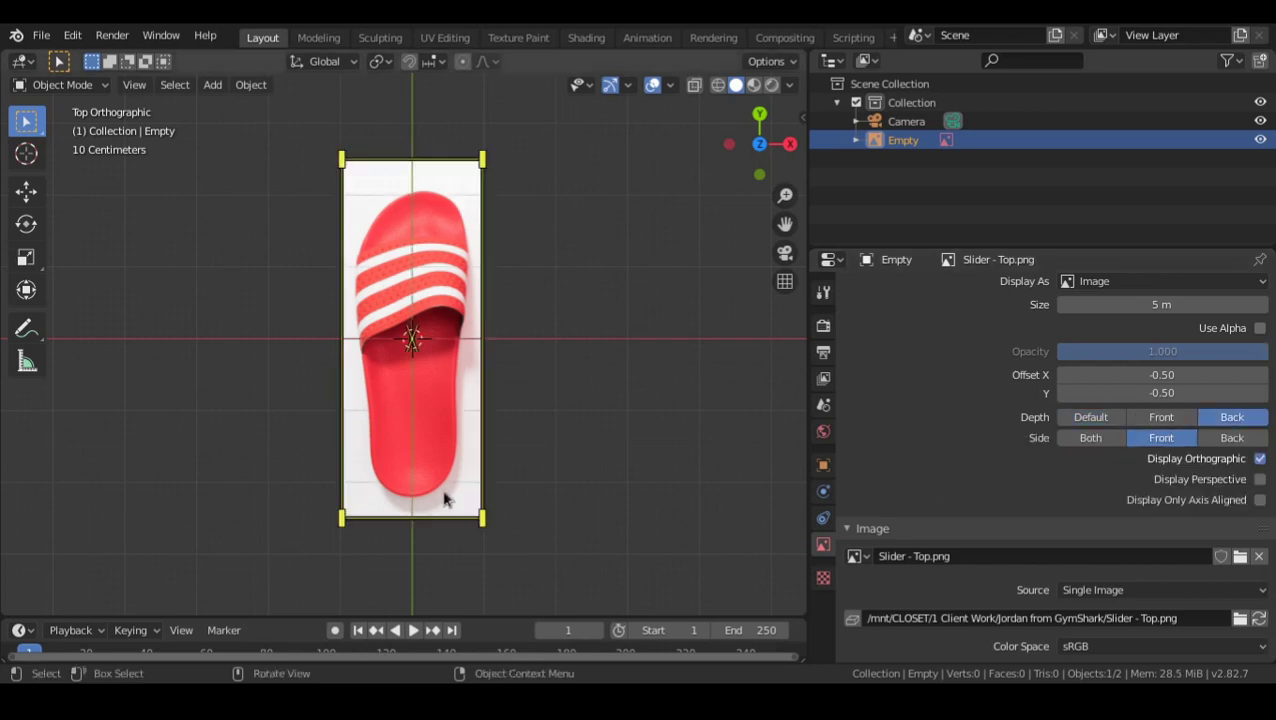
shift+middle_drag(410, 346, 495, 361)
scroll(562, 362, up, 1)
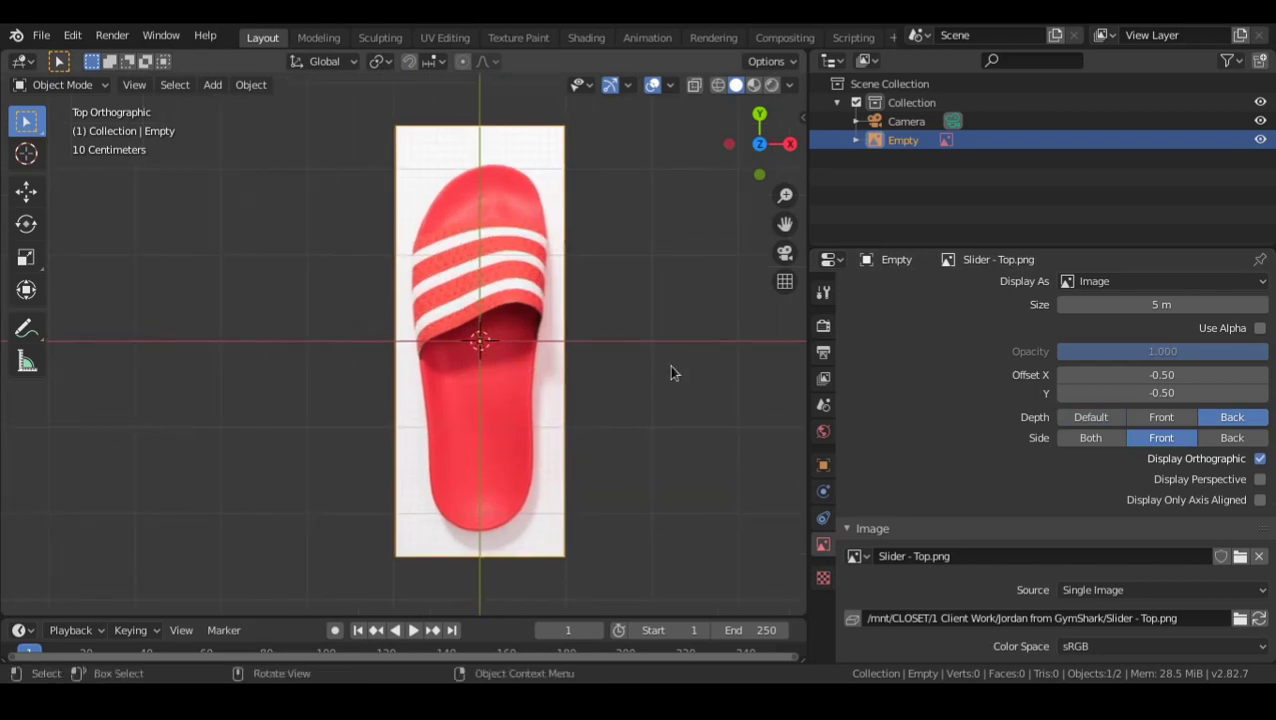
- Add the image Slider - Side .png as a reference image in the left orthographic view
key(grave)
click(381, 423)
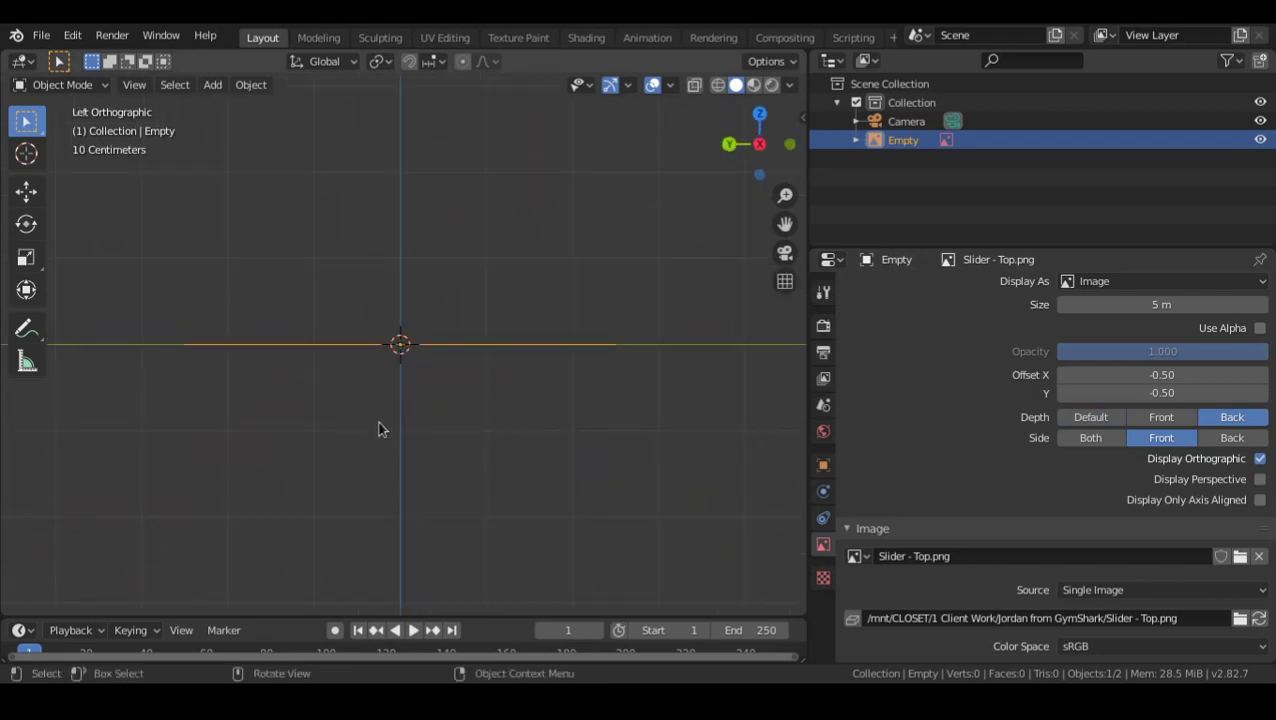
mouse_move(513, 345)
shift+middle_down()
mouse_move(501, 333)
mouse_move(518, 333)
shift+middle_up()
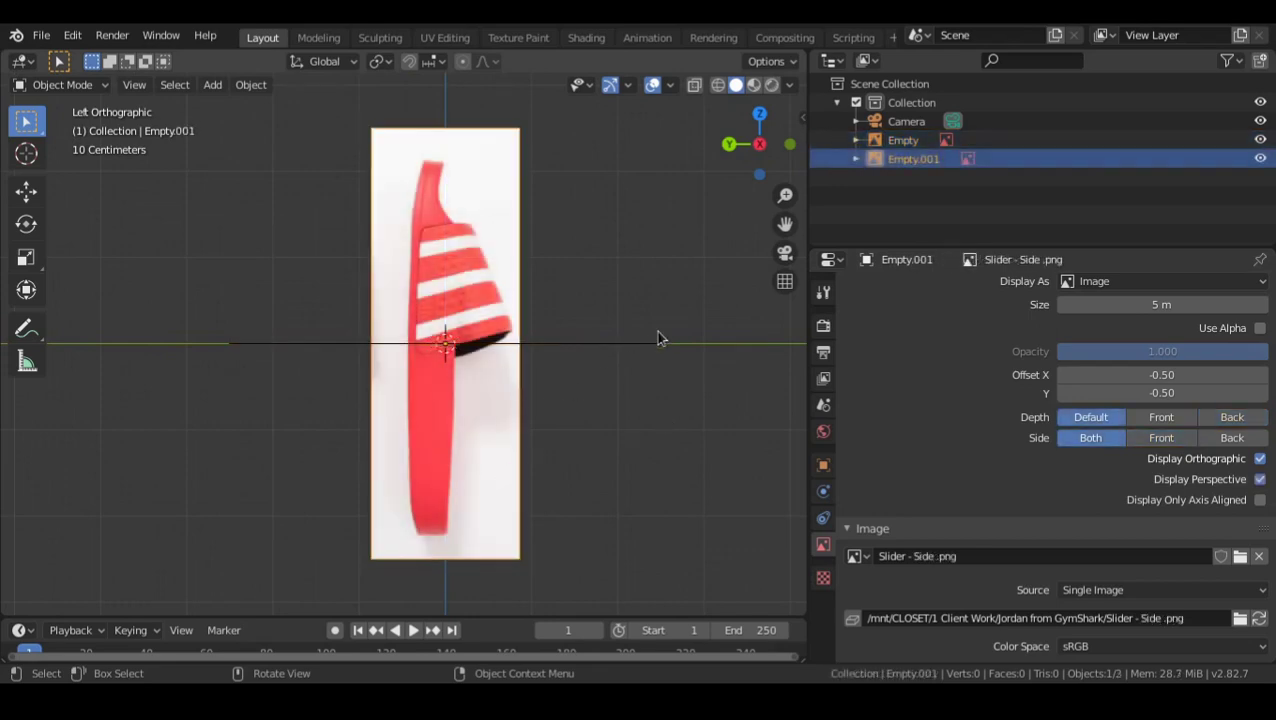
key(r)
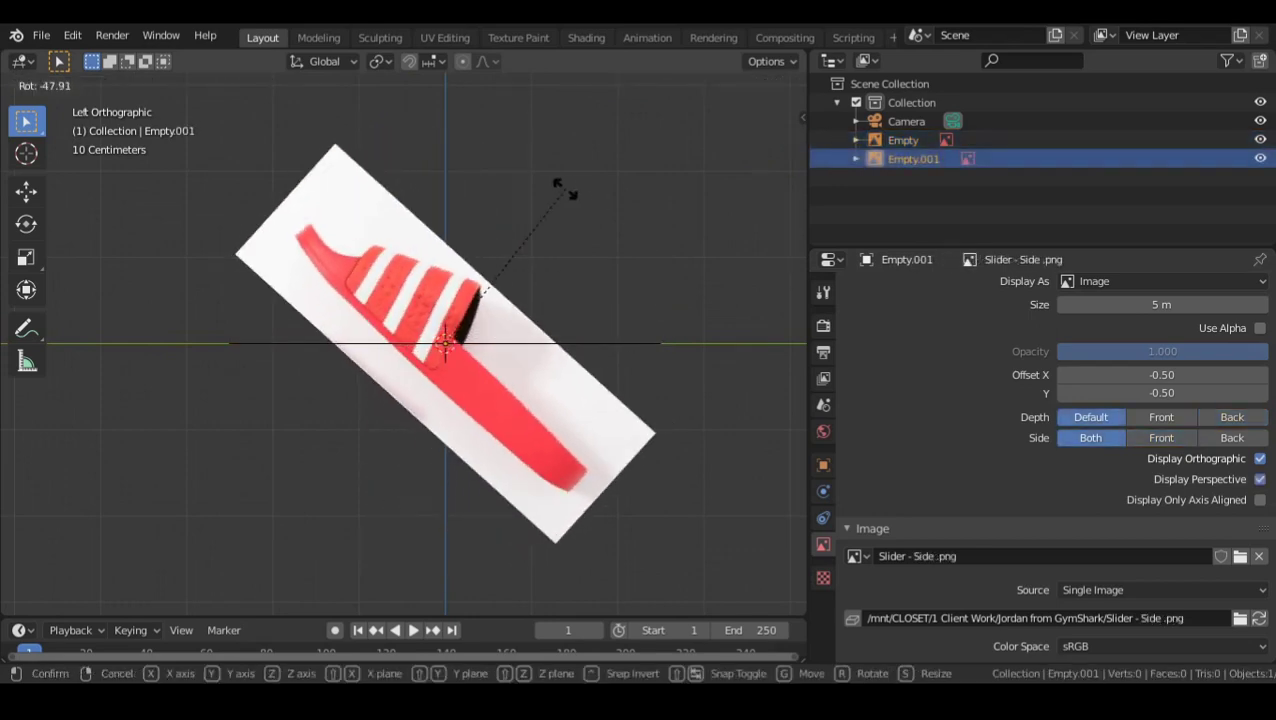
text(90)
key(Escape)
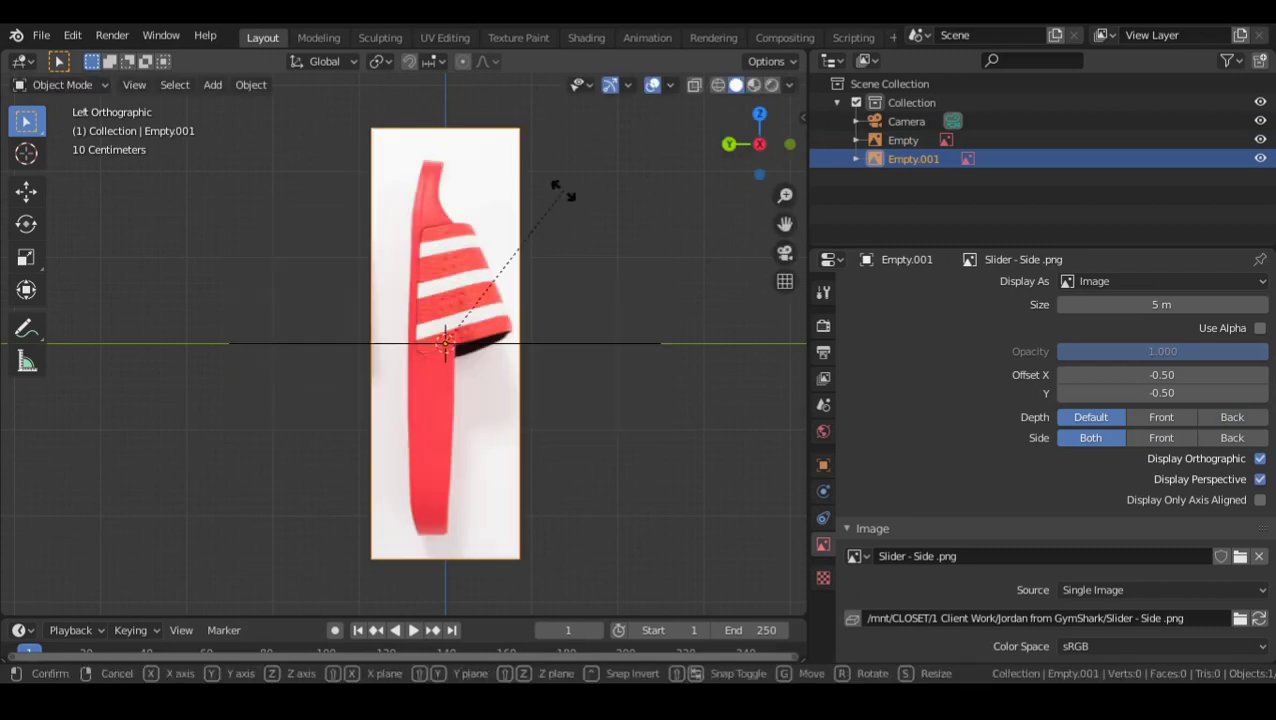
- Rotate the side reference image by -90 degrees in the left orthographic view and switch the viewport to wireframe shading
key(r)
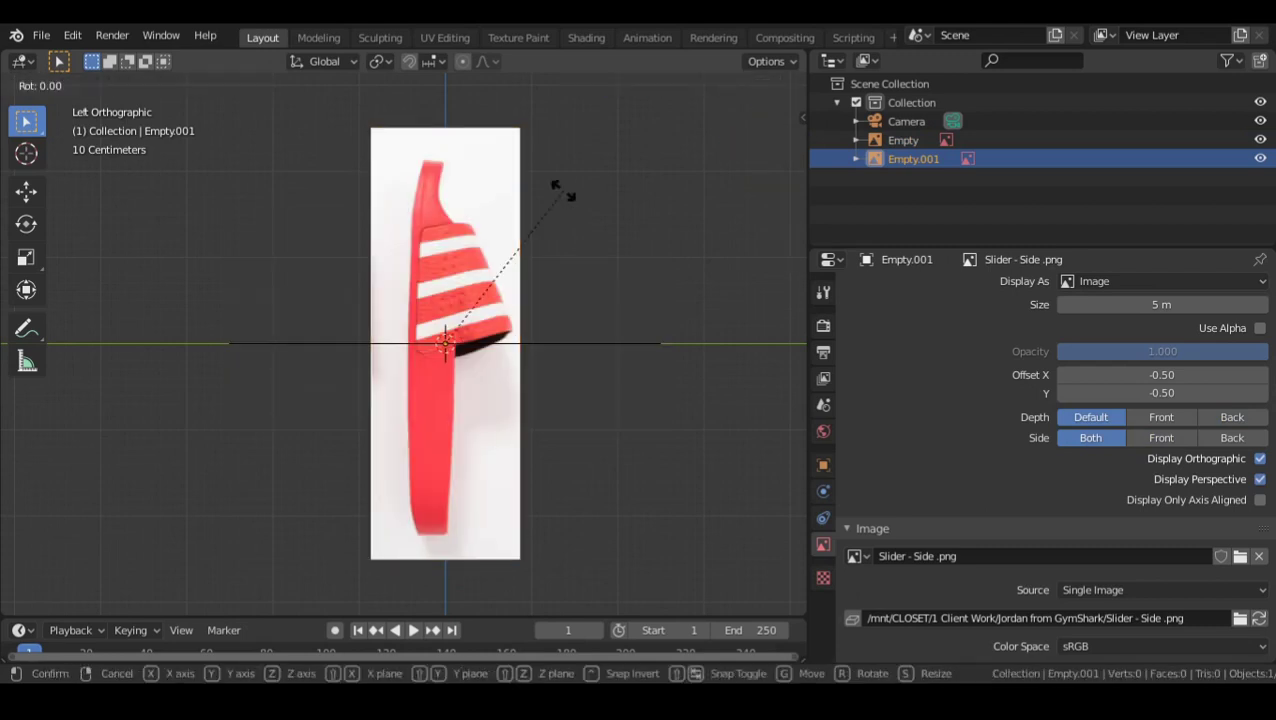
text(-90)
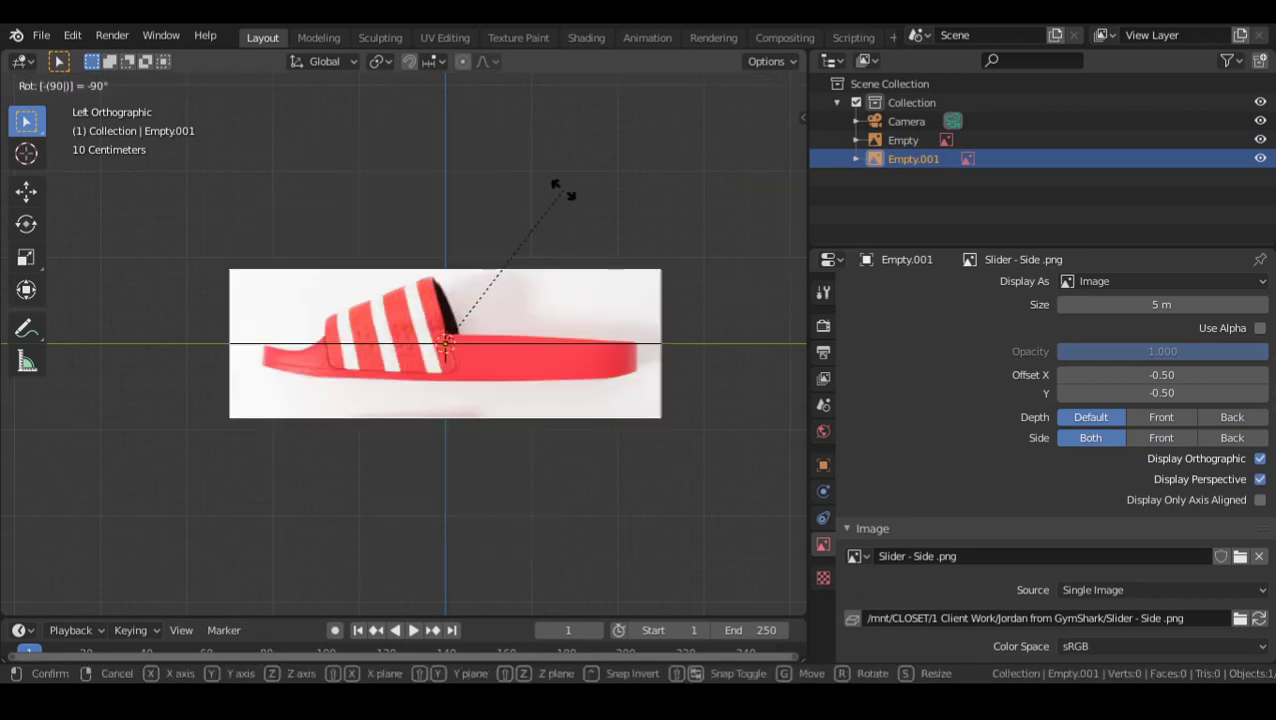
key(Return)
scroll(575, 238, up, 2)
key(z)
key(space)
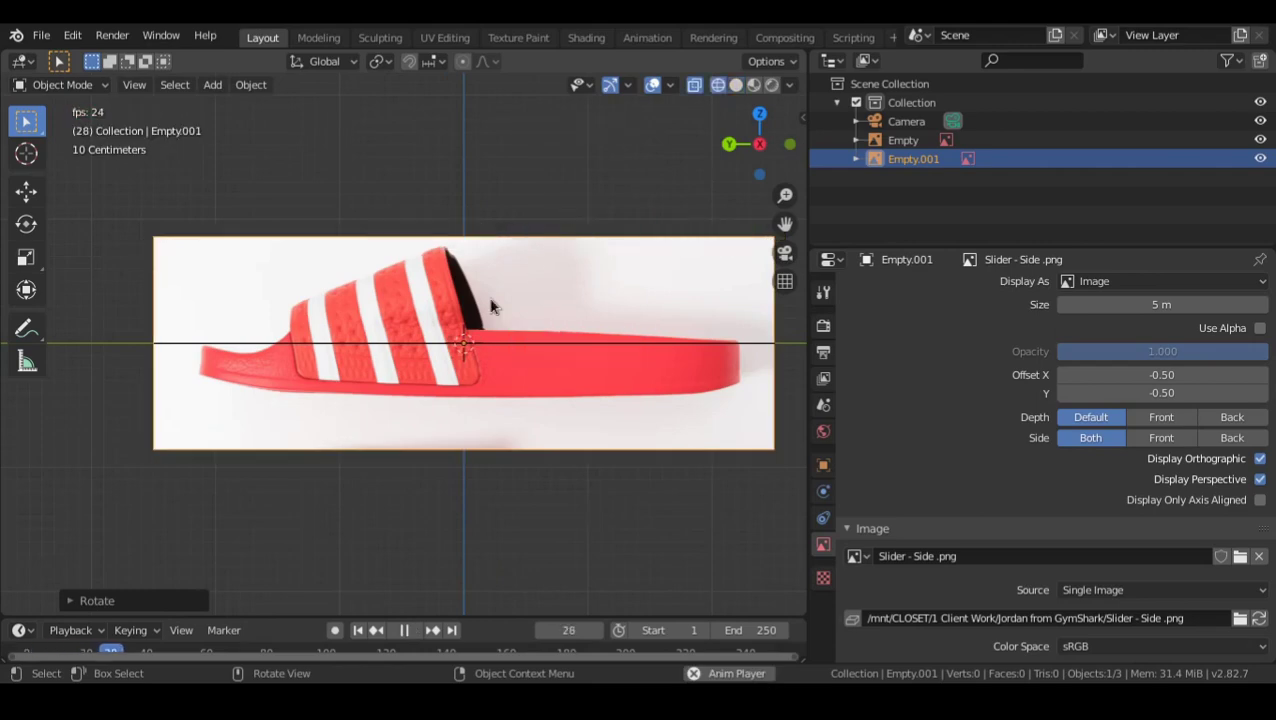
key(space)
- Compare the top and side reference images by alternating between the top and left orthographic views
key(KP_7)
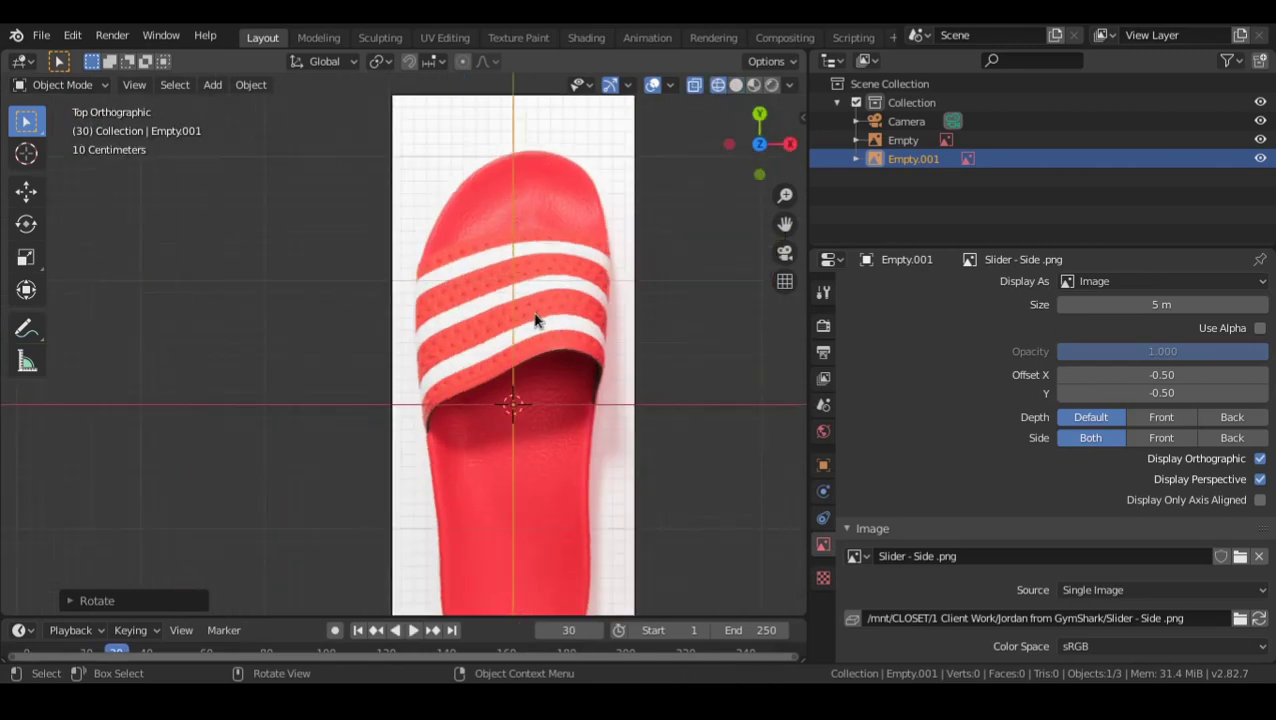
key(ctrl+KP_3)
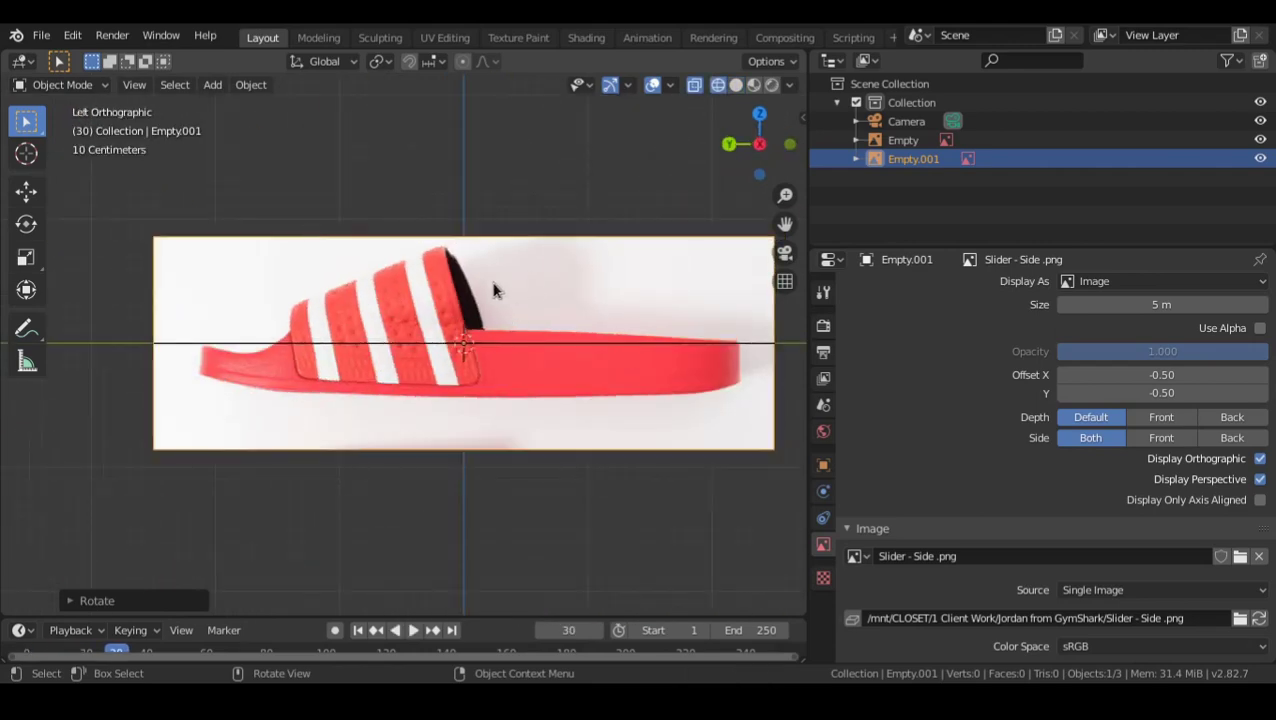
key(grave)
key(grave)
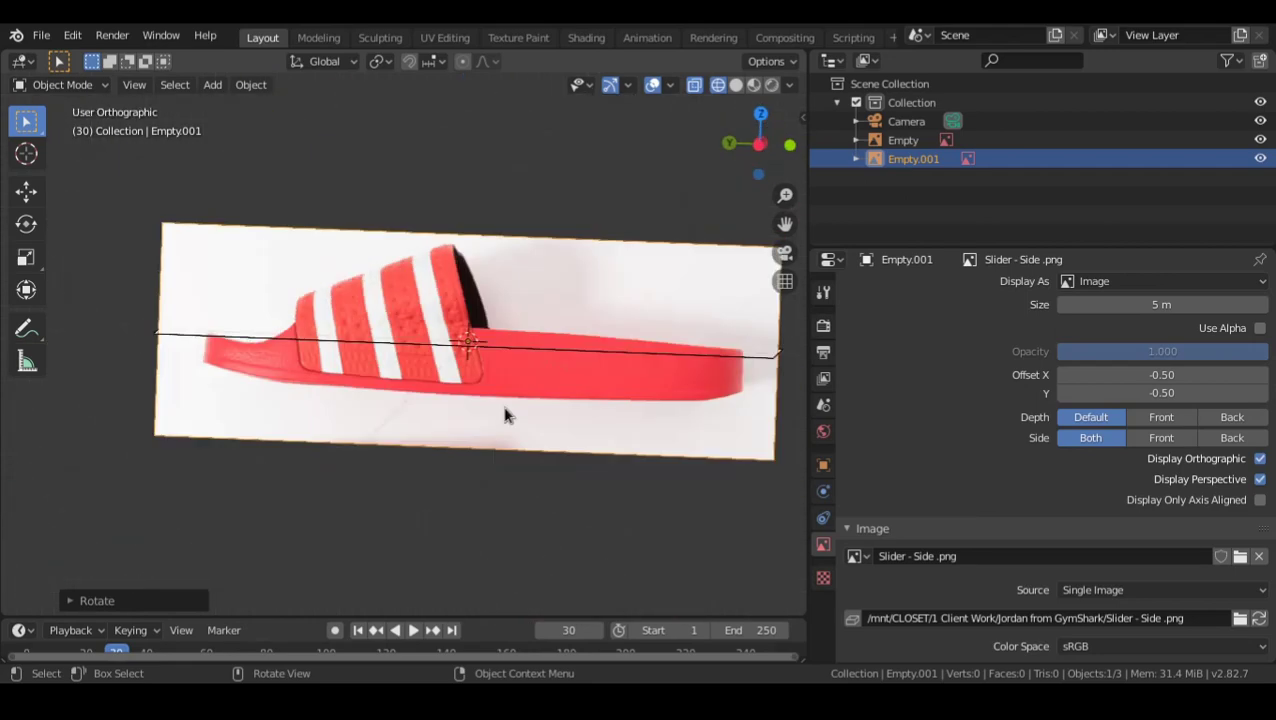
key(grave)
click(523, 230)
key(grave)
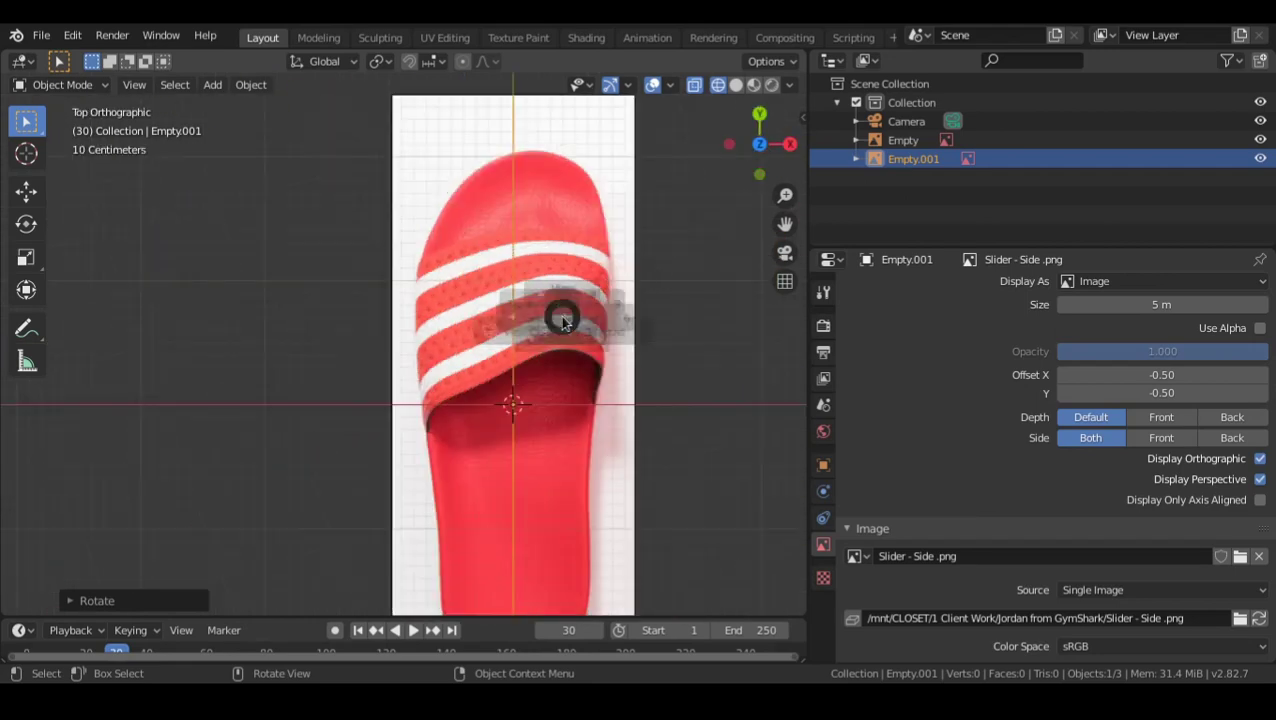
click(520, 333)
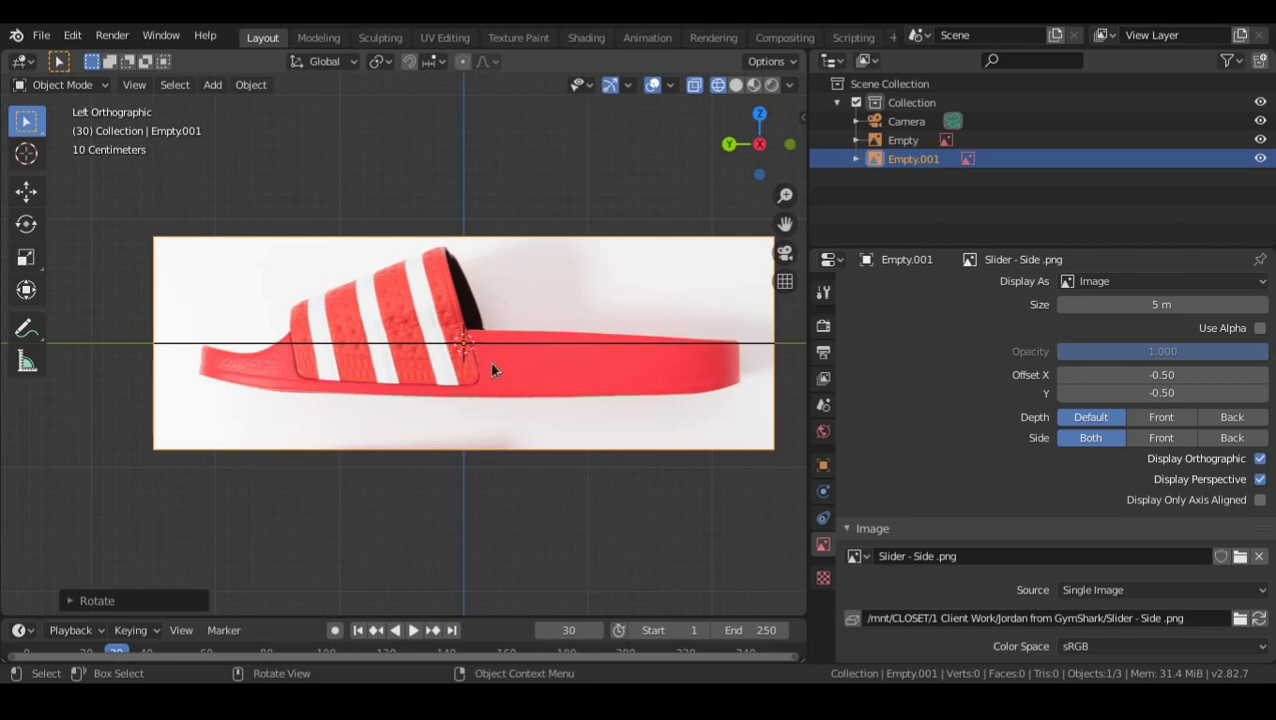
- Rotate the side reference image 90 degrees about the global Y axis so it lies flat
middle_drag(669, 285, 557, 290)
key(r)
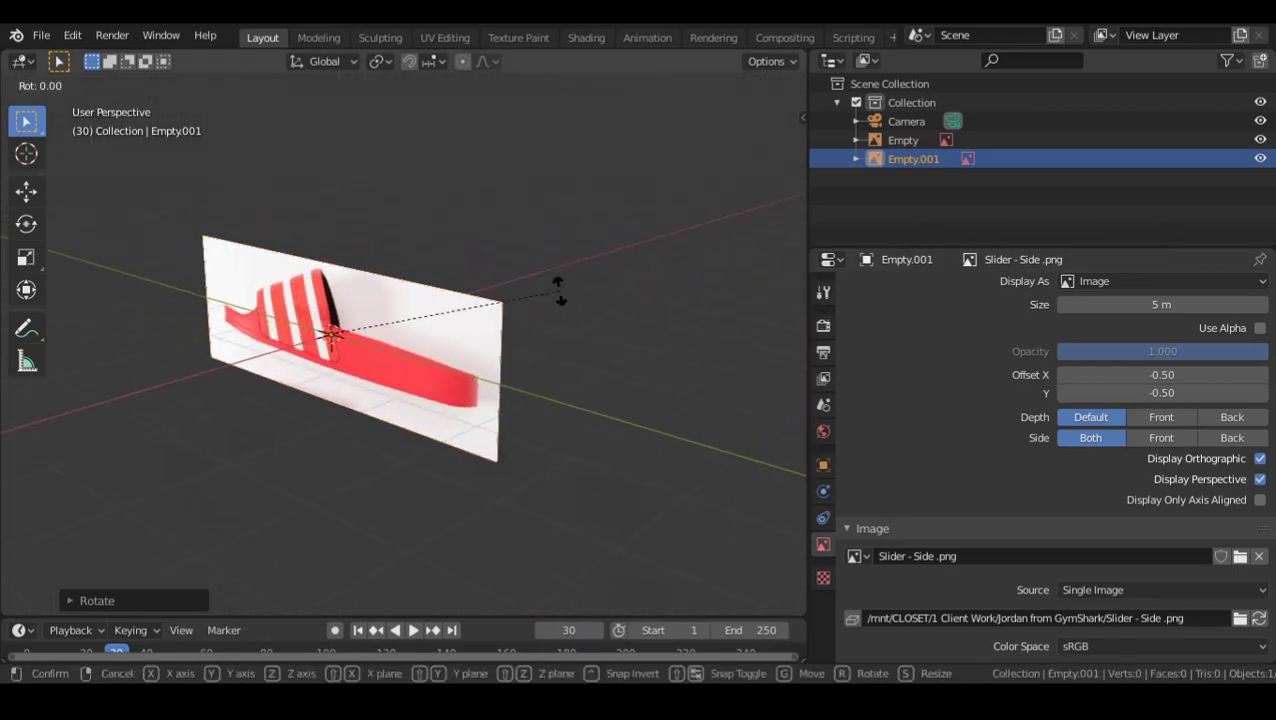
key(y)
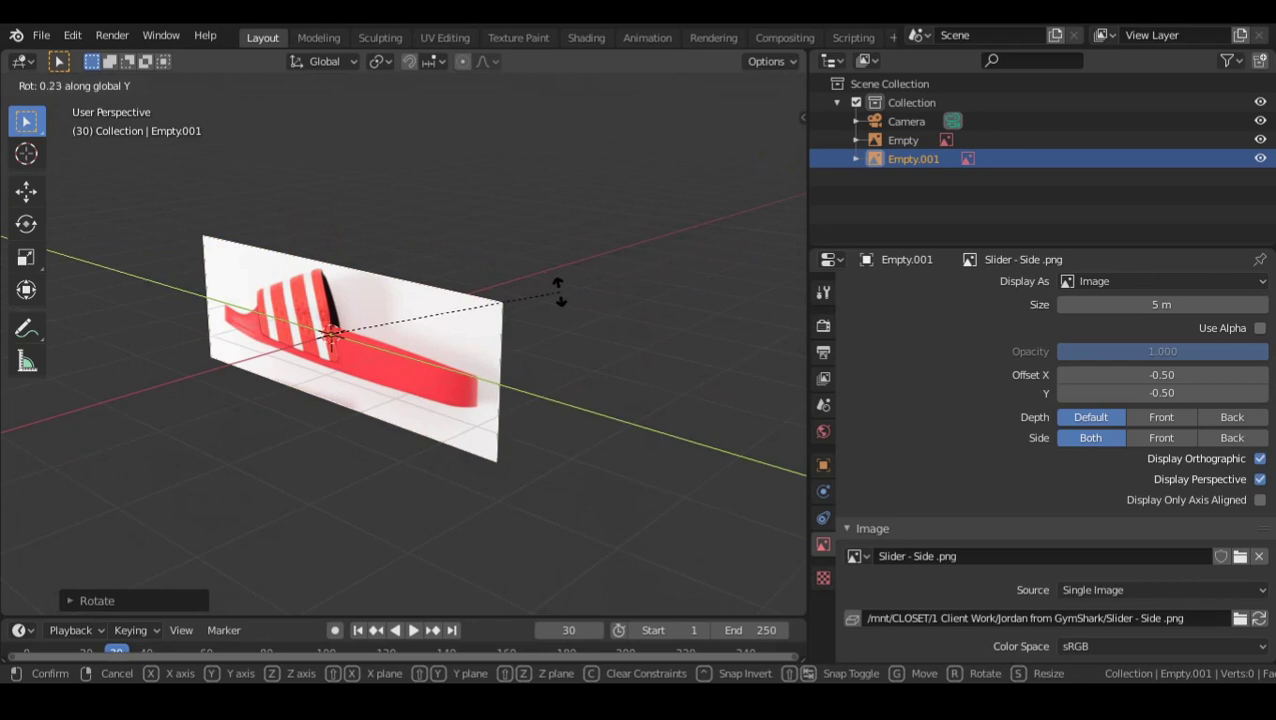
text(90)
key(Return)
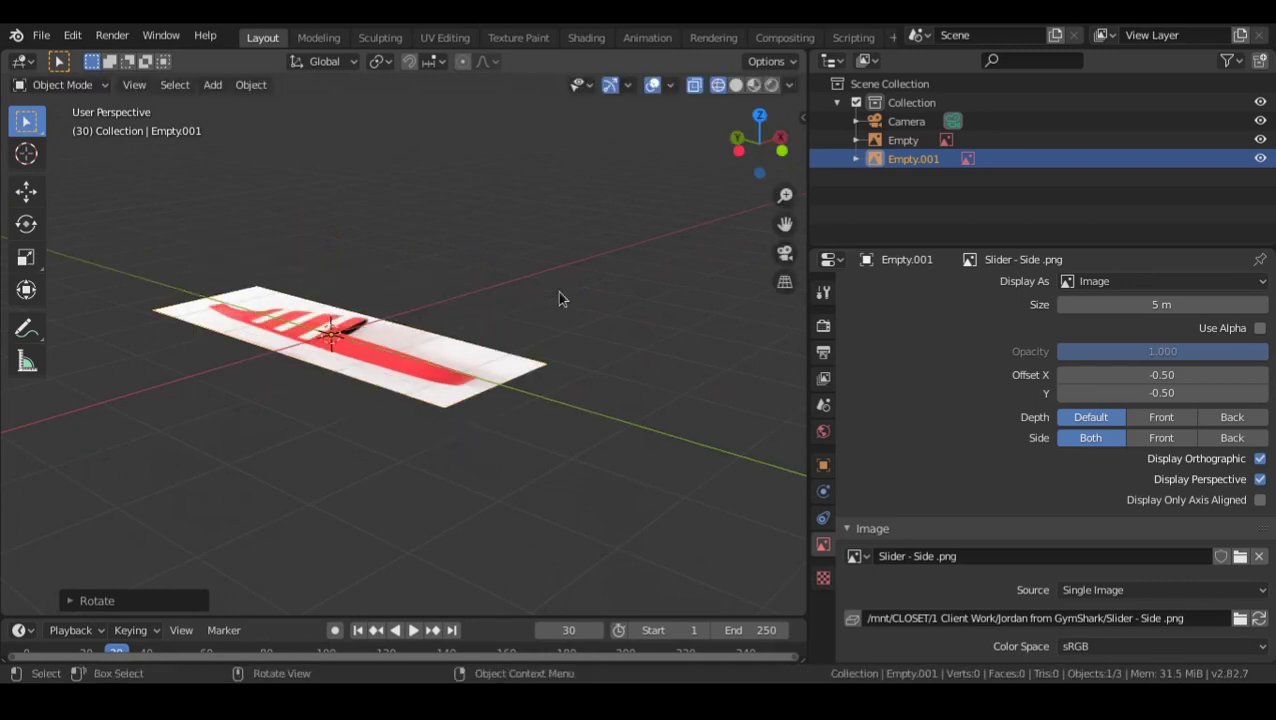
- In the top view, enable Use Alpha for the side reference image and lower its opacity to 0.396
key(grave)
click(444, 270)
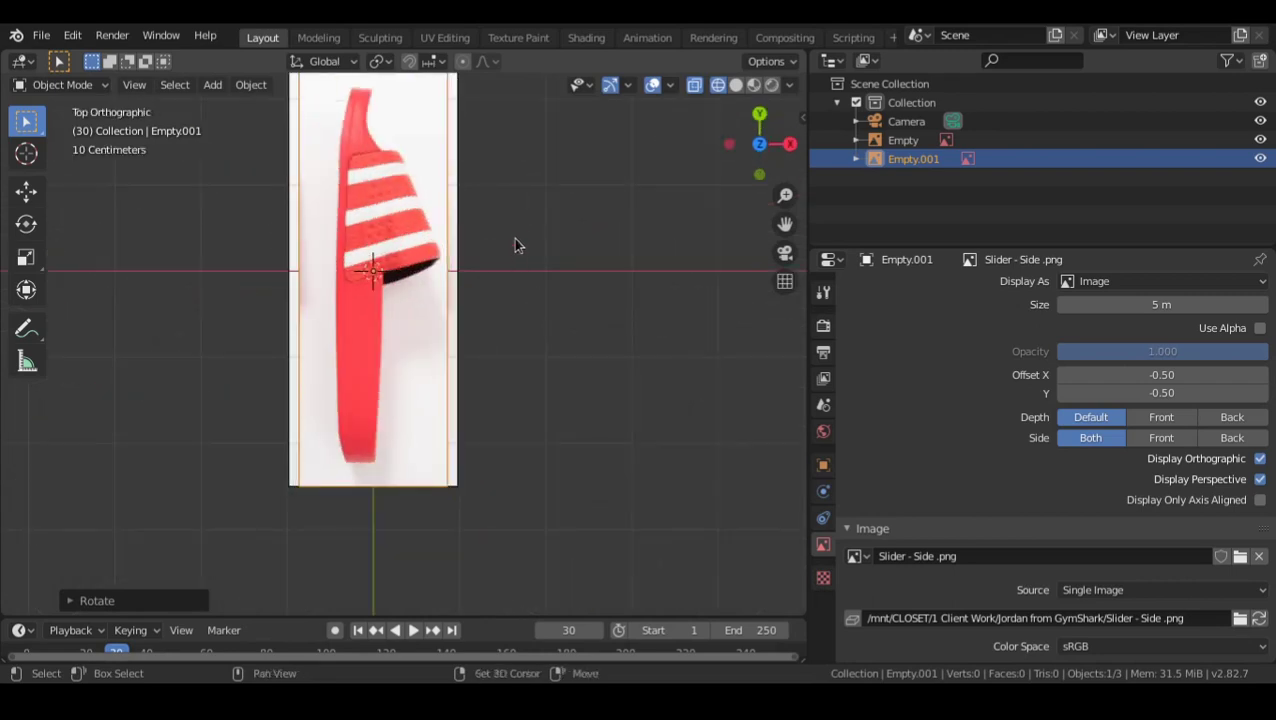
shift+middle_drag(513, 237, 574, 334)
scroll(539, 316, up, 2)
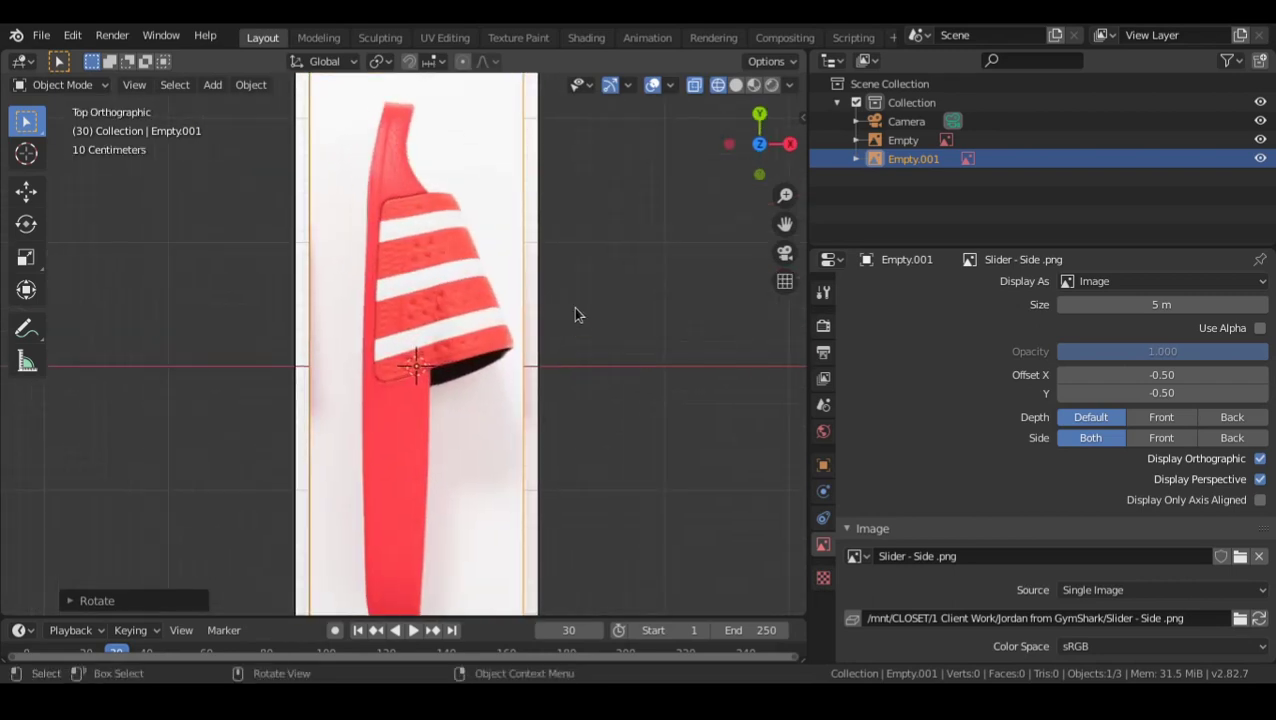
click(1259, 328)
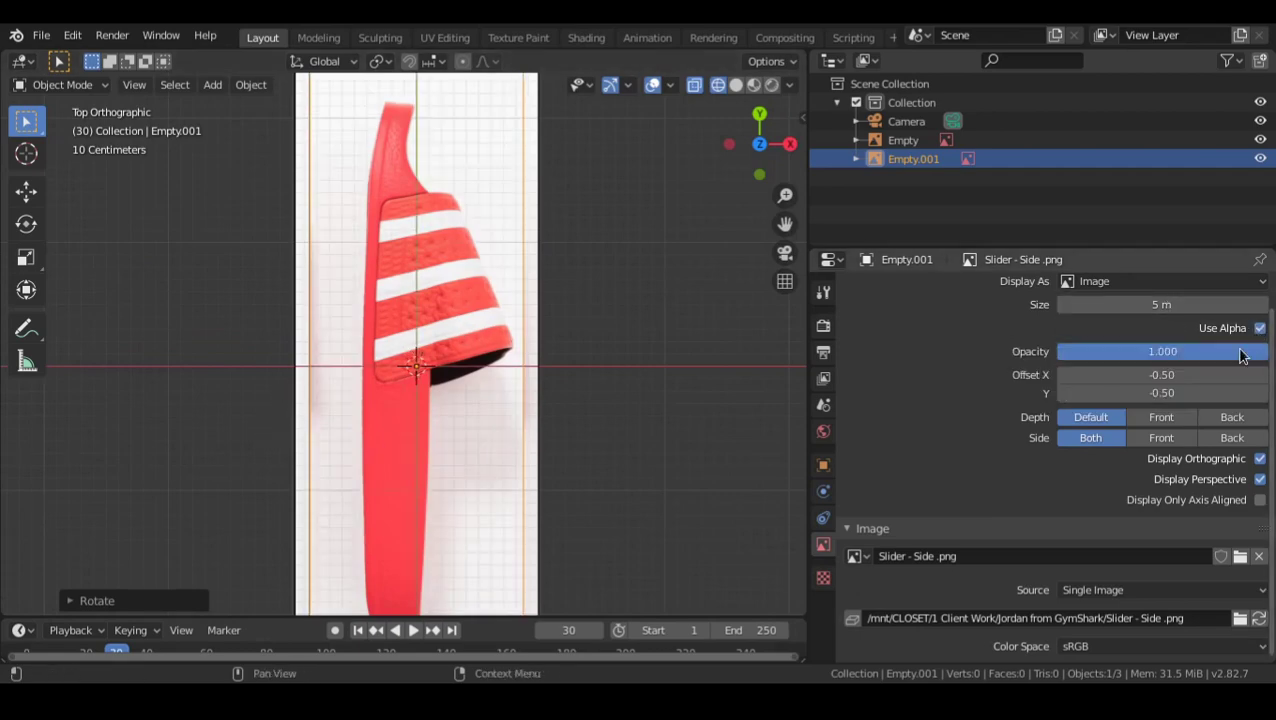
drag(1240, 352, 1139, 352)
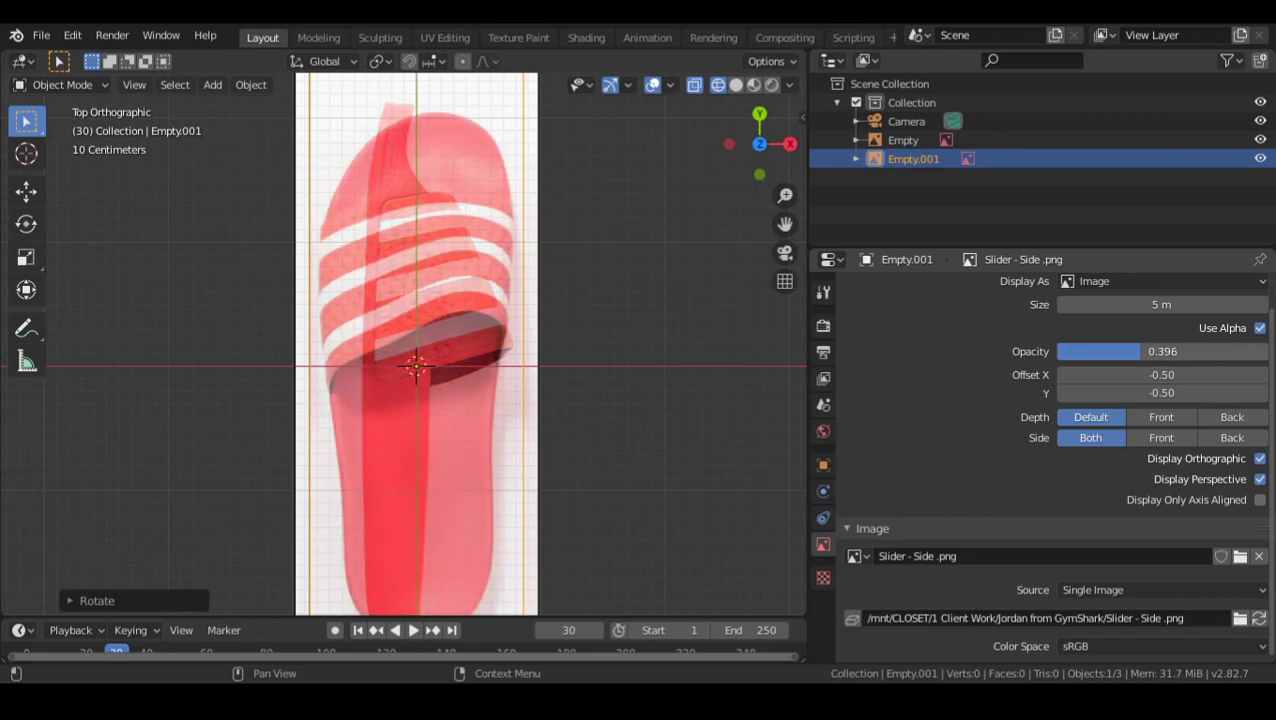
- Scale the side reference image slightly and shift it along X to fit over the top reference image
shift+middle_drag(558, 341, 612, 395)
scroll(612, 400, up, 1)
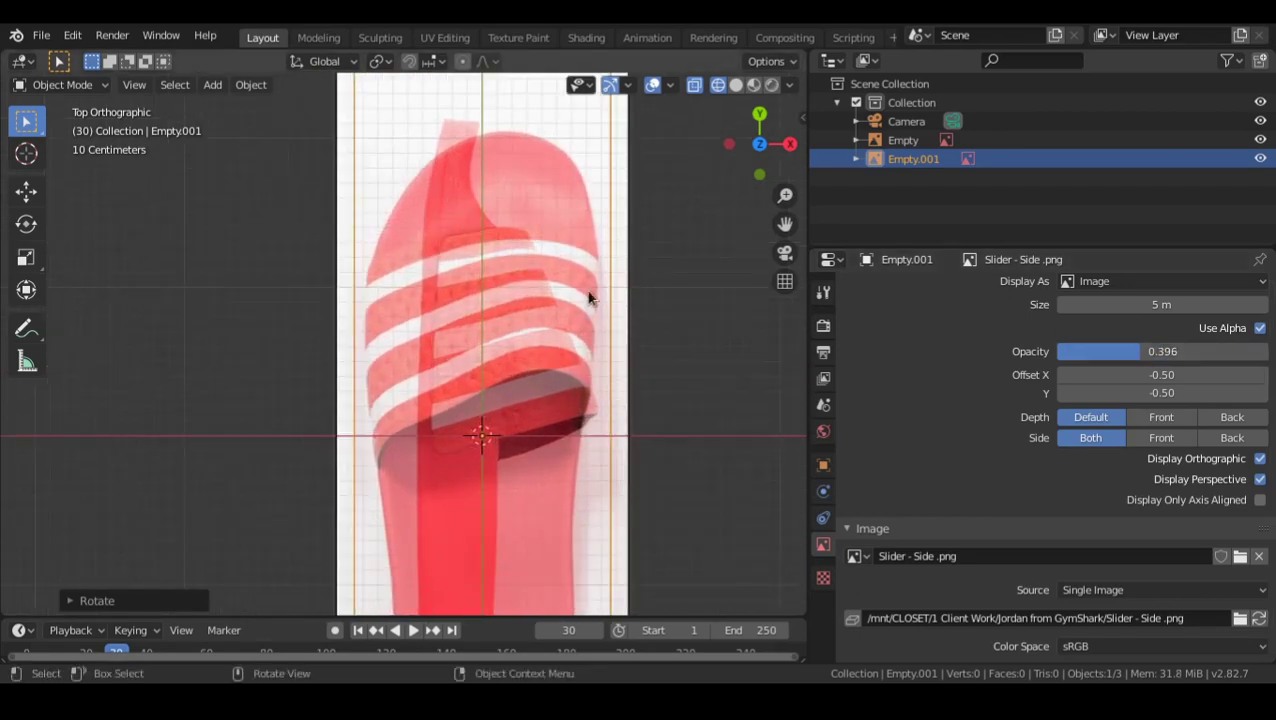
scroll(513, 303, down, 2)
shift+middle_drag(530, 455, 554, 465)
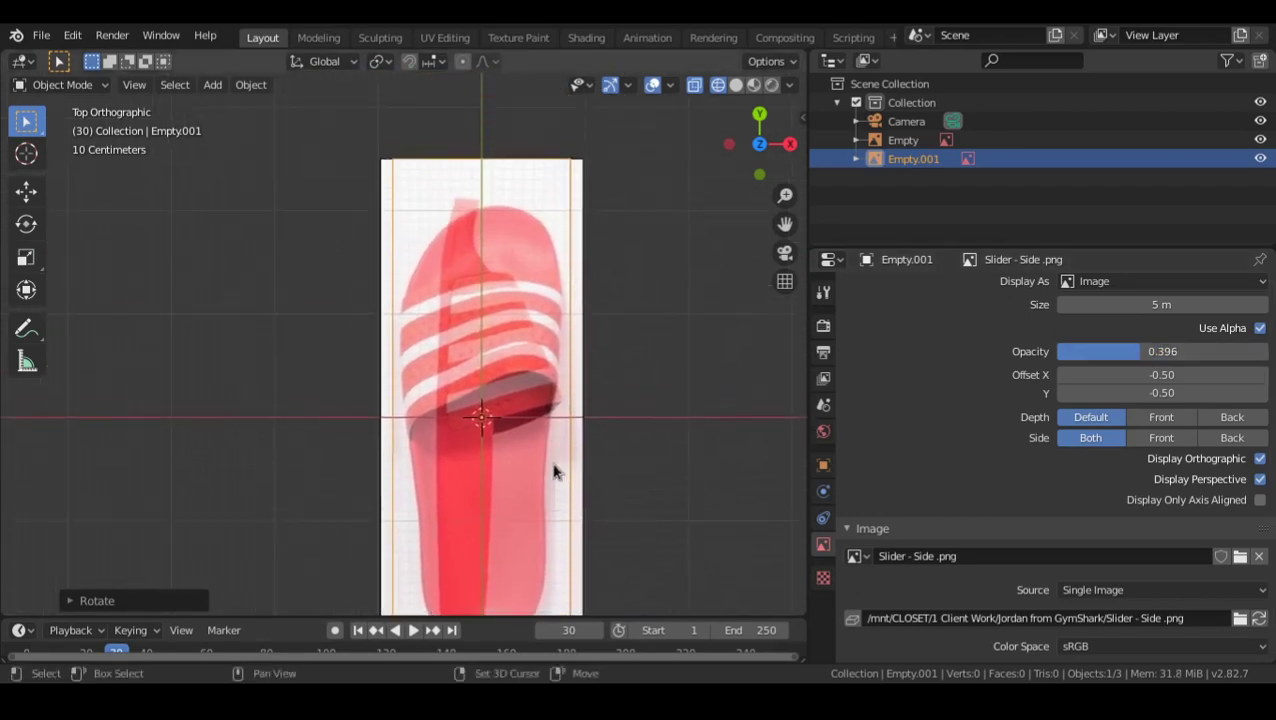
scroll(560, 470, up, 1)
key(s)
click(660, 358)
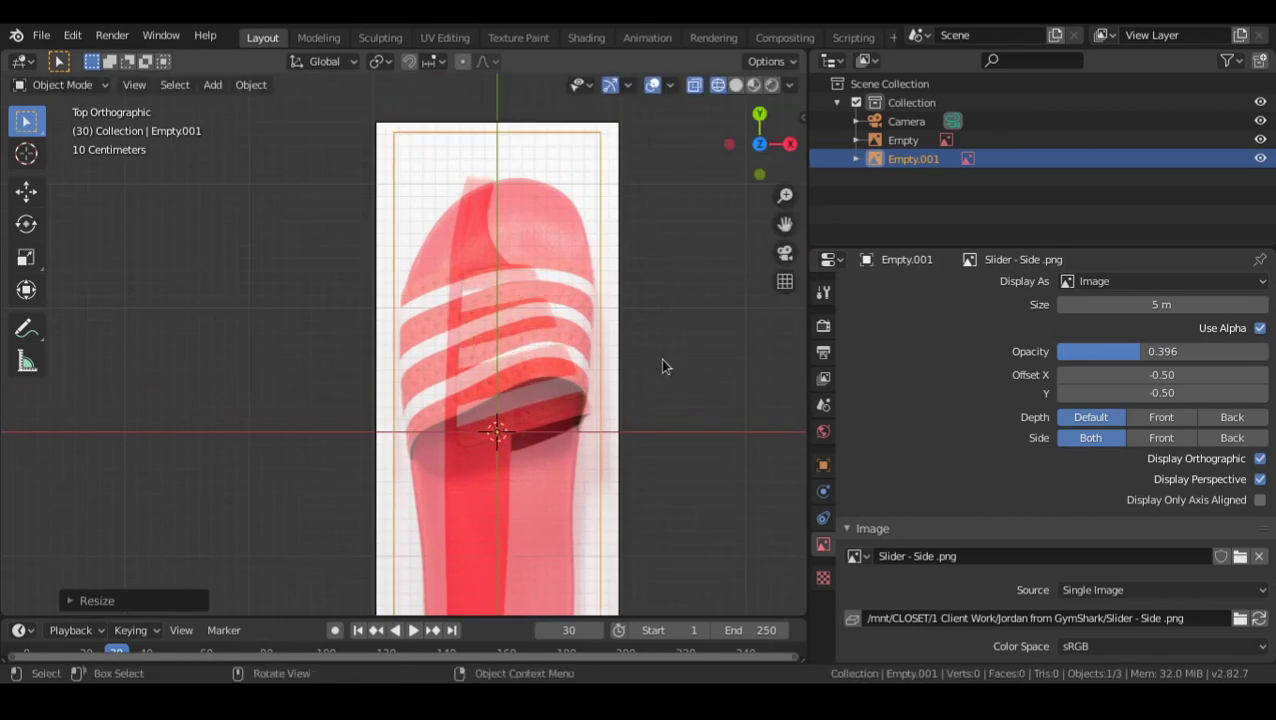
key(g)
key(x)
click(714, 369)
- Rescale the side reference image and move it slightly along Y to match the top image's toe and heel
shift+middle_drag(655, 440, 634, 341)
key(s)
click(636, 272)
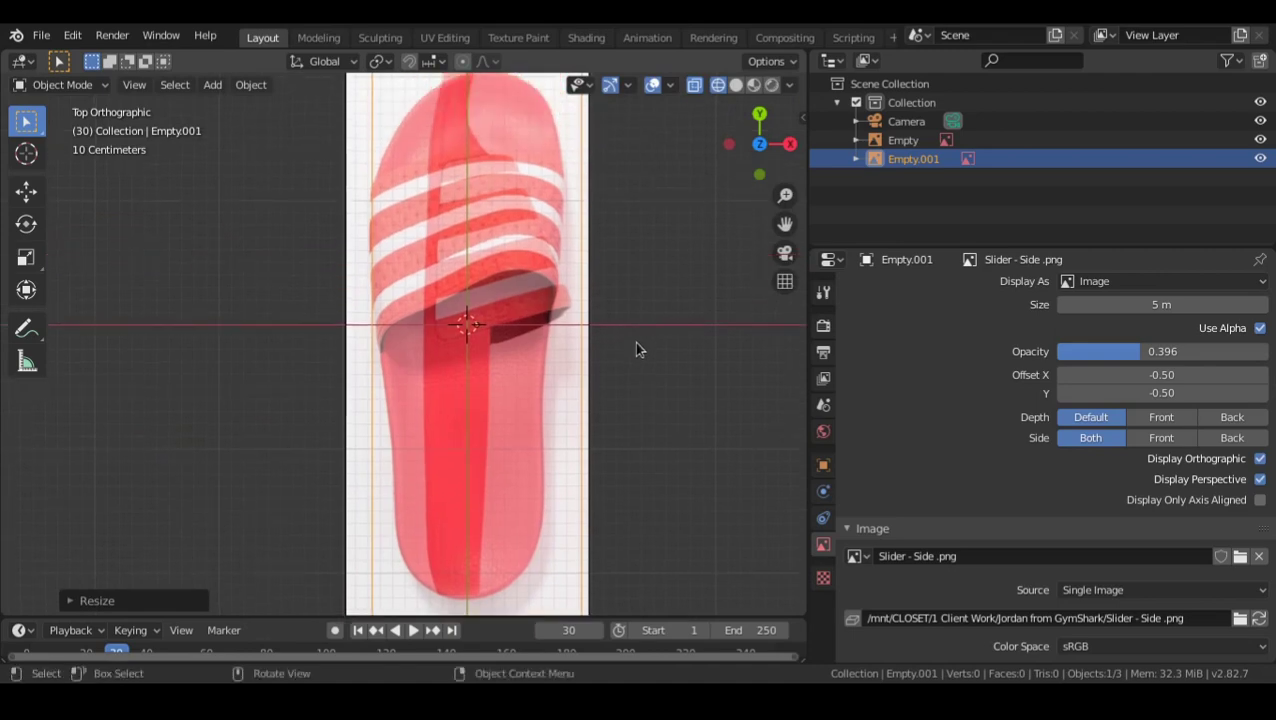
shift+middle_drag(608, 276, 608, 302)
key(g)
key(y)
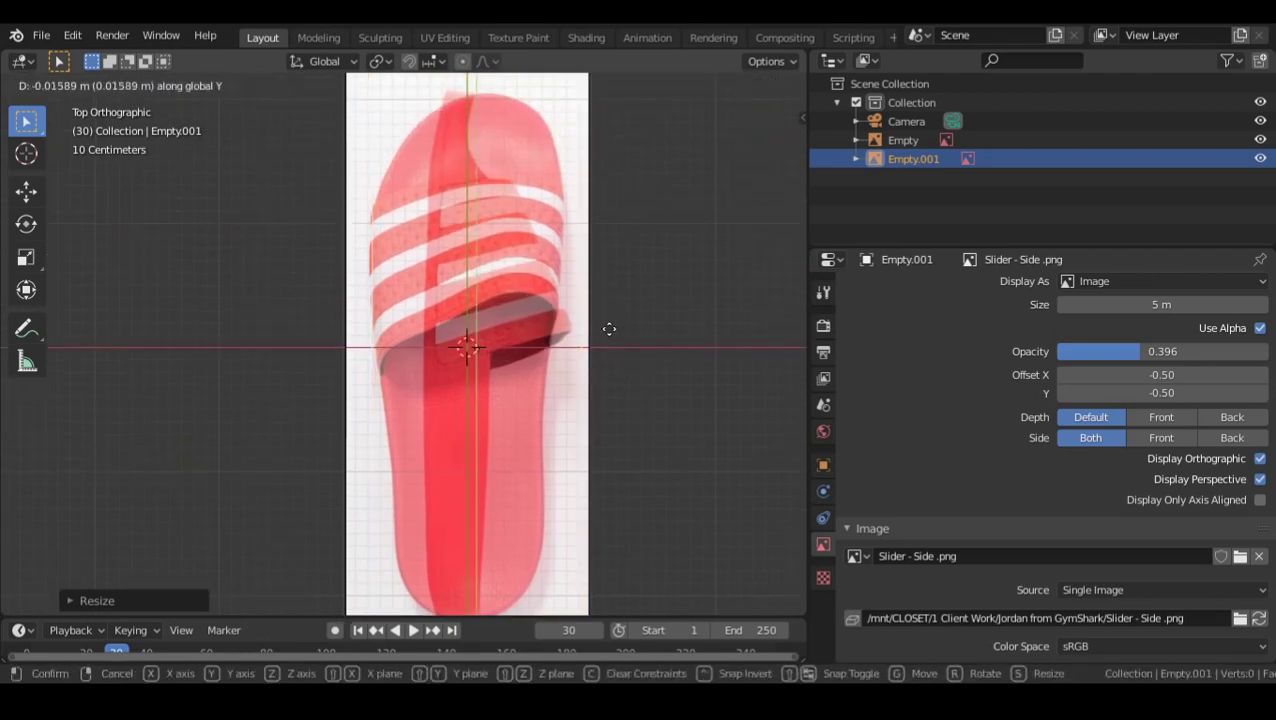
click(604, 338)
shift+middle_drag(592, 396, 583, 320)
- Compare the aligned references in the left and top views, and turn off Use Alpha for the side image
key(ctrl+KP_3)
key(KP_7)
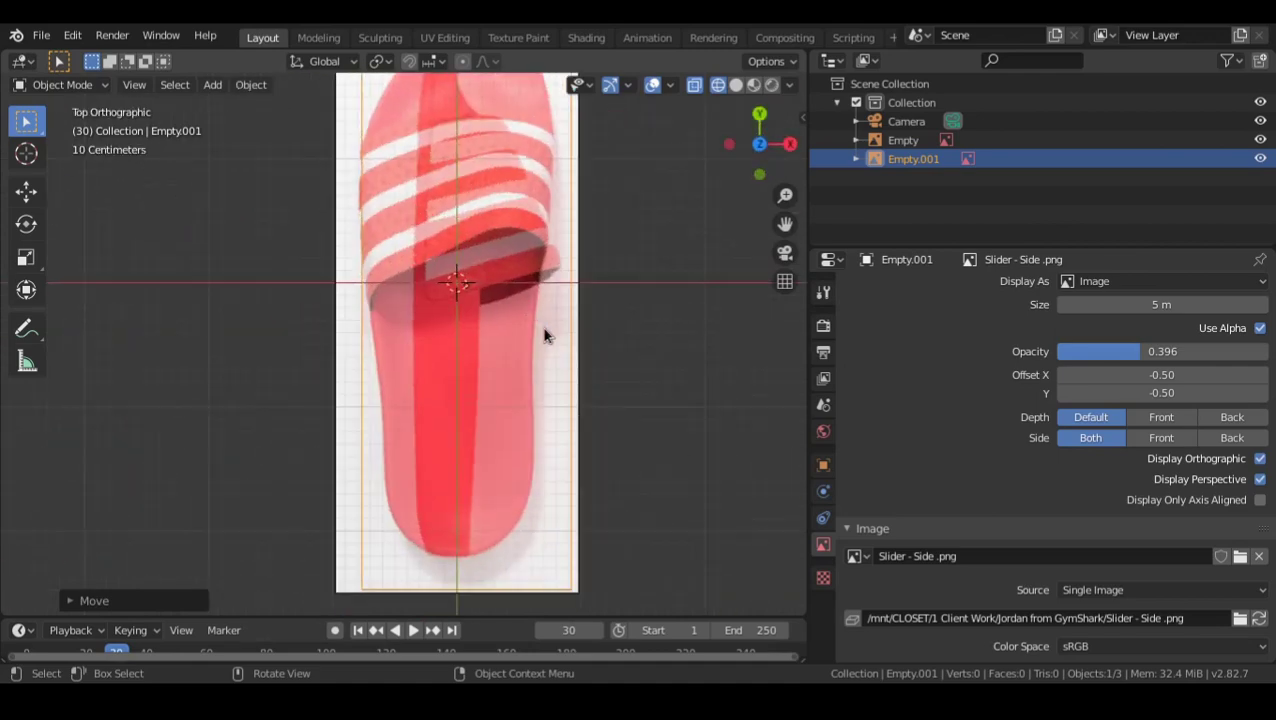
key(ctrl+KP_3)
key(KP_7)
shift+middle_drag(494, 330, 613, 288)
click(1222, 330)
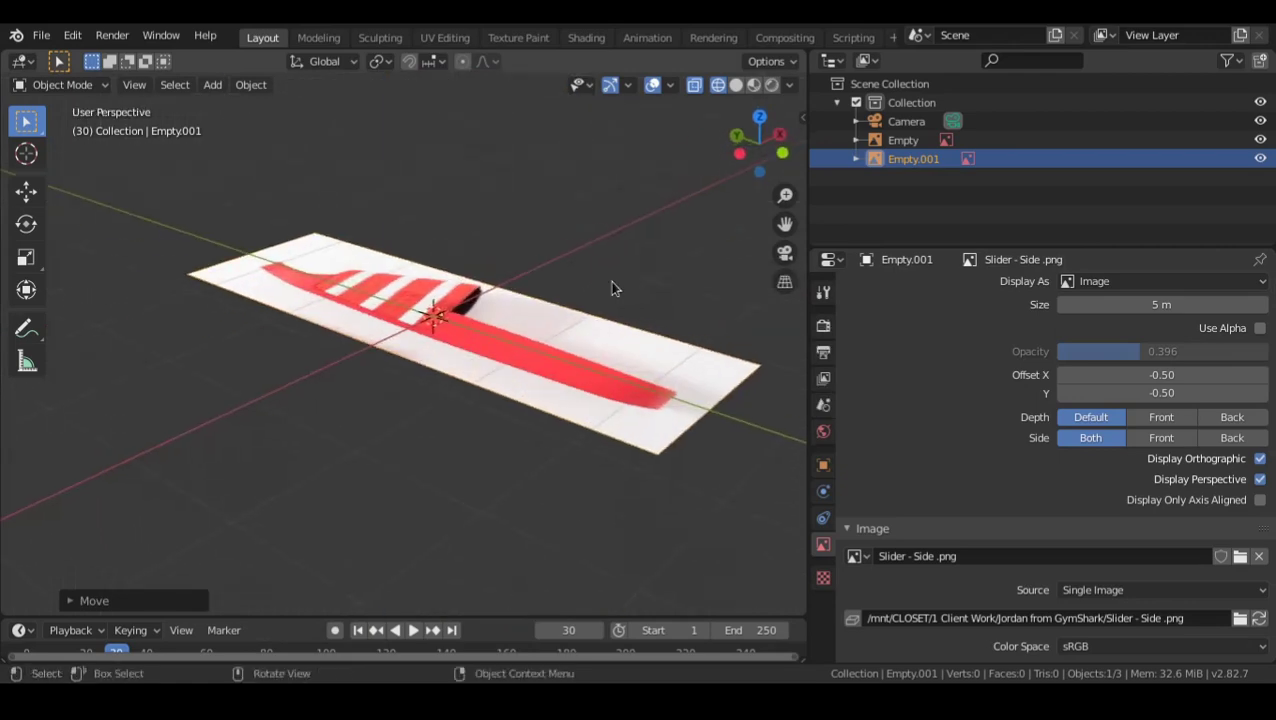
- Rotate the side reference image 90 degrees about the global Y axis back to upright, and view it from the left
key(r)
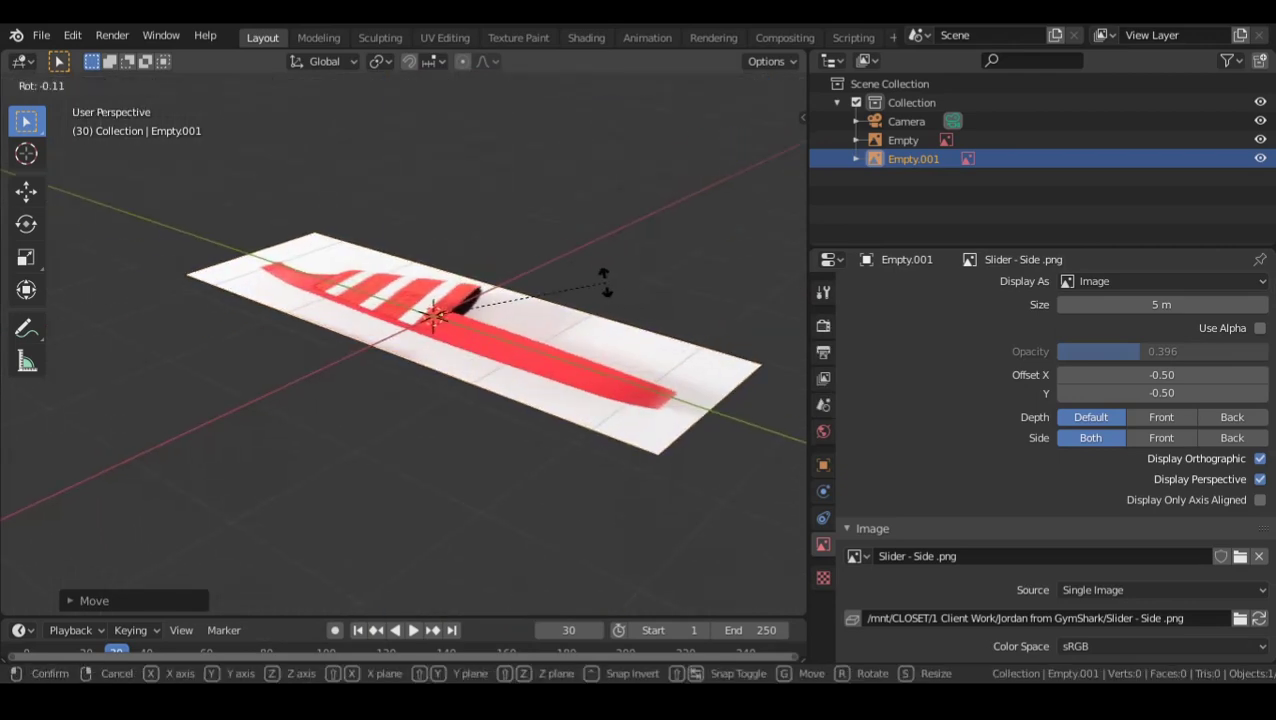
text(y)
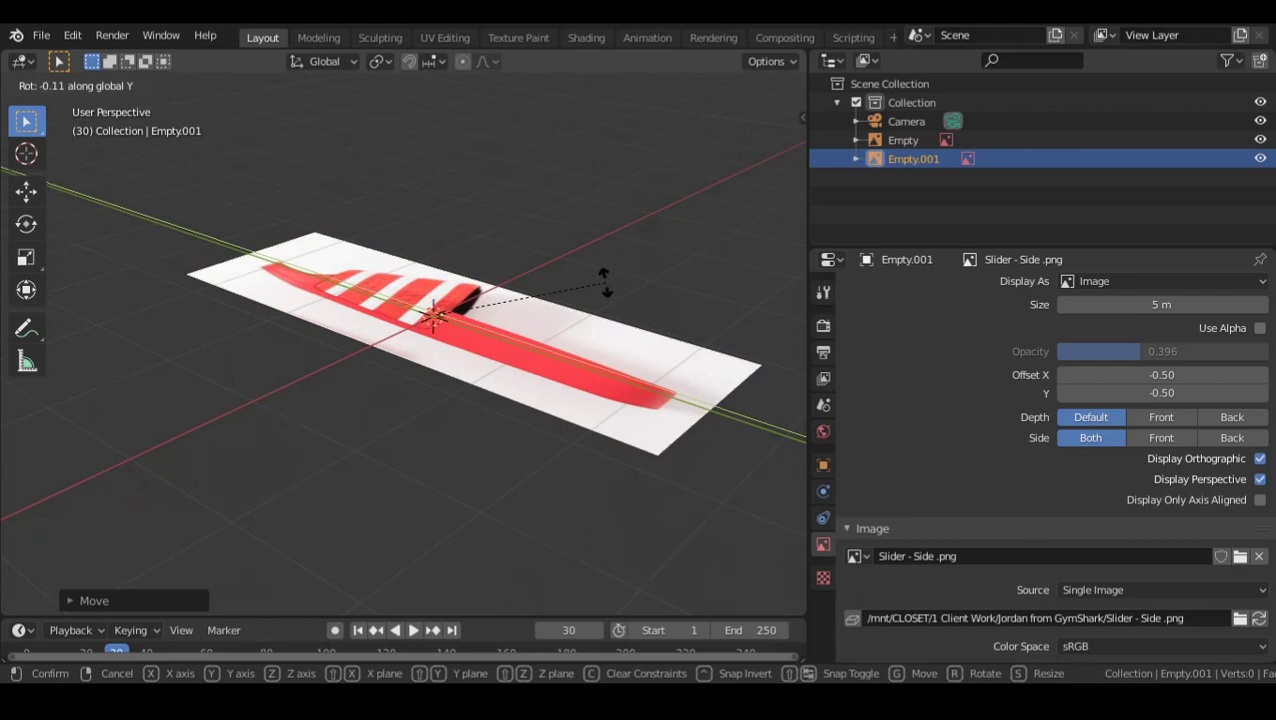
text(90)
key(Return)
key(ctrl+KP_3)
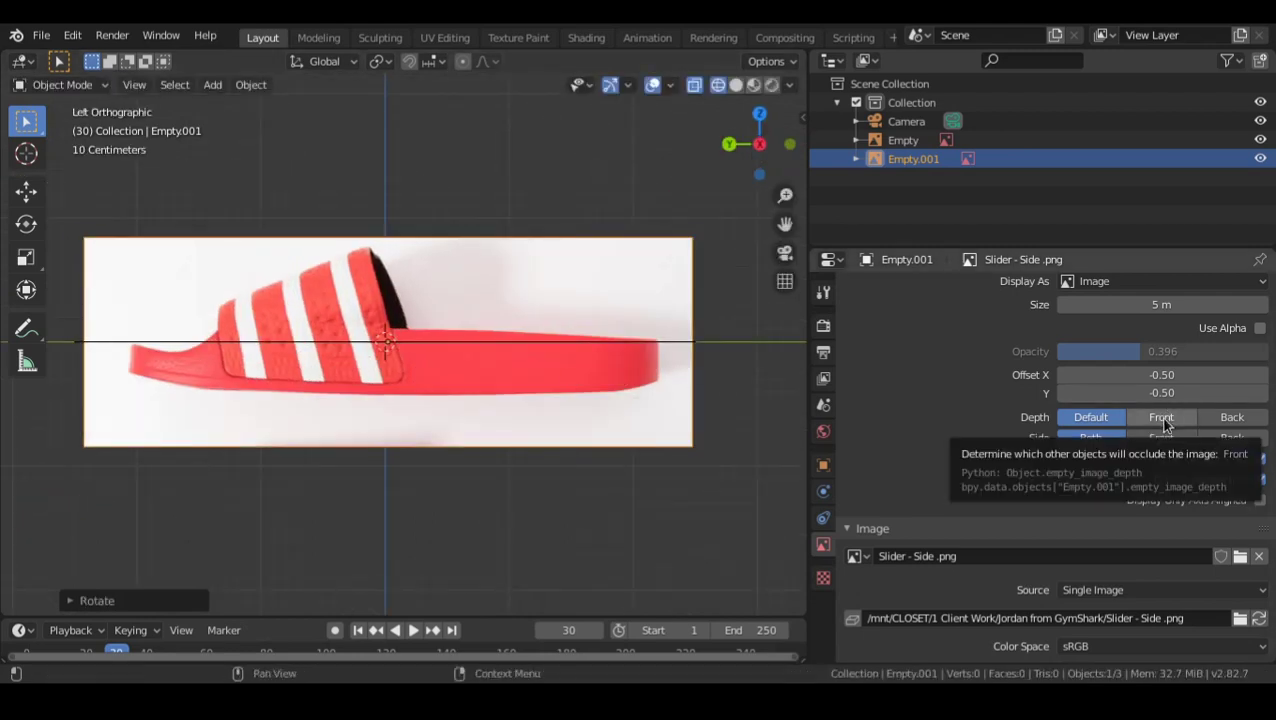
- Set the side reference image's depth to Back and its side to Front, and turn off its perspective display
click(1230, 417)
click(1162, 440)
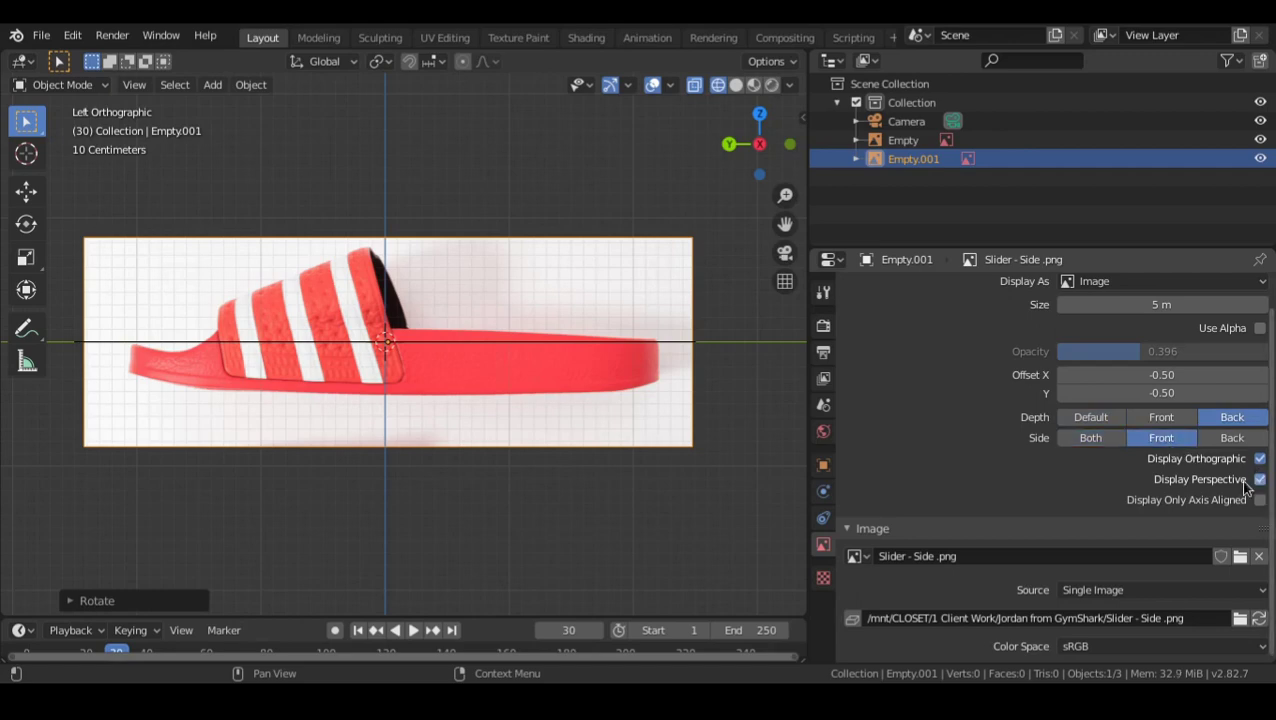
click(1246, 486)
- Check the side reference image's visibility in perspective and in the top and left orthographic views
middle_drag(453, 437, 553, 362)
key(KP_7)
key(ctrl+KP_3)
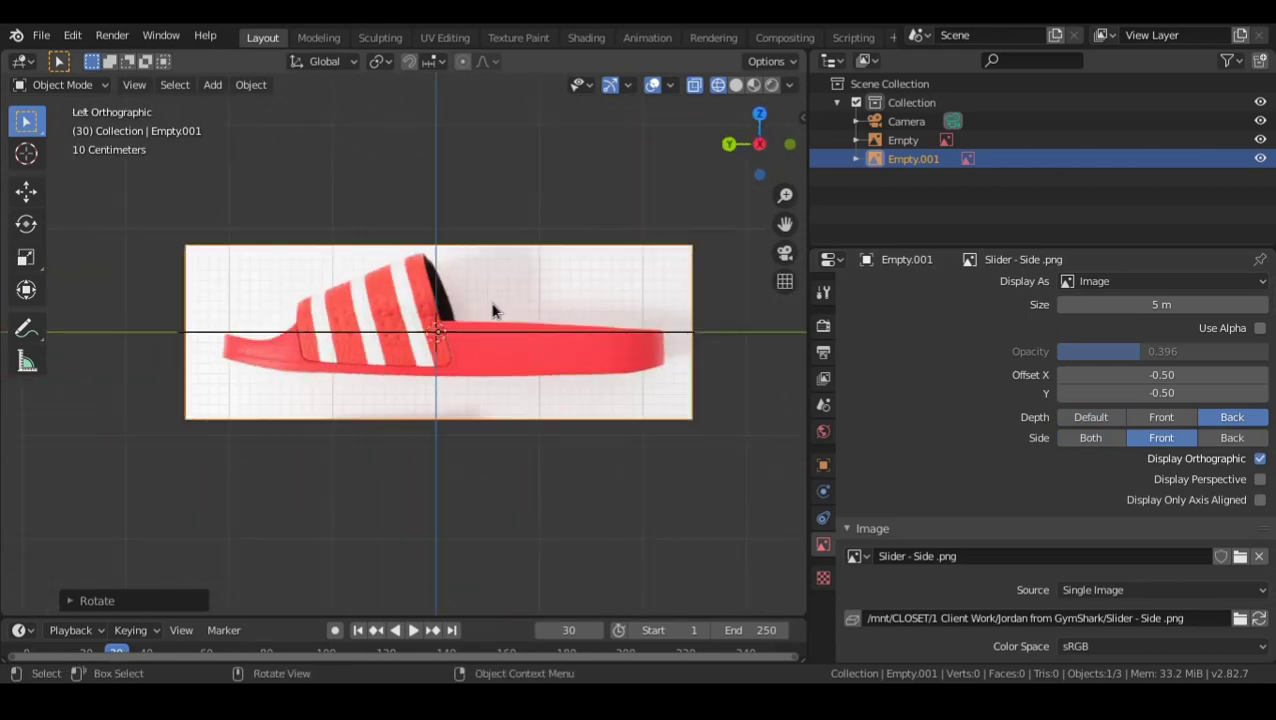
shift+middle_drag(466, 209, 484, 228)
key(g)
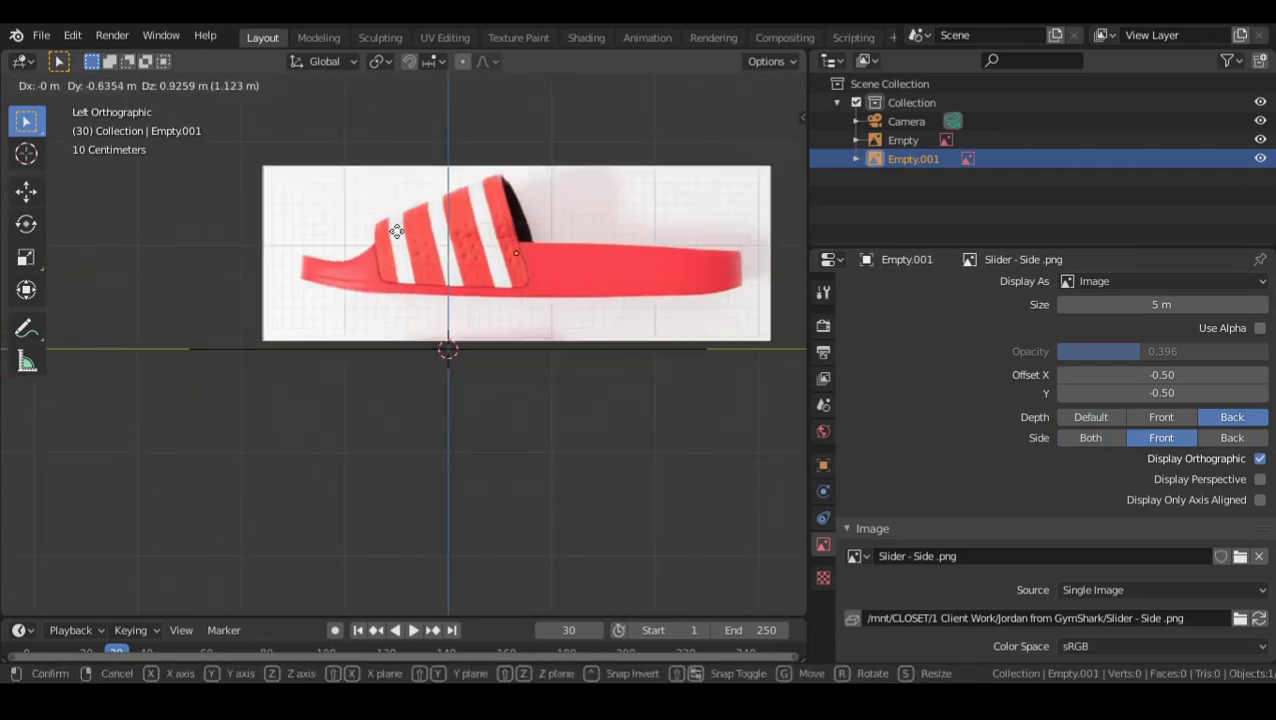
key(Escape)
middle_drag(595, 234, 578, 290)
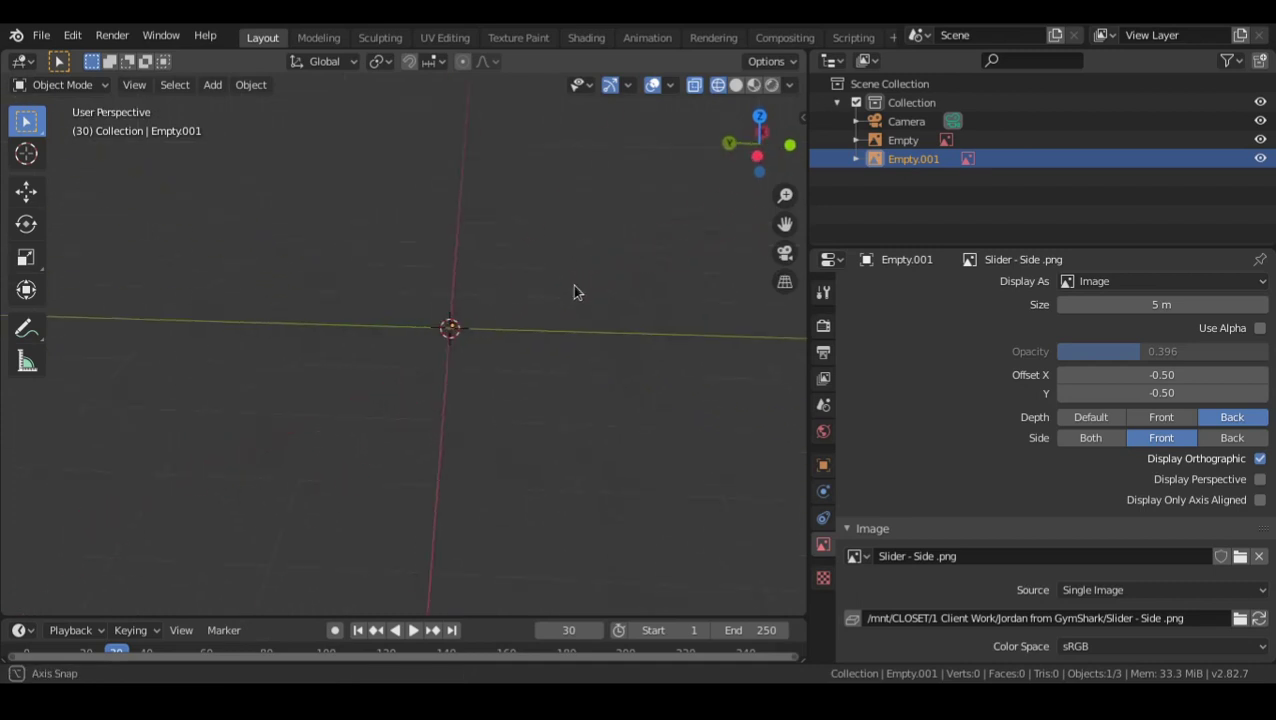
key(ctrl+KP_3)
scroll(510, 296, up, 2)
shift+middle_drag(495, 298, 423, 322)
scroll(440, 312, down, 1)
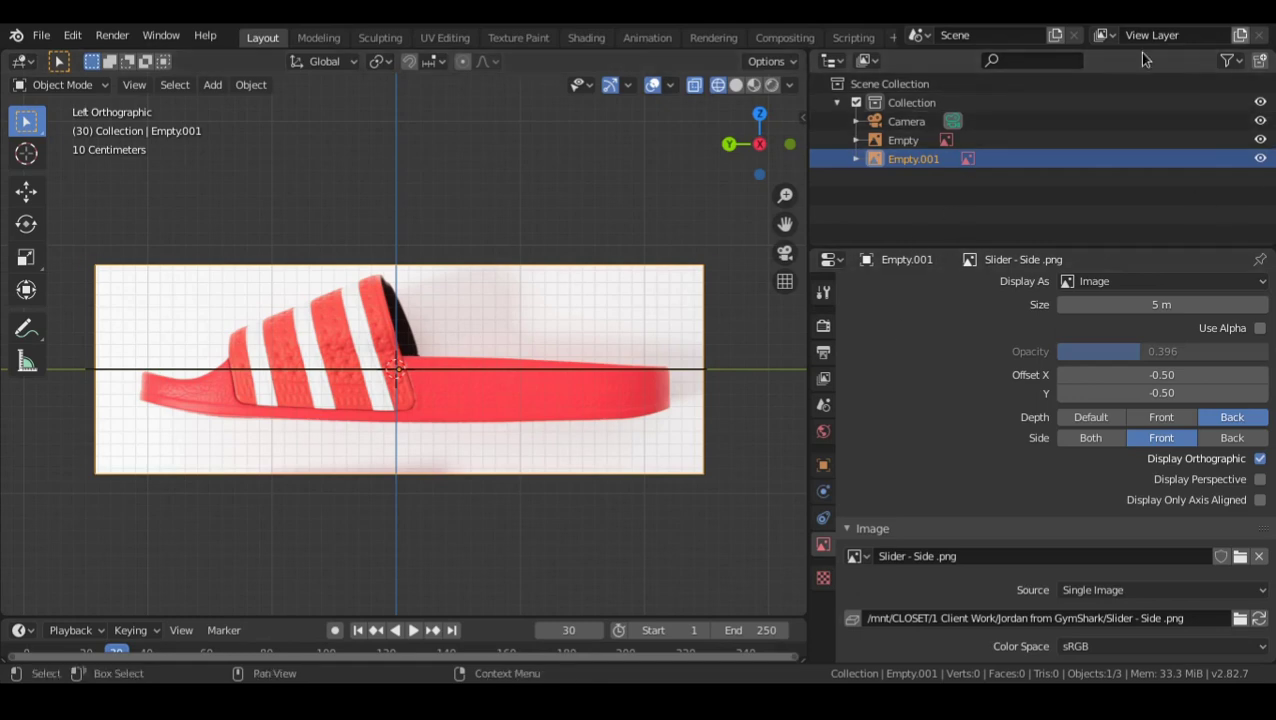
- Show the selectability toggles in the outliner and make both reference images unselectable
click(1227, 62)
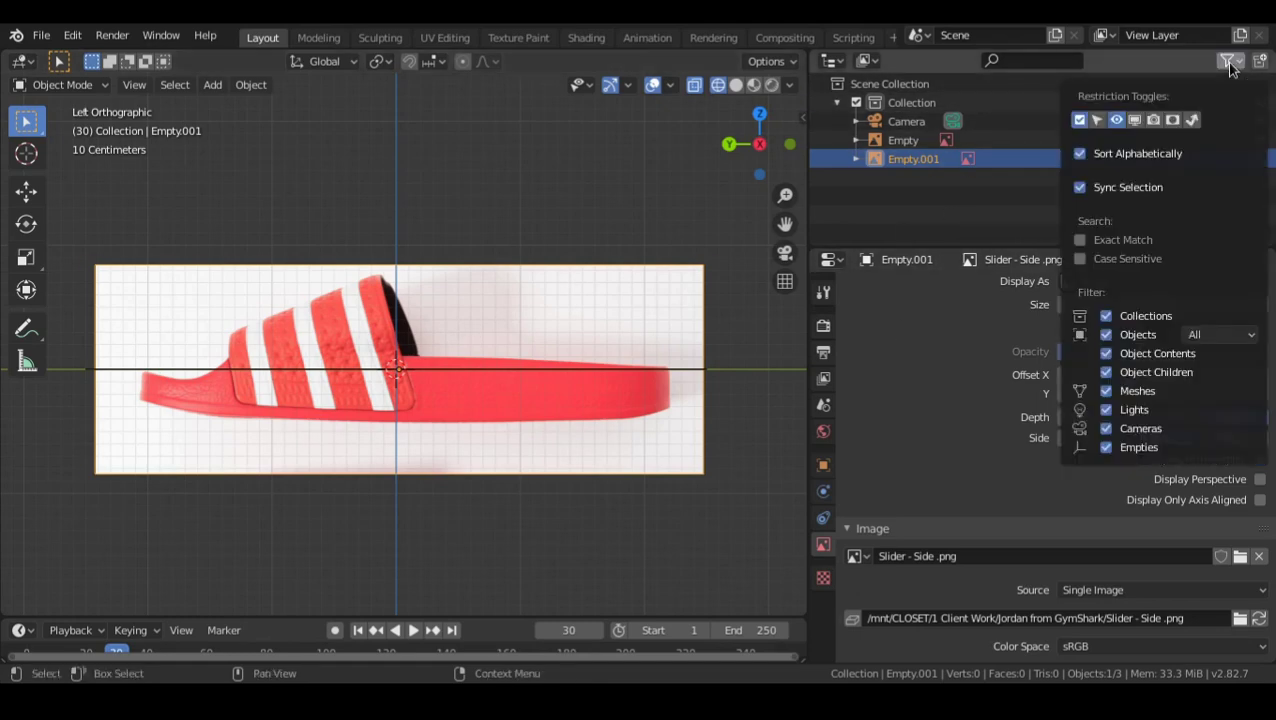
click(1100, 124)
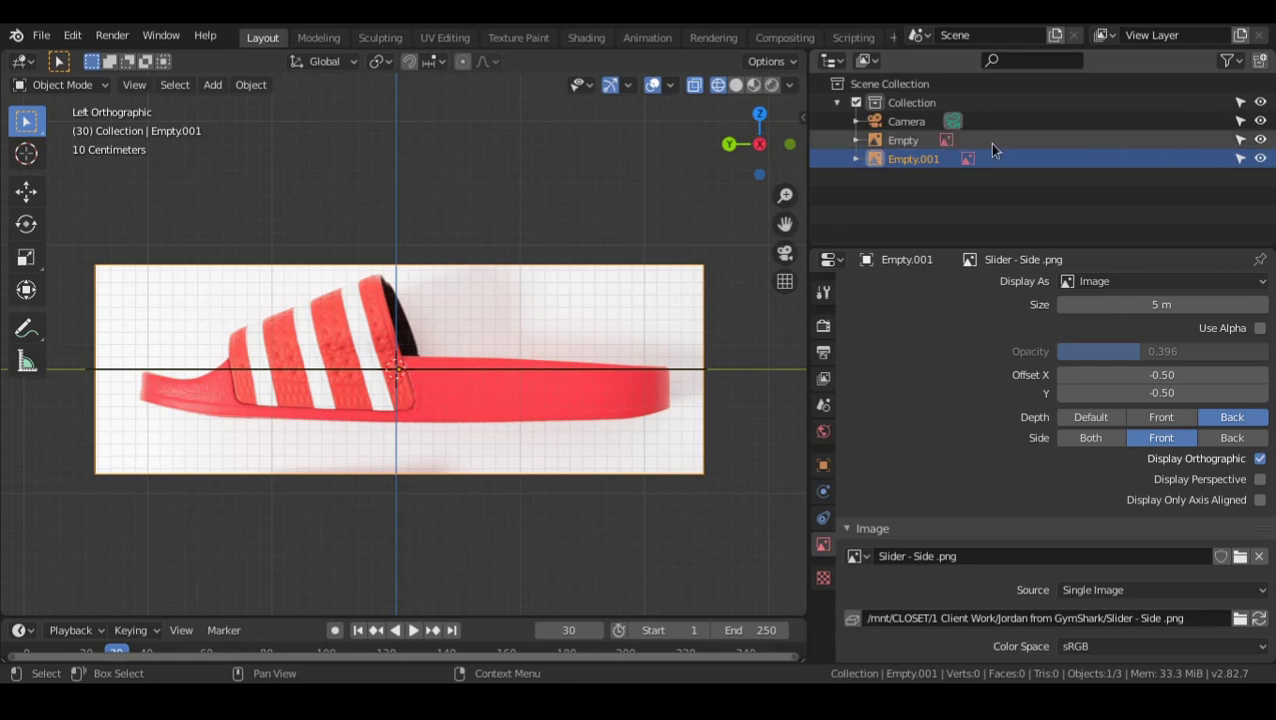
click(1241, 158)
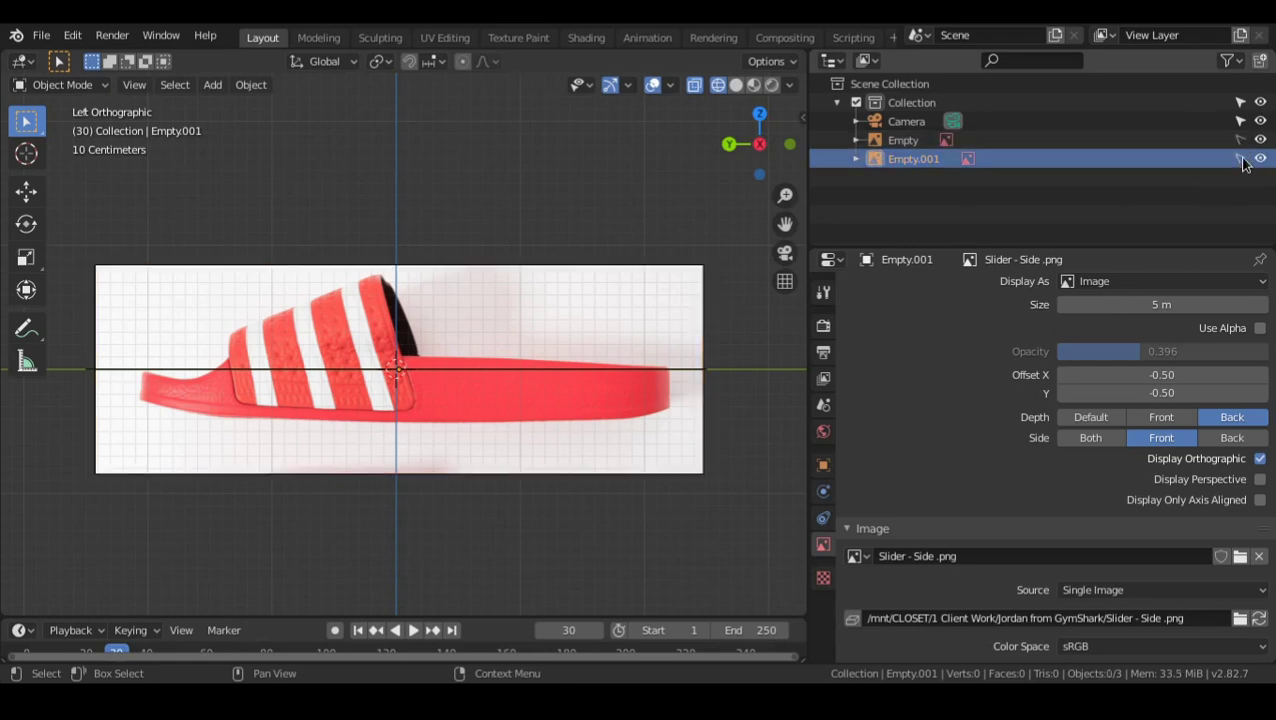
- Examine the finished reference setup in perspective and in orthographic views, ending in the top view
scroll(541, 336, up, 1)
scroll(360, 370, down, 2)
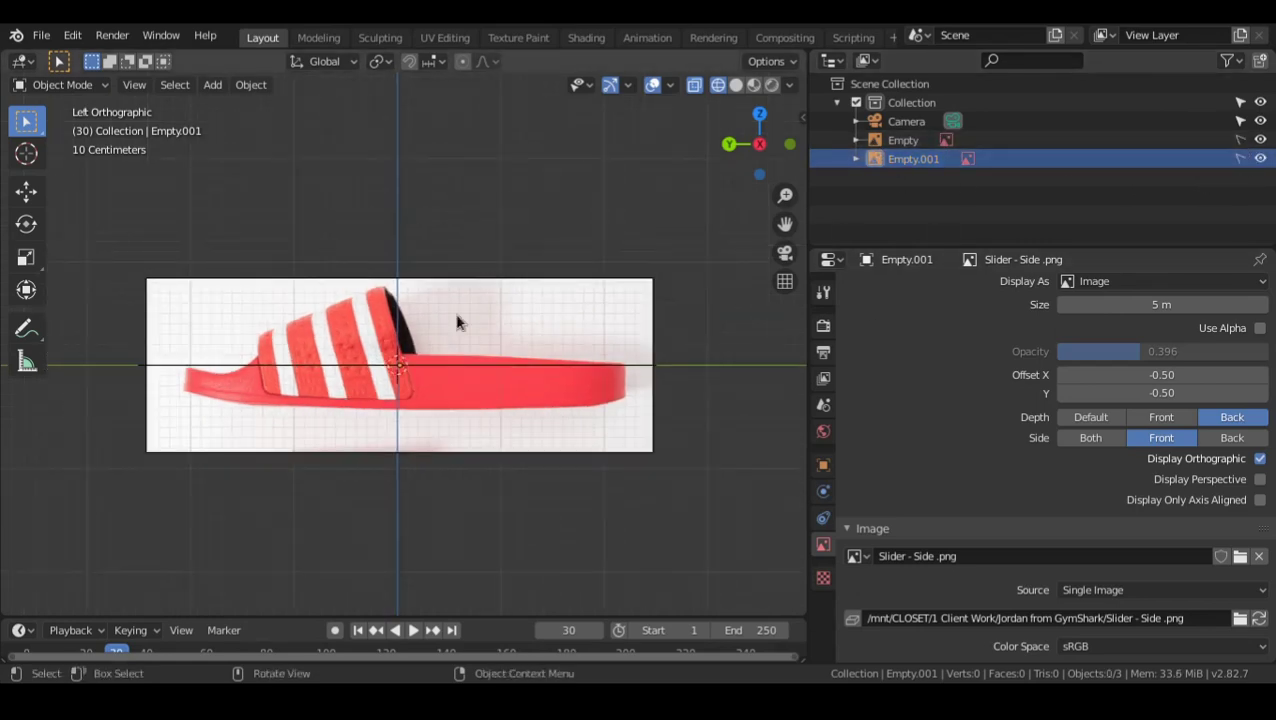
middle_drag(533, 266, 450, 287)
key(grave)
click(455, 355)
key(grave)
click(486, 335)
middle_drag(568, 332, 498, 366)
key(grave)
click(478, 314)
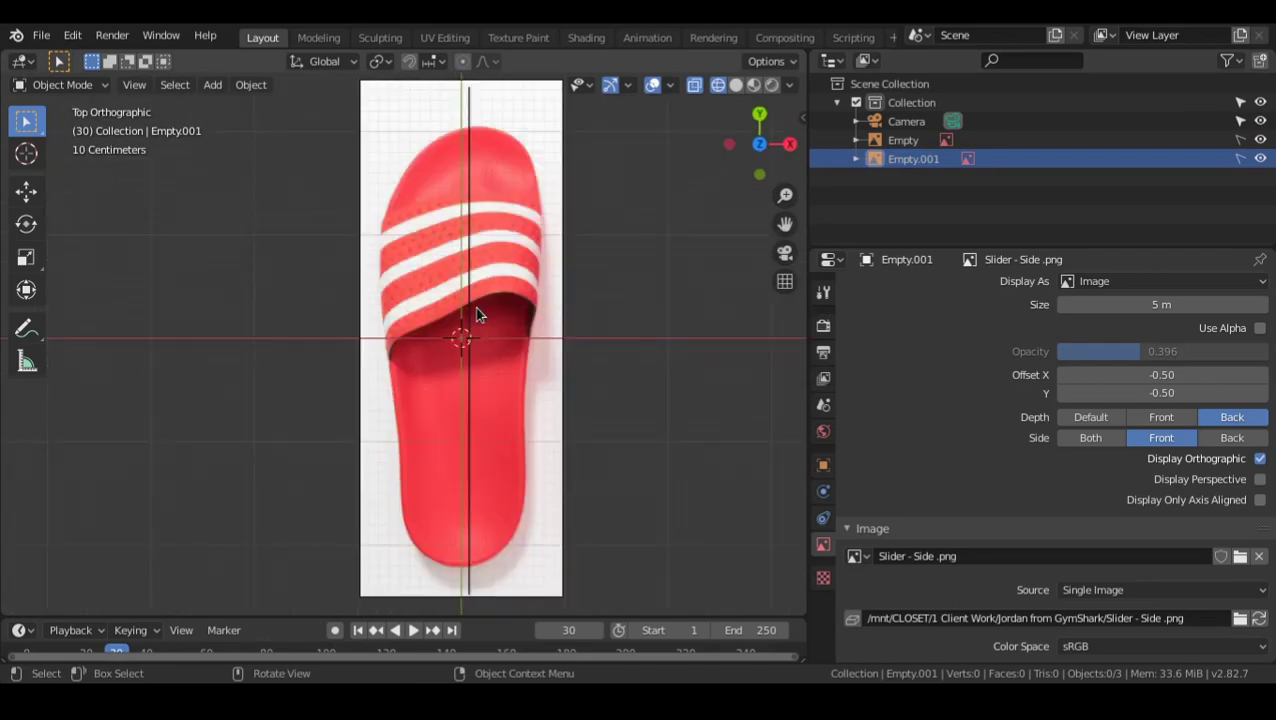
- Add a plane over the top reference image and scale it down to roughly the width of the sandal's sole
scroll(510, 345, up, 3)
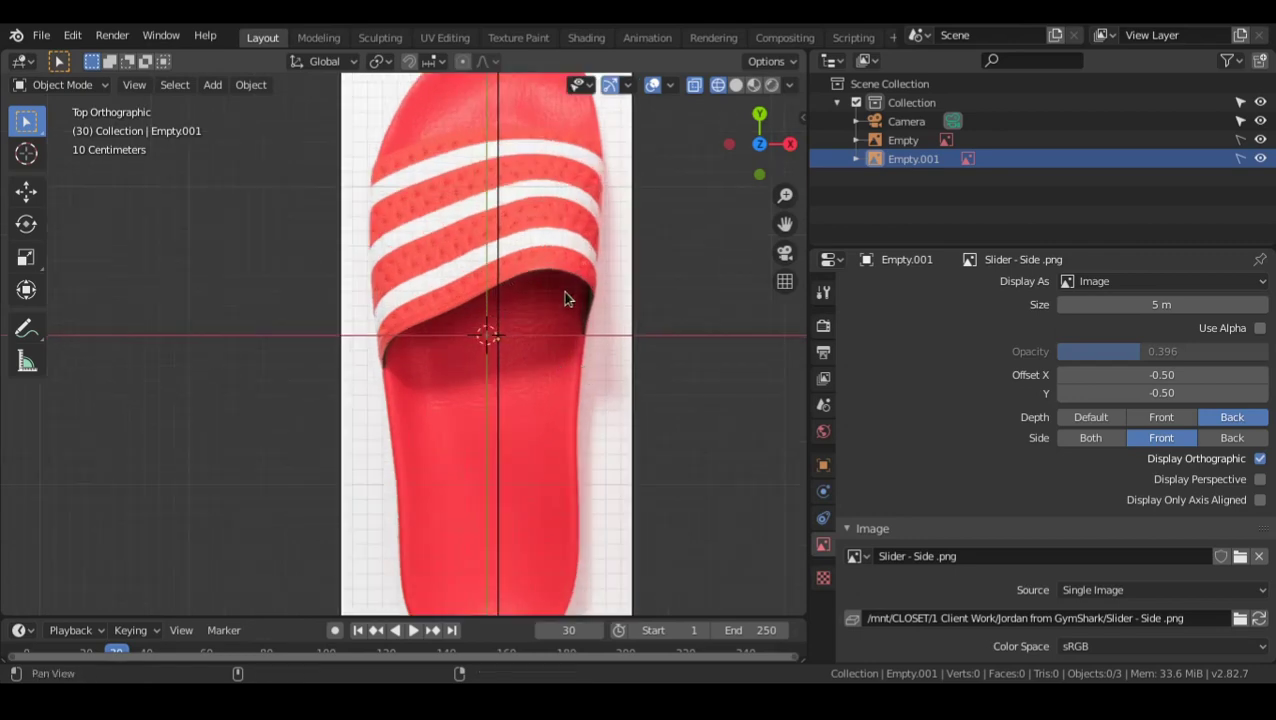
scroll(527, 333, down, 3)
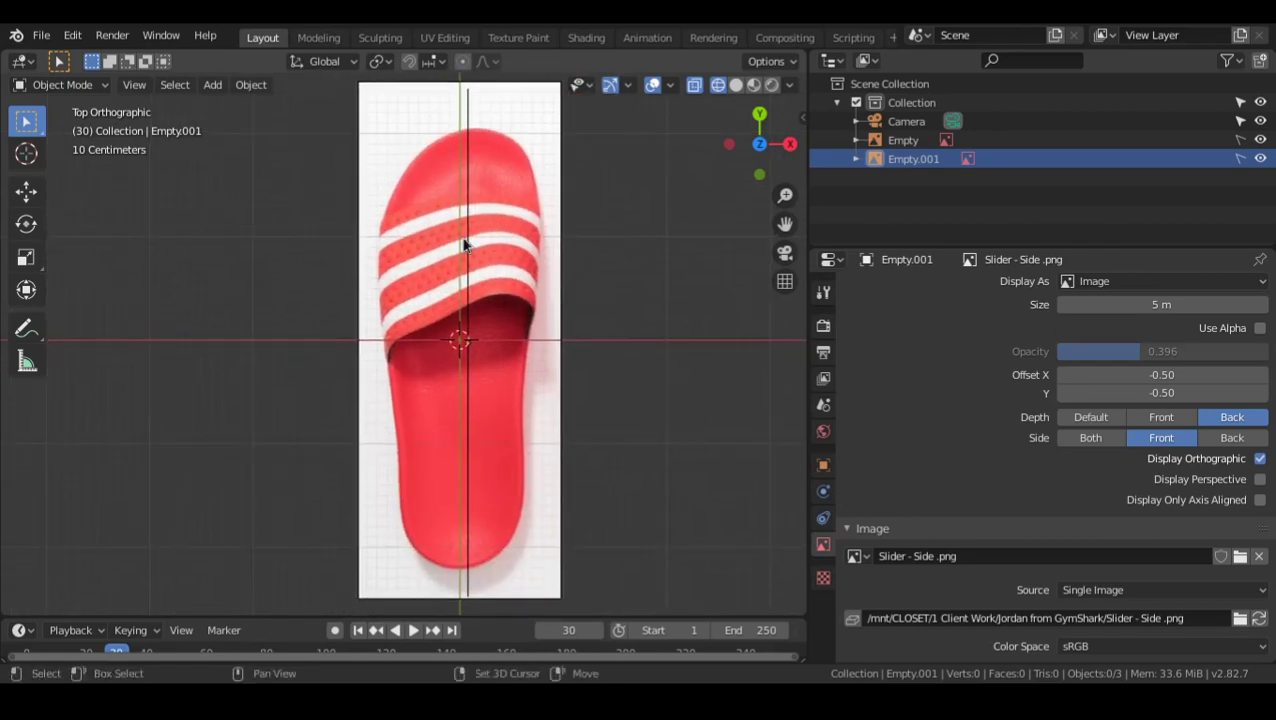
key(shift+a)
mouse_move(432, 71)
click(540, 71)
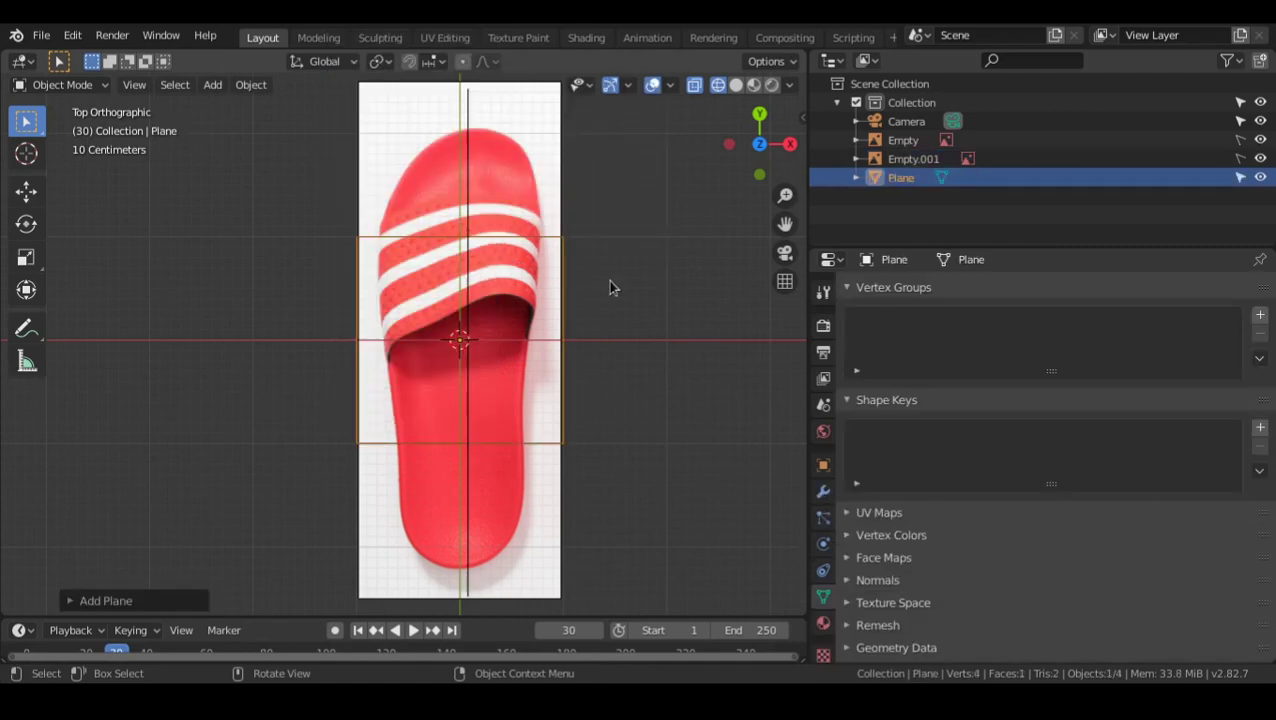
key(s)
click(593, 336)
scroll(591, 334, up, 2)
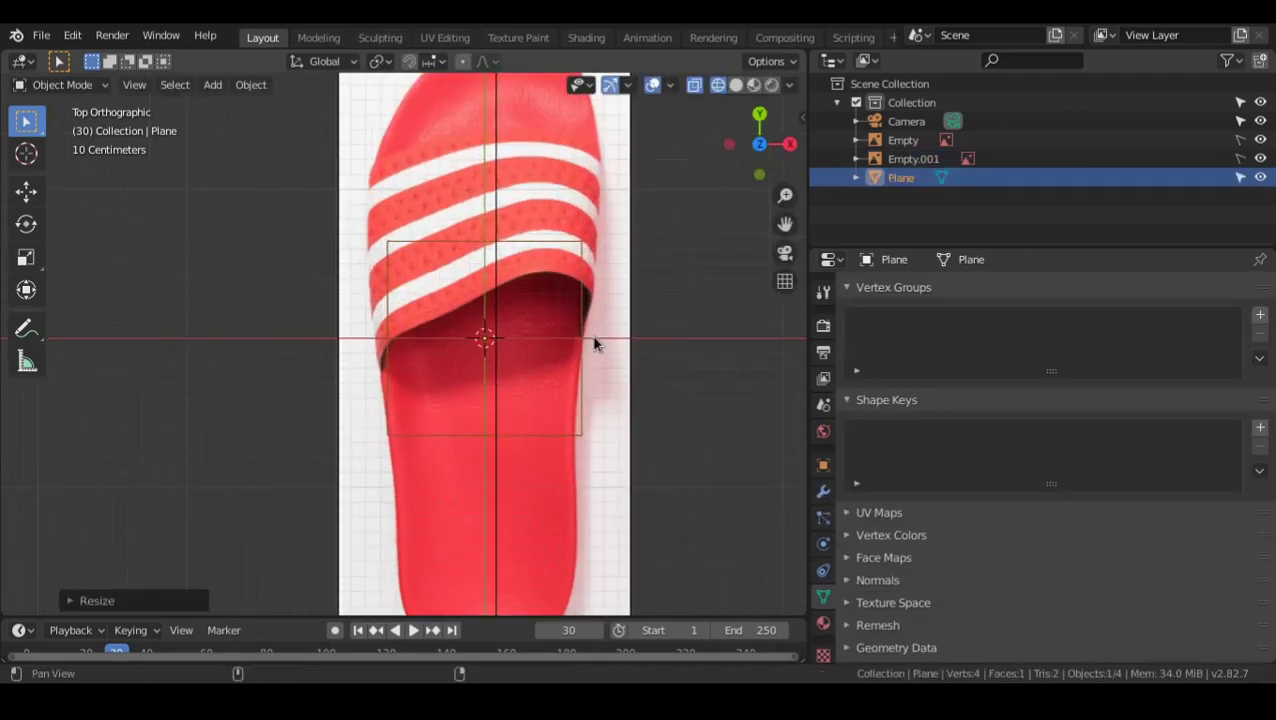
- Shift the plane slightly along X and adjust its X scale to fit between the sole's sides
key(g)
key(x)
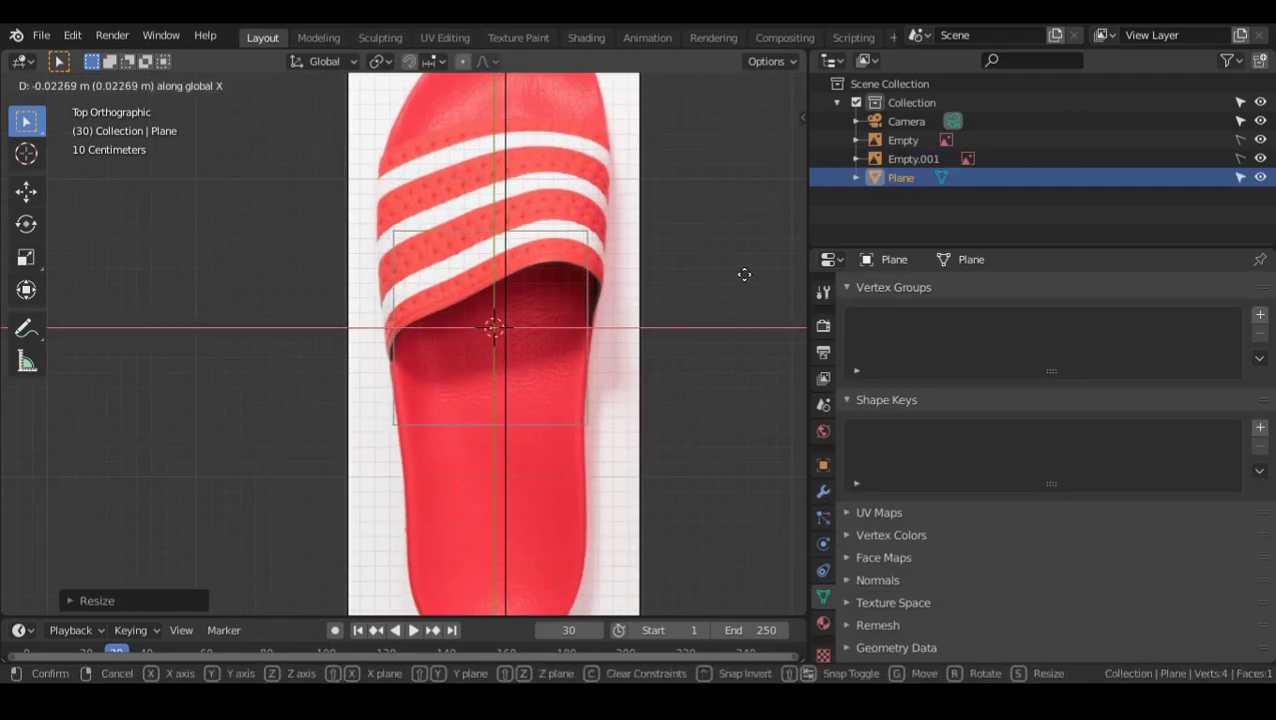
click(745, 273)
shift+middle_drag(588, 316, 559, 348)
key(s)
key(x)
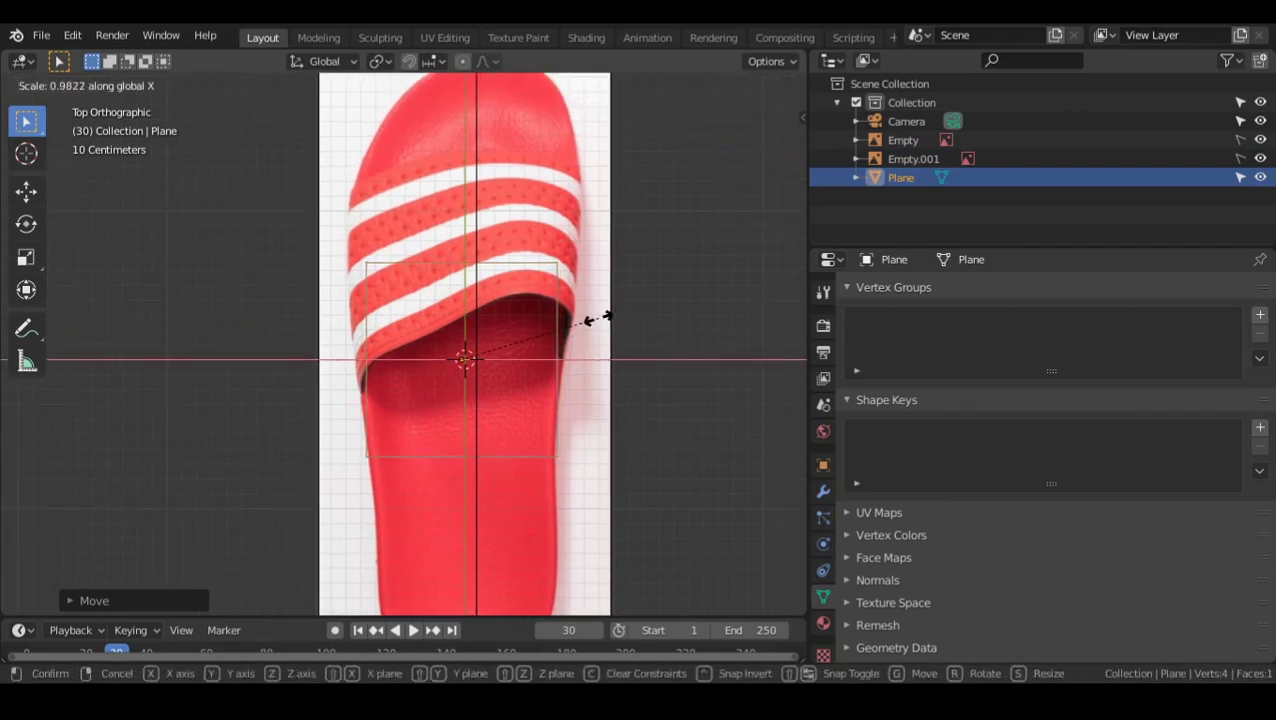
click(562, 335)
scroll(585, 338, up, 2)
- Examine in Edit Mode how the plane's outline fits over the sandal, returning to Object Mode
key(Tab)
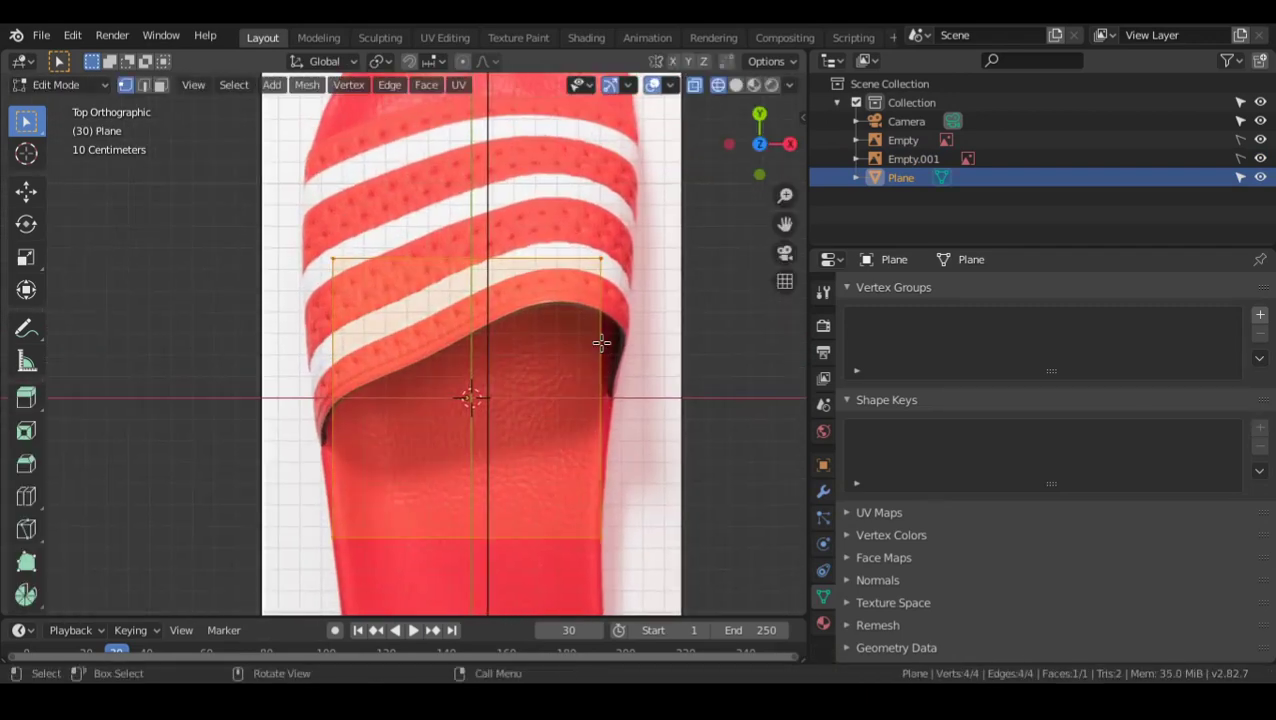
scroll(600, 345, down, 3)
shift+middle_drag(600, 350, 587, 342)
scroll(587, 342, up, 2)
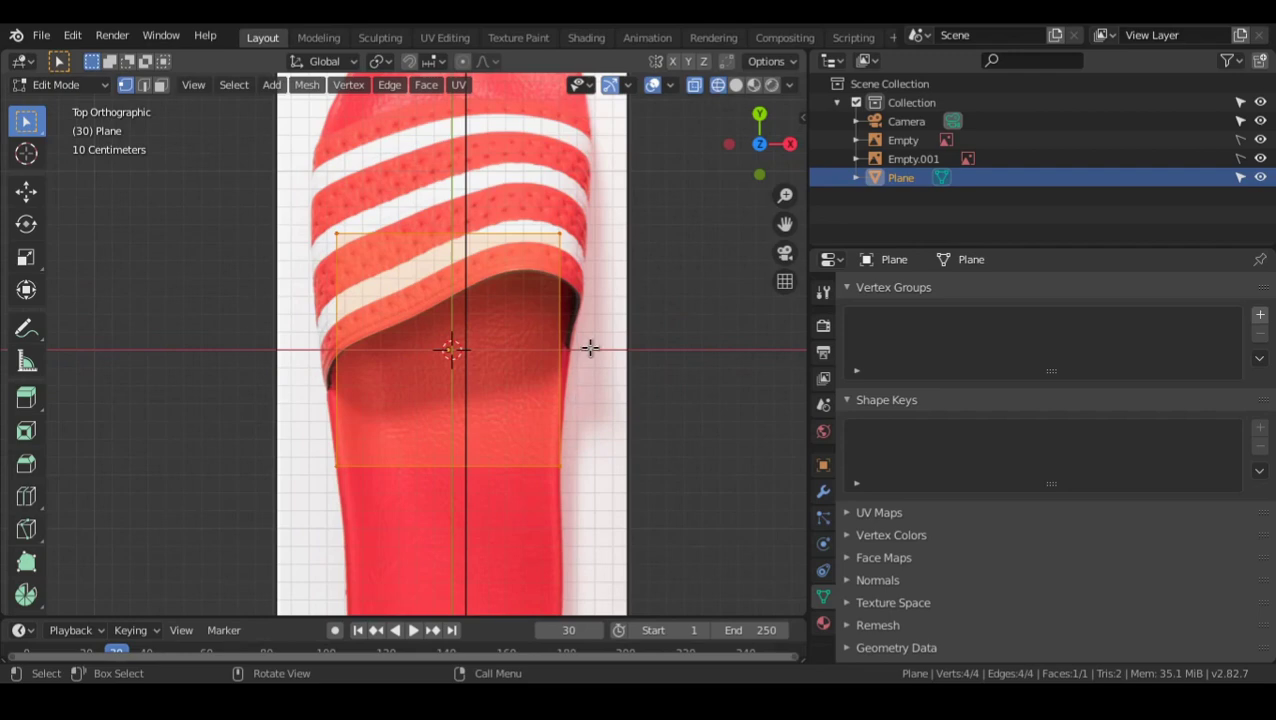
scroll(590, 348, down, 2)
shift+middle_drag(570, 325, 587, 353)
key(Tab)
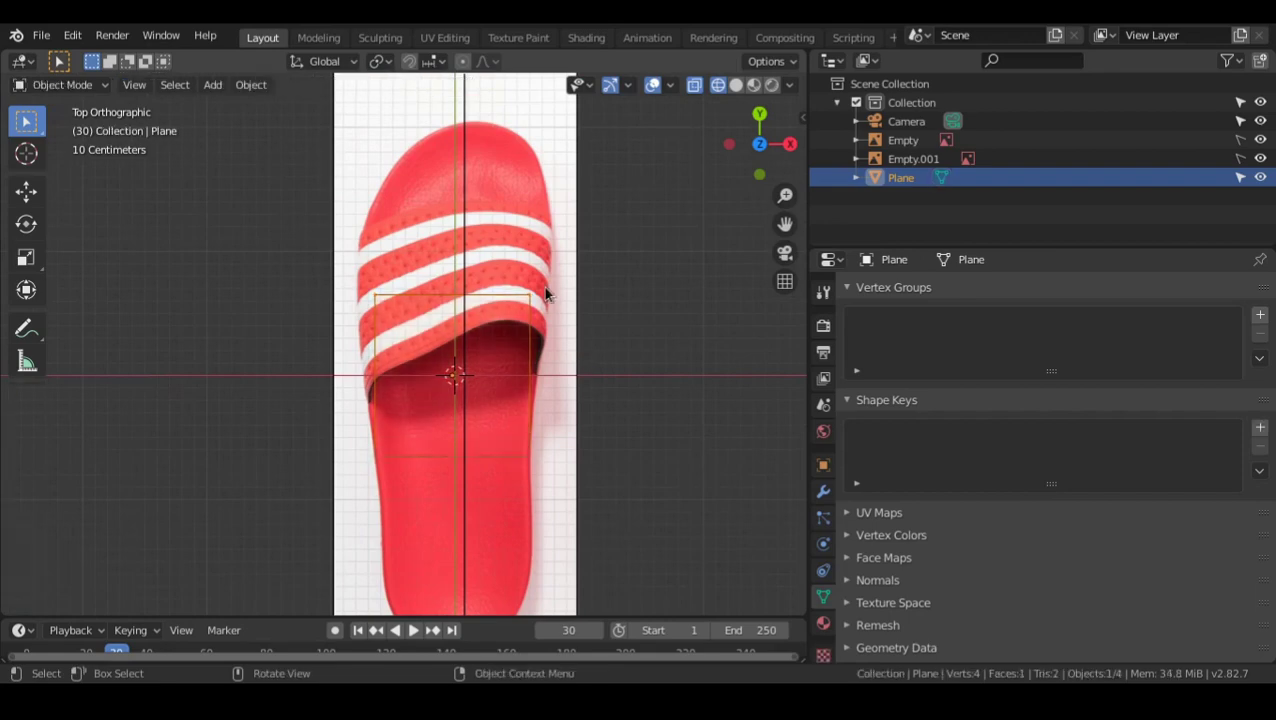
- In Edit Mode, select the plane's toe-side edge and scale it along X by about 1.2 to match the strap's width
key(Tab)
scroll(495, 285, up, 2)
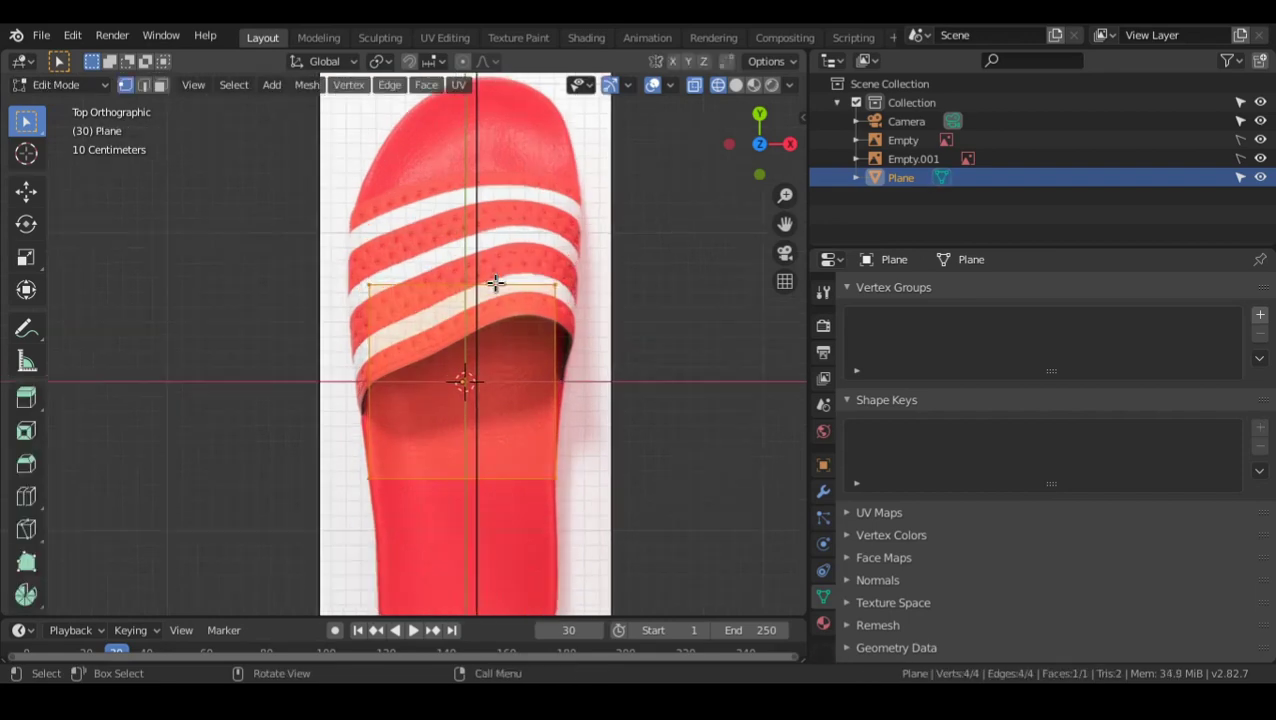
drag(320, 290, 627, 328)
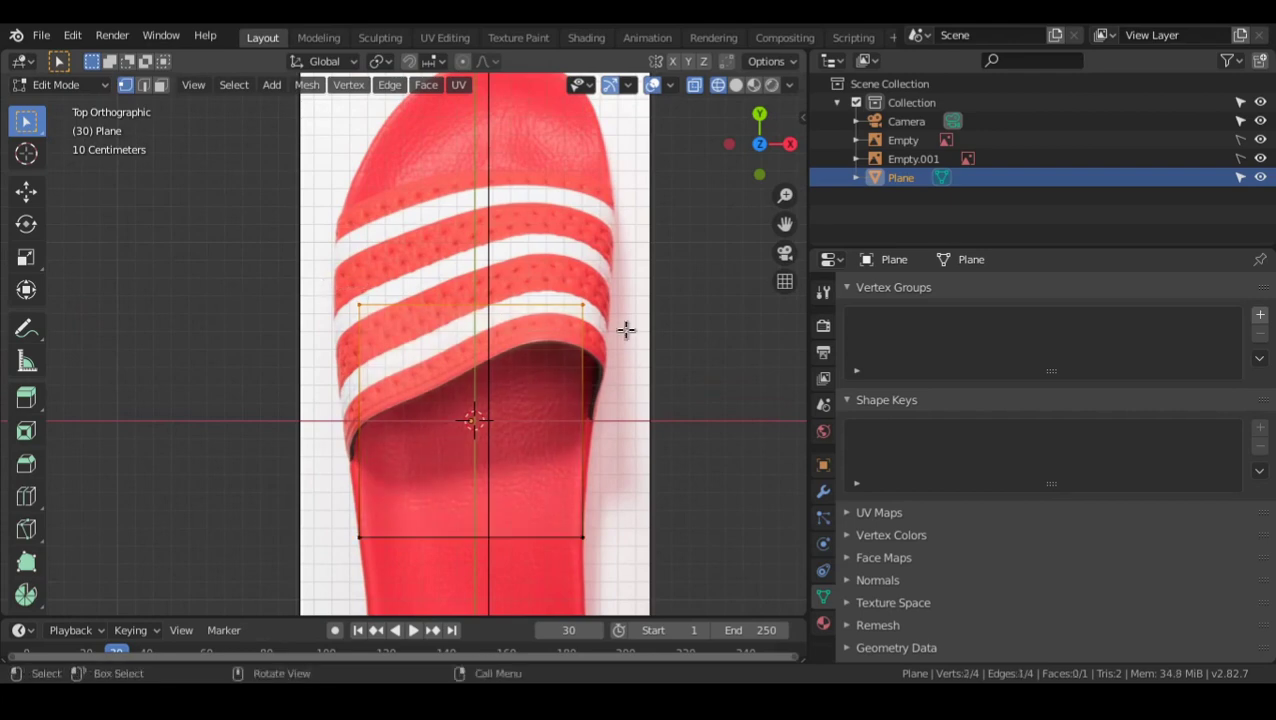
scroll(385, 315, down, 2)
key(s)
key(x)
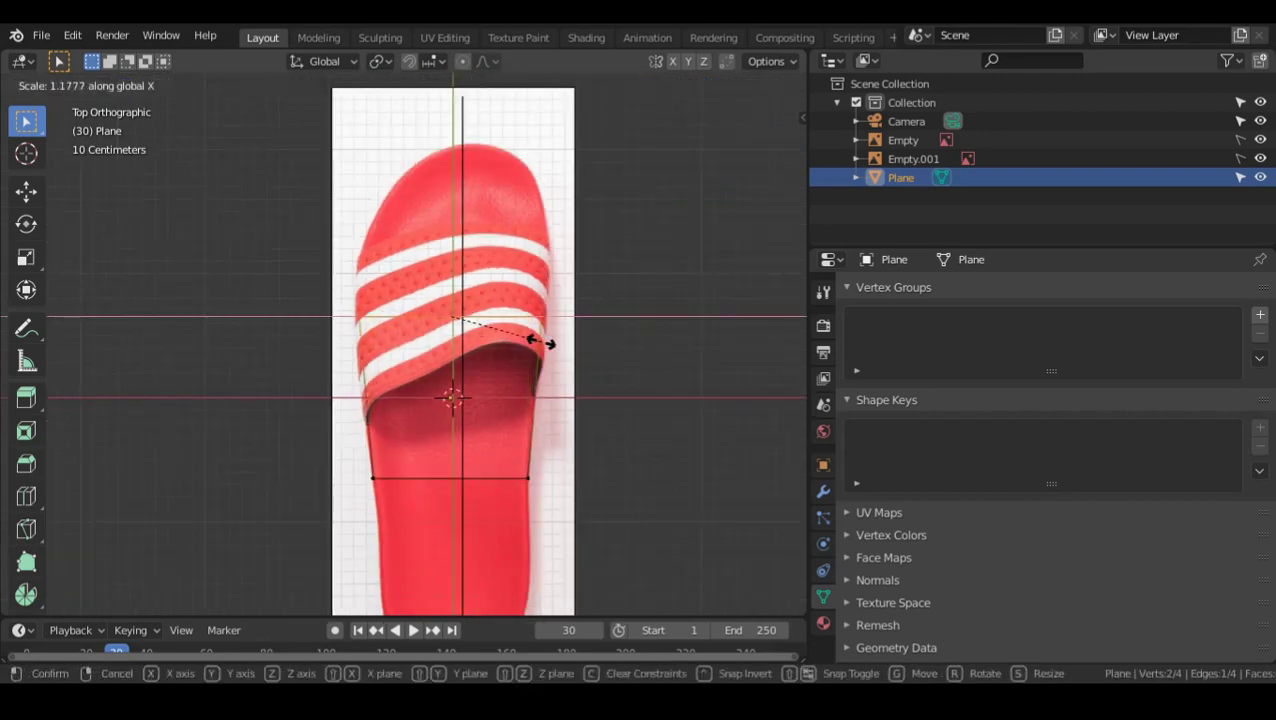
click(546, 343)
scroll(544, 342, up, 2)
shift+middle_drag(544, 342, 574, 373)
scroll(574, 373, down, 1)
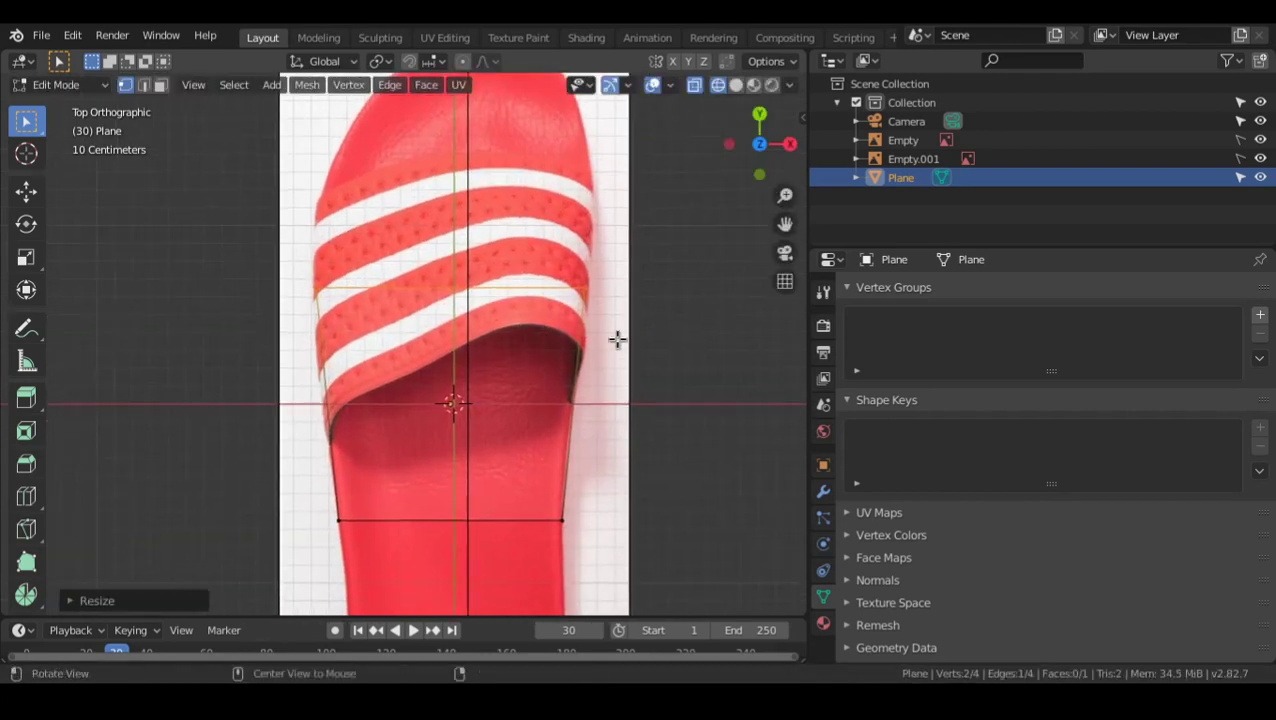
key(x)
key(Escape)
scroll(425, 398, down, 2)
- Select the plane's heel-side edge and scale it along X to match the sole's width there
drag(303, 392, 578, 437)
key(s)
key(x)
click(557, 438)
- Extrude the heel-side edge along Y to just before the heel's curve begins
shift+scroll(540, 400, down, 3)
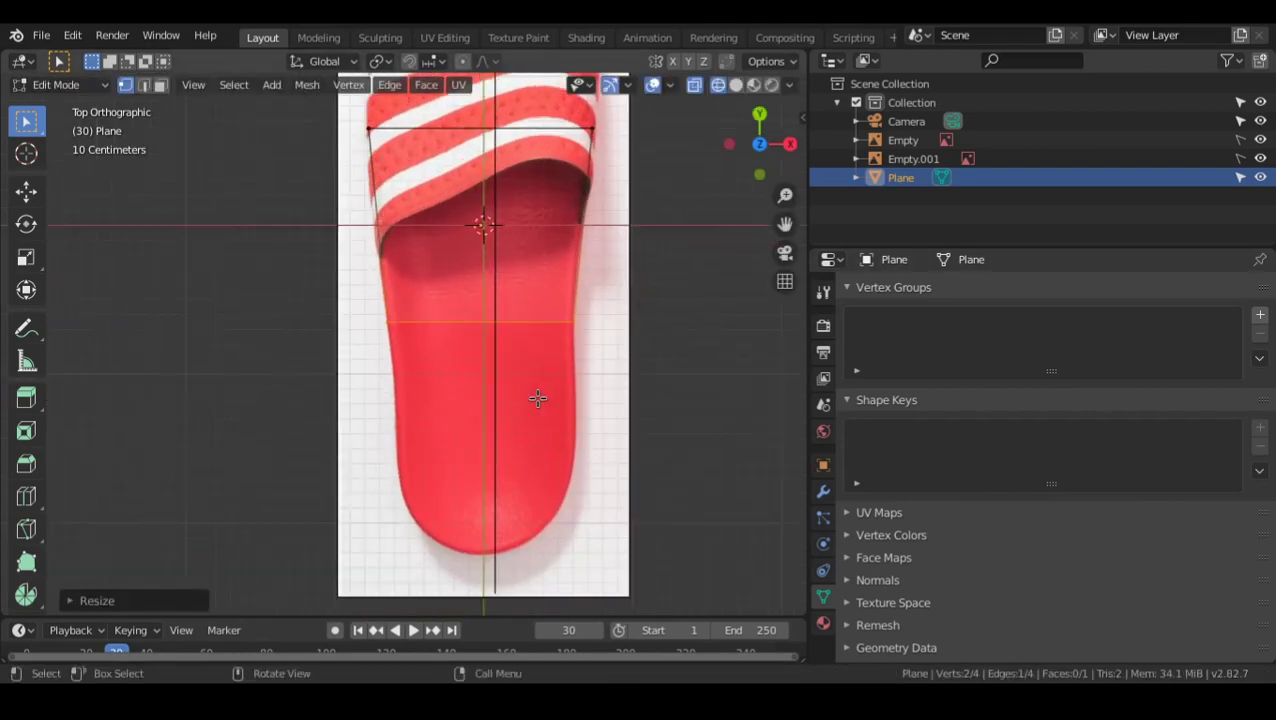
scroll(478, 407, up, 2)
key(e)
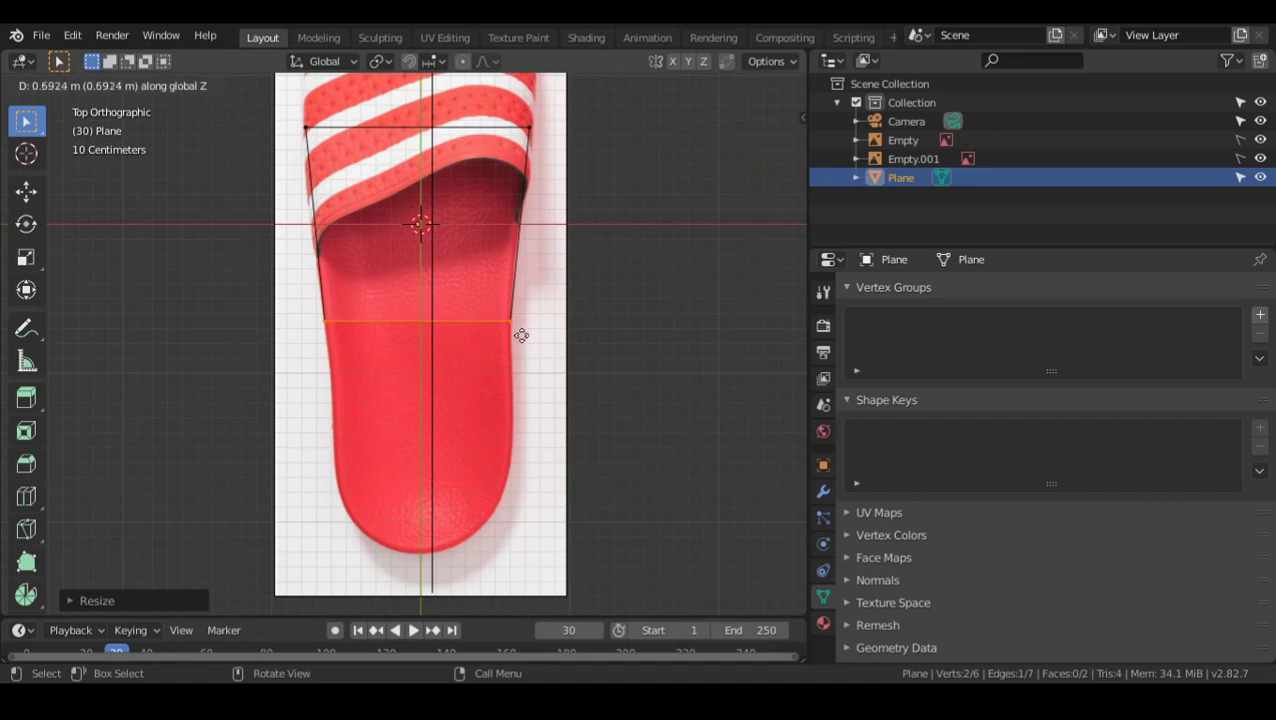
key(y)
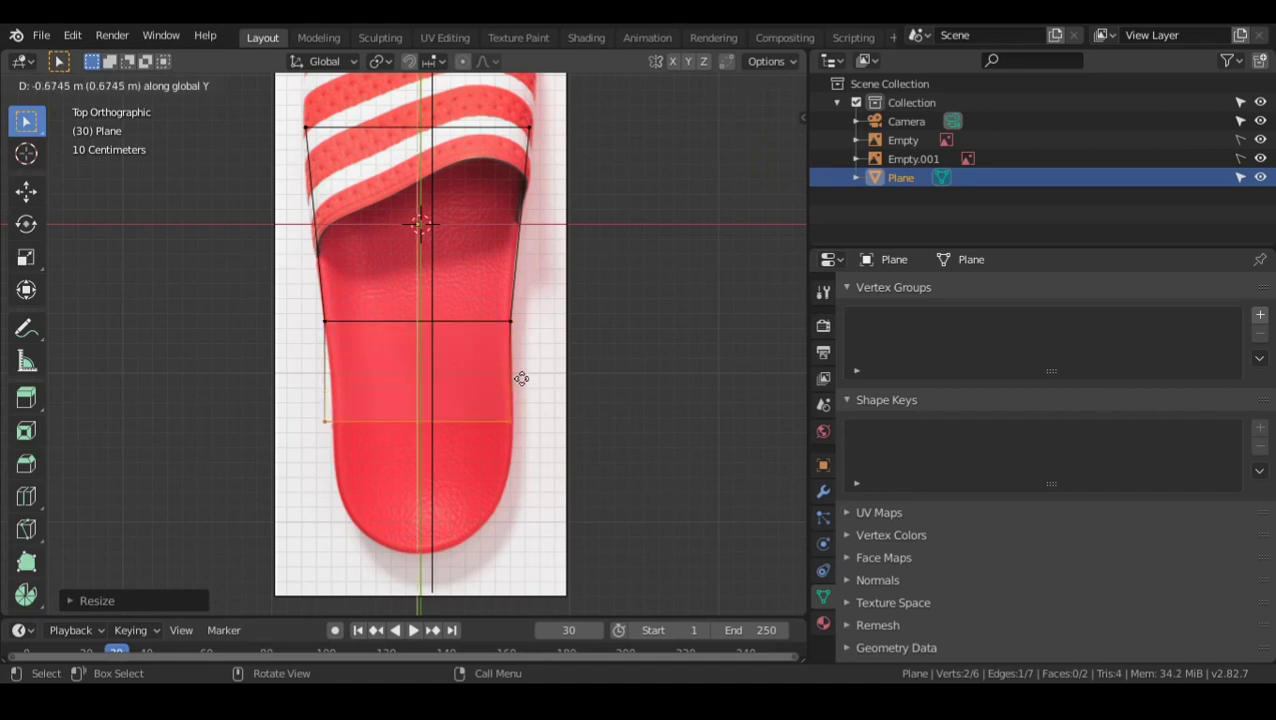
click(521, 388)
shift+middle_drag(565, 377, 558, 371)
- Move the extruded heel edge along X and scale it along X to line up with the sole's sides
key(g)
key(x)
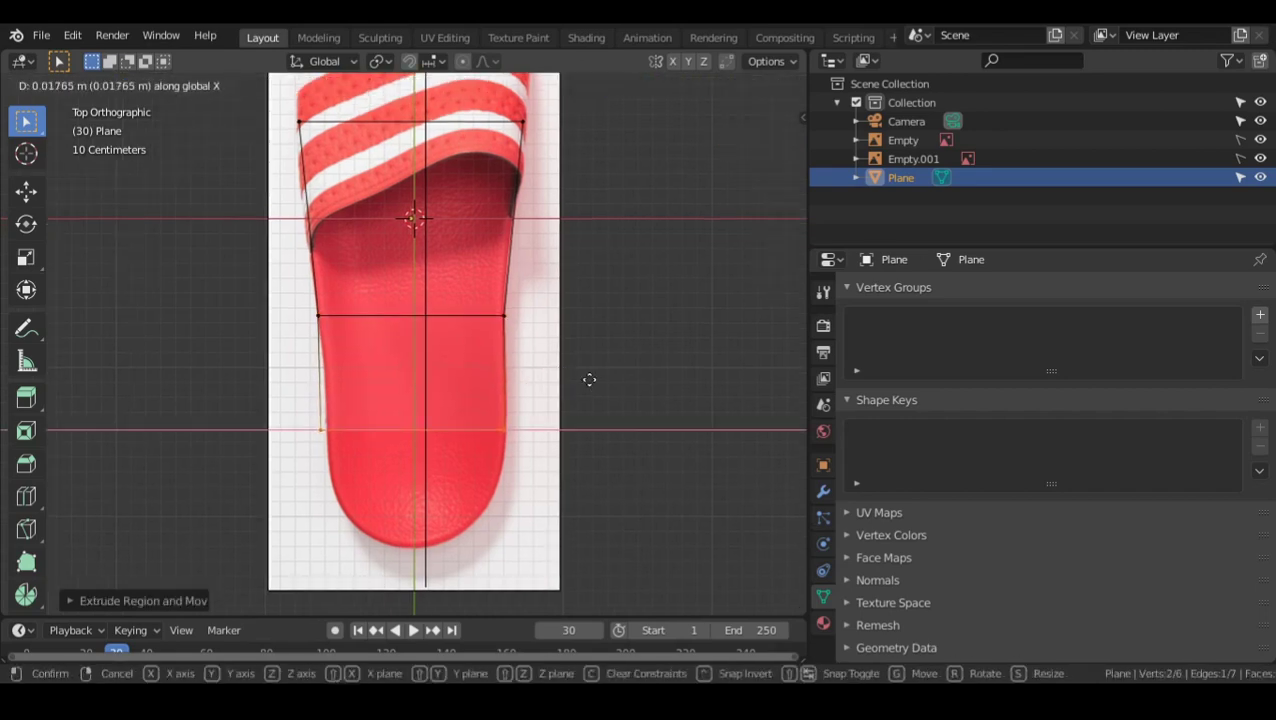
click(616, 365)
key(s)
key(x)
click(570, 401)
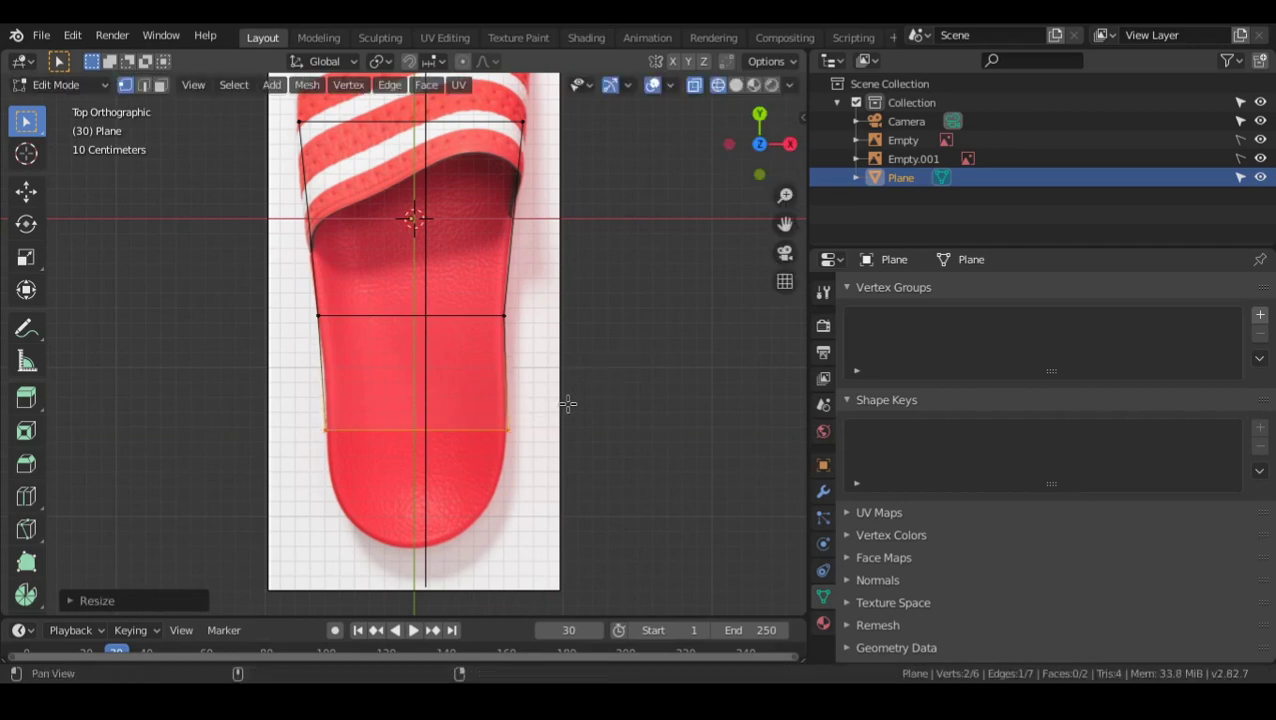
- Fine-tune the heel edge's X position and width so both ends sit on the sole's outline
scroll(570, 401, up, 1)
shift+middle_drag(570, 401, 601, 370)
key(g)
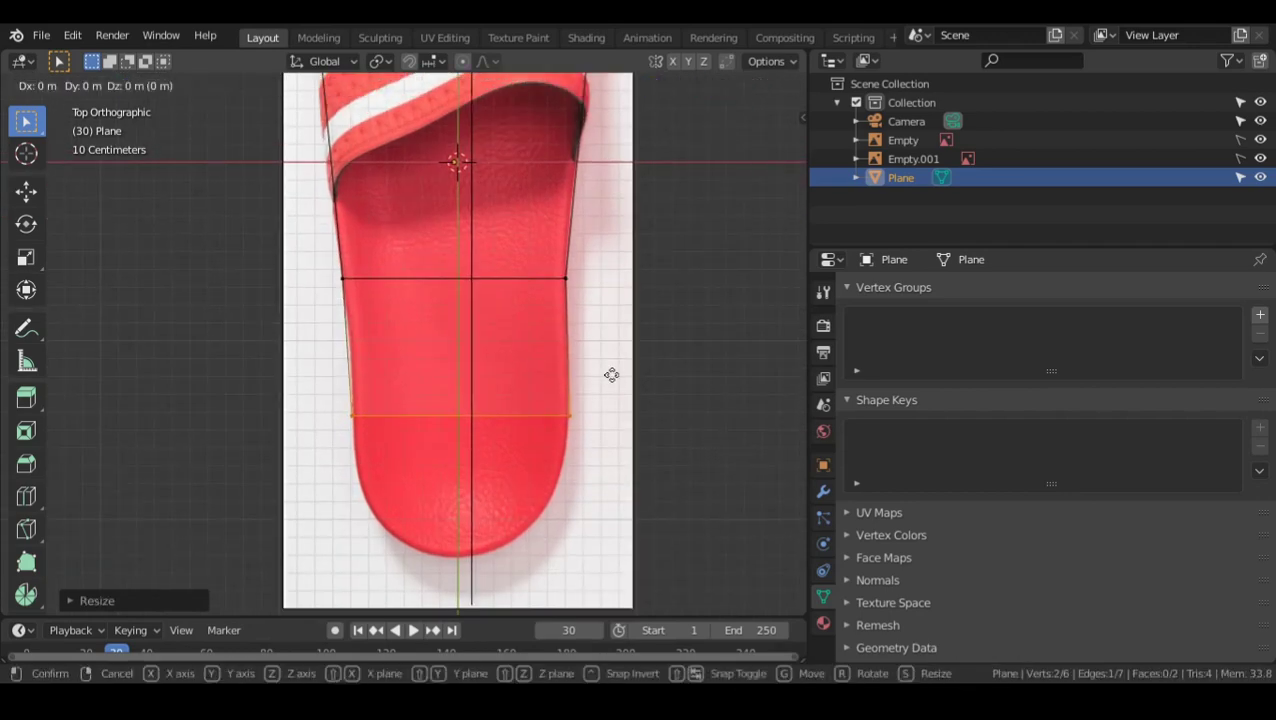
key(x)
click(601, 377)
key(s)
key(x)
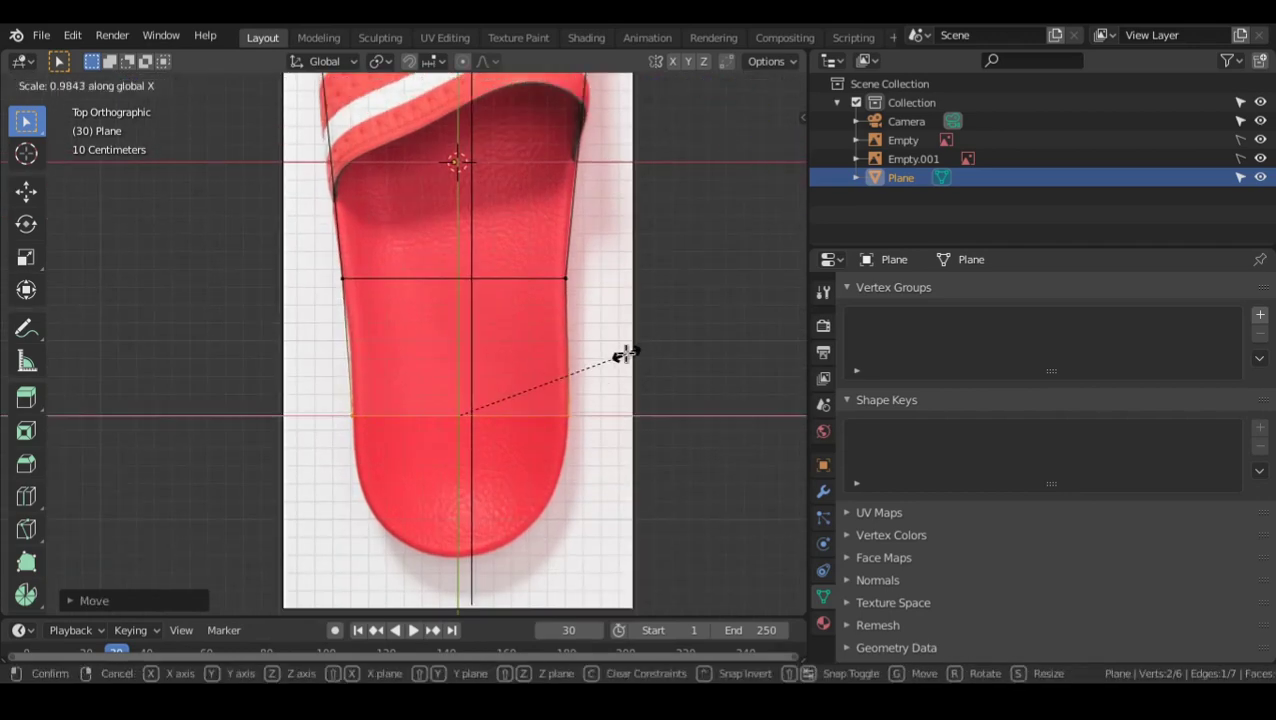
click(622, 360)
shift+middle_drag(622, 360, 618, 370)
key(g)
key(x)
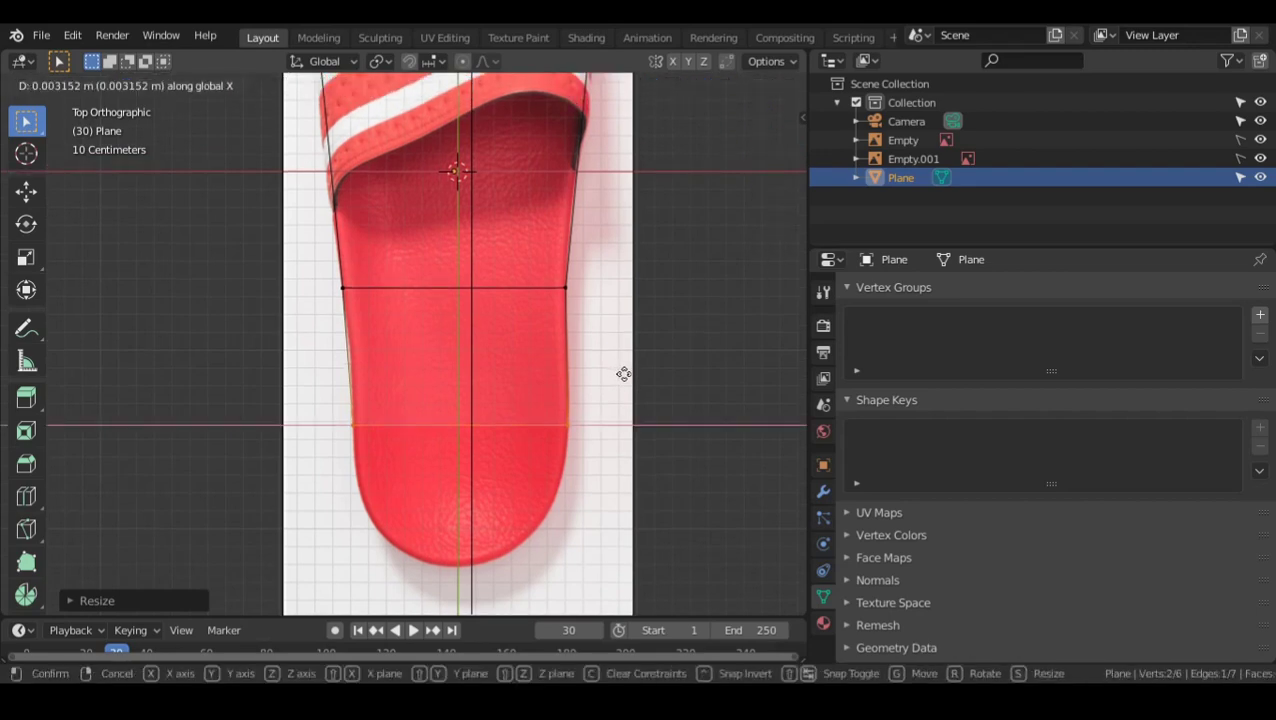
click(622, 373)
- Select the toe-side edge and extrude it about 0.69 m along Y to the front of the strap
scroll(618, 344, down, 1)
shift+scroll(546, 262, up, 4)
shift+middle_drag(546, 262, 538, 364)
drag(306, 335, 611, 407)
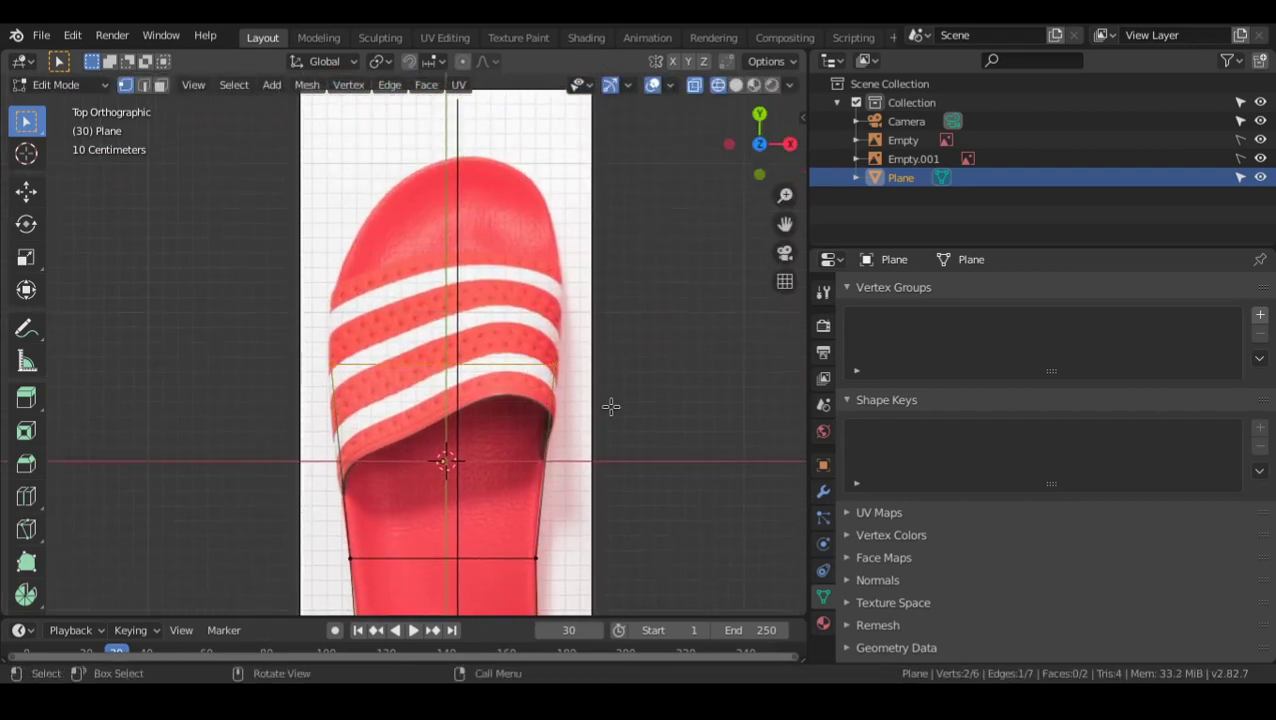
key(e)
key(y)
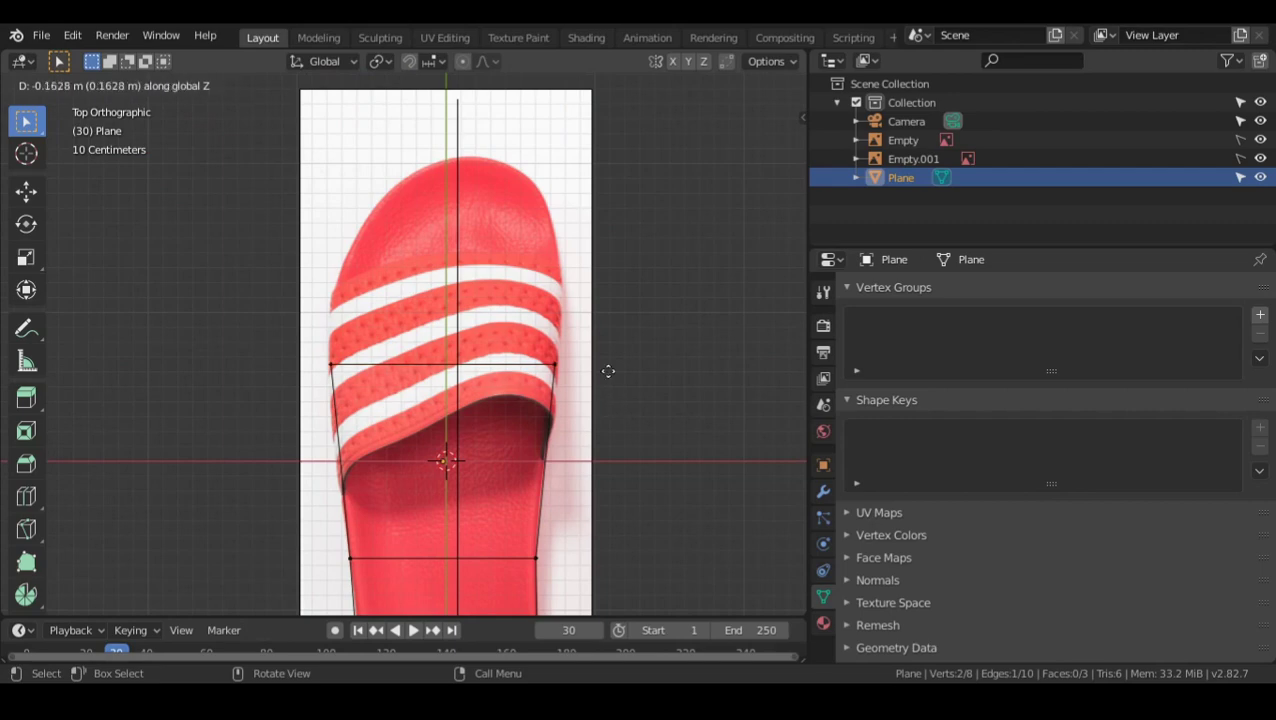
click(587, 359)
key(g)
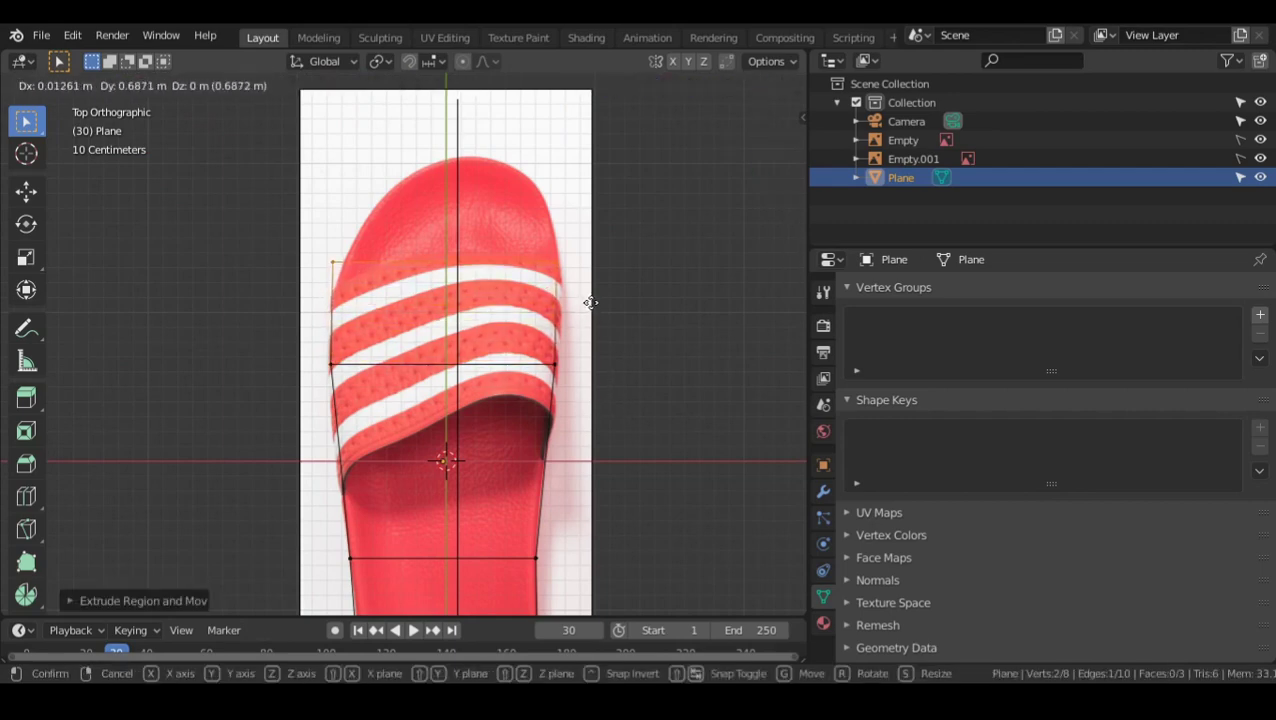
- Scale the extruded toe edge along X so its ends match the sandal's outline
key(s)
key(x)
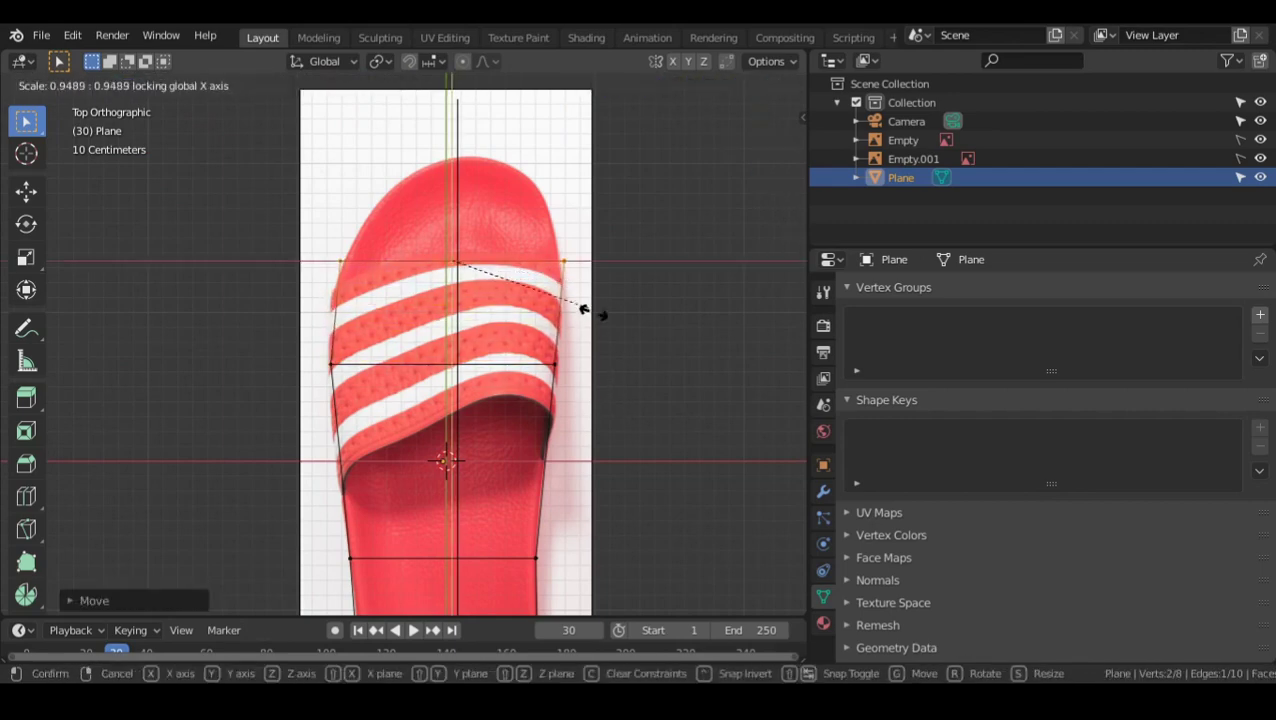
click(590, 325)
scroll(593, 340, up, 2)
key(s)
key(x)
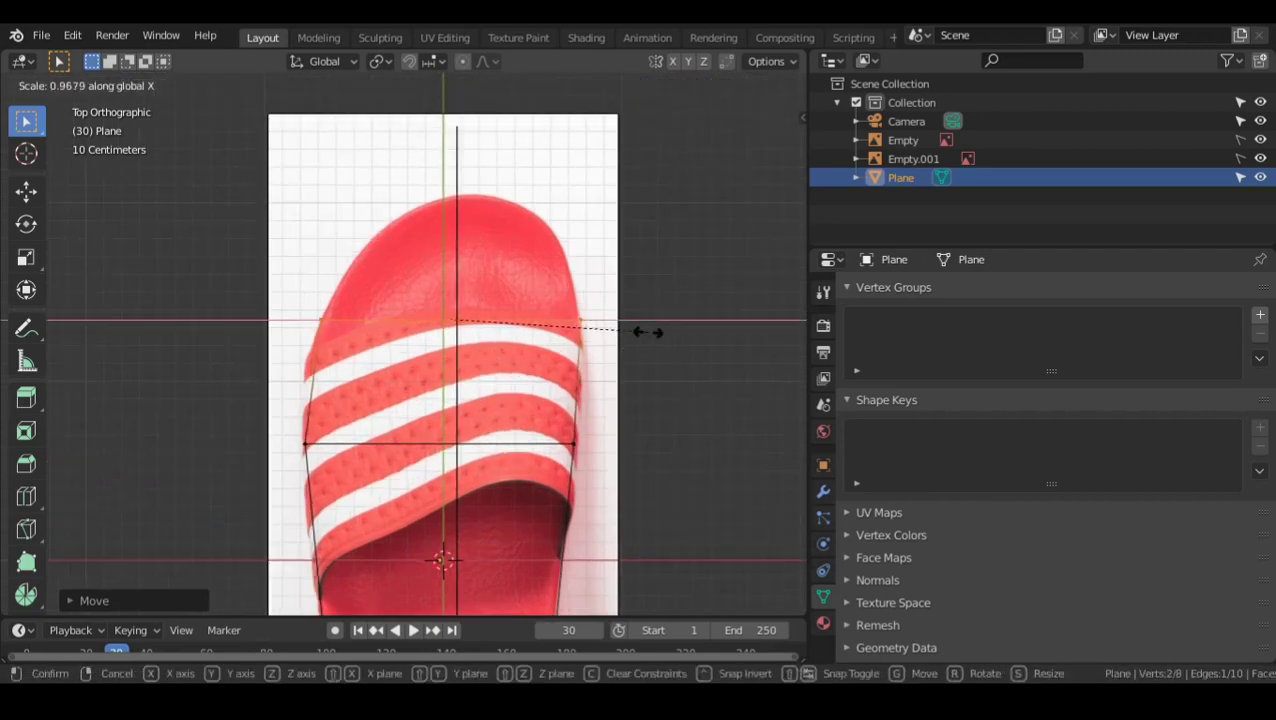
click(619, 336)
- Return the plane to Object Mode and switch the viewport shading to Solid
scroll(619, 336, down, 4)
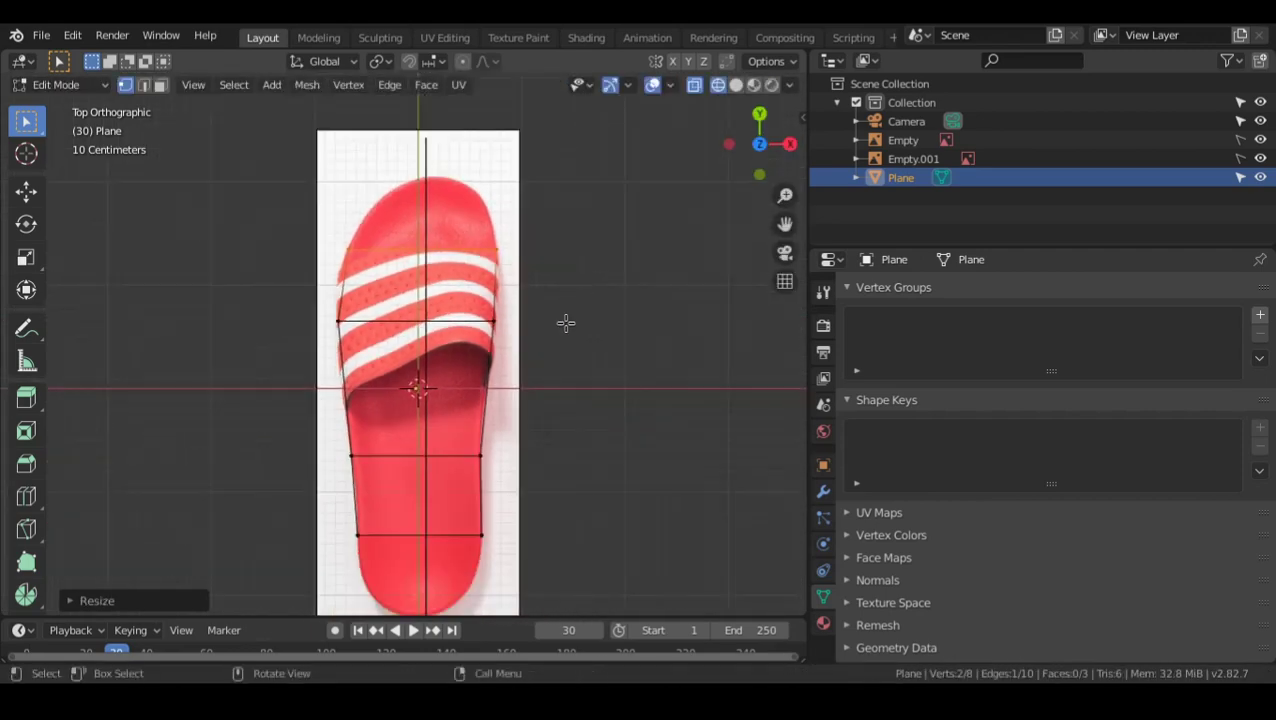
scroll(555, 325, up, 2)
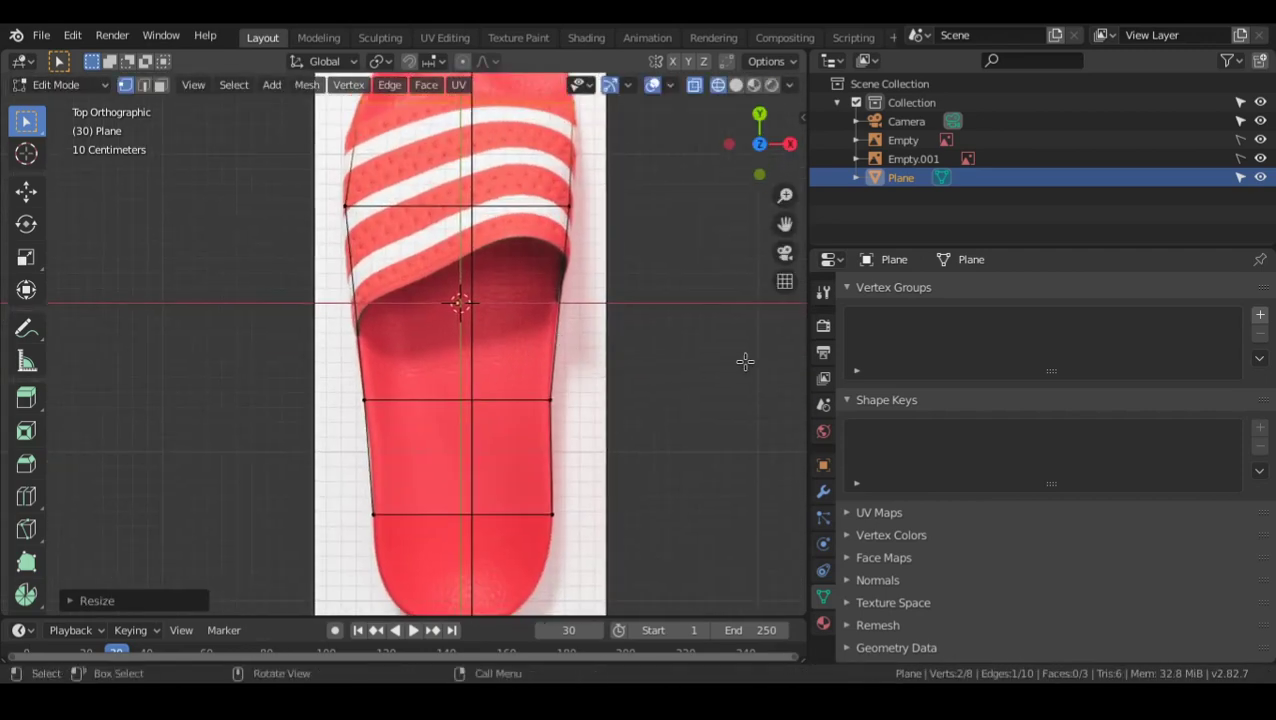
click(823, 491)
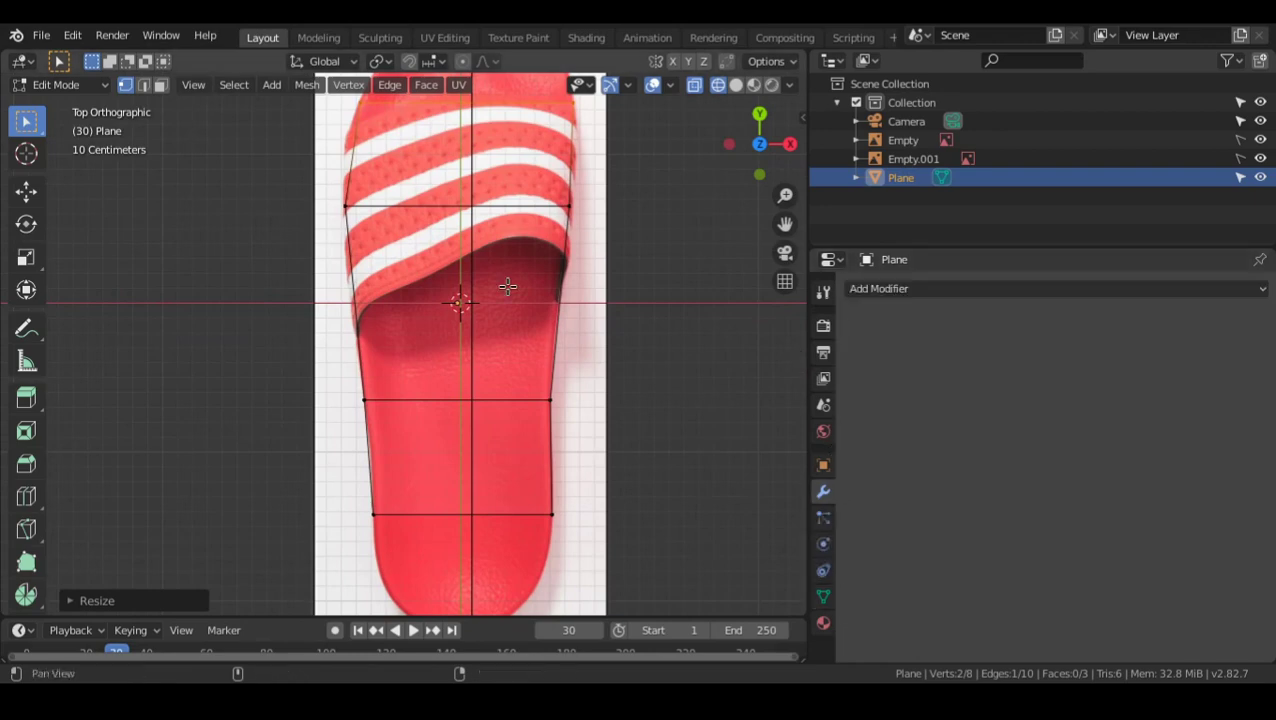
shift+middle_drag(507, 285, 498, 311)
key(Tab)
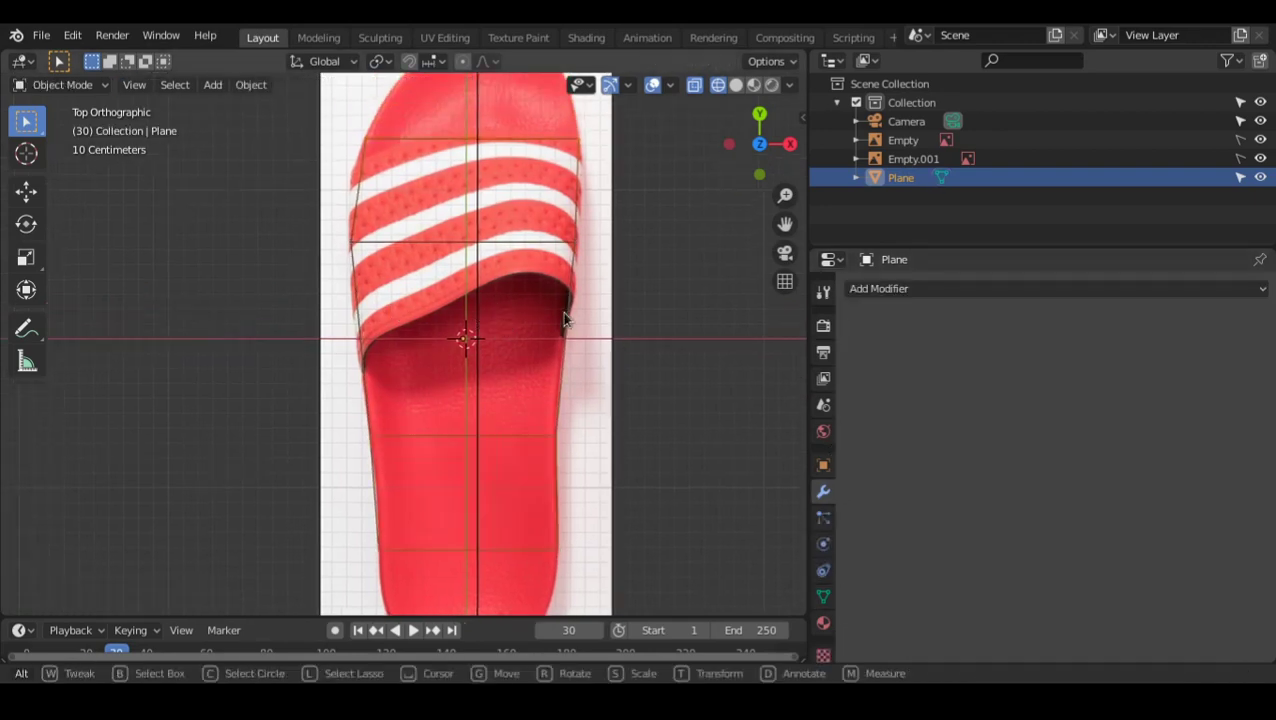
key(alt+shift+z)
key(alt+shift+z)
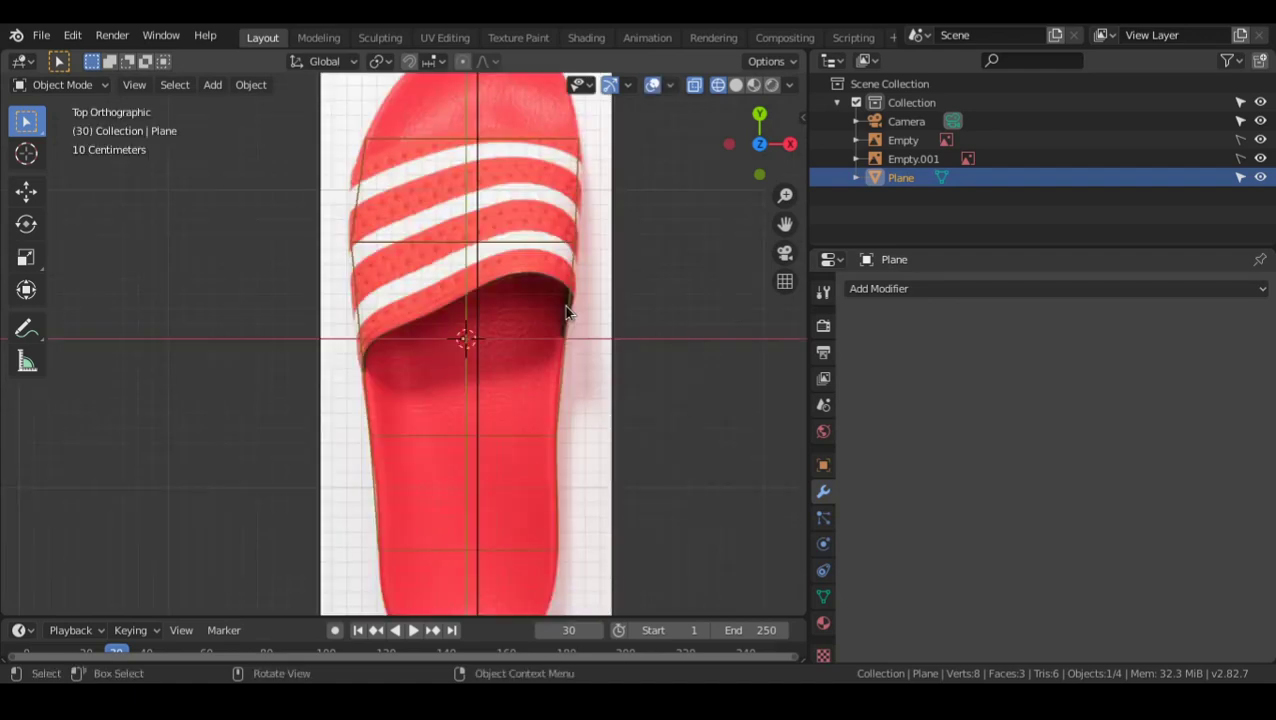
key(z)
click(694, 303)
shift+middle_drag(672, 316, 648, 333)
- Add a Subdivision Surface modifier to the plane and set its viewport subdivisions to 2
click(924, 290)
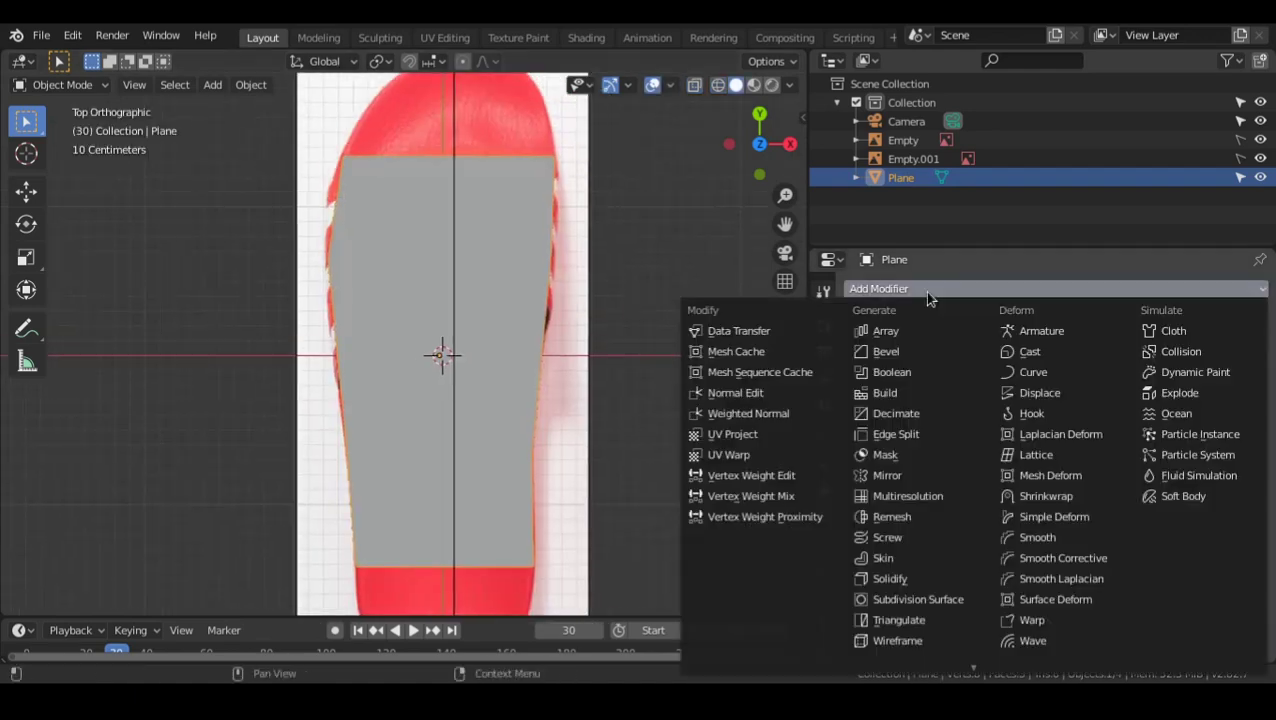
click(944, 600)
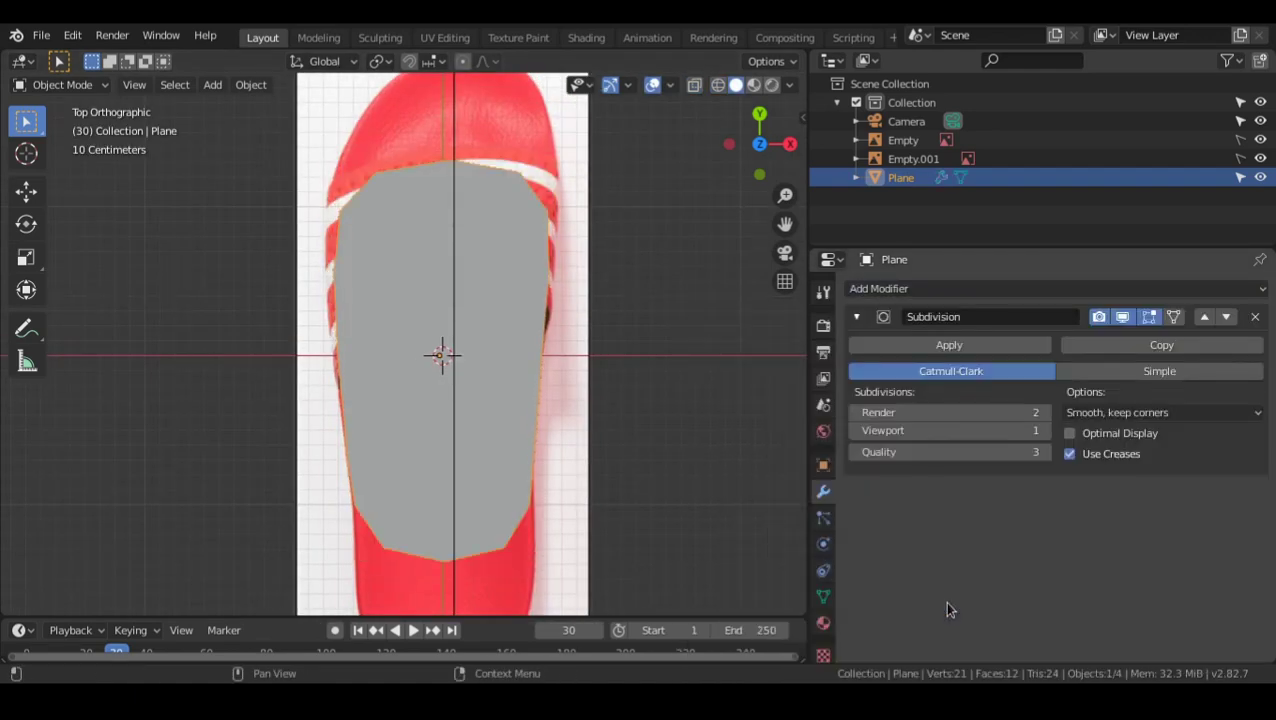
click(1043, 430)
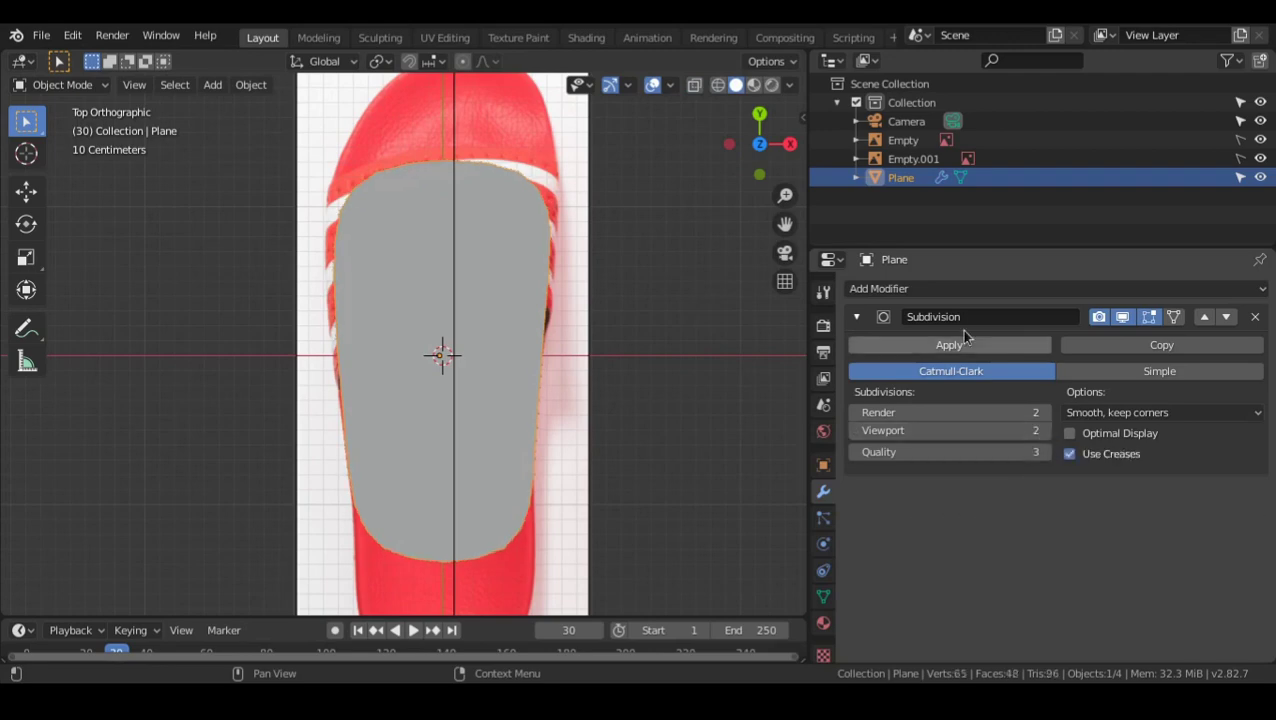
shift+middle_drag(578, 327, 589, 362)
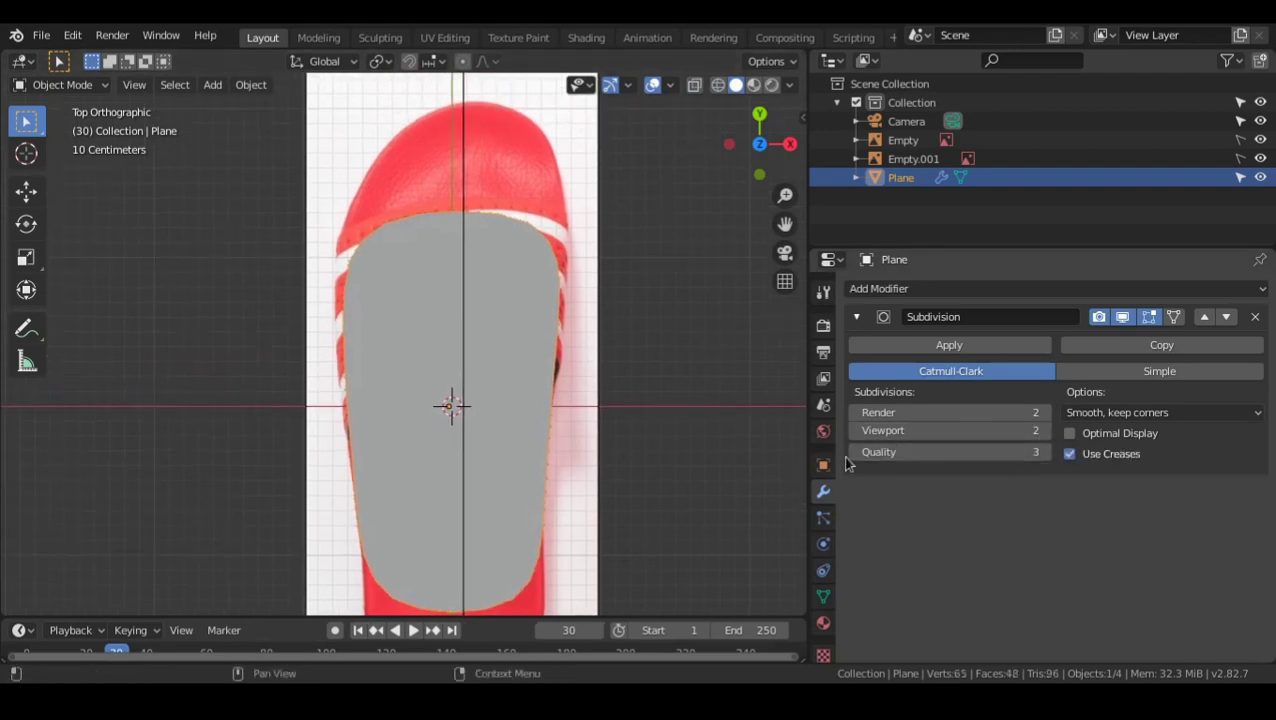
- Return the subdivided plane to Edit Mode, working at the toe end of the top-view sandal outline
scroll(511, 350, down, 1)
scroll(514, 370, up, 1)
key(Tab)
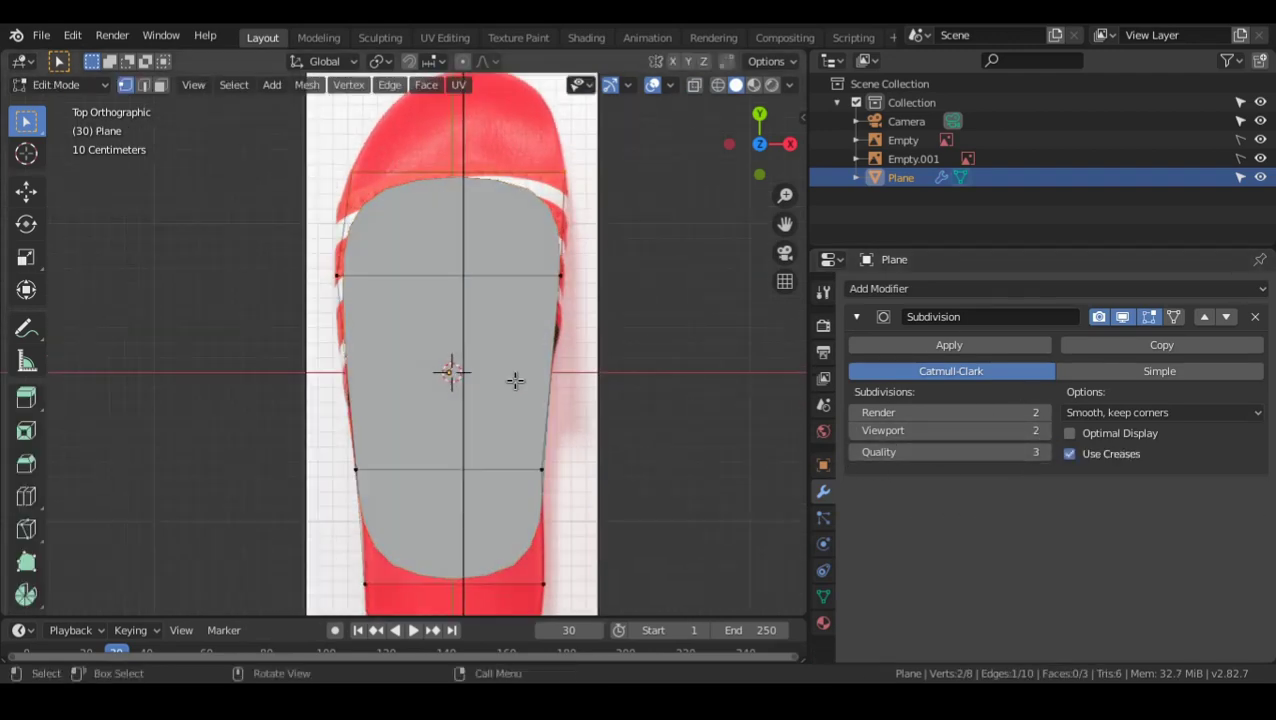
shift+middle_drag(515, 365, 515, 436)
shift+middle_drag(510, 228, 505, 263)
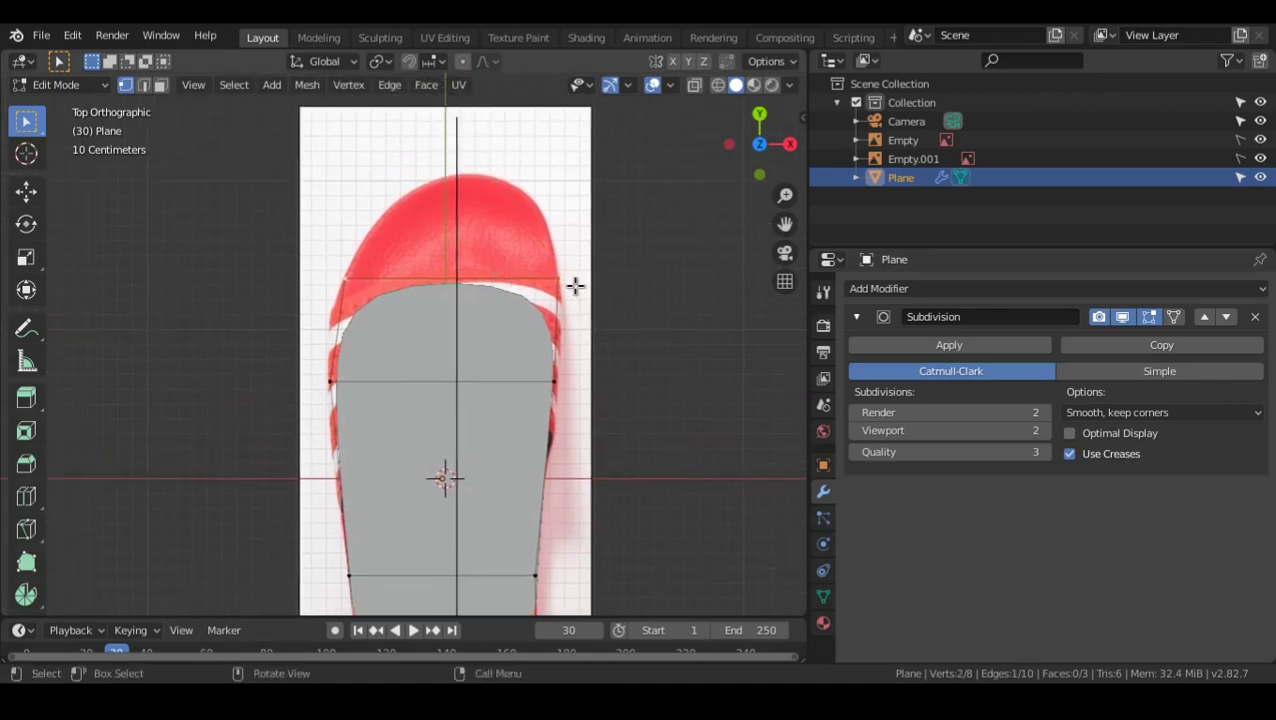
scroll(518, 307, up, 2)
scroll(515, 307, down, 4)
shift+scroll(515, 305, down, 2)
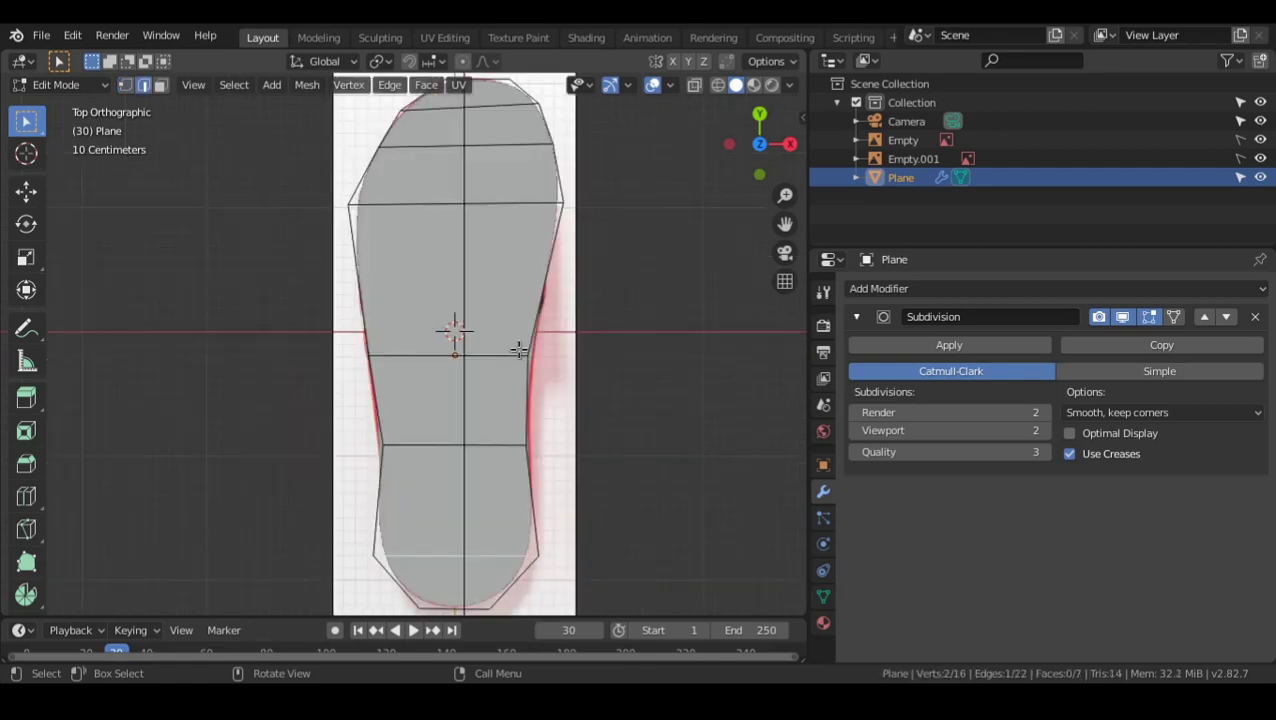
- Compare the subdivided sole's outline with the top-view reference in Object and Edit Mode, with X-ray on and off
scroll(421, 234, down, 2)
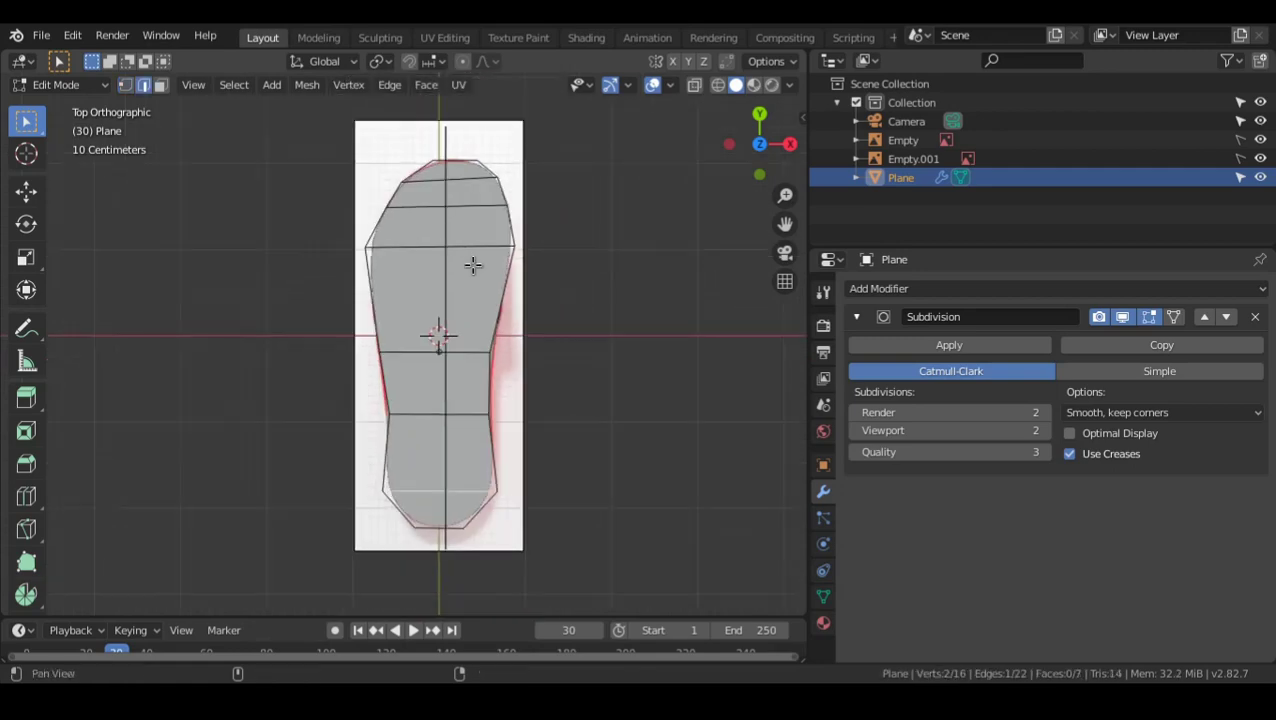
shift+middle_drag(495, 274, 507, 273)
scroll(431, 344, up, 2)
shift+middle_drag(513, 223, 501, 249)
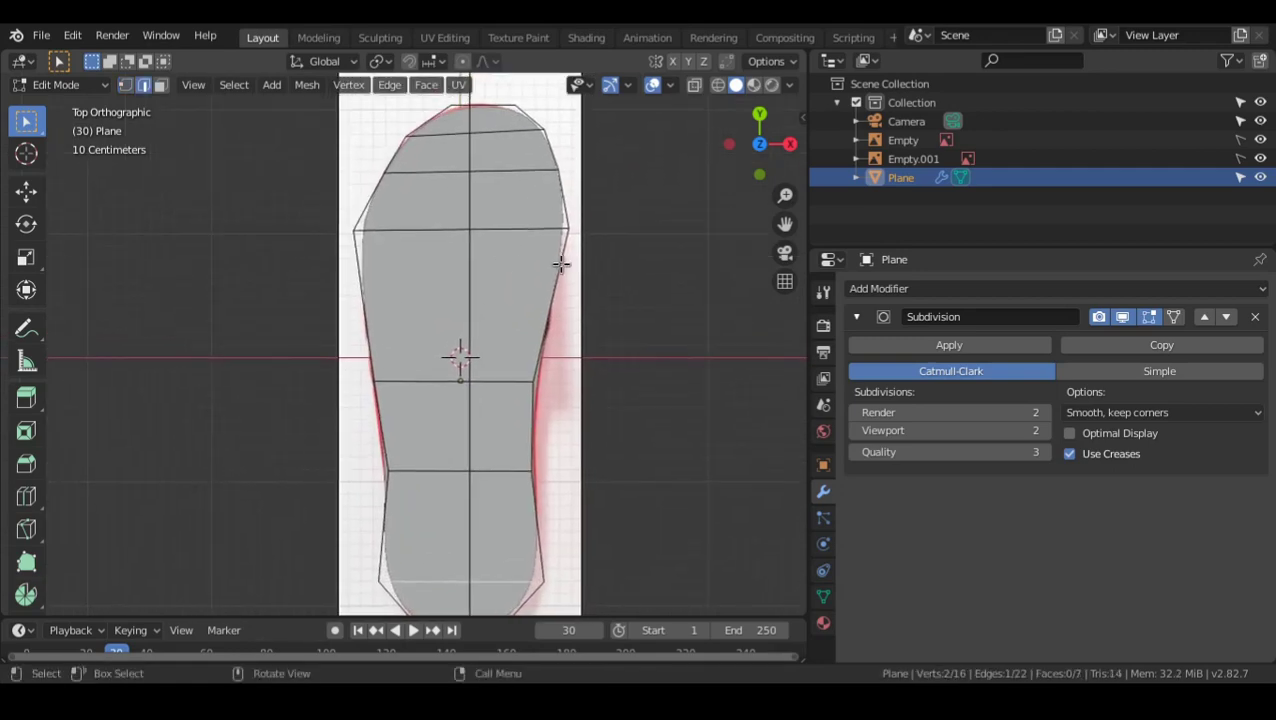
key(Tab)
scroll(524, 292, down, 1)
key(alt+z)
scroll(518, 204, up, 1)
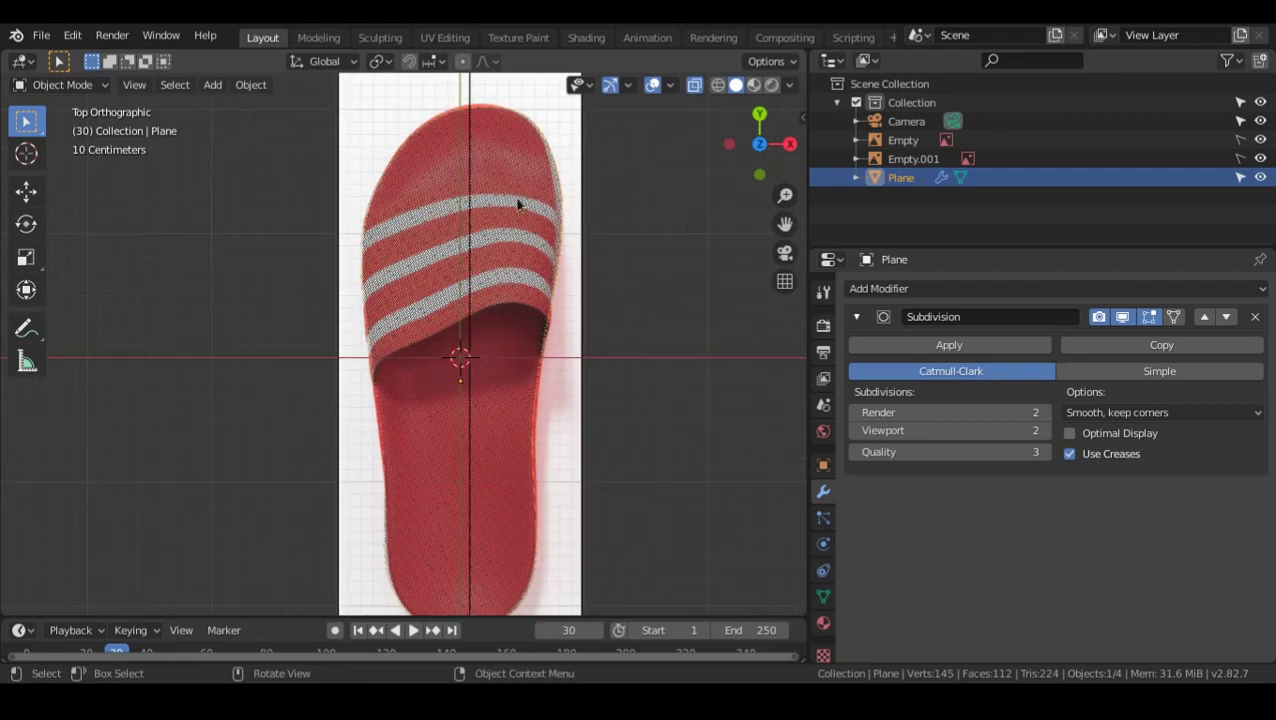
scroll(480, 280, down, 2)
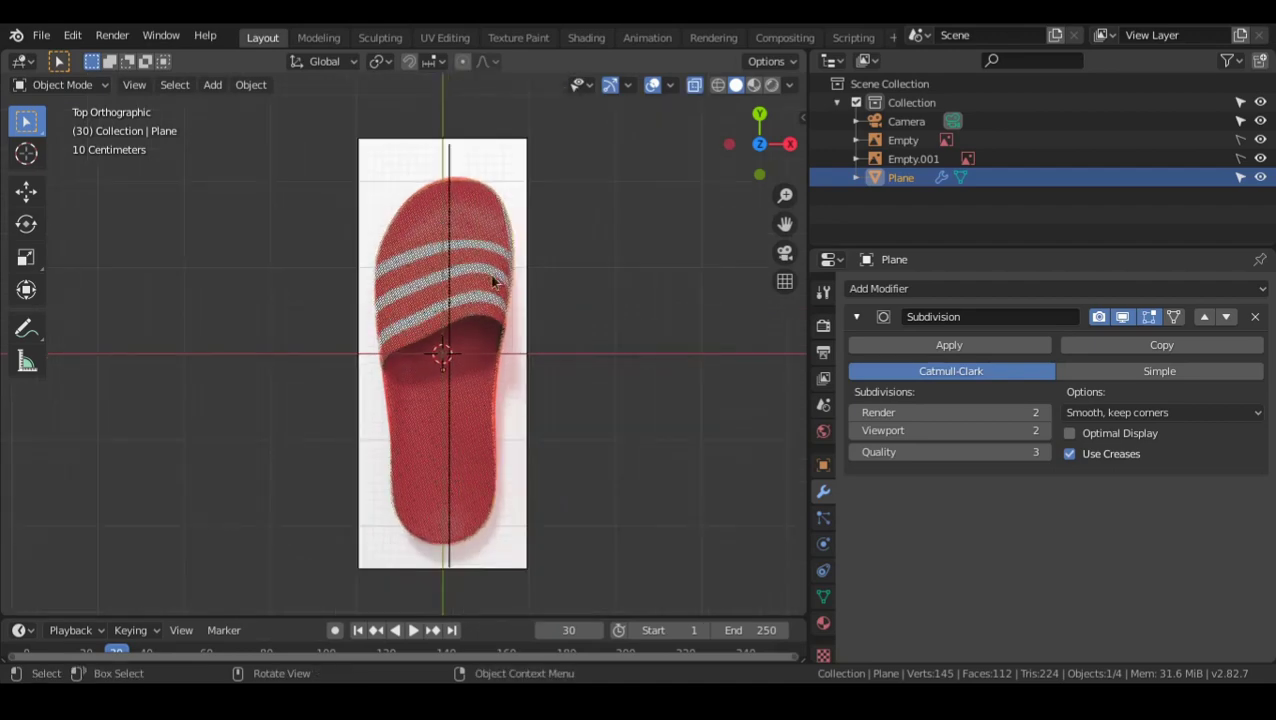
key(alt+z)
scroll(557, 290, up, 2)
shift+middle_drag(561, 230, 549, 255)
scroll(479, 392, up, 1)
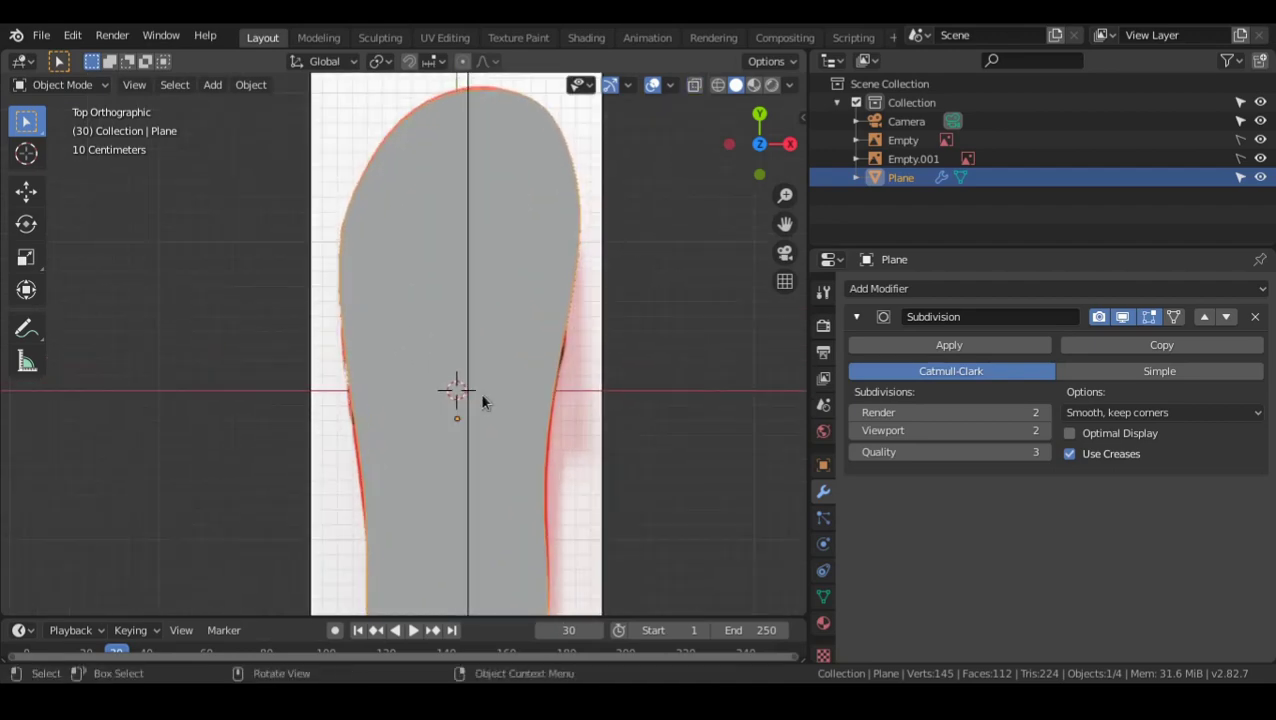
key(Tab)
scroll(500, 365, down, 1)
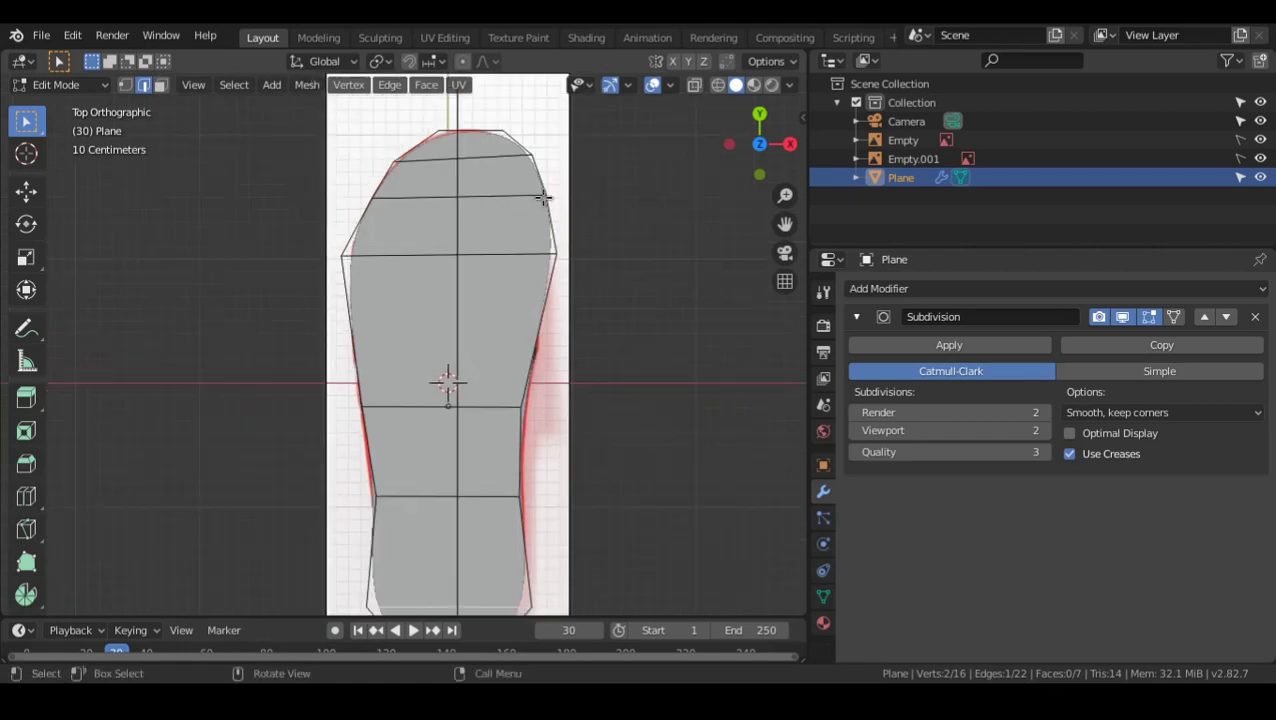
key(alt+z)
key(alt+z)
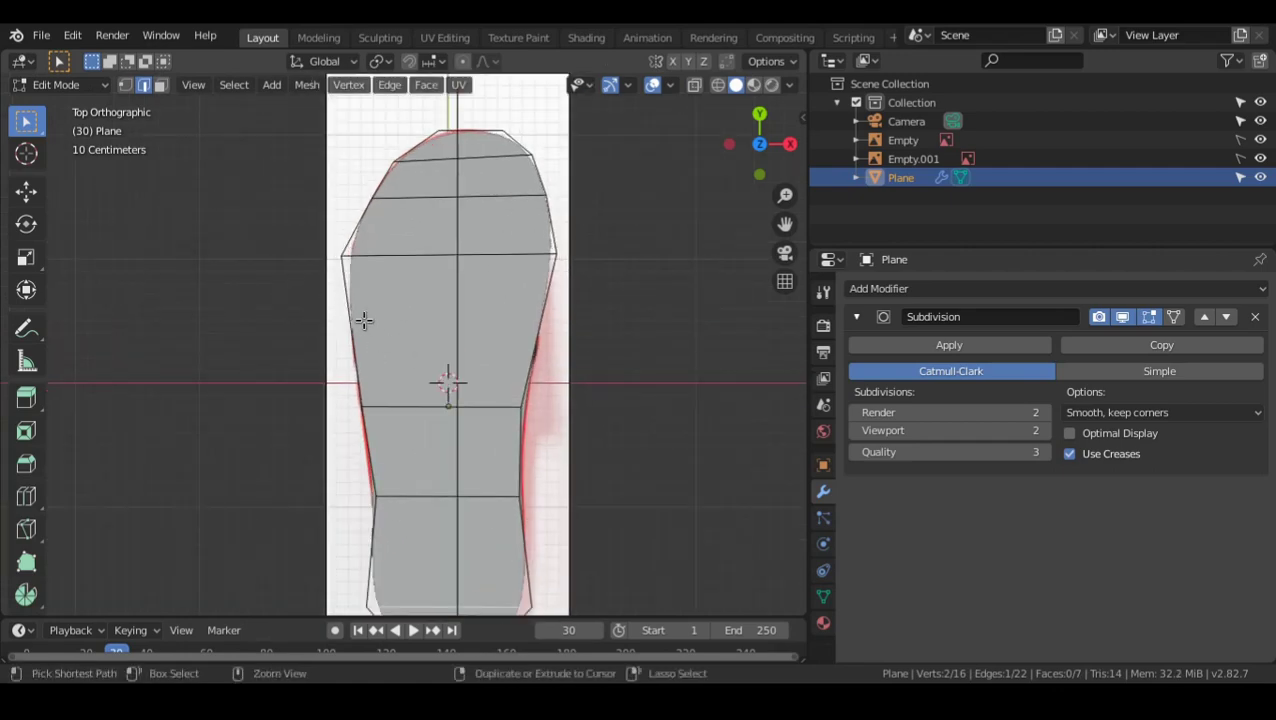
- Try a single loop cut across the sole between the ball of the foot and the arch
key(ctrl+r)
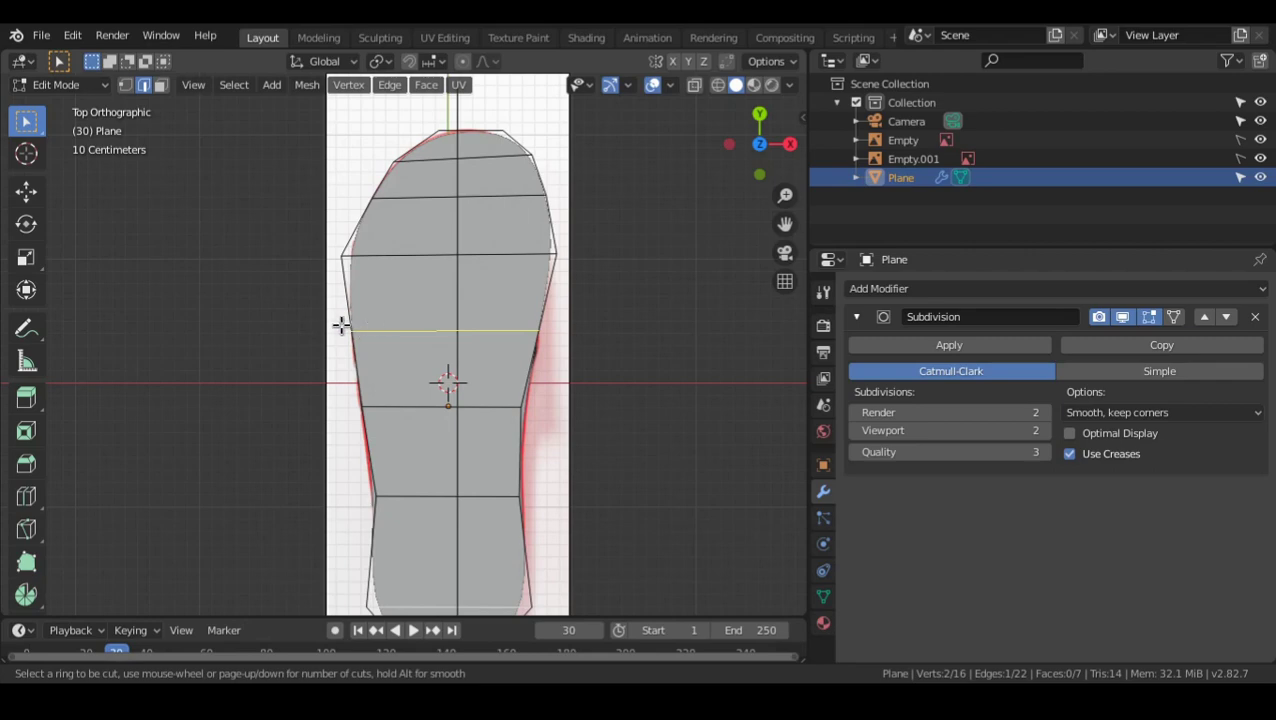
scroll(341, 325, up, 2)
scroll(341, 325, down, 2)
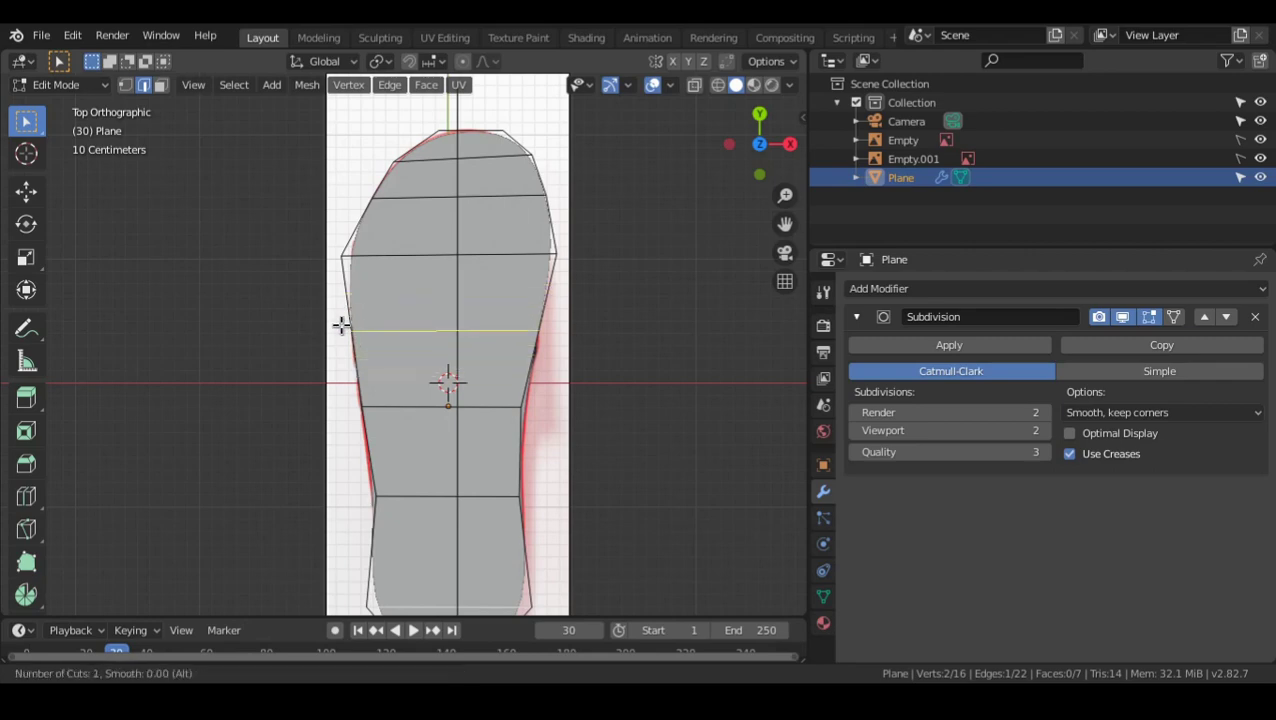
click(341, 325)
click(341, 325)
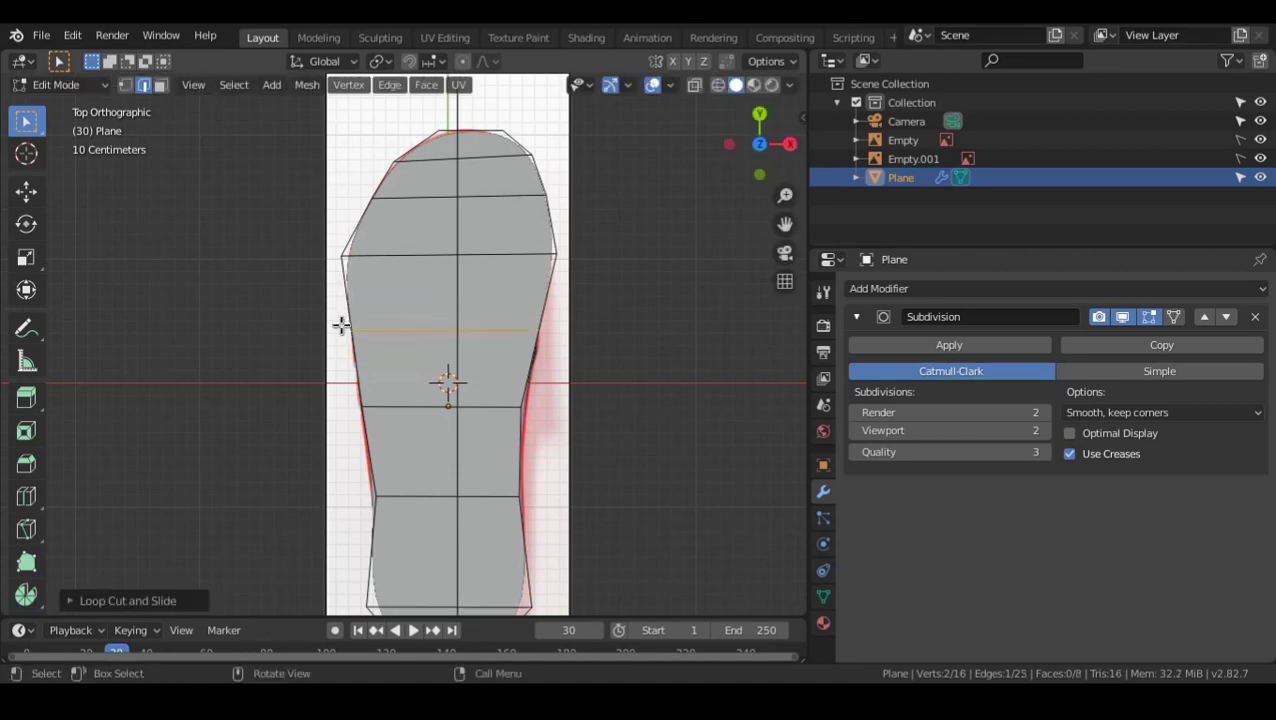
middle_drag(255, 415, 504, 400)
key(ctrl+z)
- In left orthographic view, select the whole sole mesh and lower it along Z to the underside of the reference sandal
key(grave)
click(370, 399)
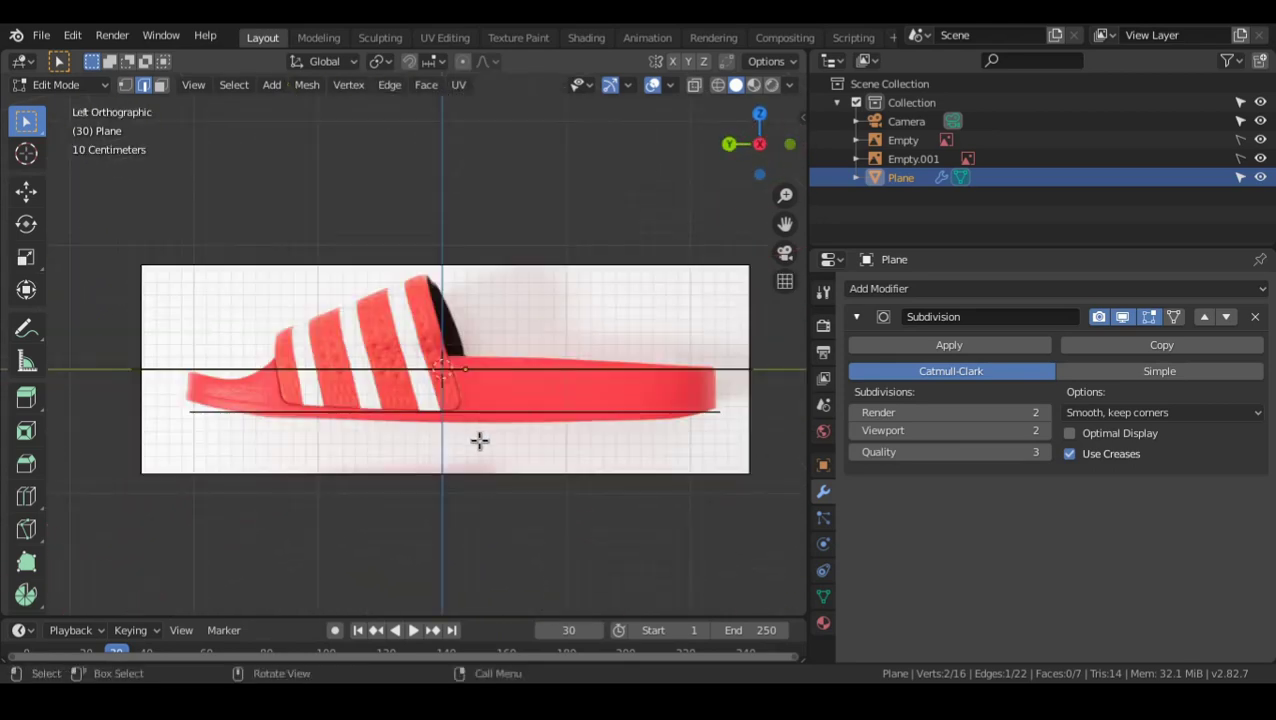
scroll(478, 447, up, 4)
key(Tab)
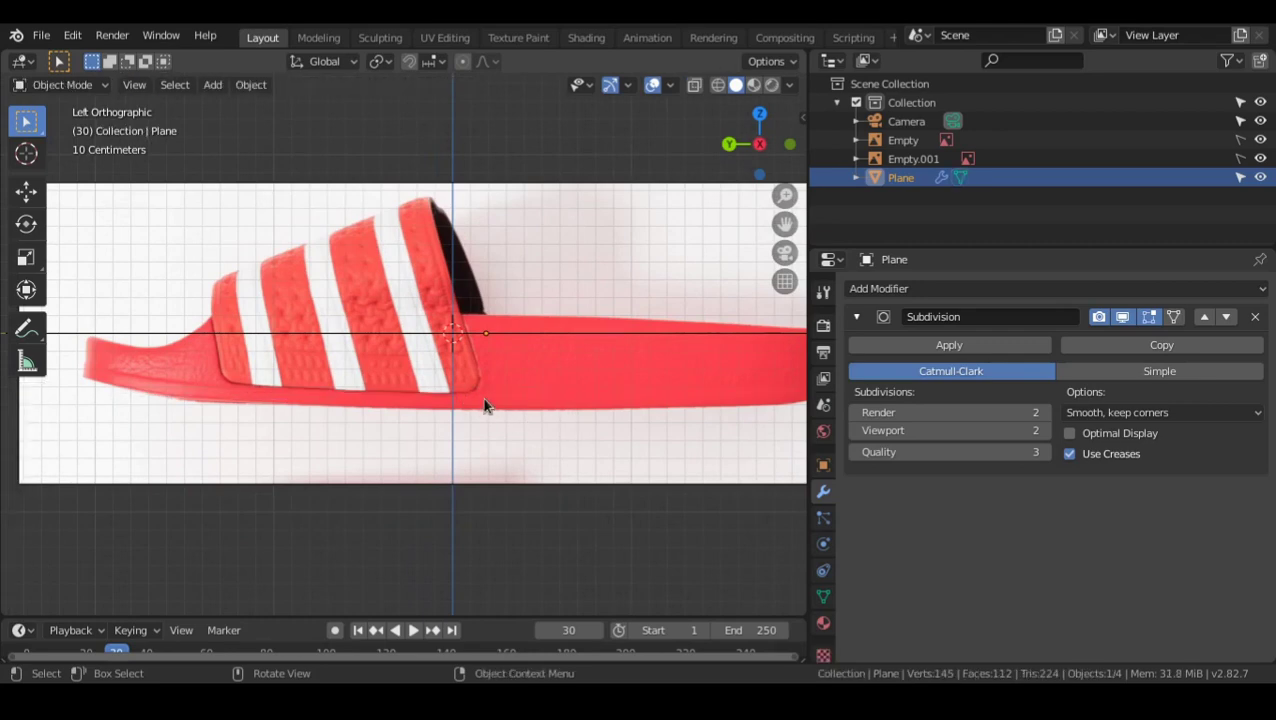
key(g)
right_click(483, 393)
key(Tab)
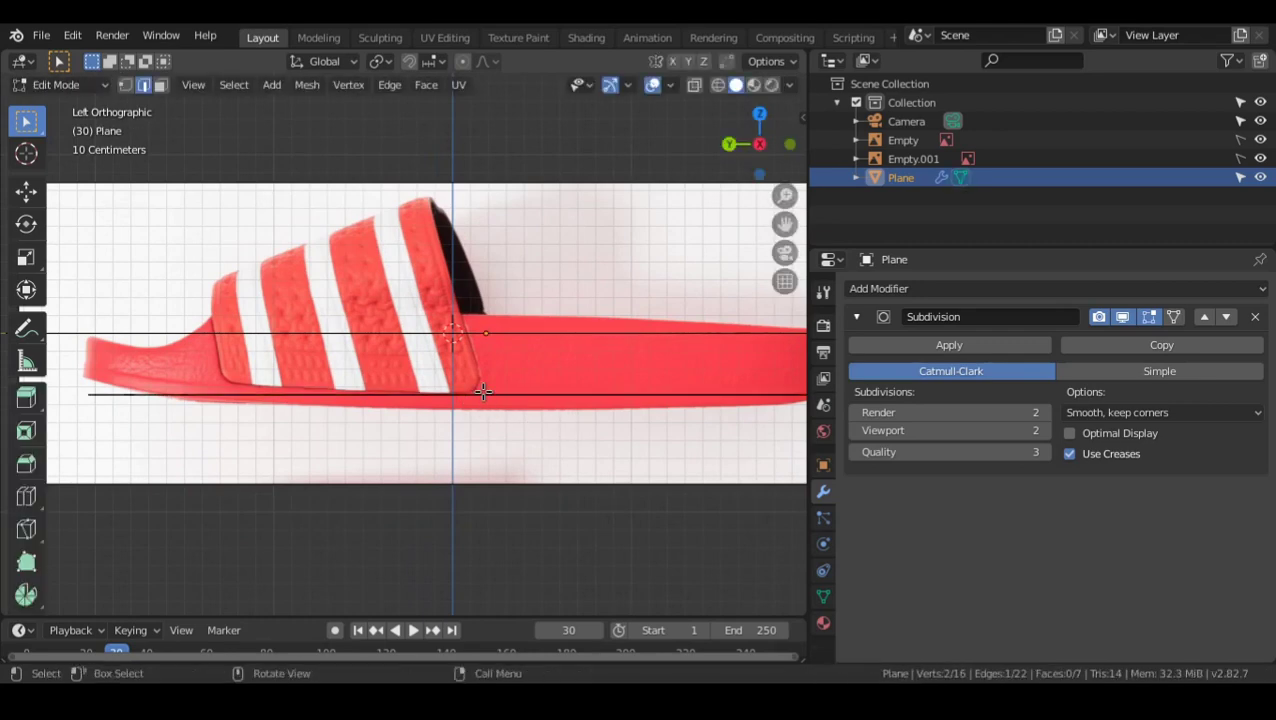
key(a)
key(g)
key(z)
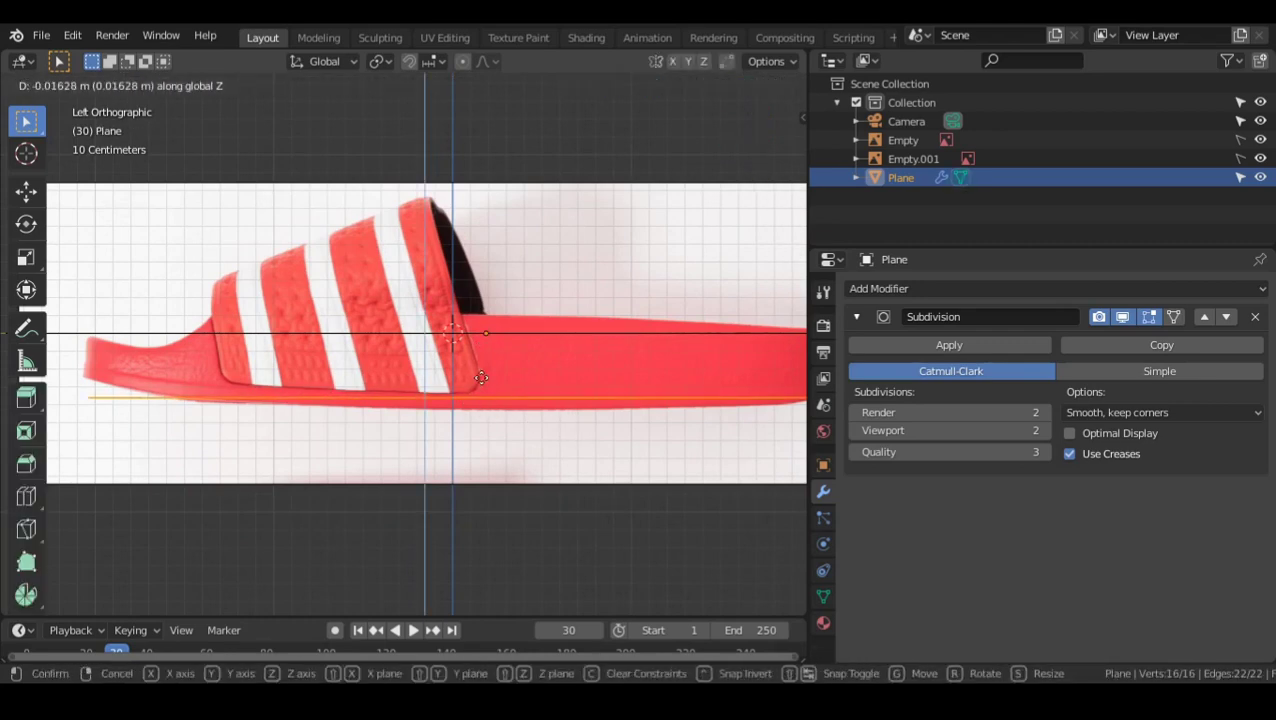
click(467, 477)
scroll(475, 458, down, 1)
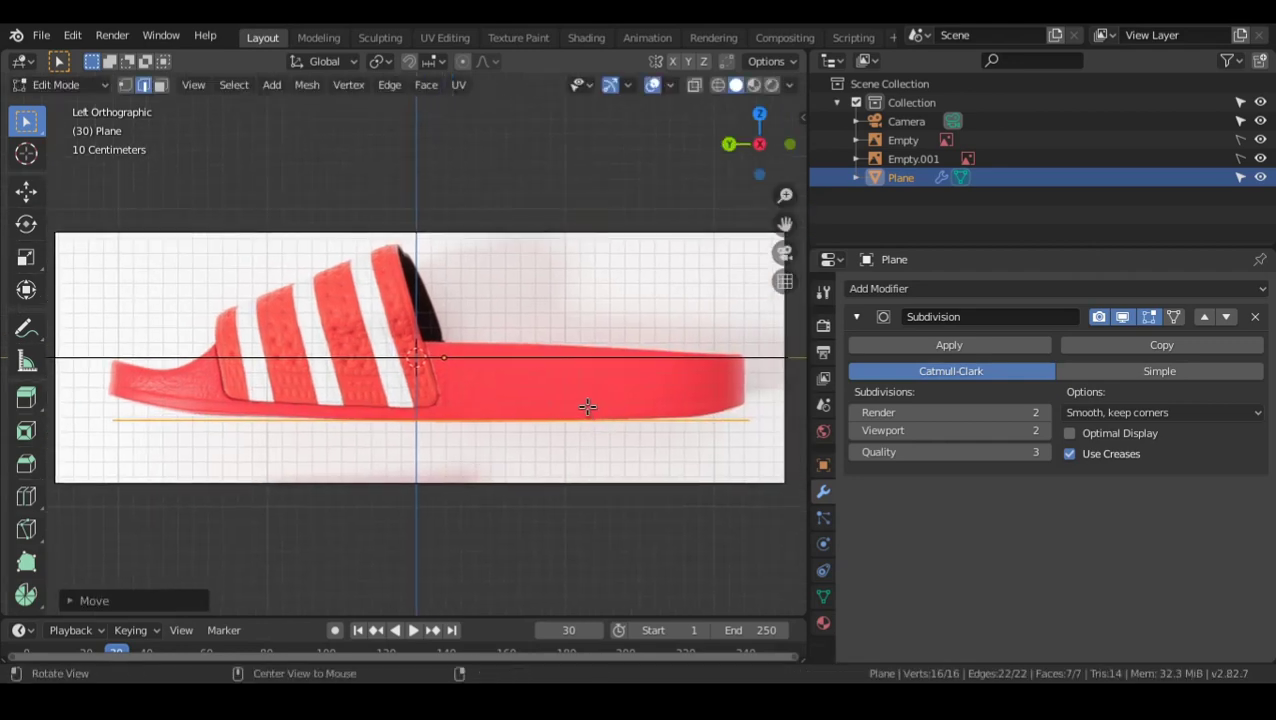
- Examine the flat sole mesh against the underside curve of the side-view reference from toe to heel
middle_drag(587, 407, 543, 441)
key(ctrl+KP_3)
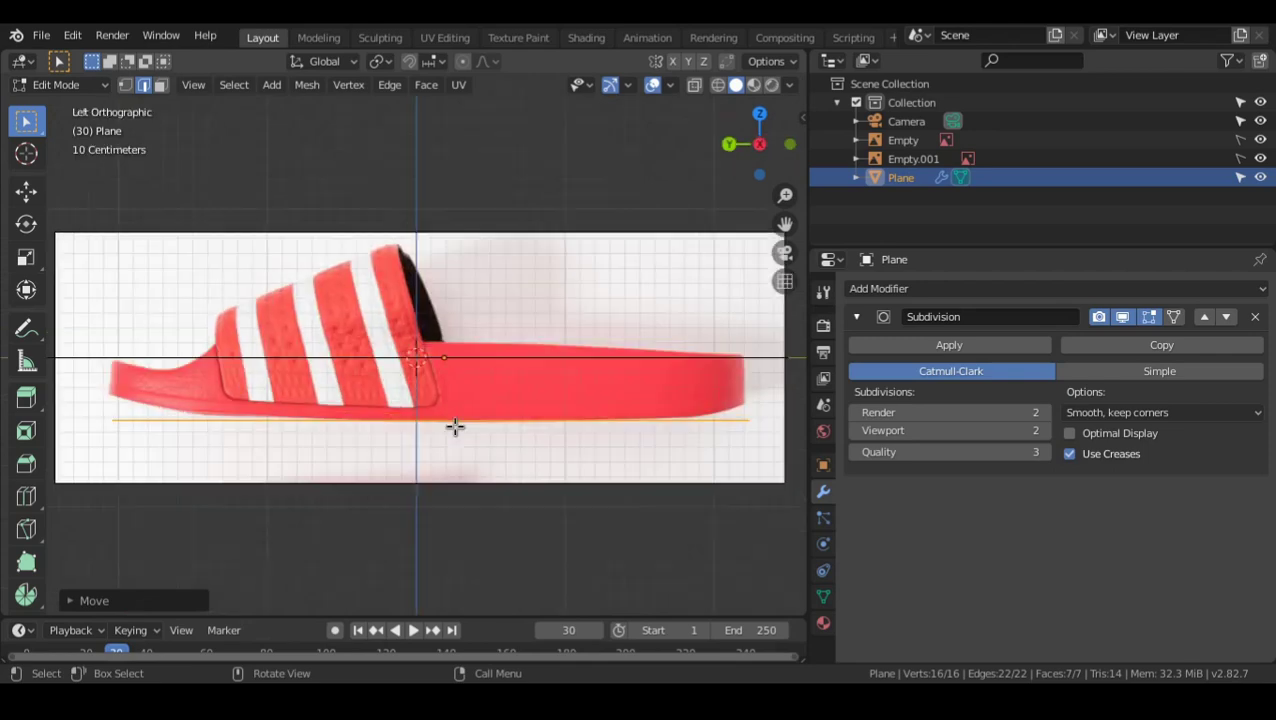
alt+shift+drag(395, 405, 530, 398)
scroll(541, 399, up, 2)
alt+shift+drag(407, 446, 561, 403)
scroll(590, 402, down, 2)
shift+middle_drag(627, 401, 219, 441)
shift+middle_drag(387, 376, 514, 366)
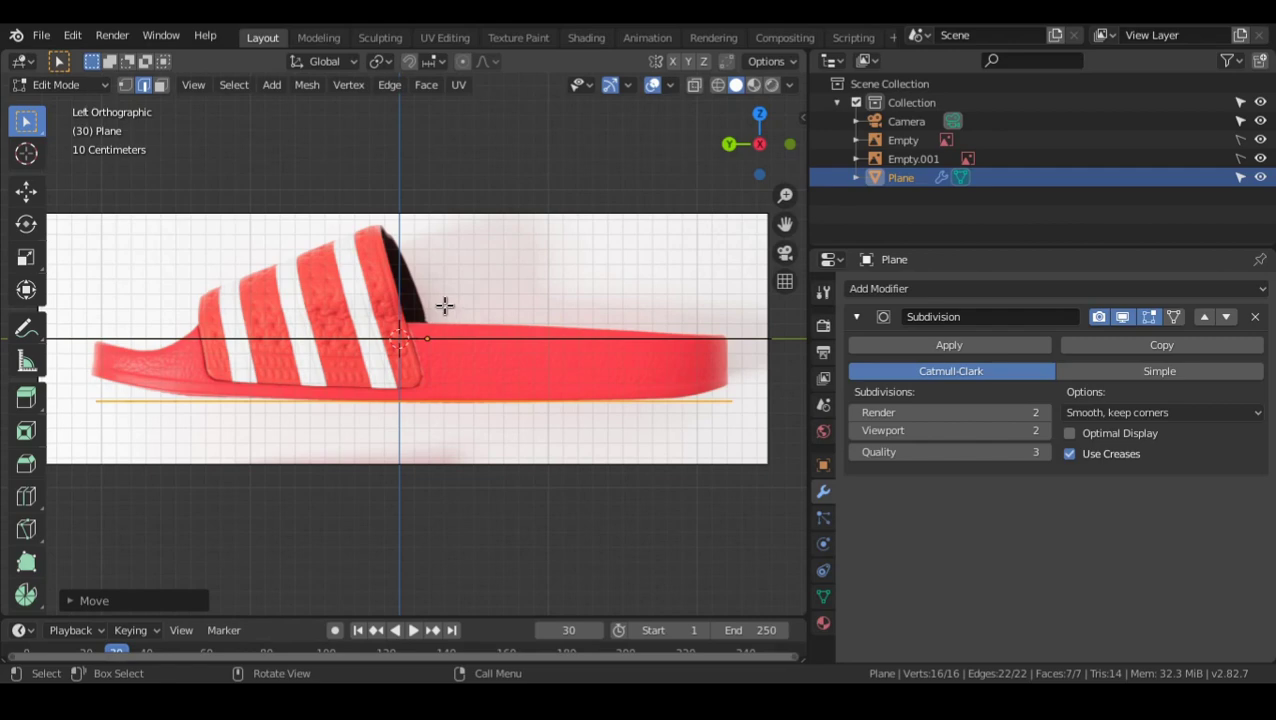
shift+middle_drag(368, 350, 419, 375)
shift+middle_drag(521, 339, 501, 365)
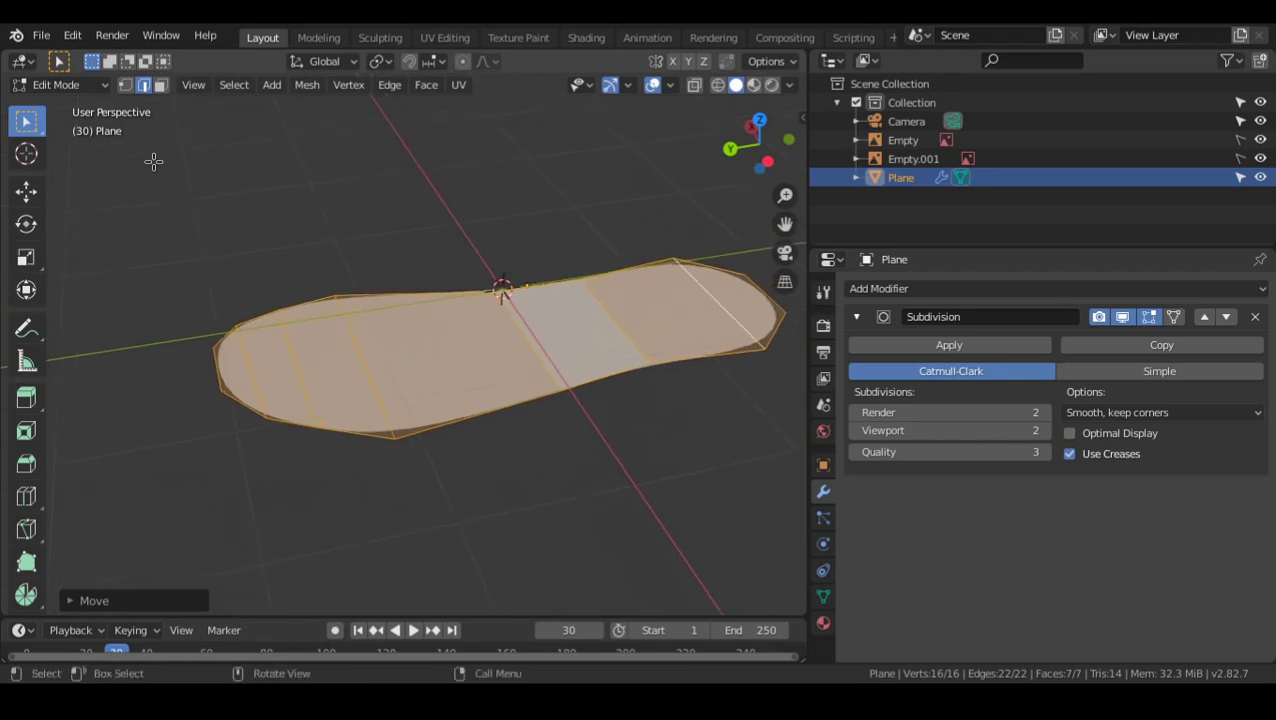
- Switch to vertex selection and return to the left orthographic view, focused on the toe end of the sole
click(132, 89)
key(grave)
click(370, 256)
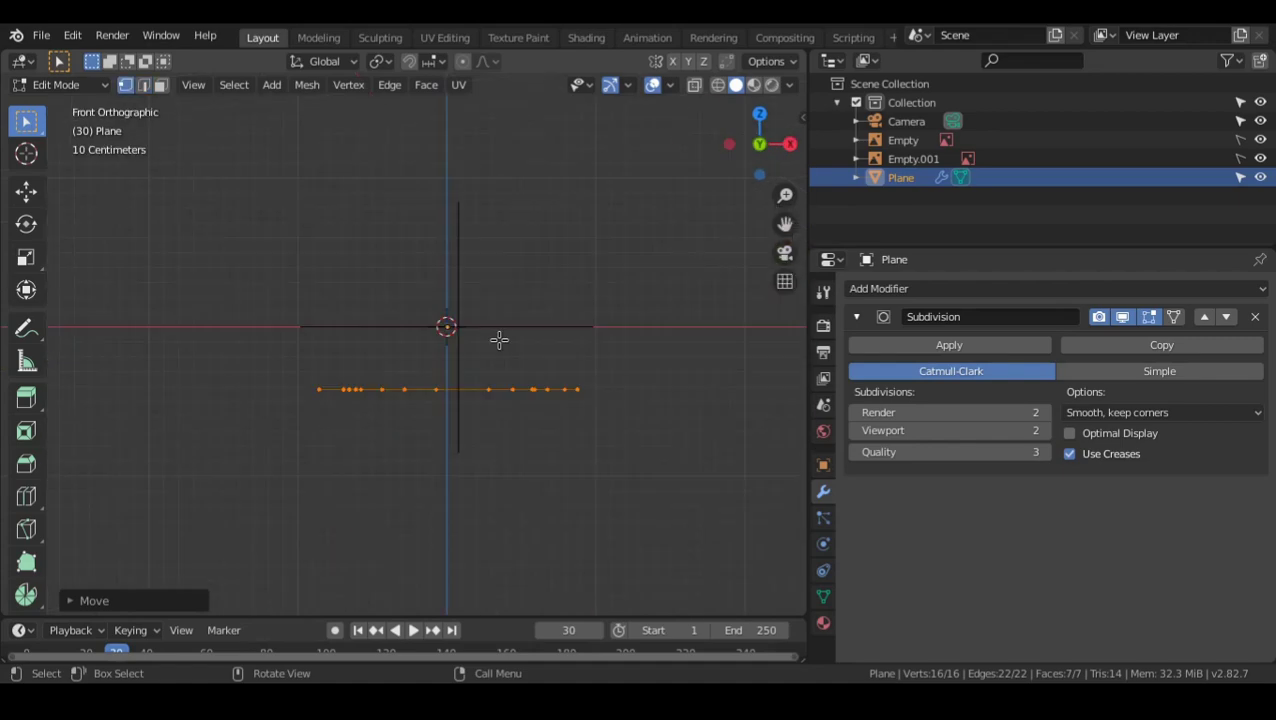
key(grave)
click(438, 366)
scroll(458, 391, up, 1)
shift+middle_drag(373, 404, 450, 387)
scroll(624, 340, up, 5)
- Try to move a single vertex at the toe tip of the sole
click(478, 386)
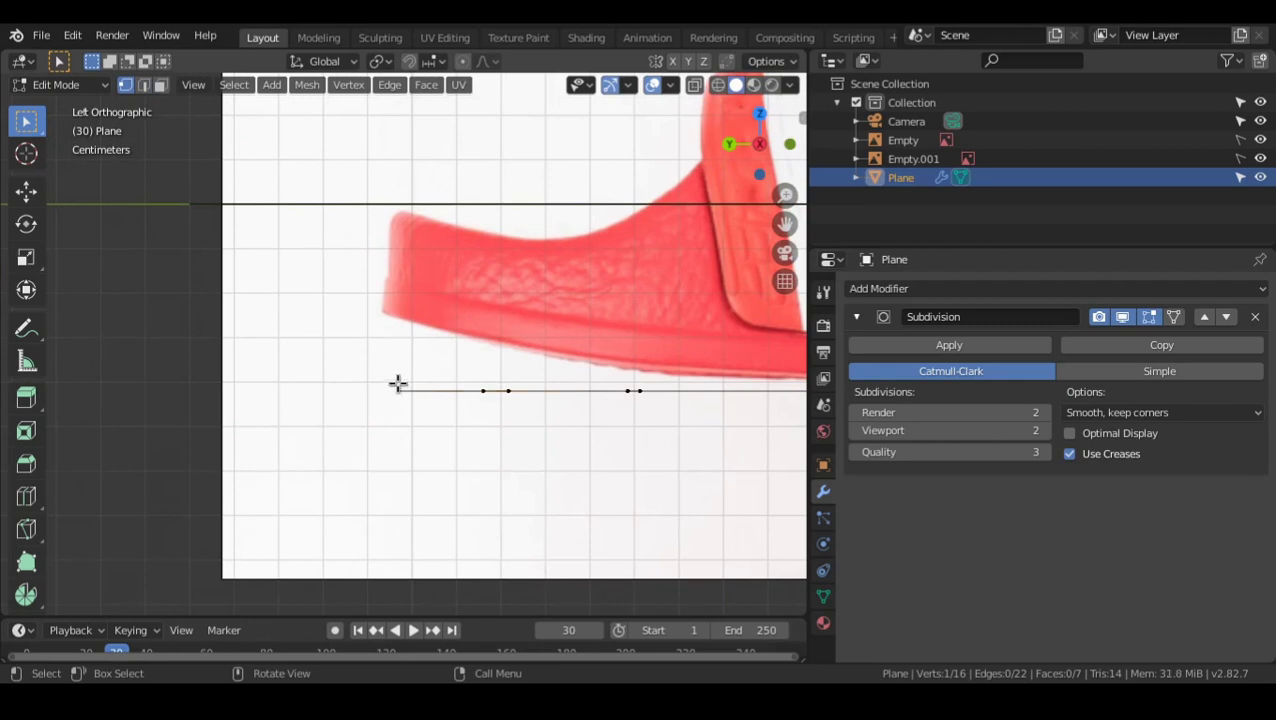
key(g)
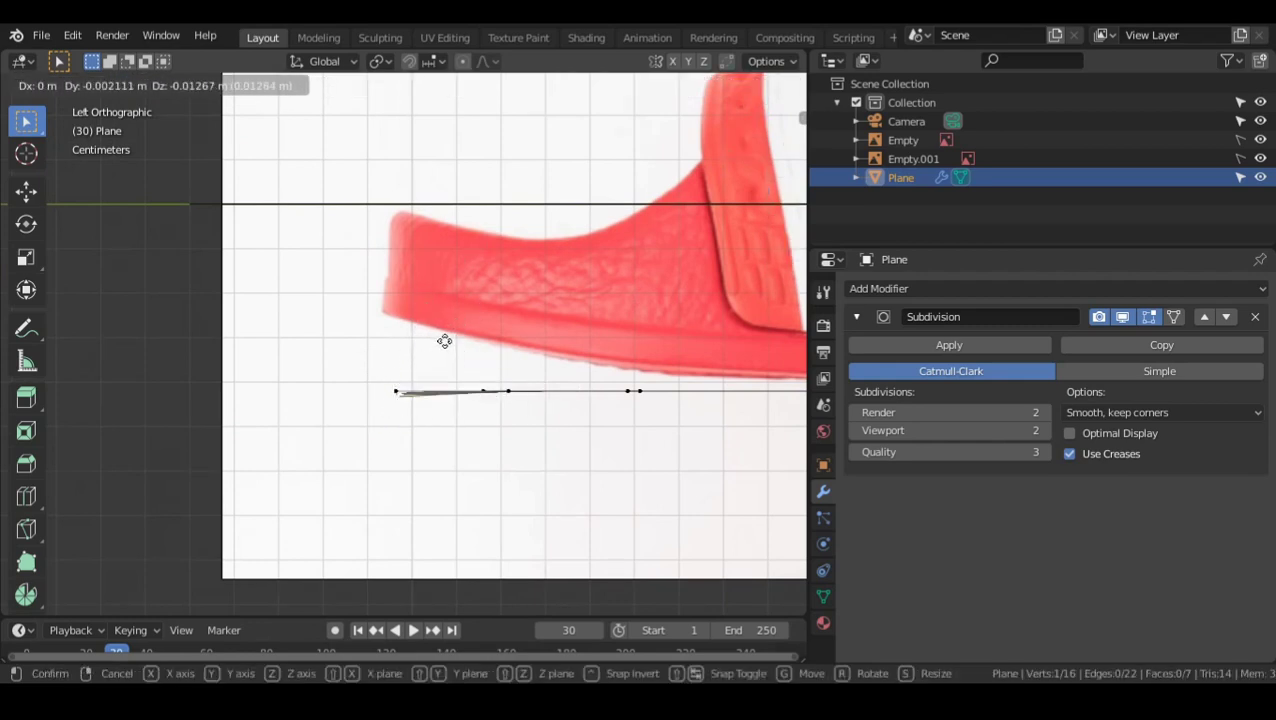
click(444, 342)
shift+middle_drag(486, 315, 544, 313)
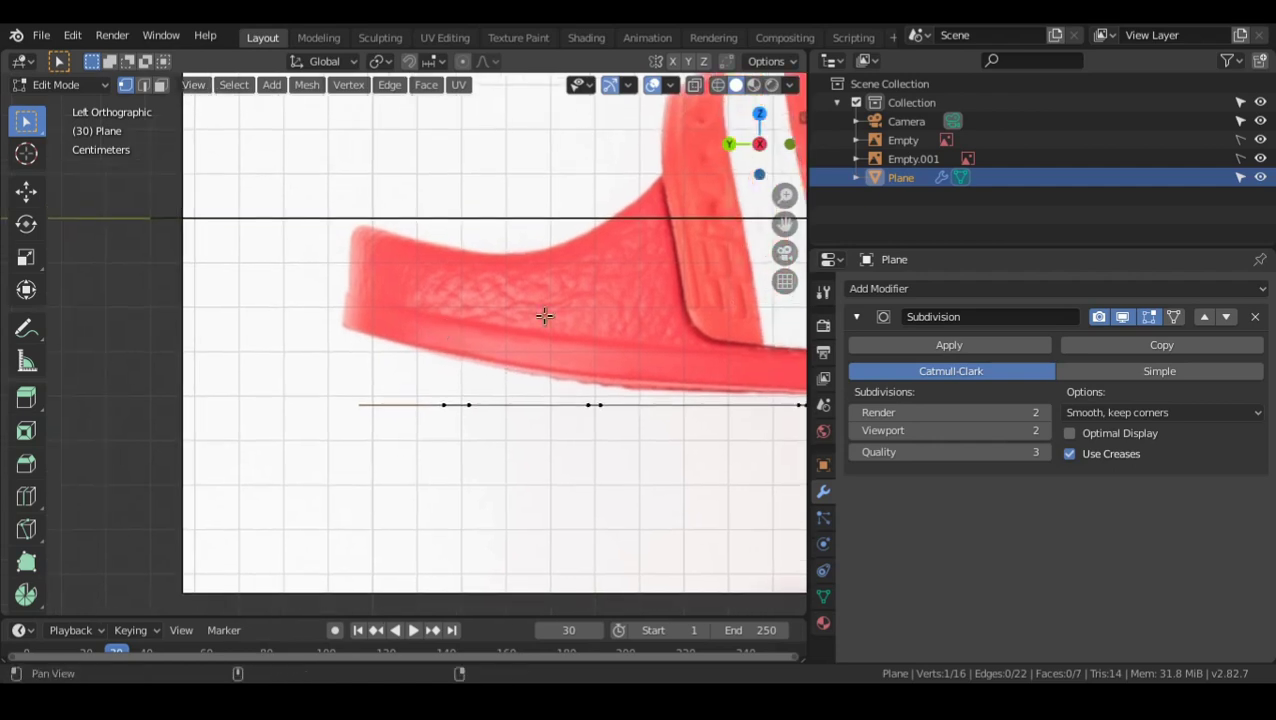
- Enable X-ray and try to move the vertex row just behind the toe tip
click(697, 88)
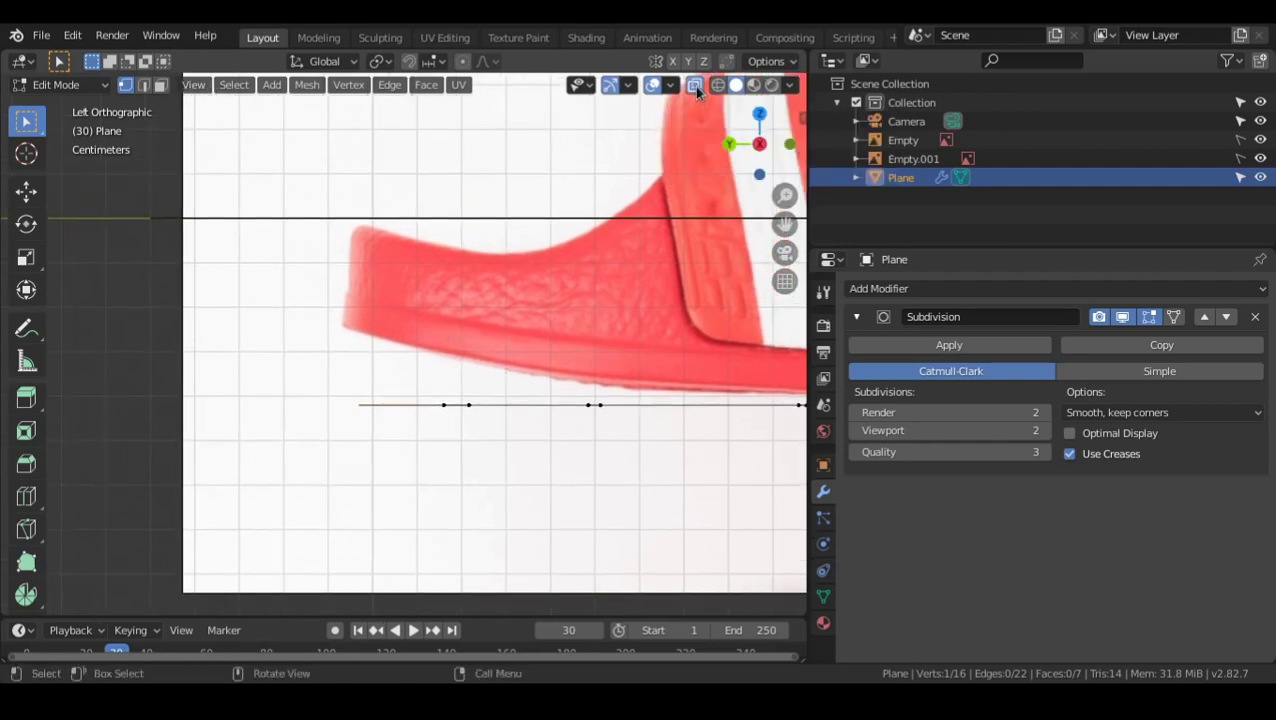
shift+middle_drag(433, 332, 445, 301)
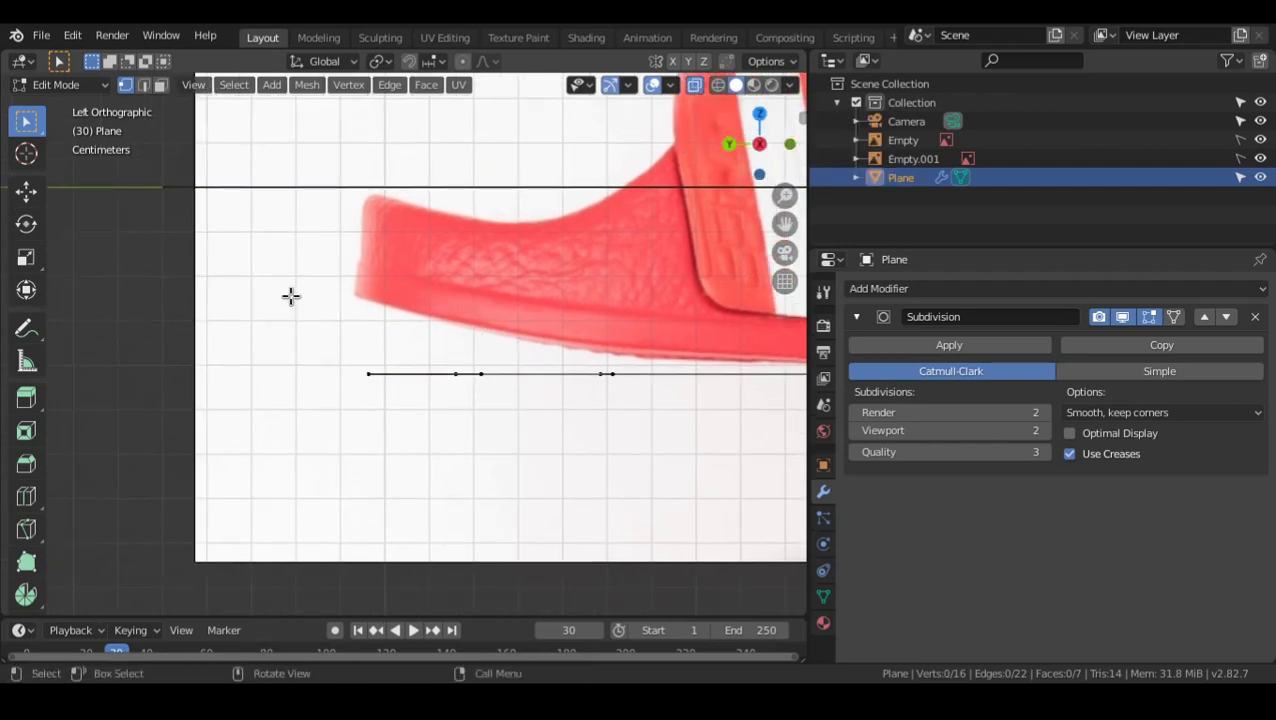
drag(290, 296, 527, 457)
key(g)
key(Escape)
key(g)
key(Escape)
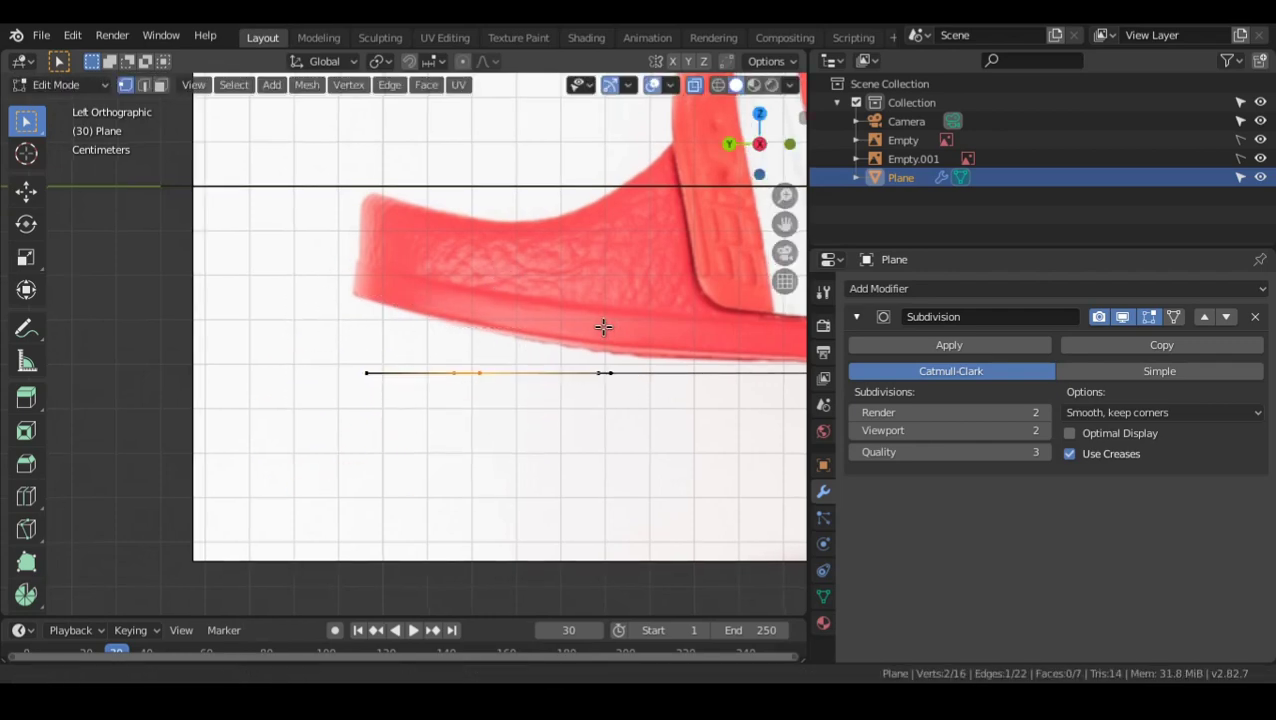
- Select both toe-tip vertices and move them up to the lower front corner of the sandal's toe in the reference
scroll(467, 347, down, 1)
shift+middle_drag(603, 327, 452, 395)
key(ctrl+KP_3)
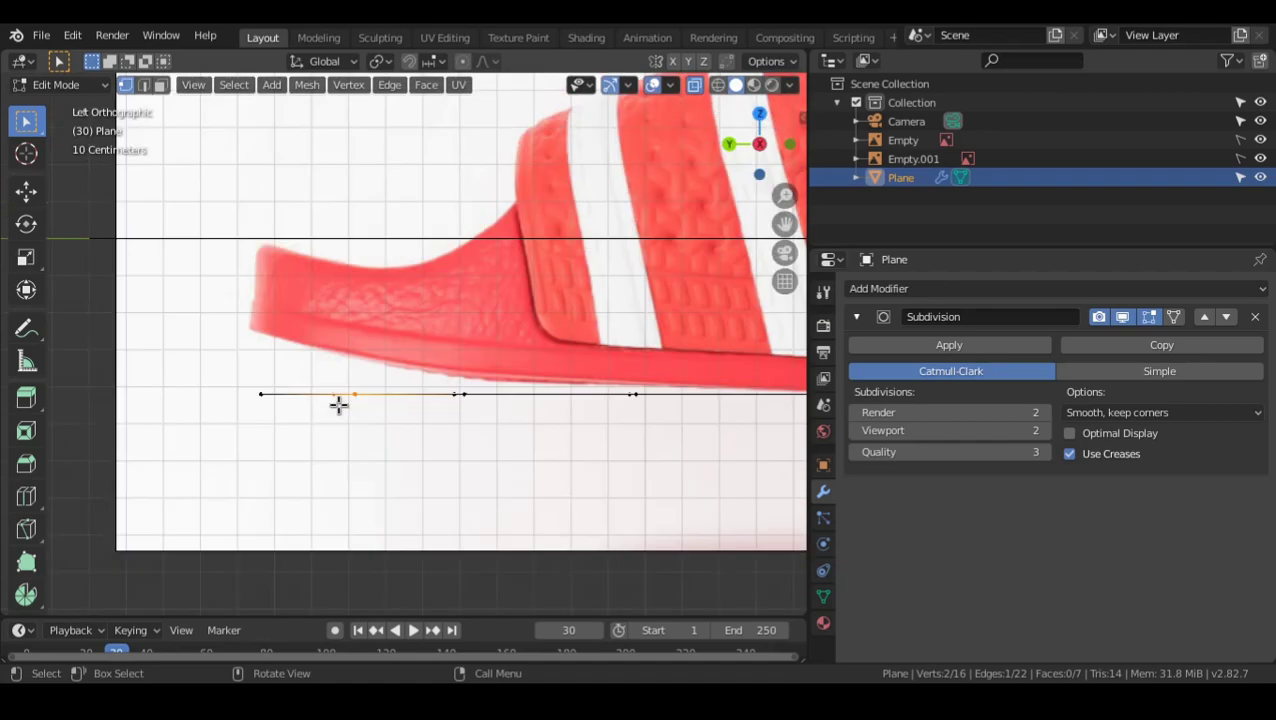
scroll(460, 405, down, 8)
scroll(490, 398, up, 5)
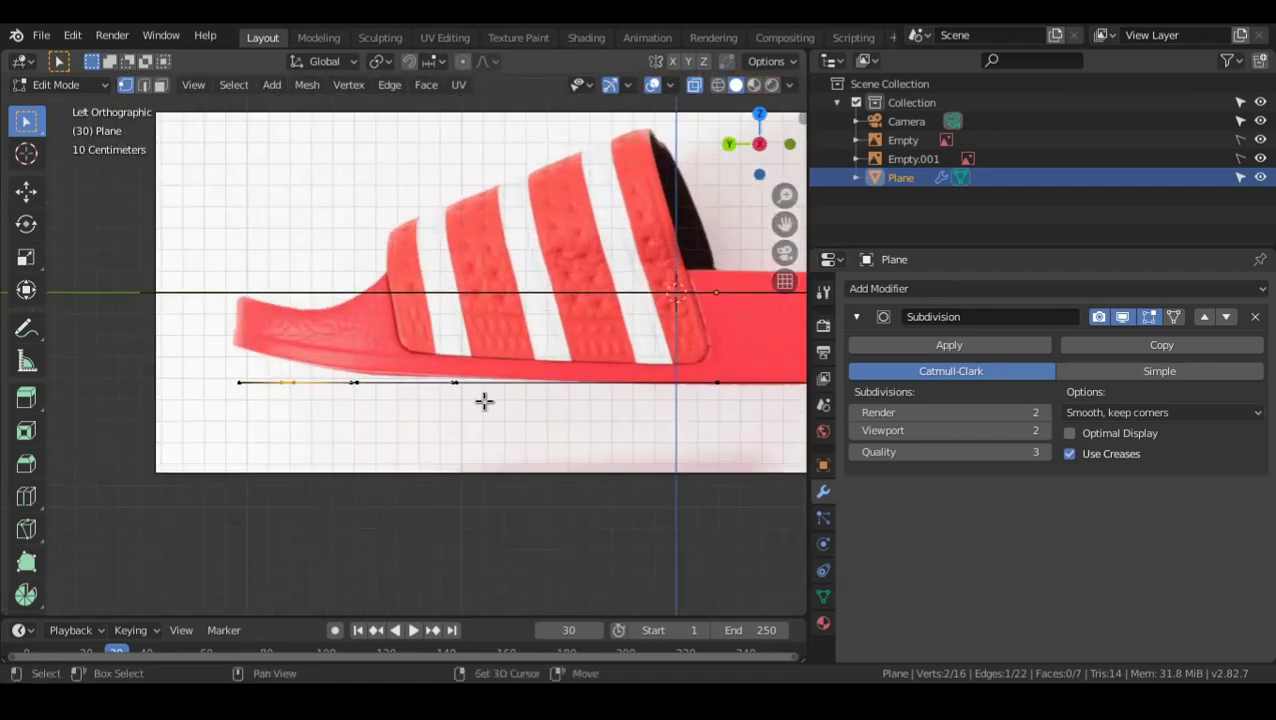
scroll(506, 385, up, 5)
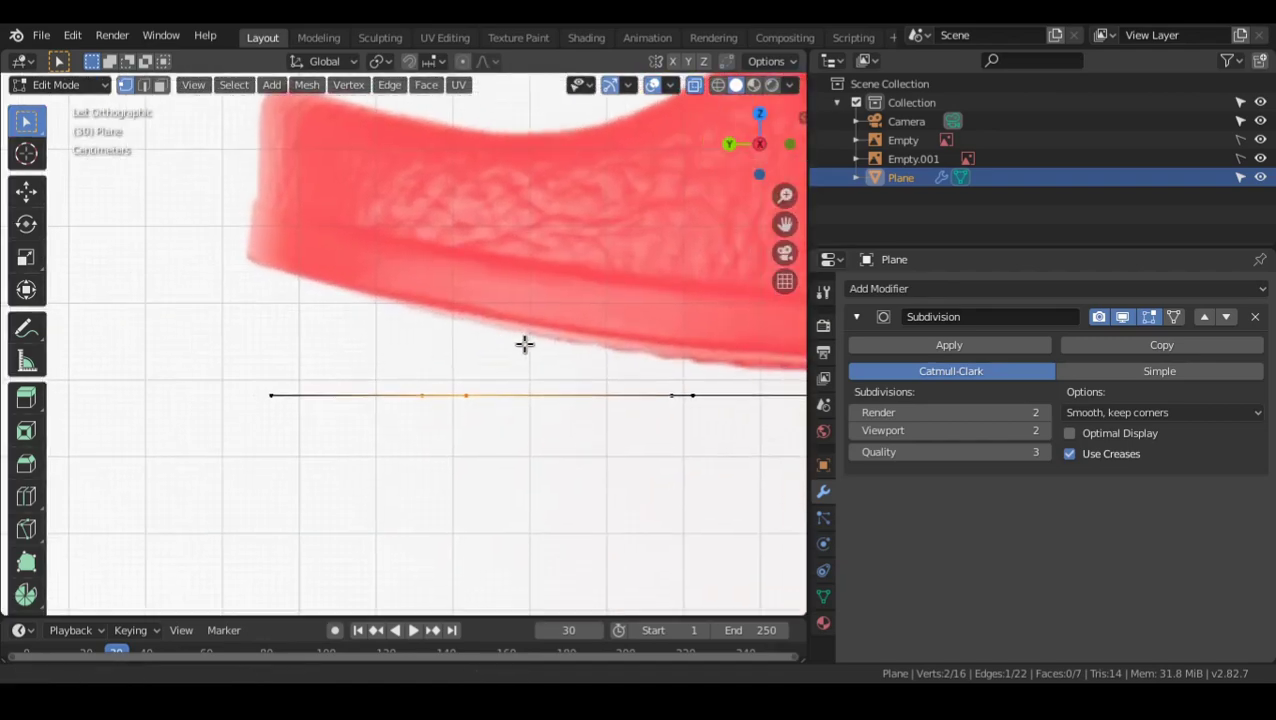
drag(305, 407, 308, 408)
key(g)
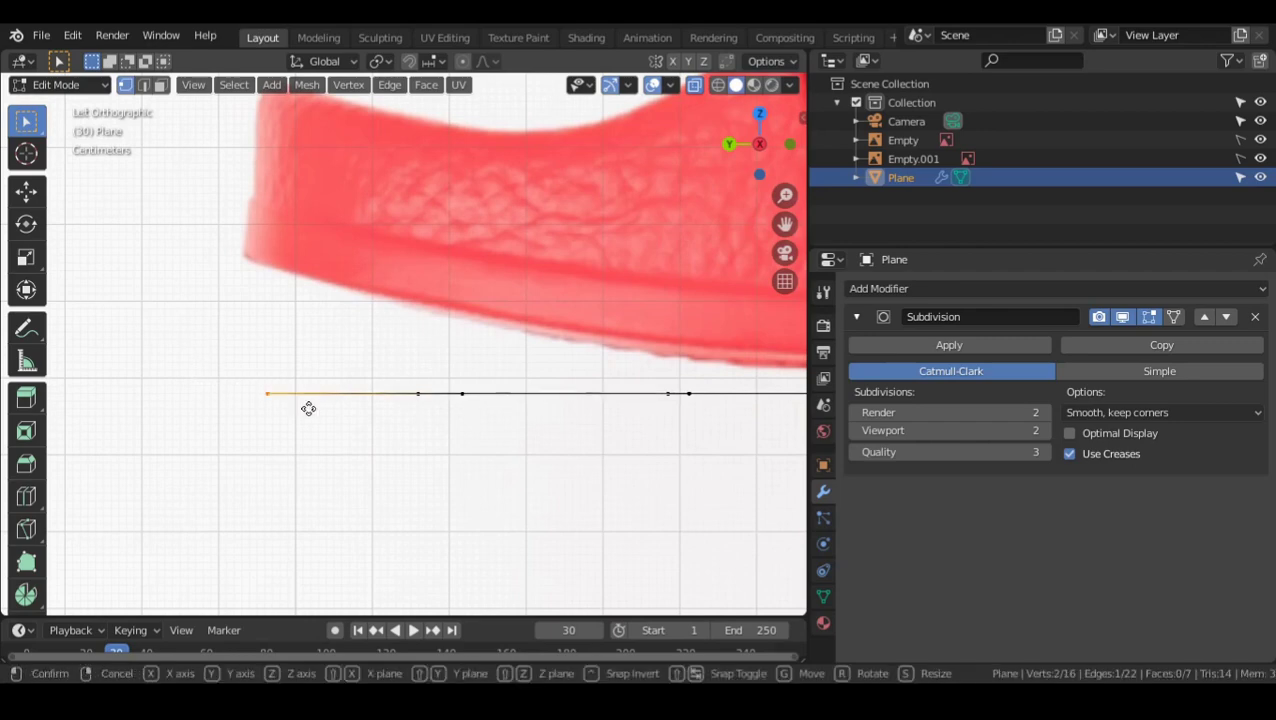
click(288, 274)
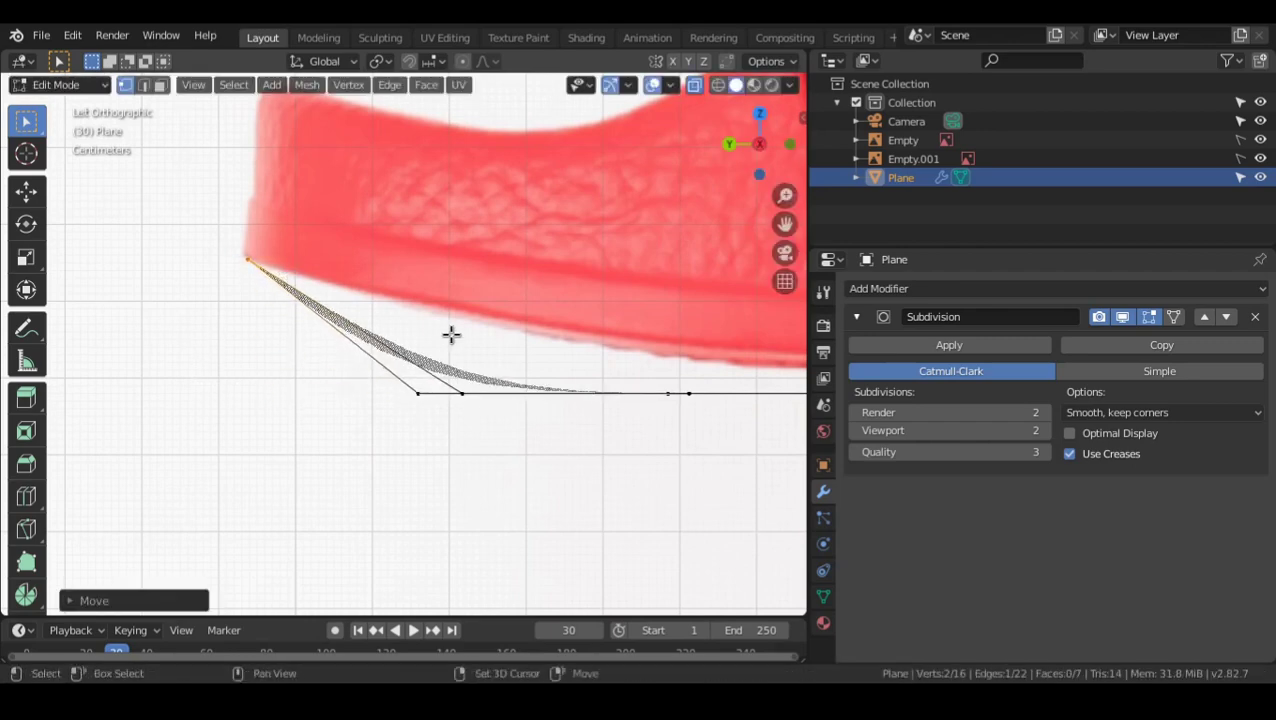
- Box-select the second vertex row from the toe and move it up onto the reference's underside curve
shift+middle_drag(450, 336, 386, 341)
drag(341, 359, 444, 460)
key(g)
click(472, 381)
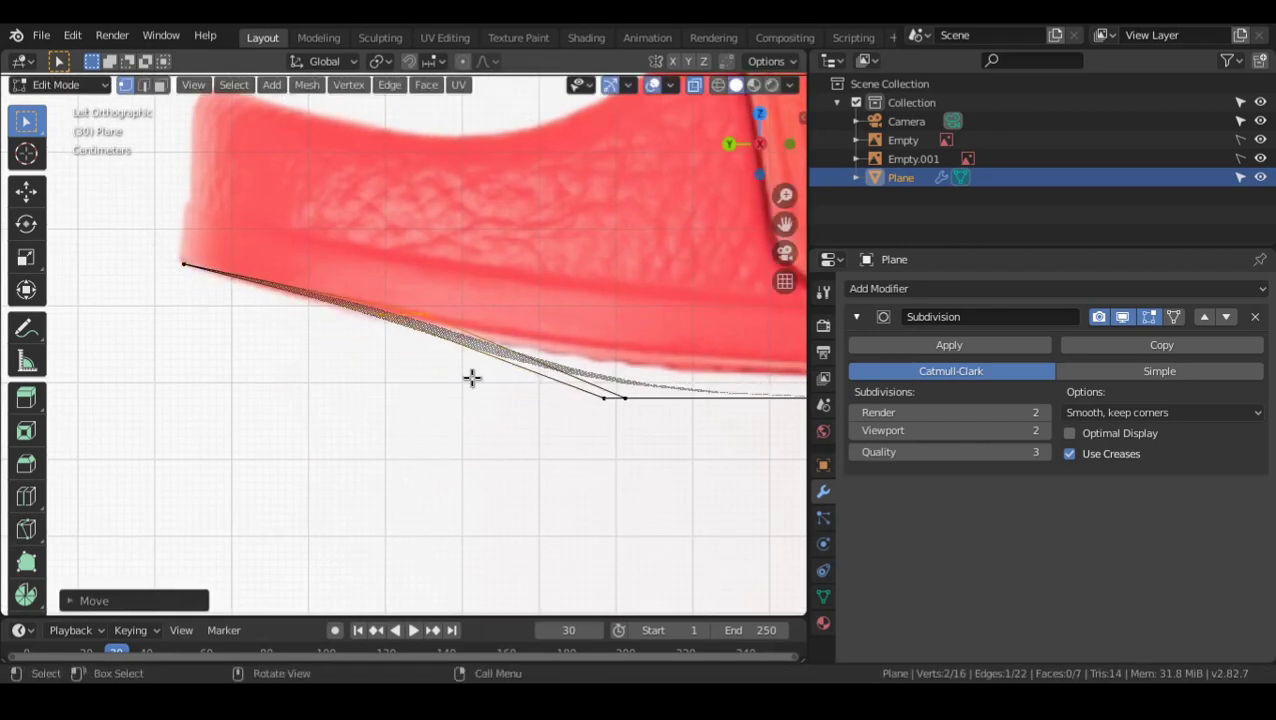
- Box-select the third vertex row from the toe and raise it to follow the underside curve below the strap's front
shift+middle_drag(572, 389, 401, 407)
drag(401, 402, 473, 450)
key(g)
click(491, 408)
shift+middle_drag(484, 420, 376, 436)
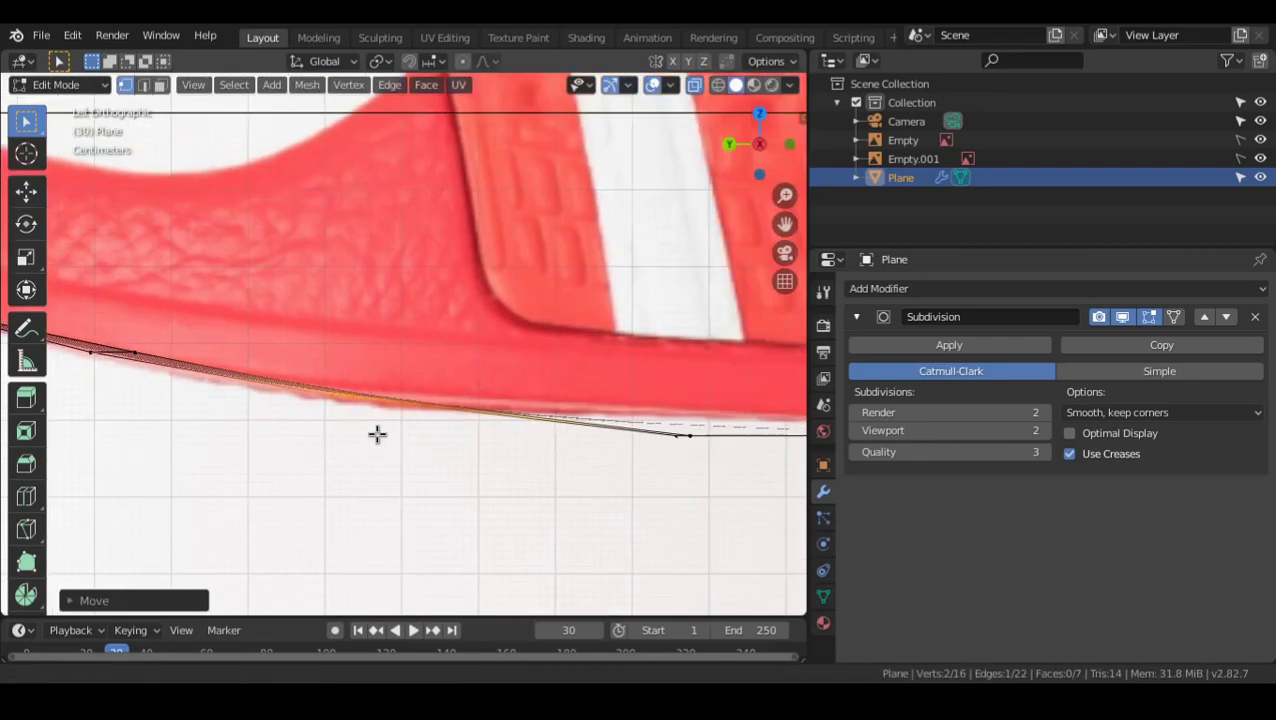
- Box-select the fourth vertex row from the toe and raise it about 0.026 m onto the underside curve below the strap
scroll(440, 424, down, 3)
shift+middle_drag(525, 428, 427, 421)
scroll(424, 422, up, 3)
drag(402, 402, 485, 449)
key(g)
key(z)
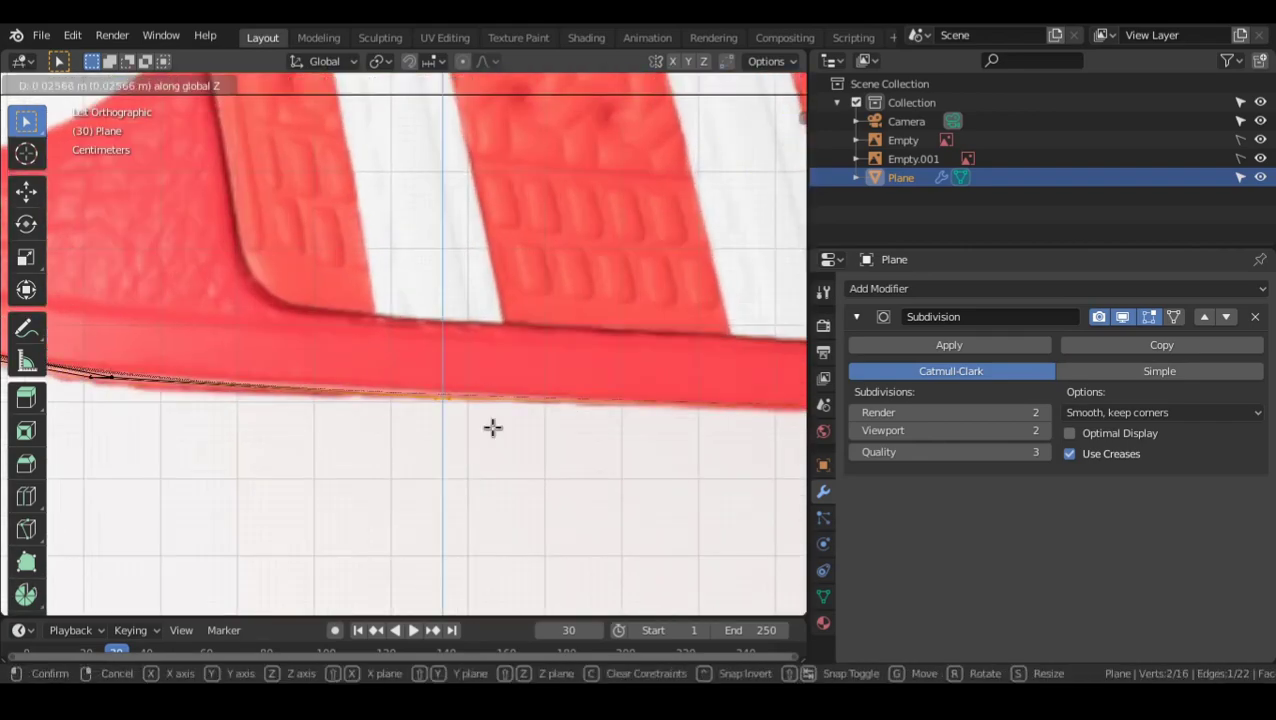
click(490, 427)
- Select the vertex row just ahead of the heel end and raise it onto the reference's underside edge
scroll(330, 450, down, 5)
scroll(356, 430, up, 4)
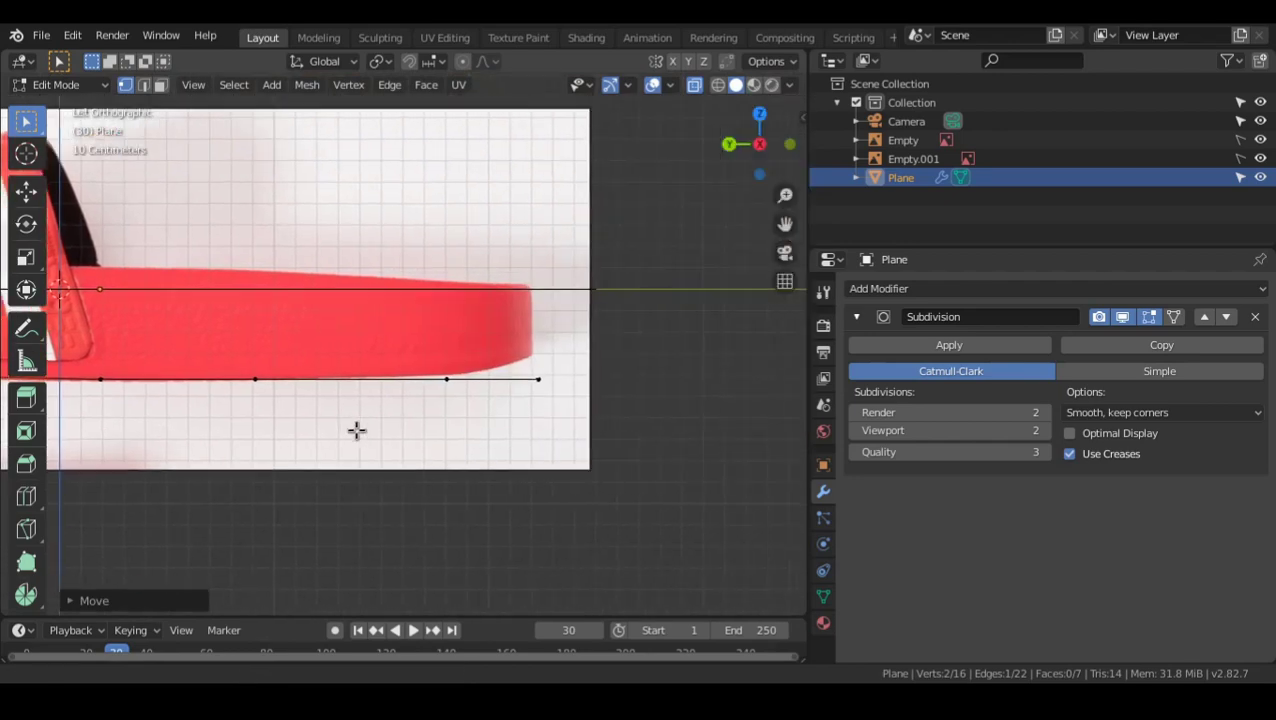
click(412, 418)
key(g)
key(z)
click(459, 415)
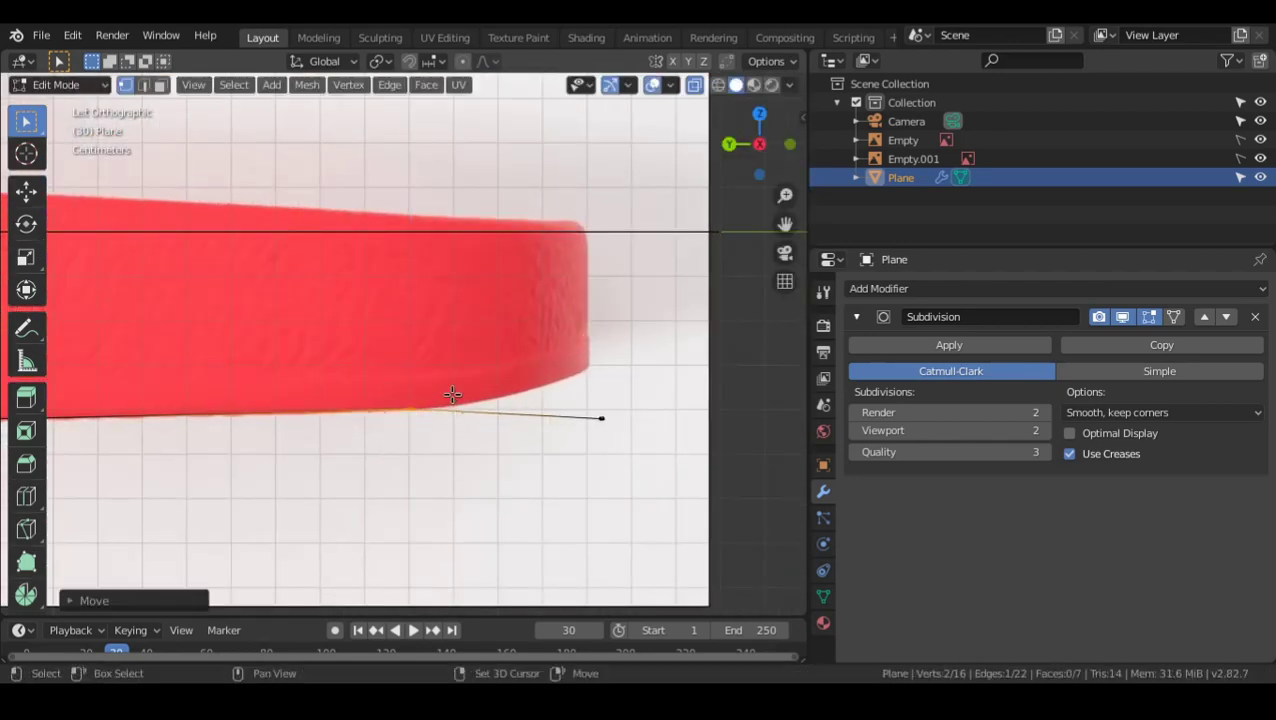
- Raise the heel-end vertices to the reference's lower heel corner and shift them inward along Y to meet its back edge
click(601, 420)
key(g)
key(z)
click(634, 398)
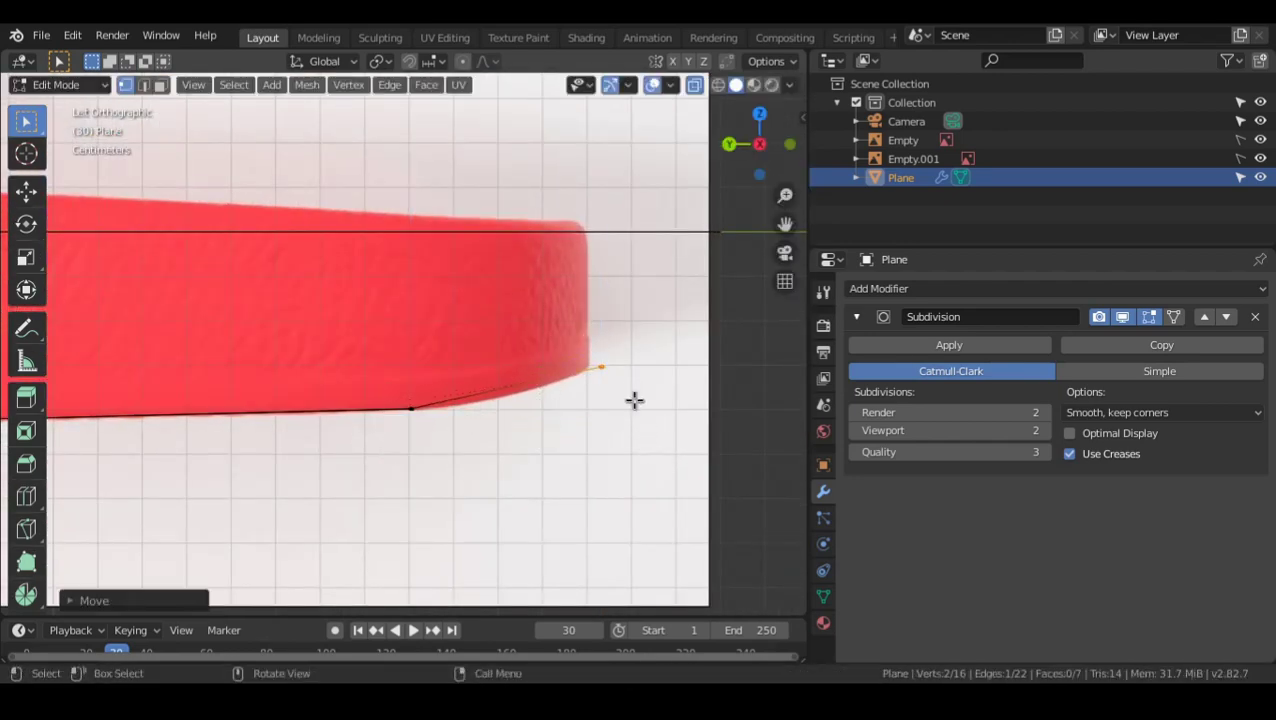
key(g)
key(x)
click(587, 390)
key(g)
key(y)
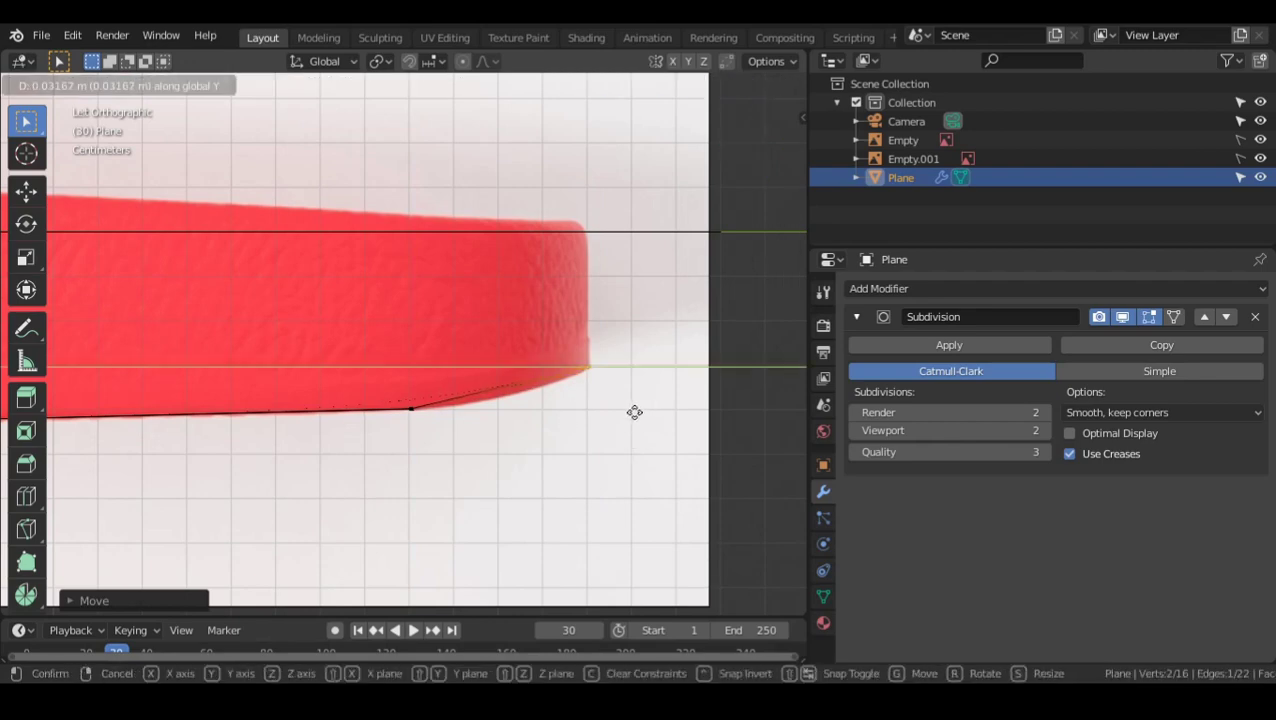
click(693, 360)
- Lower the vertex row ahead of the heel end slightly below the reference underside, moving only along Z
scroll(584, 430, up, 2)
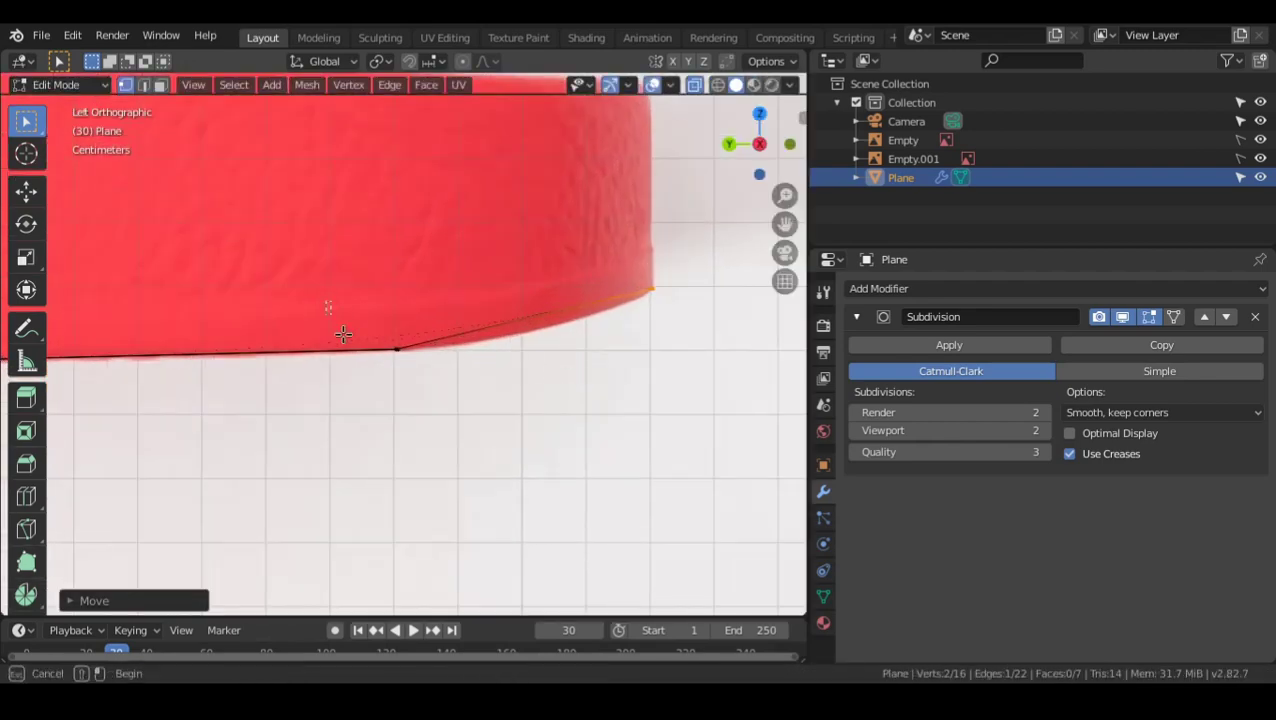
click(397, 349)
key(g)
key(z)
click(448, 528)
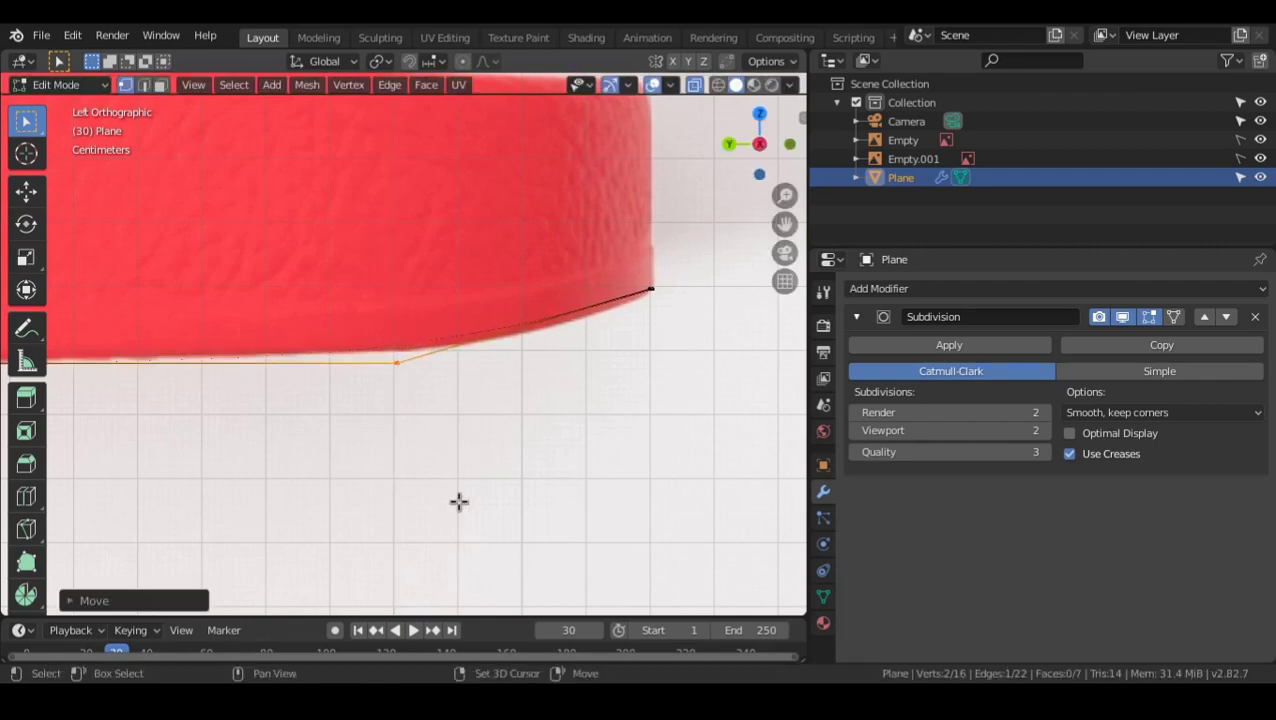
- Box-select the heel-end vertices and move them slightly outward along Y and down along Z to fit the heel's underside curve
drag(544, 256, 692, 299)
key(g)
key(x)
key(y)
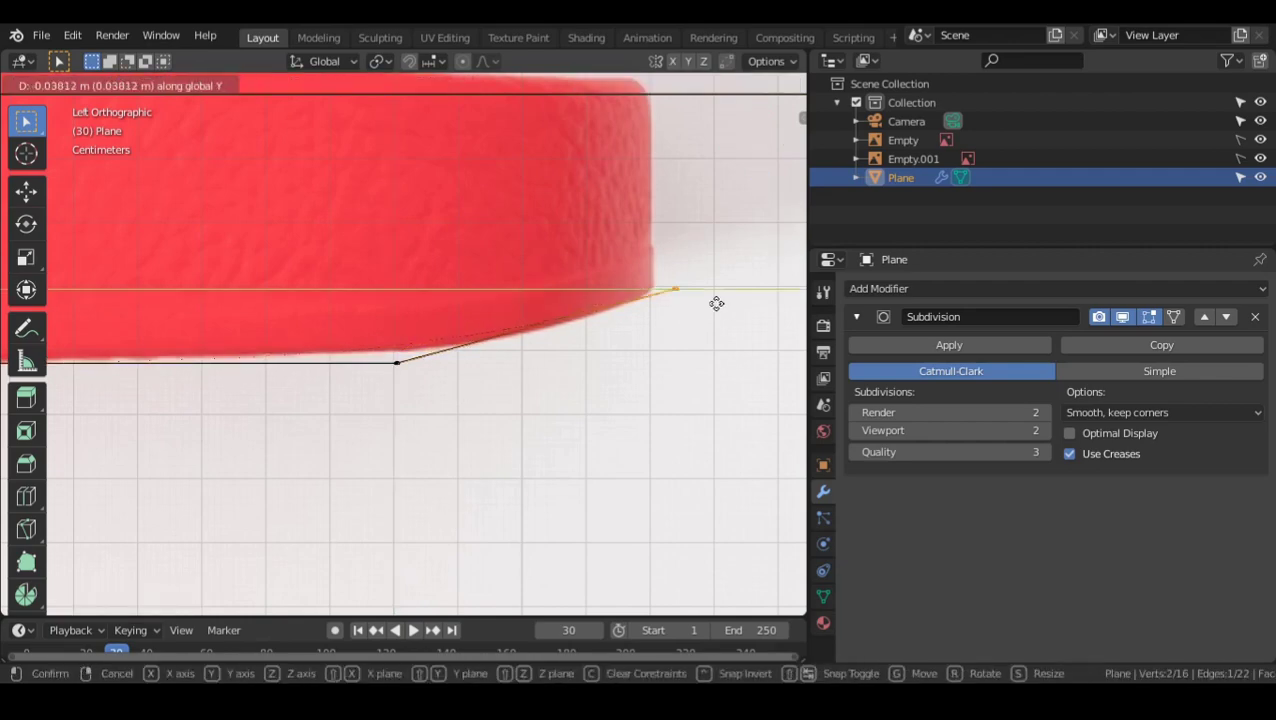
click(699, 331)
key(g)
key(z)
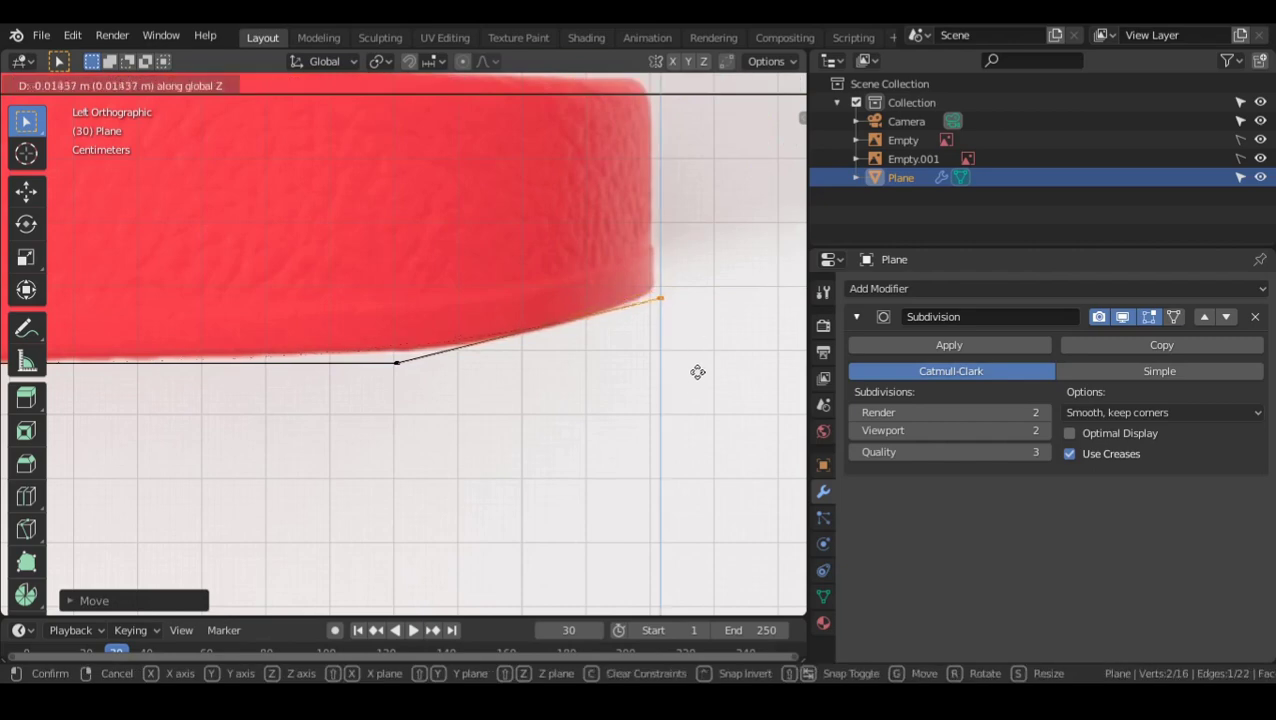
mouse_move(656, 316)
click(620, 278)
- Return to Object Mode, turn off X-ray, deselect the sole and inspect its bent shape
scroll(618, 277, down, 3)
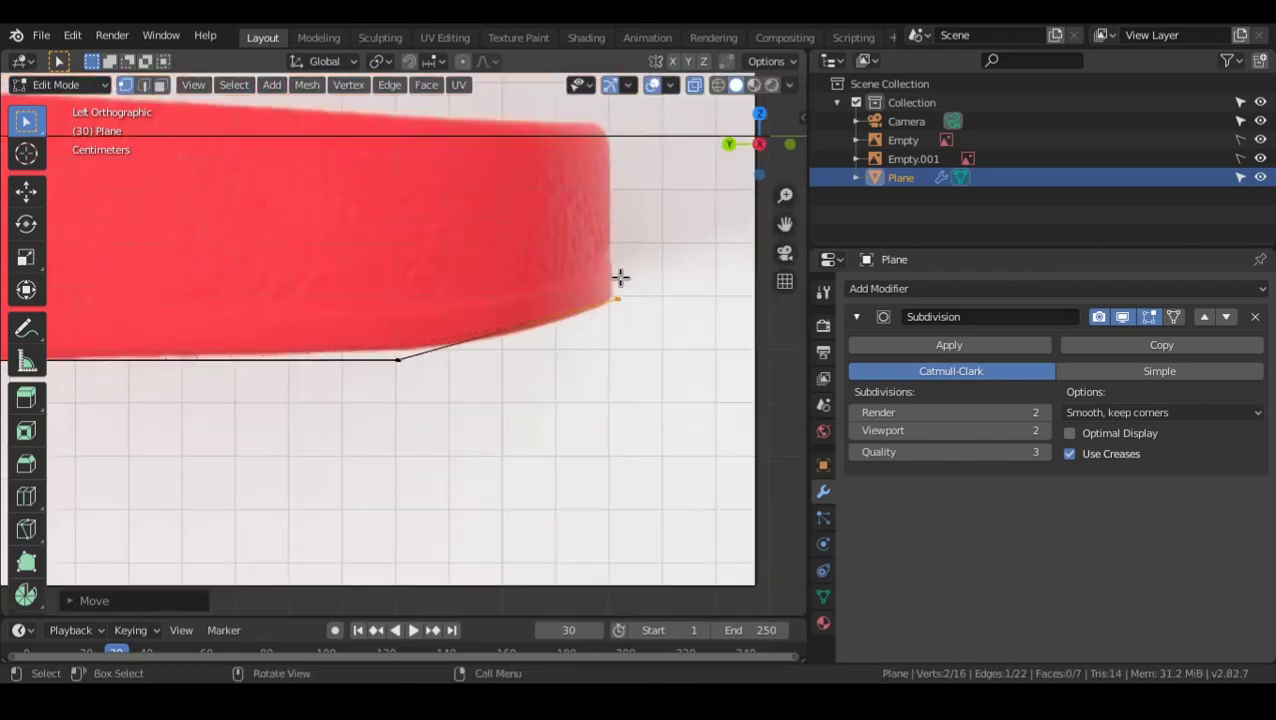
shift+middle_drag(543, 309, 672, 306)
key(Tab)
key(shift+alt+z)
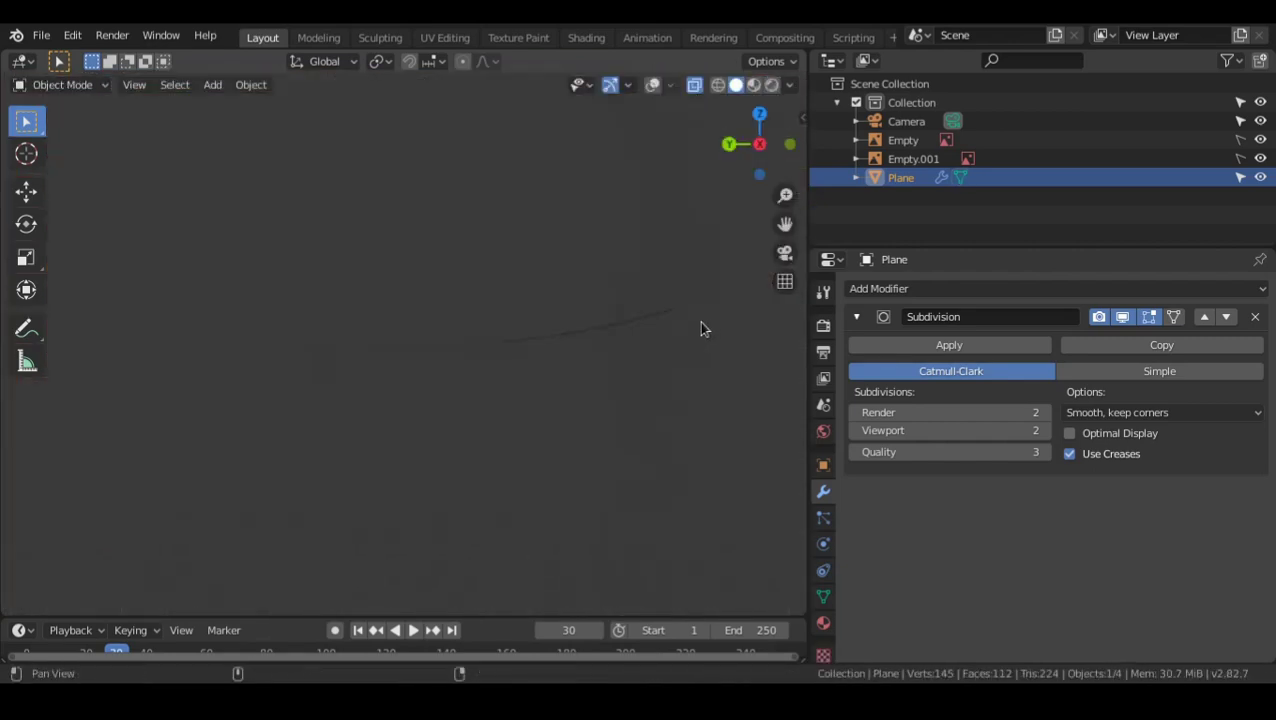
key(shift+alt+z)
scroll(640, 340, down, 4)
shift+middle_drag(473, 372, 575, 382)
shift+middle_drag(262, 337, 522, 373)
key(alt+a)
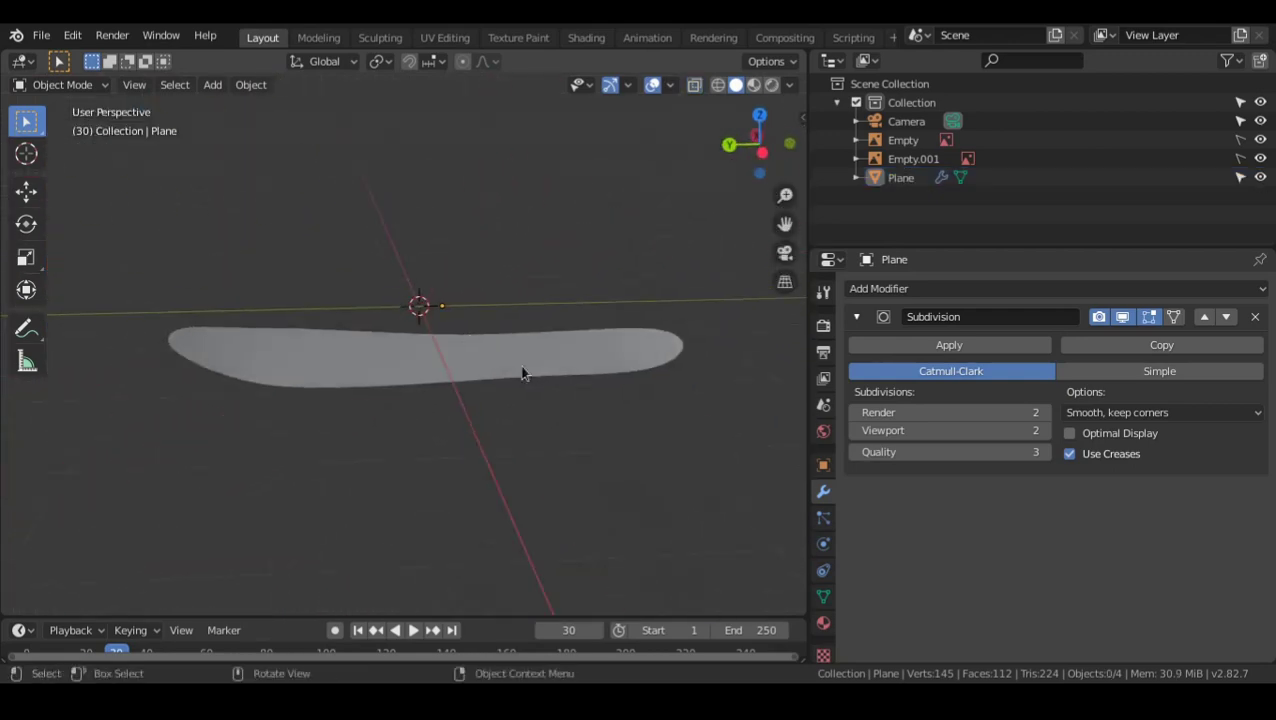
- Select the whole sole mesh in Edit Mode and extrude it upward about 0.54 m in the left side view
key(ctrl+KP_3)
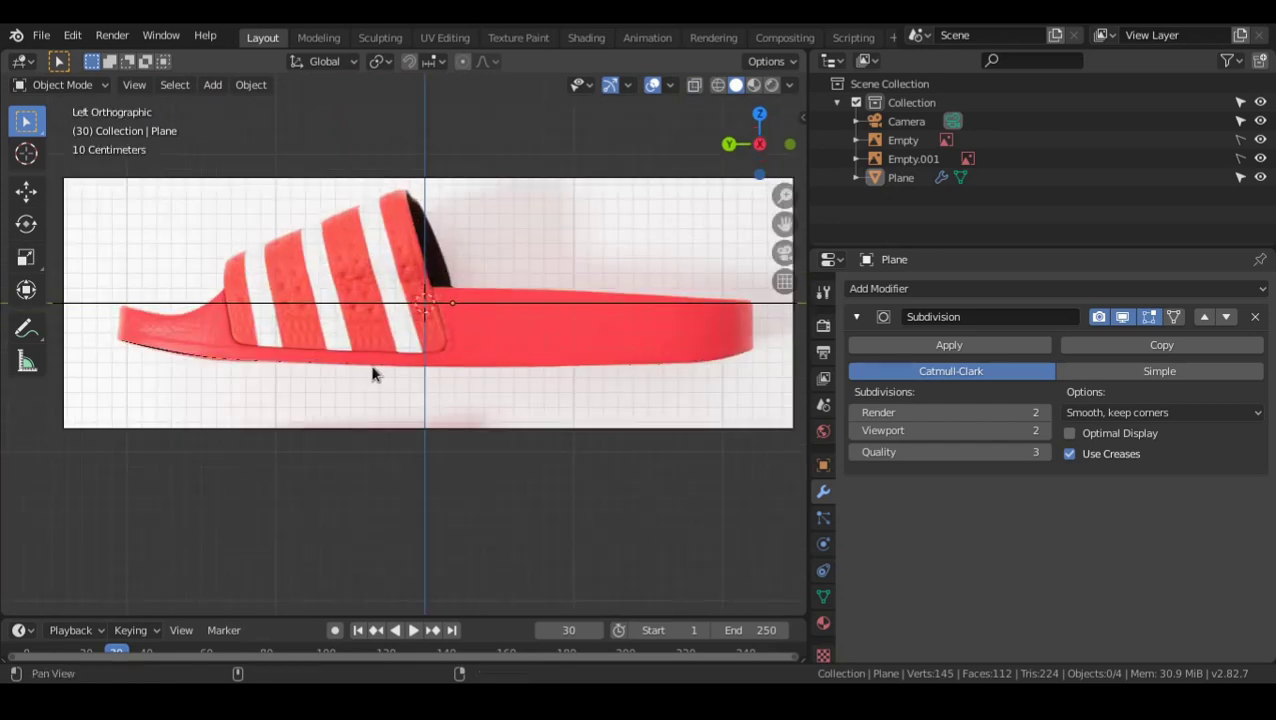
shift+middle_drag(372, 374, 415, 359)
click(415, 359)
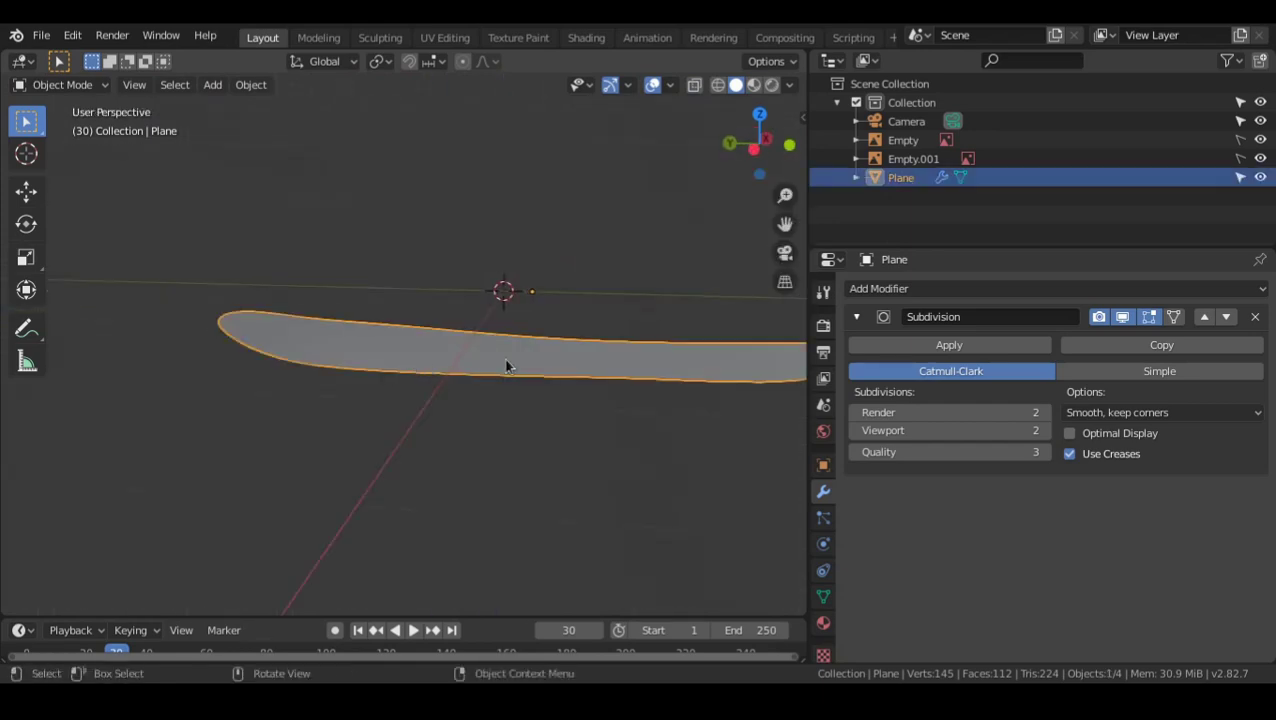
key(Tab)
key(ctrl+KP_3)
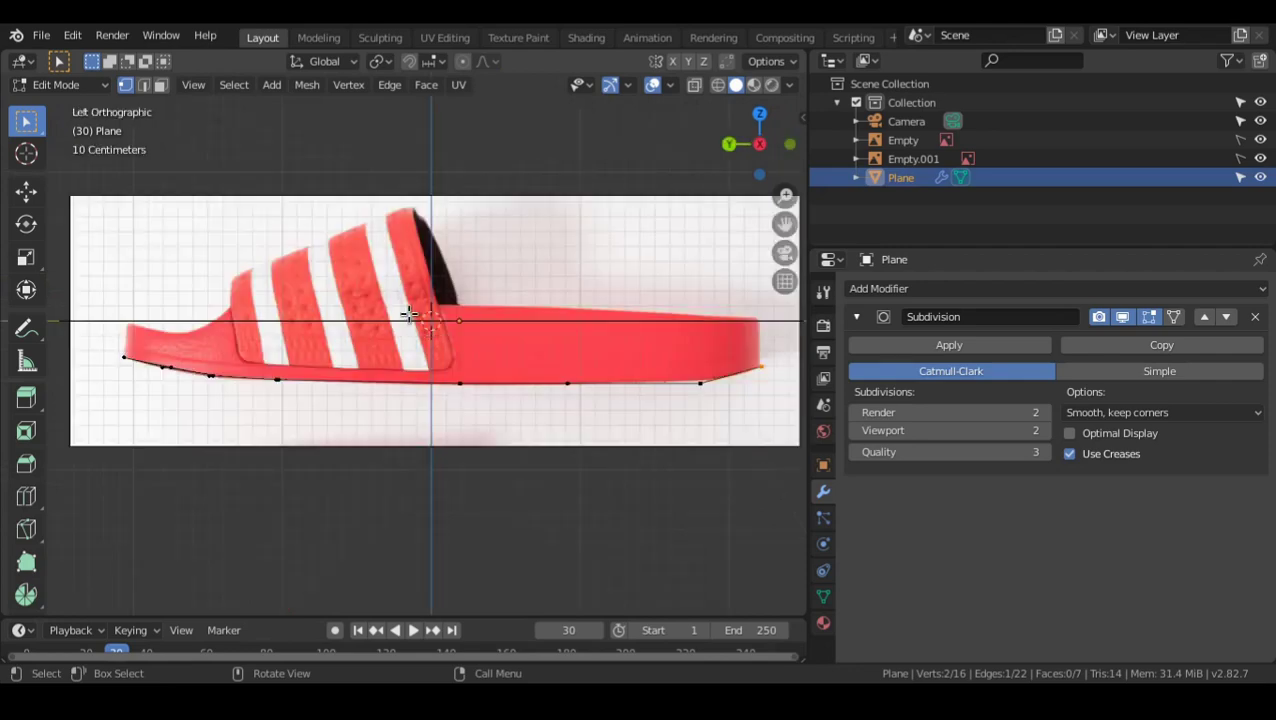
alt+shift+drag(437, 347, 482, 336)
key(a)
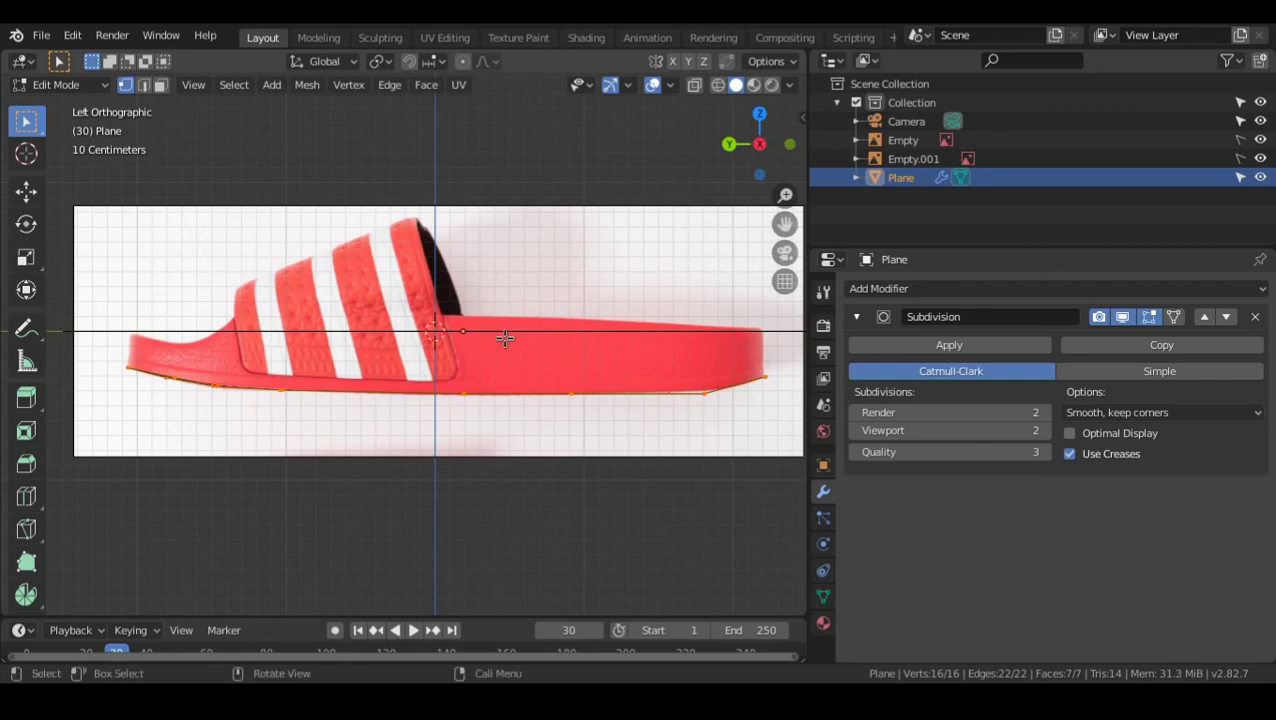
key(e)
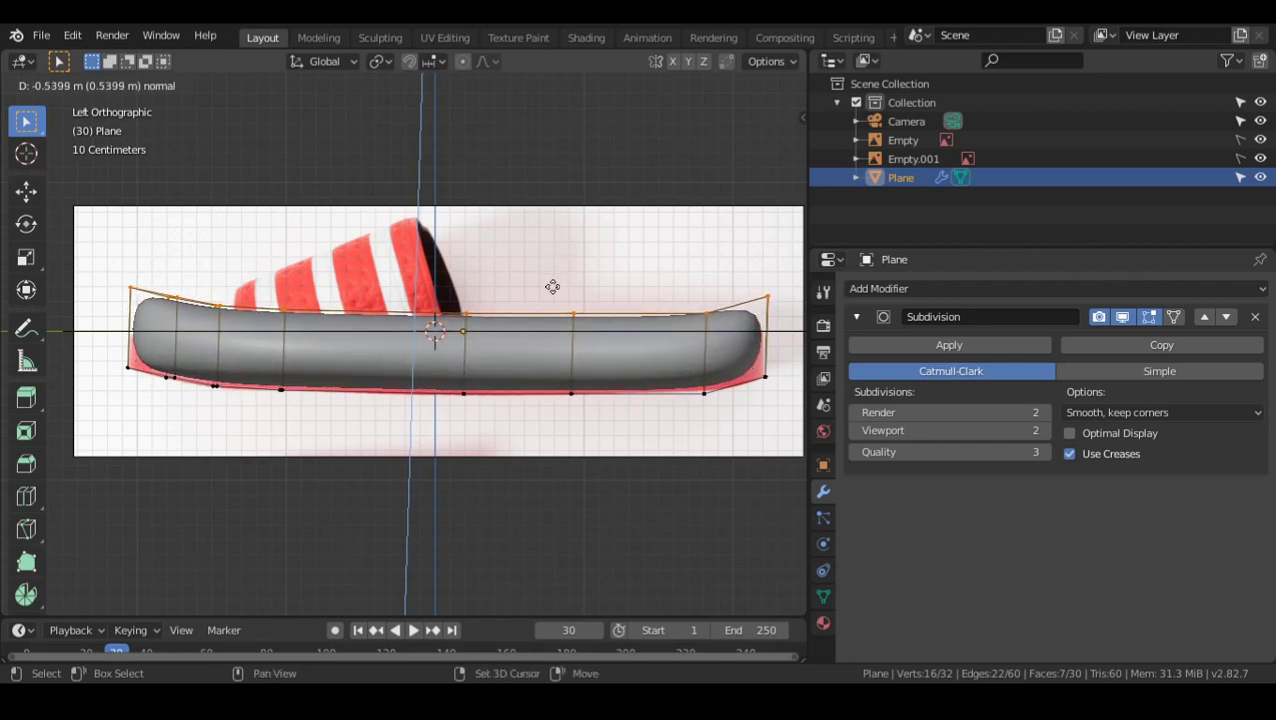
click(552, 287)
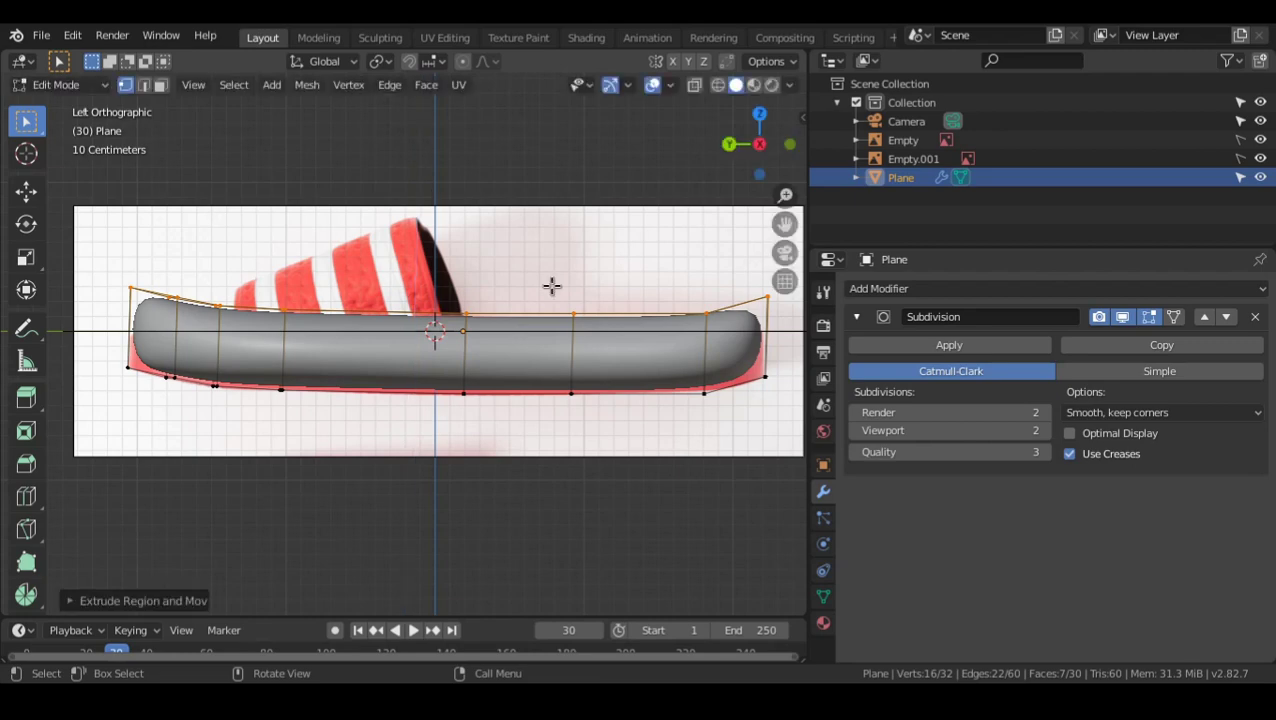
- Enable X-ray in the left side view and lower the upper toe-tip vertices to the reference's upper toe corner
middle_drag(625, 346, 555, 333)
key(grave)
click(403, 336)
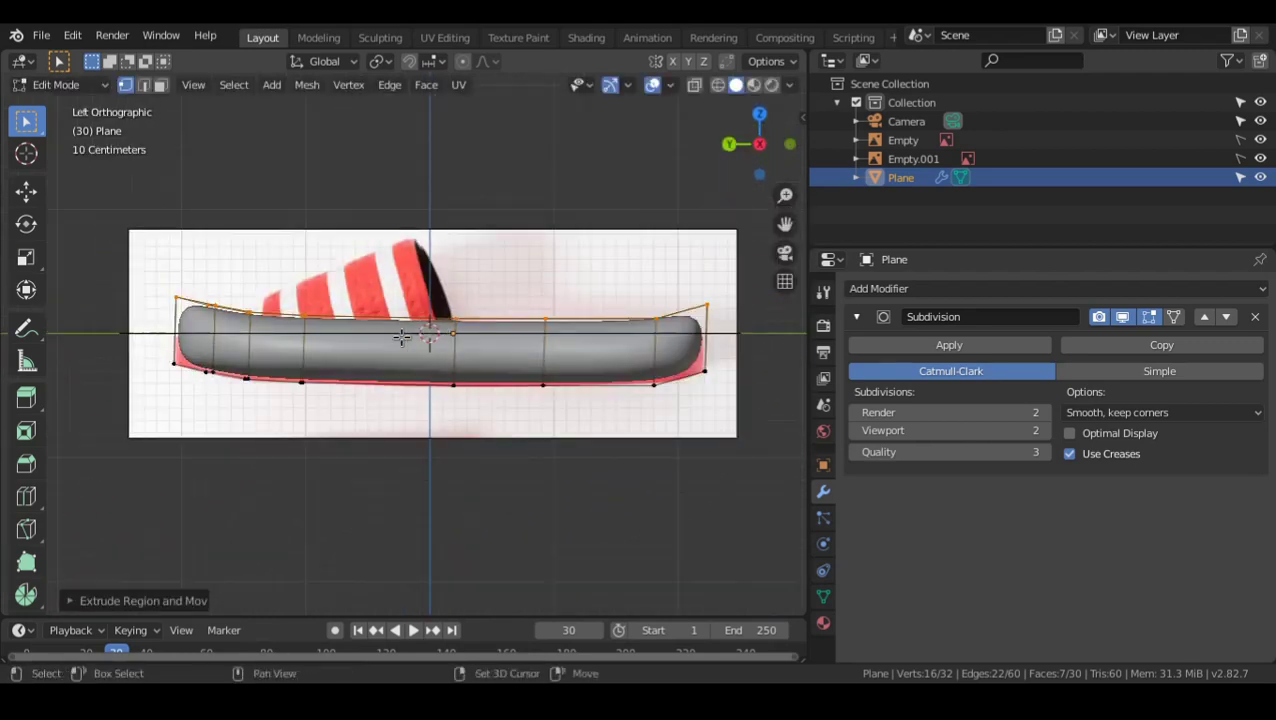
shift+middle_drag(402, 337, 556, 334)
scroll(556, 333, up, 5)
key(alt+z)
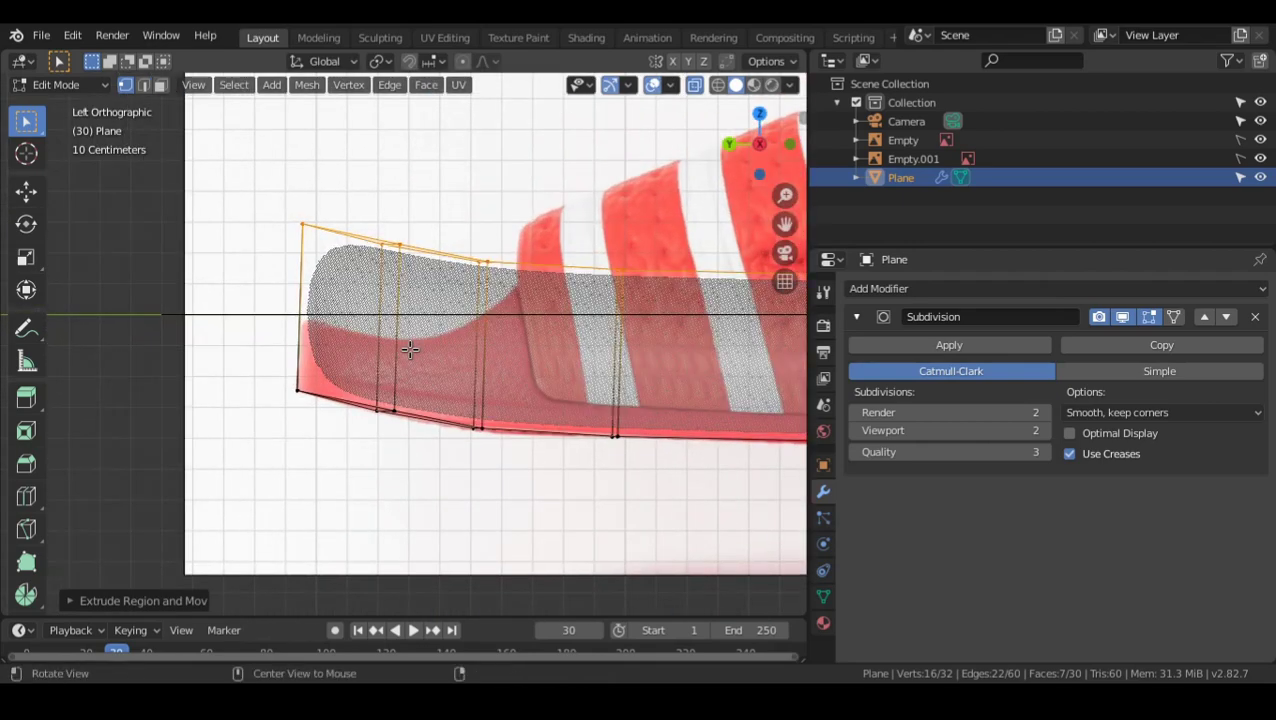
shift+middle_drag(472, 359, 457, 373)
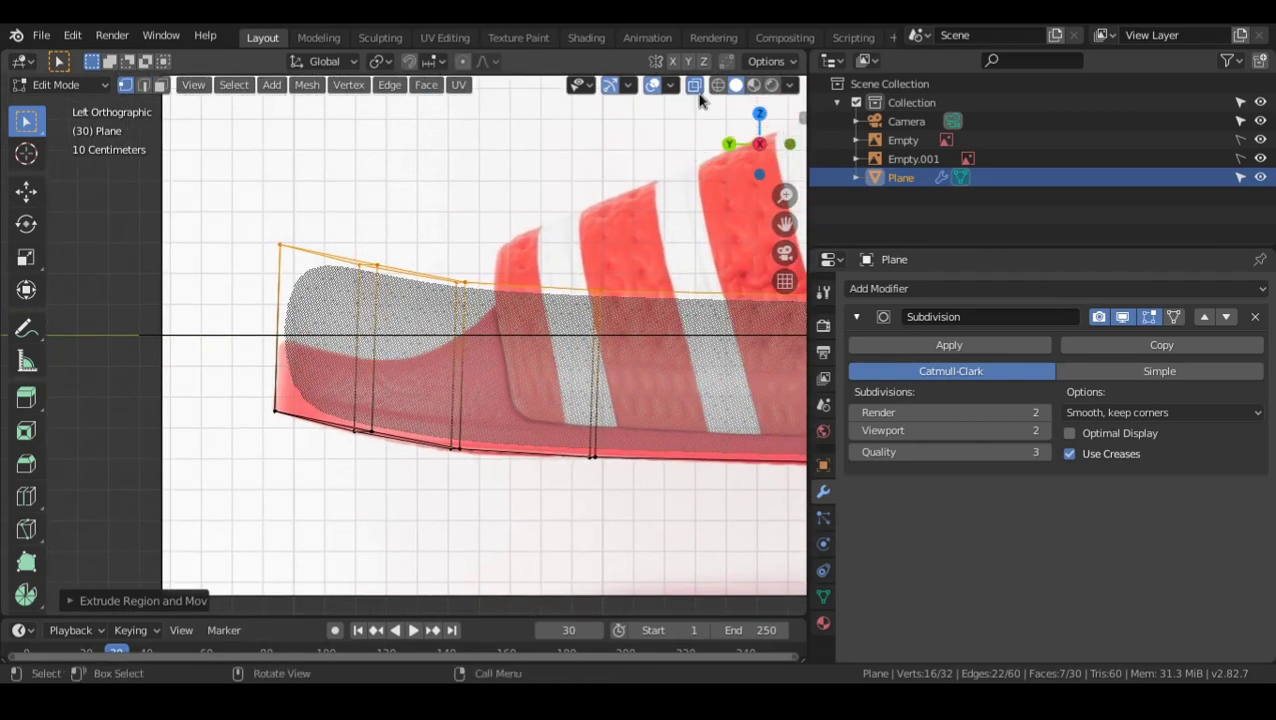
scroll(312, 338, up, 2)
shift+middle_drag(308, 342, 394, 362)
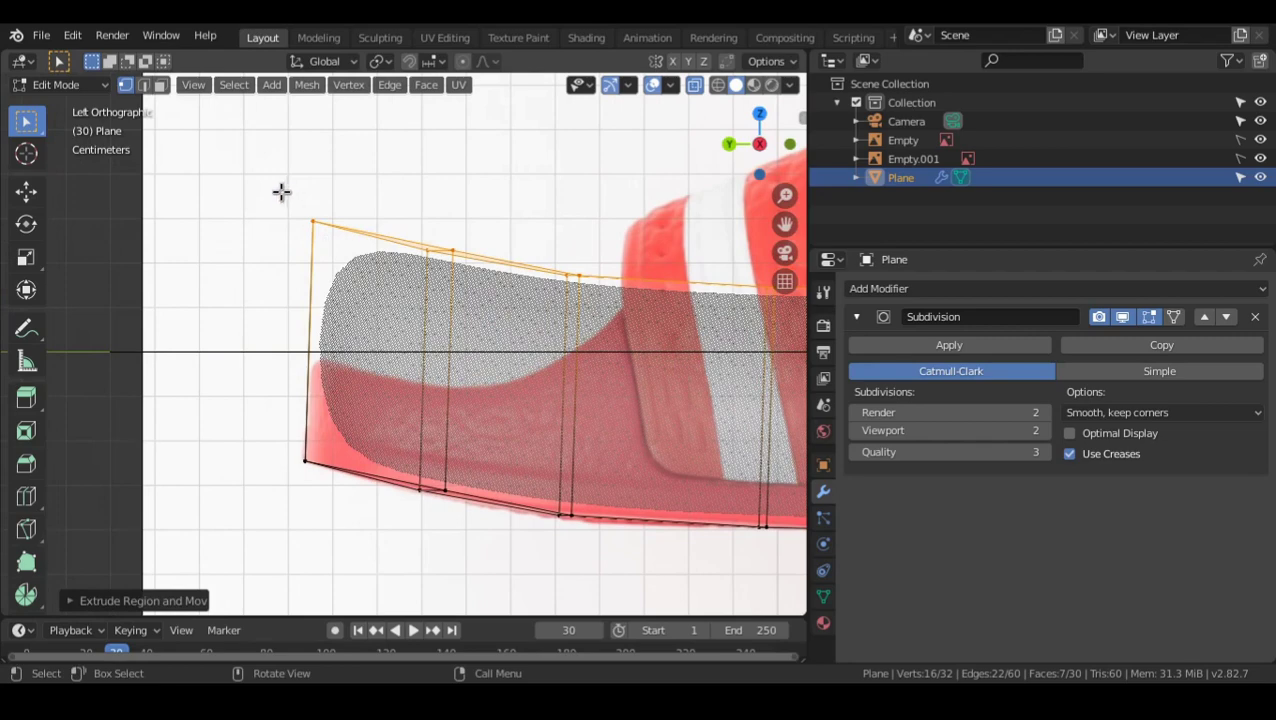
click(315, 222)
key(g)
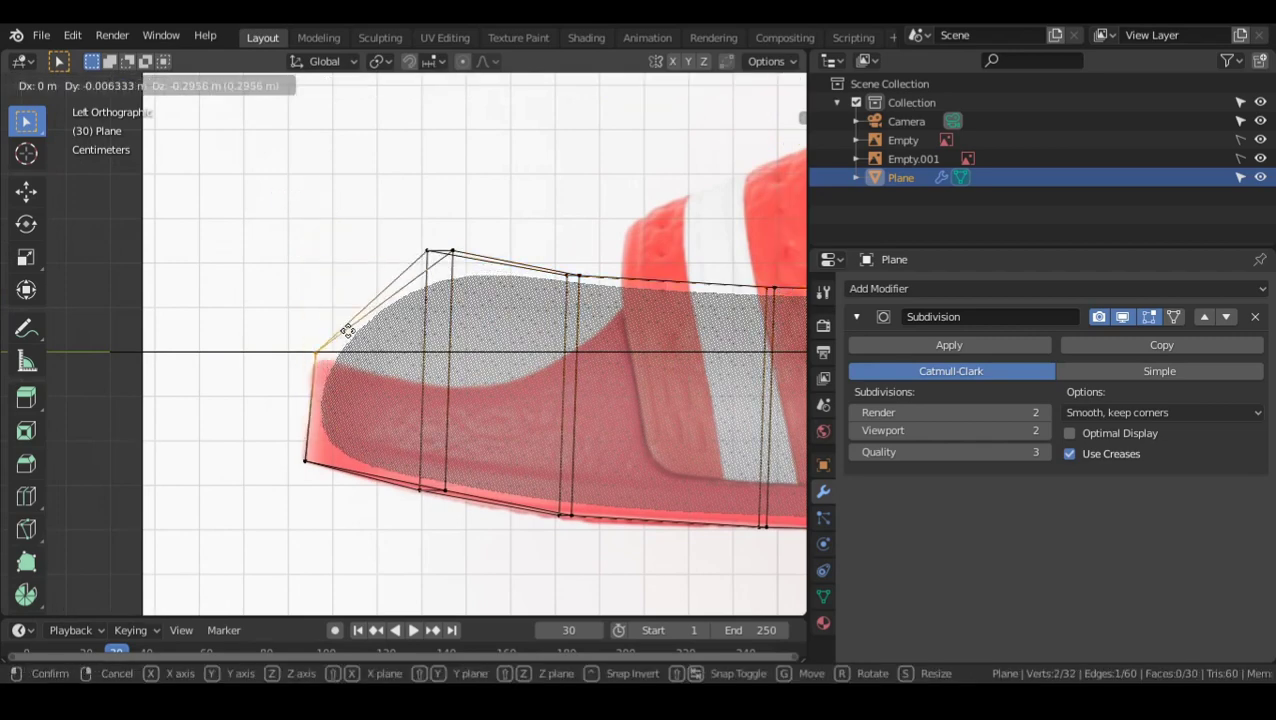
click(338, 342)
- Select the second upper vertex row from the toe and lower it onto the dip in the reference's top edge
shift+middle_drag(521, 336, 447, 316)
click(353, 228)
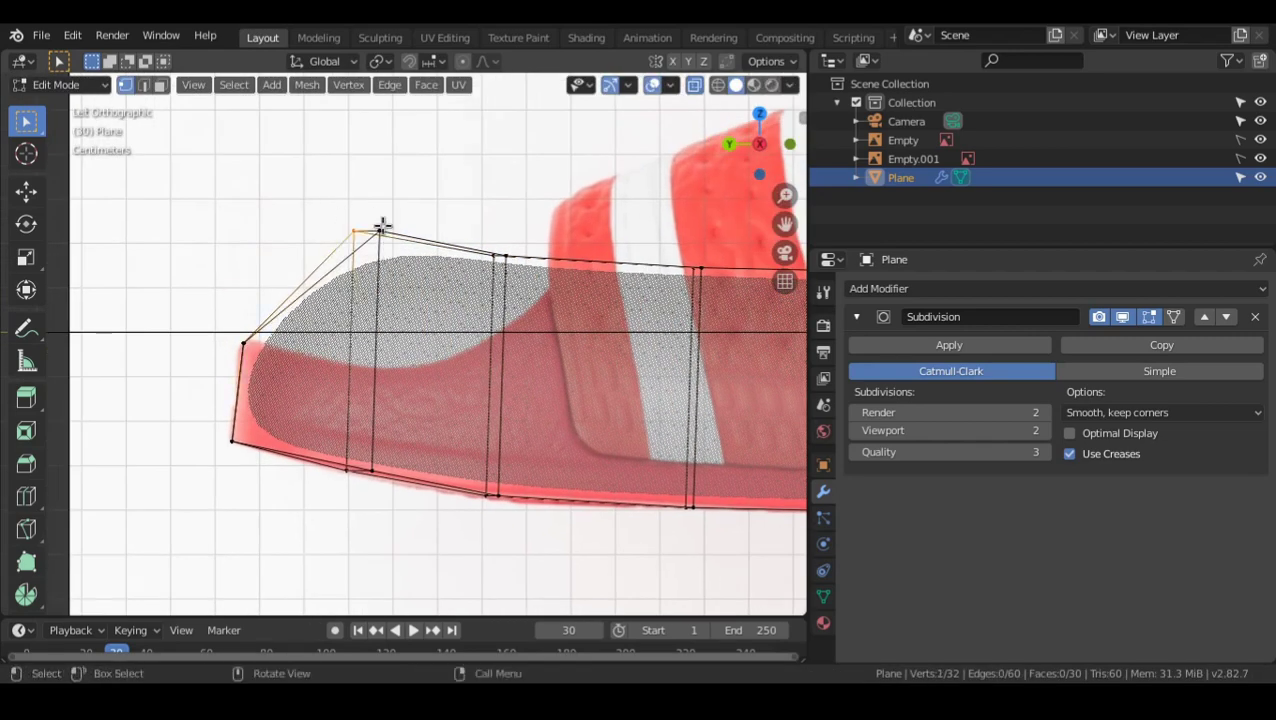
key(b)
key(g)
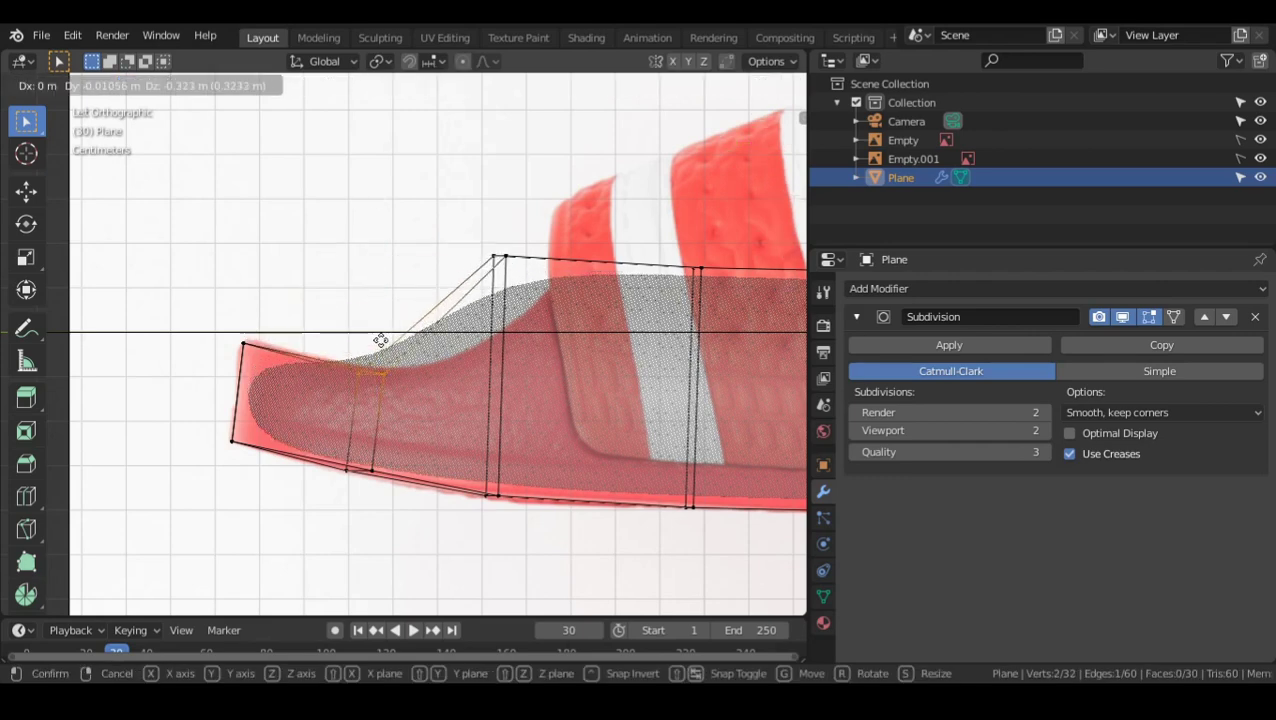
click(397, 340)
- Select the third upper vertex row from the toe and lower it onto the reference's rising edge ahead of the strap
shift+middle_drag(397, 340, 340, 352)
click(484, 265)
key(g)
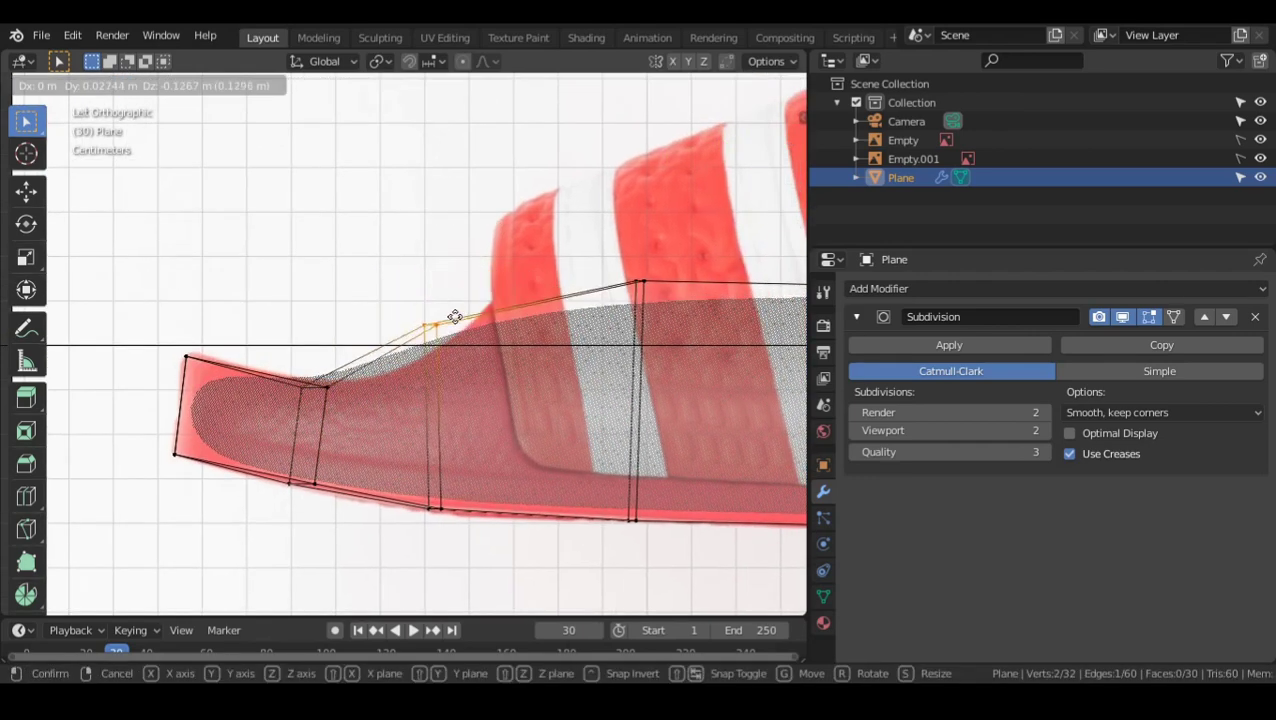
click(451, 340)
- Box-select the fourth upper vertex row from the toe and shift it forward toward the strap's front edge
shift+middle_drag(515, 322, 423, 361)
drag(522, 298, 570, 349)
key(g)
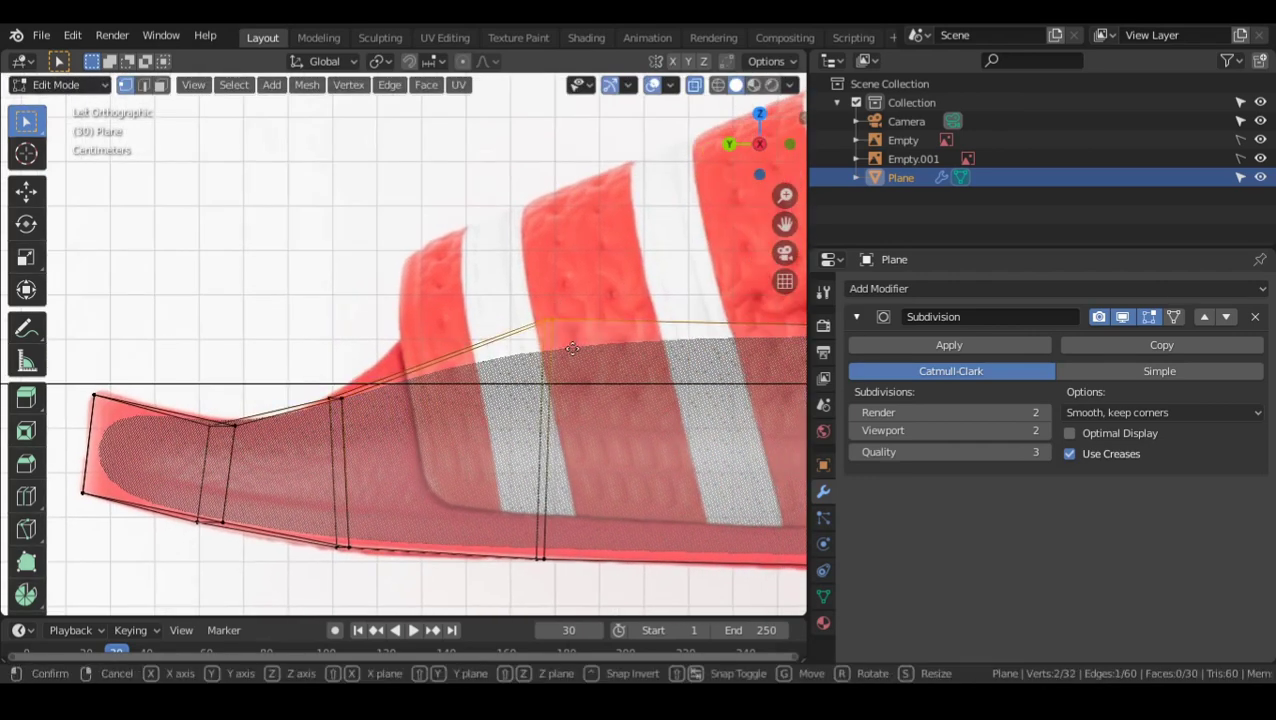
click(485, 331)
- Select the upper vertex row just ahead of the heel end and lower it onto the reference's top edge
shift+middle_drag(524, 347, 418, 358)
scroll(450, 358, down, 3)
shift+middle_drag(667, 360, 388, 297)
scroll(482, 338, up, 1)
scroll(482, 339, up, 1)
drag(483, 262, 538, 296)
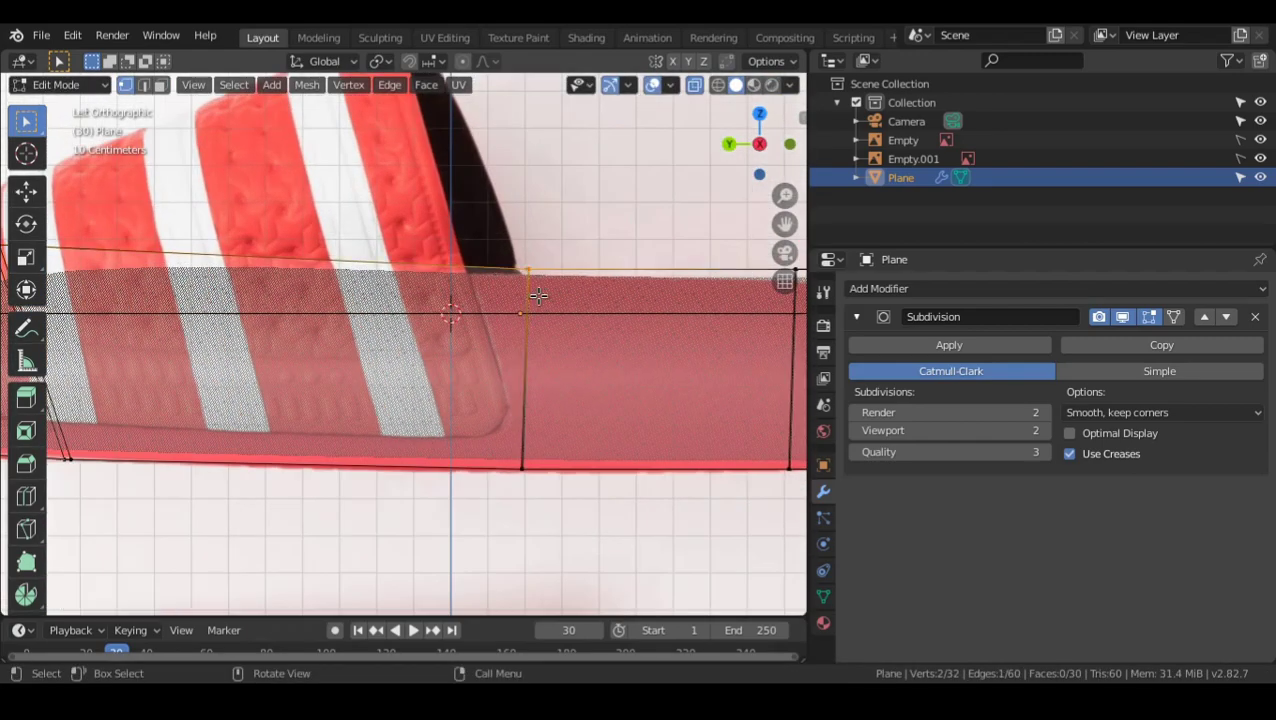
shift+middle_drag(653, 334, 390, 352)
shift+middle_drag(653, 340, 342, 376)
scroll(549, 365, up, 1)
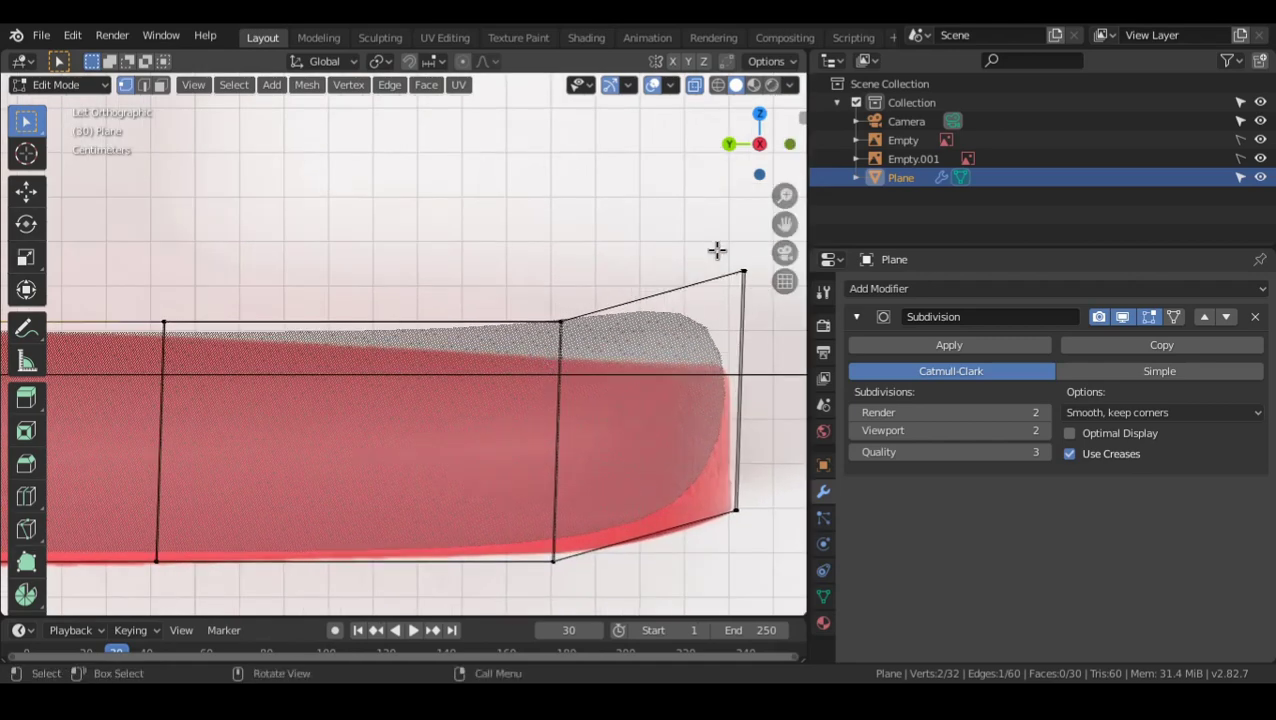
click(558, 305)
key(g)
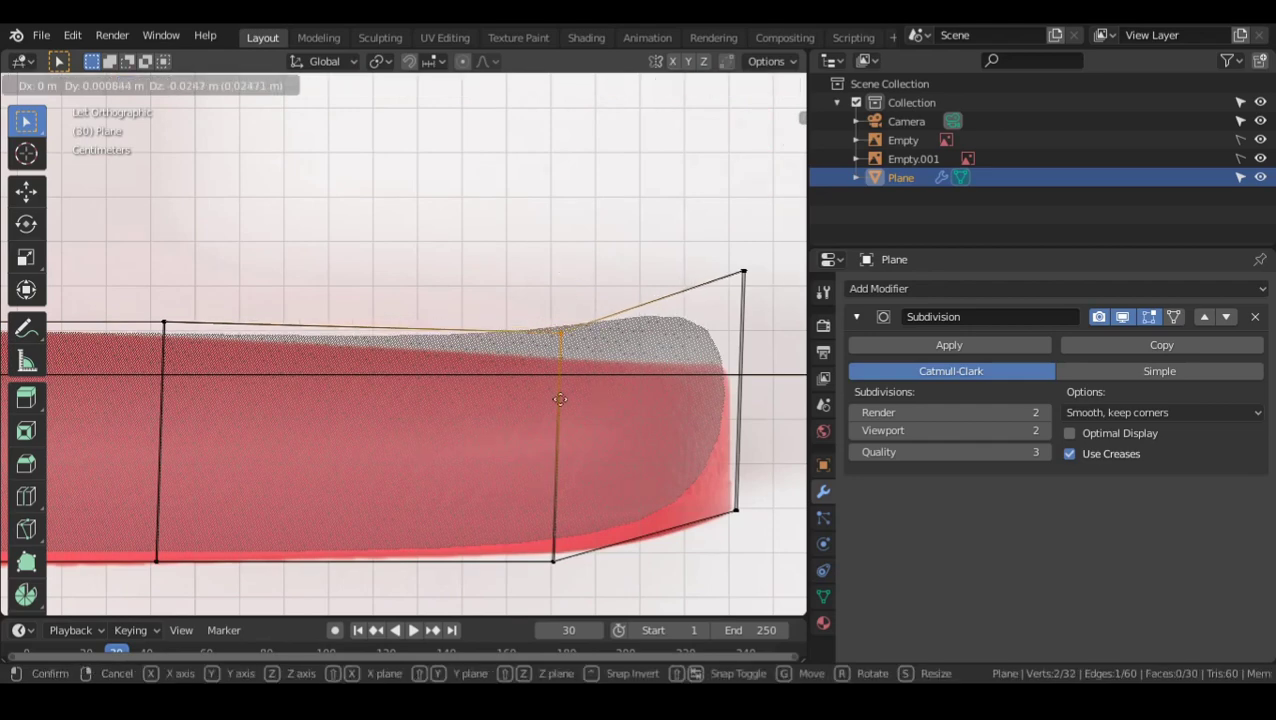
click(561, 142)
- Box-select the upper heel-end vertices and move them down and slightly outward near the reference's upper heel corner
shift+middle_drag(744, 290, 535, 180)
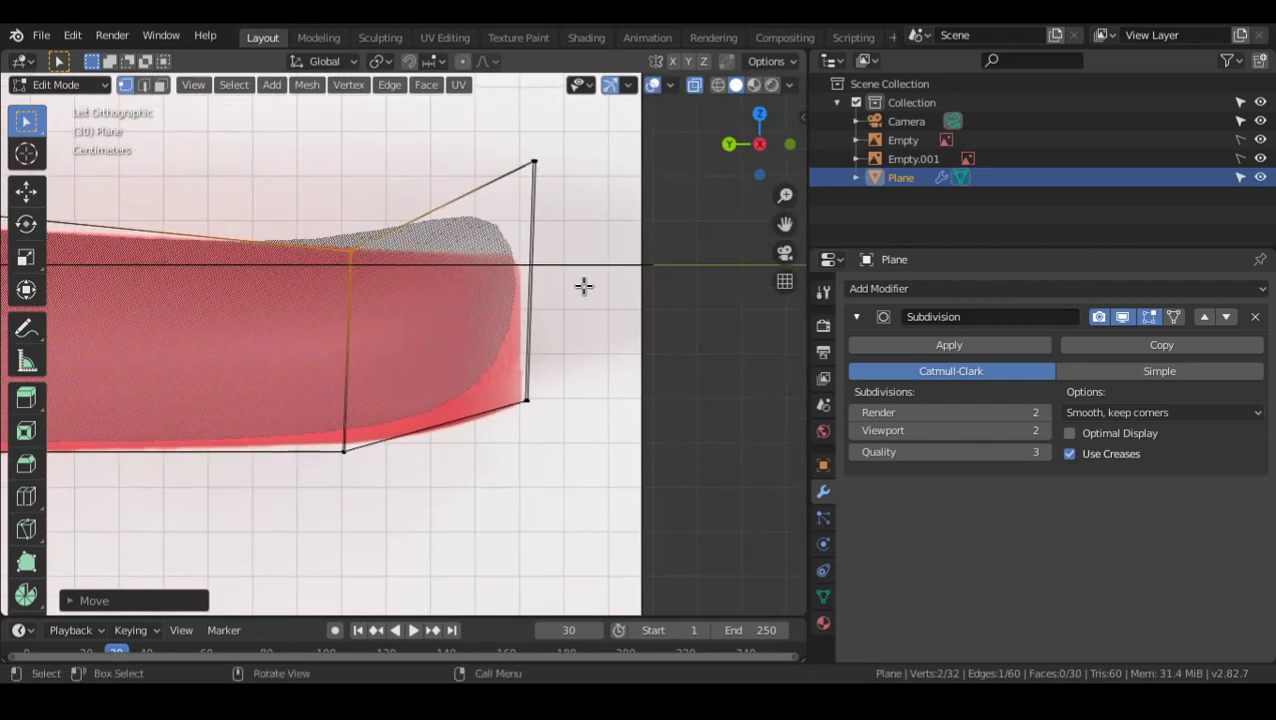
key(b)
key(g)
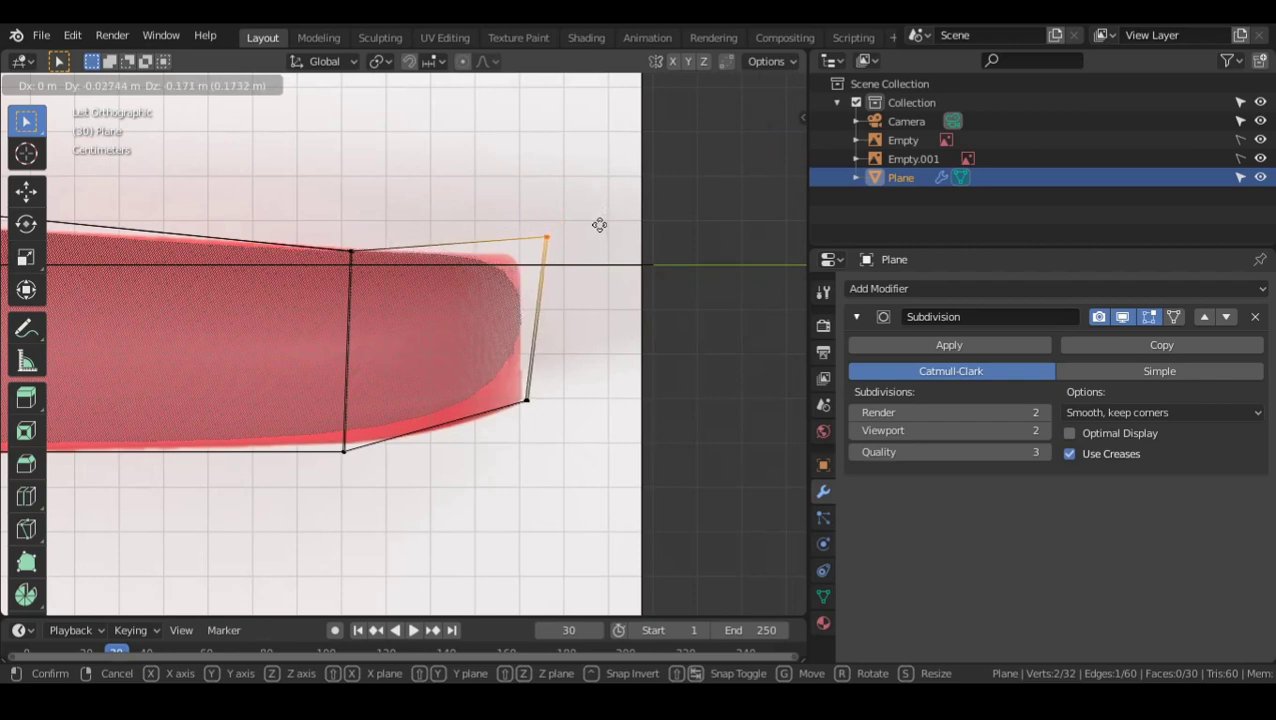
click(599, 228)
- Turn off the Subdivision modifier's viewport display to show the unsmoothed sole over the heel reference
shift+middle_drag(599, 228, 708, 228)
scroll(614, 298, down, 2)
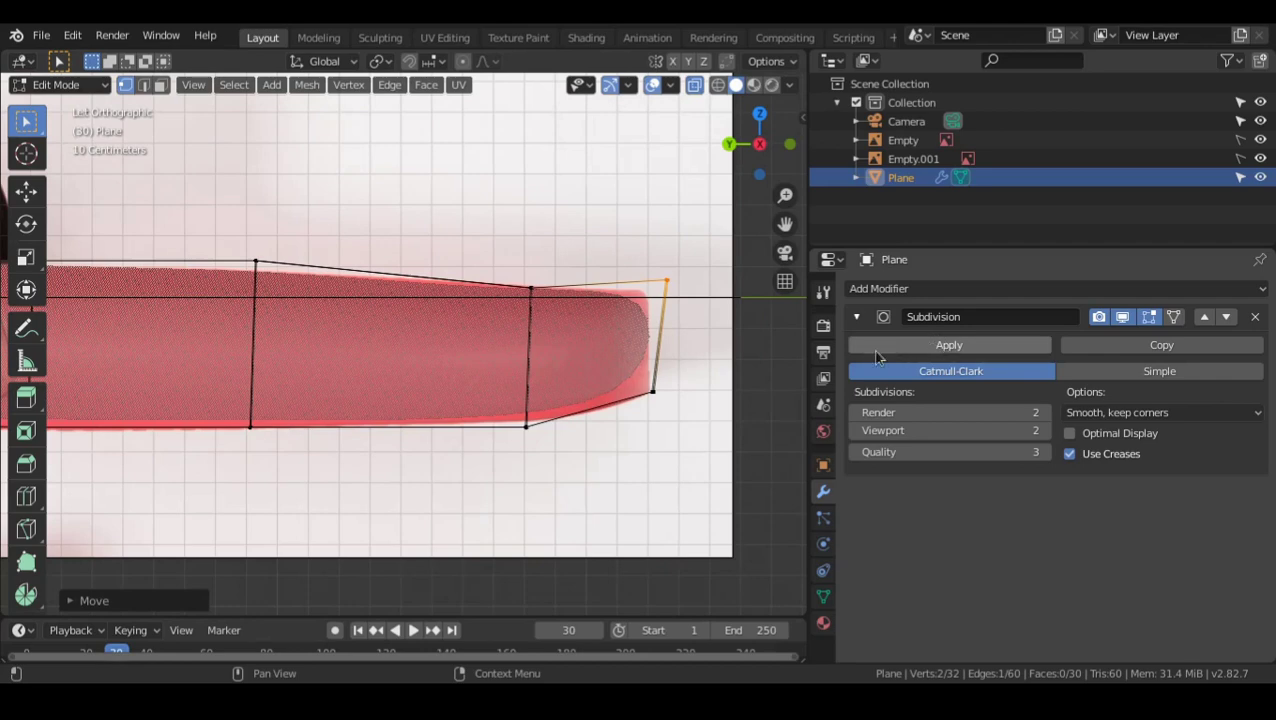
scroll(772, 339, up, 2)
shift+middle_drag(772, 339, 658, 393)
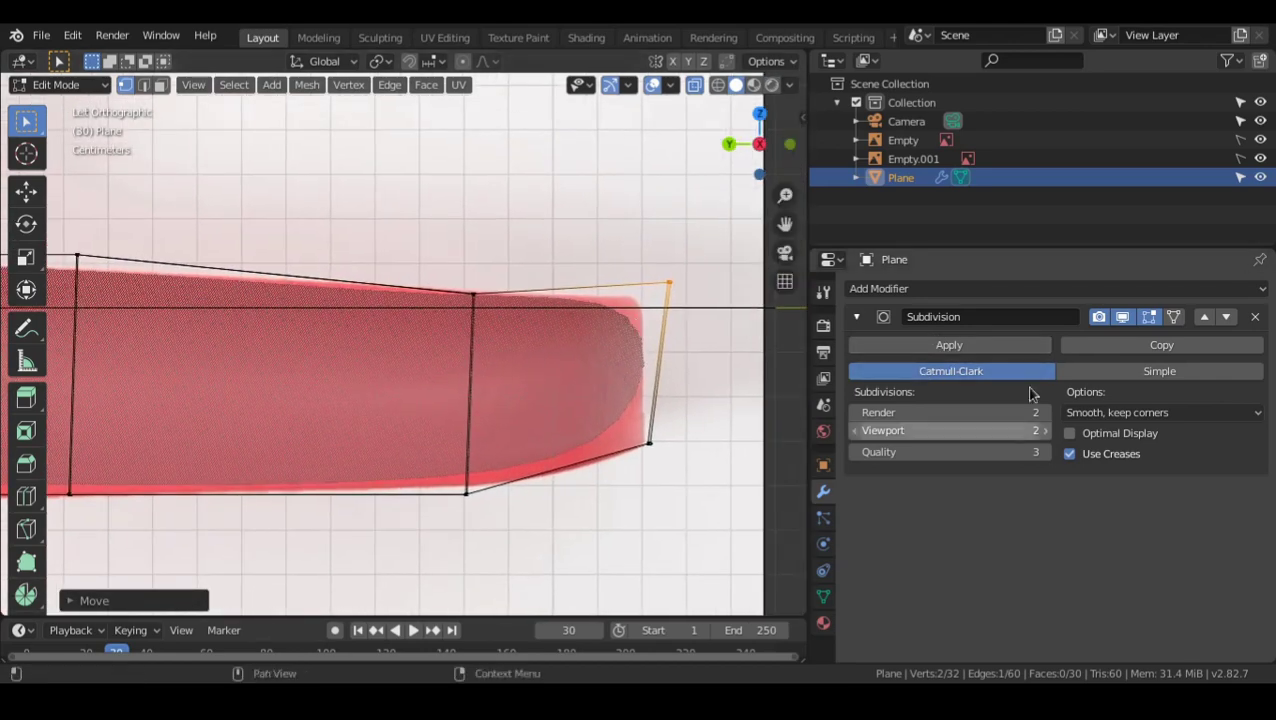
click(1121, 317)
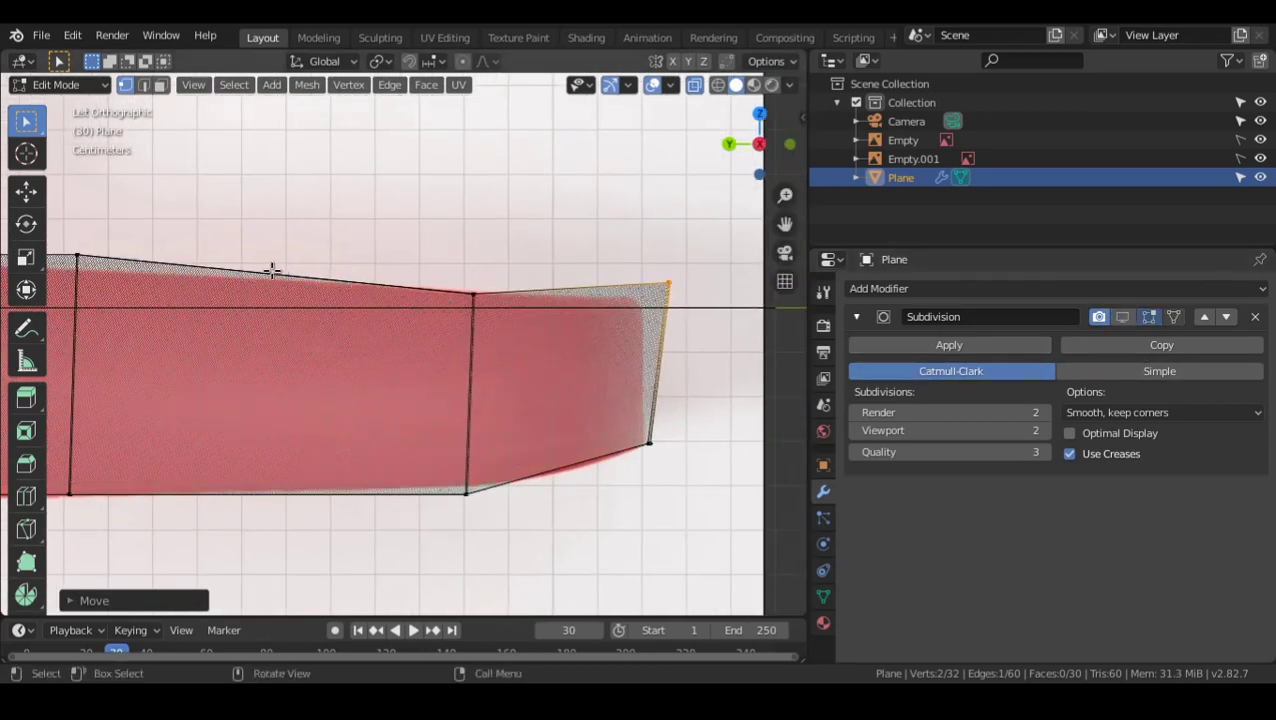
- Turn the Subdivision modifier's viewport display back on and view the smoothed heel in perspective
click(1121, 317)
scroll(626, 360, up, 2)
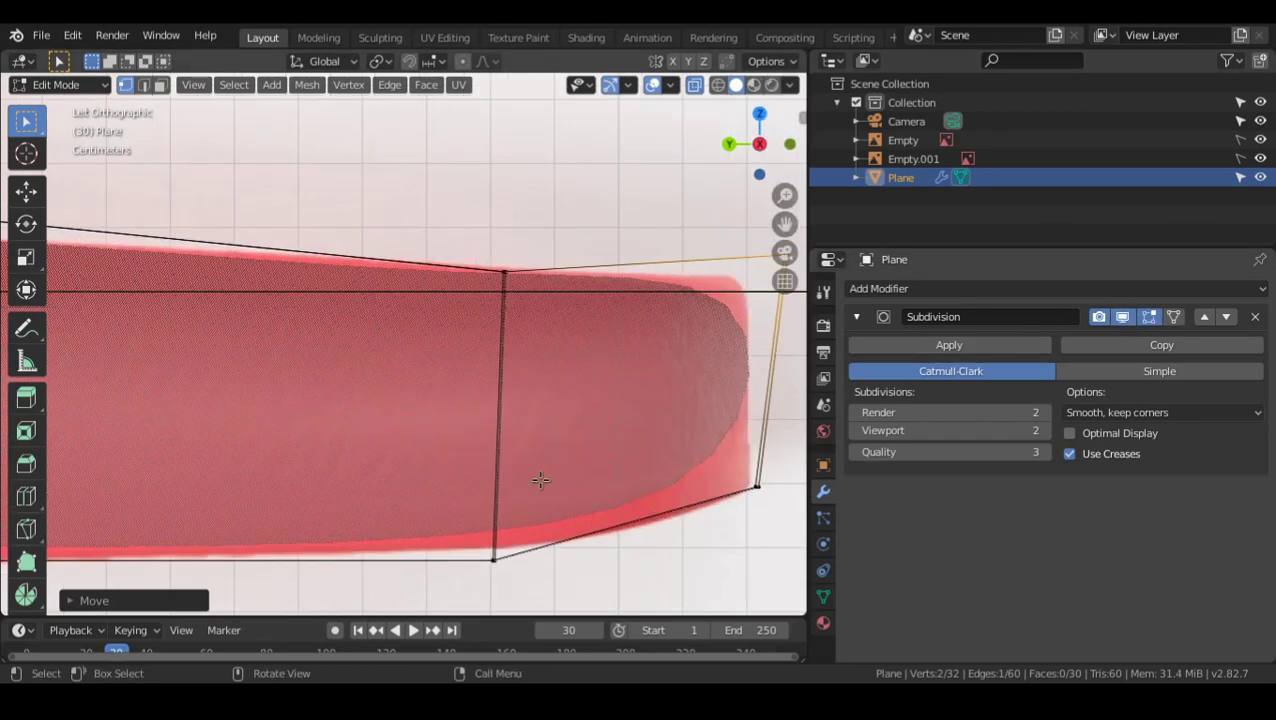
scroll(612, 446, down, 1)
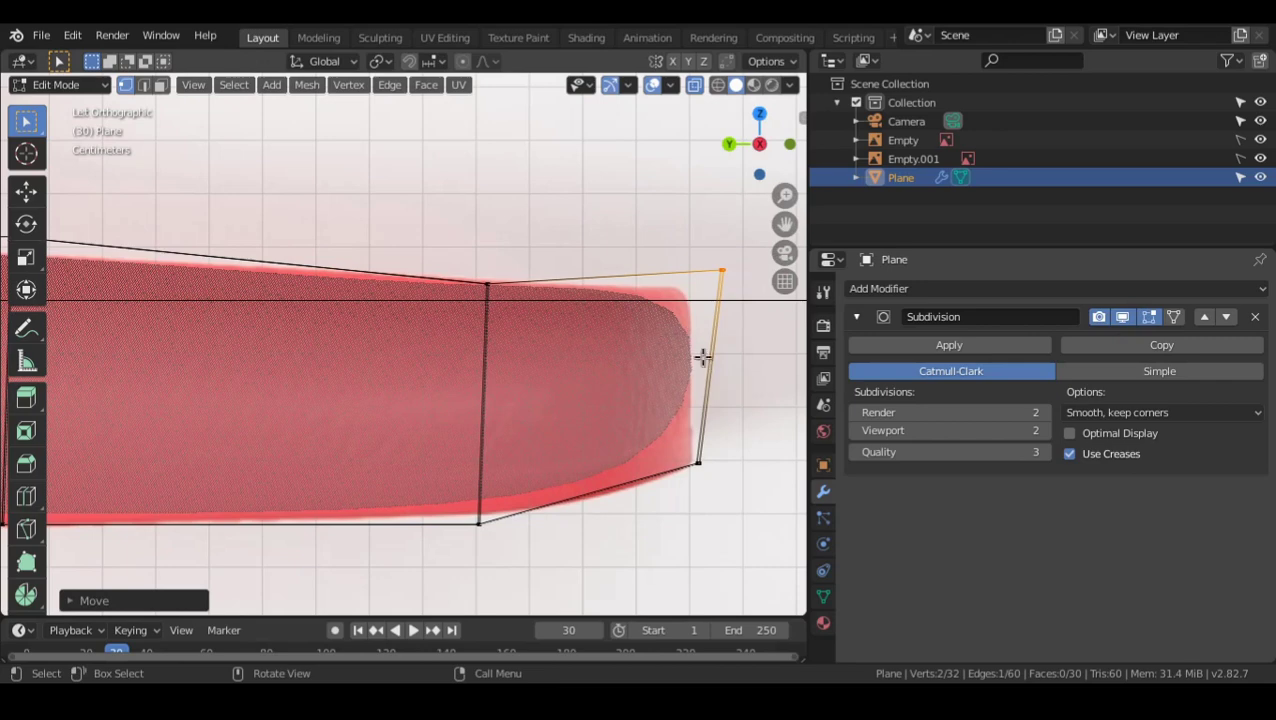
middle_drag(566, 339, 569, 374)
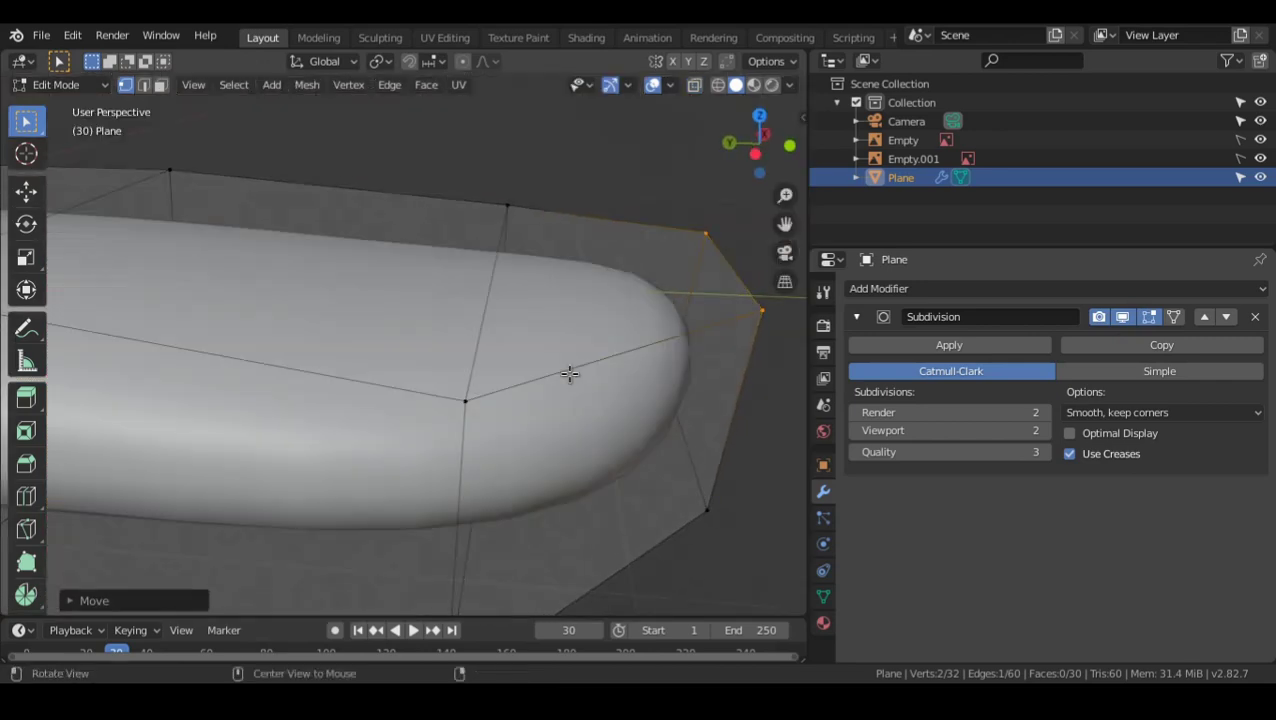
middle_drag(620, 333, 545, 322)
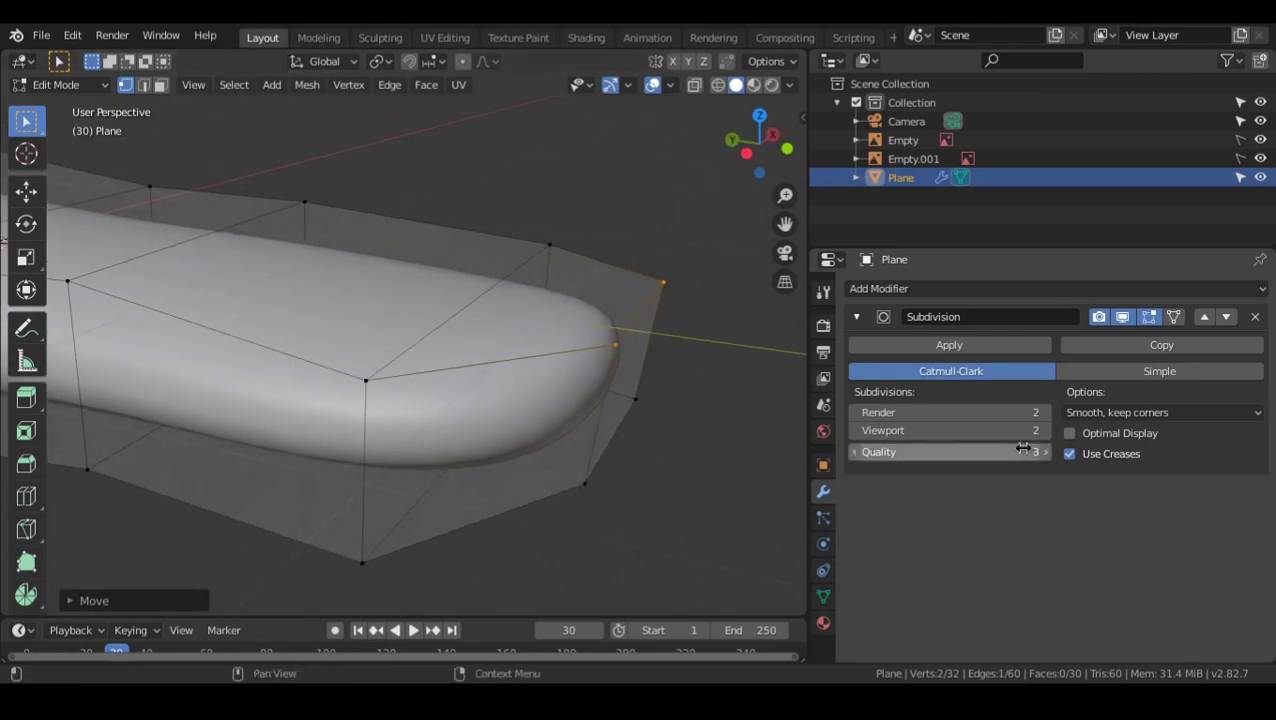
- Preview the edit cage on the smoothed surface with the Subdivision modifier's On Cage option, and turn the option back off
click(1174, 318)
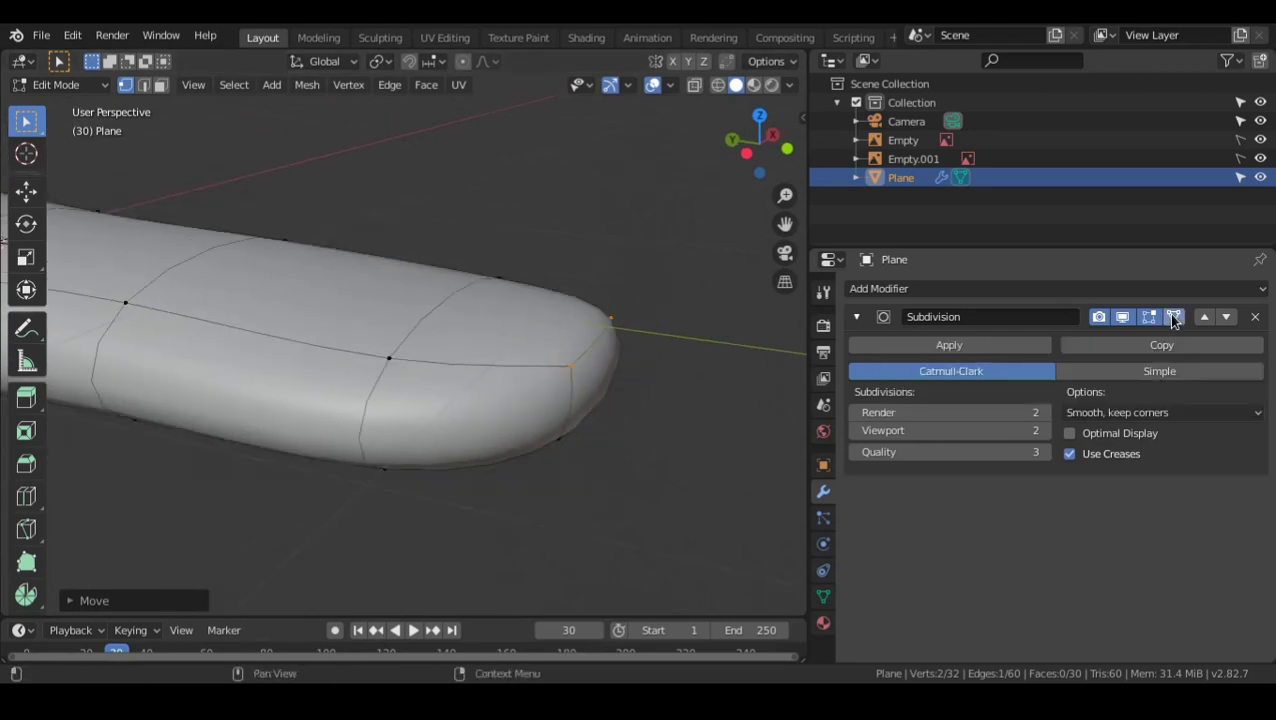
middle_drag(584, 322, 419, 393)
click(1175, 319)
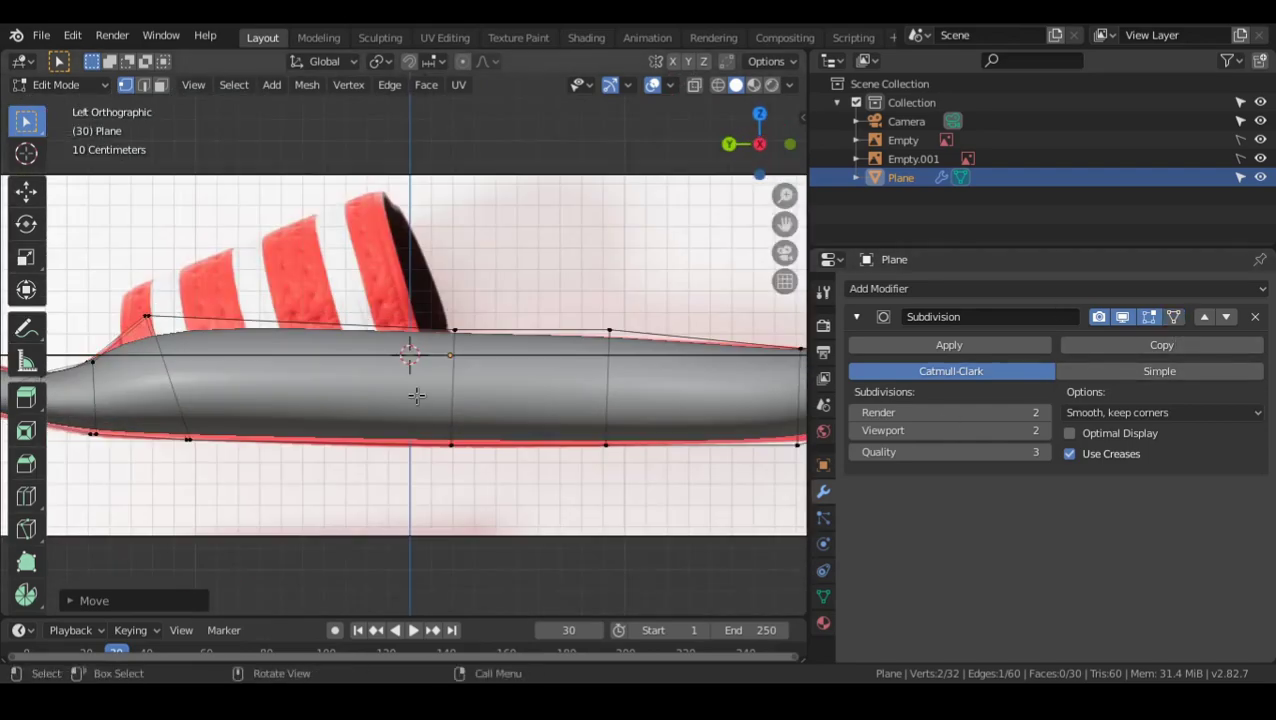
- With X-ray on in the left view, box-select the sole's lower vertices from the strap to the heel and lower them slightly along Z
scroll(519, 400, up, 3)
scroll(441, 390, down, 5)
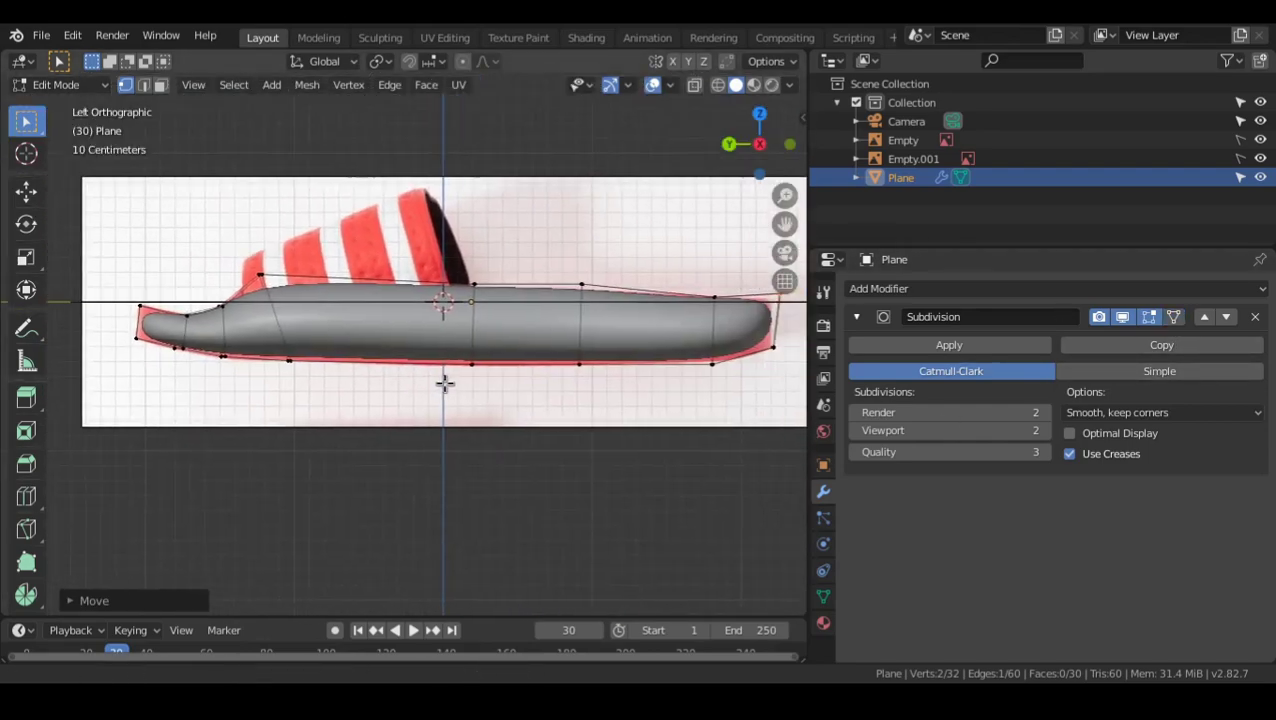
key(alt+z)
click(120, 337)
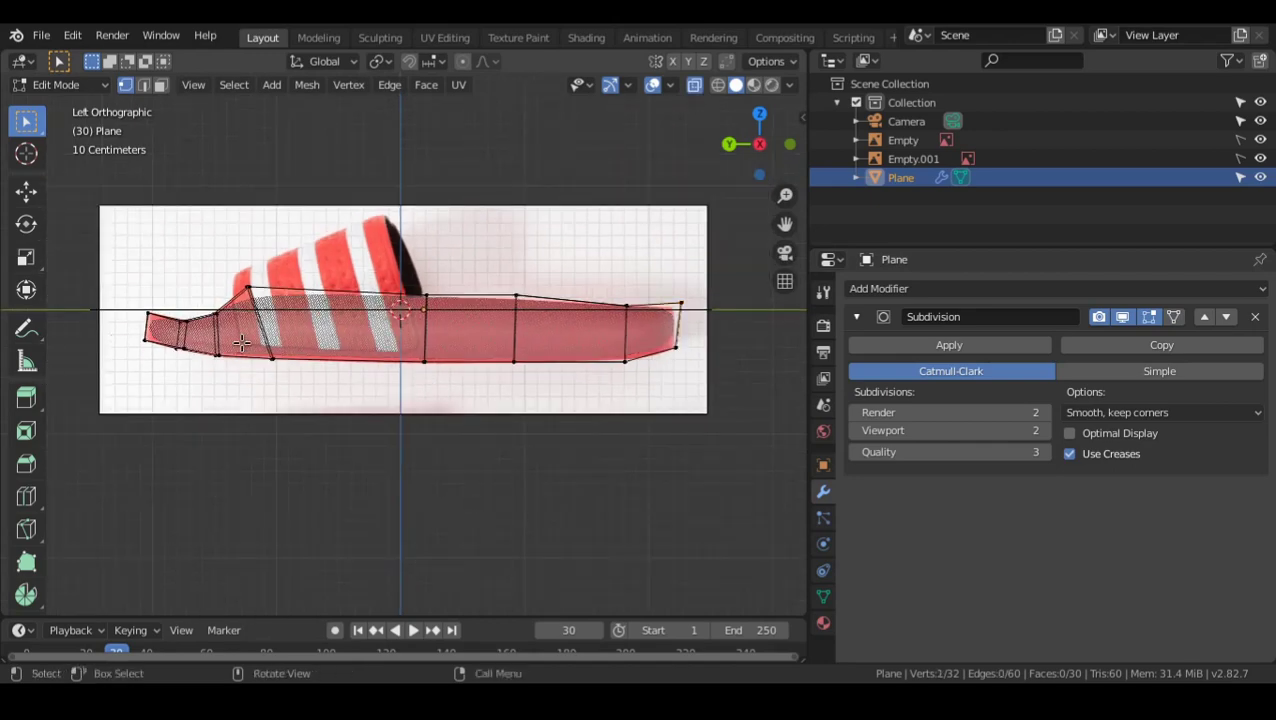
drag(242, 343, 648, 392)
key(g)
key(z)
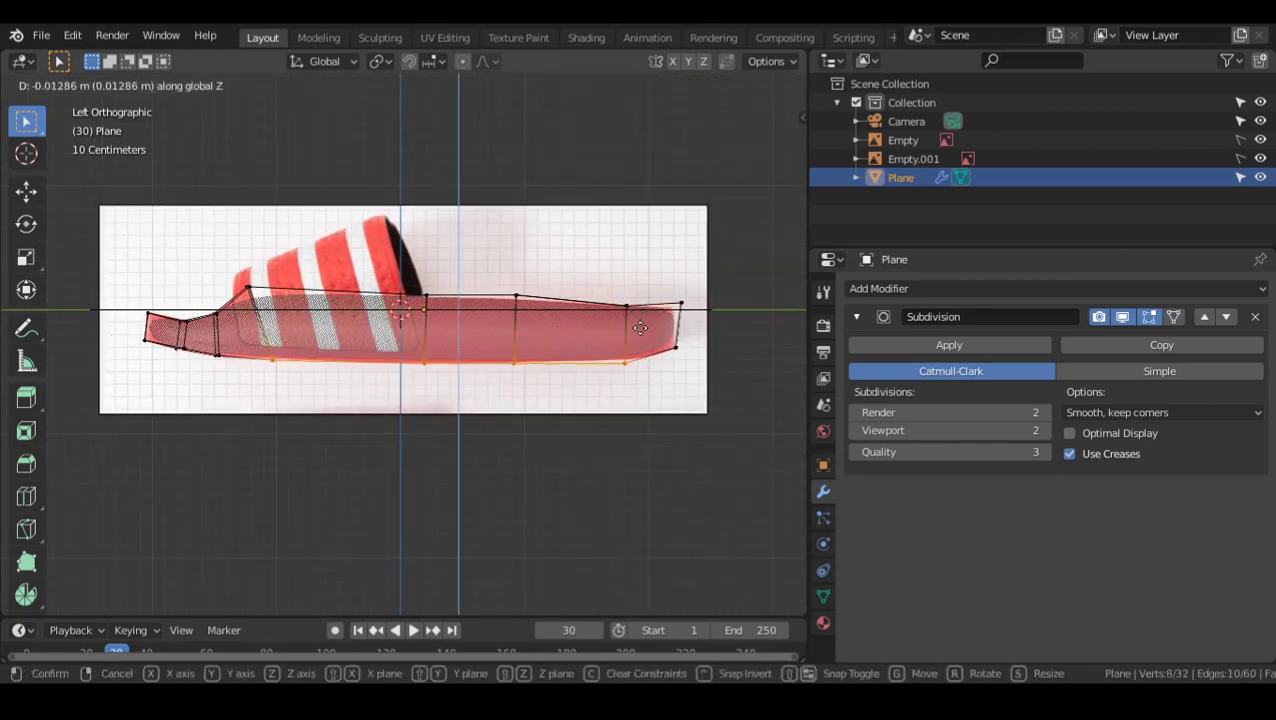
click(640, 342)
key(Tab)
scroll(698, 379, up, 4)
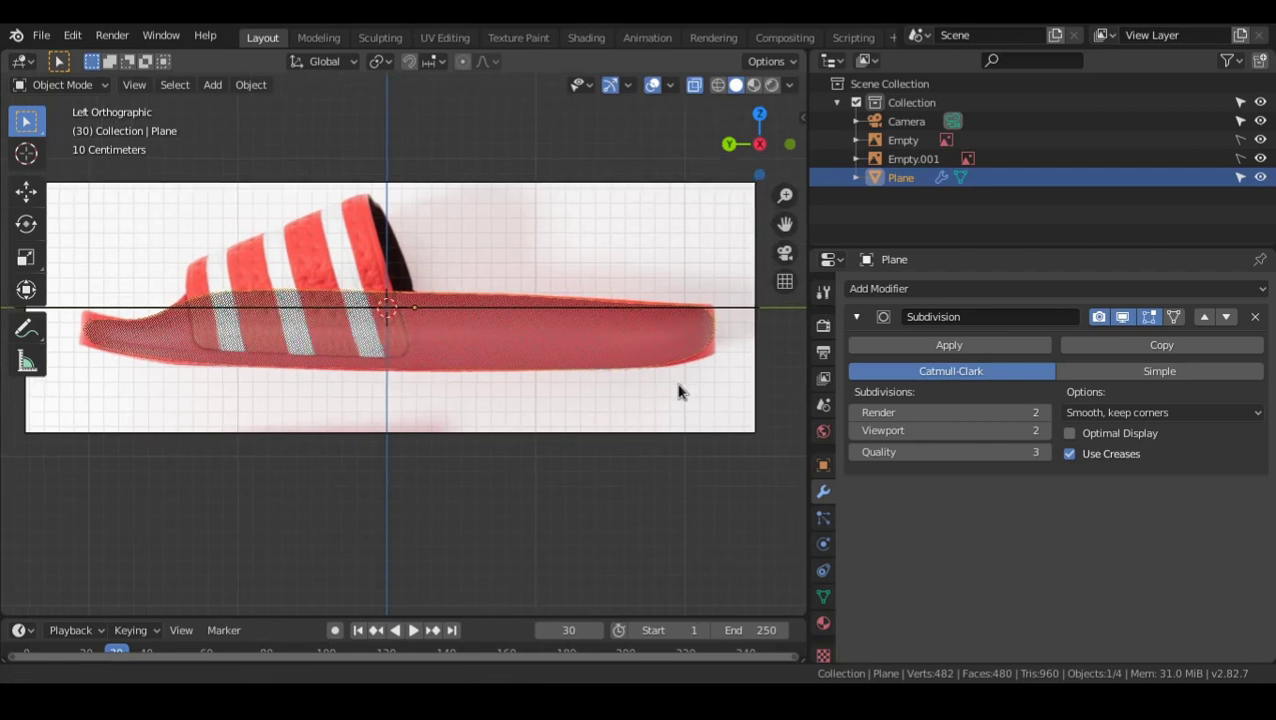
shift+middle_drag(698, 379, 688, 405)
- In edge select mode, select the complete lower edge loop around the sole, including the heel end, and return to the left view
key(Tab)
middle_drag(615, 362, 524, 384)
key(2)
click(524, 397)
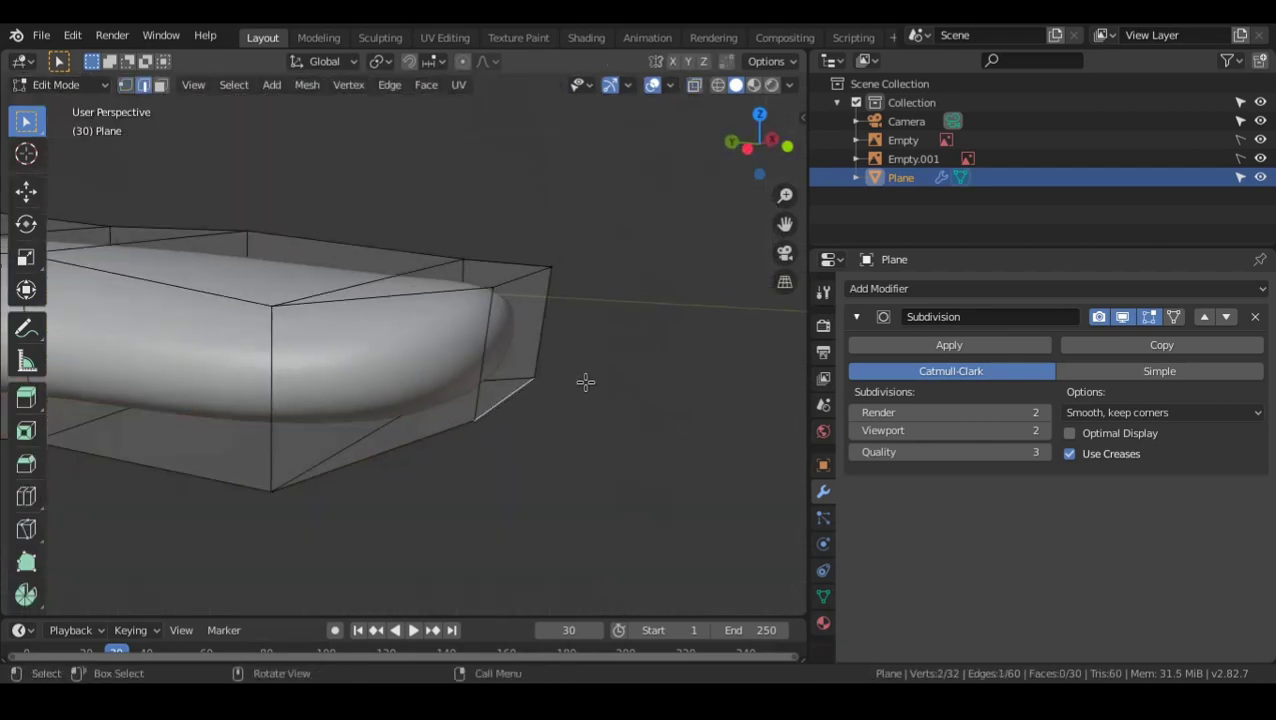
key(ctrl+KP_3)
scroll(531, 400, up, 1)
middle_drag(530, 399, 492, 414)
double_click(490, 408)
scroll(490, 408, down, 5)
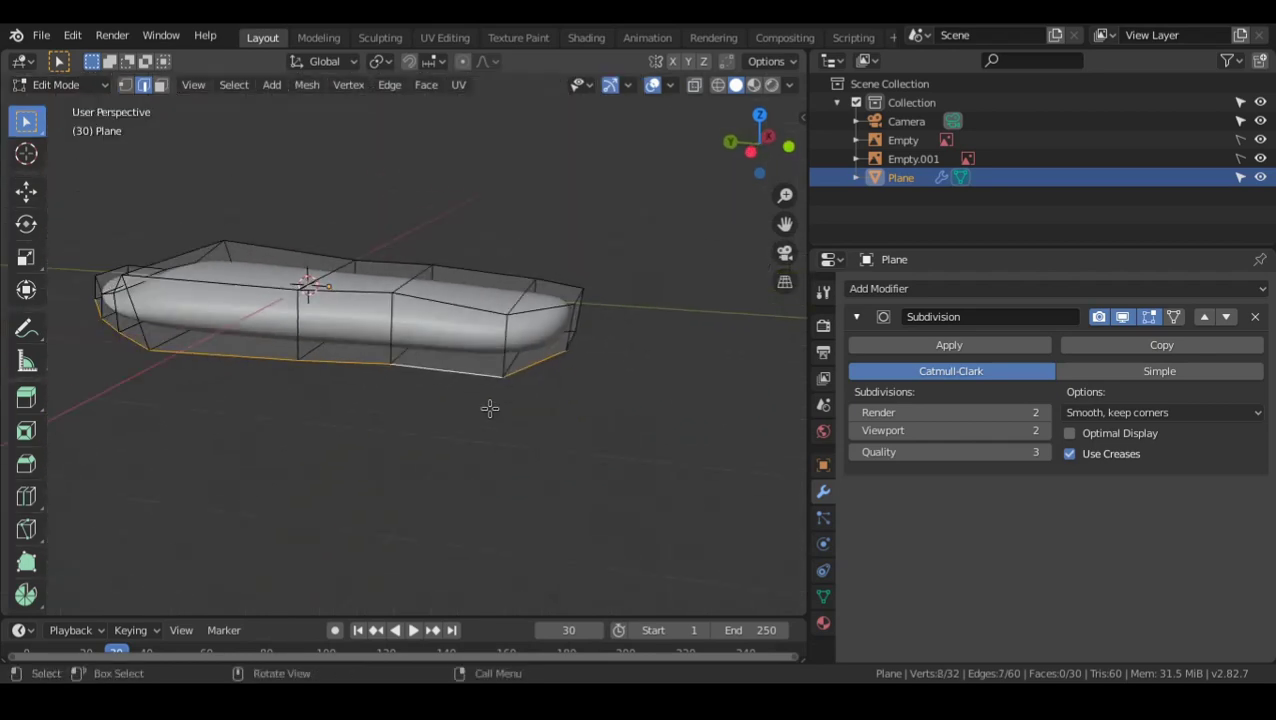
alt+drag(490, 408, 548, 446)
middle_drag(548, 446, 473, 398)
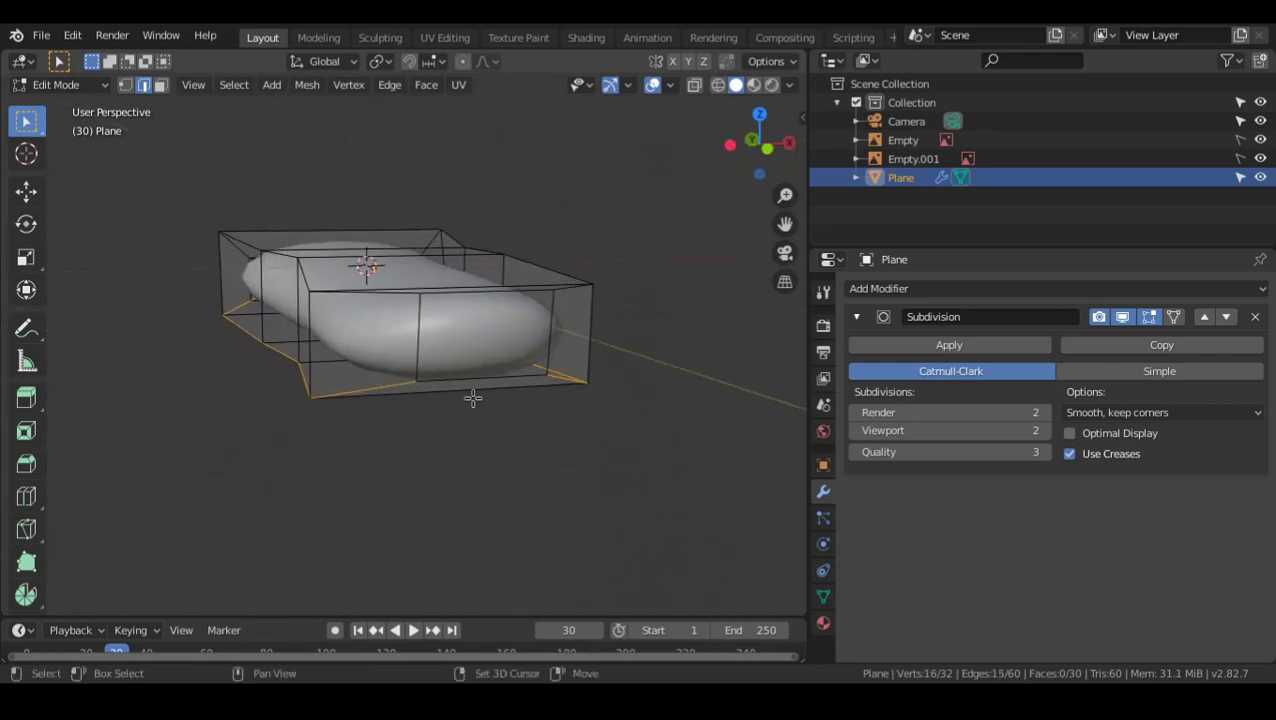
alt+drag(454, 312, 561, 343)
key(grave)
click(455, 342)
scroll(531, 310, up, 2)
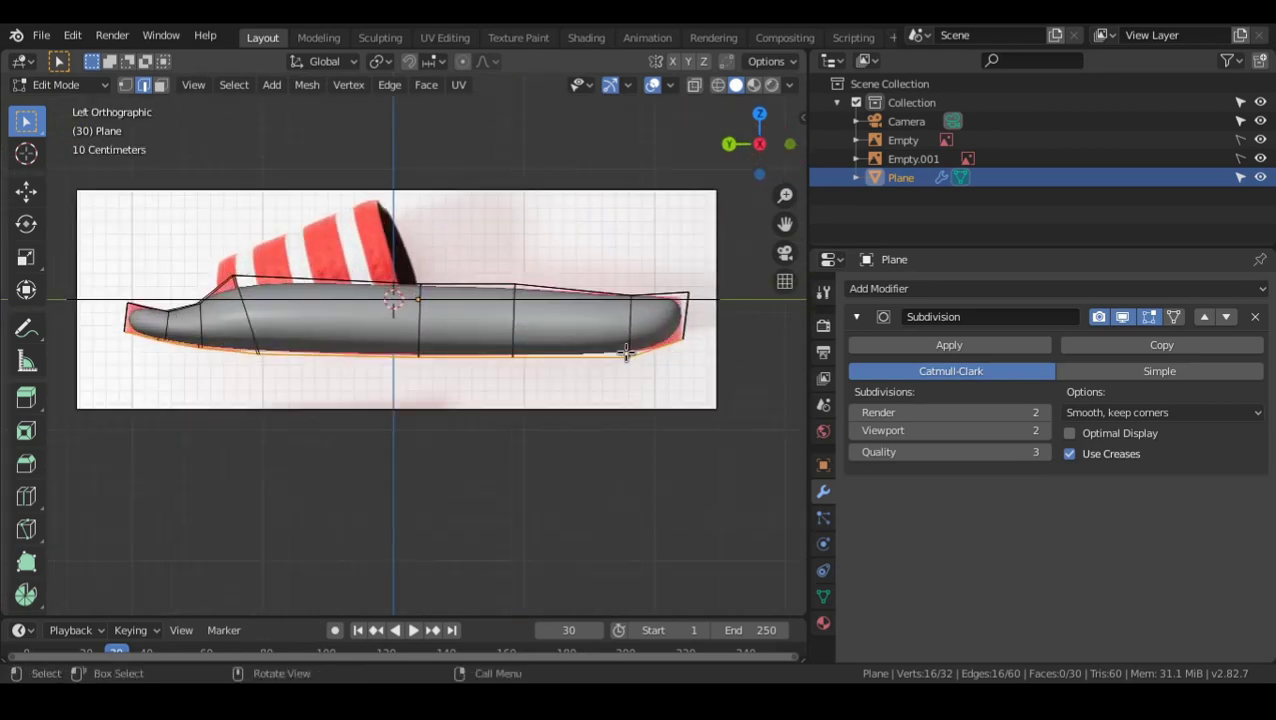
middle_drag(531, 310, 535, 374)
key(shift+e)
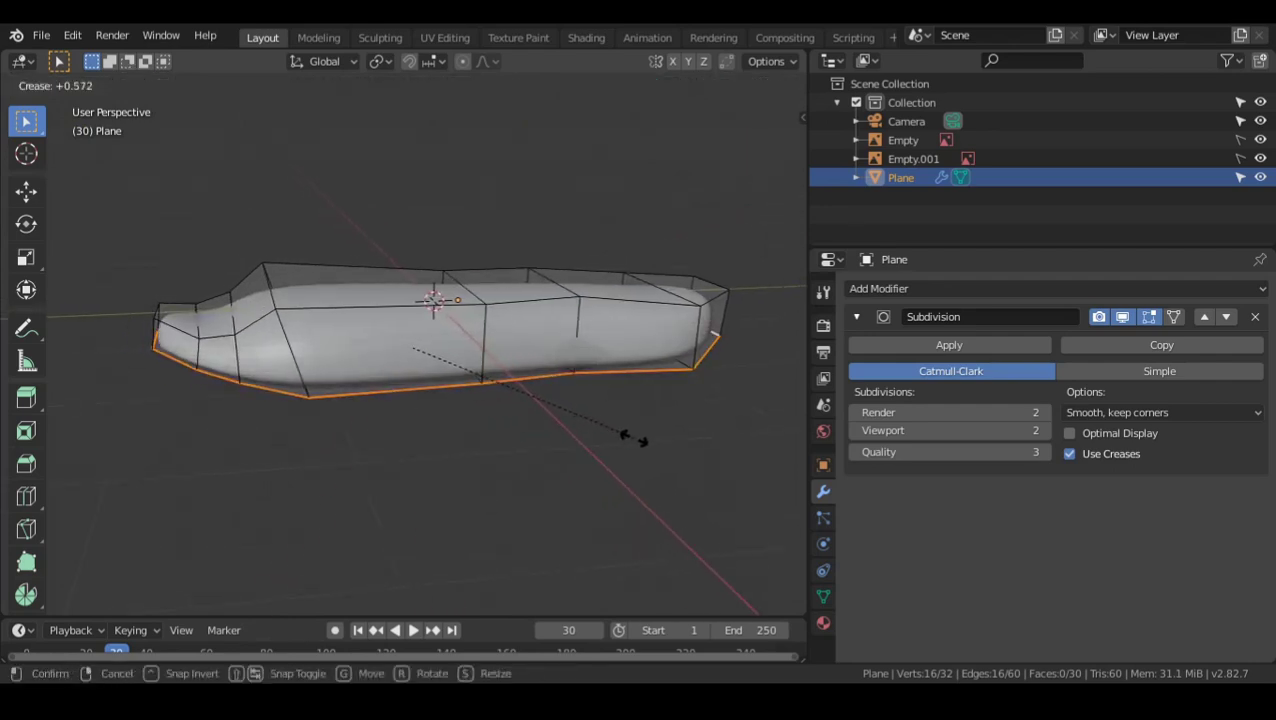
click(581, 407)
- Crease the sole's lower edge loop by about 0.5, comparing the toe's underside with the side reference
key(grave)
click(362, 413)
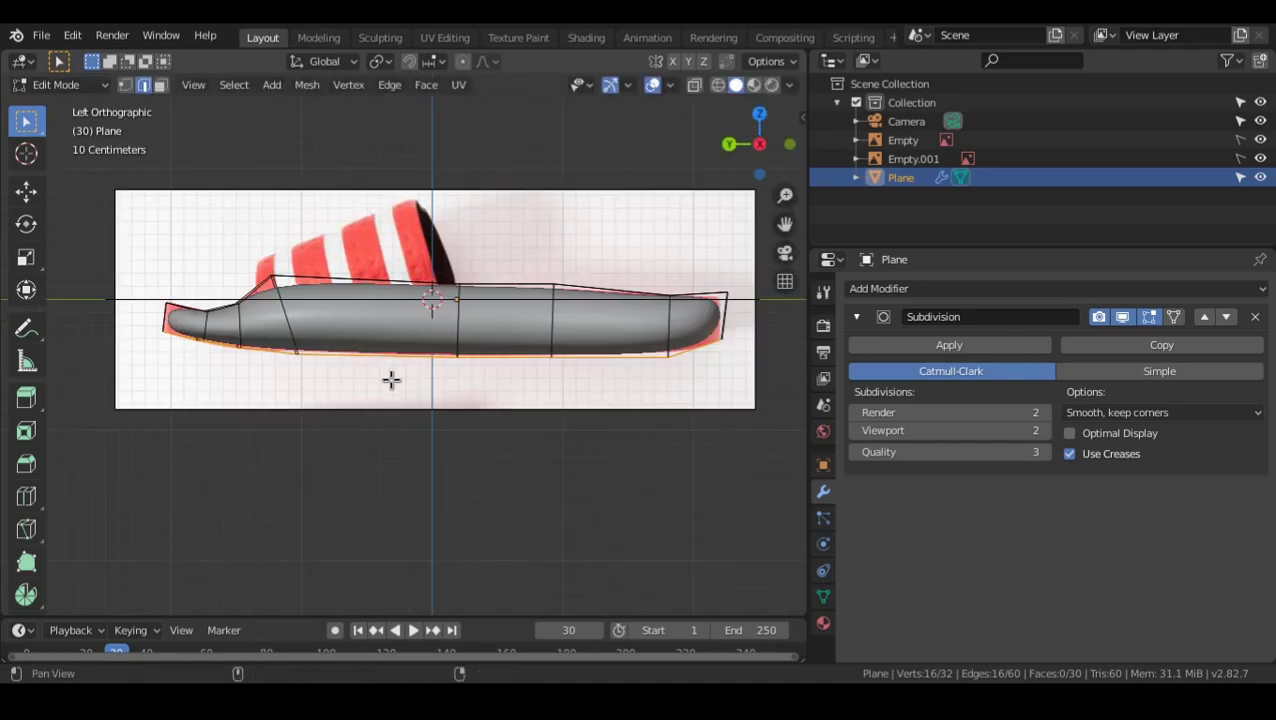
scroll(545, 398, up, 3)
shift+middle_drag(559, 418, 504, 386)
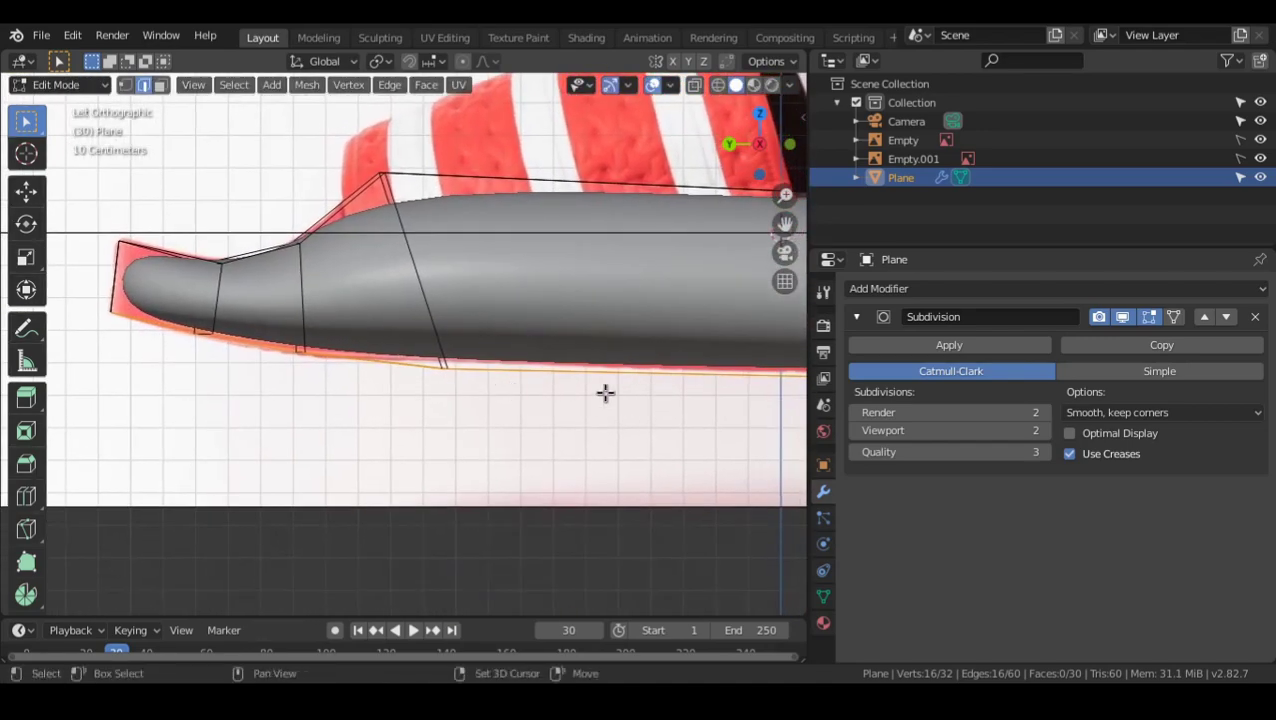
key(shift+e)
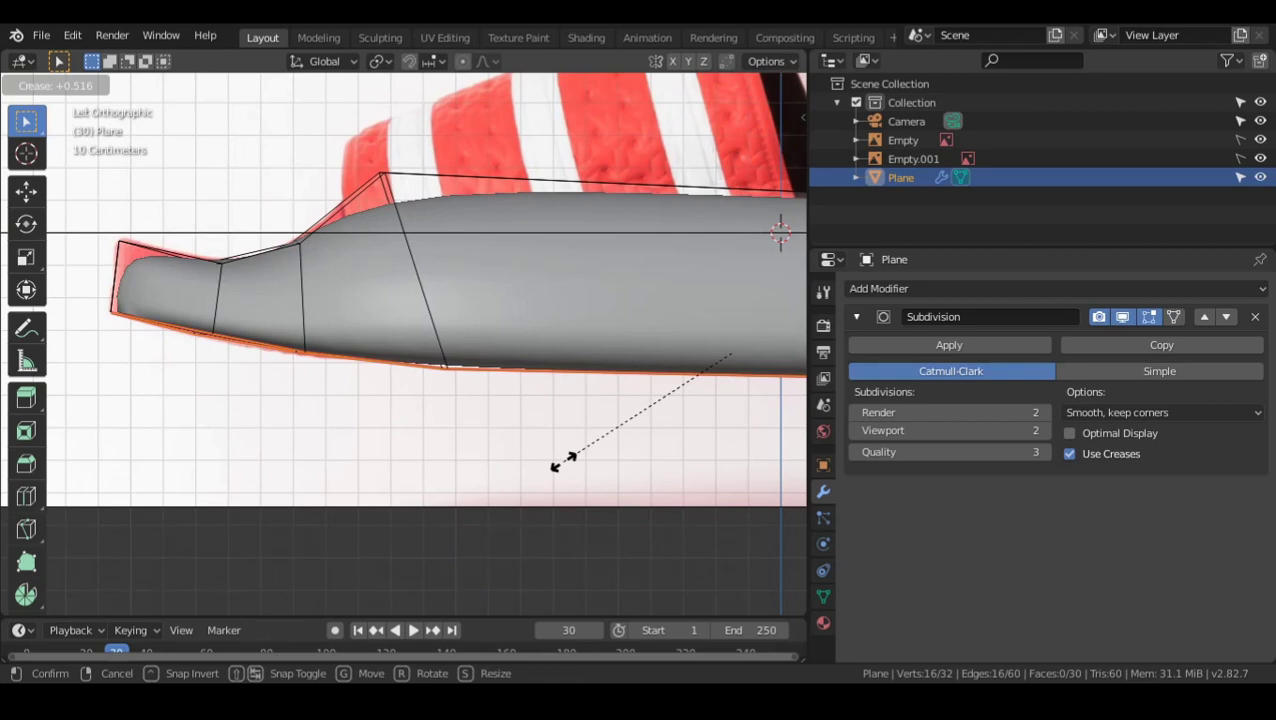
click(591, 446)
- Examine the creased sole's toe profile in Object Mode from the side, and return to editing in the left orthographic view
middle_drag(379, 372, 363, 426)
key(Tab)
key(grave)
click(428, 410)
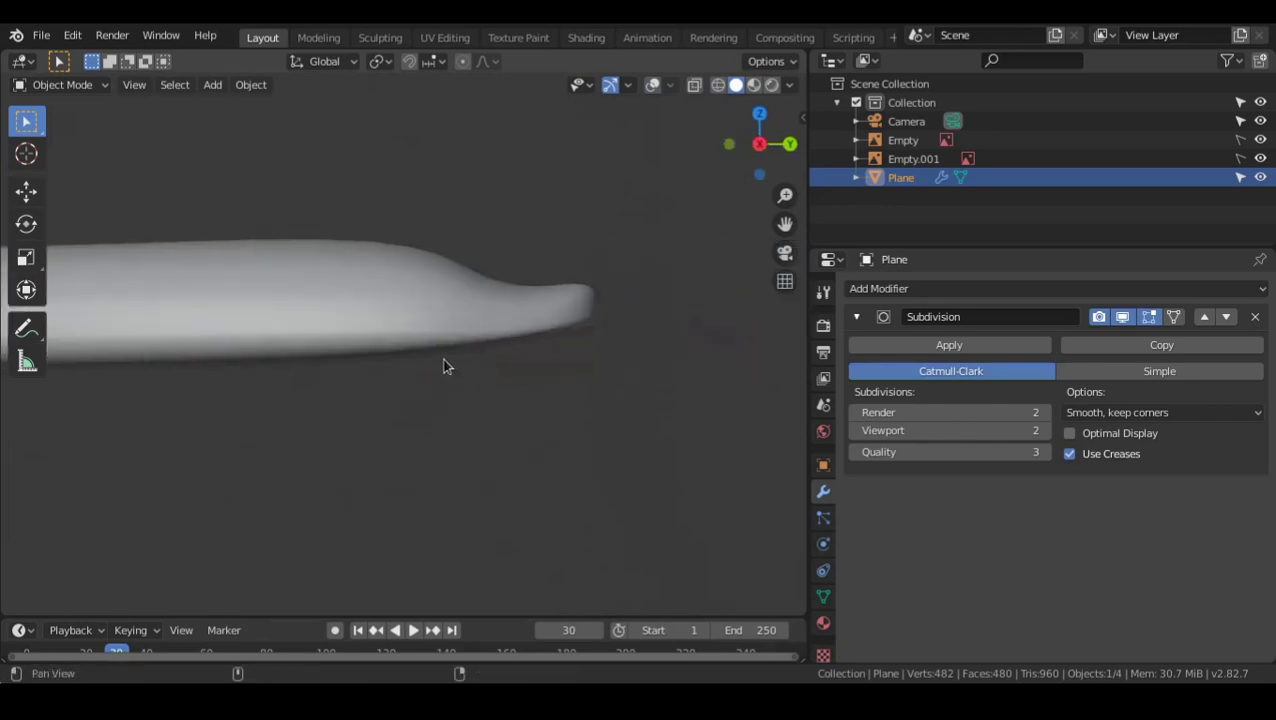
key(grave)
shift+middle_drag(444, 362, 477, 394)
click(467, 403)
key(Tab)
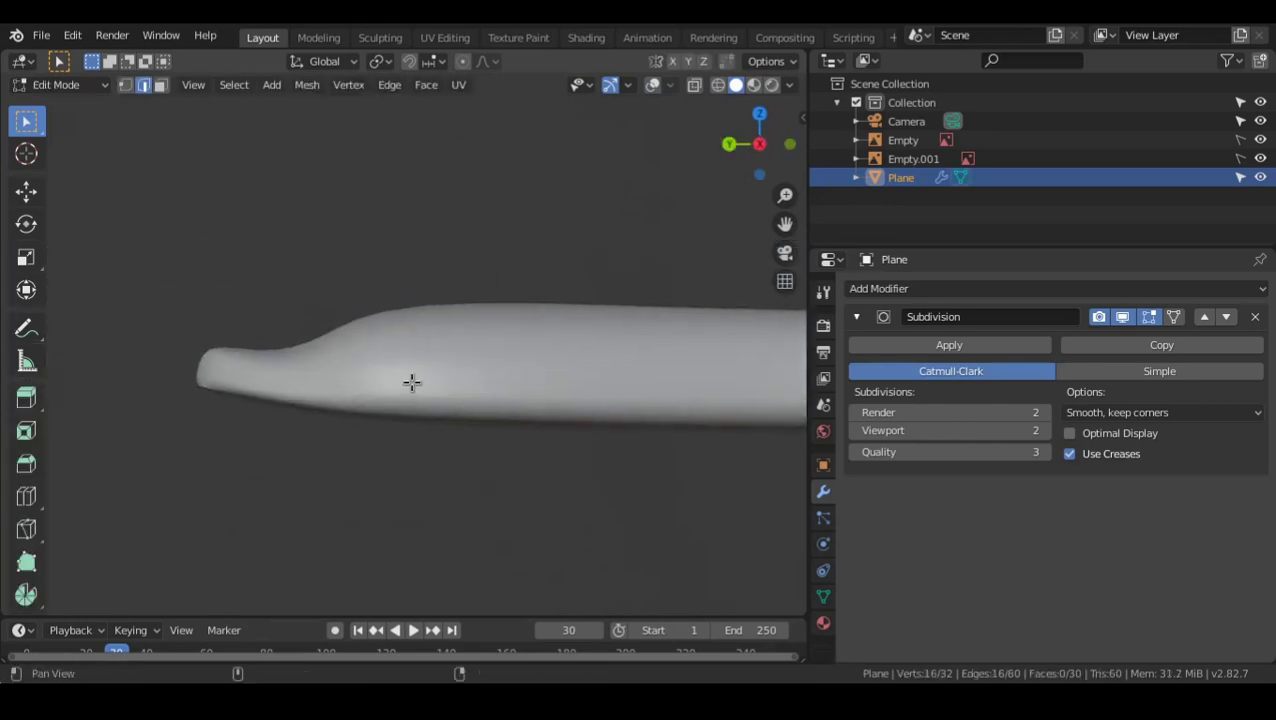
key(ctrl+KP_3)
scroll(478, 398, up, 2)
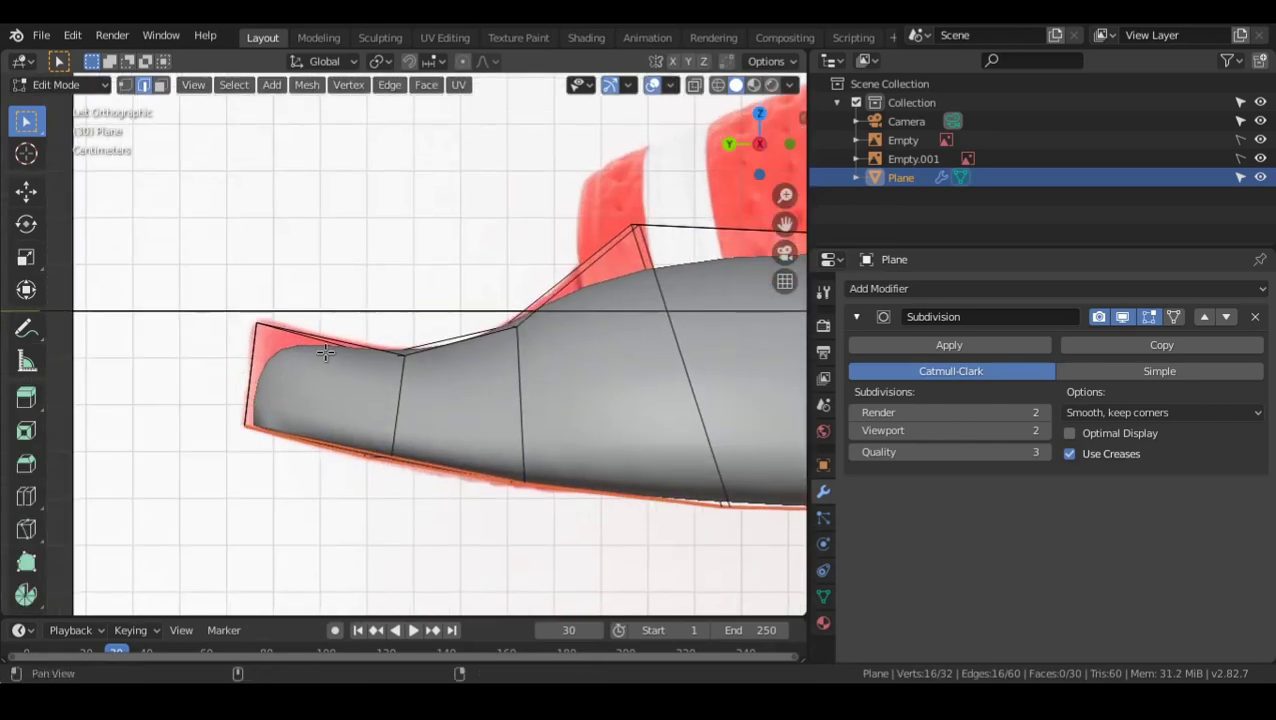
- Select the upper edge at the toe end and crease it to sharpen the upper toe corner
alt+shift+drag(325, 352, 500, 354)
scroll(505, 352, up, 3)
alt+drag(426, 342, 470, 376)
click(446, 324)
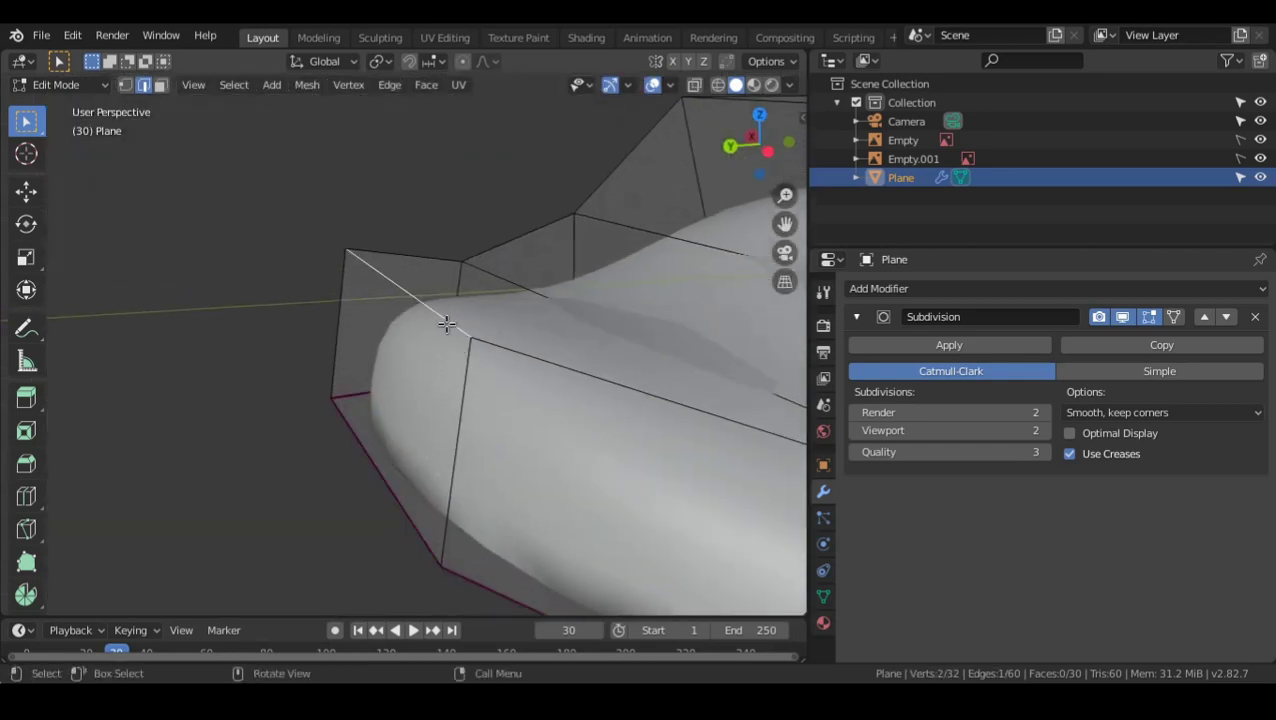
key(ctrl+KP_3)
scroll(513, 365, up, 1)
key(shift+e)
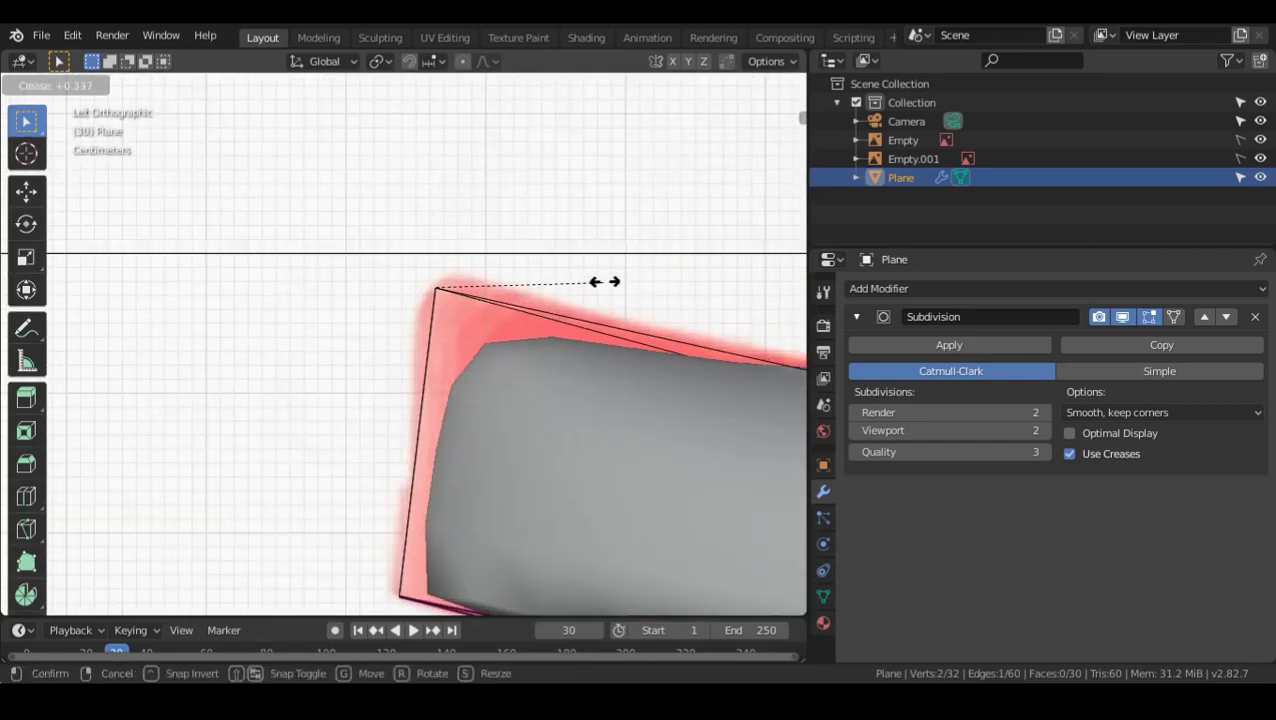
click(695, 287)
shift+middle_drag(557, 393, 527, 310)
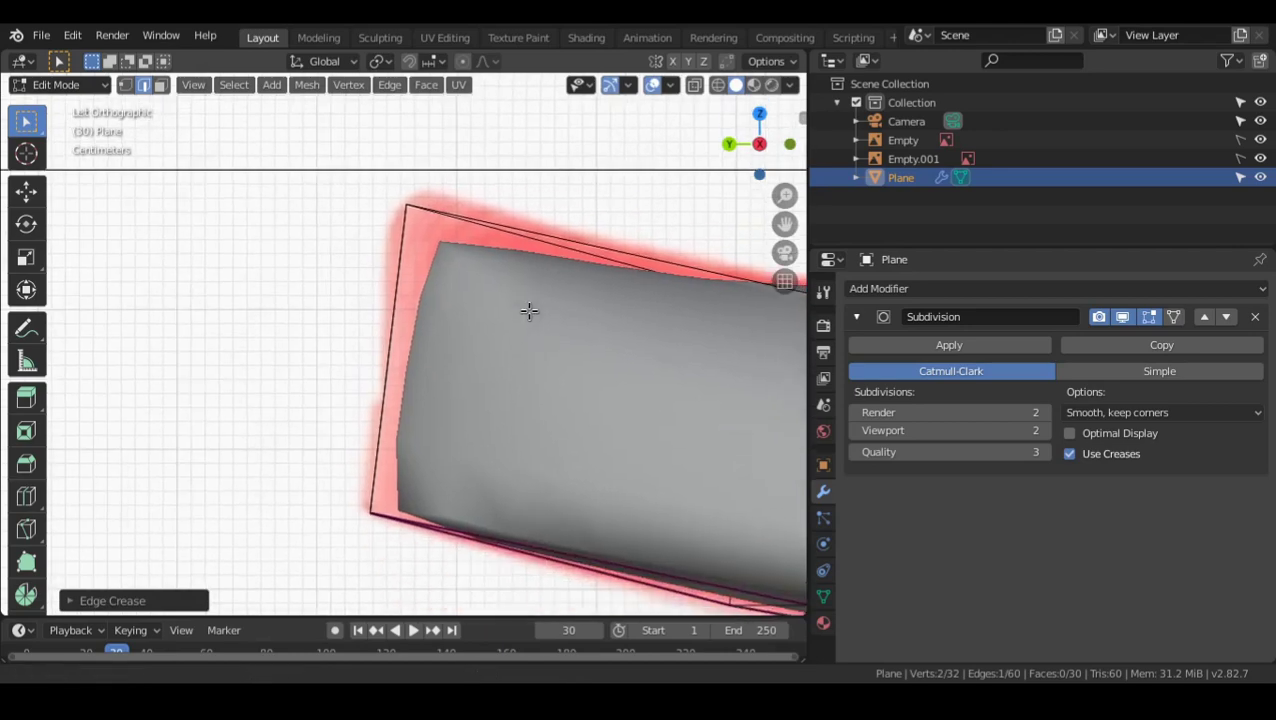
- Reduce the upper toe edge's crease by about 0.51 and move the edge up and outward so the smoothed corner meets the reference
key(shift+e)
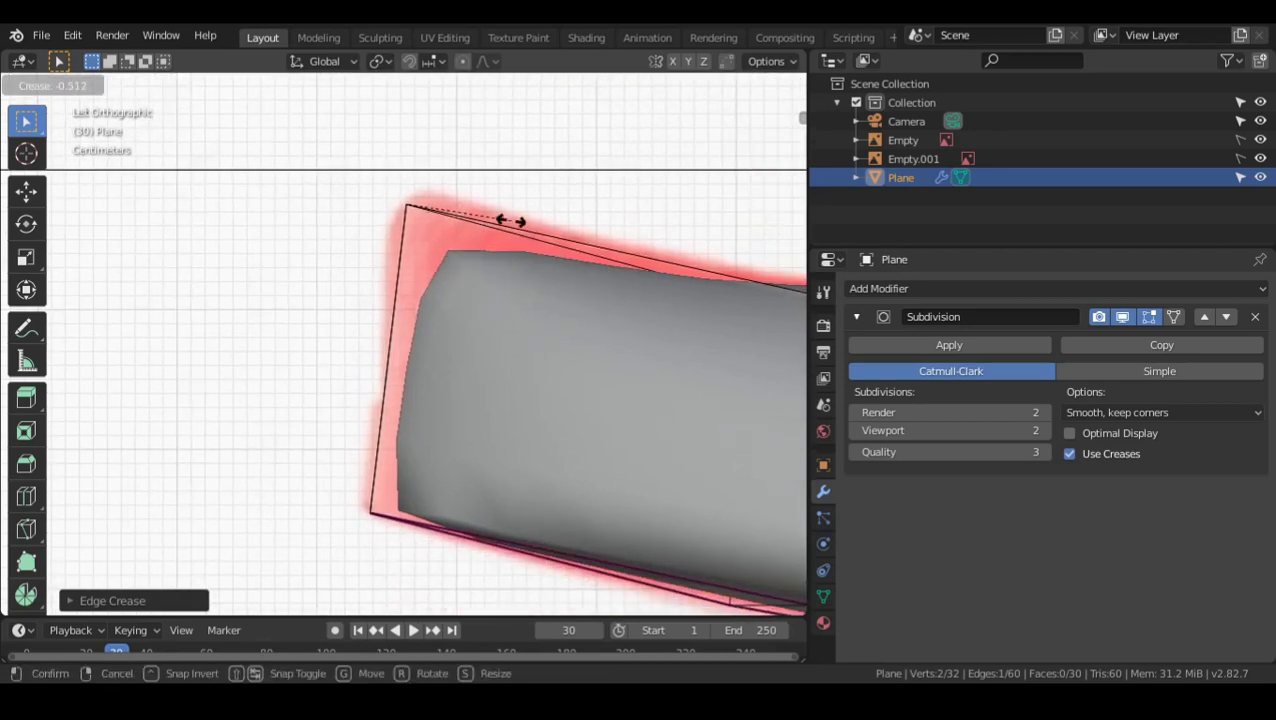
click(511, 221)
key(g)
click(513, 237)
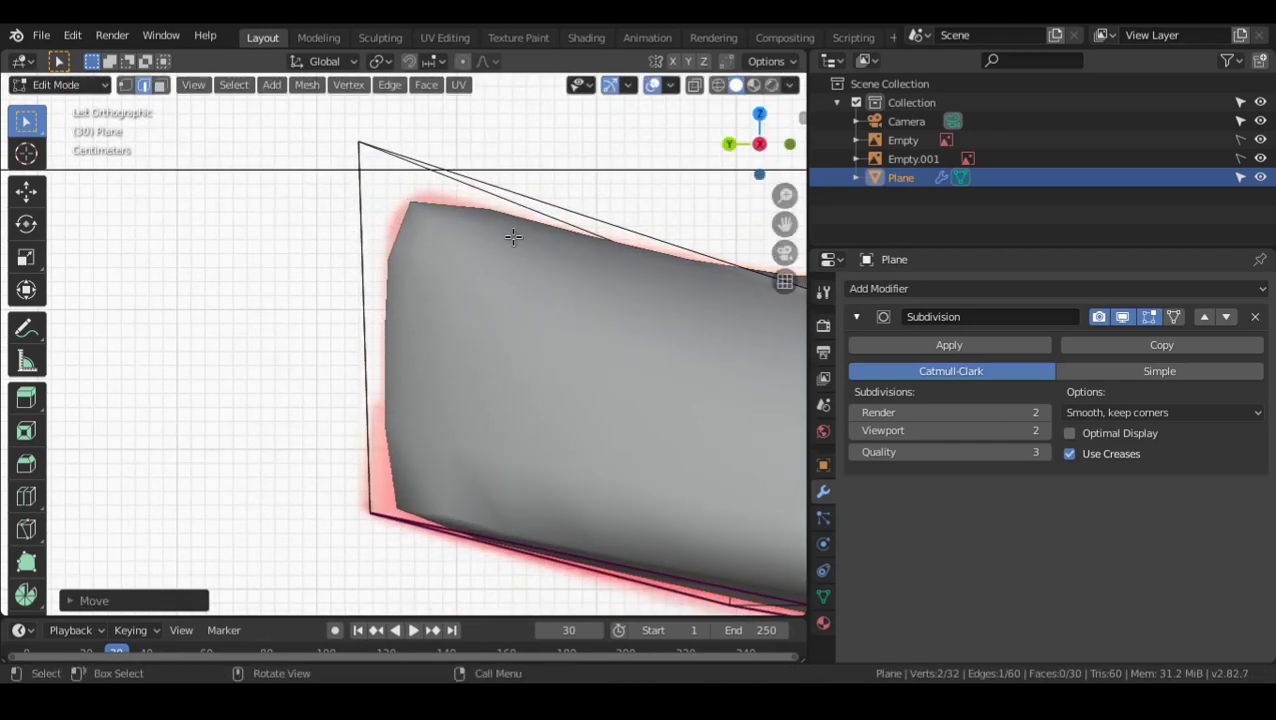
shift+middle_drag(524, 401, 502, 304)
shift+click(390, 371)
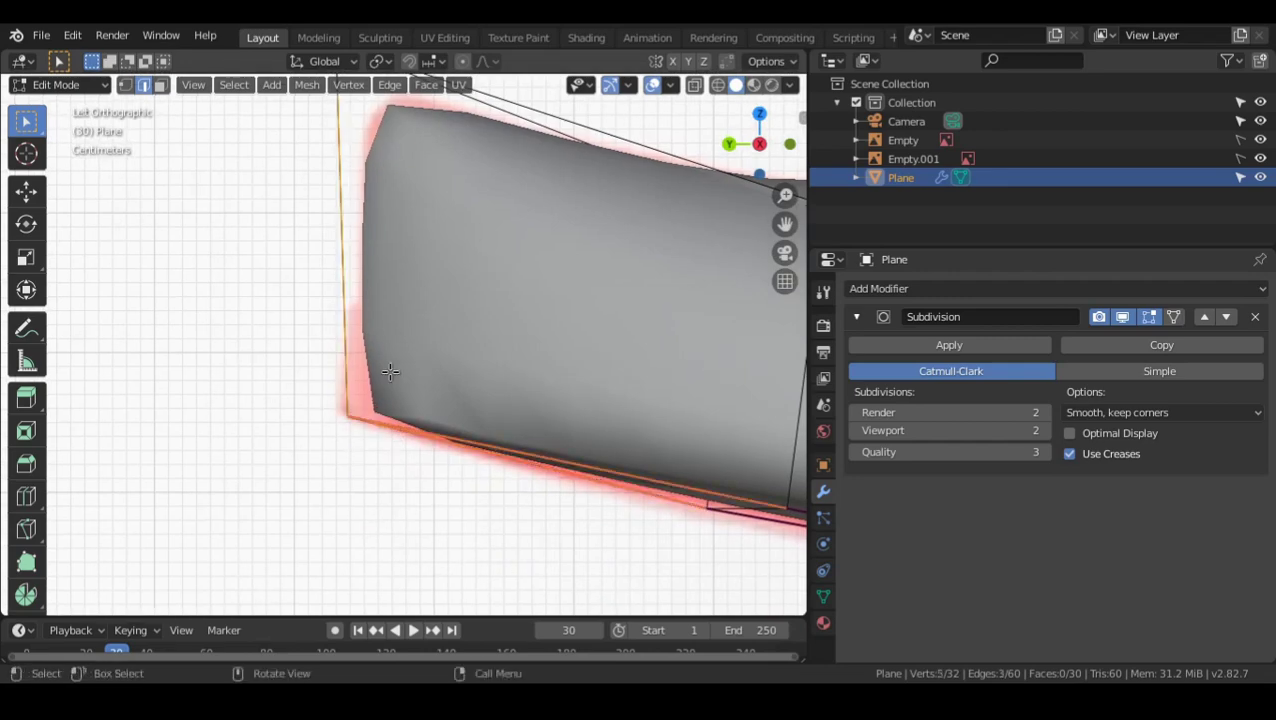
click(364, 400)
key(g)
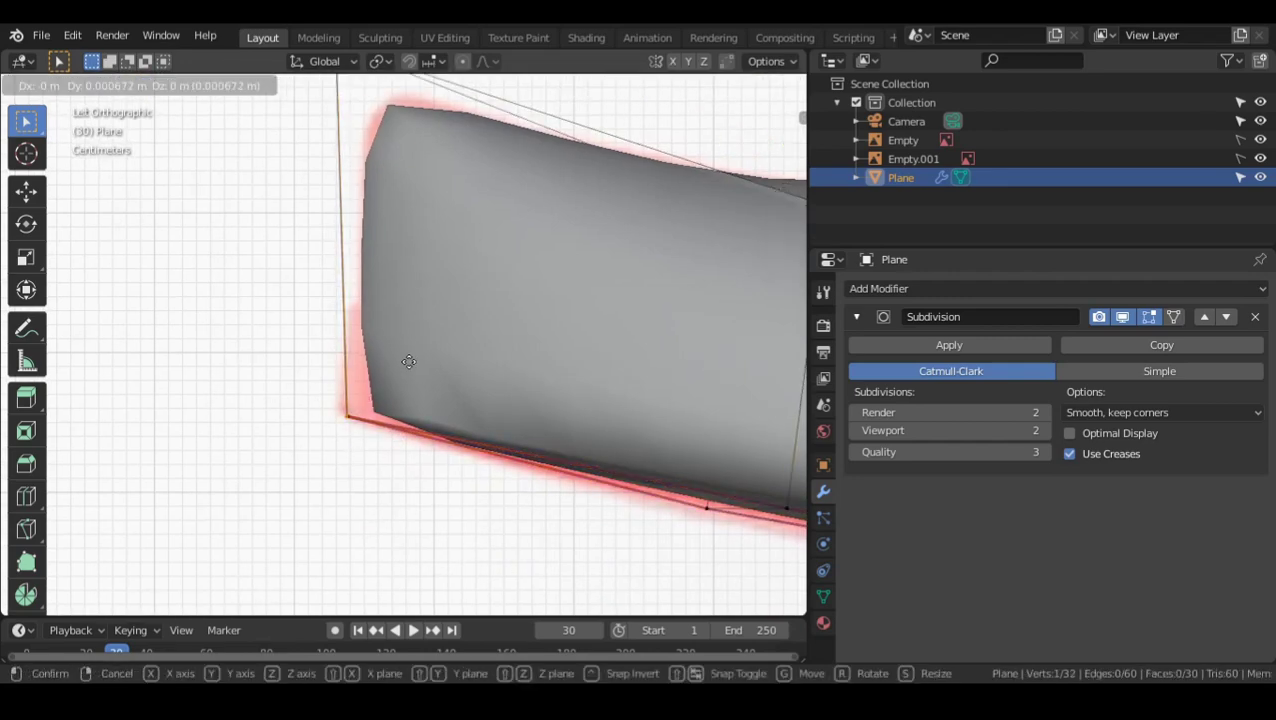
right_click(244, 372)
drag(274, 375, 425, 466)
key(g)
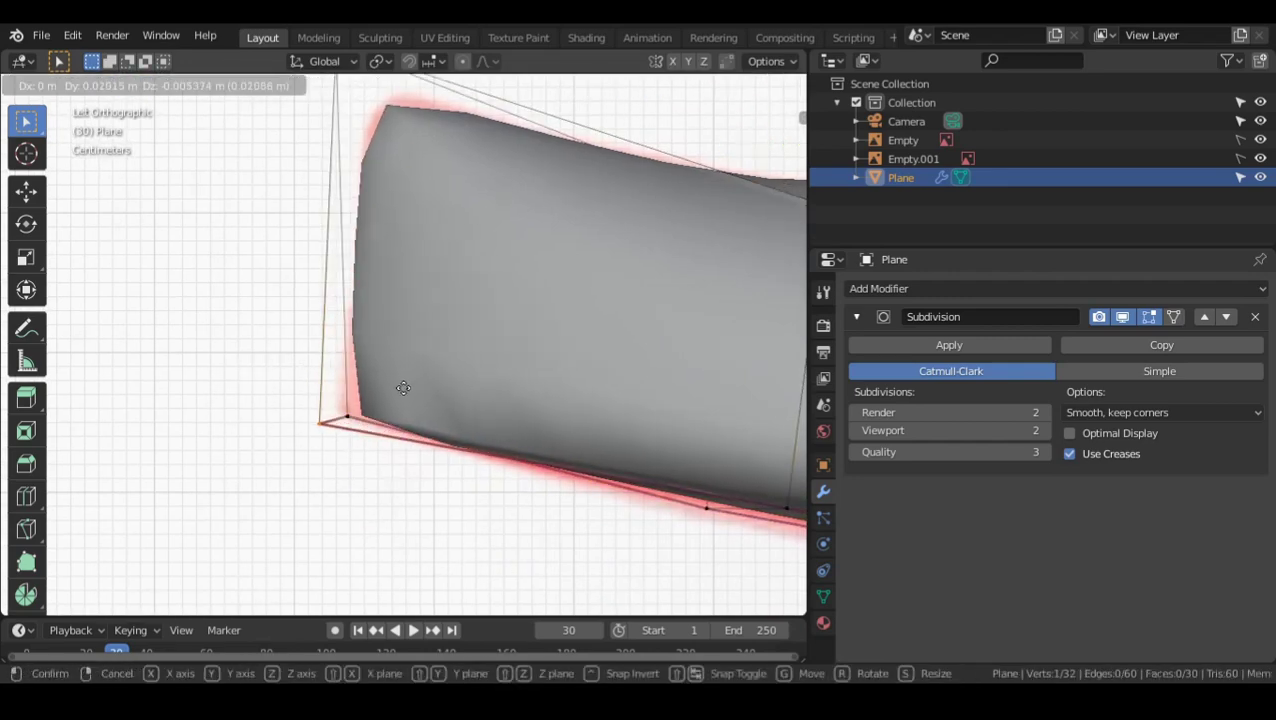
right_click(401, 390)
- With X-ray on, box-select the lower toe-end vertices and move them outward and slightly down to fill the reference's lower toe corner
key(alt+z)
drag(283, 402, 438, 440)
key(g)
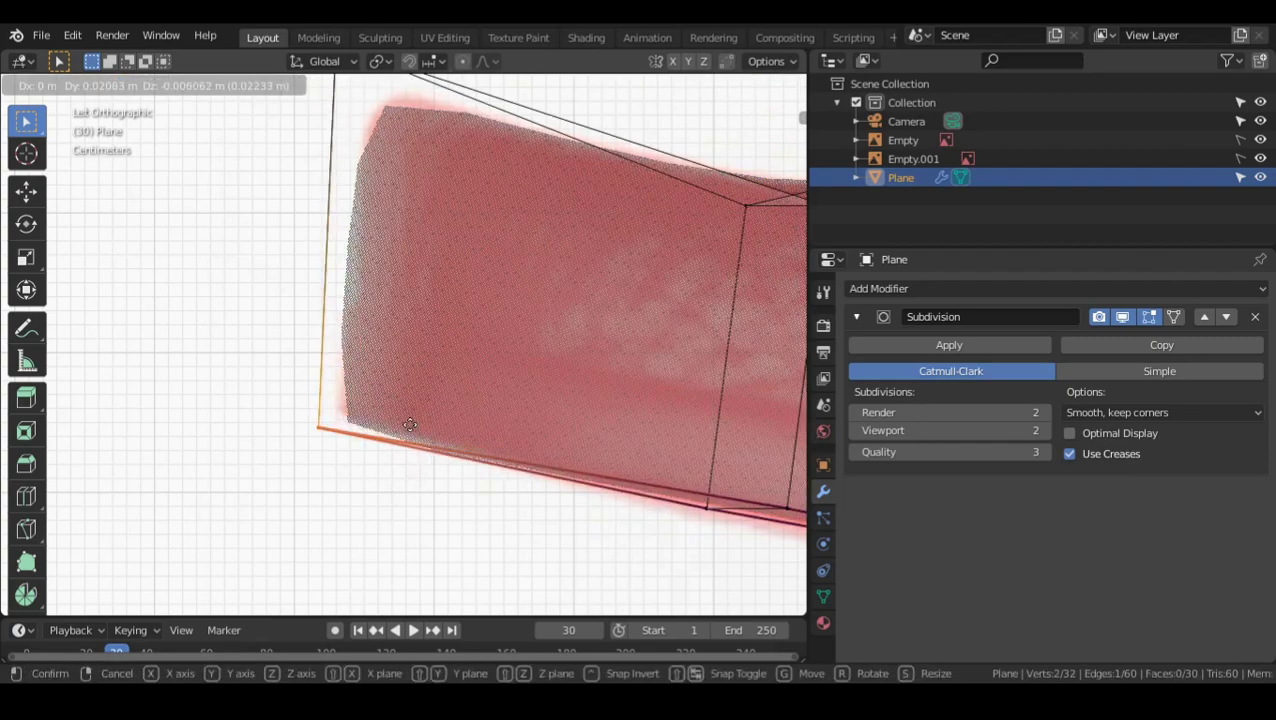
click(410, 418)
scroll(467, 439, down, 4)
shift+middle_drag(789, 430, 535, 439)
drag(227, 389, 398, 479)
shift+middle_drag(446, 438, 375, 463)
key(Tab)
- Compare the smoothed sole's side profile with the reference from toe to strap in Object Mode, with X-ray both on and off
scroll(380, 462, down, 3)
shift+middle_drag(507, 338, 413, 388)
scroll(413, 388, down, 2)
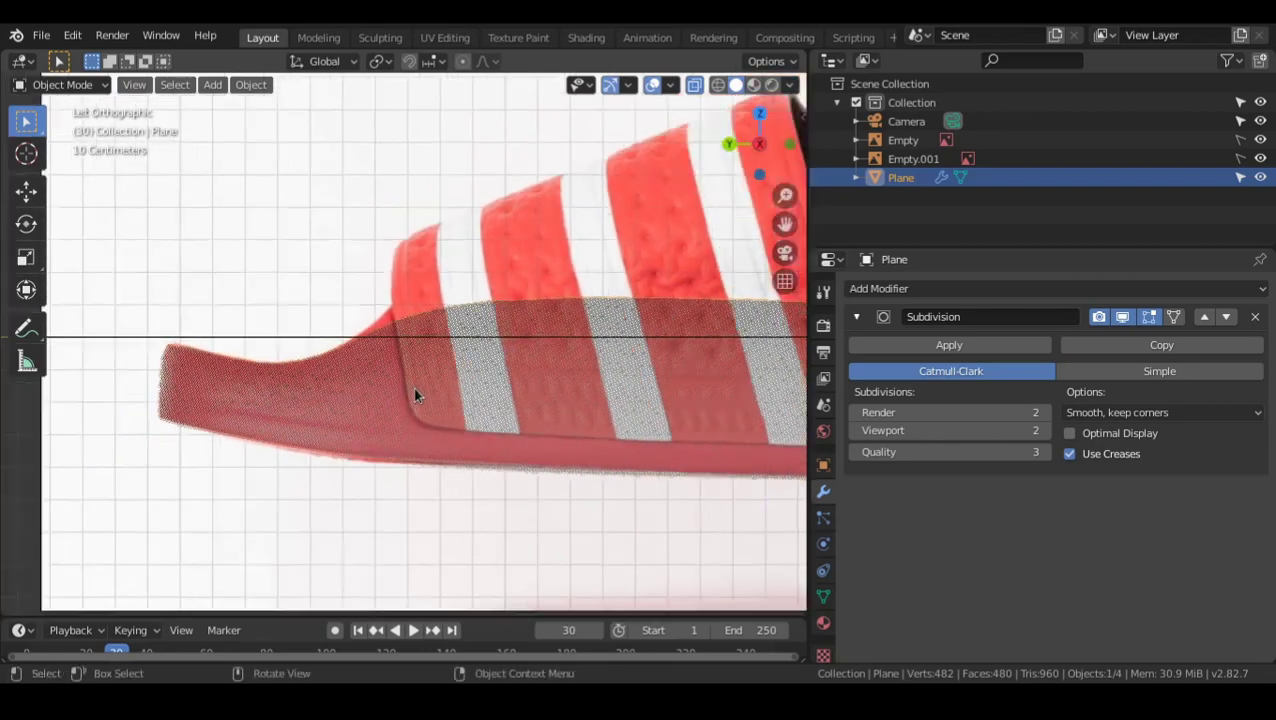
shift+middle_drag(496, 438, 403, 401)
shift+middle_drag(629, 414, 451, 415)
scroll(453, 415, down, 2)
shift+middle_drag(568, 377, 581, 393)
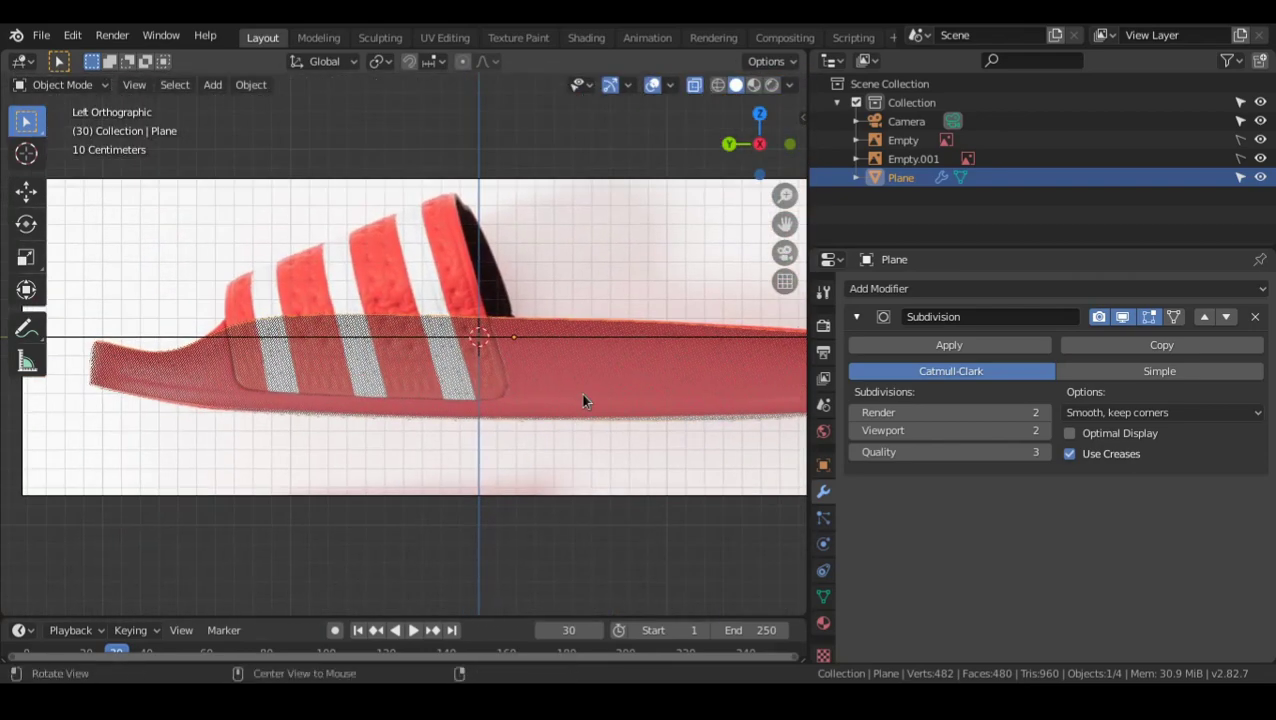
key(alt+z)
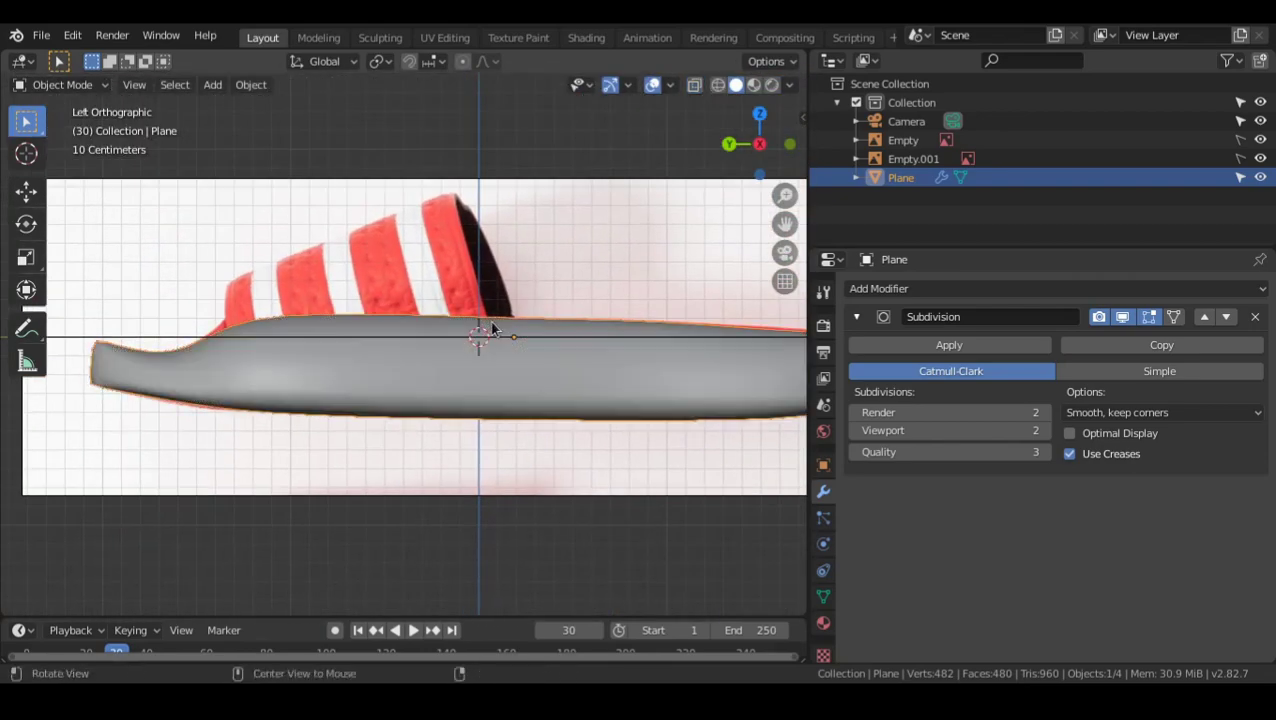
key(alt+z)
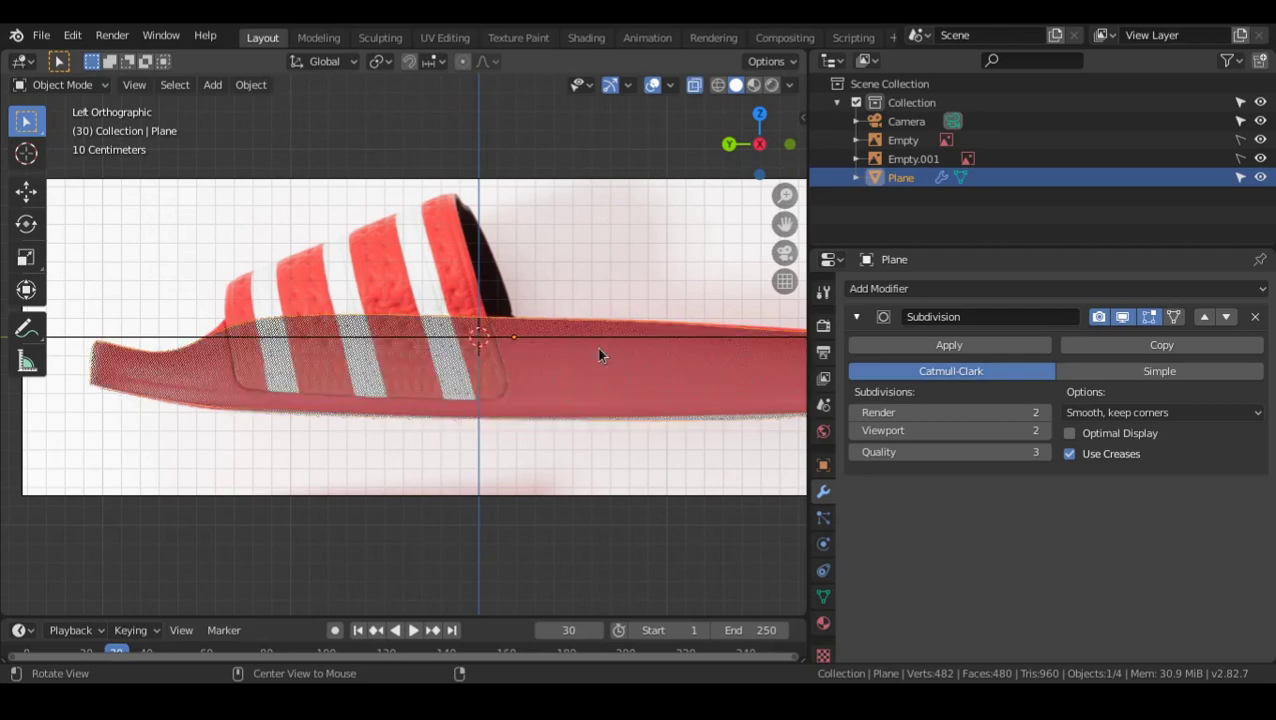
mouse_move(597, 347)
shift+middle_down()
mouse_move(400, 326)
mouse_move(607, 346)
shift+middle_up()
scroll(400, 326, down, 1)
scroll(376, 364, up, 2)
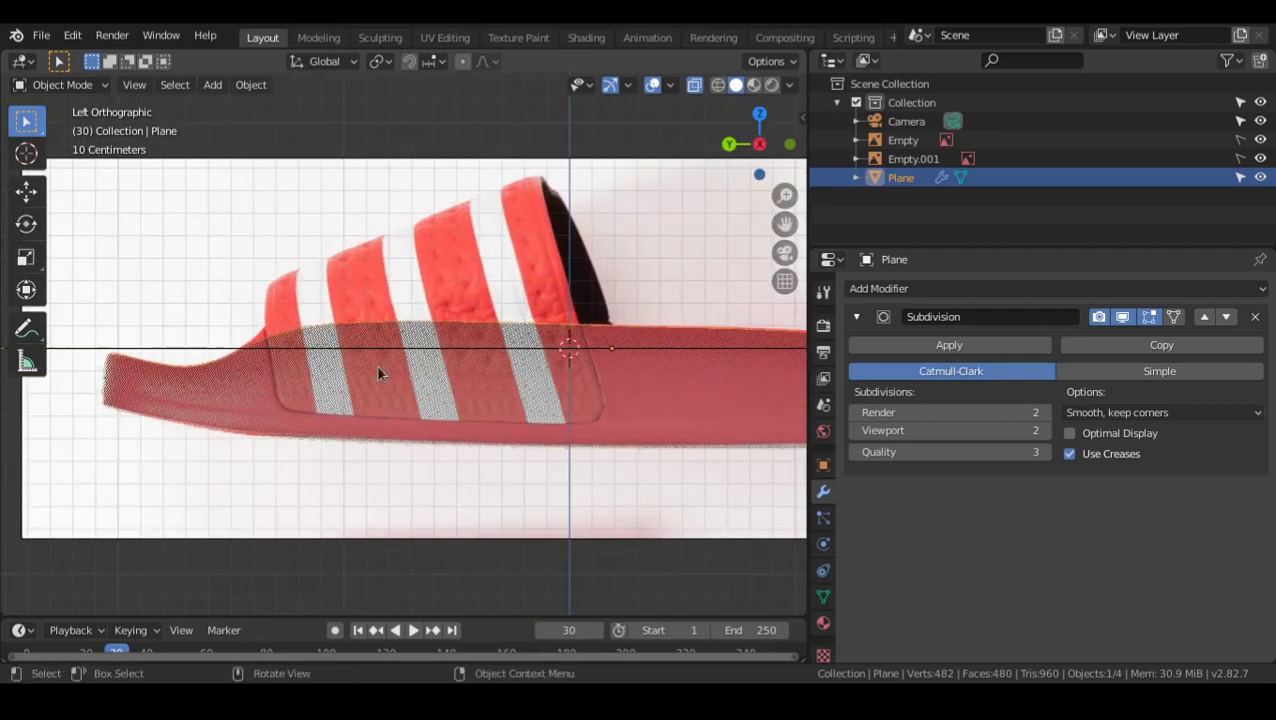
- In Edit Mode, box-select the upper toe-end vertices and nudge them up about 0.002 m to match the reference's upper toe corner
shift+middle_drag(286, 366, 538, 355)
key(Tab)
scroll(373, 312, up, 3)
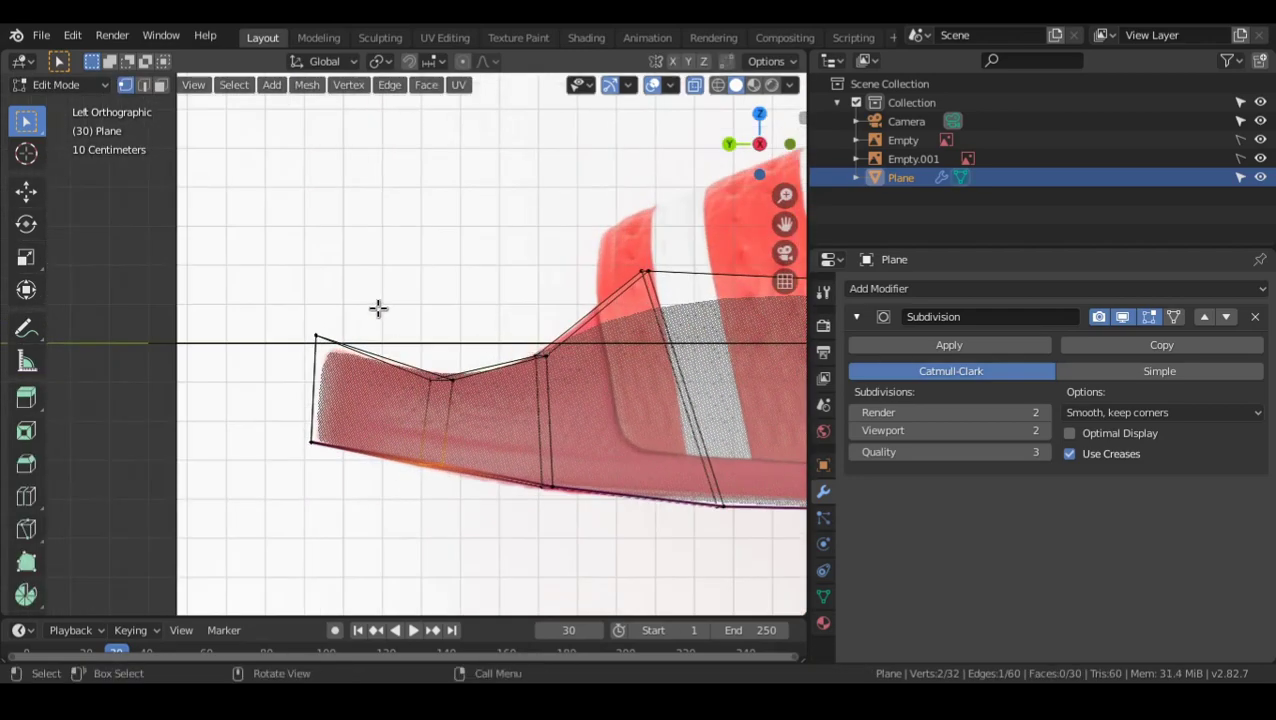
key(3)
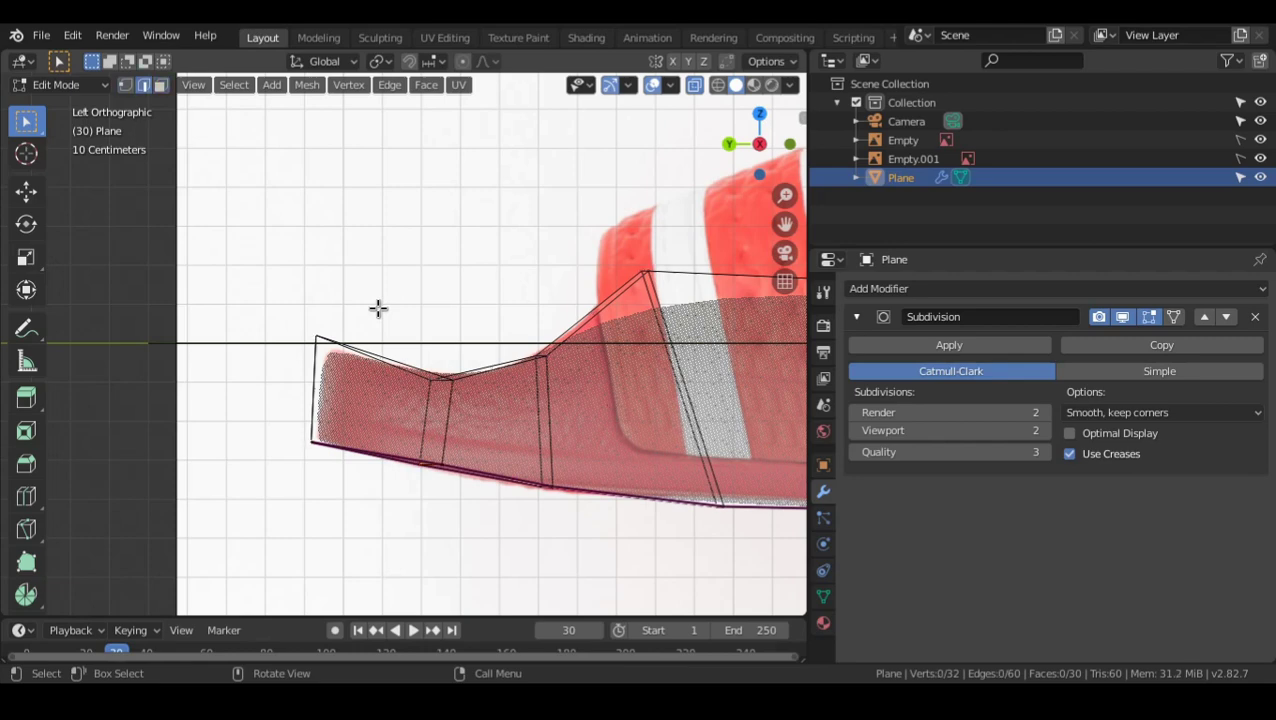
scroll(274, 374, up, 1)
shift+middle_drag(325, 351, 347, 350)
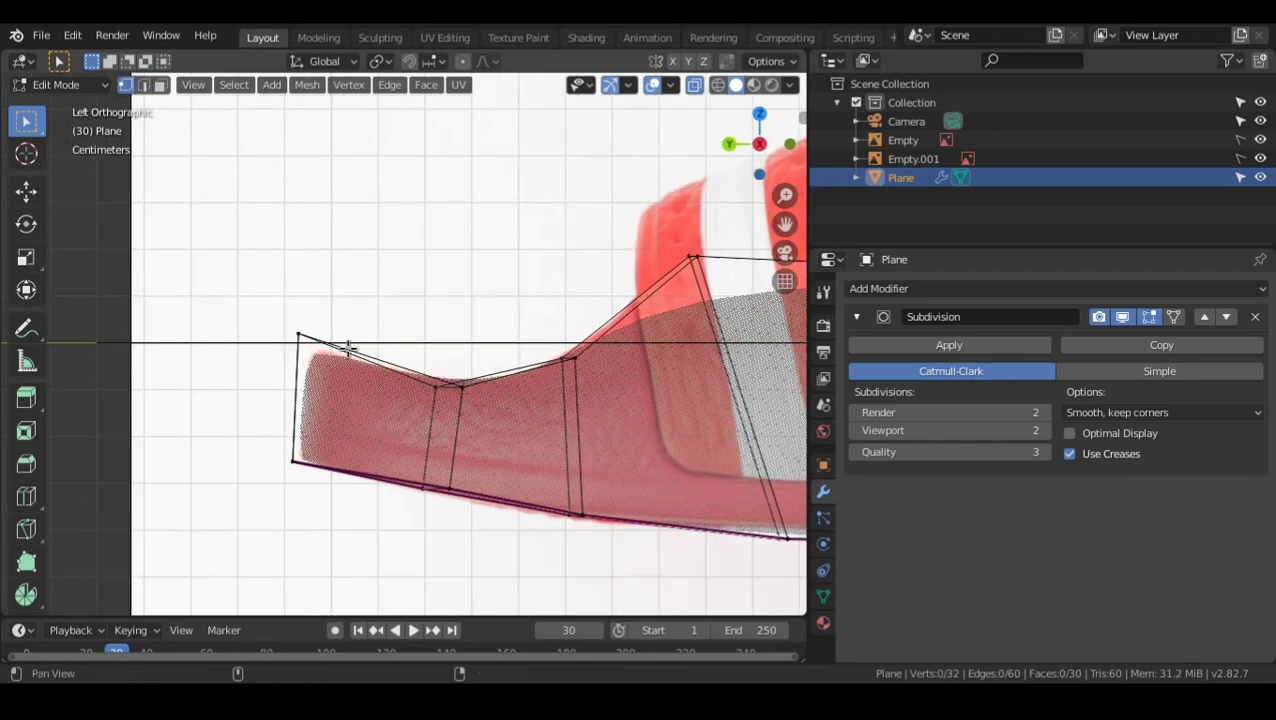
scroll(347, 350, up, 3)
drag(221, 300, 331, 360)
shift+middle_drag(331, 360, 459, 330)
scroll(459, 330, up, 1)
scroll(459, 330, up, 1)
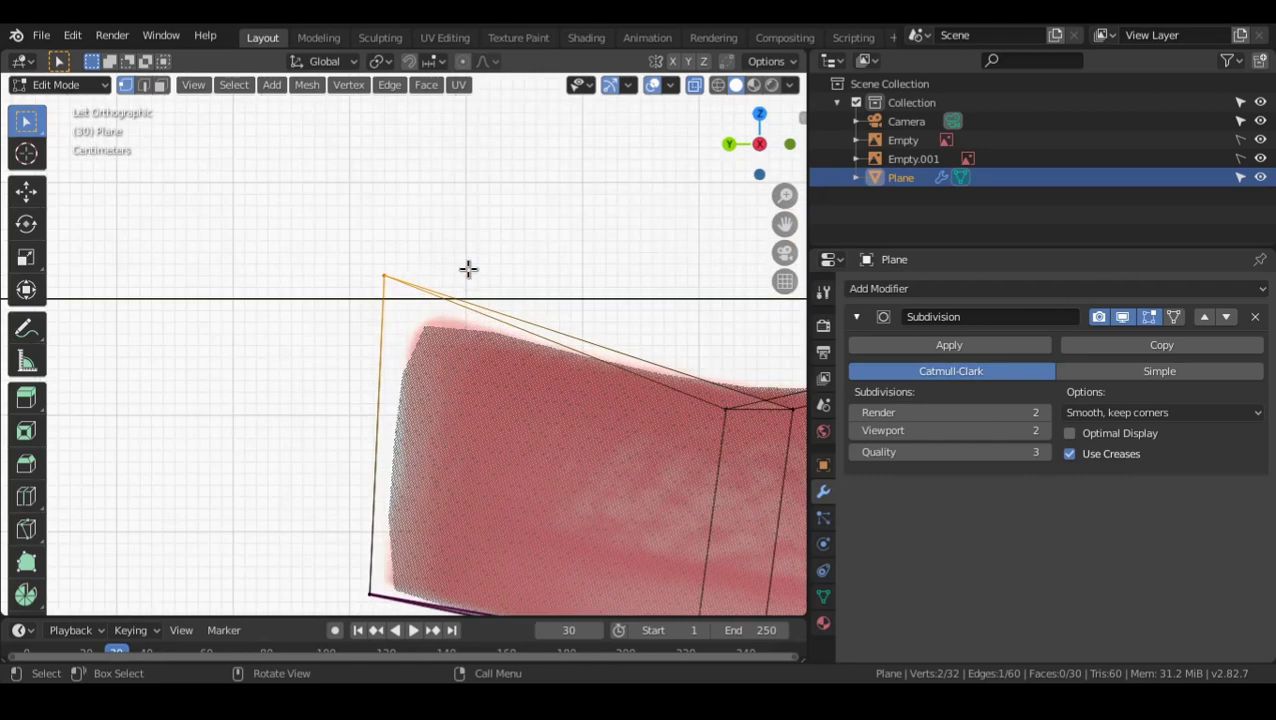
key(g)
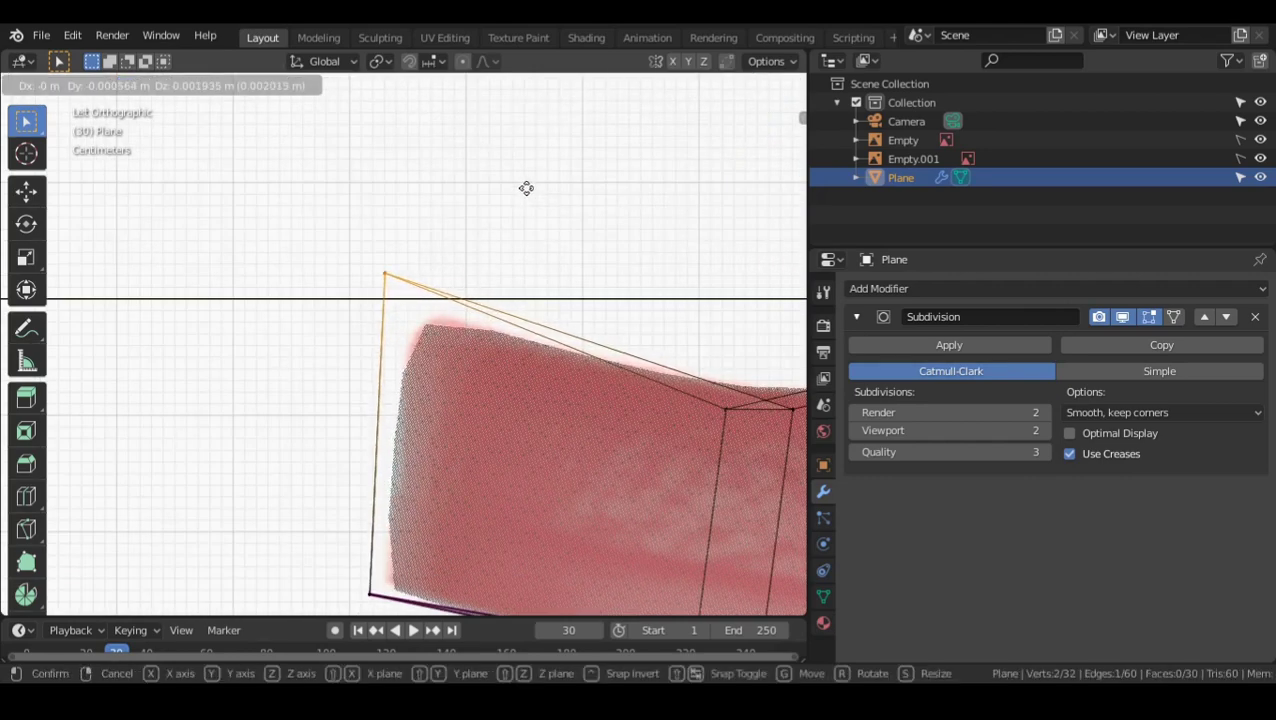
click(527, 188)
- Box-select the upper vertices at the heel end and slightly crease their edge to sharpen the upper heel corner
scroll(535, 265, down, 2)
shift+middle_drag(733, 383, 493, 374)
scroll(493, 374, down, 2)
shift+middle_drag(693, 297, 499, 359)
scroll(499, 359, up, 1)
scroll(569, 333, down, 6)
shift+middle_drag(674, 349, 327, 336)
shift+middle_drag(795, 390, 400, 382)
scroll(450, 350, up, 4)
drag(429, 269, 541, 340)
key(shift+e)
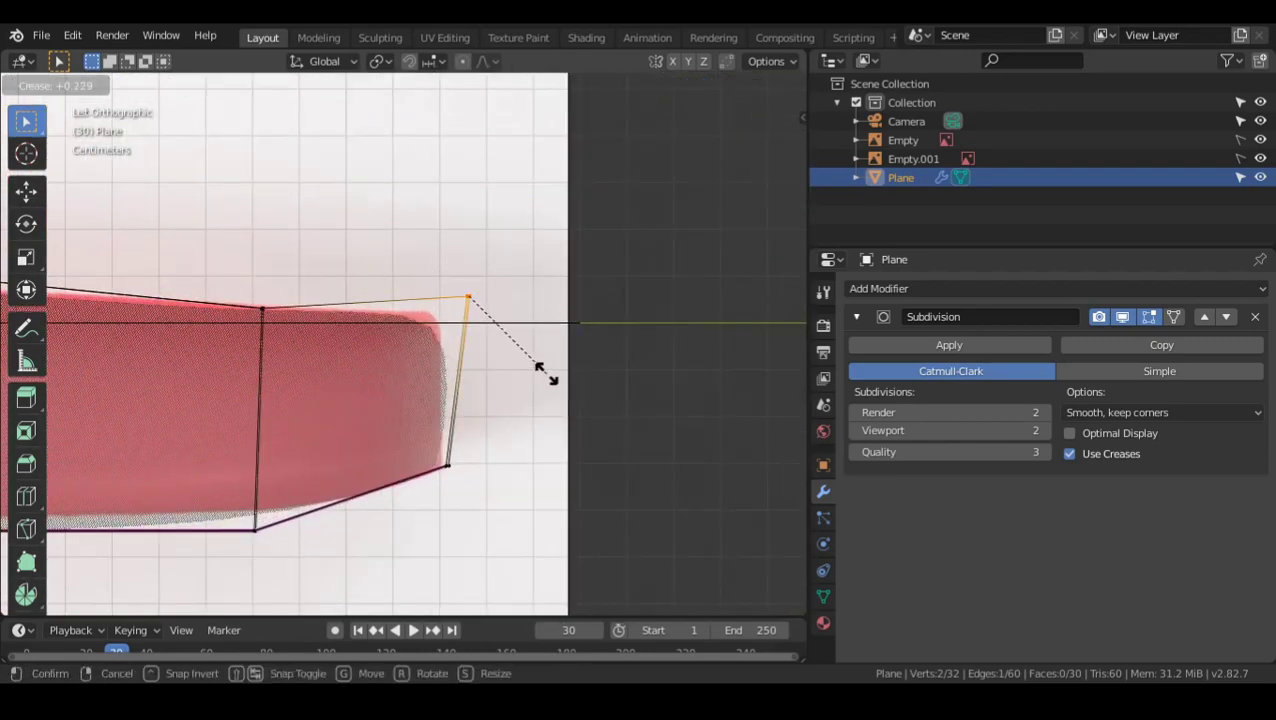
click(566, 366)
- In the left side view, move the creased upper heel edge so the smoothed heel corner fits the reference
middle_drag(570, 359, 503, 361)
key(grave)
click(453, 349)
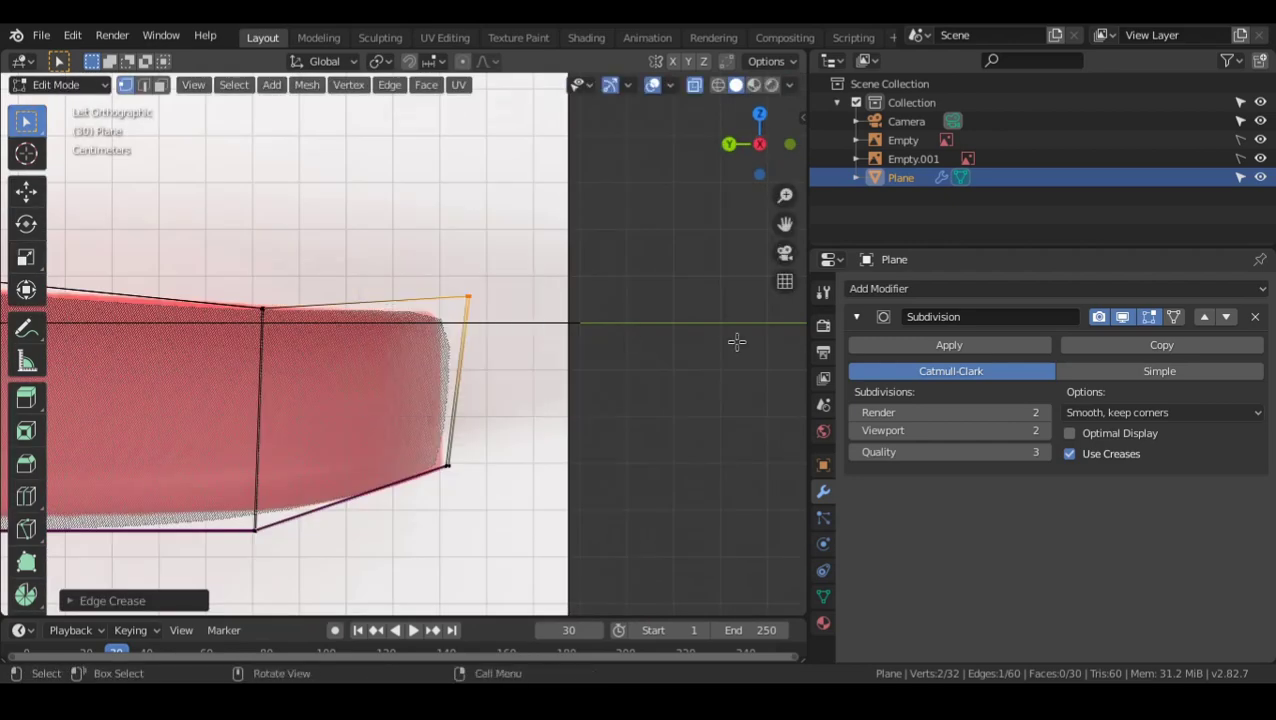
key(g)
click(424, 346)
- Examine the smoothed sole in side and perspective views, with overlays and X-ray switched off
scroll(424, 346, down, 3)
scroll(482, 356, down, 4)
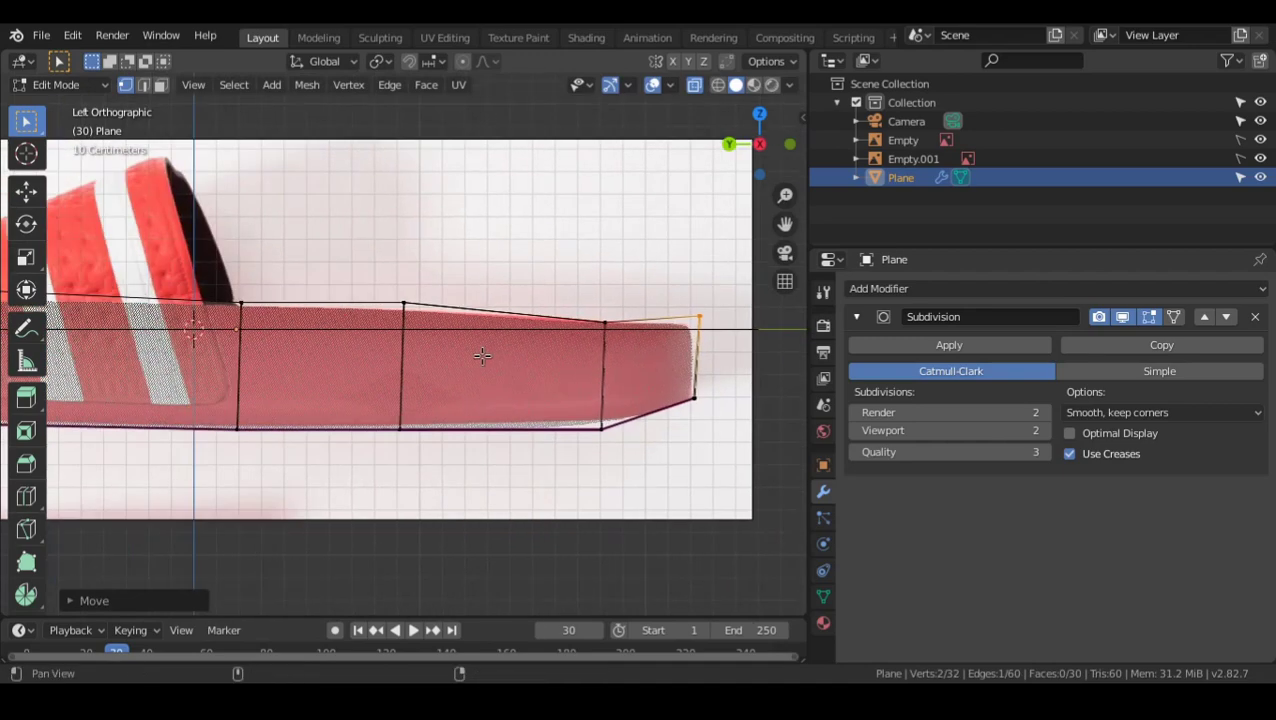
shift+middle_drag(464, 350, 504, 347)
key(Tab)
key(shift+alt+z)
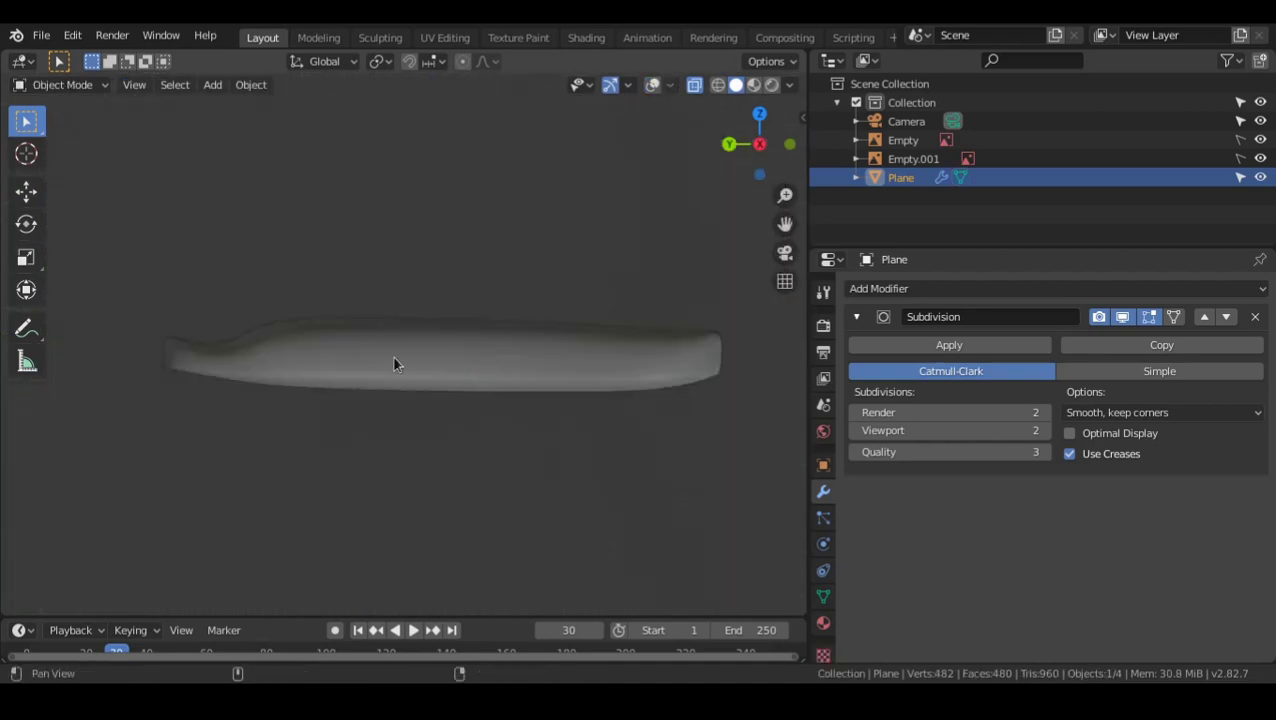
key(shift+alt+z)
key(alt+z)
shift+middle_drag(349, 351, 457, 390)
key(Tab)
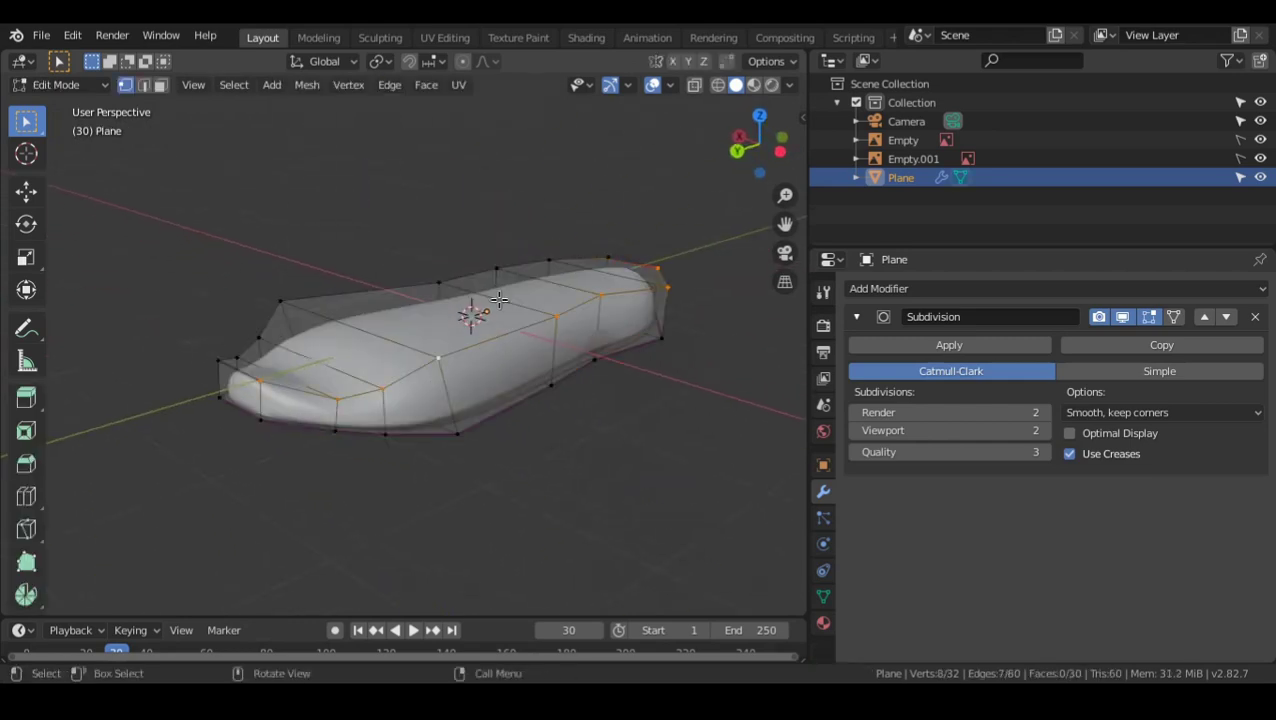
key(Tab)
mouse_move(499, 300)
middle_down()
mouse_move(550, 288)
mouse_move(570, 171)
mouse_move(486, 310)
mouse_move(502, 282)
middle_up()
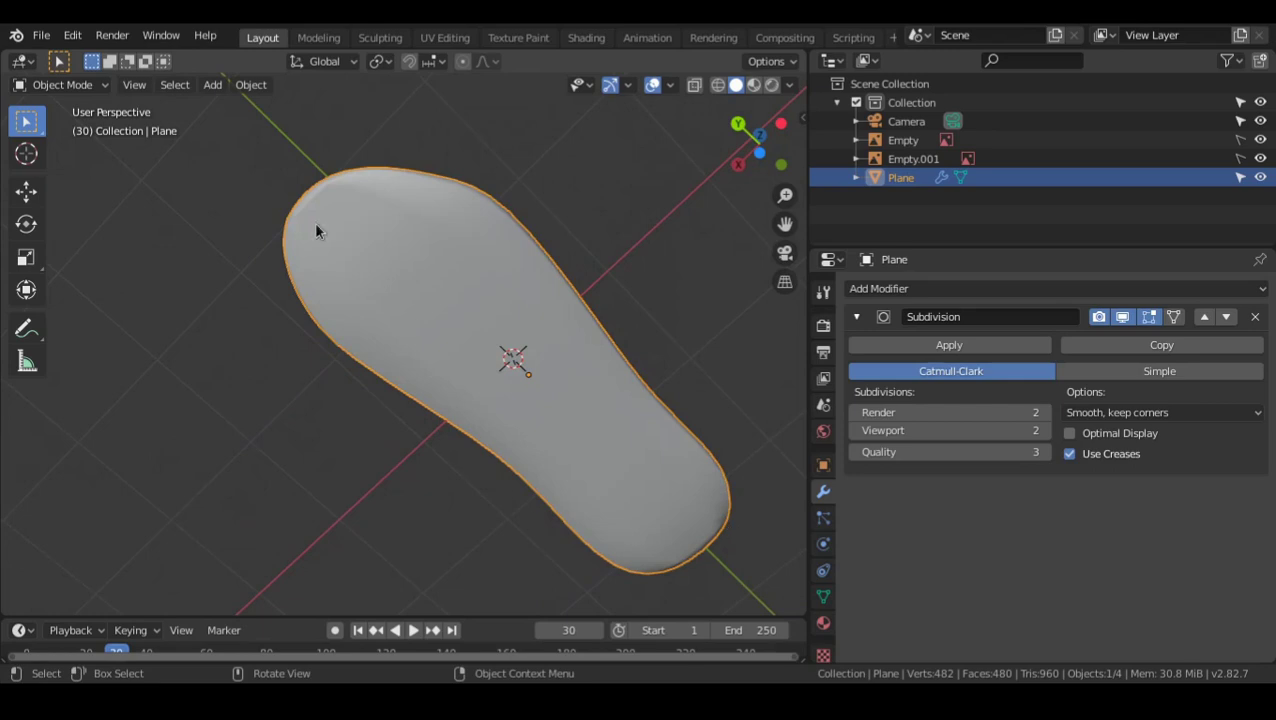
- View the sole from below and circle-select all seven faces of its underside in face select mode
alt+drag(316, 229, 361, 281)
key(Tab)
alt+drag(473, 285, 529, 275)
scroll(529, 275, up, 2)
scroll(568, 293, down, 2)
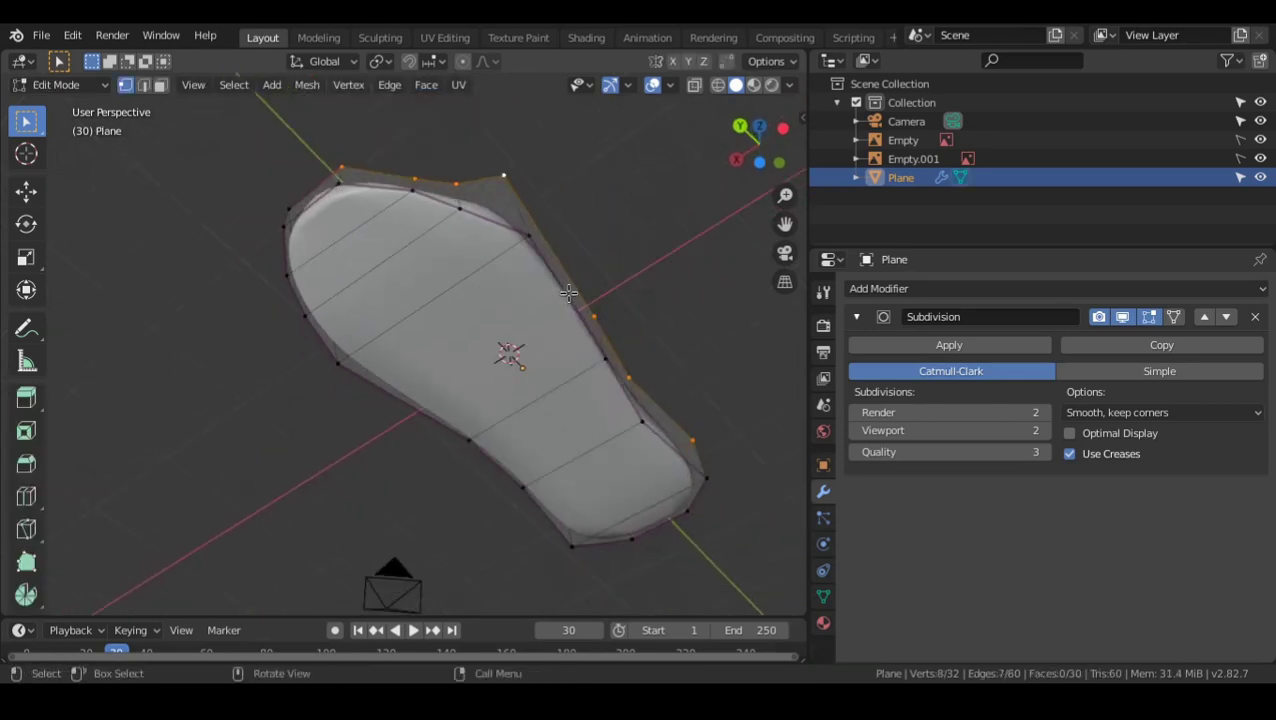
key(c)
mouse_move(385, 232)
mouse_down()
mouse_move(362, 228)
mouse_move(427, 313)
mouse_move(537, 414)
mouse_move(523, 246)
mouse_up()
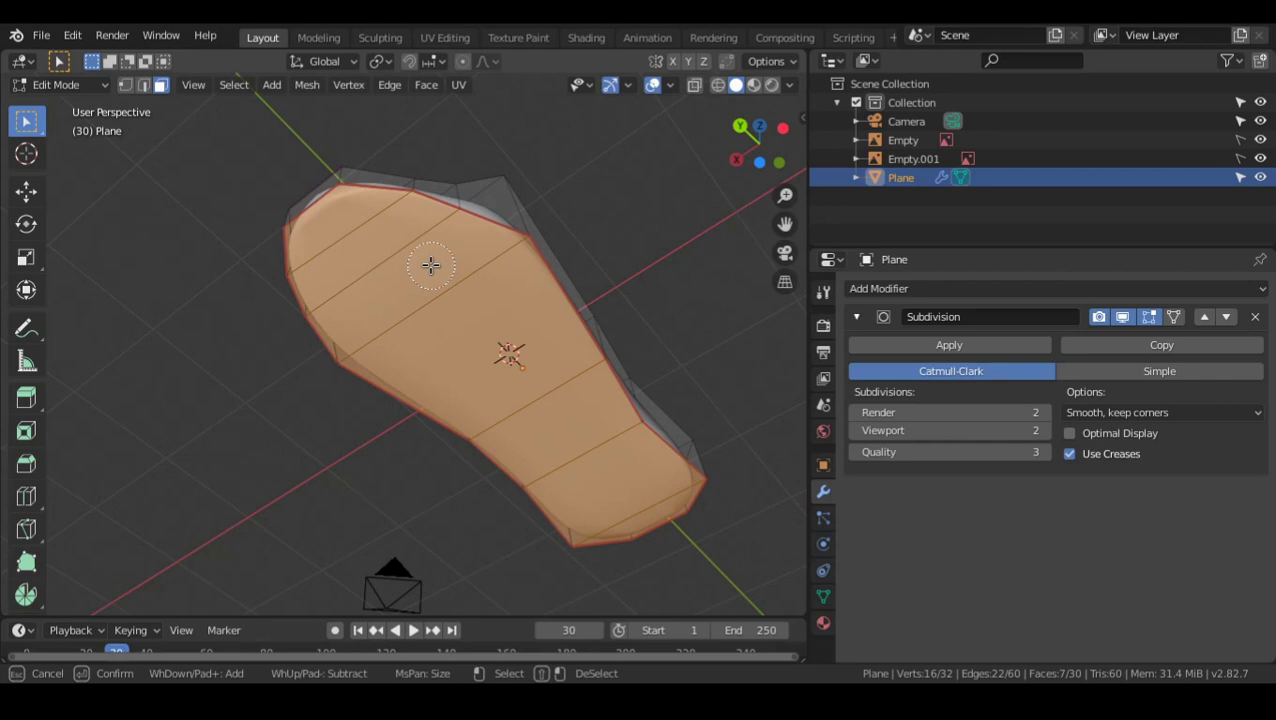
key(Escape)
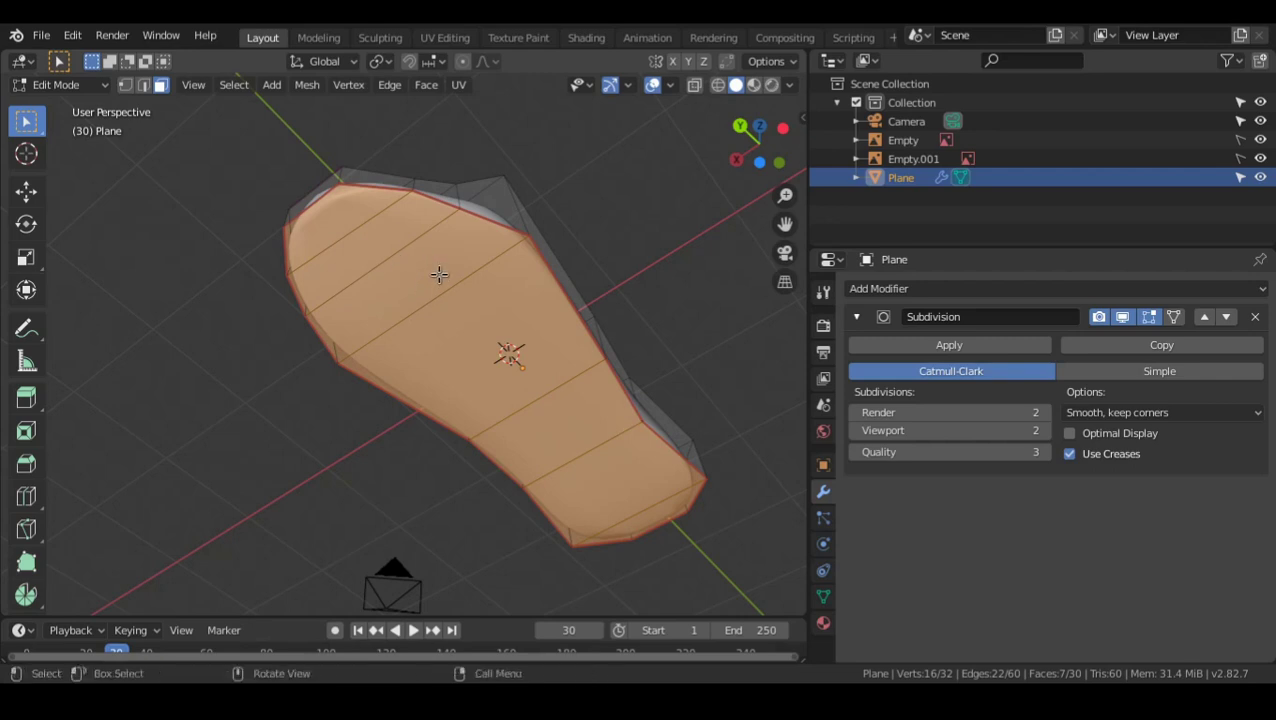
key(c)
right_click(439, 274)
key(c)
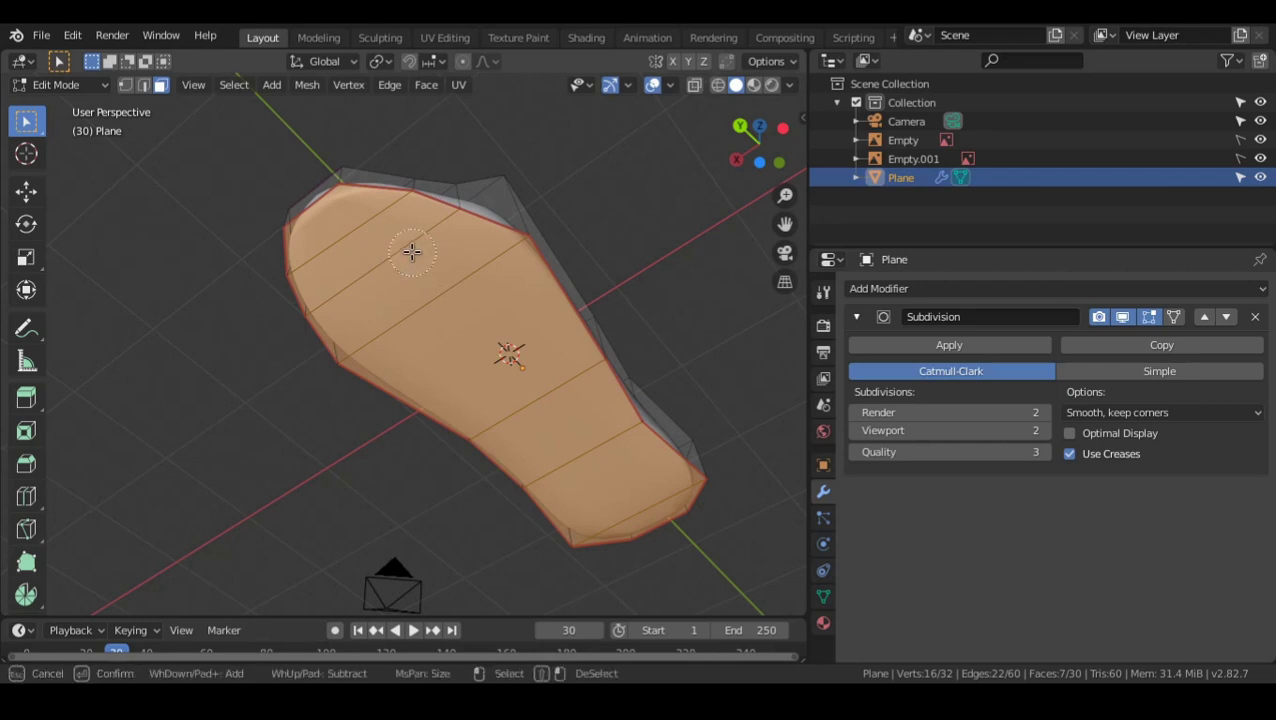
right_click(411, 252)
mouse_move(419, 245)
middle_down()
mouse_move(433, 302)
mouse_move(350, 299)
mouse_move(343, 249)
middle_up()
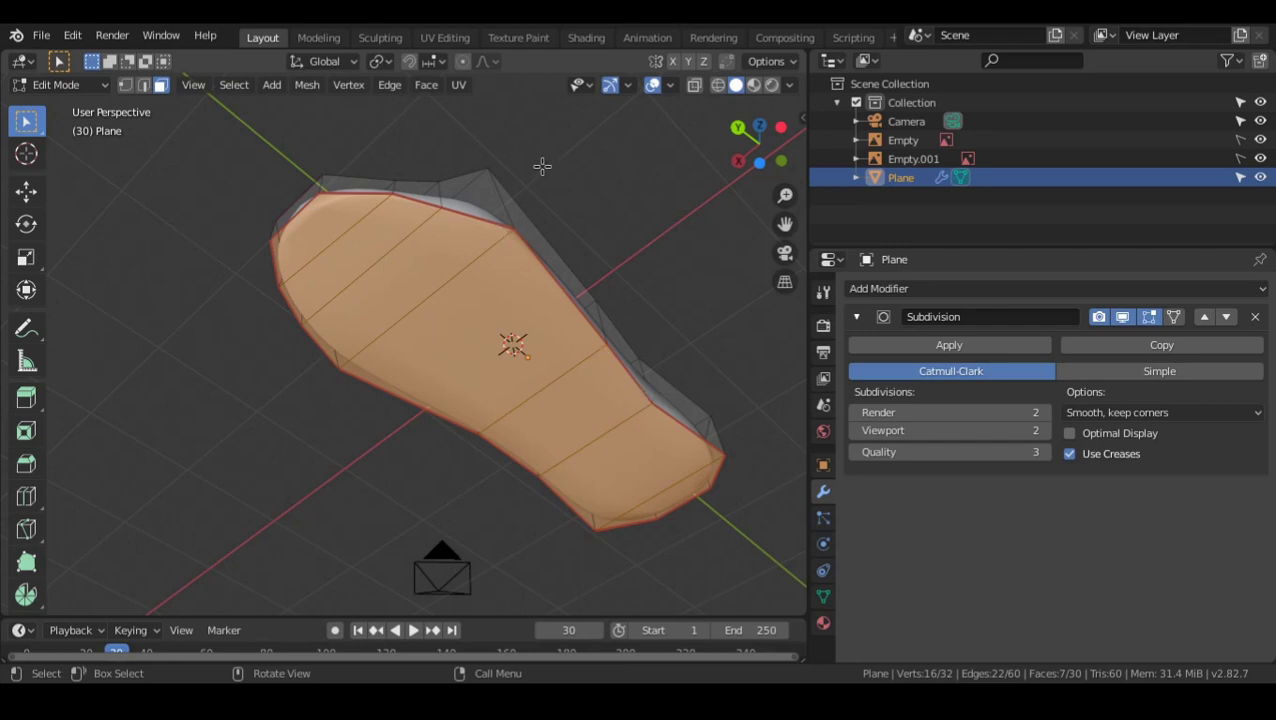
drag(515, 159, 633, 243)
key(ctrl+z)
- In the bottom view, inset the selected underside faces by about 0.18 to form a rim around the sole's outline
middle_drag(407, 329, 564, 343)
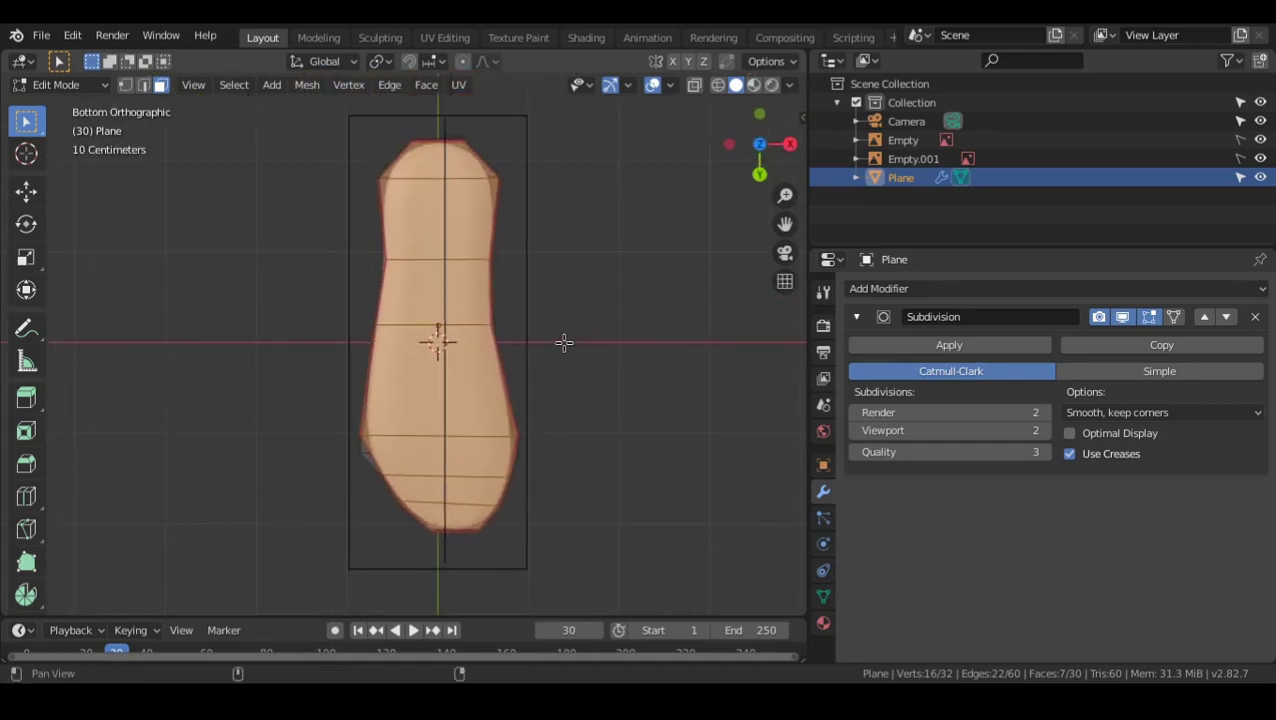
right_click(575, 182)
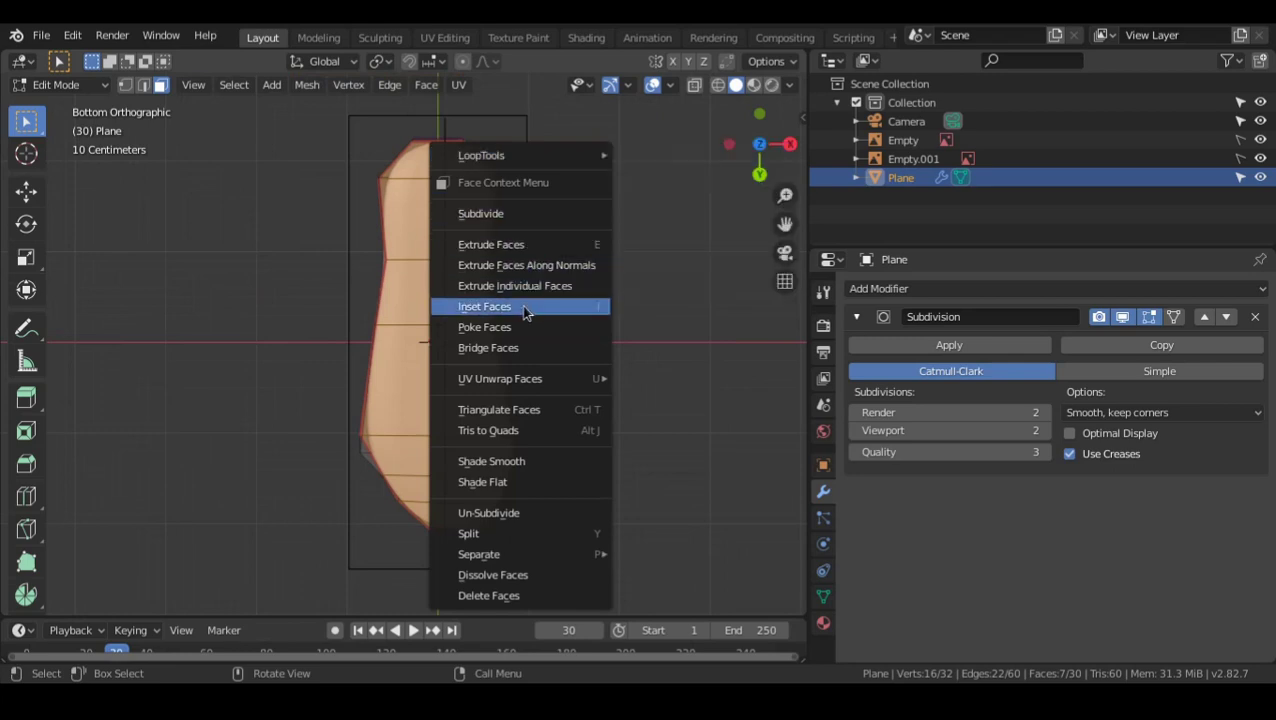
key(Escape)
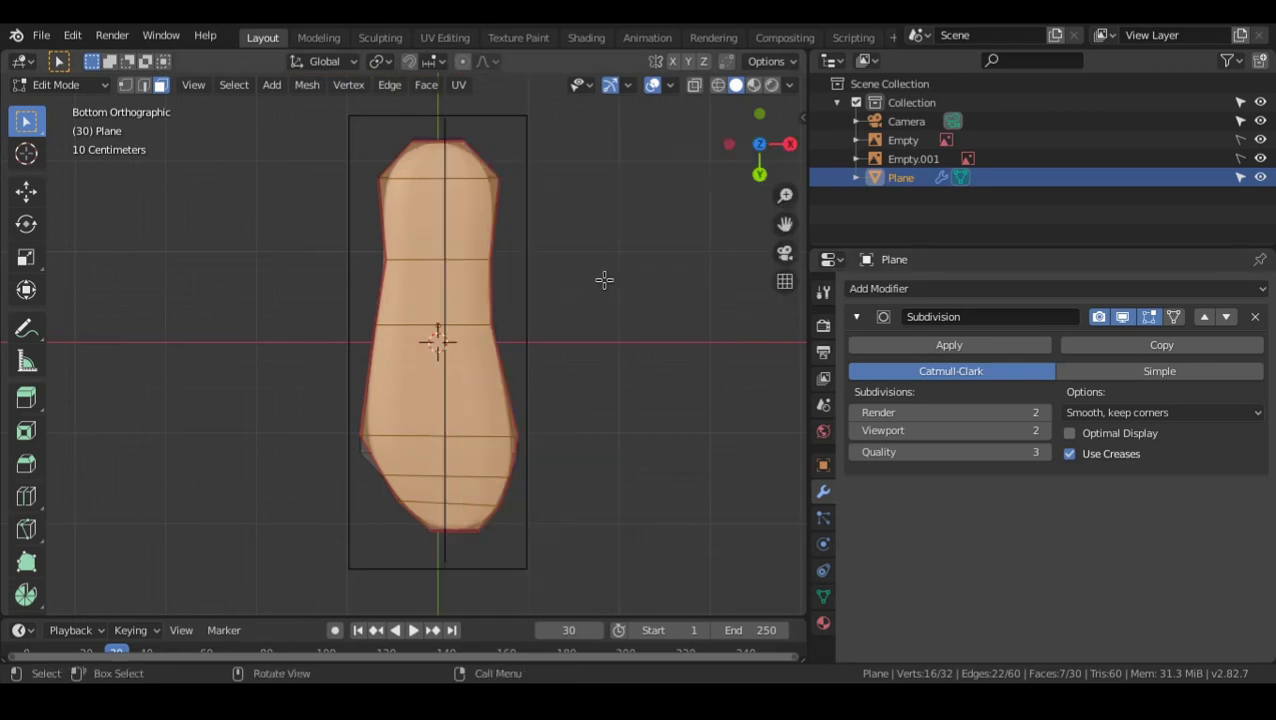
key(i)
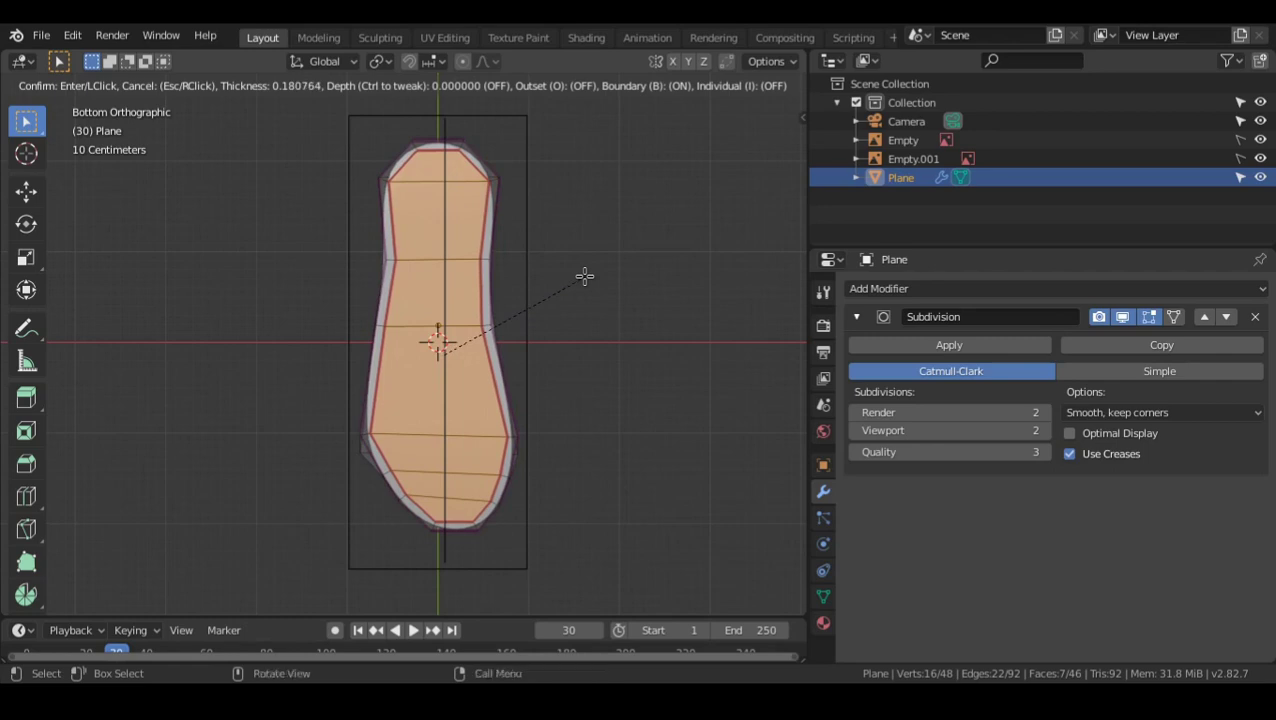
click(585, 277)
- Extrude the inset underside faces about 0.023 m up into the sole to recess the bottom inside the rim
scroll(575, 275, up, 4)
middle_drag(567, 270, 532, 331)
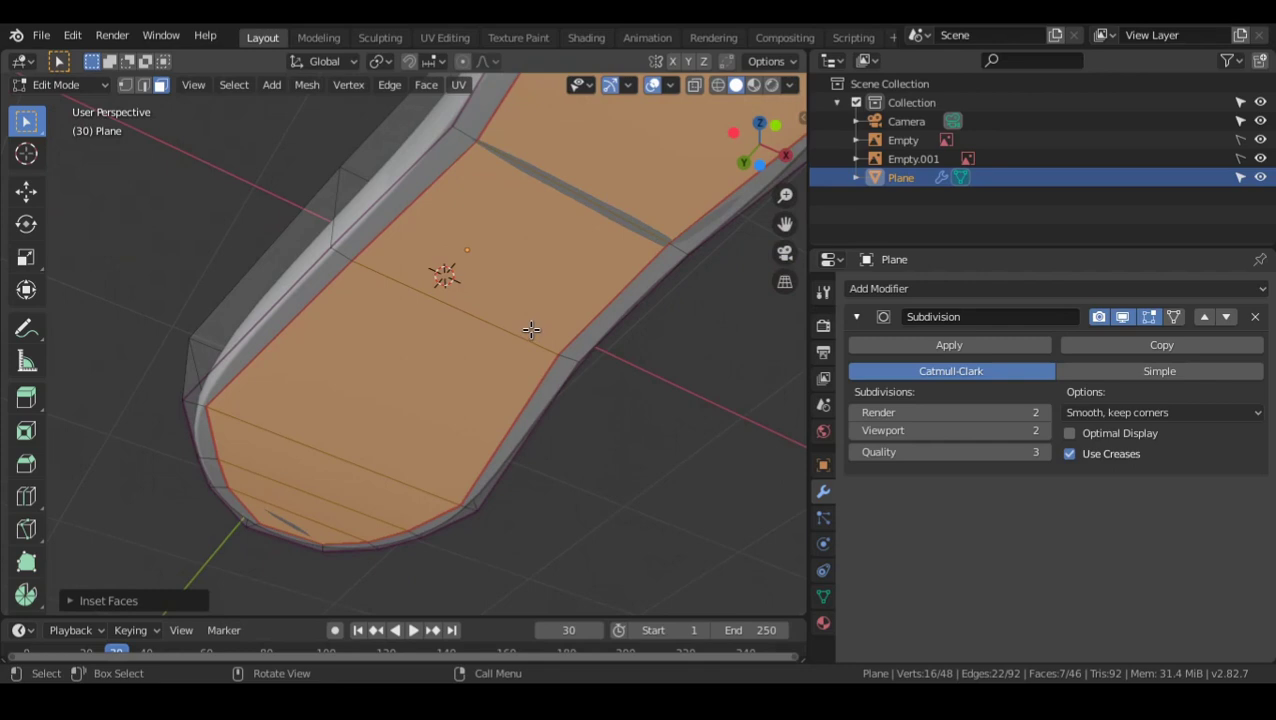
key(r)
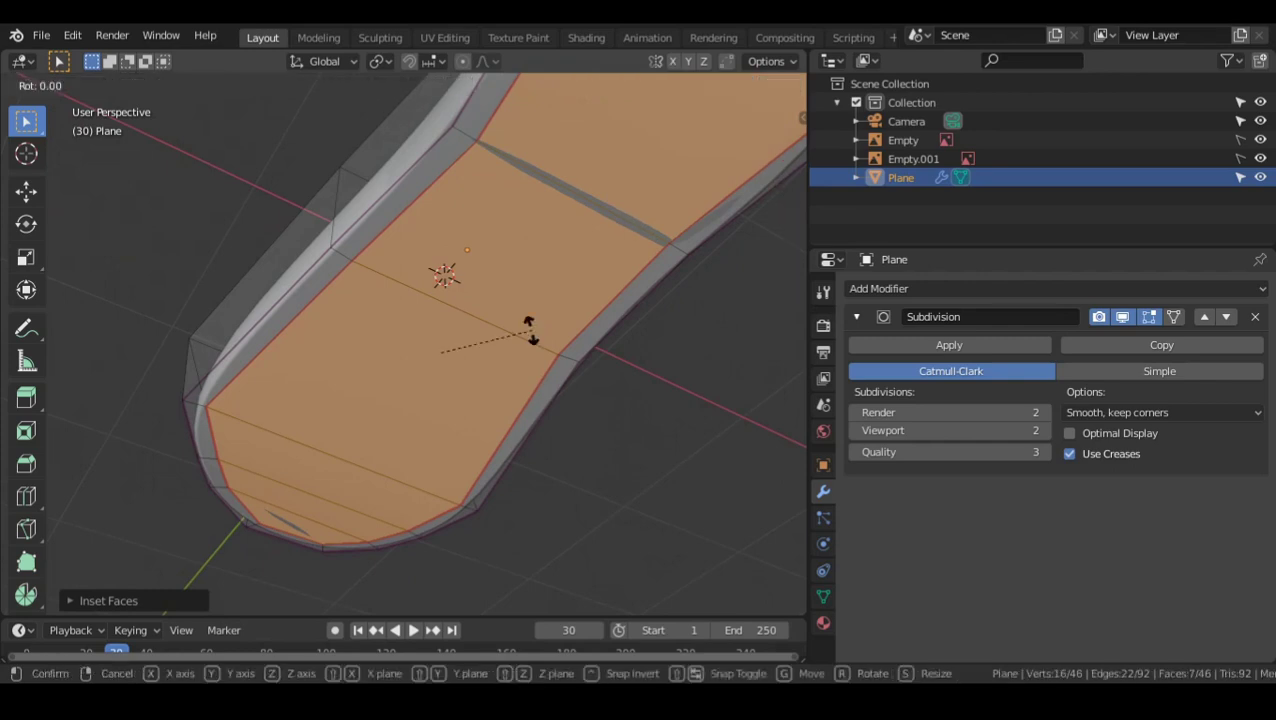
key(Escape)
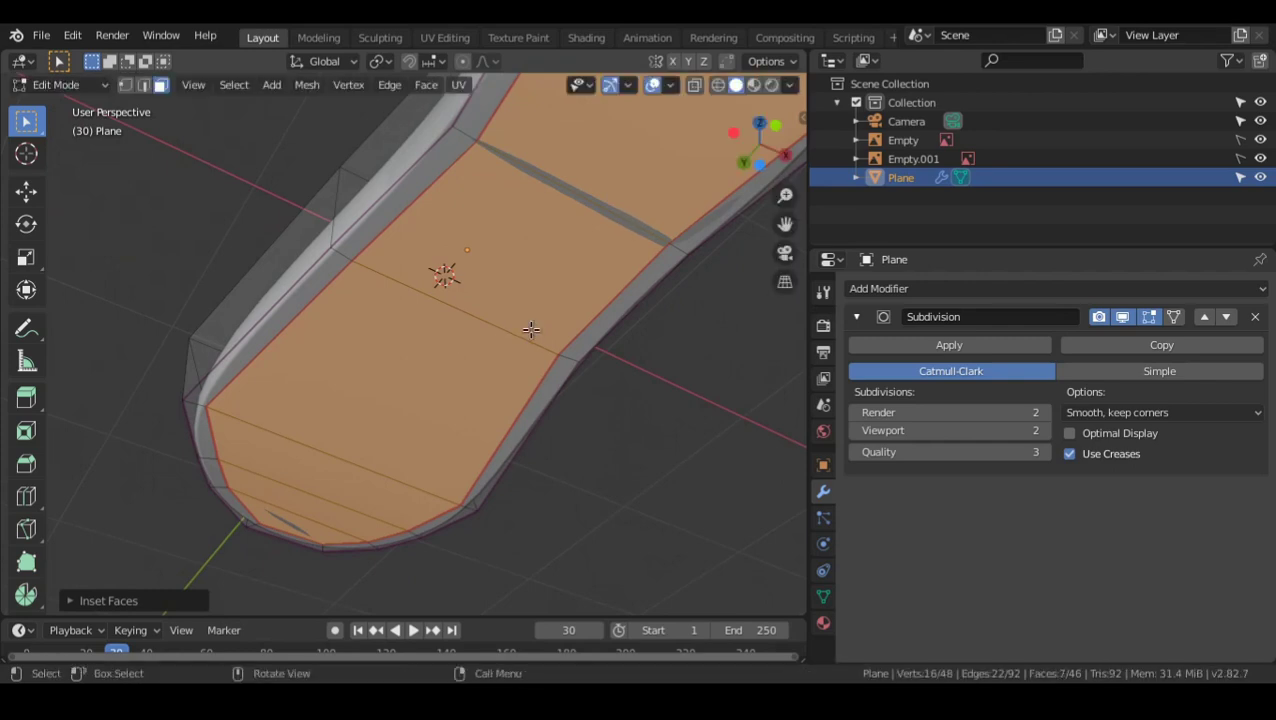
key(e)
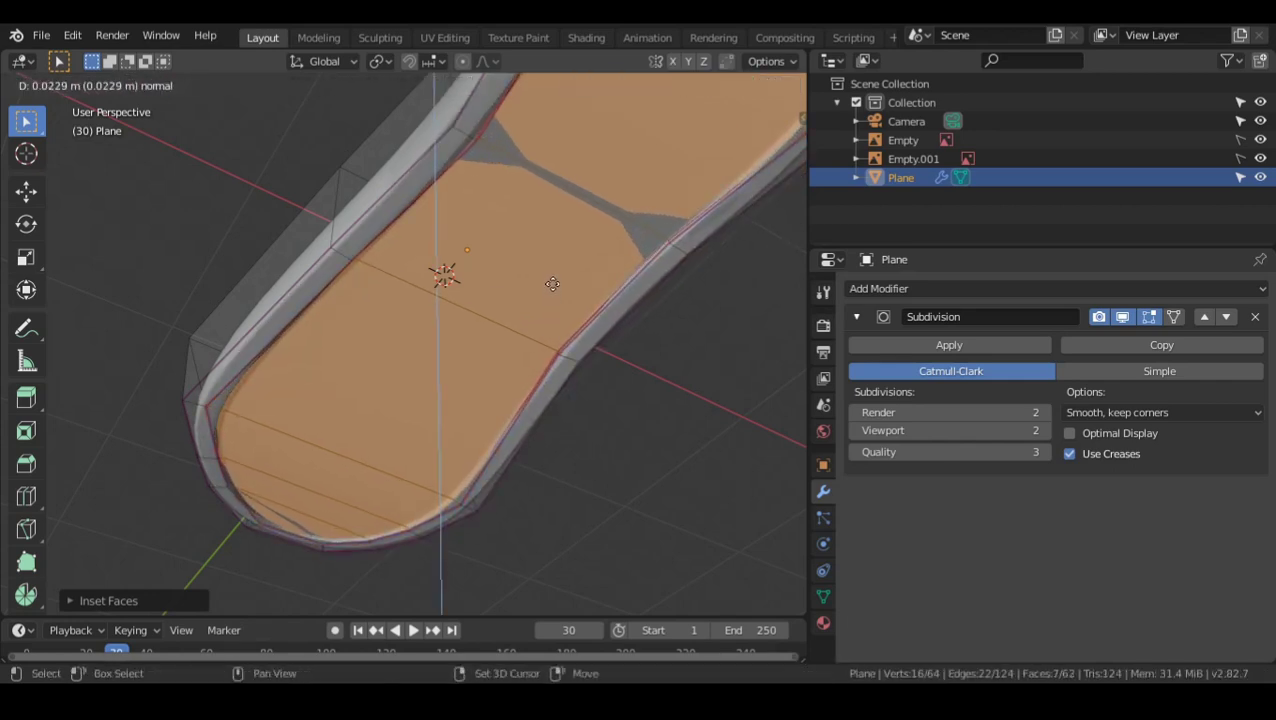
click(552, 282)
- Inspect the recessed underside and rim from low angles in Object and Edit Mode, with overlays both on and off
middle_drag(552, 282, 436, 247)
key(Tab)
scroll(620, 280, down, 5)
scroll(450, 310, up, 3)
key(Tab)
shift+middle_drag(436, 361, 443, 297)
key(alt+shift+z)
key(alt+shift+z)
key(shift+alt+z)
key(Tab)
key(Tab)
key(shift+alt+z)
key(shift+alt+z)
key(shift+alt+z)
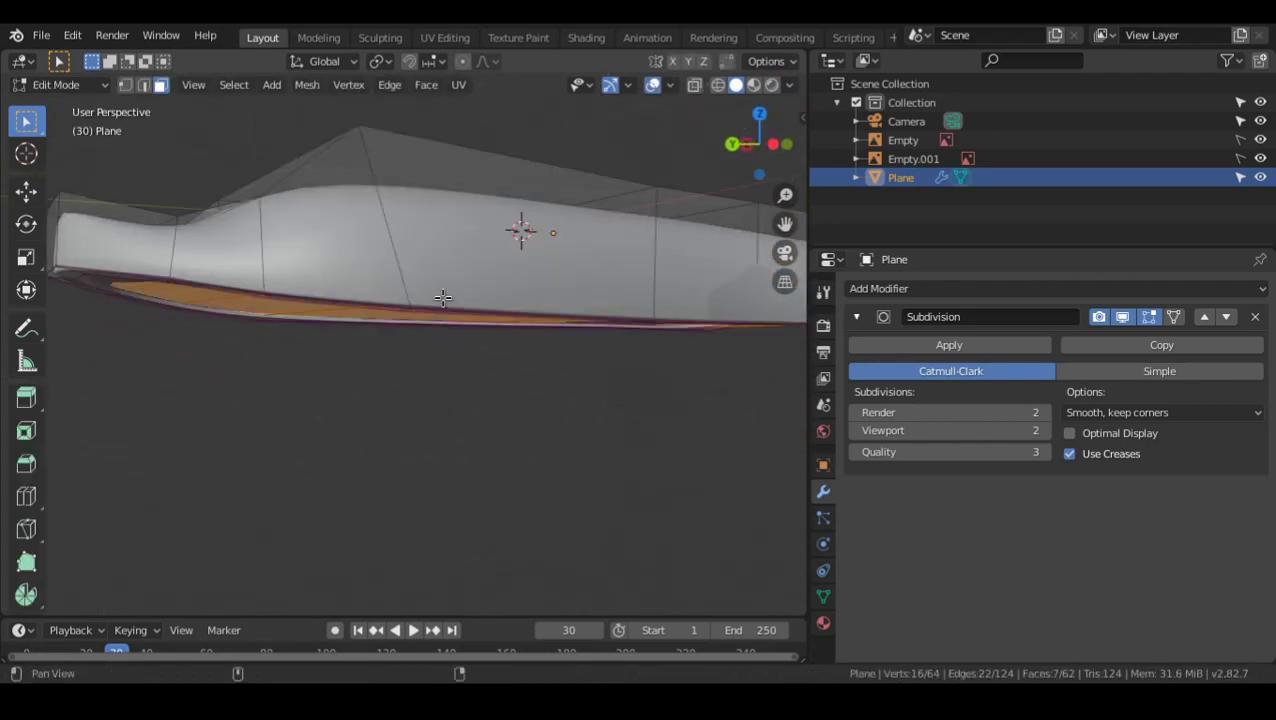
key(shift+alt+z)
key(shift+alt+z)
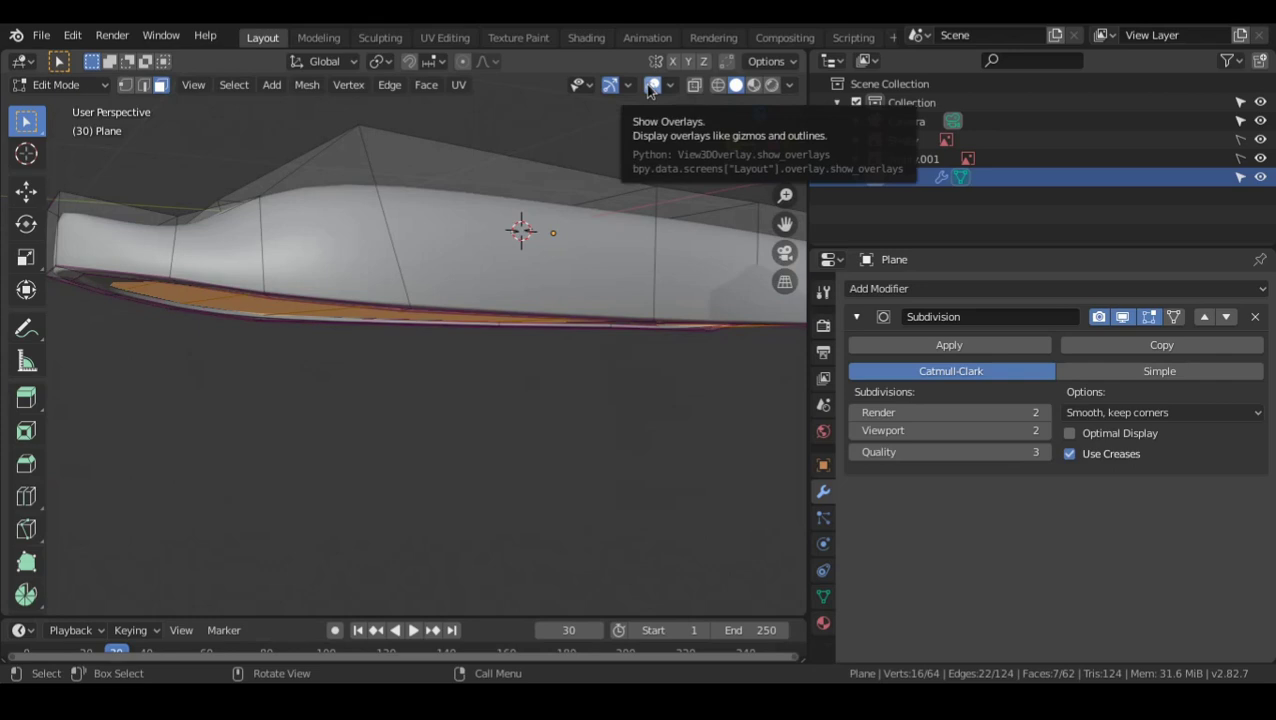
- Check the sole's shape from perspective, right and left side views and compare its profile with the side reference
middle_drag(459, 217, 424, 286)
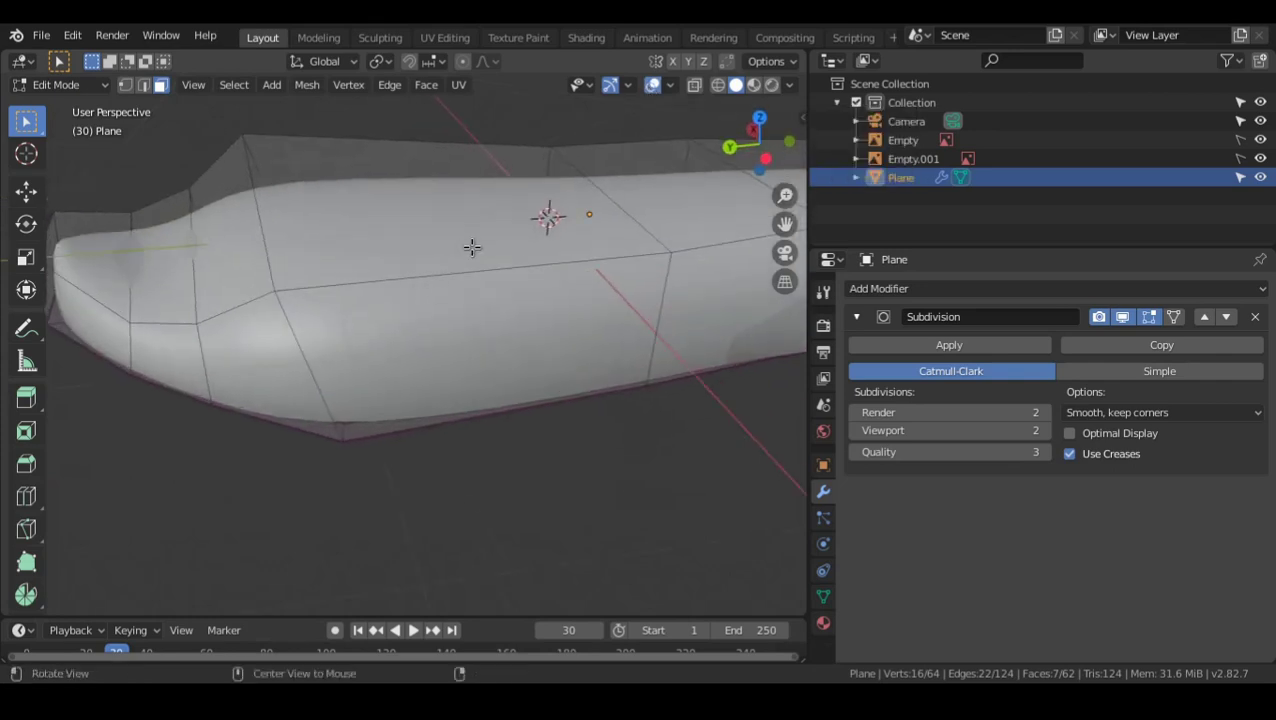
middle_drag(472, 247, 523, 336)
key(KP_3)
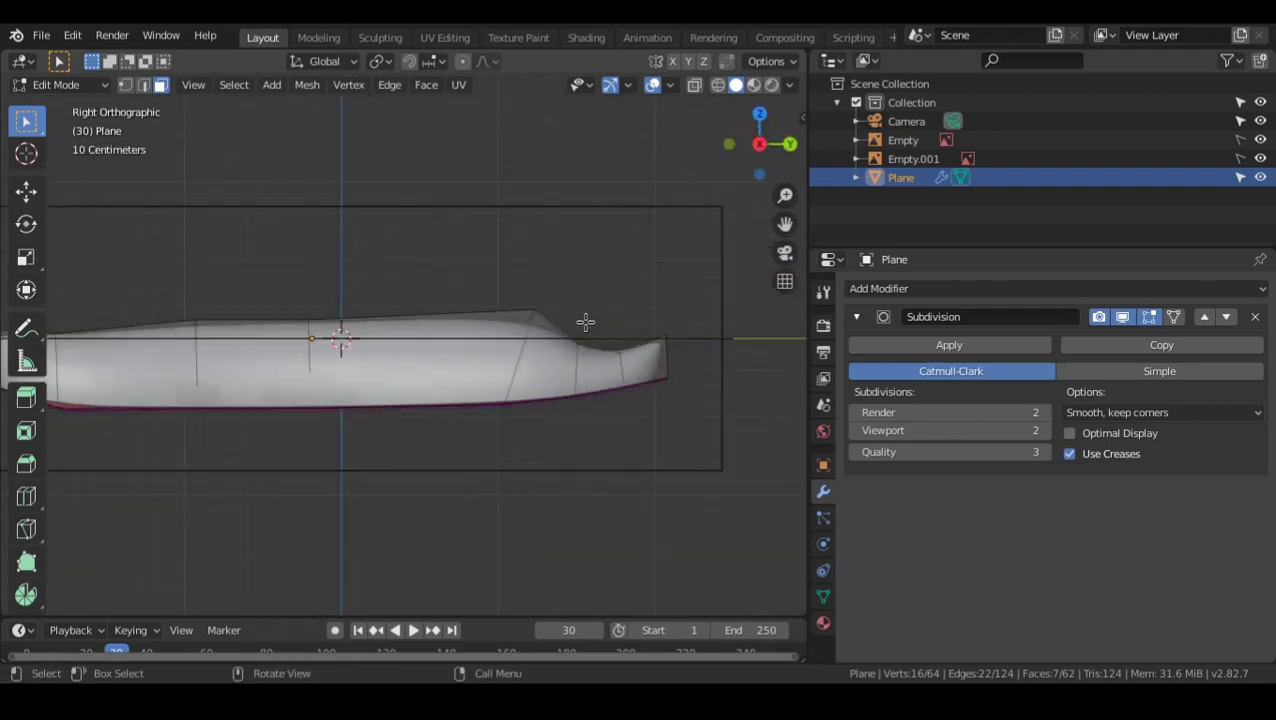
key(KP_7)
key(grave)
click(603, 323)
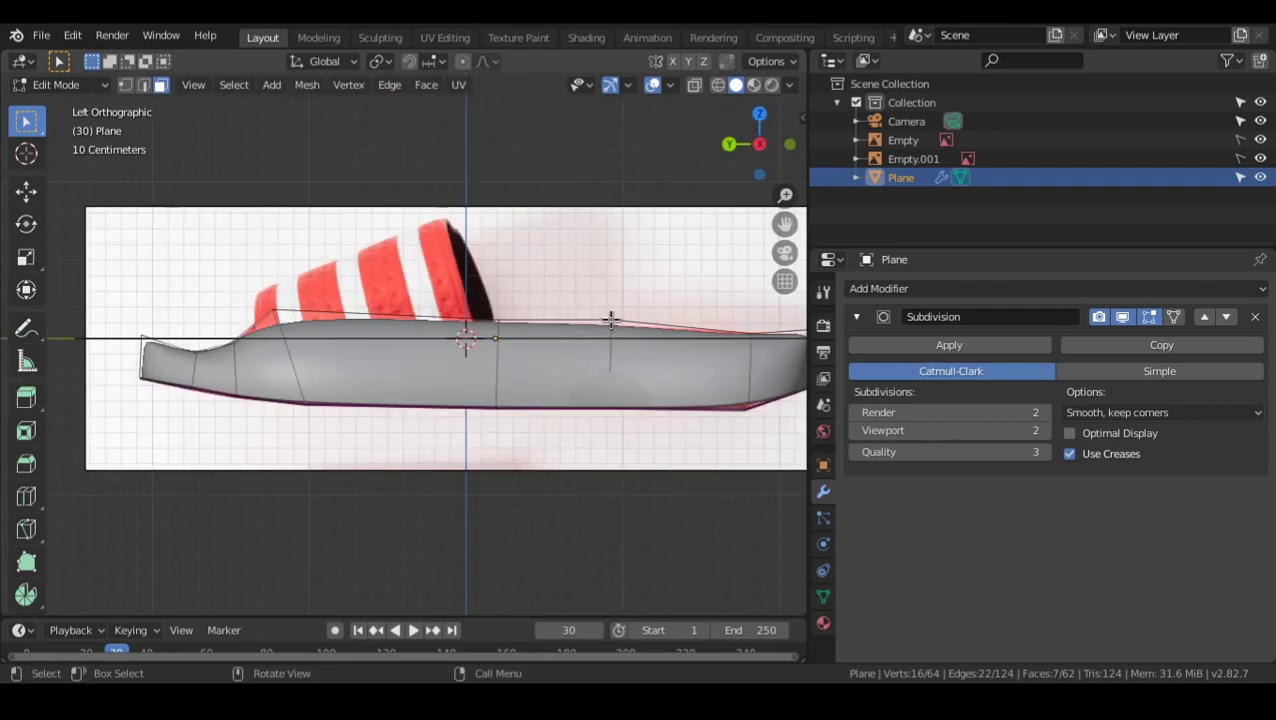
scroll(593, 330, up, 2)
middle_drag(380, 307, 465, 352)
- In top view with X-ray on, nudge the widest forefoot vertices on the outline's left side slightly inward
key(KP_5)
key(KP_7)
scroll(480, 298, up, 1)
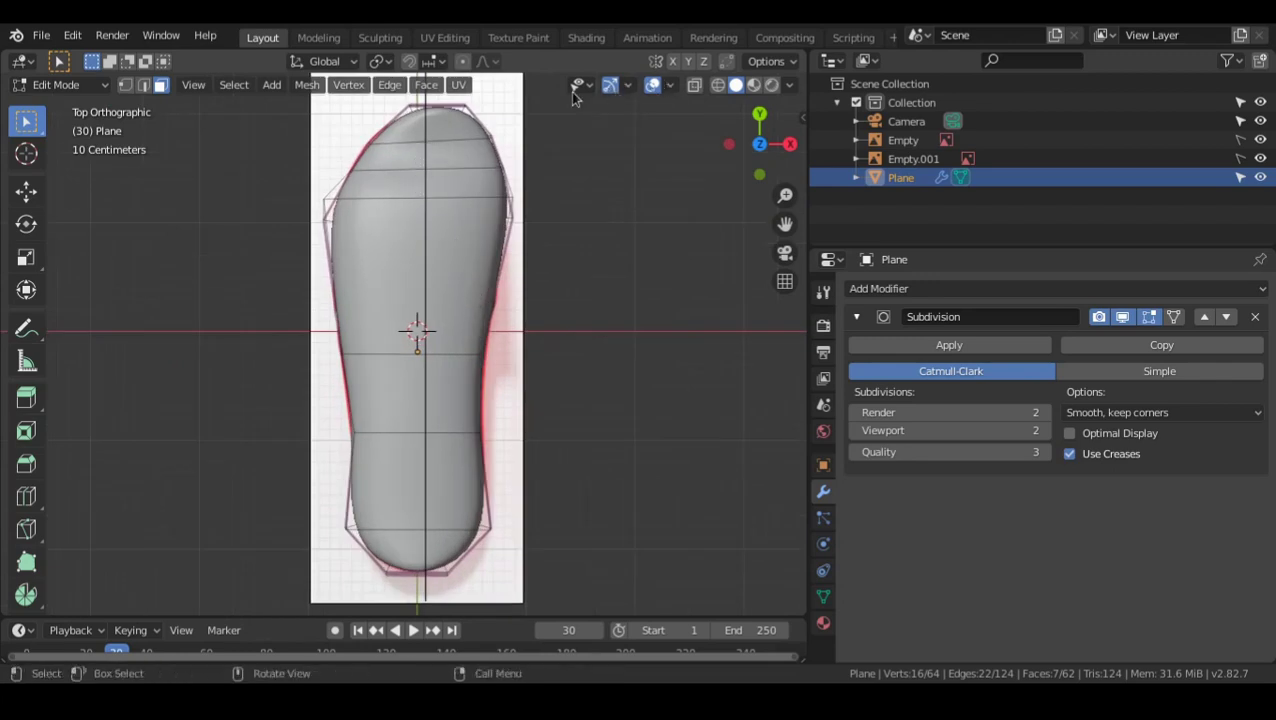
scroll(477, 184, down, 1)
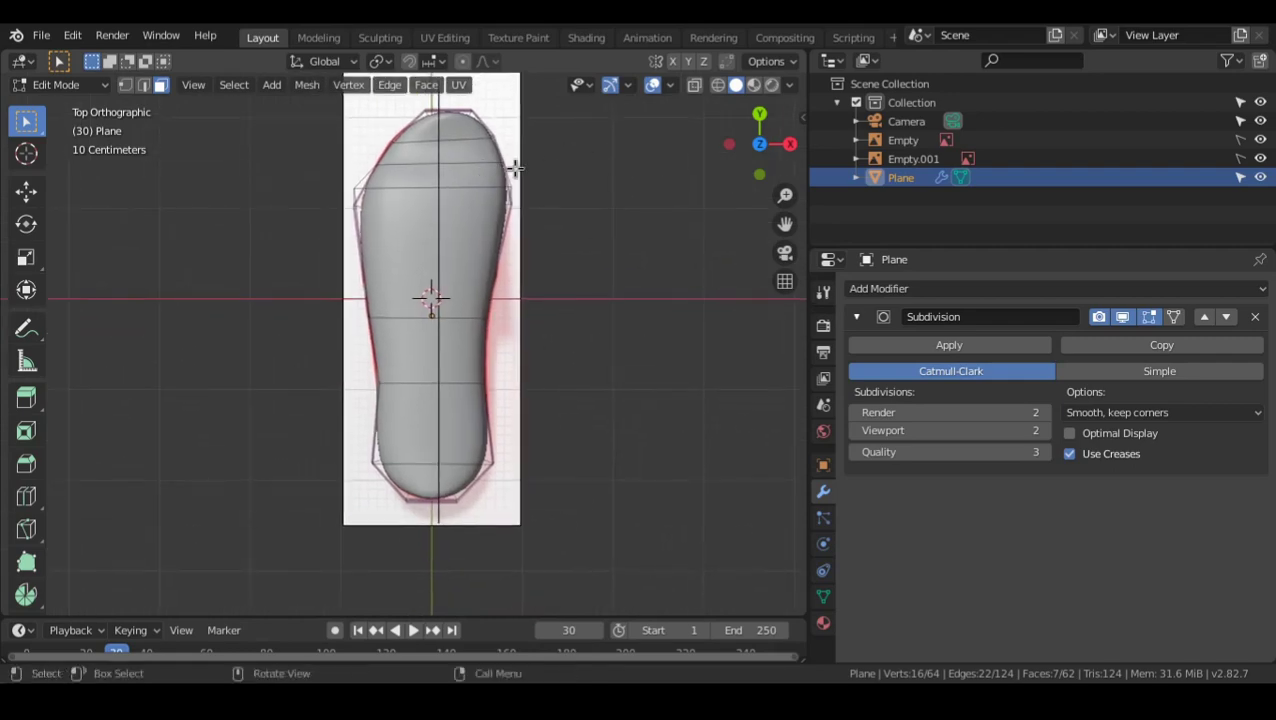
scroll(490, 175, up, 3)
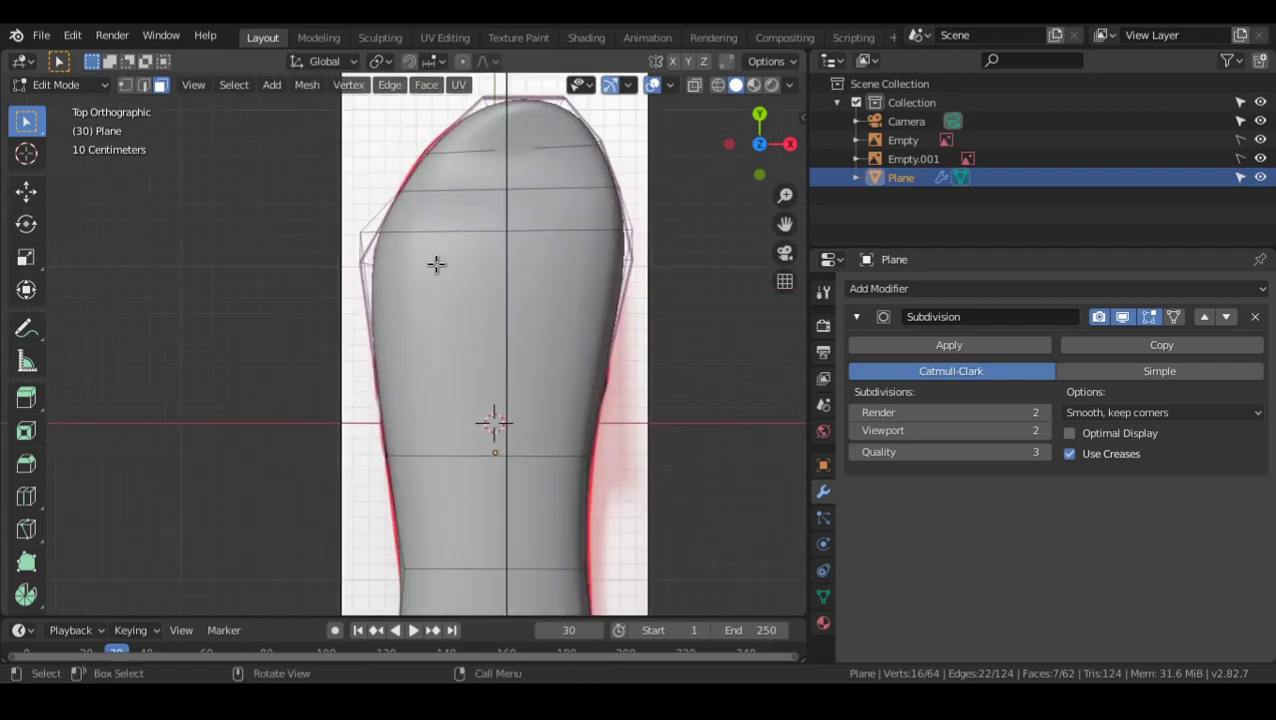
key(alt+z)
click(429, 256)
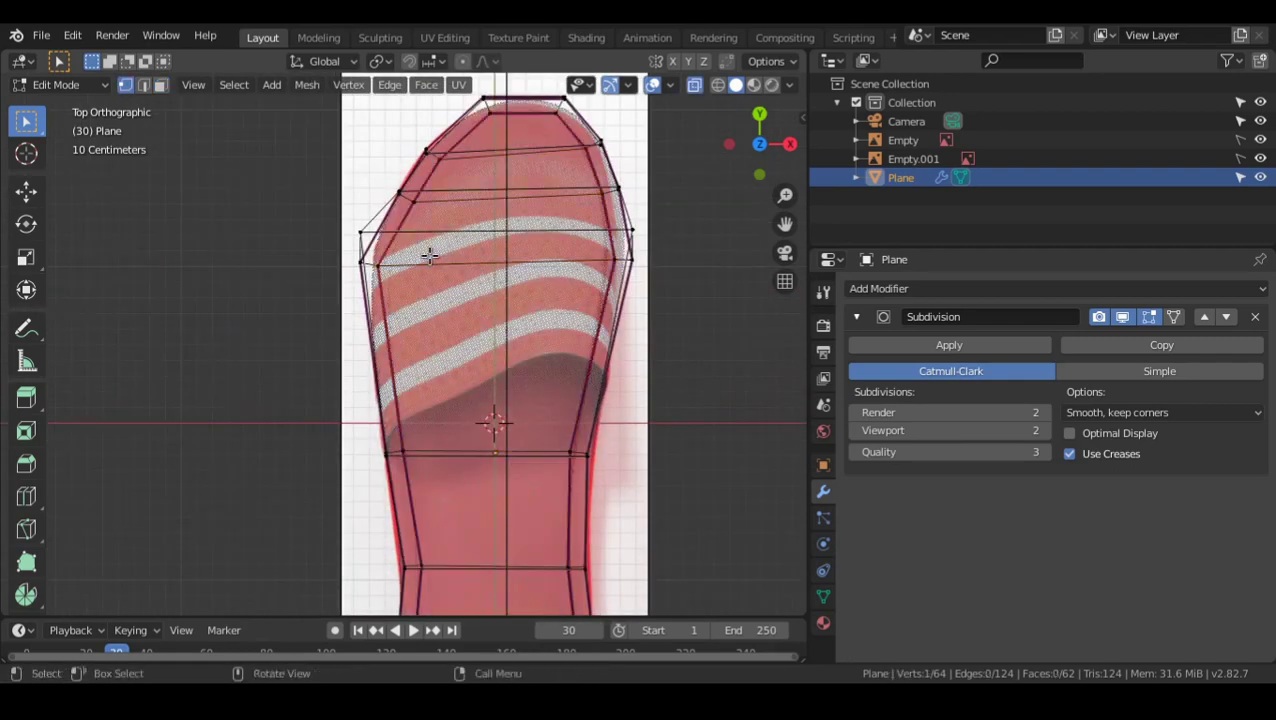
drag(335, 212, 365, 278)
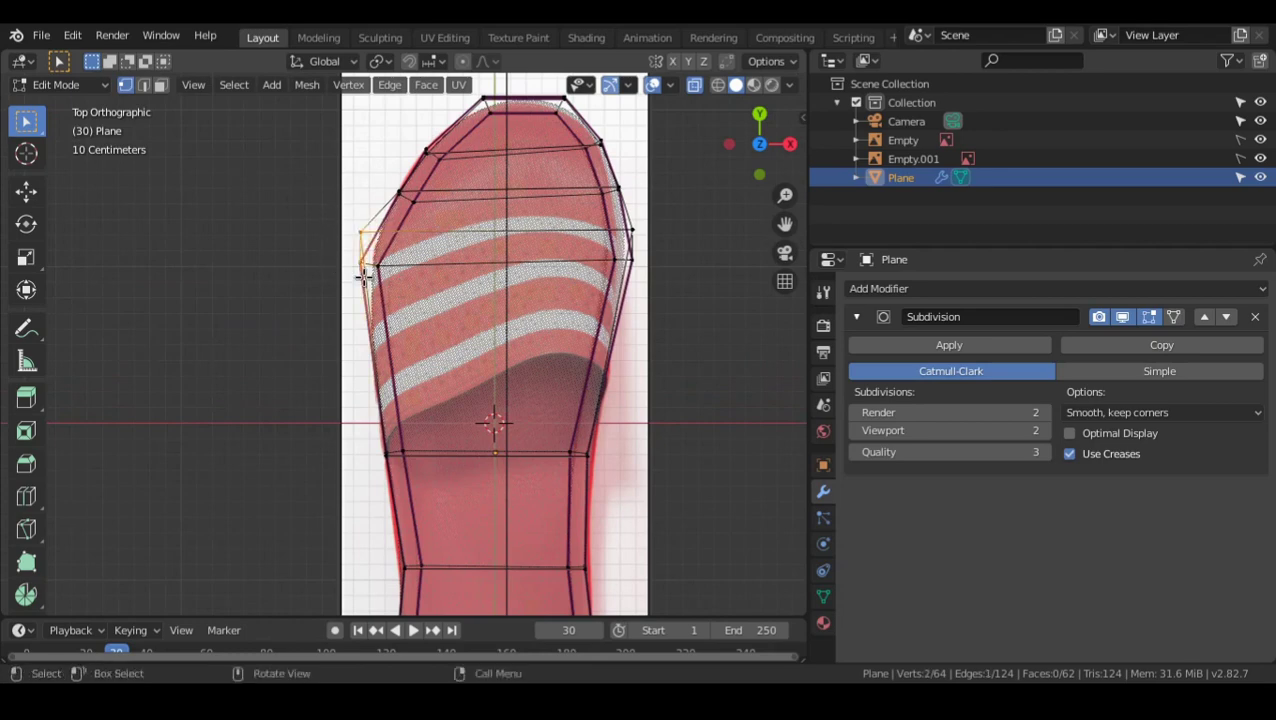
key(g)
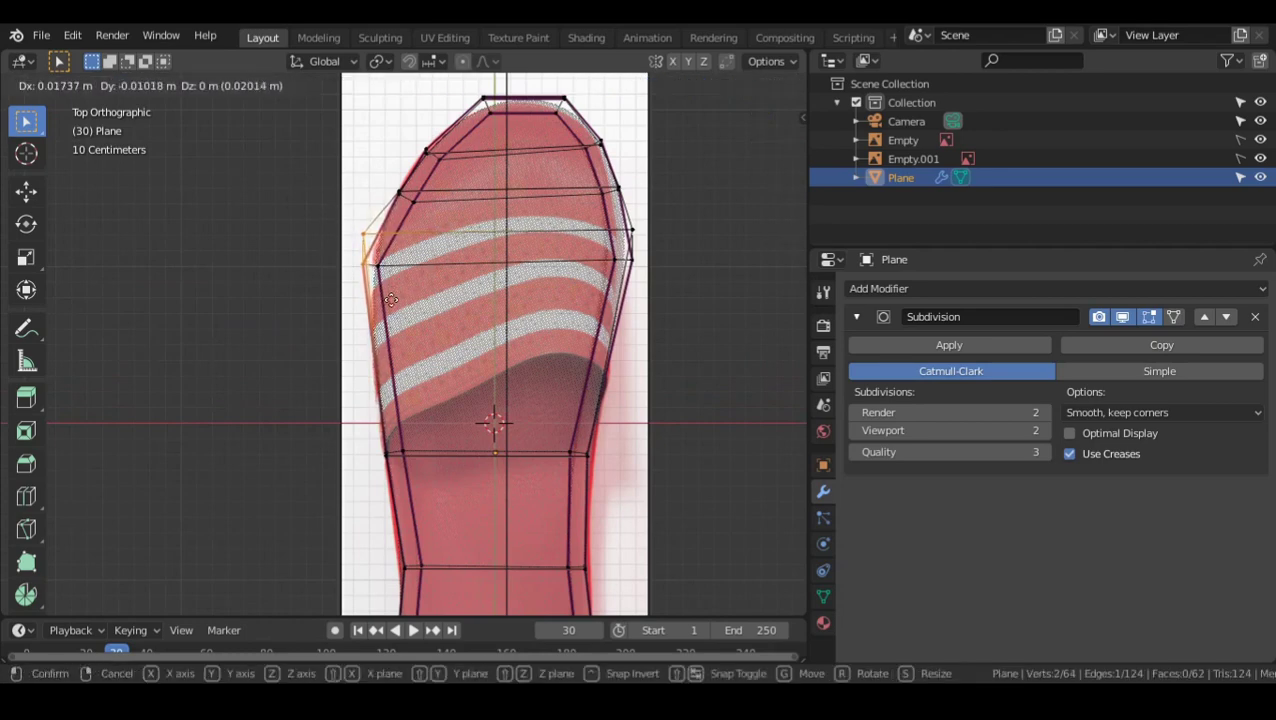
click(395, 314)
- Adjust the two rows of midfoot vertices on the sole's left side to follow the top reference outline
shift+middle_drag(639, 345, 565, 349)
scroll(565, 349, down, 1)
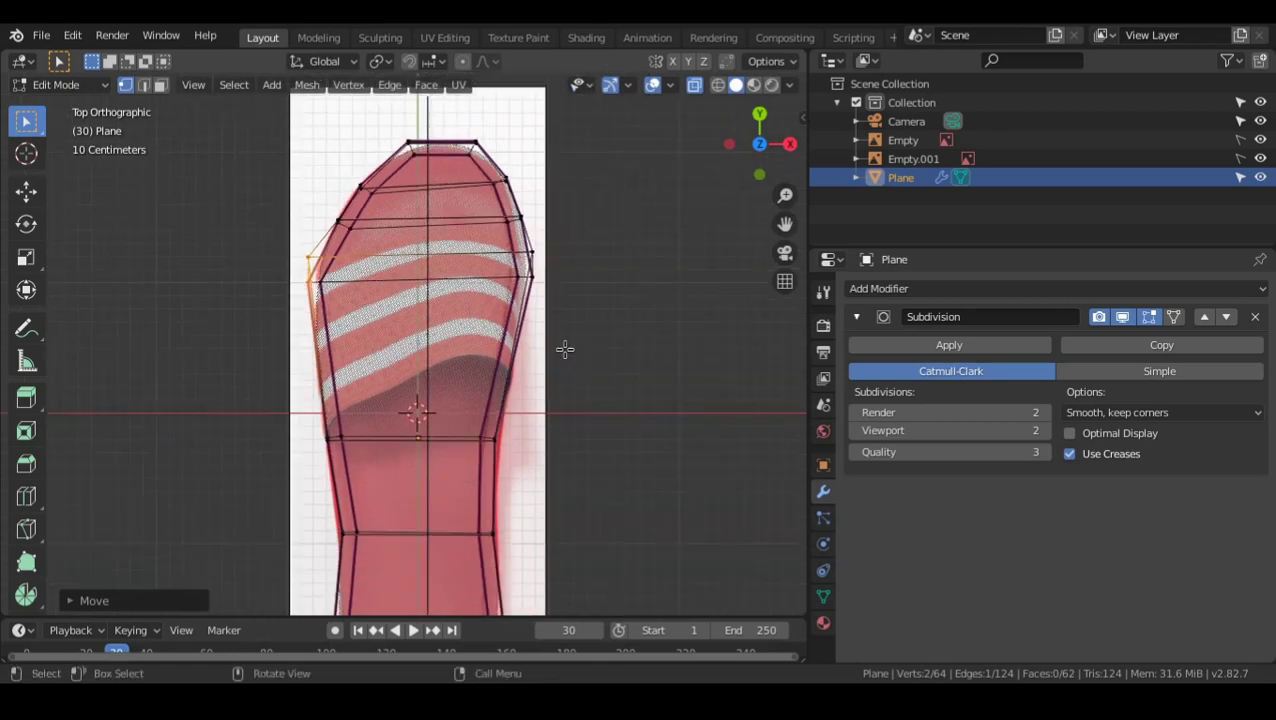
shift+middle_drag(555, 399, 567, 302)
click(360, 323)
key(g)
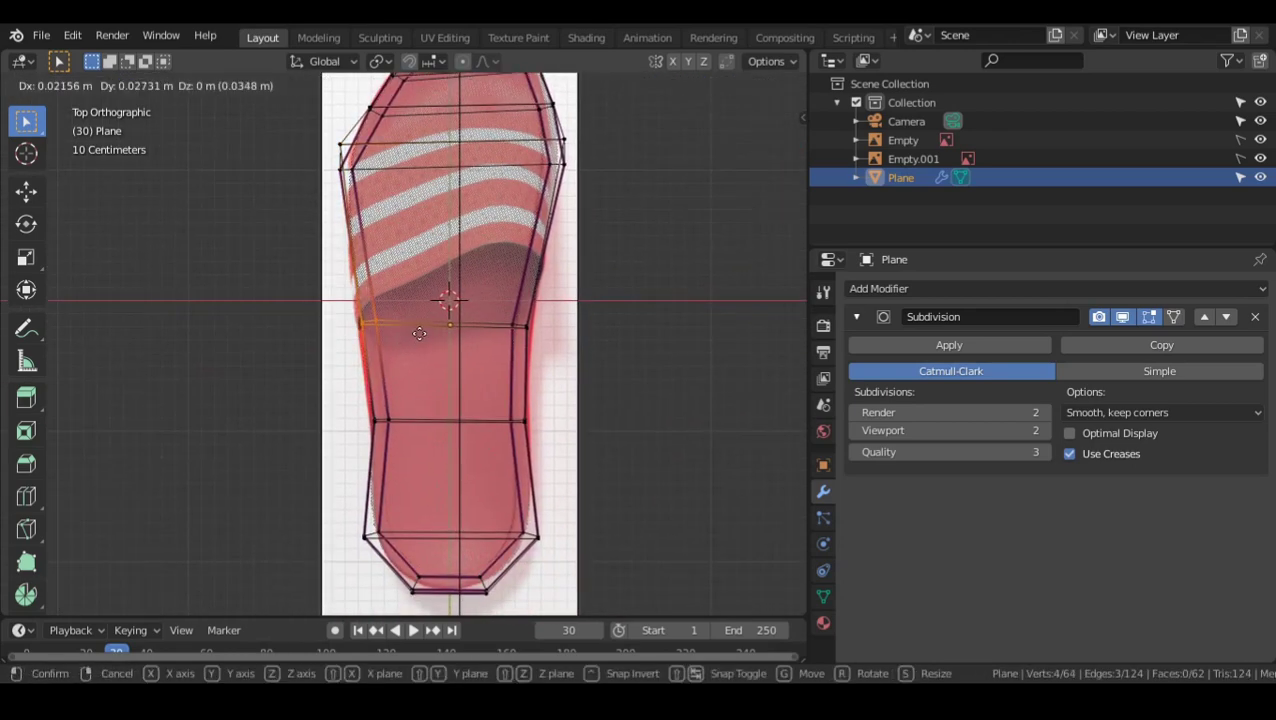
click(408, 342)
shift+middle_drag(398, 390, 390, 328)
drag(335, 347, 407, 382)
key(g)
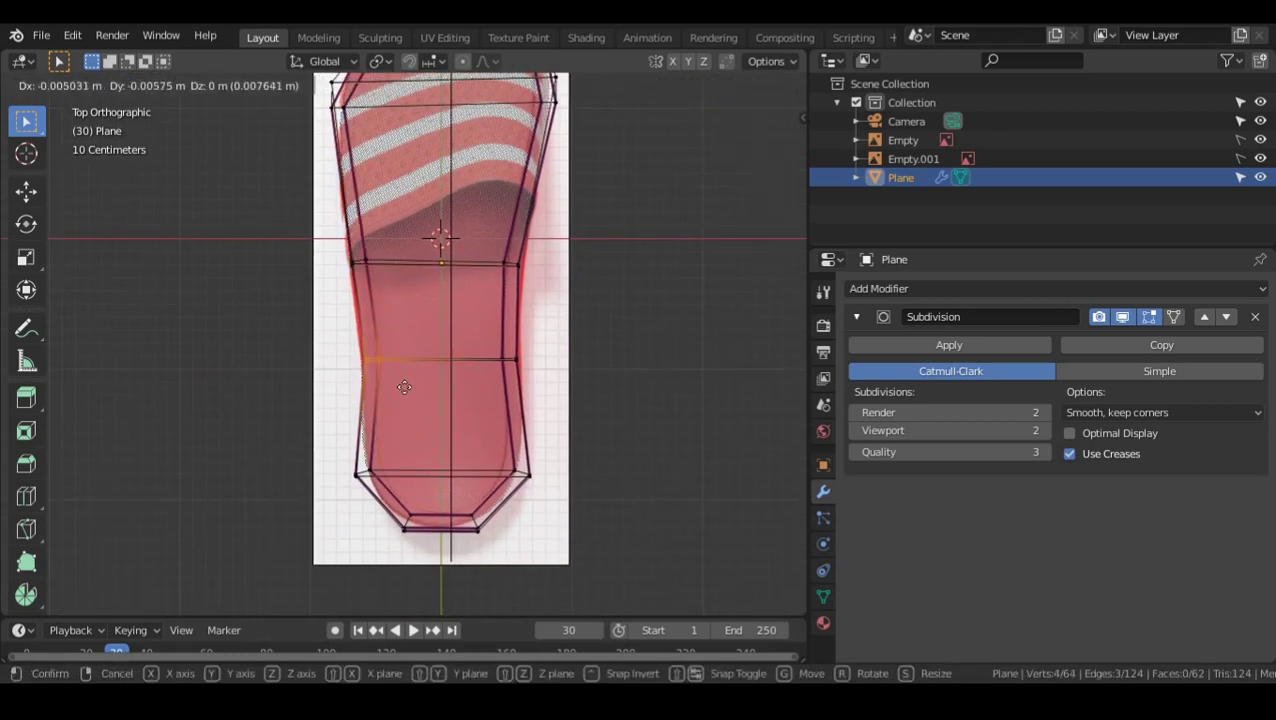
click(401, 389)
- Adjust the vertices behind the midfoot on the sole's right side to fit the reference outline
drag(557, 360, 560, 358)
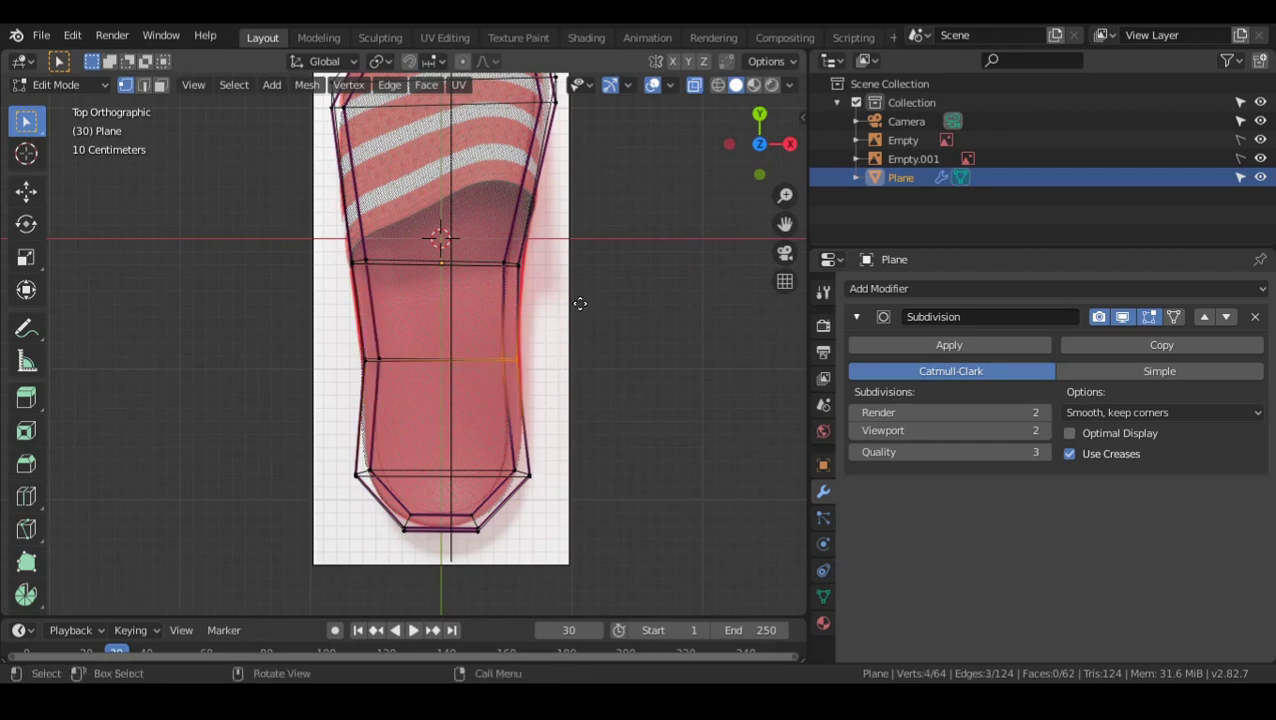
key(g)
click(542, 411)
shift+middle_drag(542, 411, 535, 376)
key(g)
click(526, 324)
- Fine-tune the widest heel vertices on both sides of the sole against the top reference
click(524, 401)
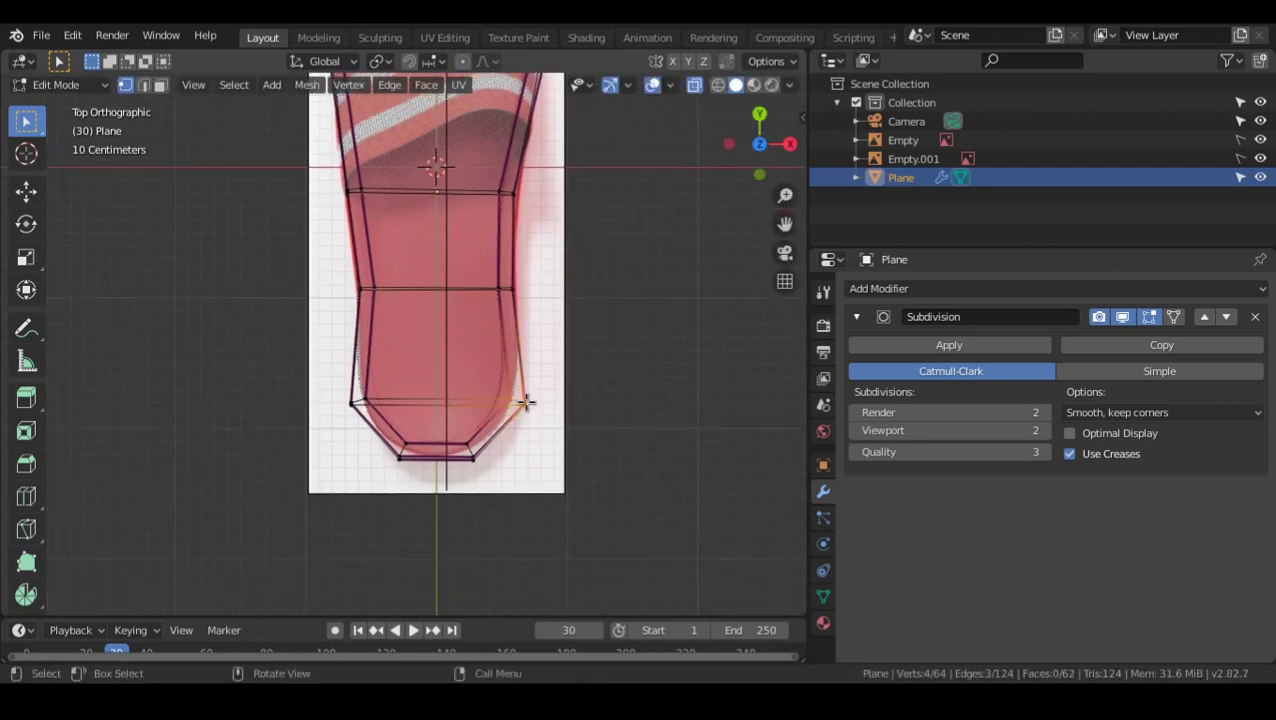
key(g)
click(590, 354)
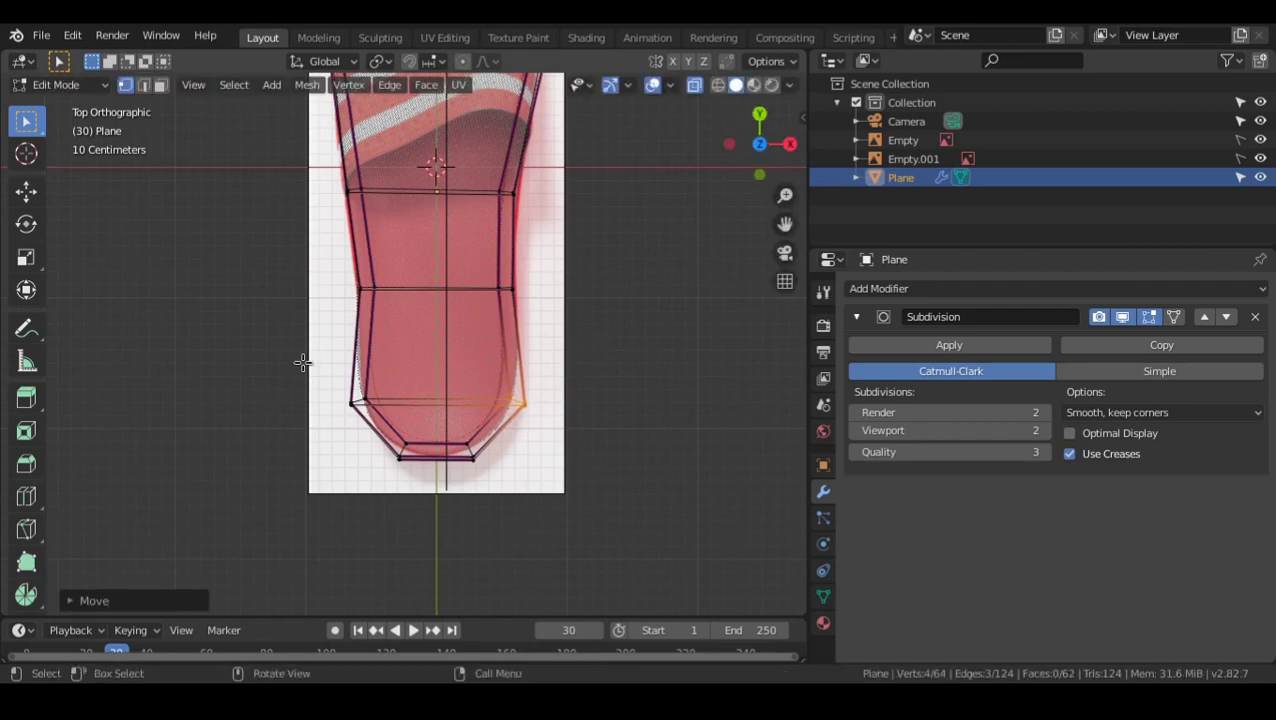
drag(397, 418, 397, 416)
key(g)
click(400, 364)
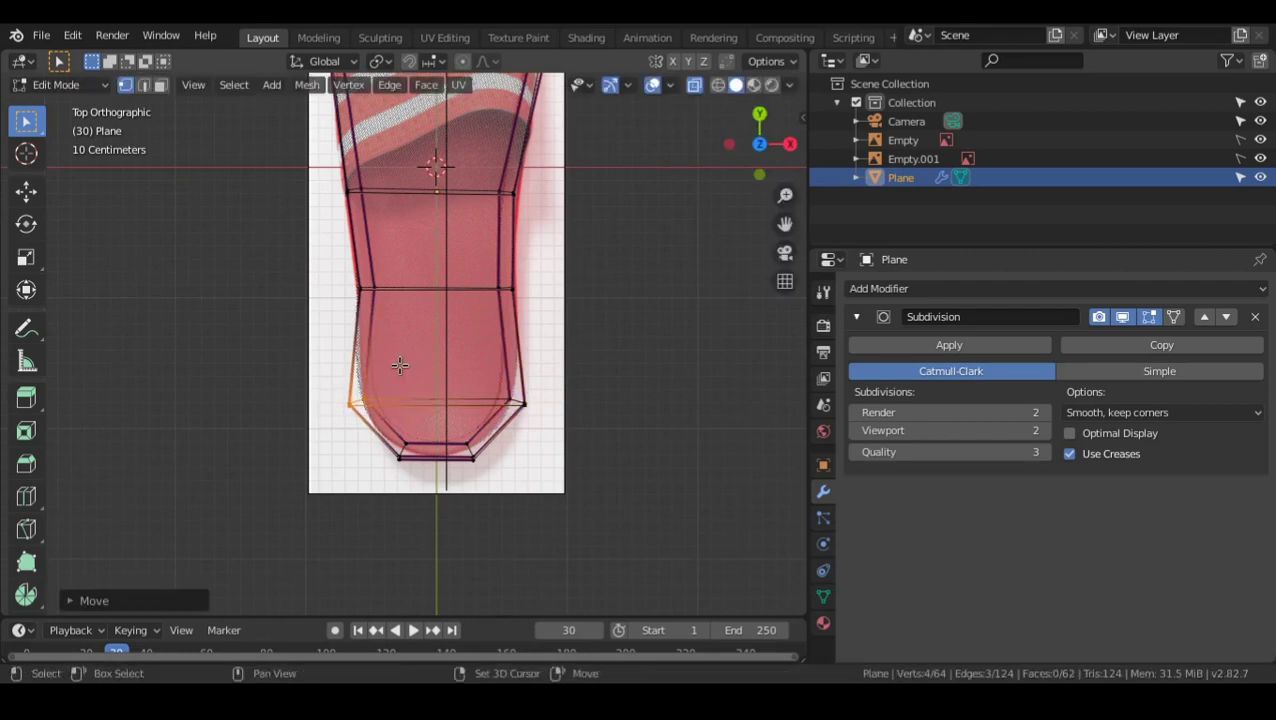
- Inspect the smoothed sole in Object Mode from the side, zooming in on the raised toe
key(Tab)
middle_drag(488, 350, 419, 356)
key(grave)
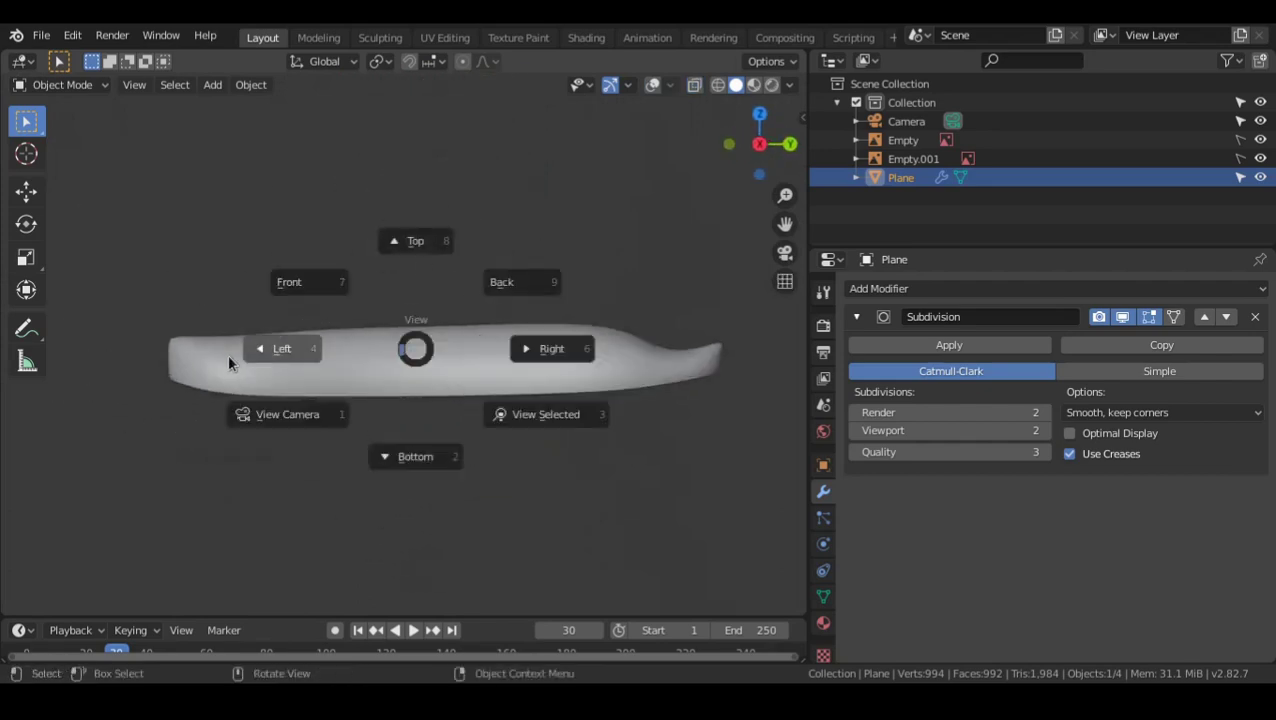
click(230, 352)
scroll(399, 318, up, 4)
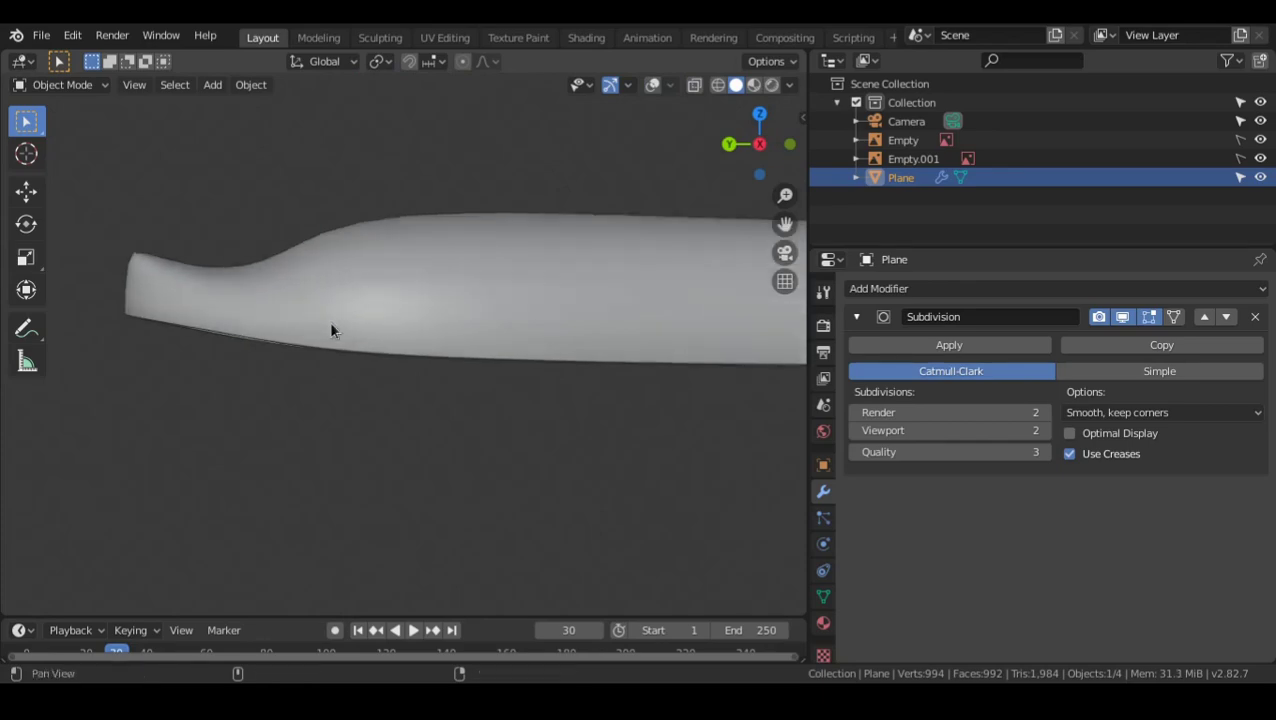
middle_drag(333, 330, 491, 316)
alt+drag(491, 312, 427, 343)
- Compare the sole's side profile with the side reference in Edit Mode with X-ray, from toe to midfoot
key(alt+shift+z)
key(Tab)
key(alt+z)
scroll(373, 407, up, 4)
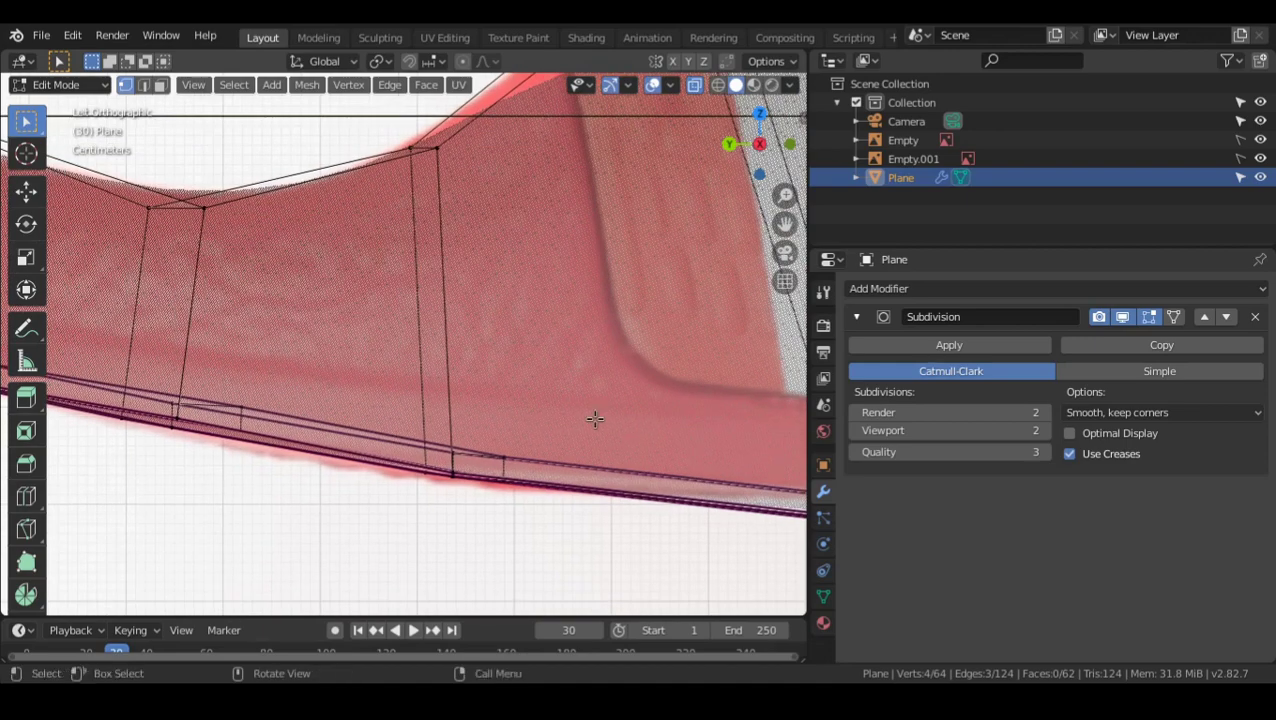
scroll(688, 426, down, 3)
shift+middle_drag(549, 397, 259, 385)
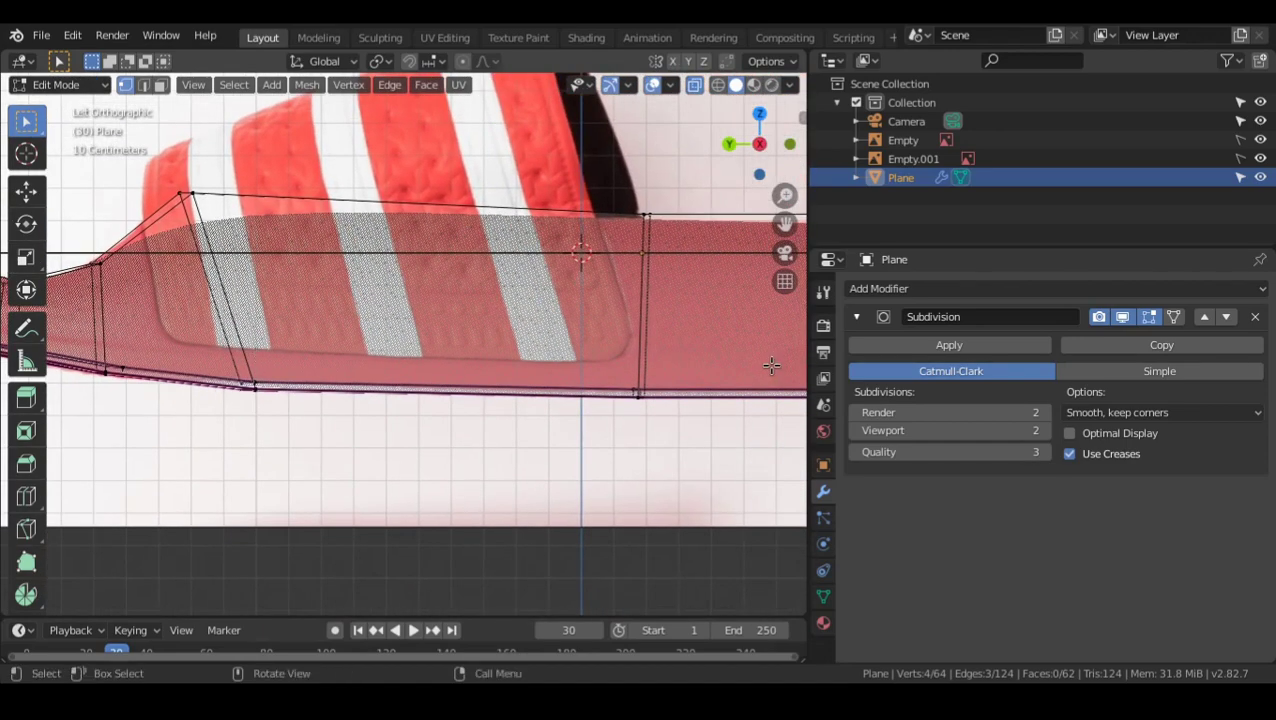
scroll(750, 369, down, 2)
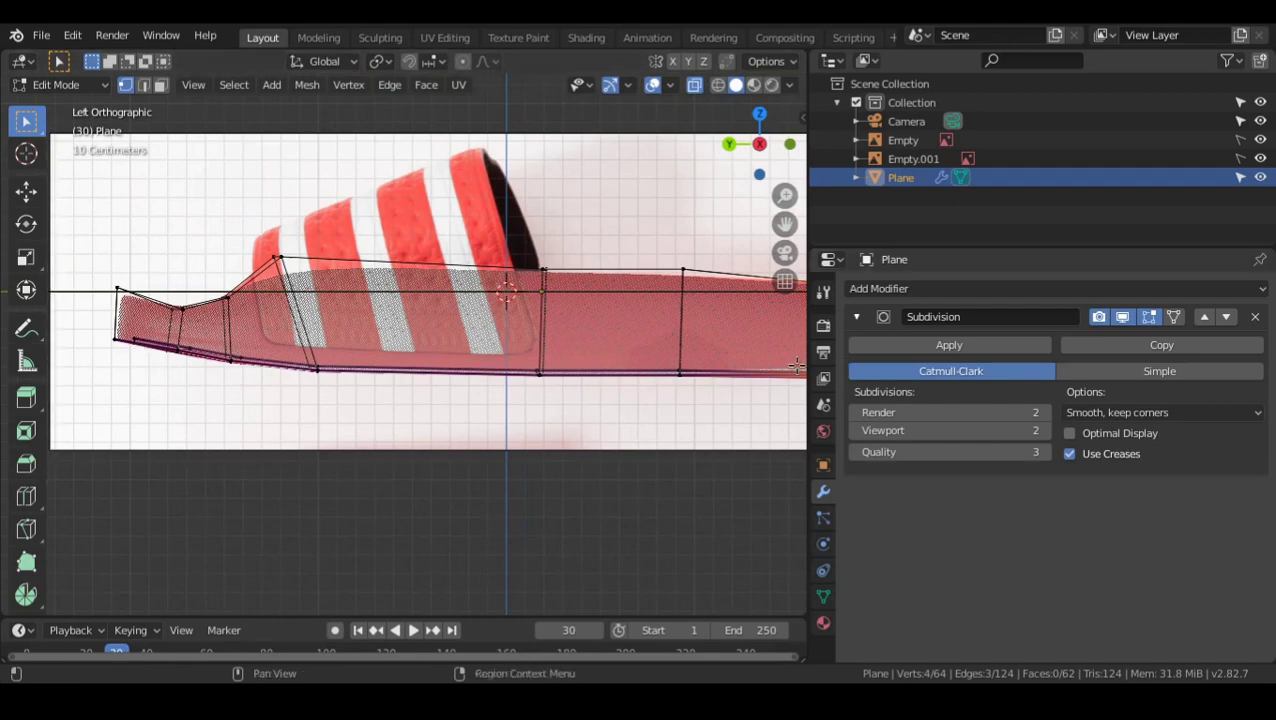
scroll(205, 377, up, 3)
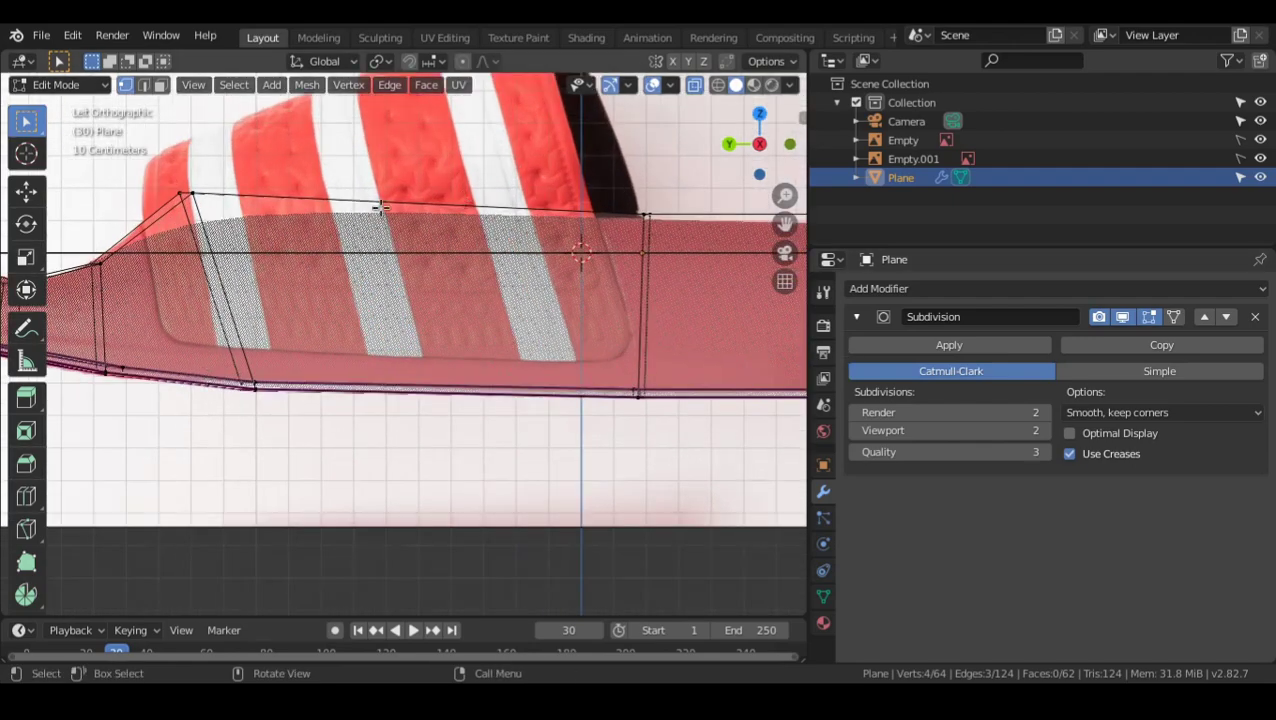
shift+middle_drag(363, 301, 700, 314)
scroll(436, 356, up, 2)
shift+middle_drag(279, 349, 363, 370)
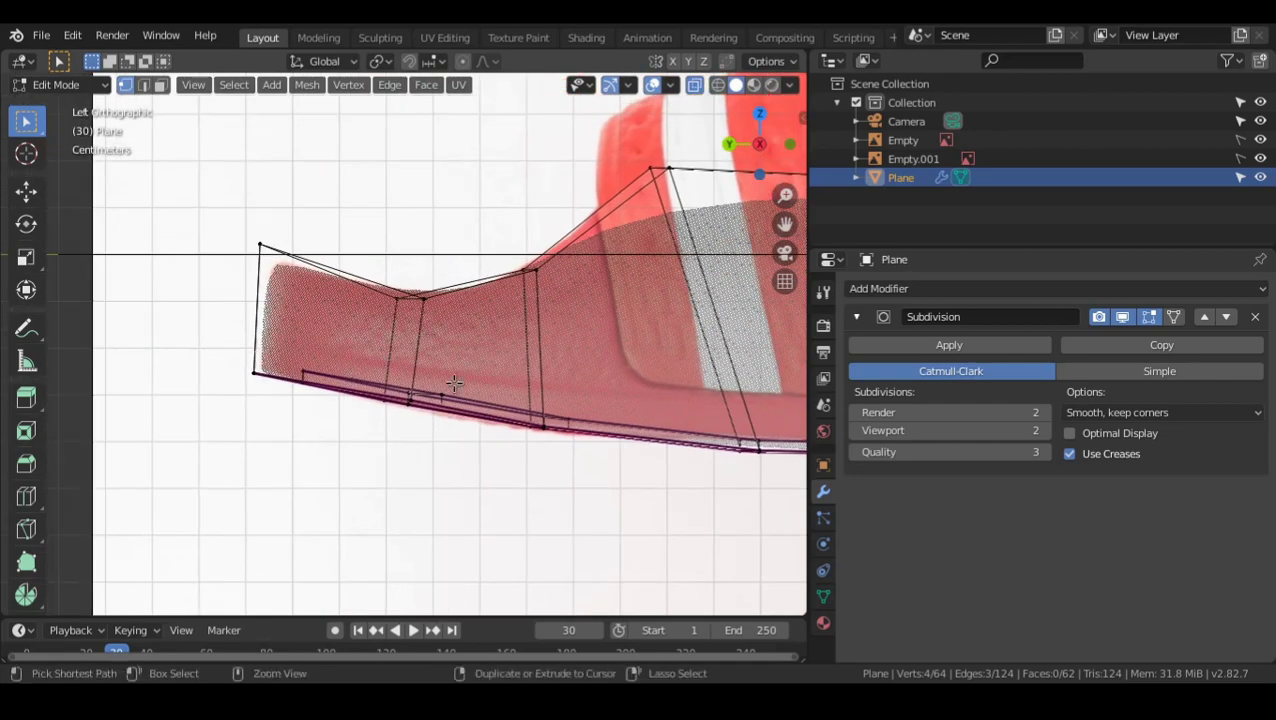
middle_drag(454, 383, 628, 331)
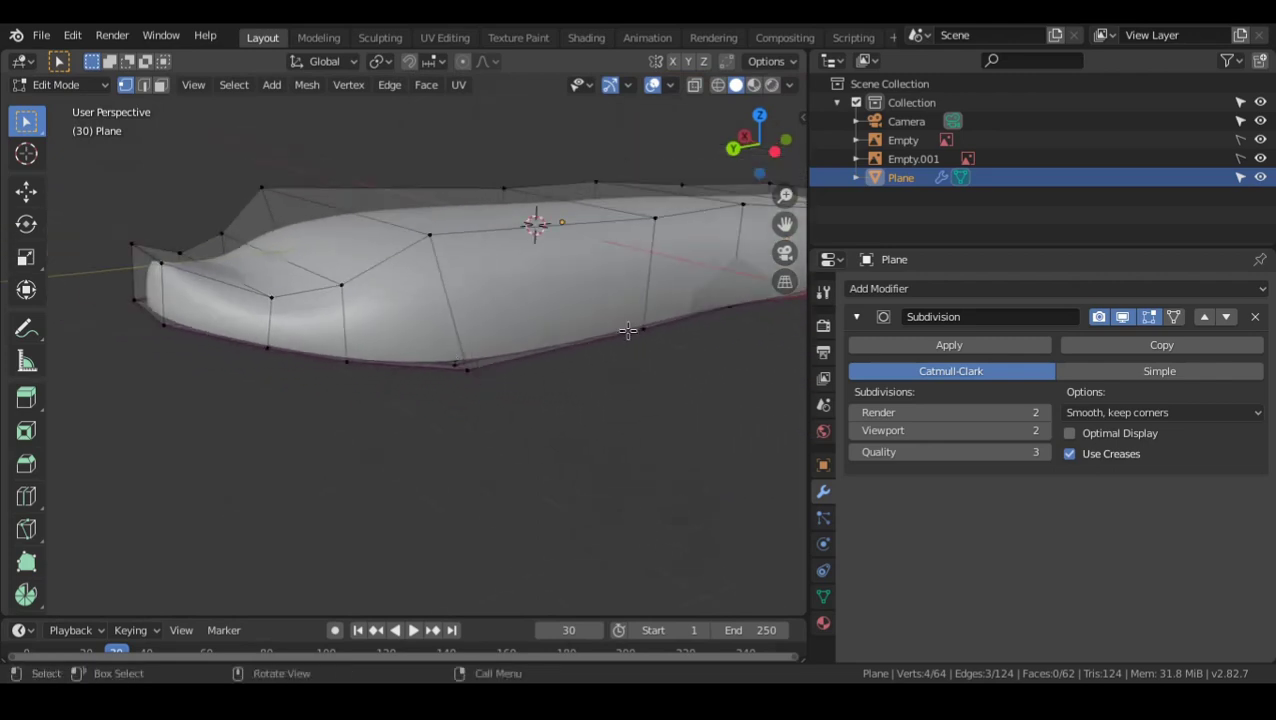
- Add a horizontal edge loop around the sole's side wall and slide it down close to the bottom edge
key(ctrl+r)
click(456, 302)
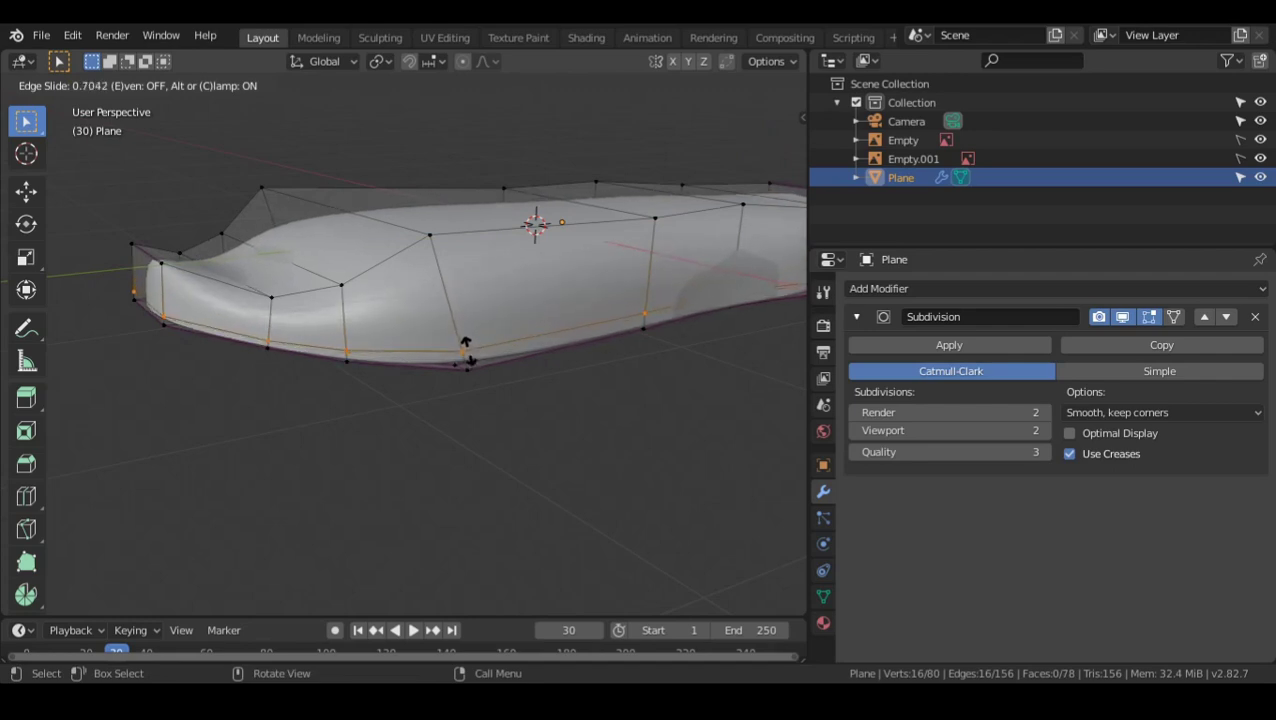
click(467, 345)
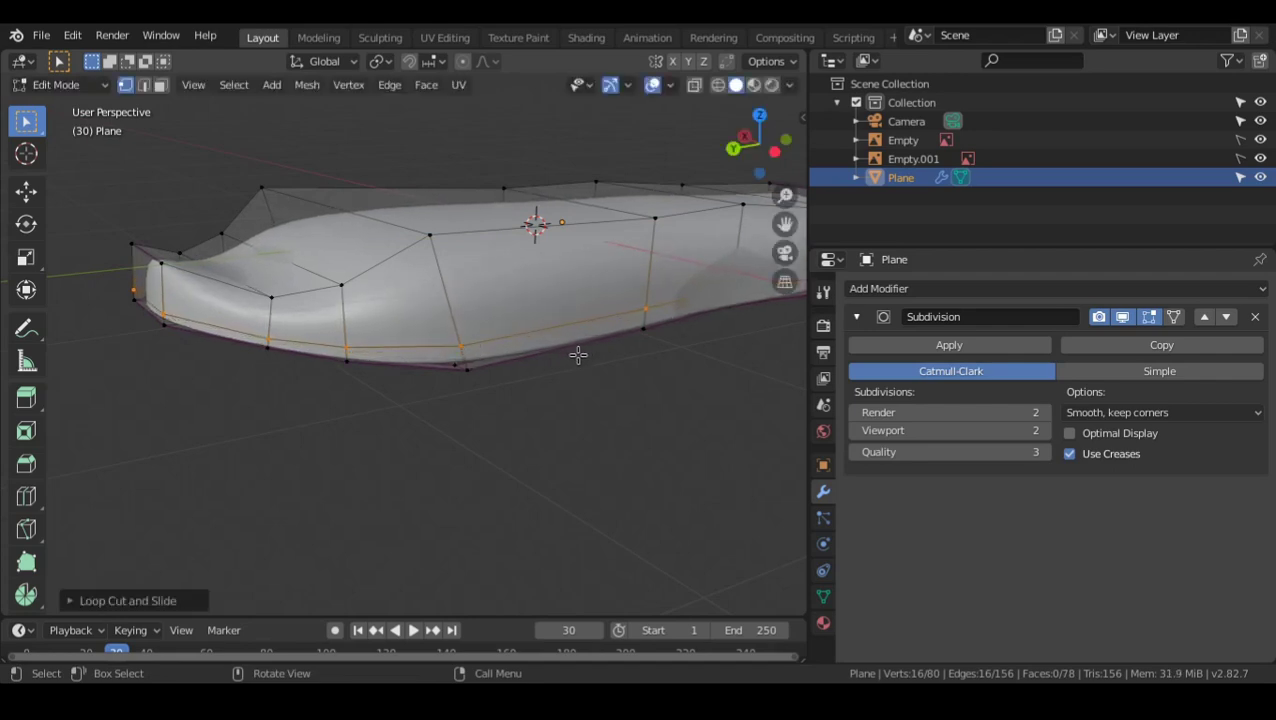
click(501, 329)
mouse_move(499, 331)
alt+mouse_down()
mouse_move(563, 339)
mouse_move(515, 339)
alt+mouse_up()
middle_drag(515, 340, 593, 333)
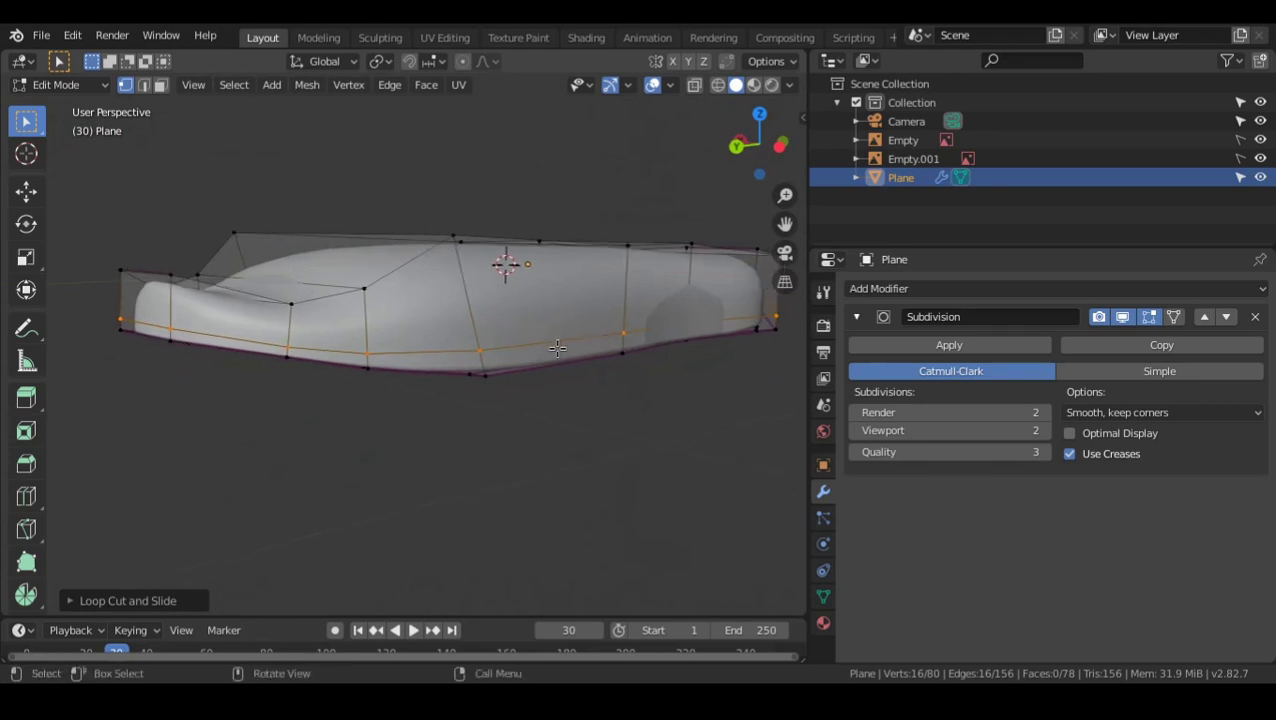
key(g)
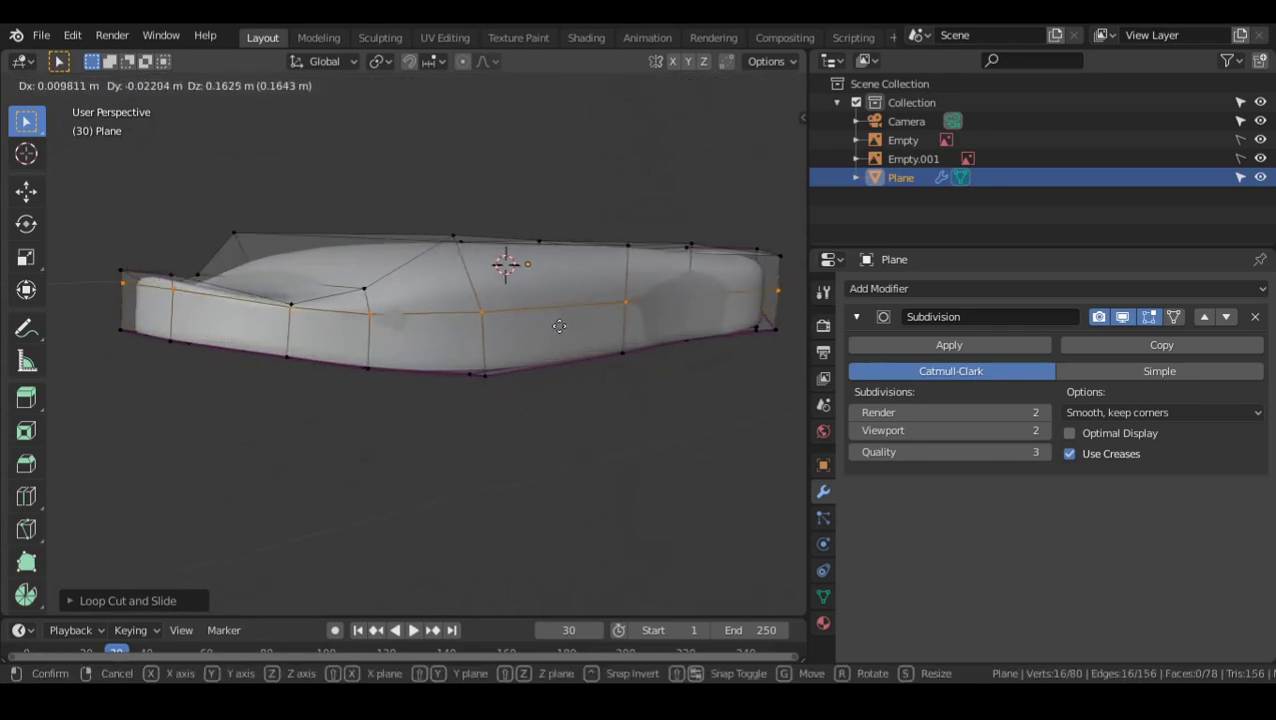
click(556, 343)
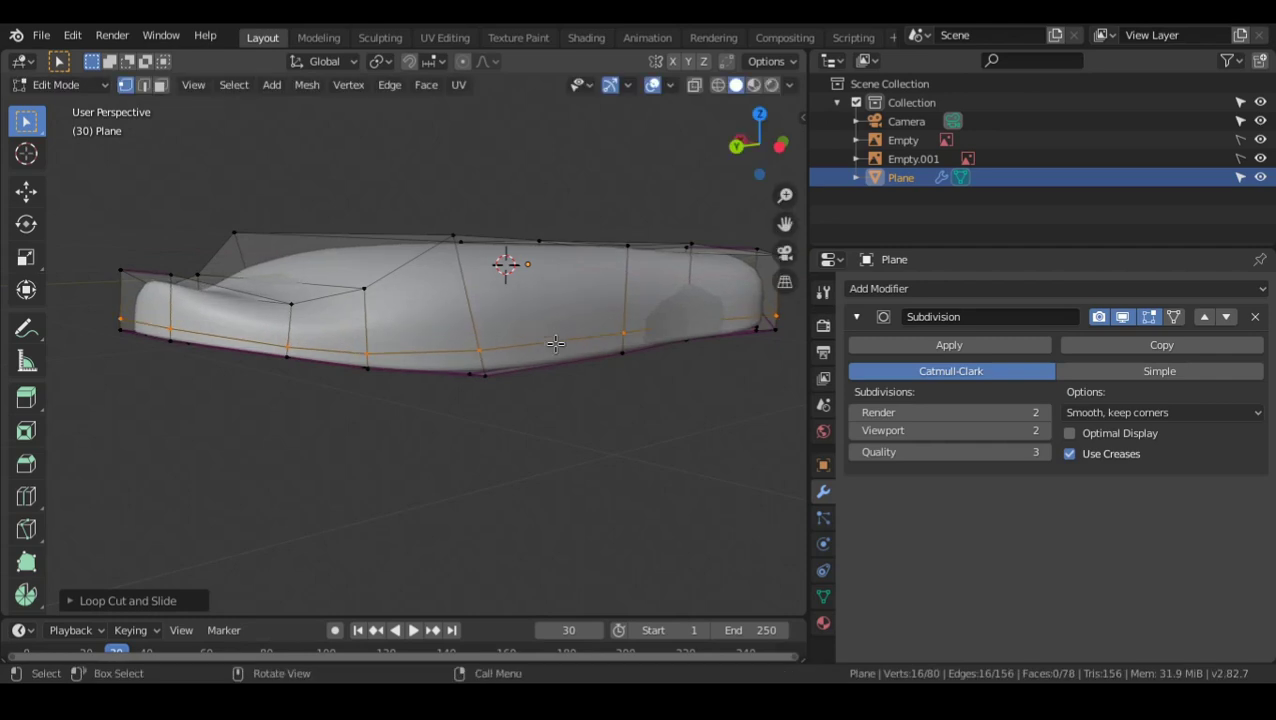
scroll(670, 312, up, 1)
key(g)
key(g)
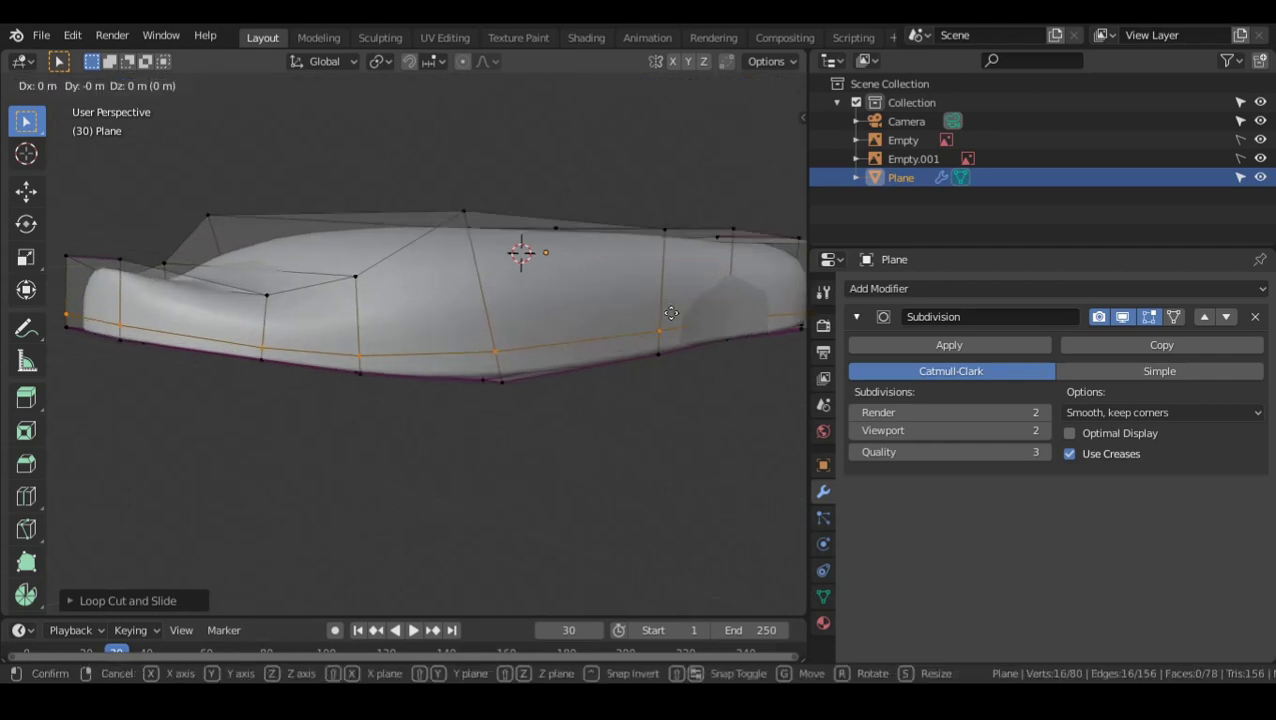
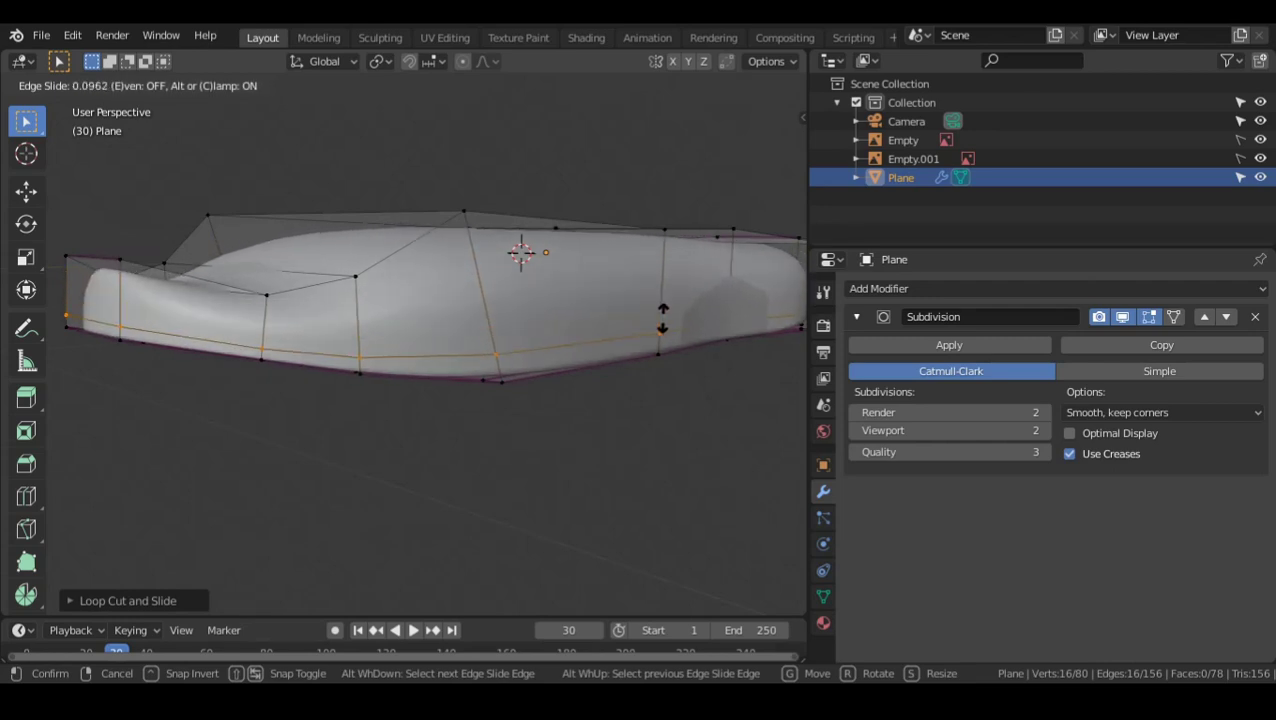
click(662, 317)
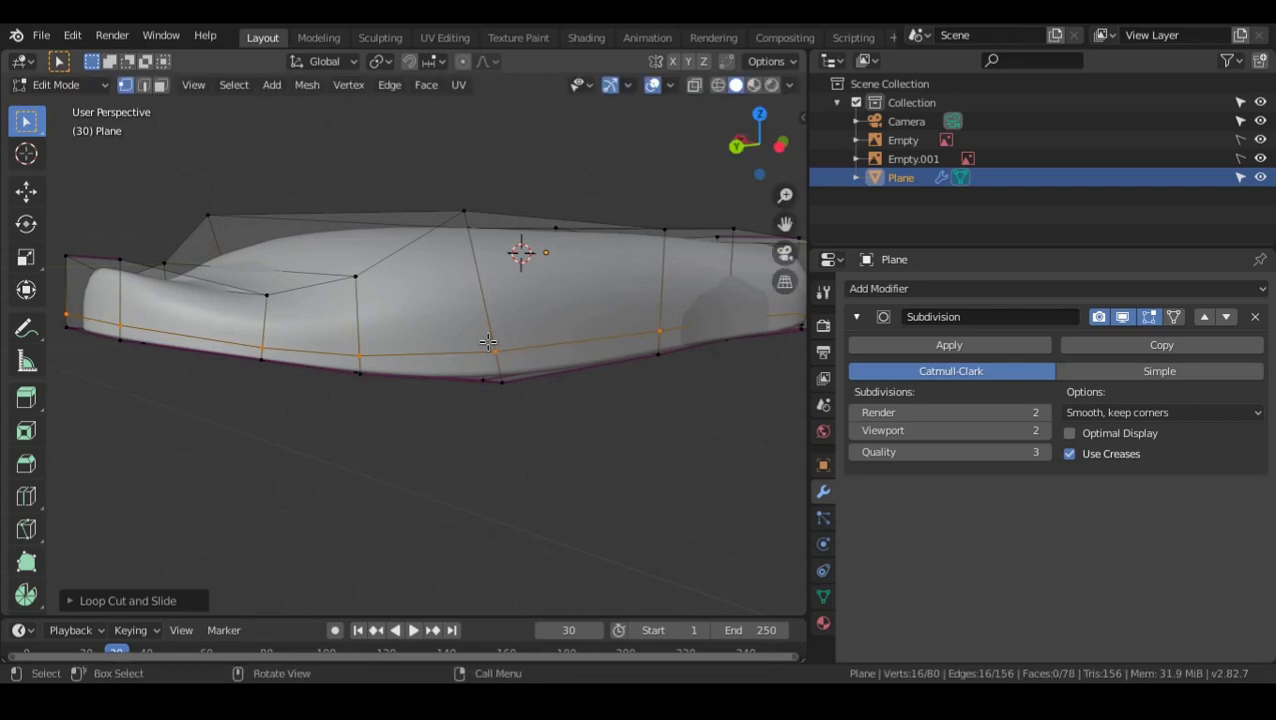
- Check the new edge loop along the sole against the side reference in left orthographic view
key(KP_3)
key(ctrl+KP_3)
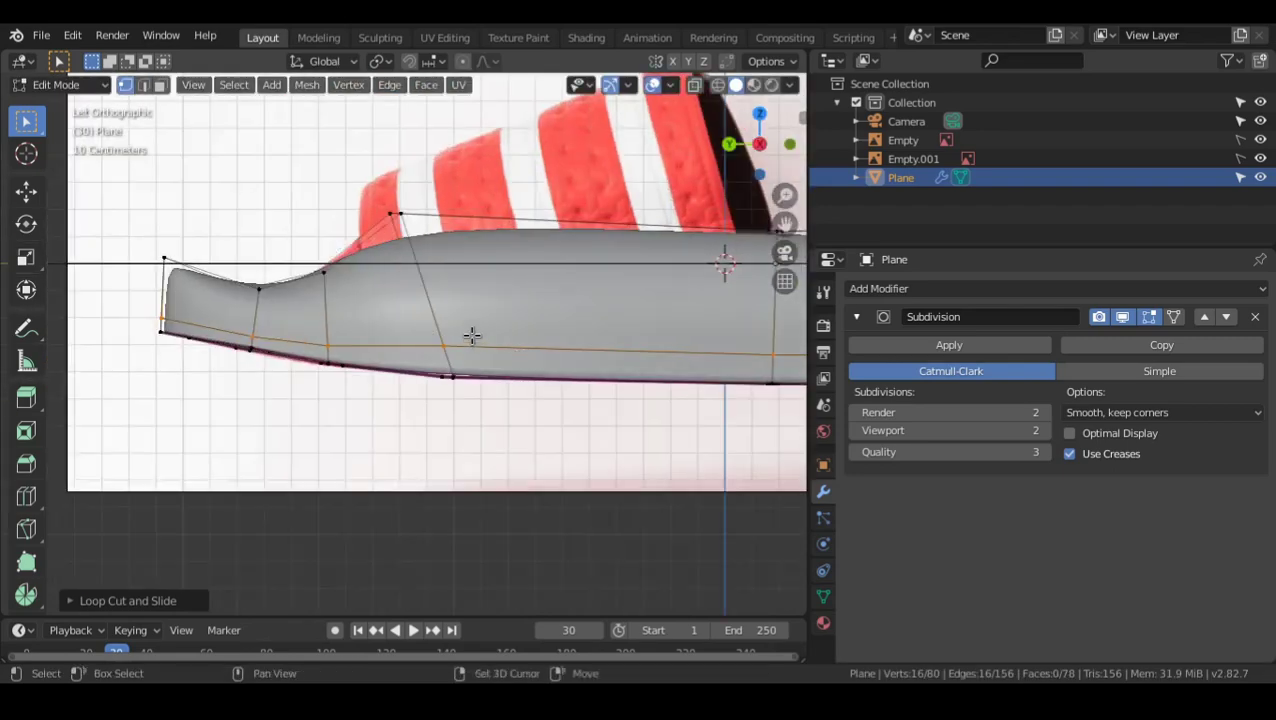
shift+middle_drag(472, 336, 503, 344)
shift+middle_drag(616, 373, 325, 351)
scroll(310, 347, down, 2)
shift+middle_drag(563, 388, 661, 381)
scroll(638, 402, up, 4)
shift+middle_drag(419, 382, 692, 407)
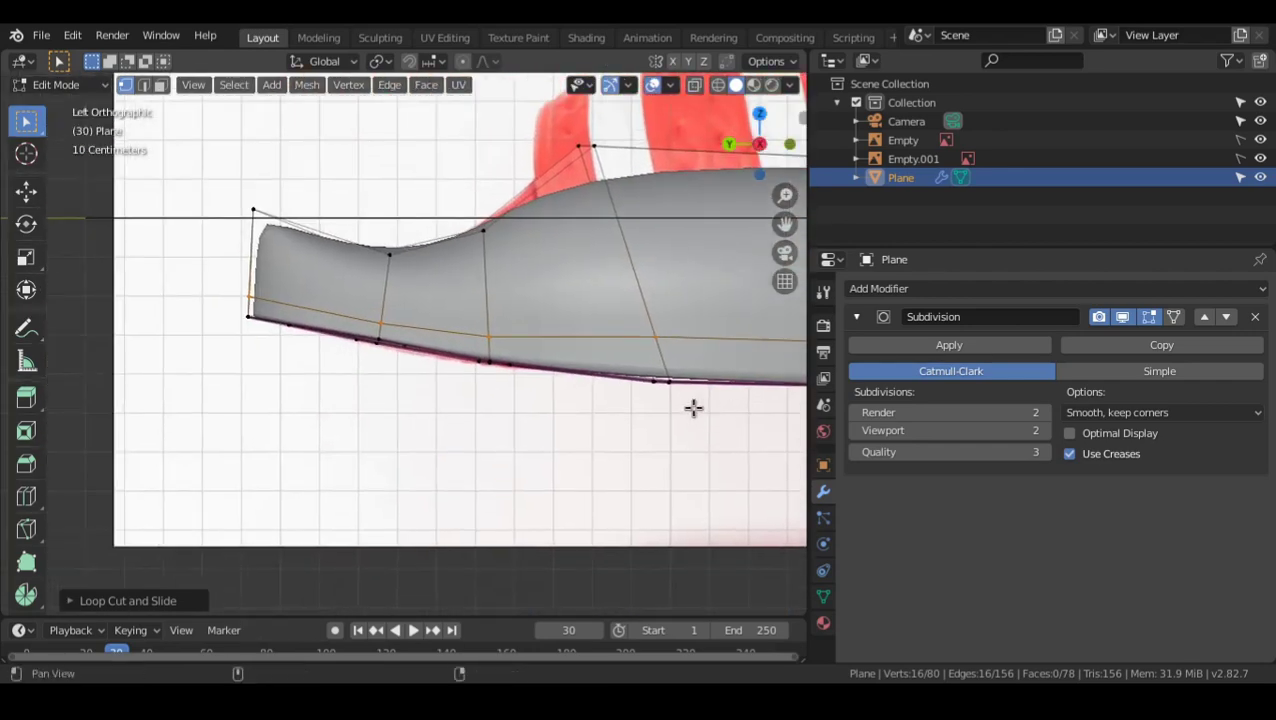
scroll(469, 370, up, 2)
shift+middle_drag(643, 334, 625, 354)
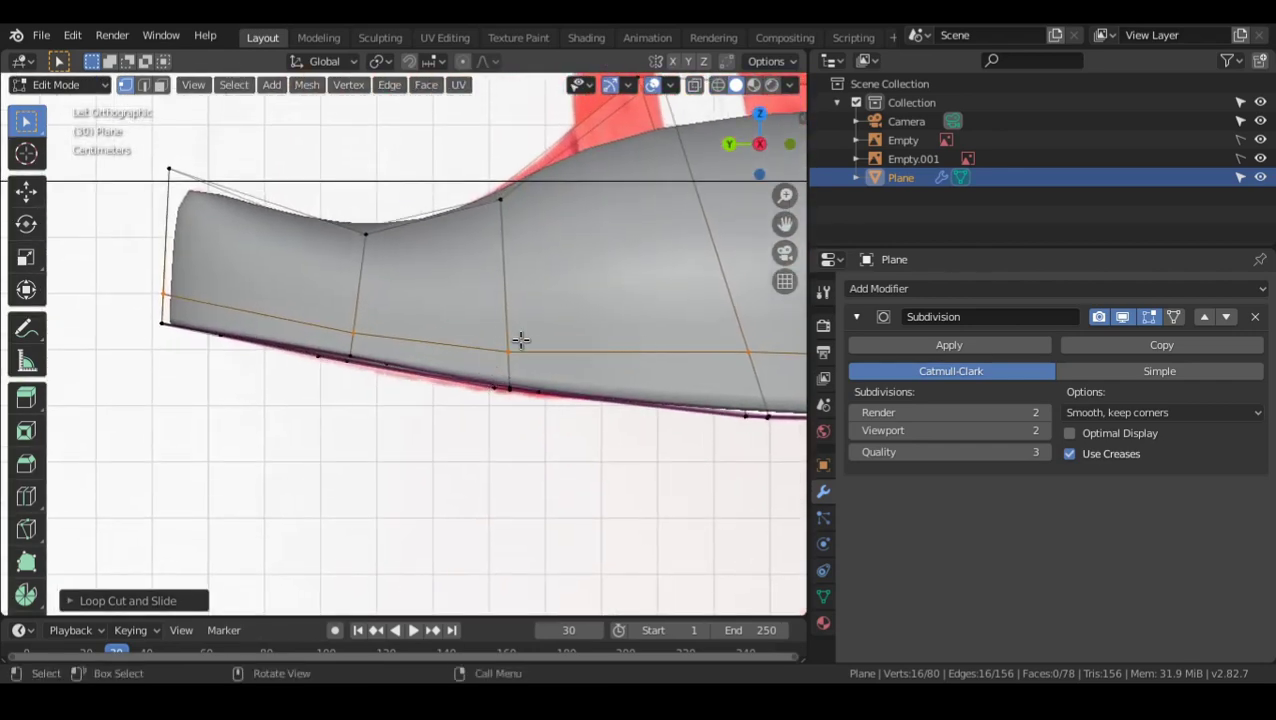
- With X-ray on, raise the new loop's vertices at the toe tip slightly
key(alt+z)
shift+middle_drag(488, 337, 570, 342)
scroll(545, 340, up, 1)
key(alt+a)
drag(185, 262, 266, 293)
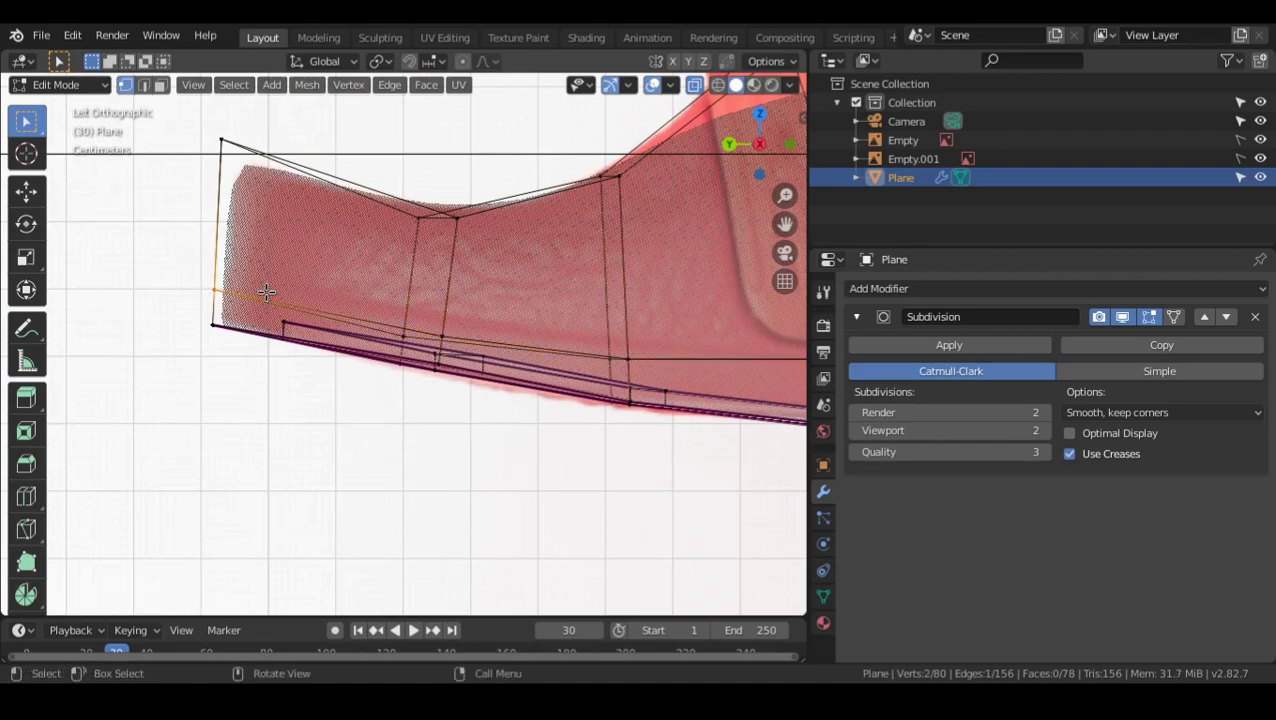
key(g)
click(278, 184)
- Raise the new loop's next two vertex pairs behind the toe tip to even out its line
shift+middle_drag(428, 322, 390, 330)
drag(337, 317, 423, 353)
key(g)
click(418, 300)
shift+middle_drag(670, 350, 545, 346)
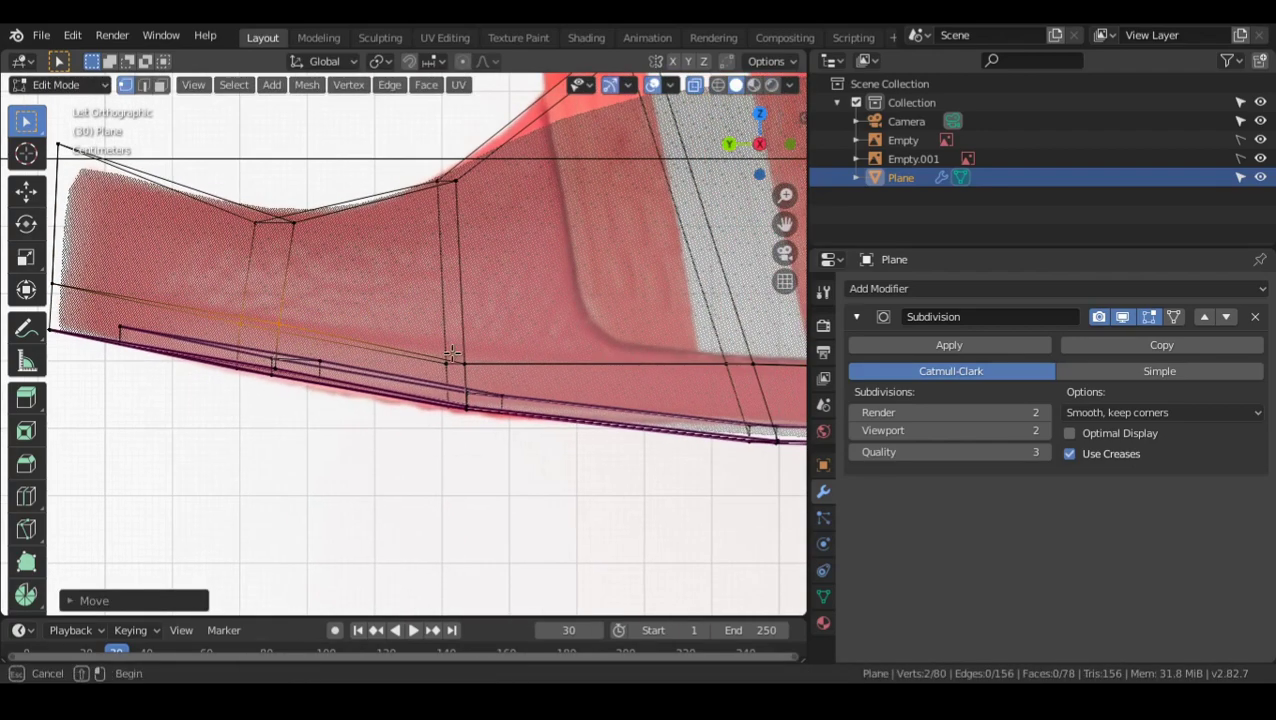
drag(452, 353, 487, 375)
key(g)
click(515, 281)
shift+middle_drag(703, 355, 470, 339)
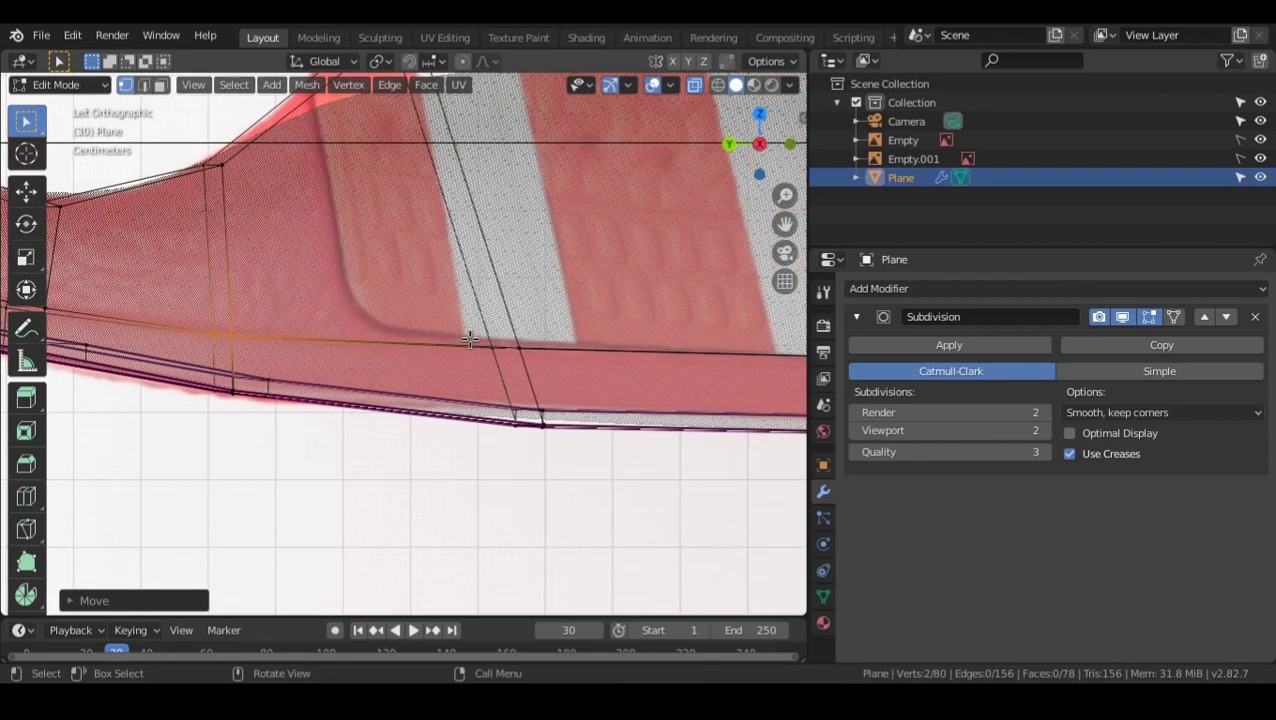
- Lower the new loop's vertex pairs beneath the strap's front and rear ends slightly to even out its line
key(g)
click(581, 466)
shift+middle_drag(562, 434, 535, 433)
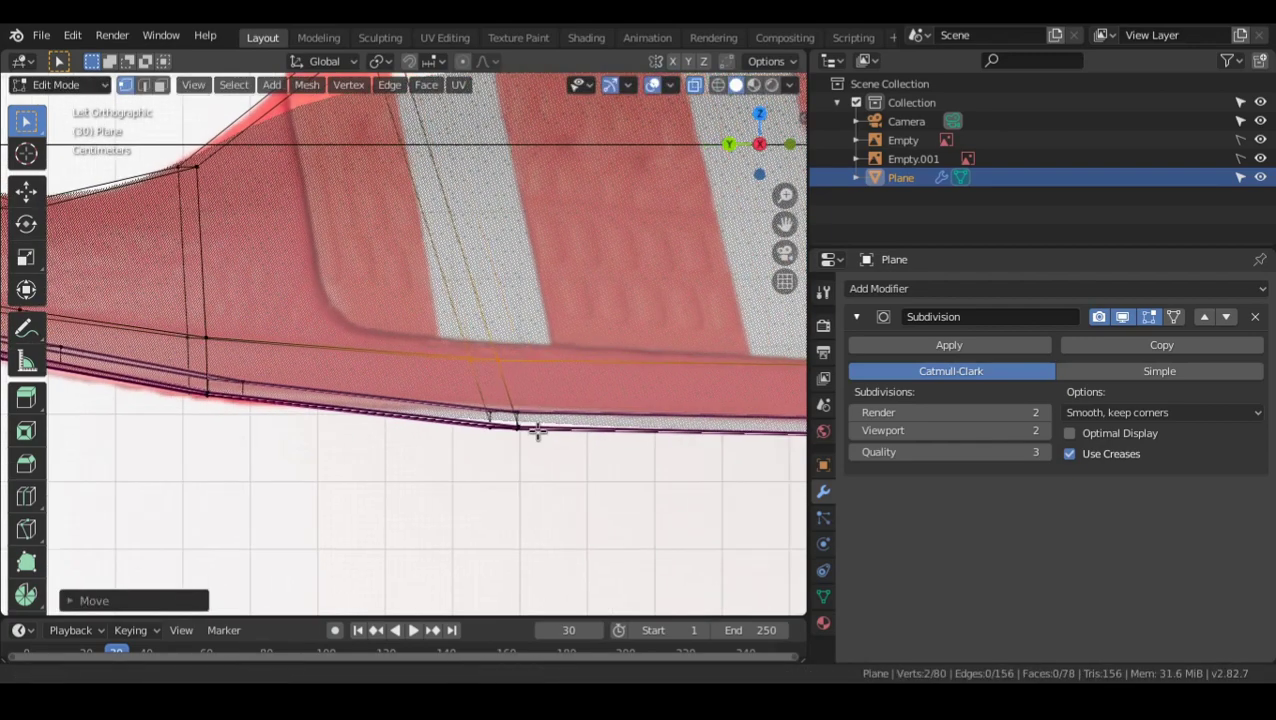
scroll(590, 412, down, 4)
shift+middle_drag(644, 398, 371, 392)
scroll(625, 352, up, 3)
shift+middle_drag(676, 337, 478, 333)
click(548, 352)
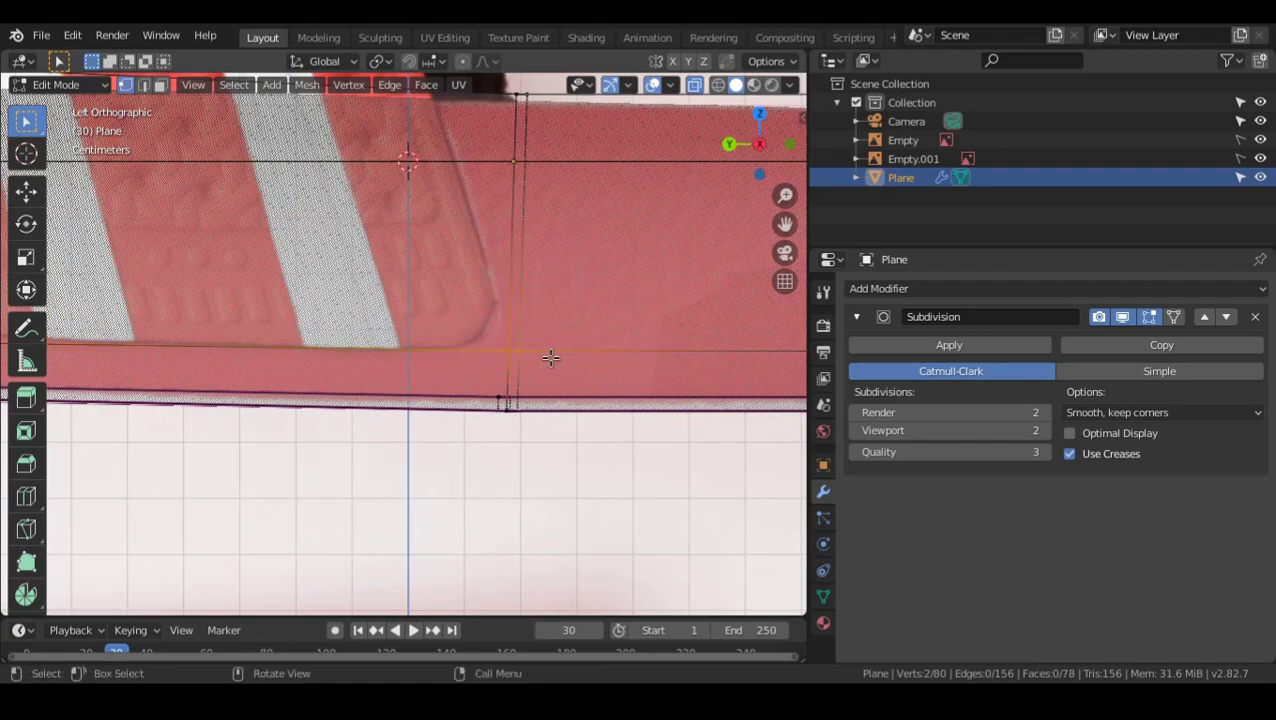
key(g)
click(547, 374)
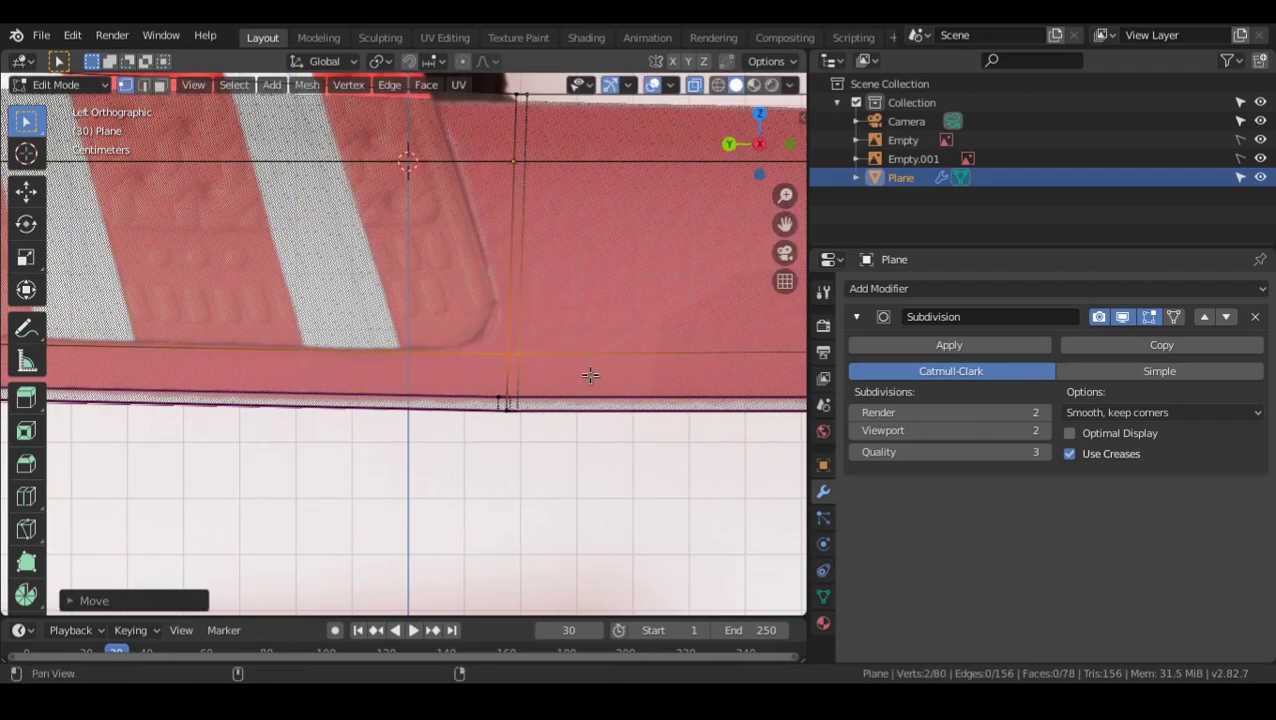
- Lower the new loop's vertex pair midway between the strap and the heel slightly
shift+middle_drag(388, 354, 538, 322)
scroll(538, 322, down, 5)
shift+middle_drag(750, 353, 483, 367)
scroll(450, 366, up, 4)
drag(372, 327, 427, 364)
key(g)
click(427, 437)
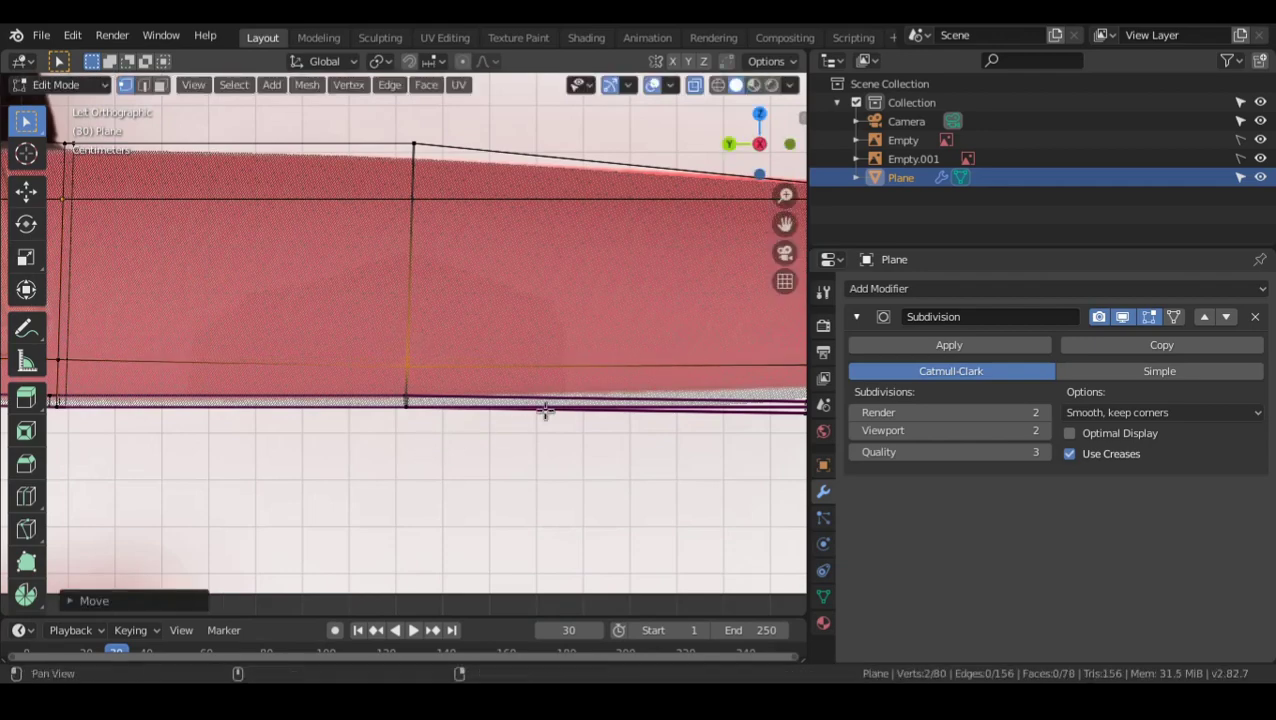
- Raise the new loop's last vertex pair in front of the heel slightly
shift+middle_drag(618, 397, 385, 407)
scroll(385, 407, down, 2)
scroll(384, 406, up, 2)
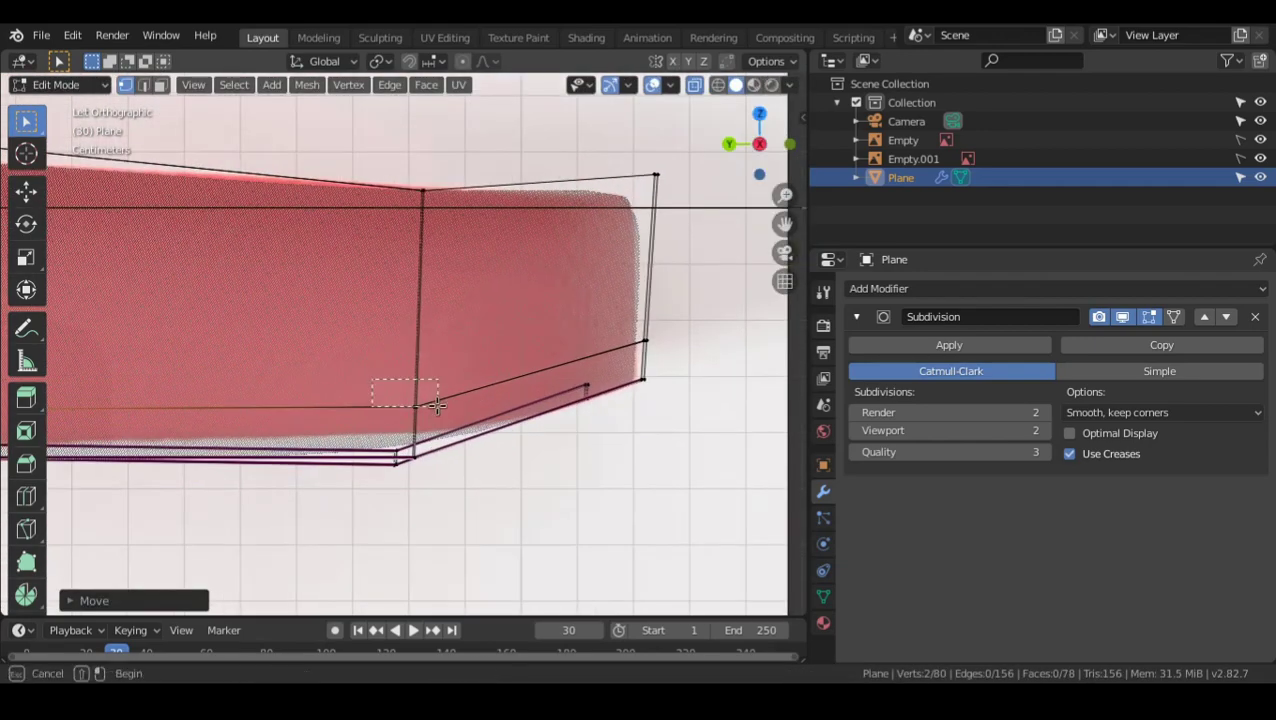
drag(437, 405, 438, 405)
key(g)
click(444, 376)
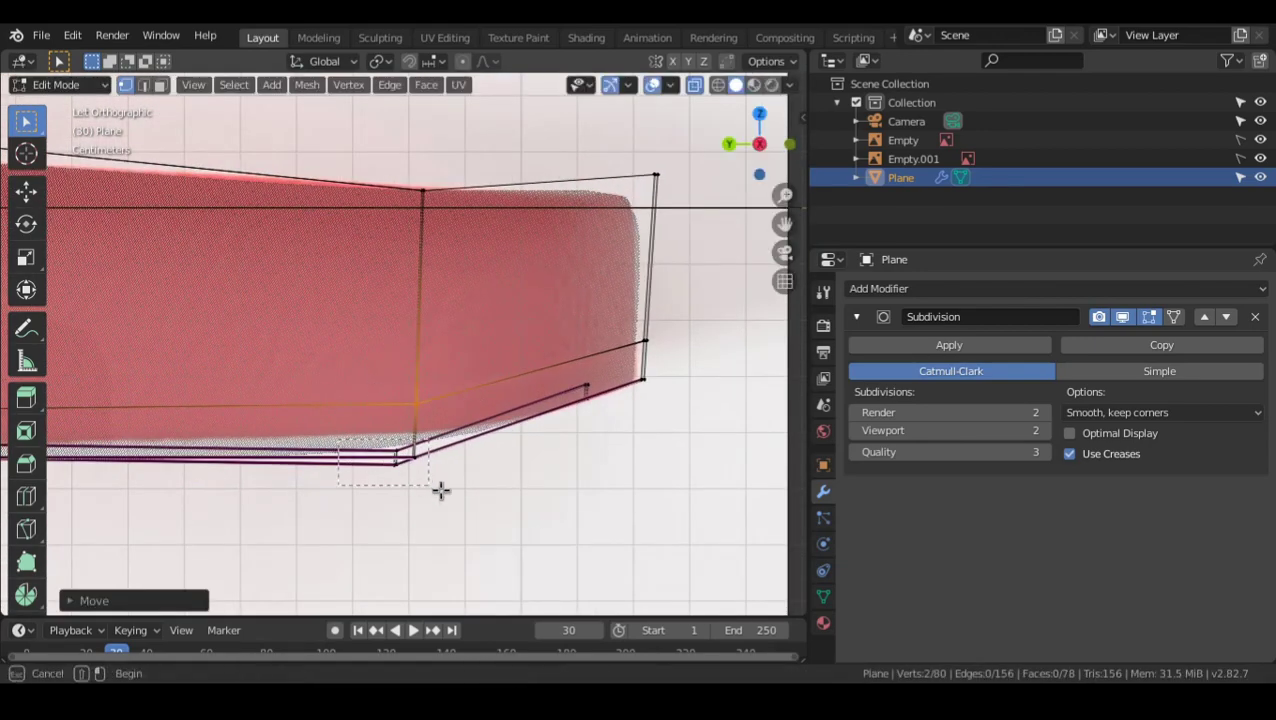
- Raise the bottom-edge vertices just in front of the heel toward the reference sole's lower outline
drag(441, 490, 447, 490)
key(g)
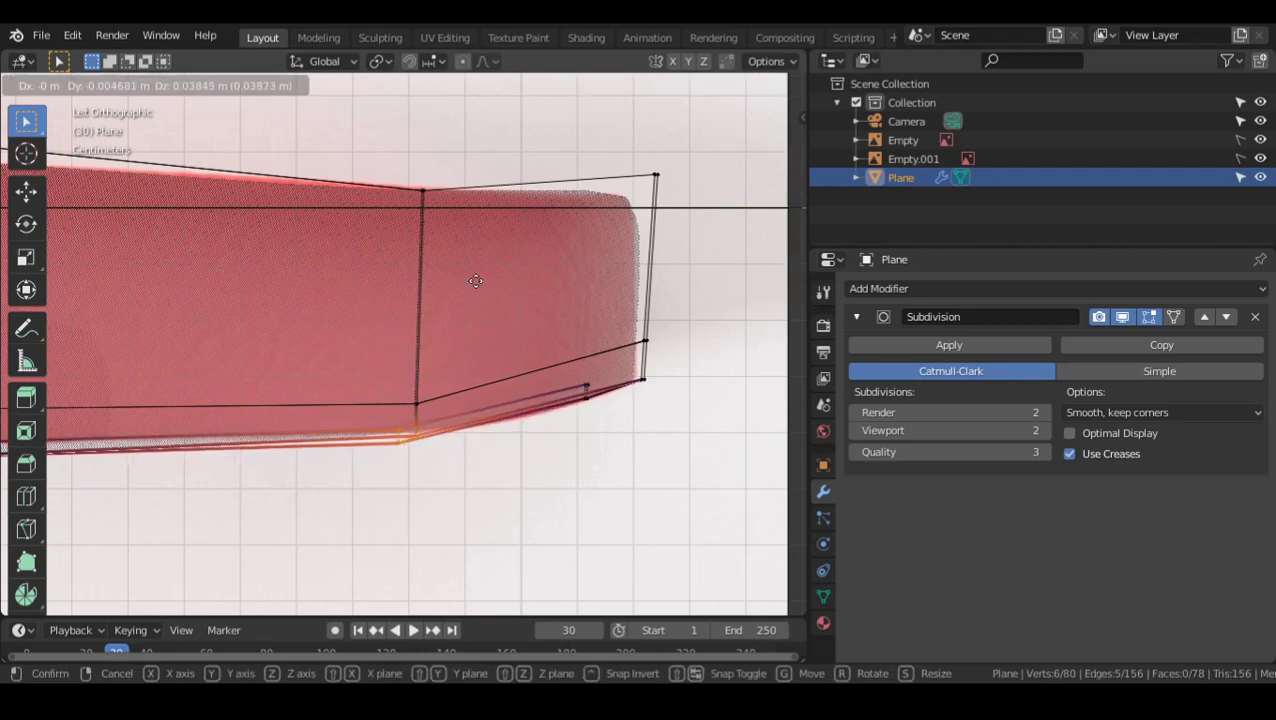
click(473, 327)
key(Tab)
scroll(607, 390, down, 5)
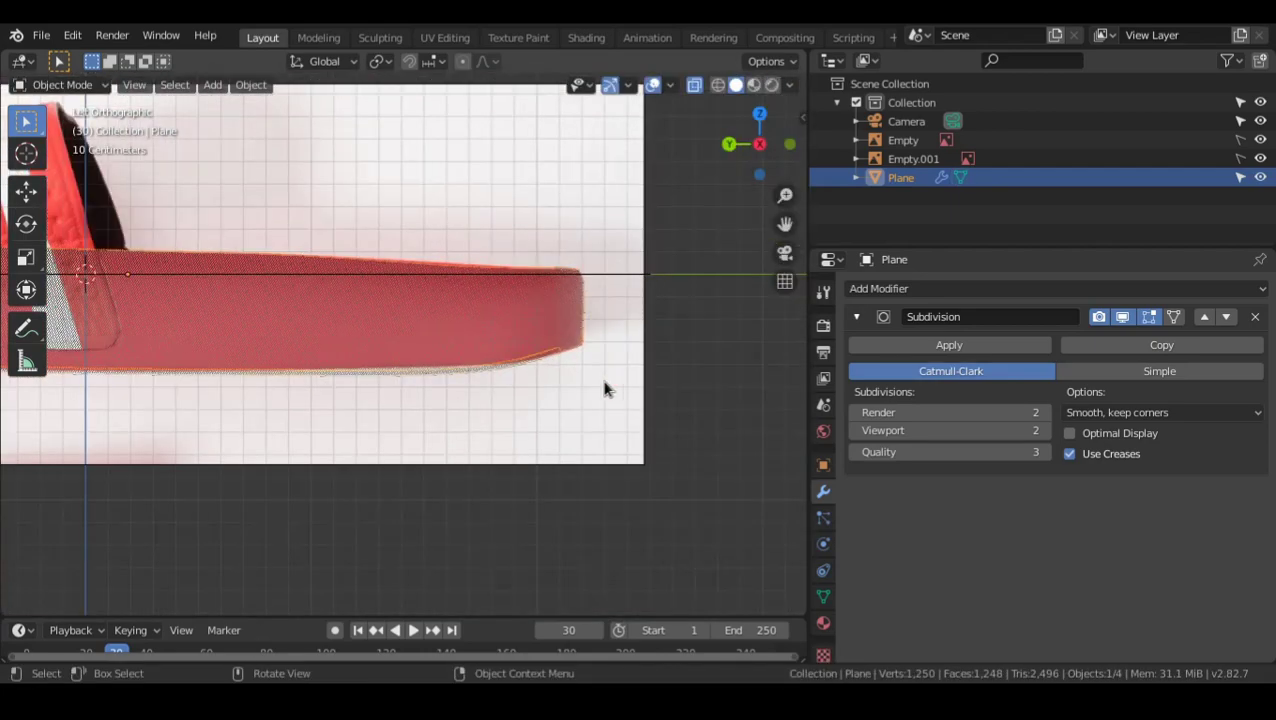
- With X-ray on, raise the bottom-edge and loop vertices in front of the heel along the Z axis
scroll(605, 389, up, 4)
key(Tab)
scroll(589, 452, up, 2)
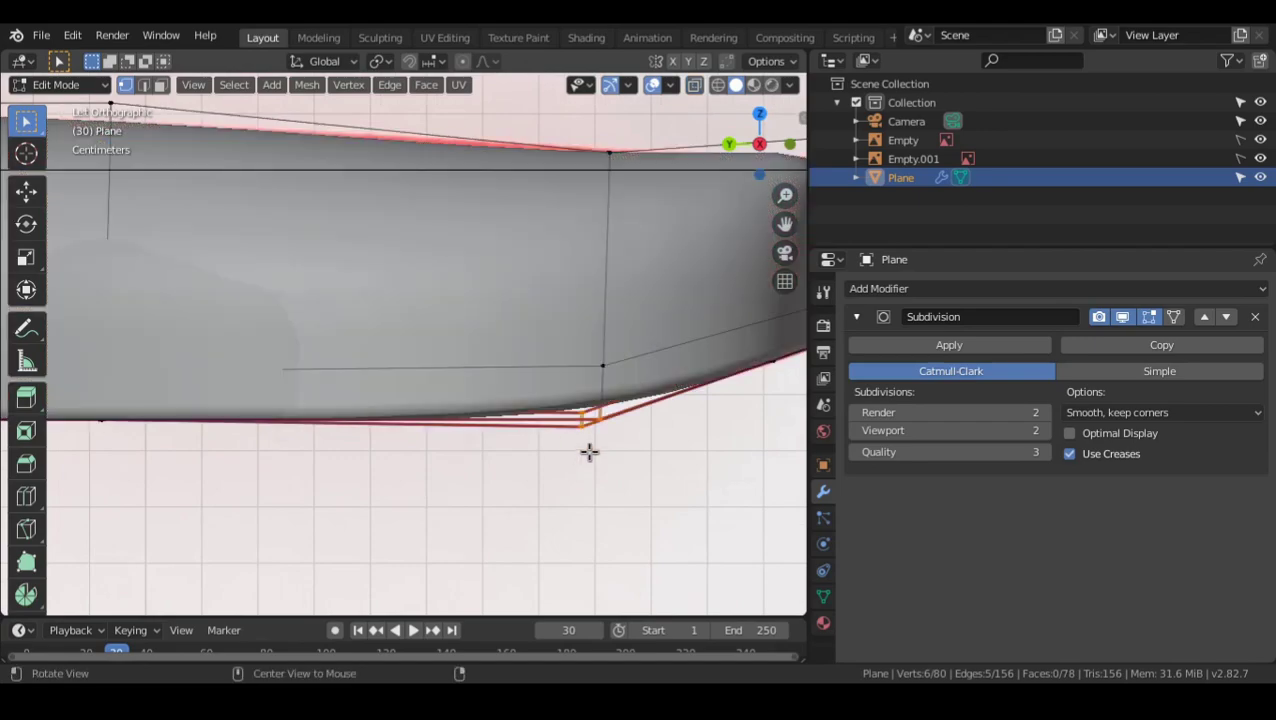
key(alt+z)
drag(627, 459, 633, 465)
key(g)
key(z)
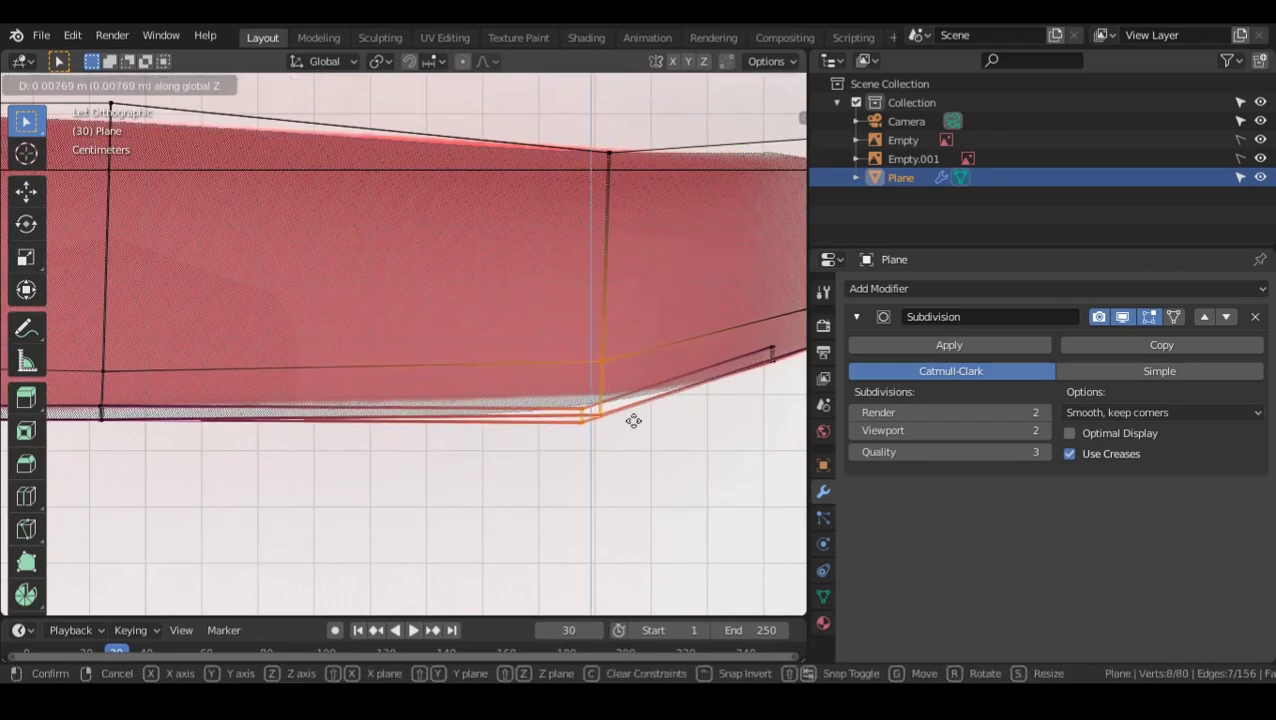
click(618, 271)
- Move the bottom-edge vertices midway between the strap and the heel along Z to match the side reference
shift+middle_drag(78, 387, 366, 345)
drag(460, 425, 460, 425)
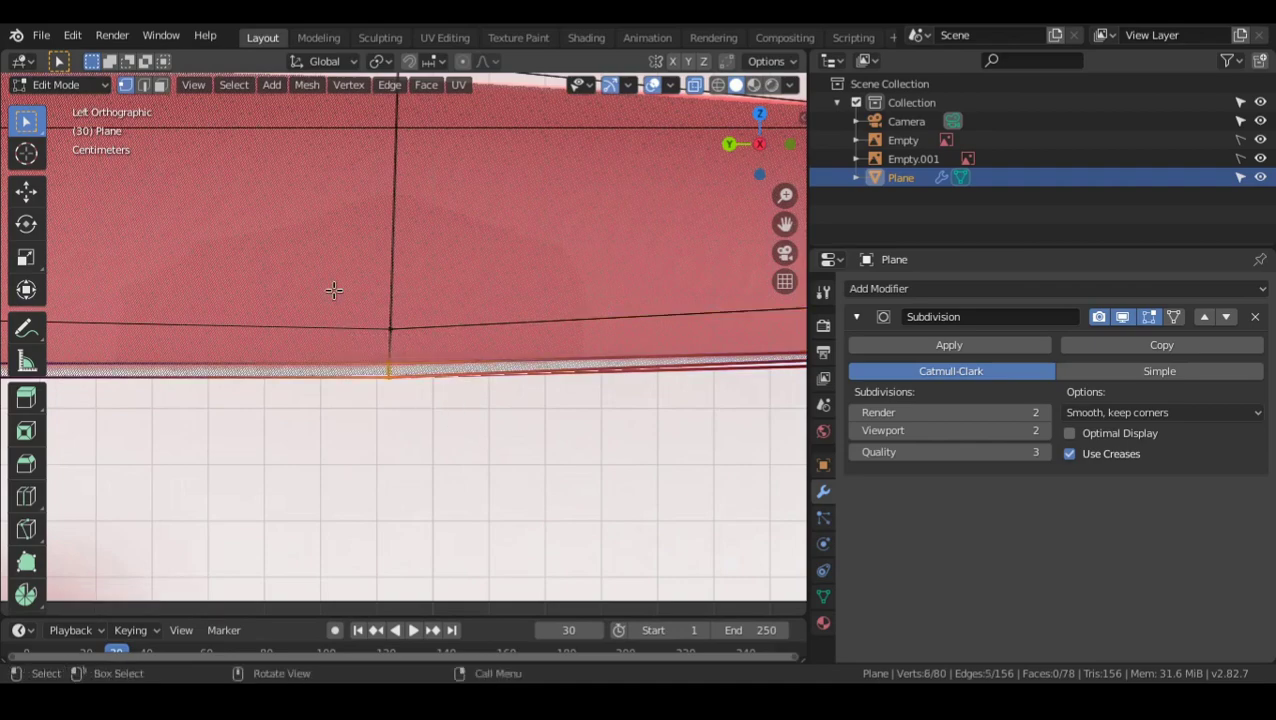
key(g)
key(z)
click(454, 332)
- Readjust the bottom-edge and loop vertices in front of the heel along Z to follow the reference outline
shift+middle_drag(763, 396, 343, 421)
drag(393, 302, 547, 459)
key(g)
key(z)
click(553, 440)
shift+middle_drag(612, 392, 493, 444)
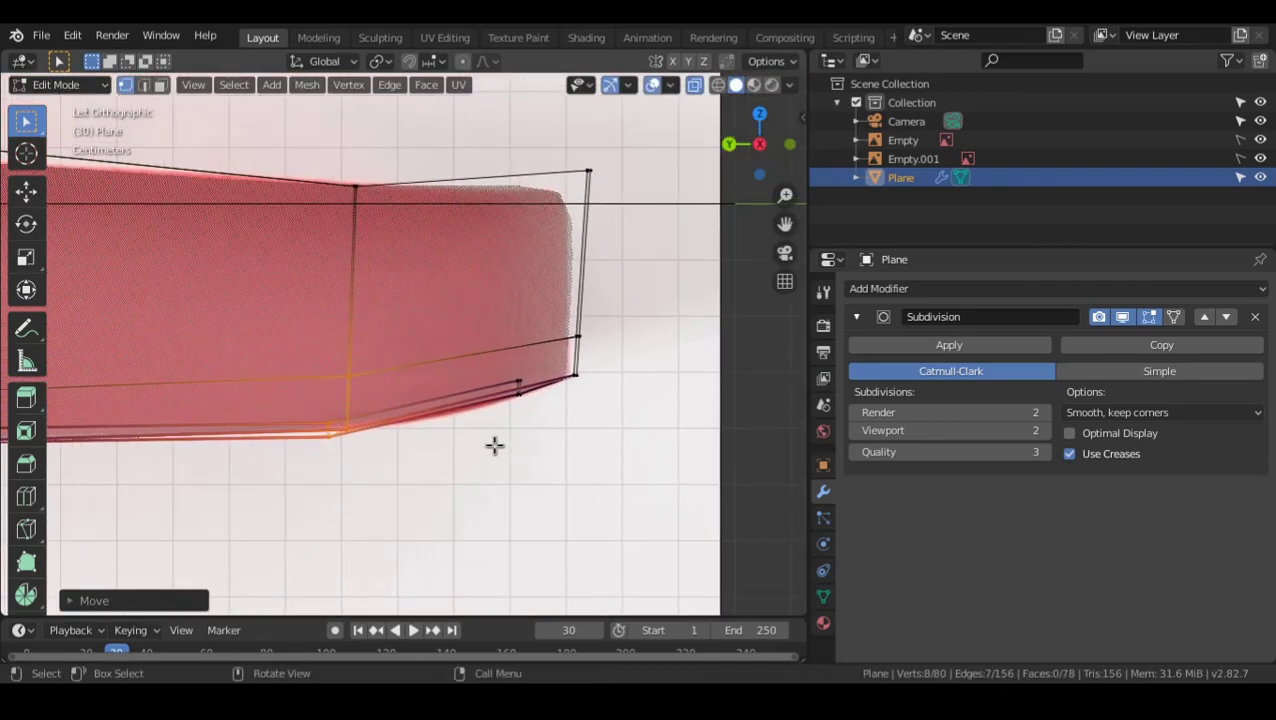
- Raise the bottom-edge and loop vertices just behind the strap along the Z axis
drag(470, 366, 584, 447)
shift+middle_drag(427, 463, 668, 419)
scroll(597, 419, down, 4)
scroll(597, 419, up, 5)
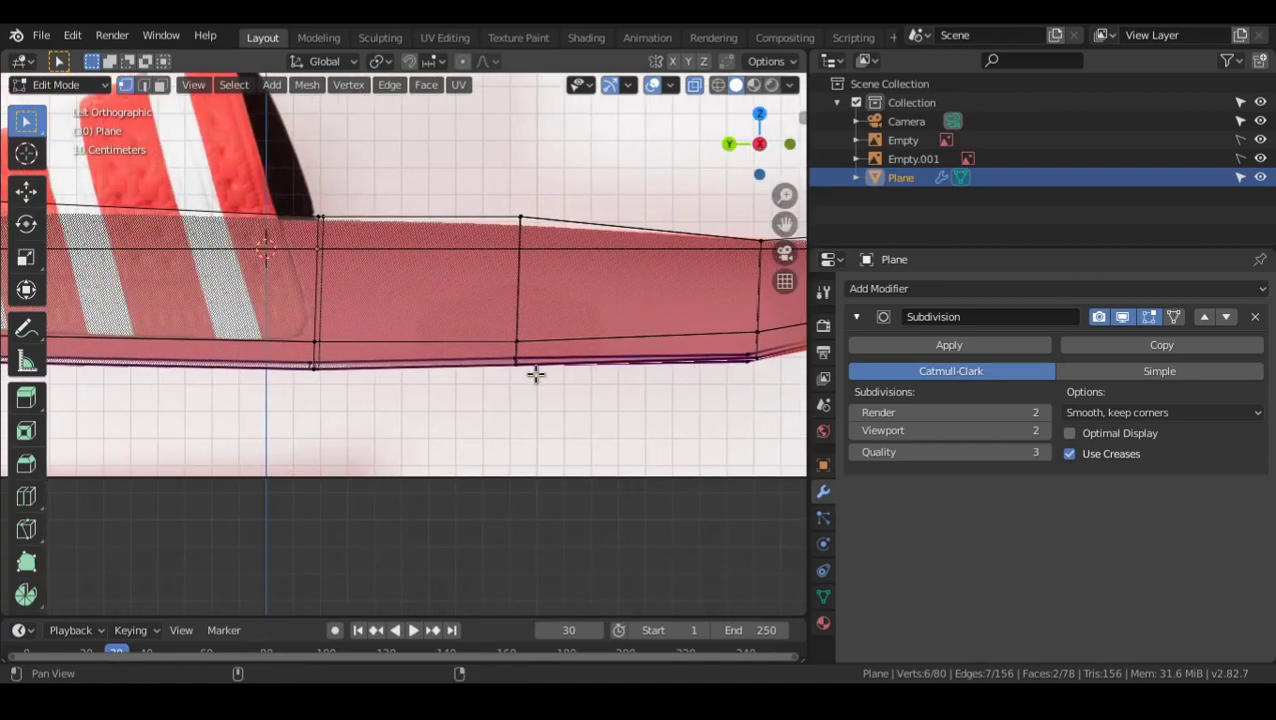
key(g)
key(z)
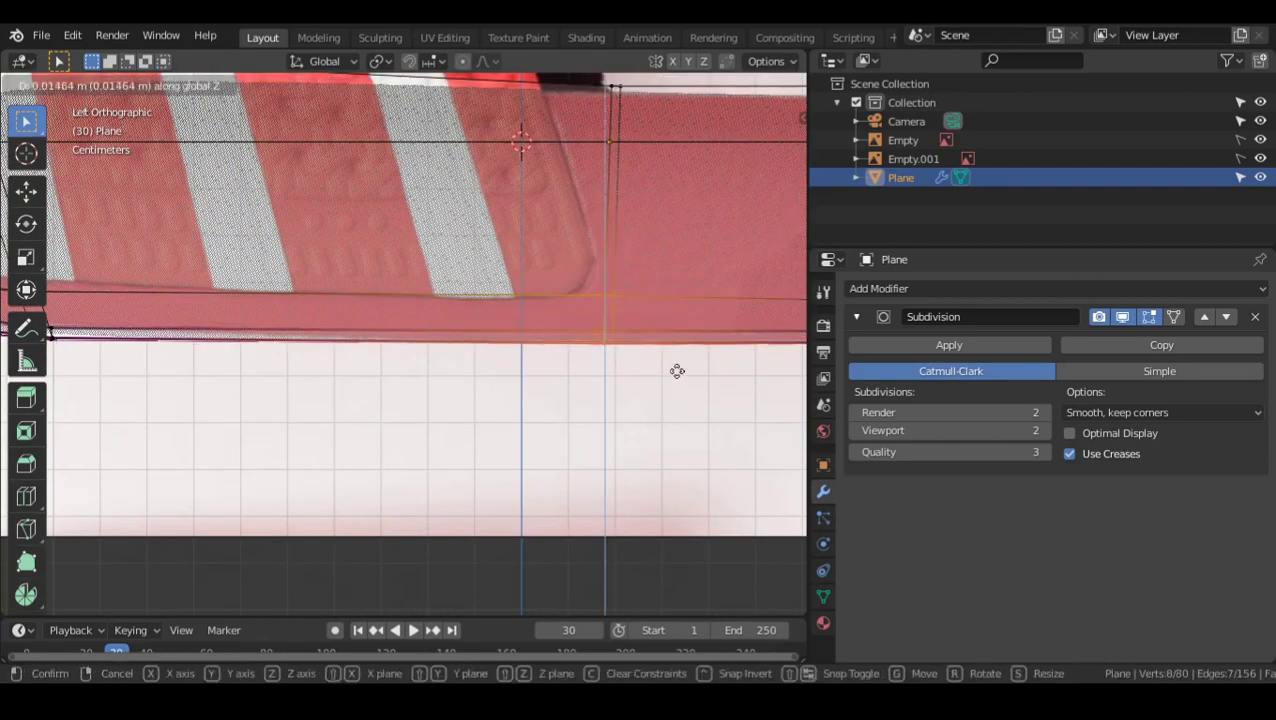
click(675, 354)
- Raise the bottom-edge vertices beneath the front of the strap along the Z axis
shift+middle_drag(338, 360, 582, 381)
drag(242, 332, 362, 393)
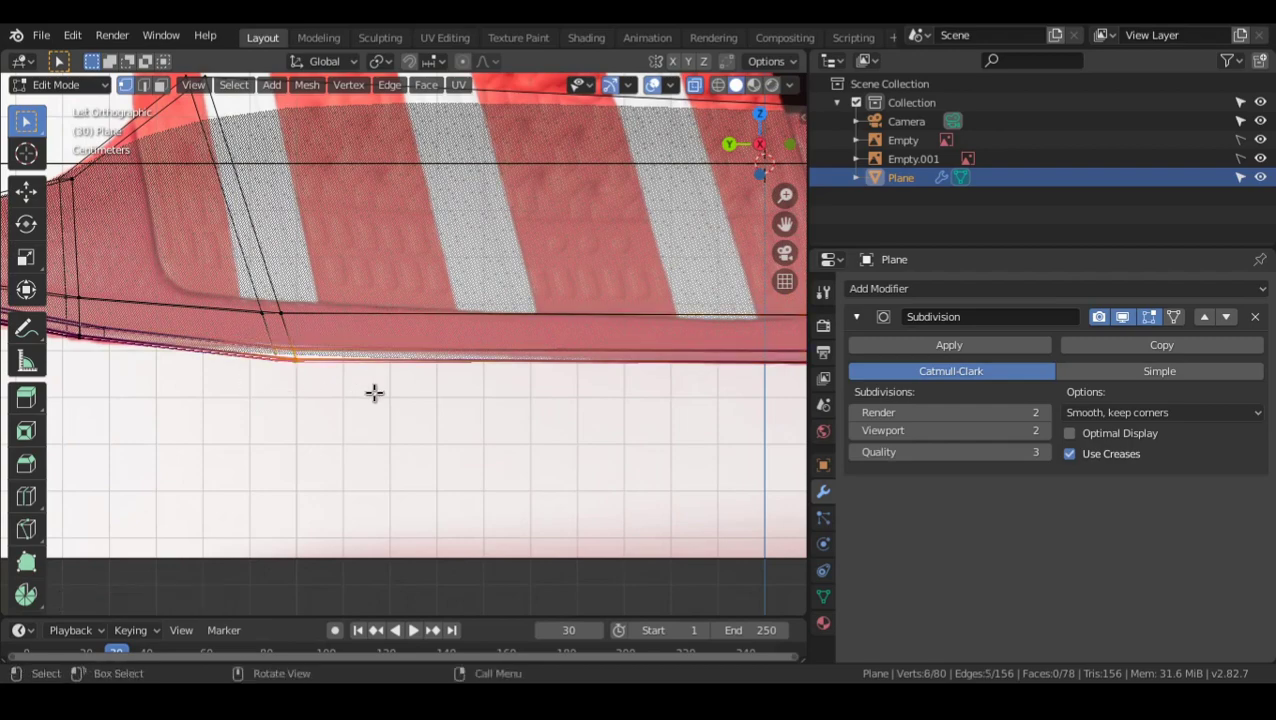
key(g)
key(z)
click(376, 338)
shift+middle_drag(340, 342, 631, 364)
scroll(320, 318, up, 1)
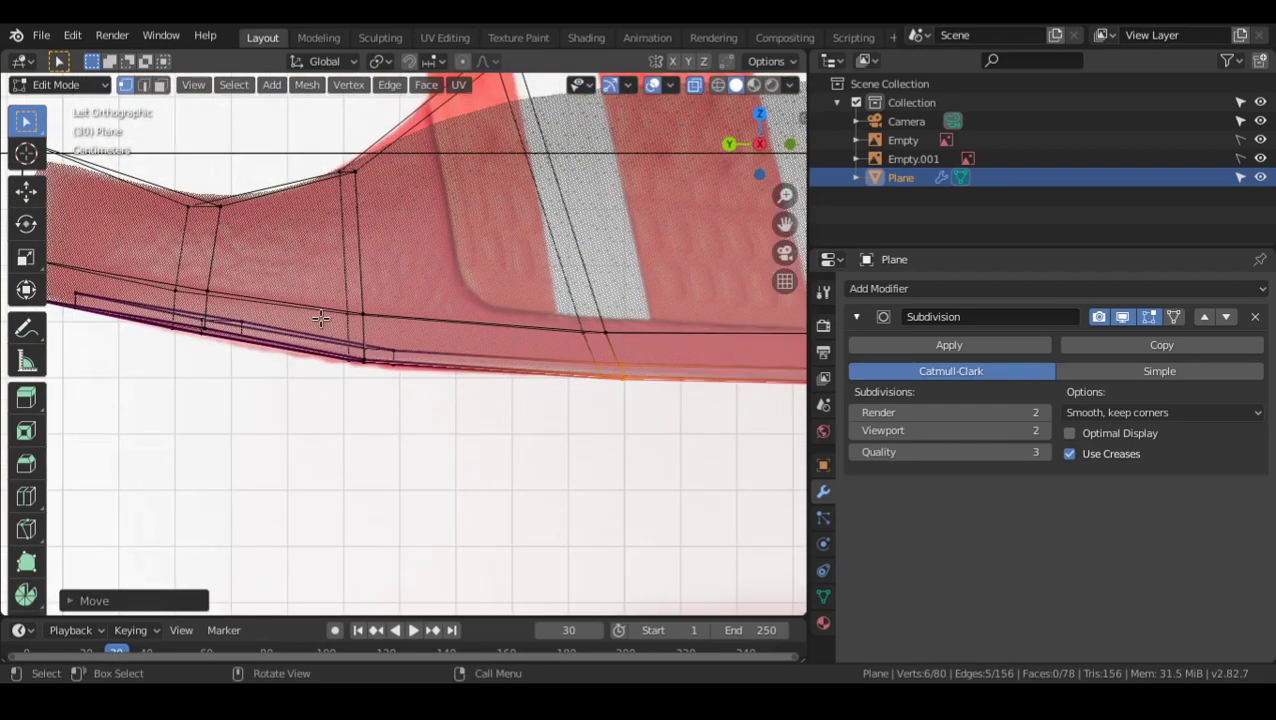
- Select the whole side edge loop, turn X-ray off and slide the loop further down toward the sole's bottom edge
drag(482, 386, 484, 388)
alt+click(456, 318)
shift+middle_drag(596, 370, 493, 347)
scroll(520, 352, down, 3)
scroll(494, 346, up, 3)
key(alt+z)
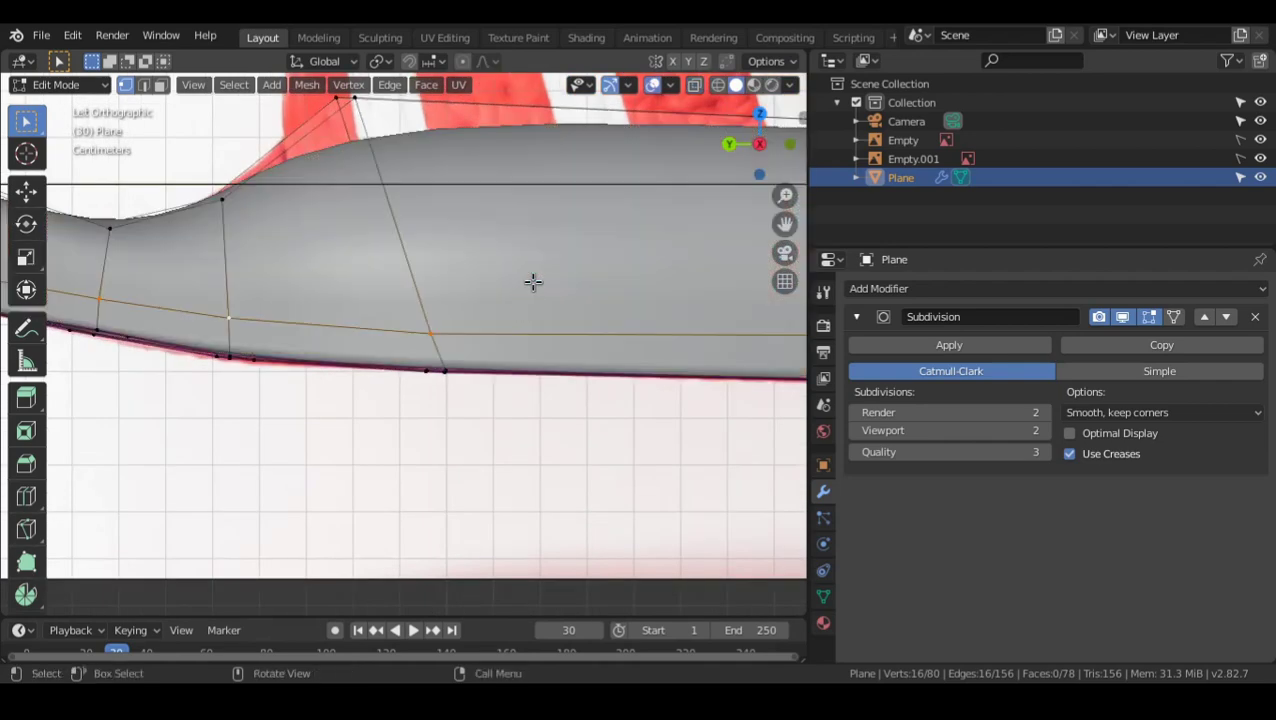
key(g)
key(g)
right_click(527, 322)
key(g)
key(g)
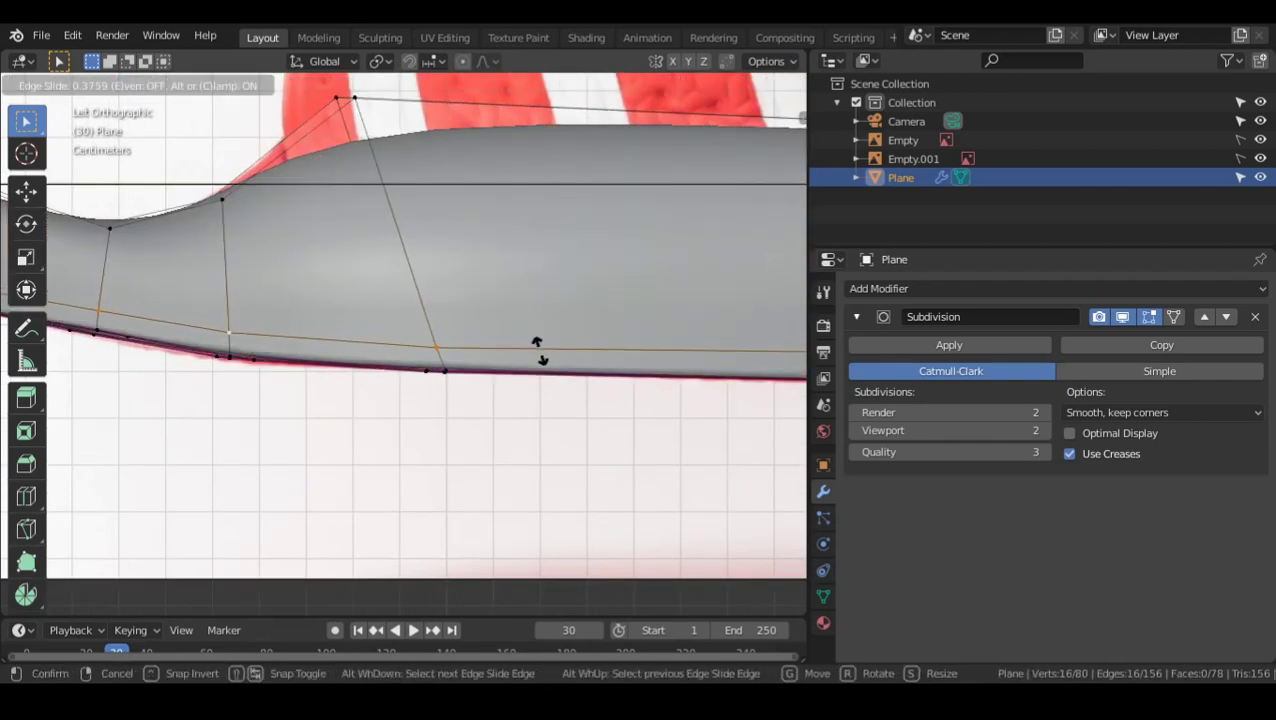
click(538, 355)
- Inspect the slid loop around the sole in perspective, switch to edge selection and return to left orthographic view
scroll(538, 355, down, 3)
middle_drag(538, 360, 536, 378)
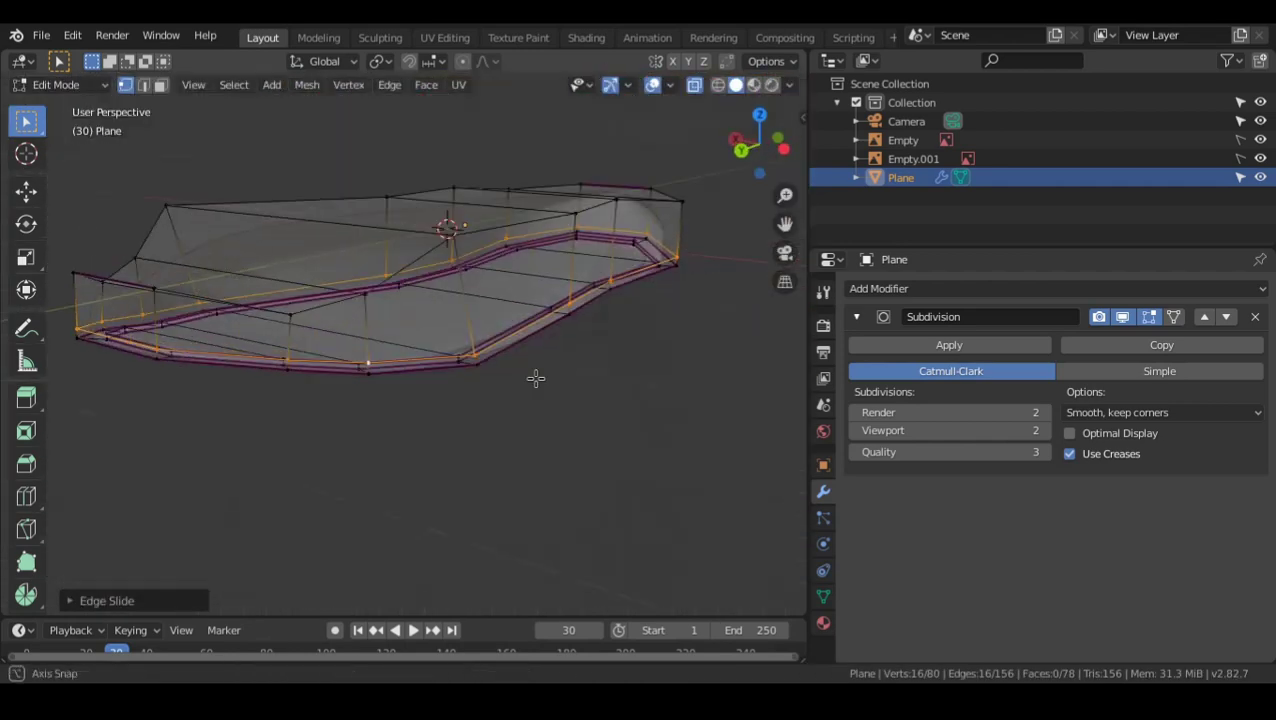
key(alt+z)
key(2)
mouse_move(544, 379)
alt+mouse_down()
mouse_move(530, 339)
mouse_move(493, 362)
mouse_move(555, 399)
alt+mouse_up()
key(KP_5)
key(grave)
click(430, 347)
- Add two closely spaced edge loops around the sole's side wall just above the slid loop
scroll(544, 376, up, 4)
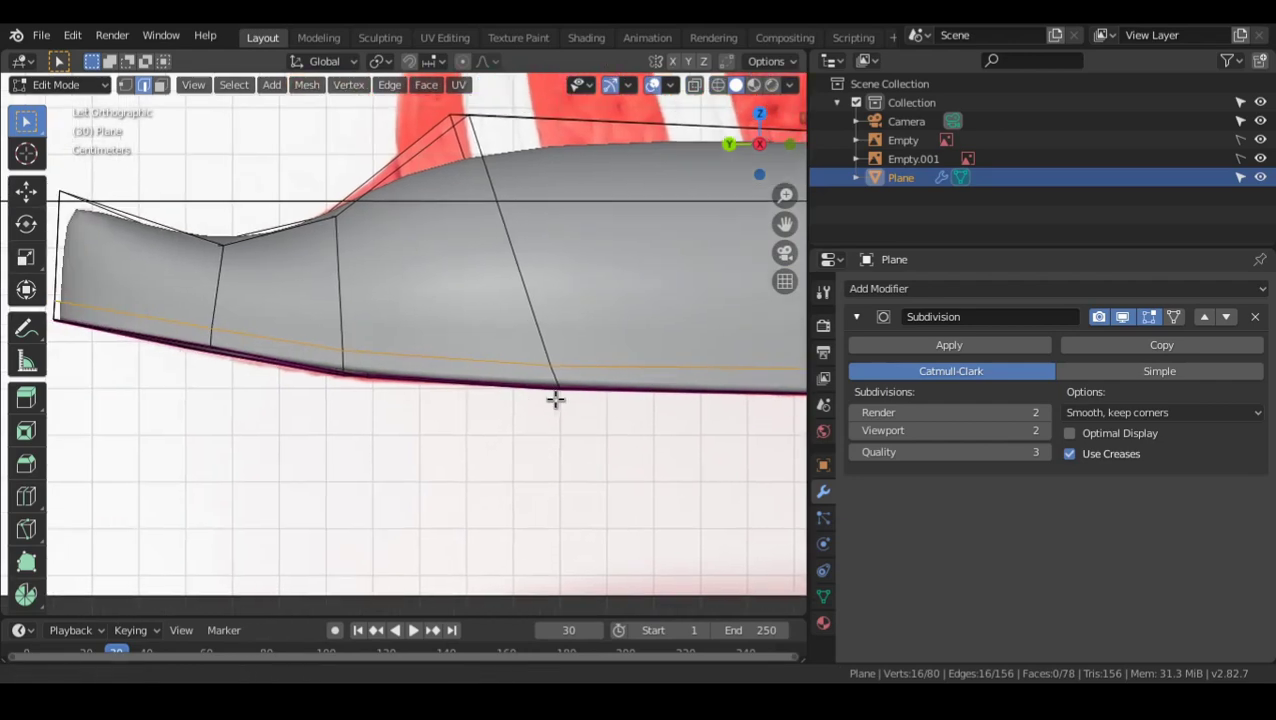
scroll(600, 395, up, 1)
shift+middle_drag(633, 390, 578, 410)
key(ctrl+r)
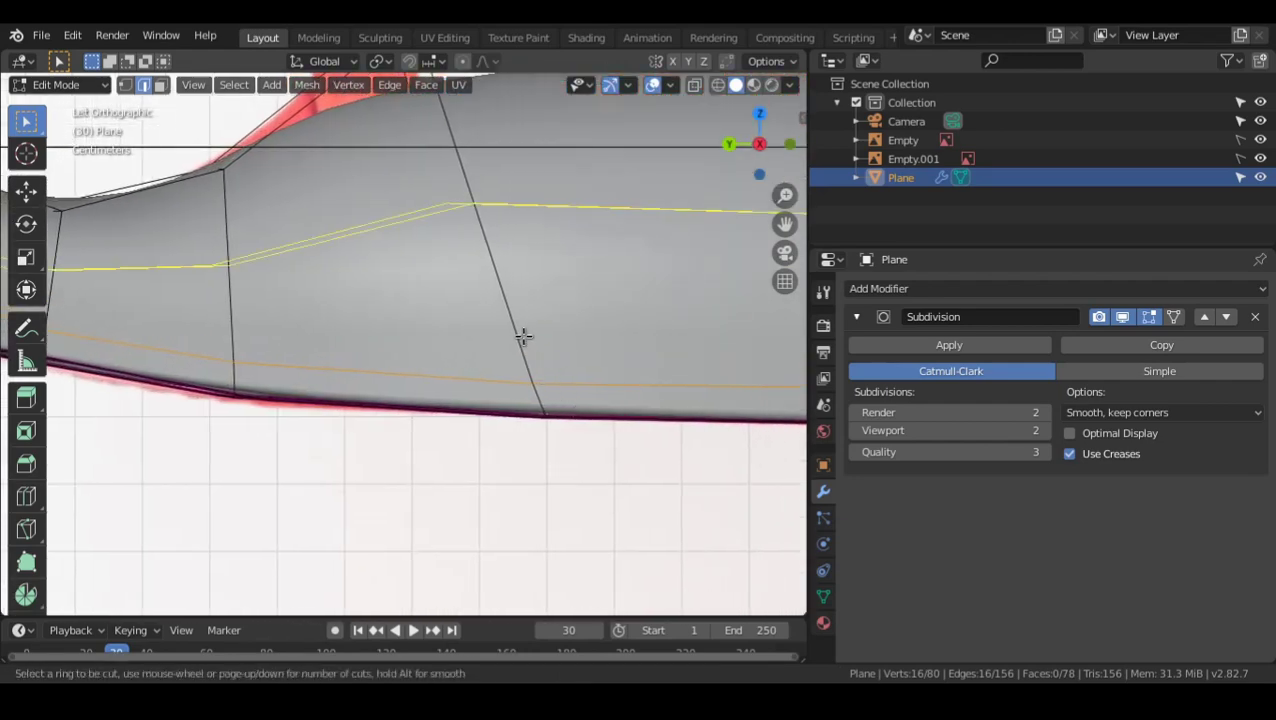
click(487, 220)
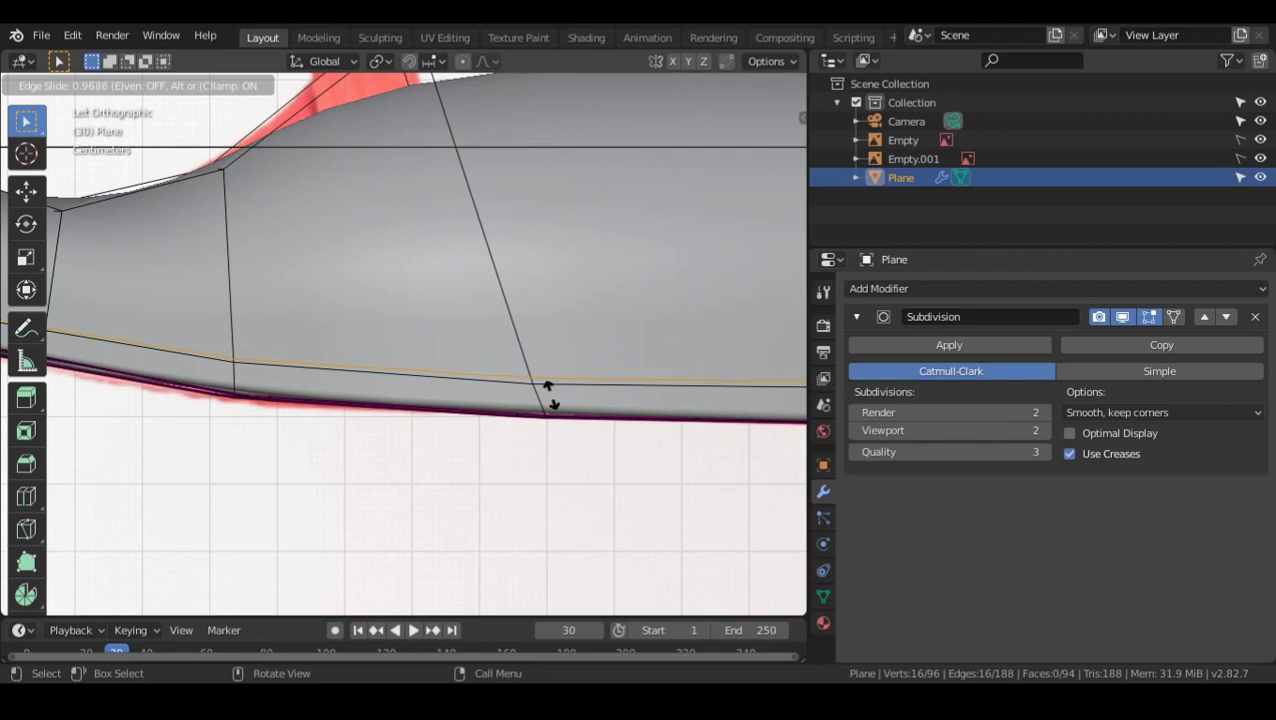
click(551, 395)
key(ctrl+r)
click(502, 286)
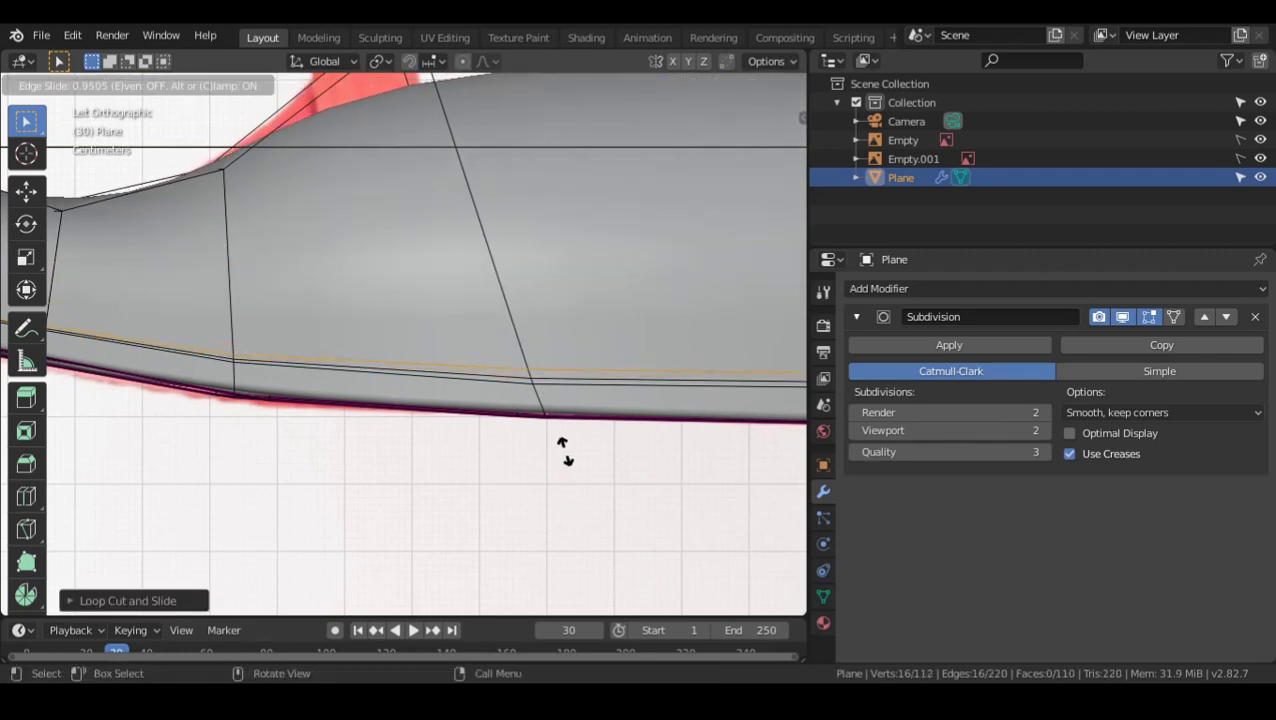
click(565, 452)
- Select the middle of the three side loops and scale it inward slightly to form a groove around the sole
click(565, 379)
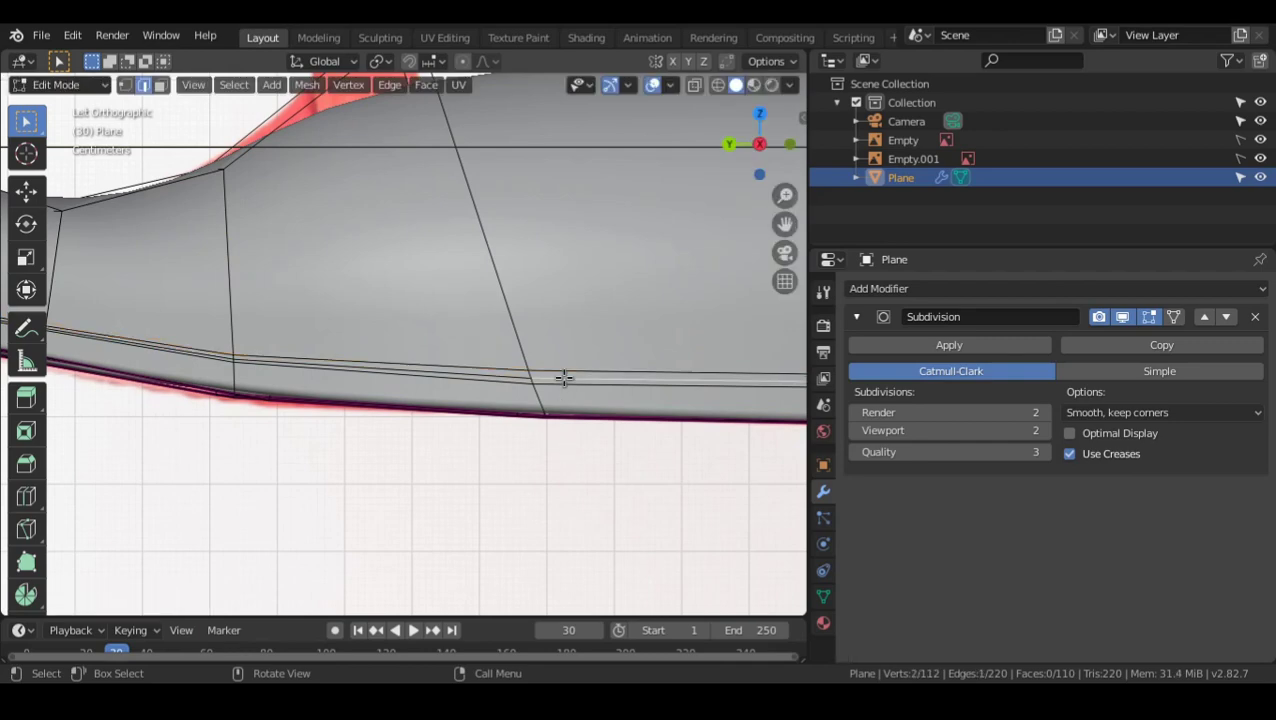
middle_drag(564, 317, 593, 404)
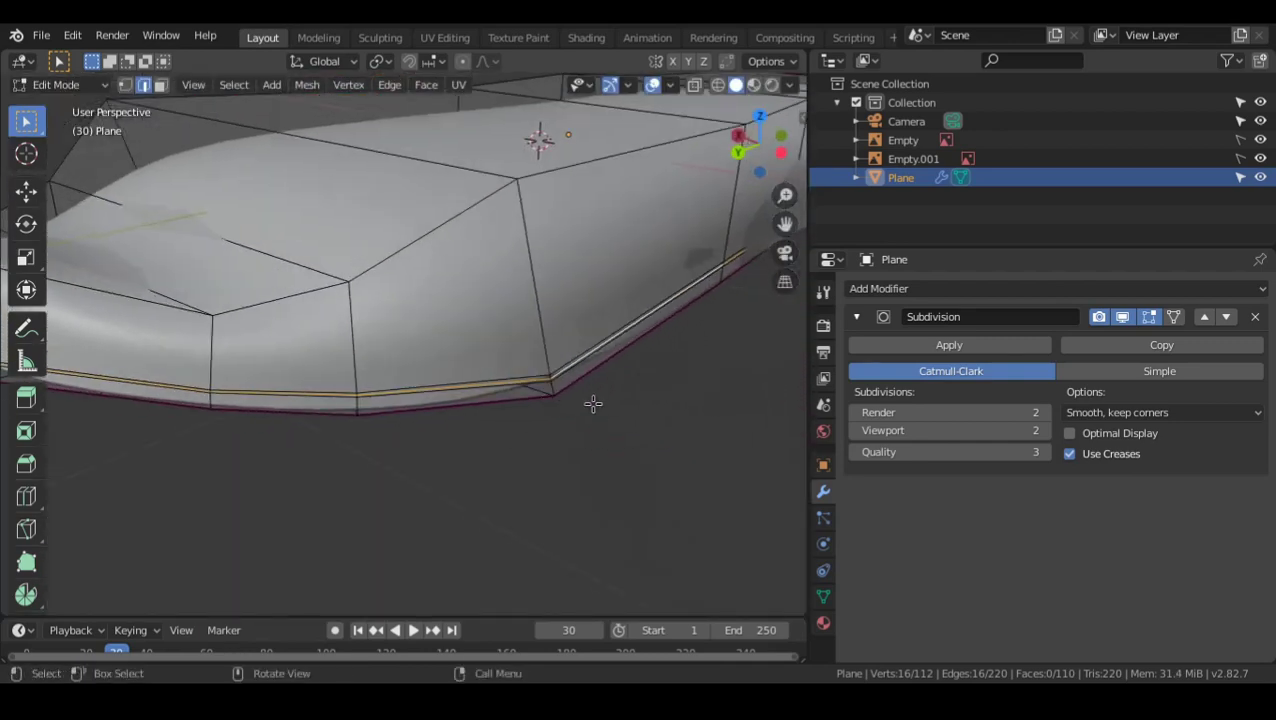
key(Tab)
key(s)
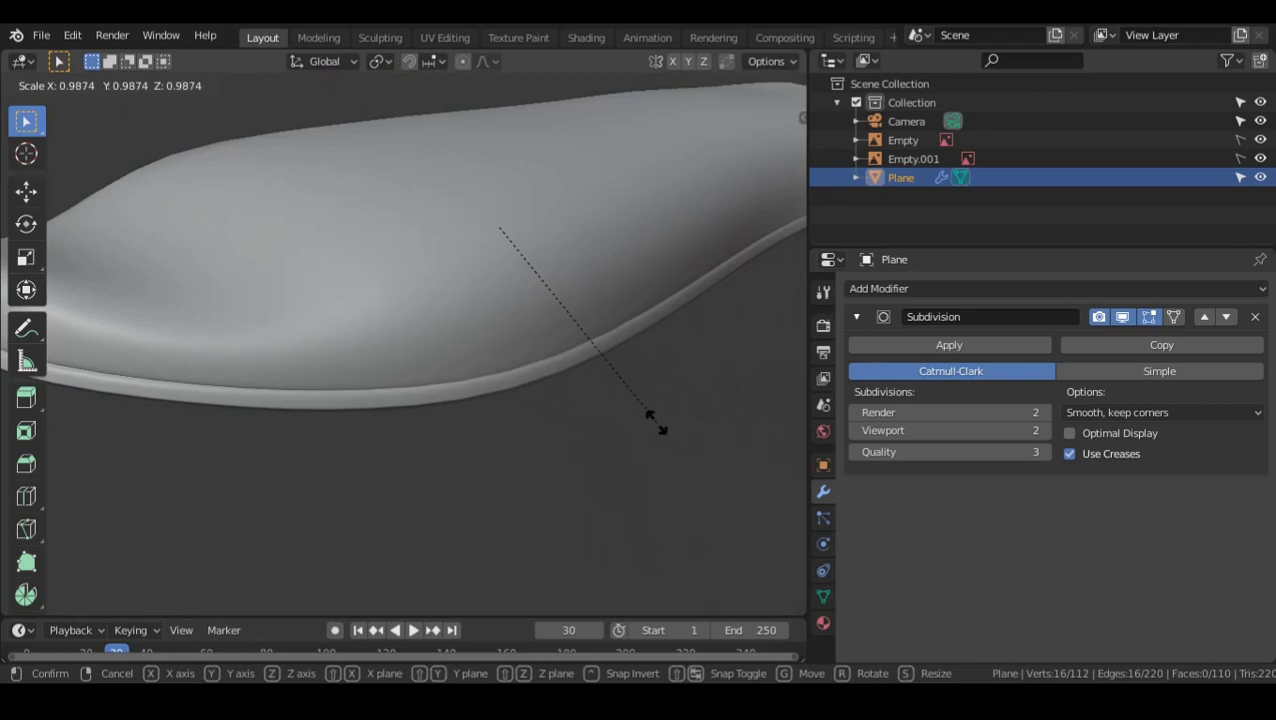
click(650, 422)
middle_drag(650, 422, 524, 320)
key(s)
click(561, 424)
key(s)
click(615, 408)
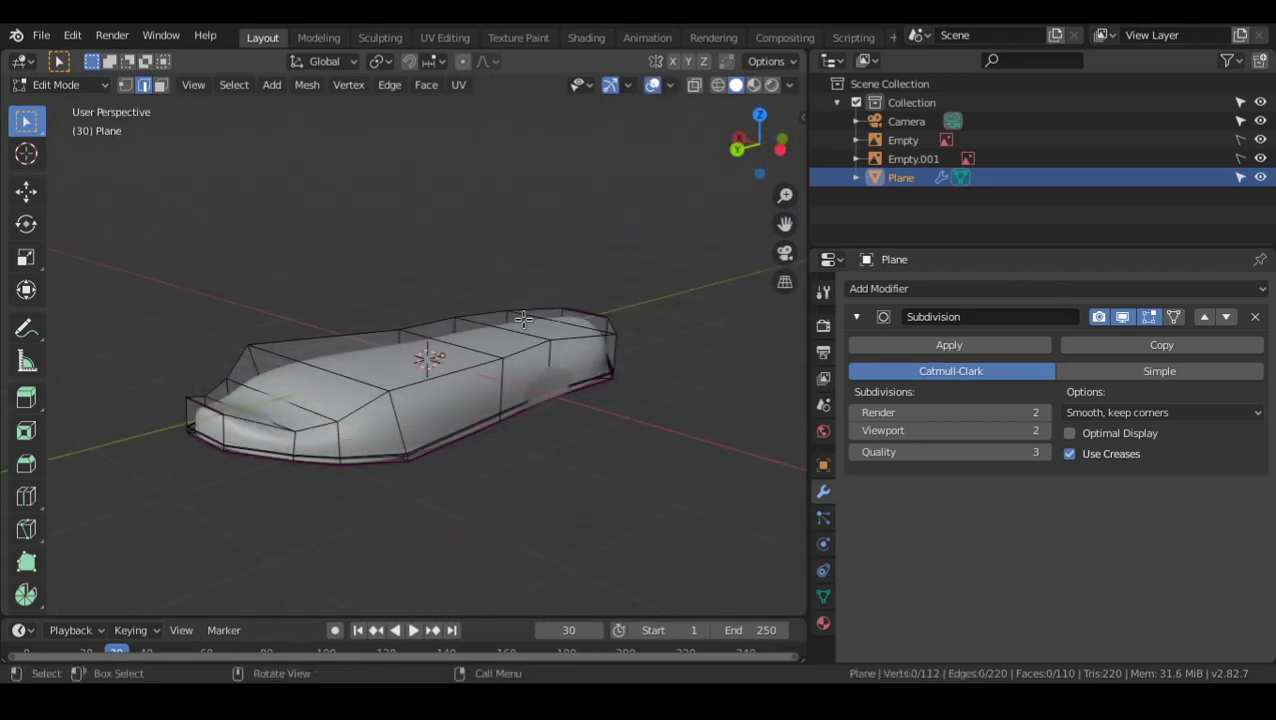
- Select all the sole's top faces from the top view with circle select and inset them
key(KP_7)
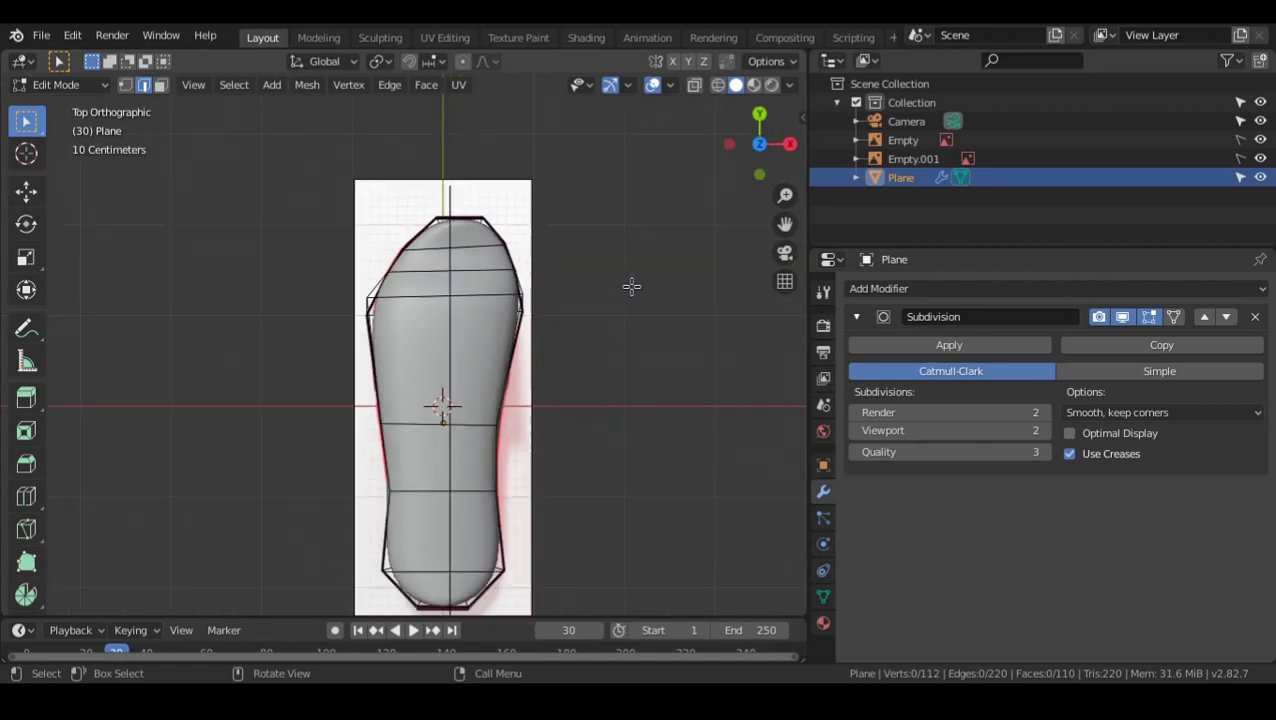
shift+middle_drag(576, 333, 604, 286)
scroll(619, 278, up, 1)
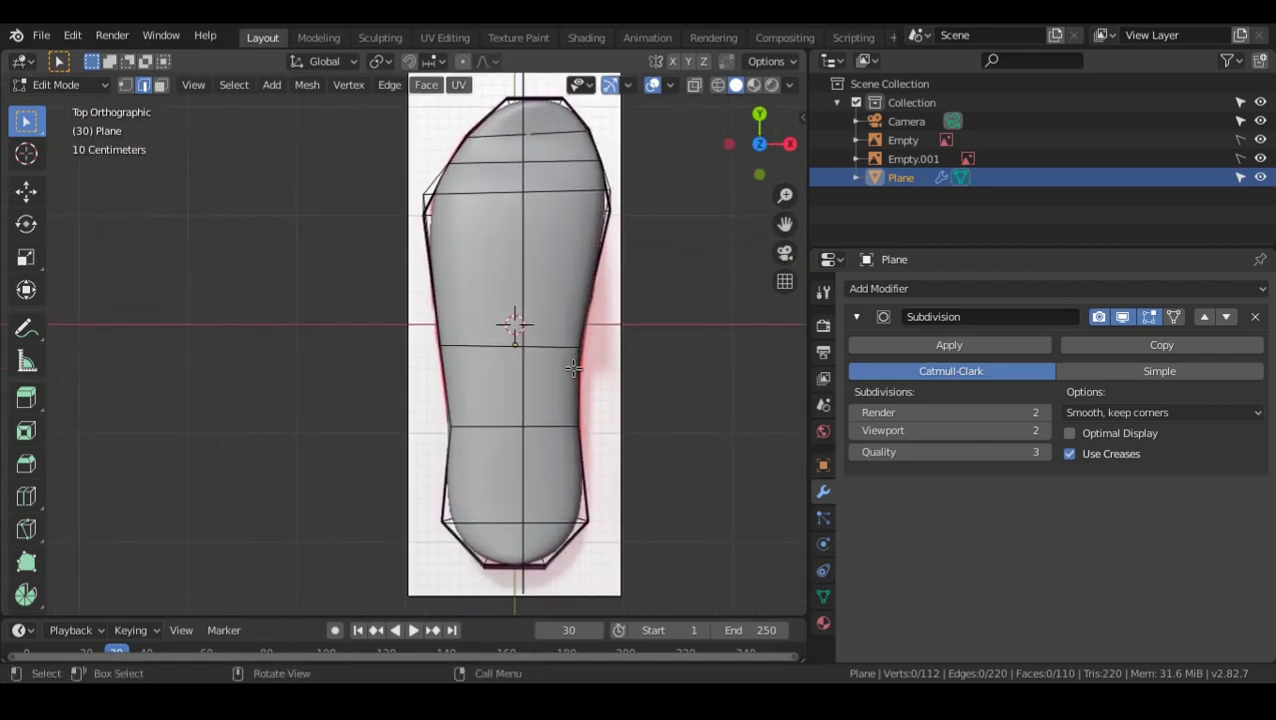
click(160, 85)
key(c)
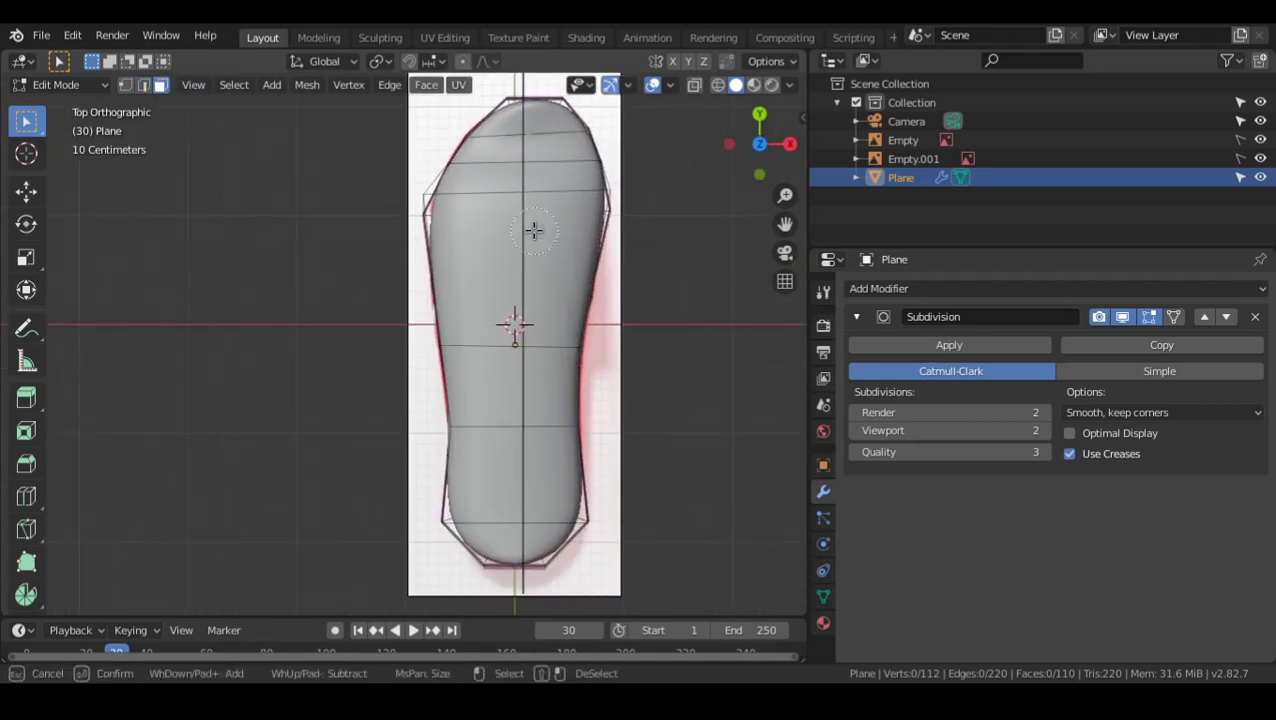
drag(518, 142, 515, 518)
key(Escape)
middle_drag(515, 518, 628, 300)
middle_drag(624, 319, 681, 392)
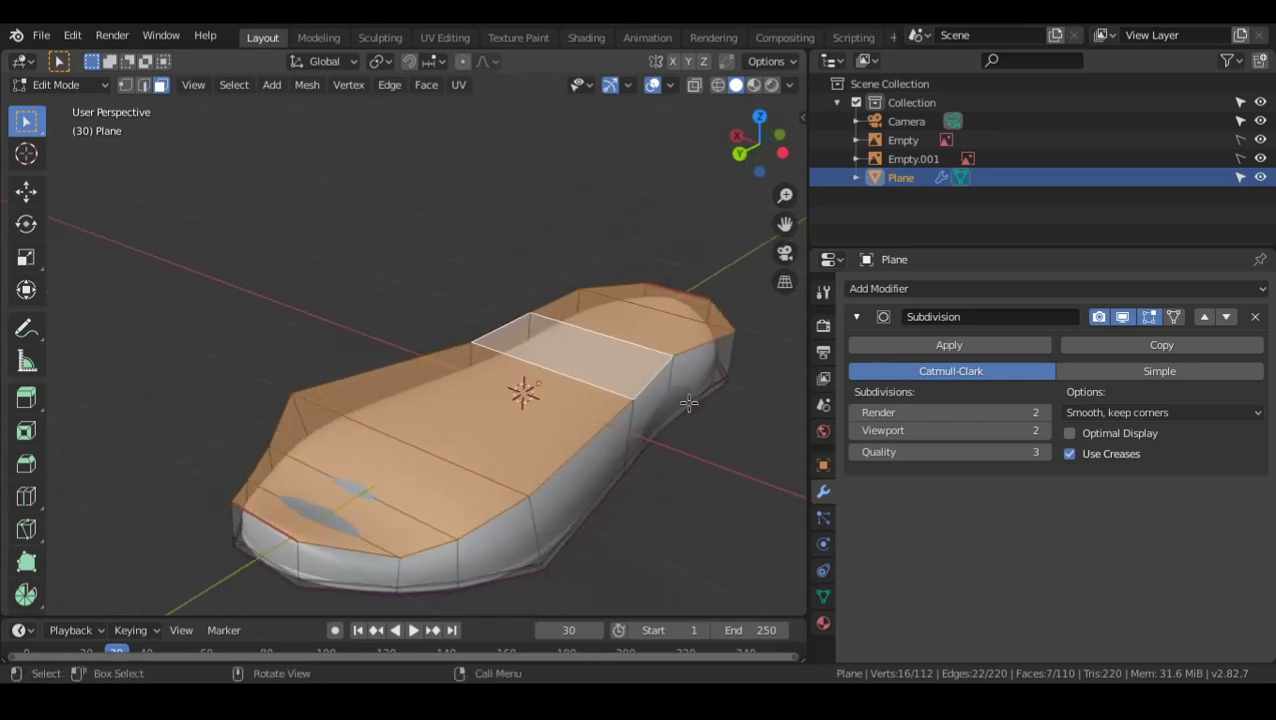
key(i)
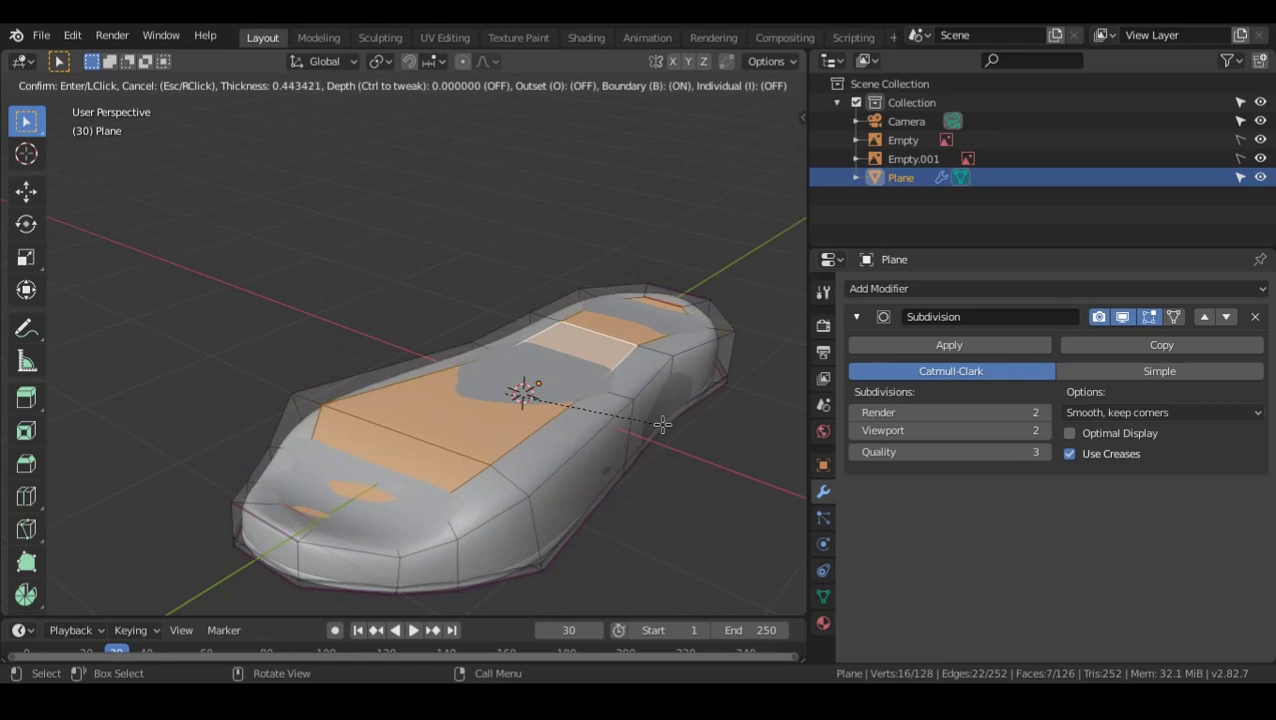
click(123, 481)
- Confirm the inset and scale its faces narrower along X in top orthographic view
key(KP_7)
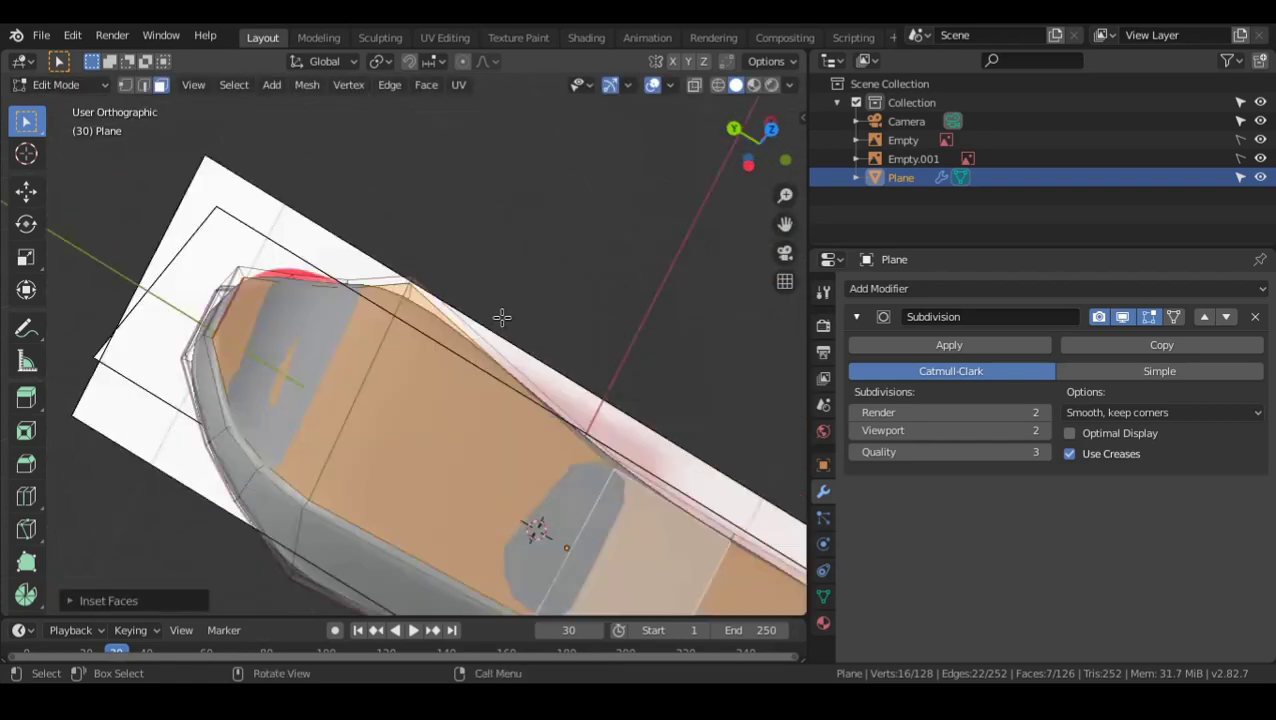
scroll(590, 342, up, 1)
key(s)
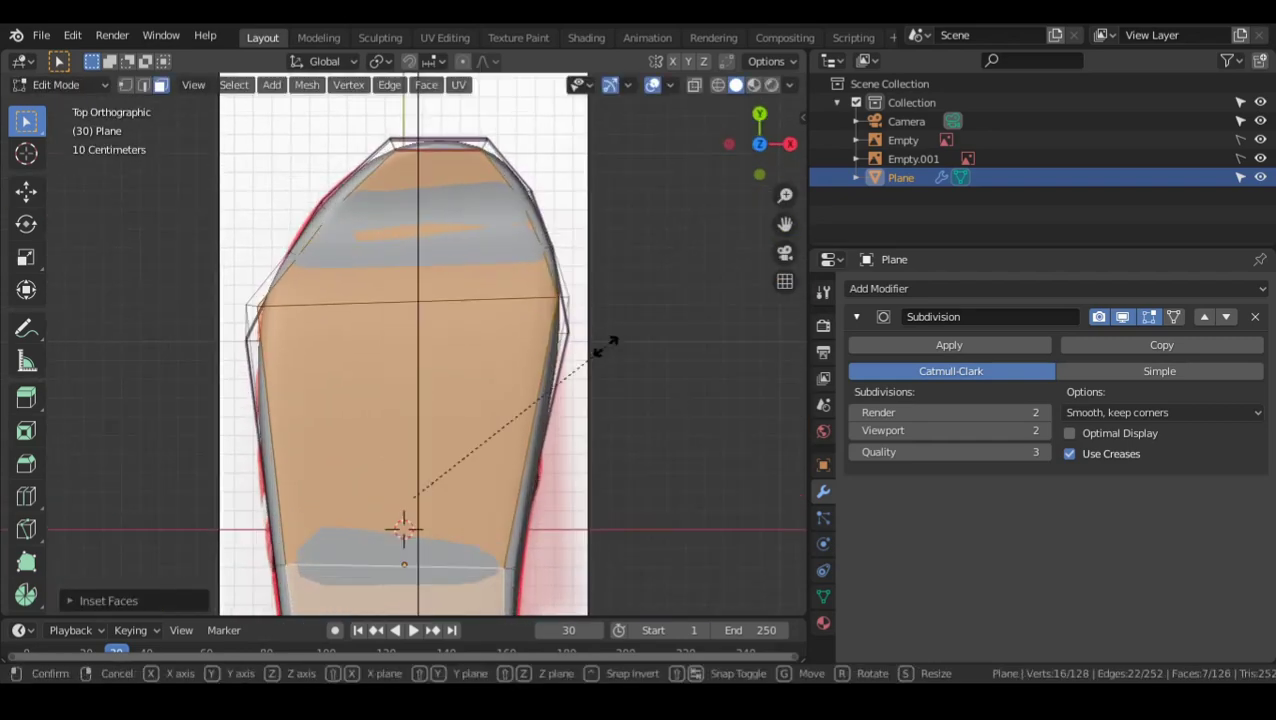
key(x)
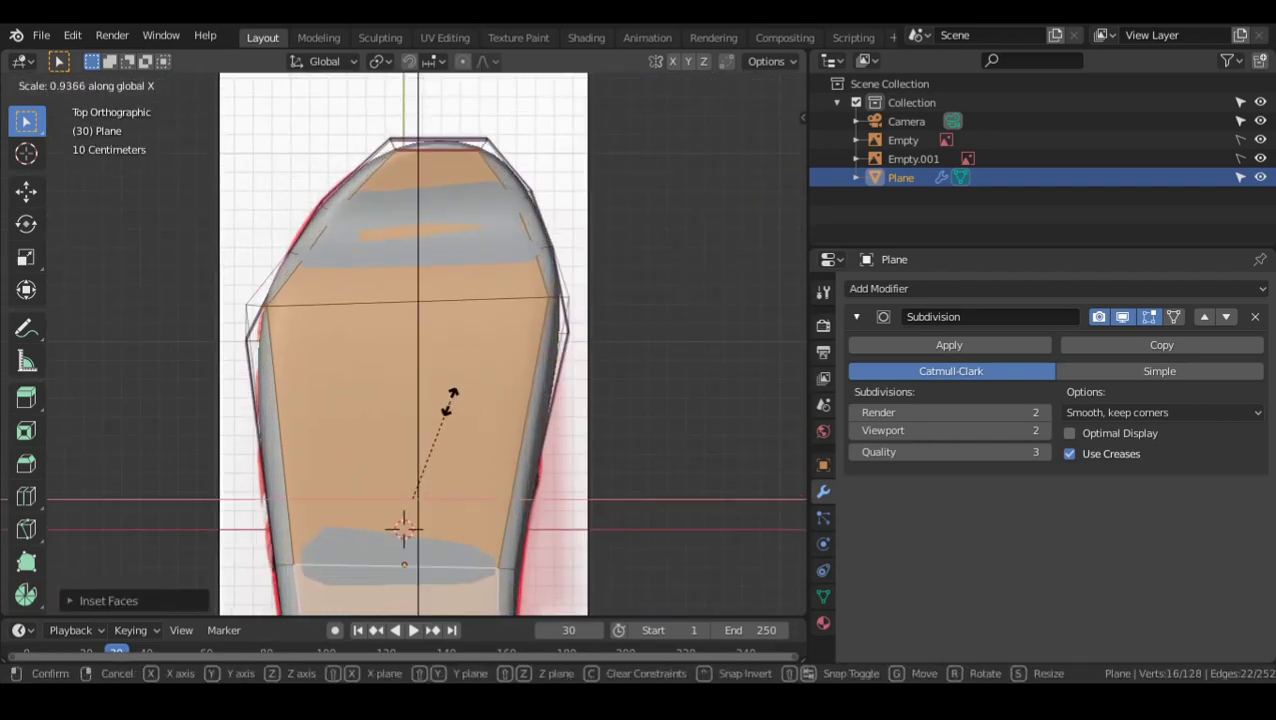
click(445, 425)
shift+middle_drag(444, 438, 512, 160)
shift+middle_drag(591, 400, 592, 350)
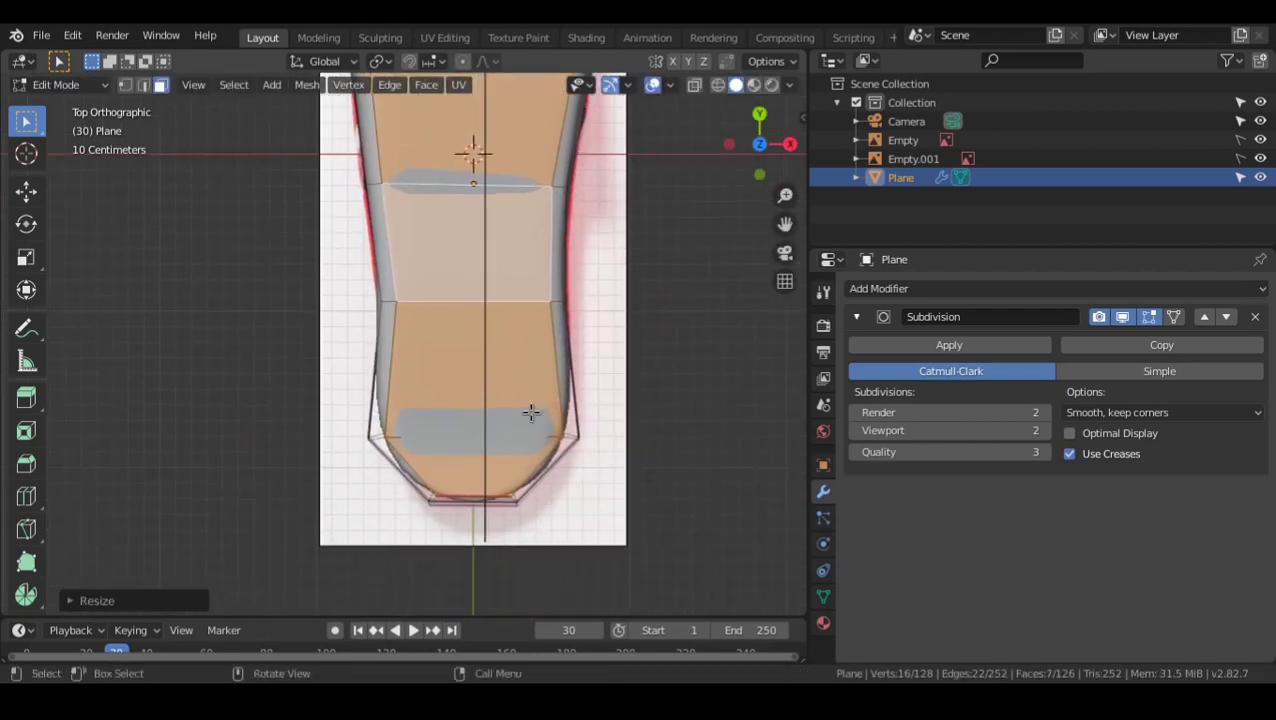
middle_drag(533, 416, 550, 343)
key(e)
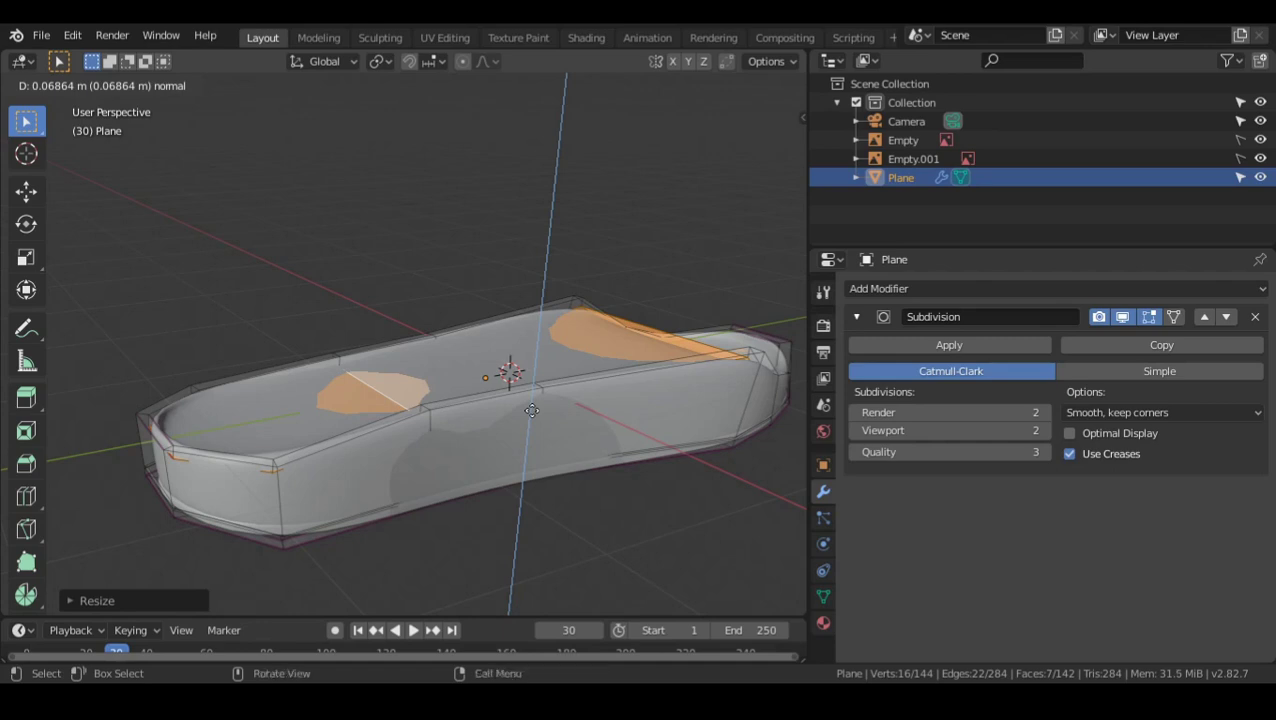
right_click(532, 410)
key(ctrl+z)
- Move the inset top faces down along Z to sink the footbed into the sole
alt+drag(373, 433, 480, 388)
alt+shift+drag(470, 388, 438, 386)
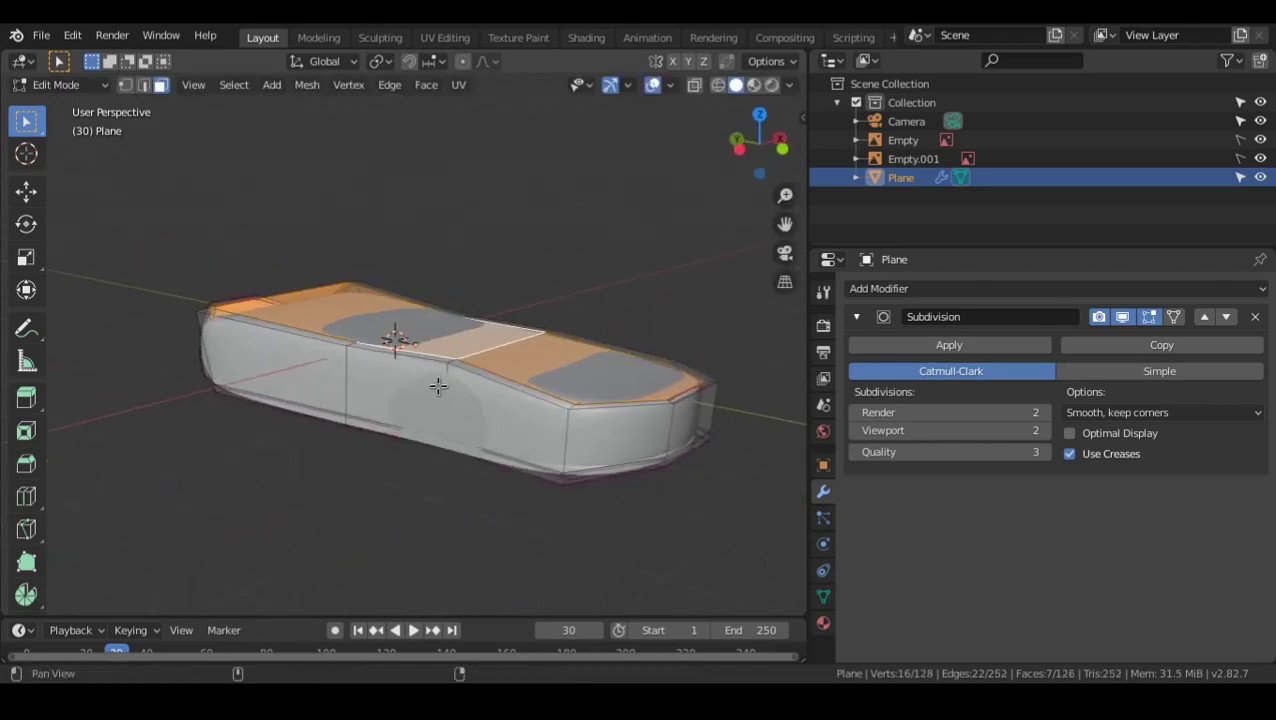
middle_drag(438, 386, 596, 358)
key(g)
key(z)
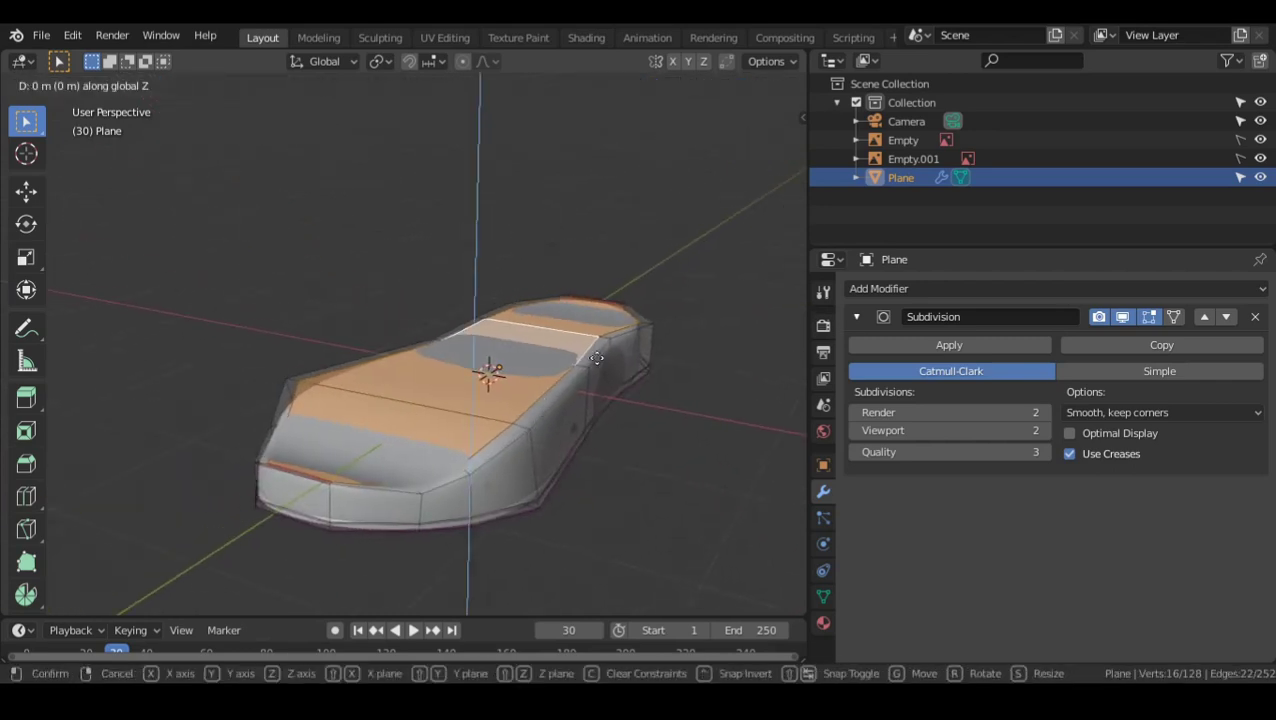
click(571, 412)
middle_drag(570, 425, 603, 424)
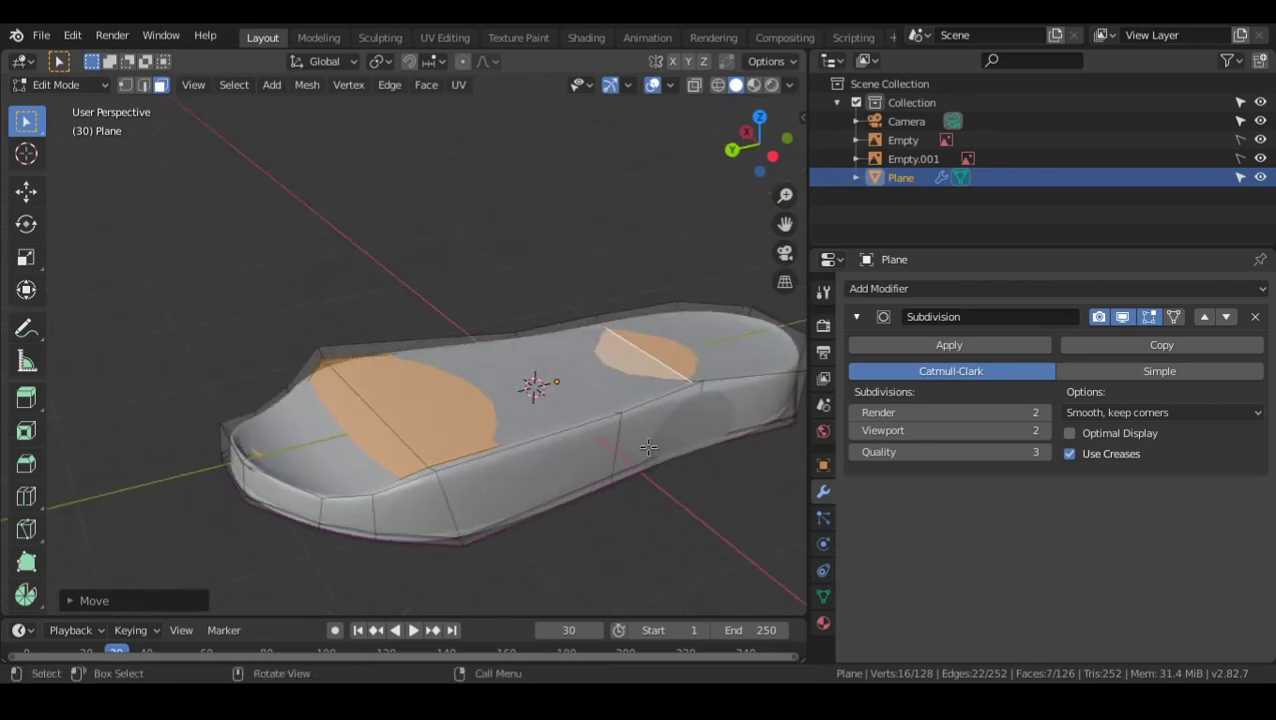
- Flatten the sunken inset faces by scaling them to 0 along Z
key(s)
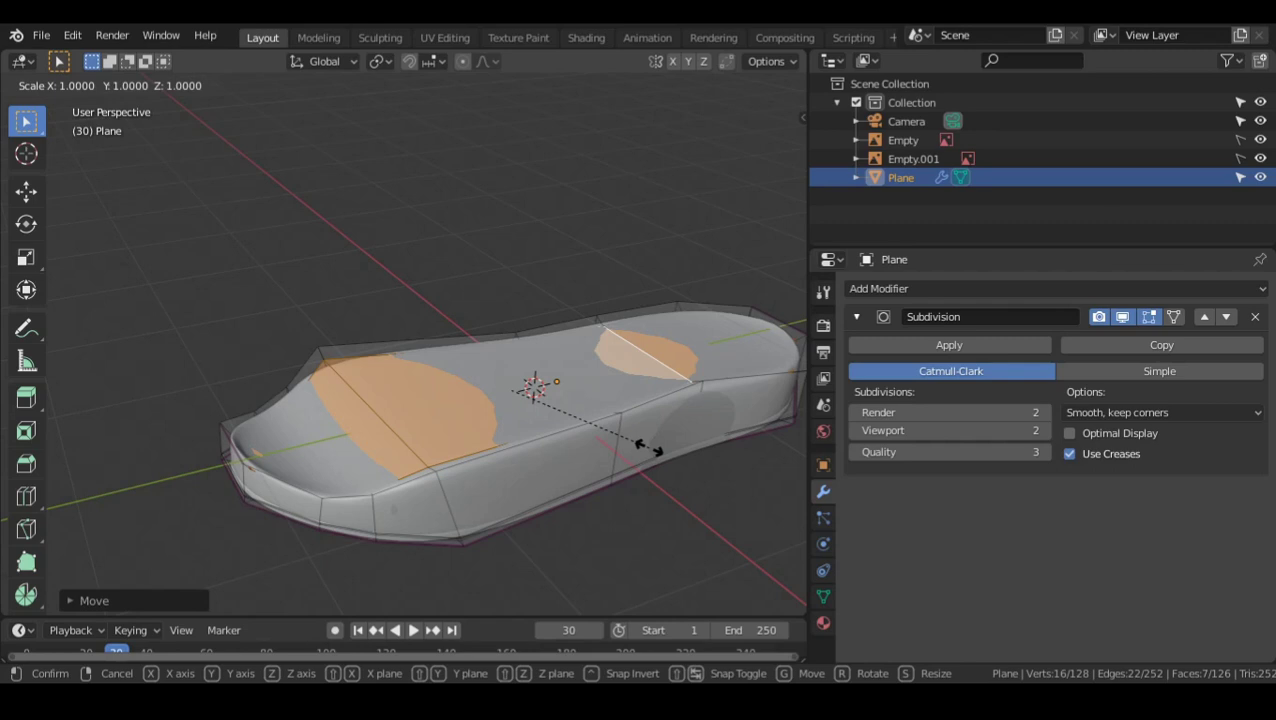
key(z)
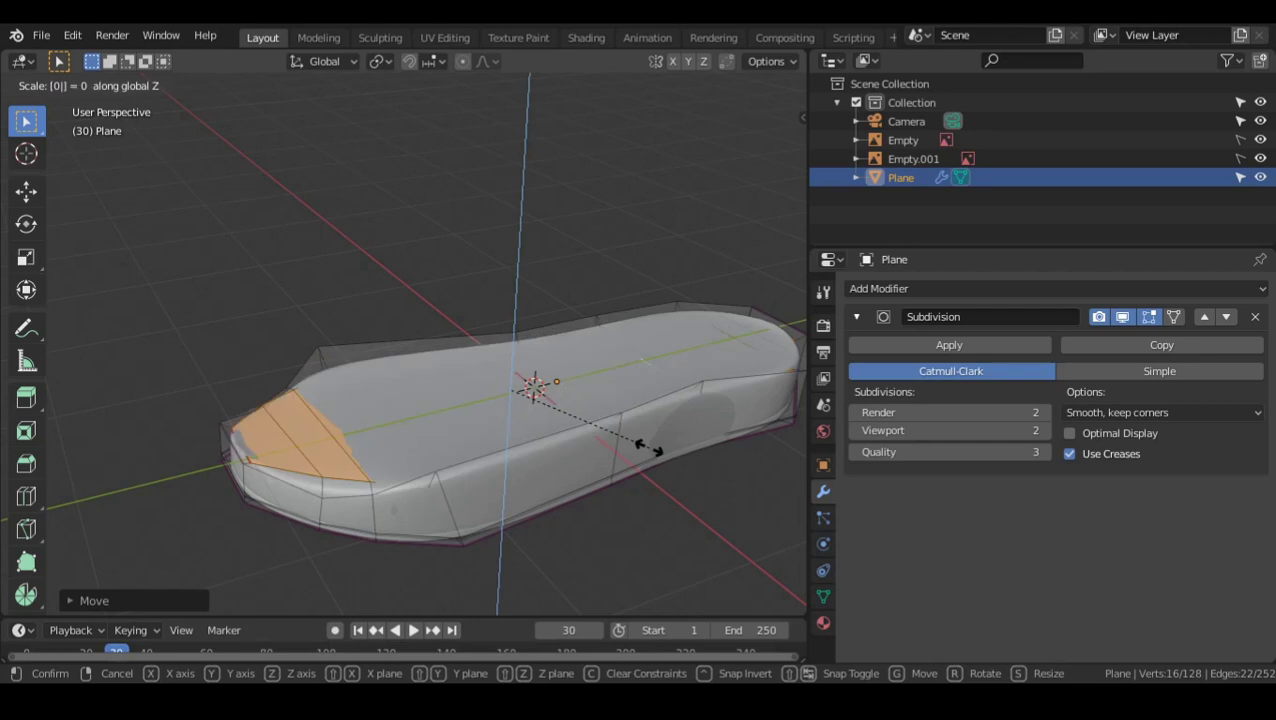
click(650, 447)
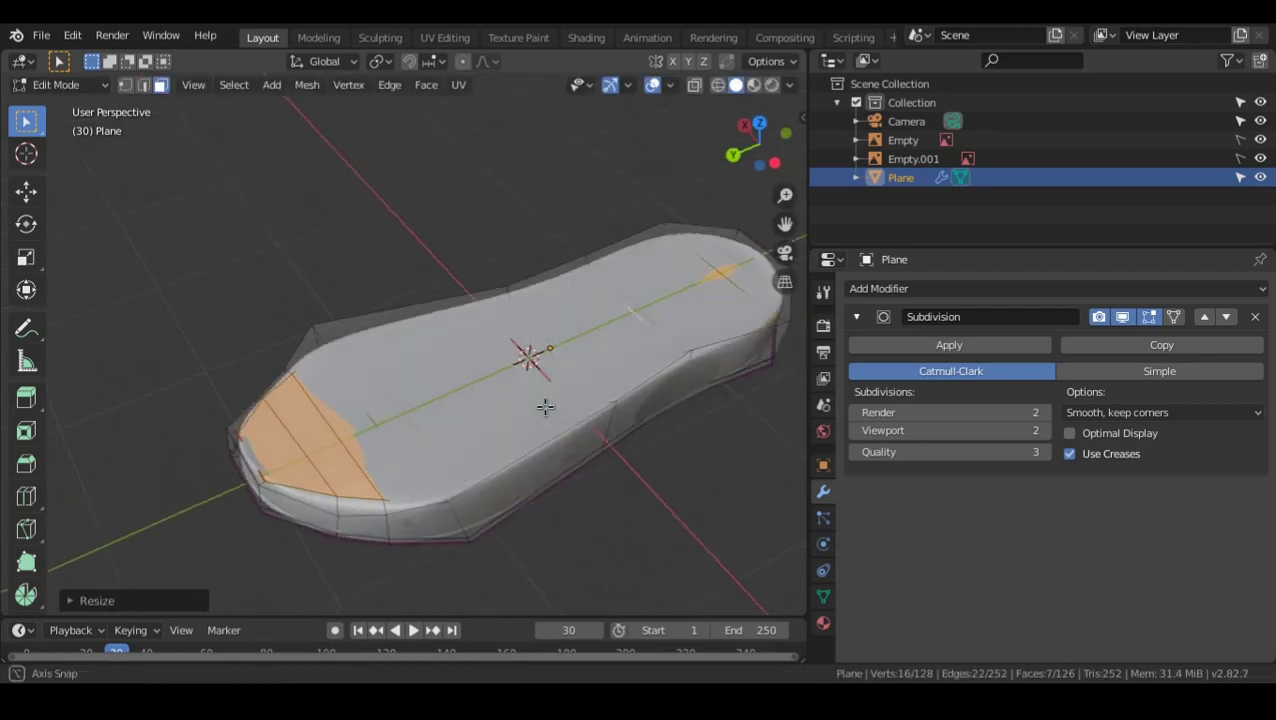
middle_drag(545, 406, 513, 396)
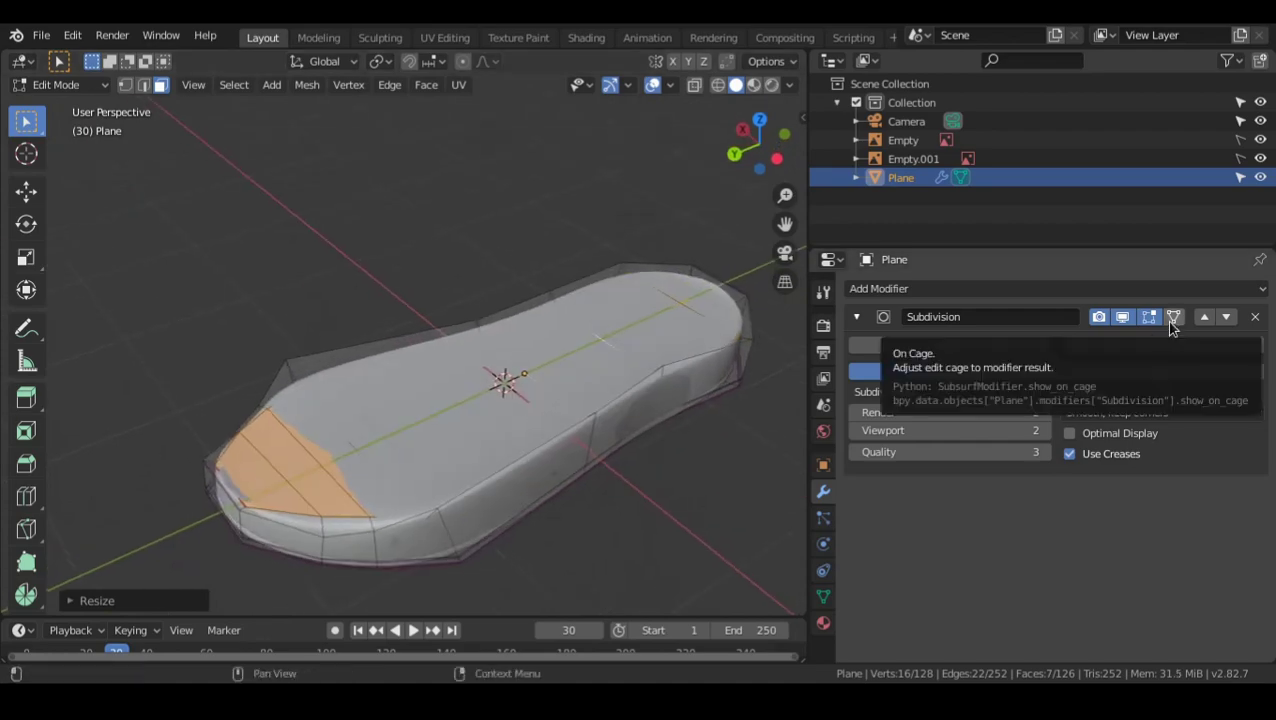
- Enable On Cage for the Subdivision modifier and return to the top view
click(1171, 323)
alt+drag(373, 424, 464, 413)
key(KP_7)
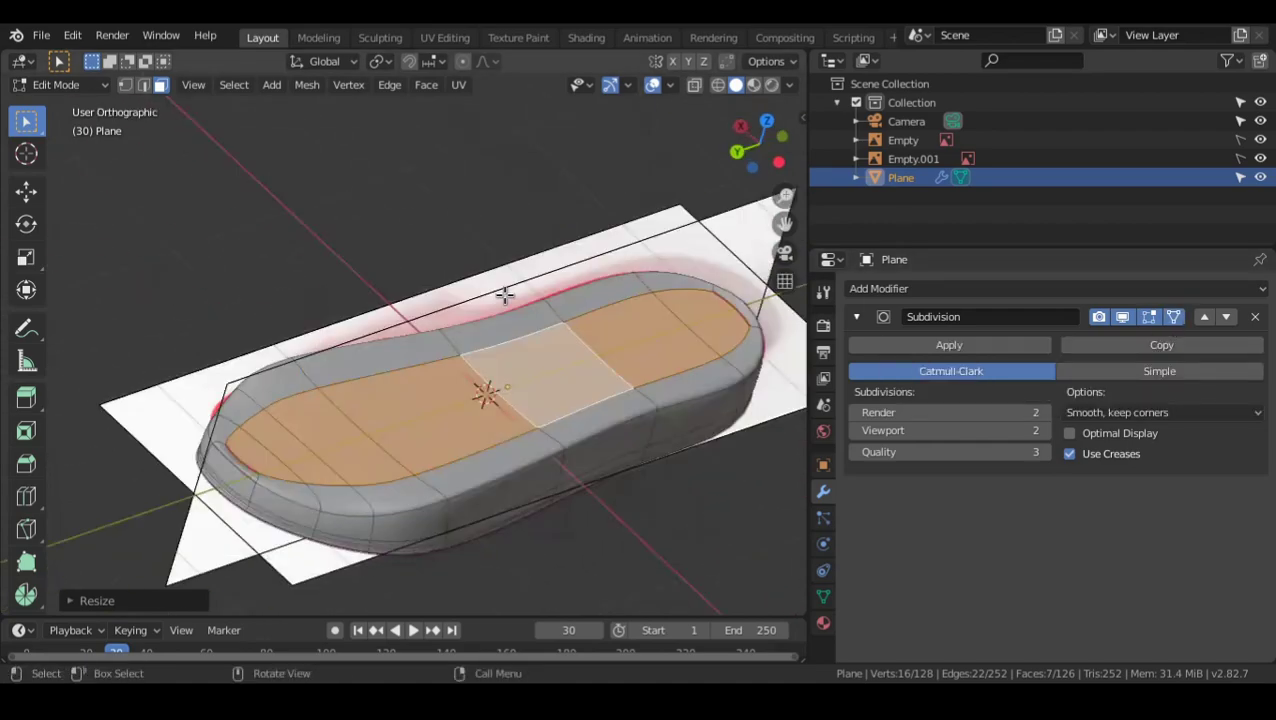
shift+middle_drag(530, 370, 590, 288)
- Scale the inset faces down along Y to pull them in from the toe and heel ends
text(s)
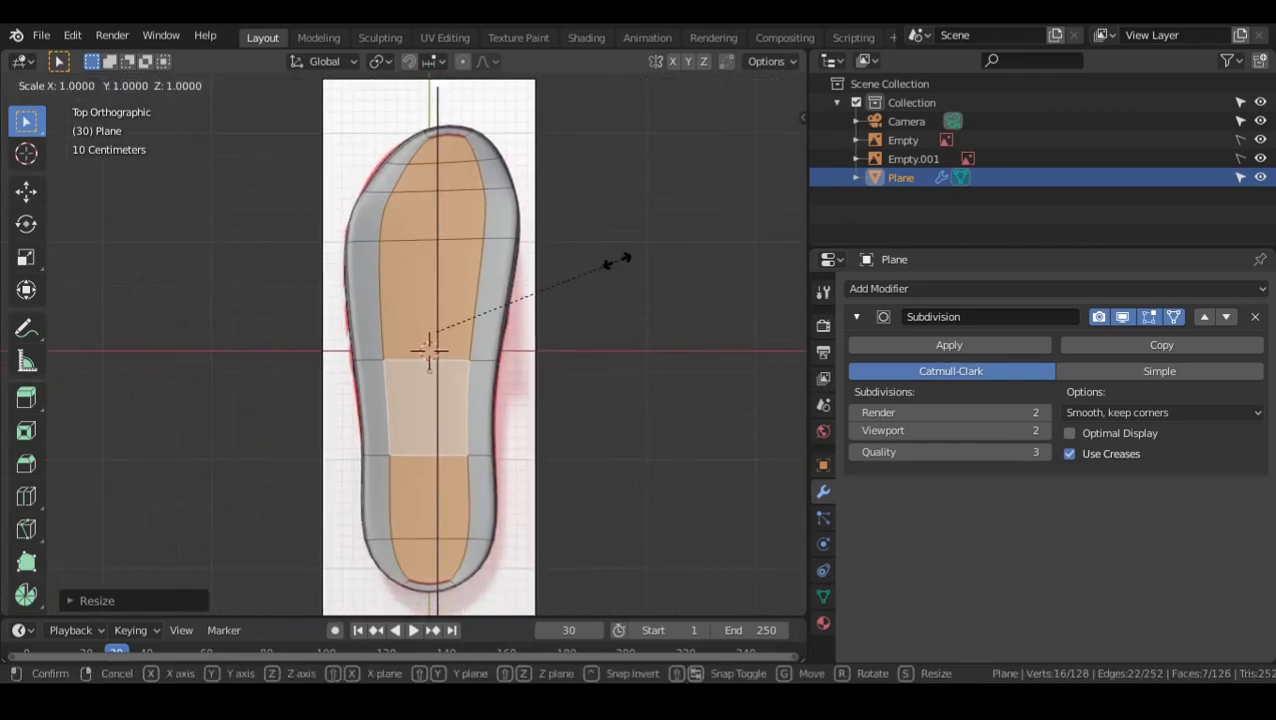
text(7)
key(Escape)
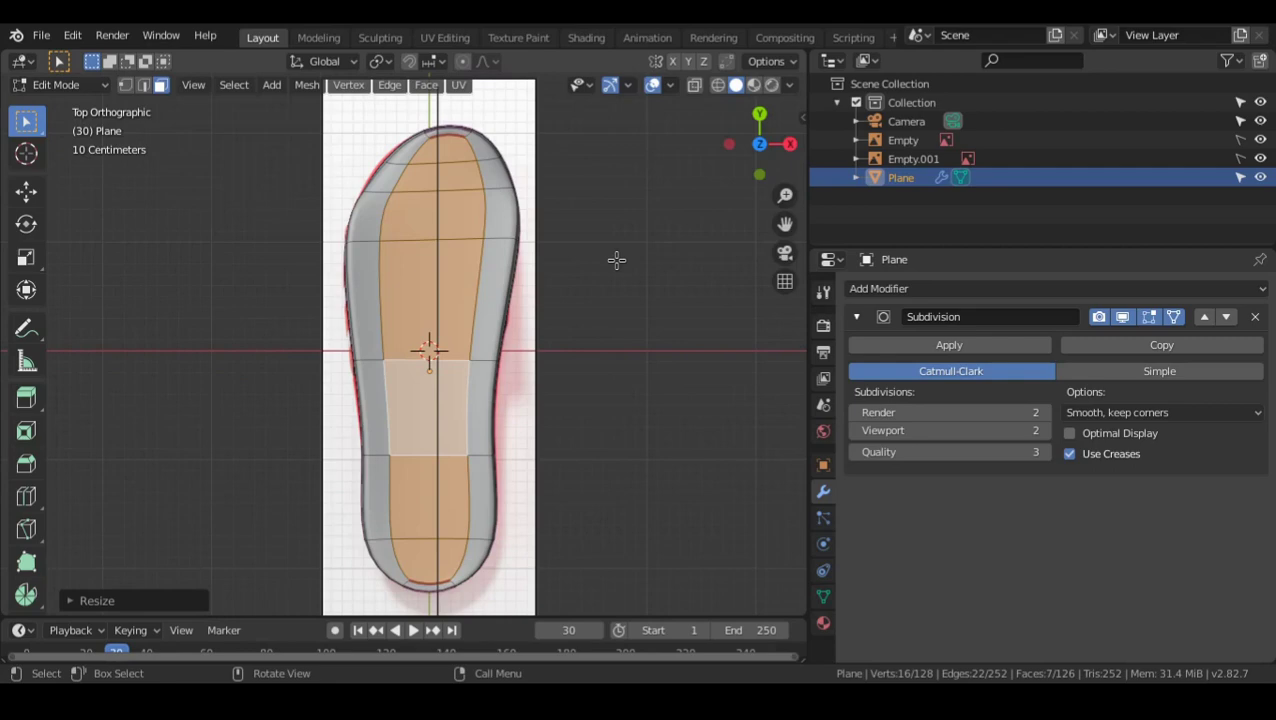
key(s)
key(y)
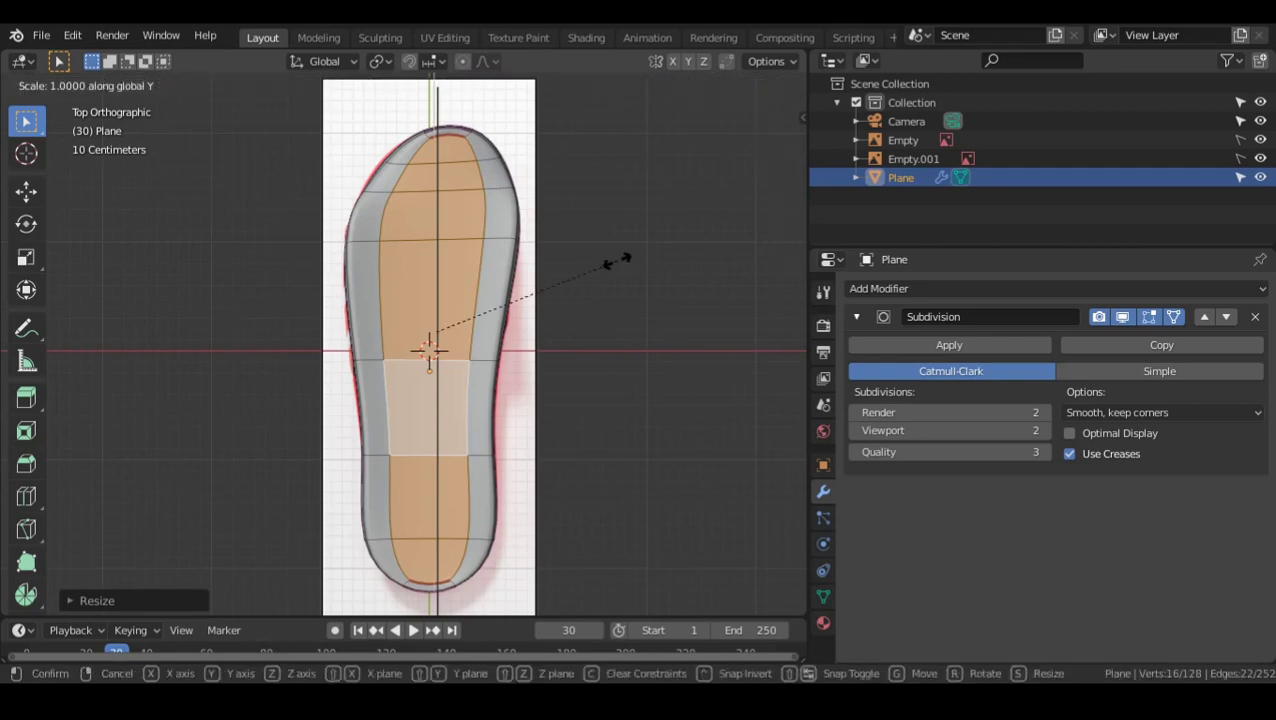
key(Escape)
key(s)
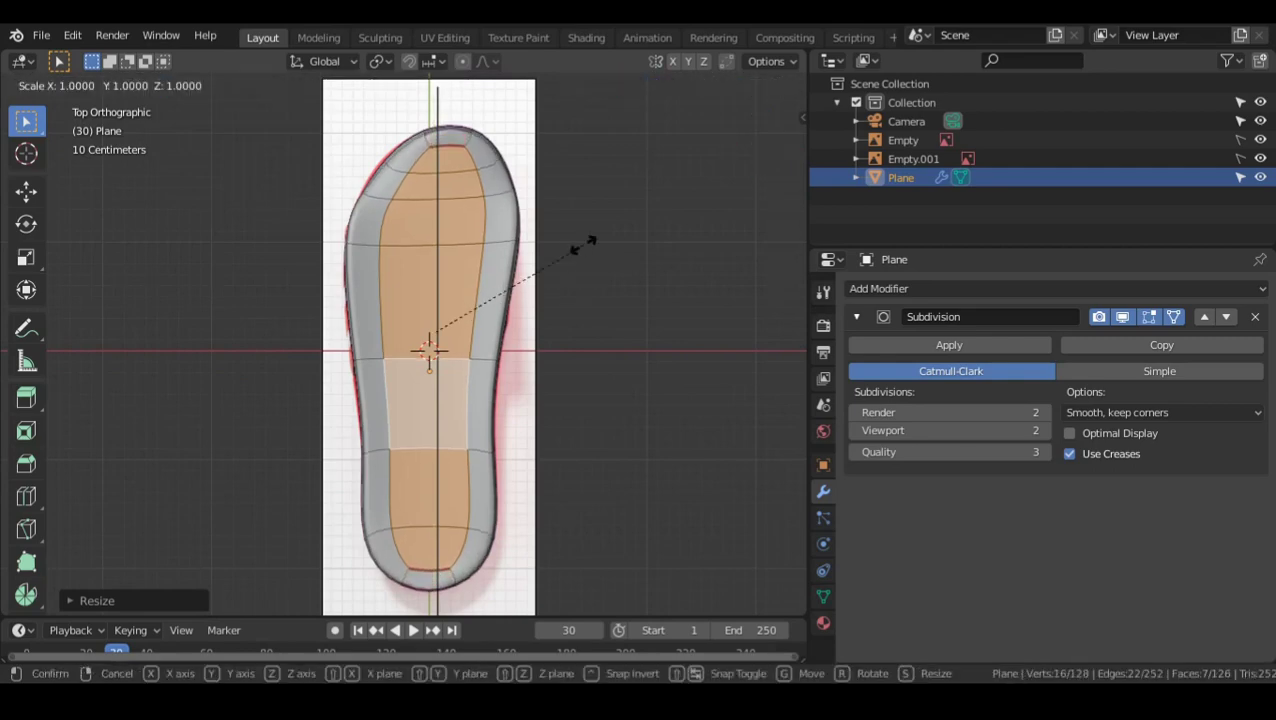
key(y)
key(Escape)
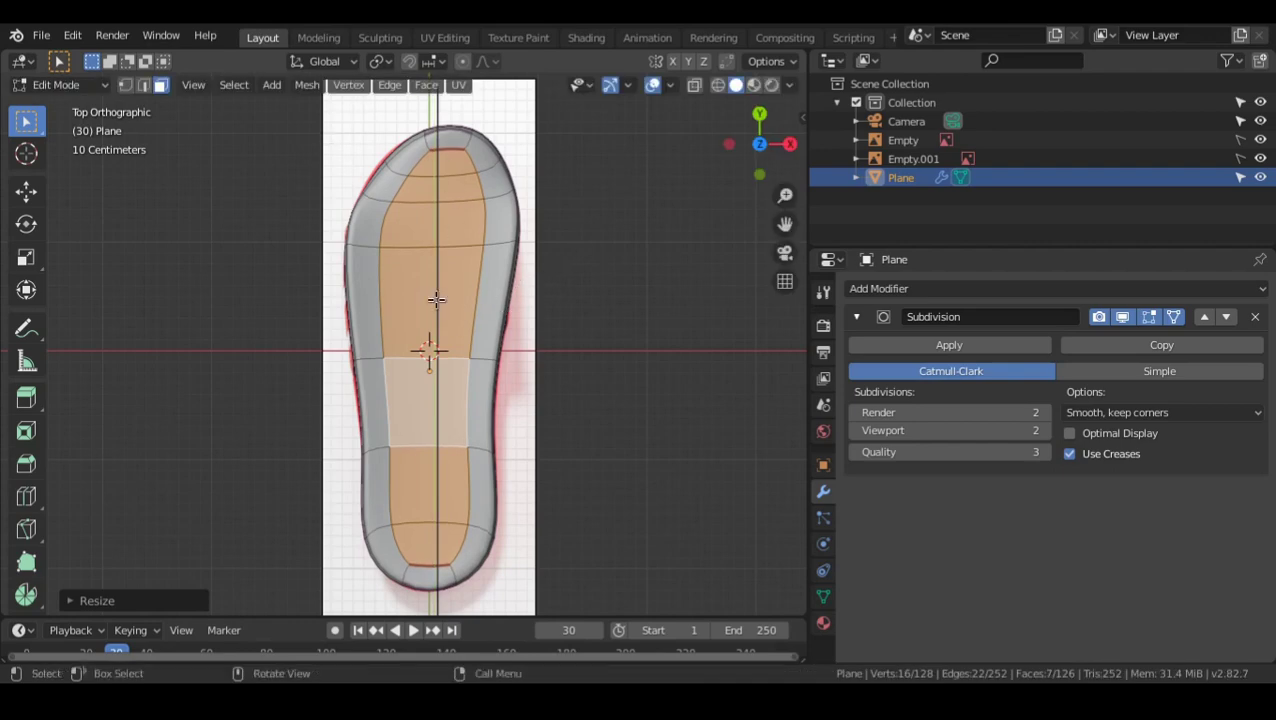
- Lower the inset footbed faces slightly along Z, checking the depth in perspective
middle_drag(358, 485, 461, 367)
key(Tab)
key(Tab)
key(g)
key(z)
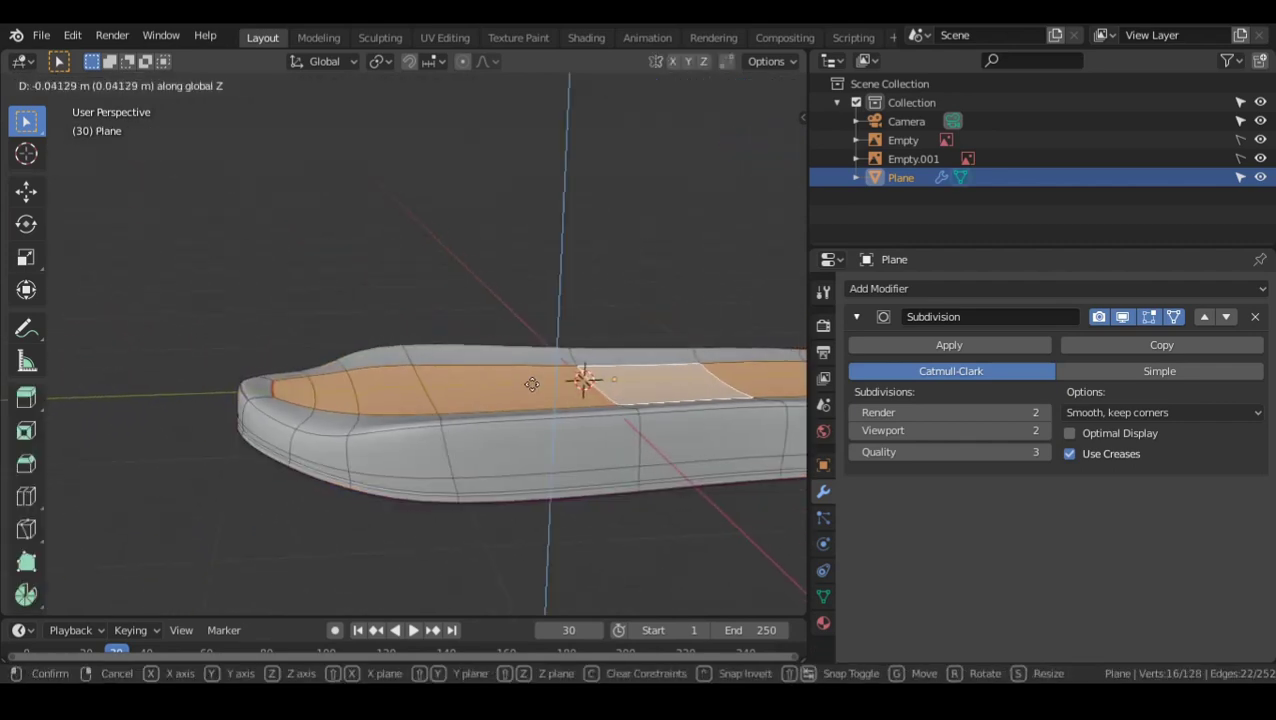
click(427, 387)
- Select the inset's short edge at the toe end, remove its crease with Edge Crease and clear the selection
middle_drag(427, 387, 378, 424)
scroll(378, 424, up, 3)
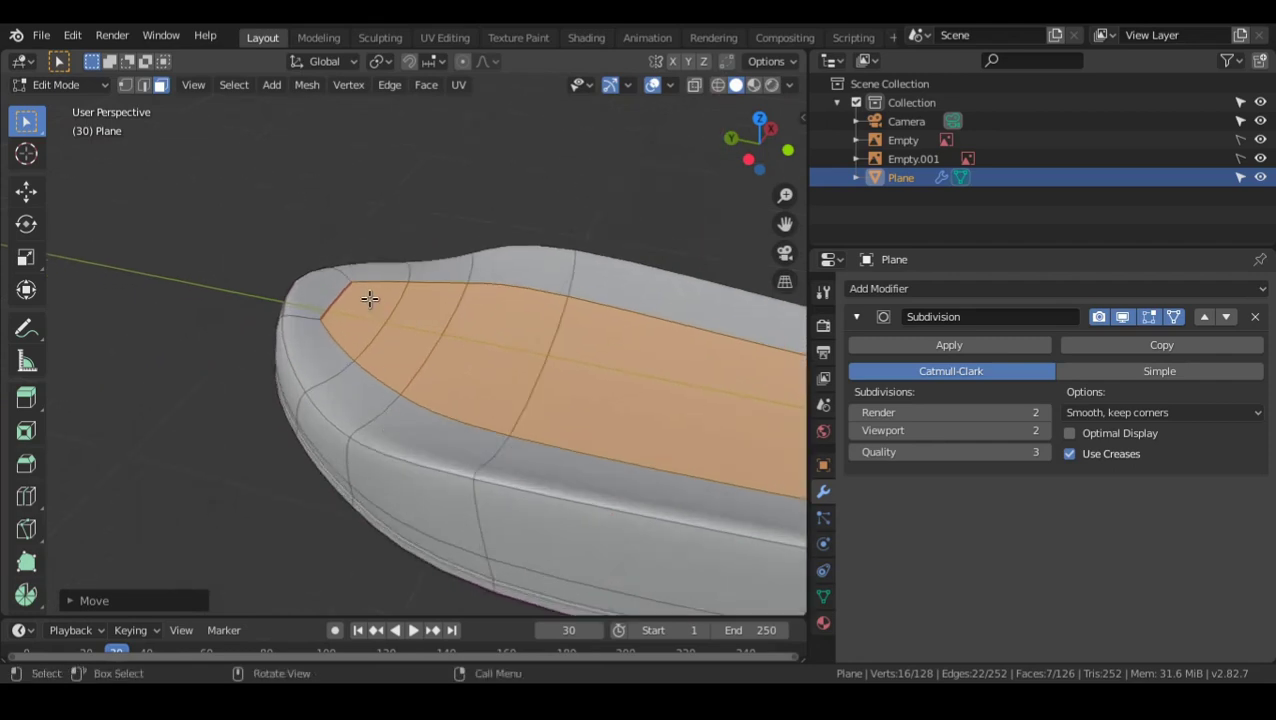
click(370, 310)
scroll(354, 342, up, 2)
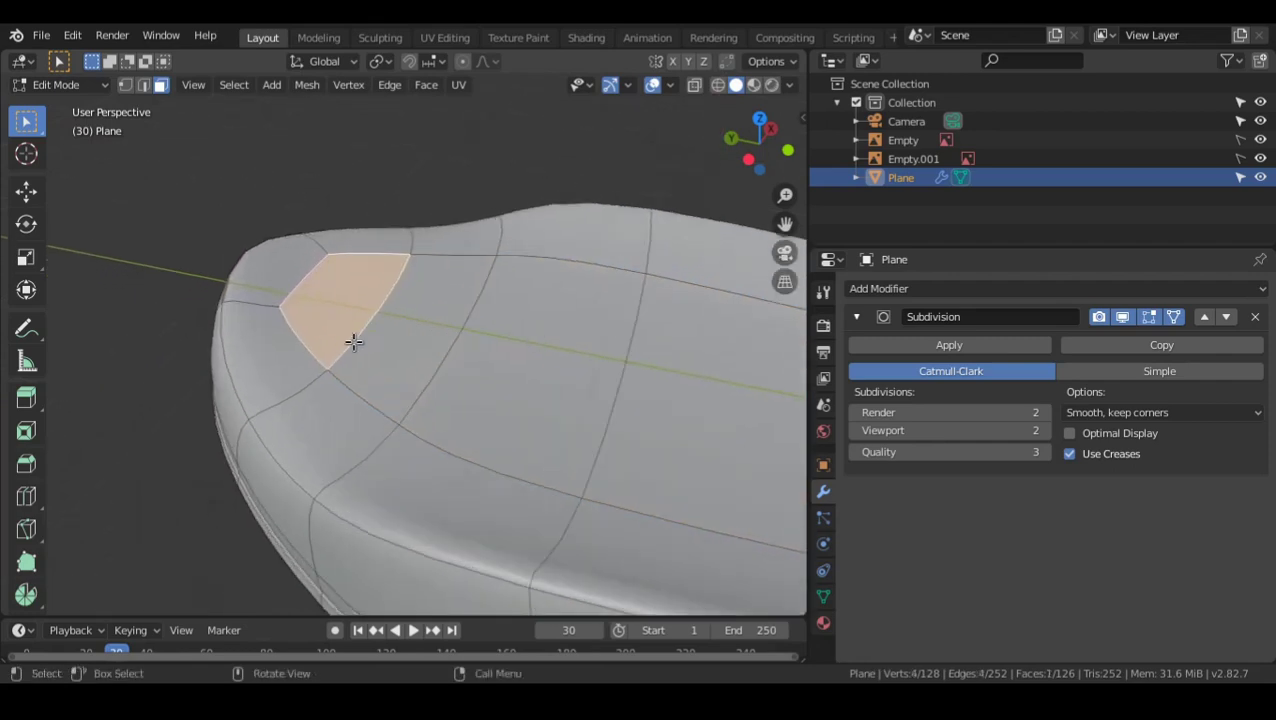
key(2)
click(295, 284)
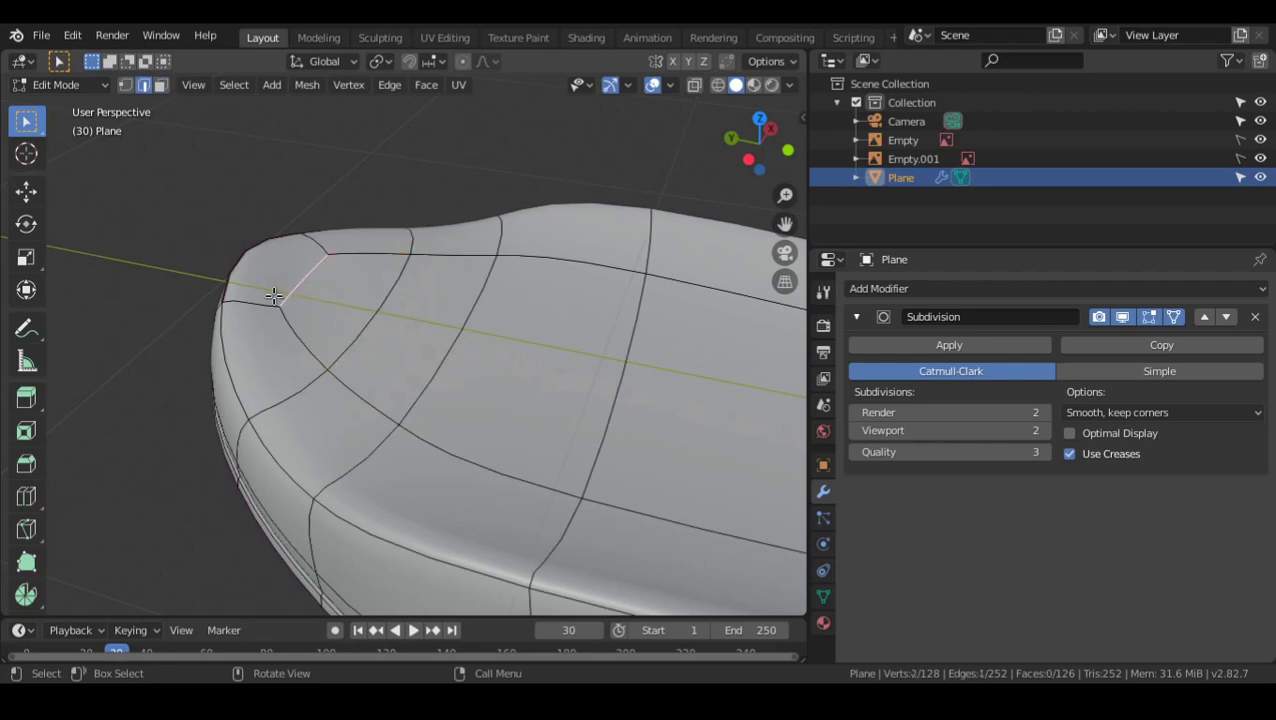
middle_drag(276, 293, 284, 333)
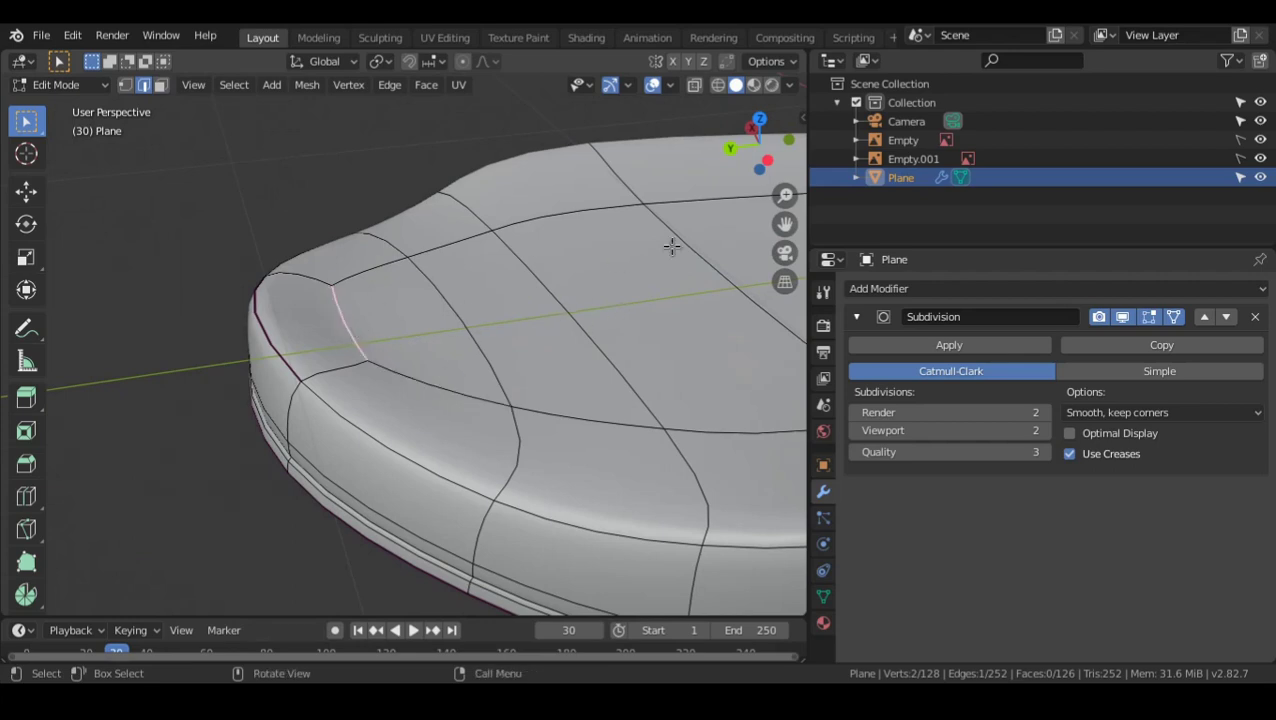
key(shift+e)
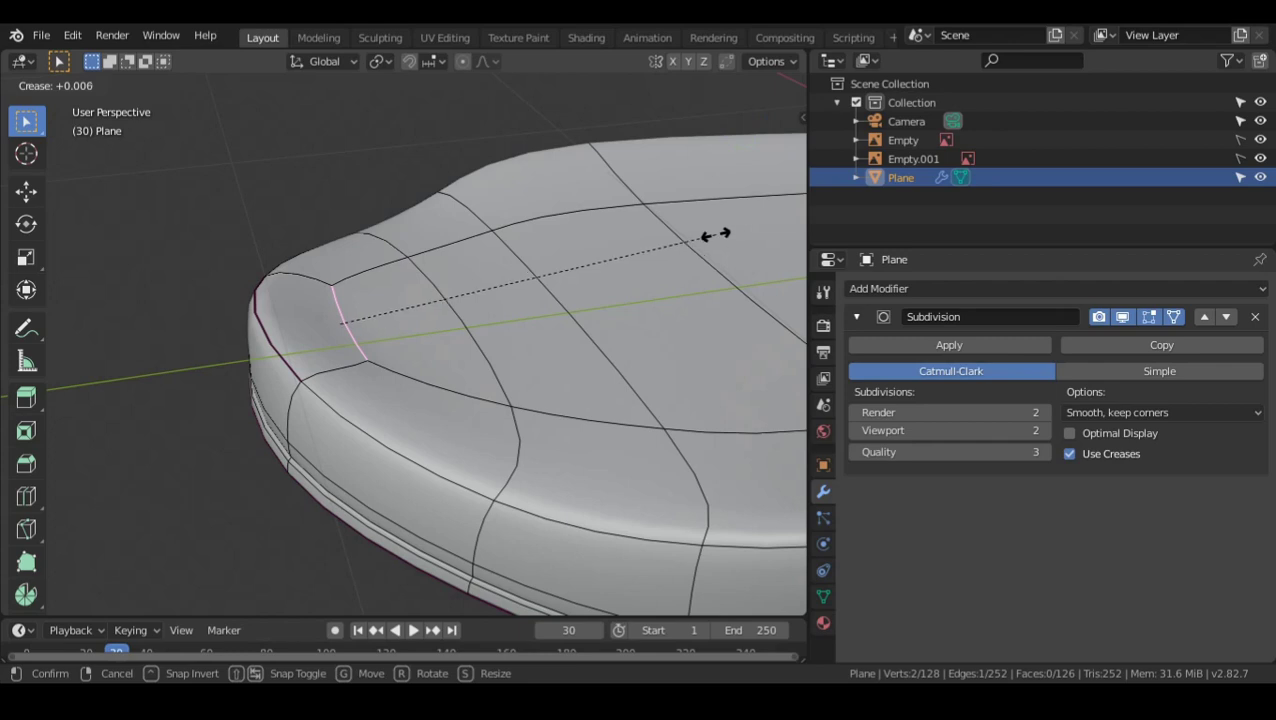
key(Return)
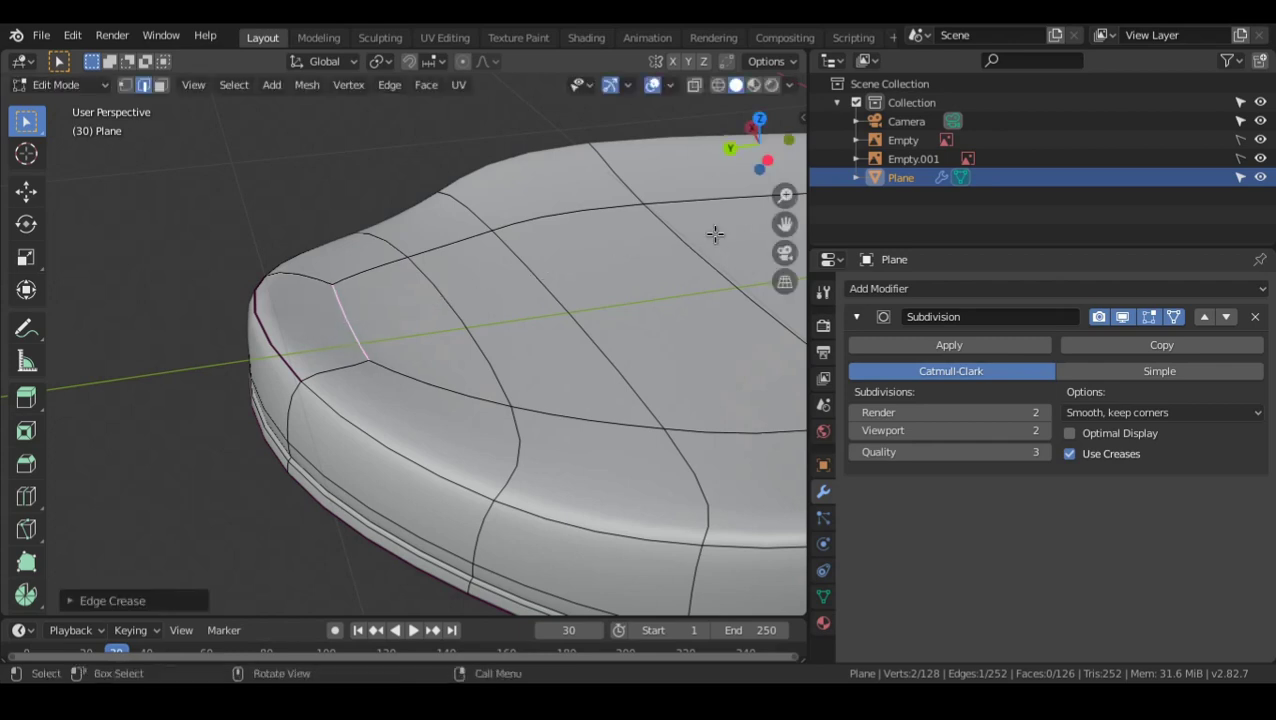
key(alt+a)
- Select the inset's short edge at the heel end and change its crease by -1
scroll(715, 234, down, 2)
shift+middle_drag(715, 234, 430, 271)
scroll(430, 271, down, 3)
shift+middle_drag(538, 300, 549, 347)
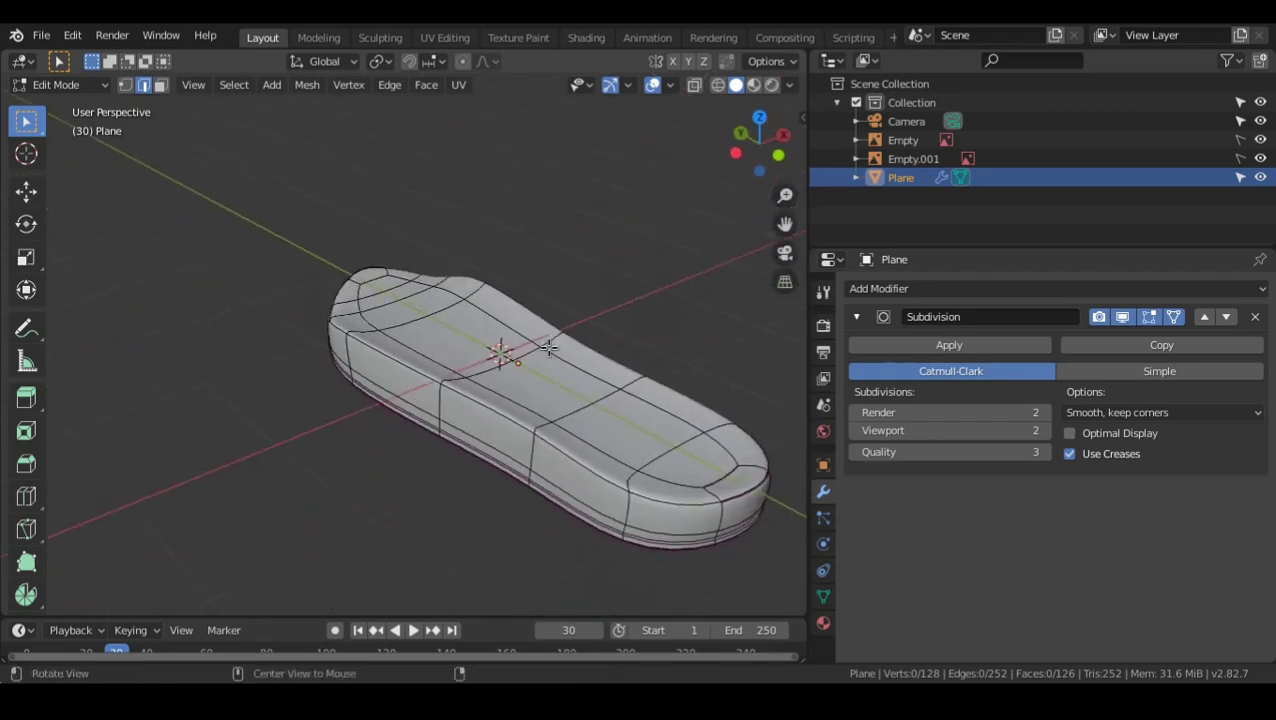
alt+shift+drag(549, 347, 500, 418)
scroll(547, 424, up, 3)
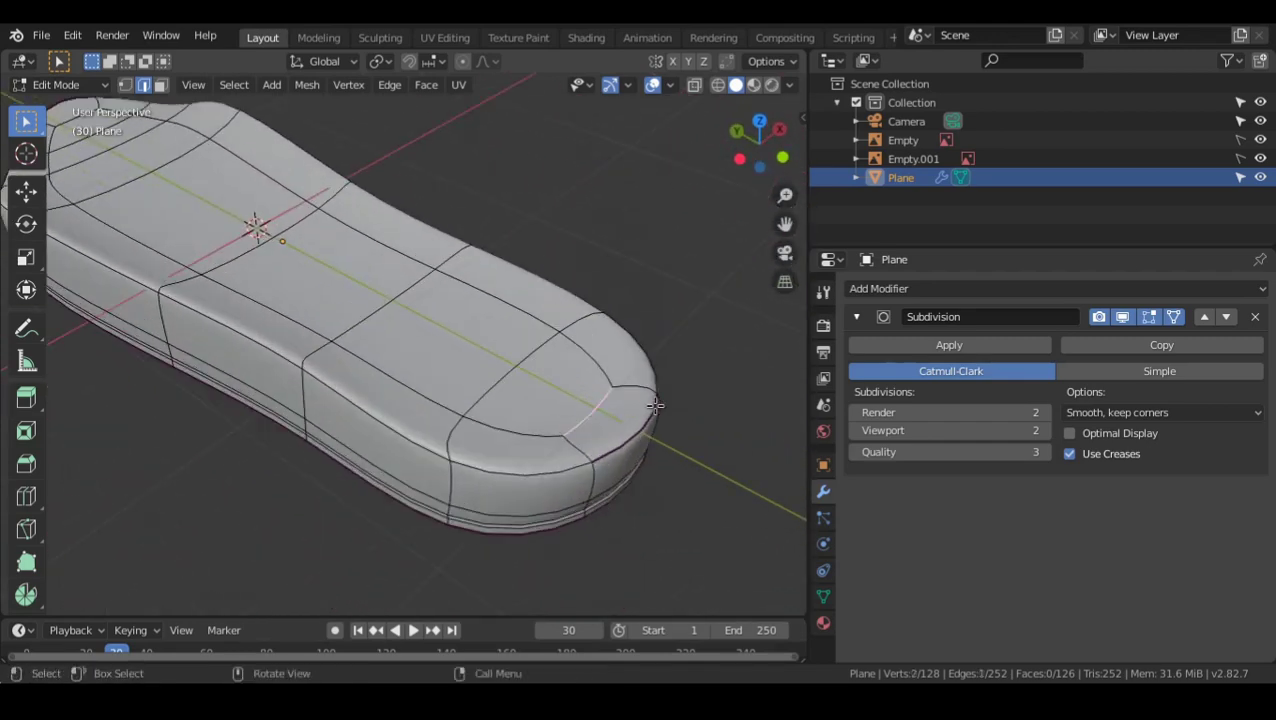
key(shift+e)
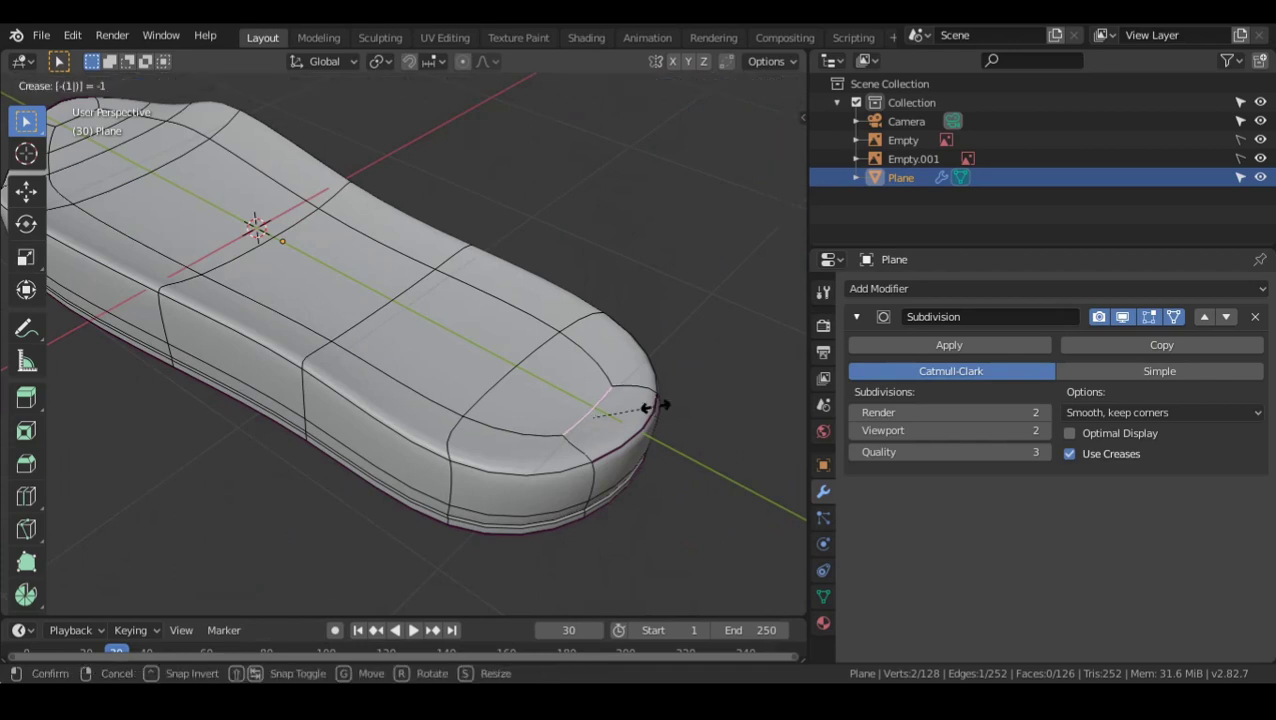
key(Return)
- Examine the smoothed sole from several sides in Object Mode and compare it with the edit cage
scroll(656, 400, down, 2)
click(658, 377)
alt+drag(575, 396, 449, 336)
key(Tab)
middle_drag(448, 341, 384, 362)
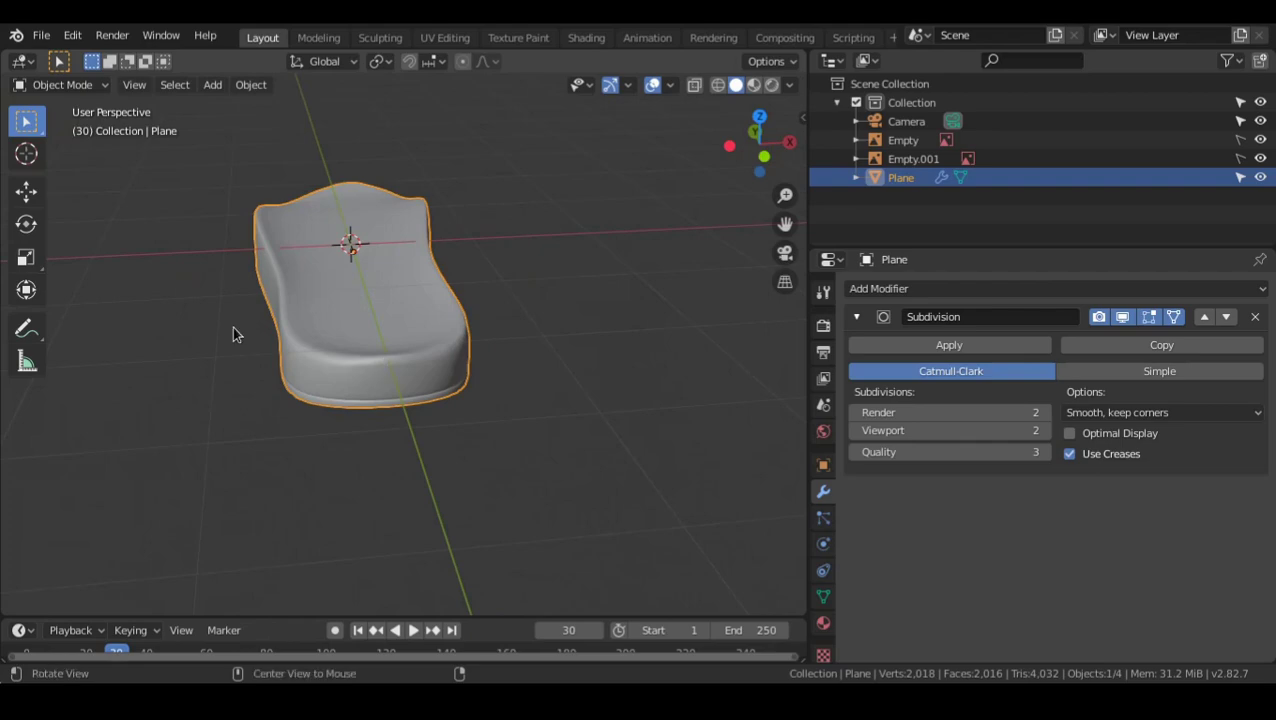
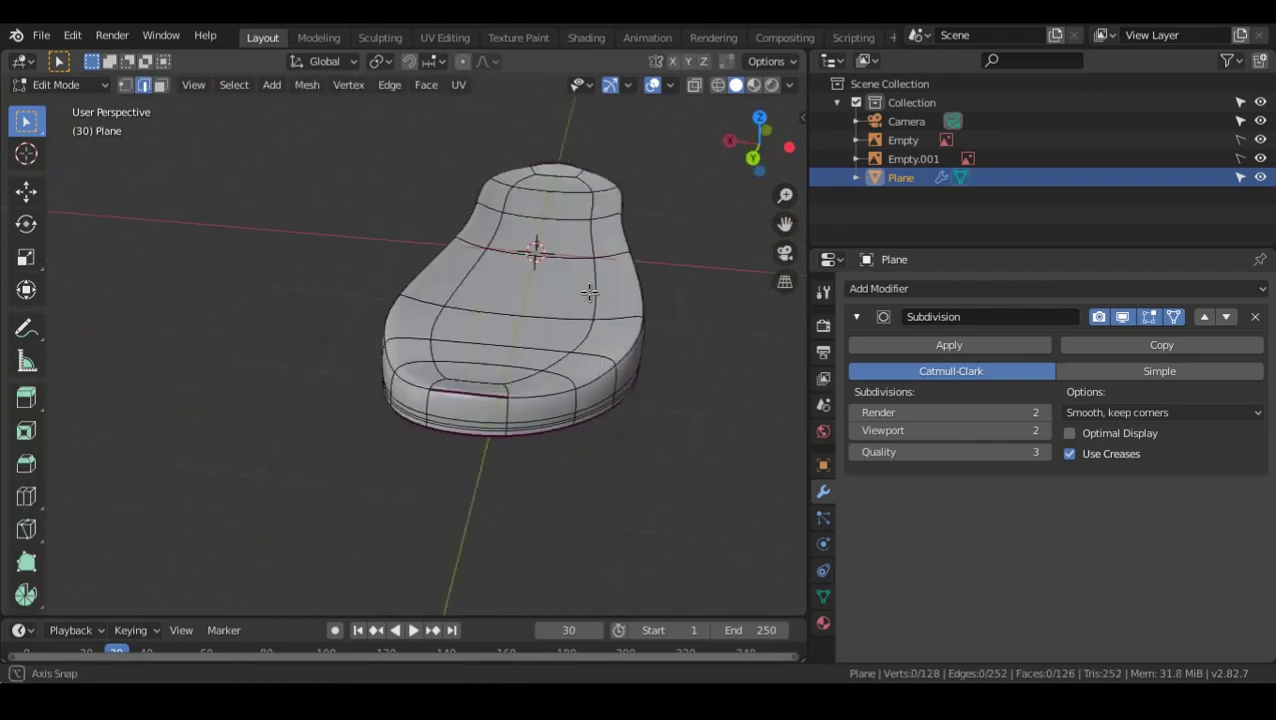
key(Tab)
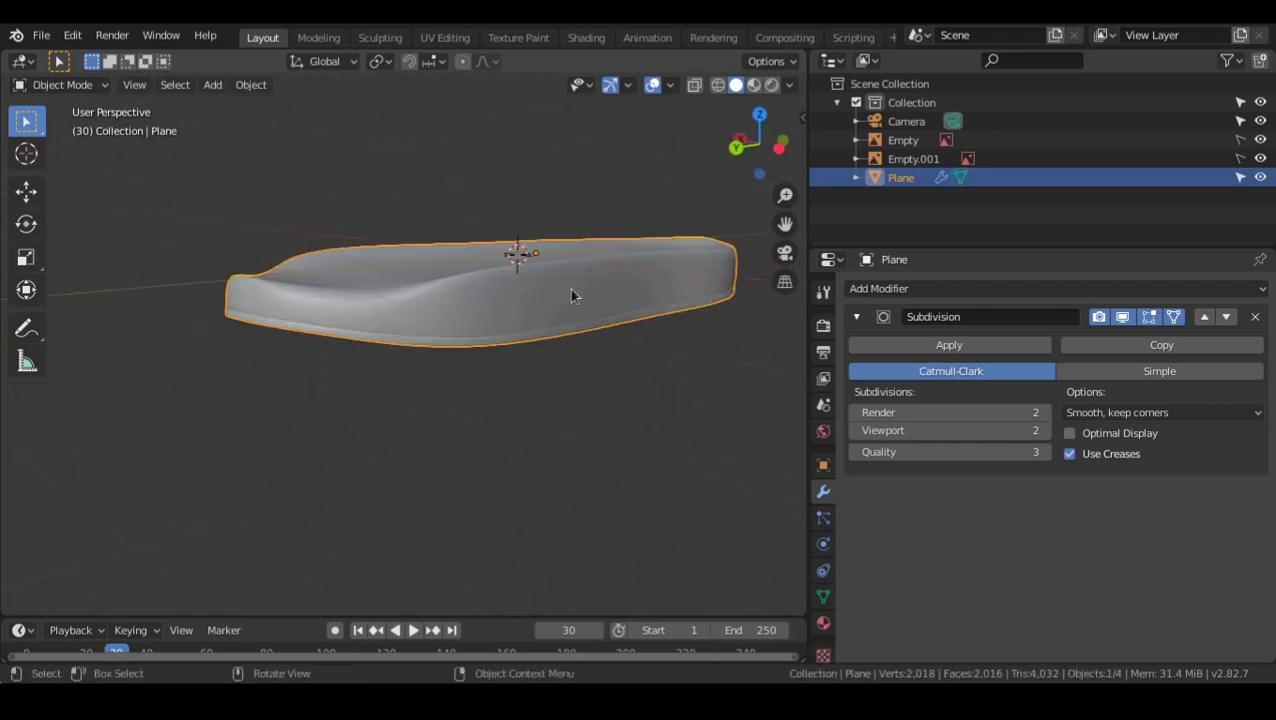
middle_drag(528, 320, 501, 336)
middle_drag(419, 313, 616, 320)
key(Tab)
key(Tab)
- In left orthographic view with X-ray on, select the footbed's rear inset vertices and raise them along Z toward the red insole line
key(ctrl+KP_3)
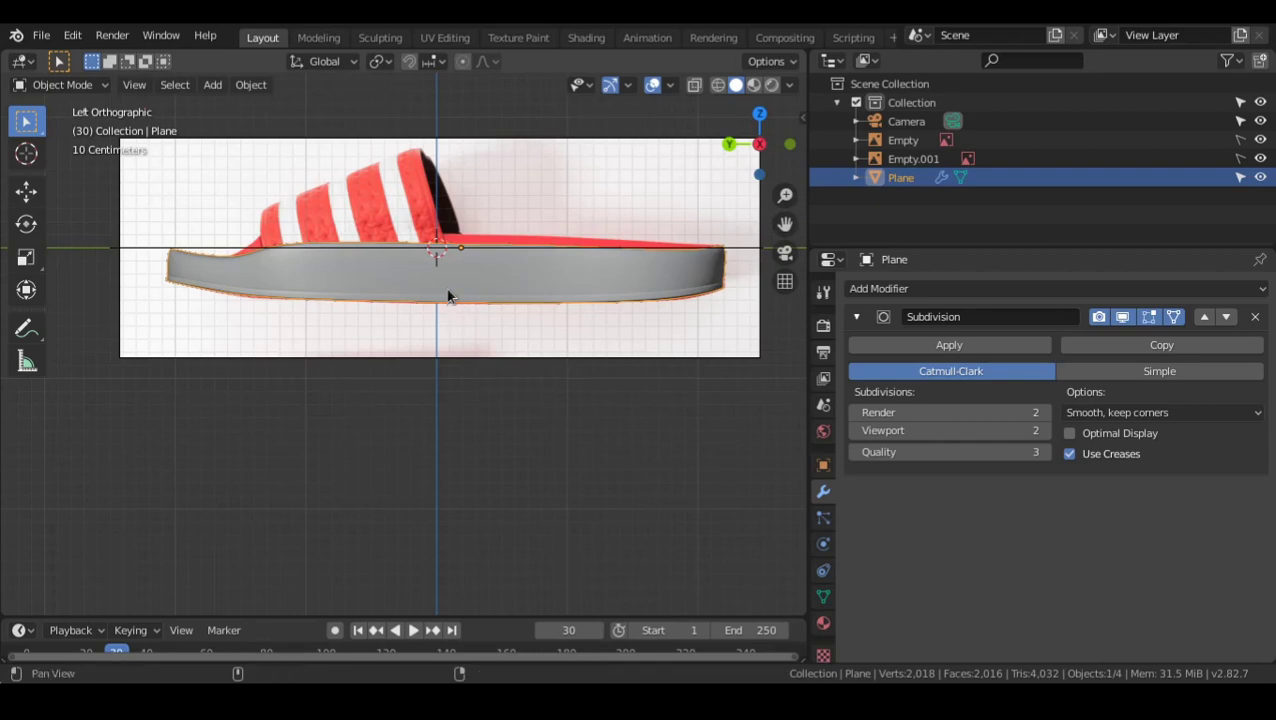
scroll(448, 296, up, 1)
shift+middle_drag(448, 296, 481, 330)
key(Tab)
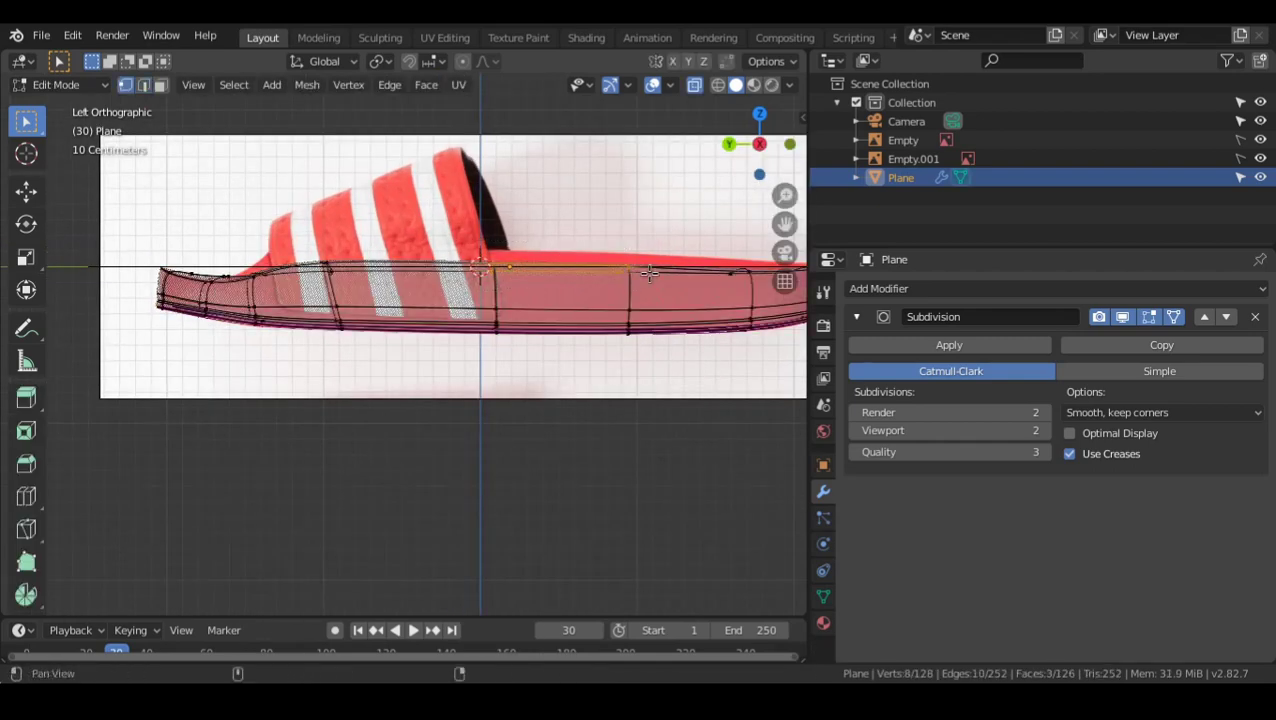
shift+middle_drag(648, 274, 626, 268)
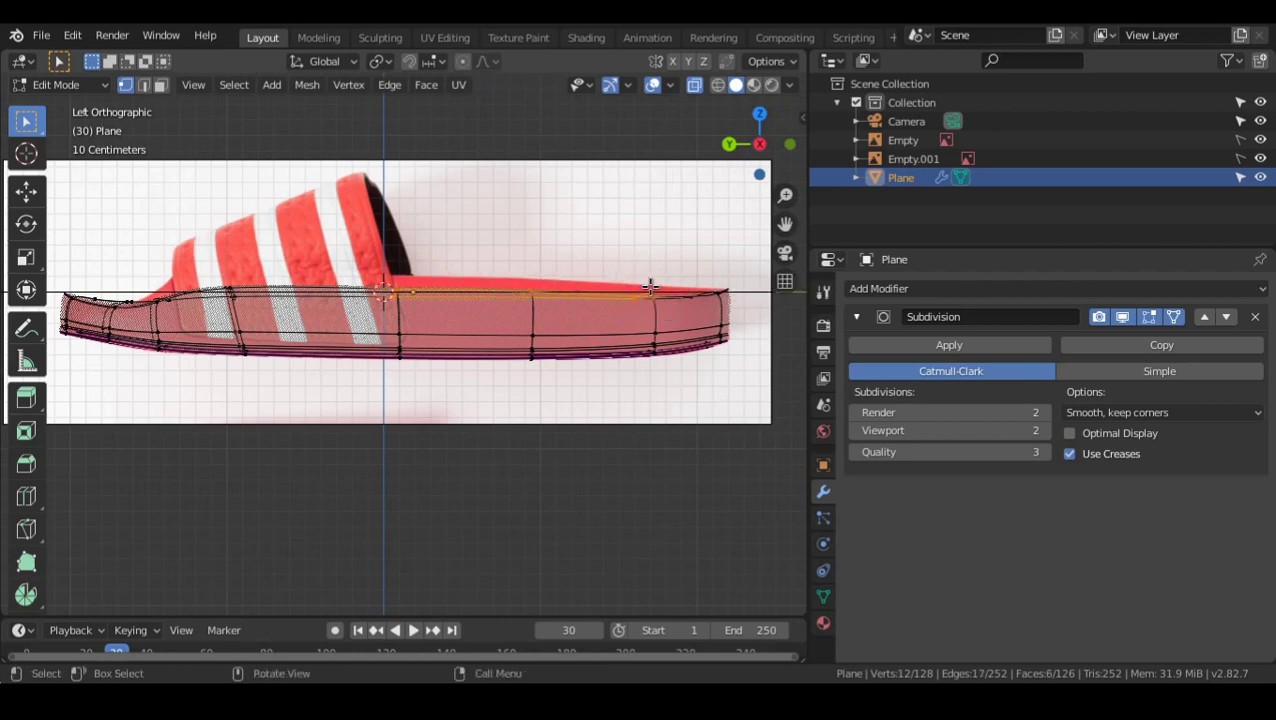
key(g)
key(z)
click(657, 148)
- Box-select a smaller group of inset vertices nearby and raise it along Z to follow the reference
scroll(558, 285, up, 5)
drag(654, 255, 666, 262)
key(g)
key(z)
click(664, 232)
- In left orthographic view, select the inset vertices just ahead of the strap and move them along Z to follow the reference
scroll(640, 250, down, 2)
shift+middle_drag(250, 275, 615, 276)
shift+middle_drag(100, 267, 537, 313)
scroll(537, 313, up, 2)
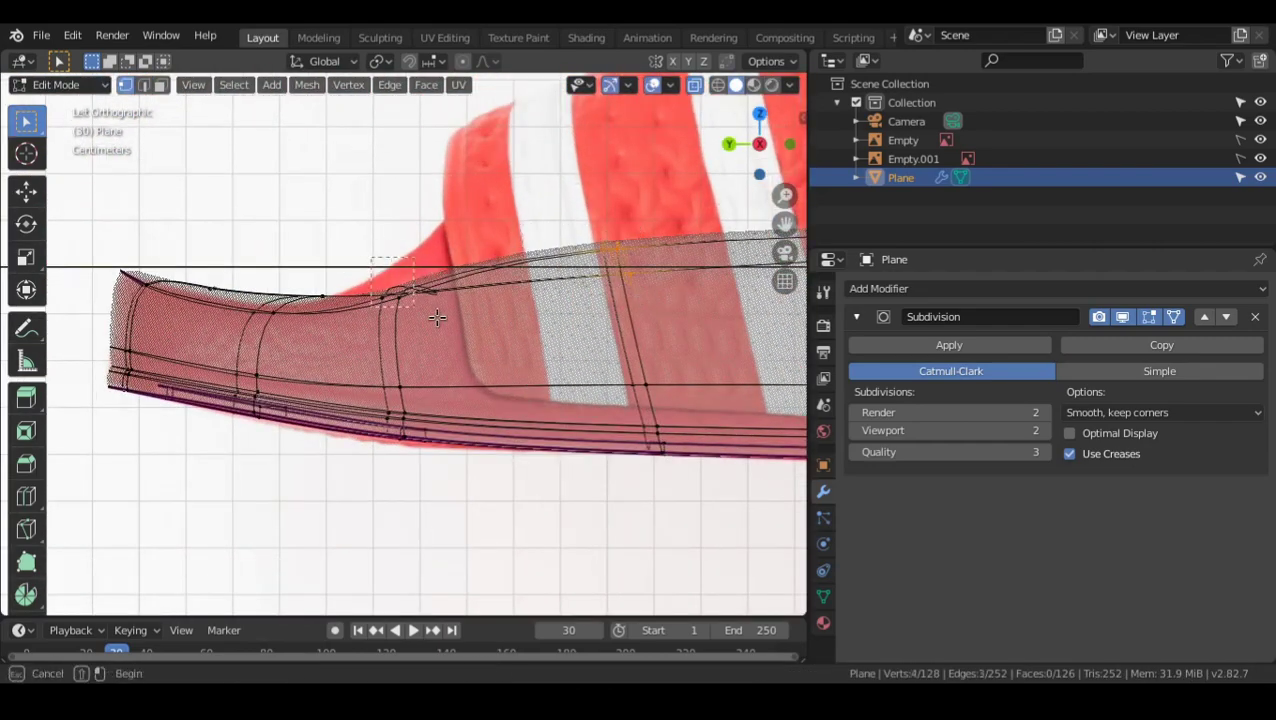
drag(423, 310, 457, 326)
scroll(459, 327, up, 3)
key(g)
key(z)
click(442, 304)
- Lower the next two groups of inset vertices toward the toe tip along Z to follow the reference's toe dip
shift+middle_drag(156, 215, 389, 242)
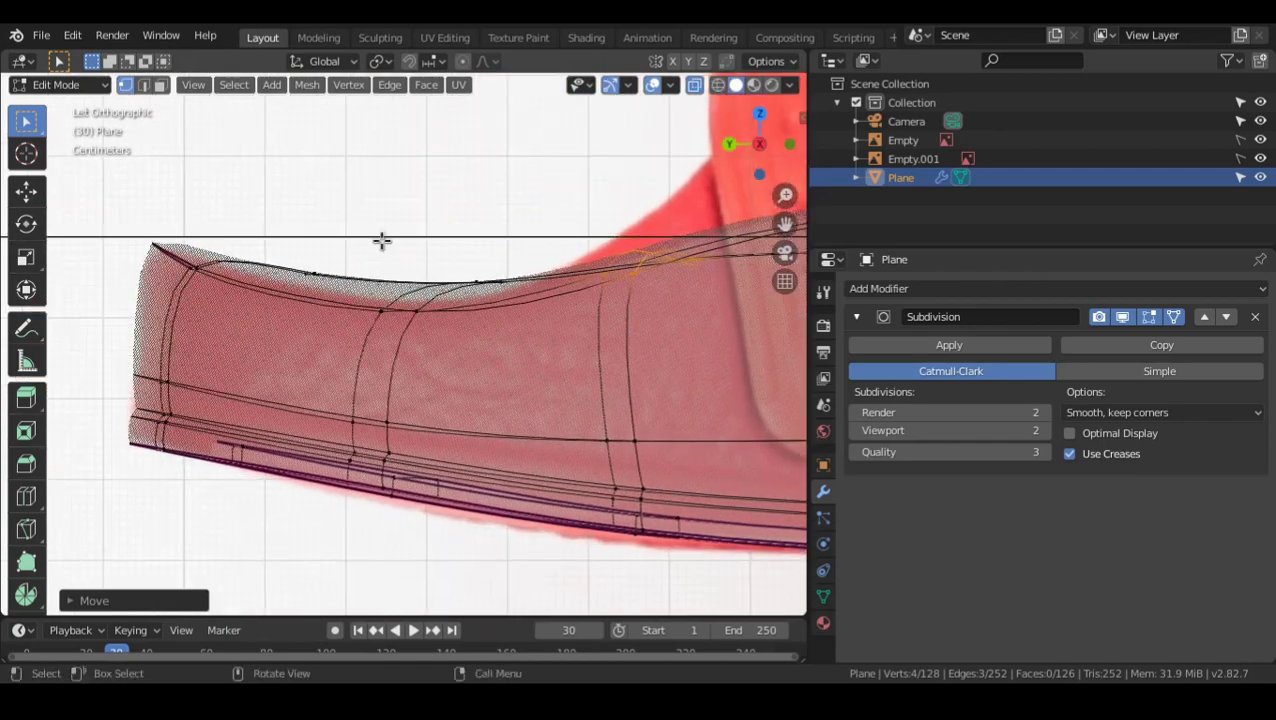
key(g)
key(z)
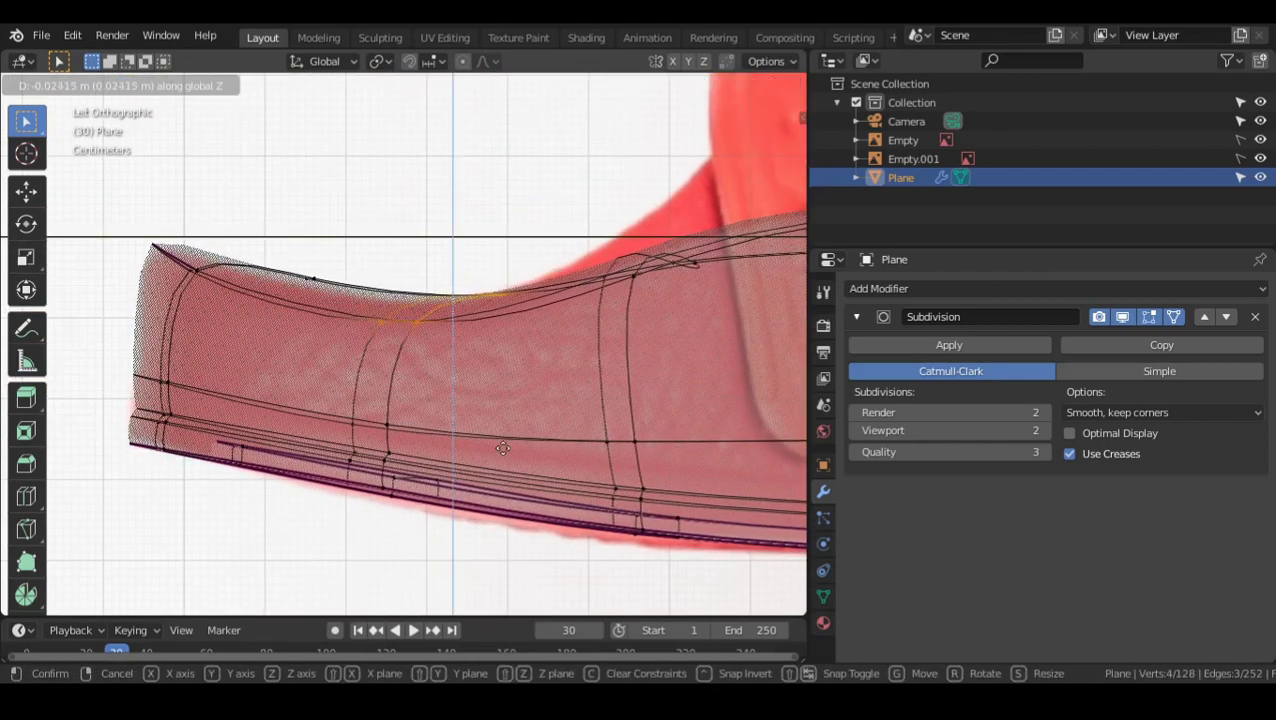
click(480, 434)
shift+middle_drag(252, 230, 345, 260)
drag(352, 265, 432, 334)
key(g)
key(z)
click(435, 378)
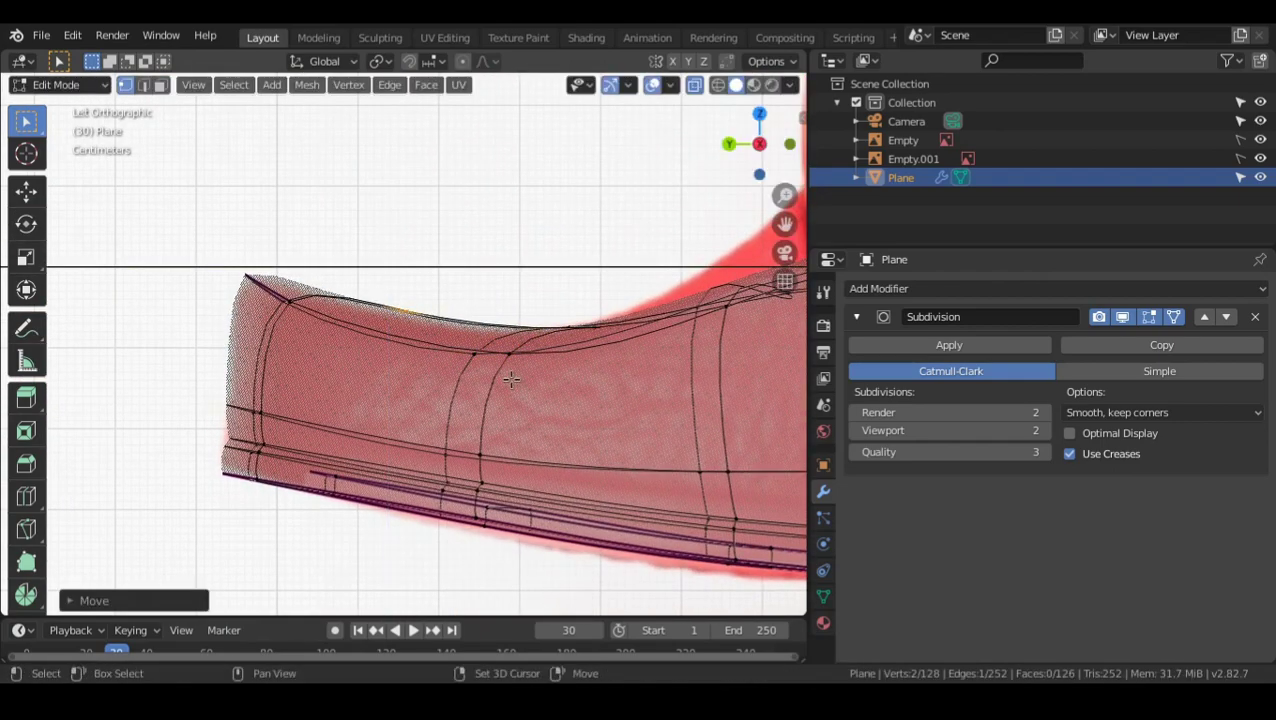
- Select the four inset vertices beneath the front of the strap and raise them about 0.2 m
scroll(435, 382, up, 2)
scroll(436, 245, down, 3)
shift+middle_drag(538, 322, 518, 315)
drag(533, 246, 634, 312)
key(g)
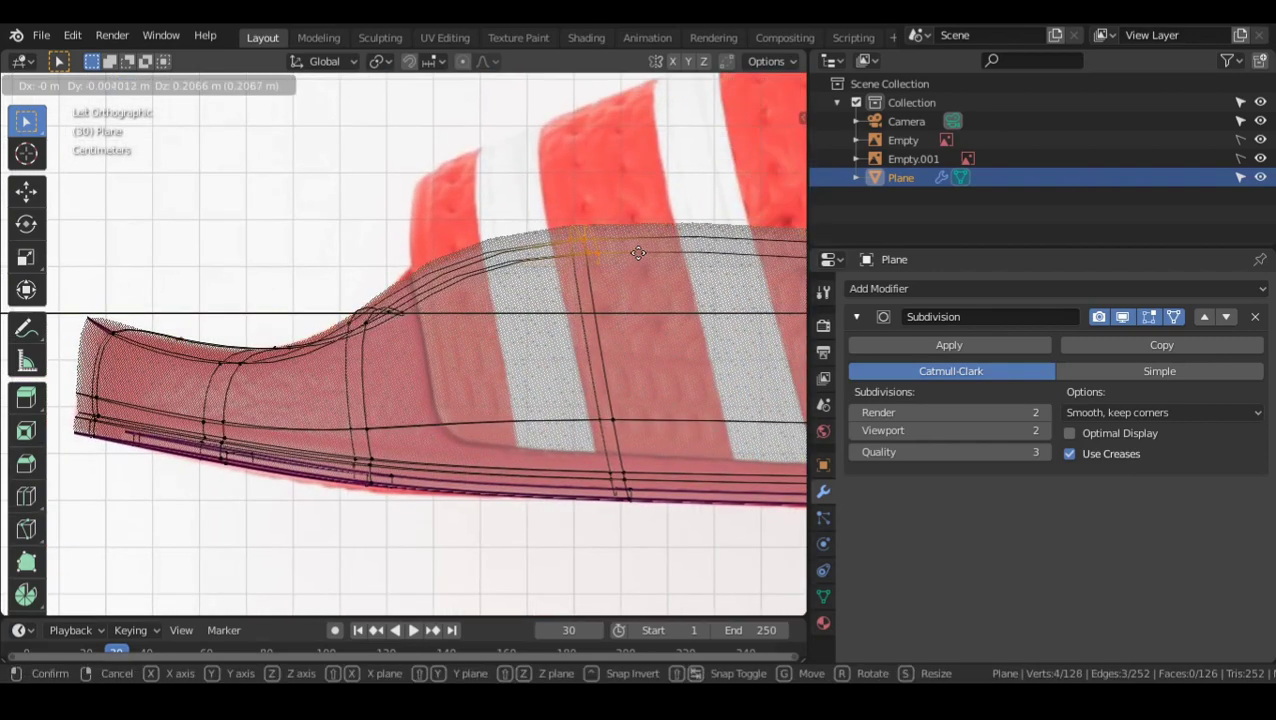
click(638, 253)
- Examine the smoothed sole's top surface from several sides with X-ray off and compare it with the edit cage
scroll(480, 376, up, 2)
shift+middle_drag(476, 379, 545, 413)
key(Tab)
key(alt+shift+z)
key(alt+z)
scroll(503, 372, down, 2)
scroll(570, 390, down, 4)
shift+middle_drag(630, 450, 516, 387)
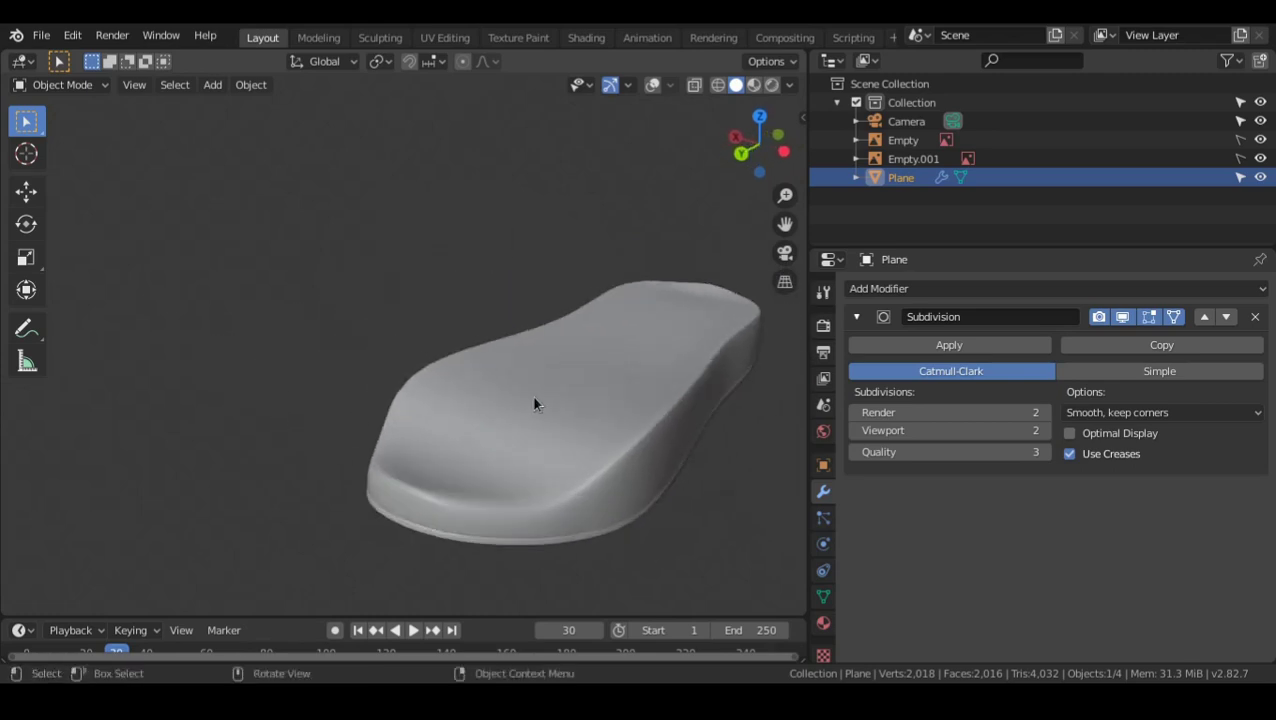
key(Tab)
middle_drag(607, 433, 517, 340)
shift+middle_drag(437, 328, 498, 350)
mouse_move(498, 350)
middle_down()
mouse_move(450, 352)
mouse_move(446, 312)
mouse_move(506, 360)
middle_up()
scroll(446, 312, down, 5)
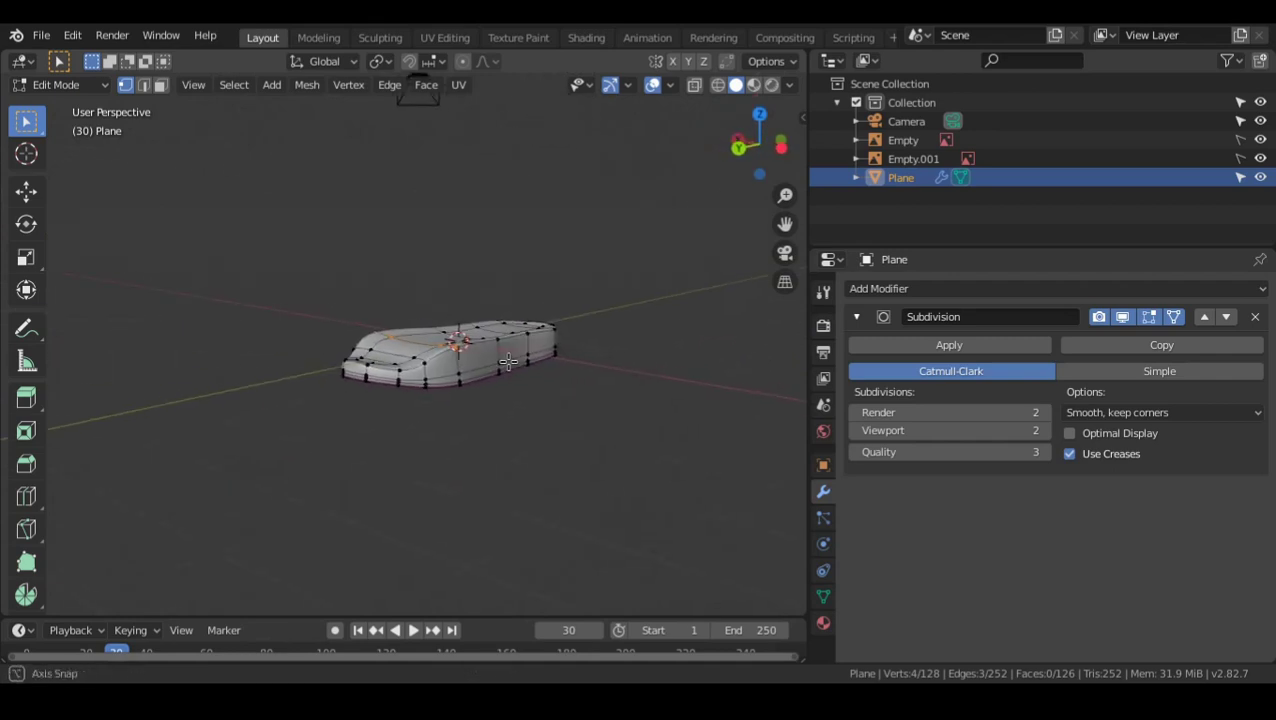
middle_drag(604, 277, 436, 370)
scroll(475, 368, up, 5)
shift+middle_drag(746, 94, 662, 302)
key(Tab)
scroll(662, 330, down, 3)
middle_drag(662, 354, 490, 382)
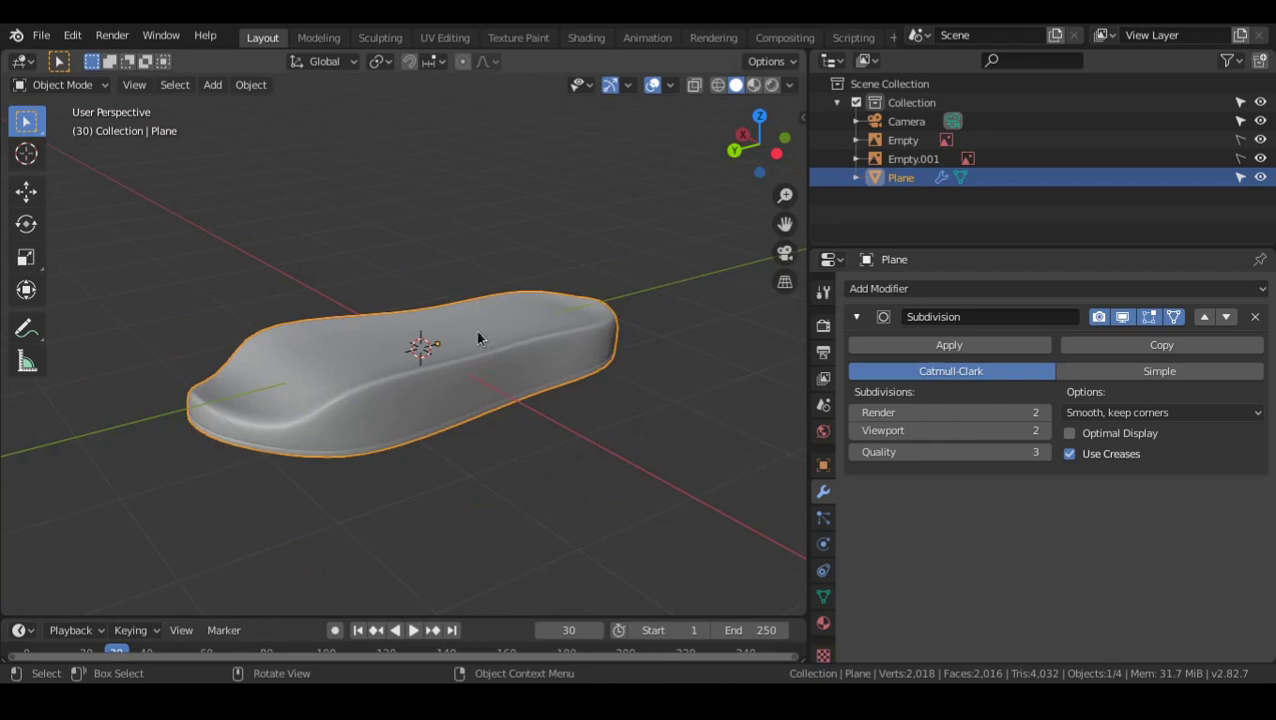
- Select the strip of seven central footbed faces from toe to heel and scale it along Z
key(grave)
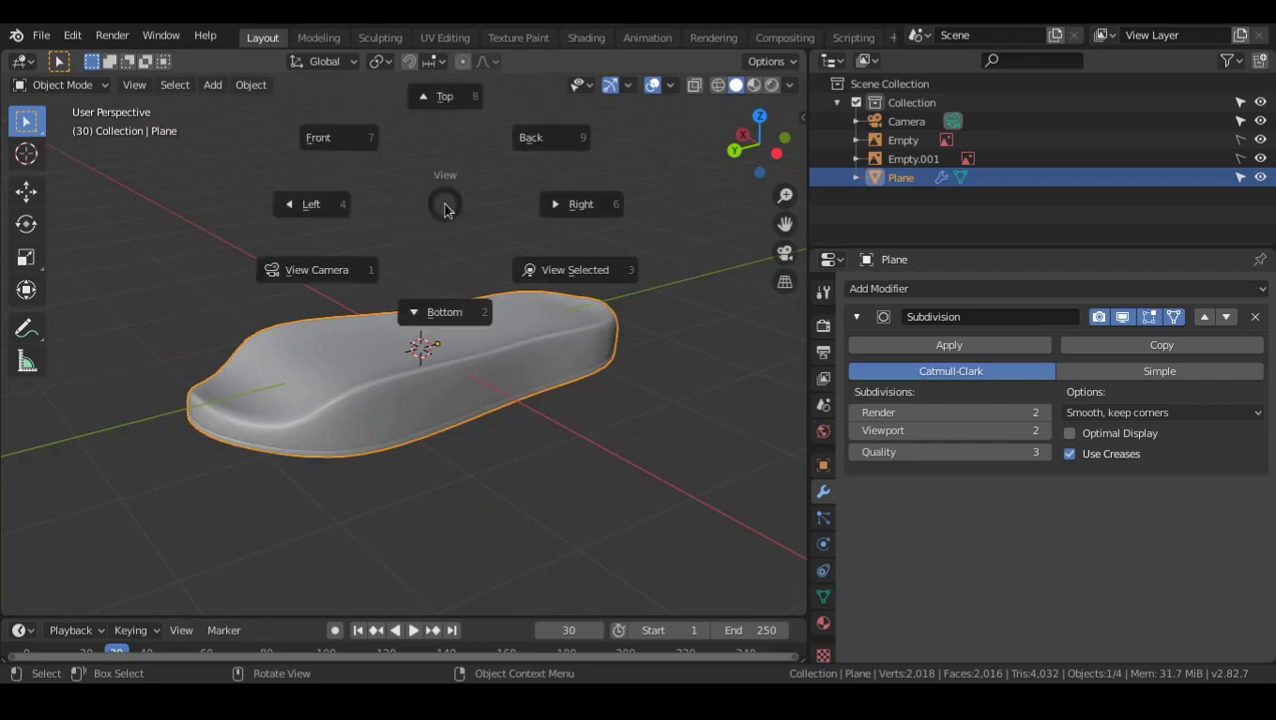
click(617, 296)
middle_drag(617, 296, 465, 443)
key(Tab)
key(3)
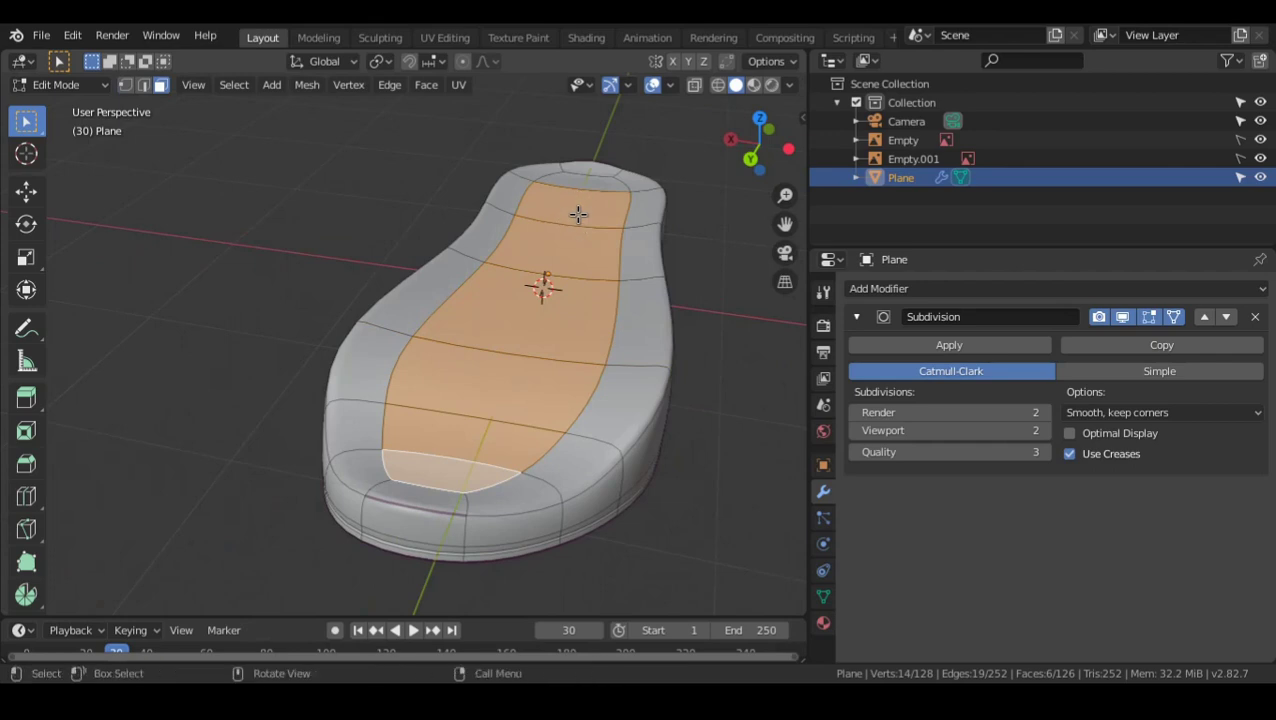
right_click(583, 201)
middle_drag(583, 201, 558, 313)
key(s)
key(z)
click(580, 315)
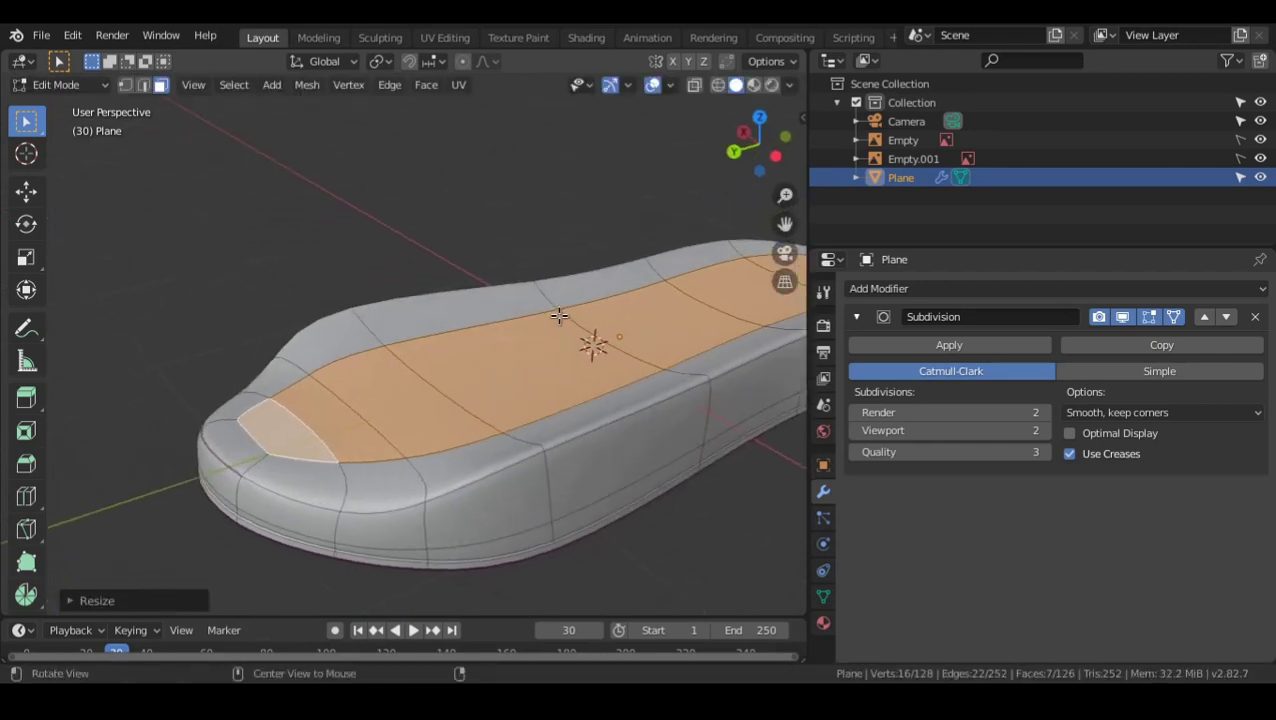
- Lower the selected central footbed strip about 0.17 m along Z to sink the insole
key(g)
key(z)
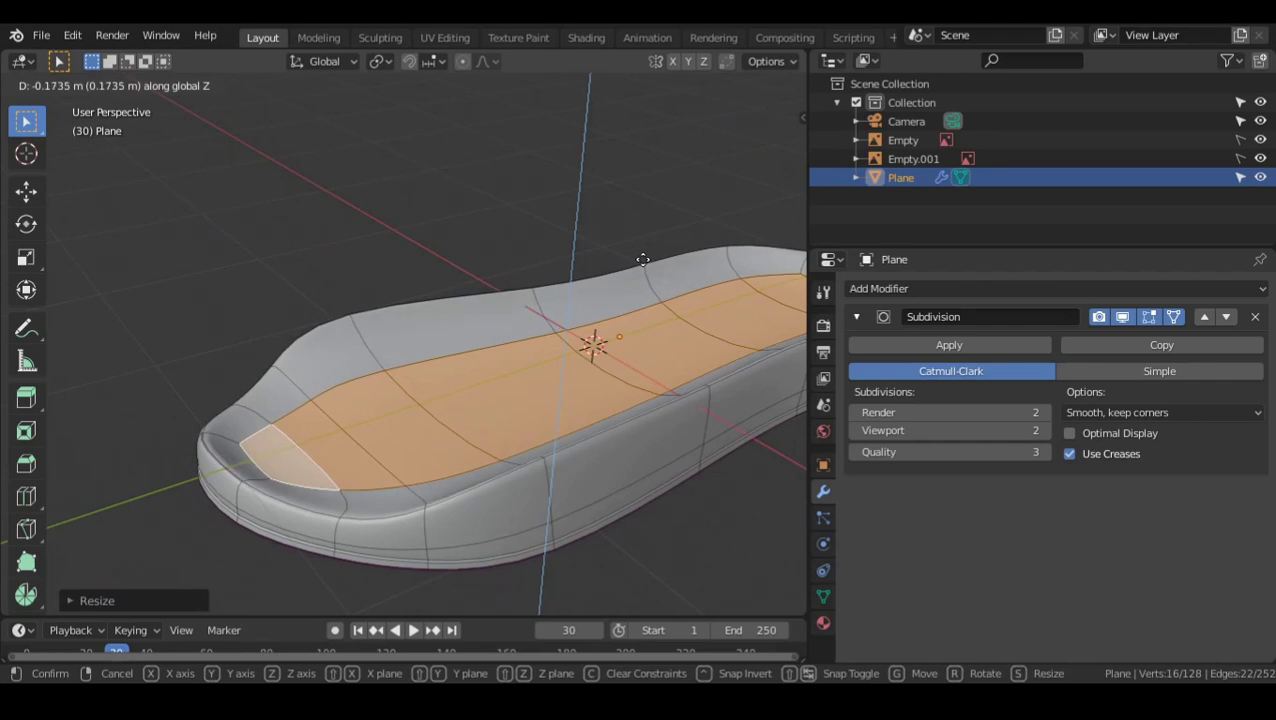
click(643, 259)
- Select the two central footbed faces at mid-sole and raise them along Z
middle_drag(643, 259, 578, 366)
click(578, 366)
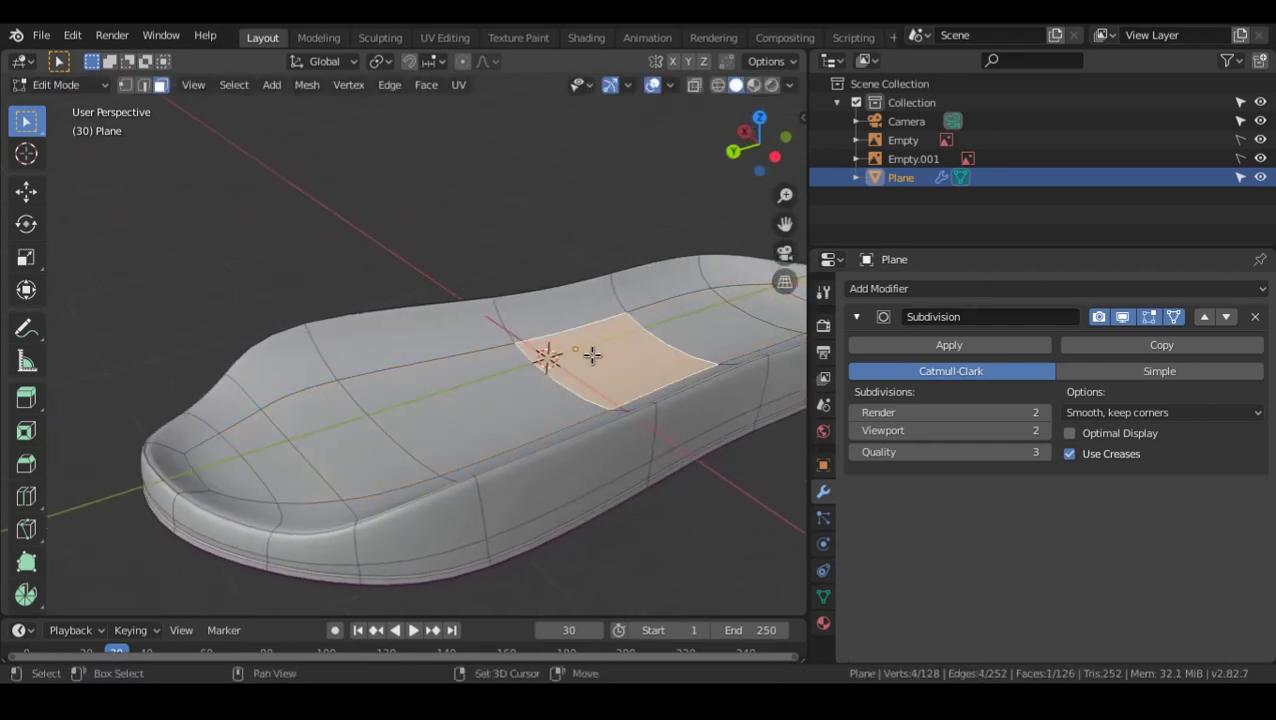
click(534, 377)
shift+click(595, 362)
key(g)
key(z)
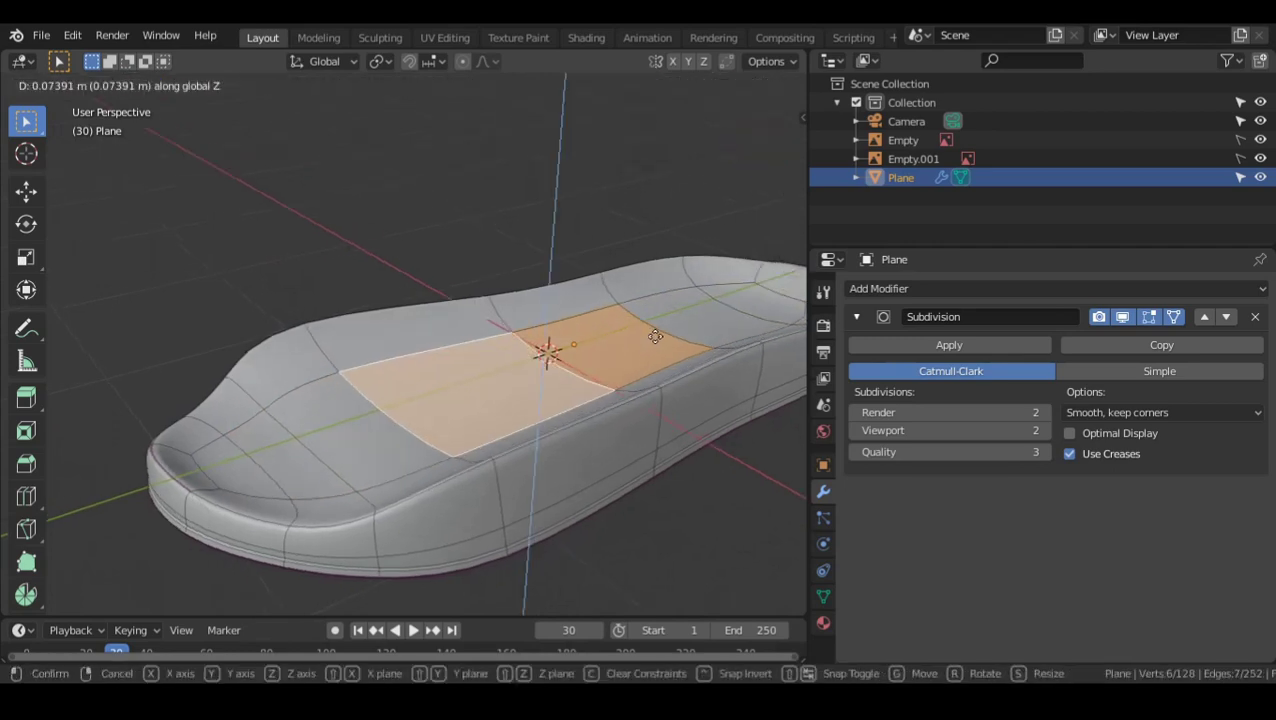
click(661, 308)
- Raise two further central footbed faces one after the other along Z, ending with the one near the heel
middle_drag(661, 308, 480, 334)
click(675, 347)
click(359, 362)
middle_drag(359, 362, 359, 345)
key(g)
key(z)
click(369, 308)
click(503, 358)
key(g)
key(z)
click(507, 346)
scroll(507, 345, down, 1)
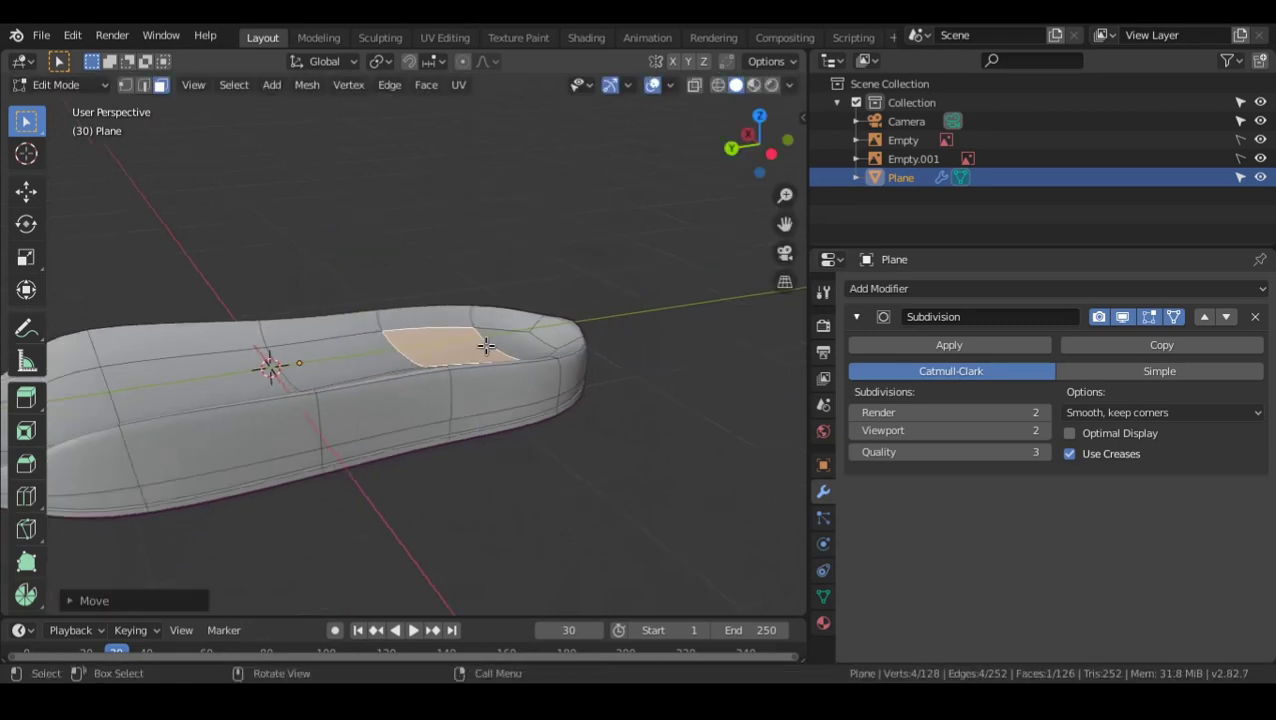
shift+middle_drag(357, 348, 514, 325)
- In top orthographic view, select the two lengthwise footbed edges at the ball of the foot and scale them inward along X
key(Tab)
mouse_move(382, 401)
middle_down()
mouse_move(538, 347)
mouse_move(595, 347)
mouse_move(613, 377)
mouse_move(367, 373)
mouse_move(490, 407)
mouse_move(527, 362)
mouse_move(581, 347)
mouse_move(607, 356)
mouse_move(527, 387)
mouse_move(363, 397)
middle_up()
key(Tab)
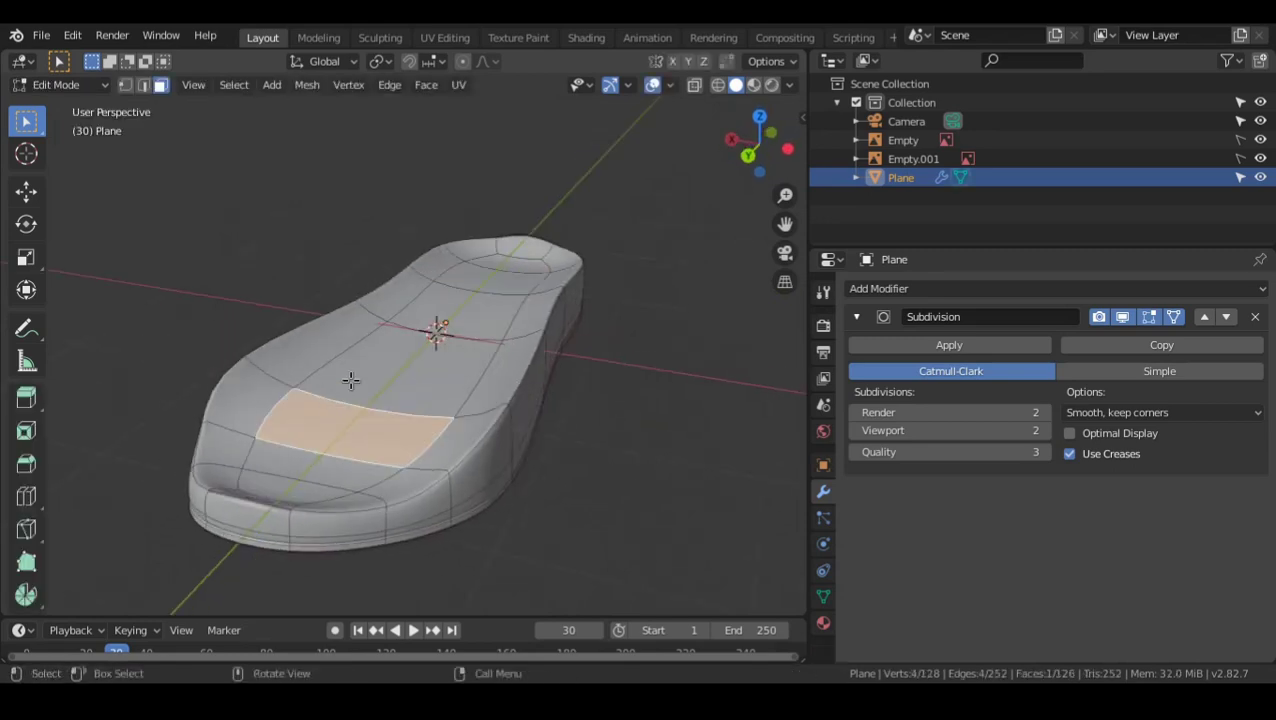
key(2)
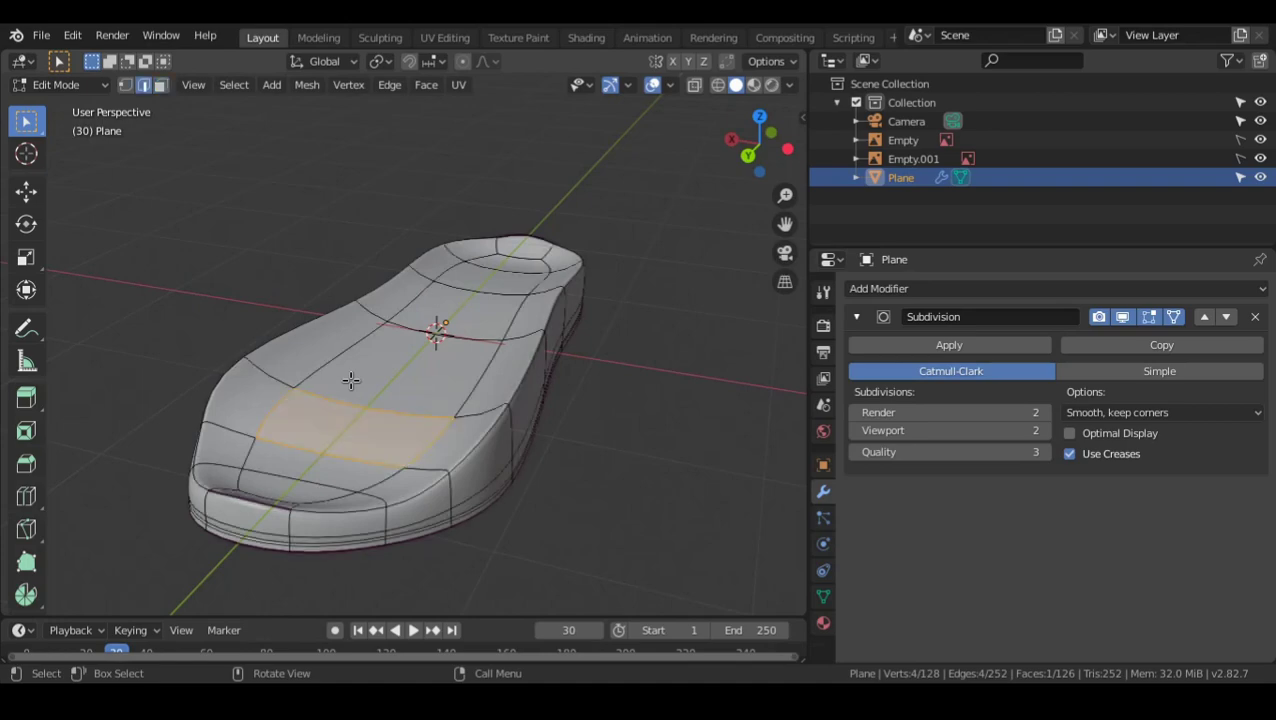
alt+middle_drag(484, 355, 411, 318)
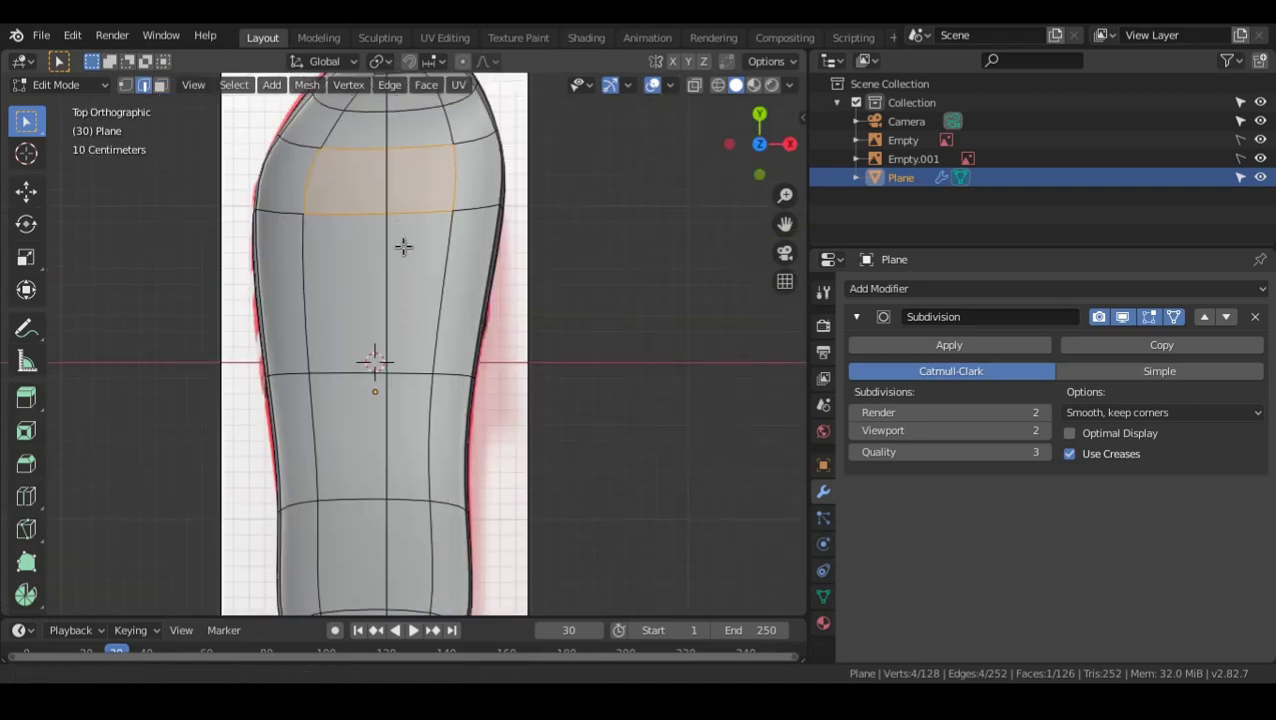
shift+middle_drag(400, 226, 430, 328)
scroll(428, 324, up, 2)
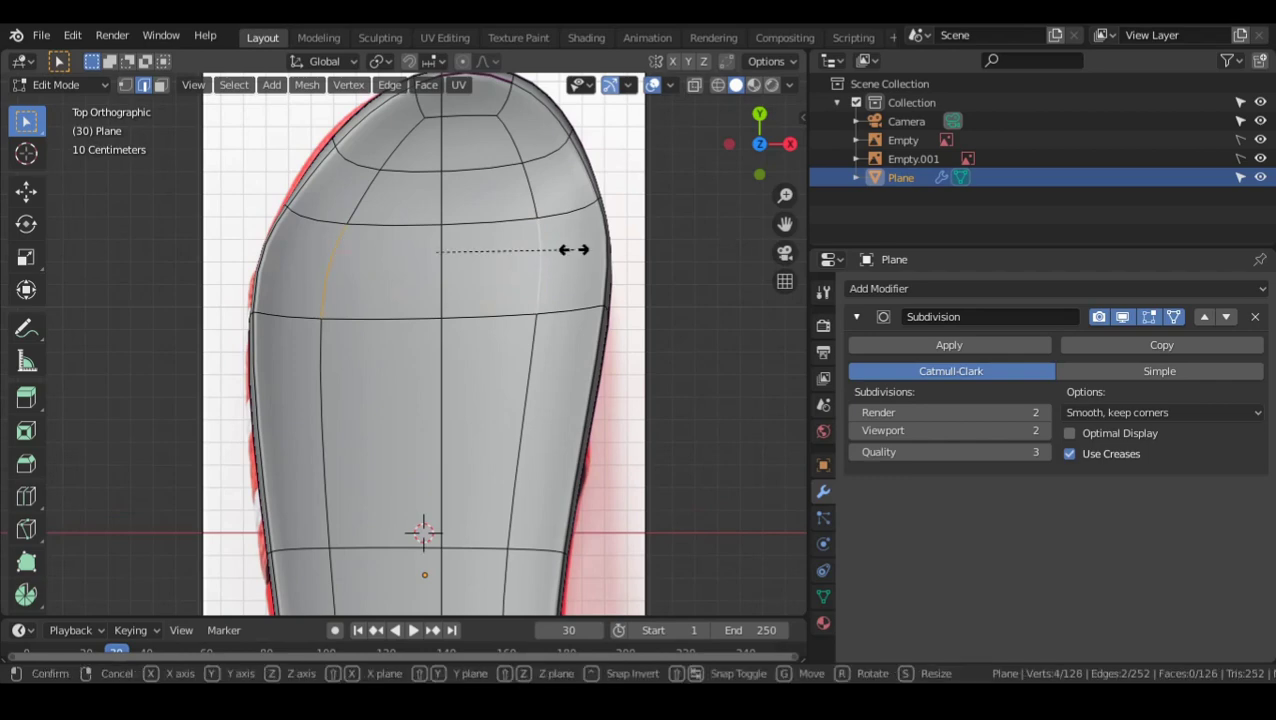
key(x)
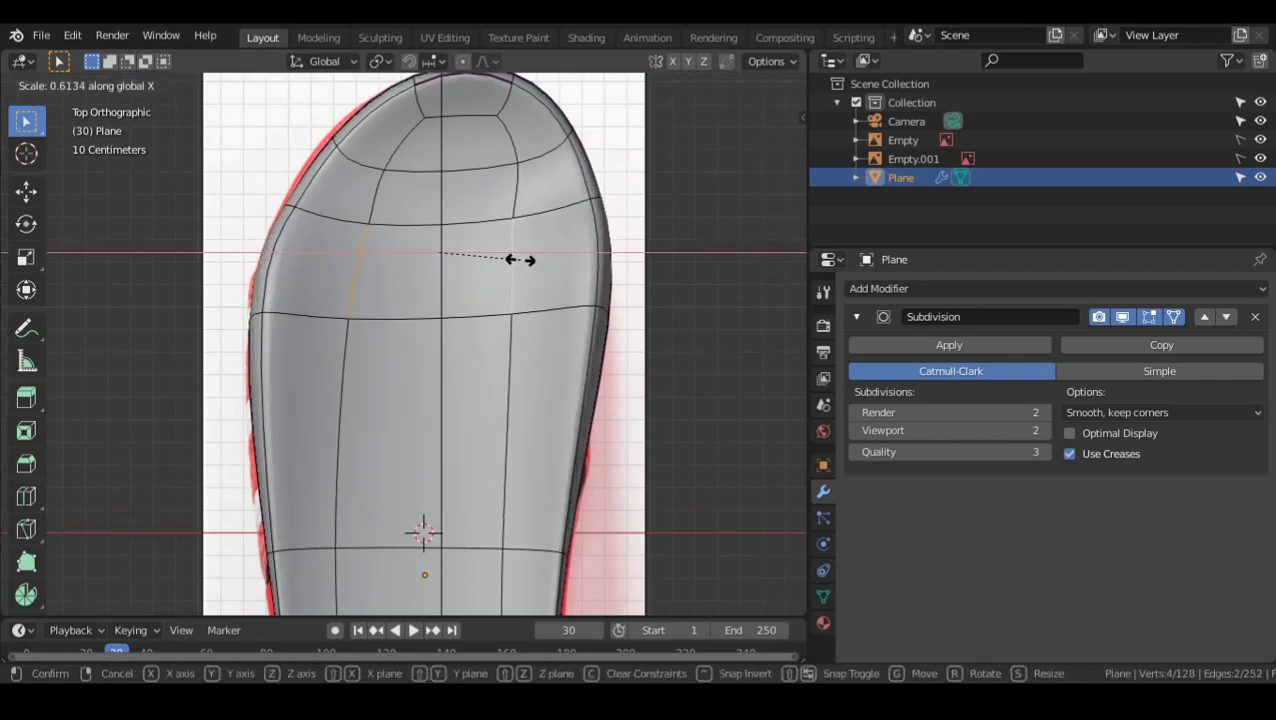
click(527, 263)
- Select the lengthwise footbed edges one row nearer the toe and scale them along X
click(529, 193)
shift+scroll(529, 193, up, 3)
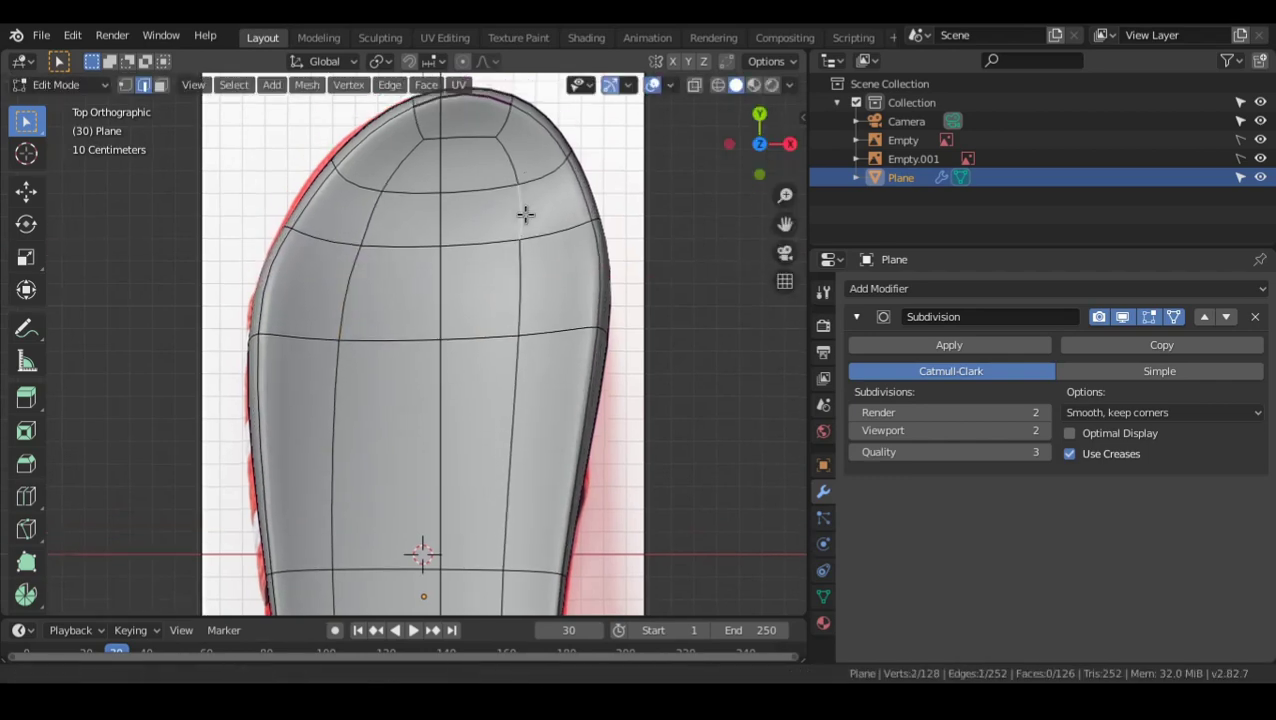
key(s)
key(x)
click(498, 245)
- Inspect the smoothed toe area in Object Mode, then scale the footbed edge selection along X once more
middle_drag(498, 245, 509, 308)
key(Tab)
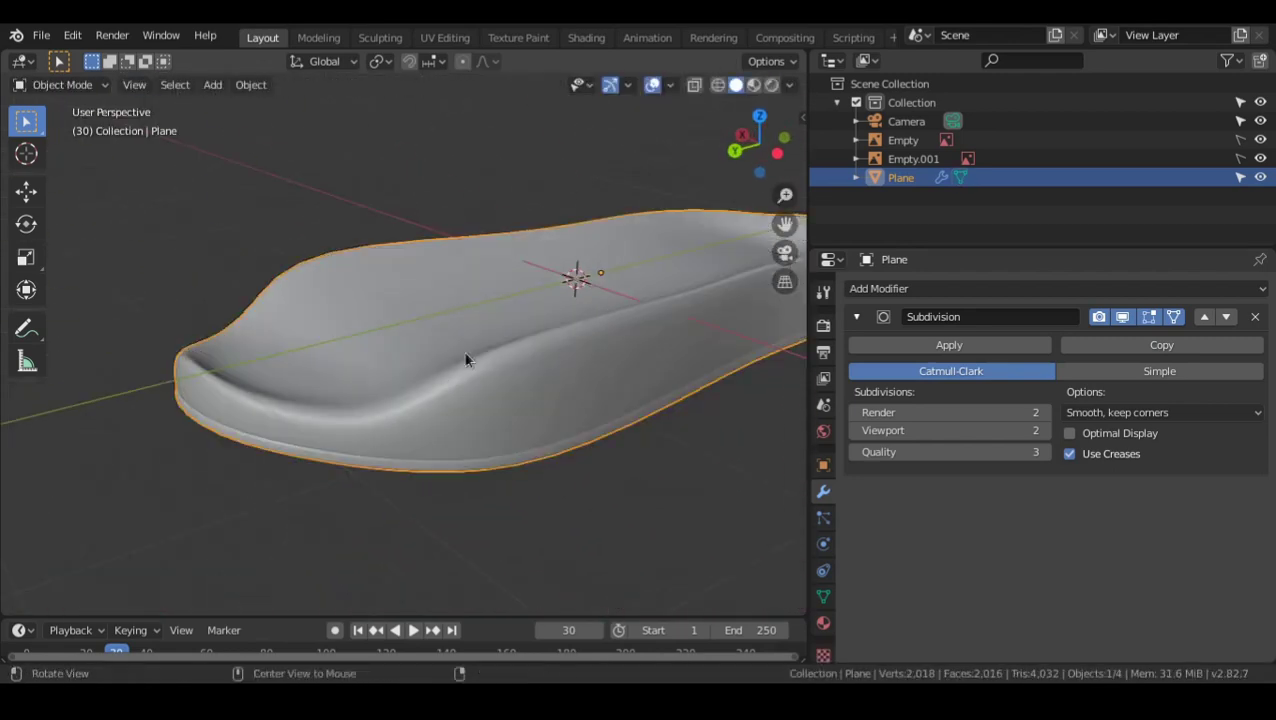
middle_drag(439, 370, 529, 357)
middle_drag(239, 335, 344, 388)
key(Tab)
key(s)
key(x)
click(548, 374)
- Examine the sunken footbed from above and from the sides, comparing the smoothed sole with its edit cage
mouse_move(548, 374)
middle_down()
mouse_move(413, 327)
mouse_move(387, 346)
mouse_move(433, 362)
mouse_move(404, 295)
mouse_move(538, 354)
middle_up()
key(Tab)
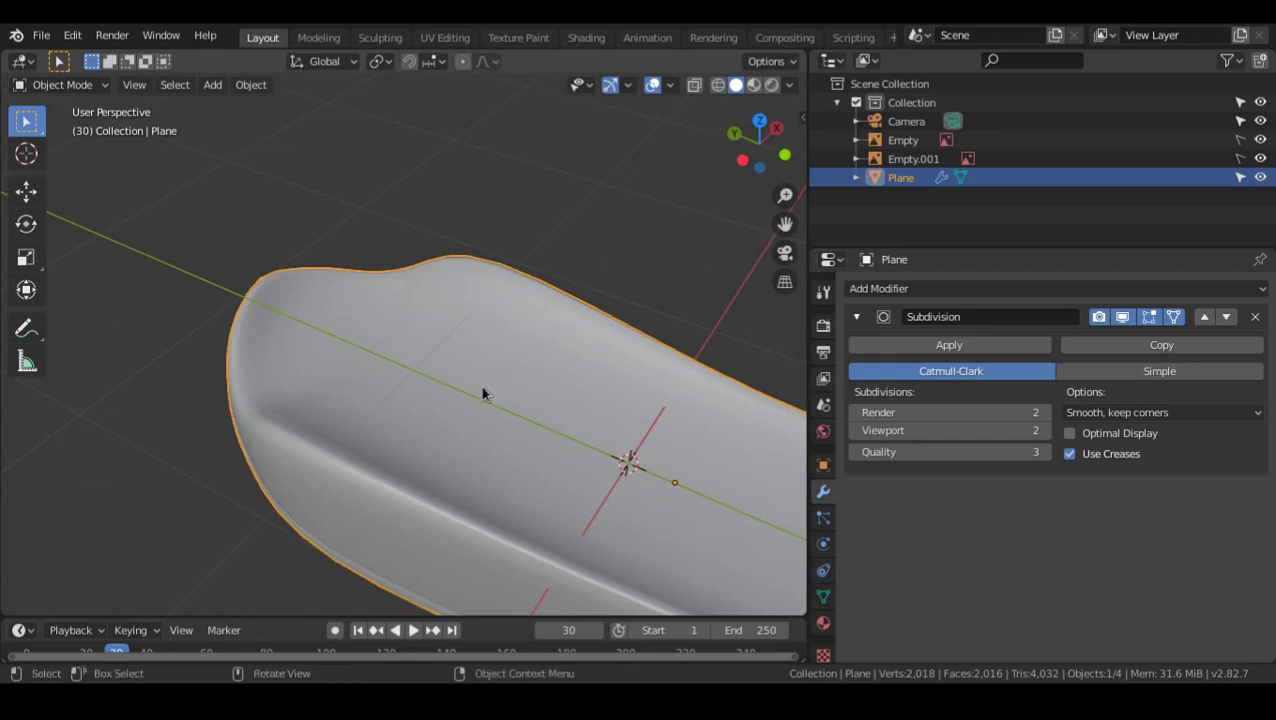
key(KP_7)
key(KP_5)
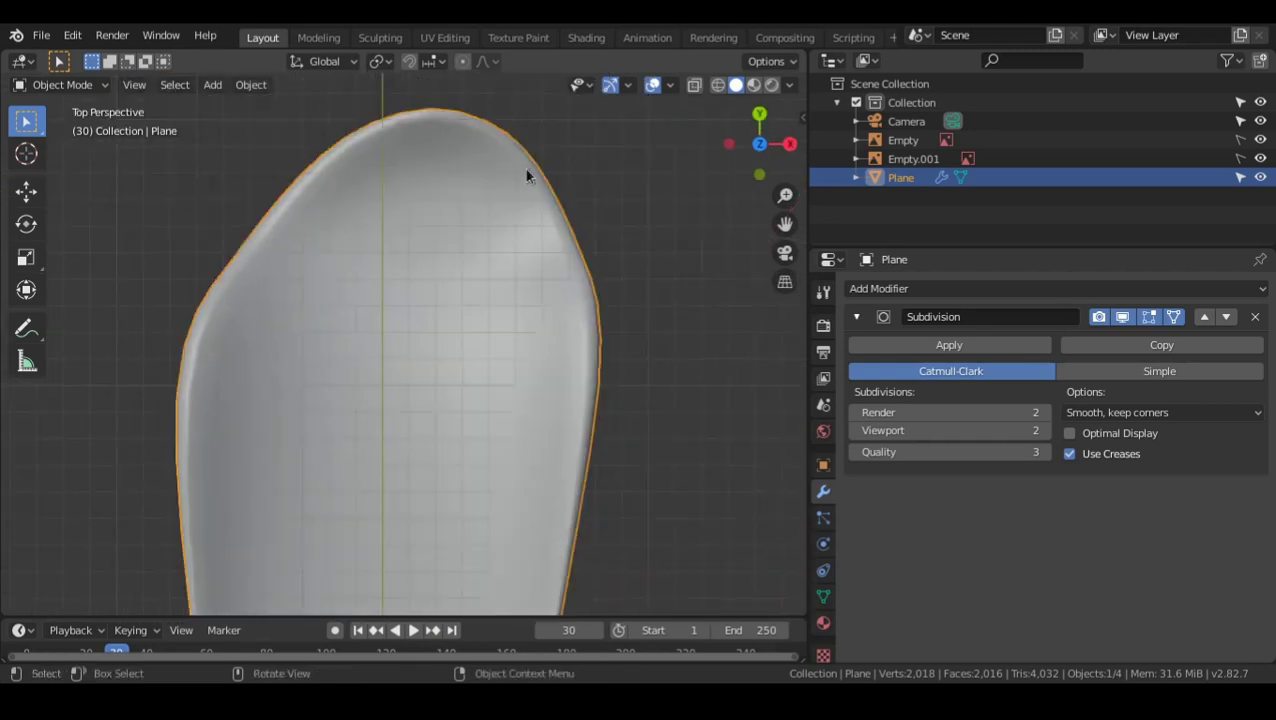
middle_drag(321, 221, 364, 167)
middle_drag(308, 289, 399, 407)
key(Tab)
key(KP_7)
scroll(420, 575, up, 3)
mouse_move(321, 259)
middle_down()
mouse_move(350, 339)
mouse_move(450, 345)
mouse_move(441, 427)
mouse_move(500, 435)
mouse_move(518, 396)
mouse_move(595, 402)
mouse_move(470, 393)
mouse_move(659, 432)
mouse_move(399, 447)
mouse_move(341, 386)
mouse_move(445, 425)
middle_up()
key(Tab)
key(alt+a)
- In left orthographic view with X-ray on, select the rim vertices near the heel and raise them along Z to the red insole line
key(grave)
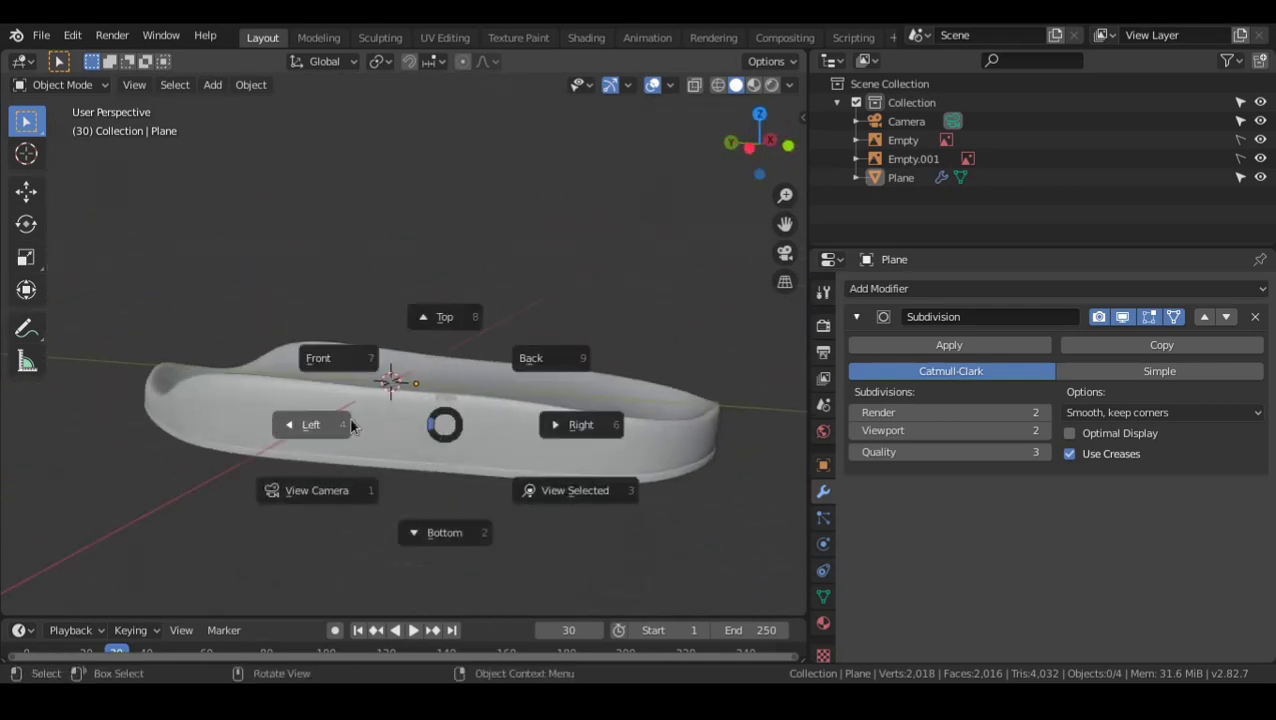
click(350, 425)
scroll(476, 476, up, 6)
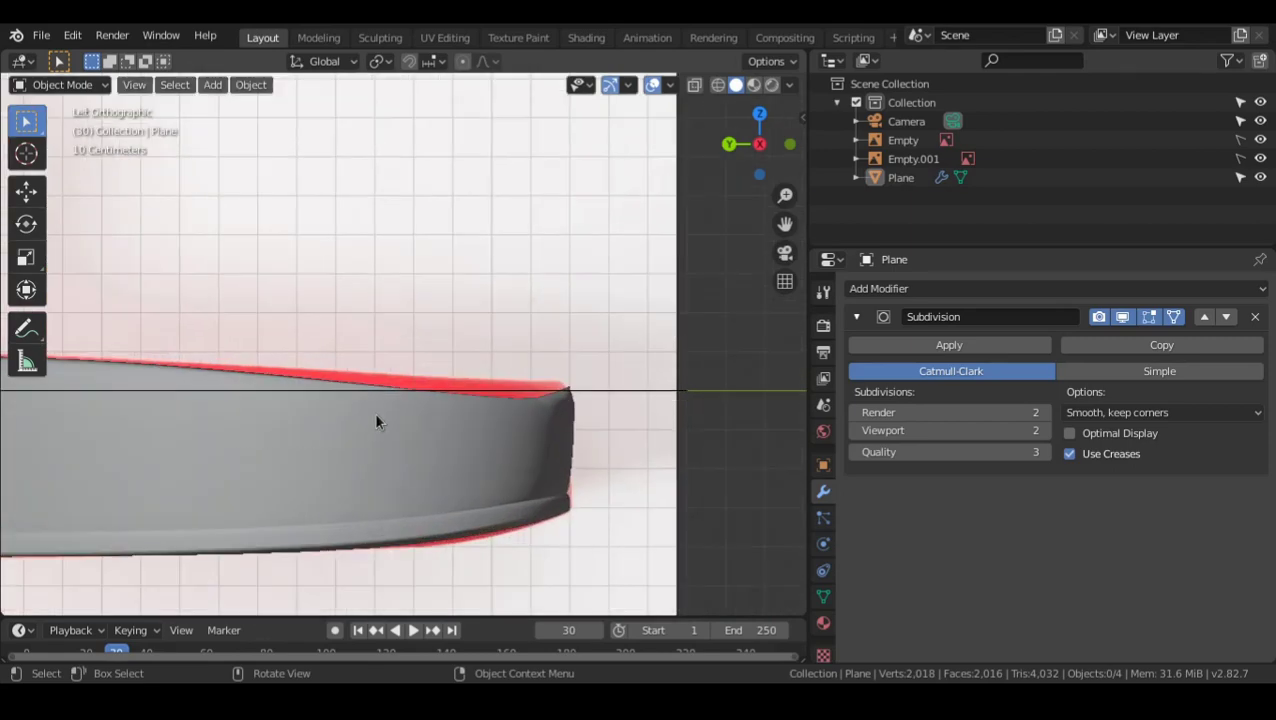
click(472, 455)
key(Tab)
key(alt+shift+z)
key(alt+shift+z)
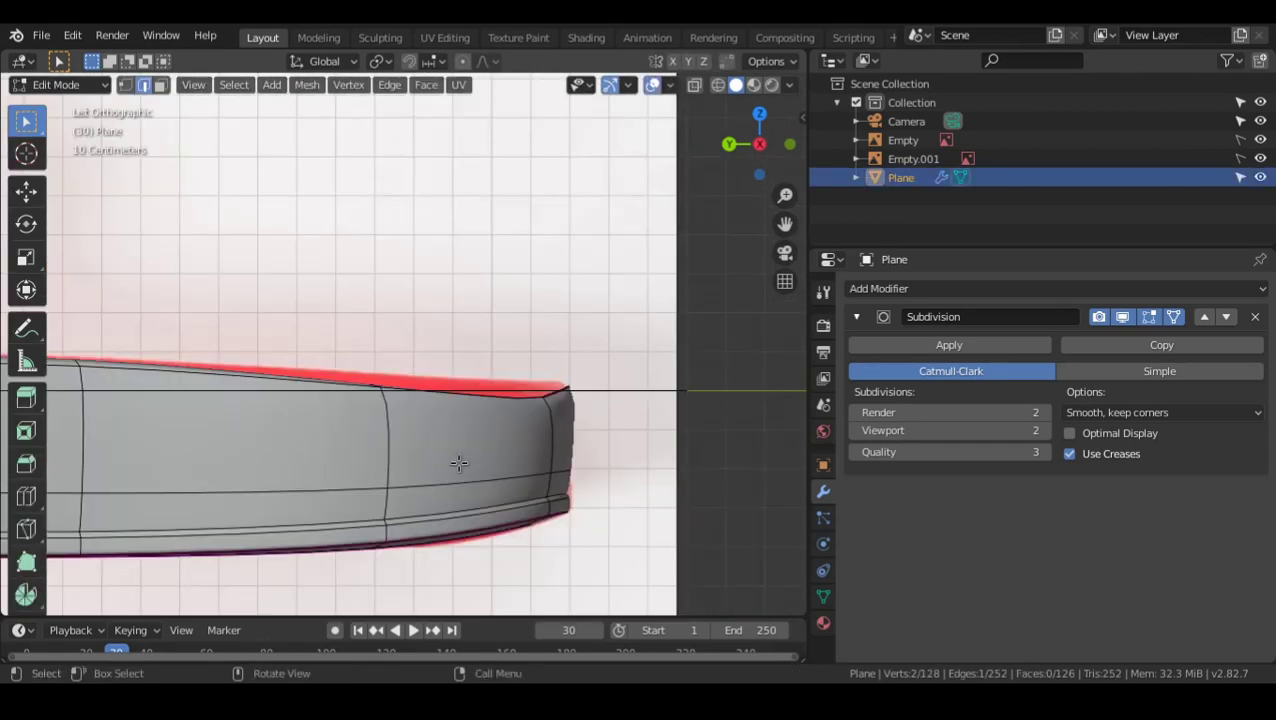
key(alt+z)
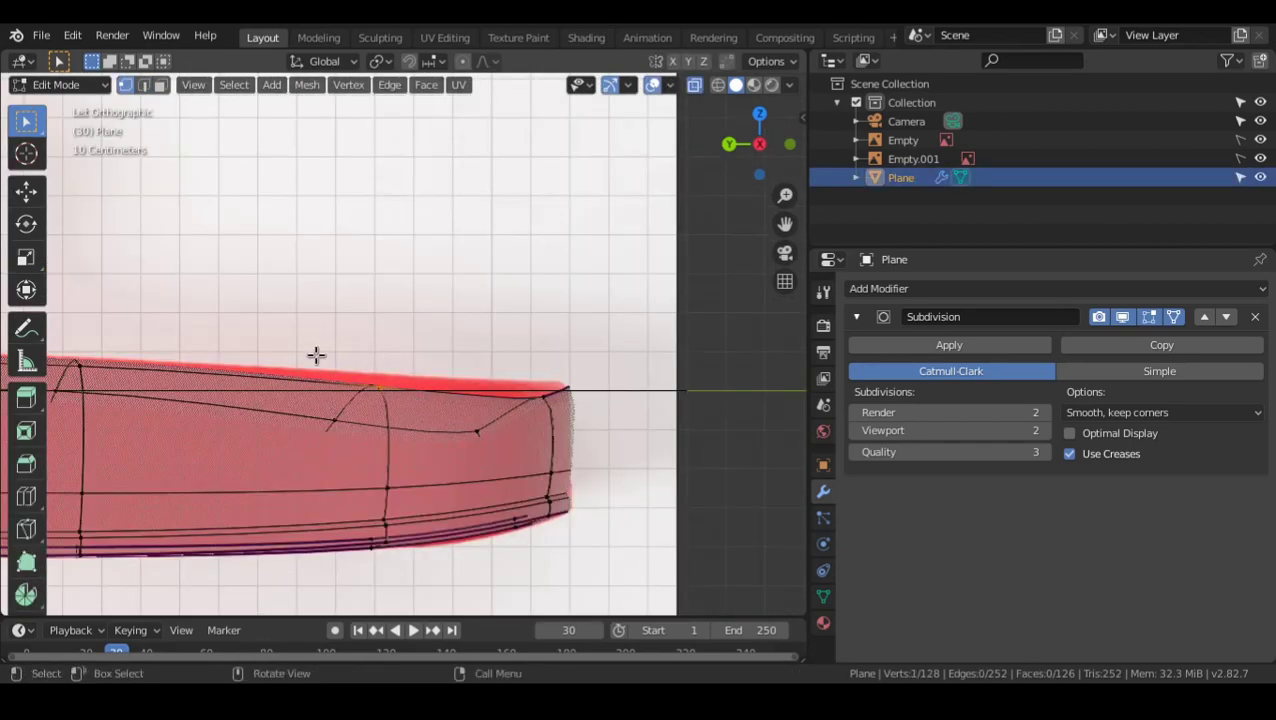
drag(374, 455, 290, 382)
key(g)
key(z)
click(439, 329)
- Turn off X-ray and examine the heel rim and the whole smoothed sole from several angles in Object Mode
key(alt+z)
middle_drag(439, 329, 583, 407)
scroll(569, 408, down, 3)
shift+middle_drag(404, 398, 538, 419)
scroll(538, 419, down, 1)
scroll(538, 419, down, 1)
key(Tab)
shift+middle_drag(331, 433, 484, 434)
middle_drag(420, 430, 554, 418)
shift+middle_drag(400, 438, 474, 443)
- In left orthographic view with X-ray on, raise the eight selected vertices in the toe dip along Z to the reference curve
key(ctrl+KP_3)
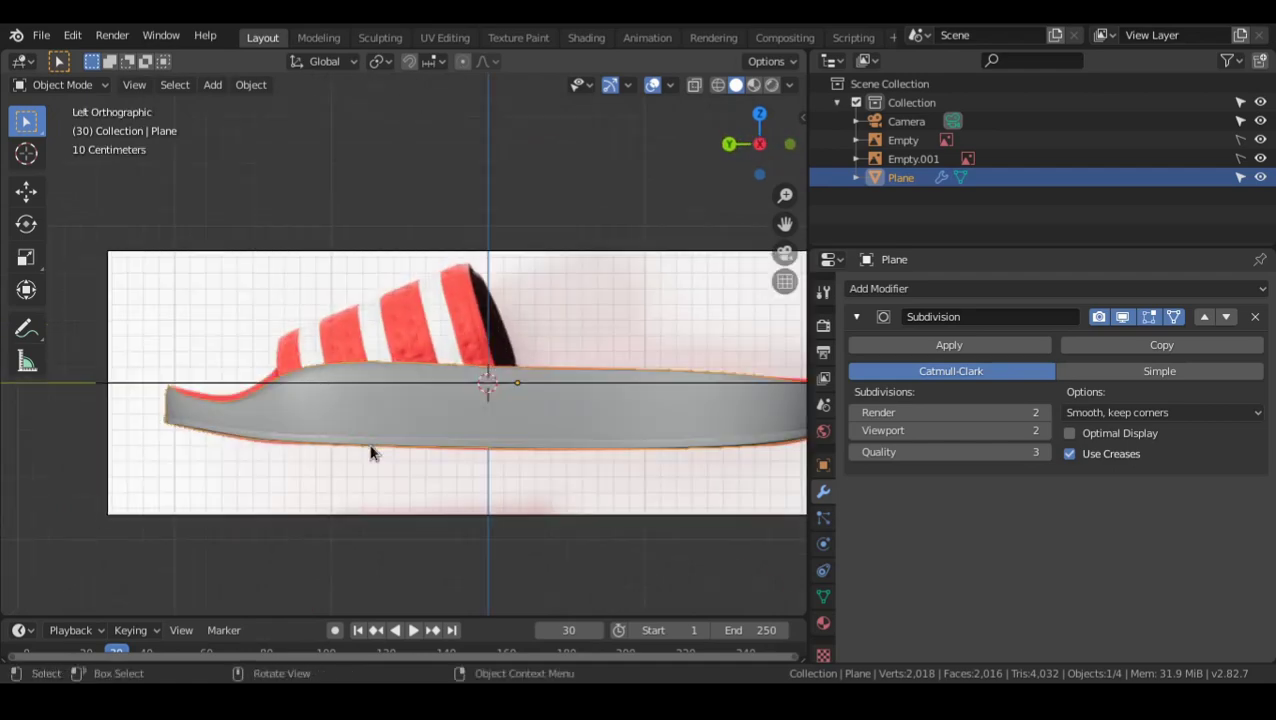
scroll(544, 407, up, 5)
key(Tab)
scroll(426, 441, up, 2)
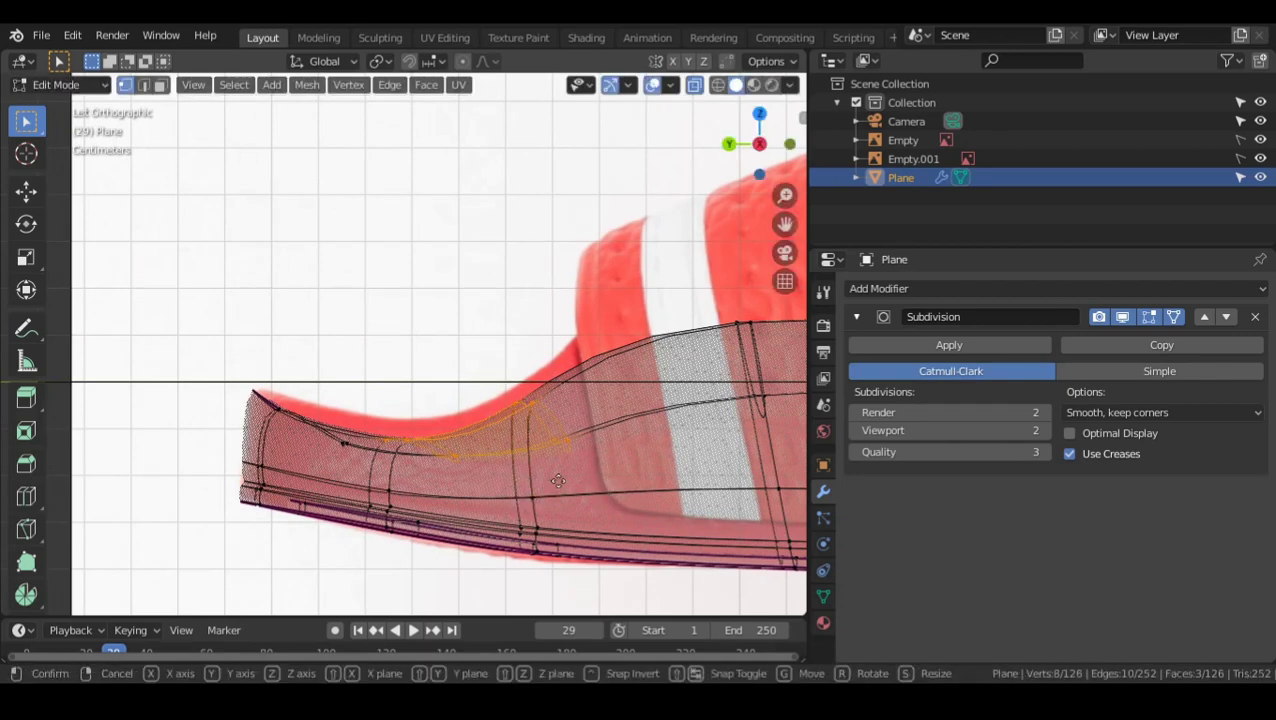
key(z)
click(556, 336)
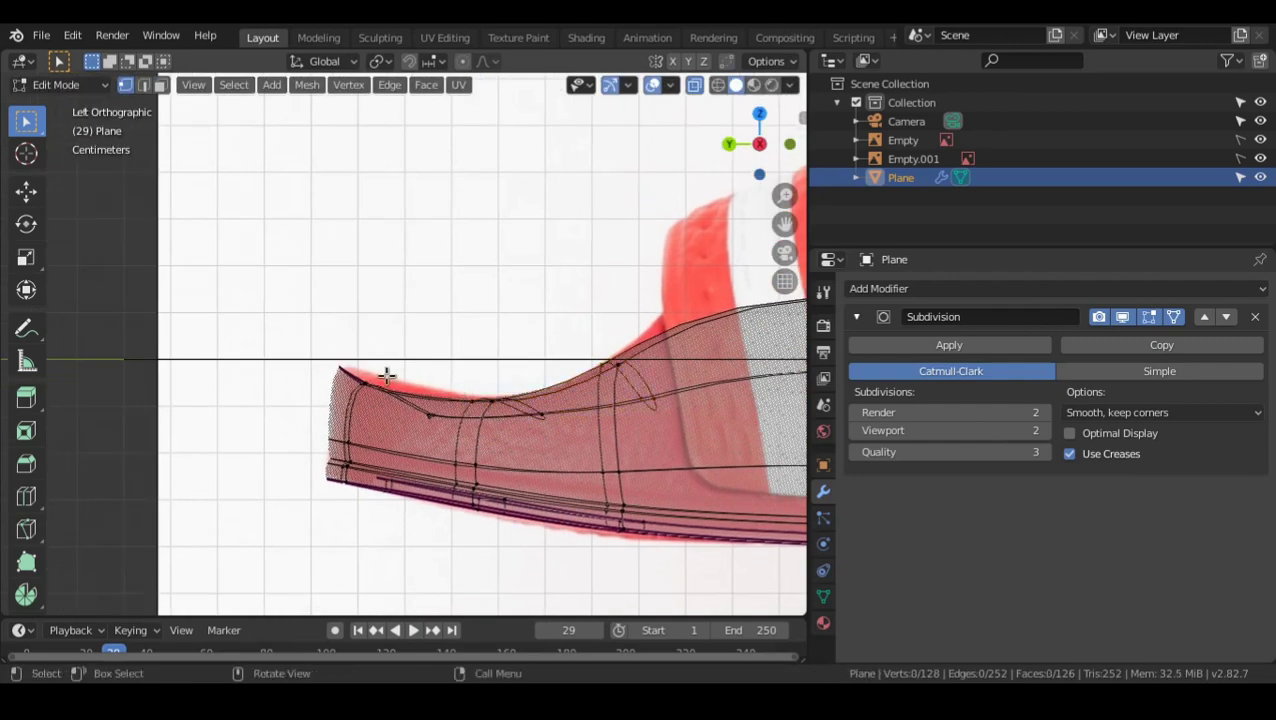
- Raise the two footbed vertices nearest the toe tip along Z and reposition the neighbouring group in the toe dip
key(g)
key(z)
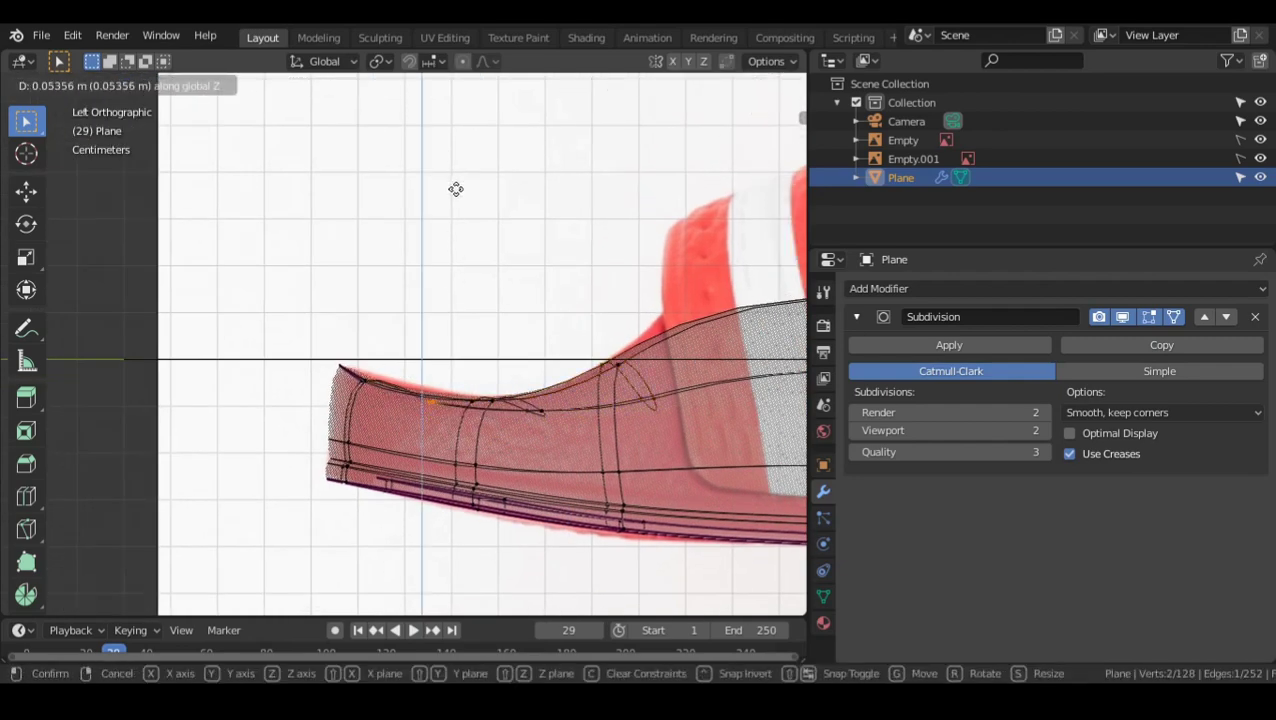
click(443, 128)
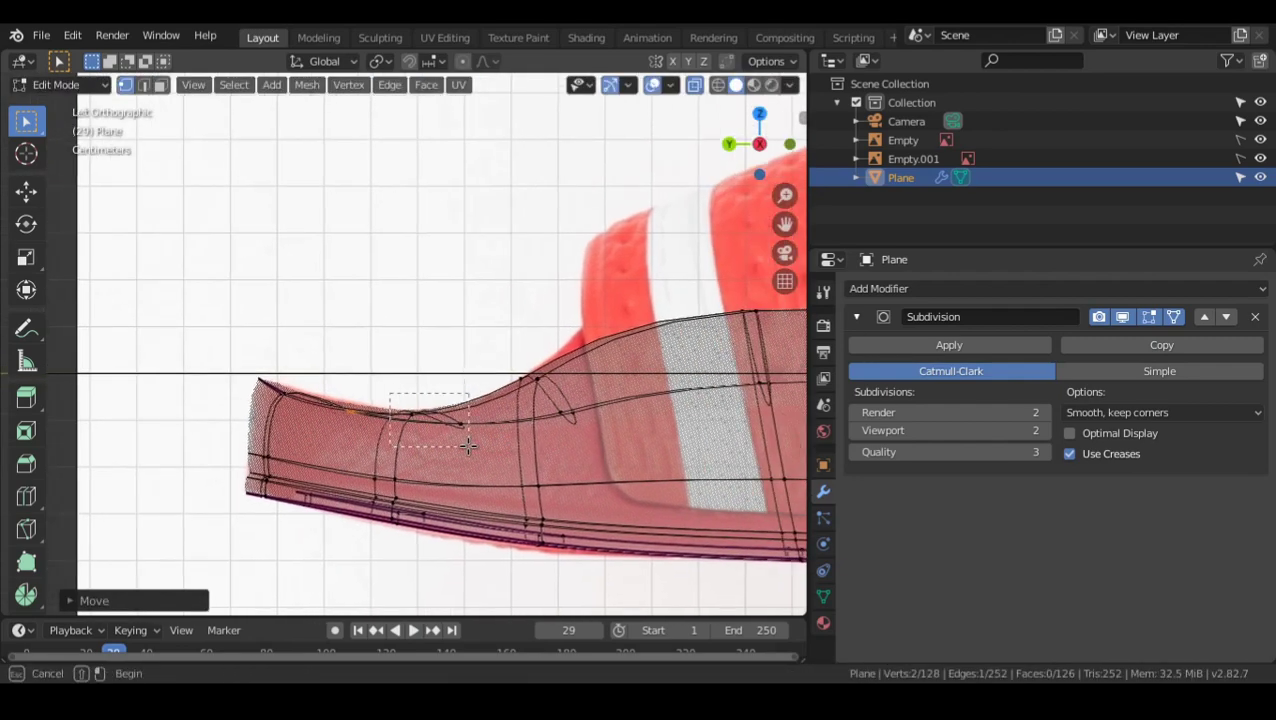
drag(468, 445, 468, 445)
key(g)
click(490, 393)
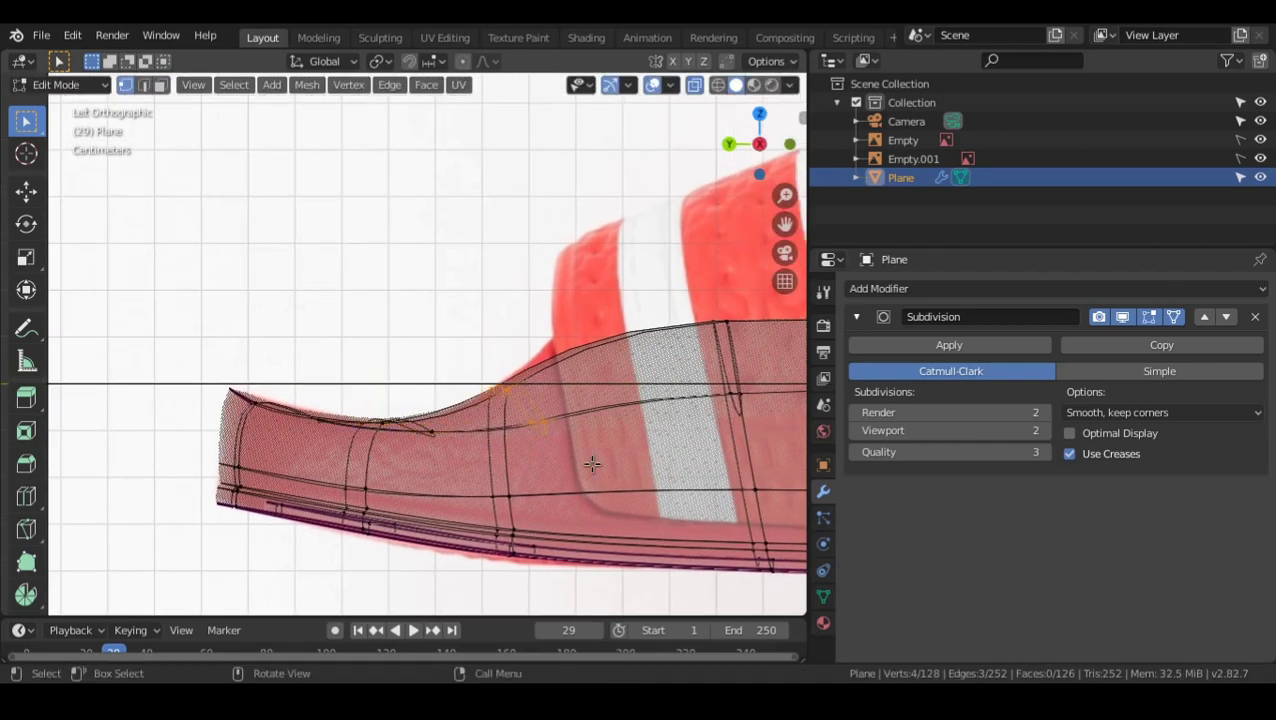
- Adjust the height of the four vertices just ahead of the strap along Z
key(g)
key(z)
click(623, 587)
- Box-select the two upper rim vertices beneath the strap and raise them along Z
shift+middle_drag(640, 500, 492, 520)
drag(547, 322, 575, 360)
key(g)
key(z)
click(655, 236)
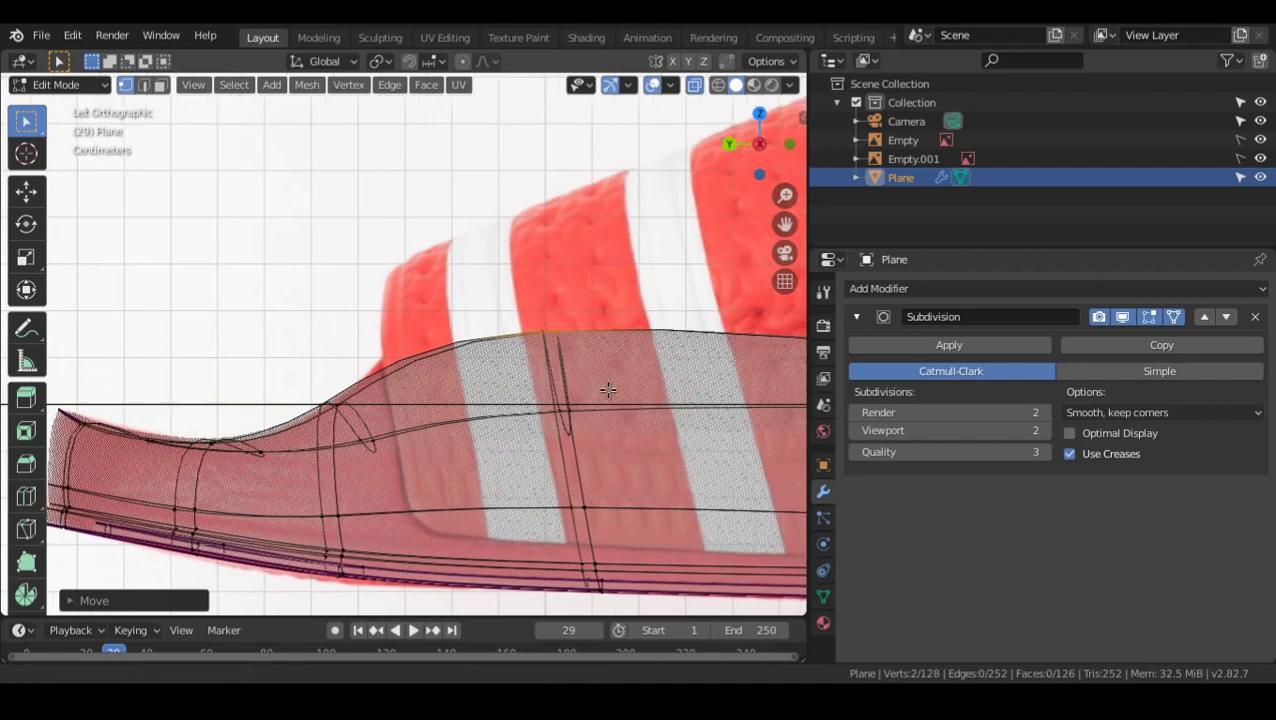
- Reposition the two upper rim vertices just ahead of the strap on the reference curve and return to Object Mode to inspect the sole
scroll(497, 372, down, 2)
key(g)
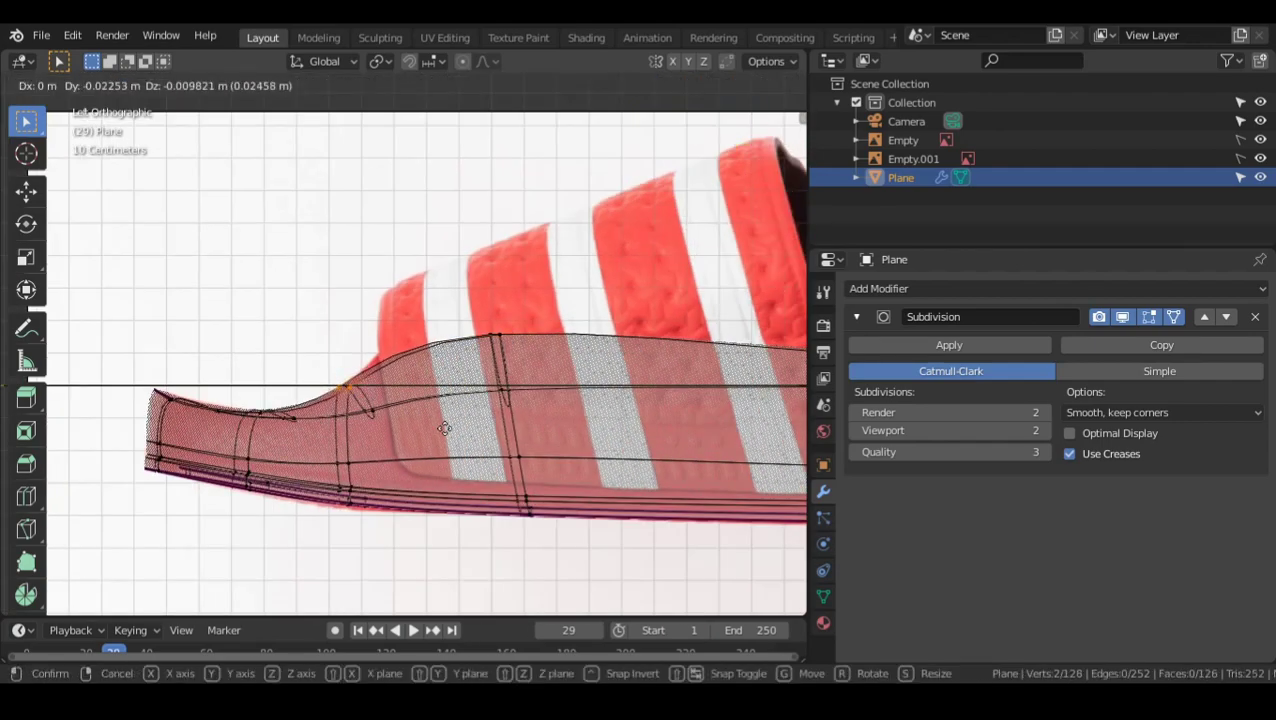
click(444, 428)
key(Tab)
middle_drag(604, 472, 378, 362)
middle_drag(472, 362, 566, 432)
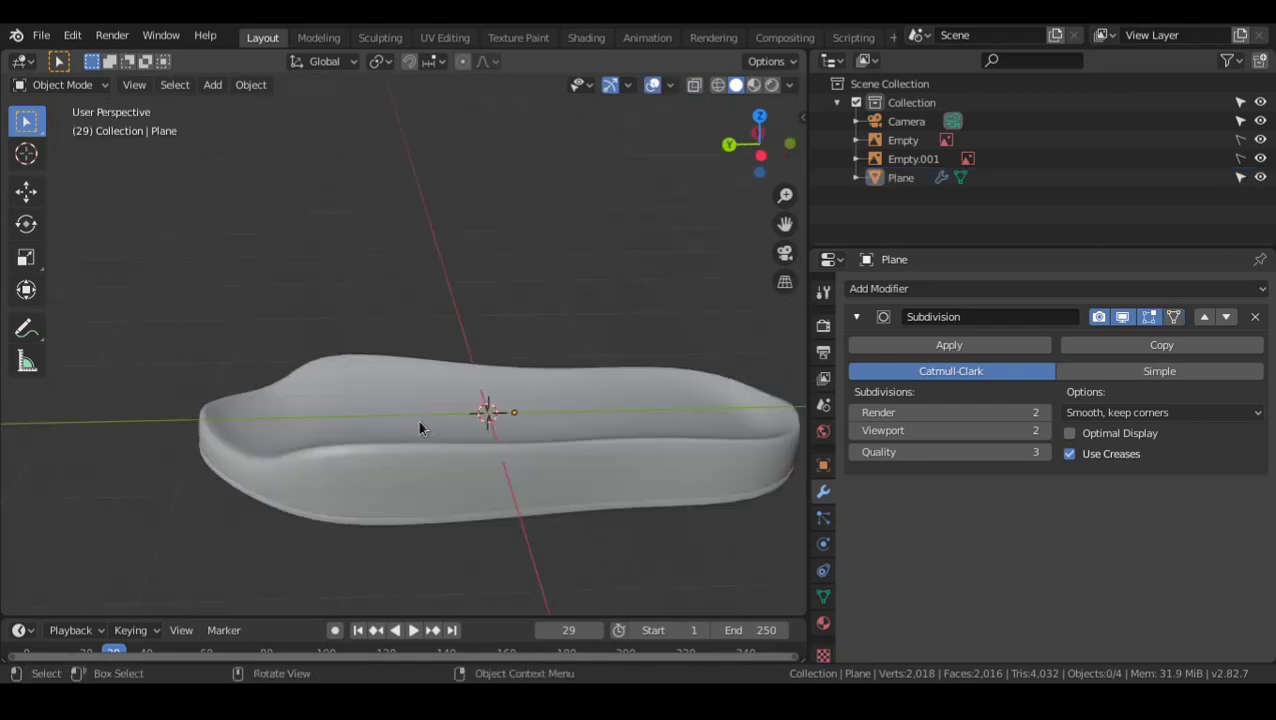
middle_drag(418, 420, 555, 432)
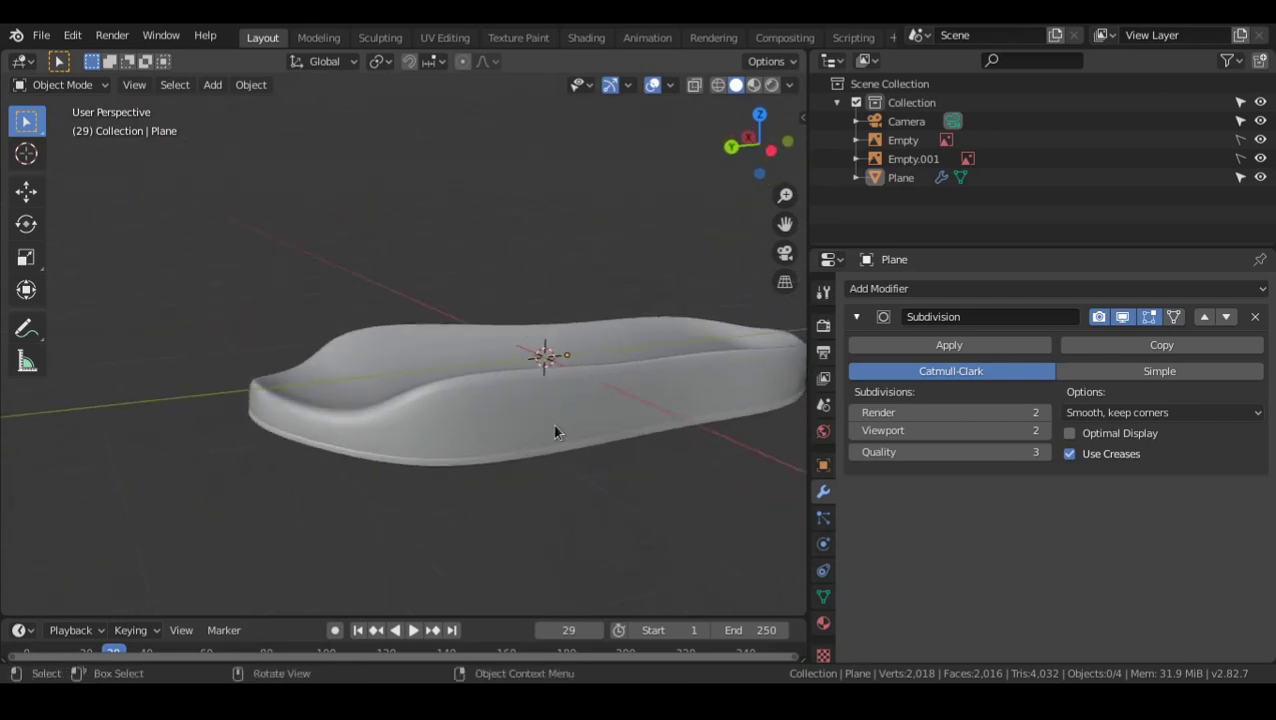
- Place the 3D cursor on the side of the forefoot and add a Bezier curve there
shift+right_click(495, 383)
middle_drag(495, 383, 546, 424)
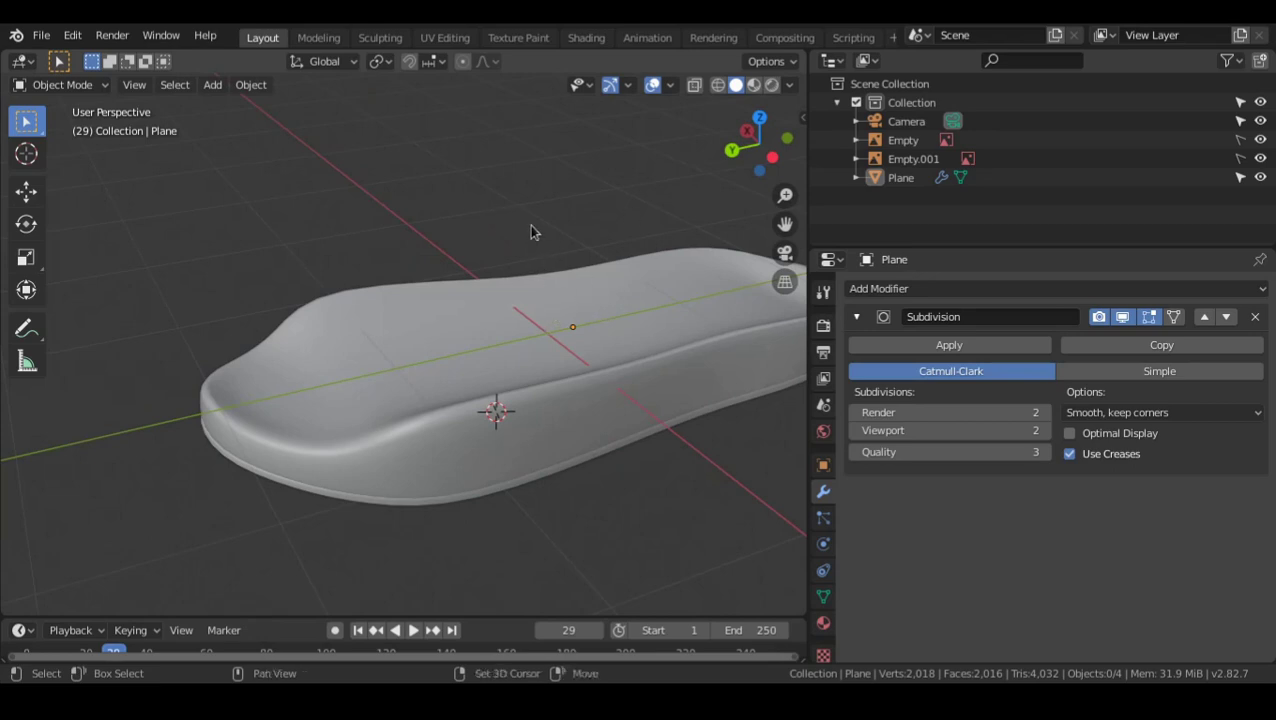
middle_drag(496, 390, 542, 338)
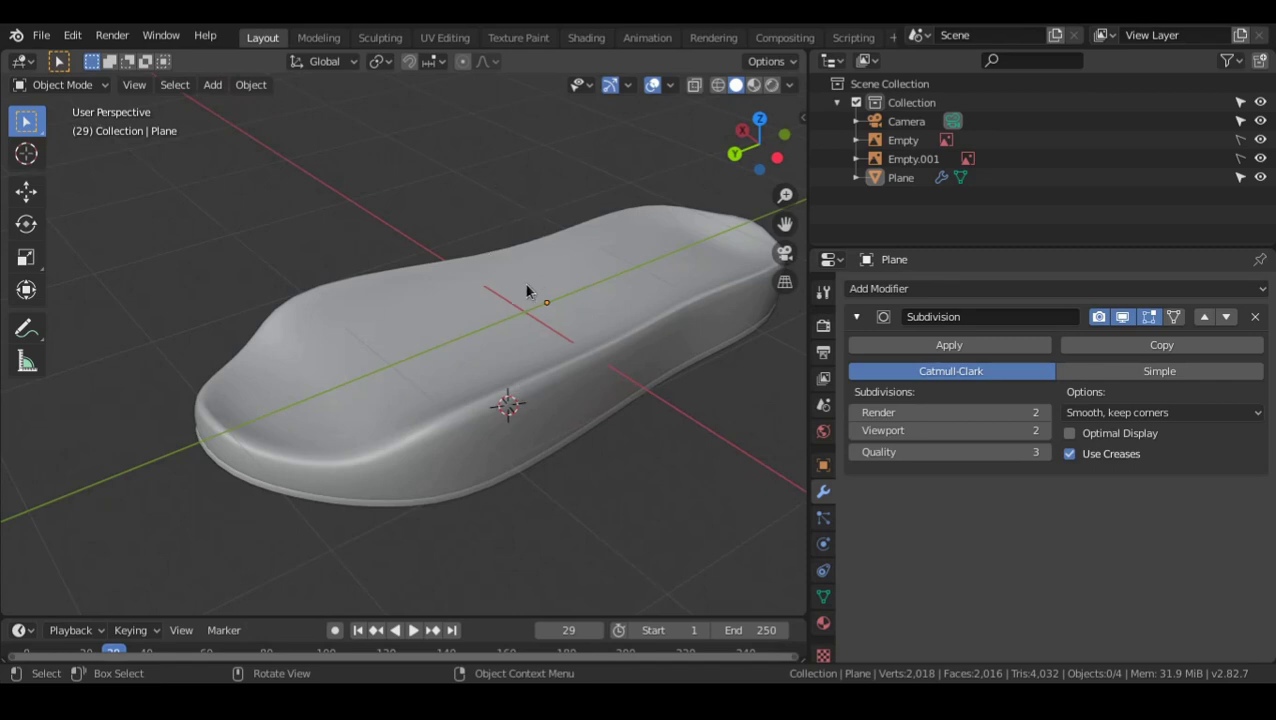
key(shift+a)
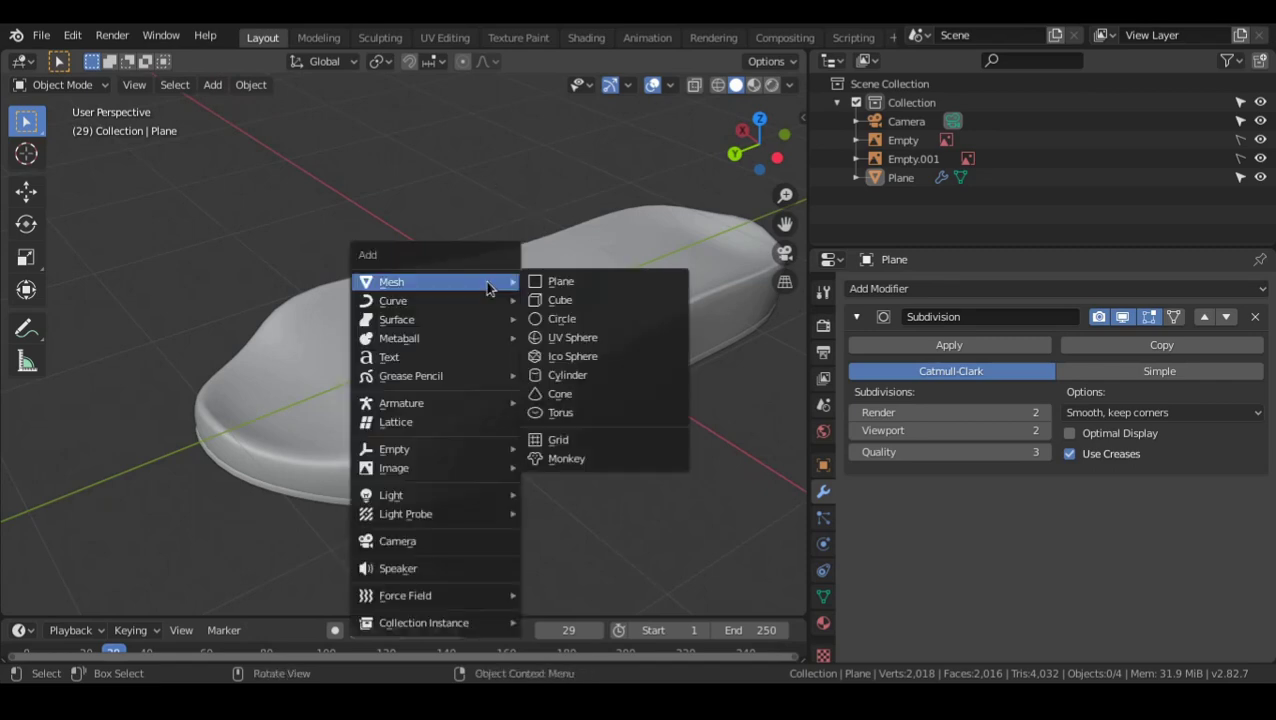
mouse_move(462, 307)
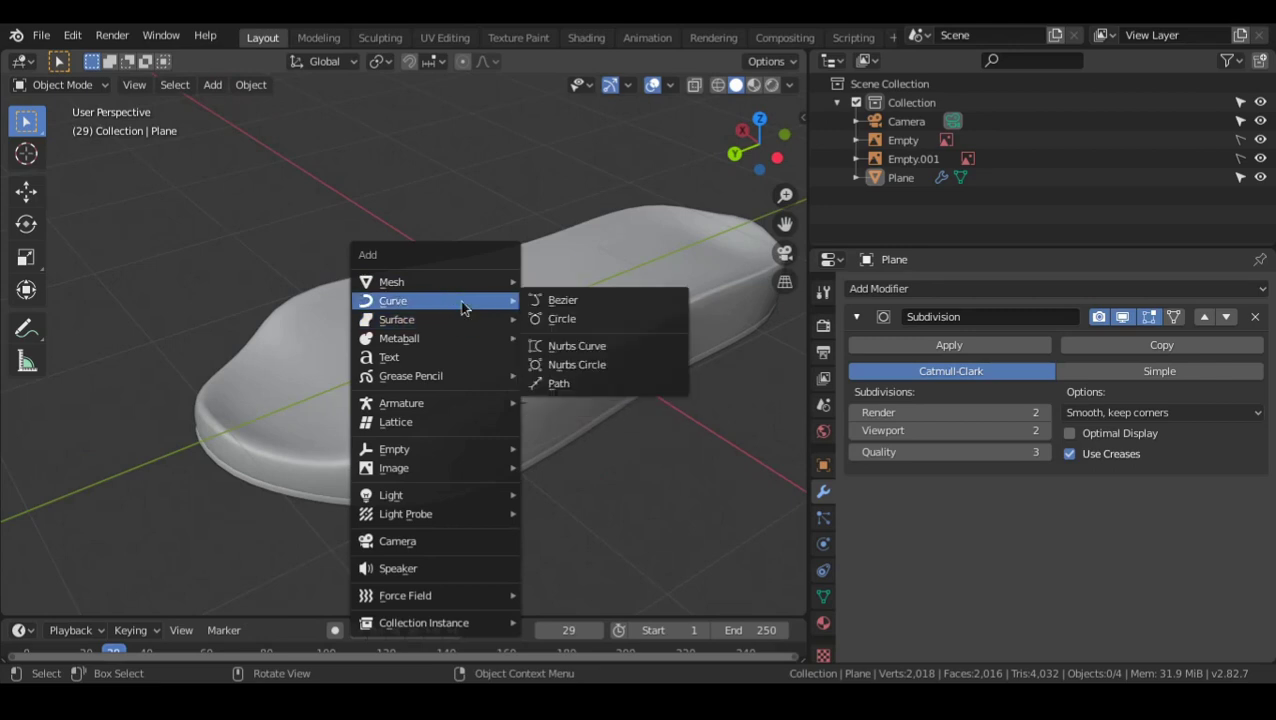
click(646, 309)
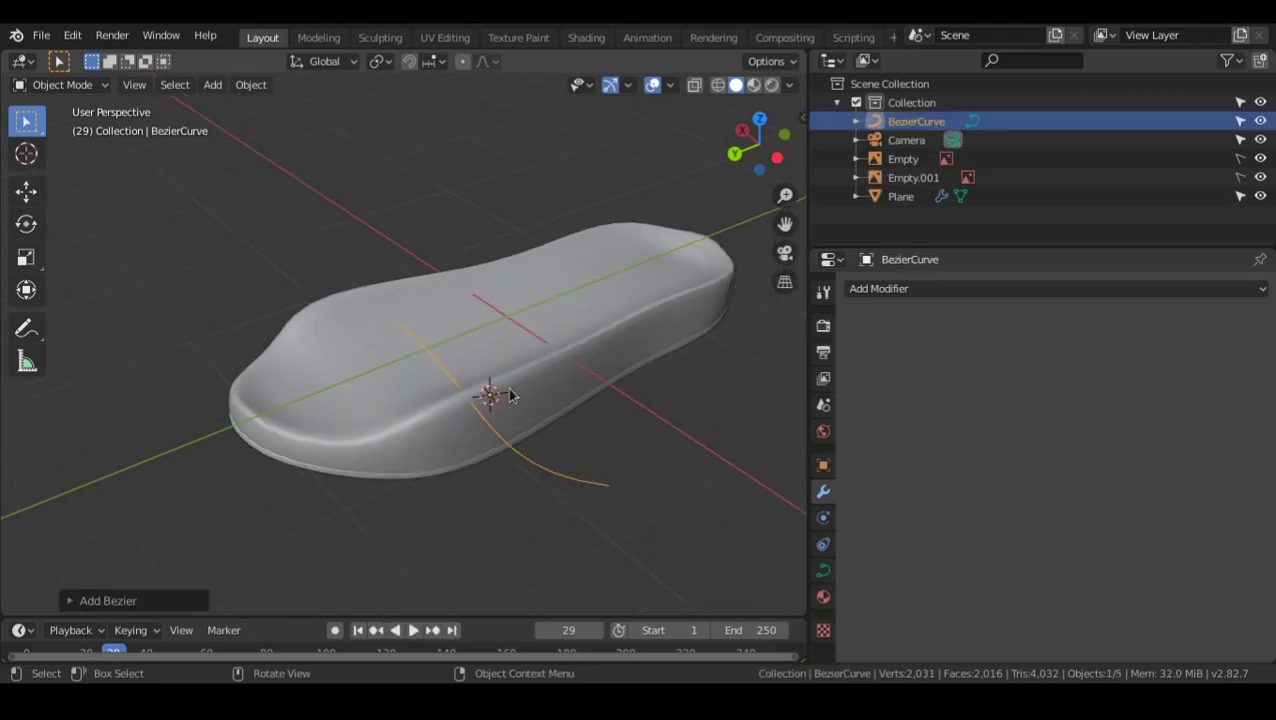
- In top view, move the Bezier curve sideways so it spans the width of the forefoot
middle_drag(498, 393, 441, 376)
key(KP_3)
middle_drag(550, 357, 511, 231)
key(grave)
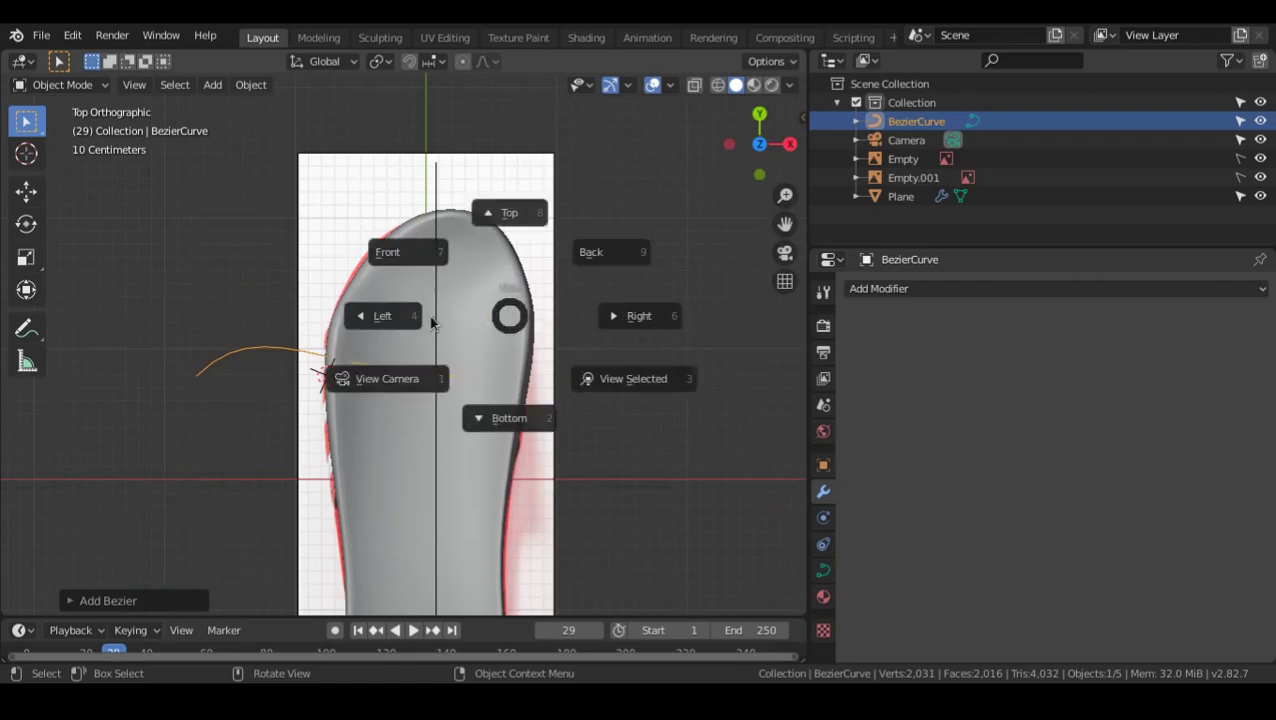
click(440, 315)
key(grave)
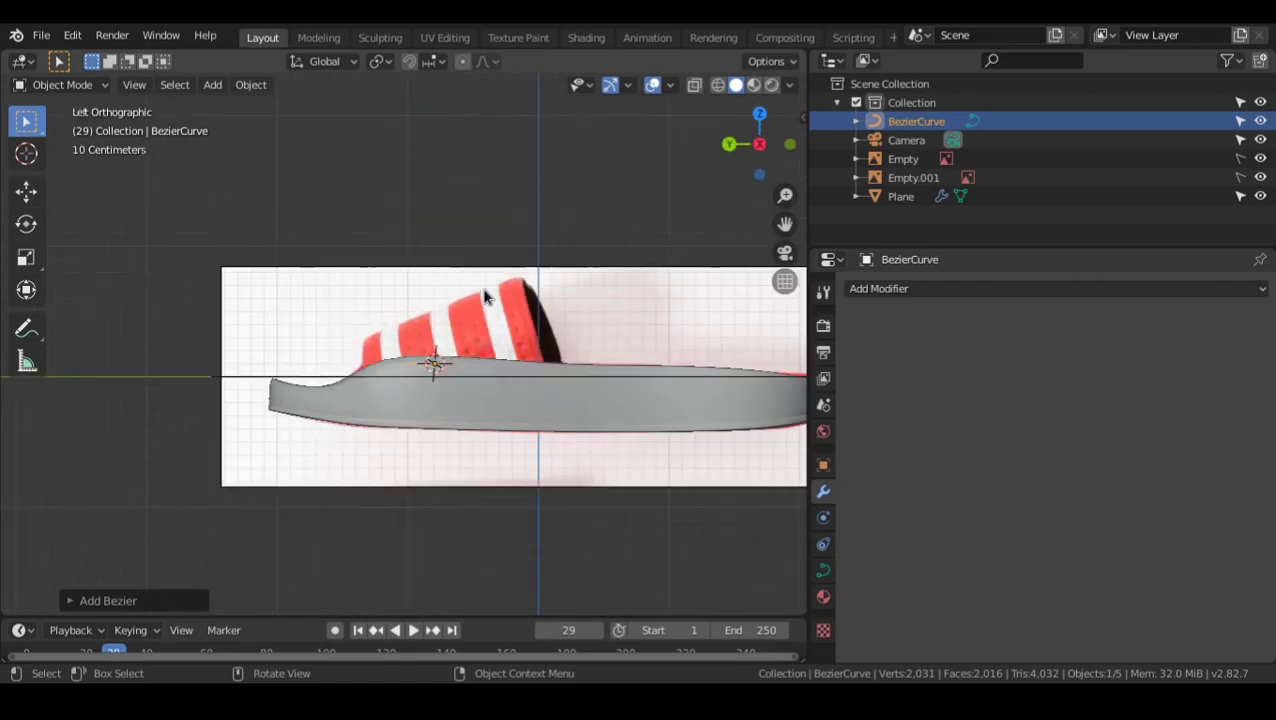
key(KP_8)
key(g)
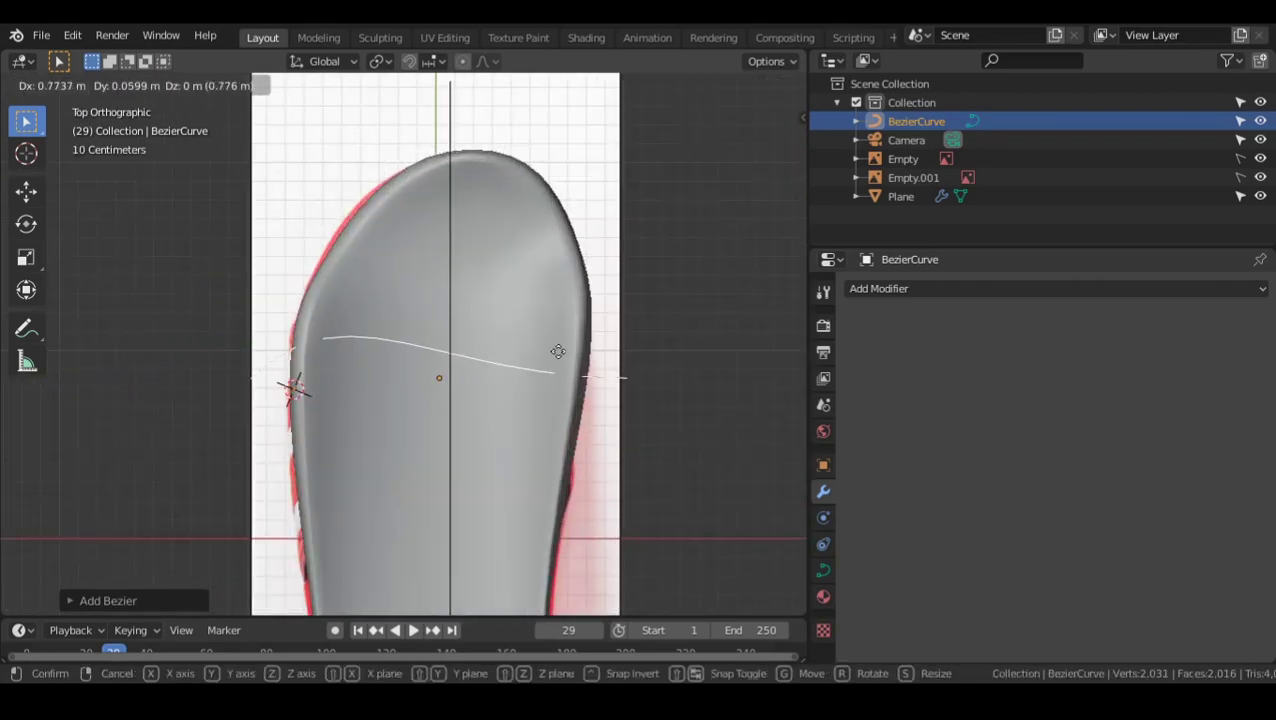
click(565, 355)
- In left view, raise the Bezier curve above the sole to the upper edge of the strap's middle
key(grave)
click(441, 370)
key(g)
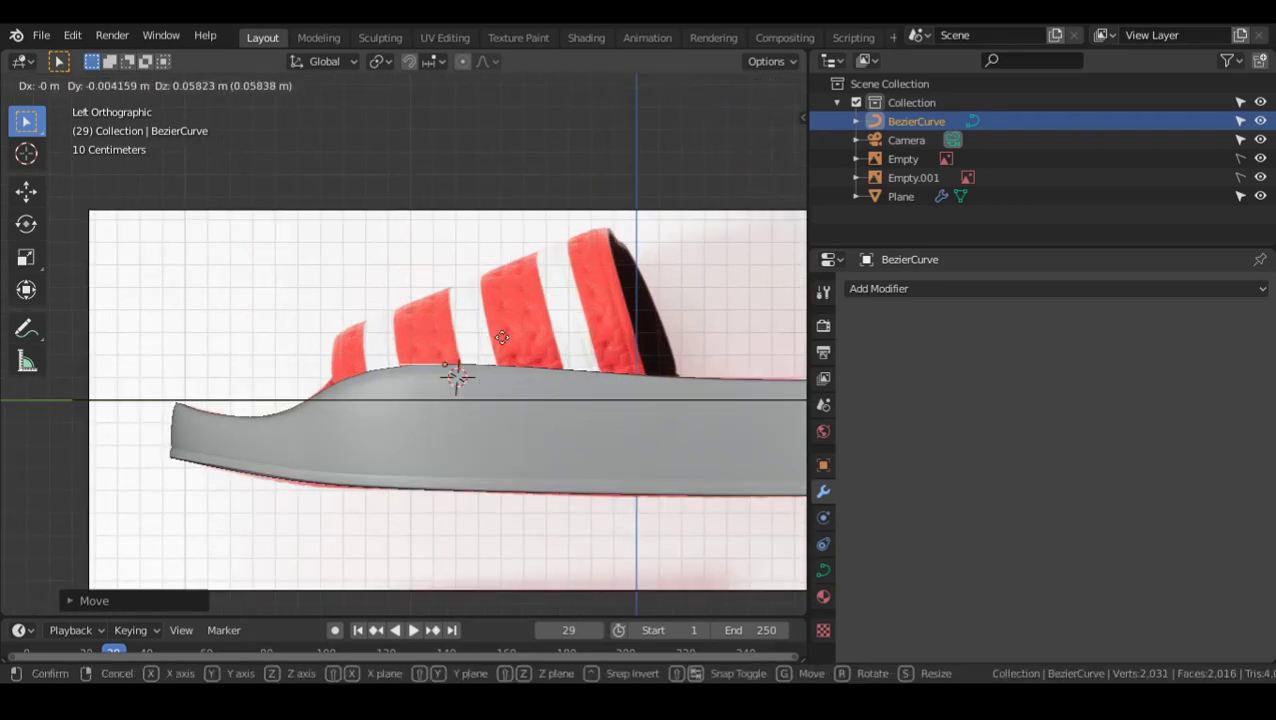
click(531, 293)
- Edit the curve in top view and rotate its left end point so the handles run straight across the sole
middle_drag(460, 300, 541, 390)
key(KP_7)
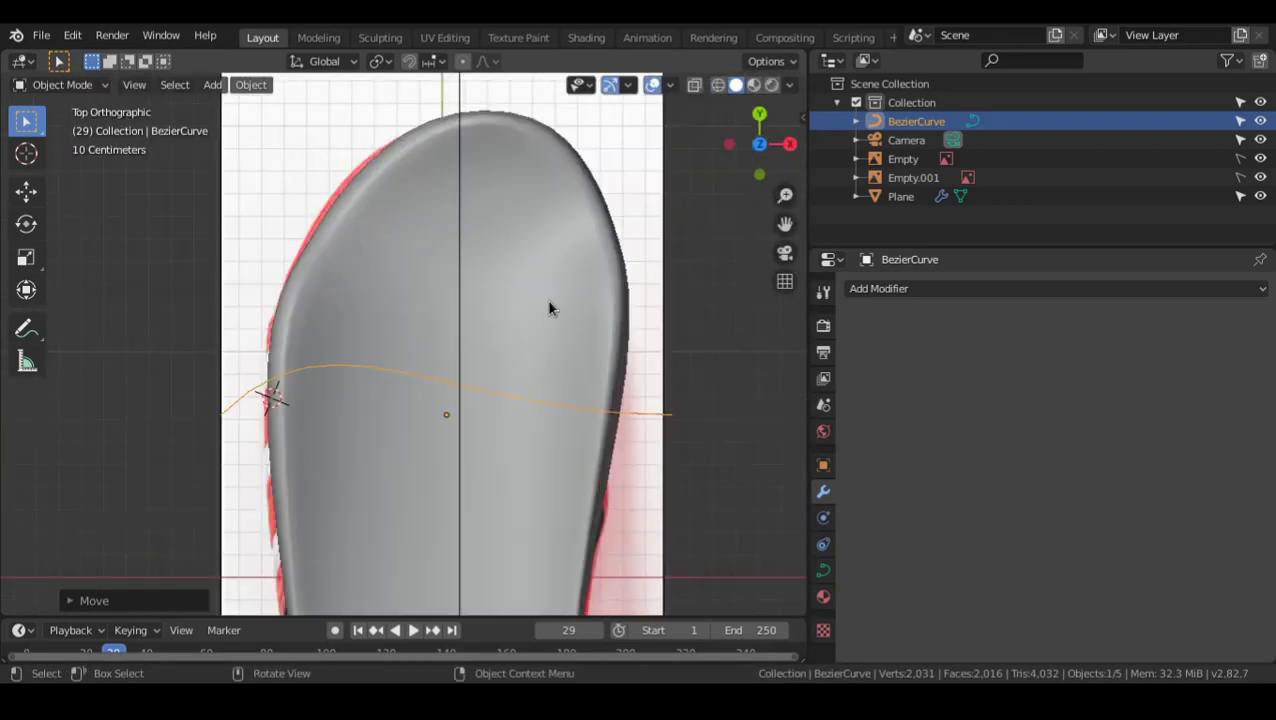
shift+middle_drag(578, 318, 575, 289)
scroll(561, 339, up, 1)
key(Tab)
shift+middle_drag(487, 345, 559, 315)
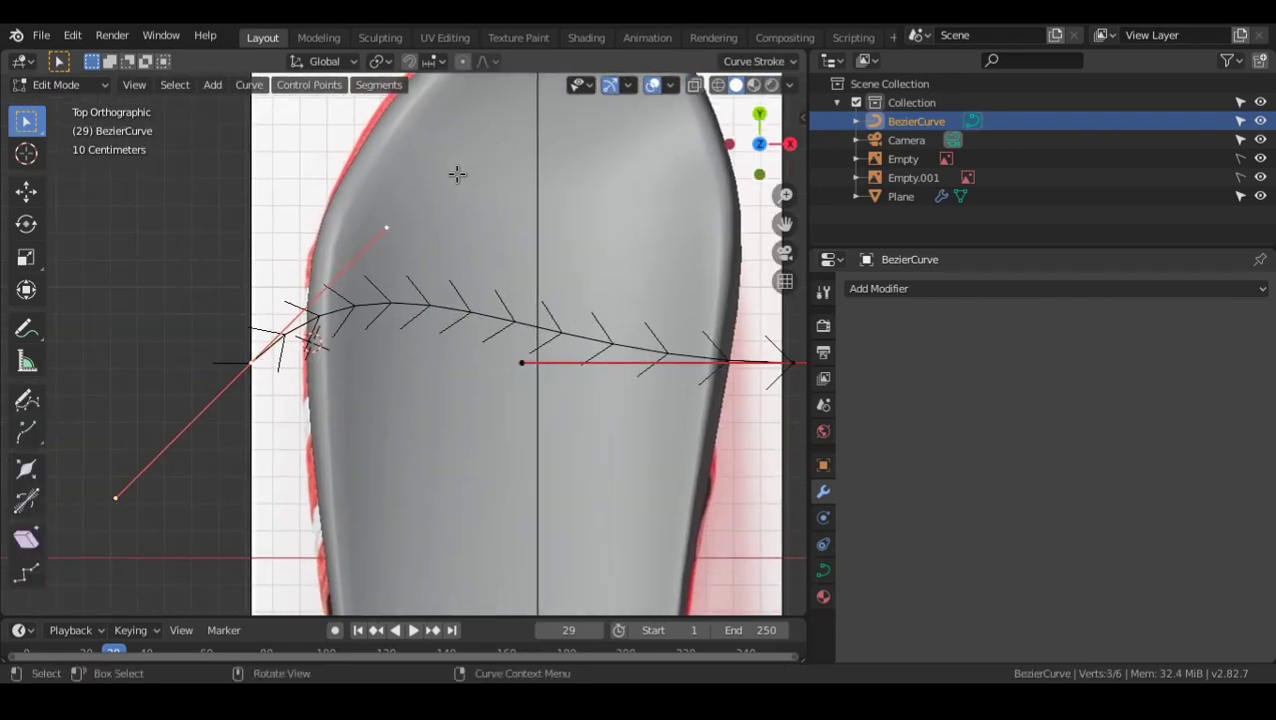
key(r)
click(620, 366)
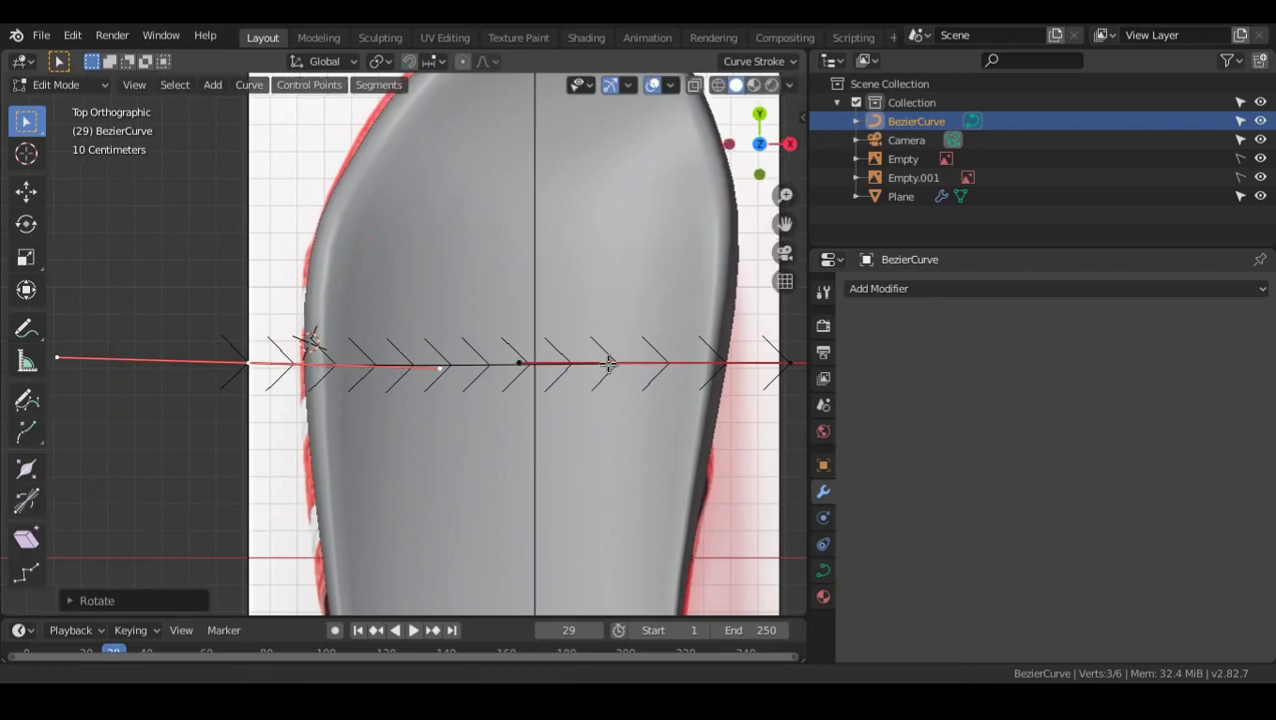
- Reselect the curve's left end point and fine-tune its rotation to level the handles with the X axis
shift+middle_drag(621, 366, 445, 339)
click(612, 340)
shift+middle_drag(390, 376, 496, 362)
click(208, 316)
key(r)
click(342, 245)
- In left view with X-ray on, lower the selected end point to the strap's lower edge in the side reference
key(grave)
click(391, 297)
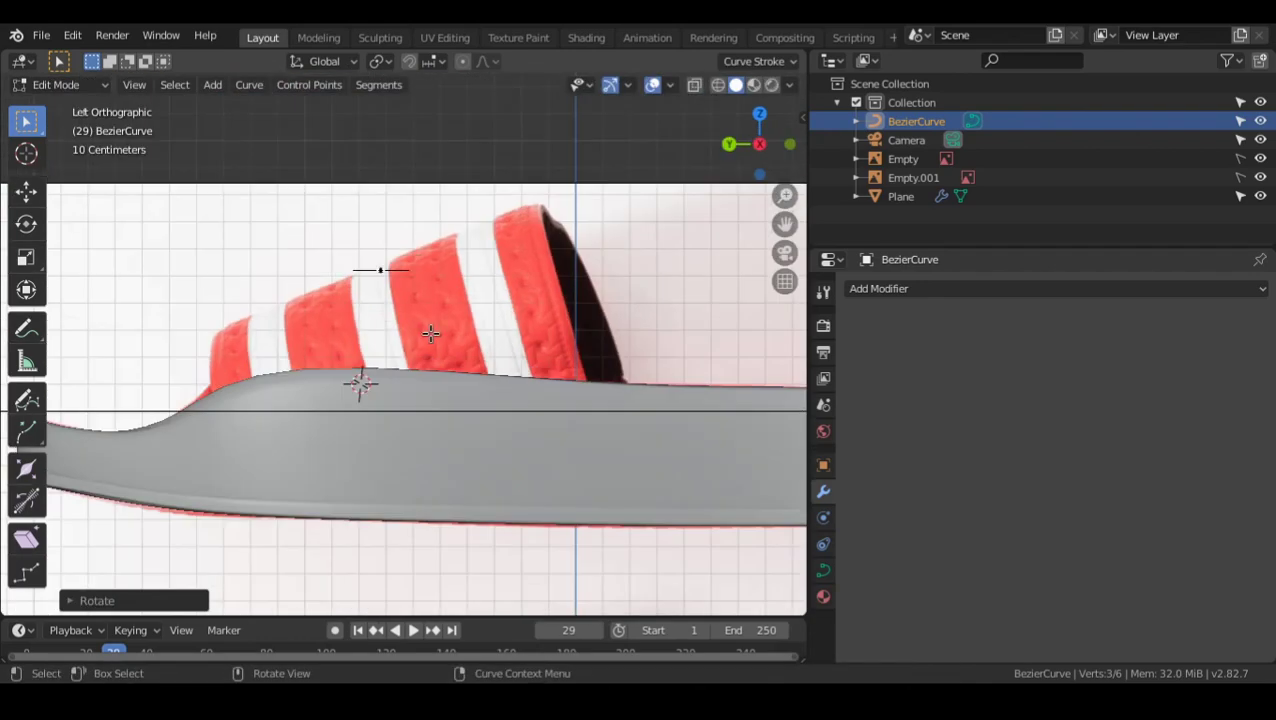
shift+middle_drag(424, 327, 444, 299)
key(g)
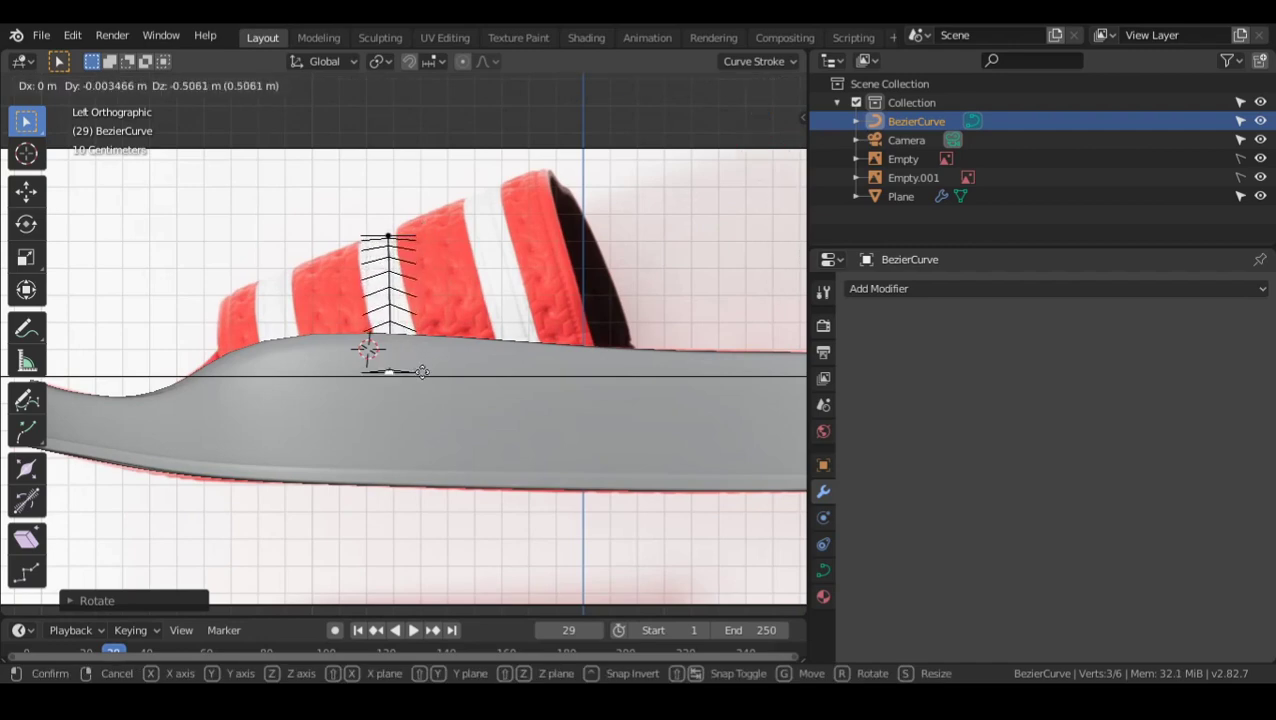
click(419, 399)
shift+middle_drag(447, 395, 441, 359)
key(alt+z)
key(g)
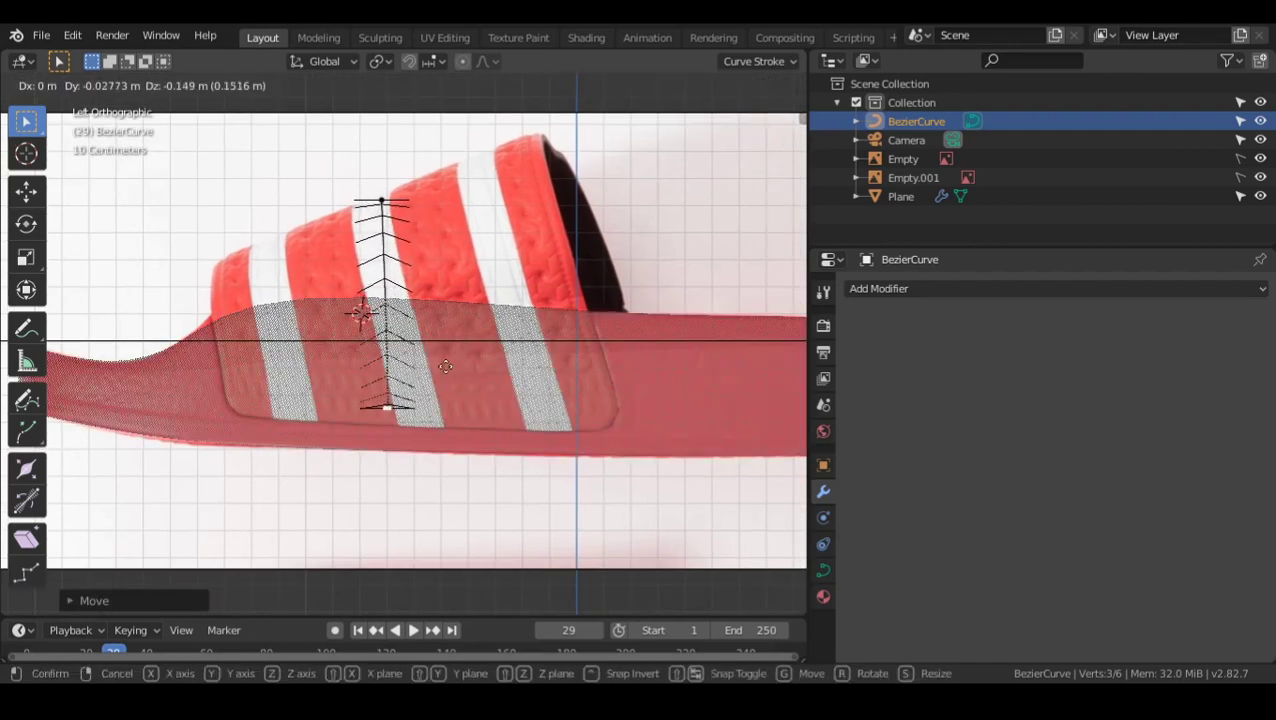
click(430, 404)
- In front view, rotate the lowered left end point so its handles stand nearly upright beside the sole
mouse_move(430, 404)
middle_down()
mouse_move(498, 413)
mouse_move(437, 420)
middle_up()
click(521, 427)
key(grave)
click(387, 424)
key(grave)
click(316, 378)
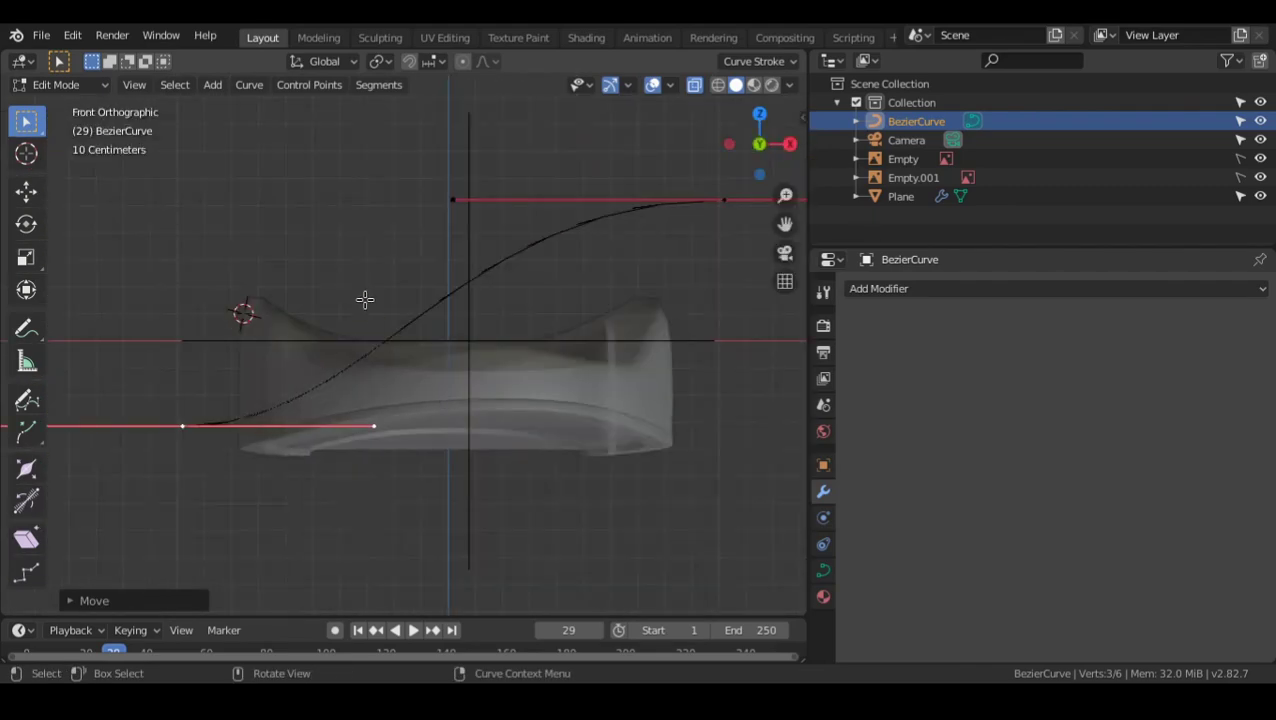
key(r)
click(53, 246)
- Move the left end point about 0.2 m along X so it meets the side wall of the sole
key(g)
right_click(158, 286)
key(g)
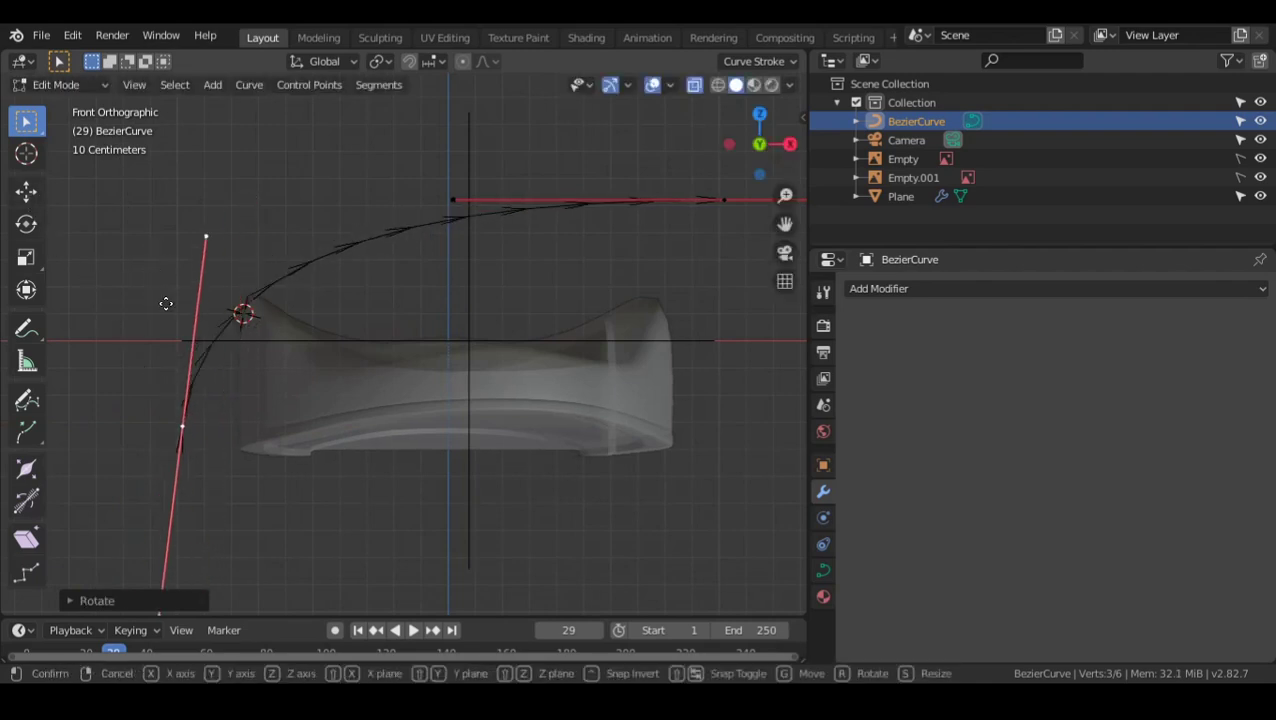
key(x)
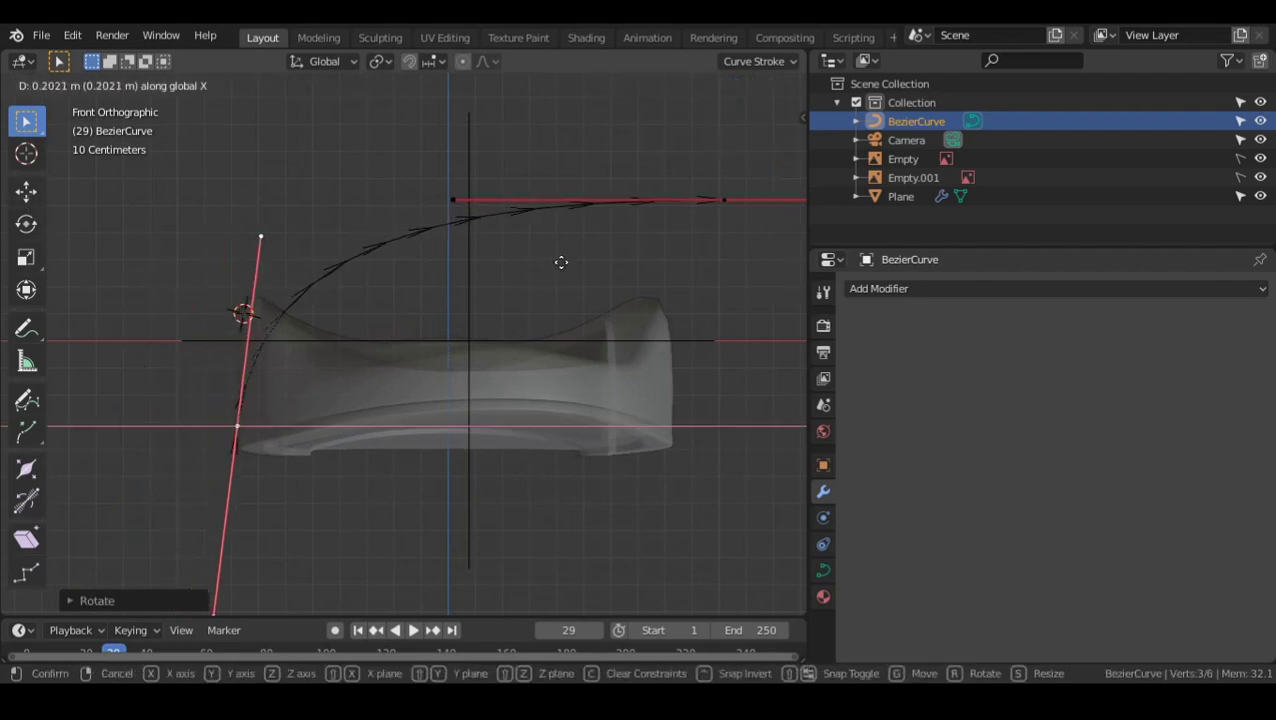
click(553, 283)
- Rotate the curve's right end point nearly upright and move it down against the opposite side wall of the sole
shift+middle_drag(550, 290, 372, 289)
scroll(624, 207, down, 2)
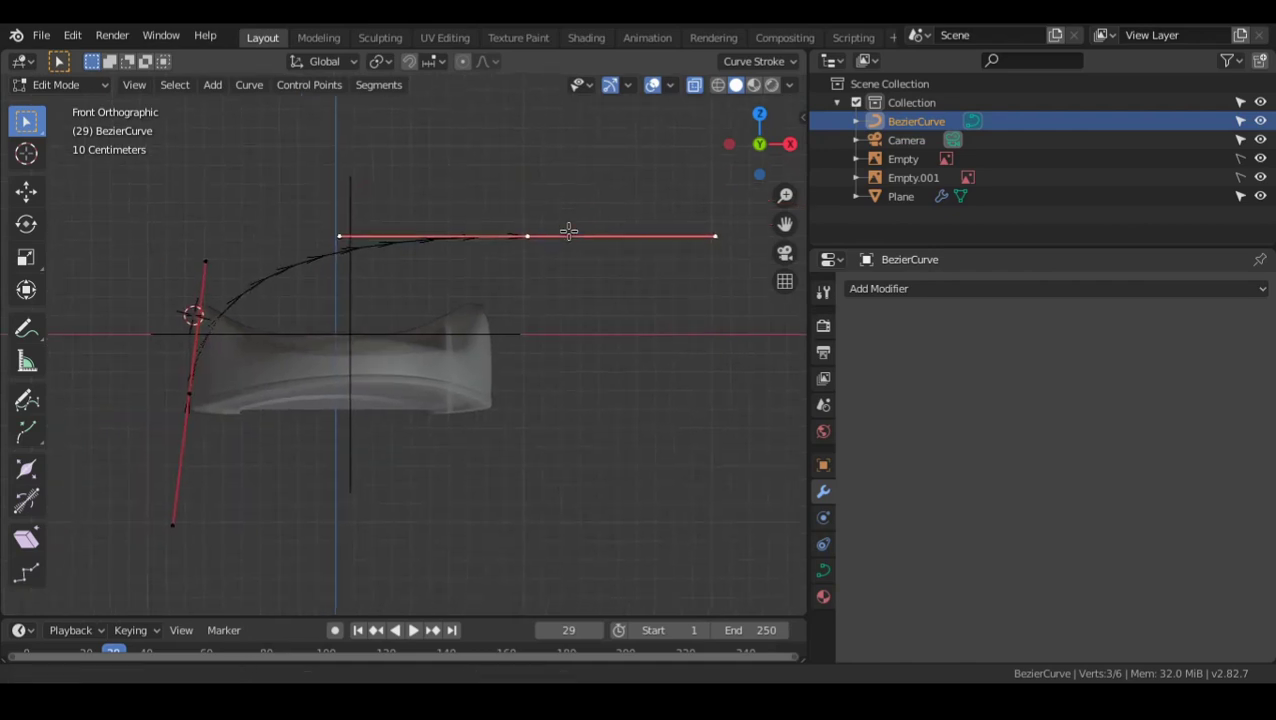
key(r)
click(556, 248)
key(g)
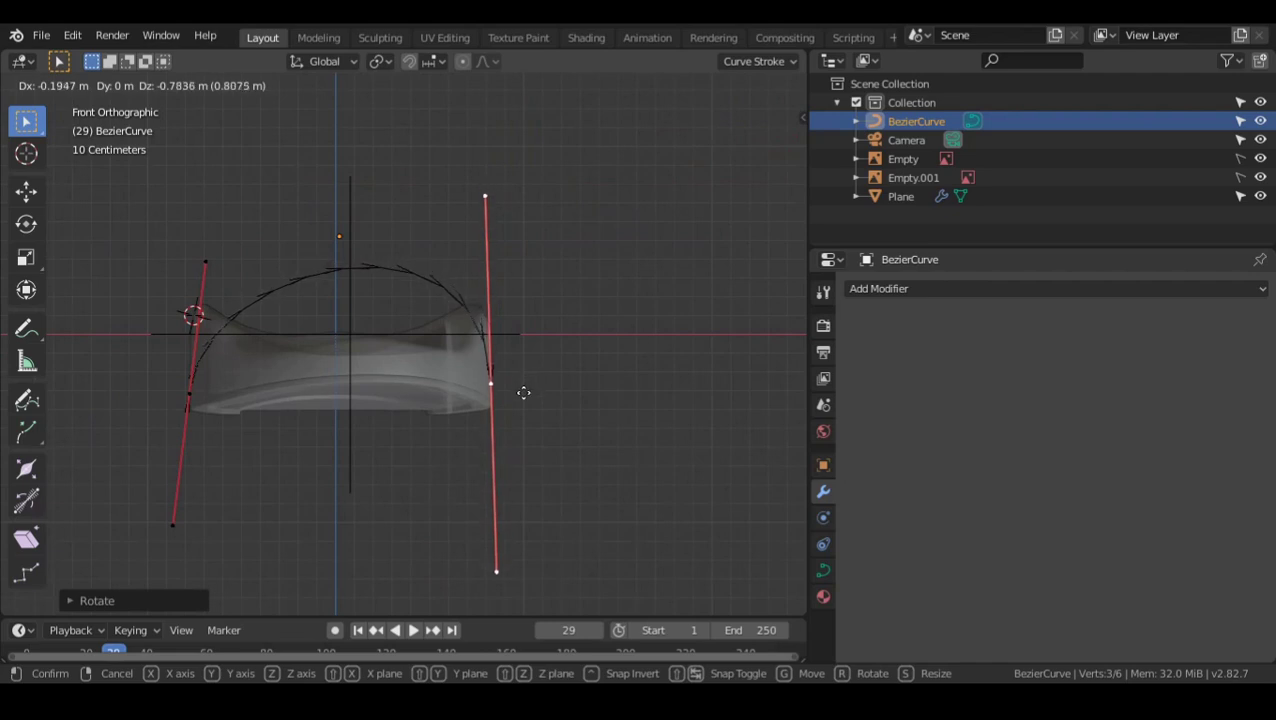
- Place the curve's right end point at the sole's side and reposition its upper and lower handles to lower the arch
click(523, 393)
shift+middle_drag(411, 305, 435, 319)
click(512, 204)
key(g)
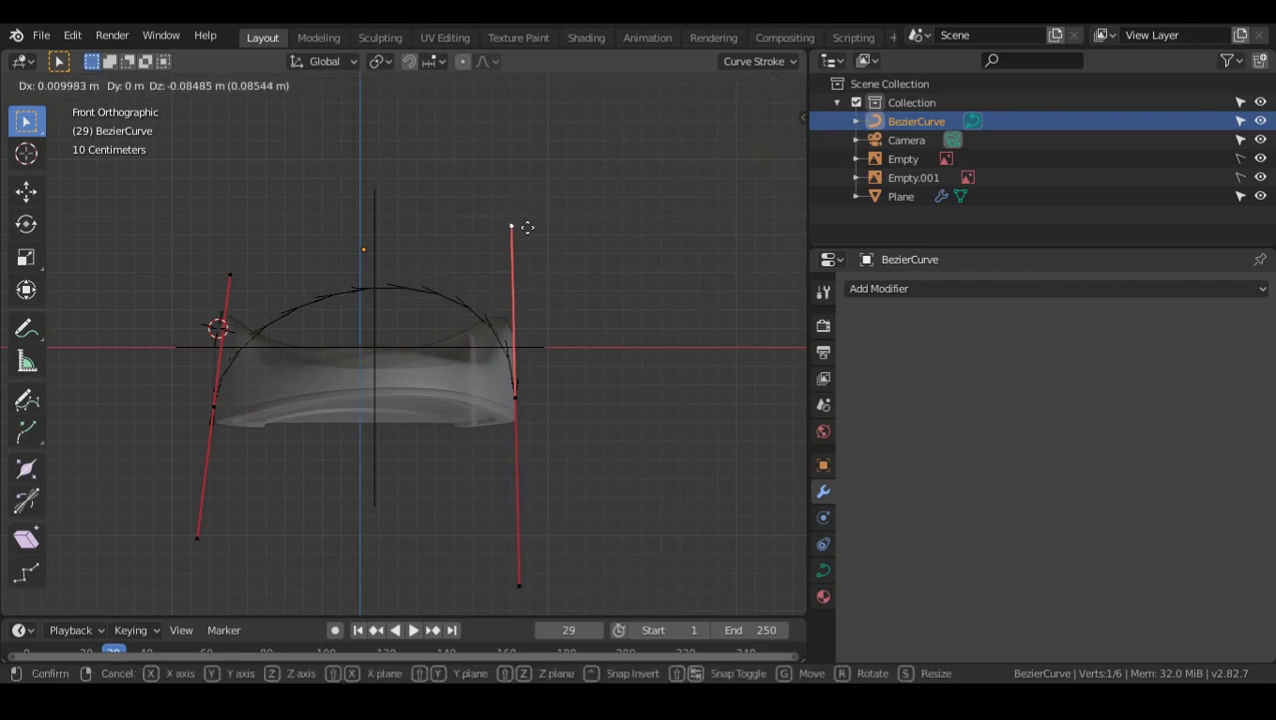
click(516, 244)
click(532, 552)
key(g)
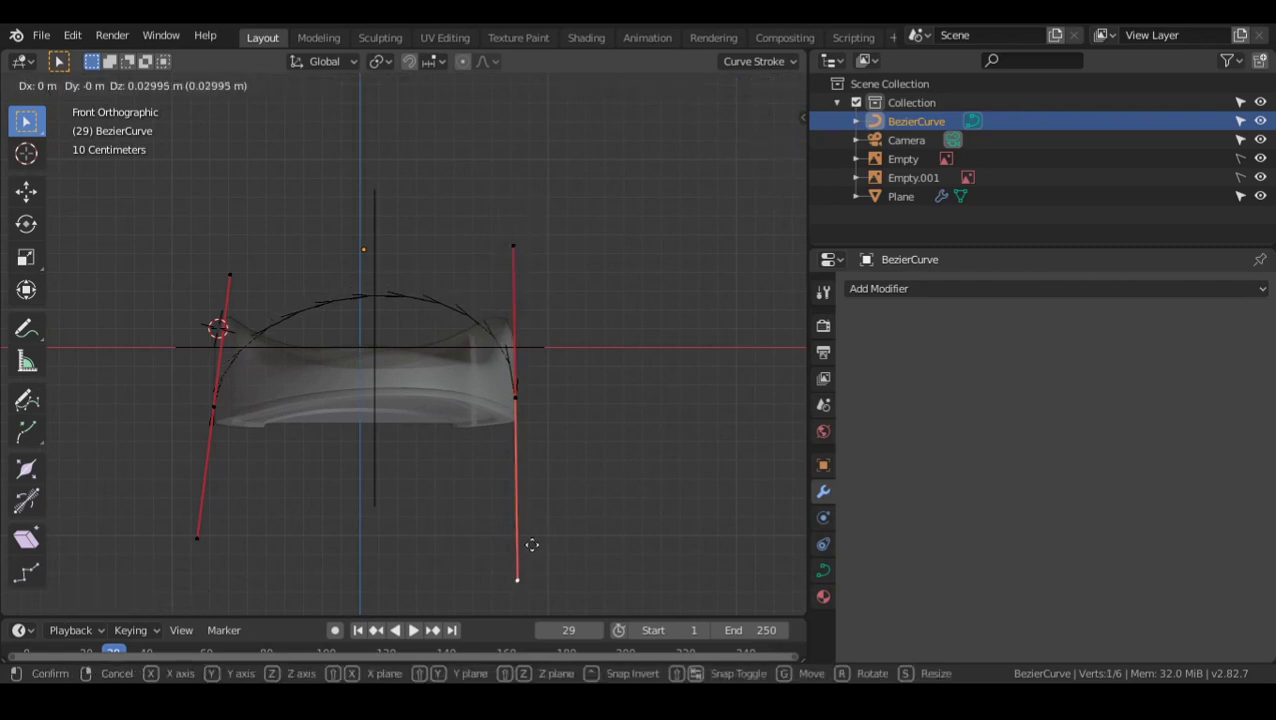
click(540, 501)
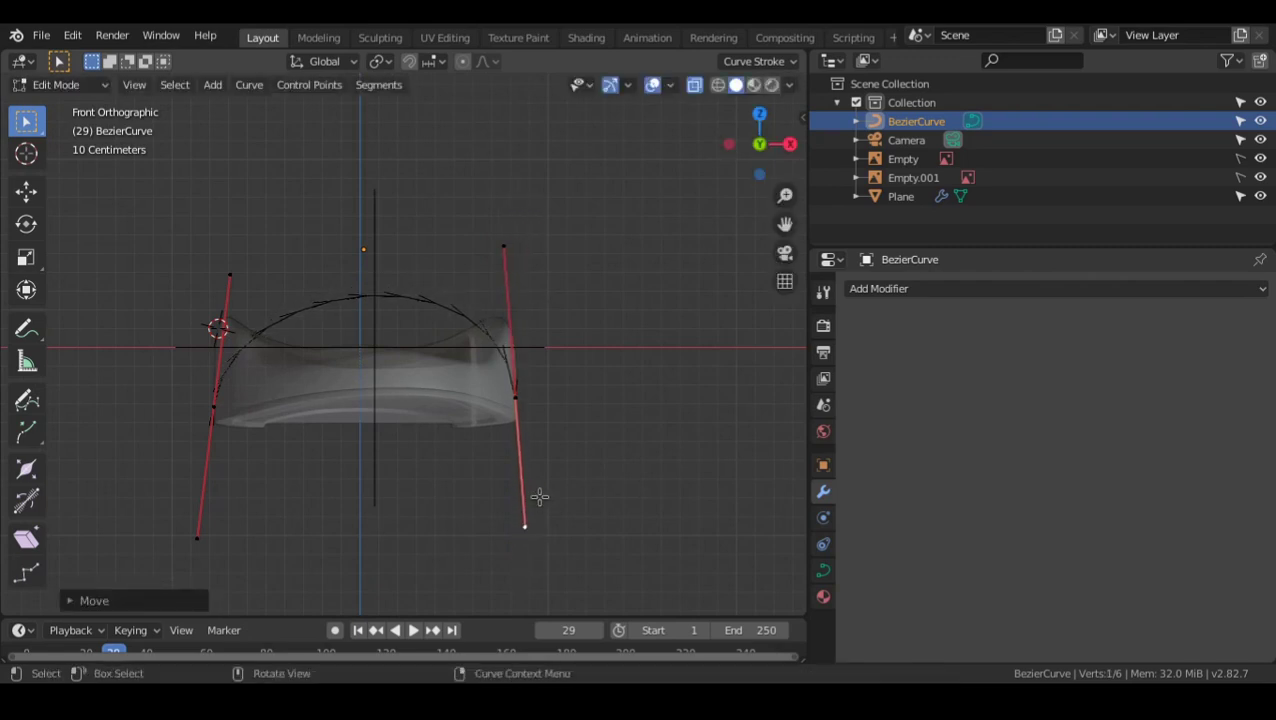
click(505, 245)
key(g)
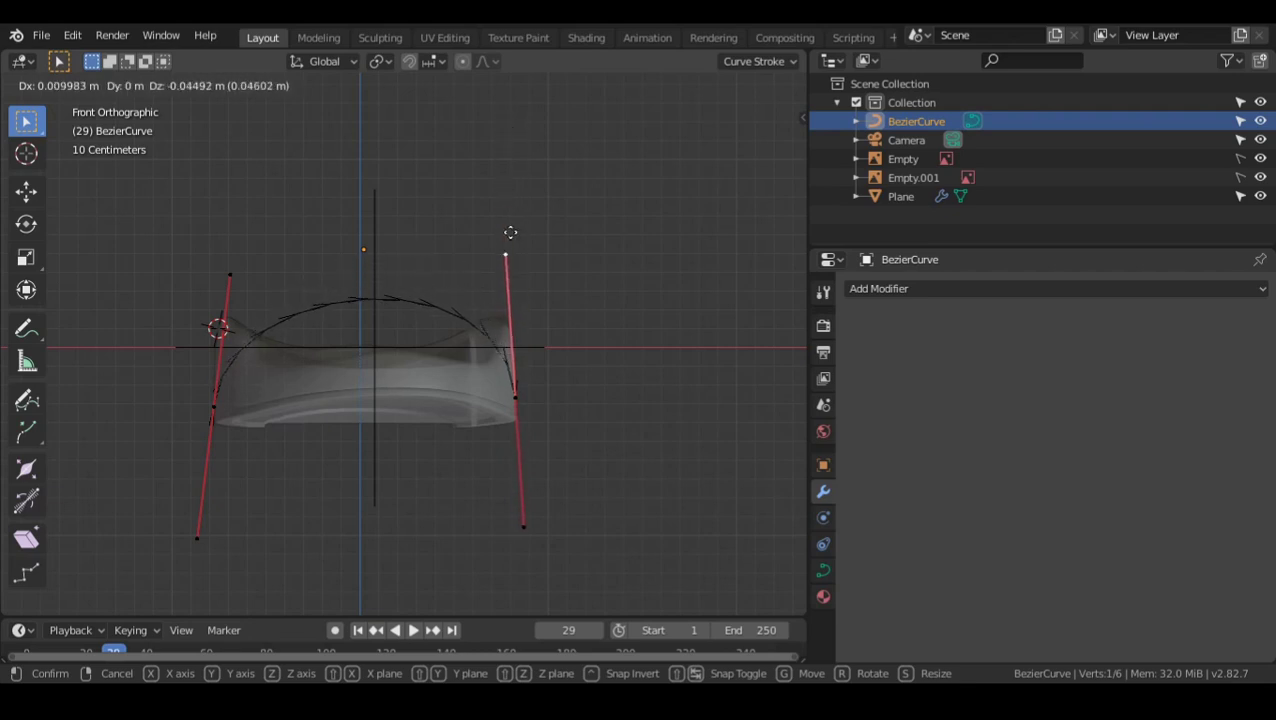
click(510, 232)
scroll(498, 342, up, 2)
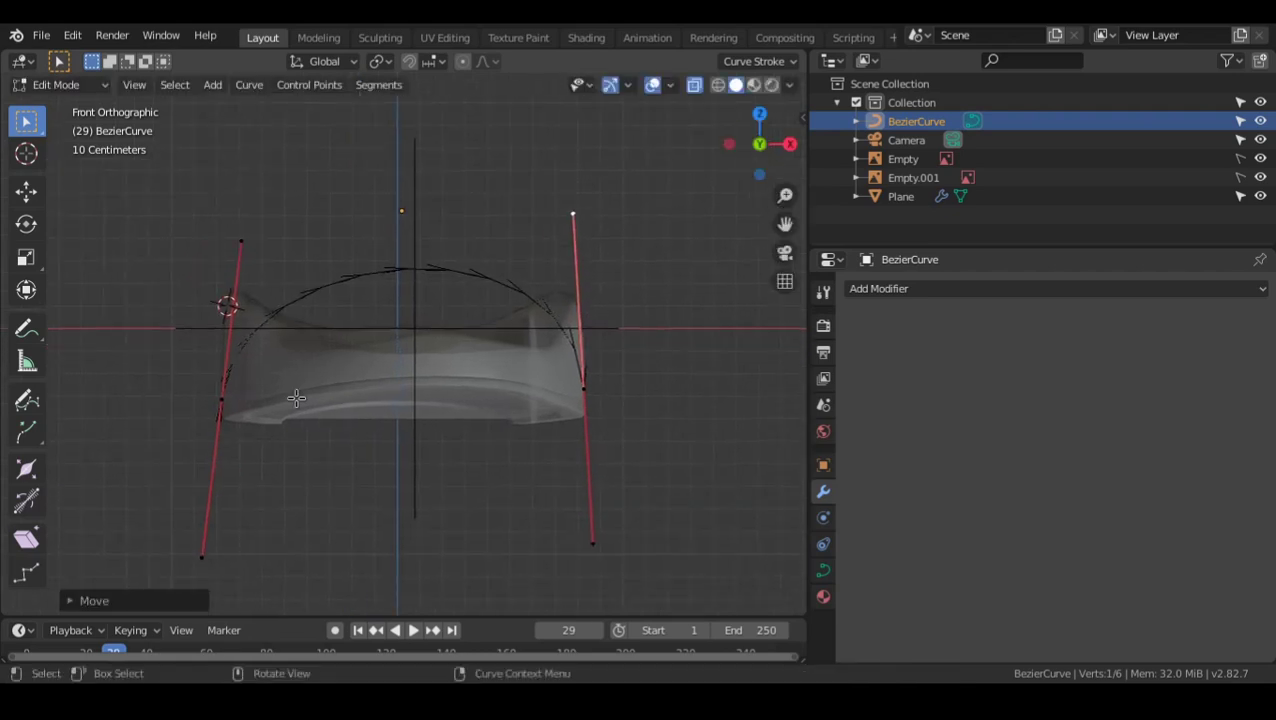
- Subdivide the whole curve and raise the new middle control point above the sole
key(a)
shift+middle_drag(447, 245, 452, 261)
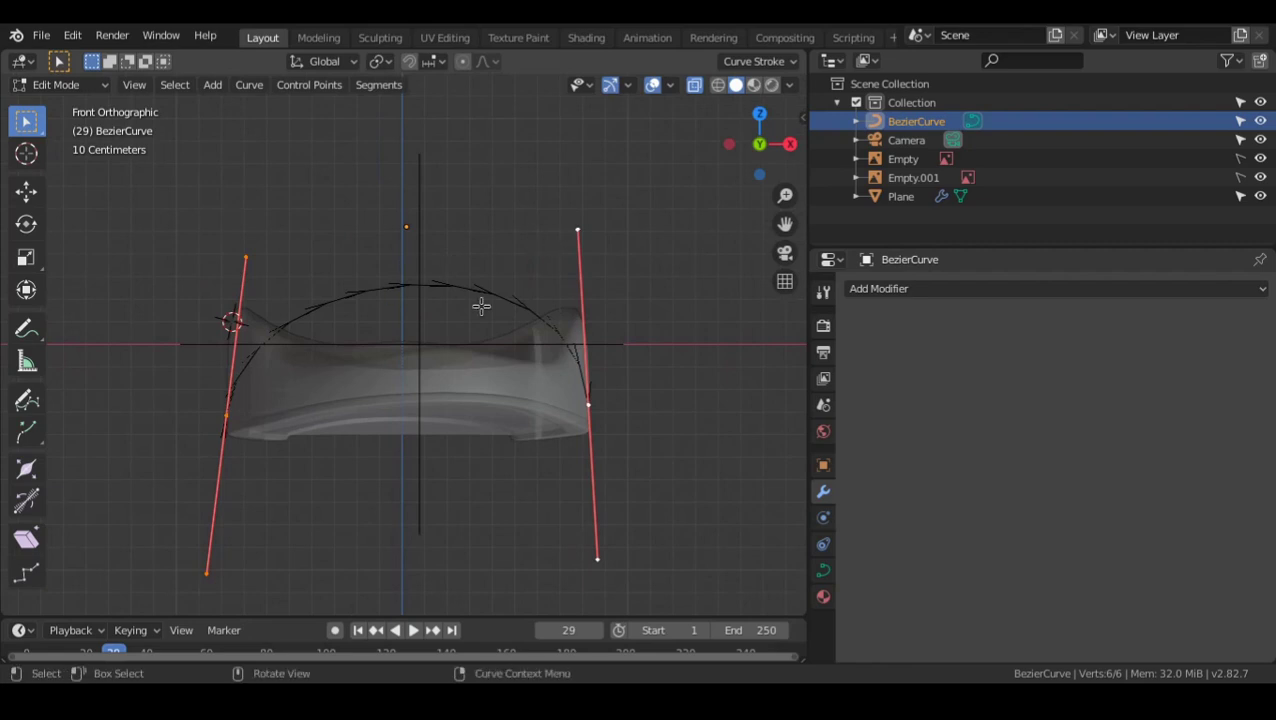
right_click(492, 181)
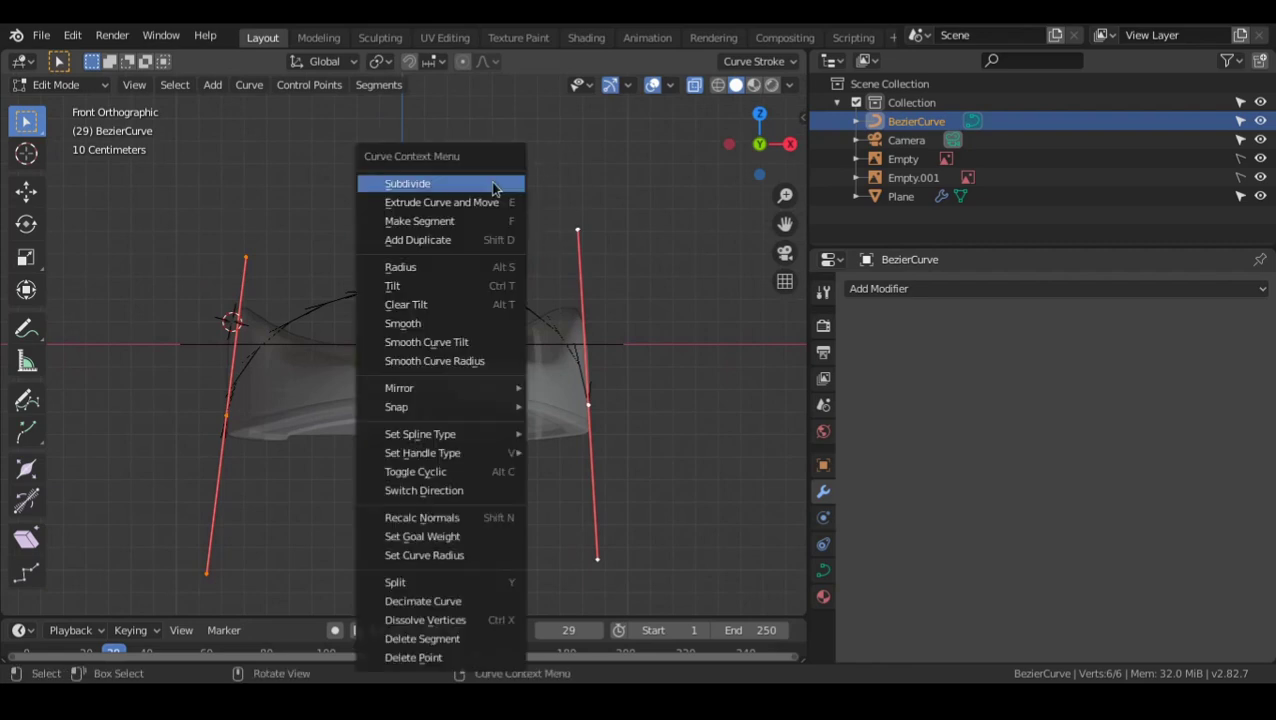
click(492, 183)
click(406, 286)
key(g)
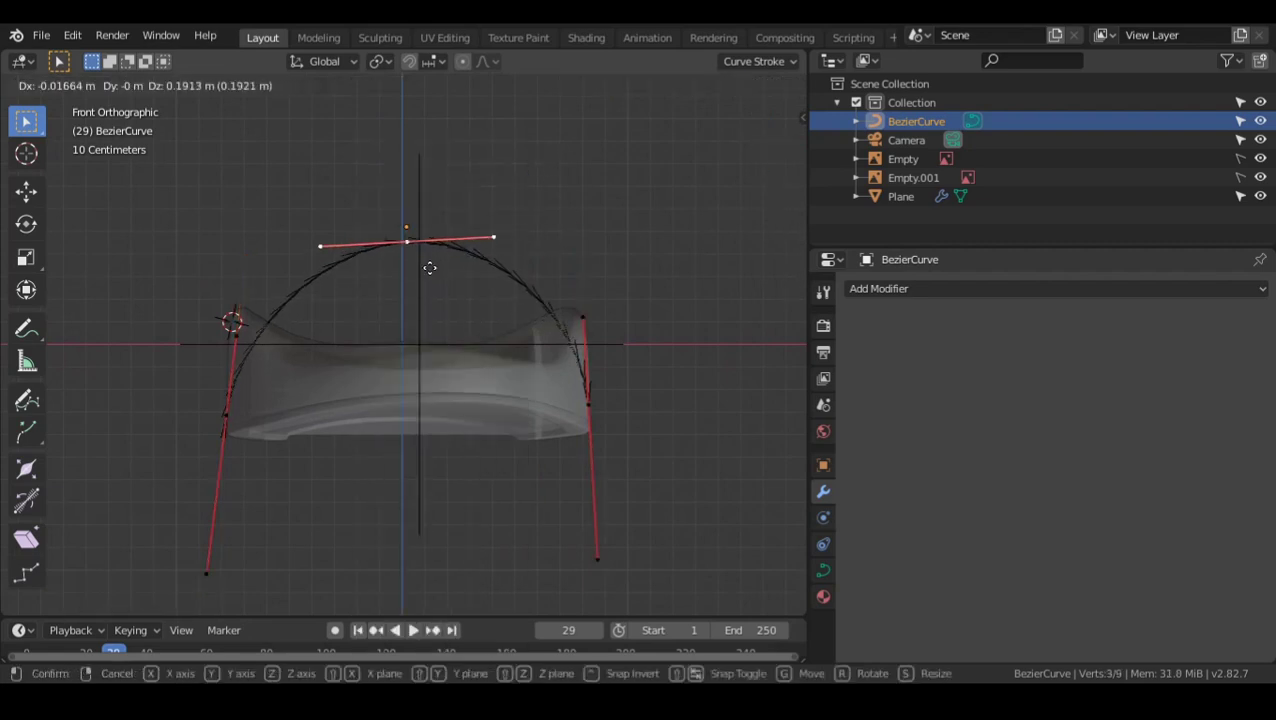
click(432, 259)
- Lengthen the middle control point's handles to broaden the arch and rotate them level
key(s)
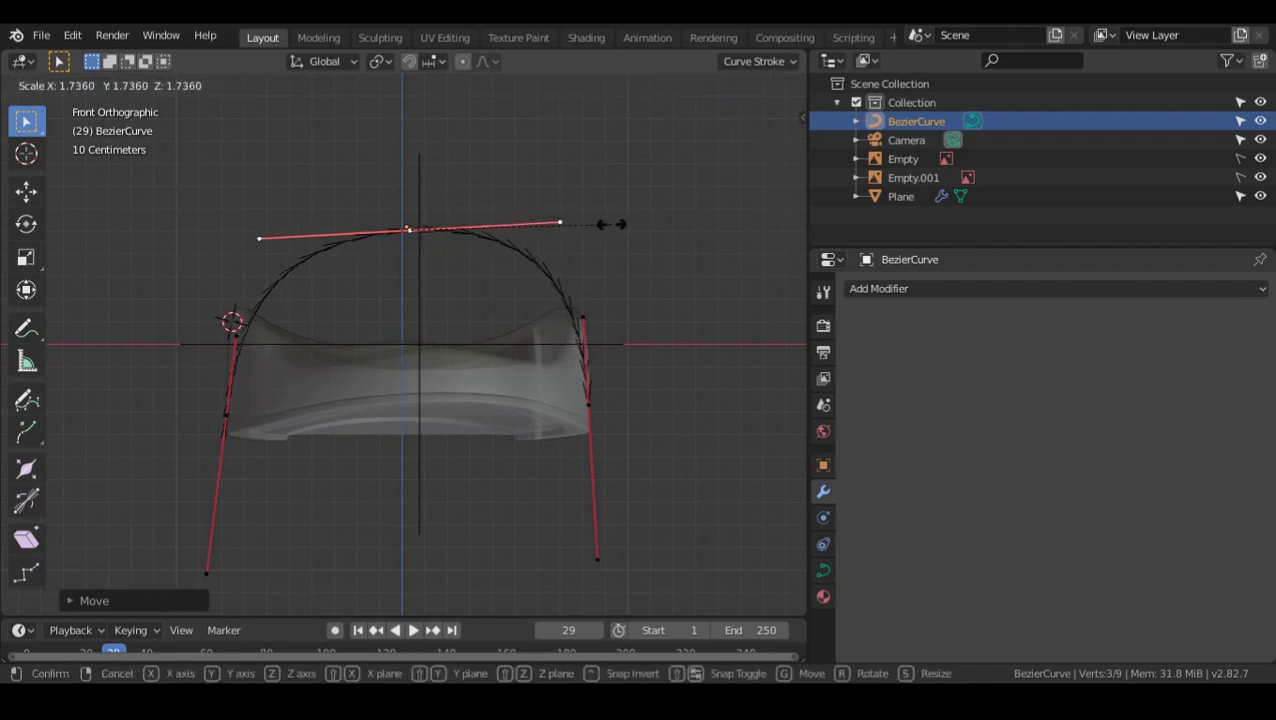
click(656, 218)
key(r)
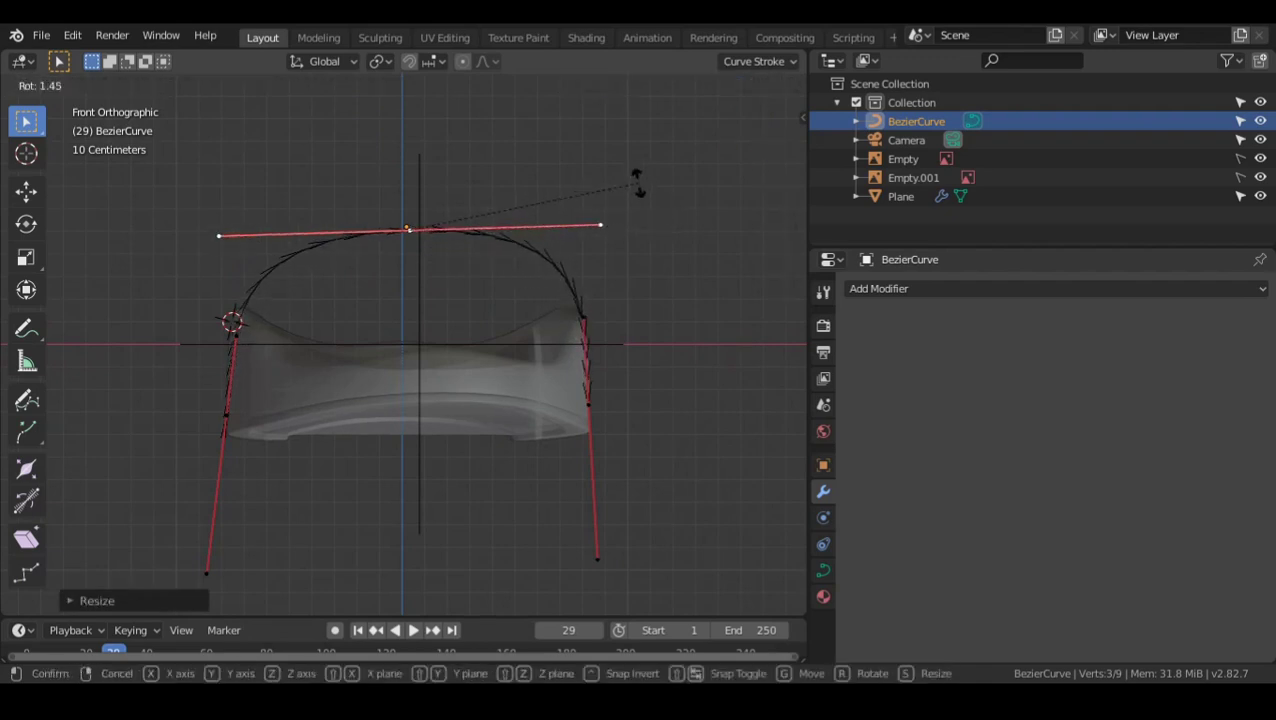
click(639, 189)
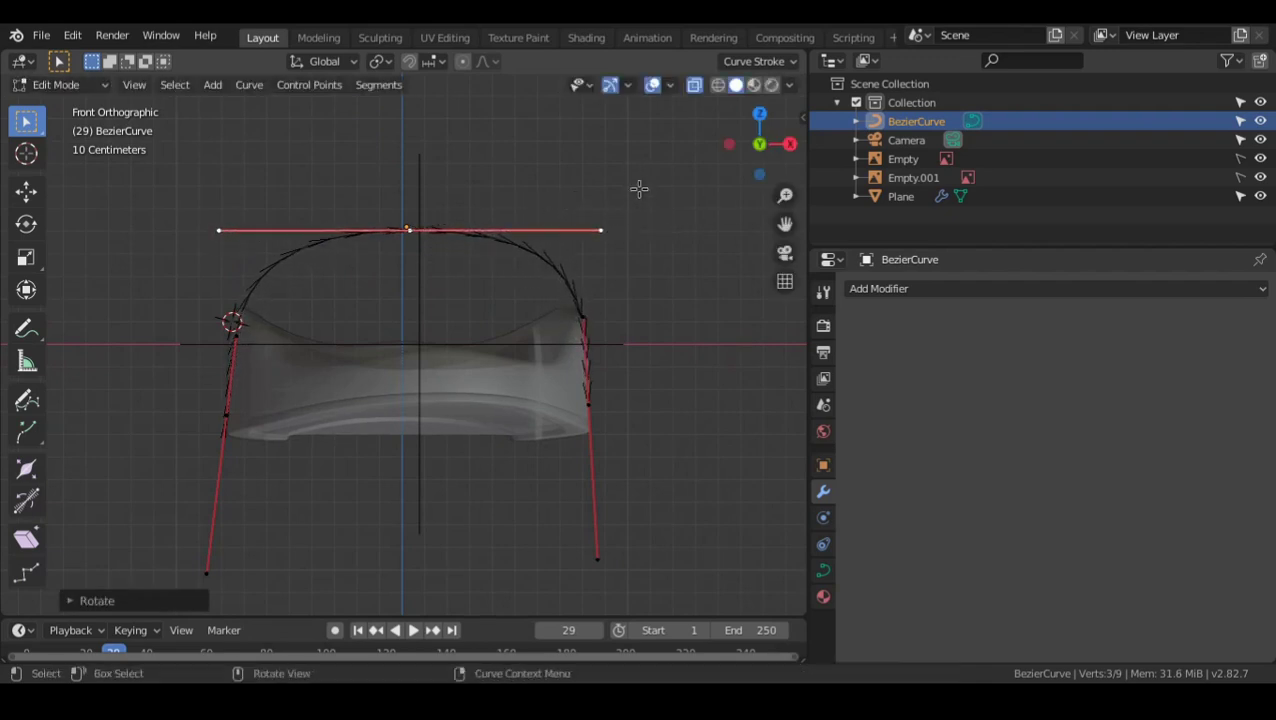
- Leave curve editing and move the curve object along the X axis over the sole
alt+drag(651, 220, 590, 268)
key(Tab)
alt+drag(431, 309, 506, 284)
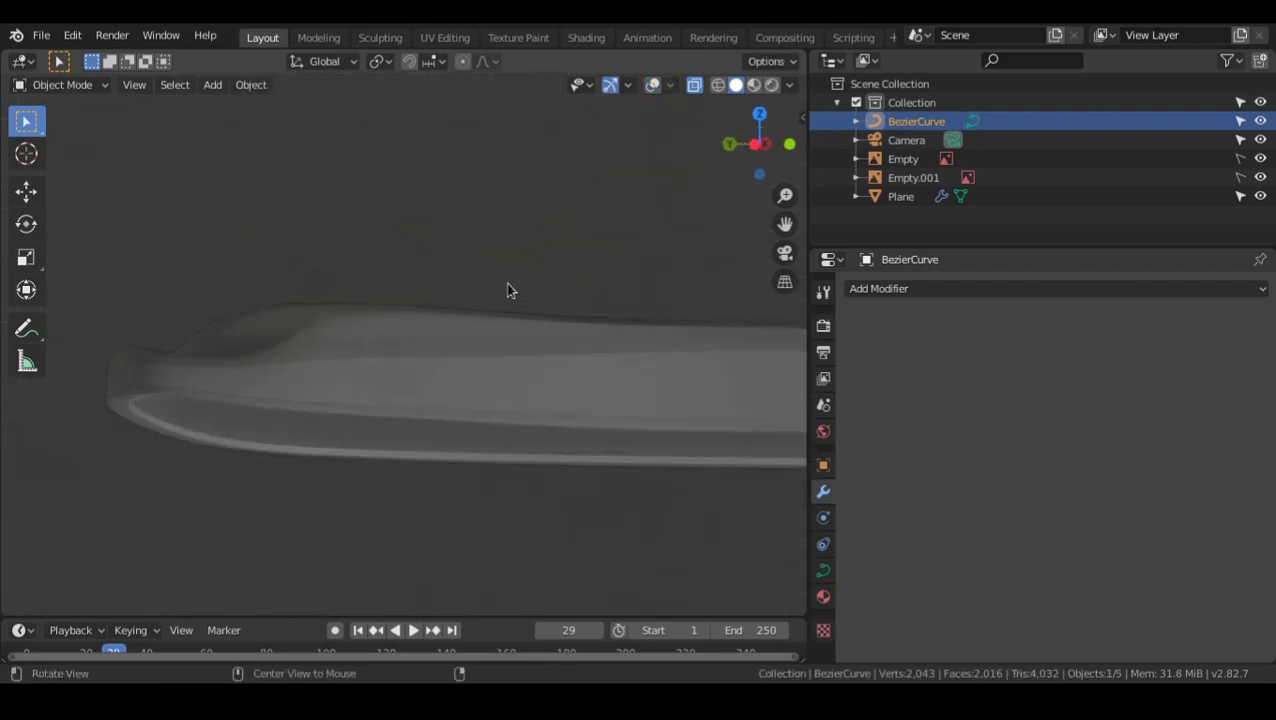
middle_drag(413, 282, 533, 287)
key(g)
key(x)
click(567, 332)
- Move the curve's middle control point up to the strap's top outline in the side reference image
key(grave)
click(400, 287)
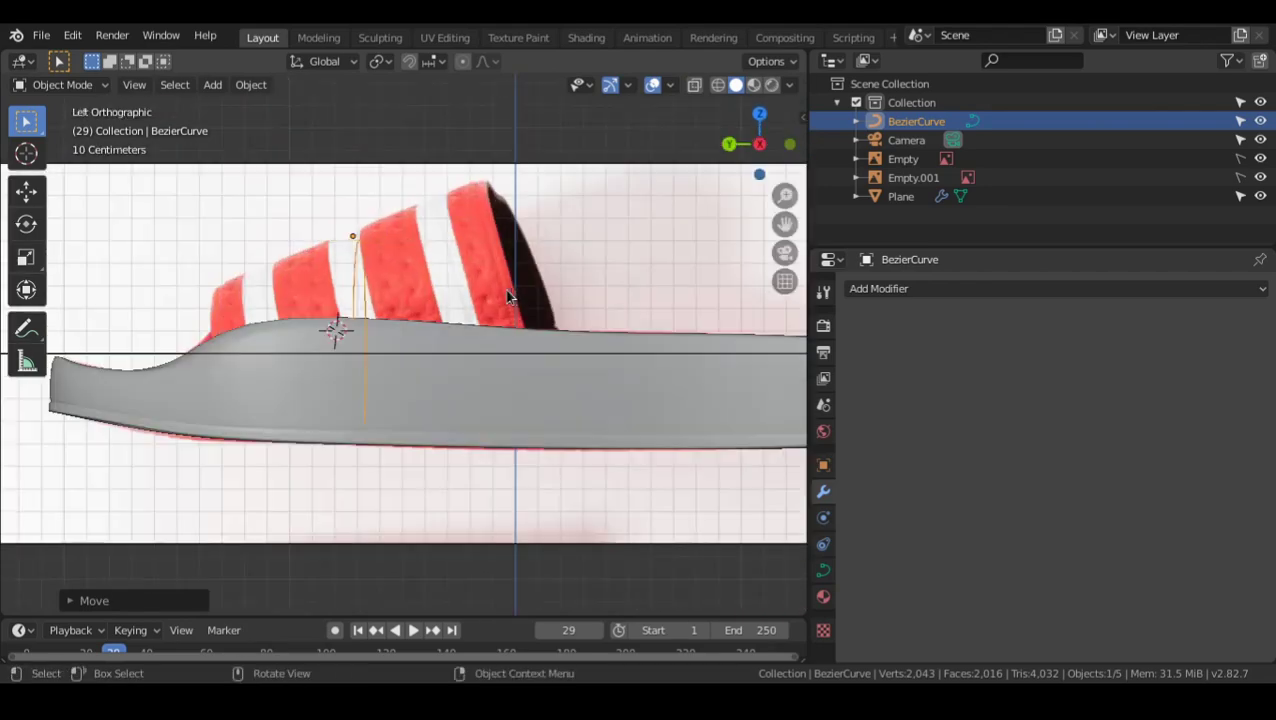
scroll(430, 302, up, 2)
shift+middle_drag(437, 274, 439, 304)
key(grave)
click(464, 284)
key(grave)
click(338, 297)
key(Tab)
click(405, 210)
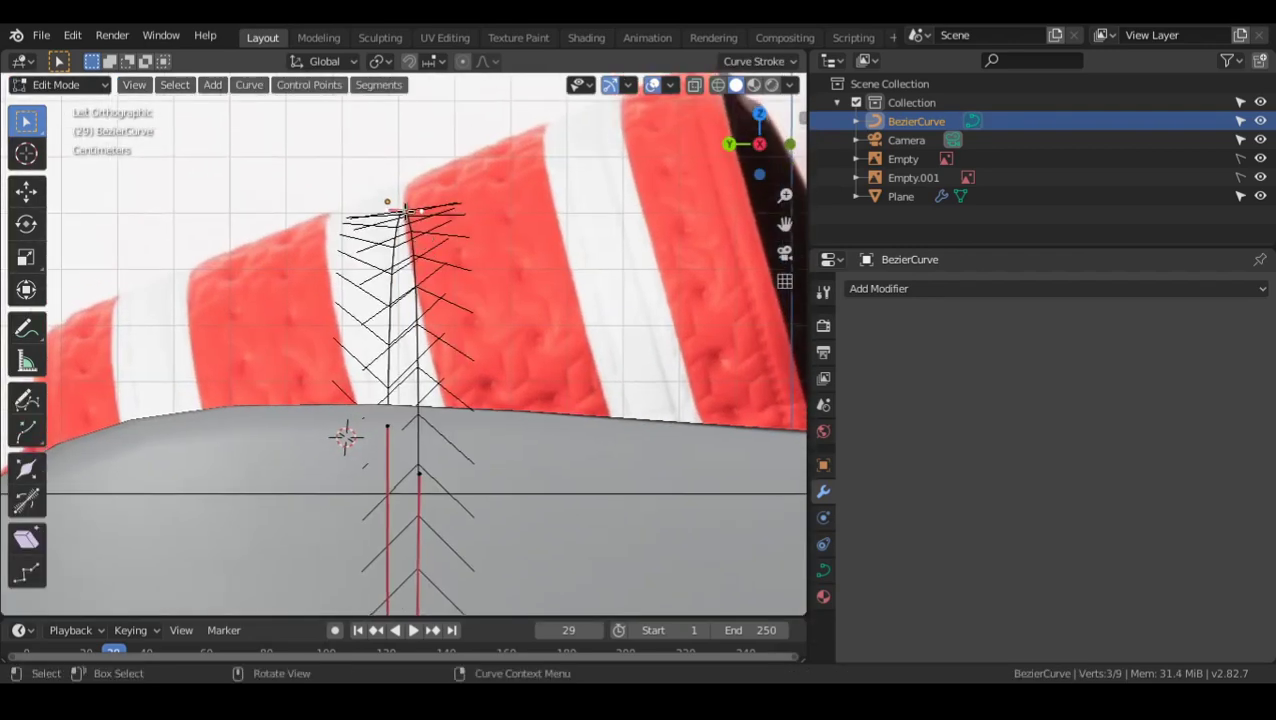
key(g)
click(398, 190)
scroll(467, 205, down, 4)
key(Tab)
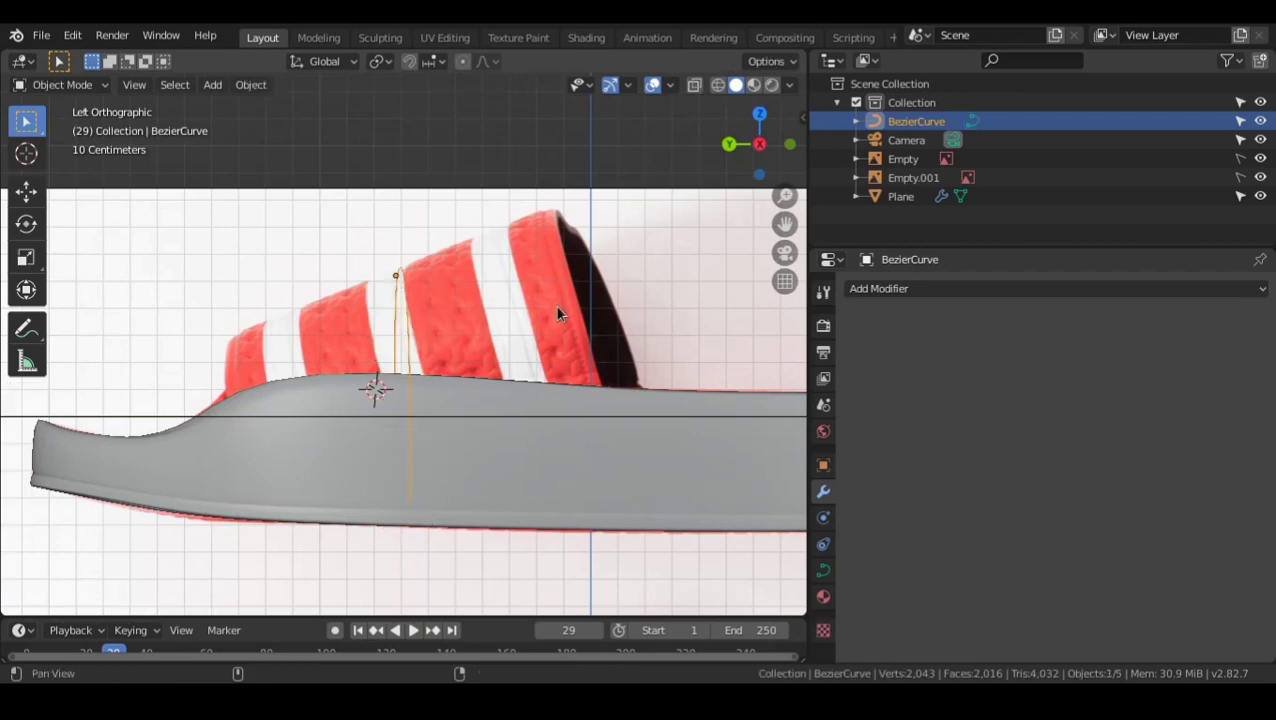
- Set the curve's geometry Extrude to 0.426 m to give the strap its width
alt+shift+drag(536, 304, 524, 256)
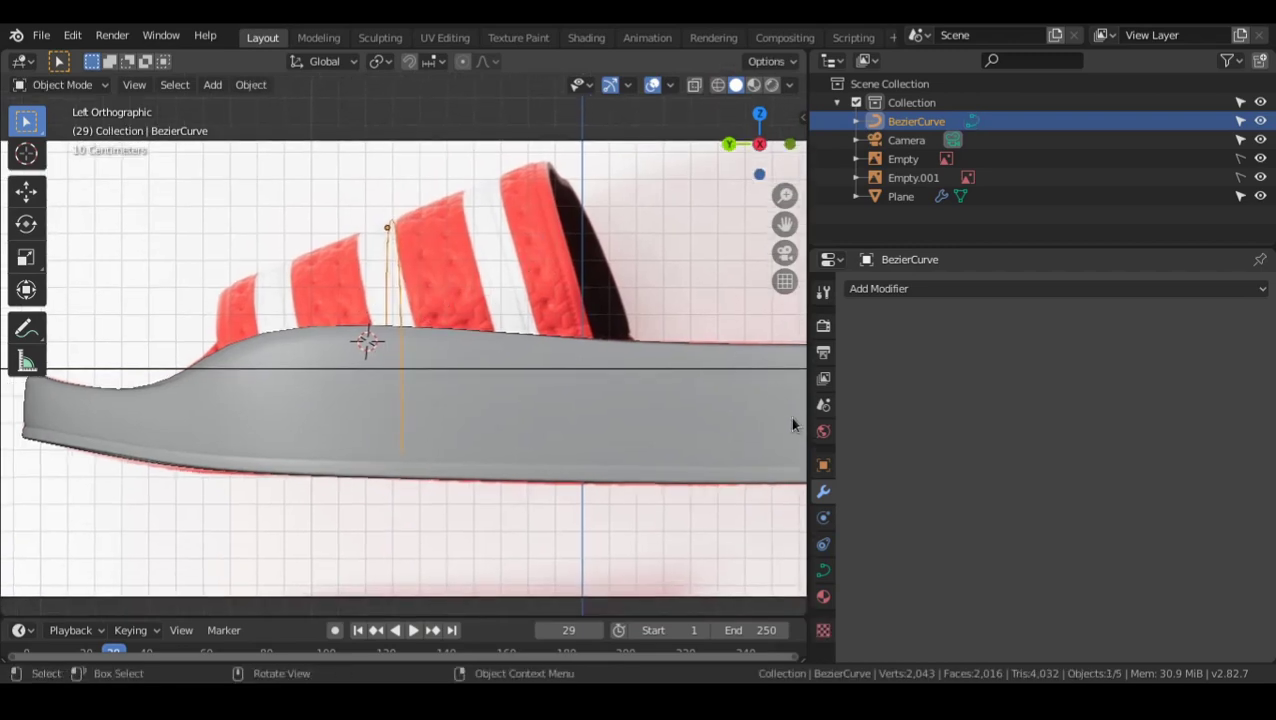
click(823, 570)
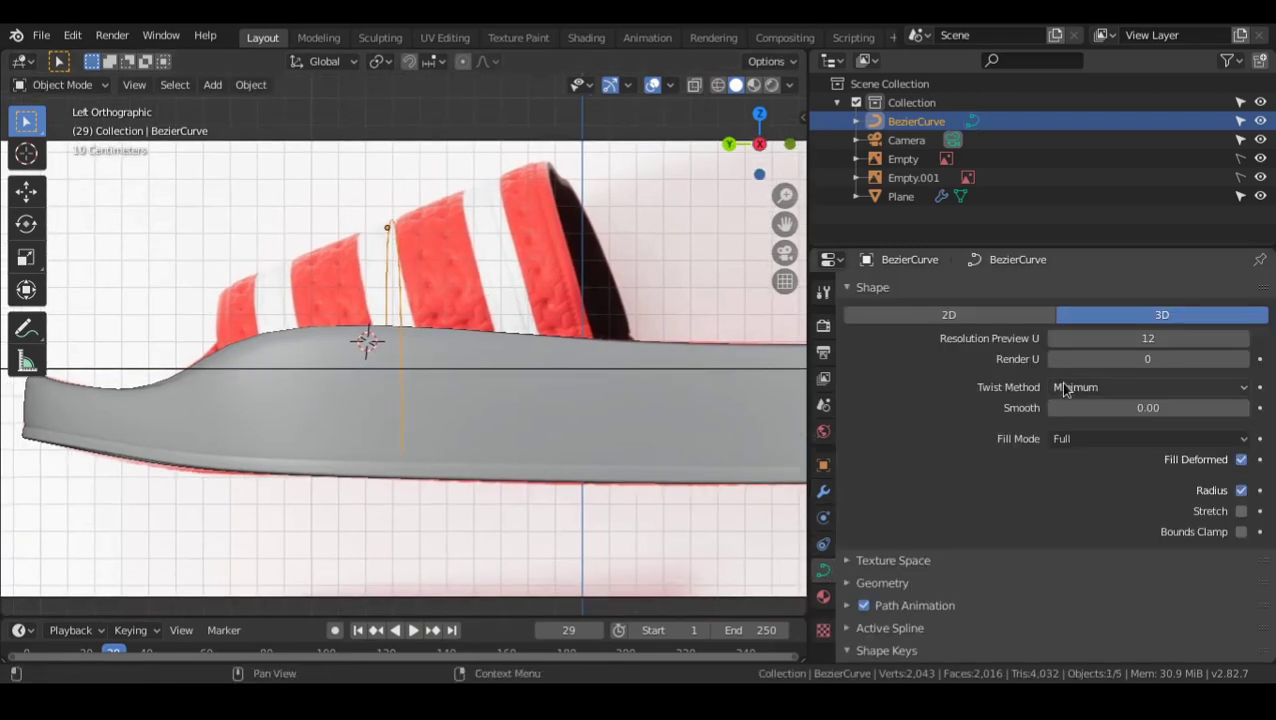
scroll(1000, 385, down, 2)
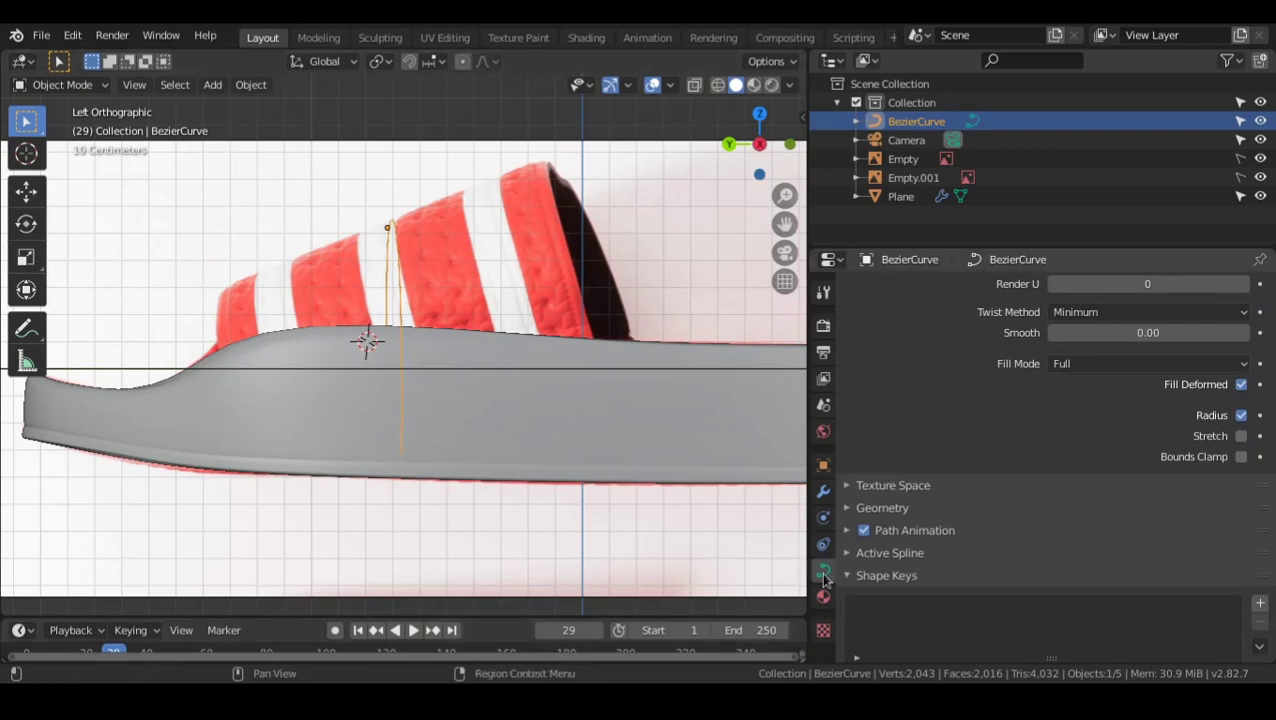
scroll(1050, 537, up, 1)
scroll(1050, 537, up, 1)
scroll(1050, 537, down, 3)
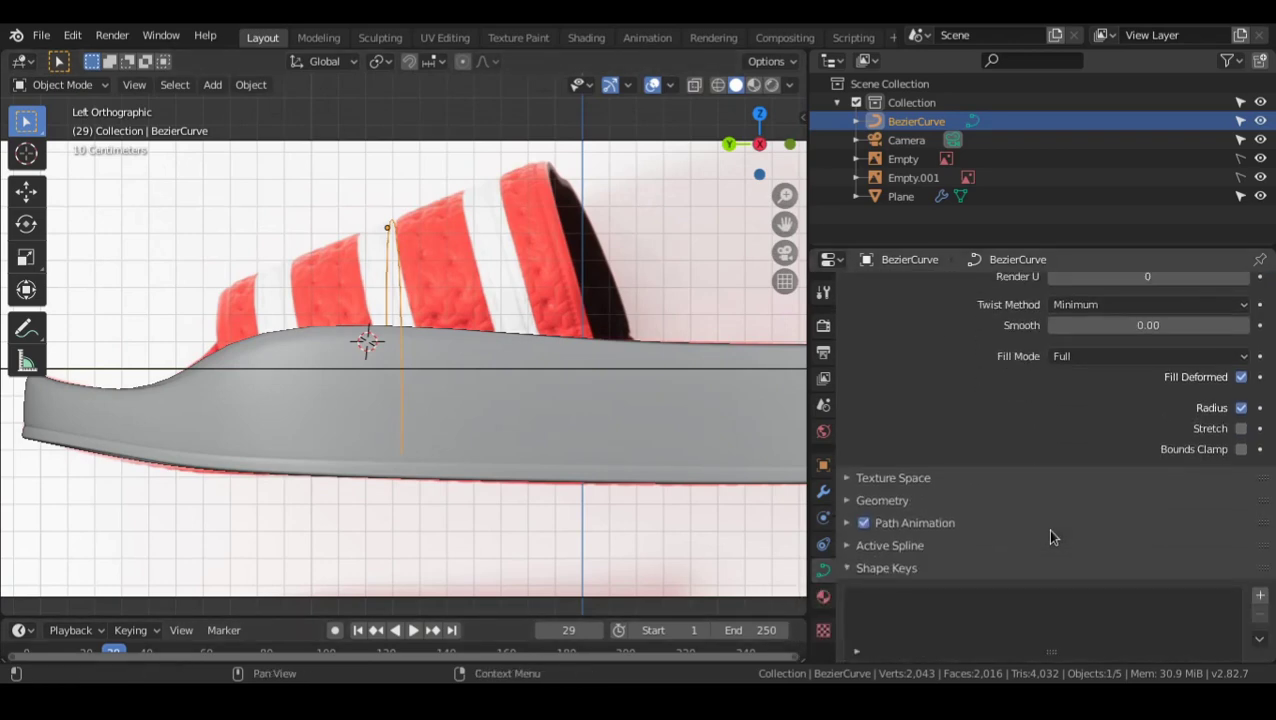
click(880, 472)
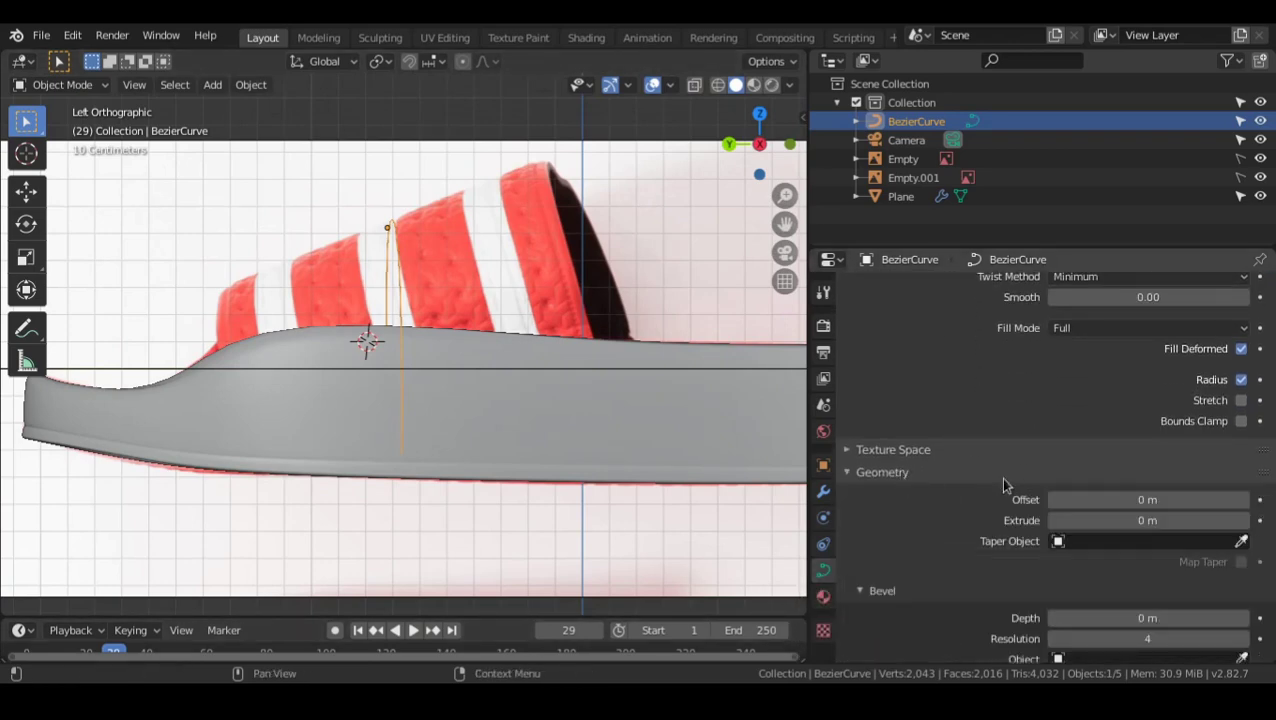
scroll(1024, 472, down, 3)
scroll(955, 500, down, 1)
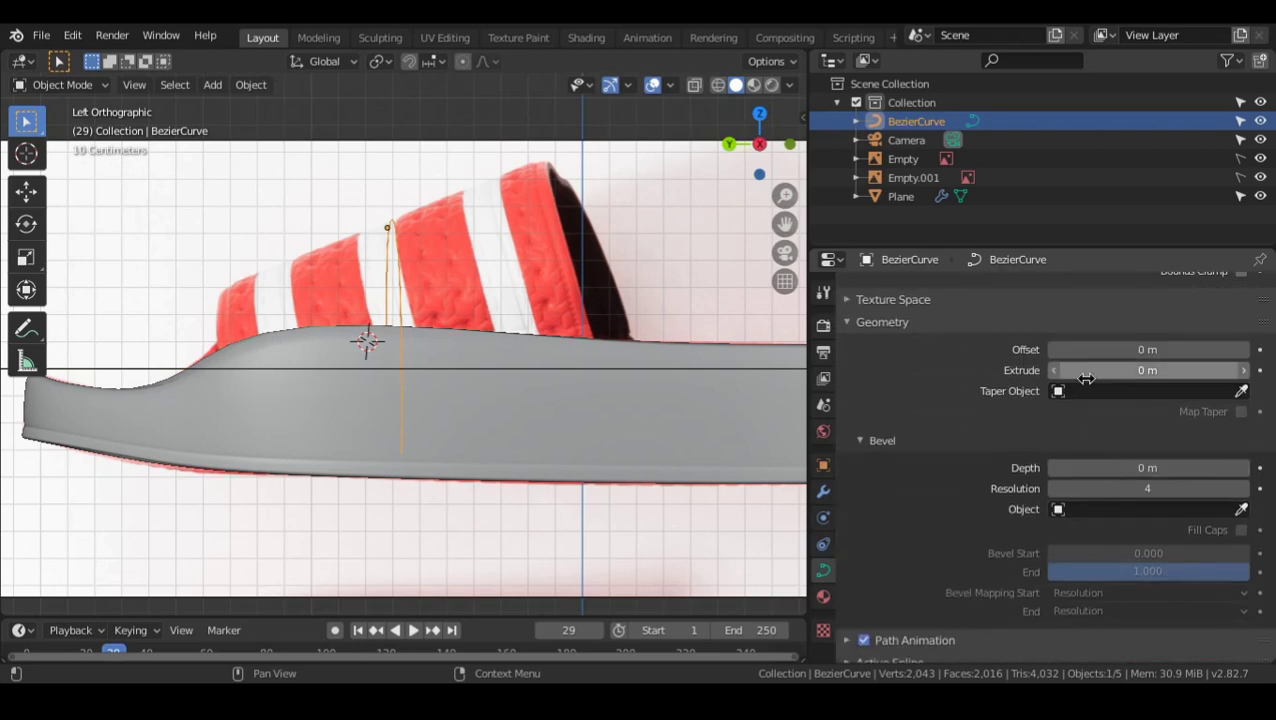
drag(1086, 375, 1152, 375)
- Tilt all the curve's control points by about -84° so the strap lies flat across the sole
middle_drag(370, 336, 412, 356)
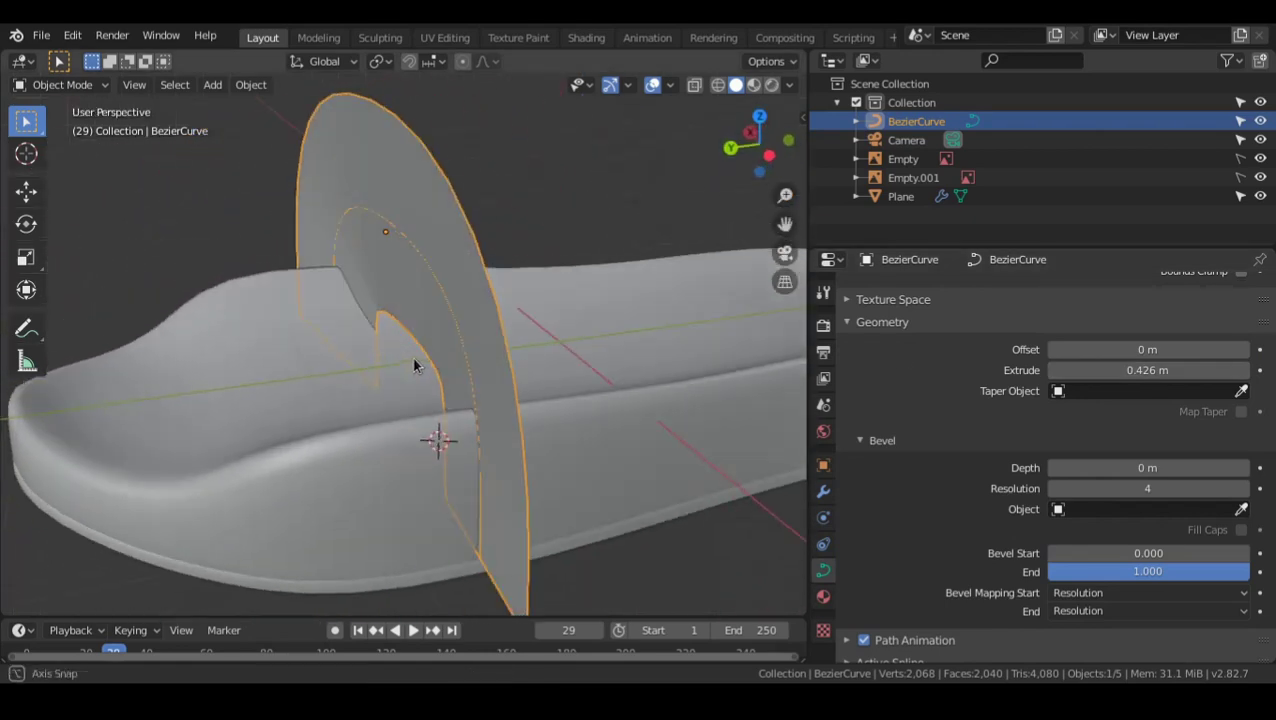
middle_drag(567, 378, 587, 390)
key(Tab)
middle_drag(455, 392, 559, 355)
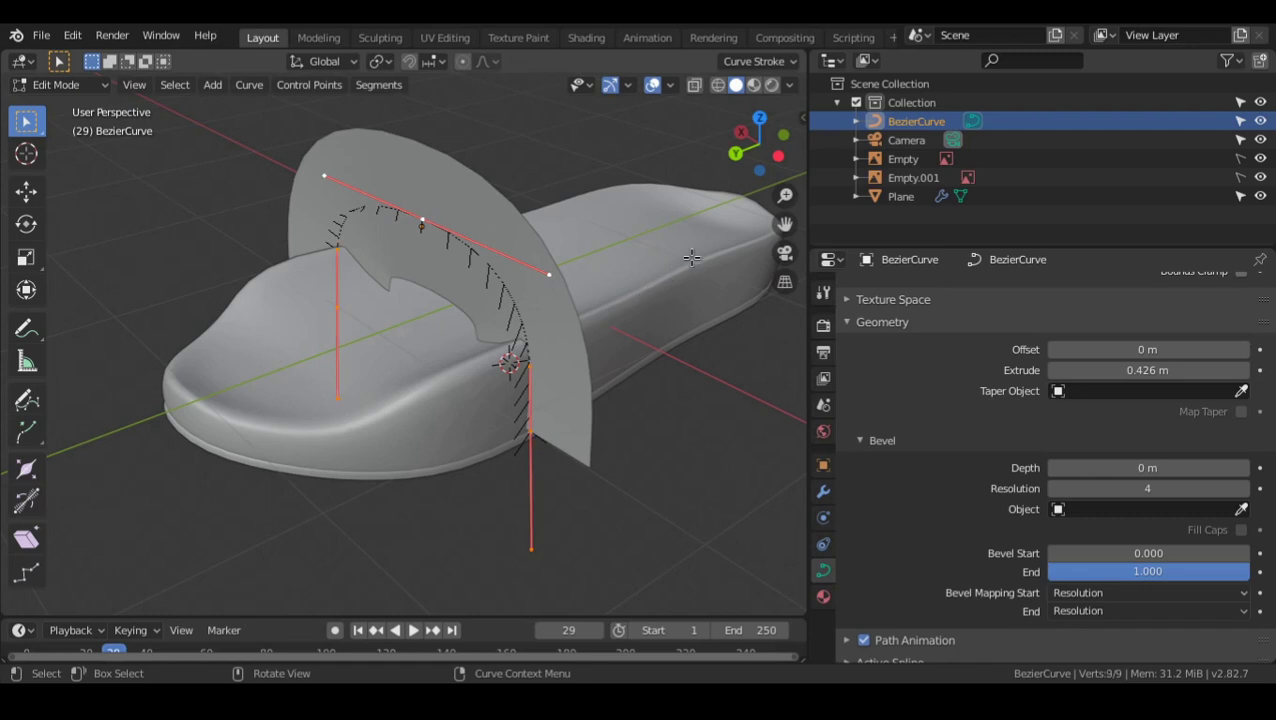
key(ctrl+t)
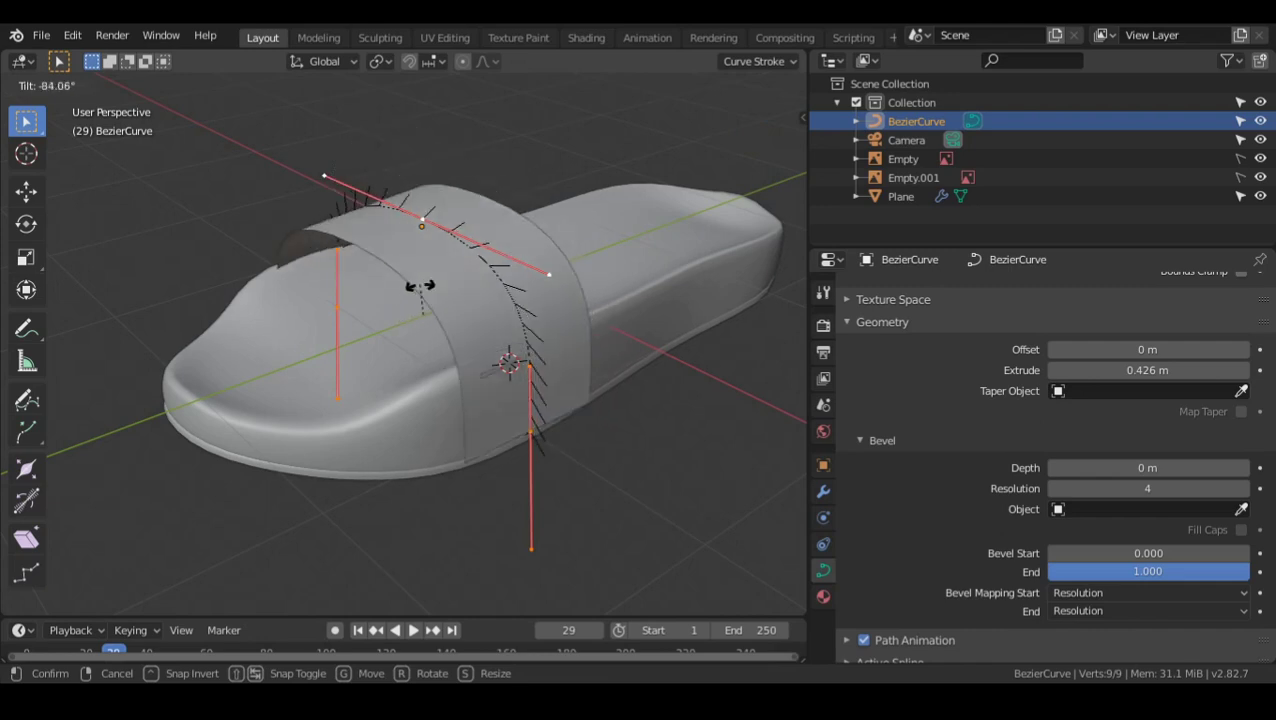
click(420, 286)
- Tilt the curve's two end points individually so each strap end follows the side of the sole
middle_drag(421, 285, 379, 391)
click(379, 391)
key(ctrl+t)
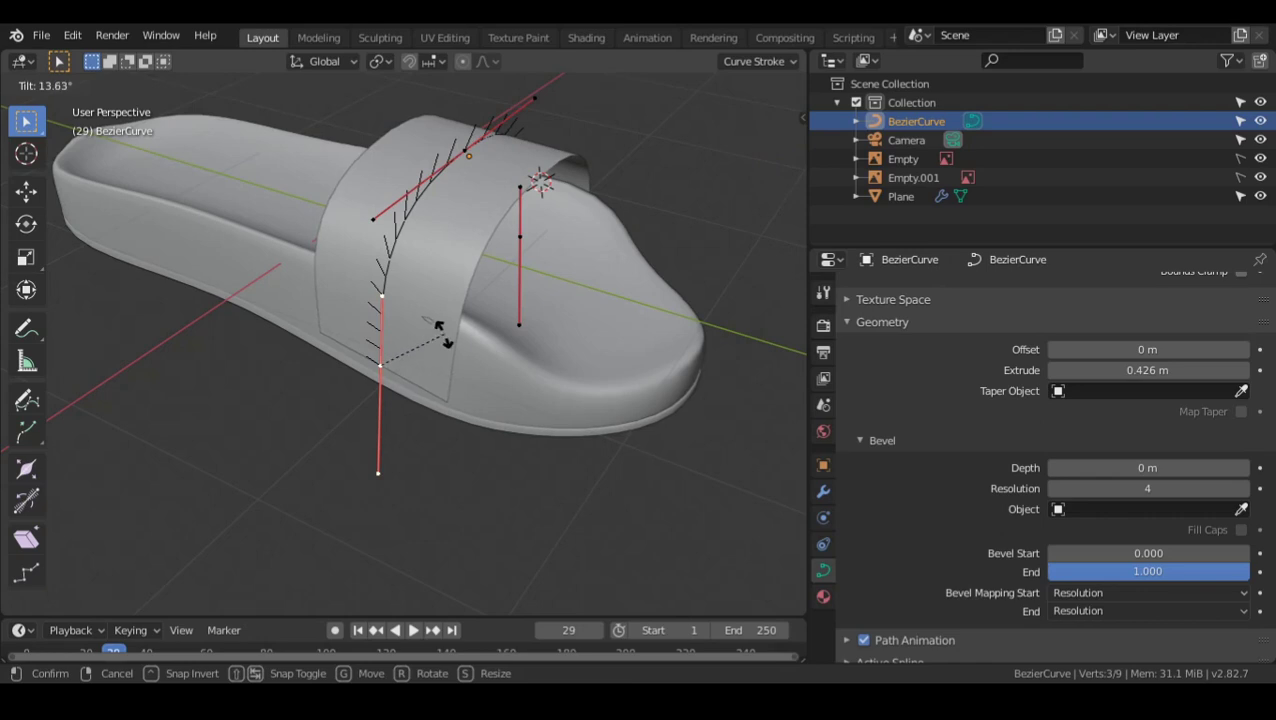
click(340, 376)
middle_drag(629, 313, 493, 333)
key(ctrl+t)
click(543, 297)
- Shift the end point beside the 3D cursor along global X and rotate its handles to follow the sole's side
key(g)
key(x)
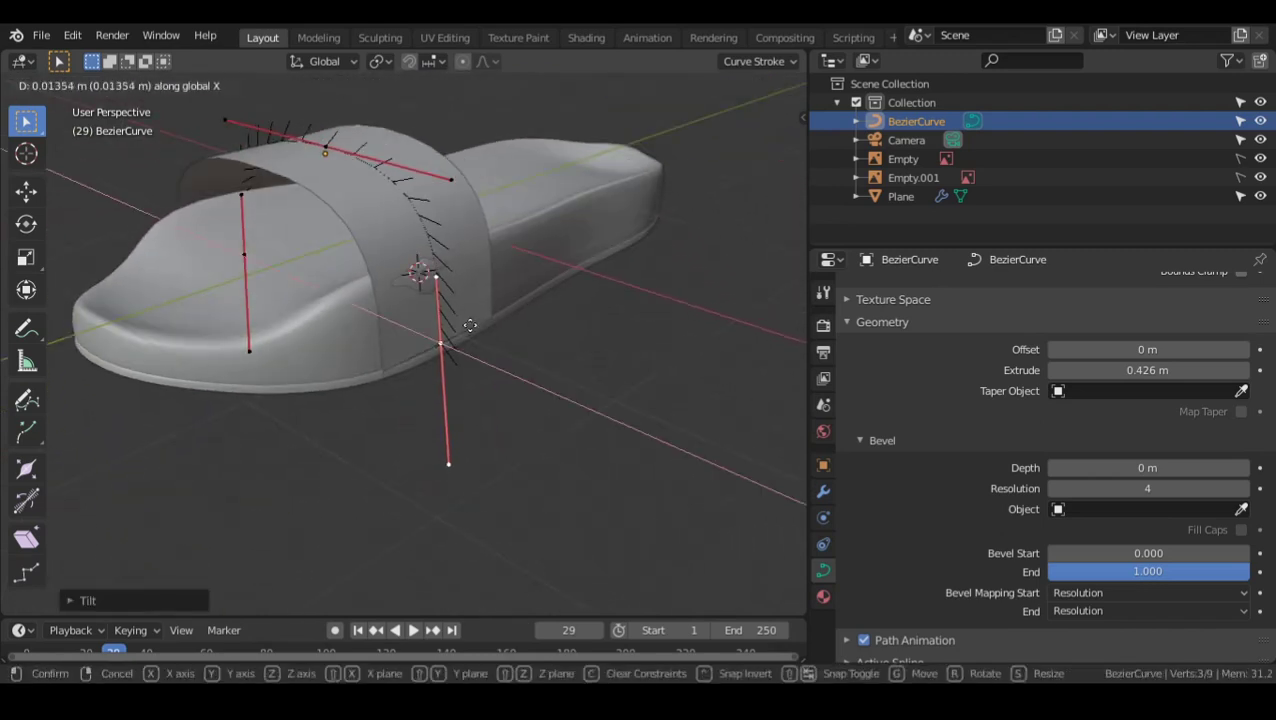
click(454, 322)
key(KP_1)
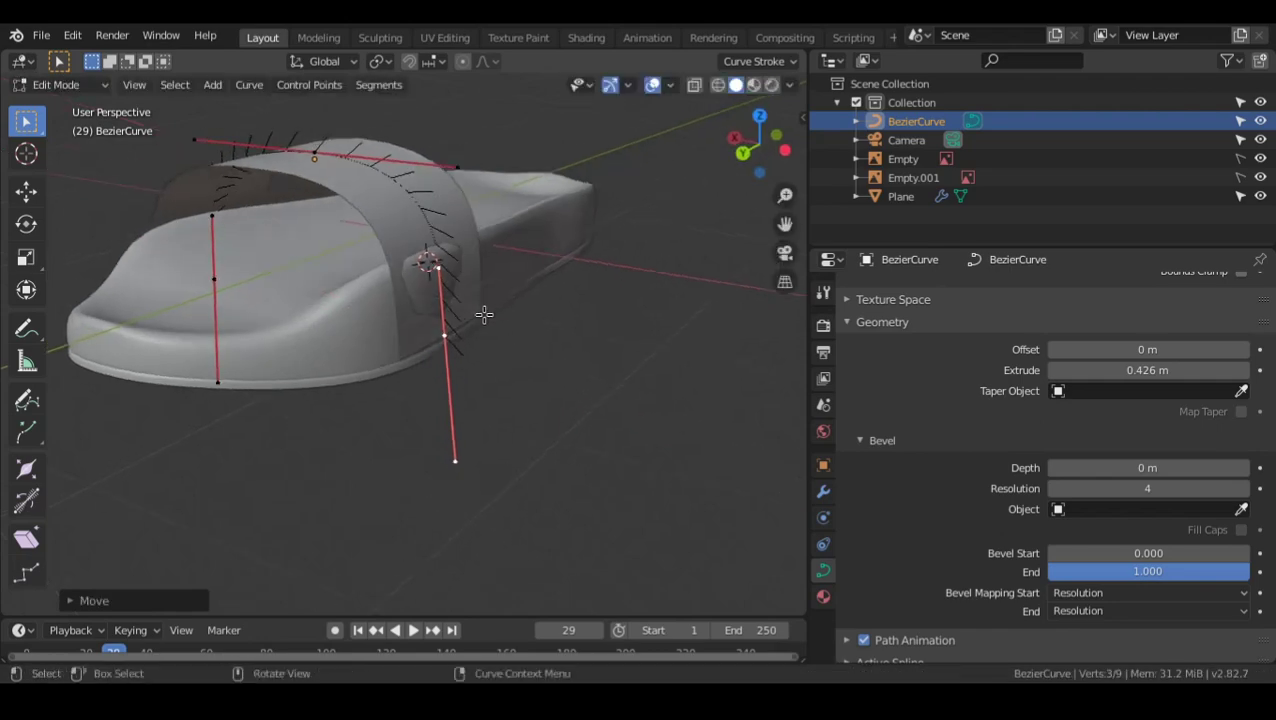
key(r)
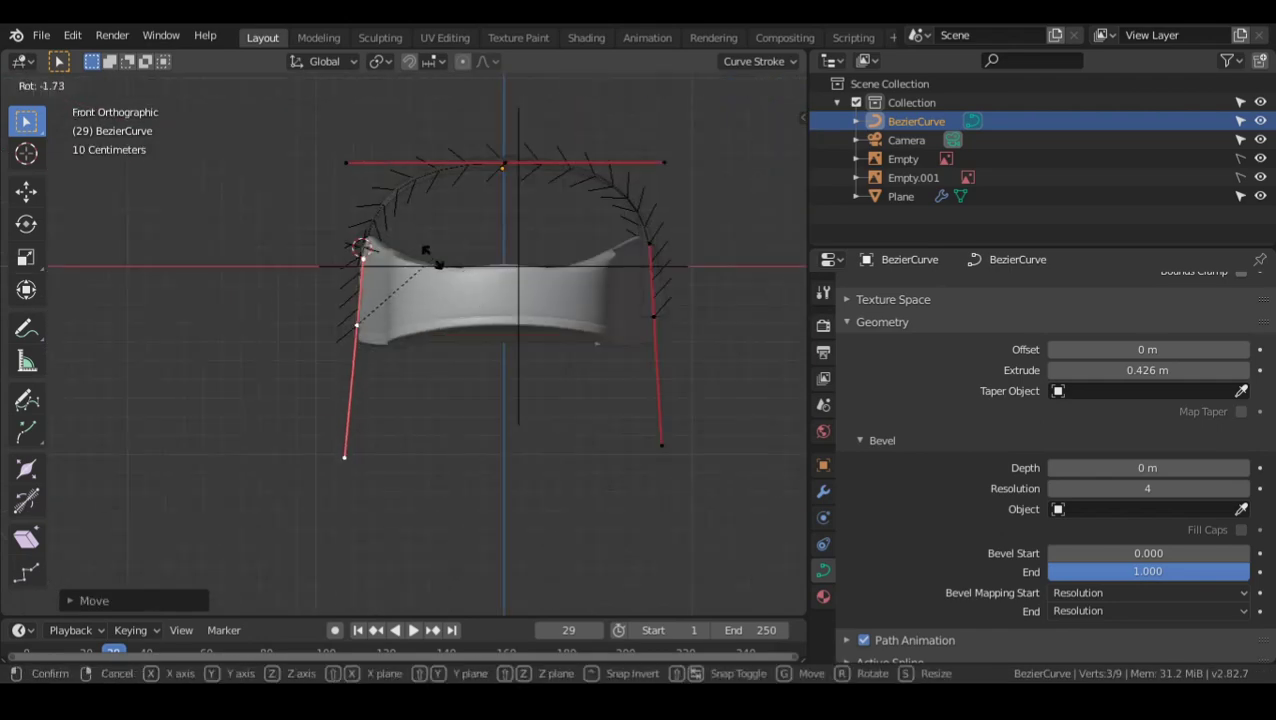
click(408, 248)
middle_drag(408, 248, 524, 296)
key(alt+t)
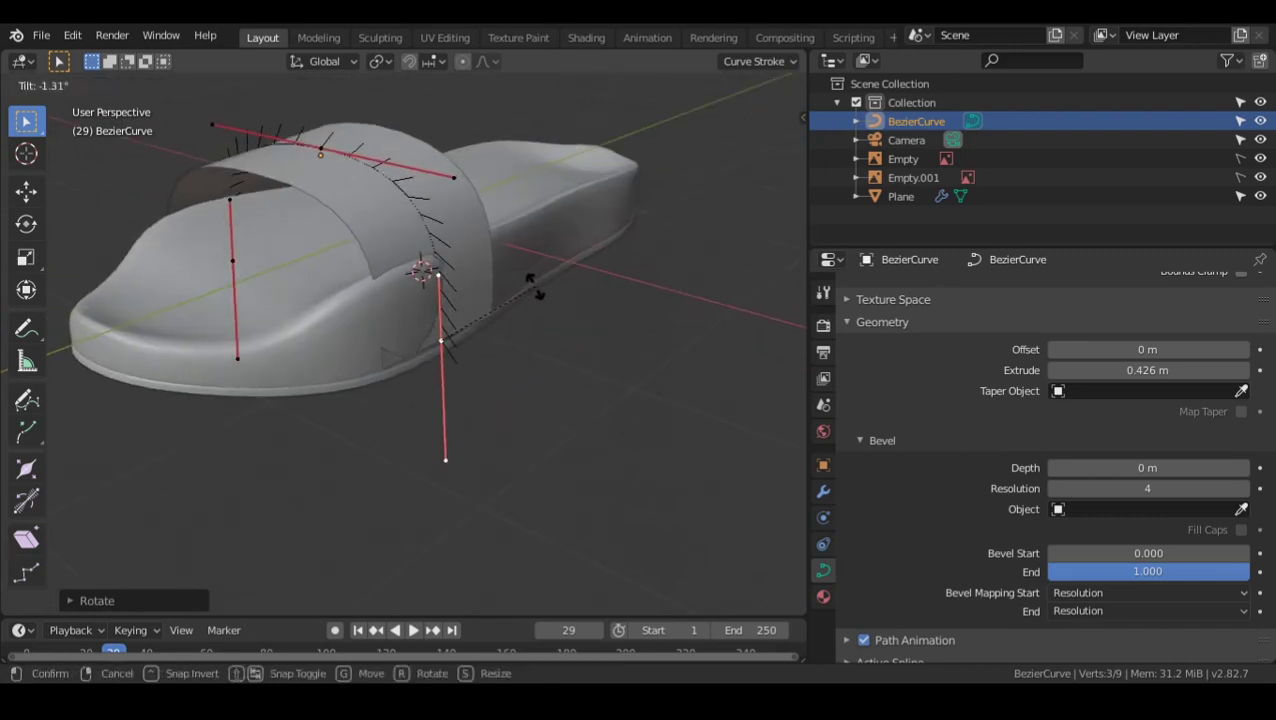
right_click(530, 262)
middle_drag(530, 262, 521, 322)
key(Tab)
key(Tab)
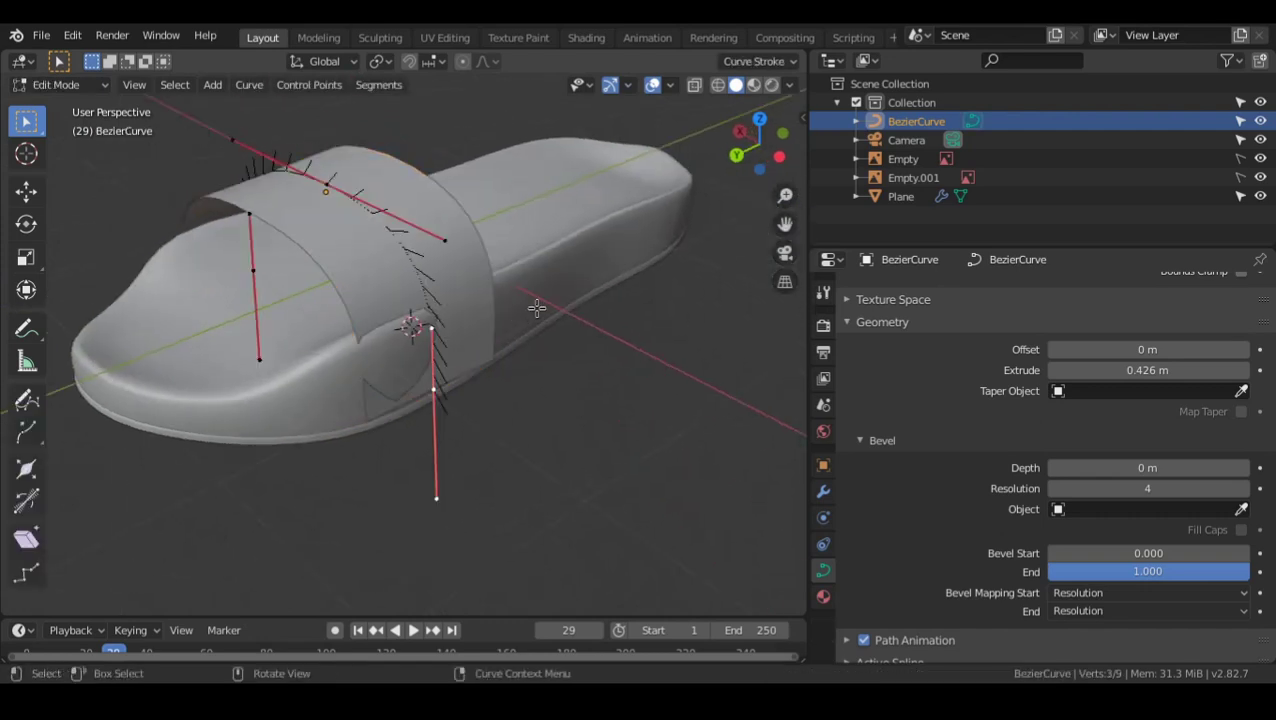
- Fine-tune the tilt of the end point beside the 3D cursor by about 2°, then finish editing the curve
key(alt+t)
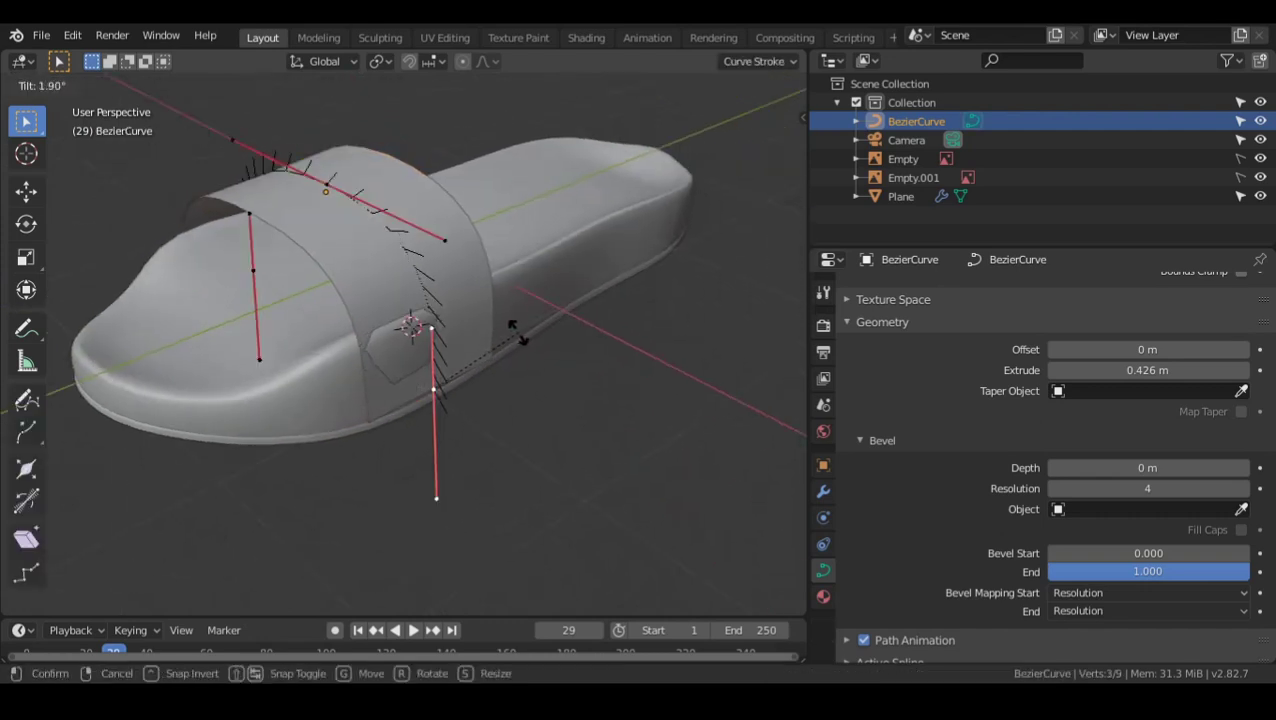
click(507, 340)
middle_drag(507, 340, 484, 305)
key(g)
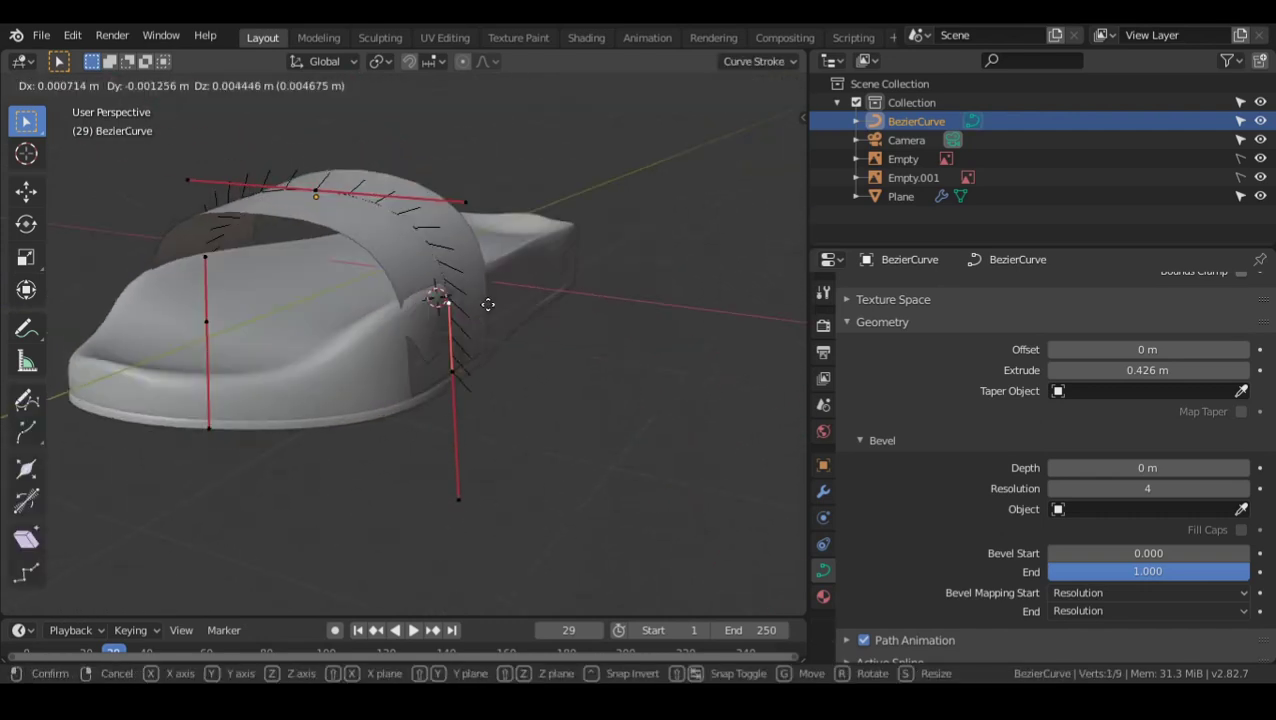
right_click(486, 303)
key(Tab)
- Examine the strap's fit over the sole from several angles and look over the object's available operations
click(601, 308)
alt+shift+drag(531, 274, 479, 336)
middle_drag(480, 343, 227, 373)
click(504, 336)
mouse_move(408, 352)
middle_down()
mouse_move(595, 333)
mouse_move(540, 303)
mouse_move(423, 347)
middle_up()
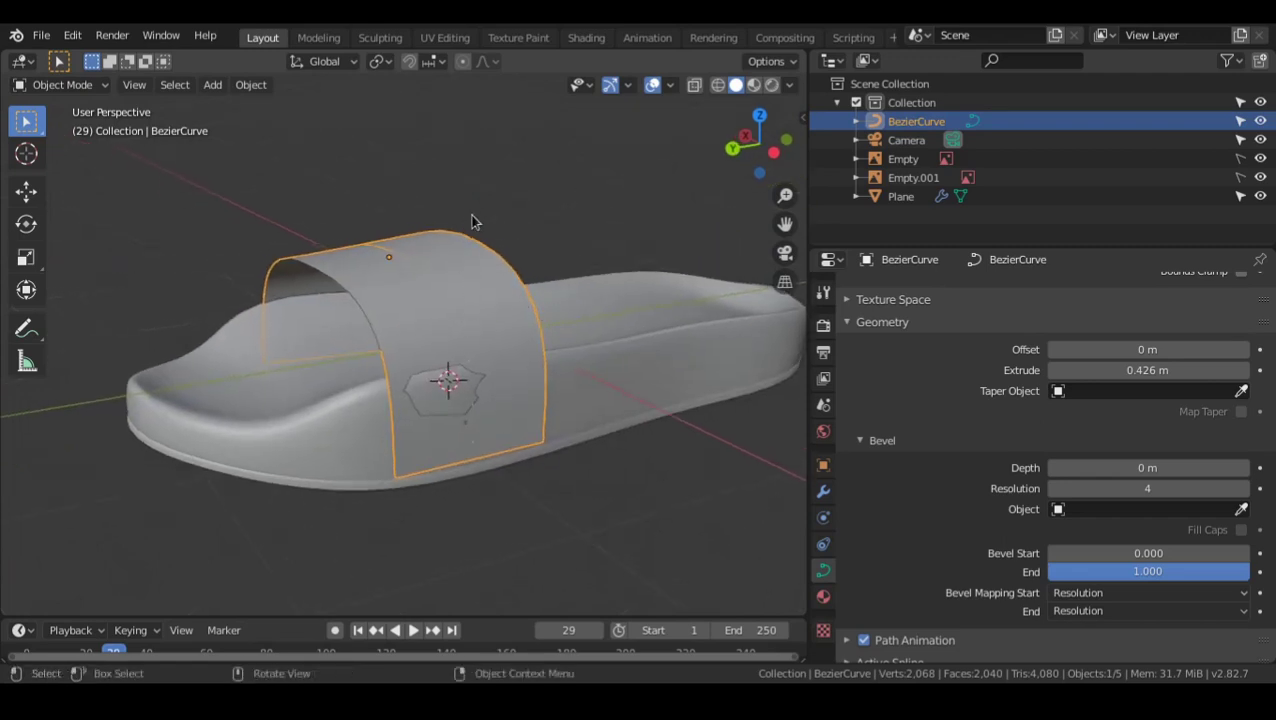
right_click(537, 180)
right_click(446, 309)
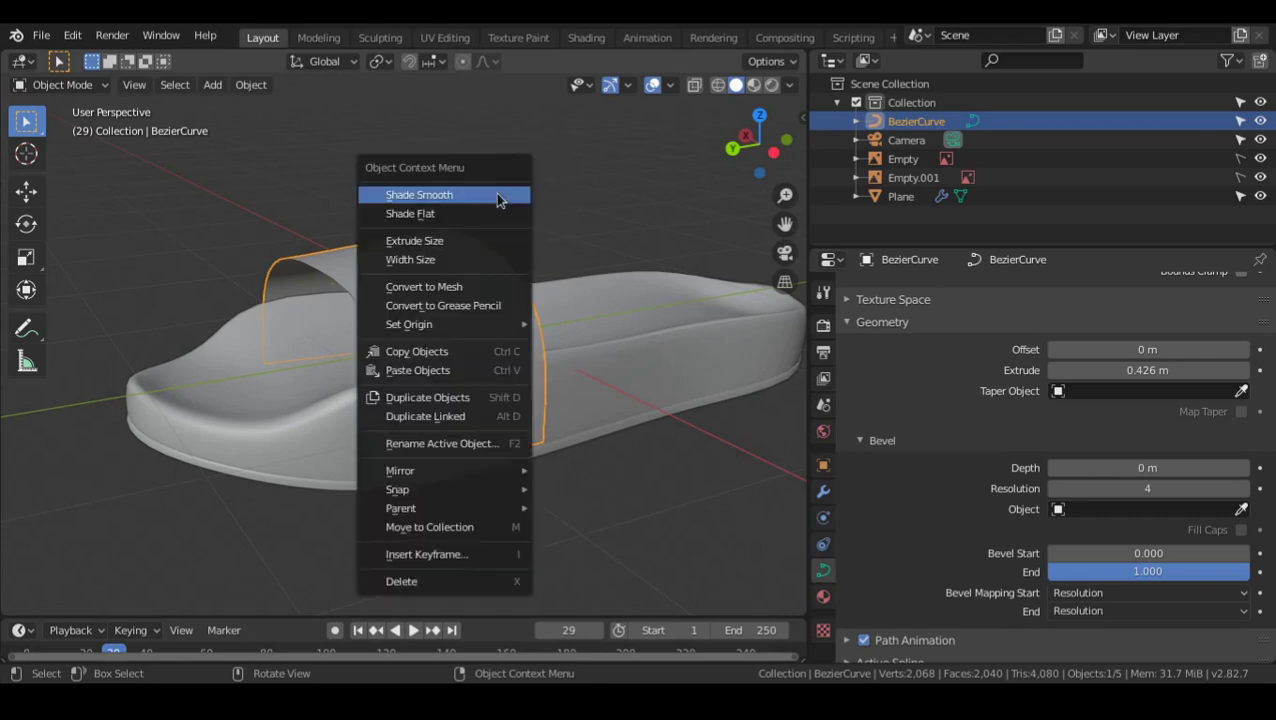
- Set the strap curve's preview resolution U to 6
scroll(1090, 365, up, 6)
click(1090, 373)
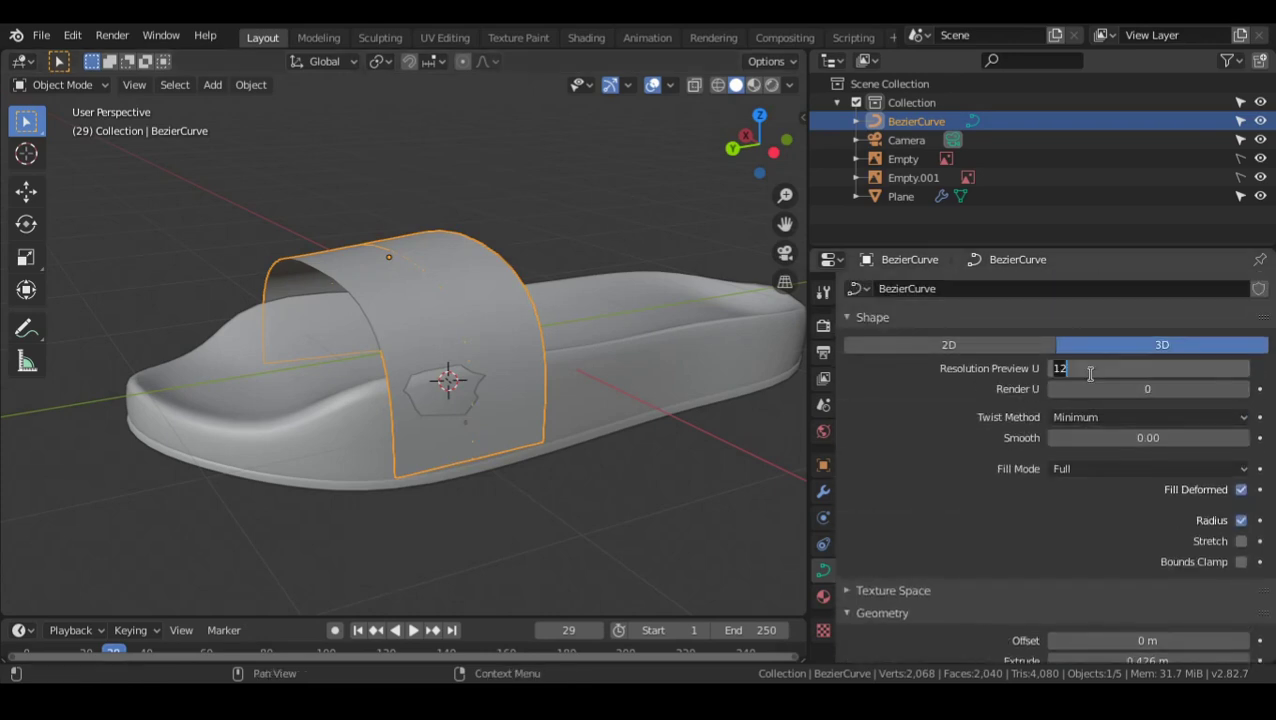
text(6)
key(Return)
middle_drag(592, 260, 504, 291)
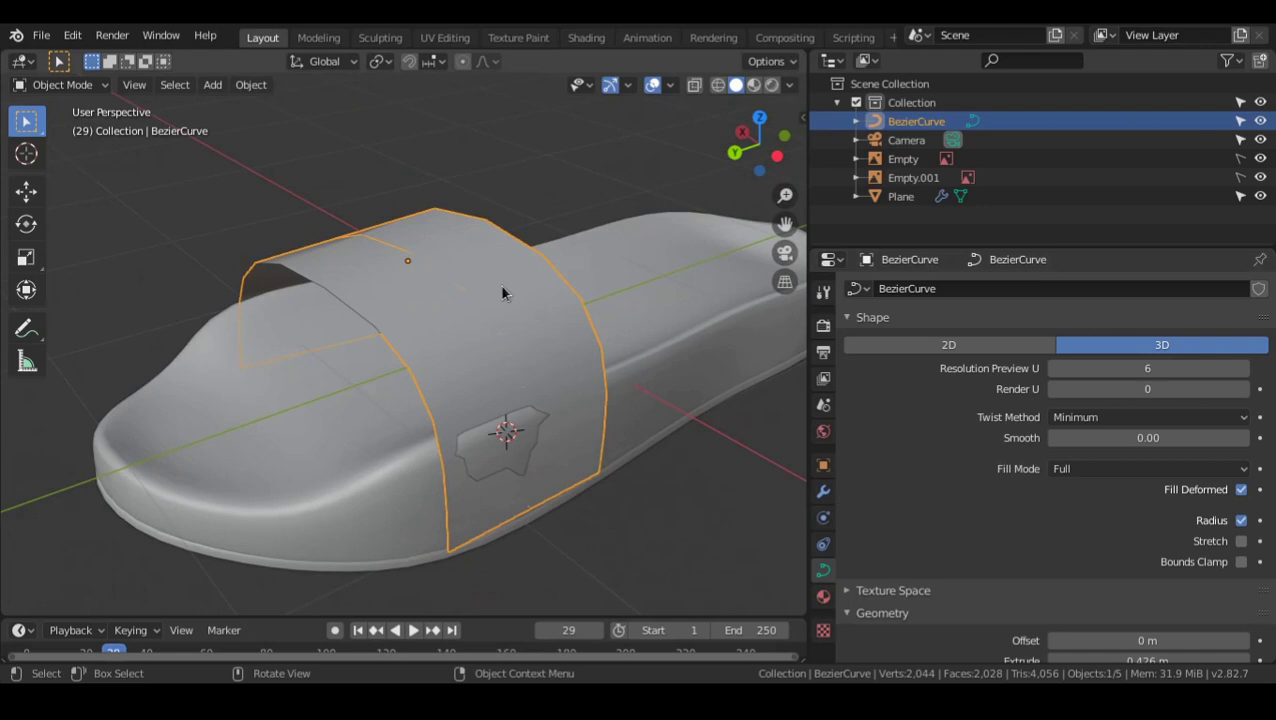
- Convert the strap curve to a mesh and open it for editing
shift+click(447, 273)
click(449, 283)
click(651, 292)
click(462, 341)
scroll(352, 352, down, 1)
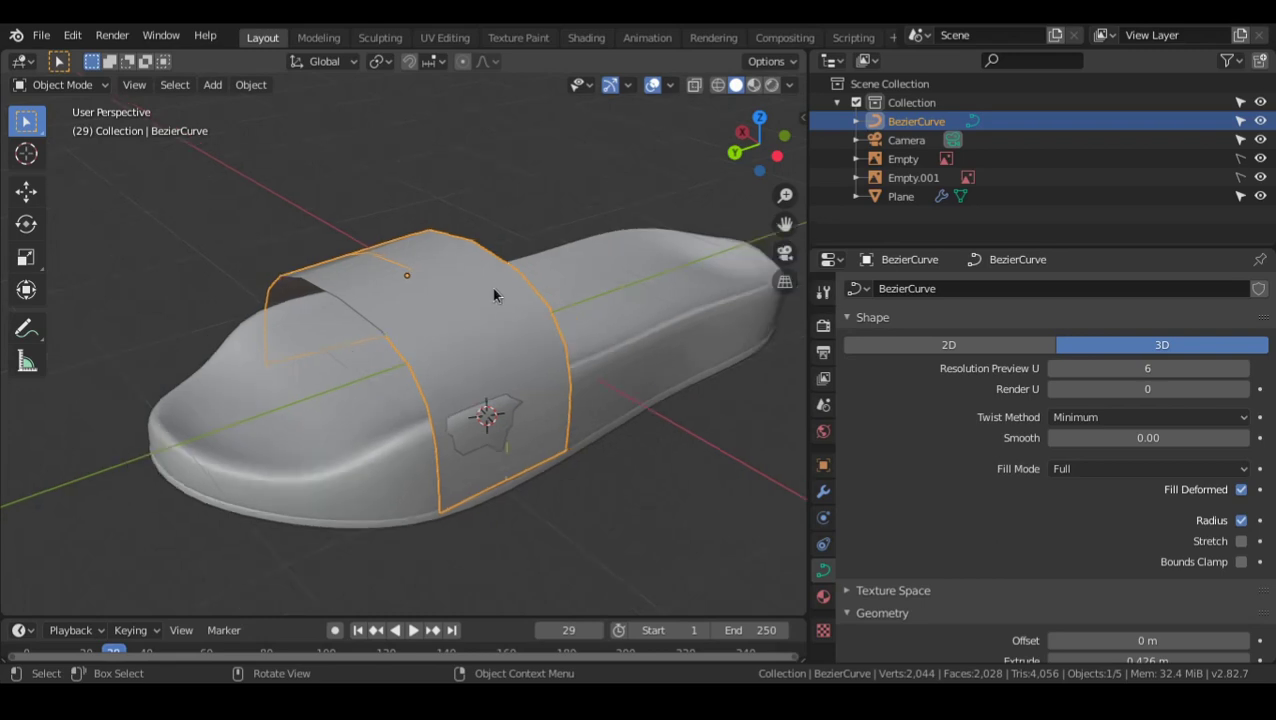
shift+middle_drag(480, 297, 455, 318)
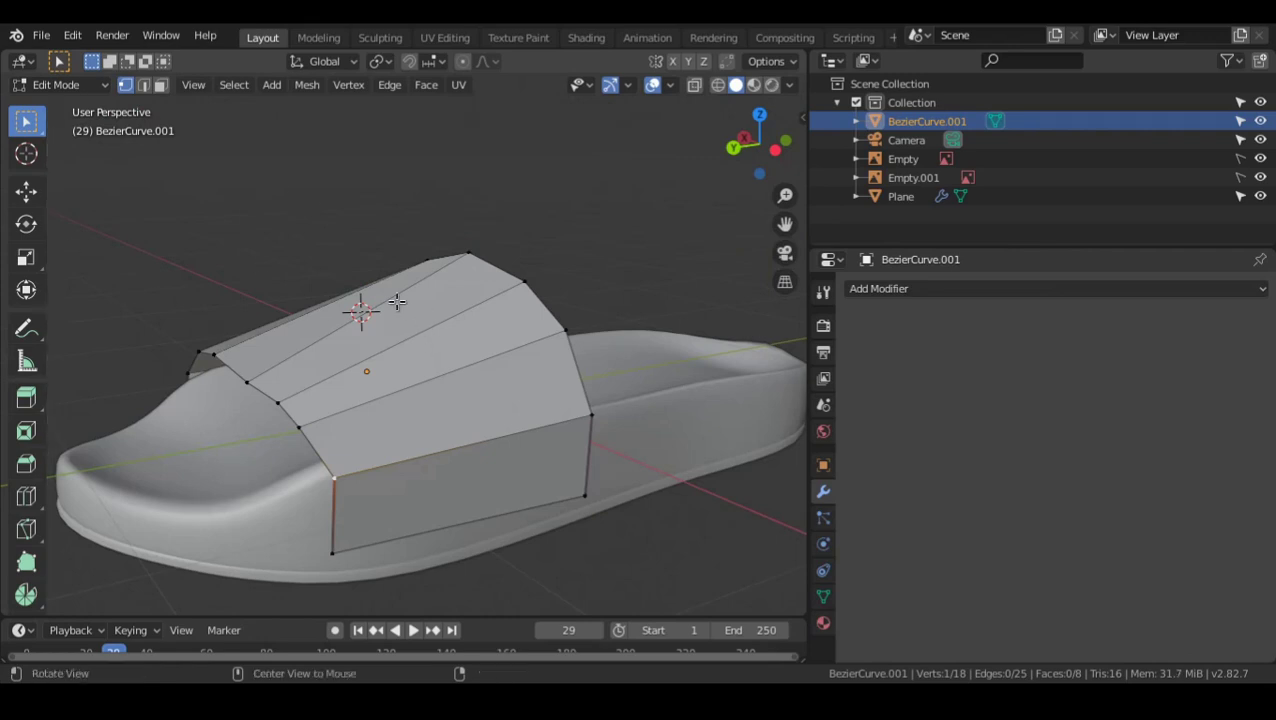
- Examine the strap mesh from both sides, selecting its edge loops to check the topology, and leave Edit Mode
middle_drag(366, 310, 378, 364)
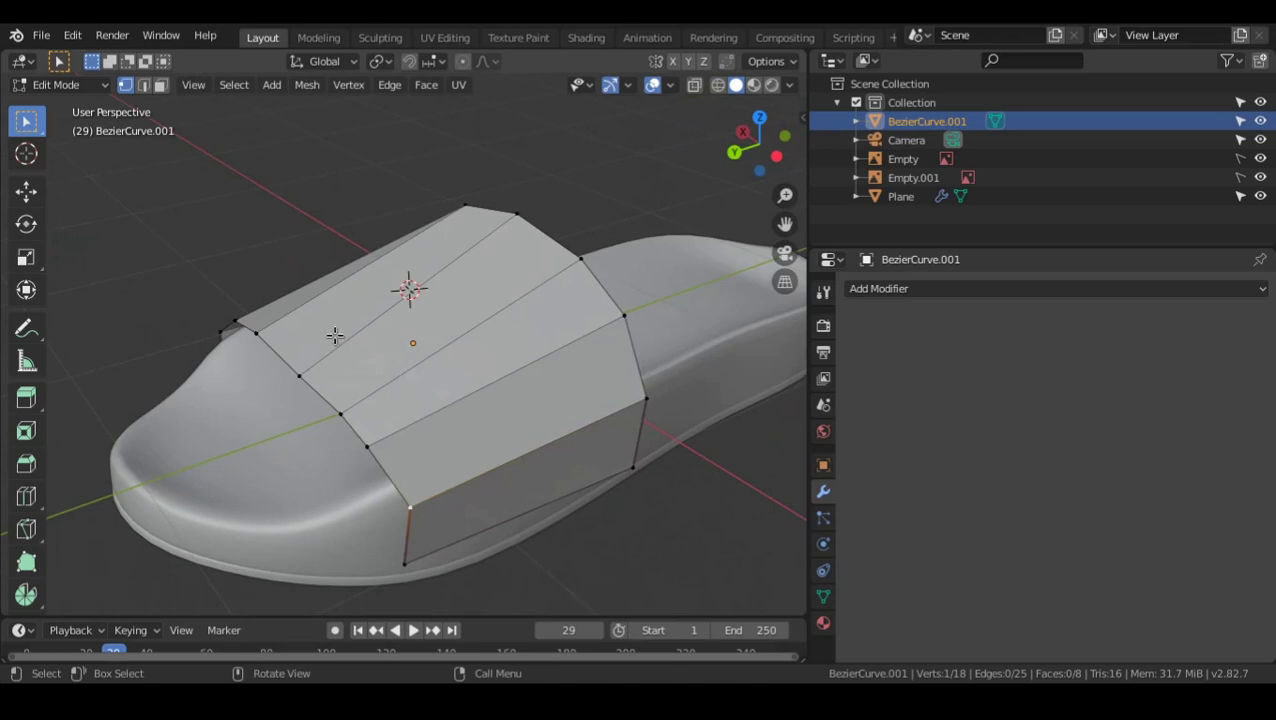
middle_drag(370, 411, 386, 364)
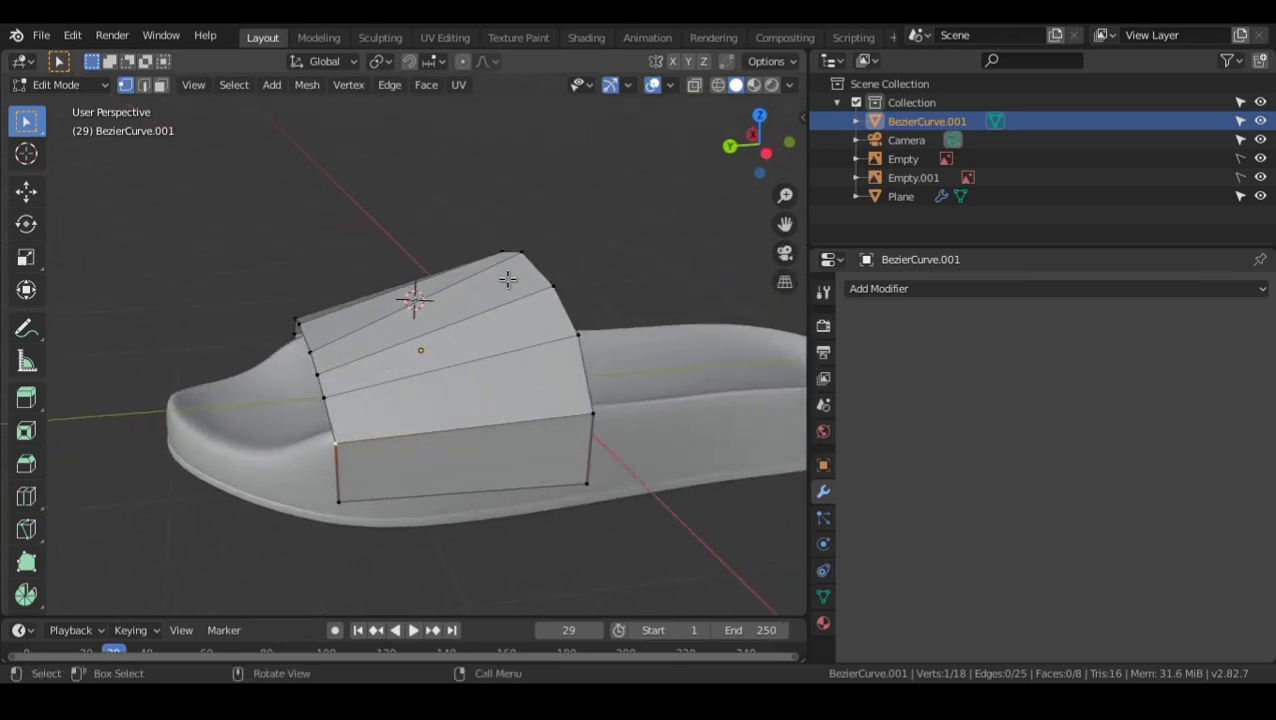
middle_drag(407, 459, 567, 376)
alt+drag(191, 366, 276, 362)
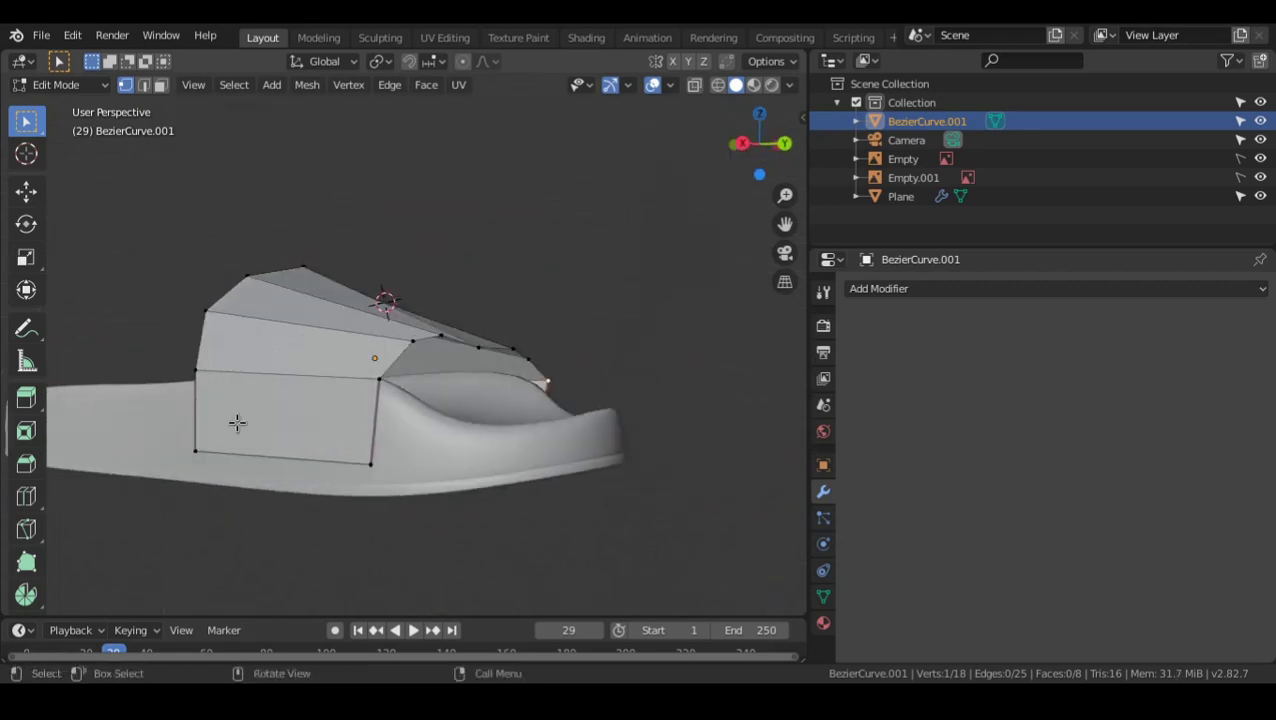
alt+drag(610, 236, 236, 373)
alt+drag(580, 390, 390, 421)
alt+drag(537, 481, 456, 474)
double_click(359, 423)
alt+drag(548, 436, 515, 438)
middle_drag(515, 438, 447, 389)
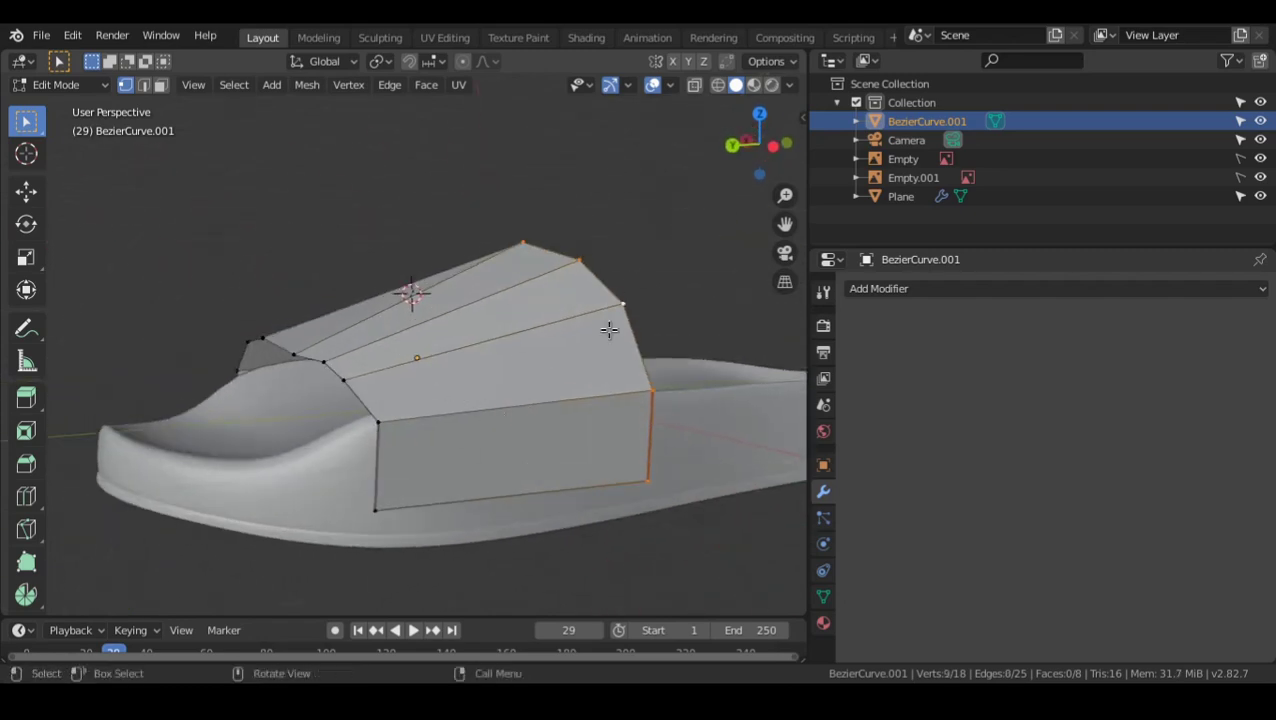
middle_drag(608, 355, 417, 235)
middle_drag(600, 404, 548, 428)
key(Tab)
- Add a Subdivision modifier to the strap with viewport and render levels both set to 1
scroll(437, 408, up, 2)
key(KP_3)
key(ctrl+KP_3)
scroll(499, 422, down, 2)
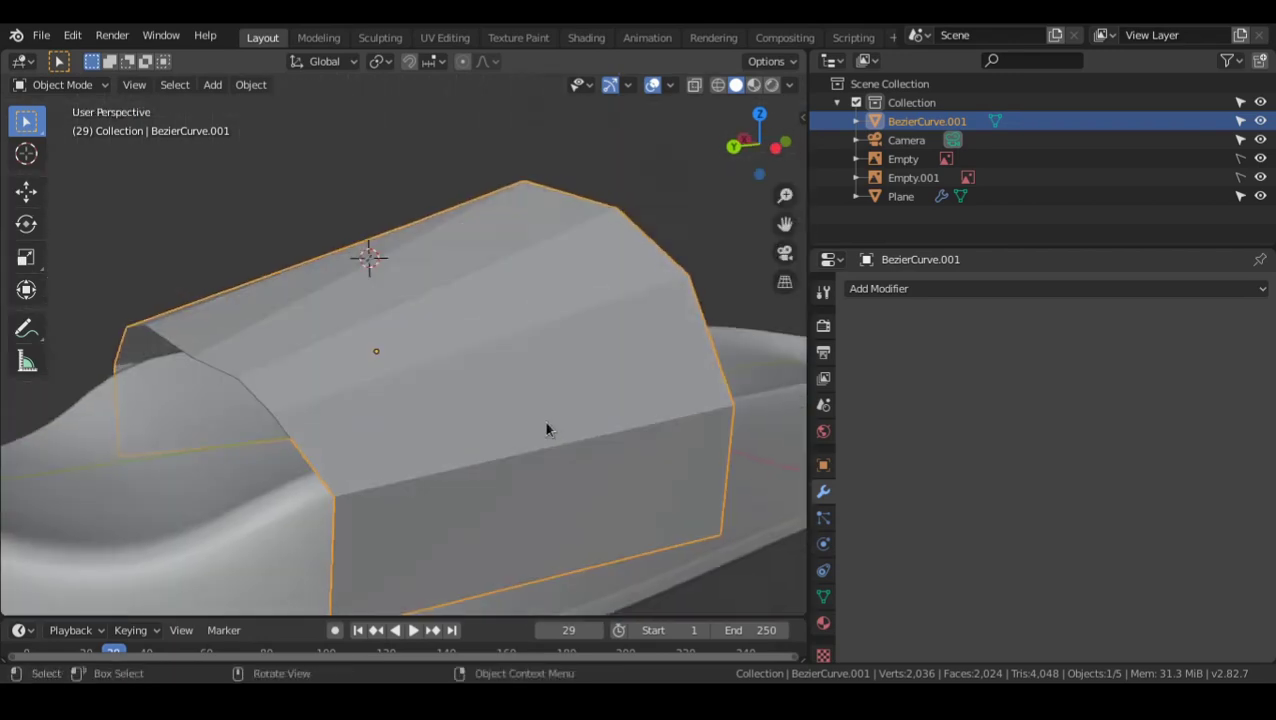
scroll(515, 245, down, 4)
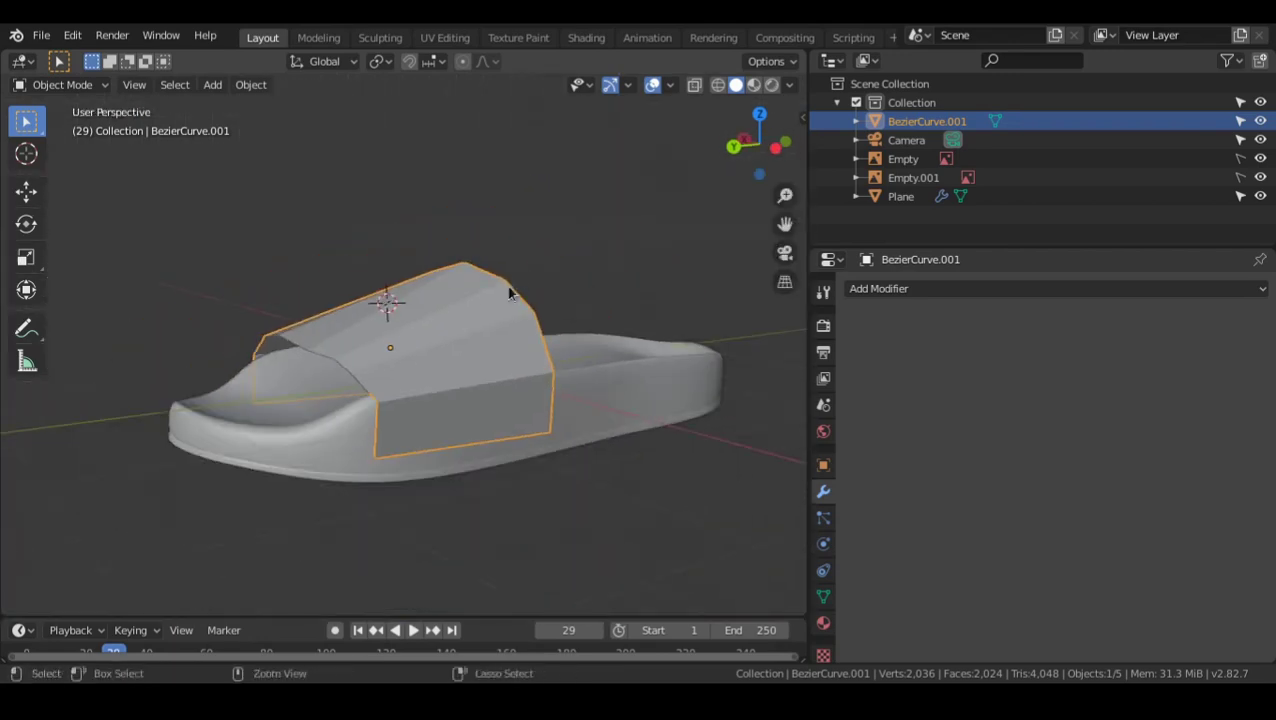
key(ctrl+1)
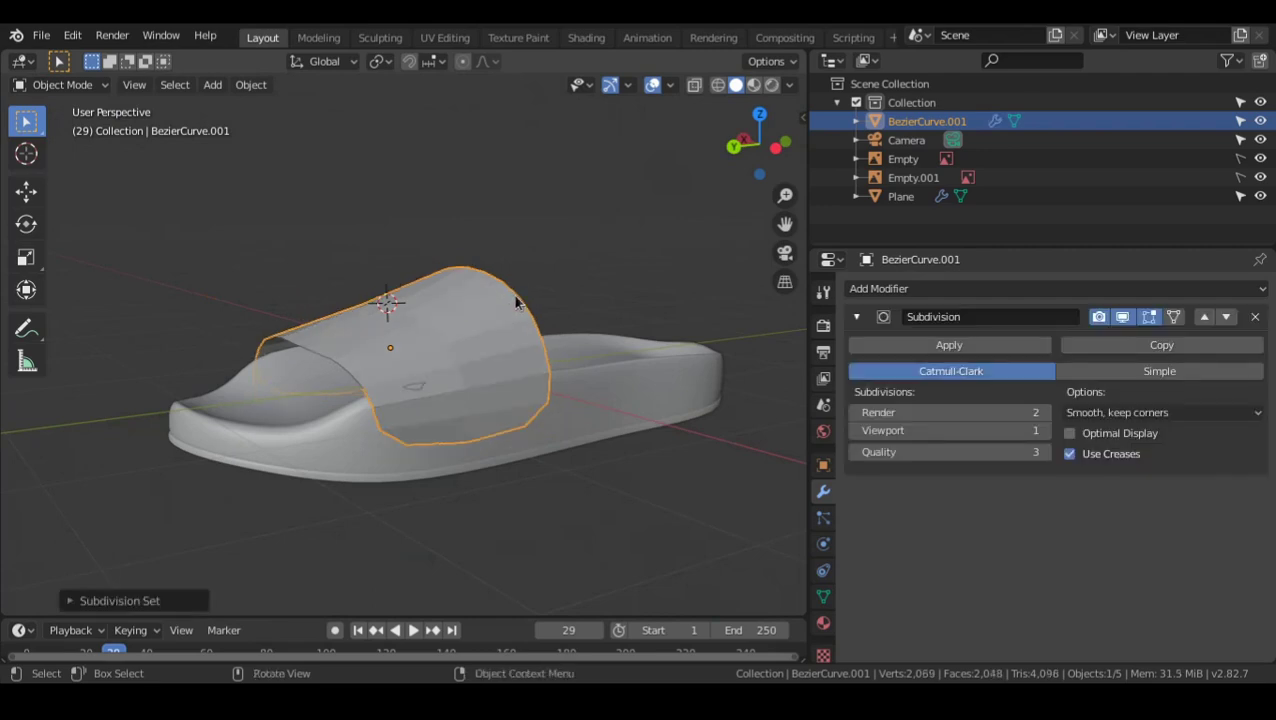
middle_drag(471, 271, 528, 294)
middle_drag(604, 411, 541, 434)
scroll(541, 436, up, 1)
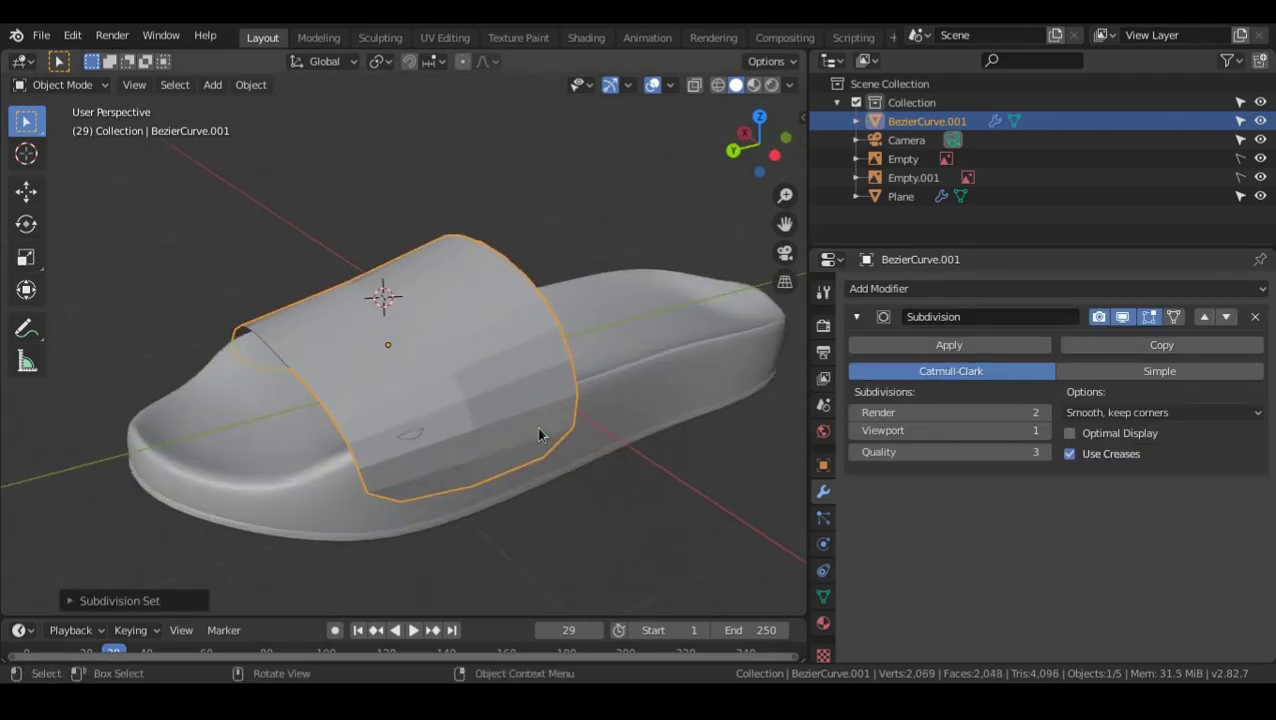
click(859, 418)
middle_drag(432, 282, 550, 348)
middle_drag(630, 344, 590, 362)
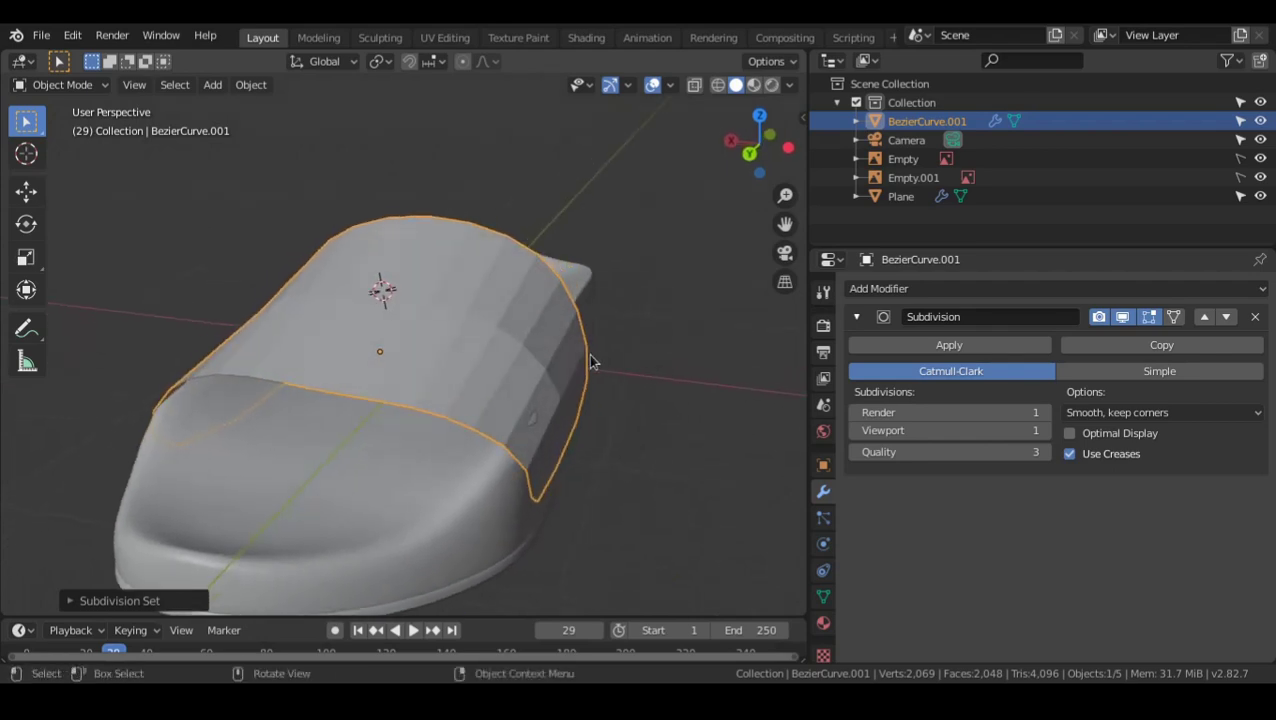
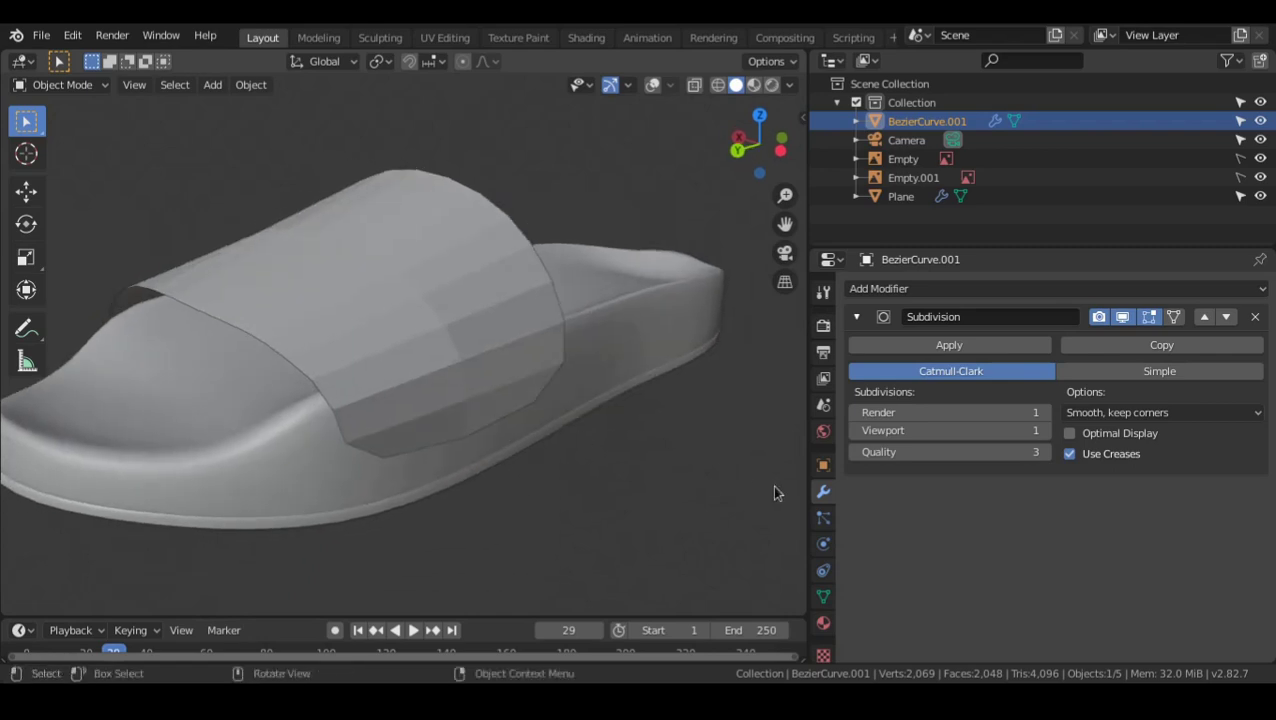
- Restore the viewport overlays and add a Shrinkwrap modifier to the strap, targeting the sole (Plane) with Above Surface snapping
key(shift+alt+z)
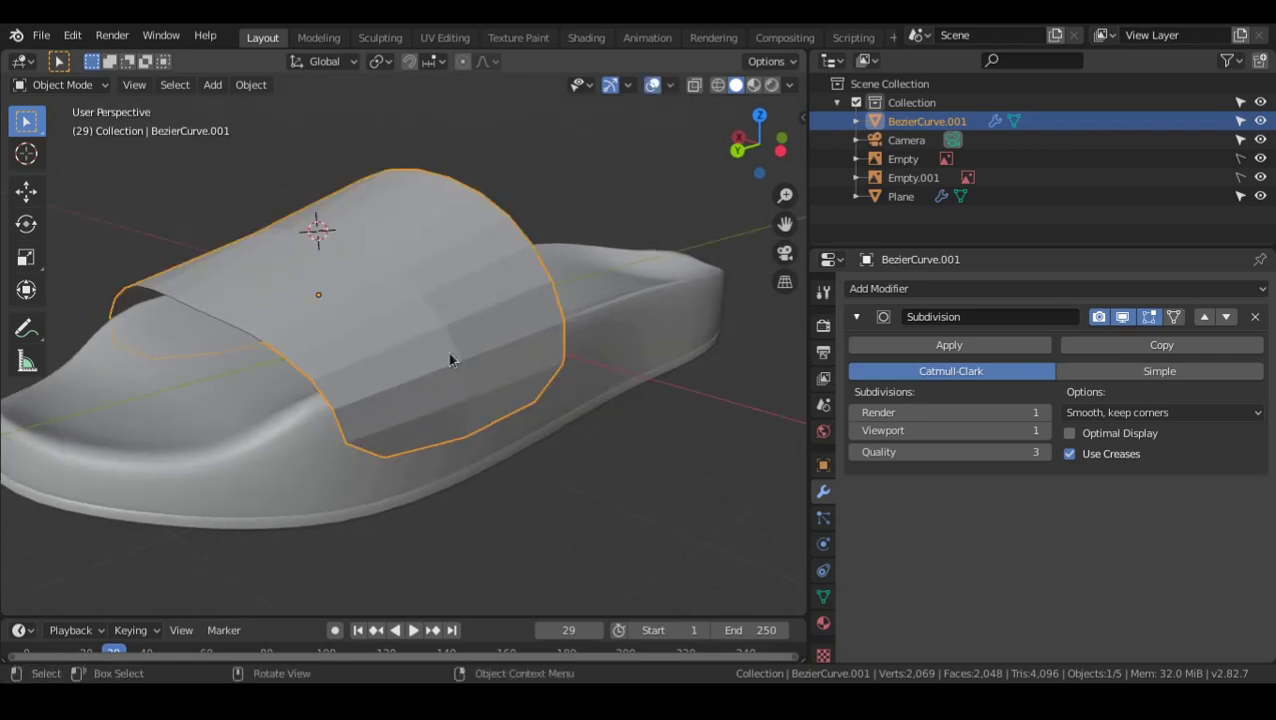
click(923, 289)
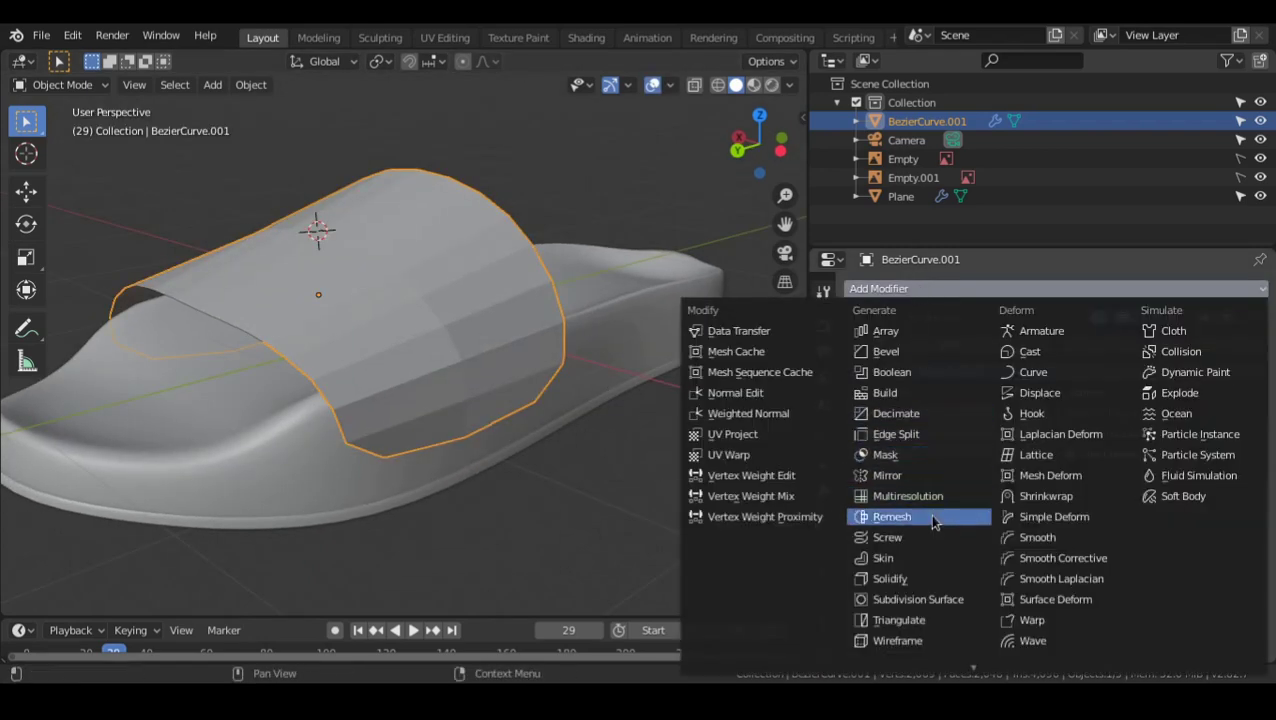
click(1042, 496)
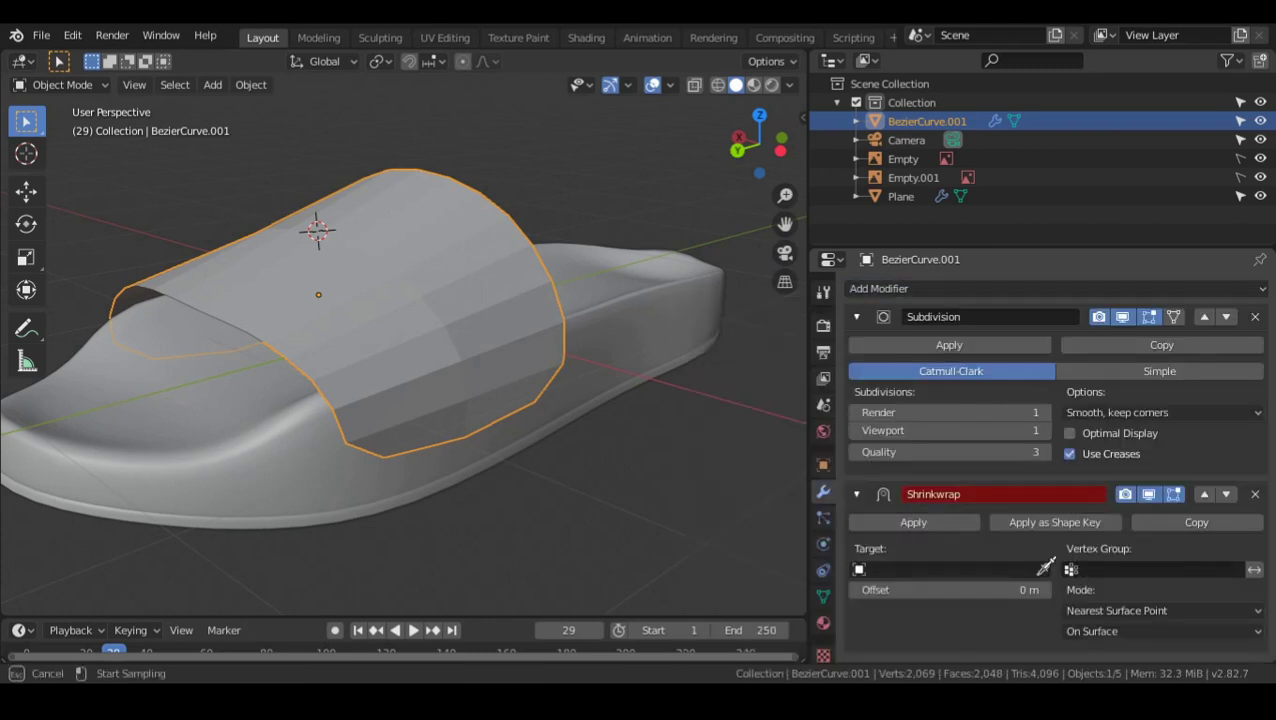
click(671, 288)
middle_drag(565, 440, 481, 362)
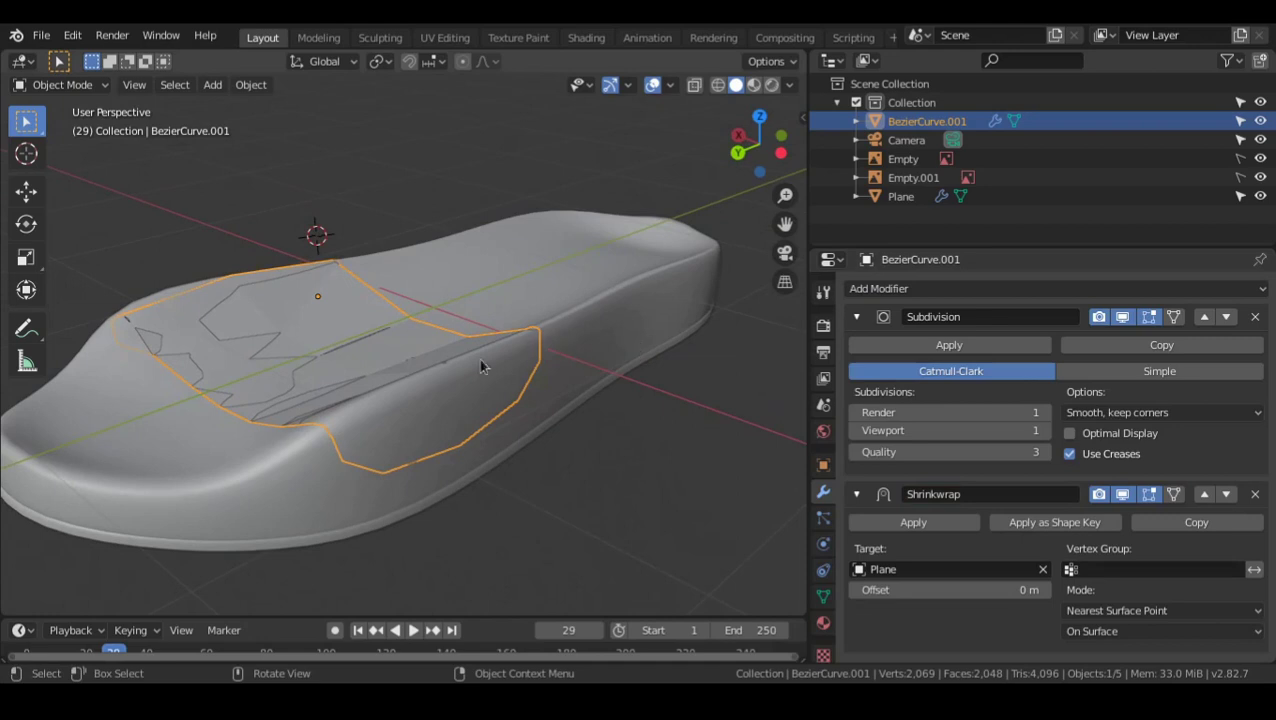
click(1124, 631)
click(1130, 528)
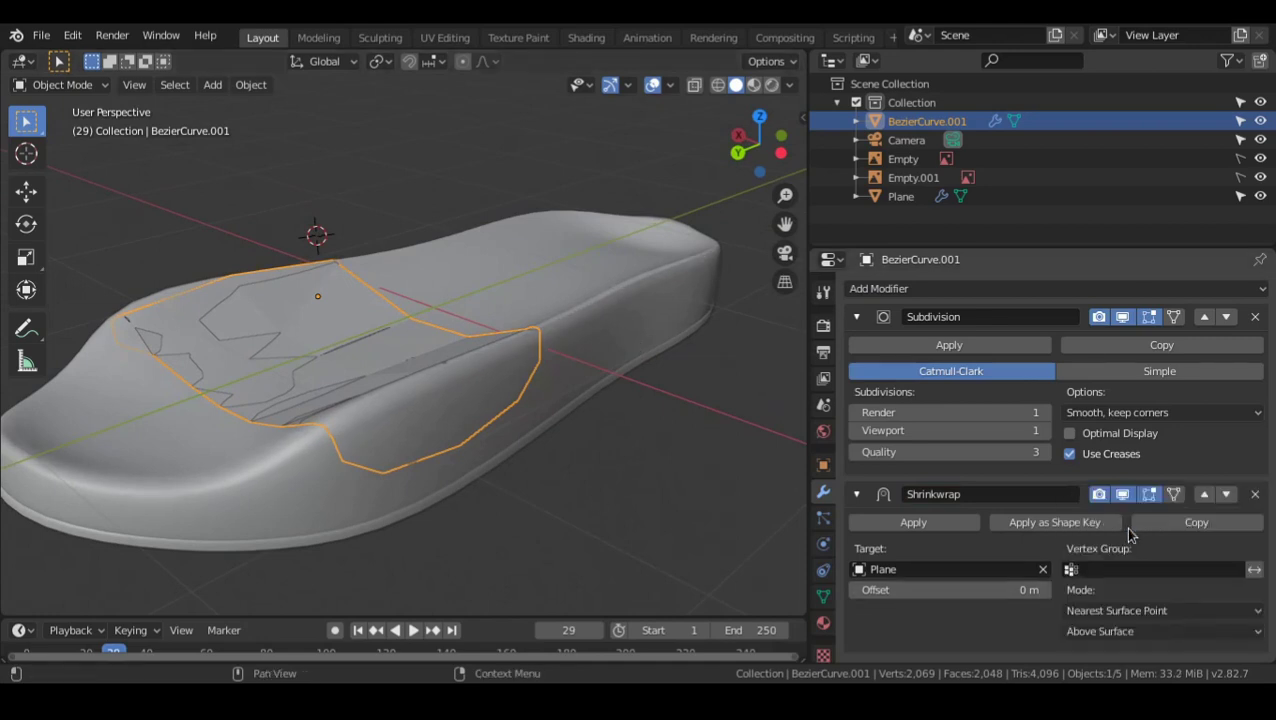
middle_drag(640, 470, 538, 411)
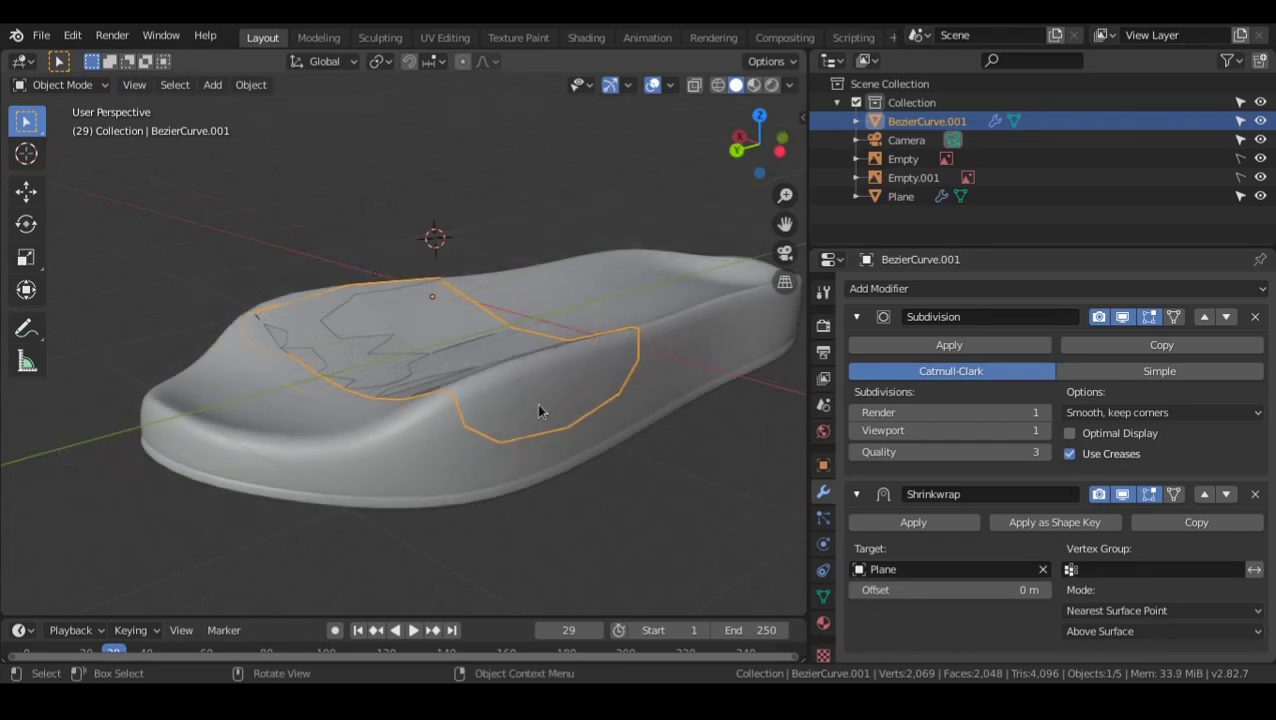
- Create a vertex group named "hold" on the strap mesh
key(Tab)
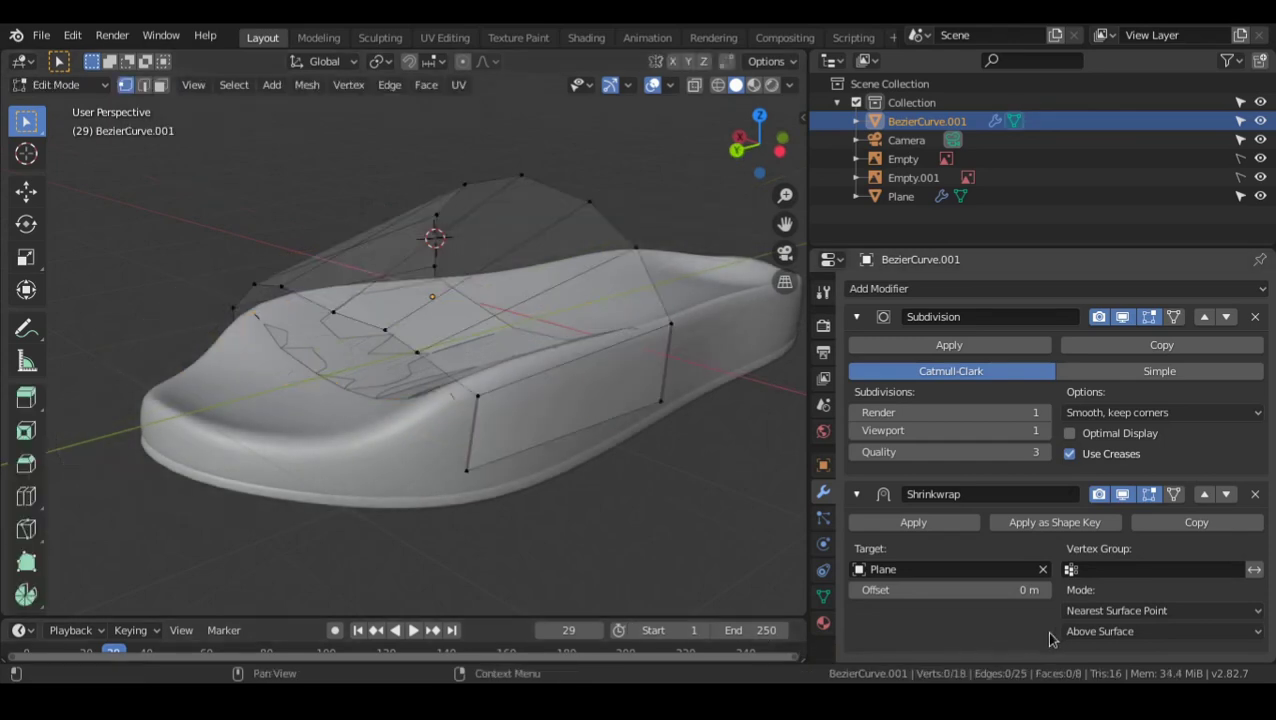
click(824, 597)
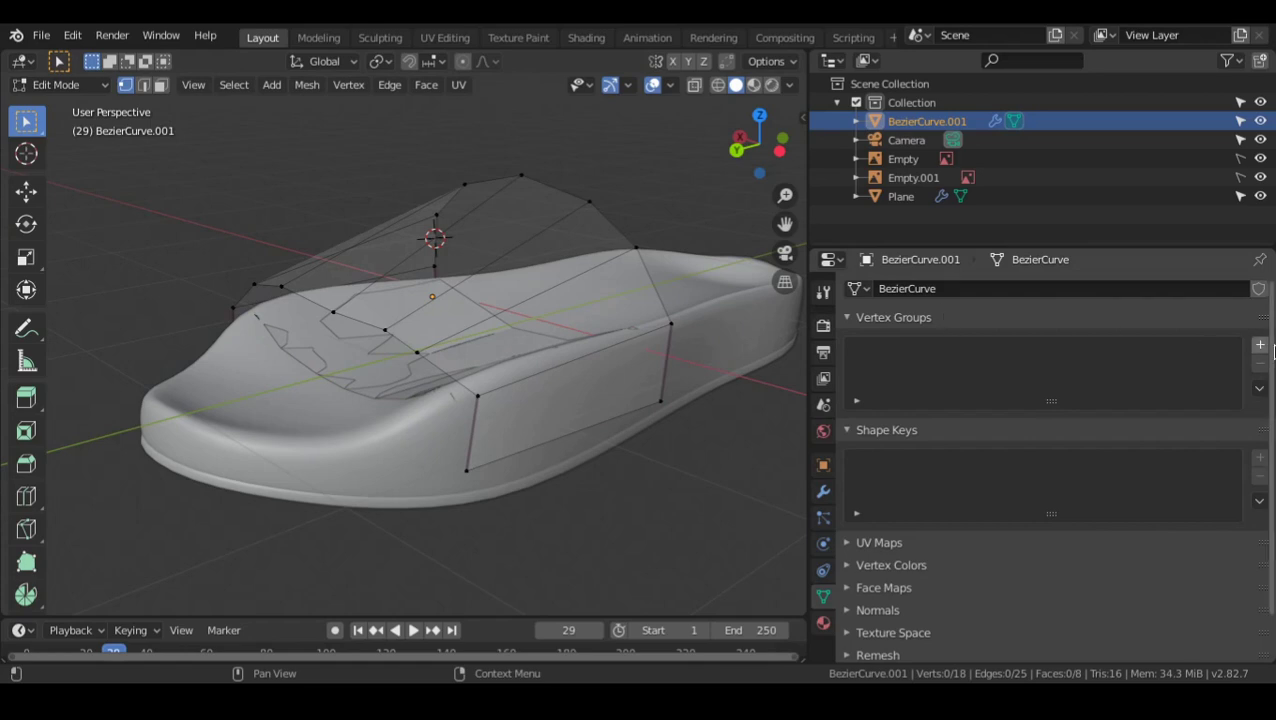
click(1260, 345)
double_click(974, 345)
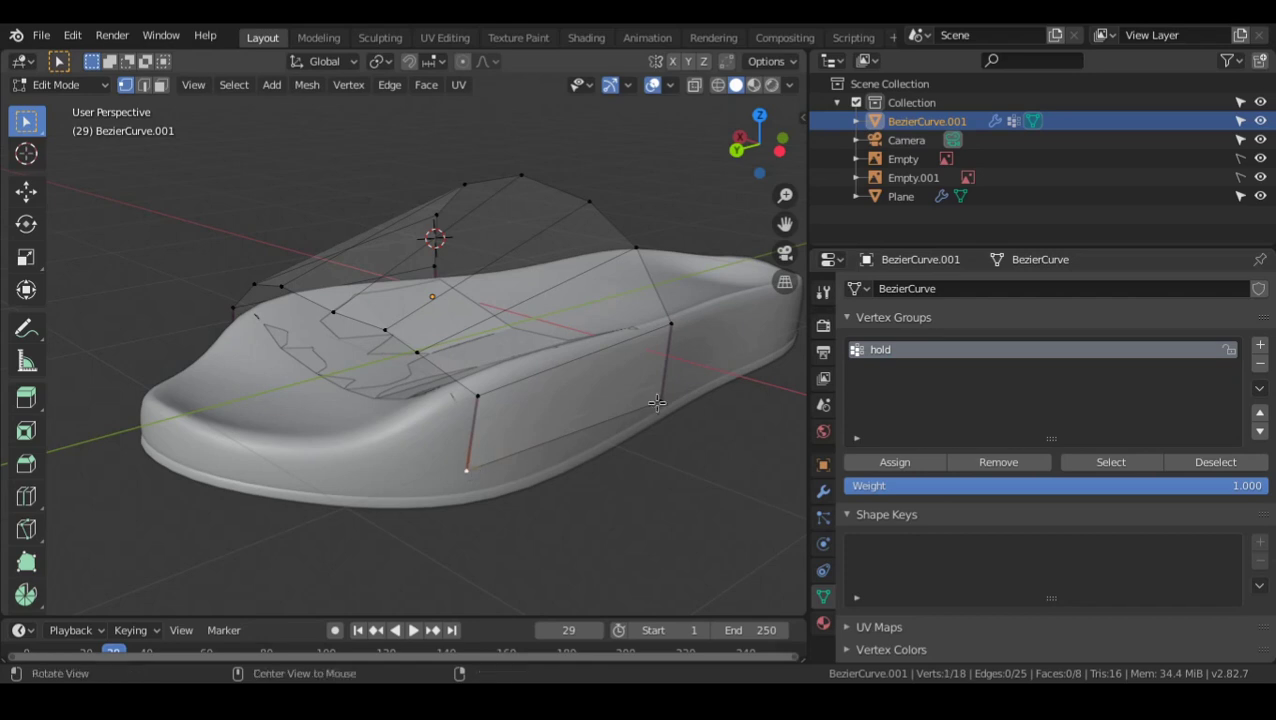
- Assign the four lower corner vertices at both strap ends to the "hold" group with weight 1.000, and leave Edit Mode
middle_drag(650, 400, 445, 394)
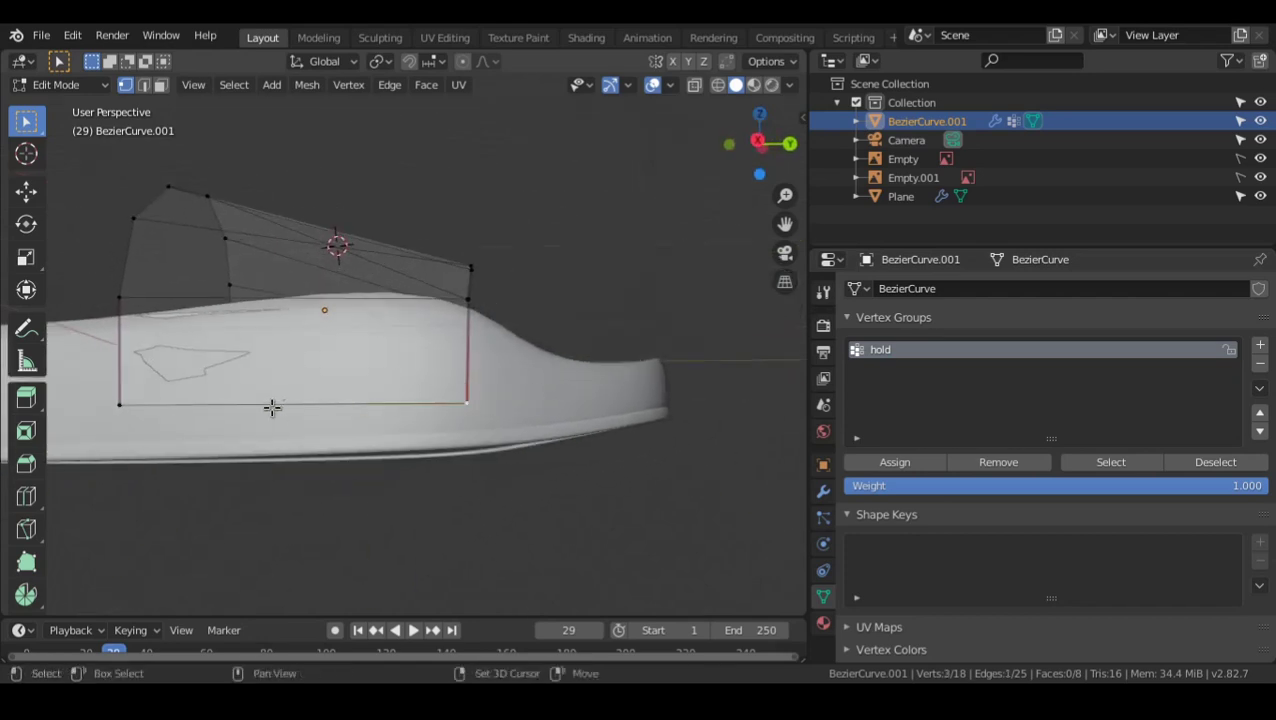
shift+click(158, 401)
middle_drag(570, 364, 464, 390)
middle_drag(650, 394, 525, 396)
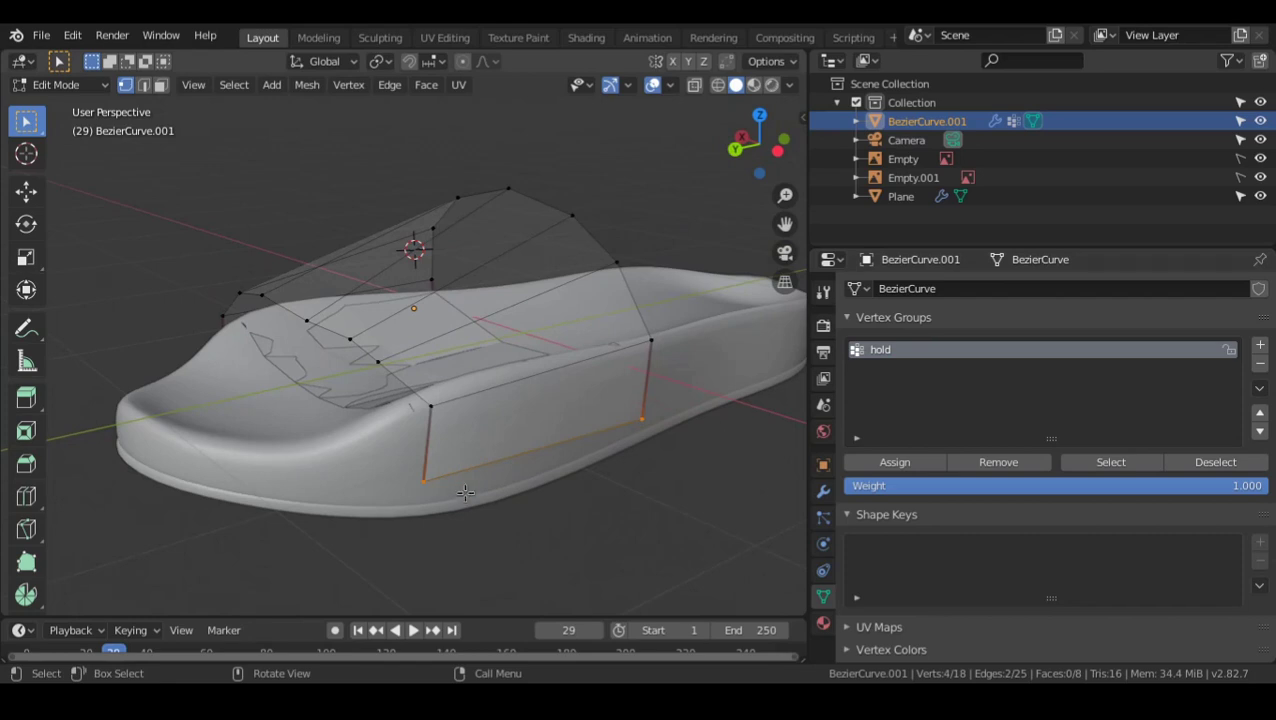
click(856, 466)
key(Tab)
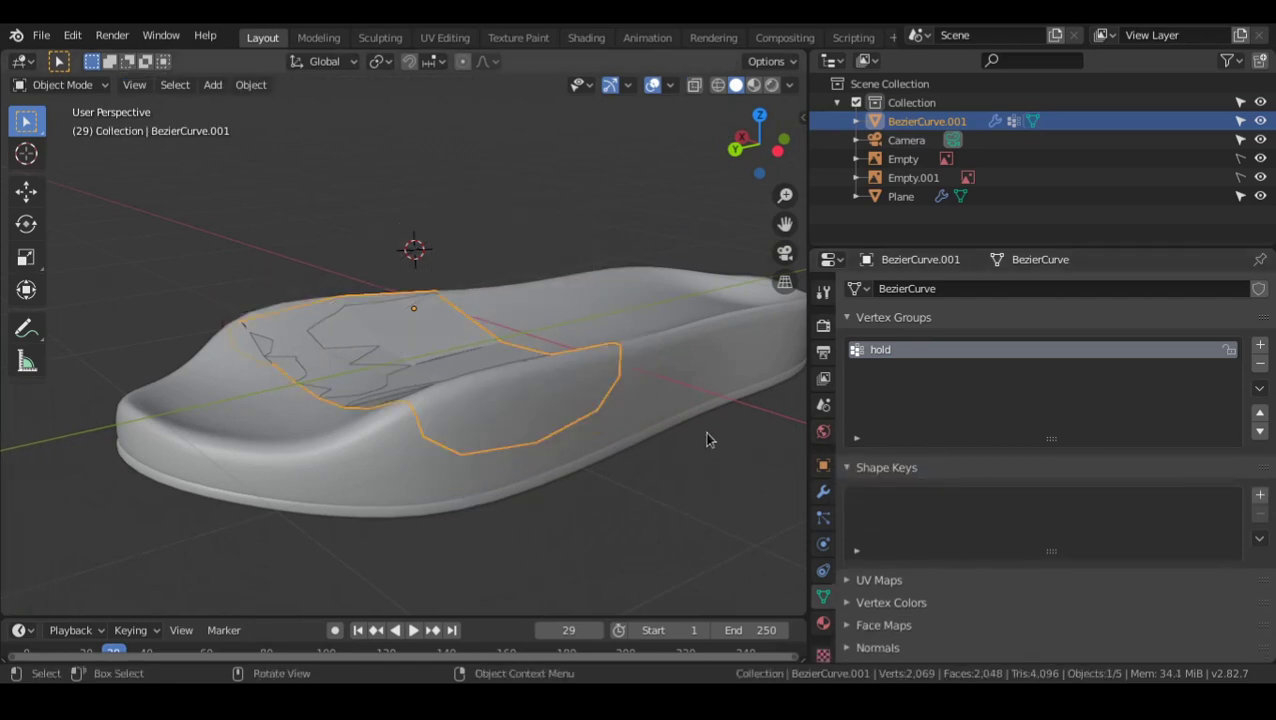
- Limit the strap's Shrinkwrap modifier to the "hold" vertex group
click(823, 494)
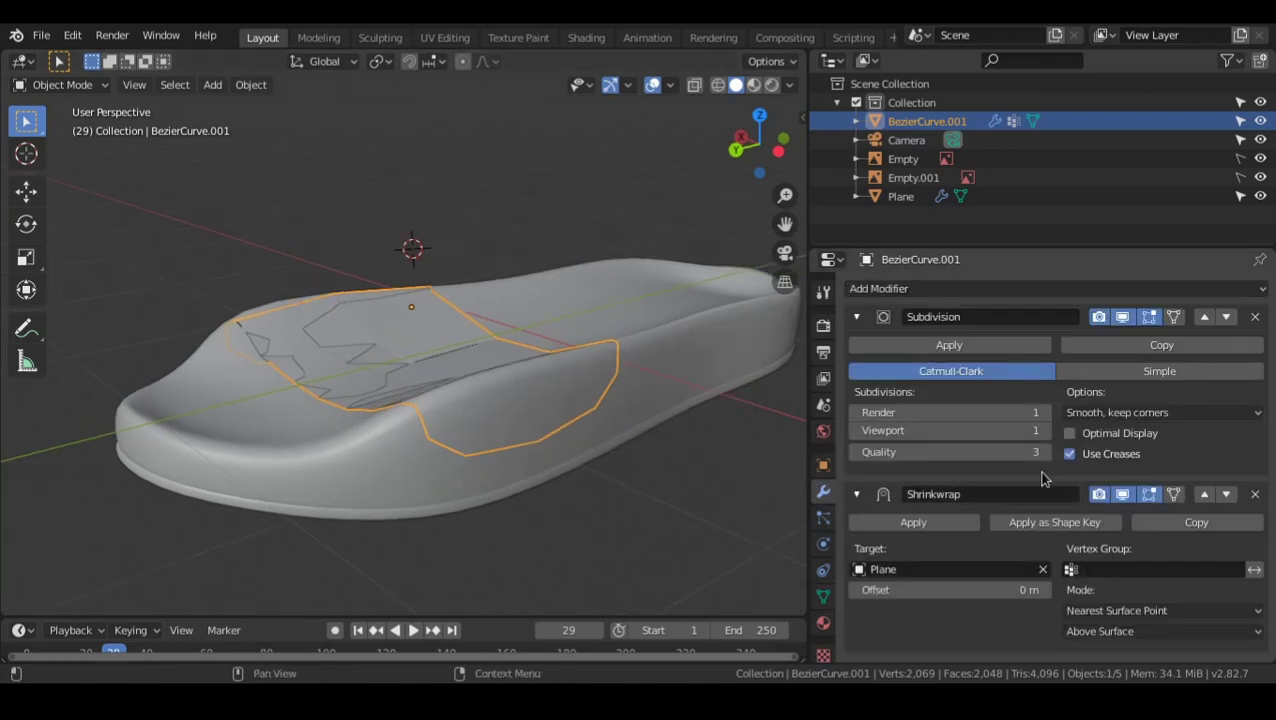
click(1142, 570)
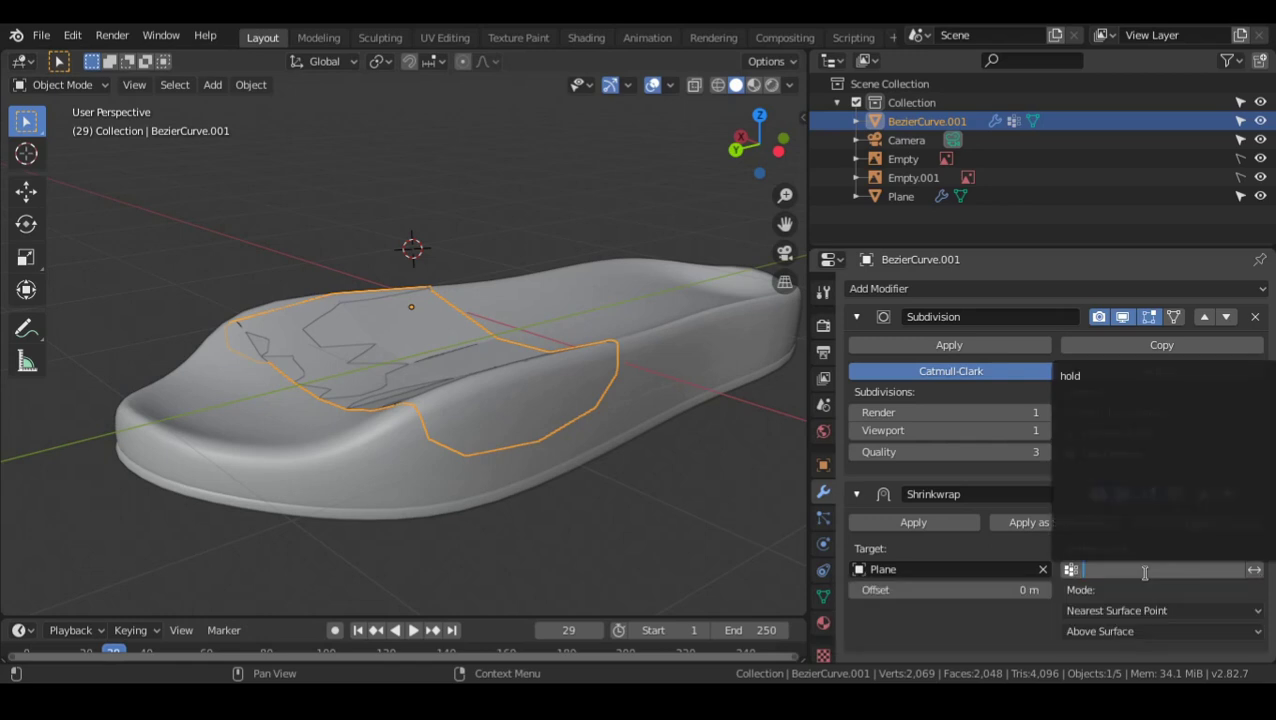
click(1126, 376)
middle_drag(541, 452, 494, 378)
- Move the two vertices just above one strap end outward along global X, away from the sole's side
key(Tab)
middle_drag(642, 331, 664, 370)
key(g)
key(x)
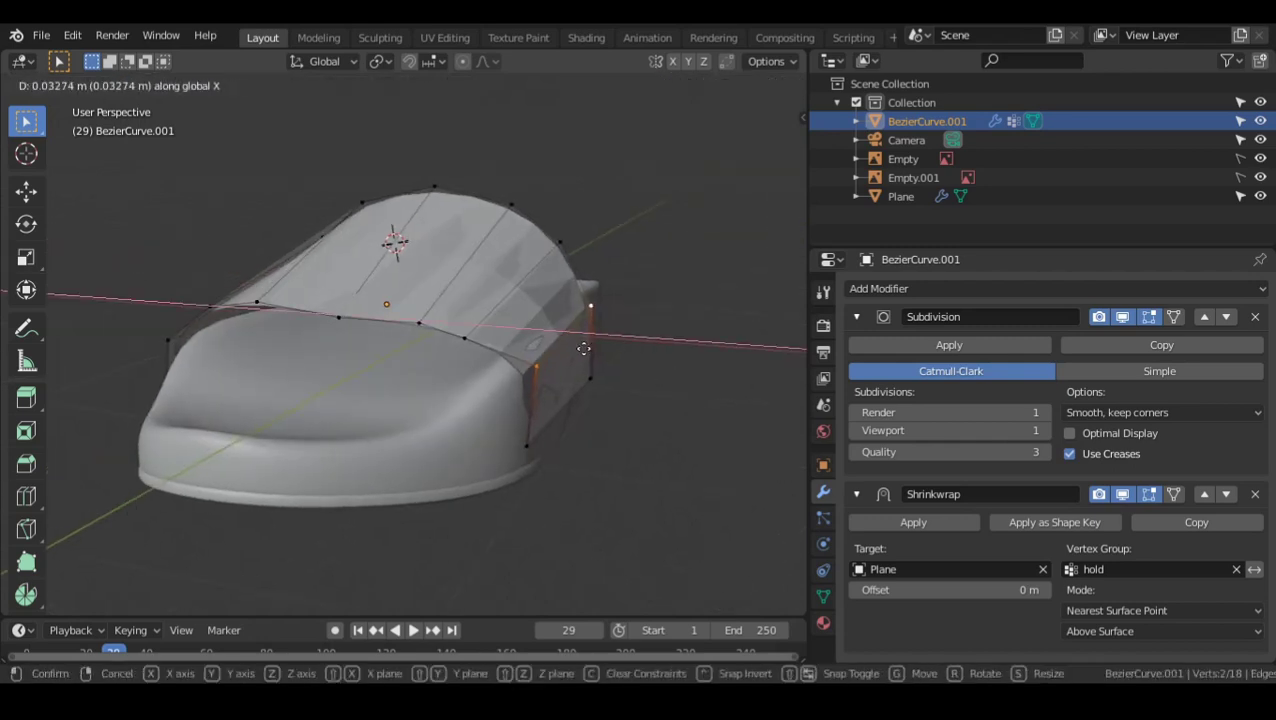
click(585, 348)
key(z)
key(Escape)
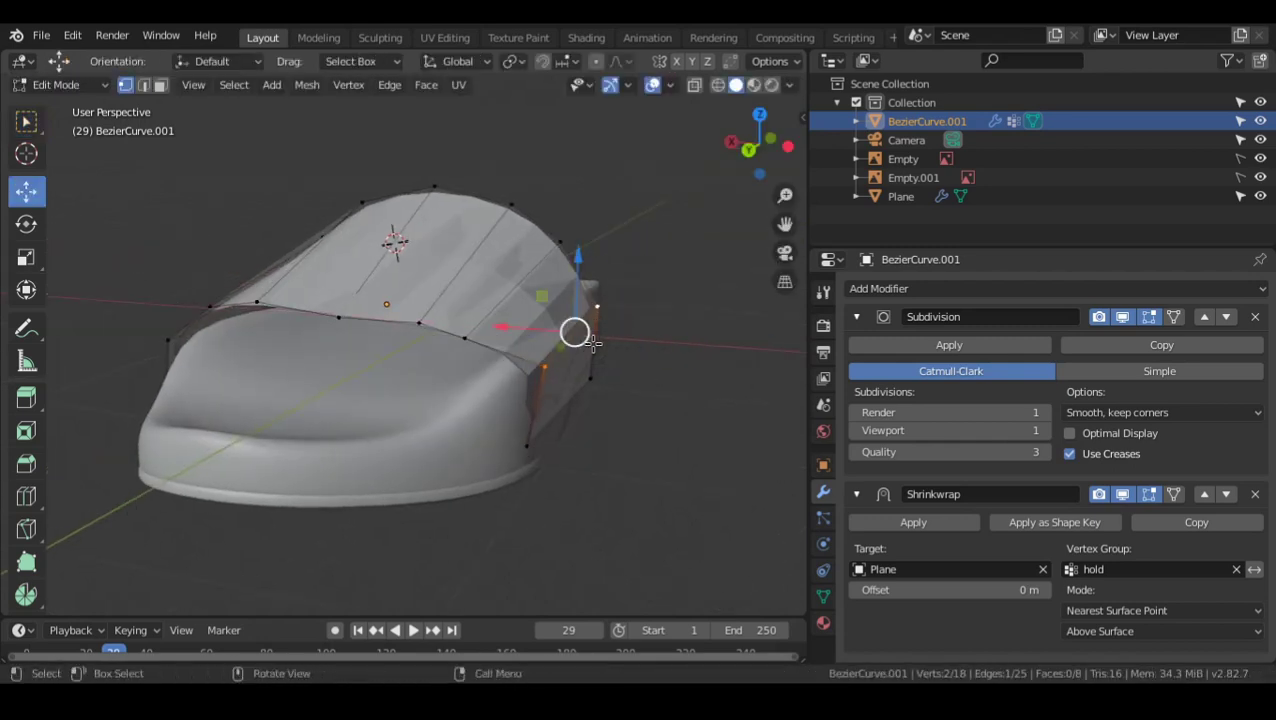
middle_drag(701, 357, 618, 356)
click(27, 121)
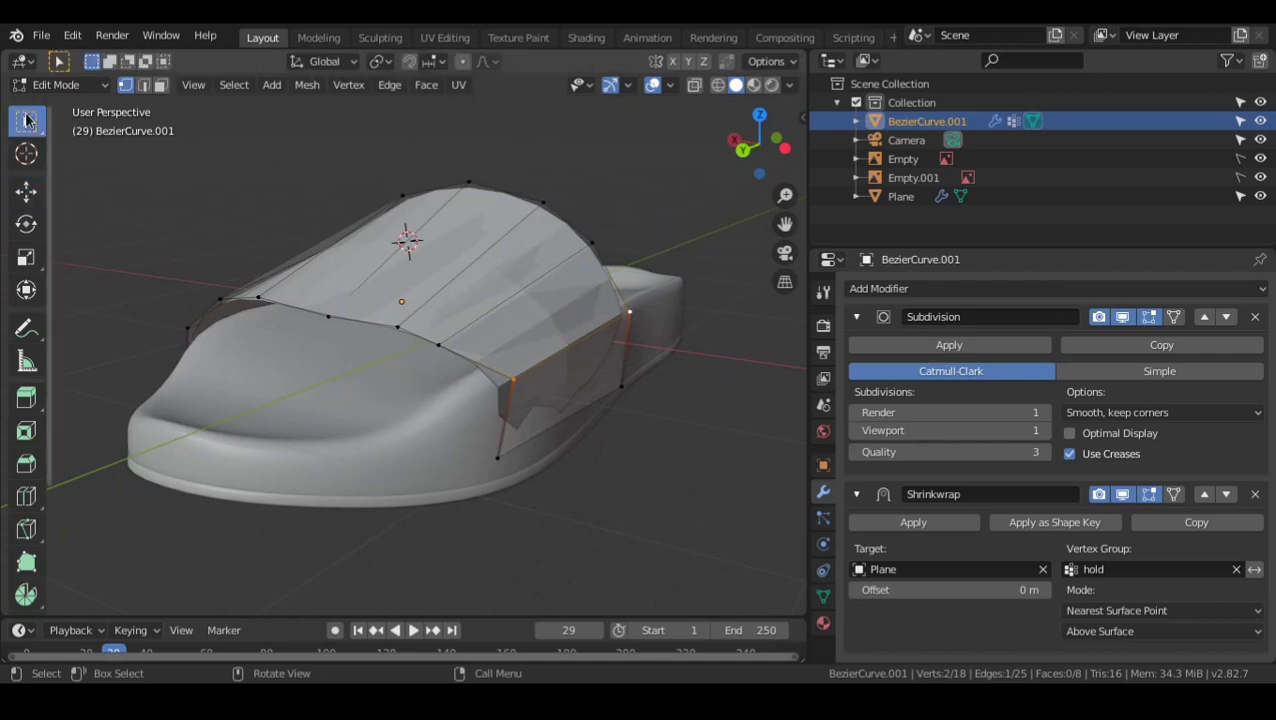
key(g)
key(z)
click(526, 227)
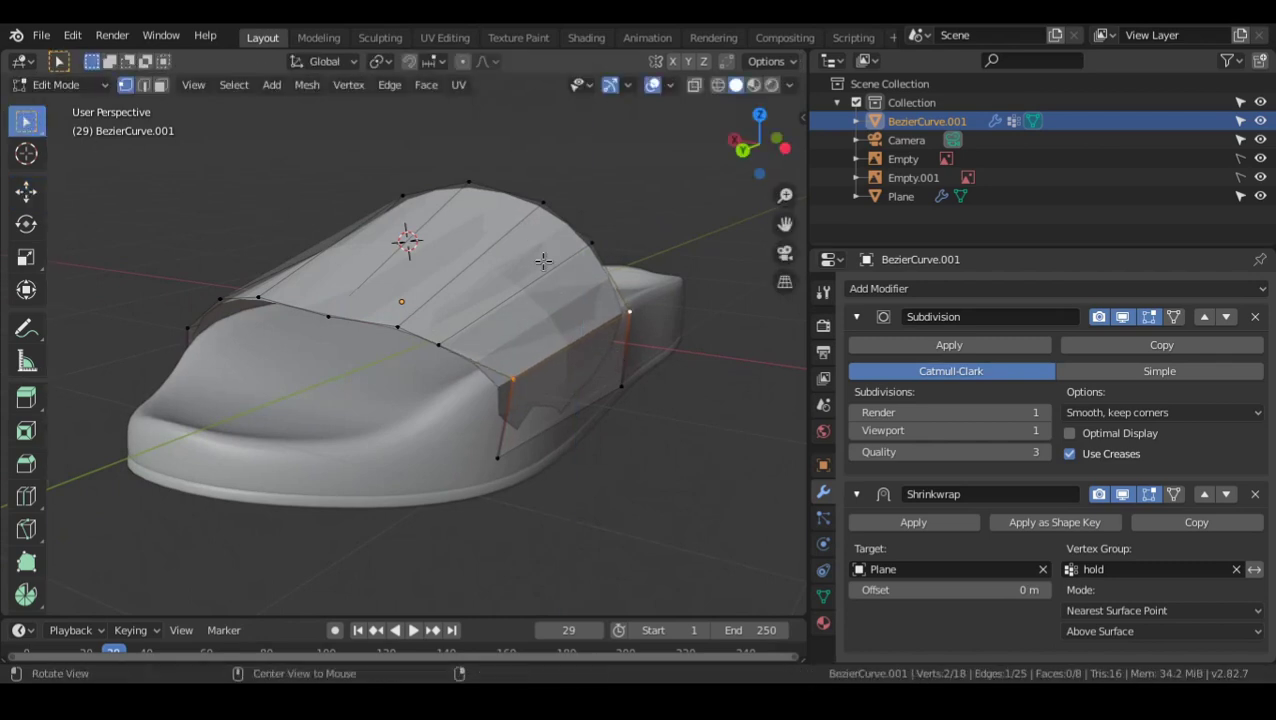
- Adjust the front vertex just above the same strap end along global X
middle_drag(526, 227, 549, 364)
key(g)
key(x)
click(590, 334)
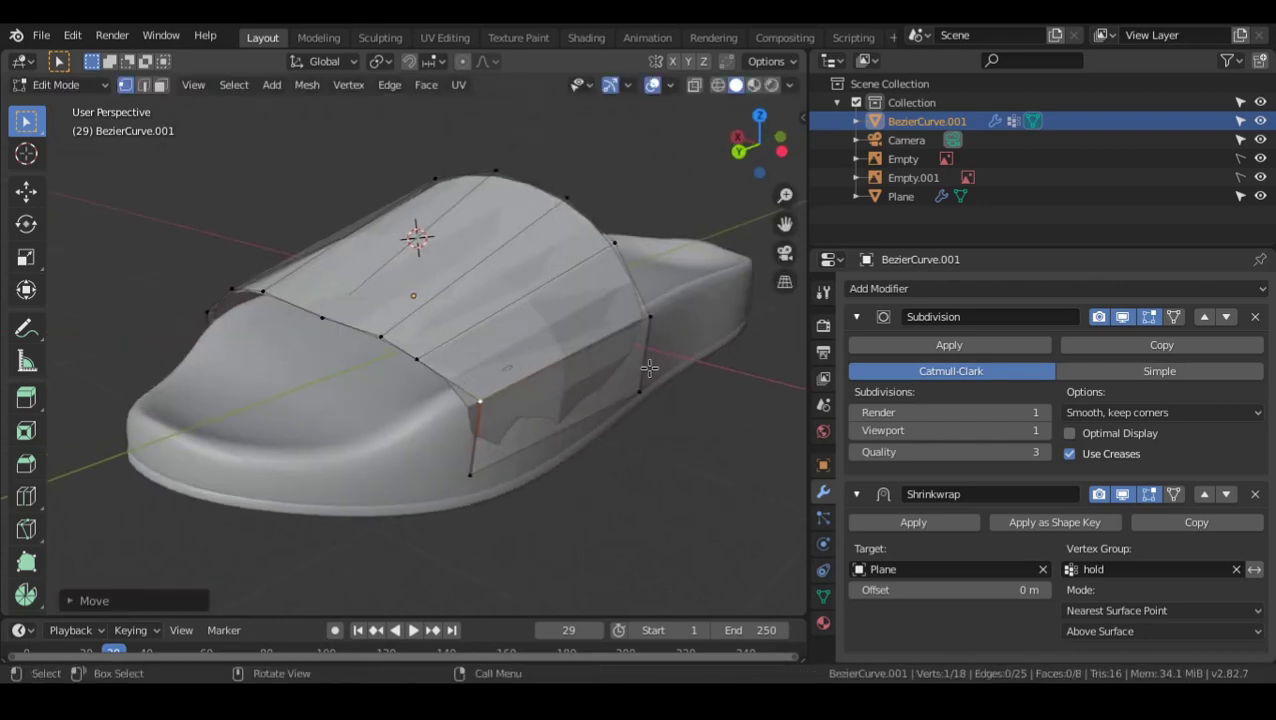
- Check the strap's fit against the sole outside Edit Mode and collapse the Subdivision modifier's settings
key(Tab)
click(668, 344)
middle_drag(668, 344, 520, 360)
key(Tab)
key(Tab)
click(580, 355)
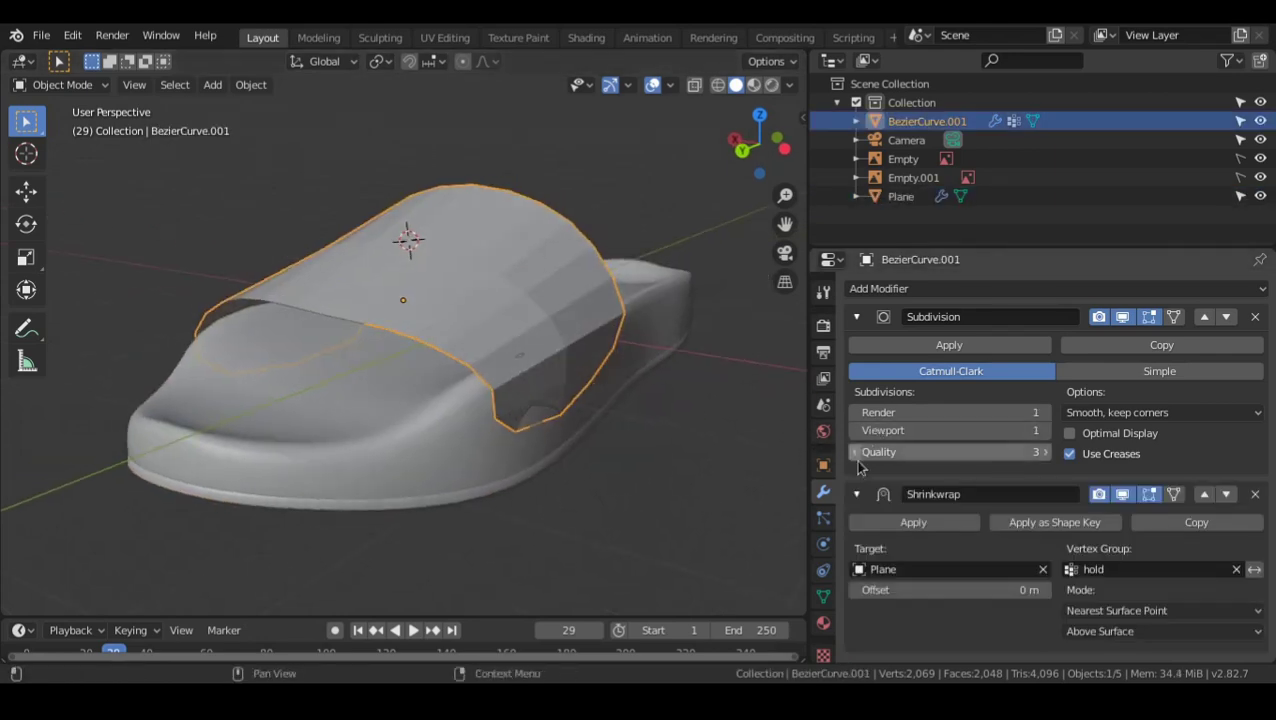
click(856, 317)
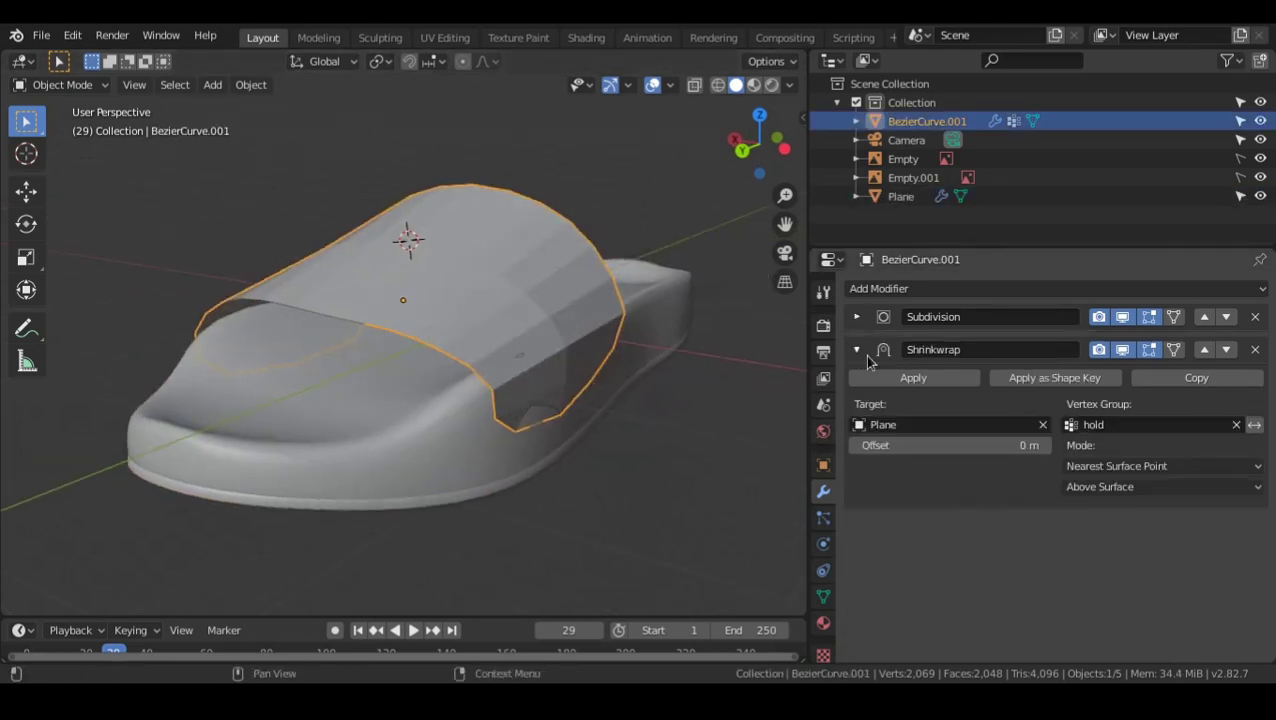
- Add a Solidify modifier to the strap, hide the viewport overlays, and set its thickness to 0.023 m
click(856, 345)
click(886, 290)
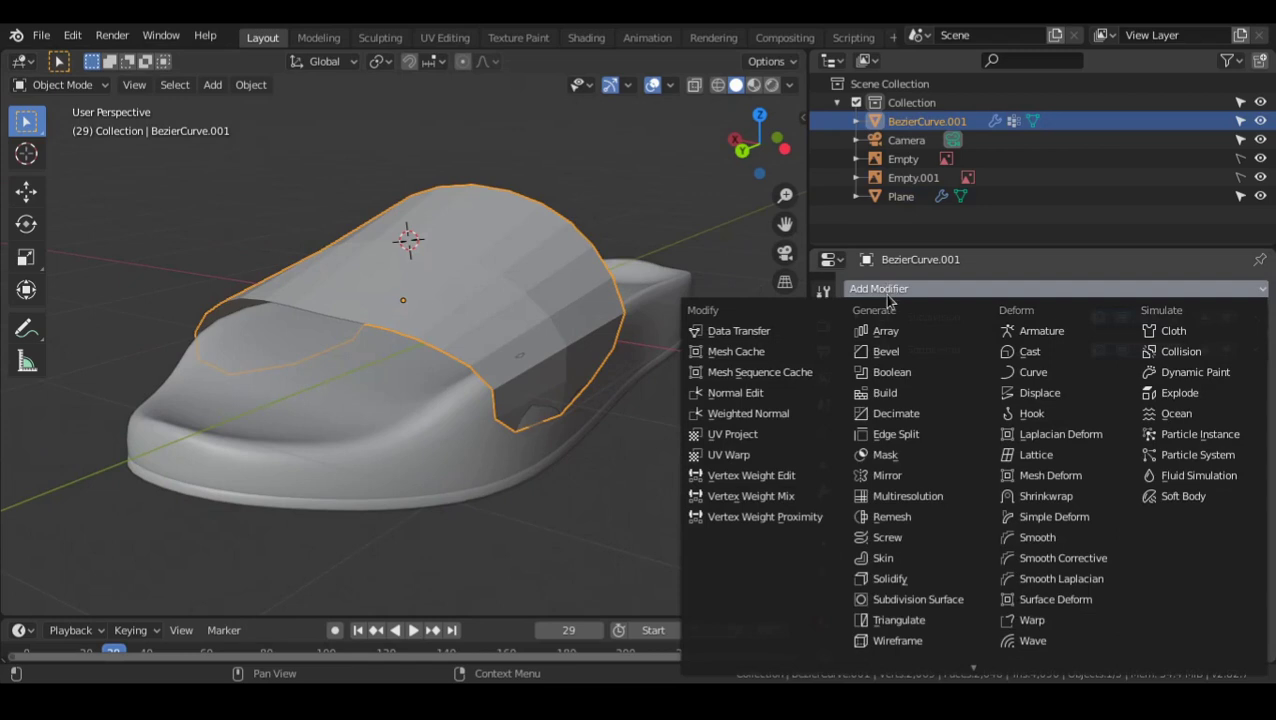
click(930, 580)
middle_drag(661, 395, 715, 400)
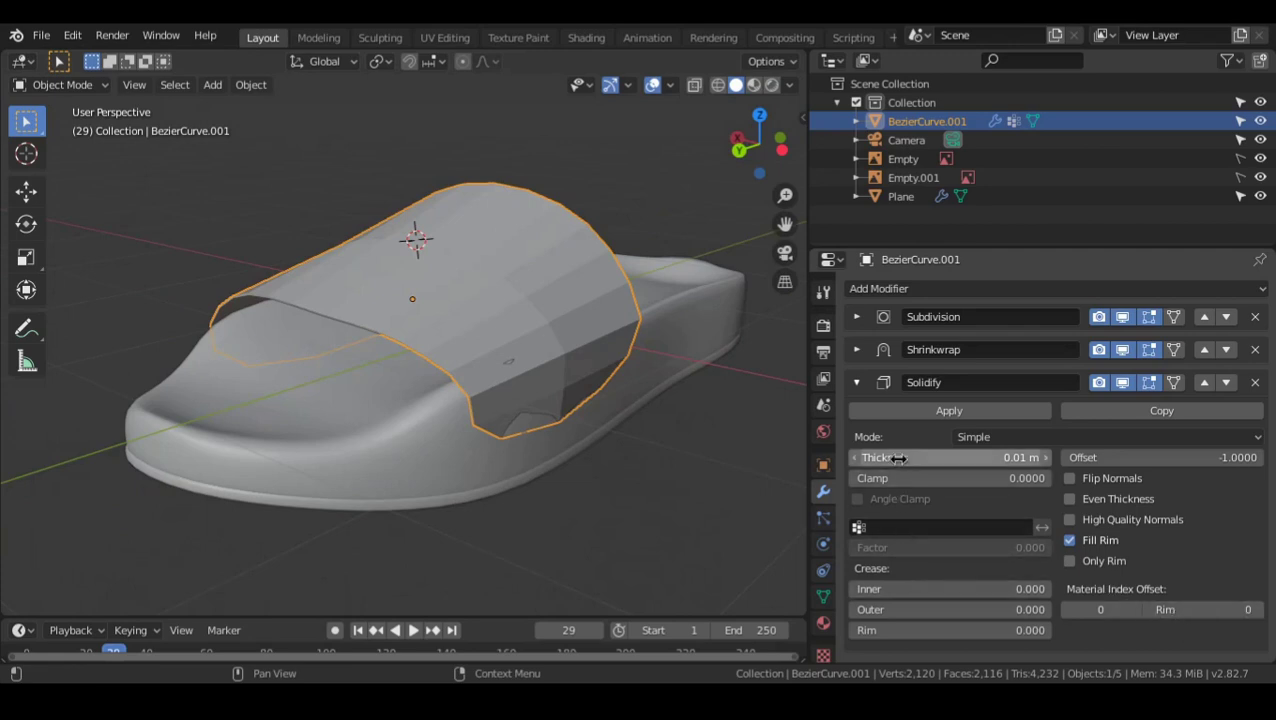
drag(897, 457, 870, 457)
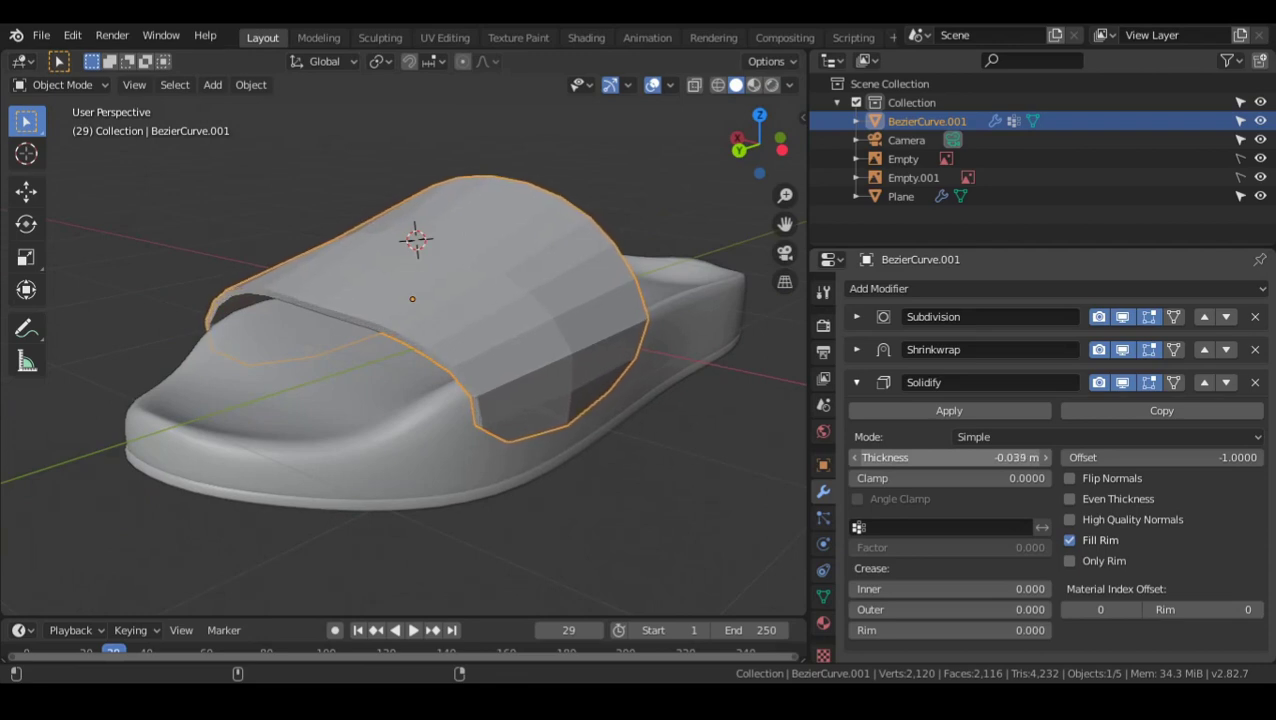
alt+drag(529, 390, 601, 346)
key(shift+alt+z)
drag(970, 457, 1030, 457)
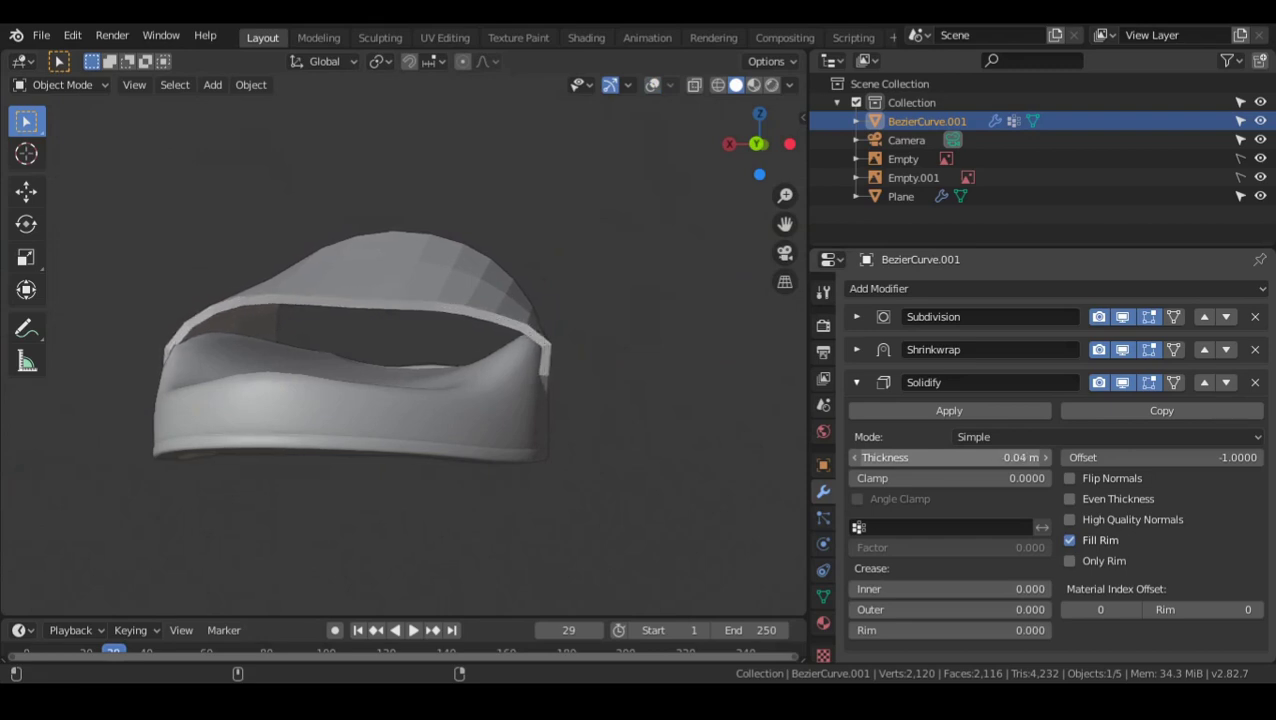
alt+drag(570, 389, 561, 339)
scroll(568, 424, up, 1)
drag(953, 459, 955, 459)
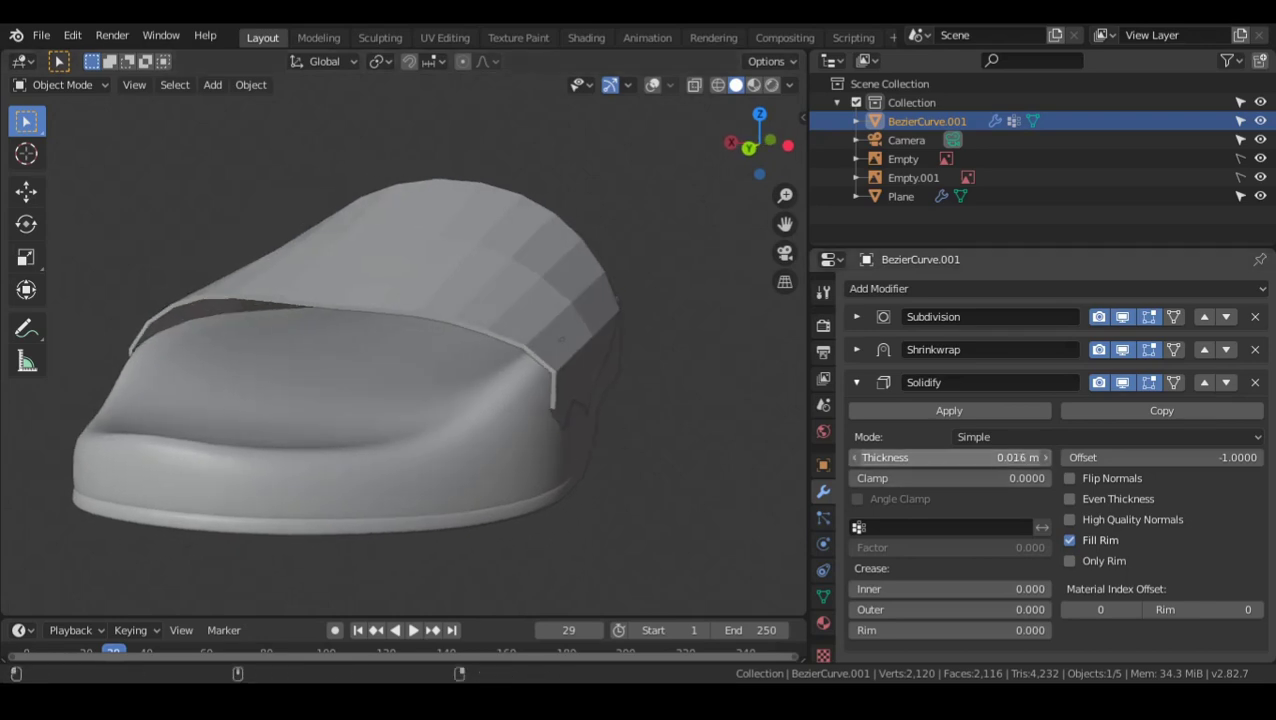
middle_drag(680, 420, 728, 415)
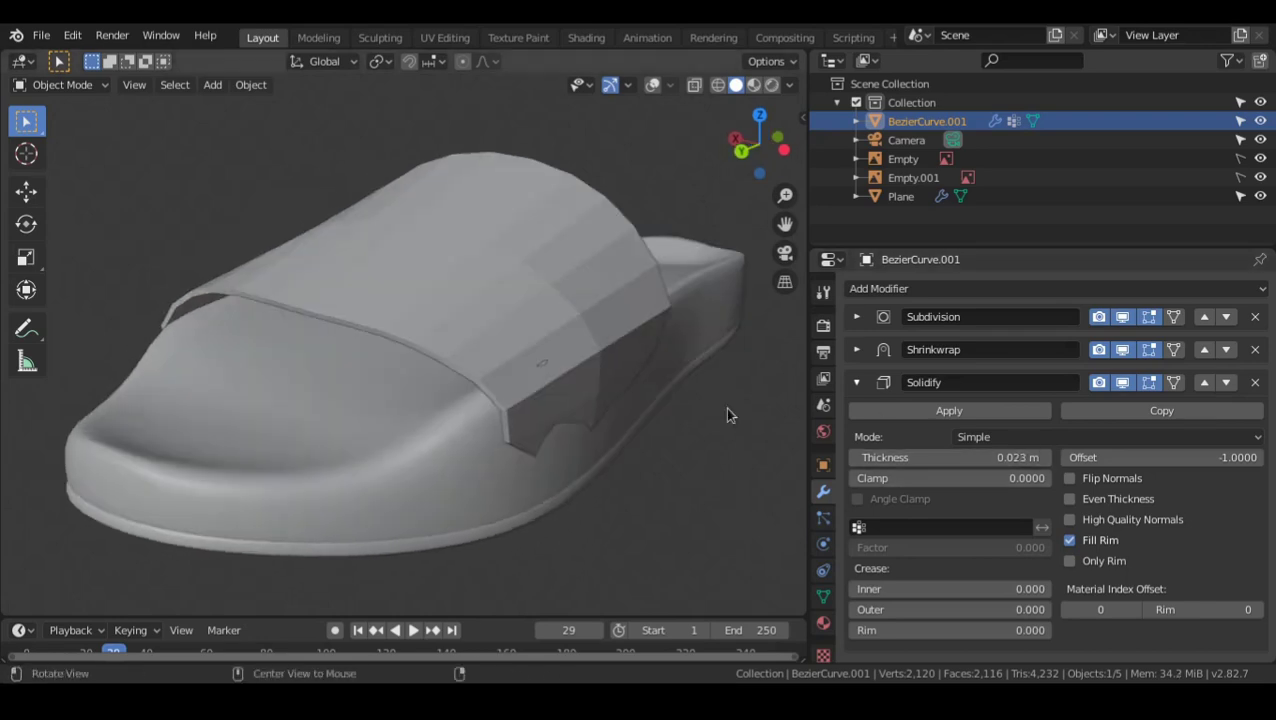
- Add a second Subdivision Surface modifier after the strap's Solidify modifier and collapse the Solidify settings
click(914, 288)
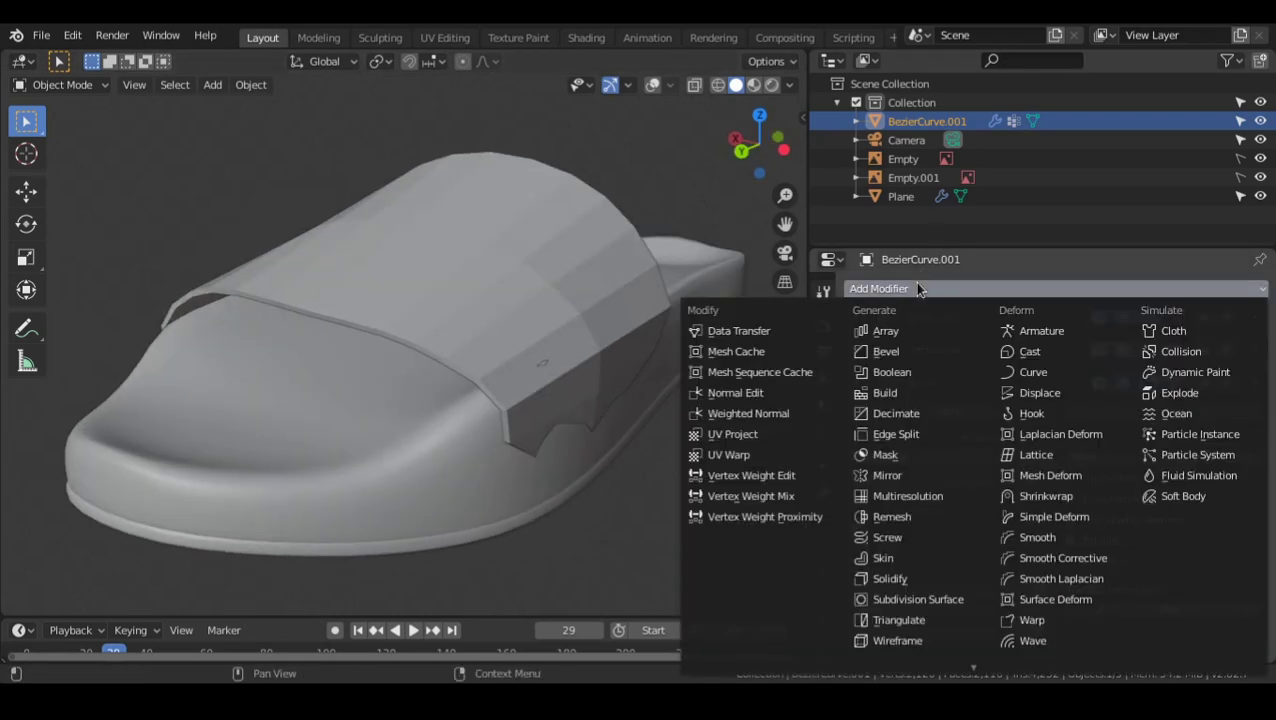
click(925, 599)
middle_drag(587, 393, 620, 400)
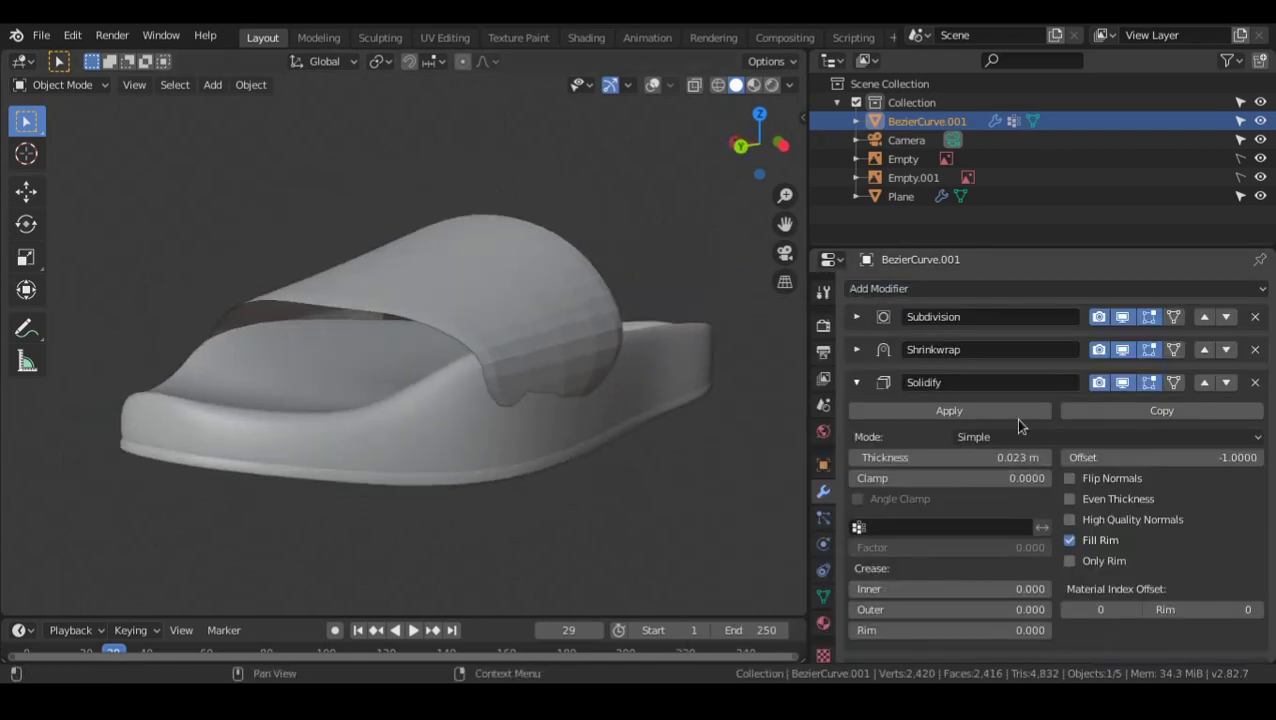
scroll(1015, 418, down, 5)
scroll(1070, 487, up, 4)
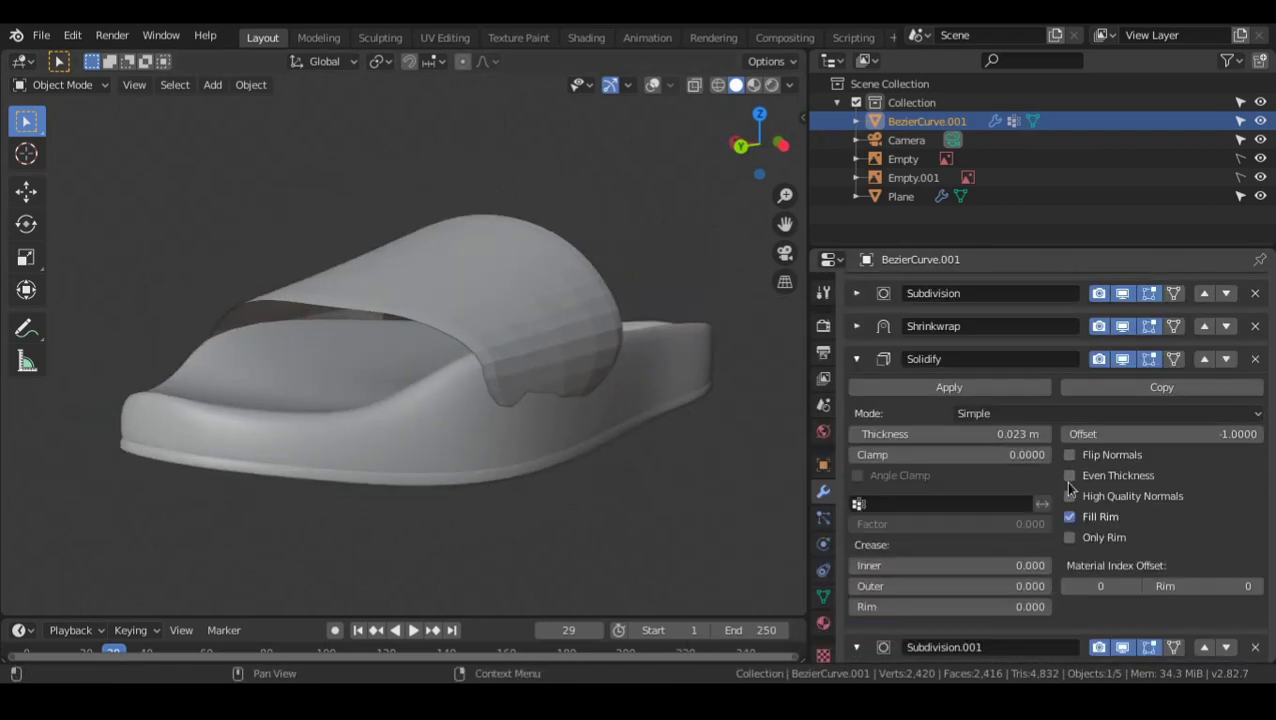
scroll(1067, 537, down, 4)
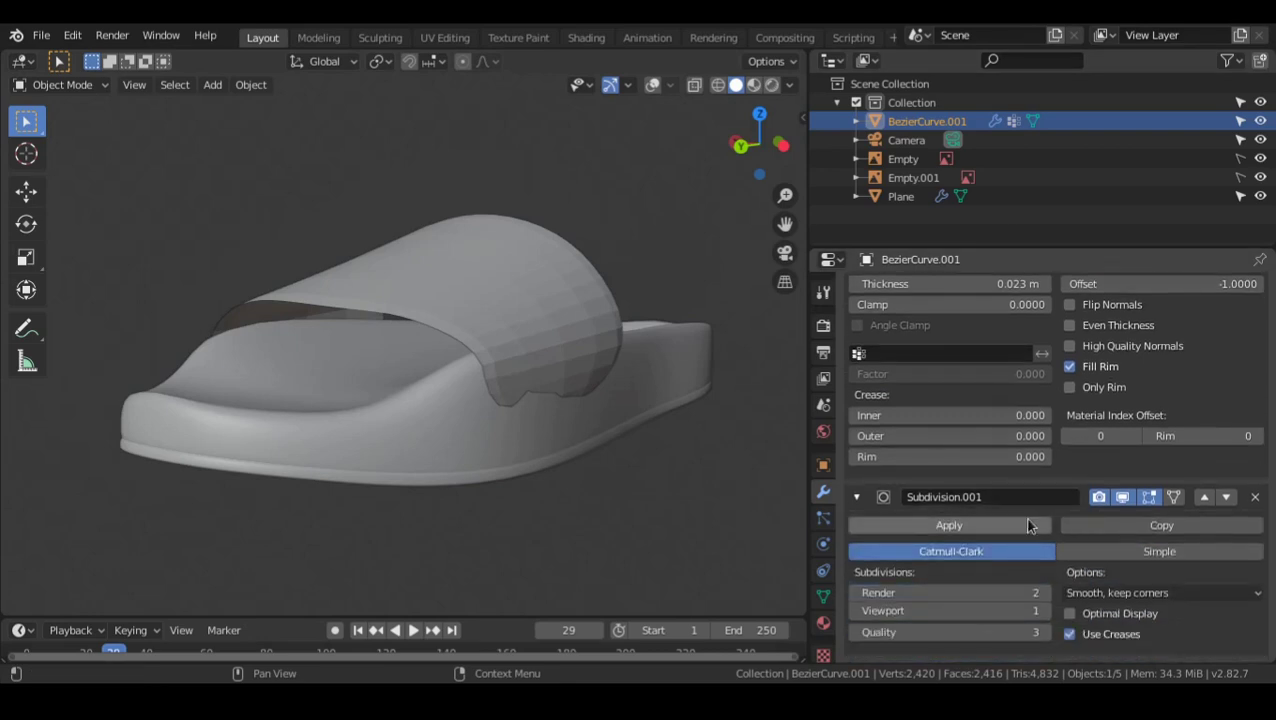
scroll(1045, 522, up, 5)
click(855, 383)
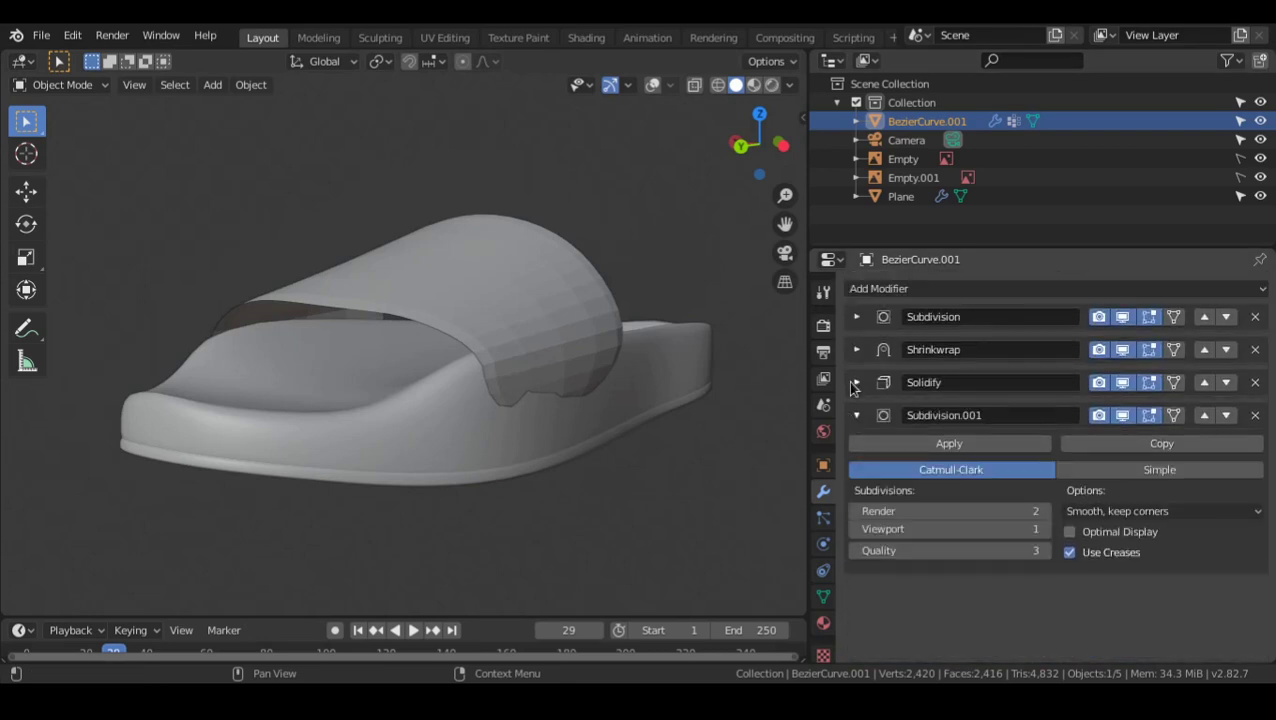
click(857, 317)
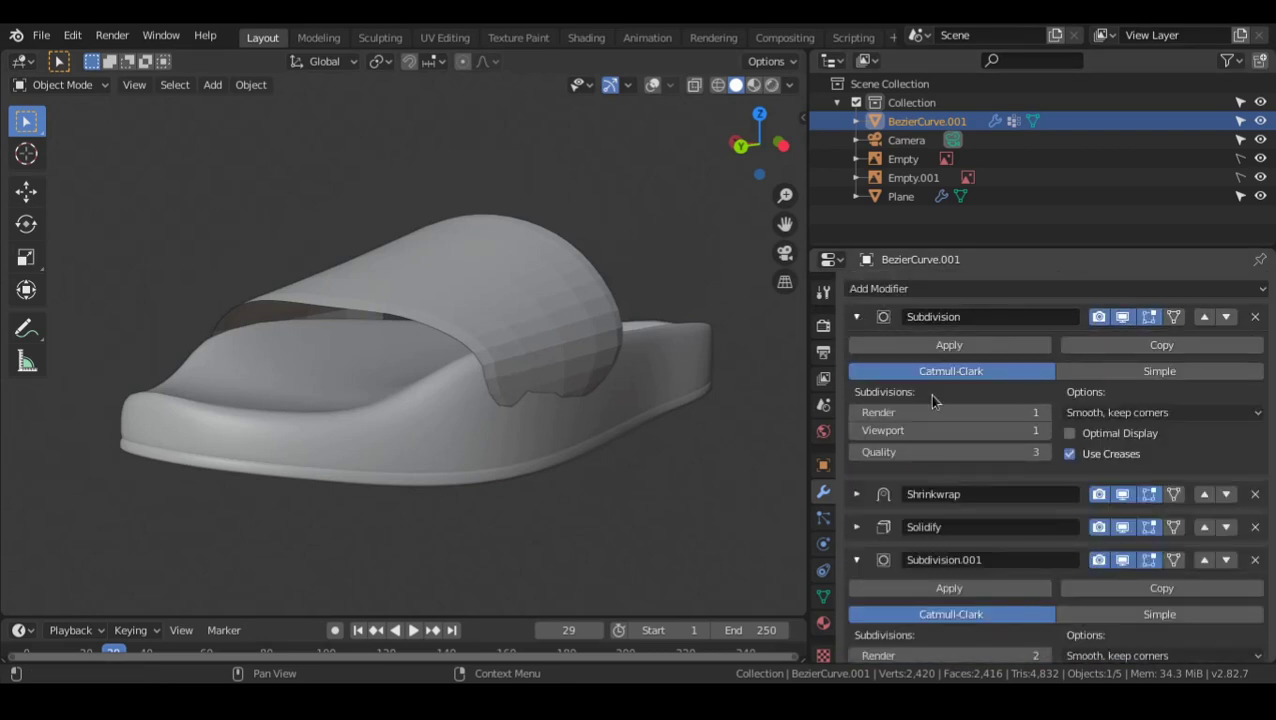
click(858, 318)
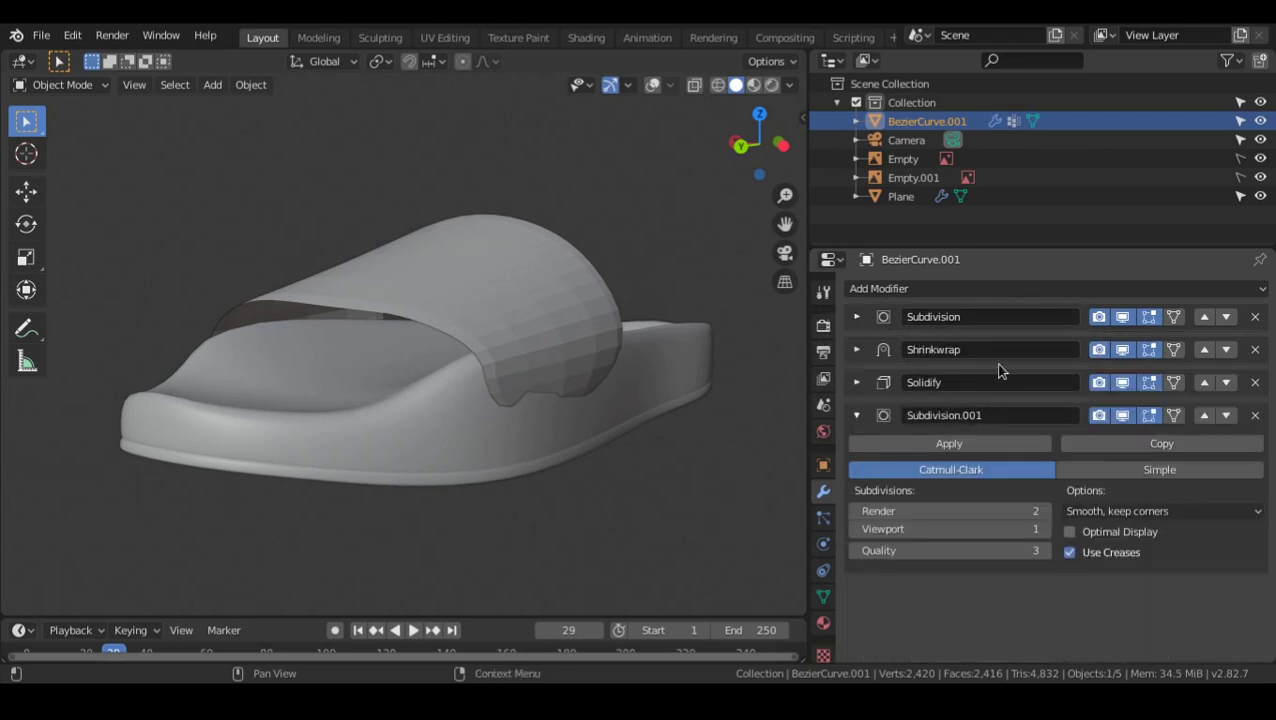
- Set the thickness of the strap's Solidify modifier to 0.054 m
scroll(650, 330, up, 5)
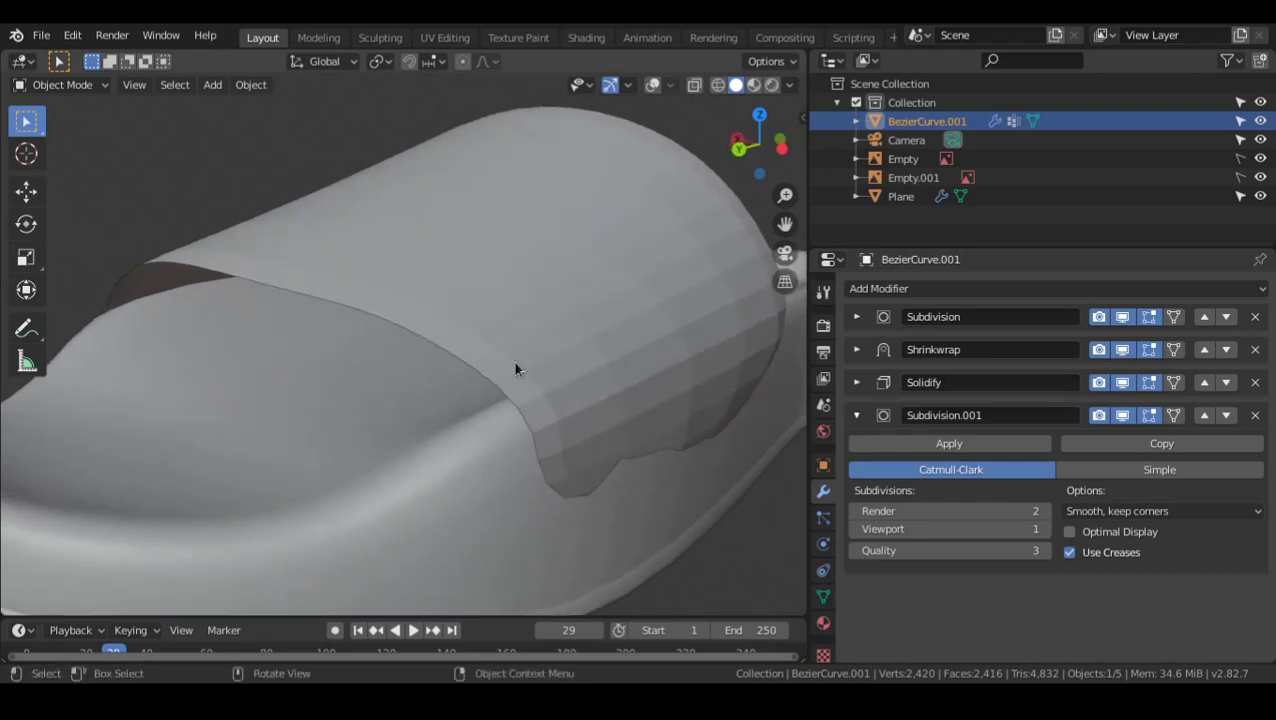
scroll(540, 360, down, 1)
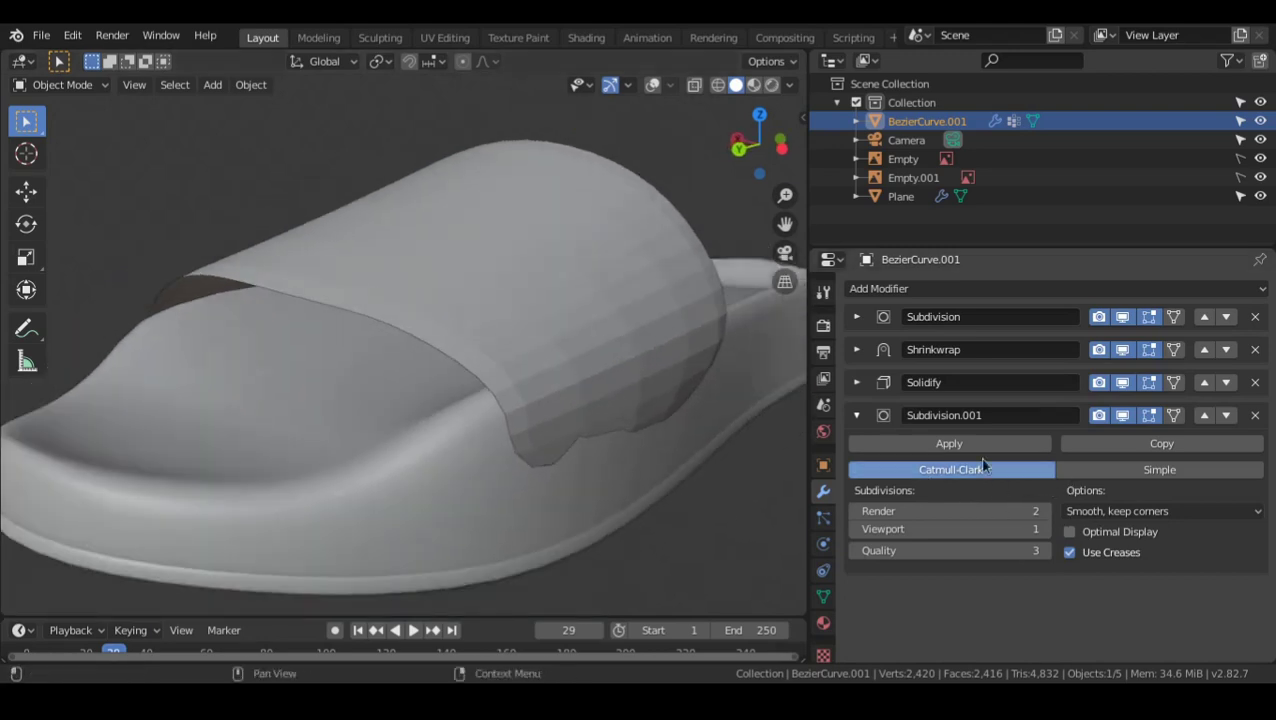
middle_drag(487, 400, 613, 366)
middle_drag(613, 297, 611, 310)
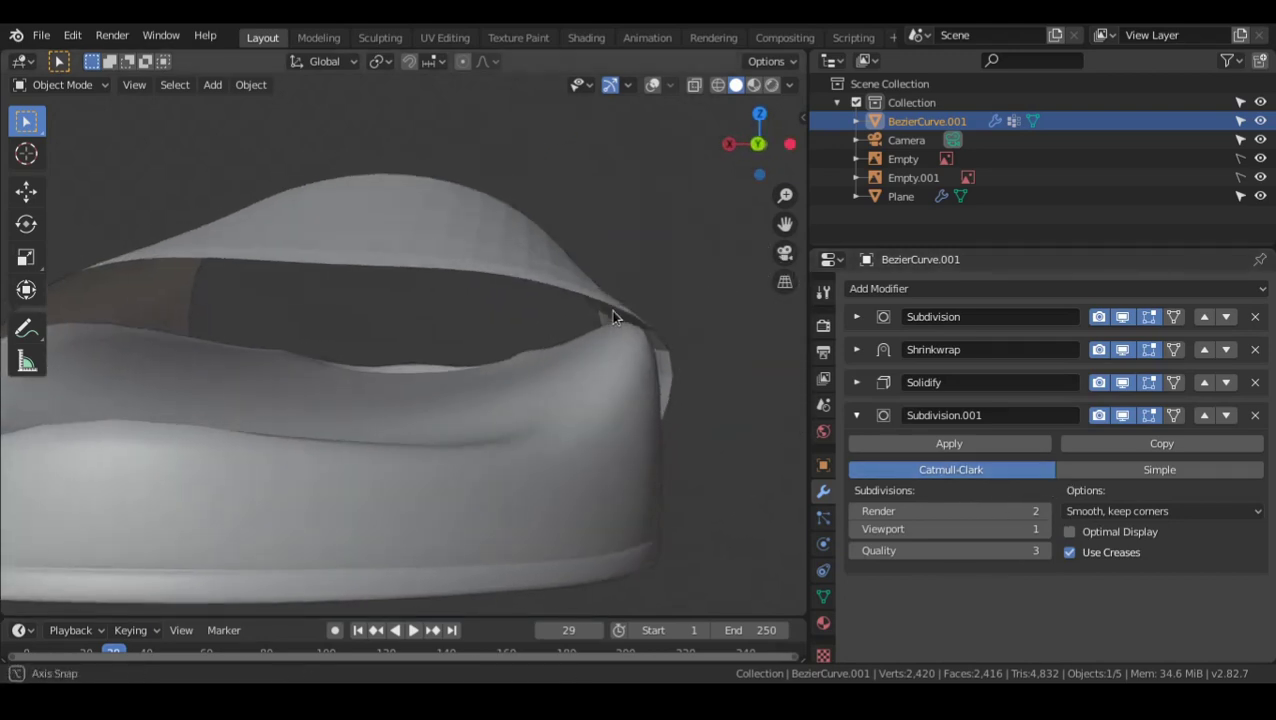
click(856, 415)
click(856, 382)
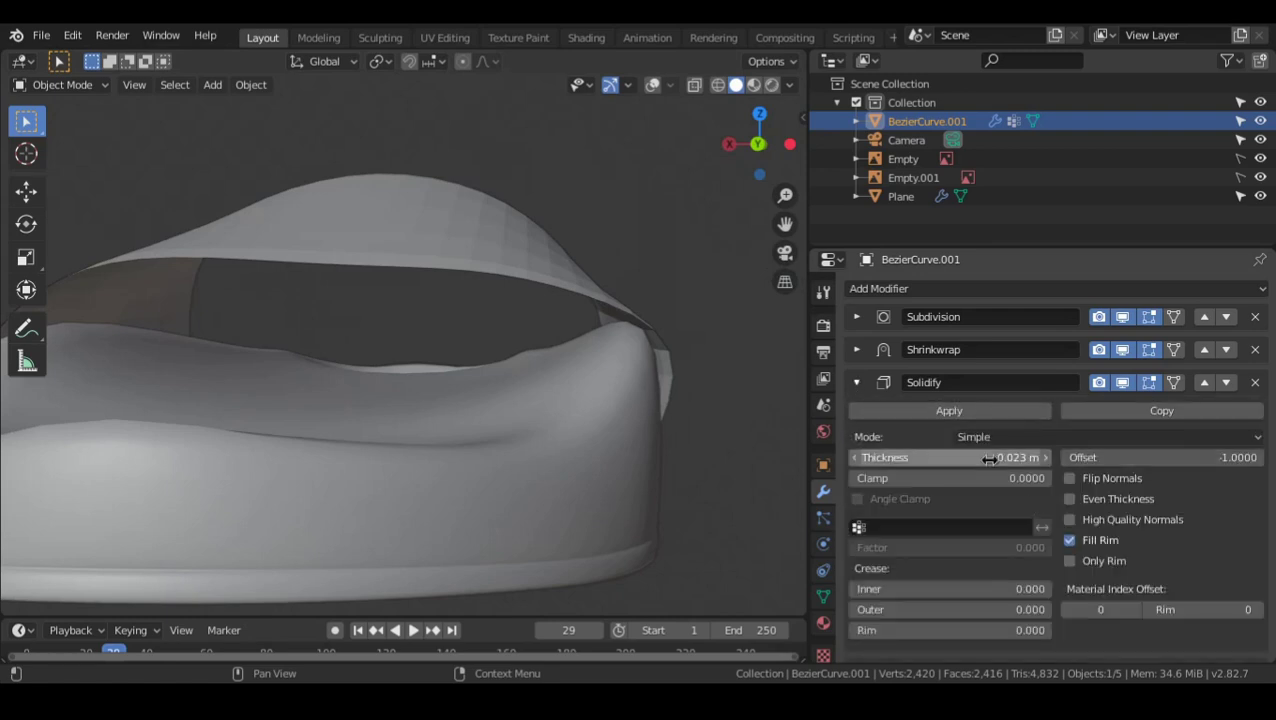
drag(968, 457, 976, 448)
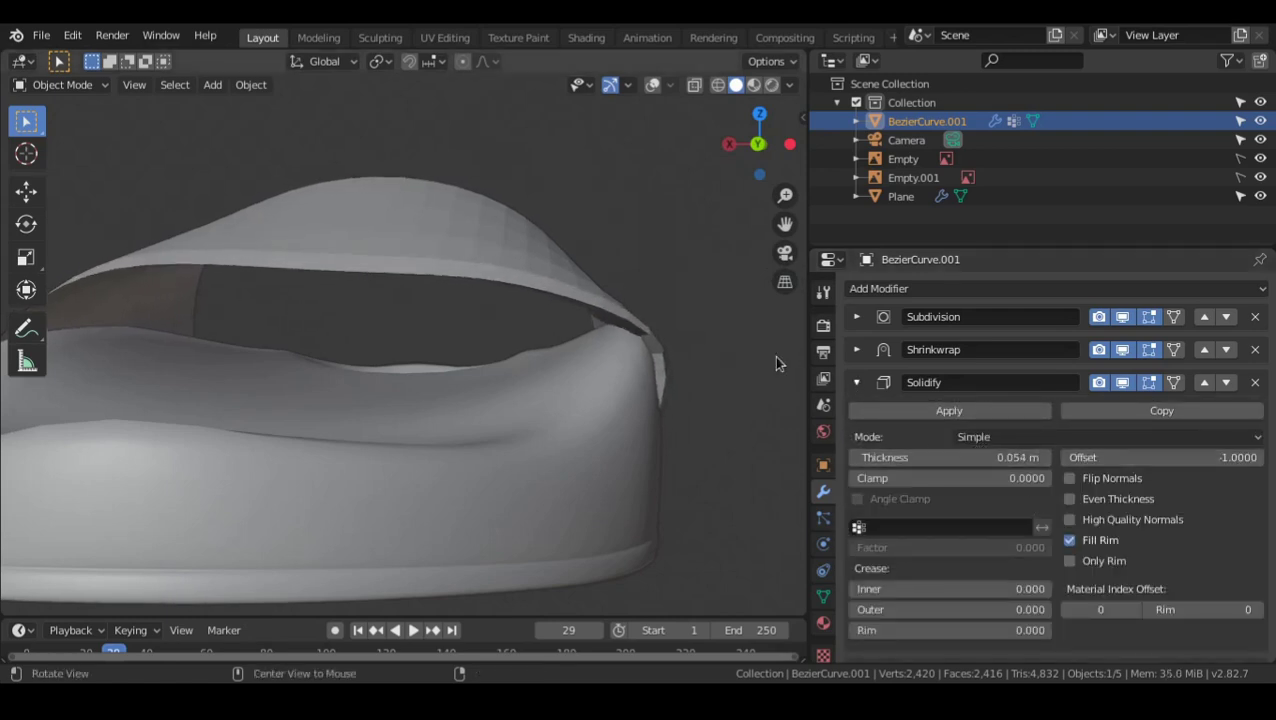
middle_drag(774, 355, 592, 347)
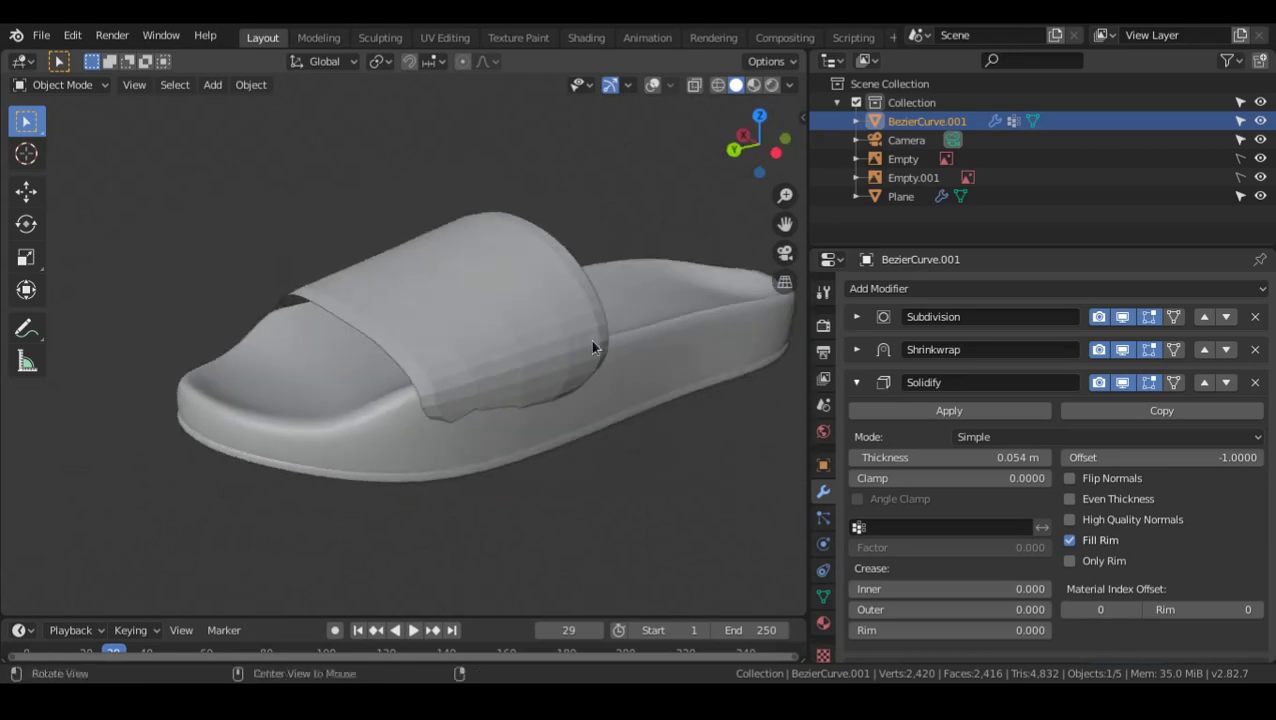
- Apply smooth shading to the strap
right_click(585, 344)
click(572, 335)
middle_drag(639, 308, 621, 316)
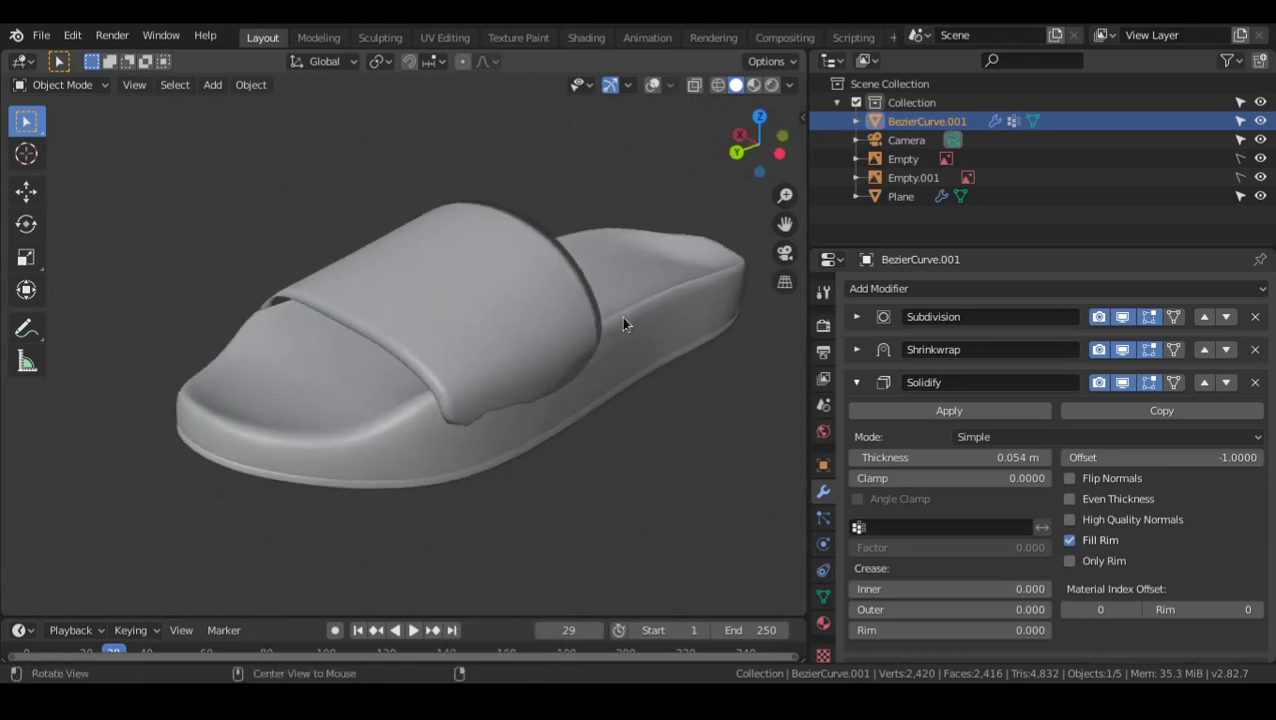
- Switch the viewport to wireframe with overlays shown and open the strap in Edit Mode with nothing selected
key(z)
click(537, 318)
mouse_move(541, 328)
middle_down()
mouse_move(538, 347)
mouse_move(501, 362)
mouse_move(535, 359)
mouse_move(388, 378)
mouse_move(570, 328)
mouse_move(560, 374)
mouse_move(492, 344)
middle_up()
key(alt+a)
click(671, 86)
alt+drag(494, 346, 522, 338)
key(Tab)
key(alt+shift+z)
key(alt+z)
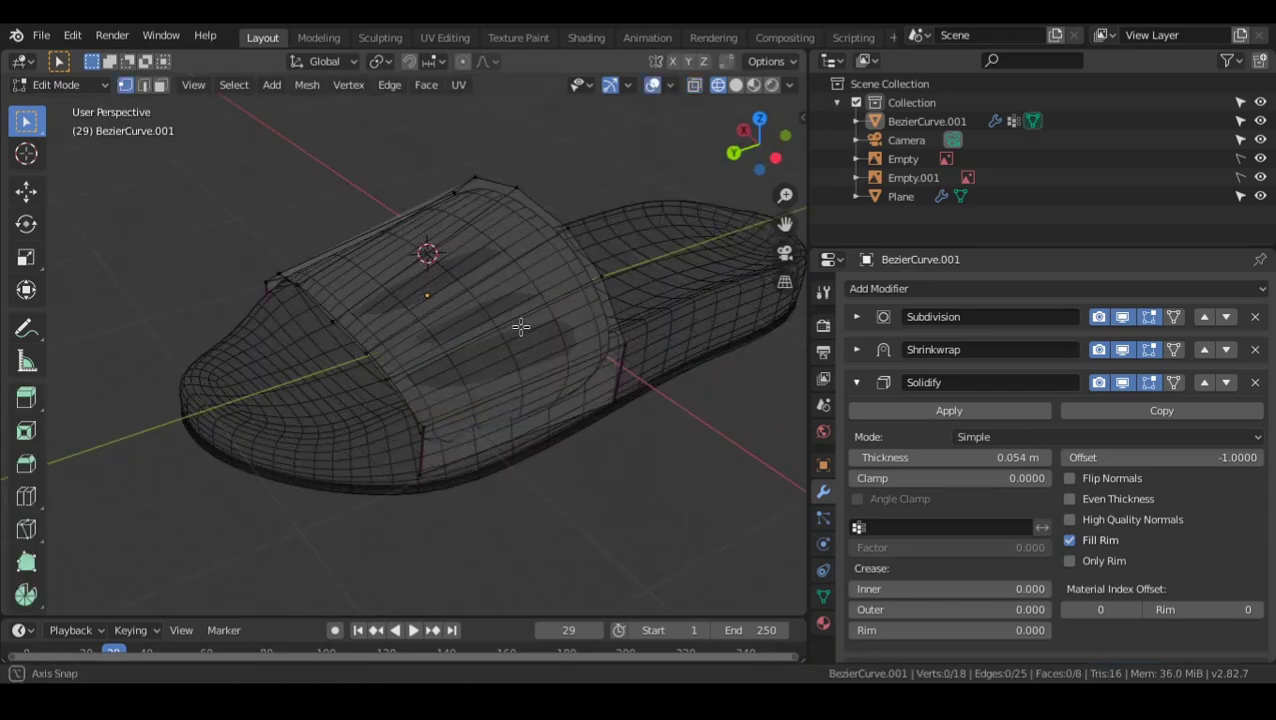
middle_drag(521, 326, 490, 313)
key(ctrl+r)
scroll(483, 317, up, 1)
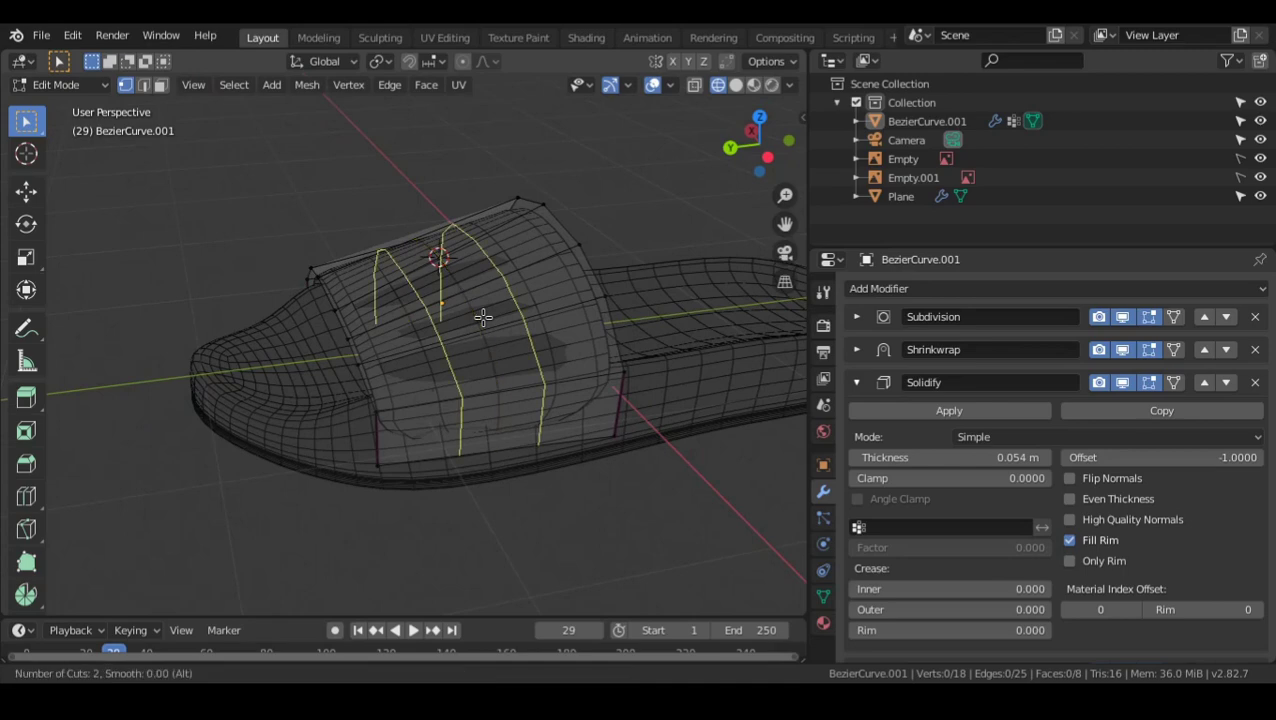
click(483, 317)
right_click(483, 317)
key(ctrl+z)
- Add three evenly spaced loop cuts running over the strap from one side of the sole to the other
key(ctrl+r)
scroll(489, 322, up, 1)
scroll(489, 321, up, 1)
click(489, 322)
right_click(489, 322)
key(alt+a)
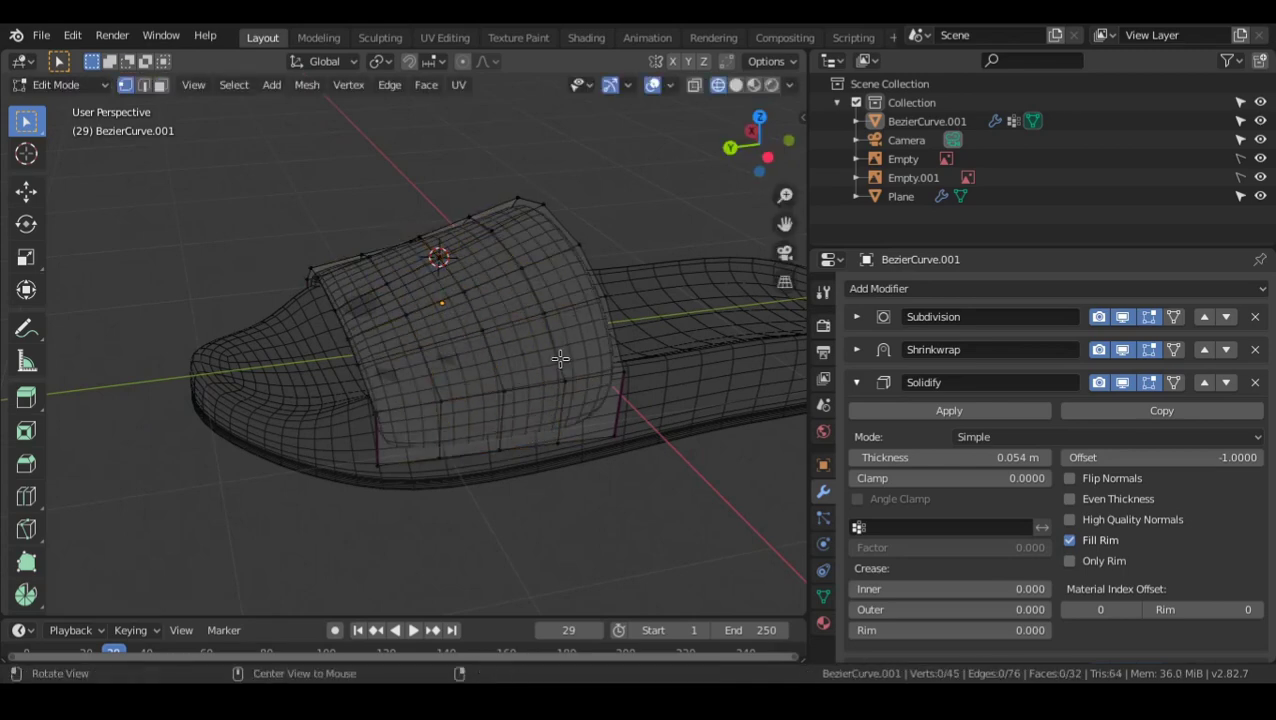
- Leave Edit Mode and return to solid shading to check the strap against both sides of the sole
key(Tab)
middle_drag(560, 357, 450, 362)
key(alt+shift+z)
key(shift+z)
mouse_move(627, 345)
middle_down()
mouse_move(521, 387)
mouse_move(521, 324)
mouse_move(443, 307)
mouse_move(556, 317)
mouse_move(546, 333)
mouse_move(593, 364)
mouse_move(436, 348)
mouse_move(524, 339)
mouse_move(556, 357)
mouse_move(382, 357)
mouse_move(414, 360)
middle_up()
key(Left)
- Move the sole's upper side vertex beside the strap end inward along global X, where the sole pokes through the strap
click(593, 364)
scroll(556, 357, up, 3)
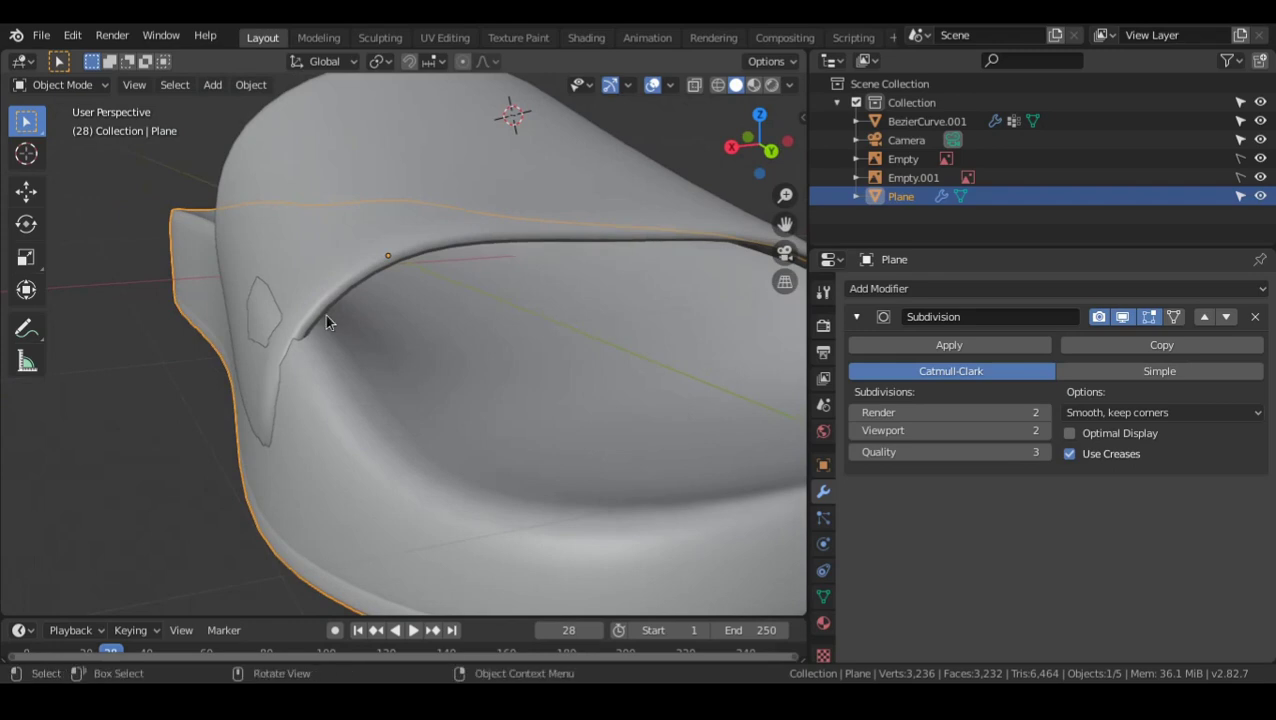
key(Tab)
middle_drag(293, 322, 325, 344)
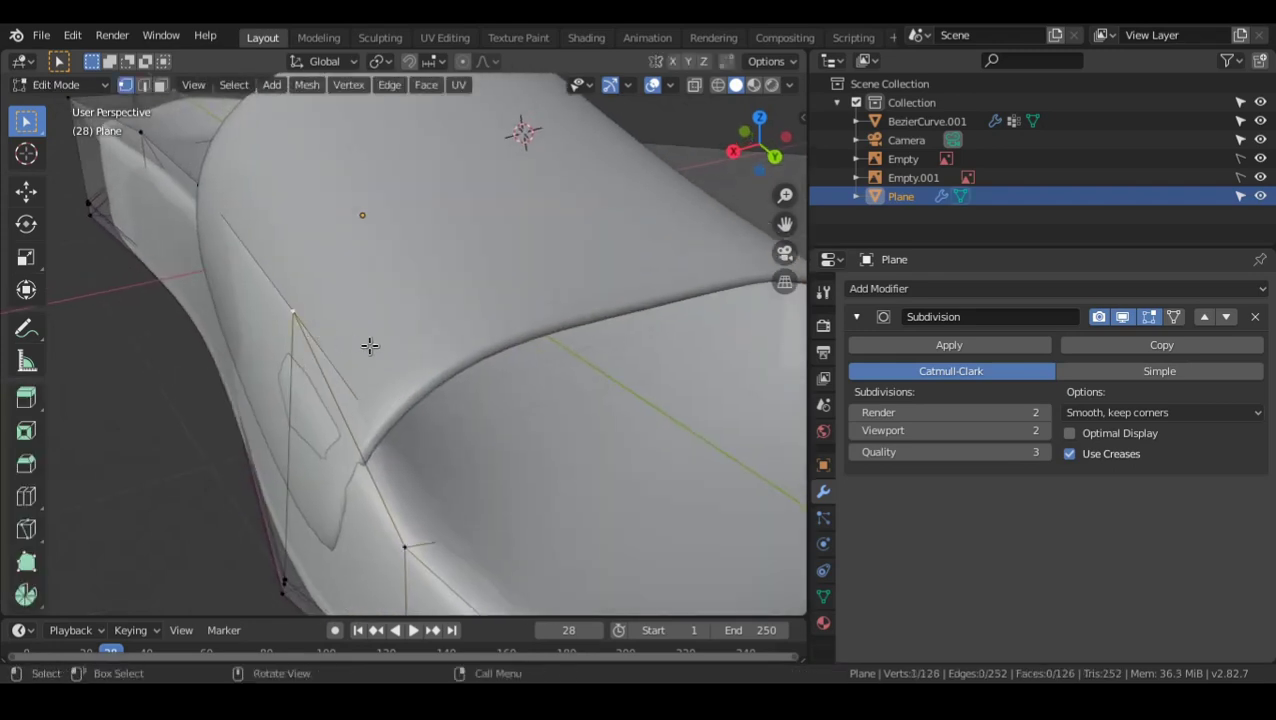
key(g)
key(x)
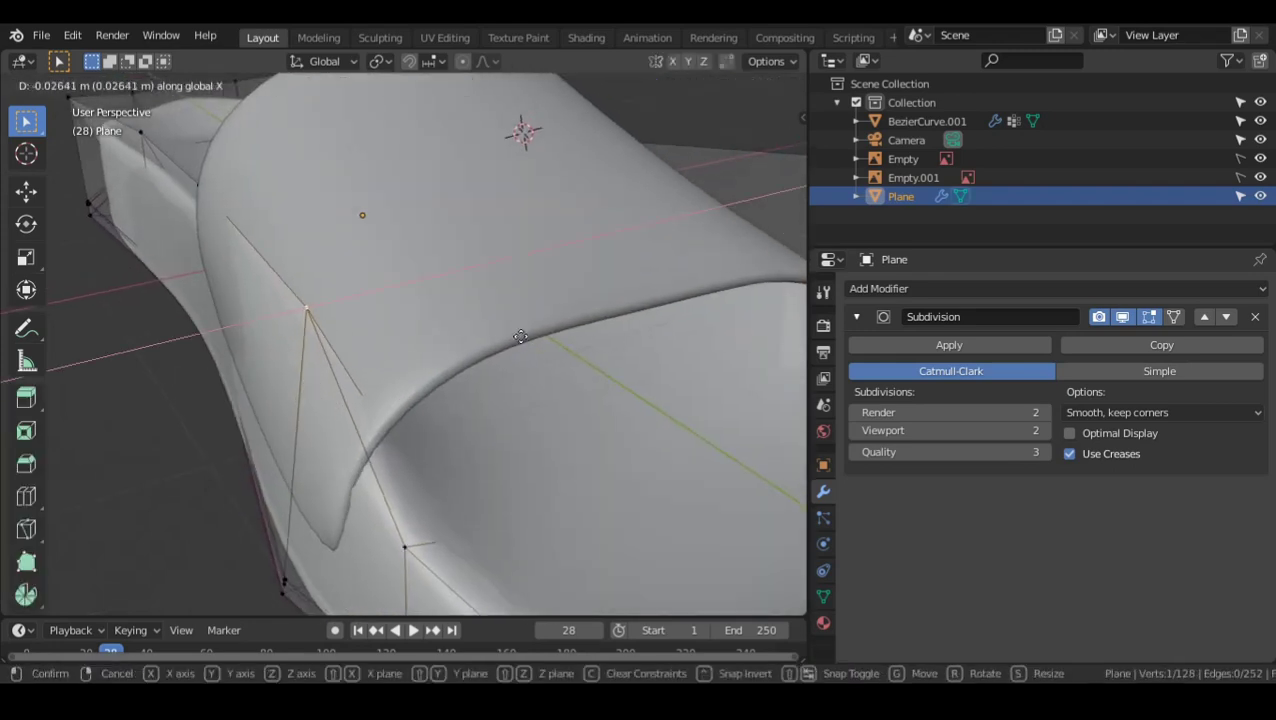
click(625, 300)
mouse_move(632, 296)
middle_down()
mouse_move(590, 311)
mouse_move(621, 276)
middle_up()
key(Tab)
middle_drag(745, 256, 571, 322)
- Examine the sole's edit cage around both strap ends, briefly previewing the Subdivision modifier on the cage
key(Tab)
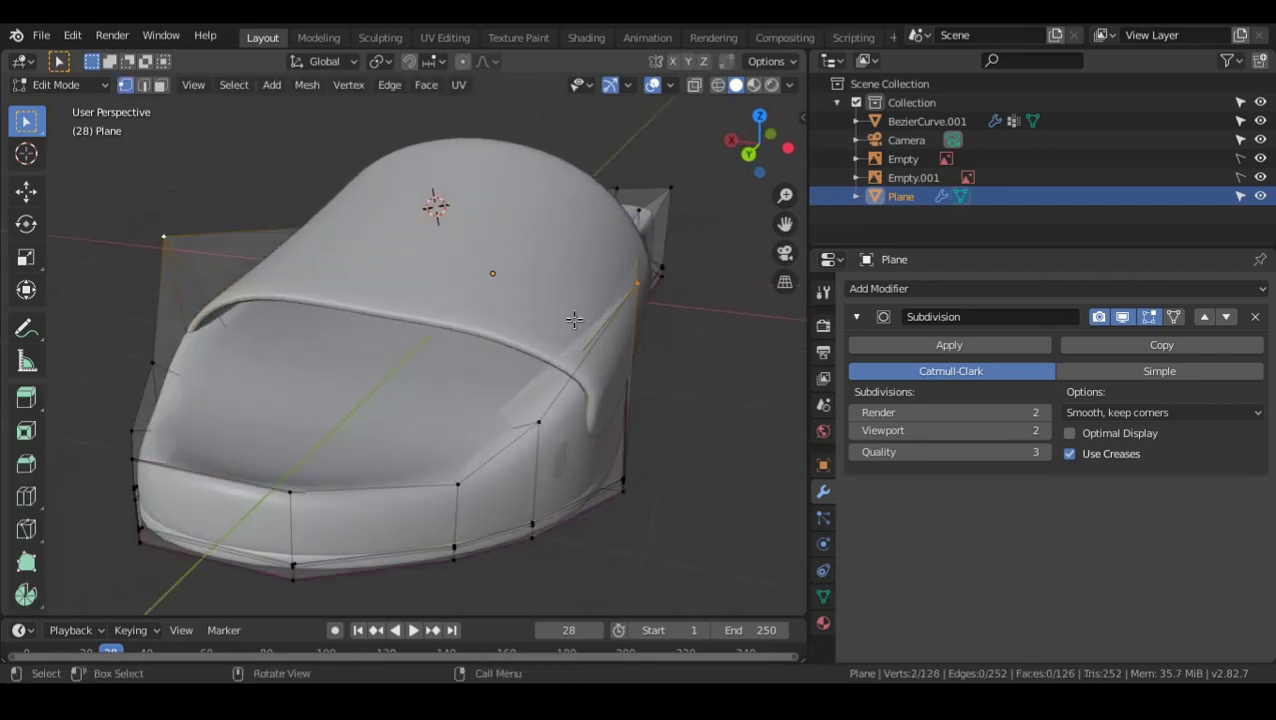
click(1175, 318)
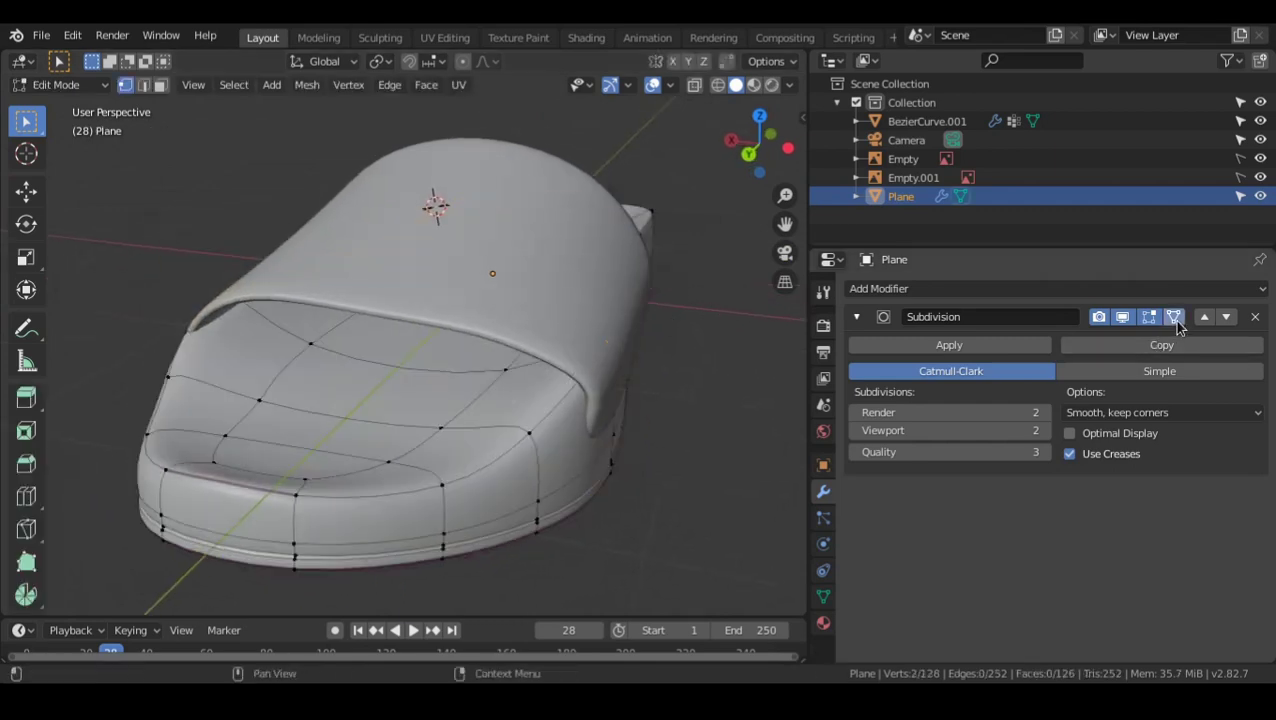
click(1175, 317)
middle_drag(686, 353, 722, 313)
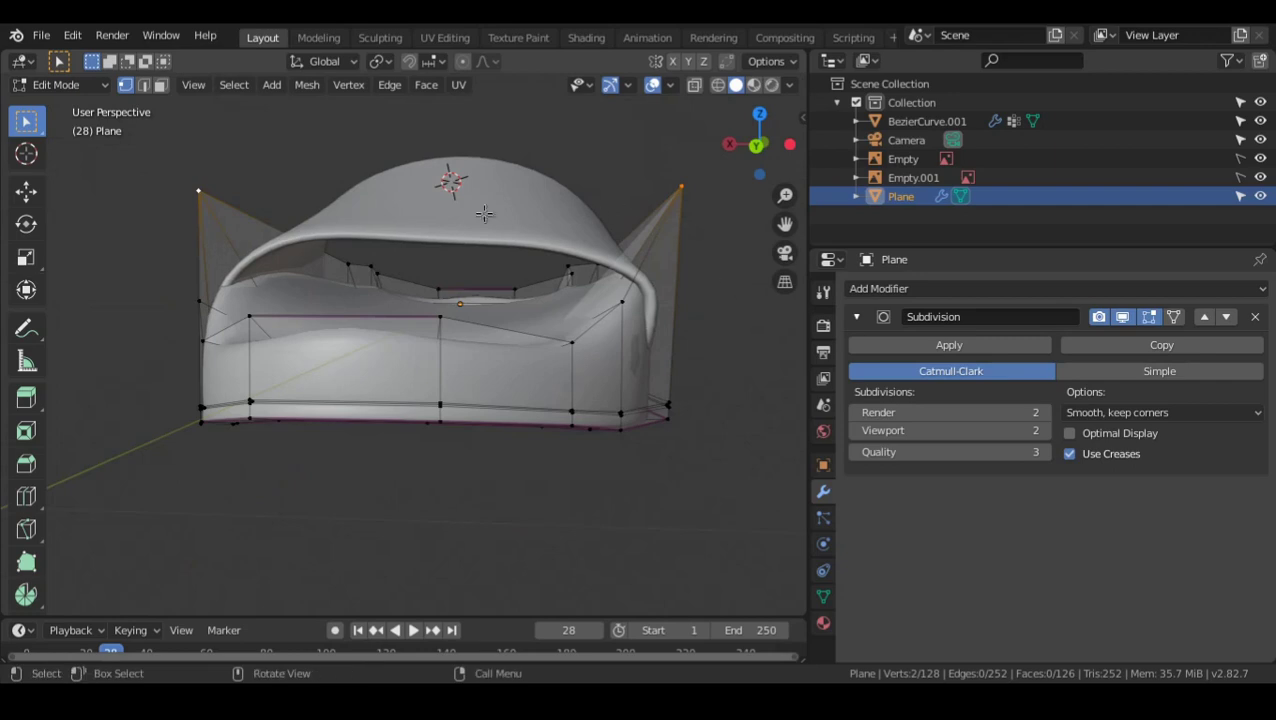
middle_drag(449, 264, 533, 332)
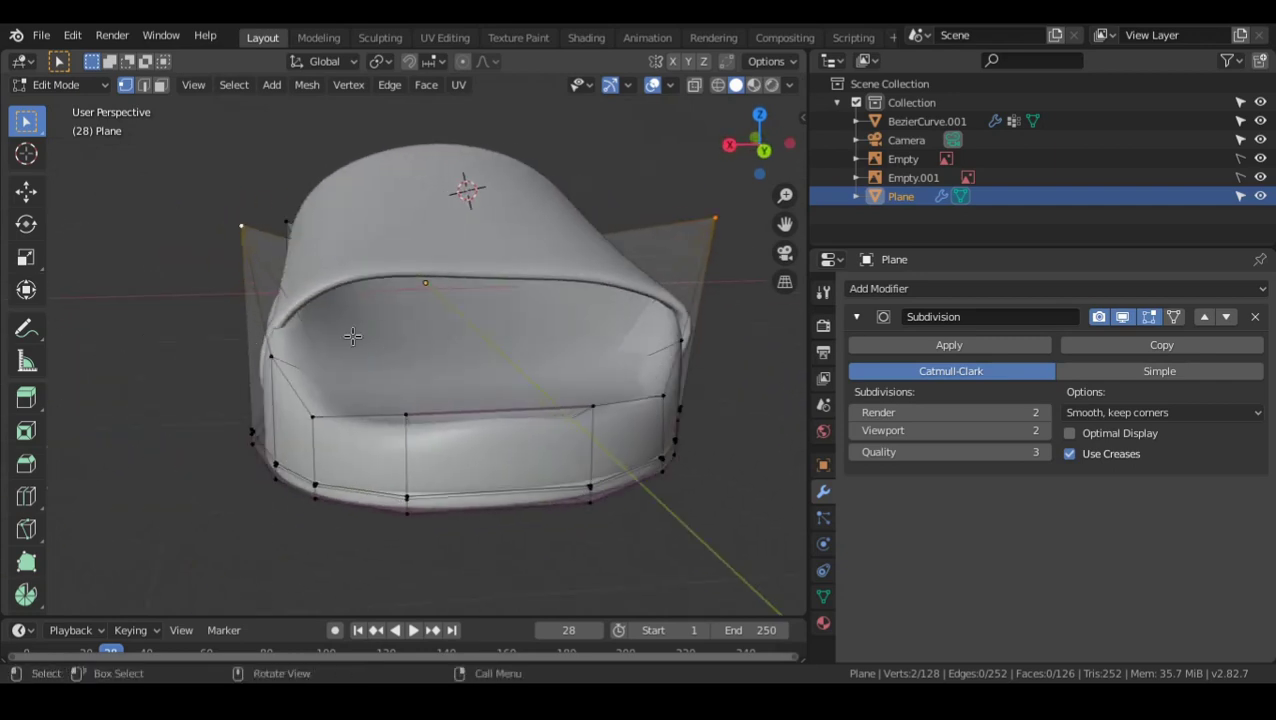
middle_drag(352, 336, 413, 351)
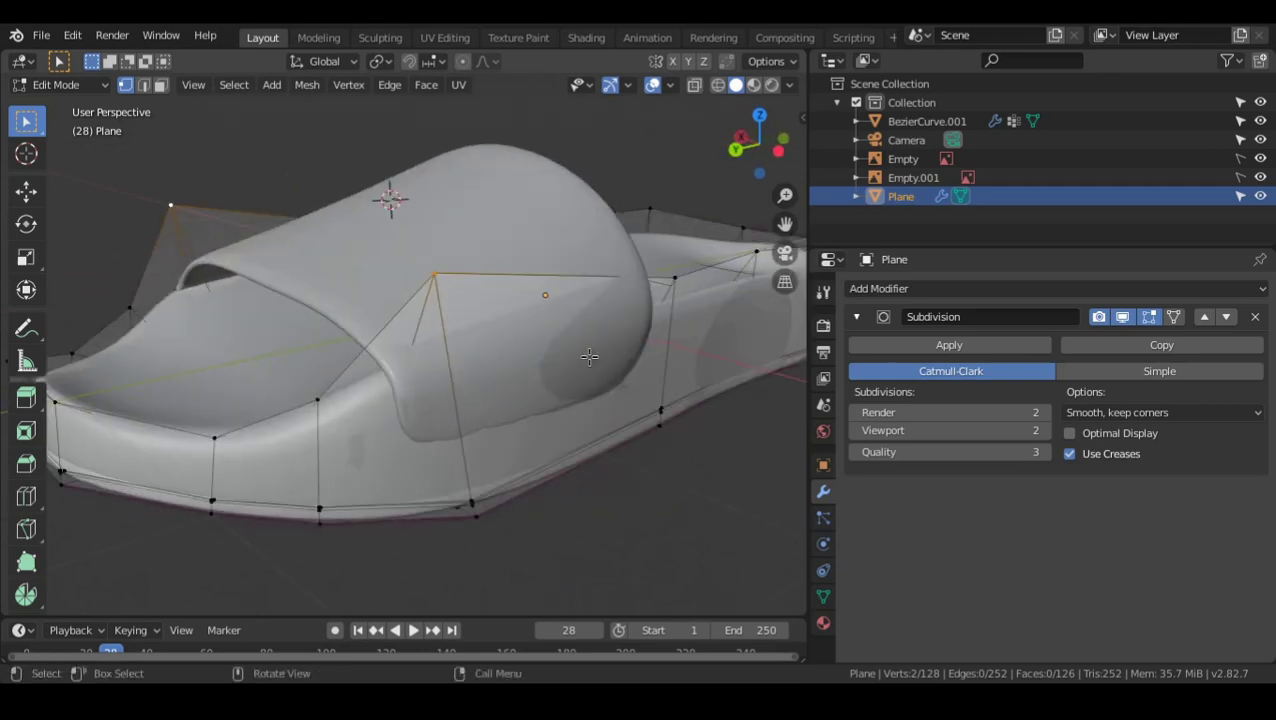
middle_drag(587, 363, 745, 314)
key(s)
key(x)
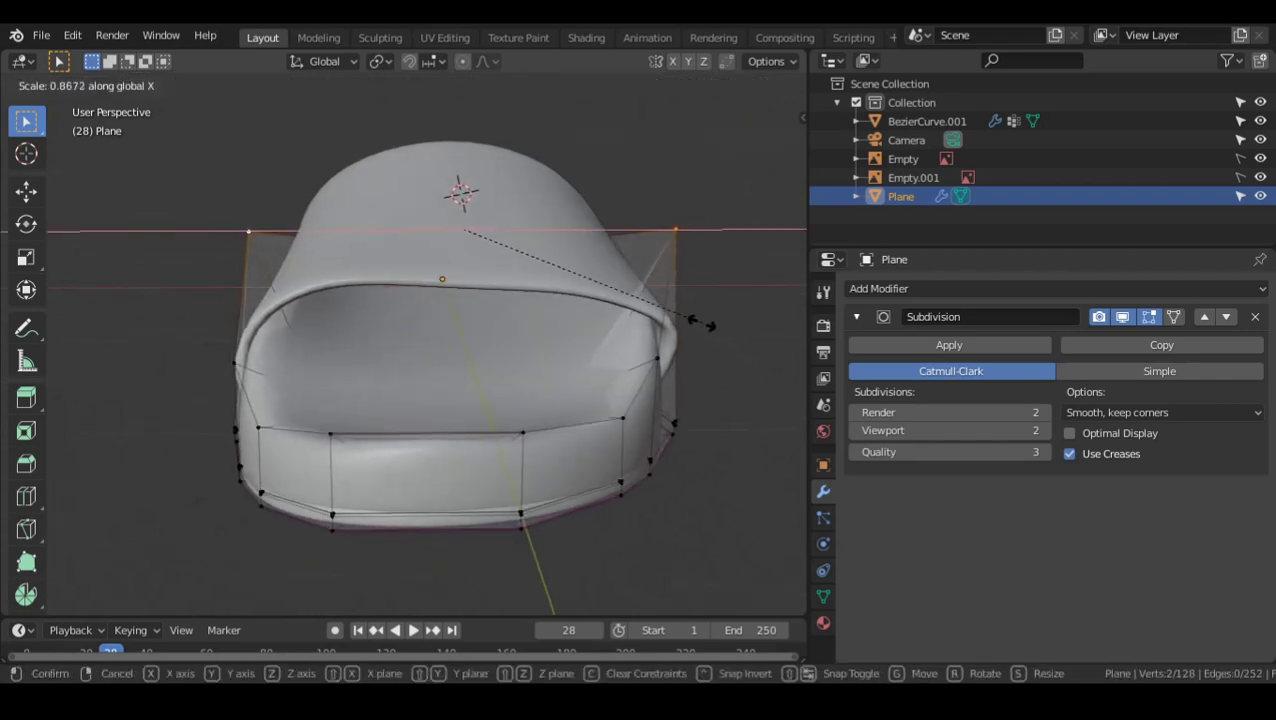
click(712, 319)
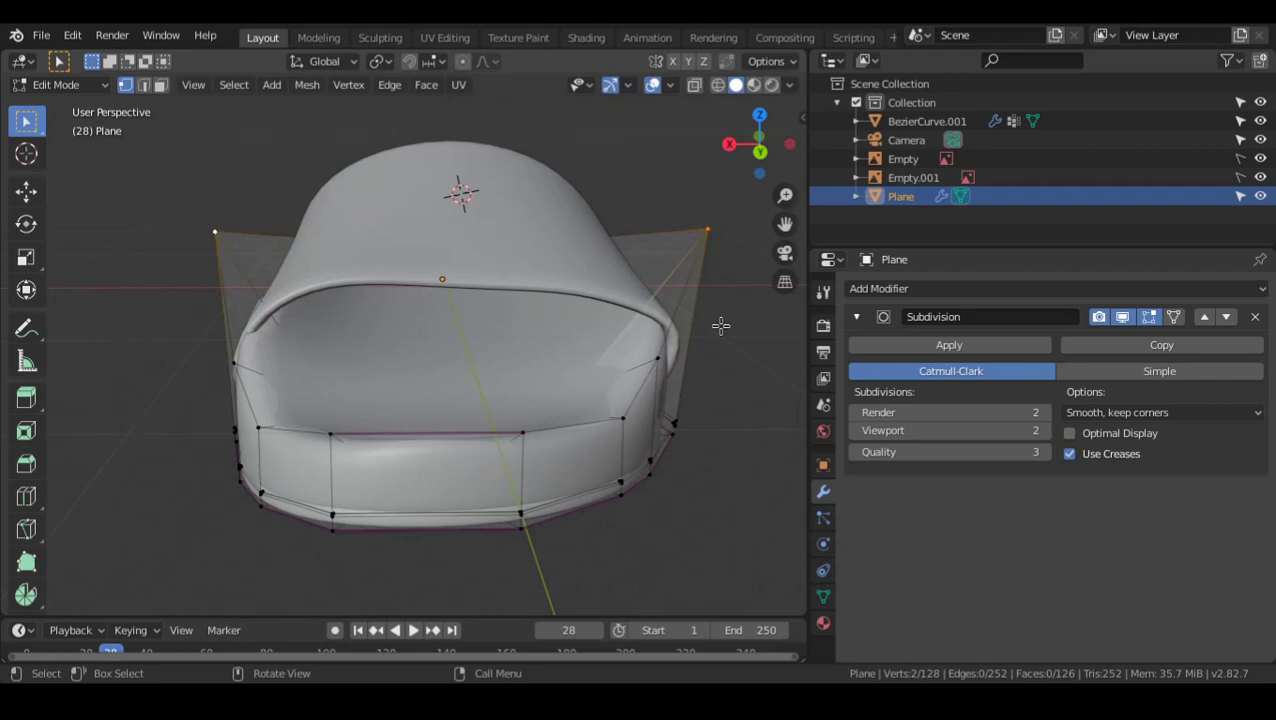
- Scale the two opposite upper sole vertices beside the strap closer together along global X
key(s)
key(x)
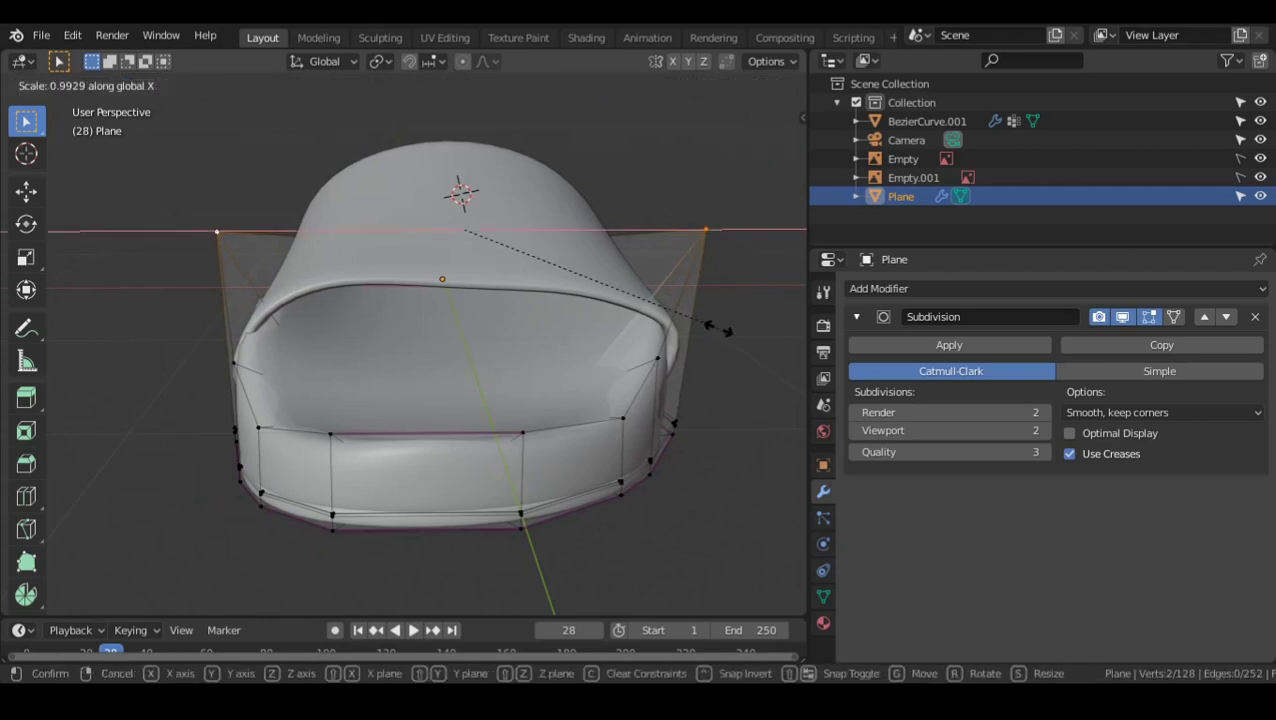
click(653, 328)
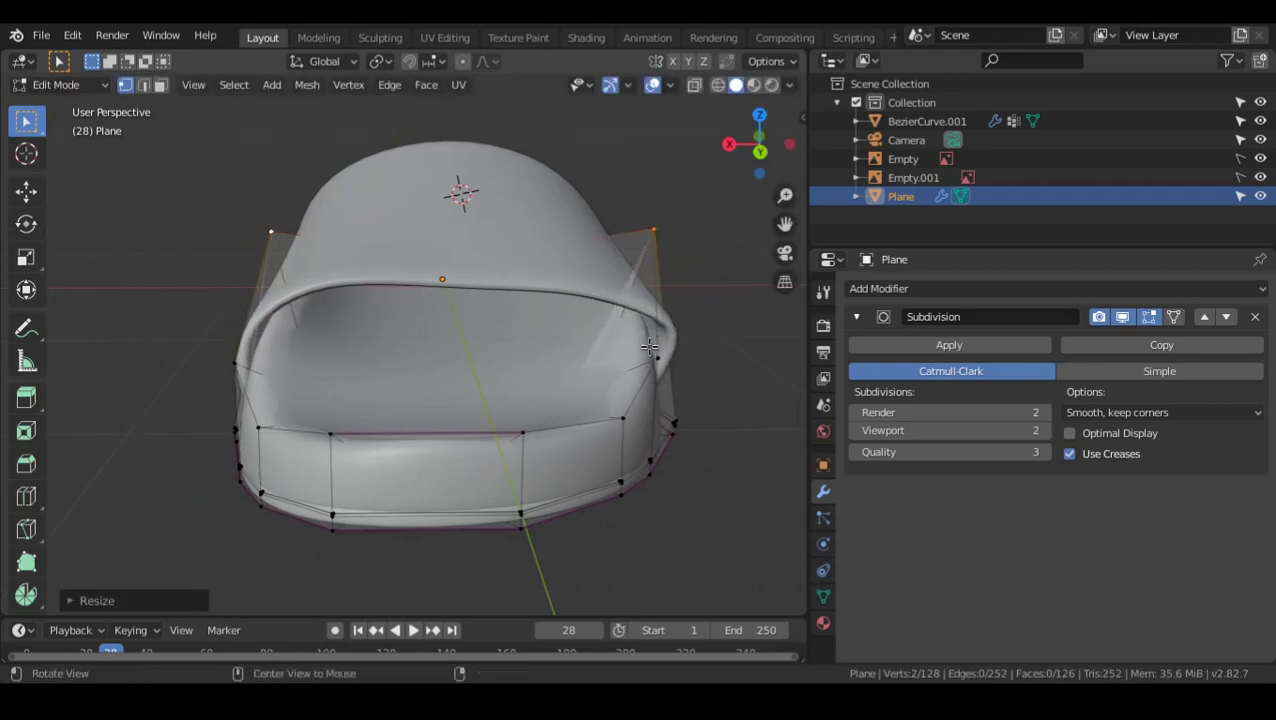
- Switch to editing the strap and scale its opposite side vertex rows near sole height closer together along global X
middle_drag(582, 378, 340, 347)
key(Tab)
click(569, 262)
key(Tab)
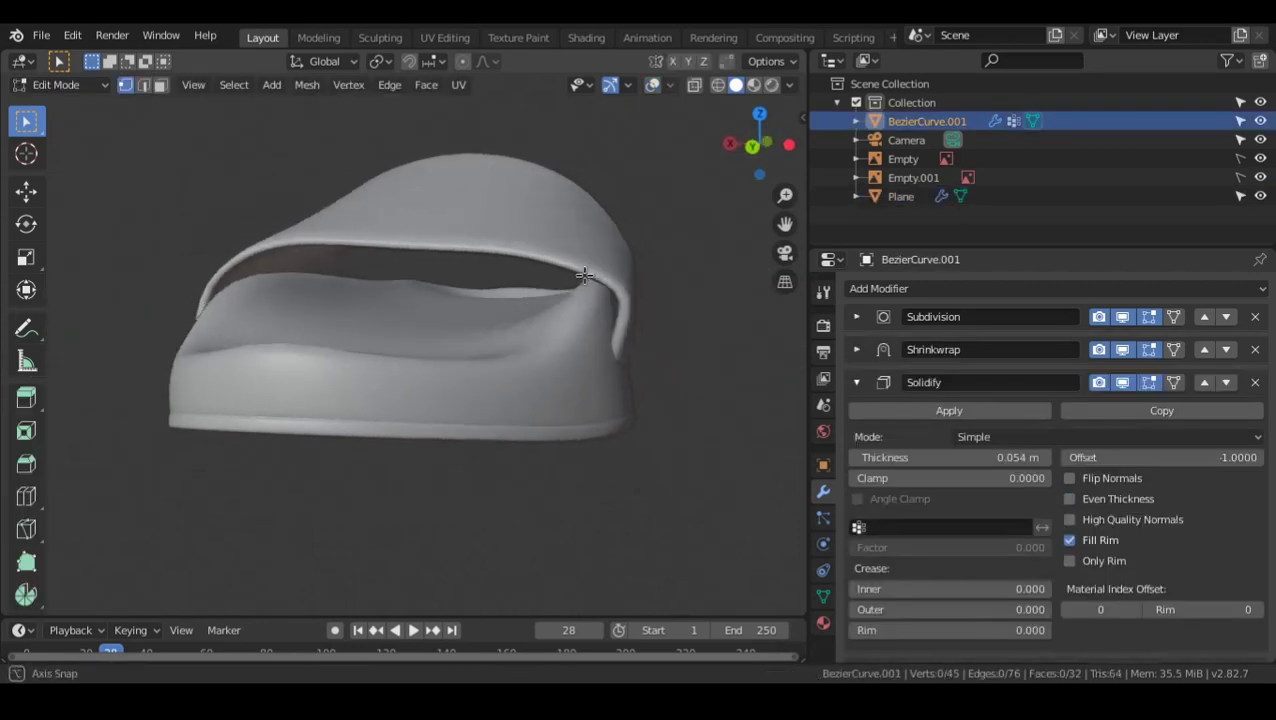
middle_drag(569, 262, 624, 311)
key(s)
key(x)
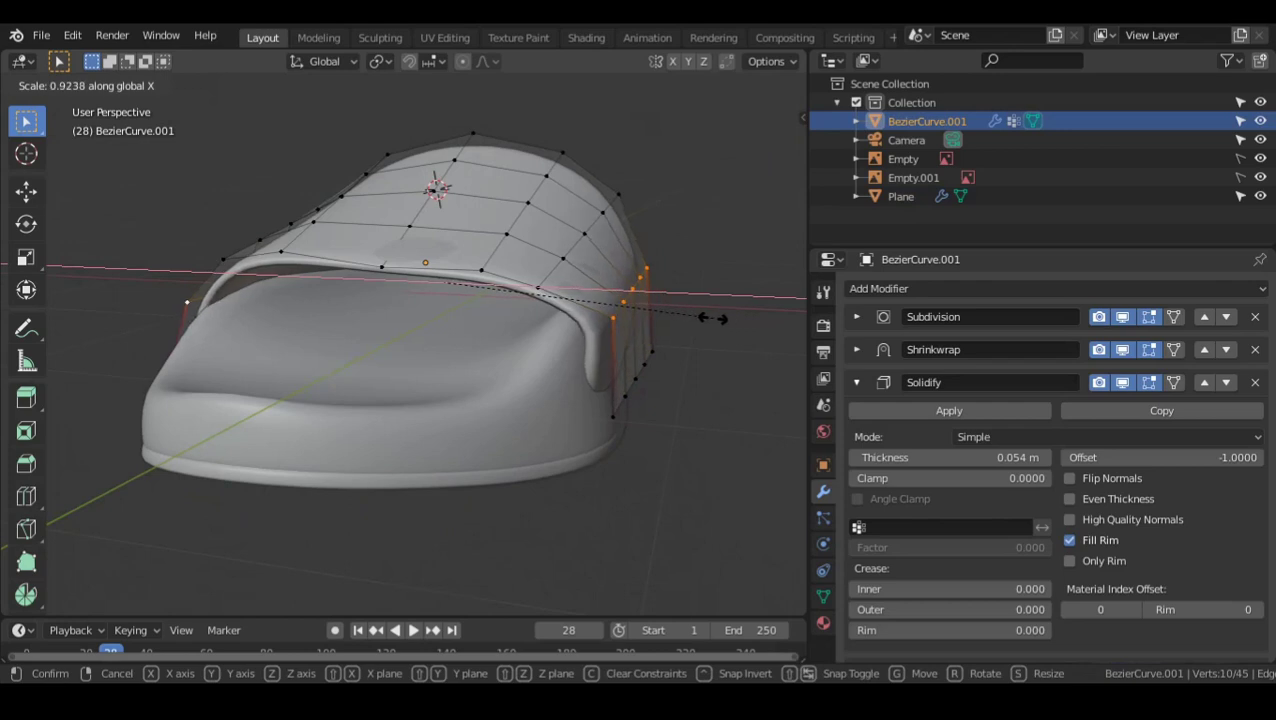
click(567, 316)
- Adjust the row of five vertices on one side of the strap along global X so it hugs the sole
mouse_move(567, 316)
middle_down()
mouse_move(587, 298)
mouse_move(620, 300)
mouse_move(509, 341)
mouse_move(578, 336)
middle_up()
click(478, 323)
key(g)
key(x)
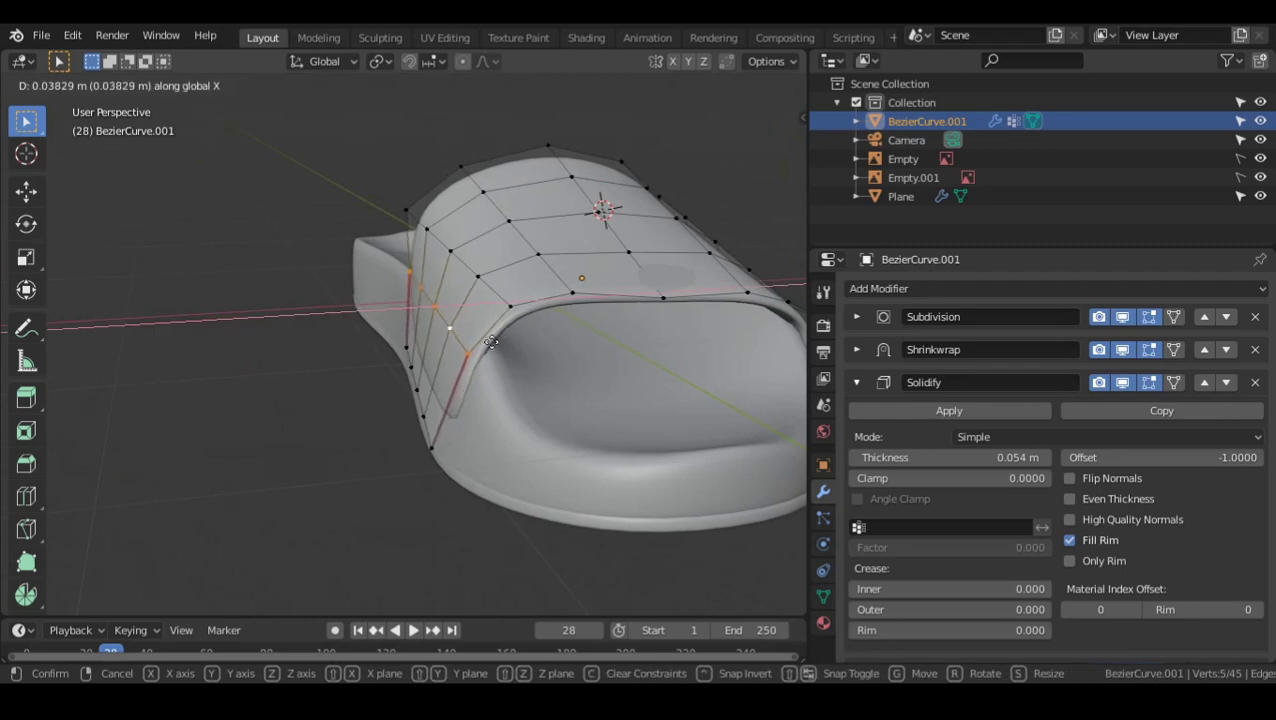
click(491, 342)
middle_drag(491, 342, 545, 337)
key(g)
key(x)
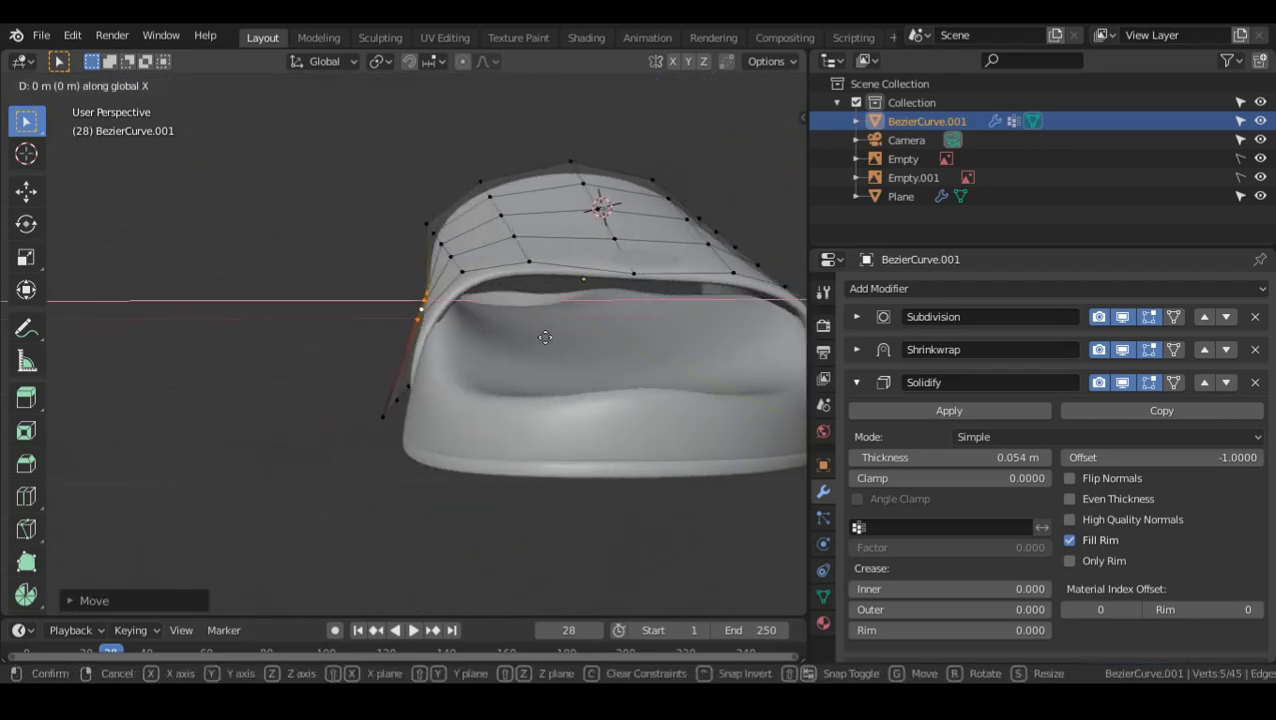
click(522, 338)
- Check the strap in Object Mode, then show it in left orthographic view with X-ray over the reference image
middle_drag(460, 341, 431, 359)
key(Tab)
key(alt+shift+z)
key(grave)
click(579, 351)
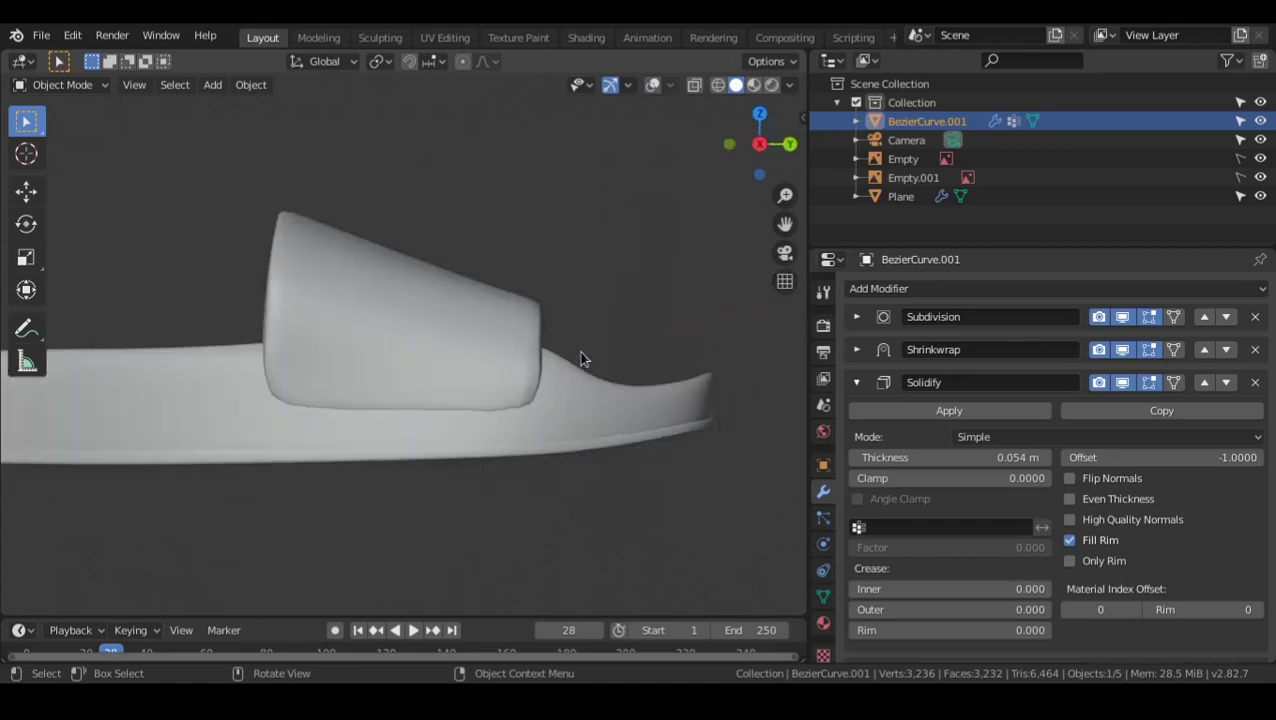
middle_drag(579, 351, 396, 350)
key(alt+z)
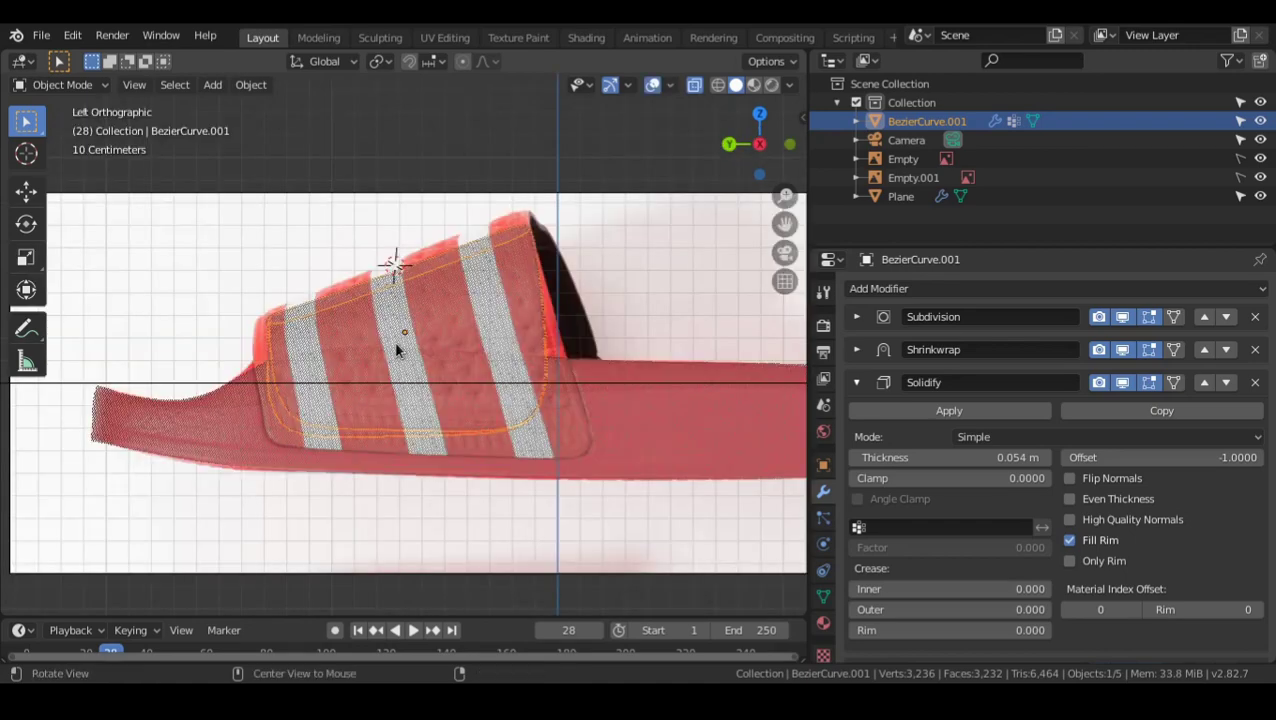
- Move the strap's front side vertices at sole height onto the front edge of the strap in the reference image
scroll(396, 350, up, 1)
key(Tab)
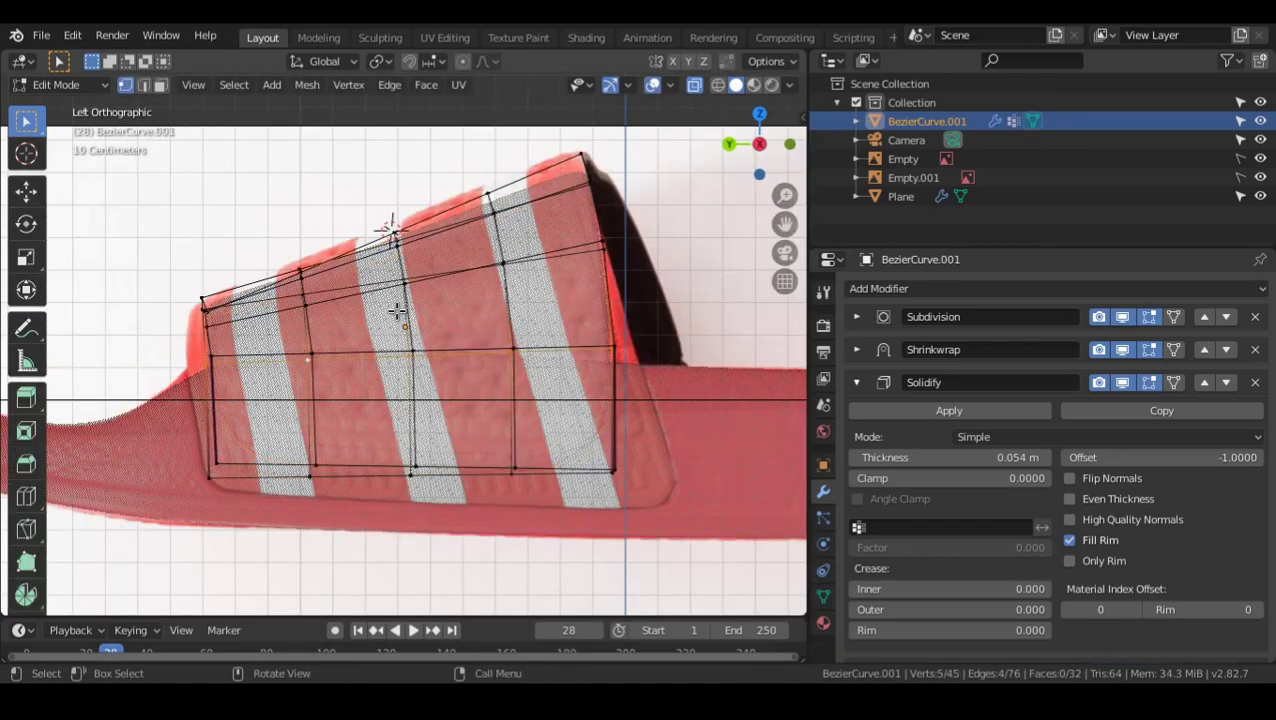
shift+middle_drag(264, 338, 441, 282)
key(alt+z)
key(alt+z)
scroll(441, 284, up, 1)
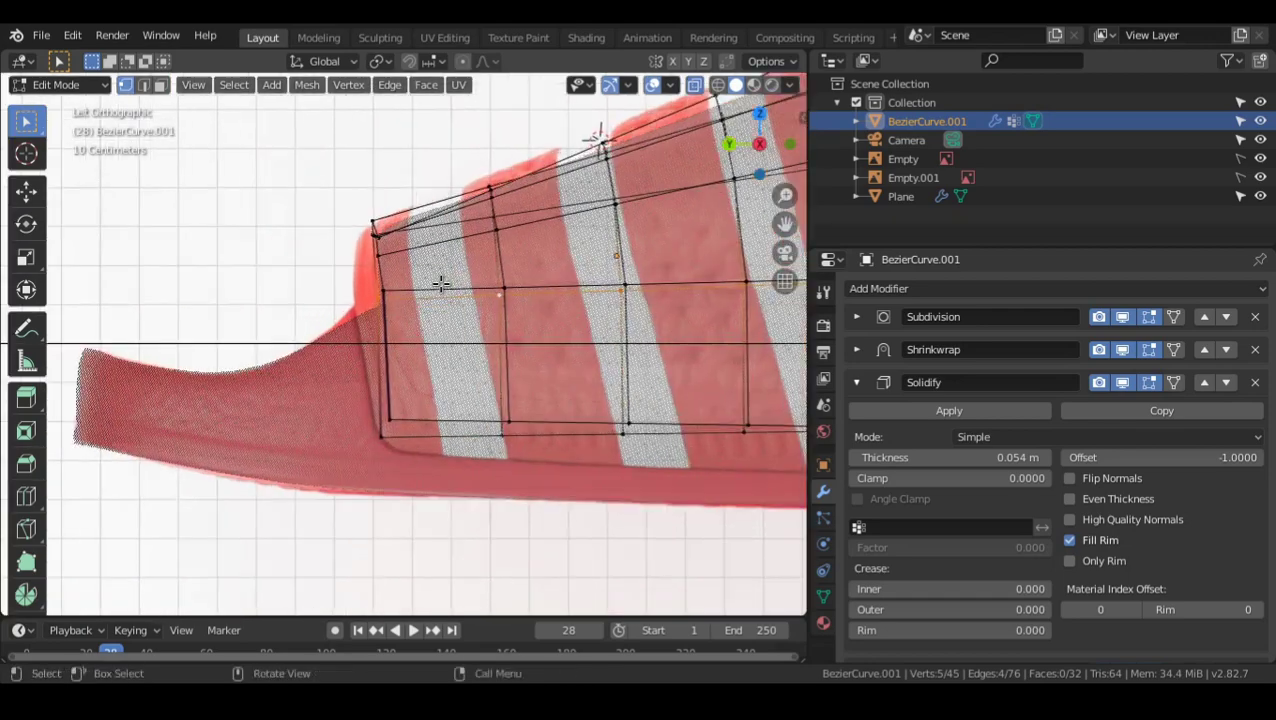
scroll(441, 284, up, 2)
key(alt+a)
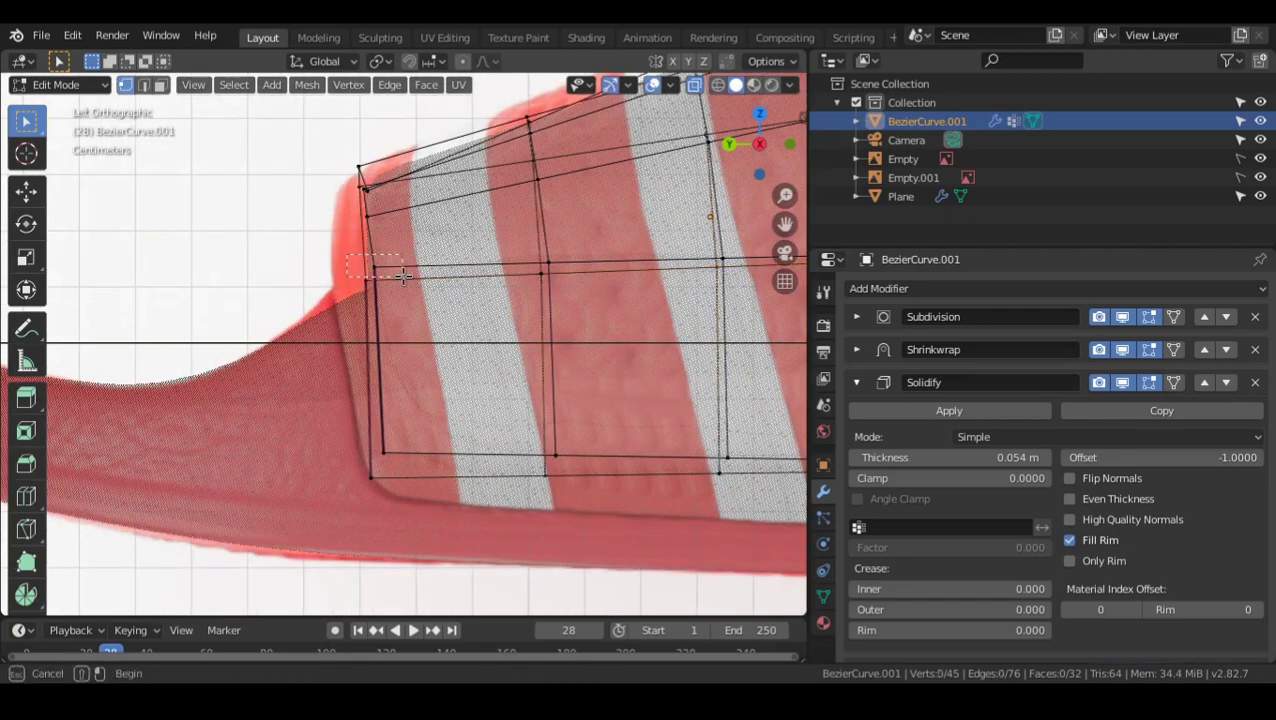
key(Tab)
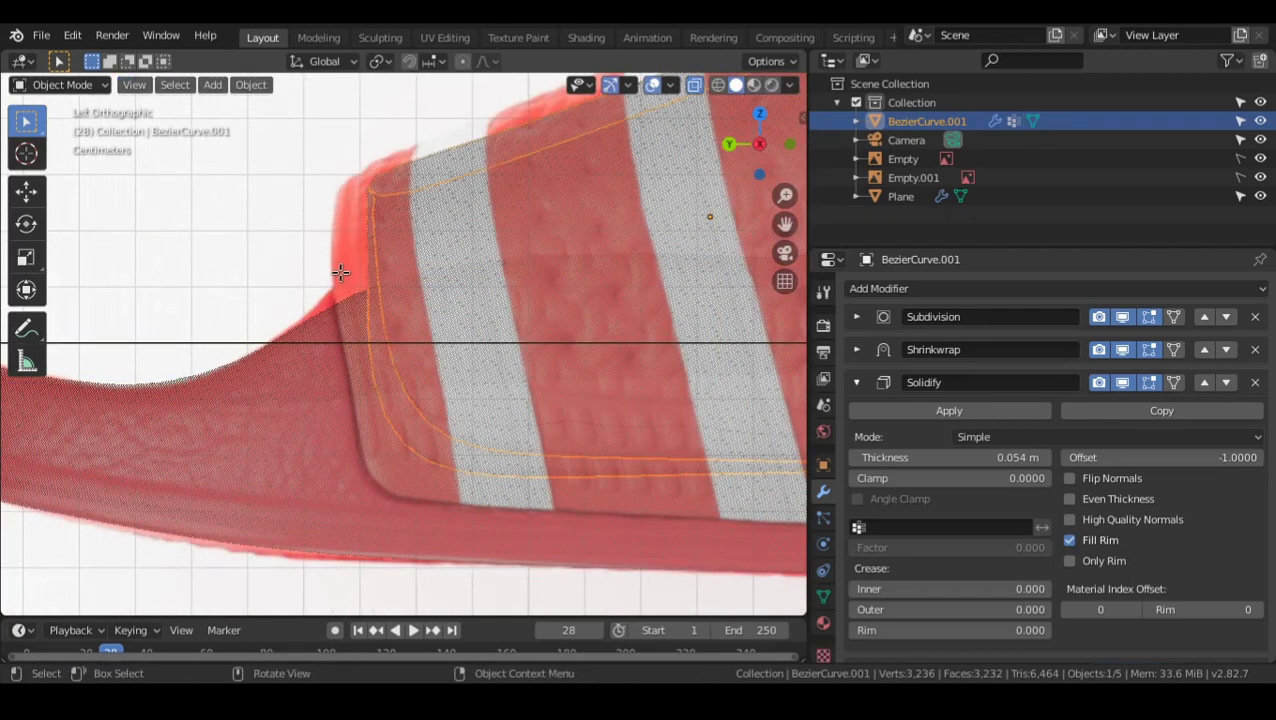
key(Tab)
click(341, 272)
key(g)
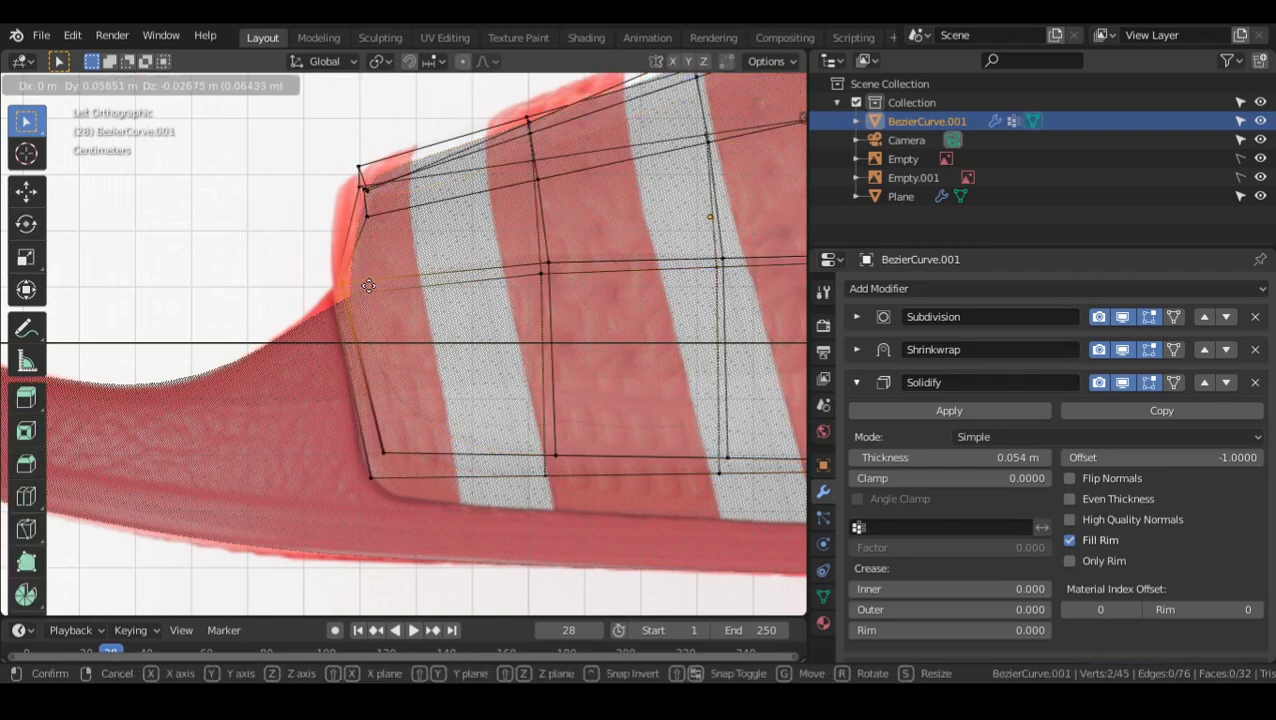
click(371, 280)
- Move the strap's upper front vertices and the adjacent top vertices onto the reference strap's front and top outline
shift+middle_drag(378, 245, 376, 283)
drag(334, 193, 409, 266)
key(g)
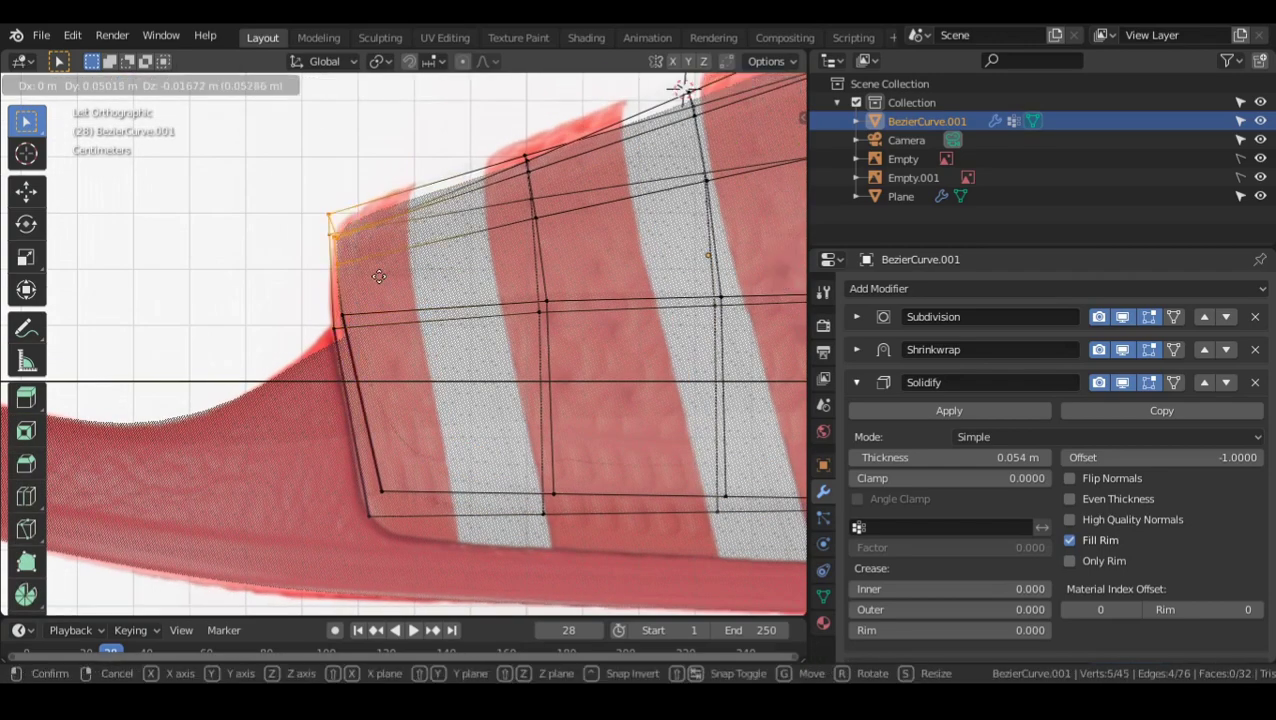
click(381, 266)
shift+middle_drag(448, 246, 370, 341)
drag(418, 219, 472, 283)
key(g)
click(468, 266)
- Move the middle and rear-middle groups of top vertices up onto the reference strap's sloping top outline
shift+middle_drag(578, 182, 441, 239)
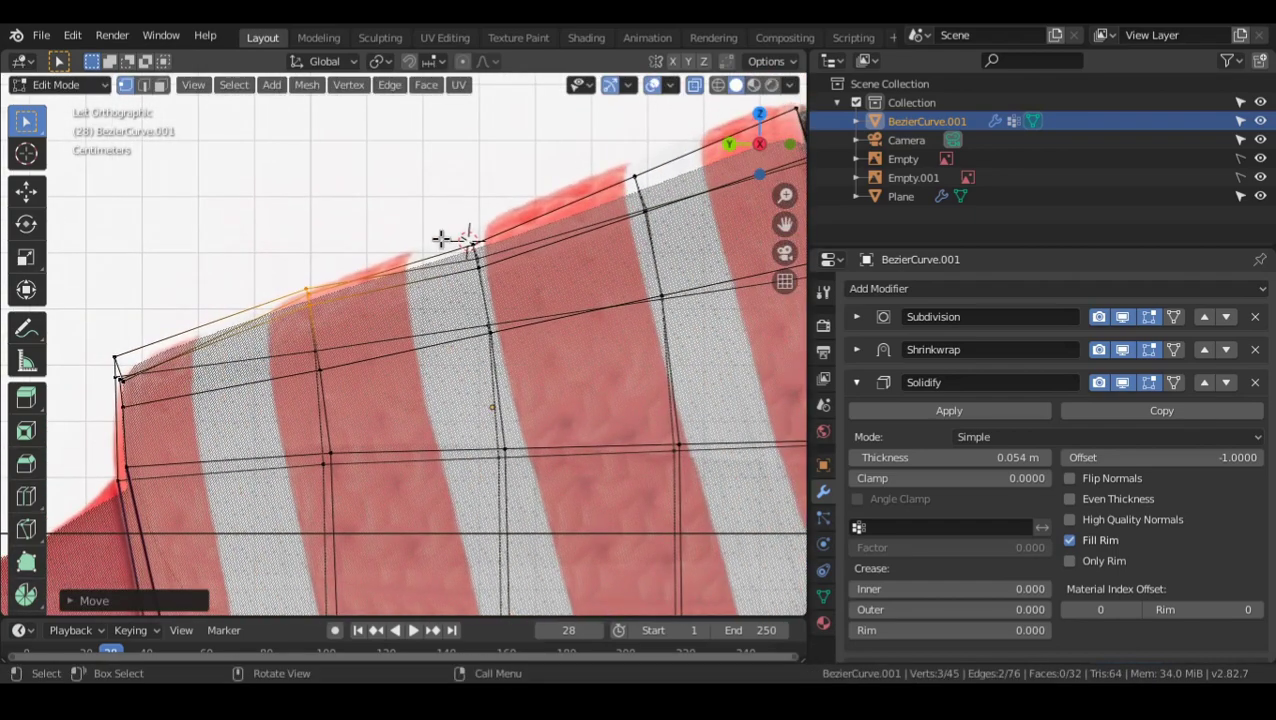
drag(441, 238, 539, 268)
key(g)
click(538, 246)
shift+middle_drag(679, 188, 441, 273)
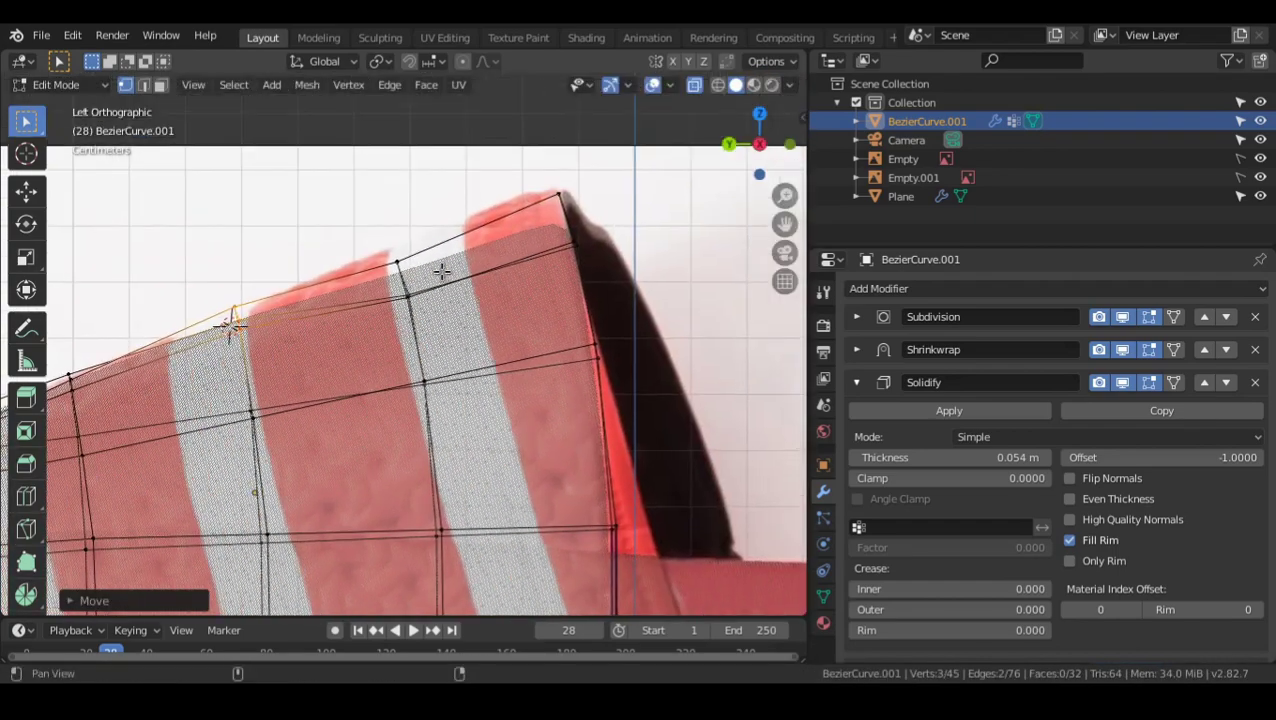
drag(393, 243, 452, 325)
key(g)
click(441, 288)
- Move the top vertices at the strap's rear opening up to match the reference strap's highest corner
shift+middle_drag(441, 288, 481, 288)
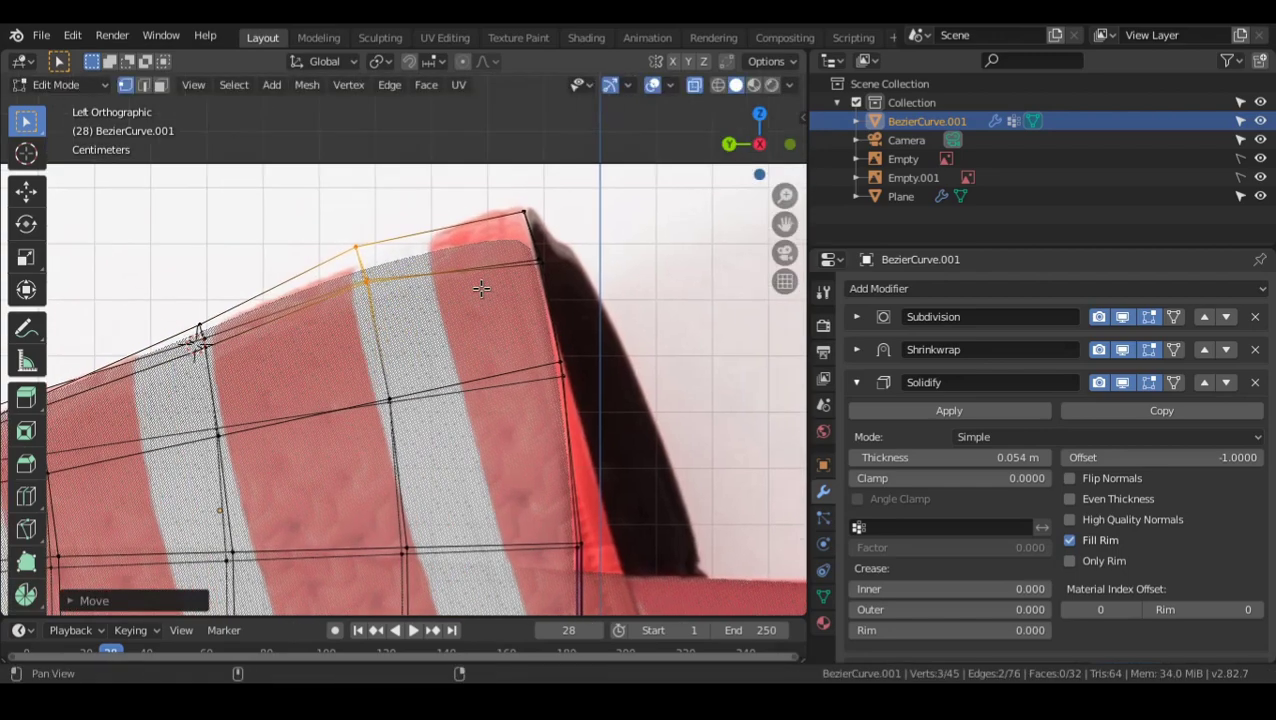
click(545, 245)
key(g)
click(541, 262)
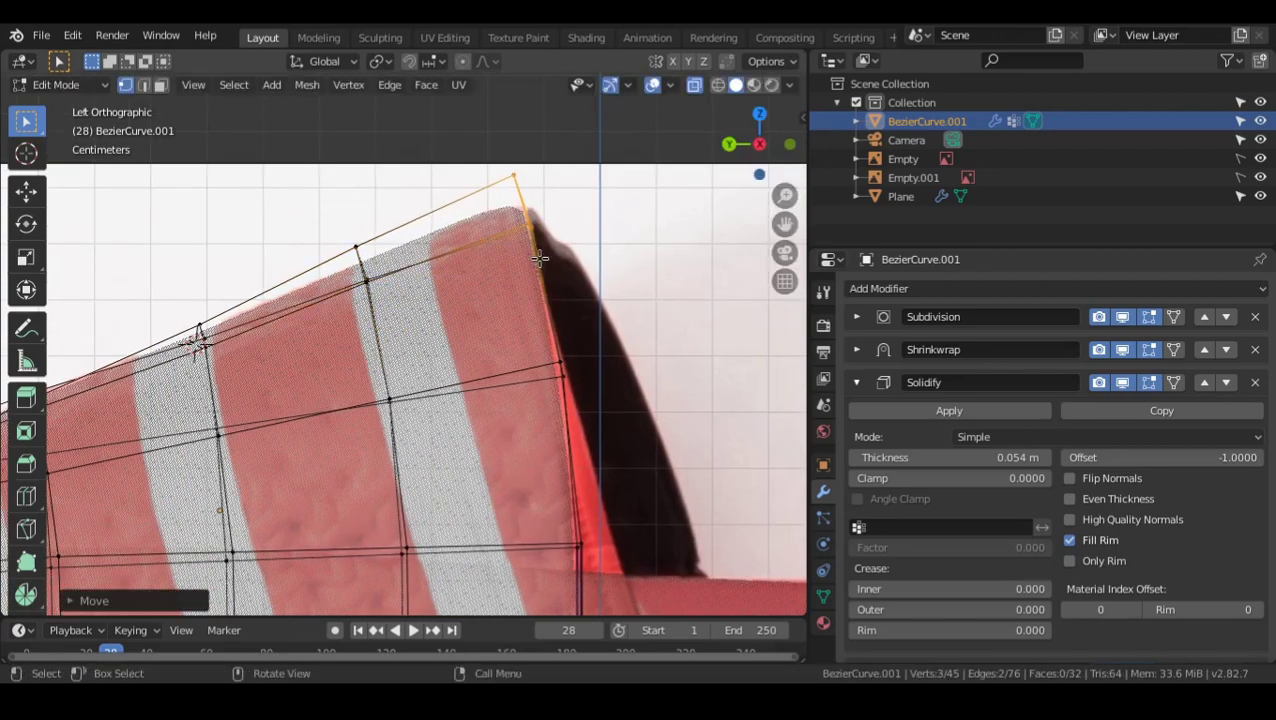
scroll(540, 268, down, 3)
alt+shift+drag(516, 435, 513, 403)
scroll(543, 293, up, 2)
key(g)
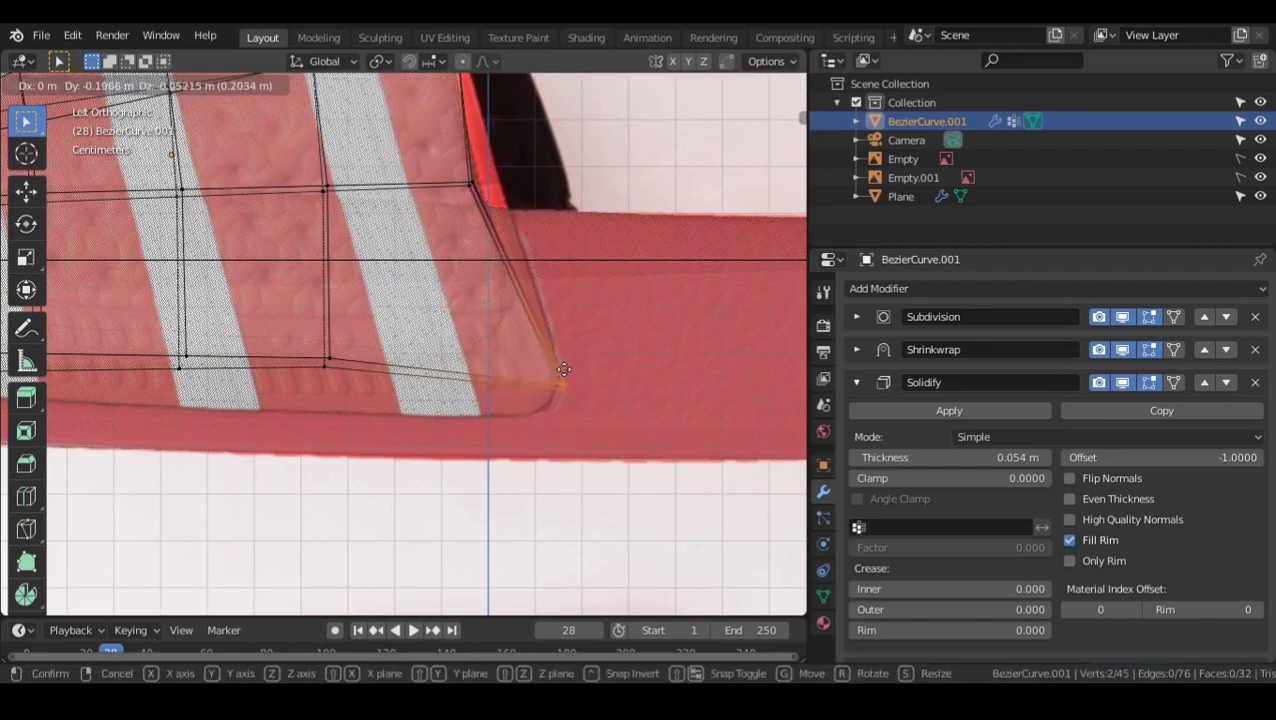
right_click(564, 369)
- Lower the strap's bottom vertex rows on both sides along global Z toward the reference strap's lower edge
alt+shift+drag(405, 368, 578, 350)
scroll(500, 345, down, 4)
alt+shift+drag(453, 347, 435, 343)
drag(254, 316, 613, 366)
key(g)
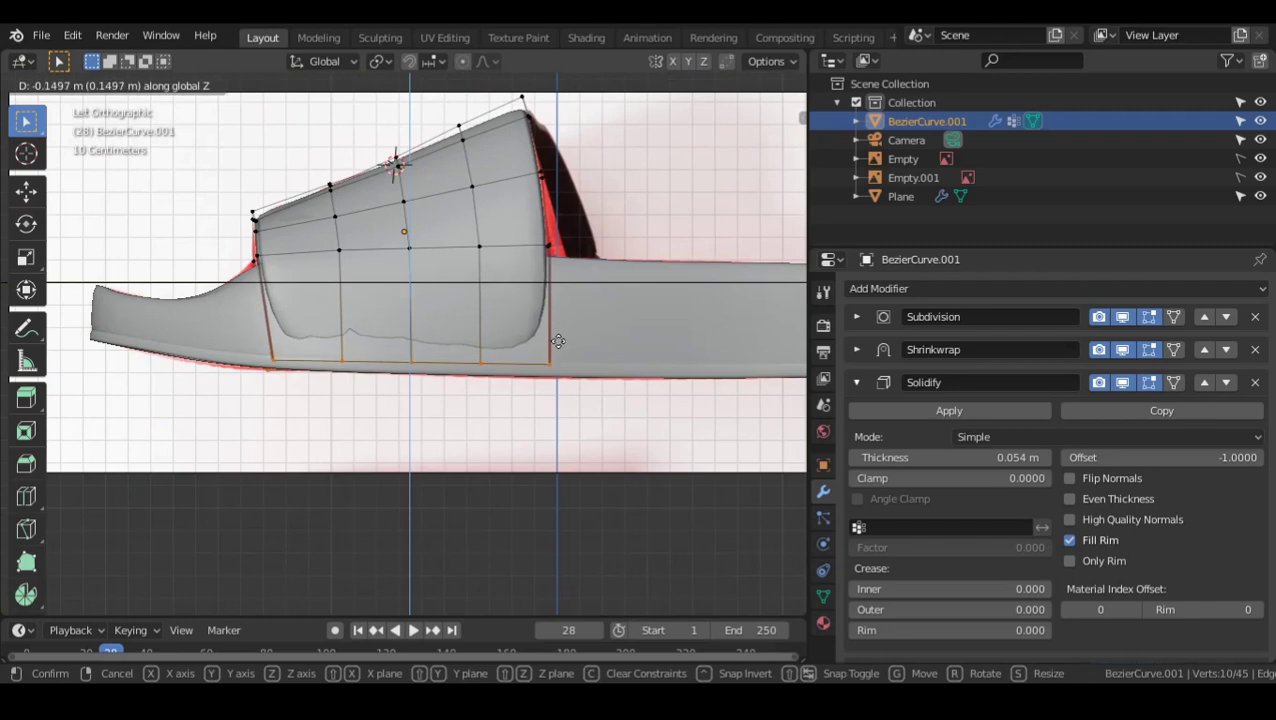
click(566, 330)
key(alt+z)
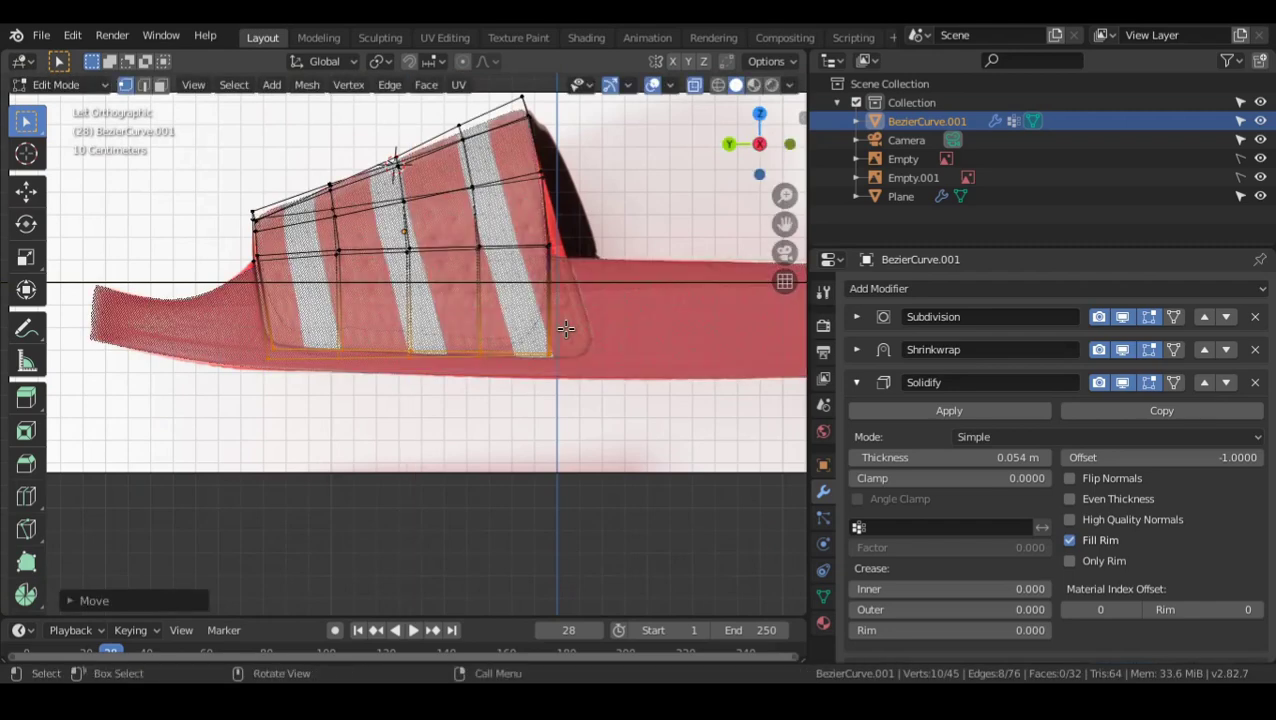
key(g)
key(z)
click(567, 328)
key(alt+z)
- Move the strap's lower rear corner vertices backward to the flared rear corner in the reference image
shift+middle_drag(569, 322, 555, 327)
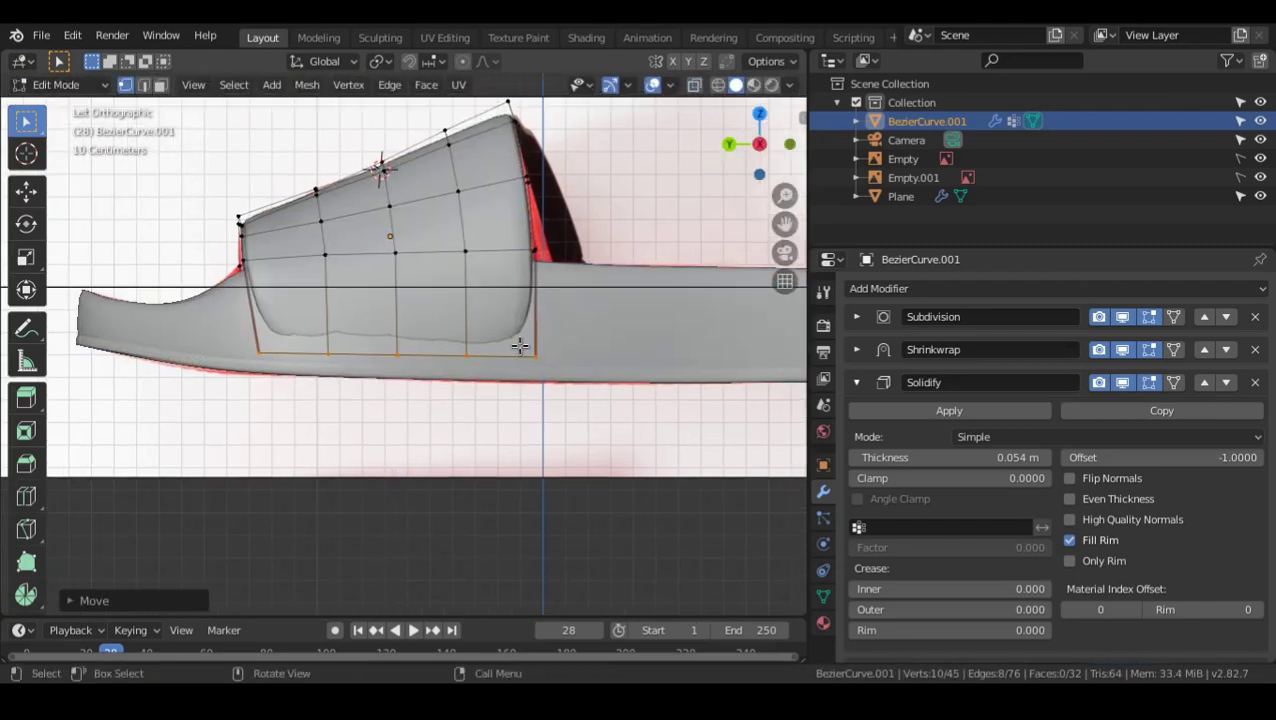
click(537, 354)
key(alt+z)
key(g)
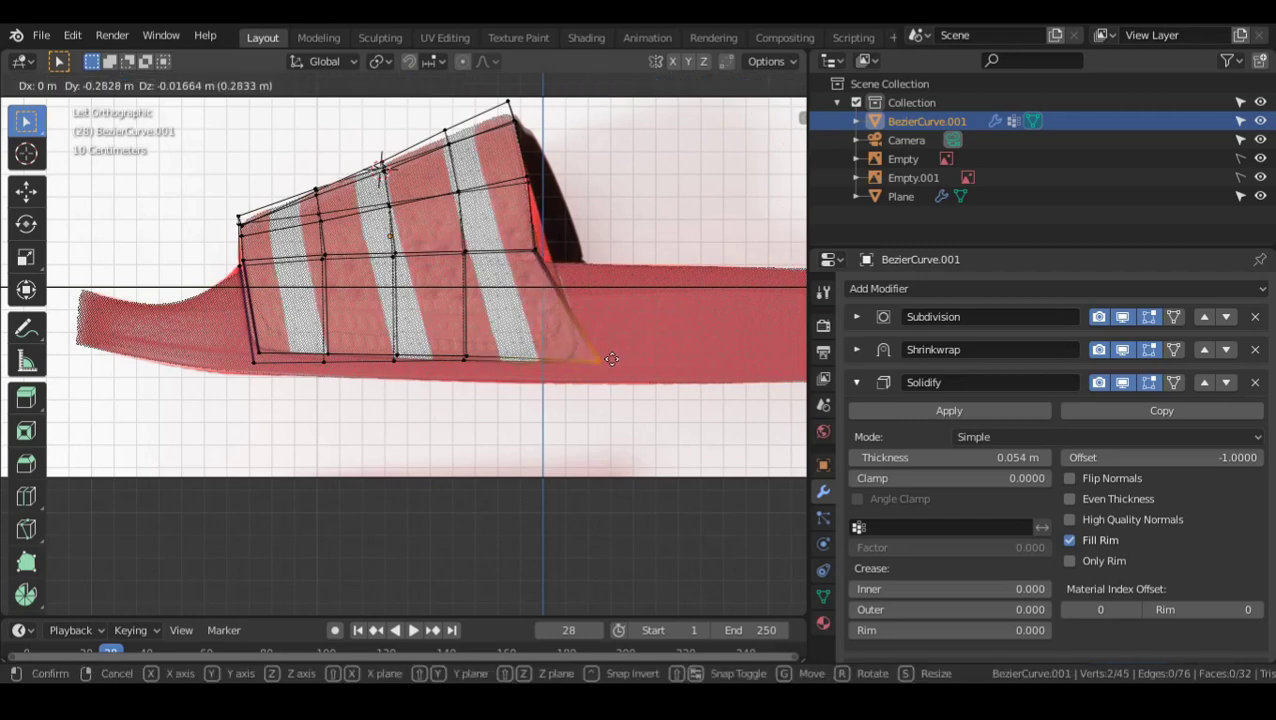
click(592, 353)
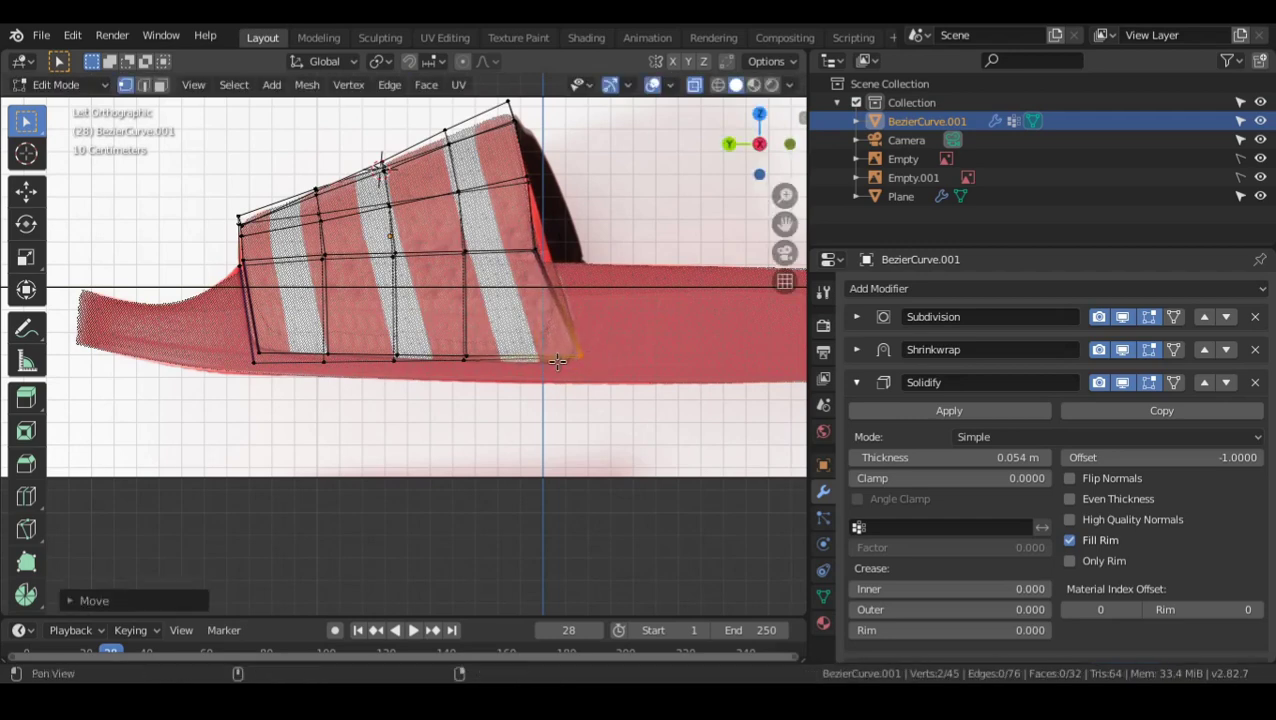
- Move the strap's lower front corner vertices and the adjacent bottom vertices to follow the reference's lower edge
shift+middle_drag(305, 345, 356, 339)
drag(290, 335, 397, 367)
key(g)
click(328, 363)
key(g)
click(398, 363)
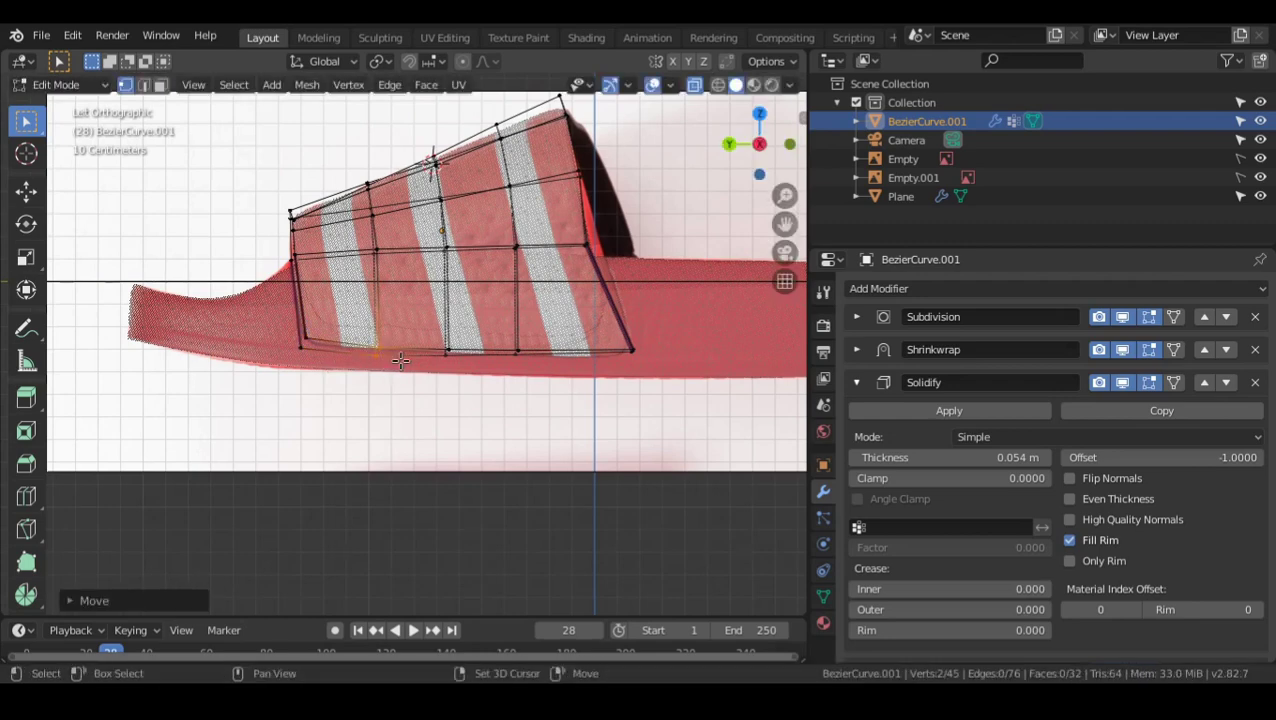
- Crease the strap's bottom edges on both sides with a value of 1.000
key(alt+z)
shift+middle_drag(510, 353, 554, 353)
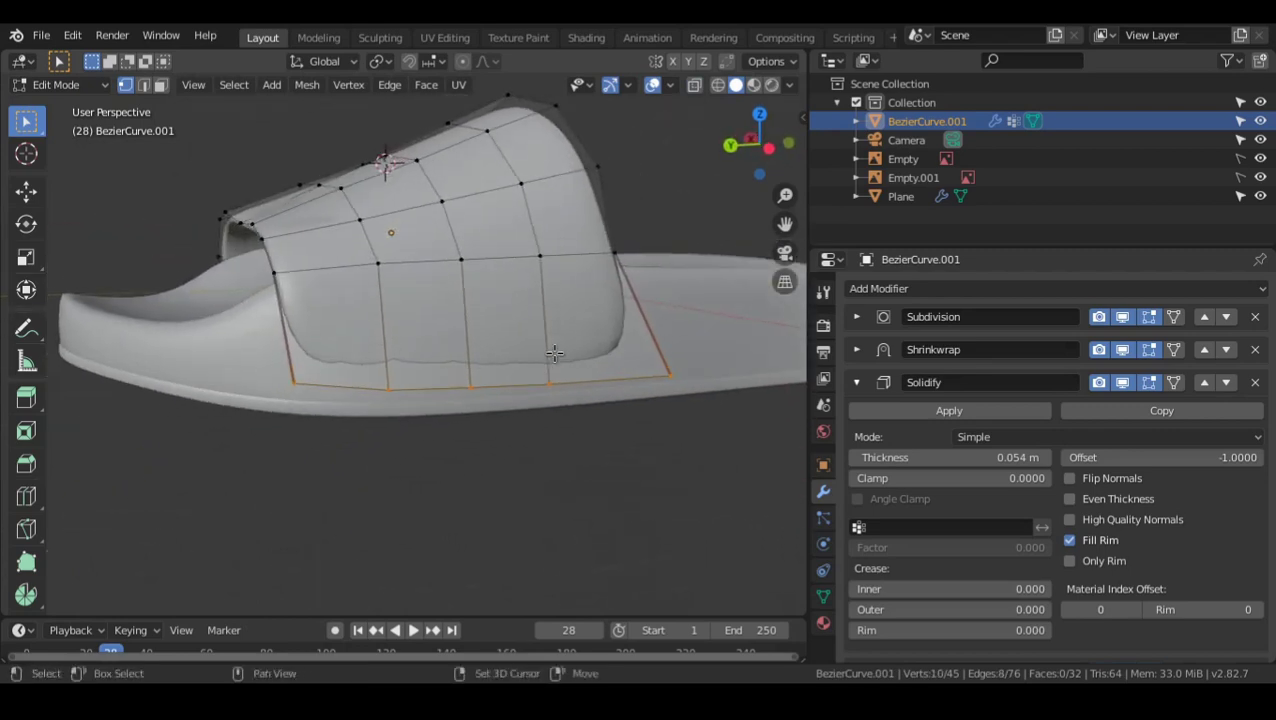
key(shift+e)
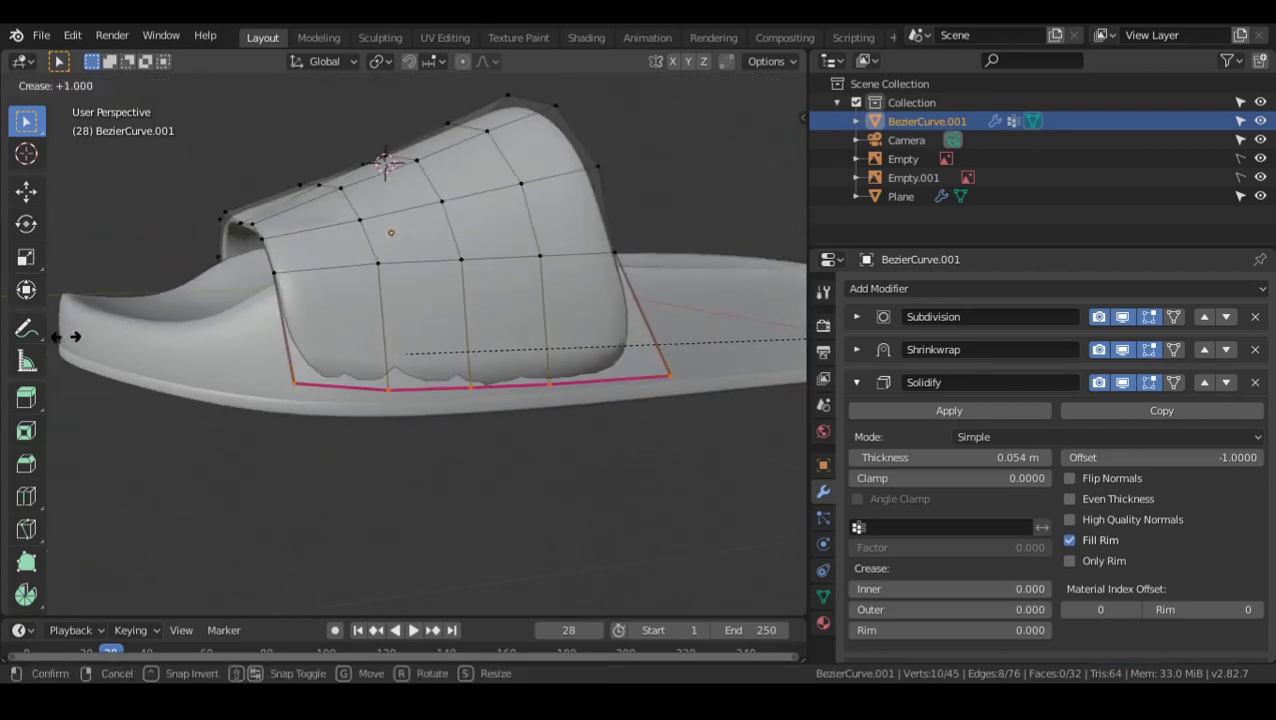
click(736, 332)
- Inspect the strap's creased lower edge against the sole and expand the Shrinkwrap modifier's settings
mouse_move(650, 360)
middle_down()
mouse_move(595, 365)
mouse_move(636, 363)
middle_up()
key(alt+a)
key(Tab)
scroll(508, 369, up, 1)
middle_drag(508, 375, 546, 345)
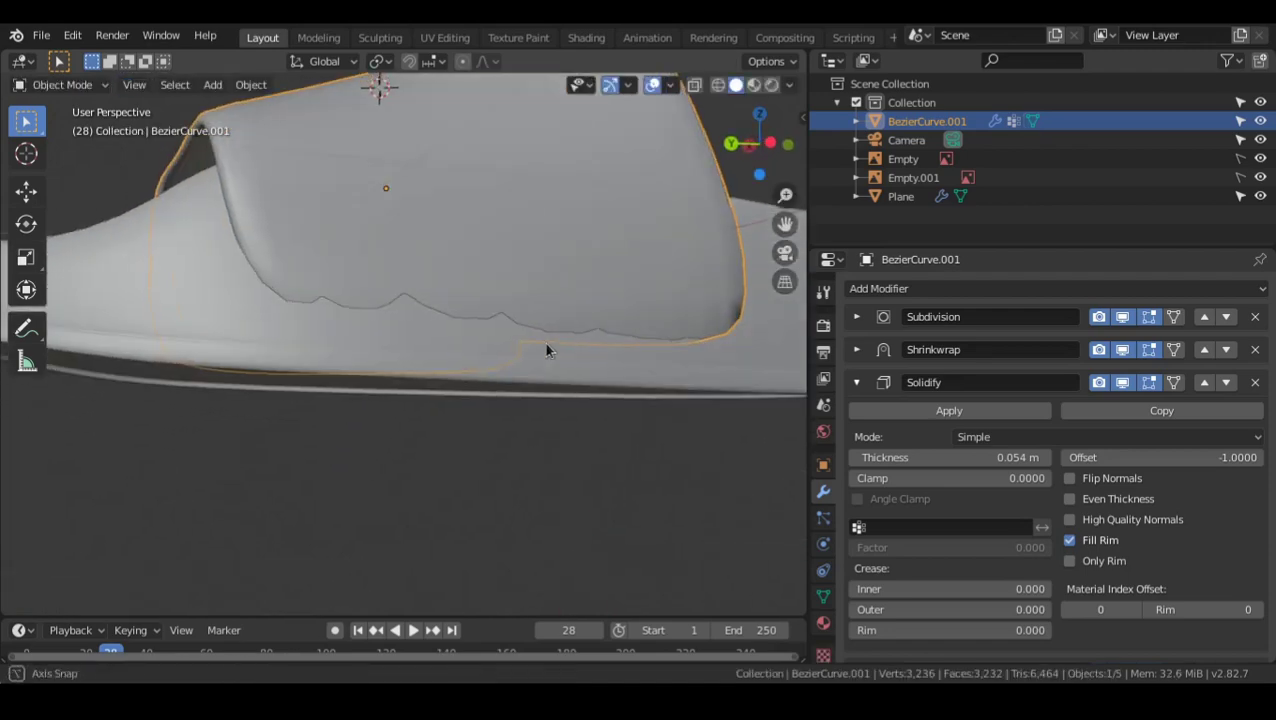
key(Tab)
key(KP_3)
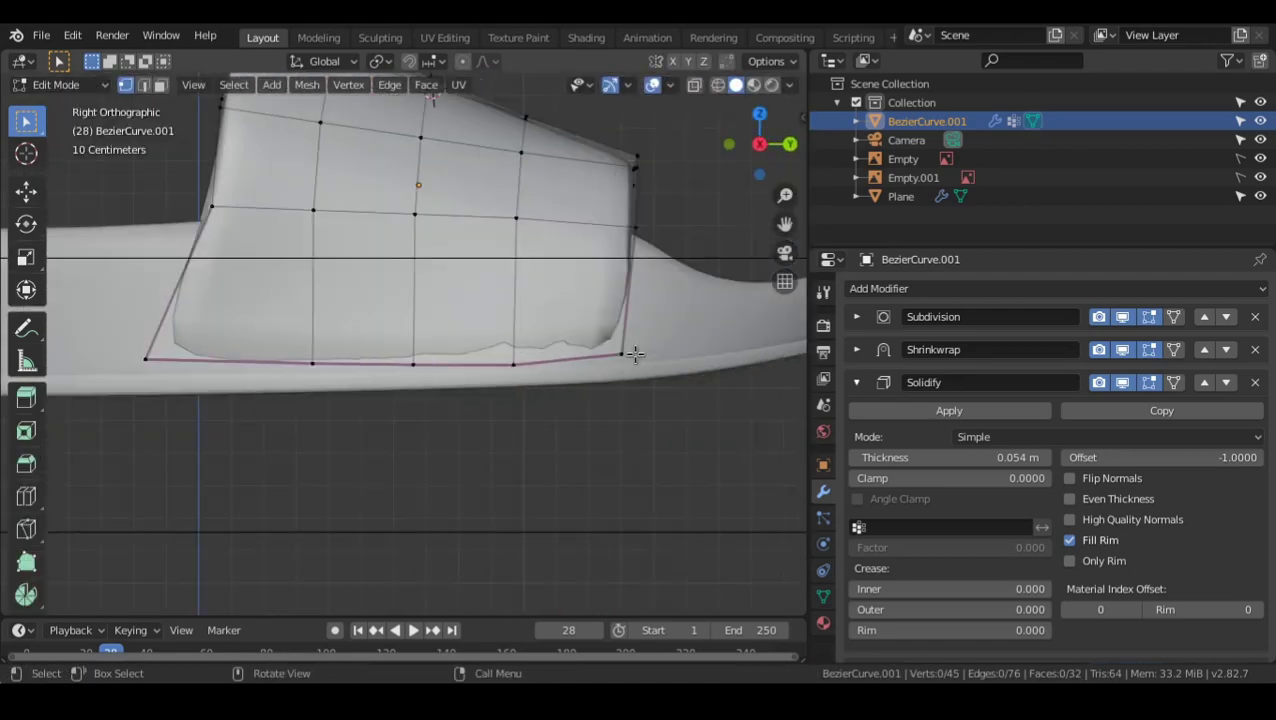
click(857, 382)
click(857, 350)
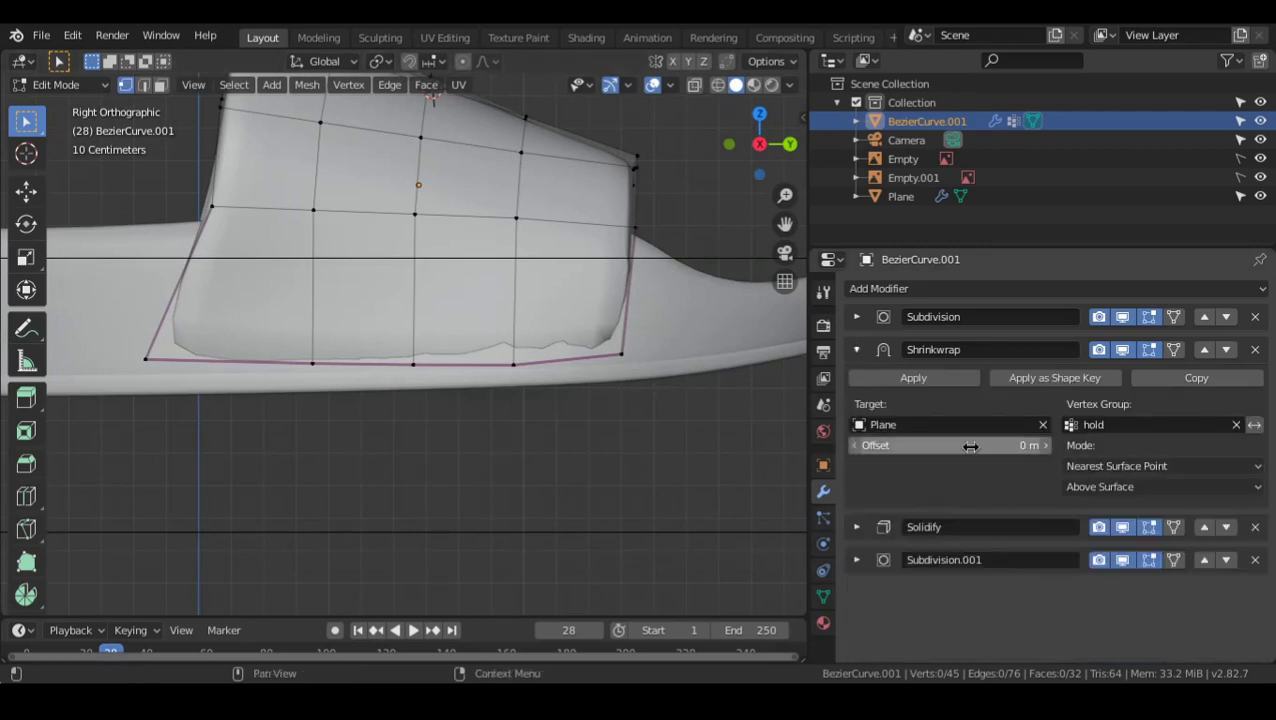
- Try a Shrinkwrap offset of -0.013 m and compare the strap's lower edge with an offset of 0 m
drag(968, 447, 940, 445)
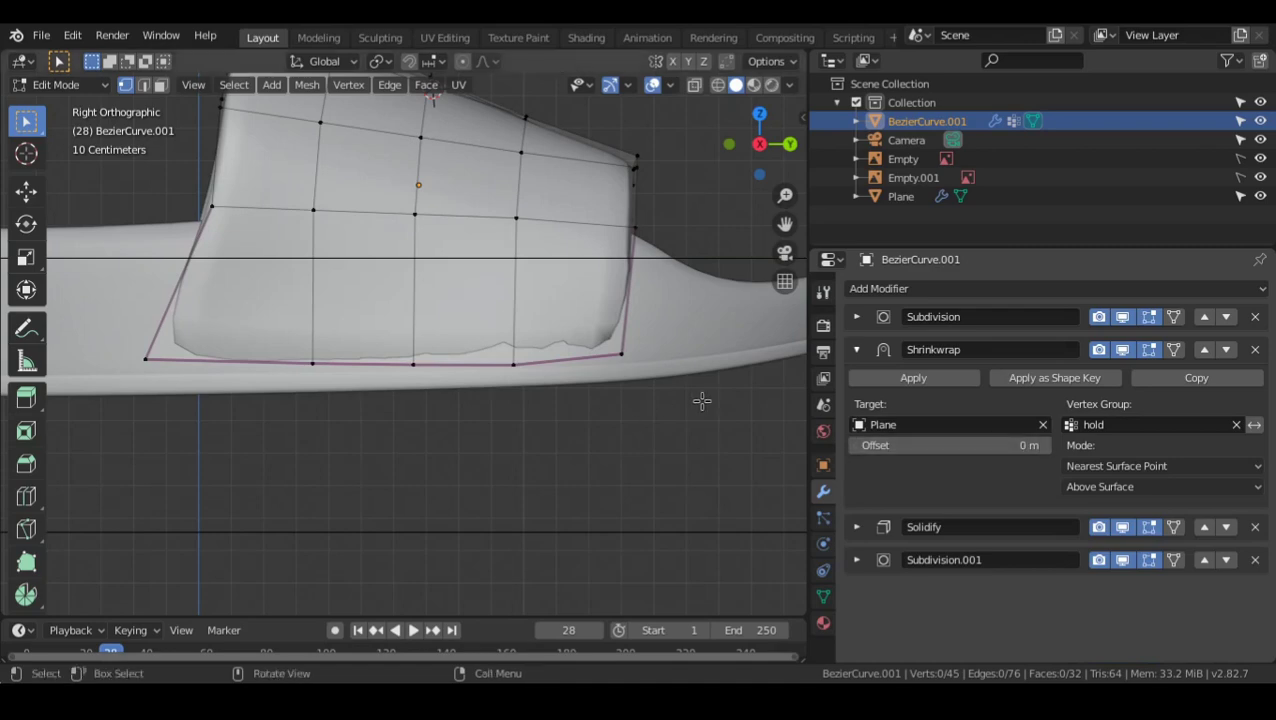
middle_drag(700, 399, 416, 159)
scroll(525, 380, down, 4)
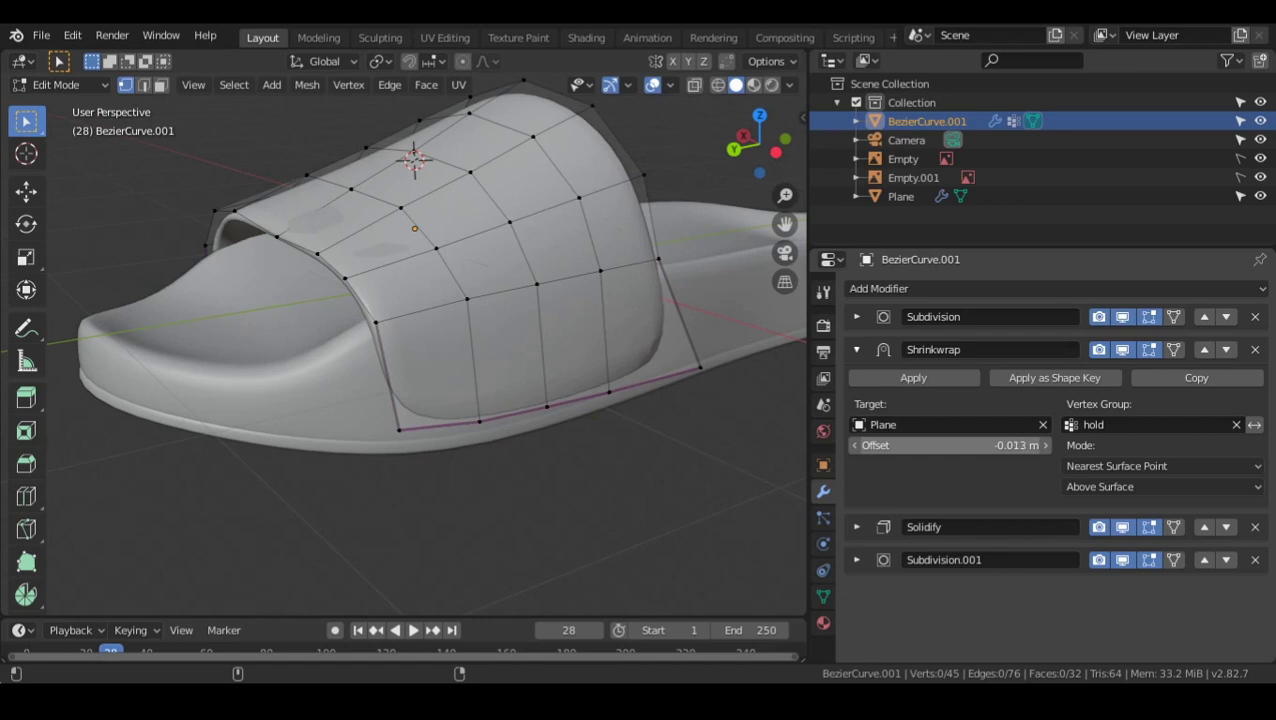
drag(947, 447, 947, 450)
scroll(590, 460, up, 4)
shift+middle_drag(555, 479, 470, 436)
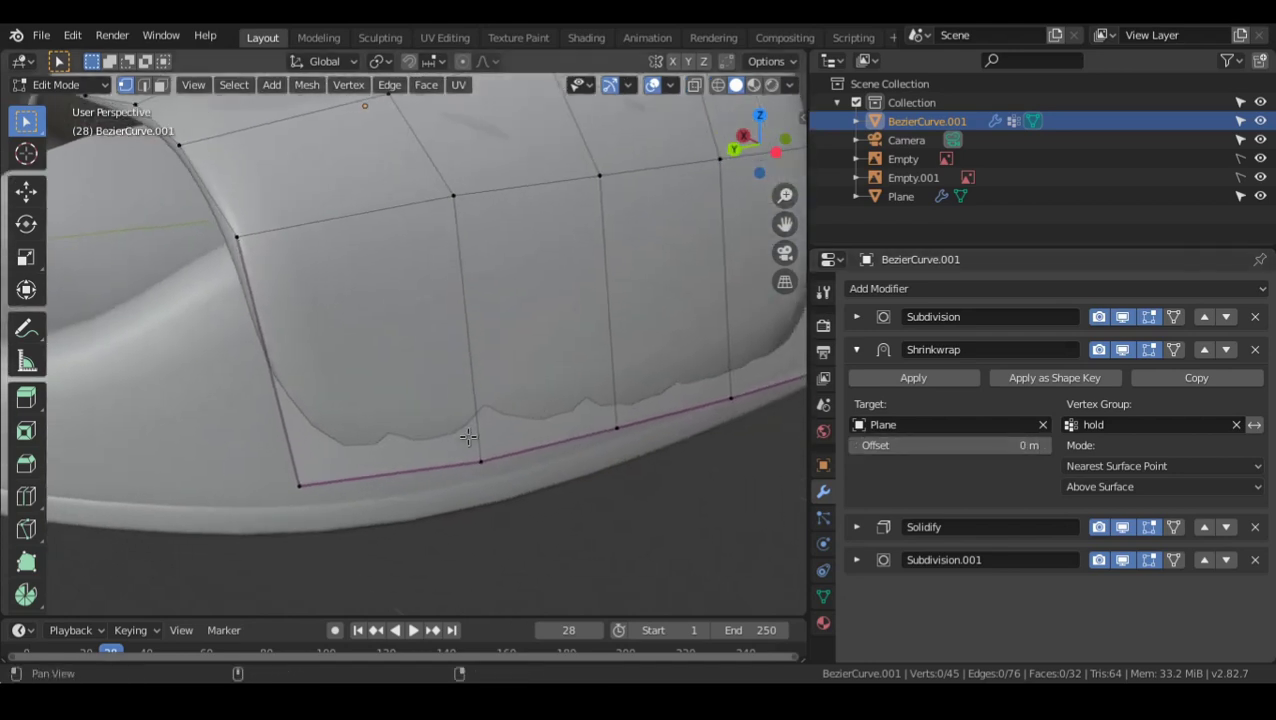
shift+middle_drag(506, 393, 298, 401)
scroll(563, 377, down, 3)
middle_drag(563, 377, 590, 430)
- Set the strap's Shrinkwrap offset to -0.01 m and leave Edit Mode to check the strap's lower edge
drag(947, 447, 935, 447)
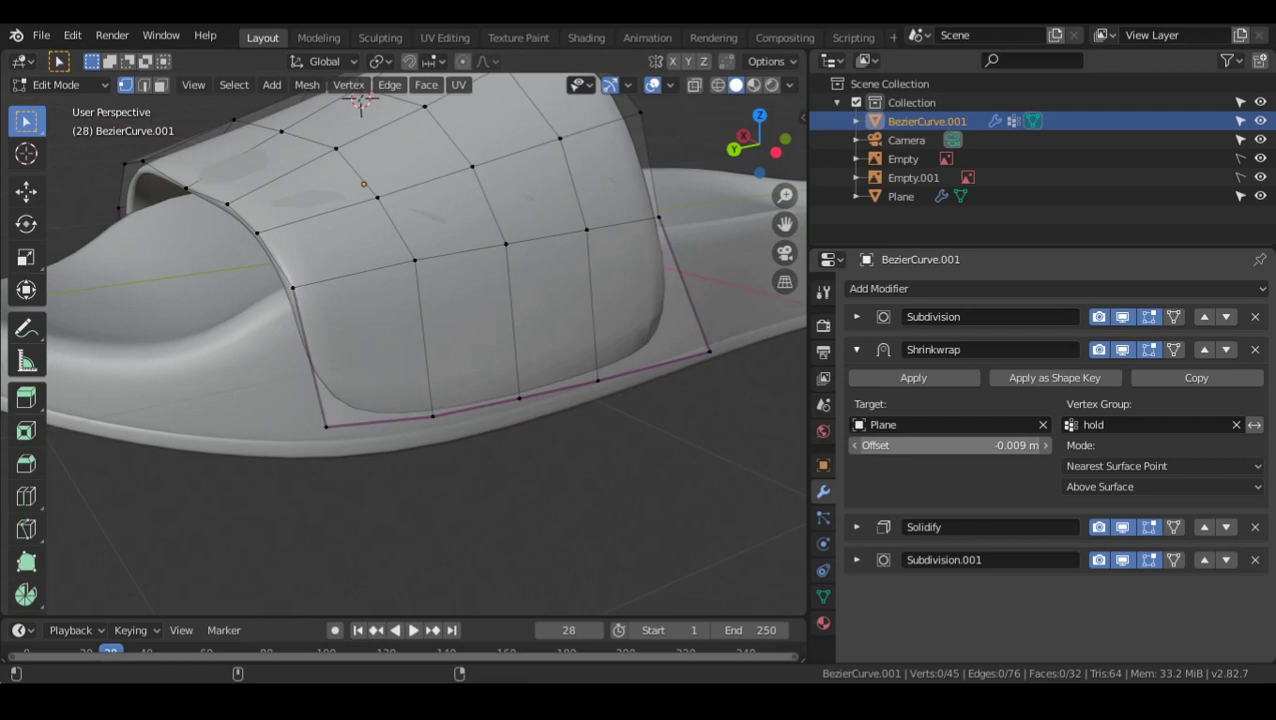
middle_drag(732, 404, 547, 399)
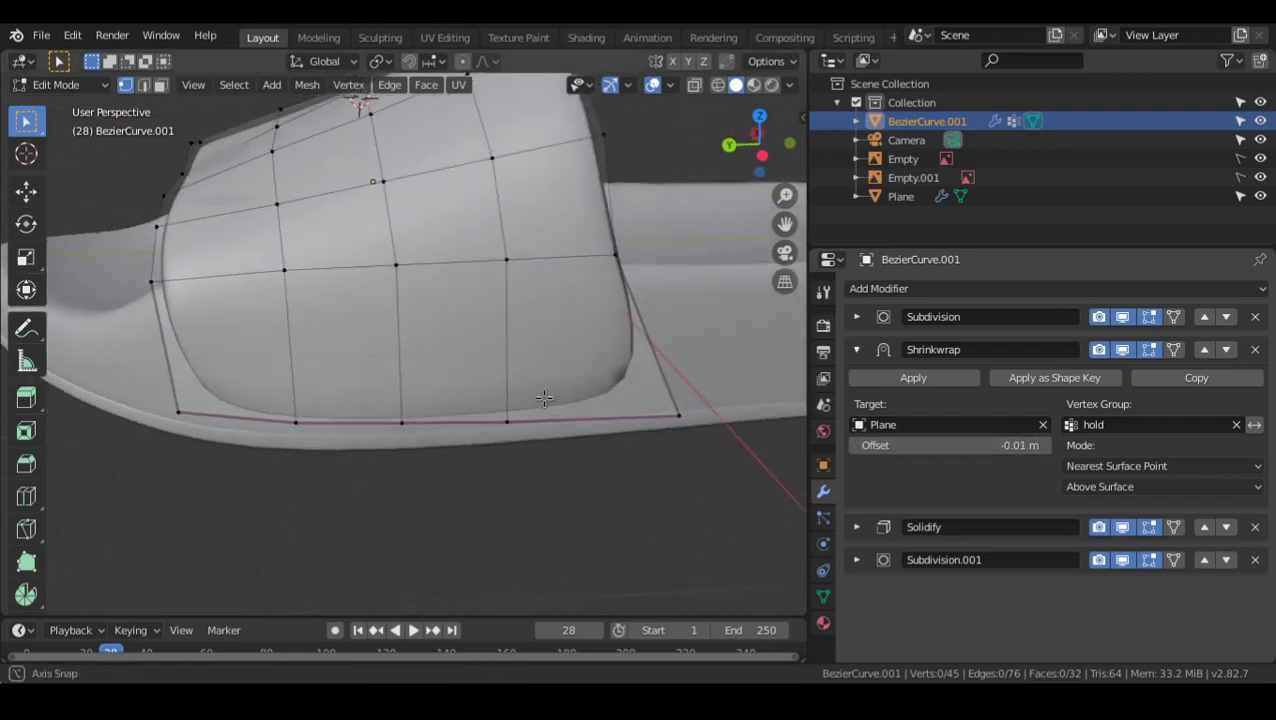
key(Tab)
key(alt+shift+z)
middle_drag(664, 416, 514, 348)
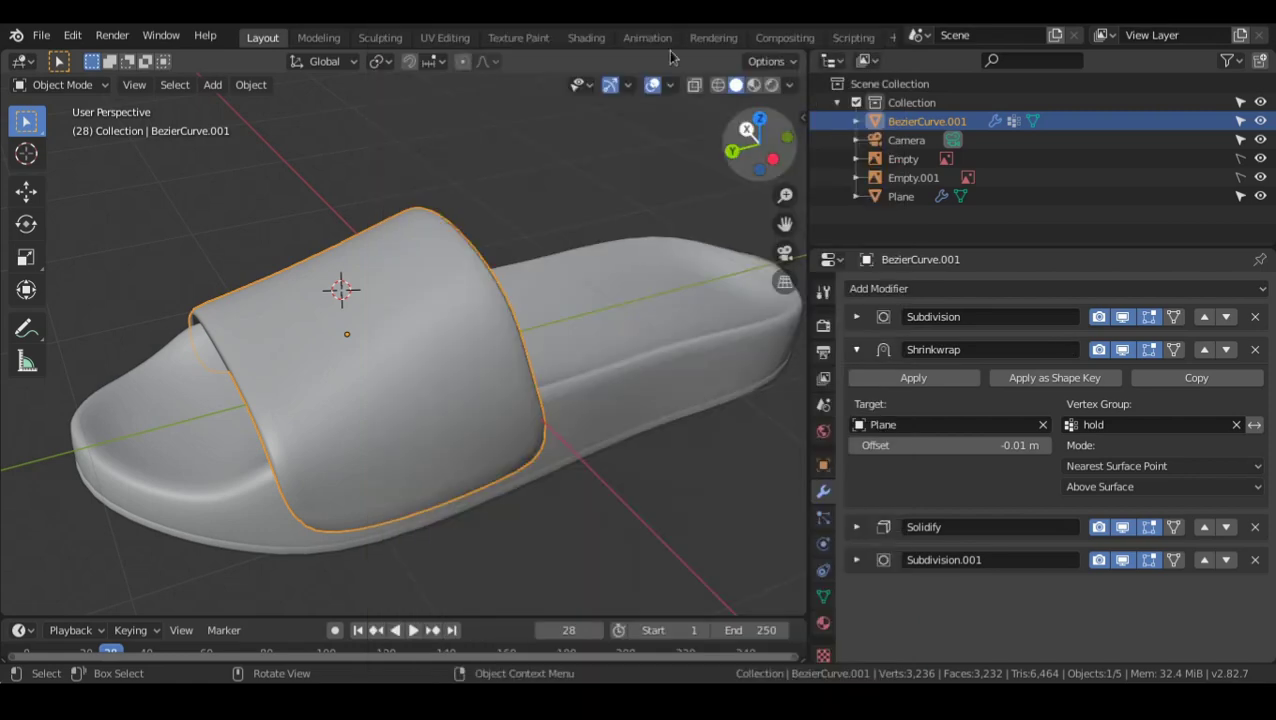
- Bevel the three inner edge loops running over the strap from side to side, about 0.091 m wide with one segment
middle_drag(470, 275, 398, 370)
key(Tab)
key(2)
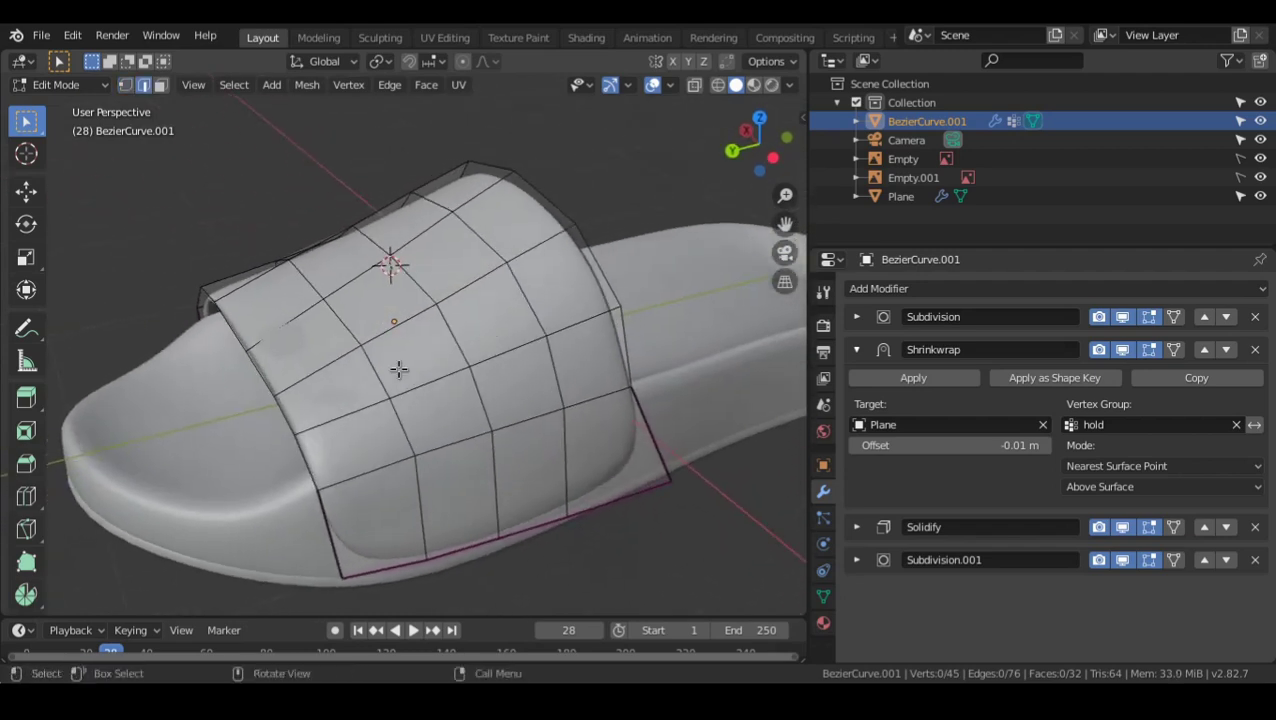
alt+shift+click(456, 327)
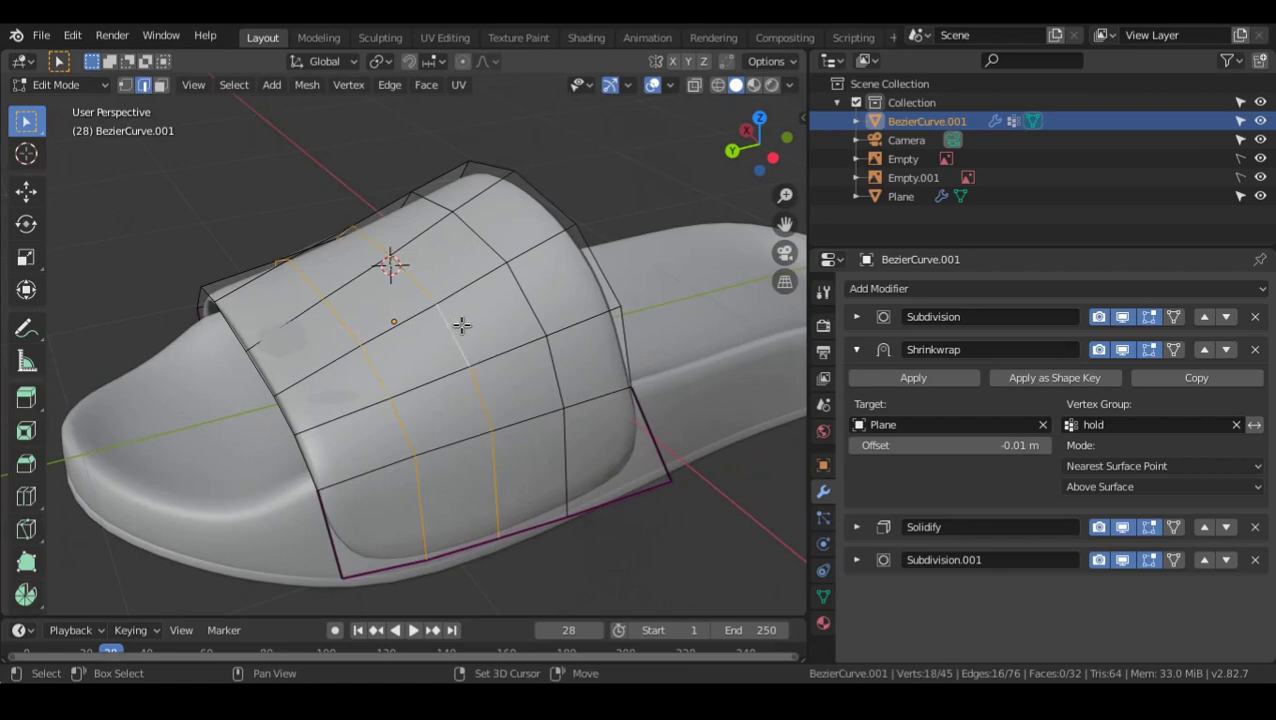
alt+shift+click(526, 284)
middle_drag(564, 302, 623, 288)
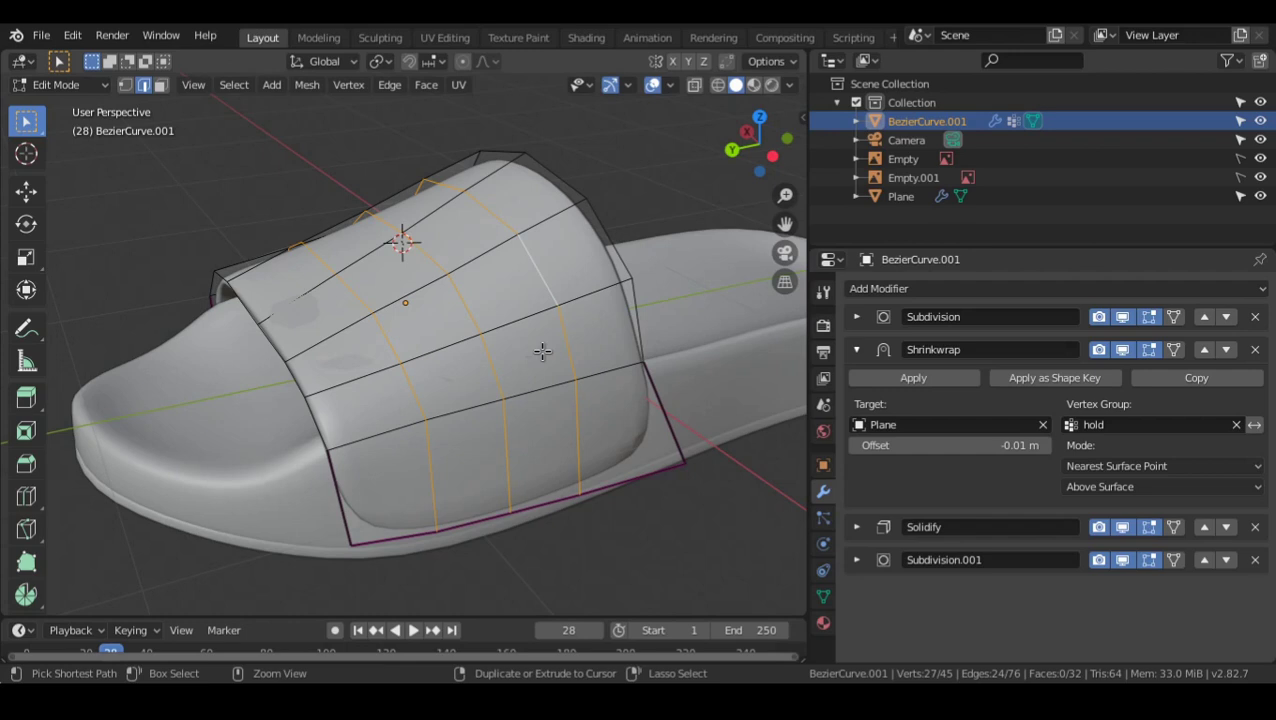
key(ctrl+b)
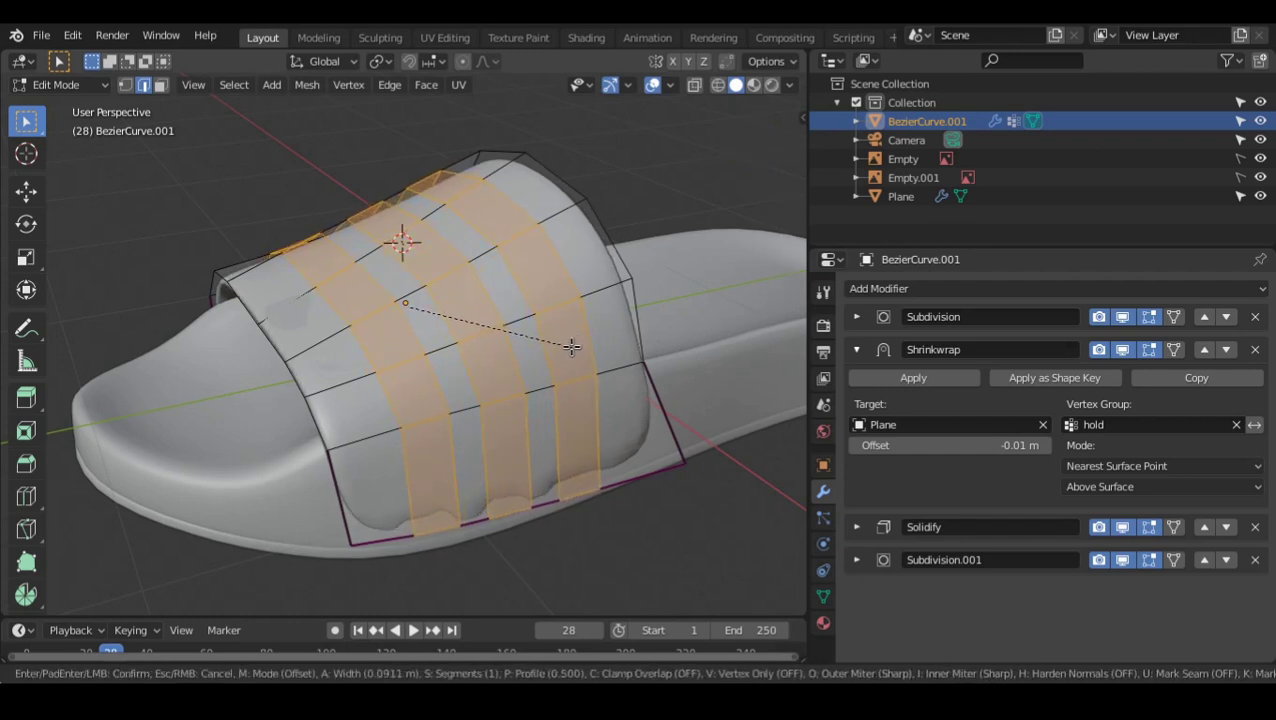
click(571, 347)
middle_drag(570, 347, 436, 362)
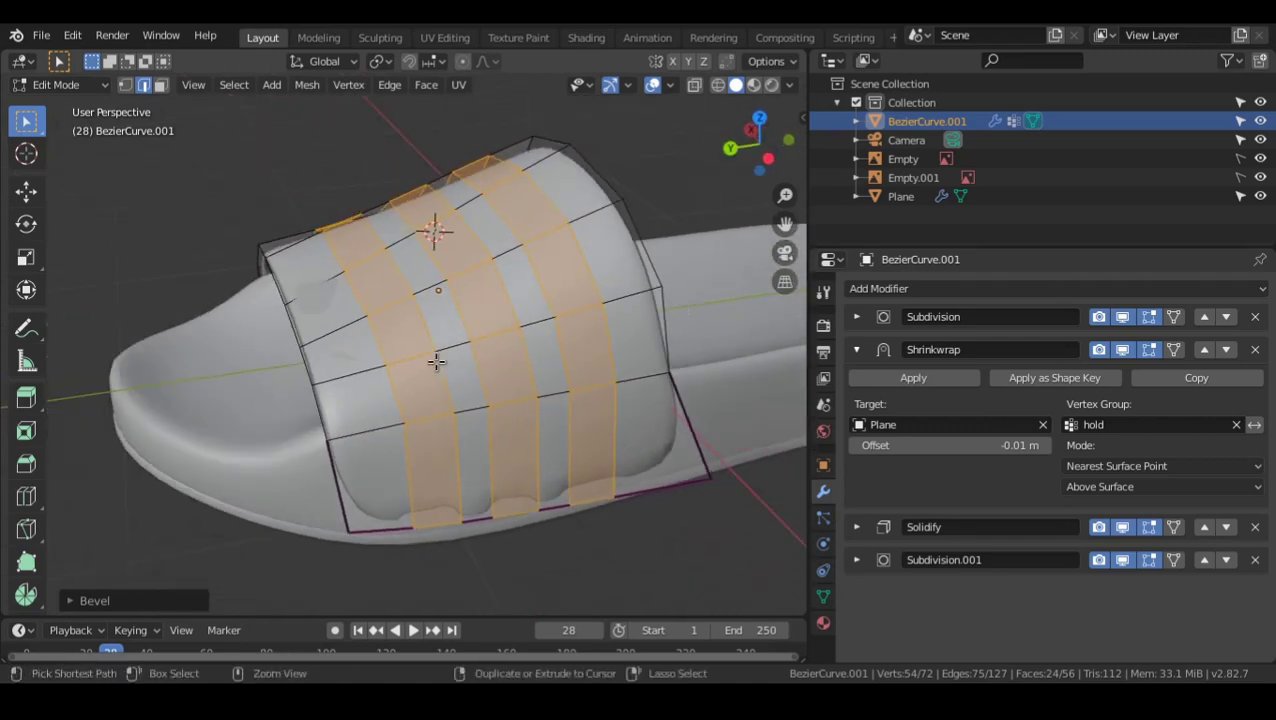
- Add a centred loop cut along the middle of each of the three bevelled bands on the strap
key(ctrl+r)
double_click(412, 363)
key(ctrl+r)
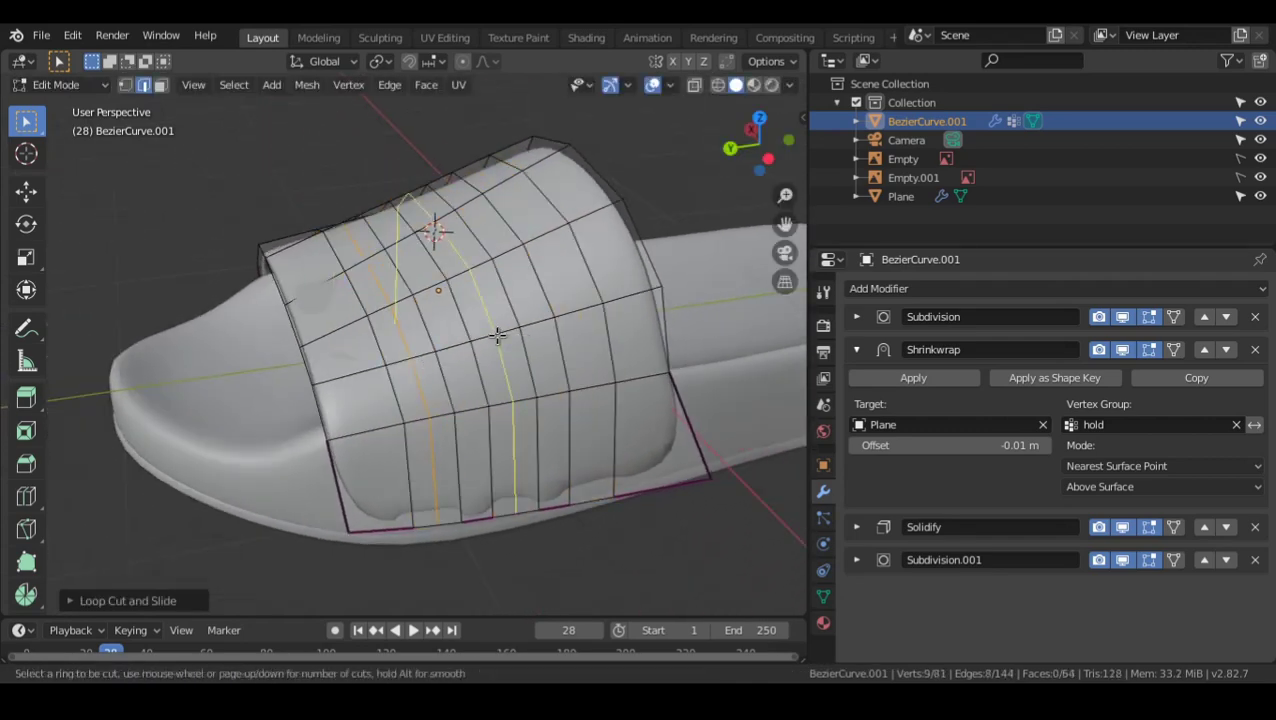
double_click(498, 336)
key(ctrl+r)
click(582, 305)
- Bevel the three new centre loops on the strap into narrow strips, about 0.039 m wide with one segment
key(a)
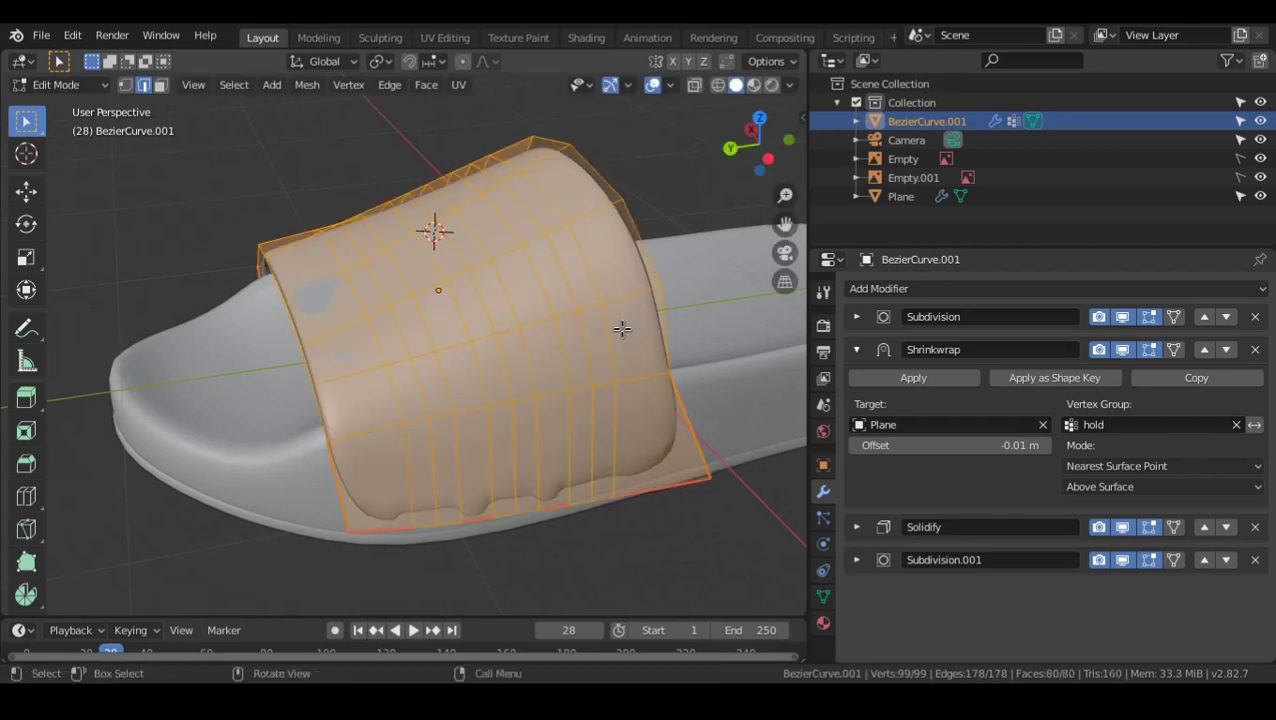
key(alt+a)
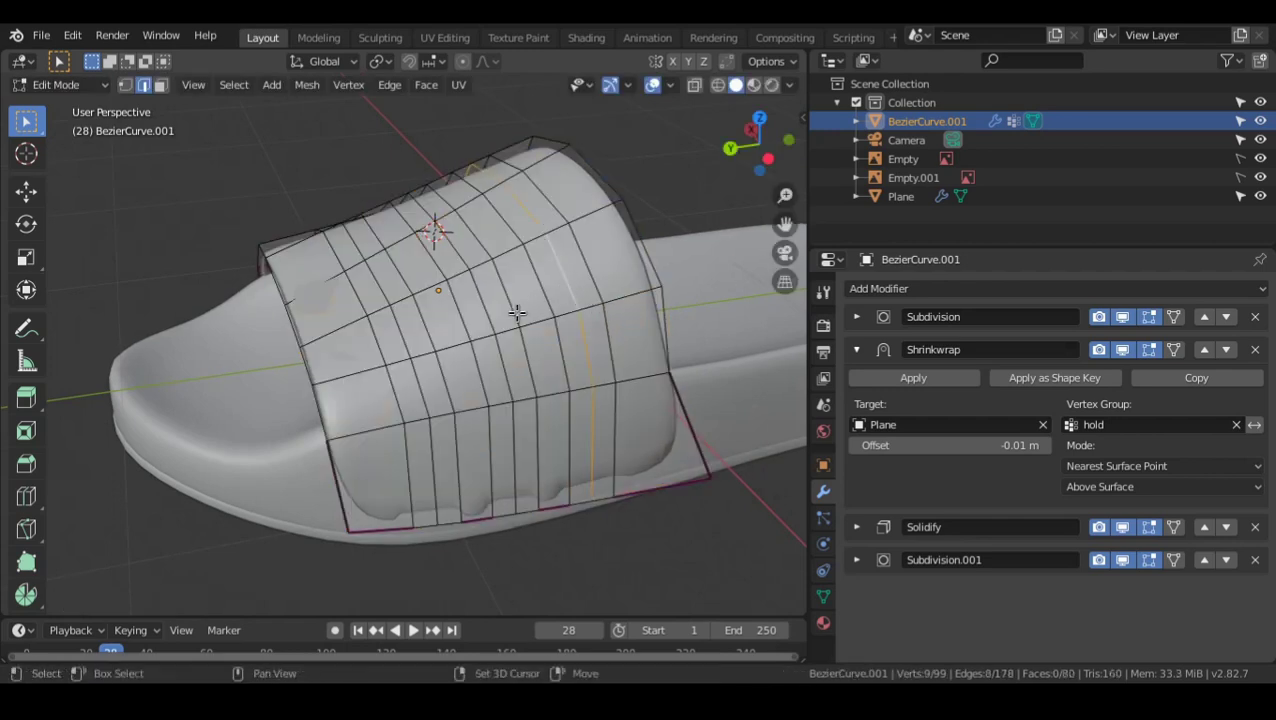
alt+shift+click(483, 313)
alt+shift+click(398, 325)
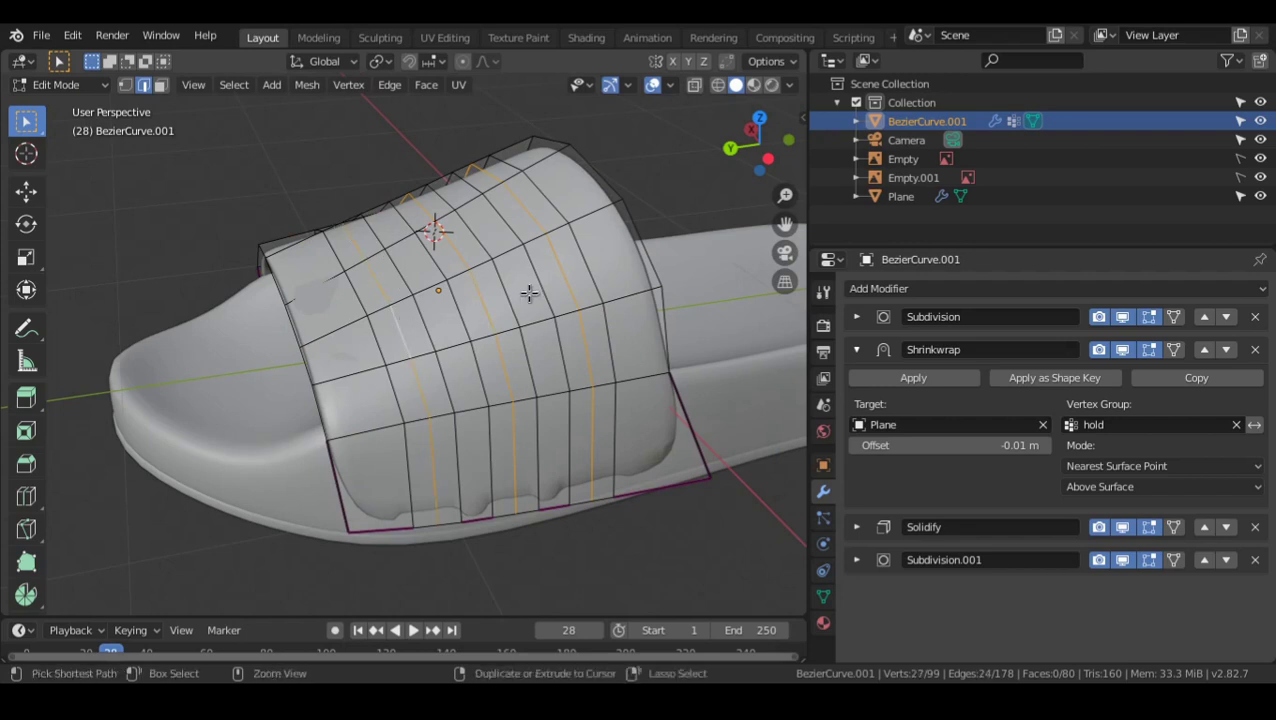
key(ctrl+b)
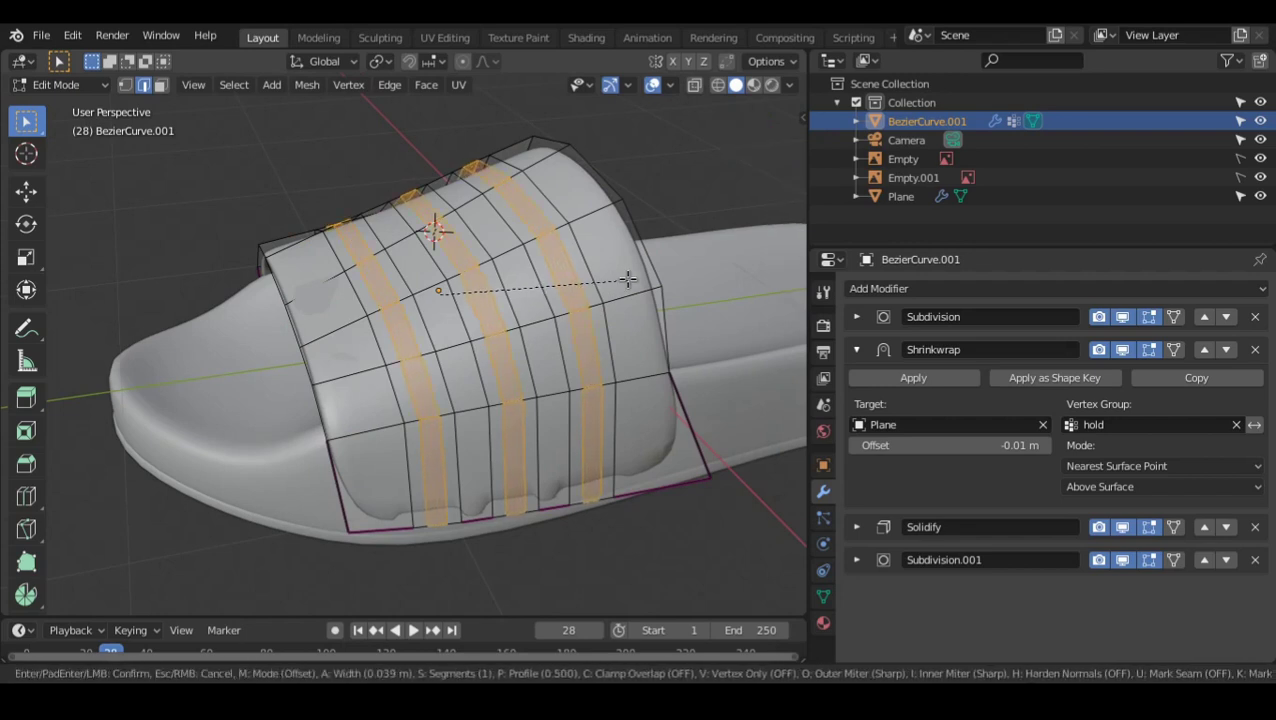
click(628, 279)
- Extrude the three narrow strips outward along their normals by about 0.032 to form raised ribs
middle_drag(589, 305, 665, 262)
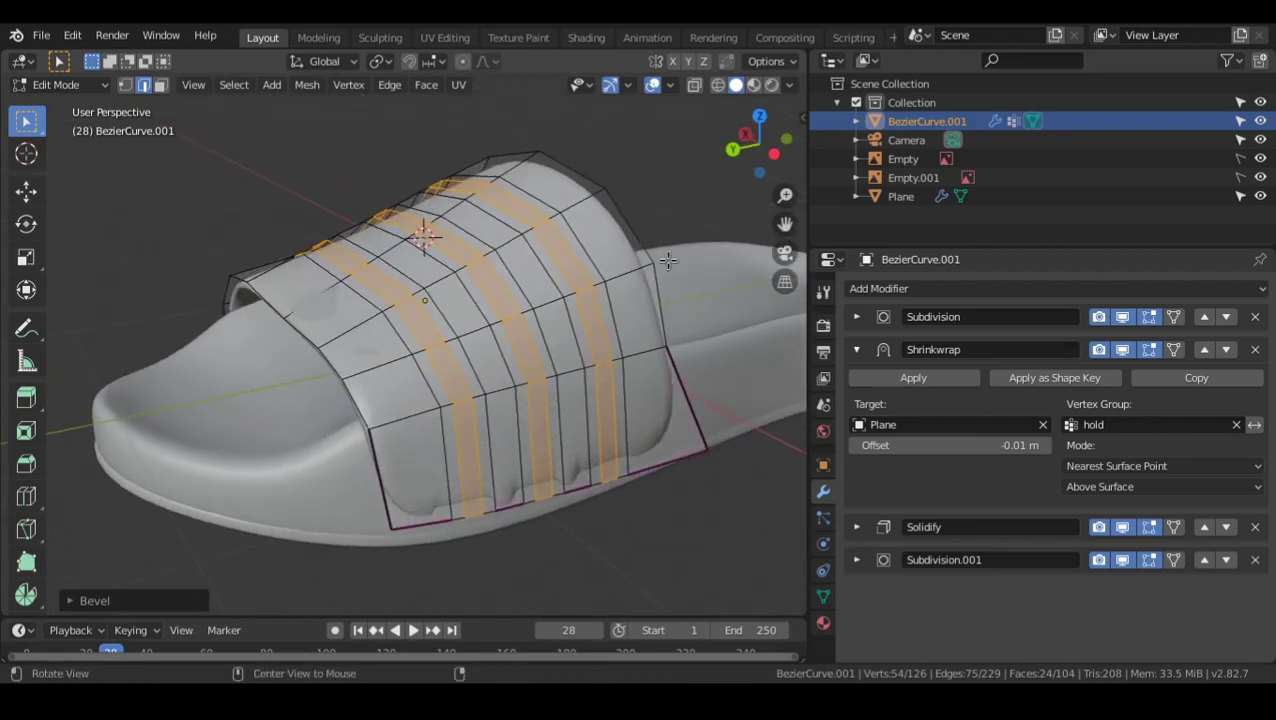
key(alt+e)
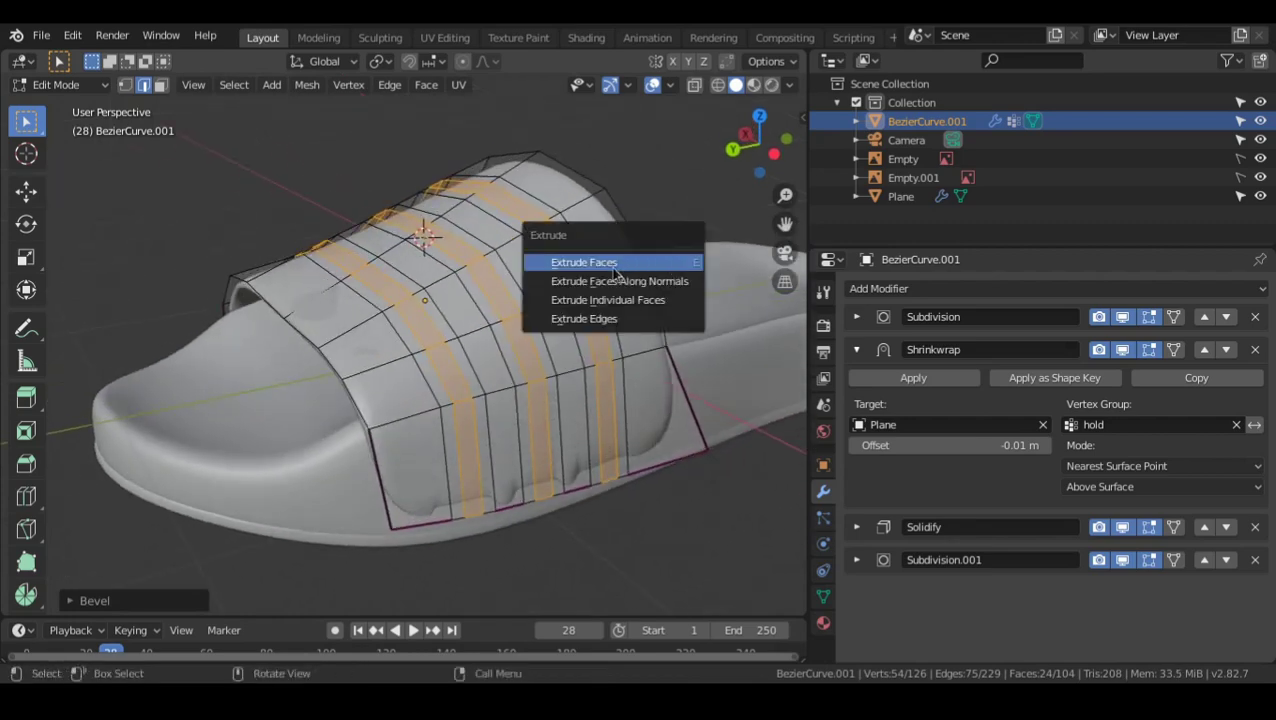
click(672, 284)
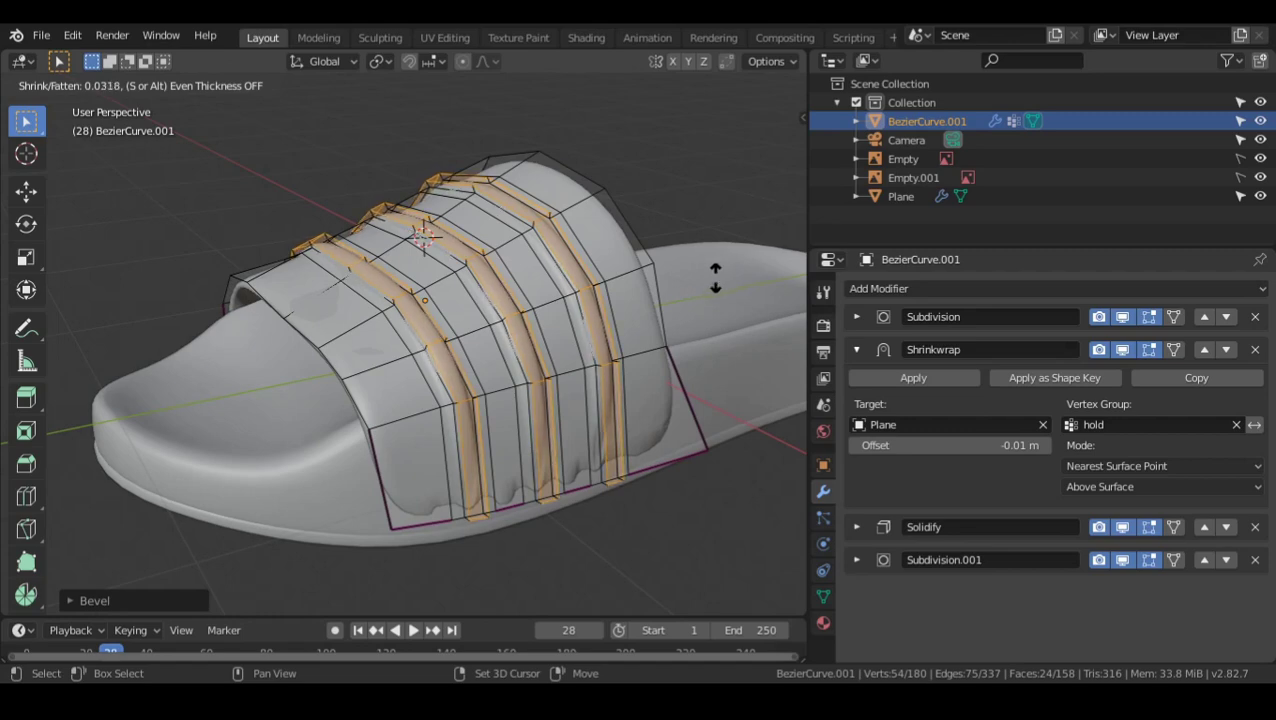
click(715, 278)
middle_drag(690, 288, 570, 315)
scroll(560, 327, up, 4)
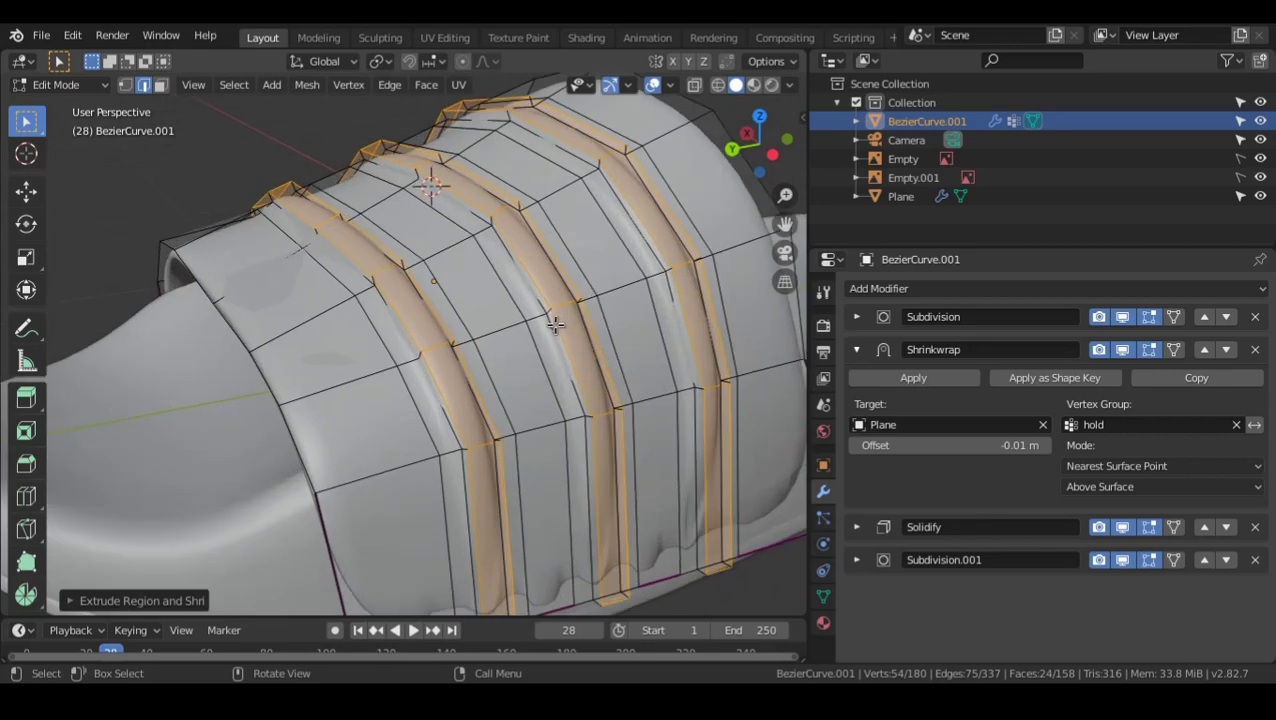
- Select the six small end faces closing the ribs at the strap's bottom edges on both sides and delete them
middle_drag(572, 362, 432, 321)
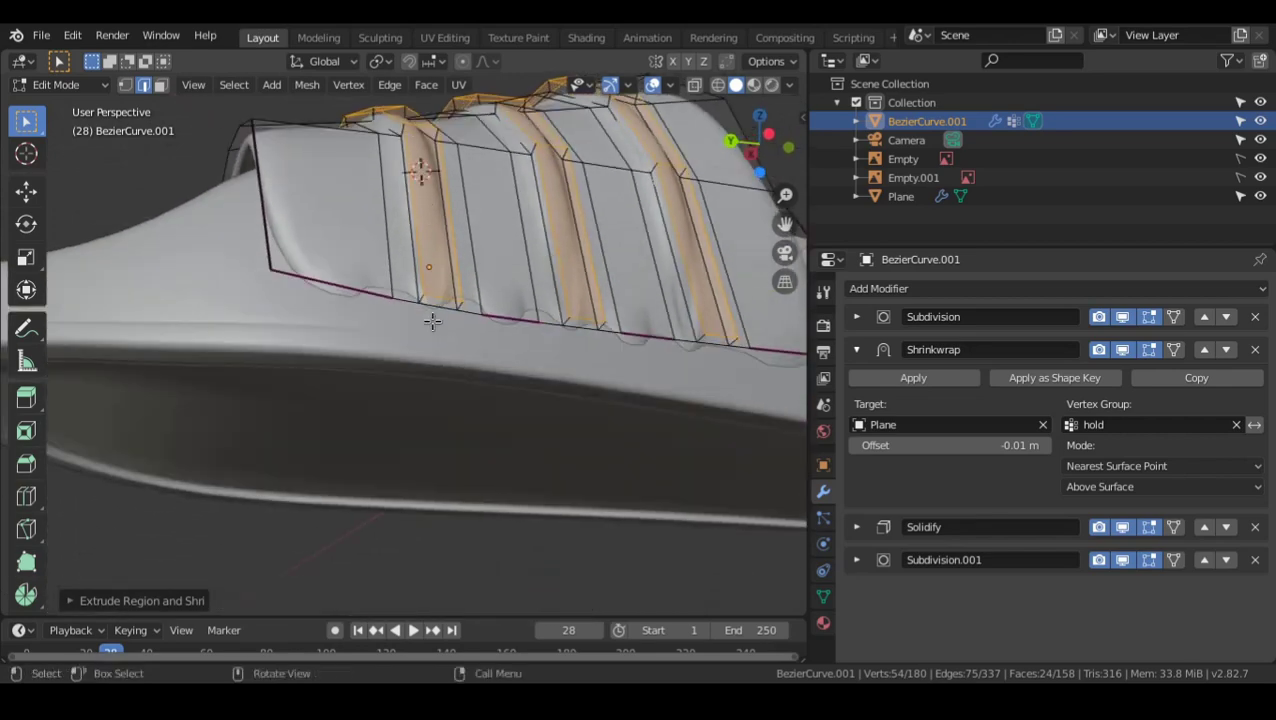
key(alt+a)
alt+drag(614, 324, 530, 350)
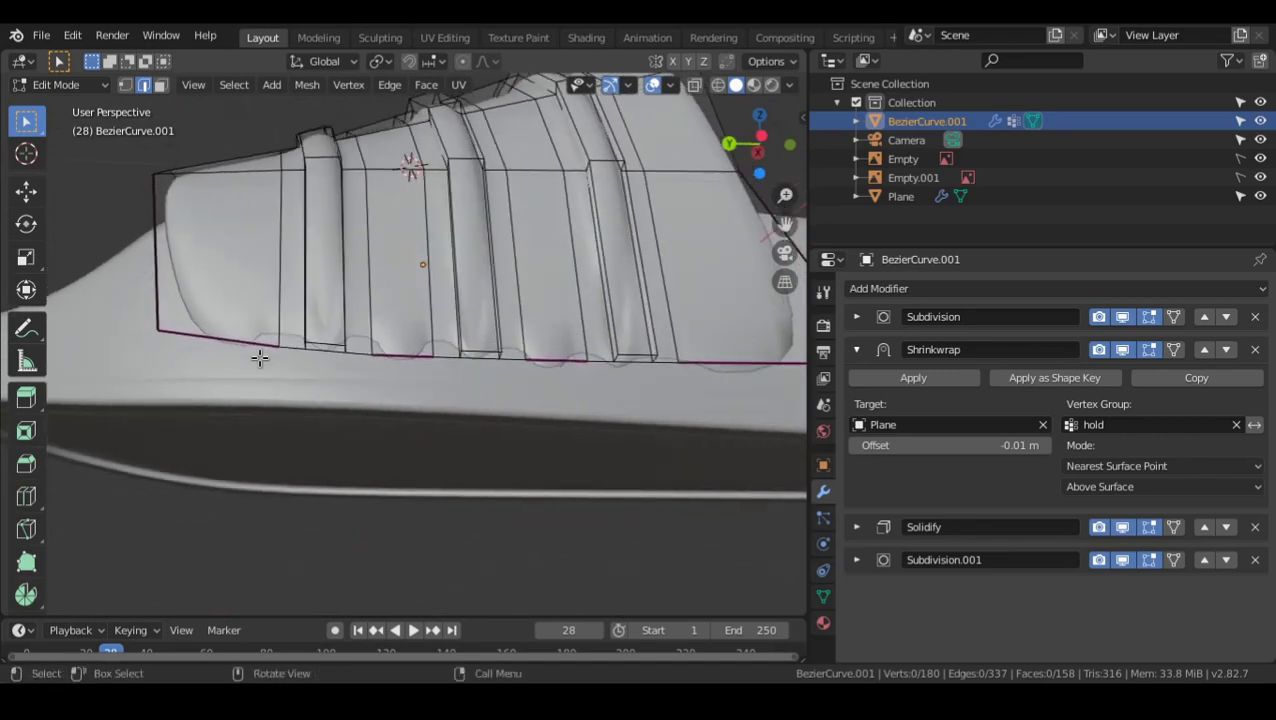
alt+drag(430, 392, 397, 432)
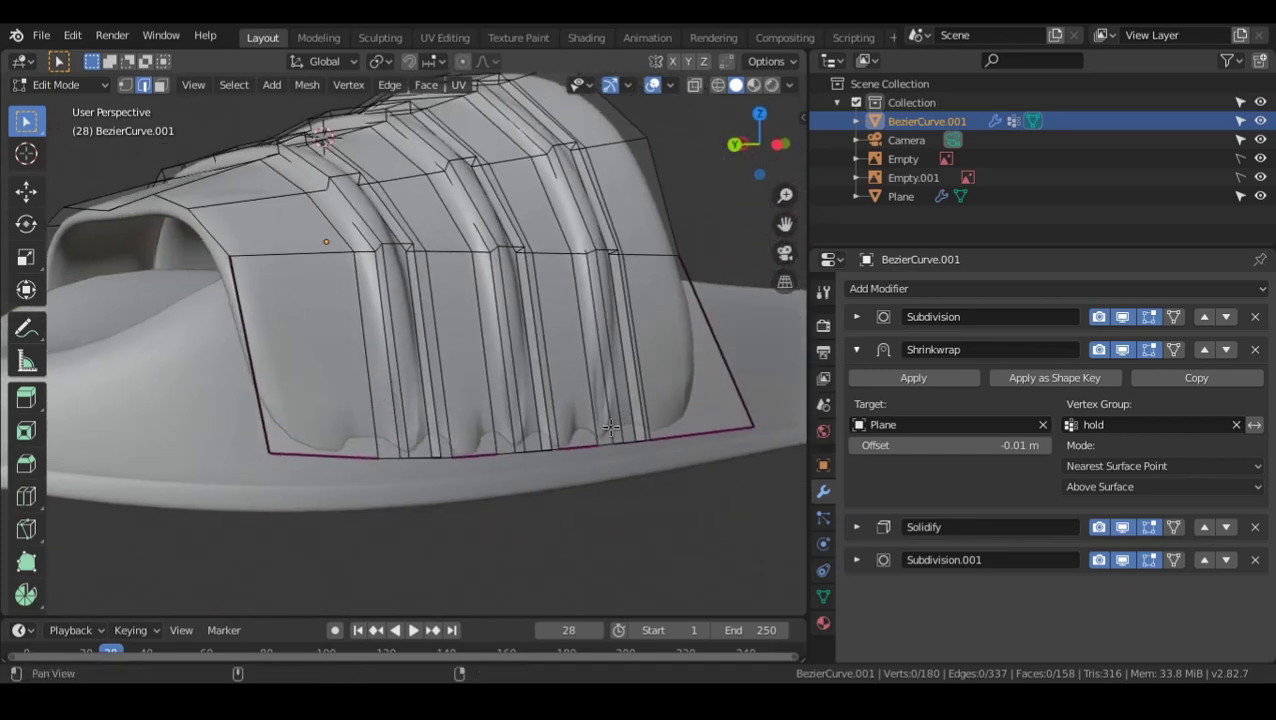
alt+drag(600, 425, 622, 335)
scroll(600, 320, up, 3)
key(3)
scroll(516, 247, up, 2)
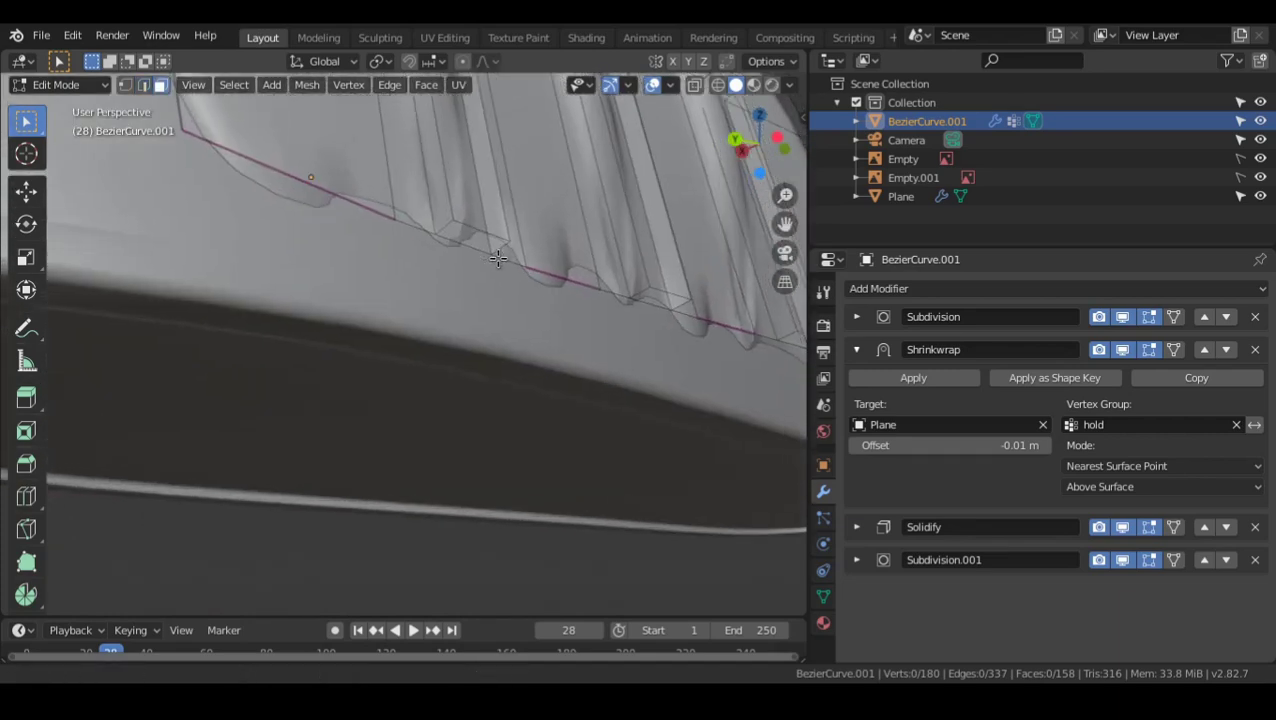
shift+middle_drag(530, 235, 476, 285)
scroll(442, 240, up, 2)
click(440, 229)
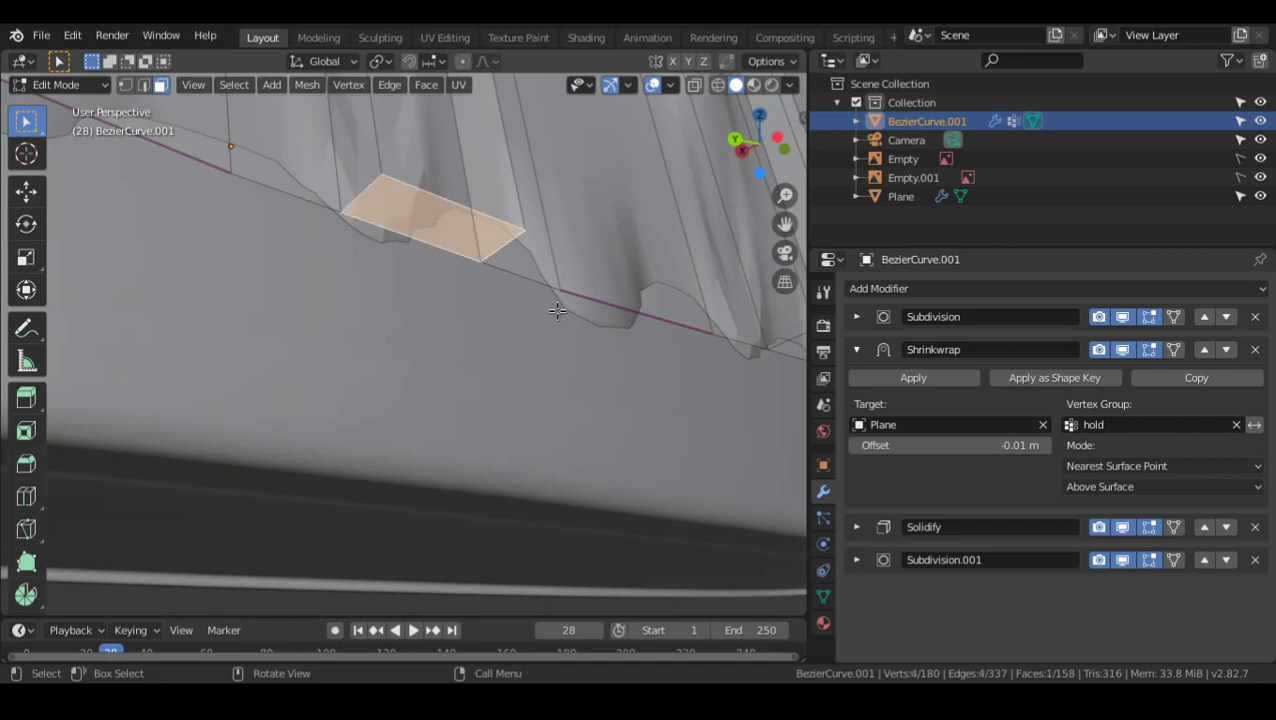
alt+drag(557, 311, 405, 318)
shift+click(445, 325)
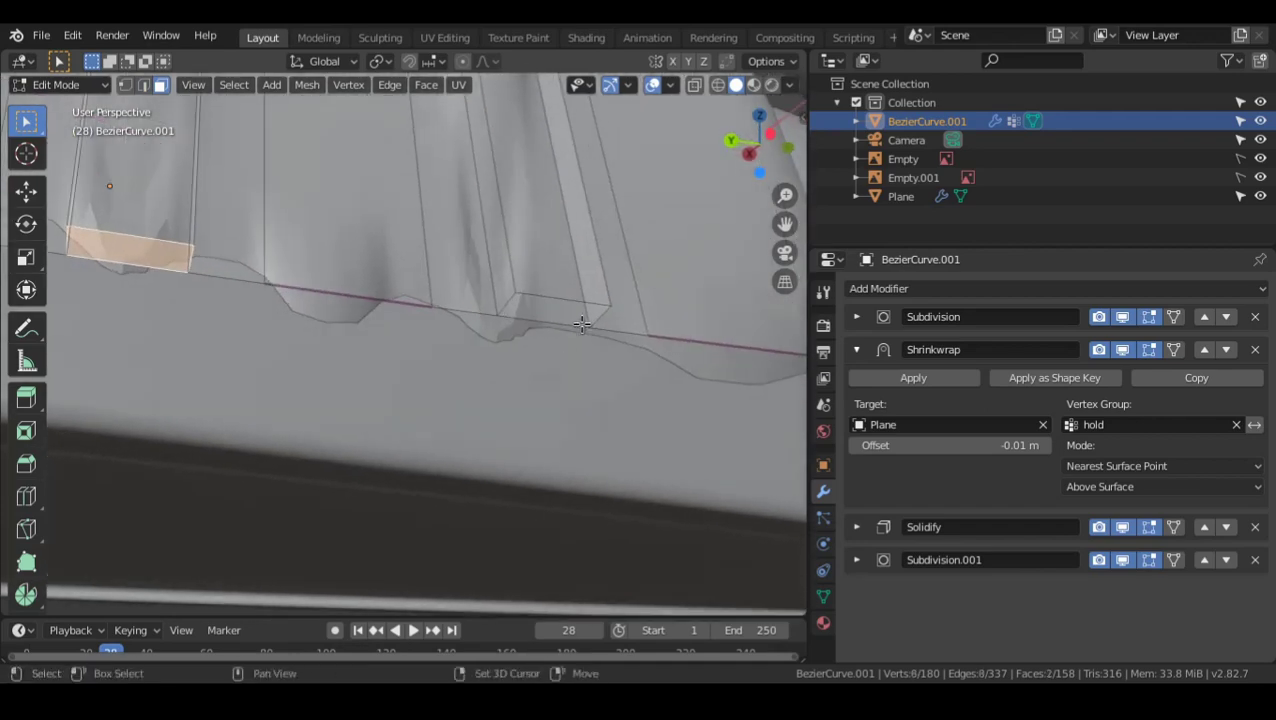
scroll(575, 315, down, 8)
shift+click(437, 338)
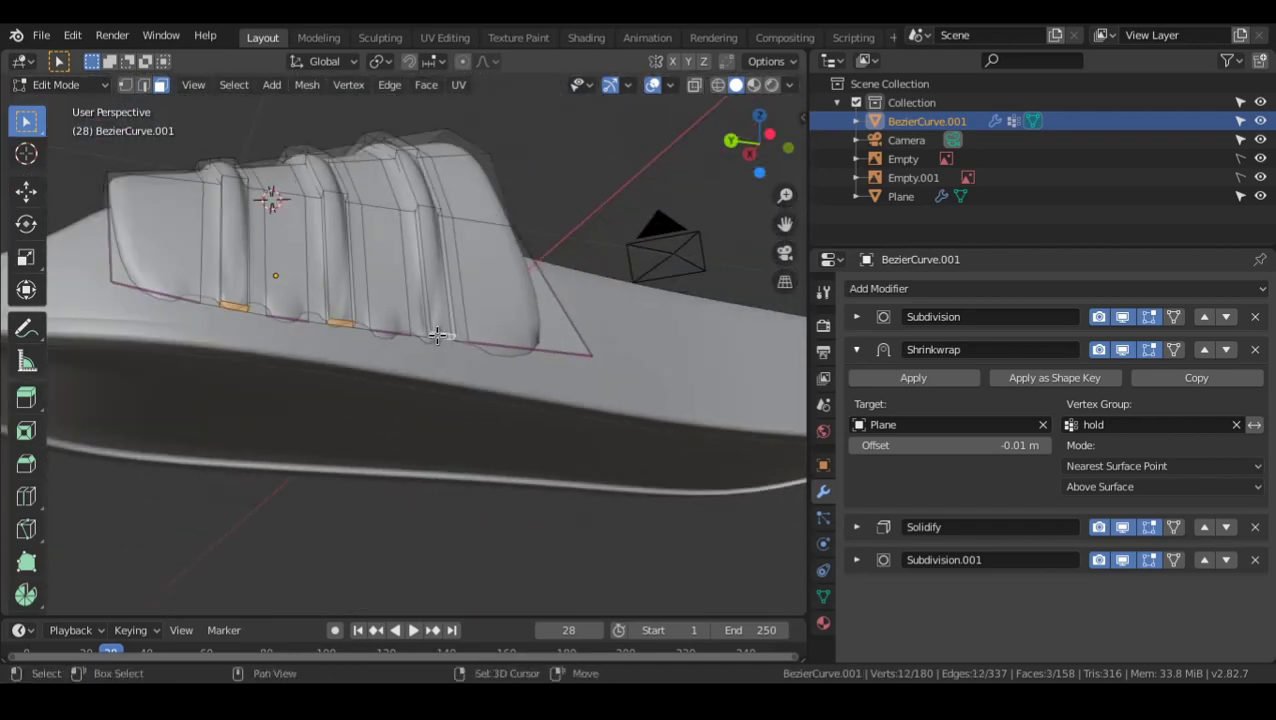
middle_drag(282, 292, 600, 268)
scroll(600, 268, up, 2)
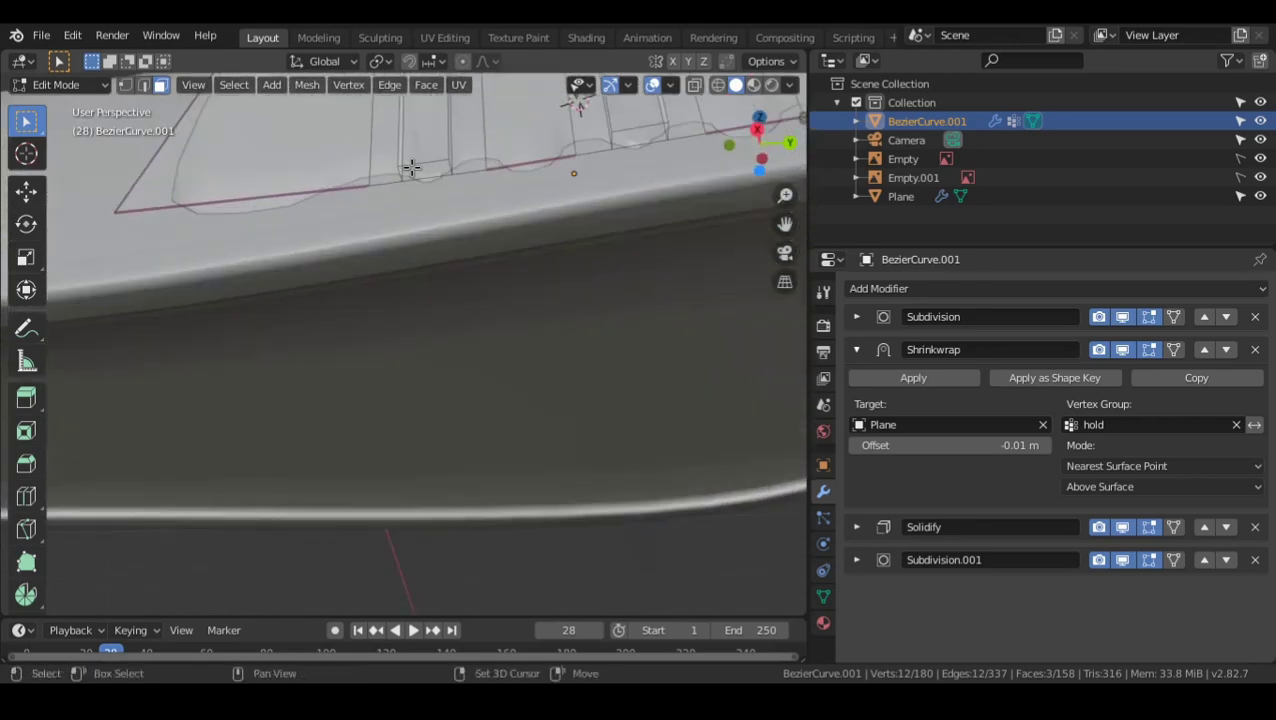
shift+click(412, 169)
shift+middle_drag(547, 179, 396, 256)
shift+click(384, 268)
shift+click(578, 239)
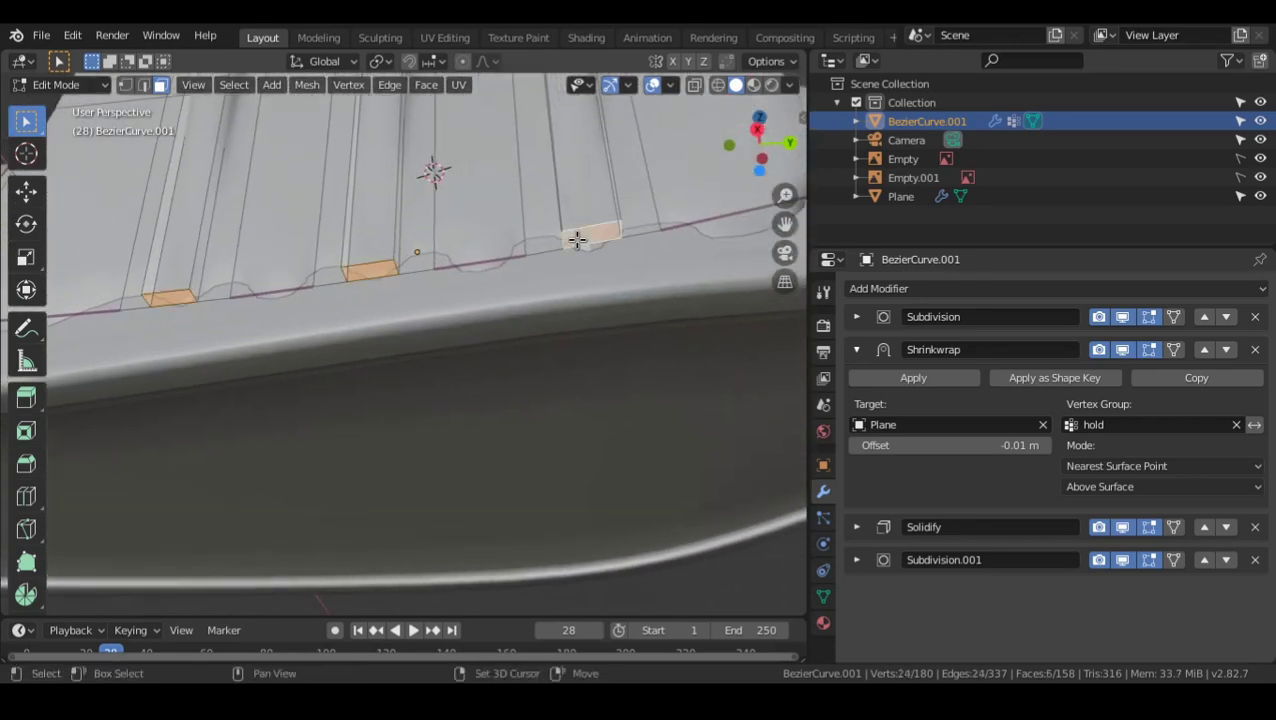
middle_drag(578, 239, 640, 407)
key(x)
click(648, 249)
- Apply a crease change of -1 to the bottom edges across the ribs on one side of the strap
key(Tab)
key(Tab)
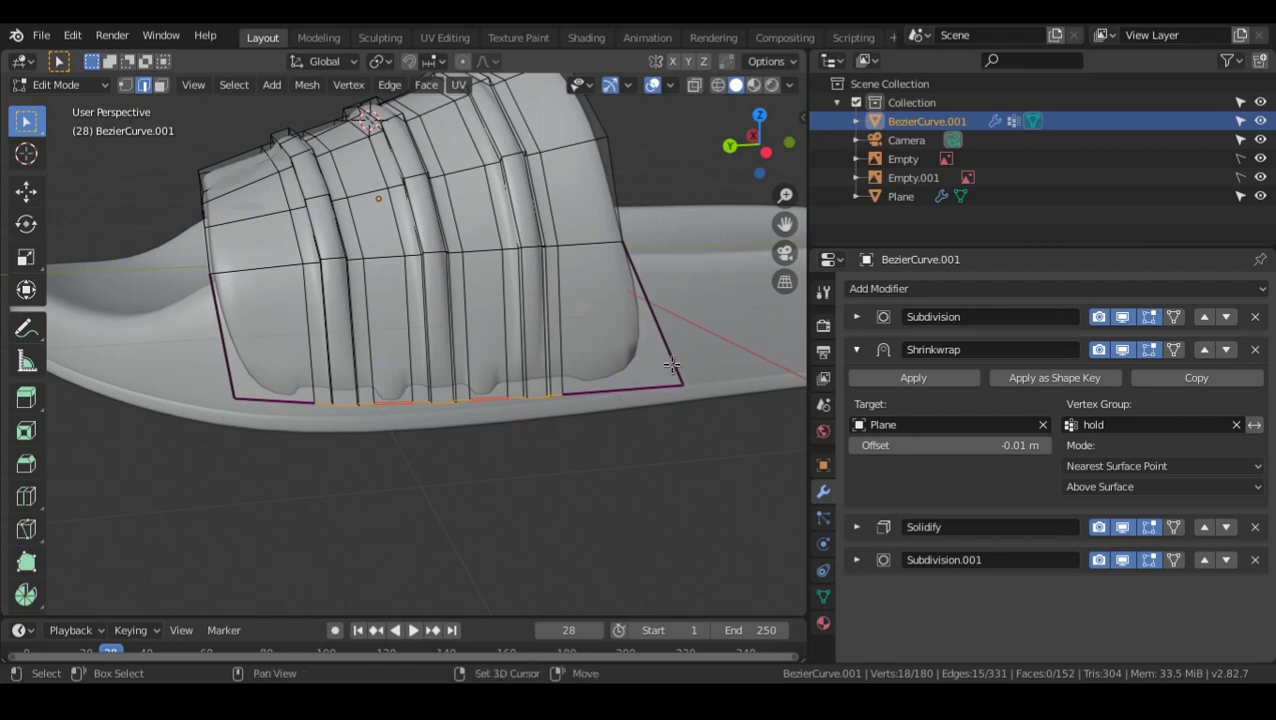
key(shift+e)
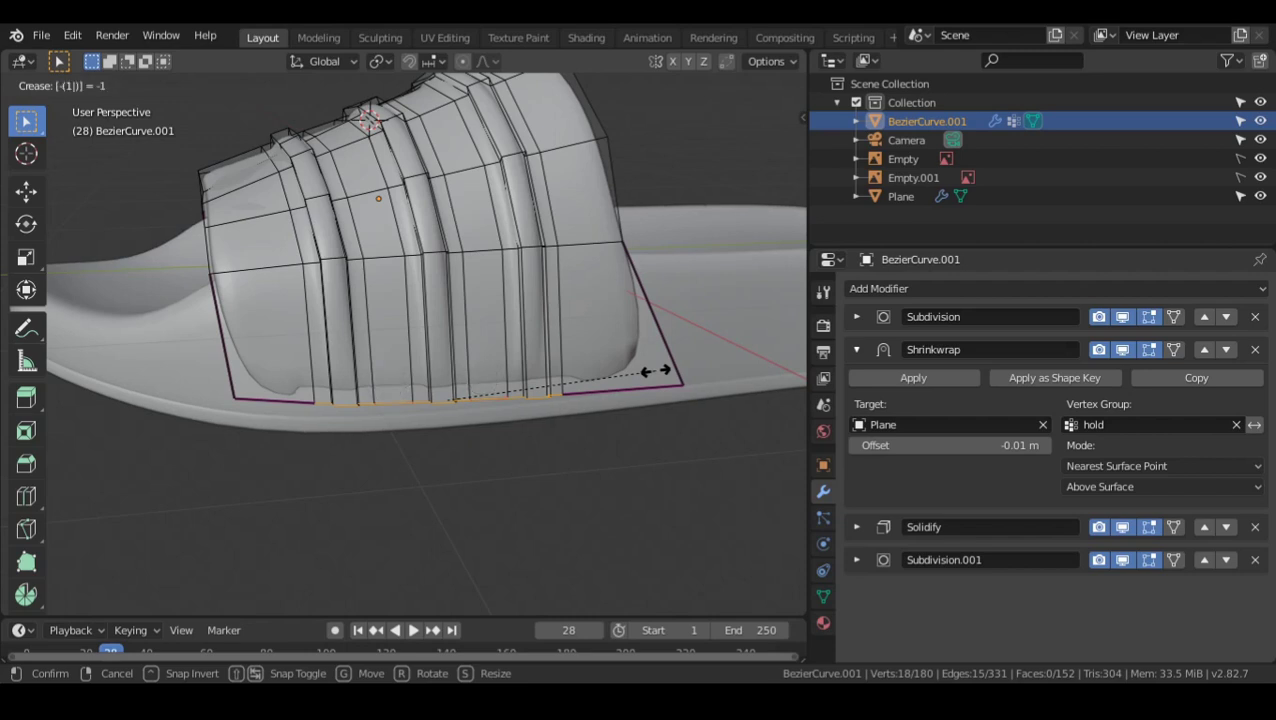
key(Return)
key(Tab)
- Apply a crease change of -1 to the bottom edges on the opposite side of the strap and return to Object Mode
middle_drag(655, 373, 464, 376)
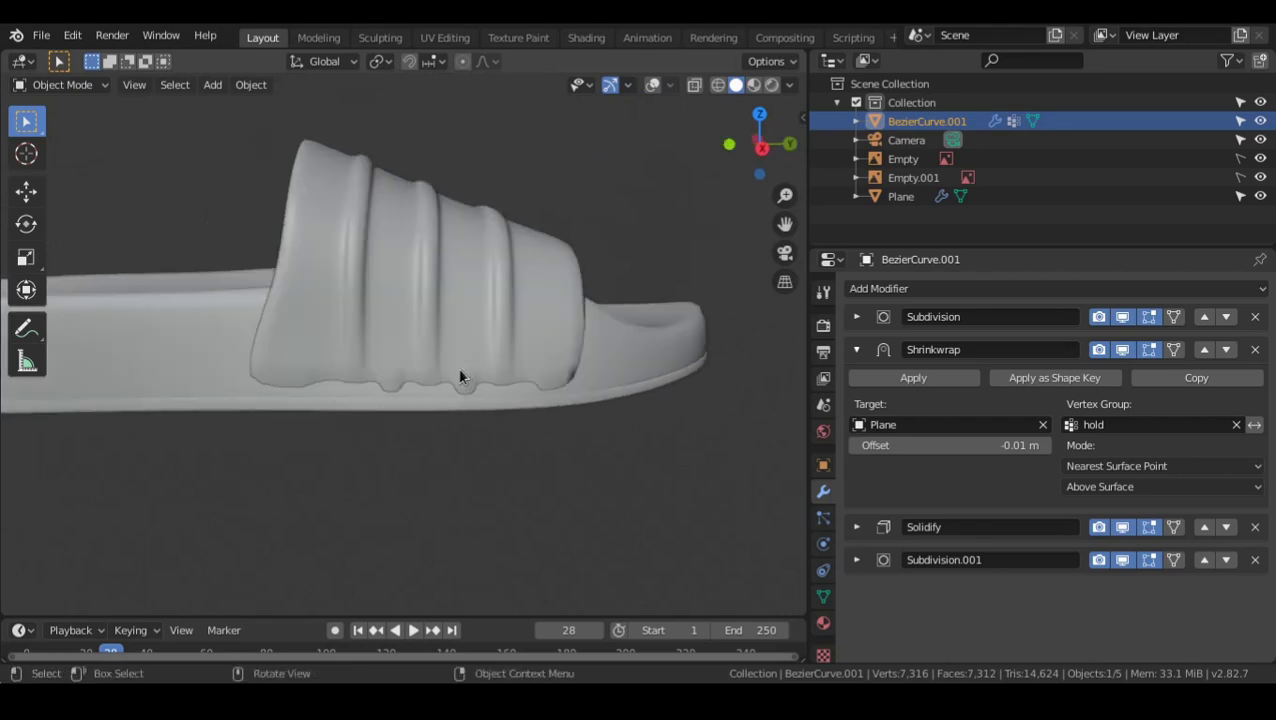
key(Tab)
drag(347, 372, 554, 424)
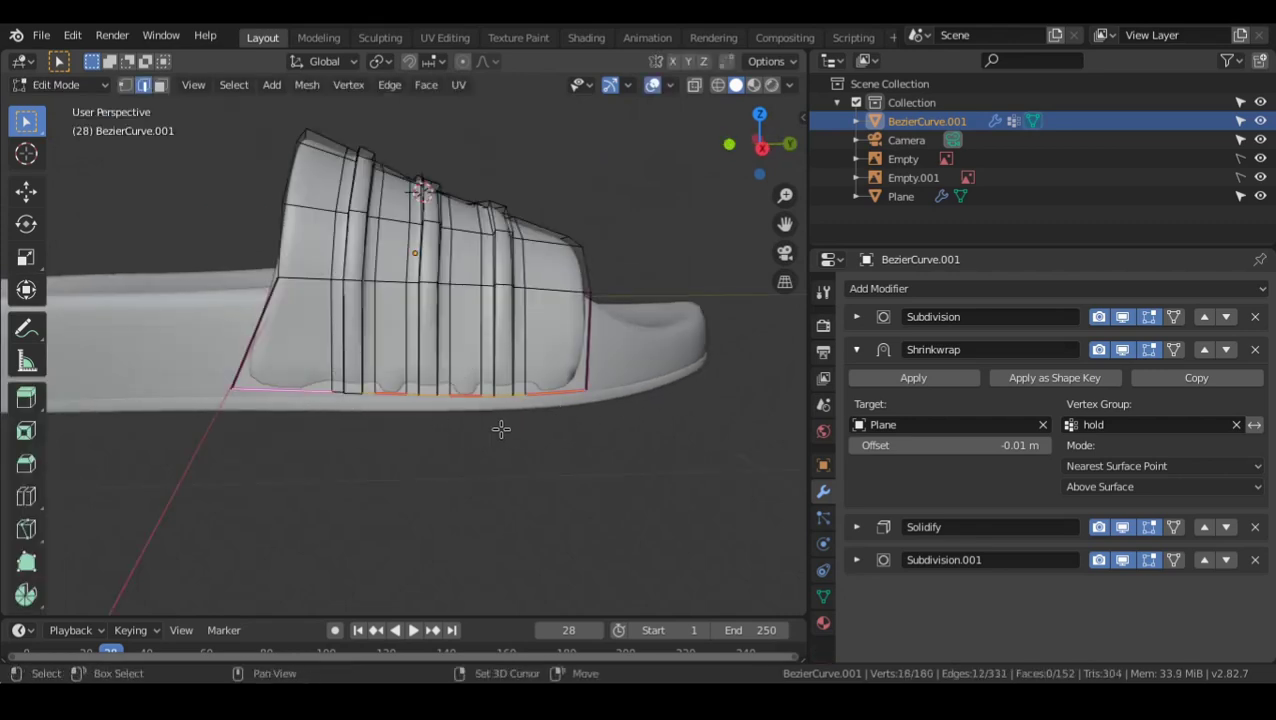
key(shift+e)
text(-1)
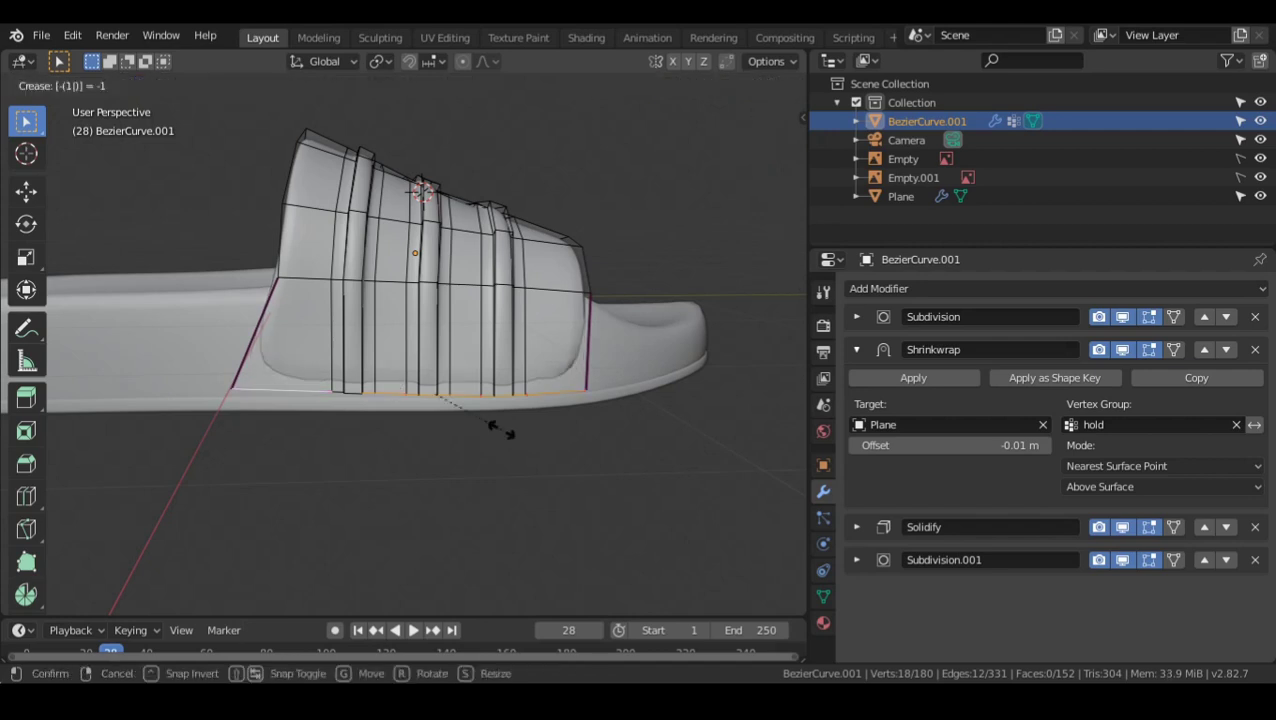
key(Return)
key(Tab)
click(502, 436)
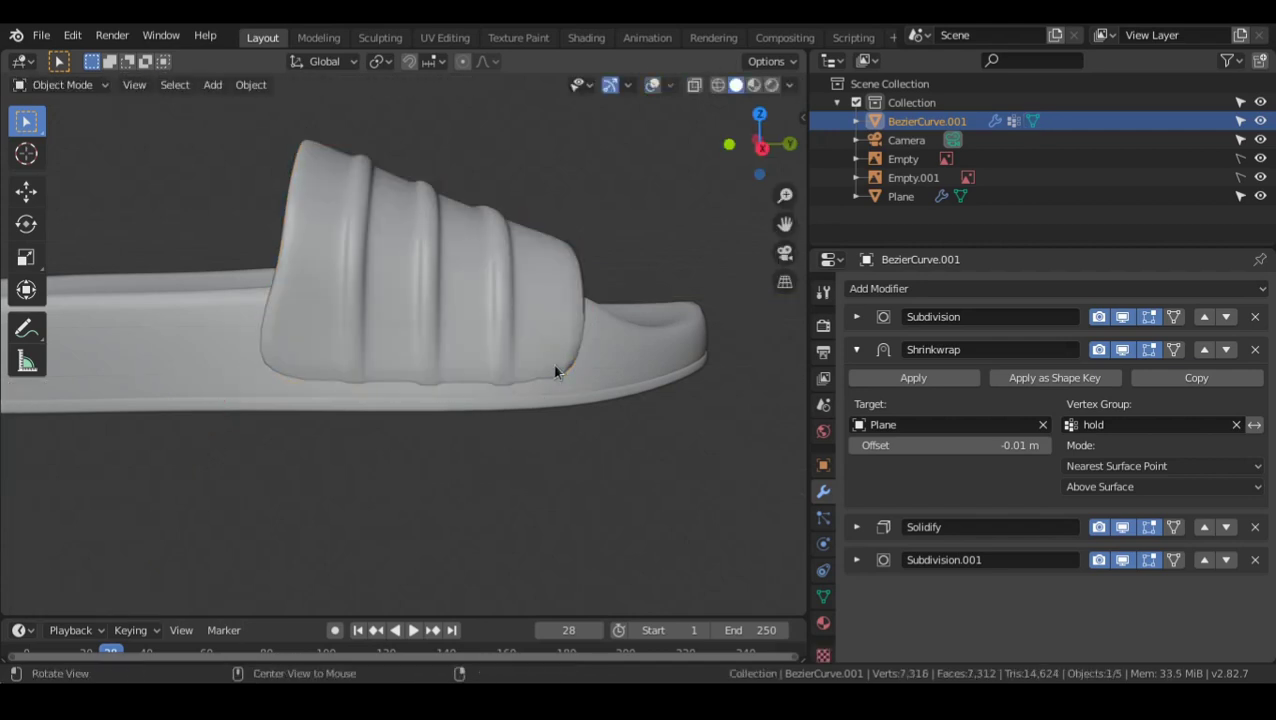
- Remove the crease from the first side's full bottom edge, including the corner segments, with a crease change of -1
middle_drag(552, 364, 398, 356)
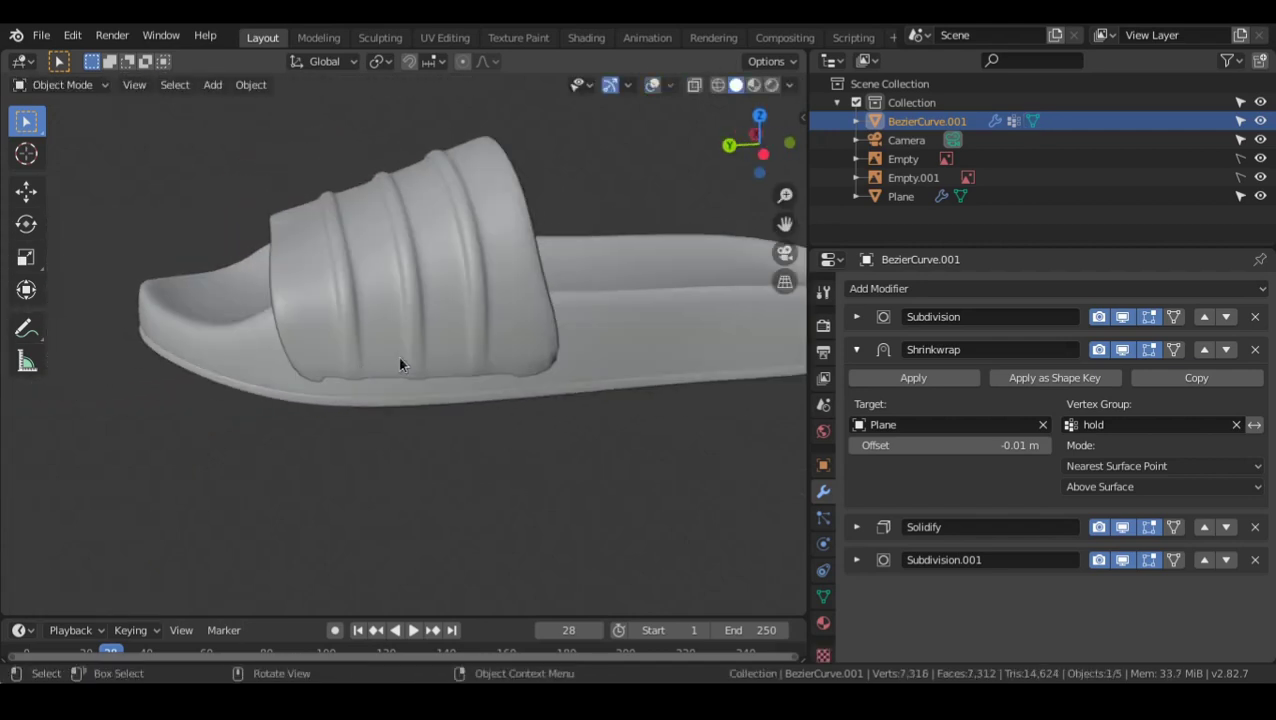
key(Tab)
key(b)
drag(271, 373, 615, 413)
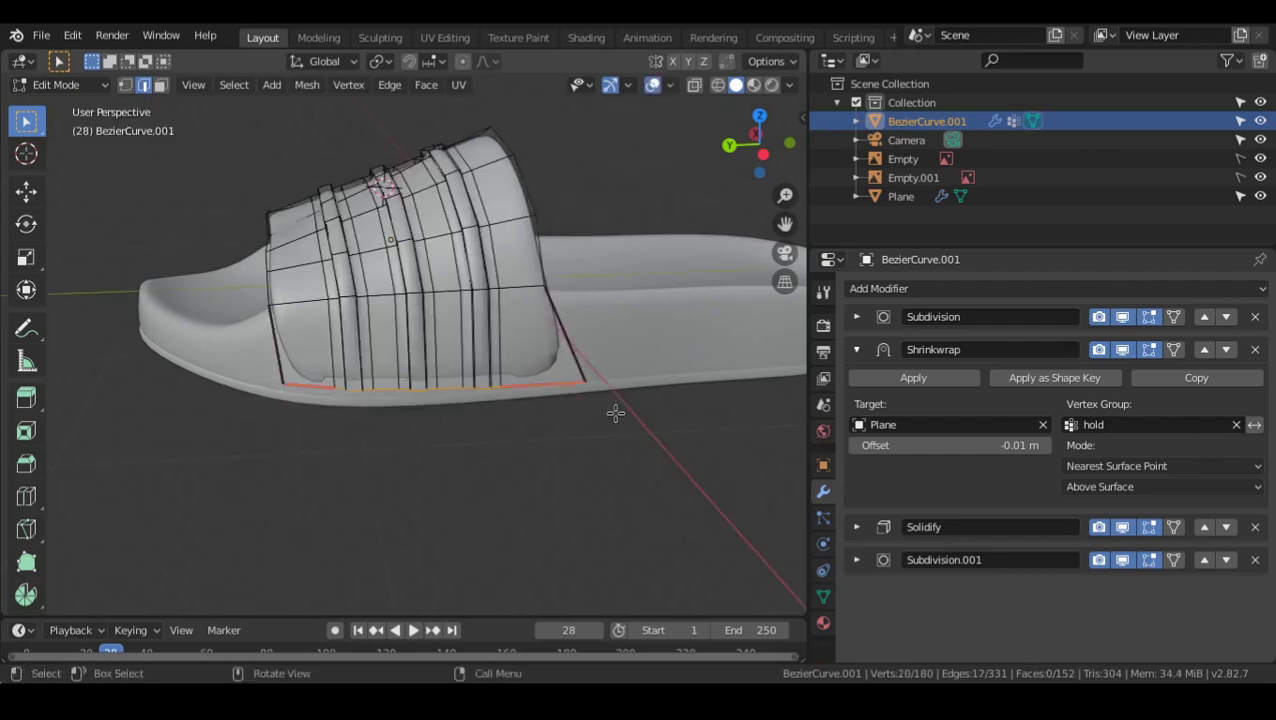
key(shift+e)
text(-1)
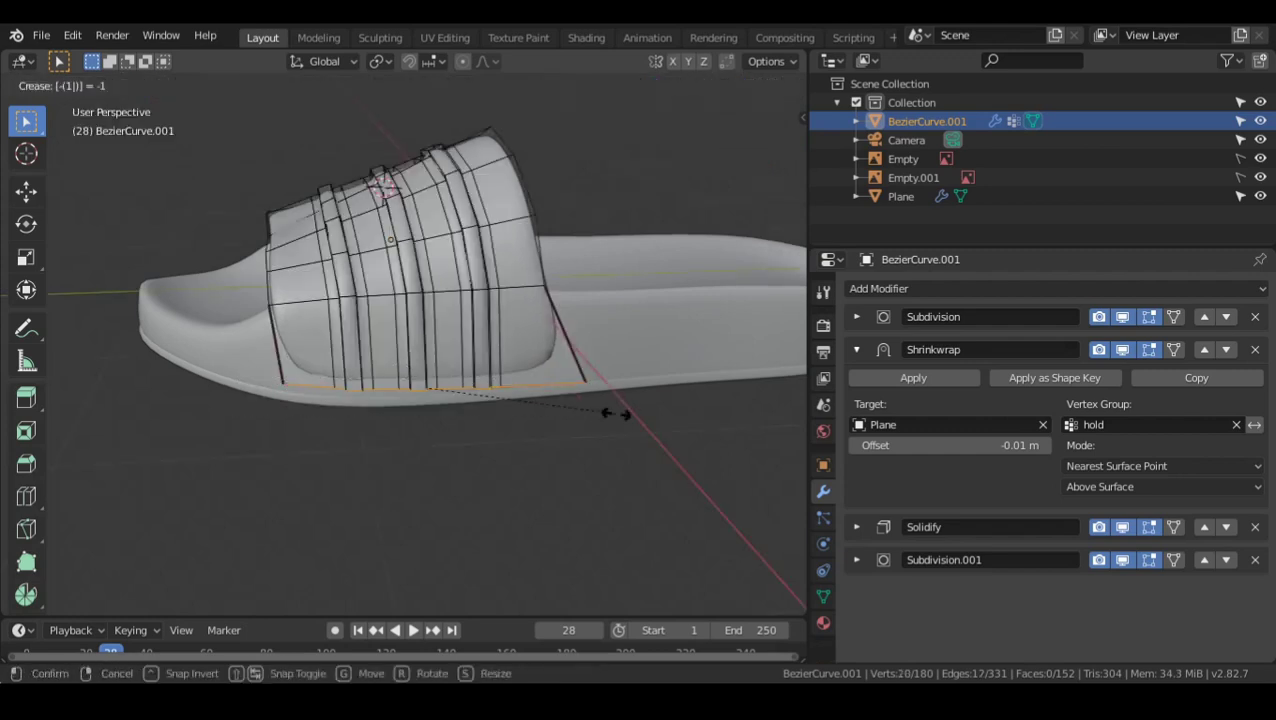
key(Return)
key(Tab)
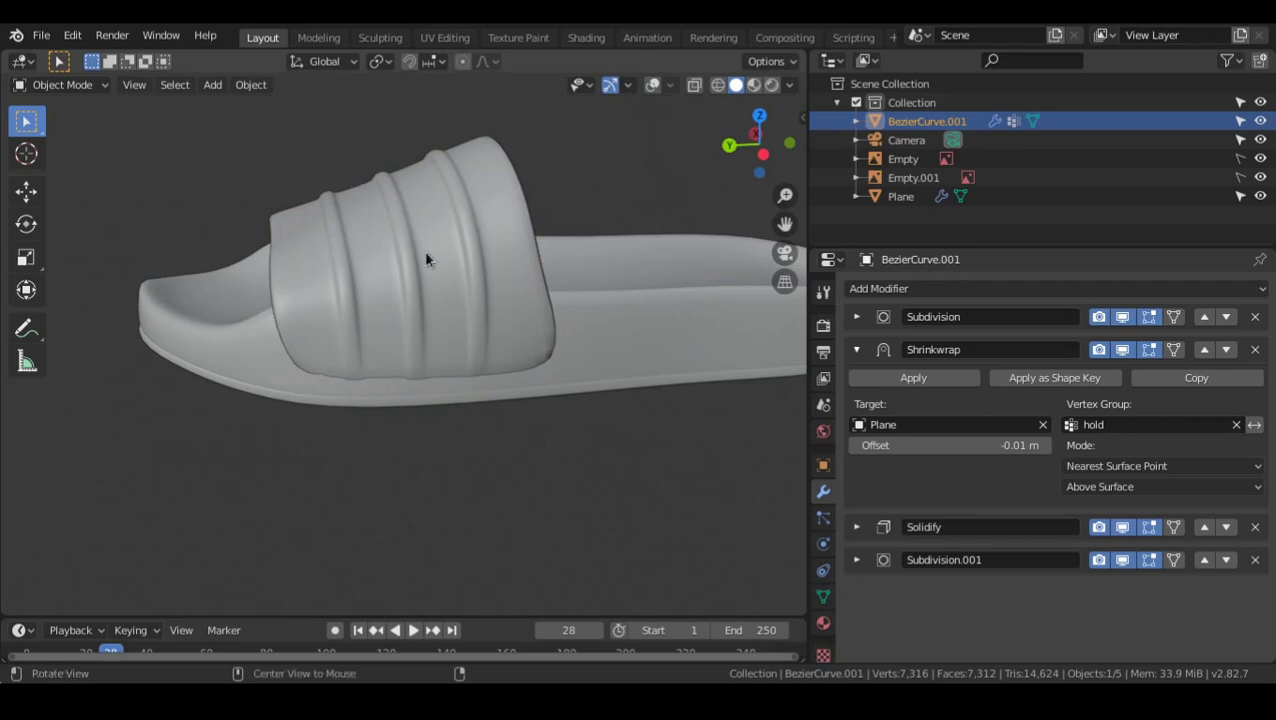
- Turn the viewport overlays back on for Object Mode and check the ribbed strap on the sole
middle_drag(426, 259, 418, 286)
scroll(401, 356, up, 4)
key(Tab)
key(shift+alt+z)
key(Tab)
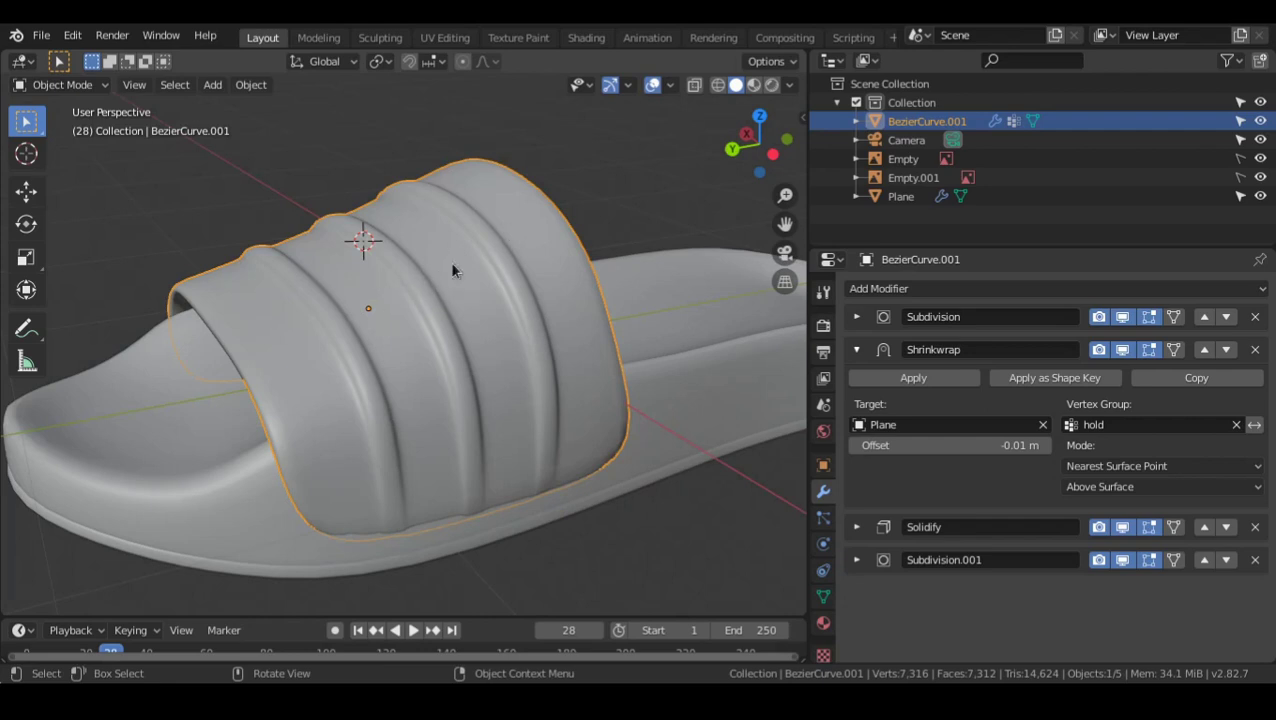
- Add an edge crease to the outer edge loops along both sides of all three strap ribs
key(Tab)
middle_drag(433, 350, 449, 327)
key(shift+alt+z)
key(shift+alt+z)
scroll(436, 336, up, 2)
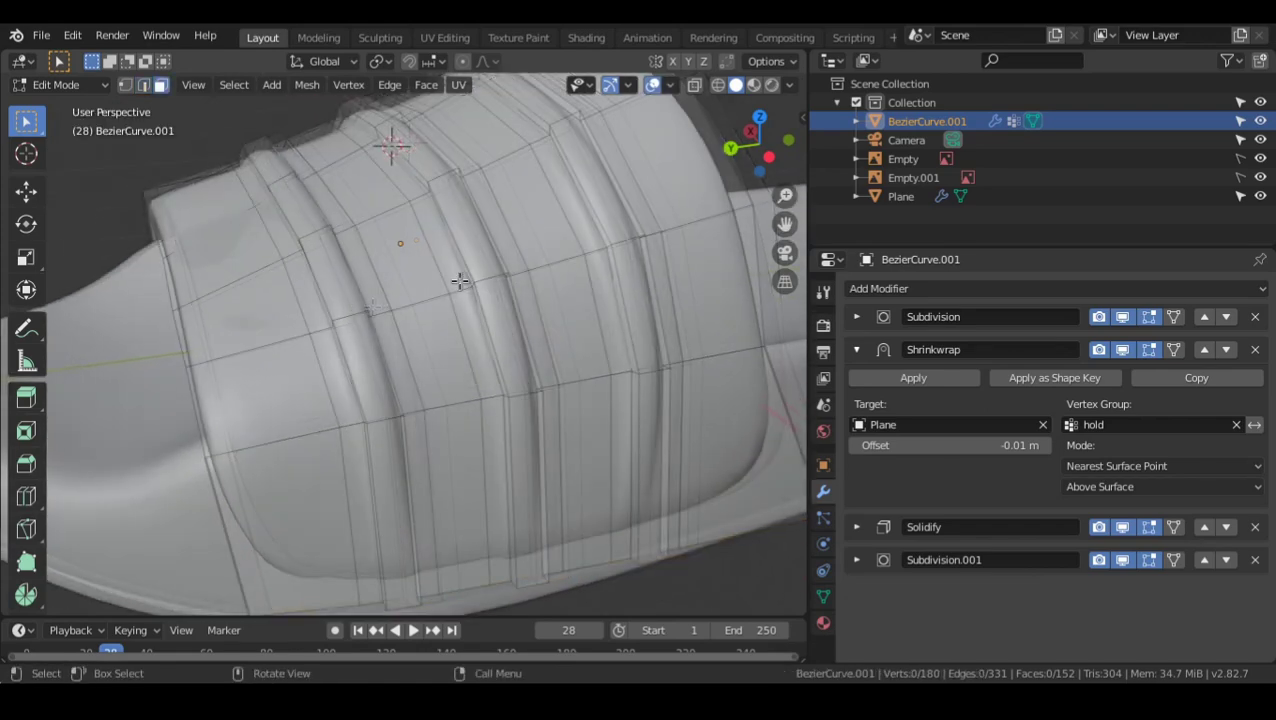
key(2)
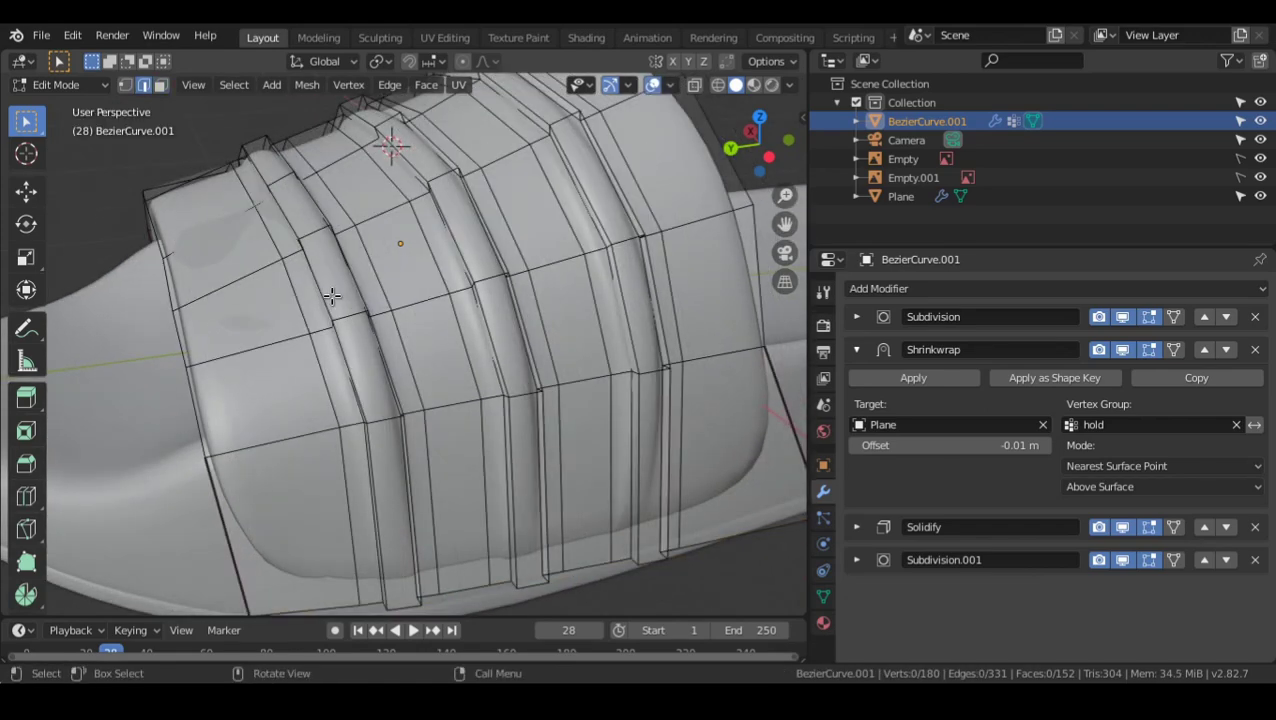
alt+shift+click(332, 296)
middle_drag(349, 280, 390, 243)
alt+shift+click(380, 234)
middle_drag(498, 230, 526, 225)
alt+shift+click(454, 263)
alt+shift+click(446, 254)
shift+middle_drag(560, 198, 491, 239)
scroll(427, 272, up, 2)
alt+shift+click(436, 231)
alt+shift+click(455, 224)
scroll(455, 224, down, 3)
key(shift+e)
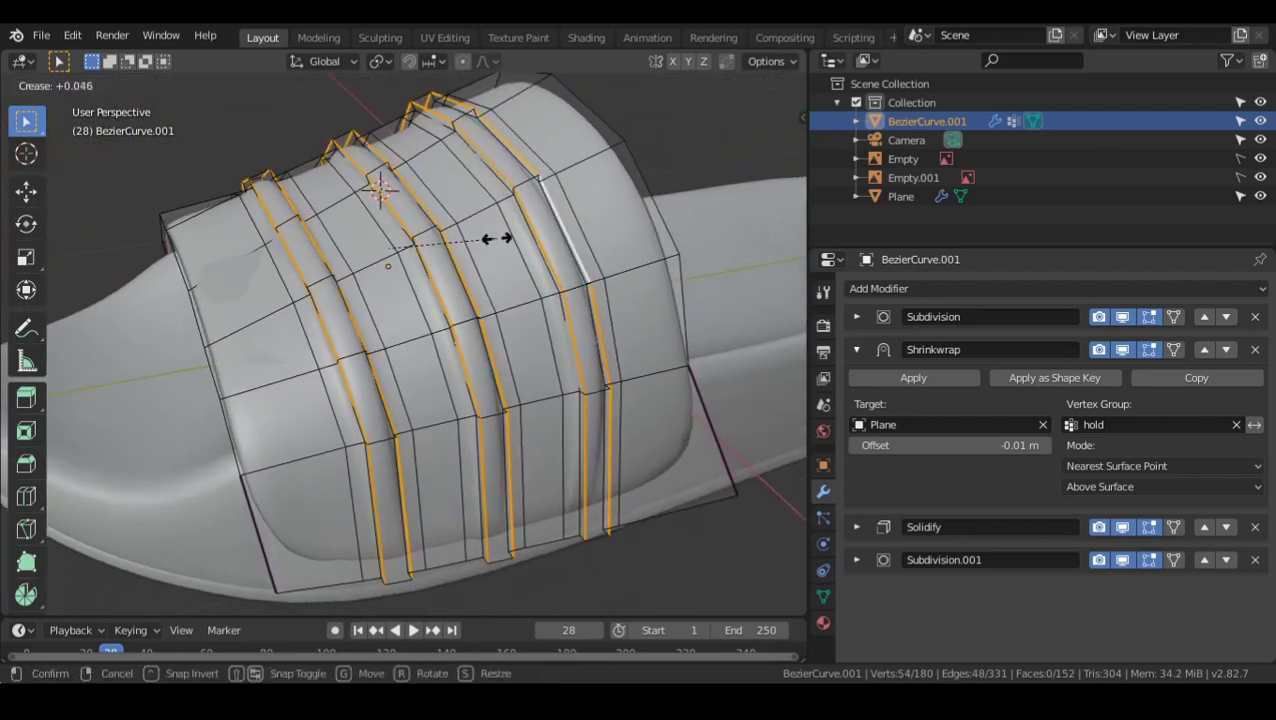
click(564, 227)
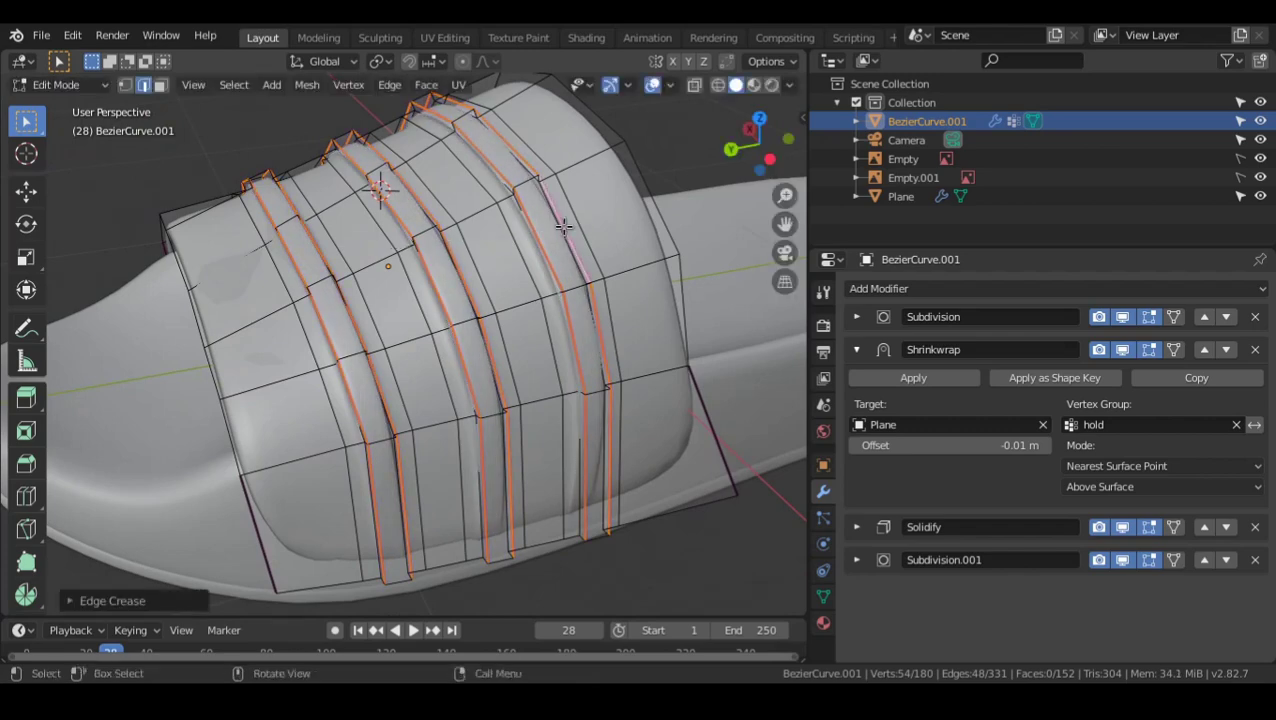
- With the overlays hidden, reduce the crease on the selected rib edge loops slightly to soften them
key(shift+alt+z)
key(shift+e)
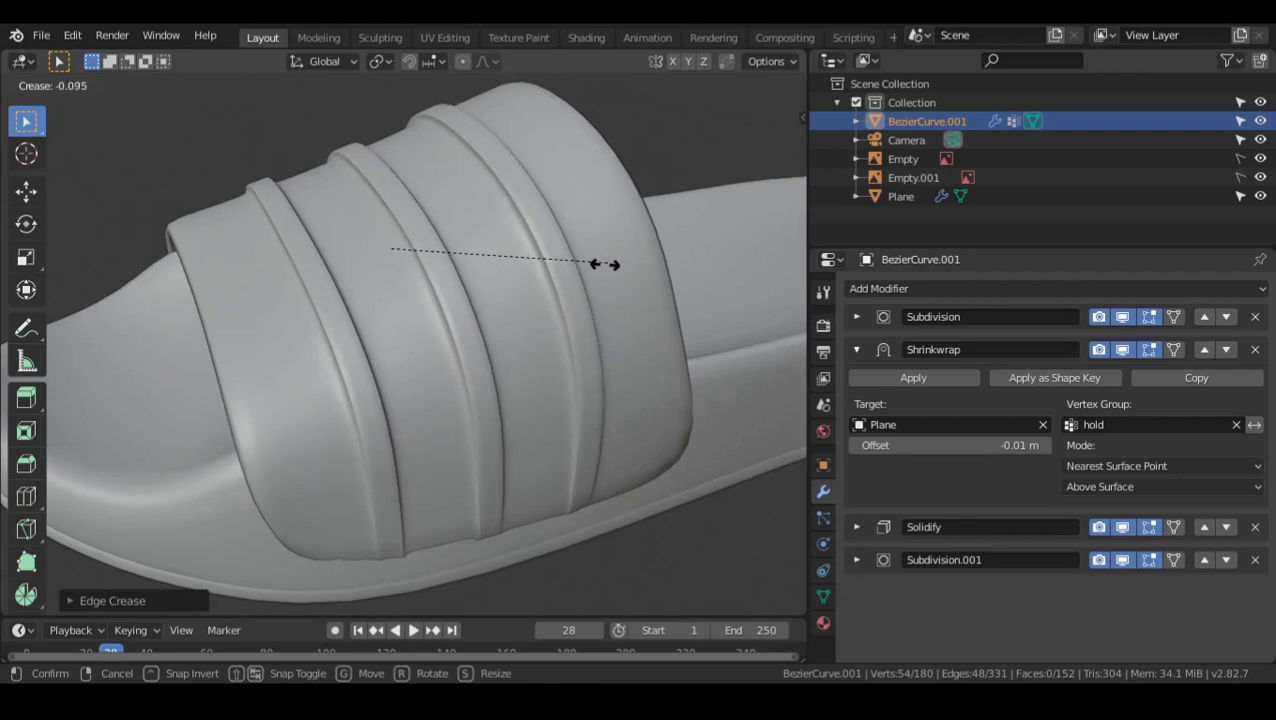
click(598, 264)
middle_drag(590, 265, 595, 213)
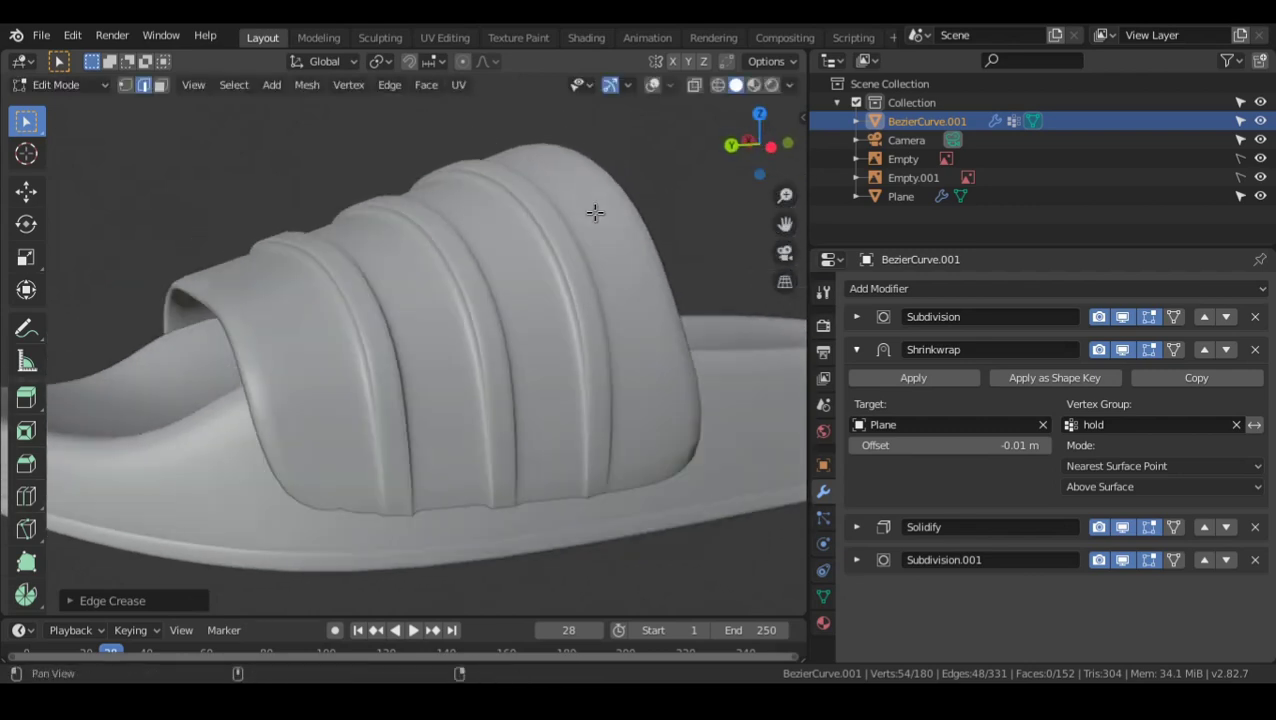
- Select the top face strips of all three ribs, adjust their height with Shrink/Fatten, and return to Object Mode
key(shift+alt+z)
alt+drag(414, 283, 410, 300)
key(alt+a)
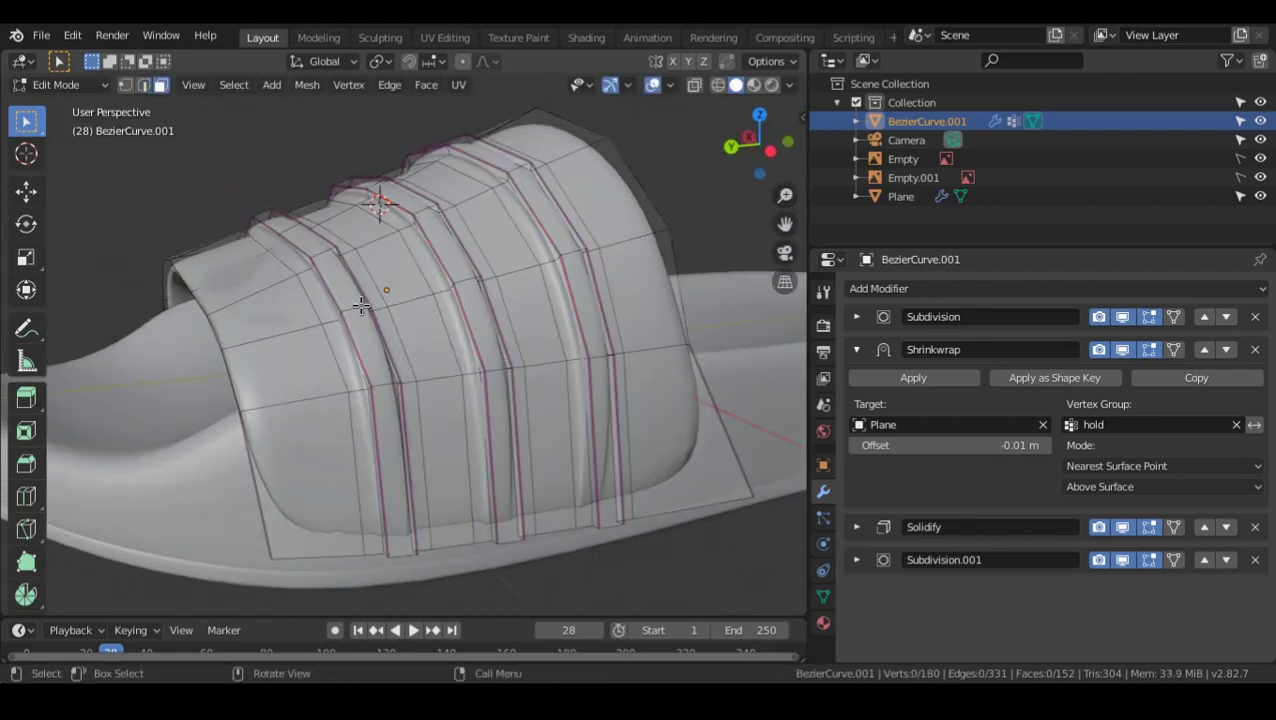
key(3)
alt+click(357, 308)
alt+shift+click(460, 275)
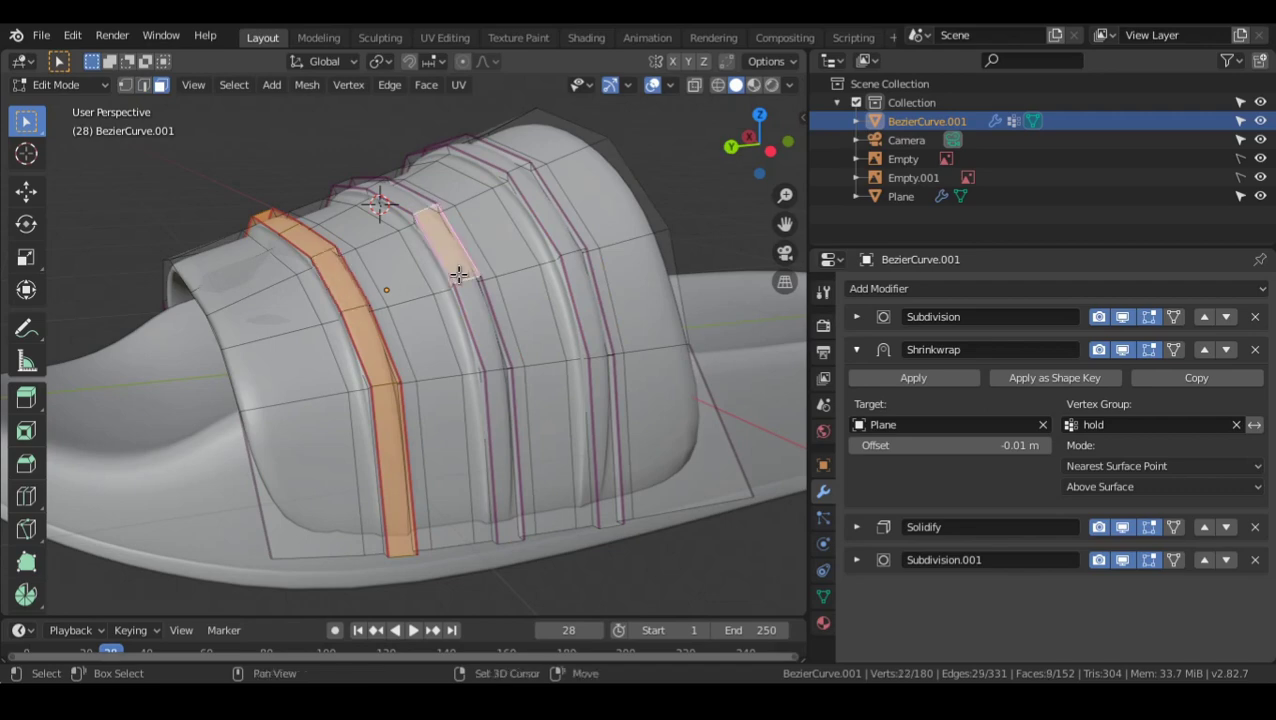
alt+shift+click(565, 248)
middle_drag(649, 293, 604, 270)
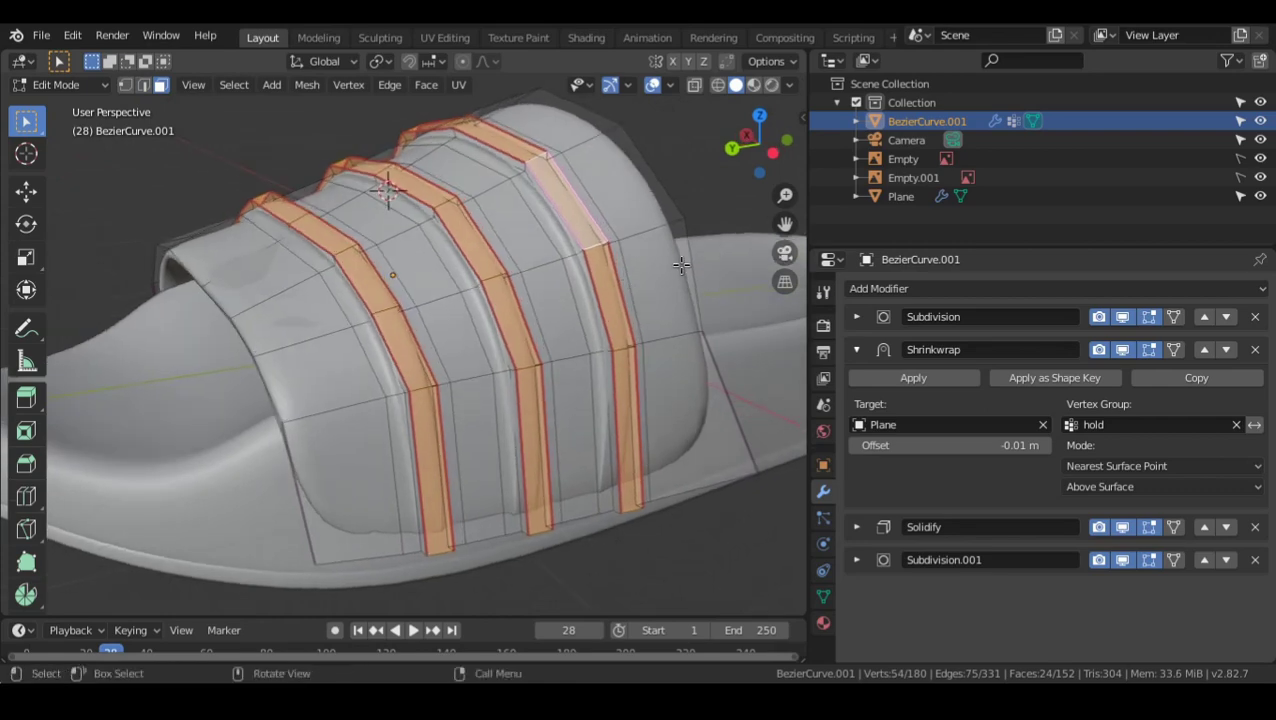
key(shift+alt+z)
key(alt+s)
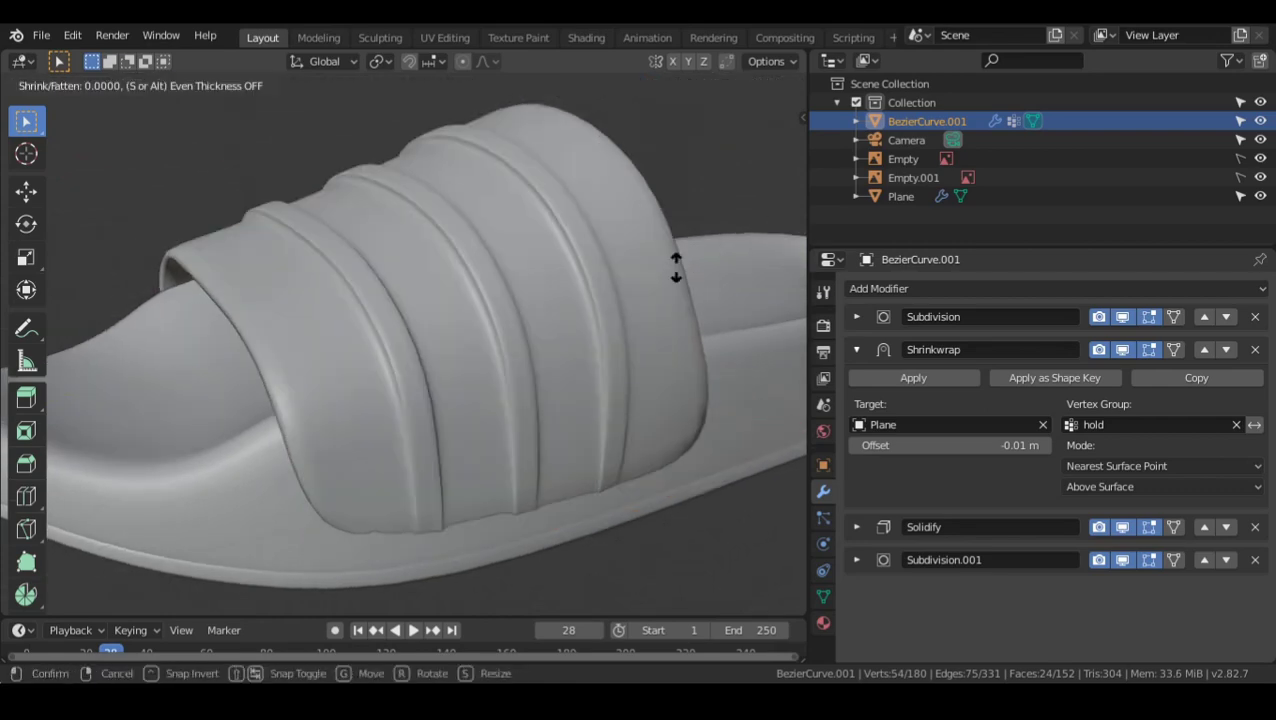
click(600, 284)
key(Tab)
key(shift+alt+z)
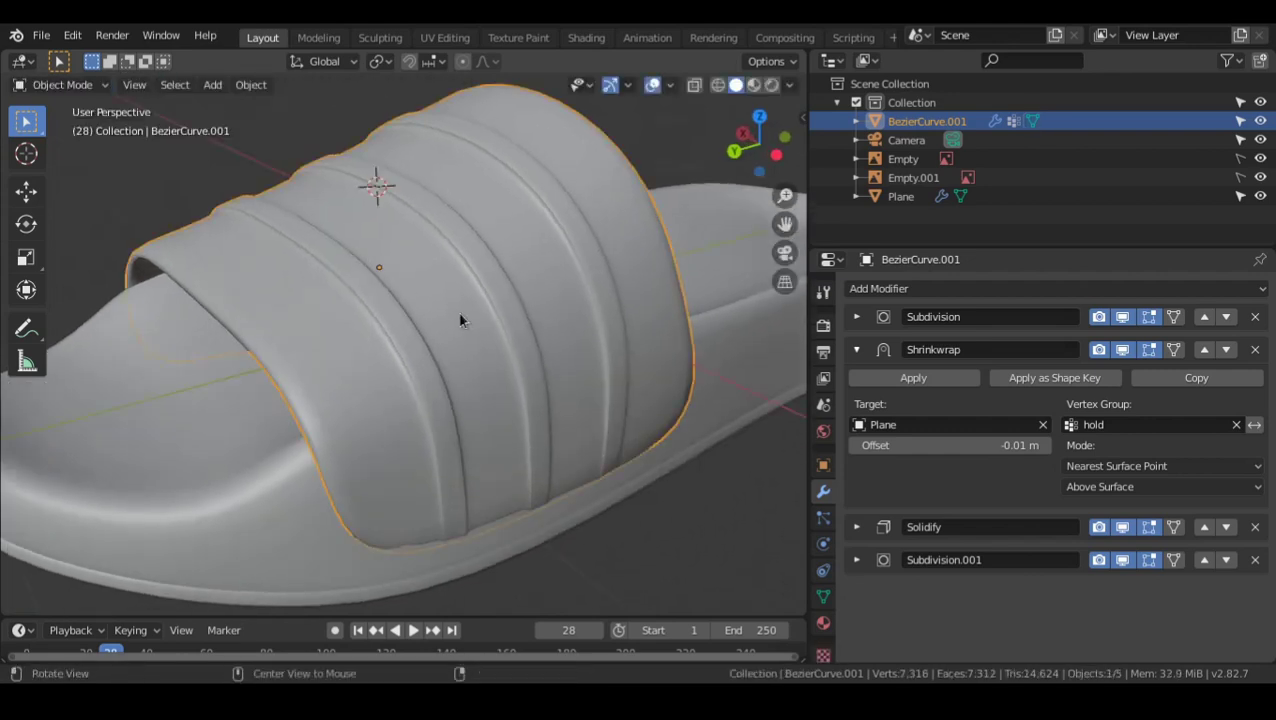
- Lower the ribs' top faces with Shrink/Fatten by about -0.012 and leave Edit Mode
key(Tab)
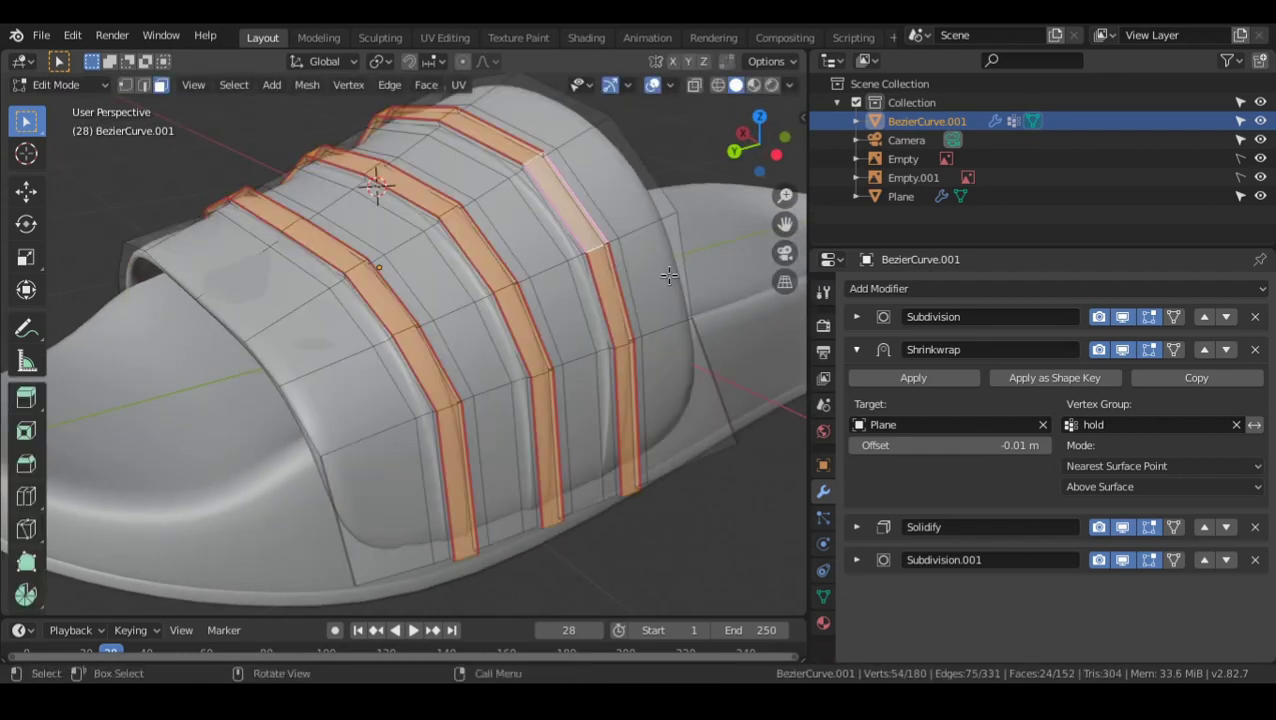
key(shift+alt+z)
key(alt+s)
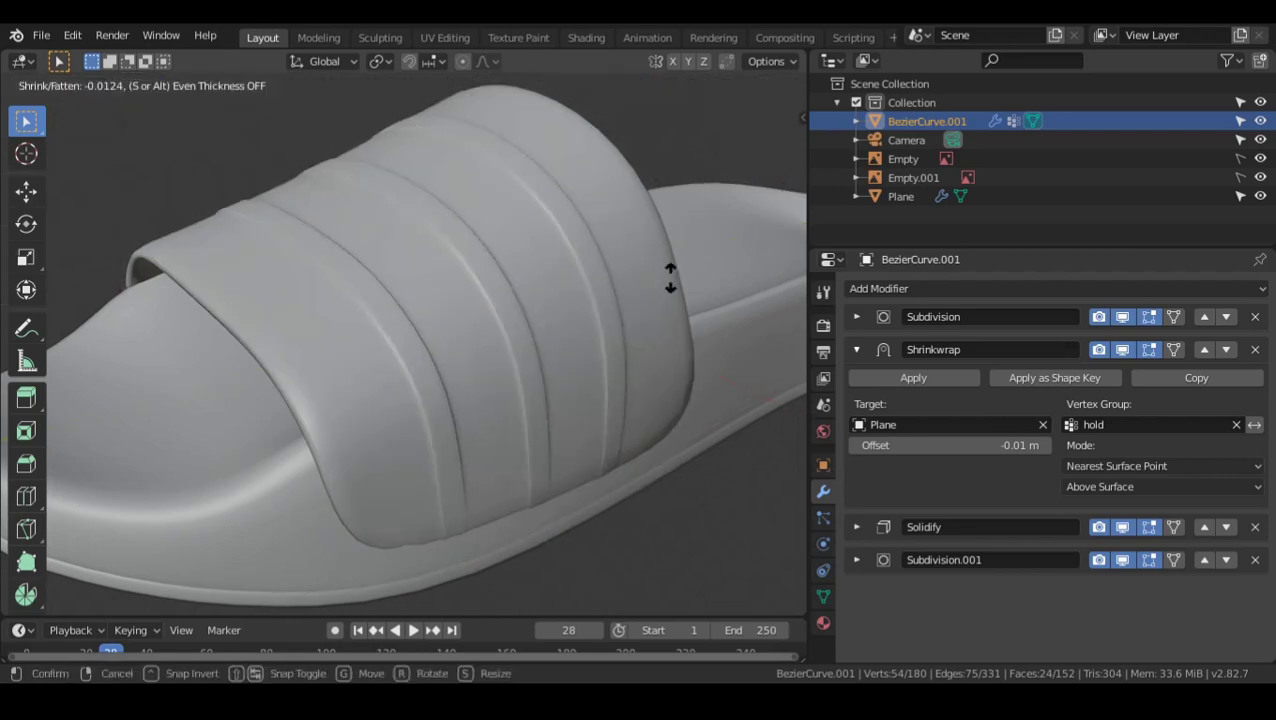
click(672, 275)
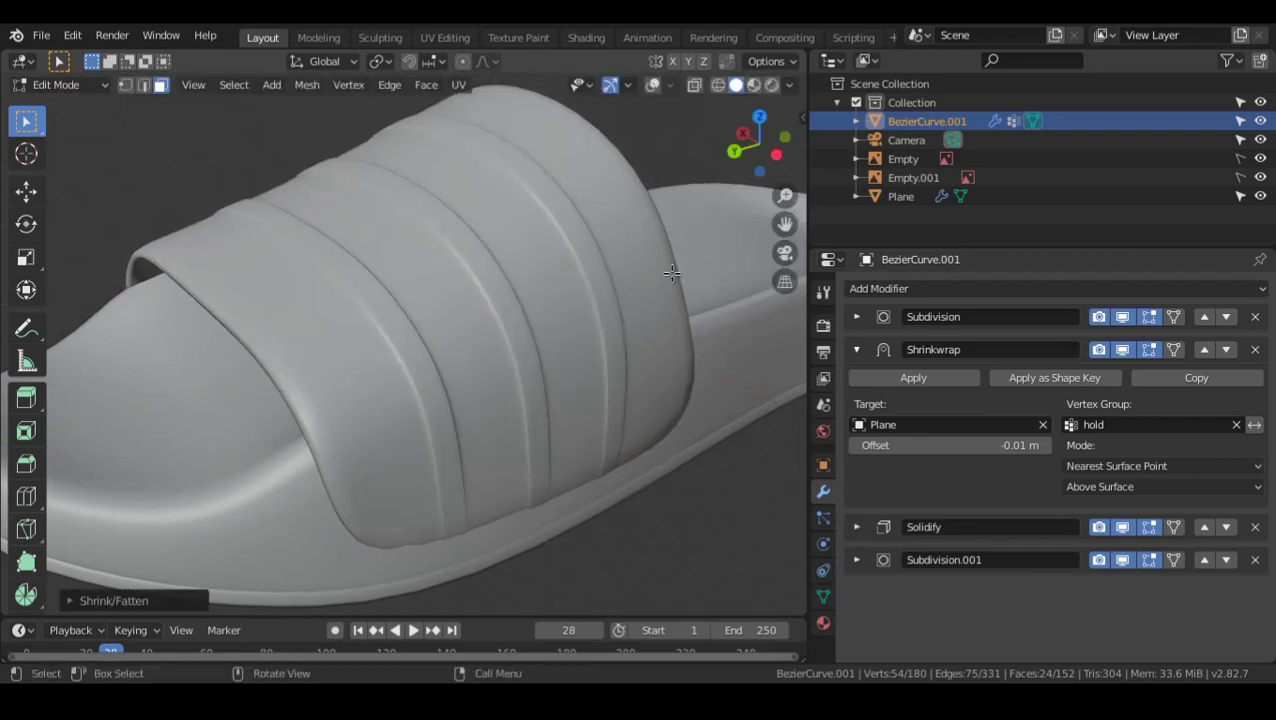
key(Tab)
key(shift+alt+z)
key(shift+alt+z)
- Select the edge loop around the strap's rear opening, adjust its edge crease and return to Object Mode
middle_drag(512, 292, 418, 265)
click(433, 269)
key(Tab)
key(shift+alt+z)
key(Tab)
click(418, 265)
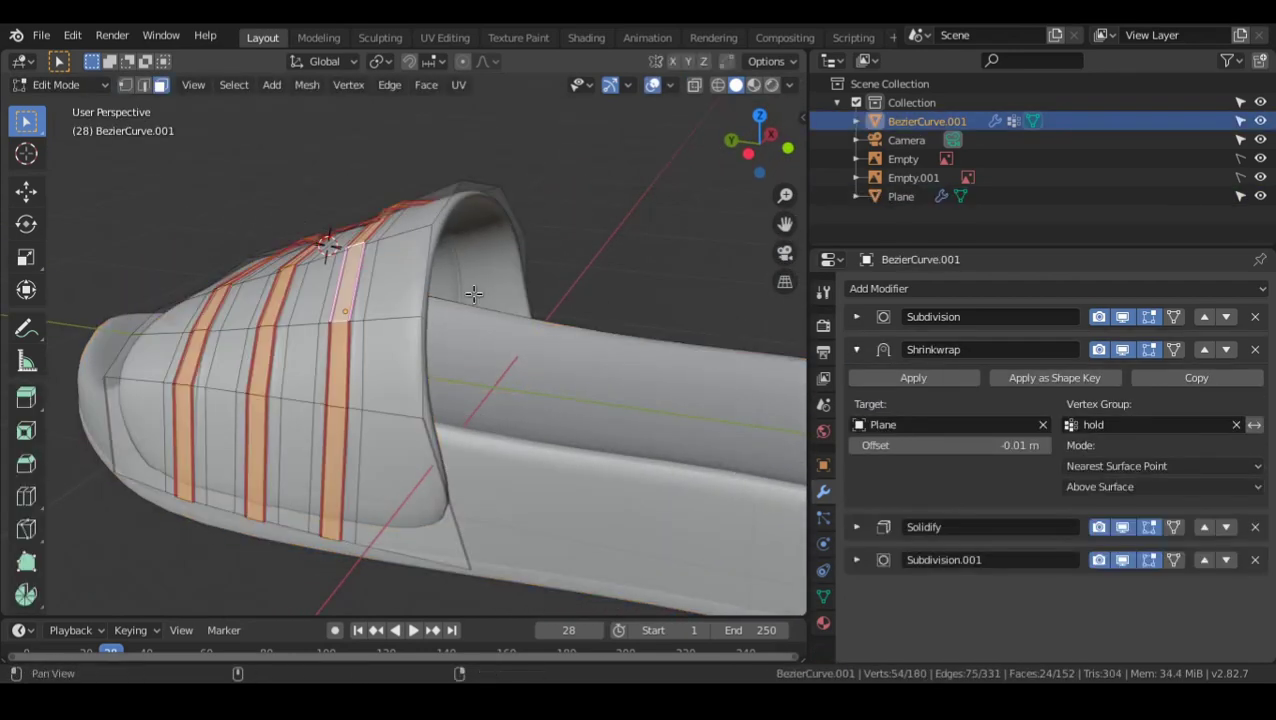
key(Tab)
alt+click(425, 267)
middle_drag(425, 267, 539, 247)
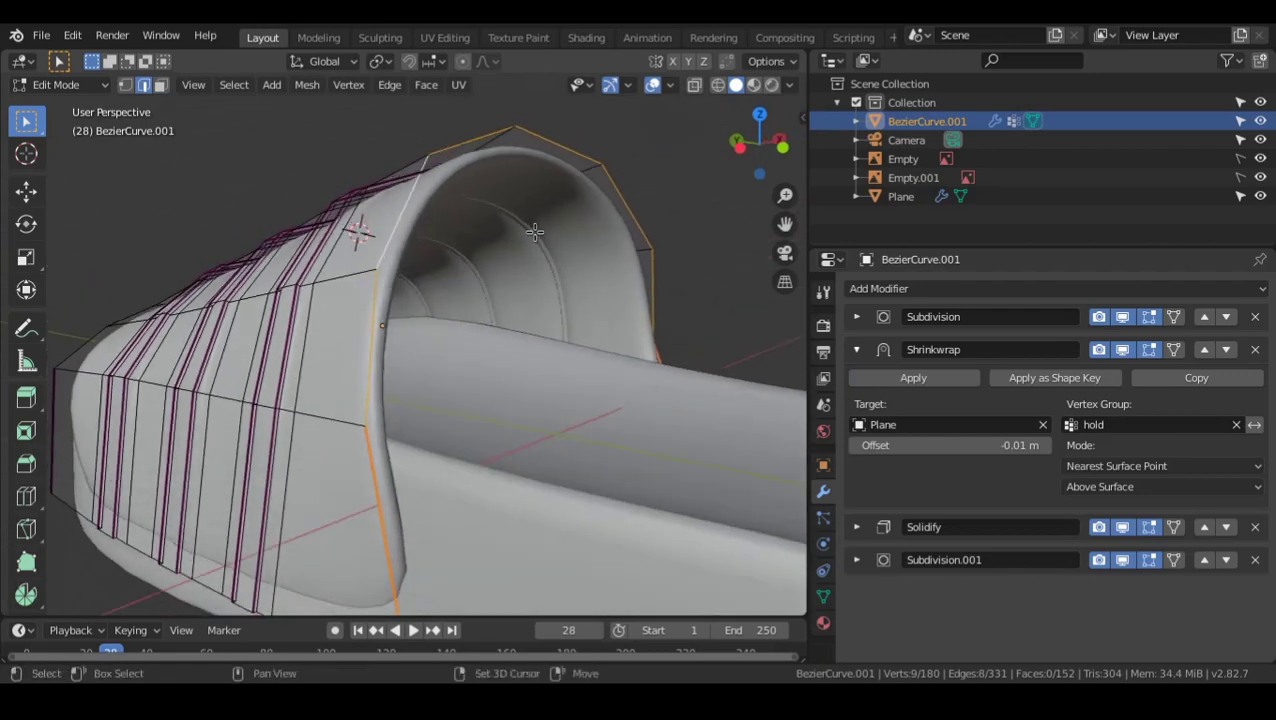
key(shift+e)
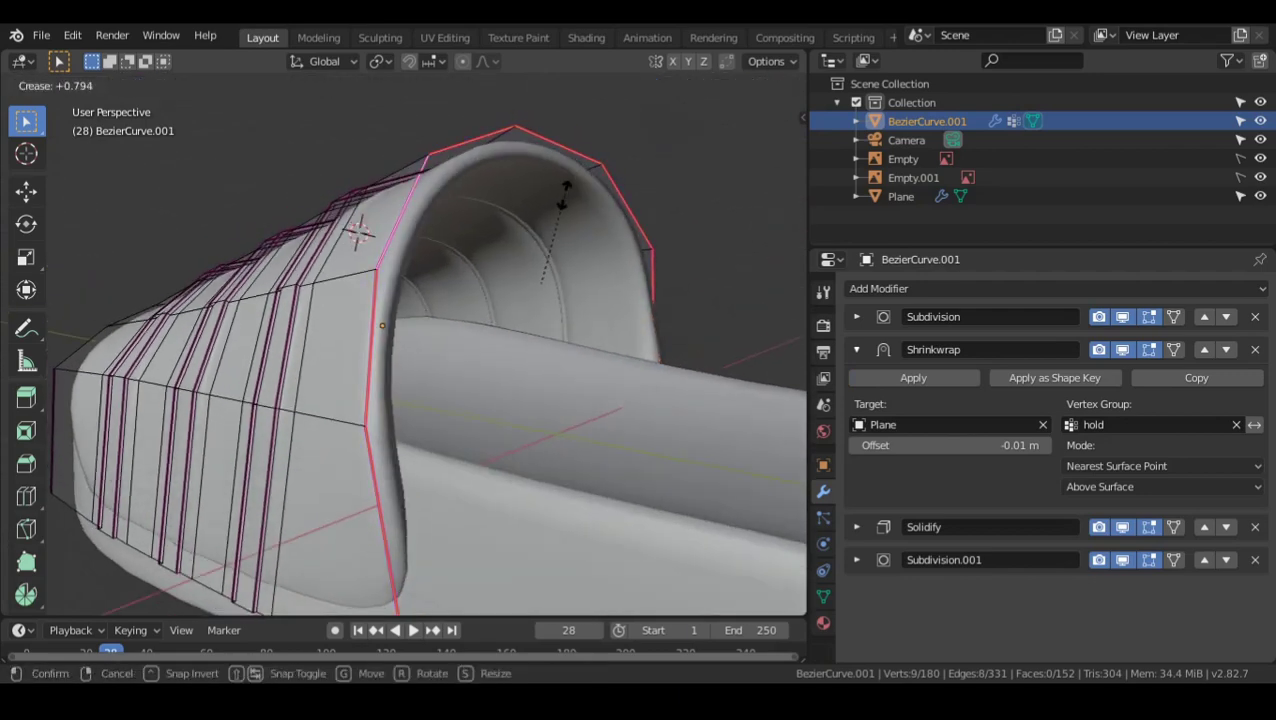
click(568, 192)
key(shift+e)
click(564, 206)
key(Tab)
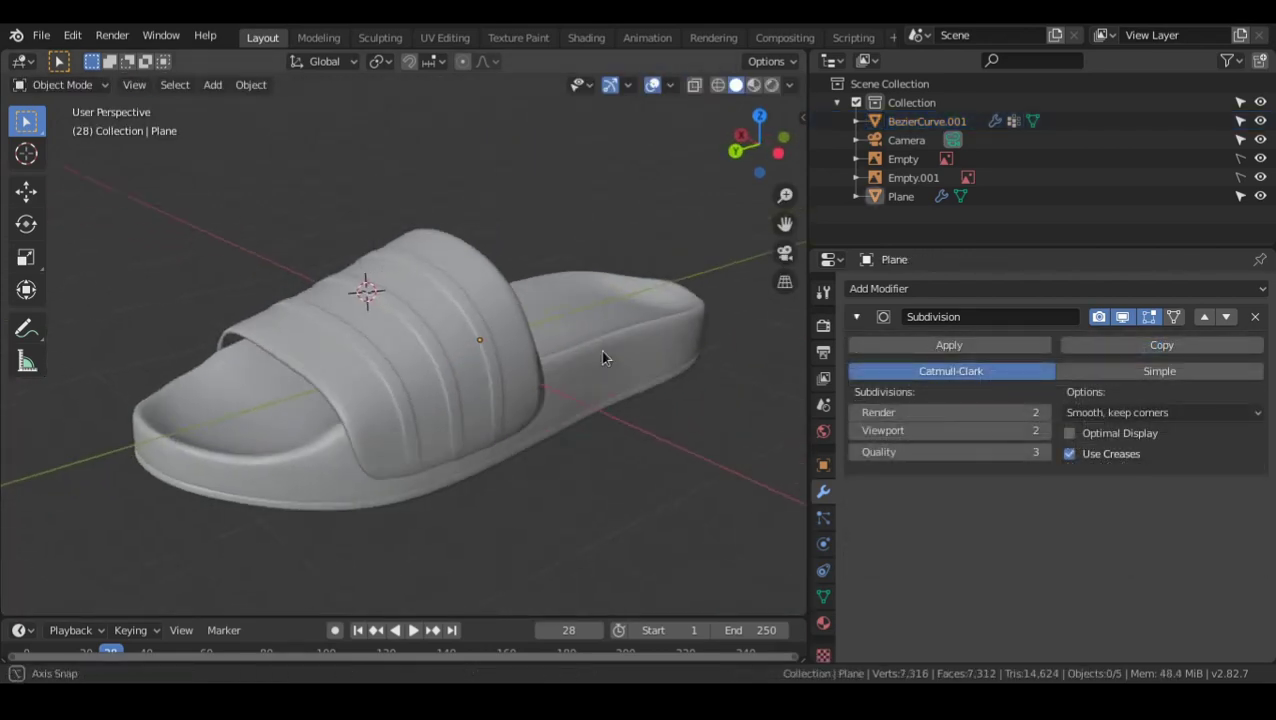
- Place the 3D cursor near the centre of the sole in the bottom view
middle_drag(602, 357, 578, 347)
click(590, 480)
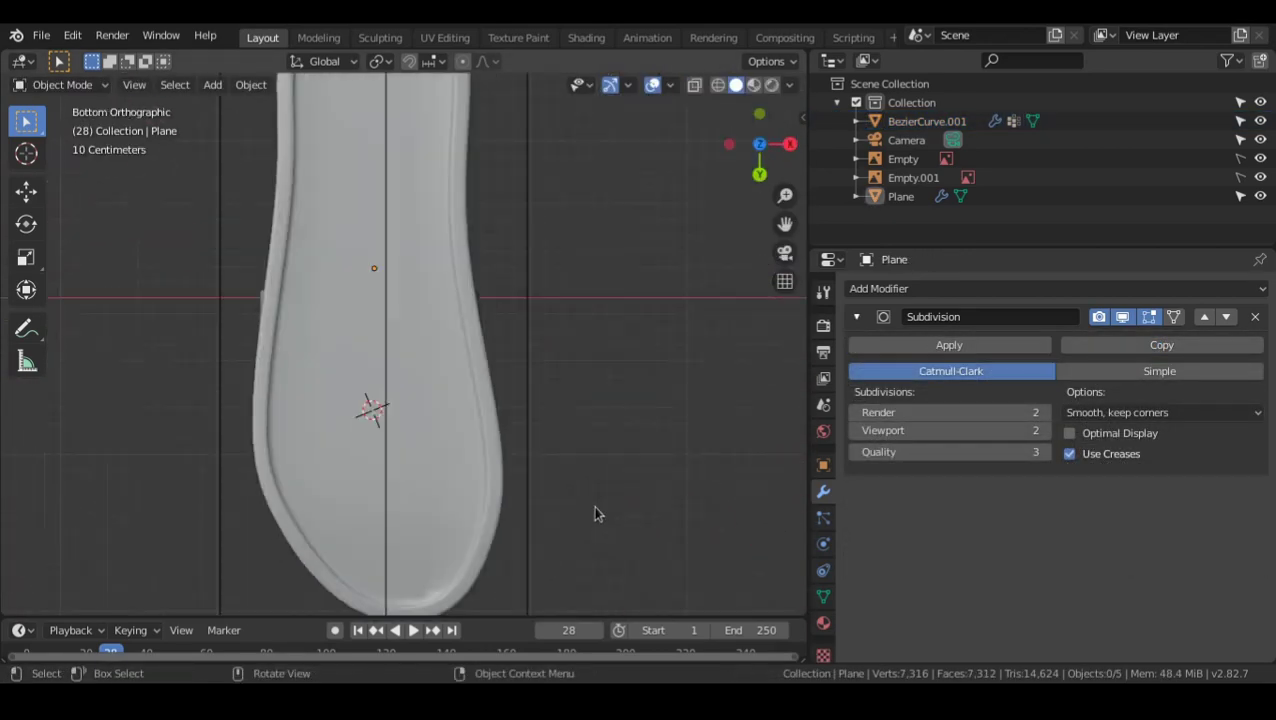
scroll(470, 261, down, 2)
shift+middle_drag(460, 250, 509, 282)
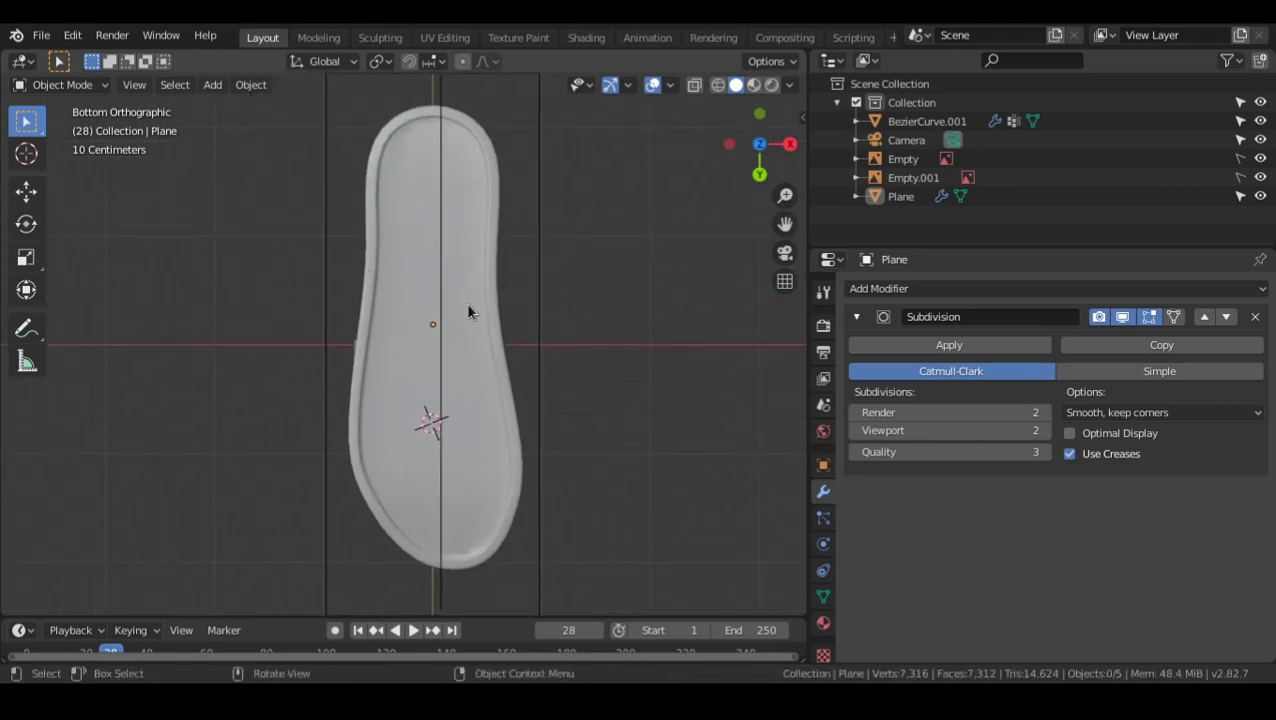
scroll(481, 234, down, 1)
shift+middle_drag(428, 341, 463, 335)
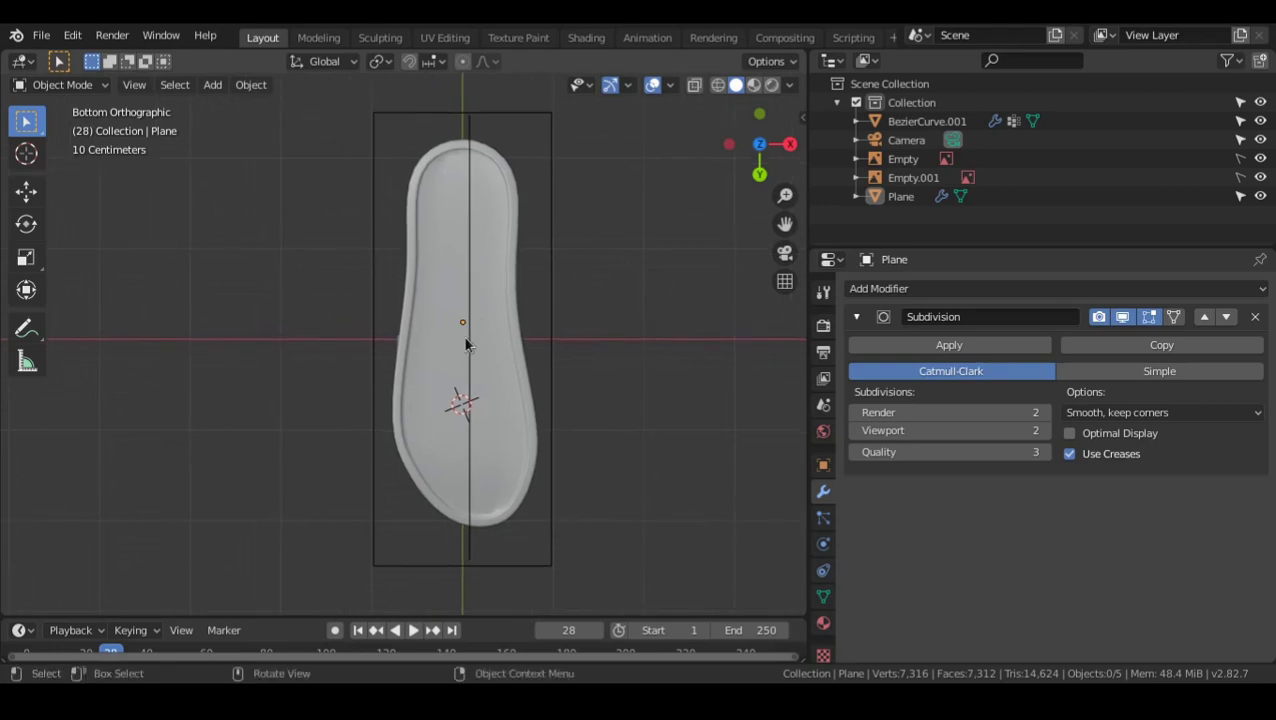
shift+right_click(463, 326)
- Add a mesh plane at the 3D cursor and scale it up until it extends beyond both ends of the sole
key(shift+a)
mouse_move(588, 219)
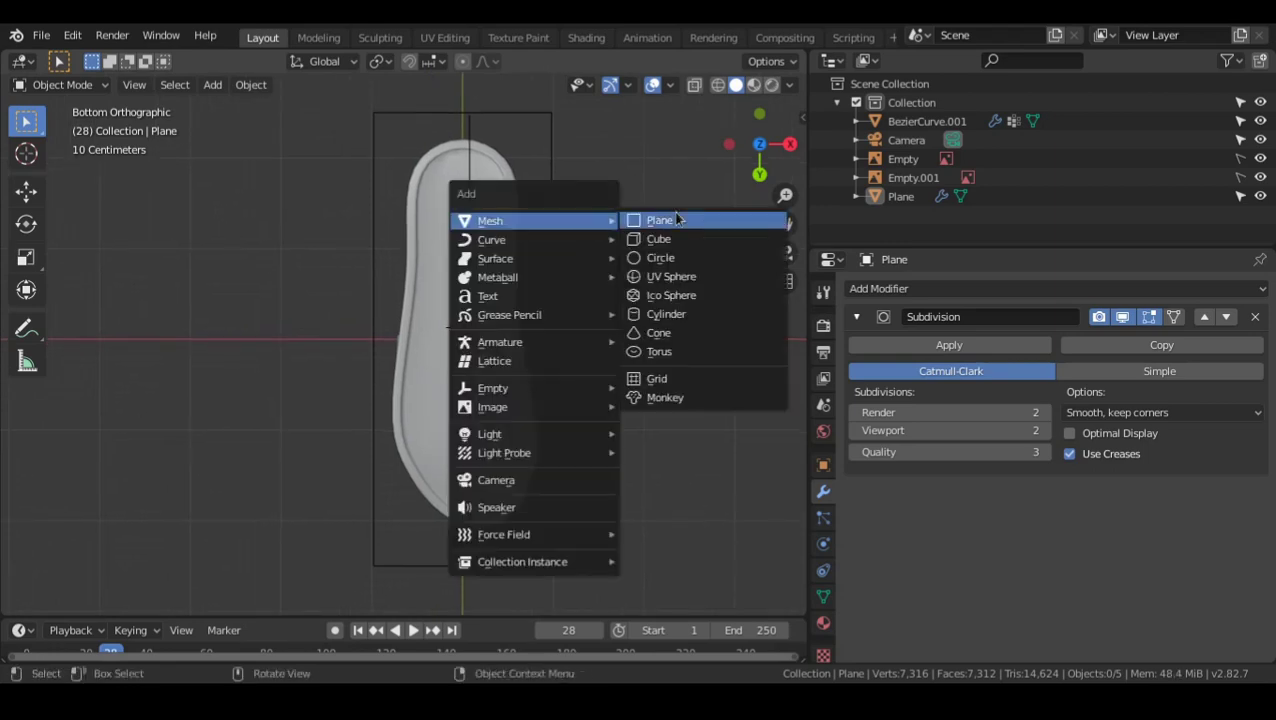
click(672, 218)
key(s)
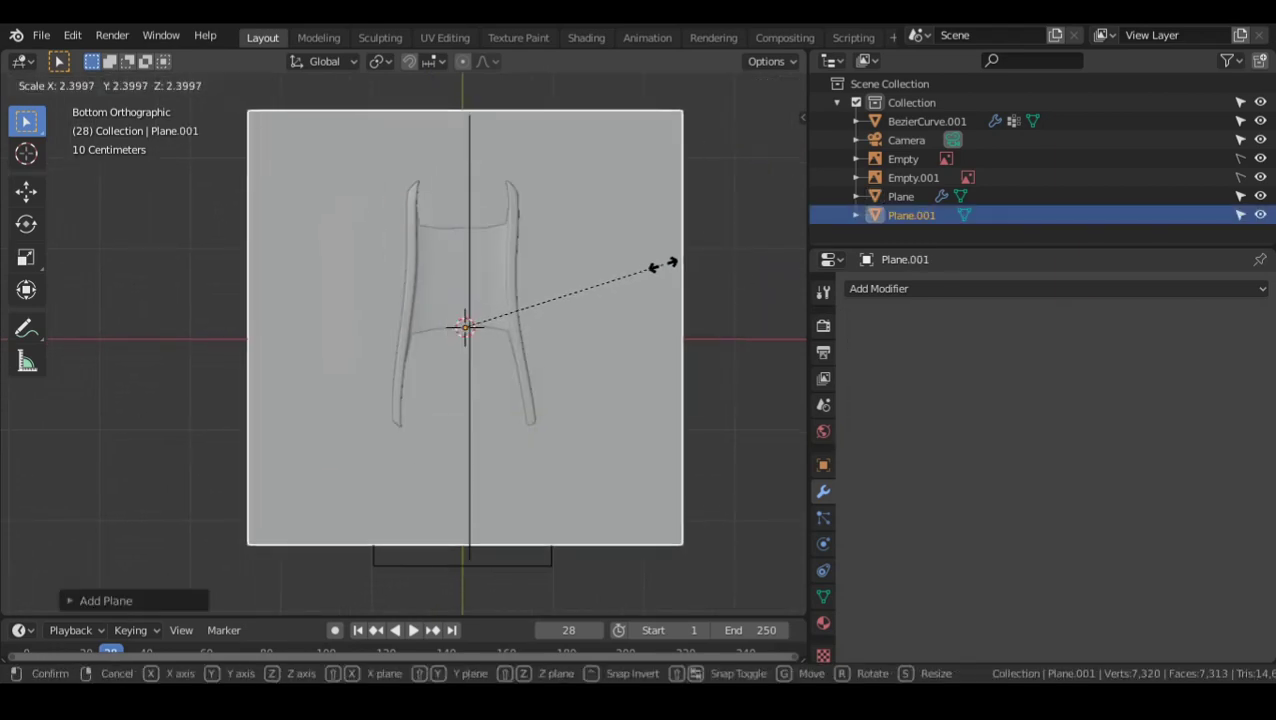
click(688, 256)
middle_drag(612, 240, 556, 426)
key(KP_7)
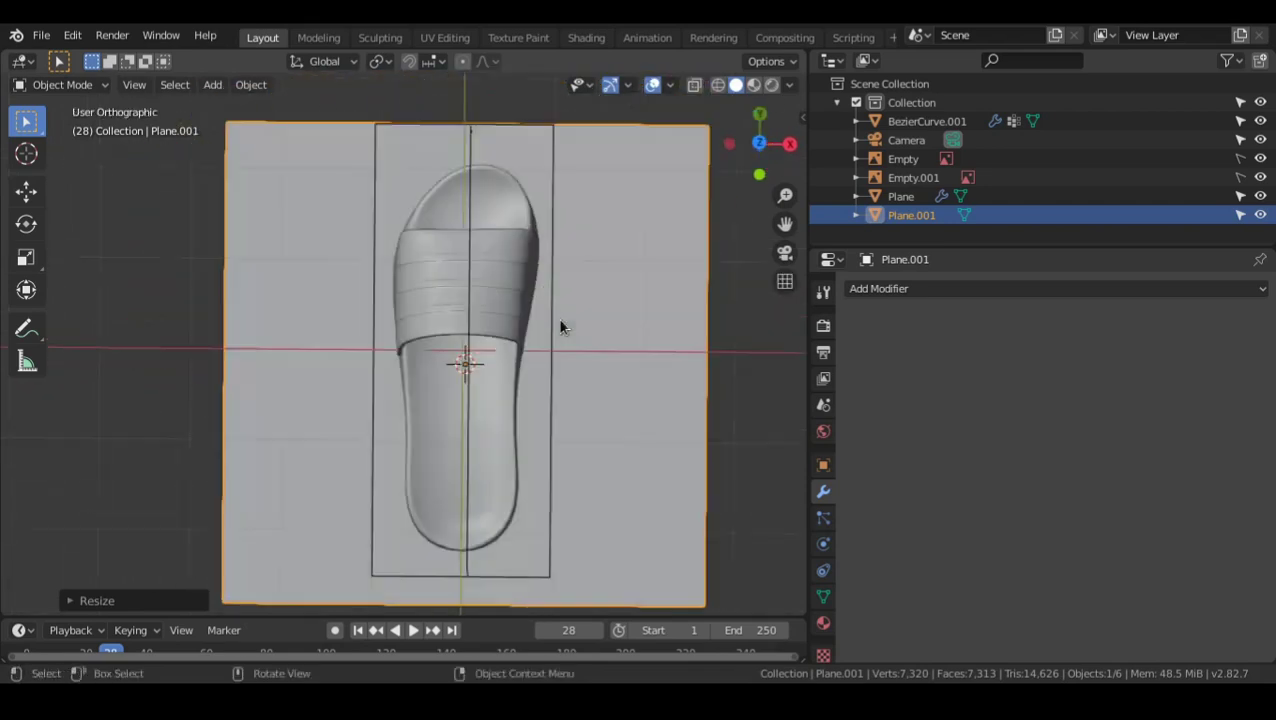
- Move the new plane down along Z by about 0.27 m so that it sits below the sandal
middle_drag(562, 342, 405, 375)
key(grave)
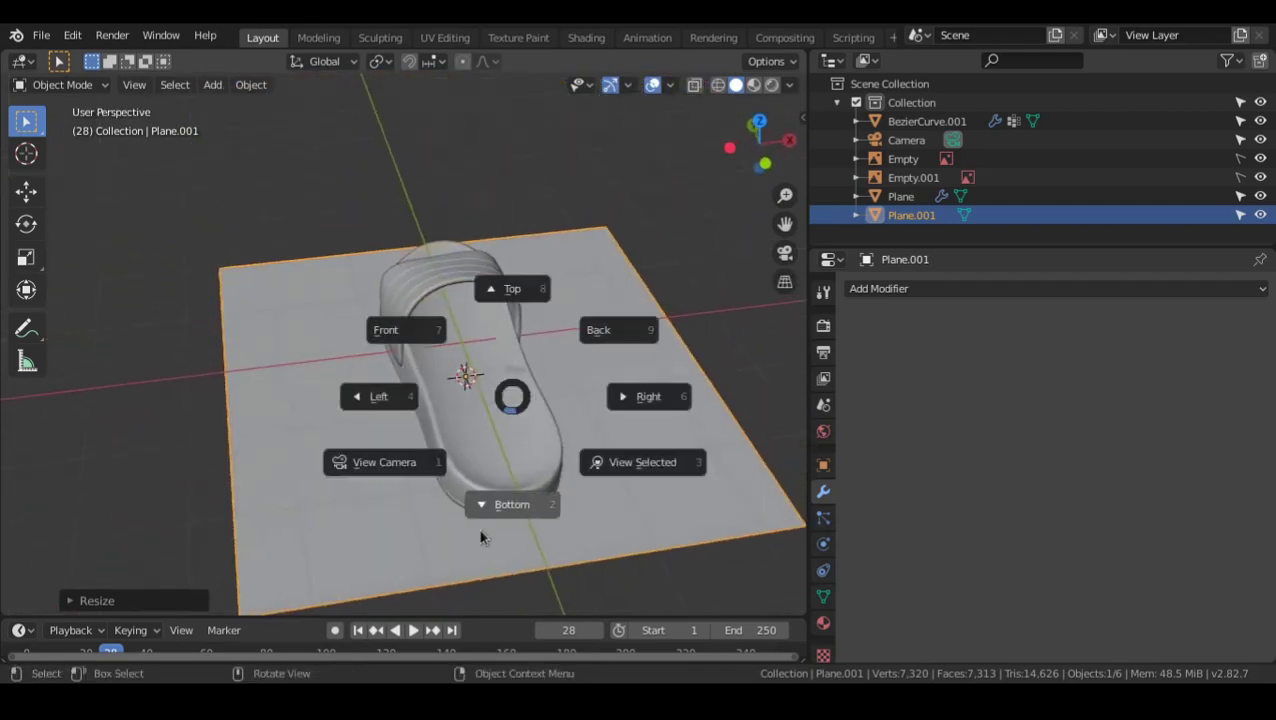
click(478, 528)
scroll(510, 459, down, 1)
scroll(538, 379, up, 2)
middle_drag(561, 353, 555, 285)
key(g)
key(z)
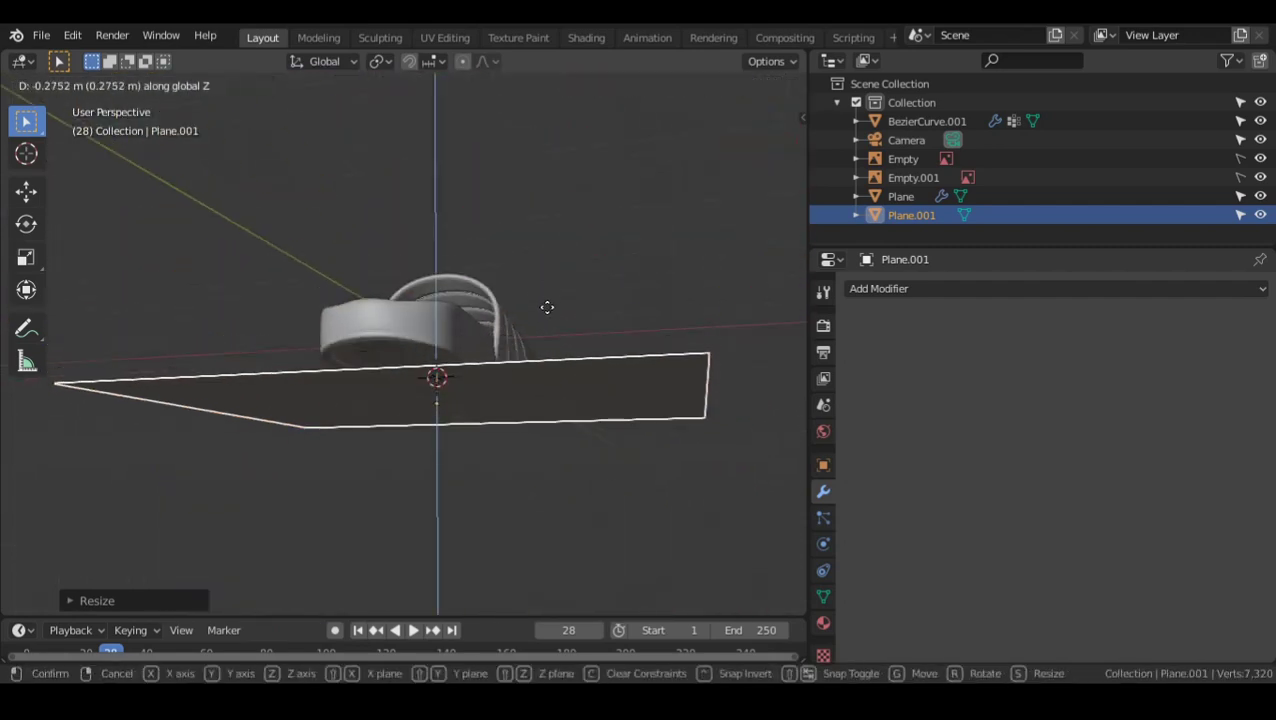
click(550, 301)
- Show the new plane from directly below and add a Subdivision modifier to it
alt+drag(550, 301, 466, 332)
key(grave)
click(496, 420)
key(ctrl+KP_7)
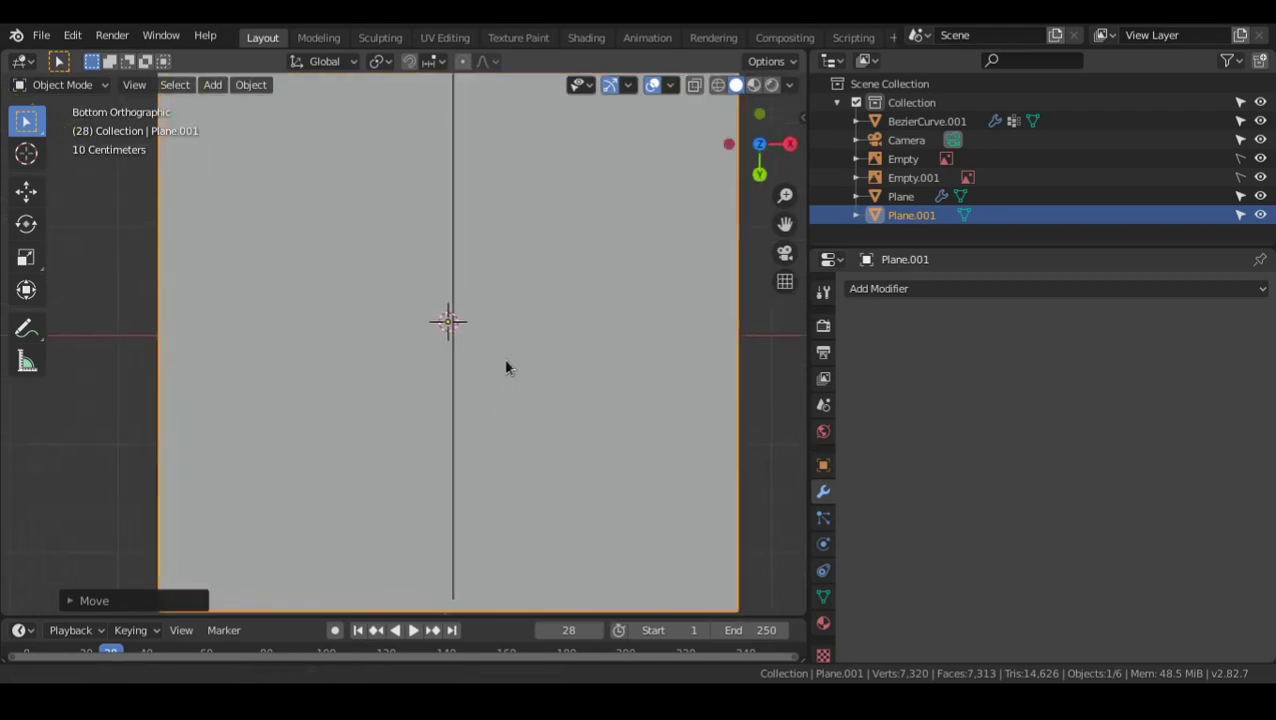
key(KP_Decimal)
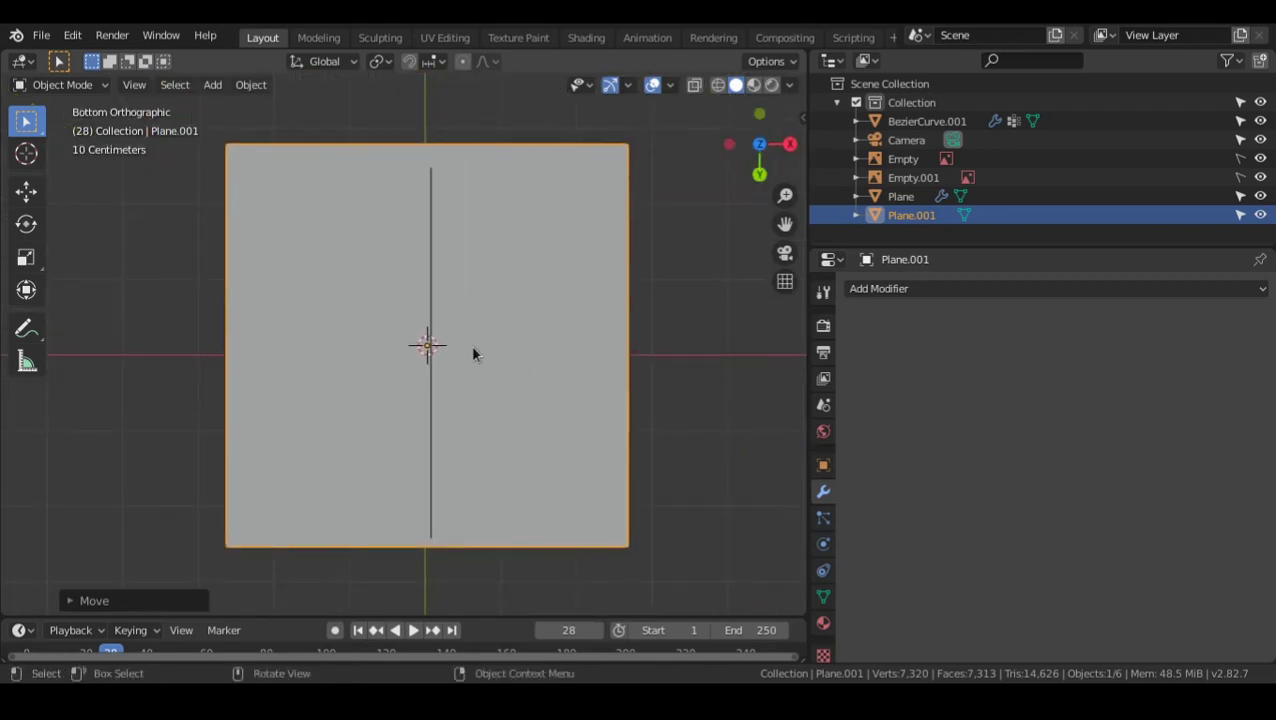
click(901, 289)
click(896, 603)
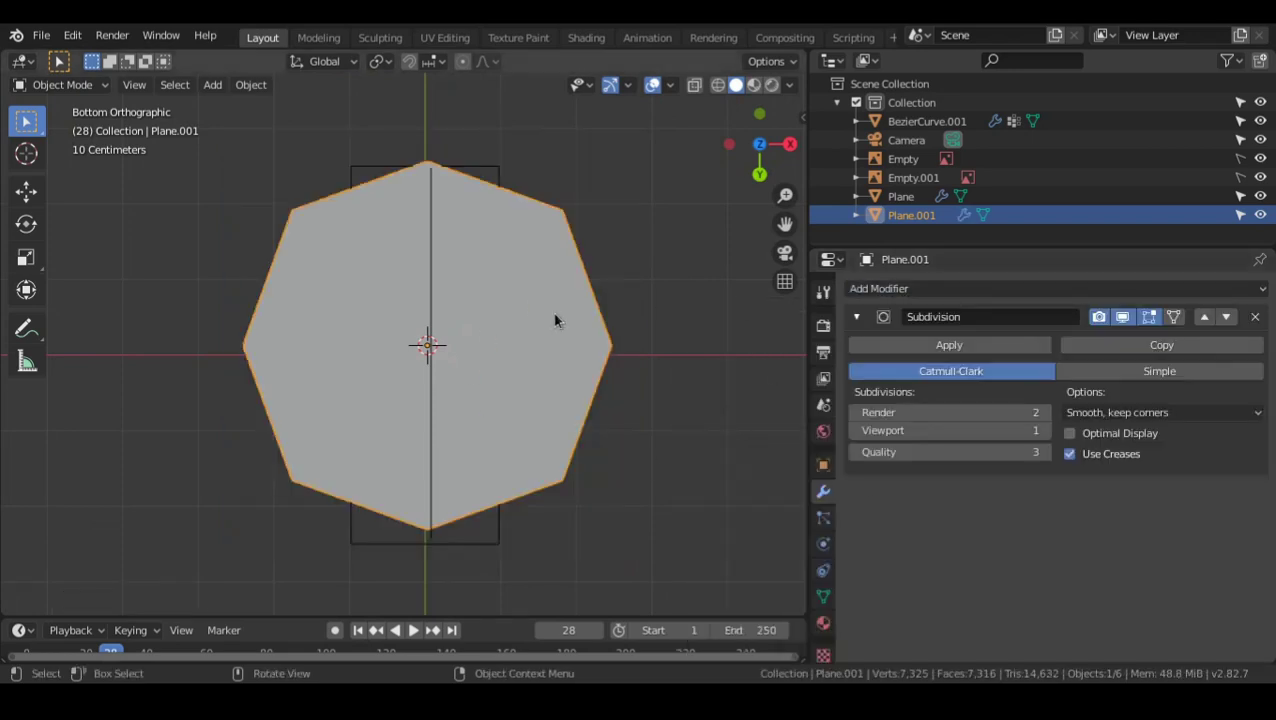
- Subdivide the plane's mesh once into four faces and return to Object Mode
scroll(555, 320, up, 1)
key(Tab)
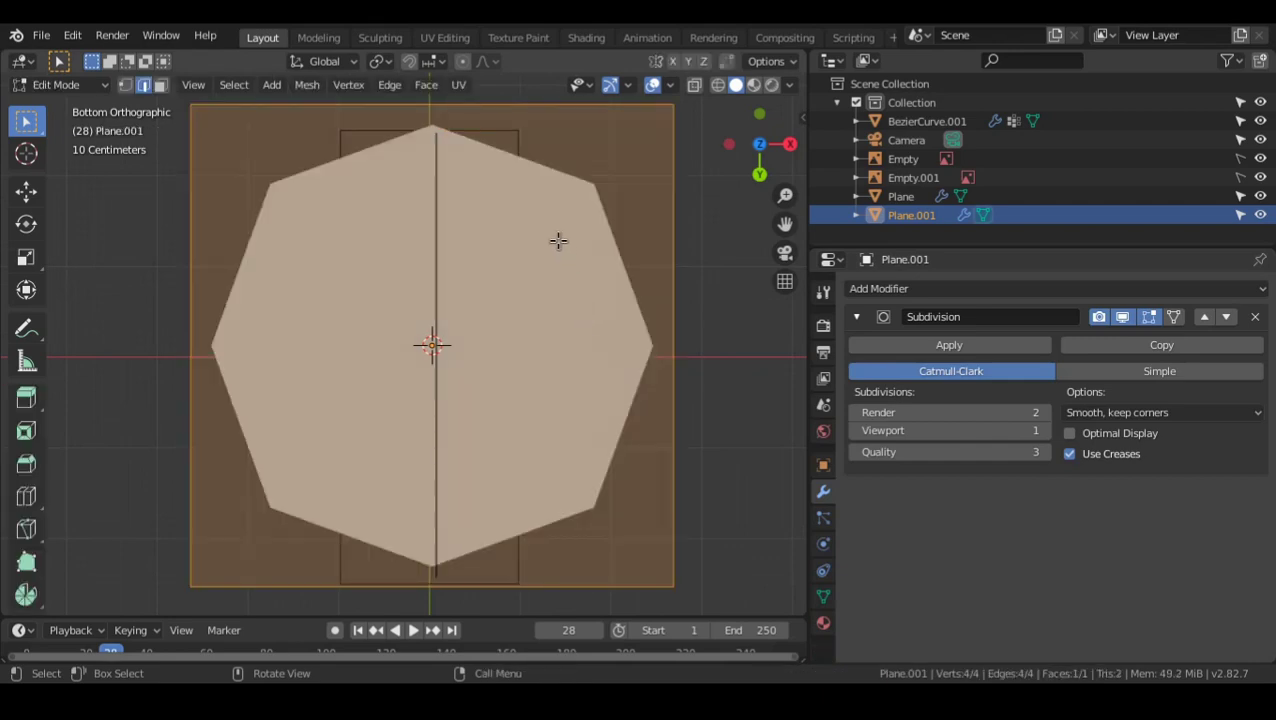
right_click(500, 247)
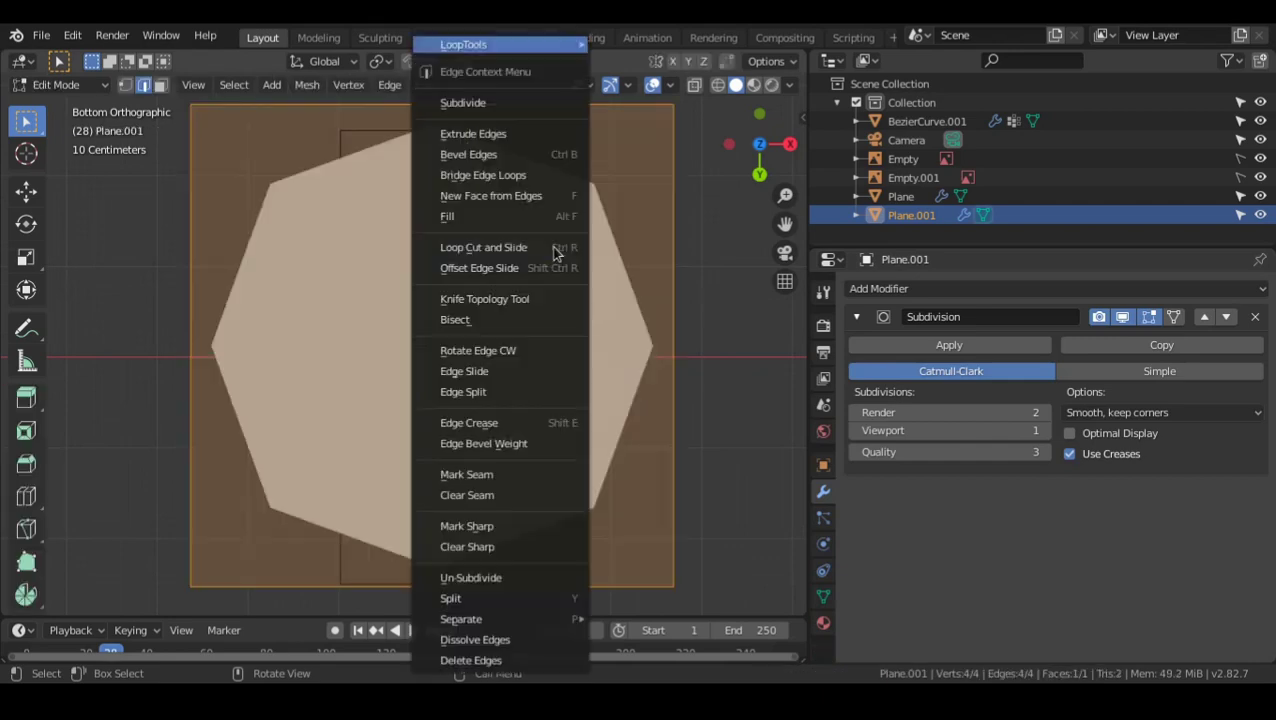
click(537, 110)
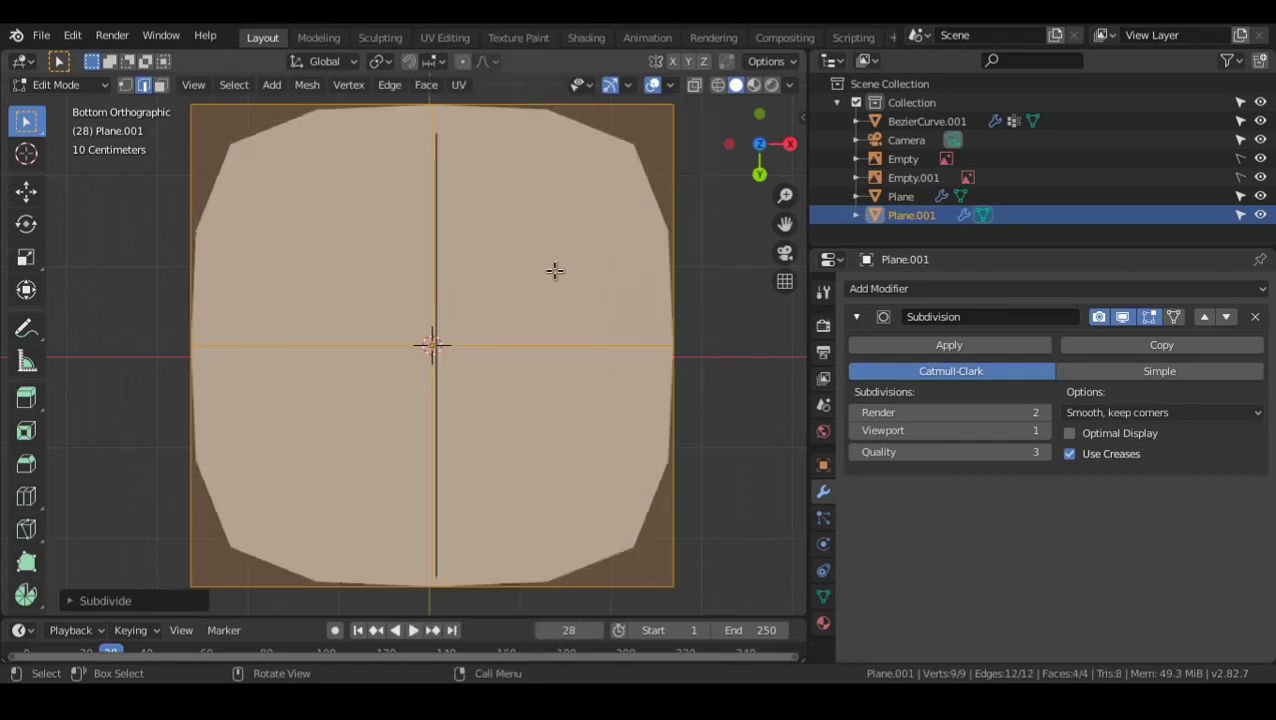
scroll(553, 271, down, 1)
key(Tab)
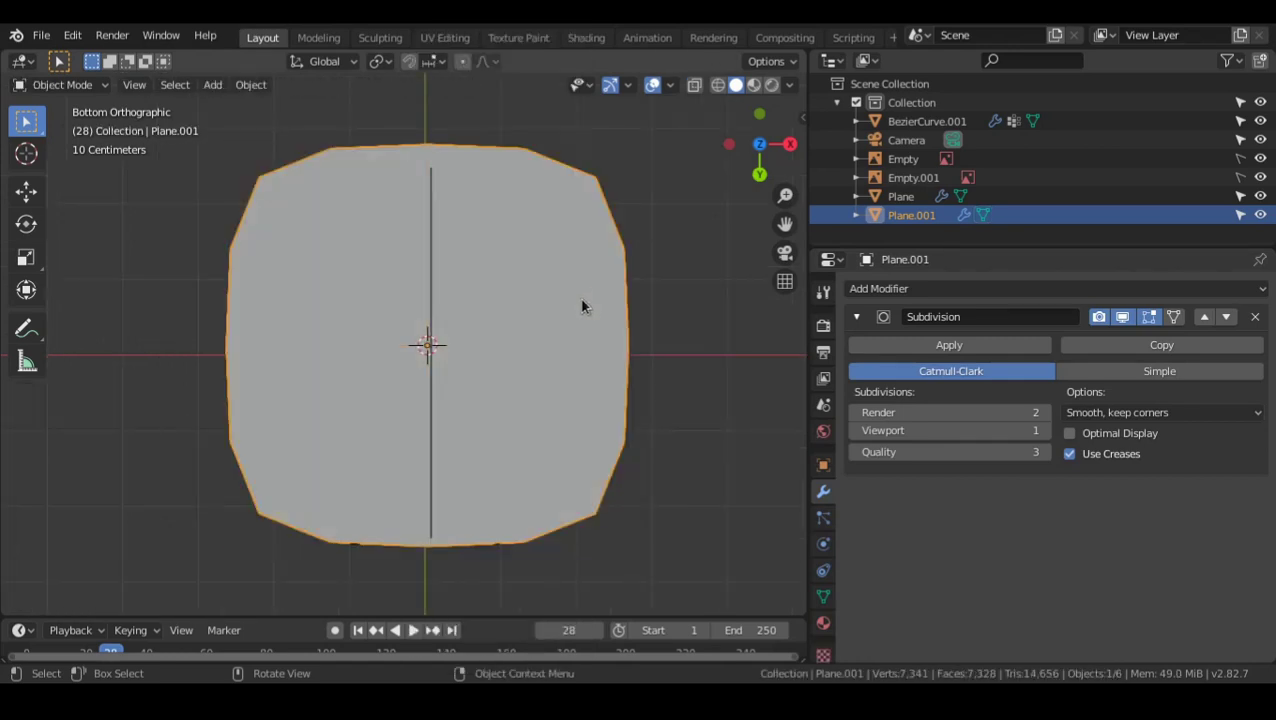
- Set the plane's Subdivision modifier to 3 levels for both viewport and render
click(1044, 430)
click(1044, 430)
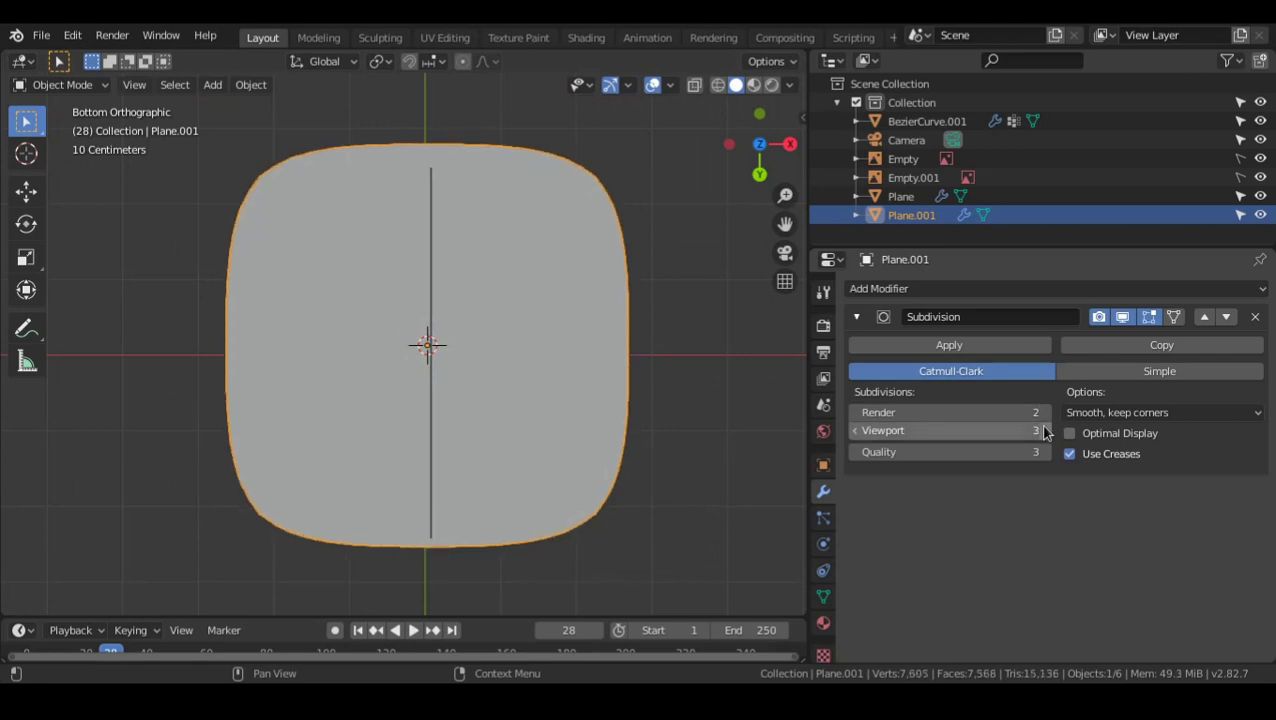
click(1045, 413)
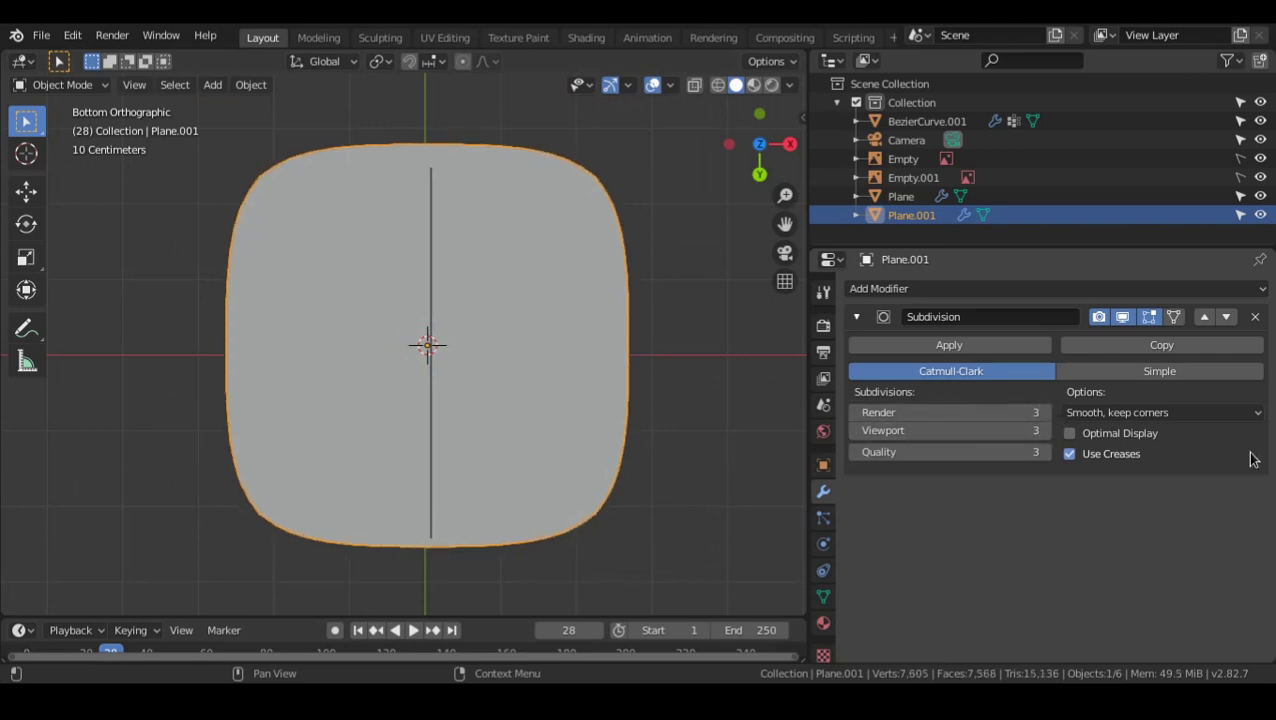
- Switch the plane's Subdivision modifier to Simple and add a Wireframe modifier beneath it
click(1220, 383)
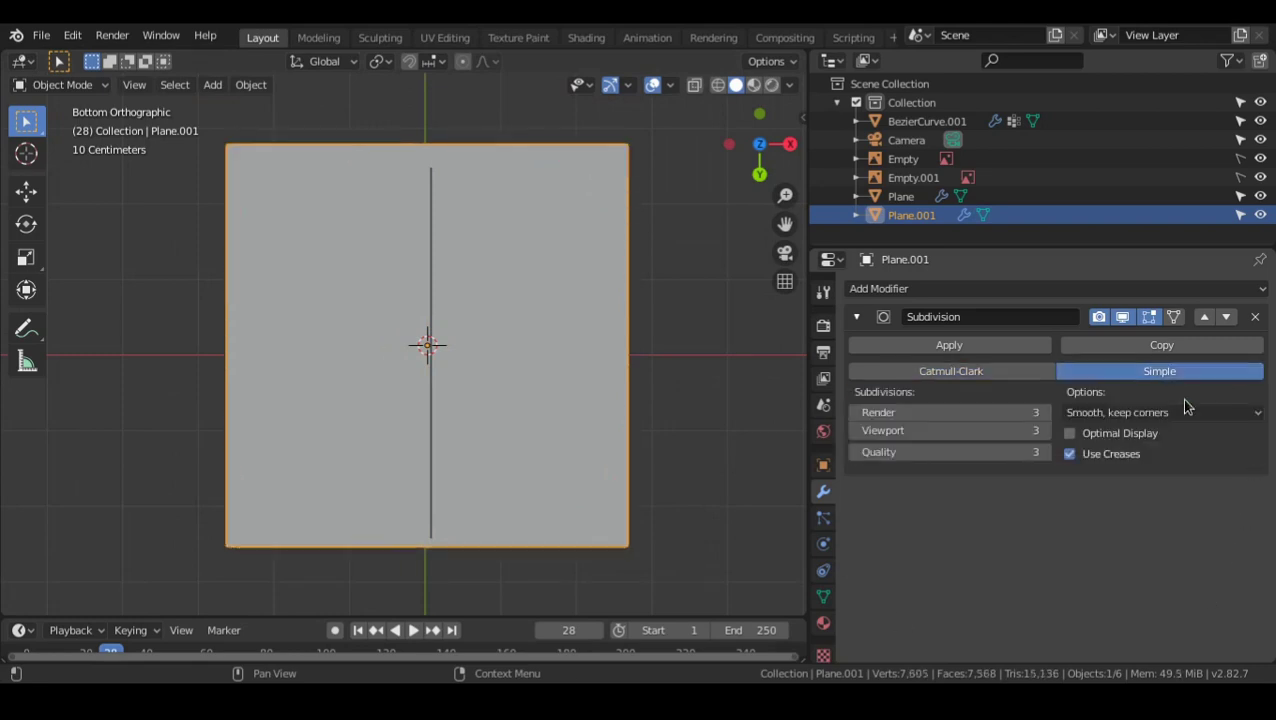
click(922, 290)
scroll(898, 325, down, 1)
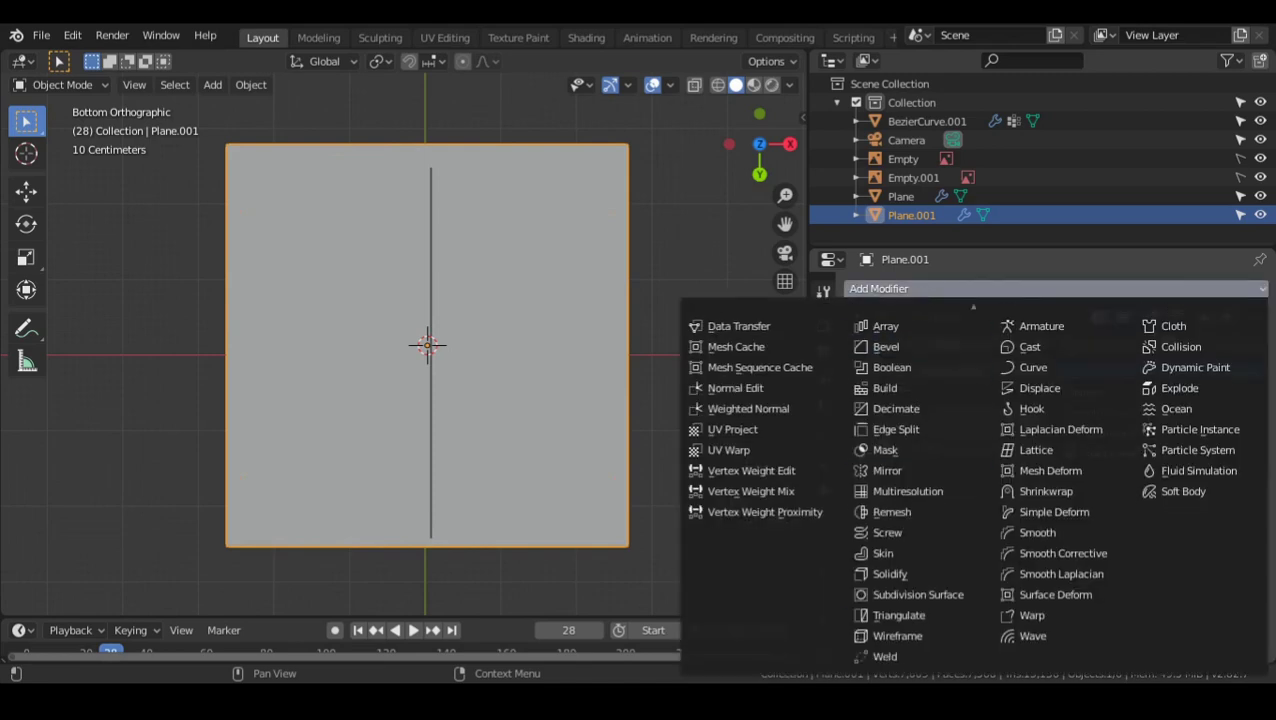
click(940, 638)
scroll(370, 279, down, 1)
scroll(428, 321, up, 2)
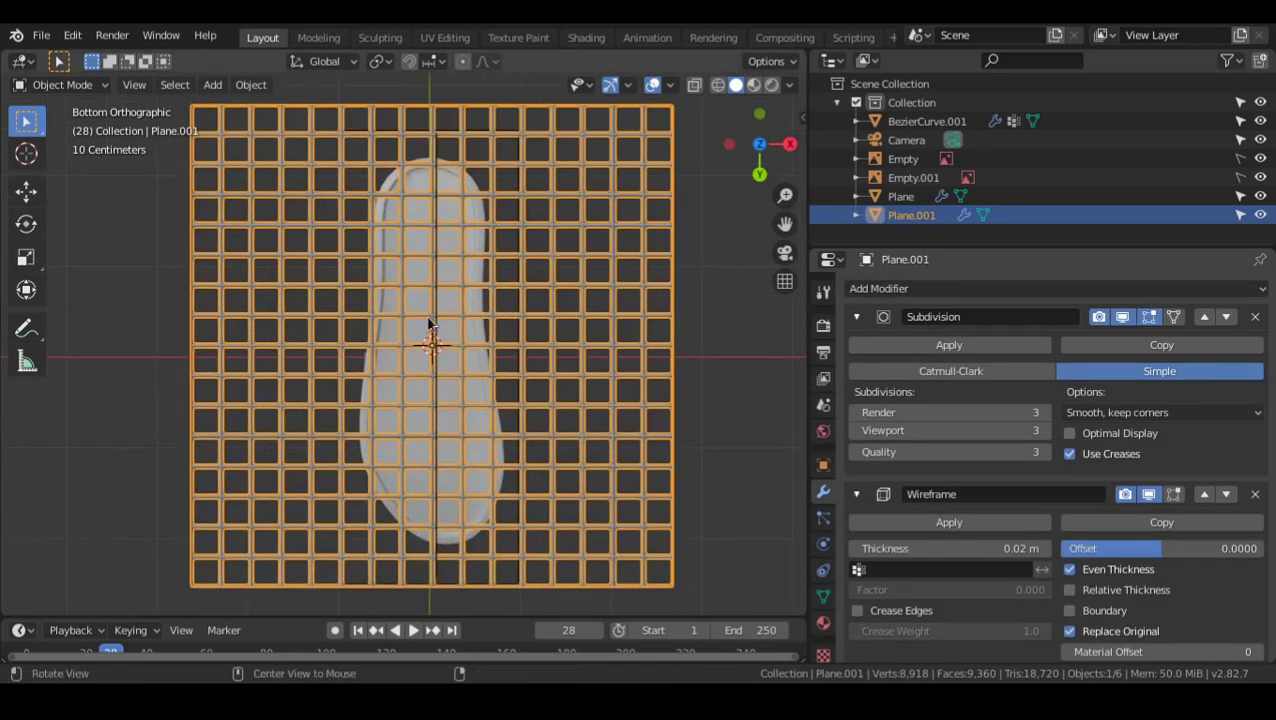
- Raise the plane's Subdivision levels to 5 for both viewport and render to make the wire grid finer
key(alt+a)
alt+shift+drag(581, 400, 568, 354)
scroll(597, 317, up, 1)
scroll(495, 424, down, 1)
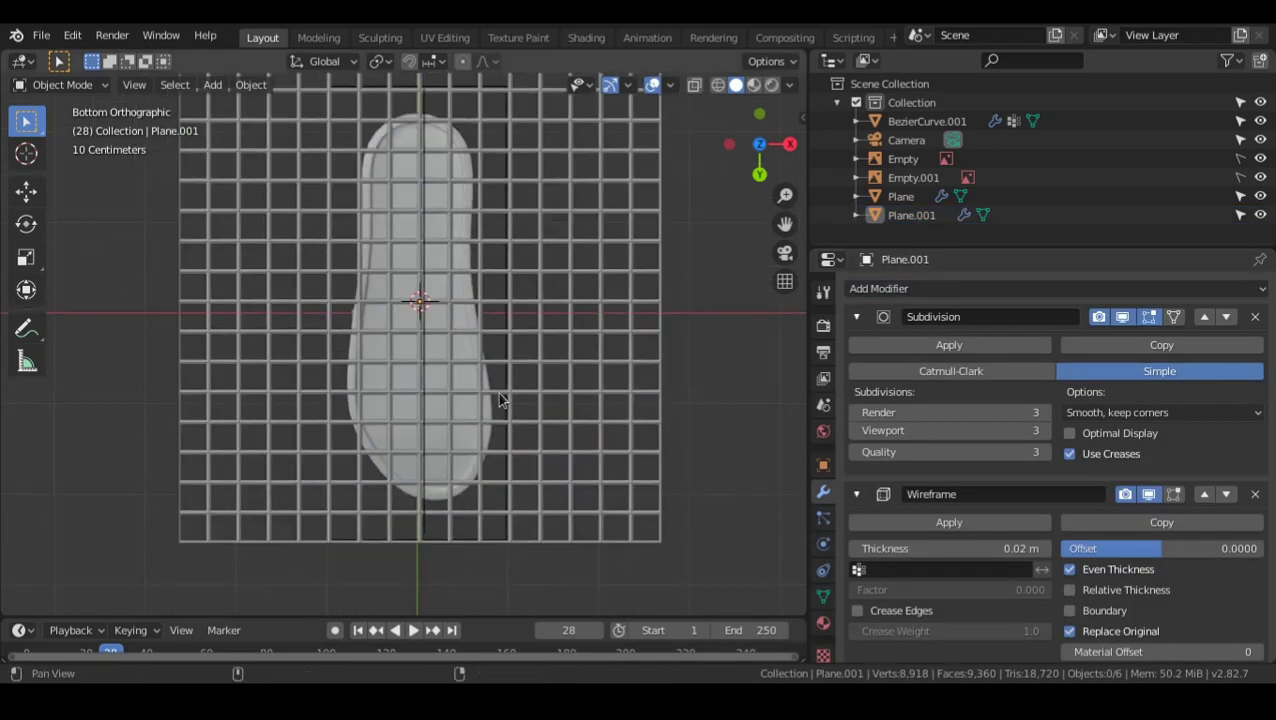
alt+shift+drag(499, 398, 503, 411)
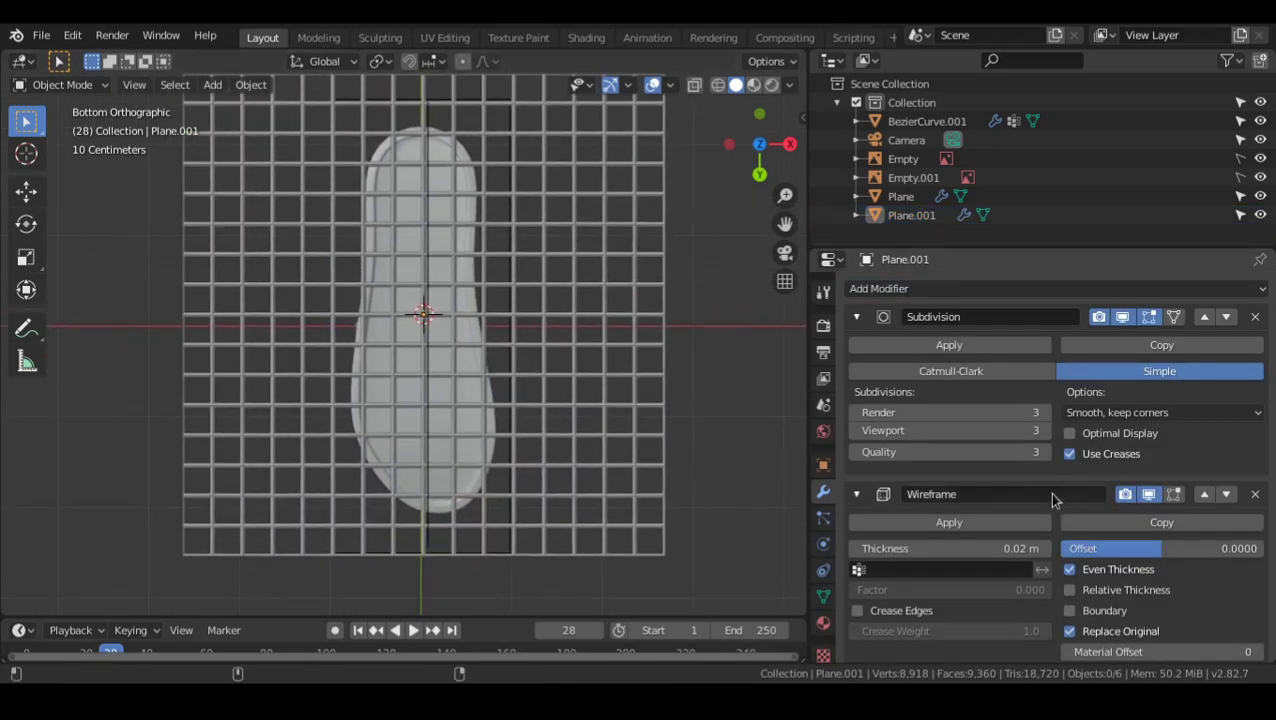
click(1045, 431)
click(1045, 432)
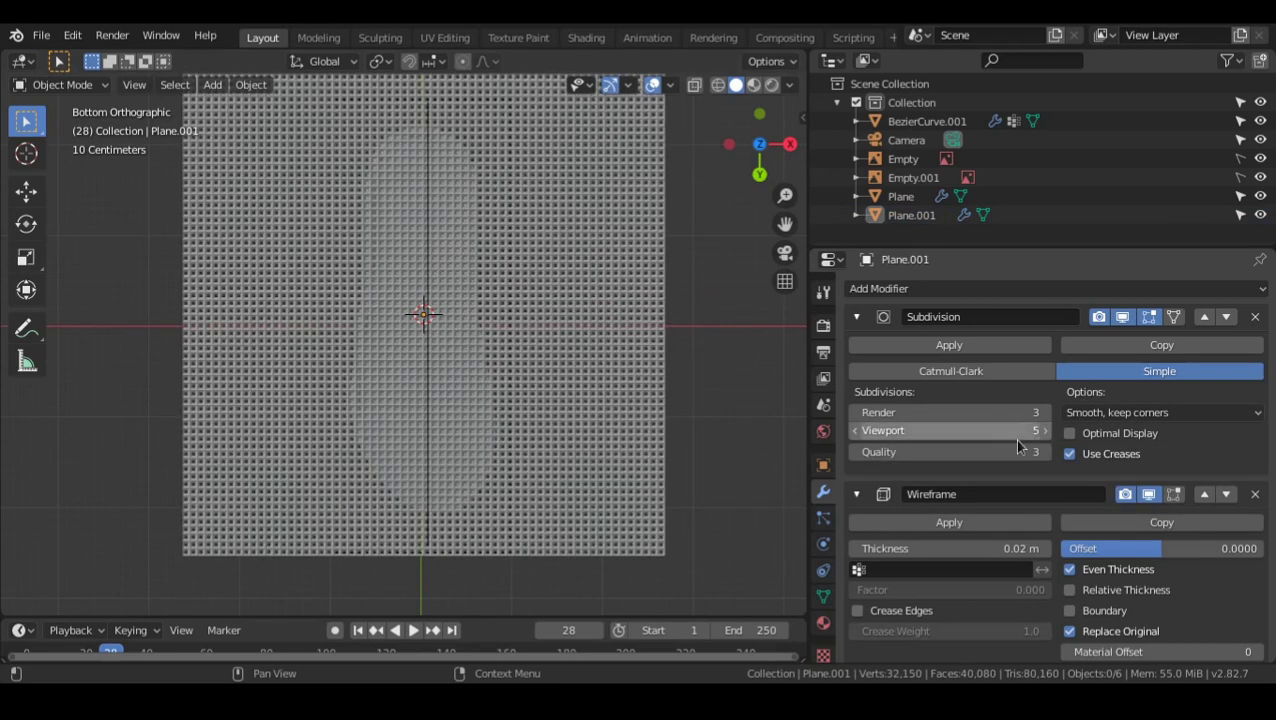
click(857, 432)
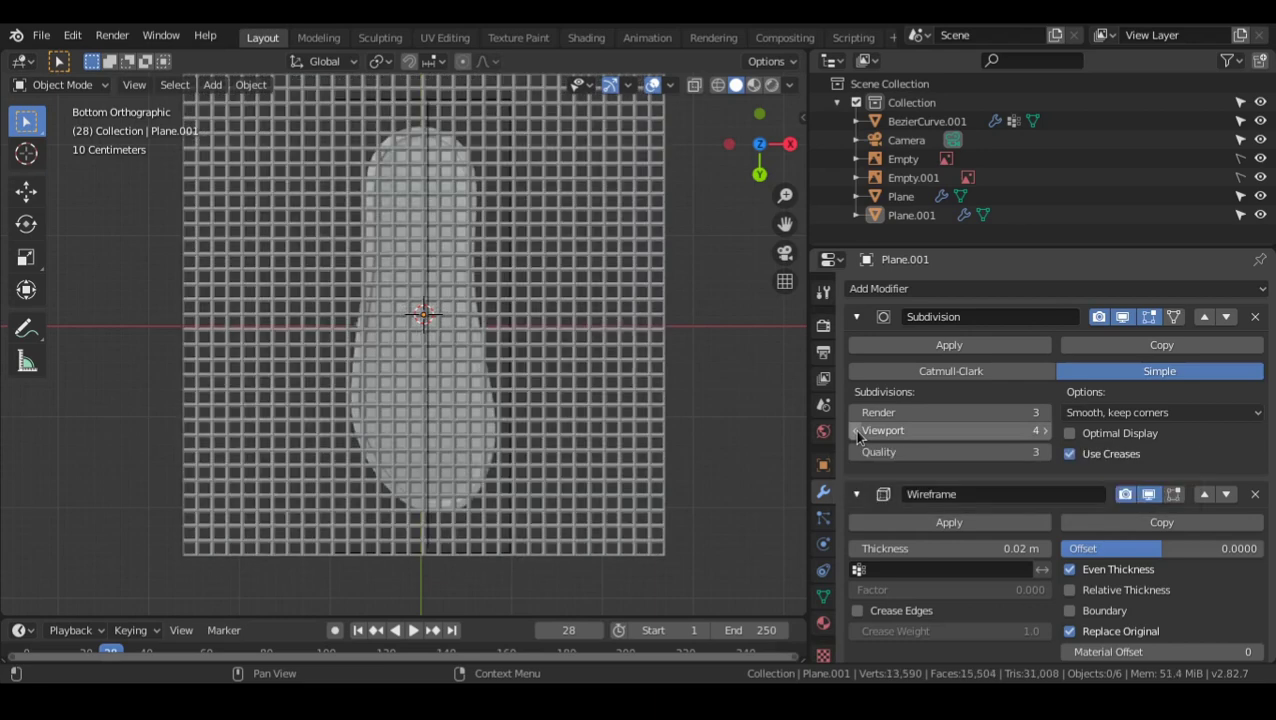
click(1046, 431)
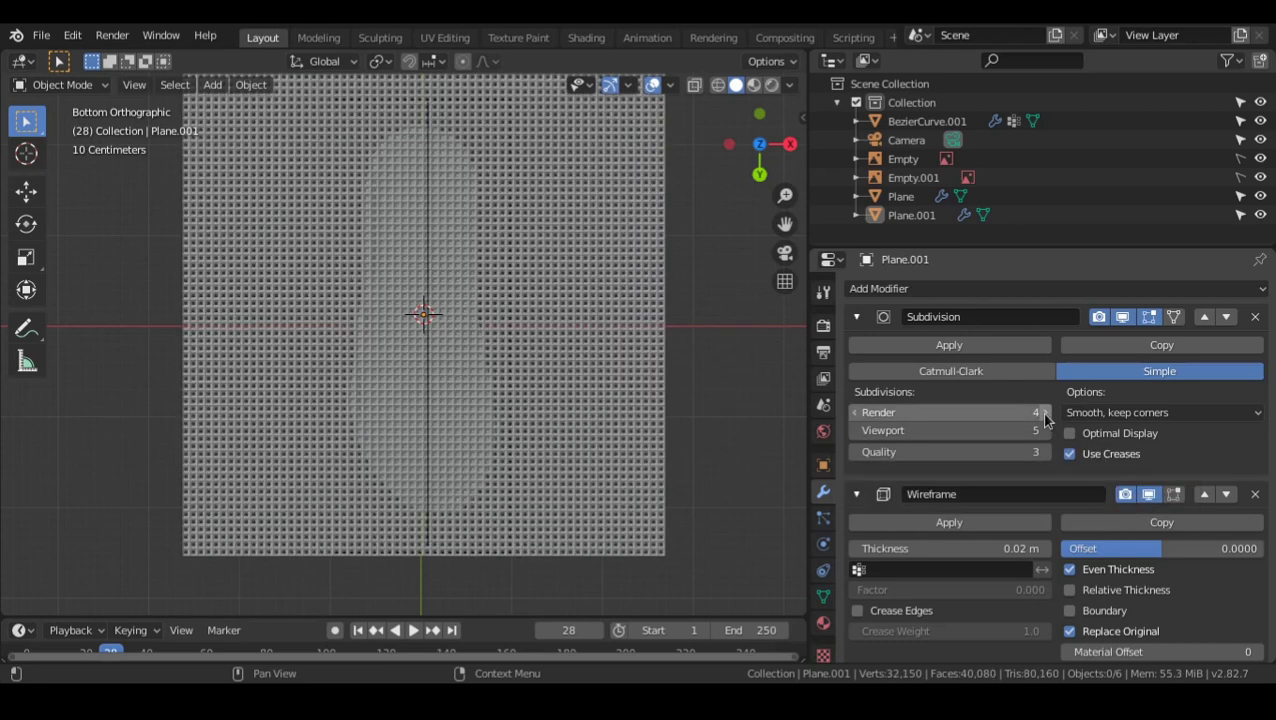
click(1045, 414)
- Disable Even Thickness in the Wireframe modifier and reduce its thickness to 0.0107 m
scroll(722, 383, up, 4)
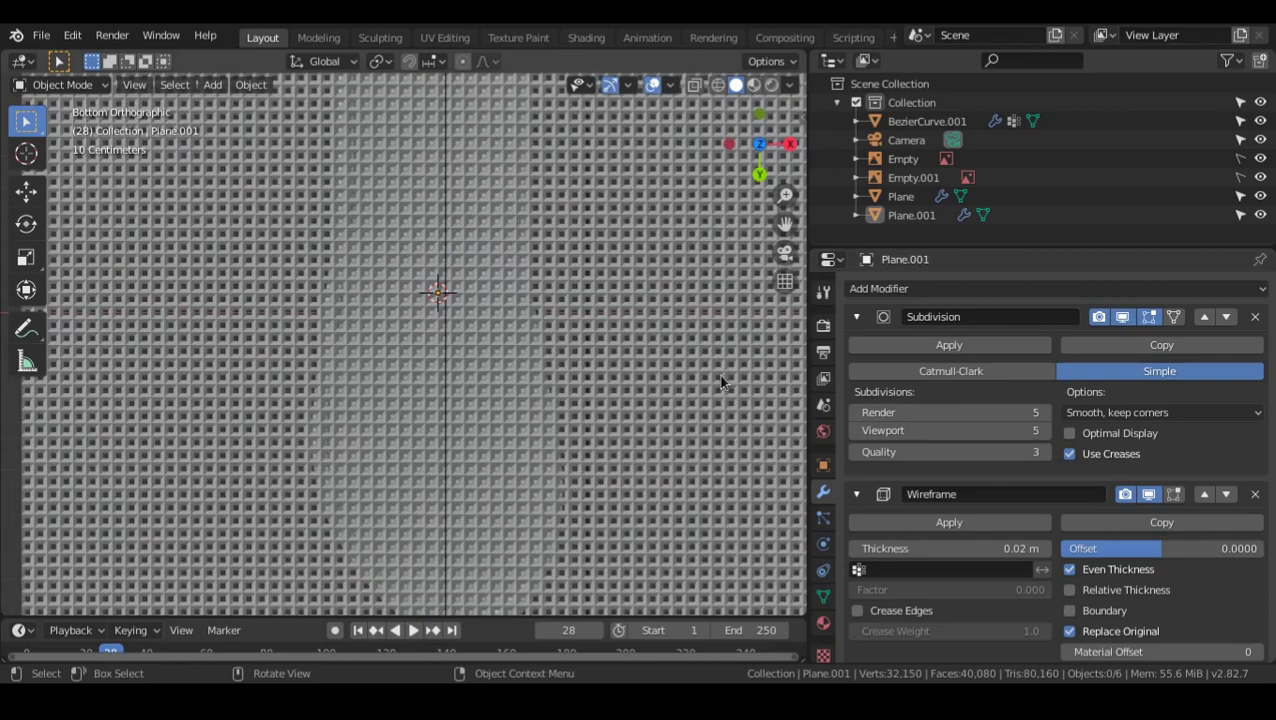
scroll(629, 395, down, 1)
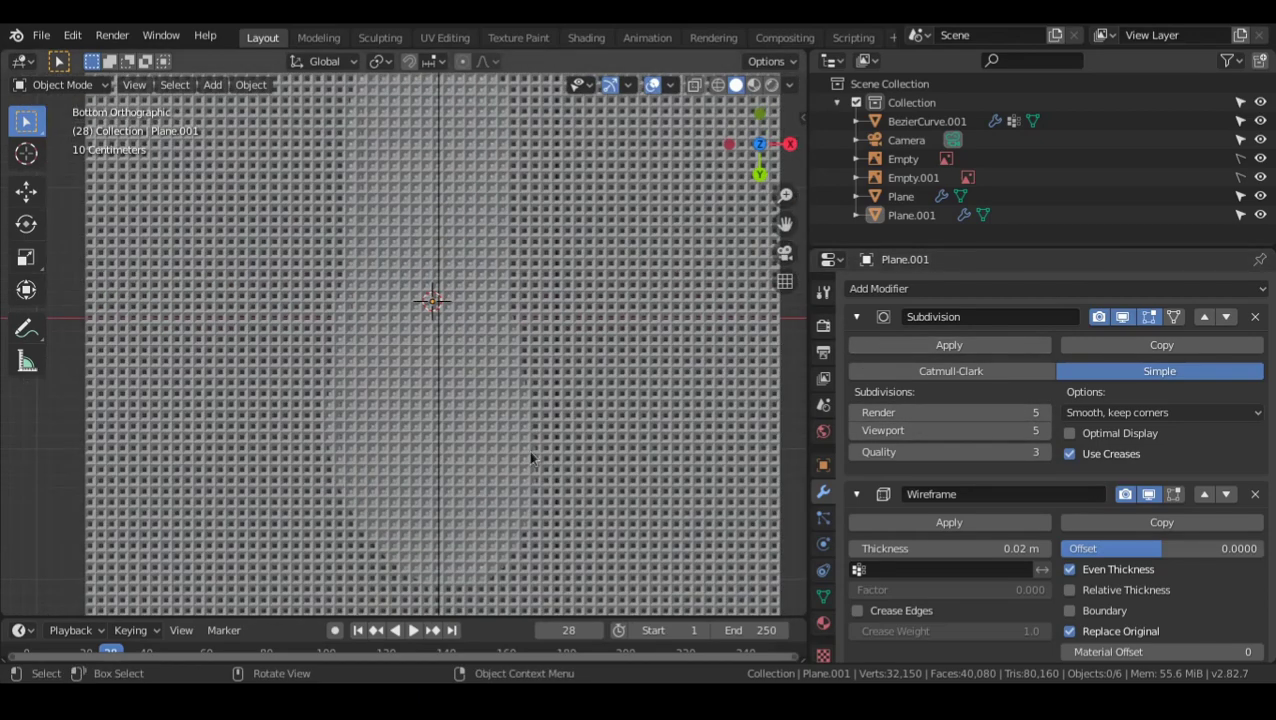
scroll(530, 458, down, 1)
scroll(1117, 423, down, 1)
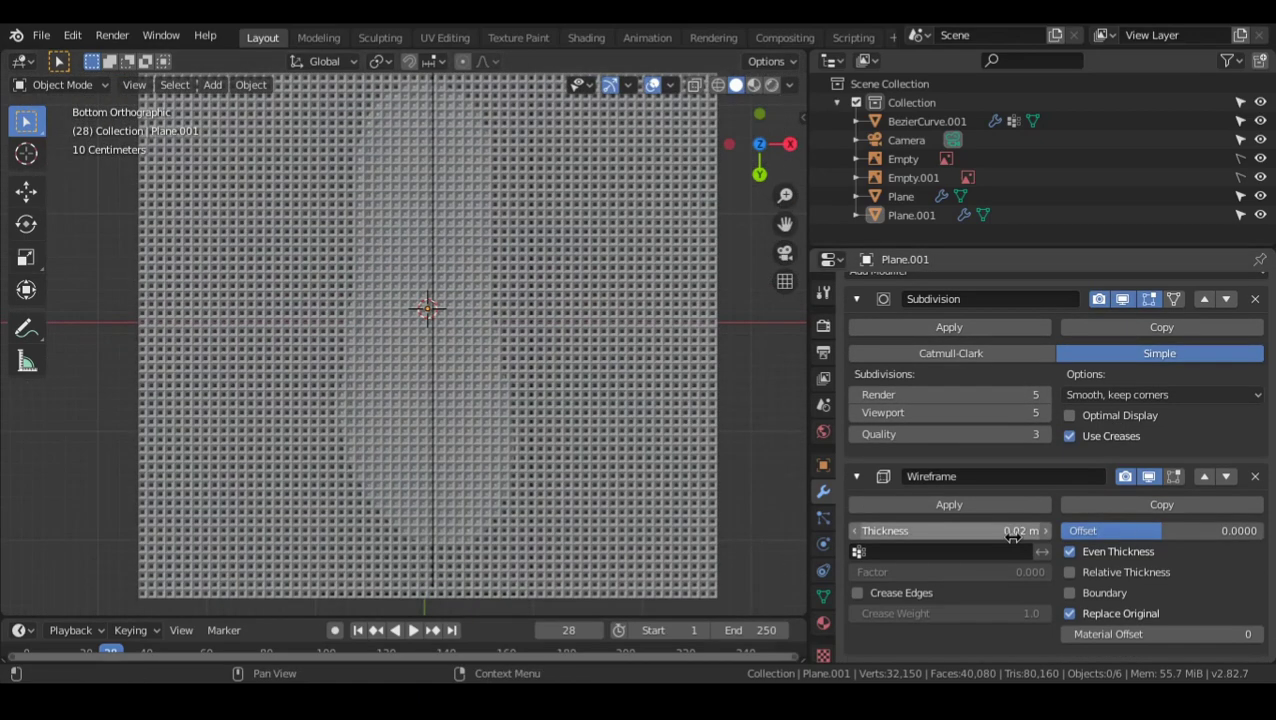
drag(1005, 537, 965, 530)
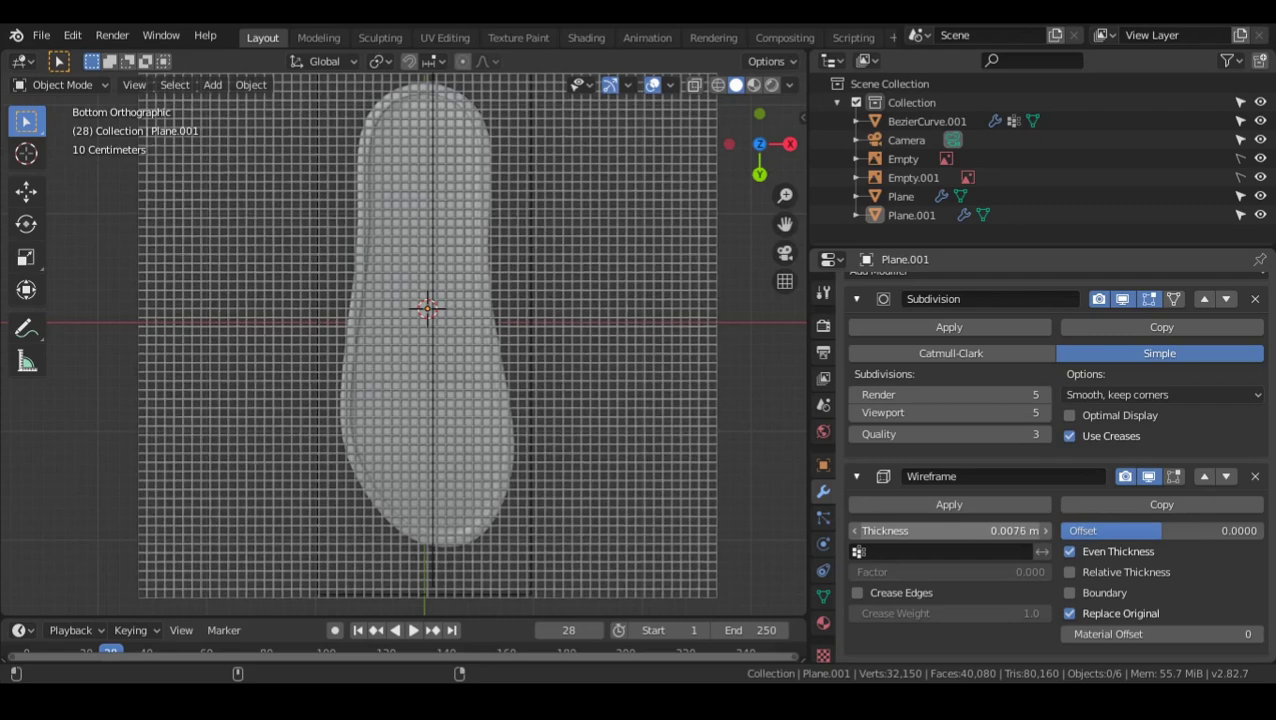
scroll(604, 420, up, 1)
scroll(638, 464, down, 1)
shift+middle_drag(634, 477, 640, 451)
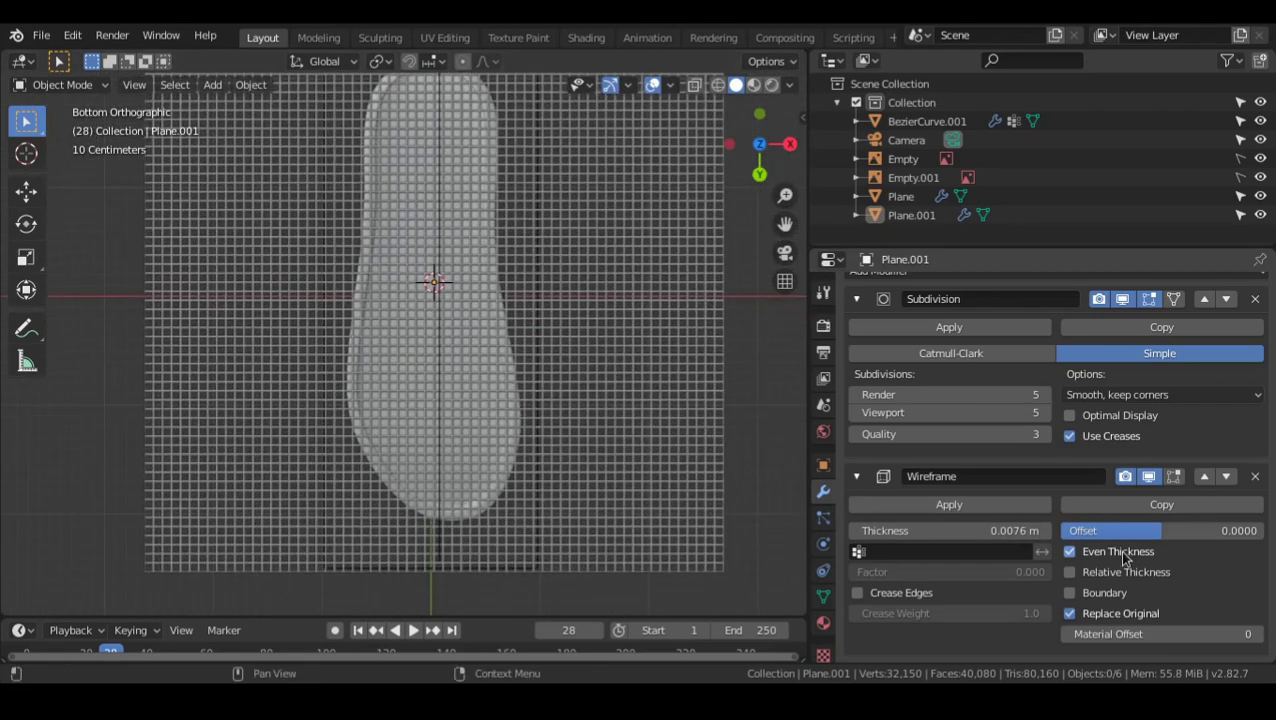
click(1071, 553)
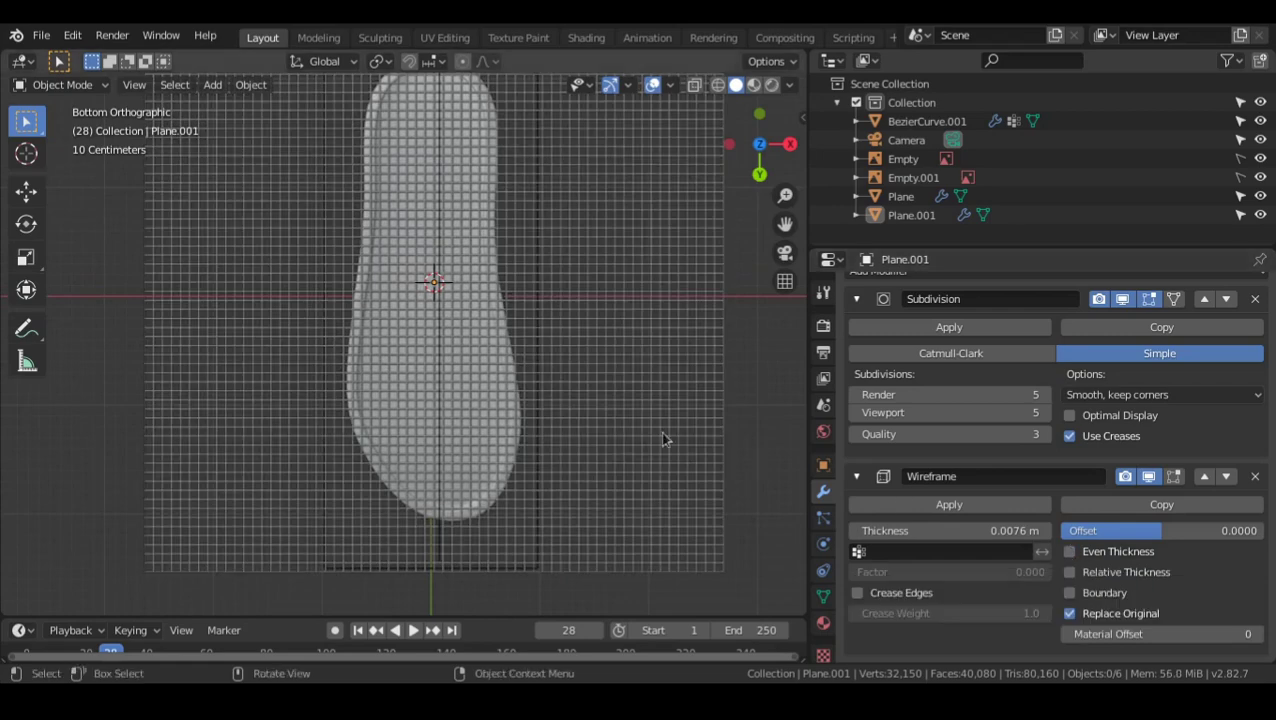
scroll(663, 441, up, 3)
drag(963, 530, 993, 530)
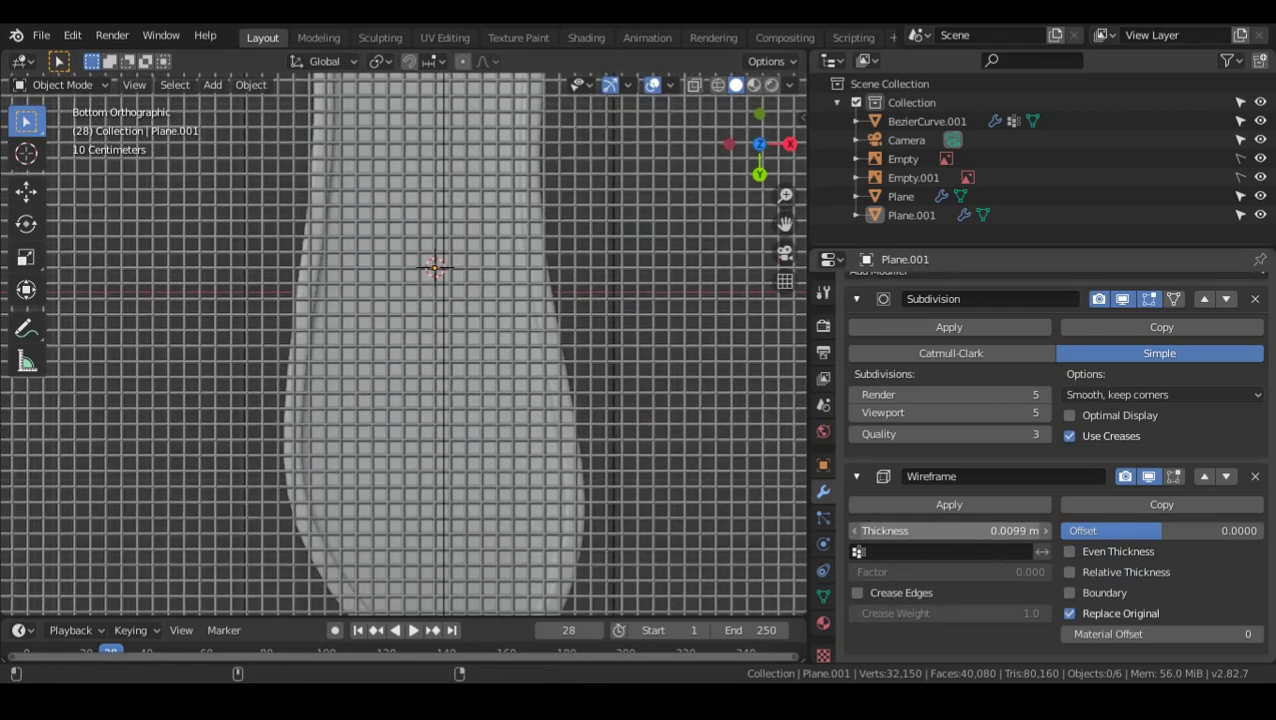
scroll(464, 361, down, 5)
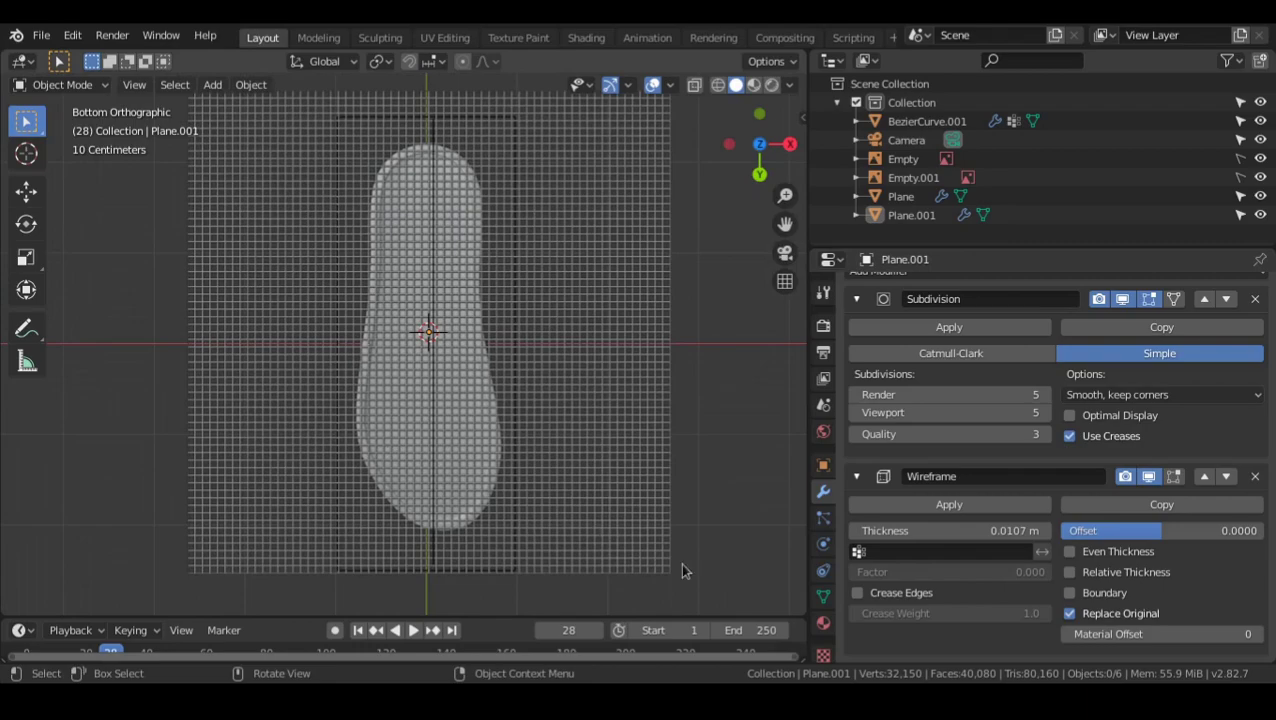
- Rotate the wire grid plane by 45° in the bottom view so its cells form diamonds
click(625, 356)
scroll(630, 356, up, 2)
click(643, 395)
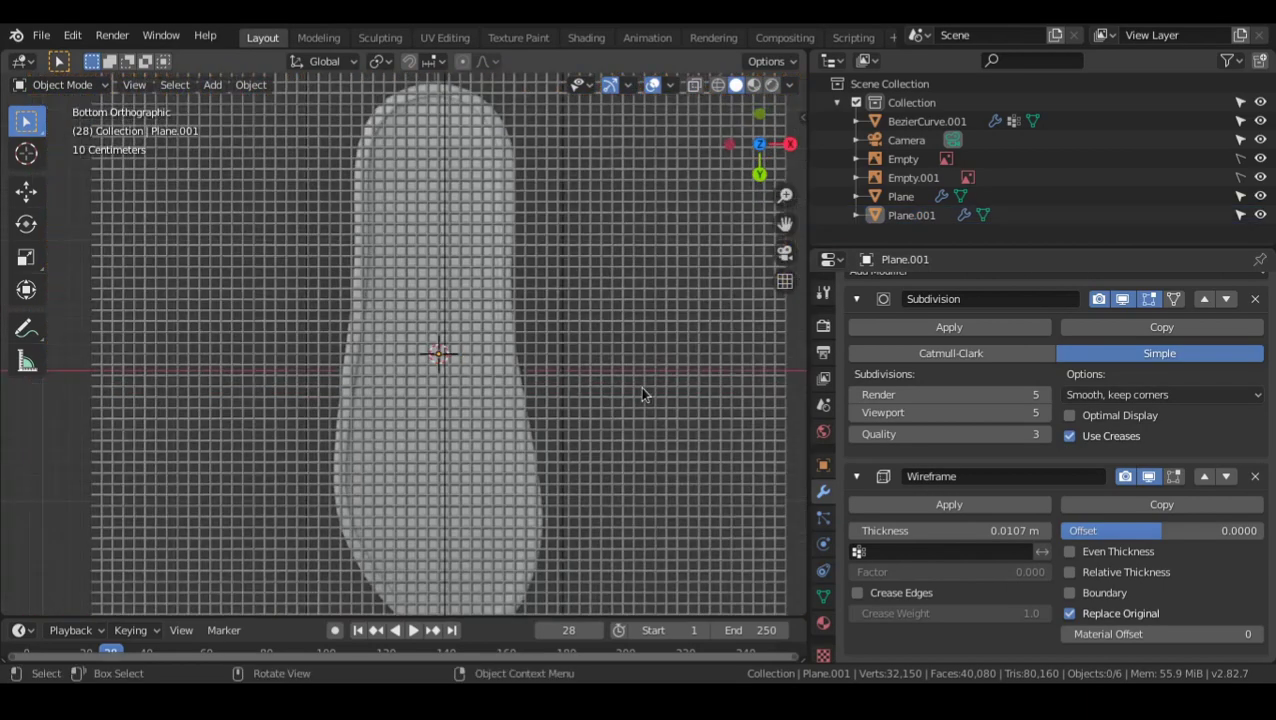
scroll(635, 388, down, 2)
click(621, 362)
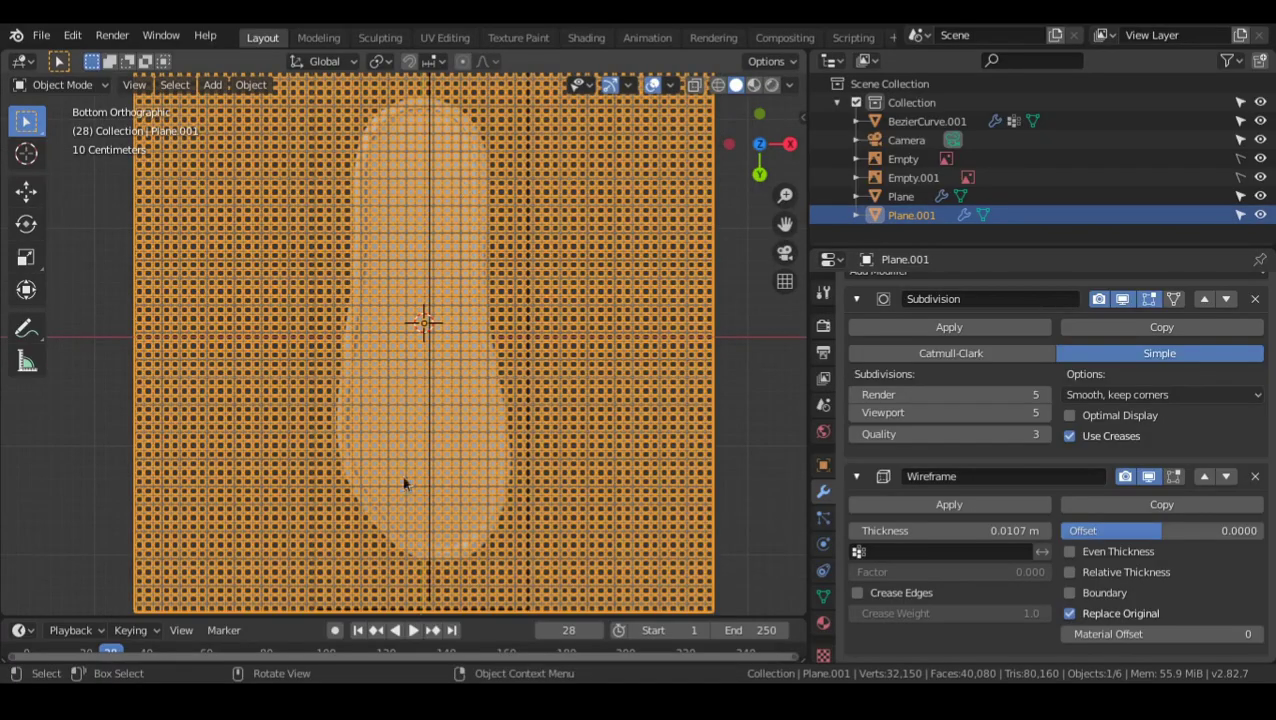
scroll(549, 307, down, 2)
key(r)
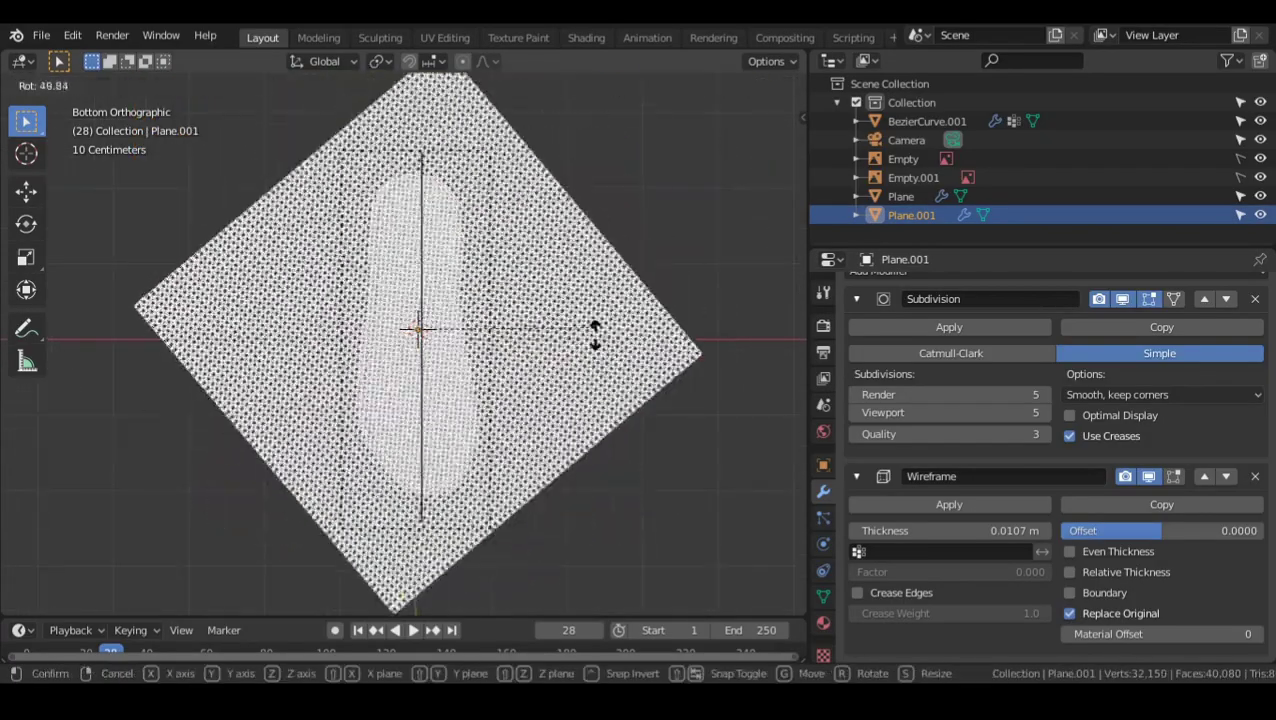
key(Escape)
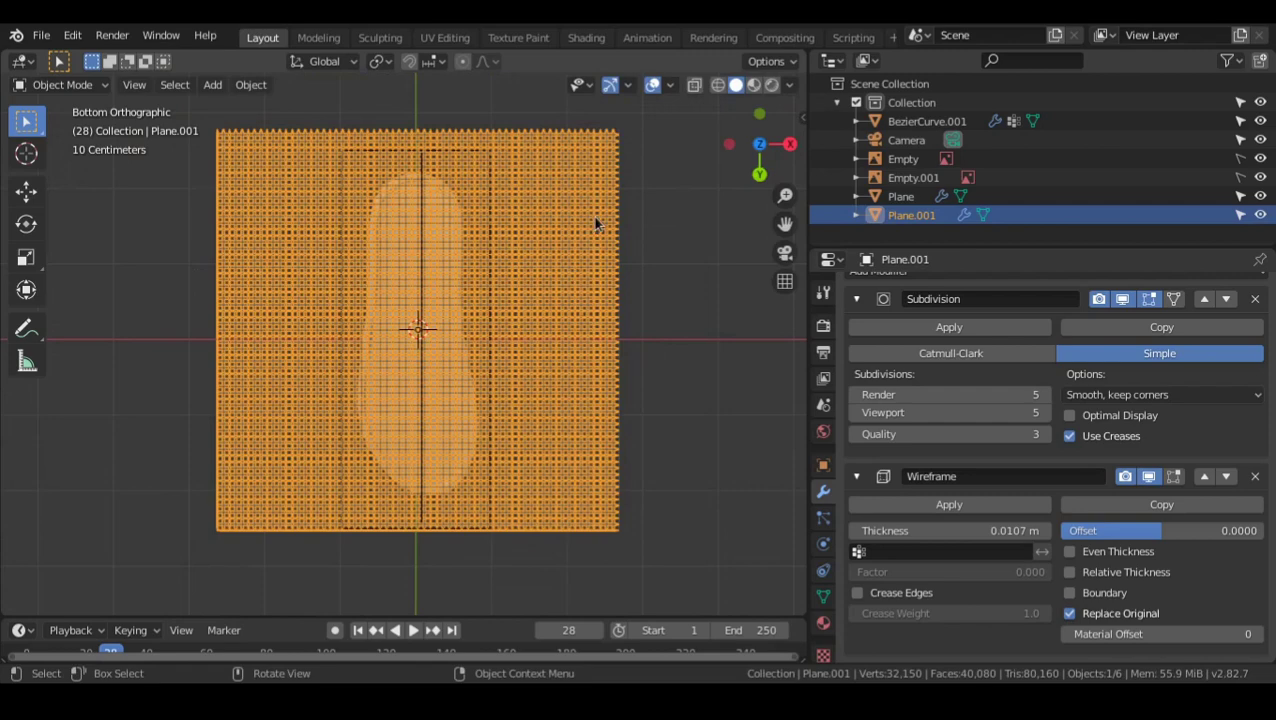
key(r)
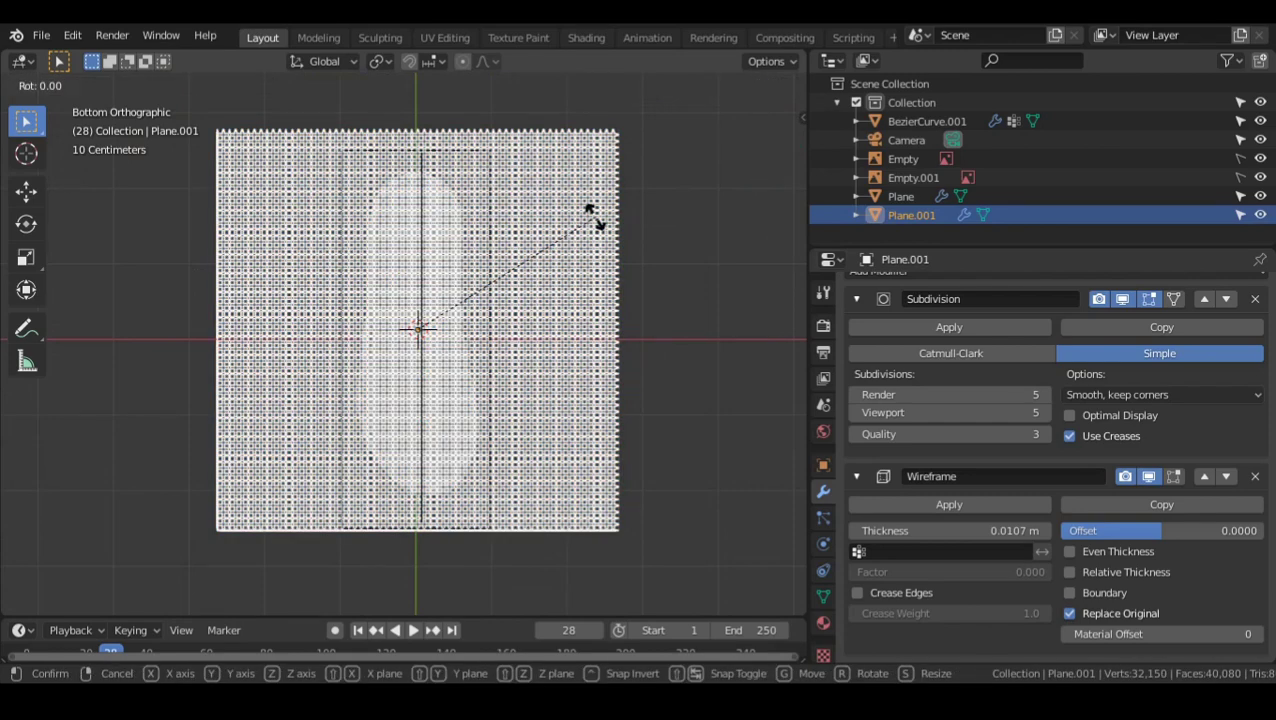
text(45)
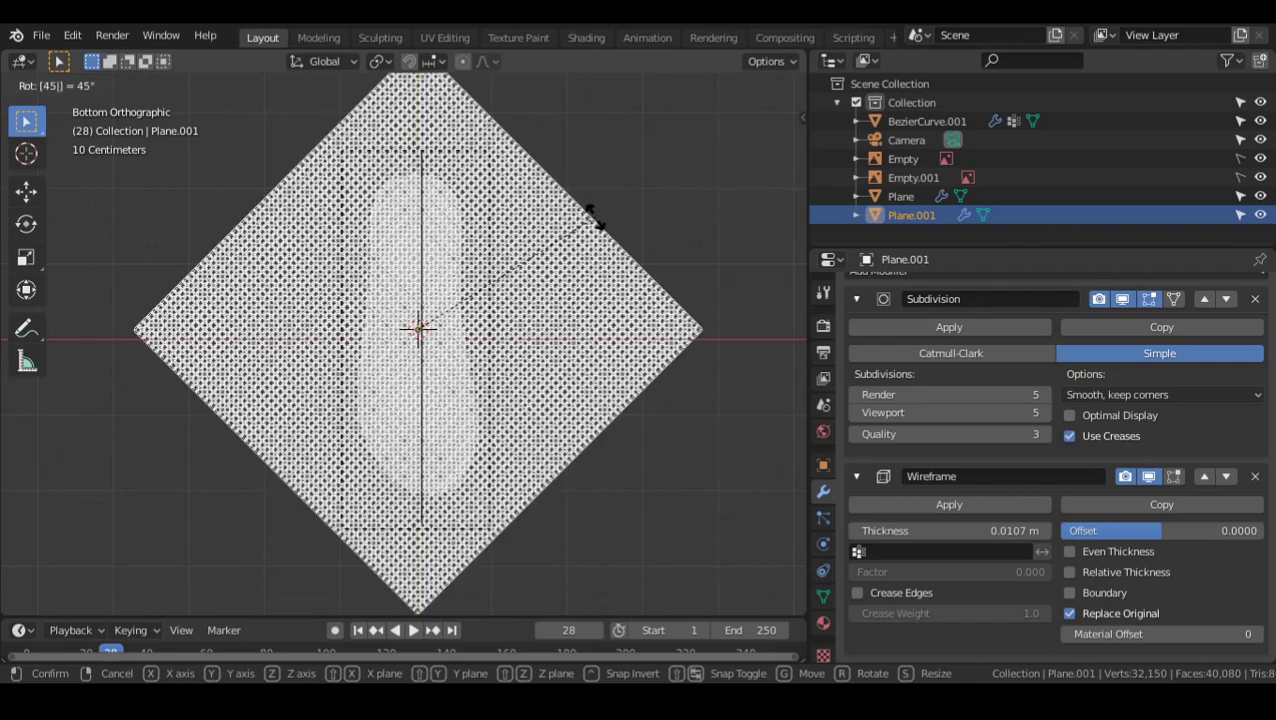
key(Return)
- Scale the rotated grid plane down uniformly for smaller cells while still covering the whole sole
scroll(686, 306, up, 3)
key(alt+a)
shift+middle_drag(596, 277, 579, 310)
scroll(588, 313, down, 1)
scroll(586, 306, up, 4)
scroll(578, 311, down, 5)
click(577, 312)
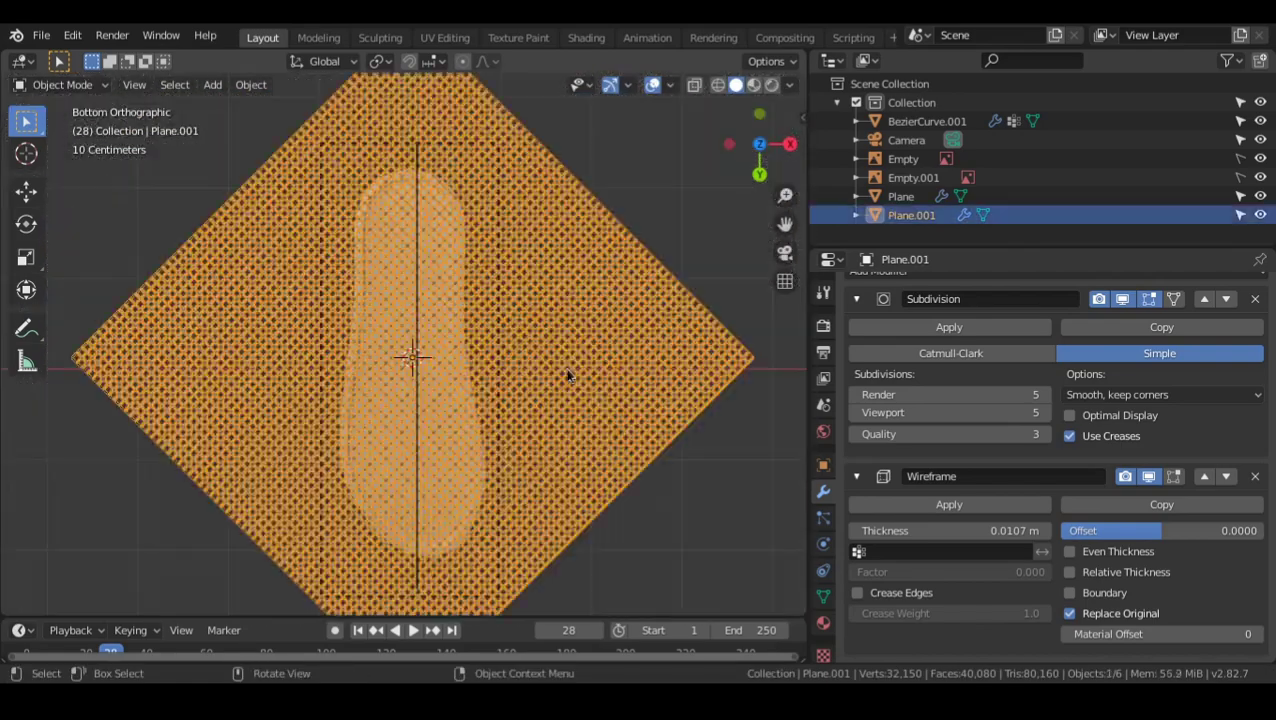
shift+middle_drag(569, 388, 566, 336)
key(s)
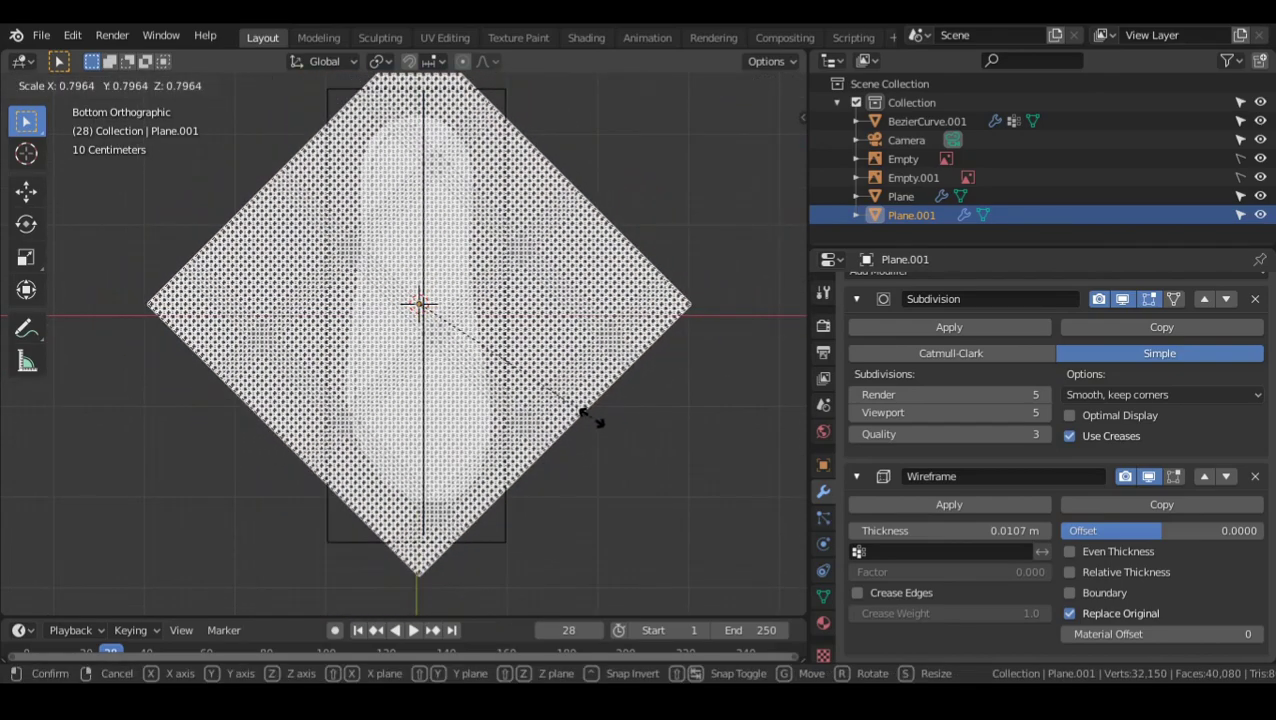
key(Return)
key(alt+a)
scroll(610, 330, up, 6)
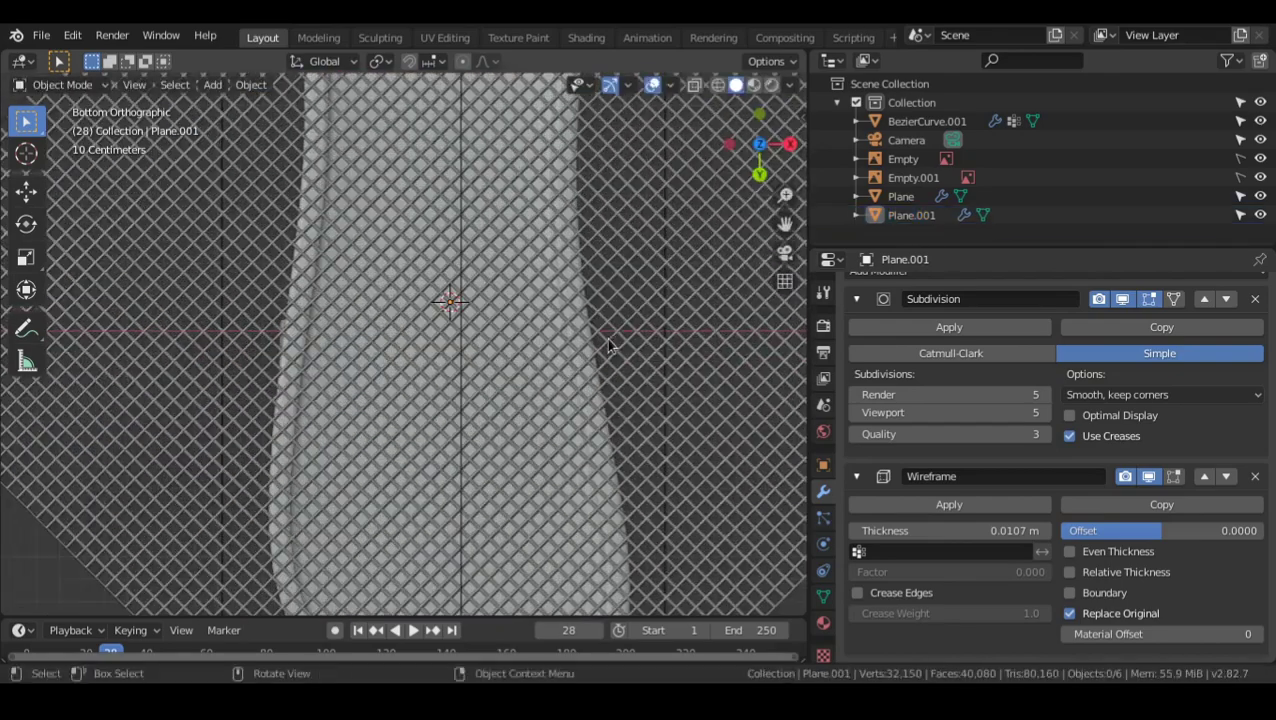
scroll(590, 388, down, 7)
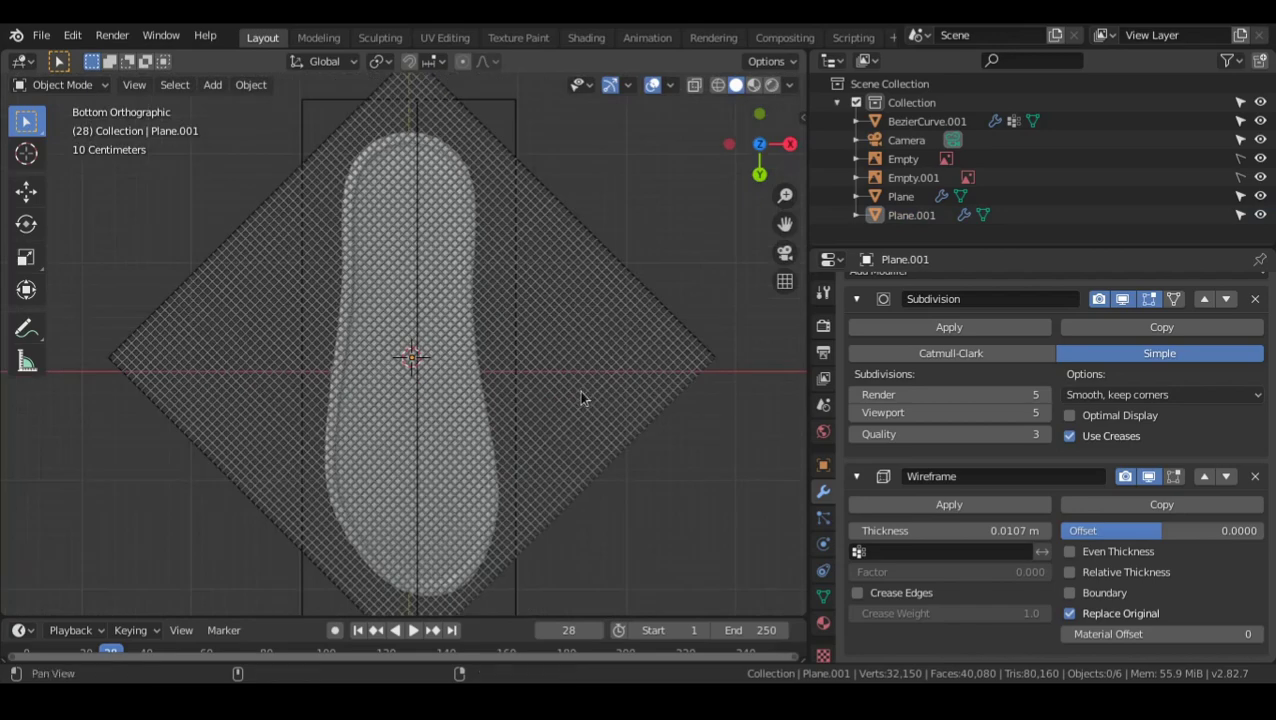
- Add a Shrinkwrap modifier to the grid plane and pick the sole object Plane as its target
middle_drag(616, 360, 502, 416)
mouse_move(504, 330)
middle_down()
mouse_move(470, 288)
mouse_move(488, 328)
mouse_move(502, 324)
middle_up()
click(470, 288)
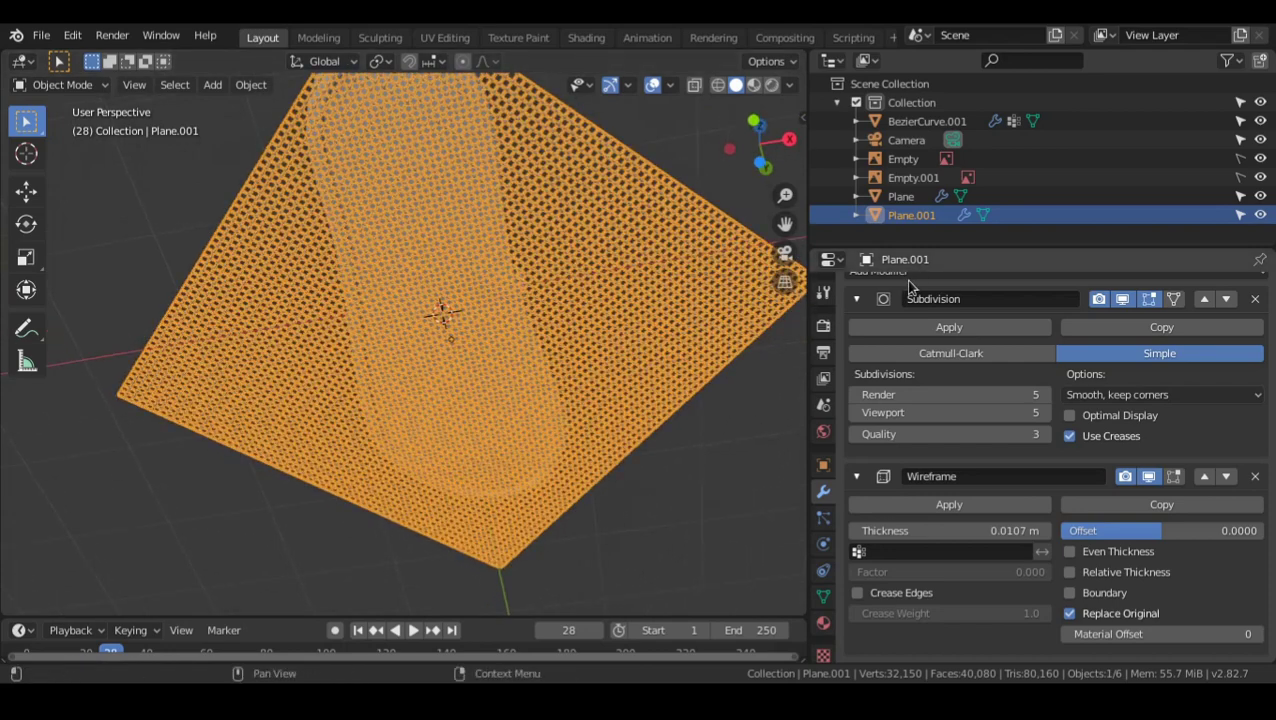
scroll(910, 287, up, 1)
click(1000, 288)
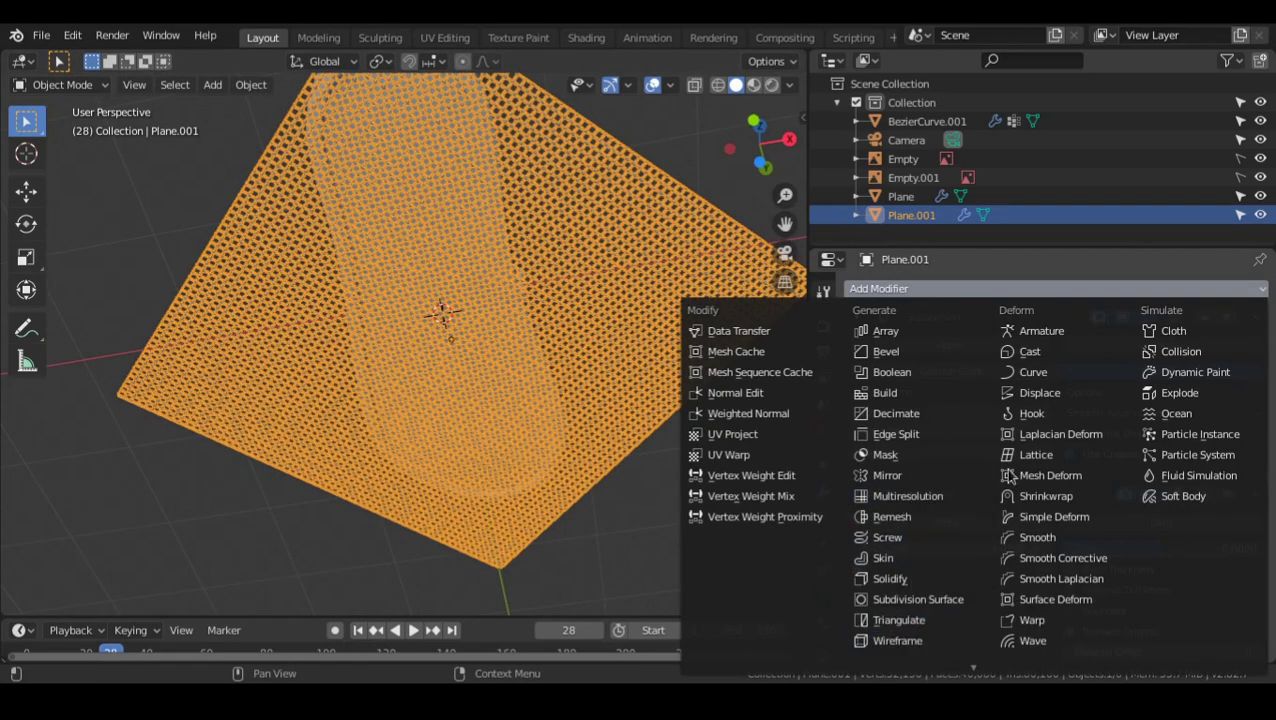
click(1068, 497)
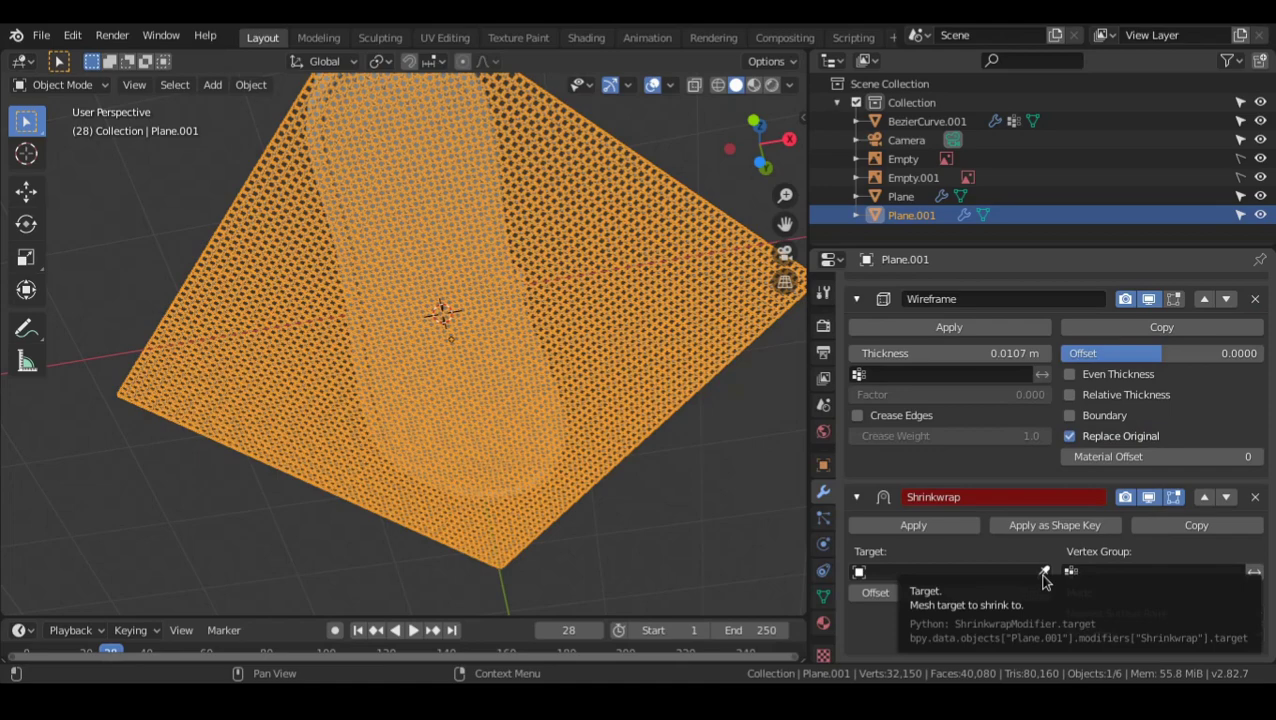
click(1043, 573)
click(456, 184)
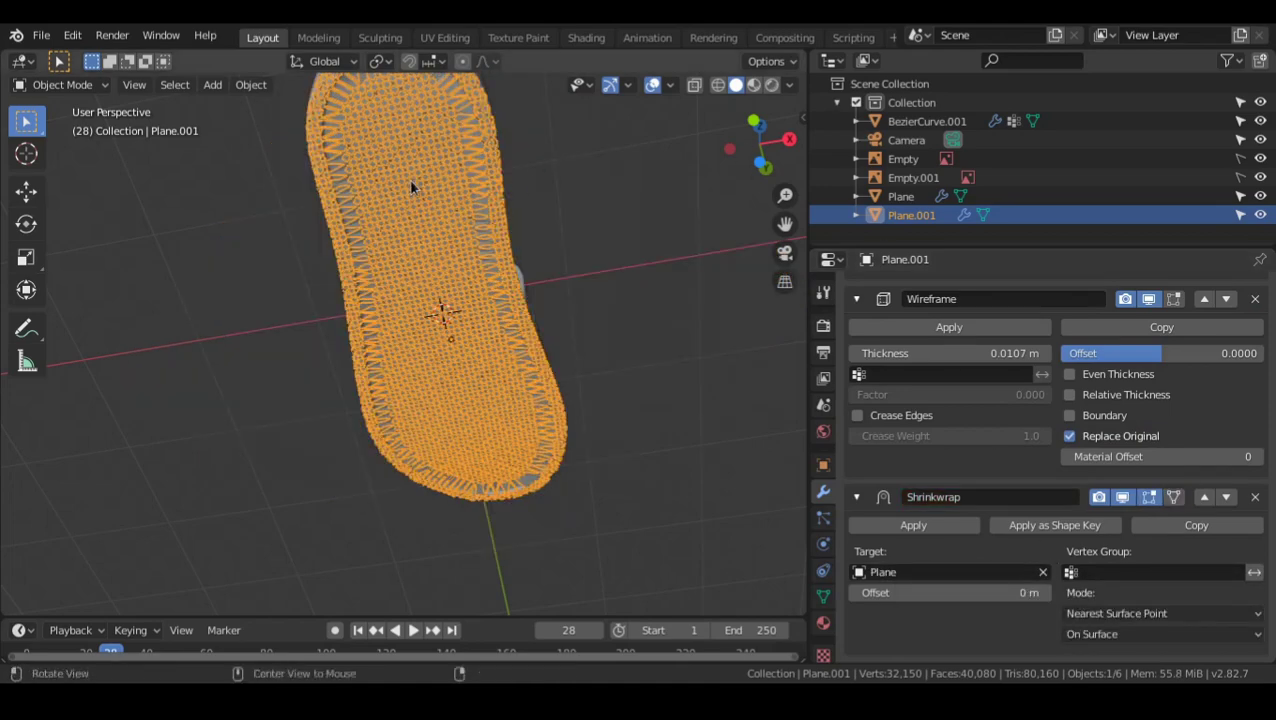
- Move the Wireframe modifier below Shrinkwrap in the grid plane's modifier stack
middle_drag(409, 178, 681, 464)
key(alt+a)
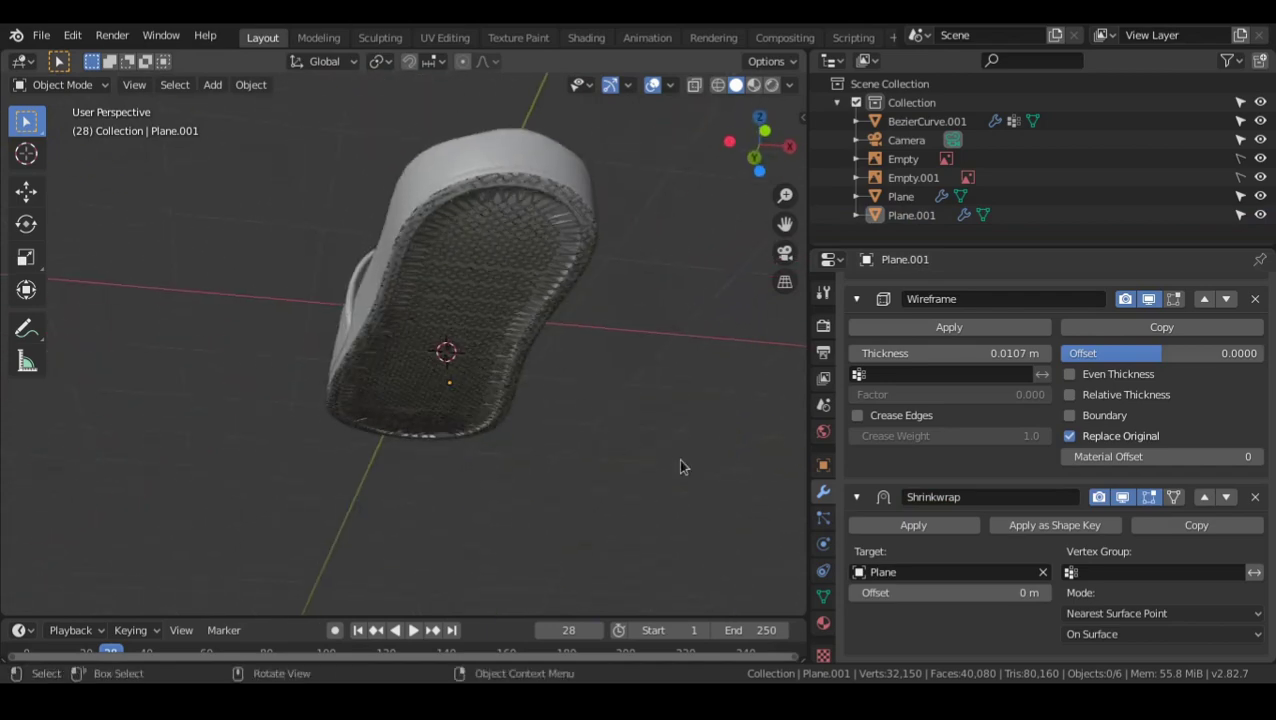
click(1227, 299)
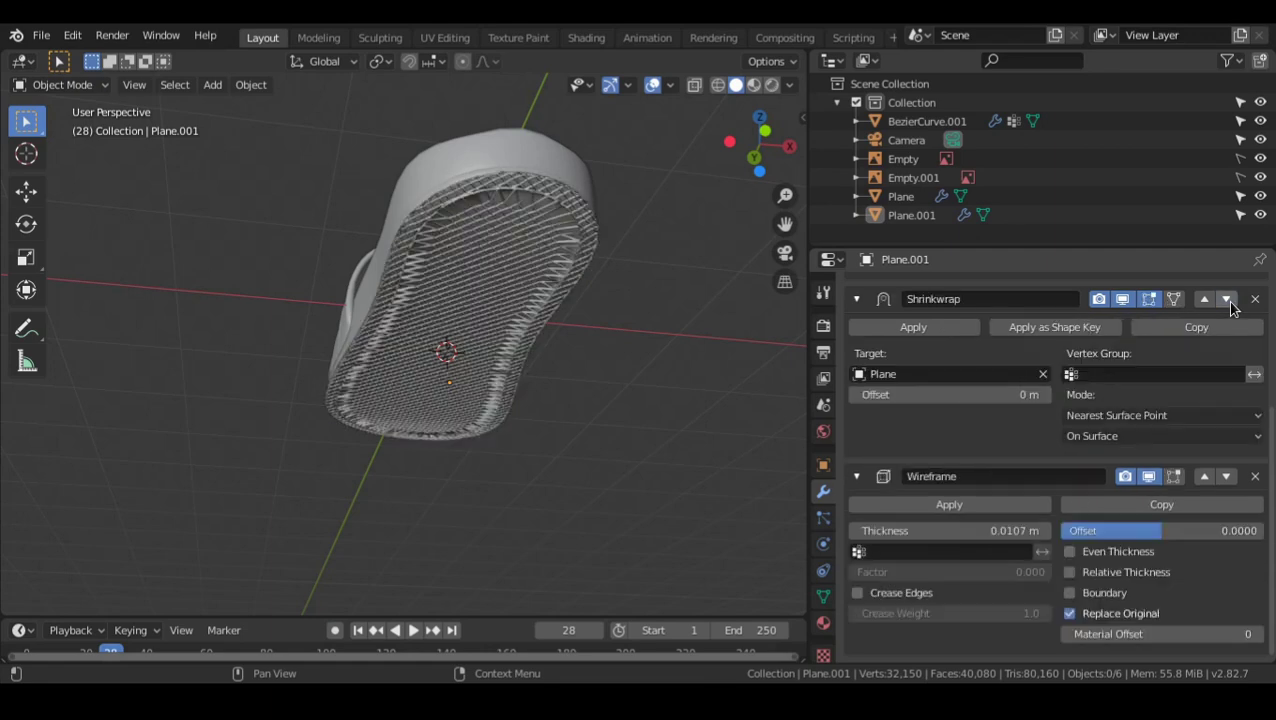
scroll(1188, 385, up, 3)
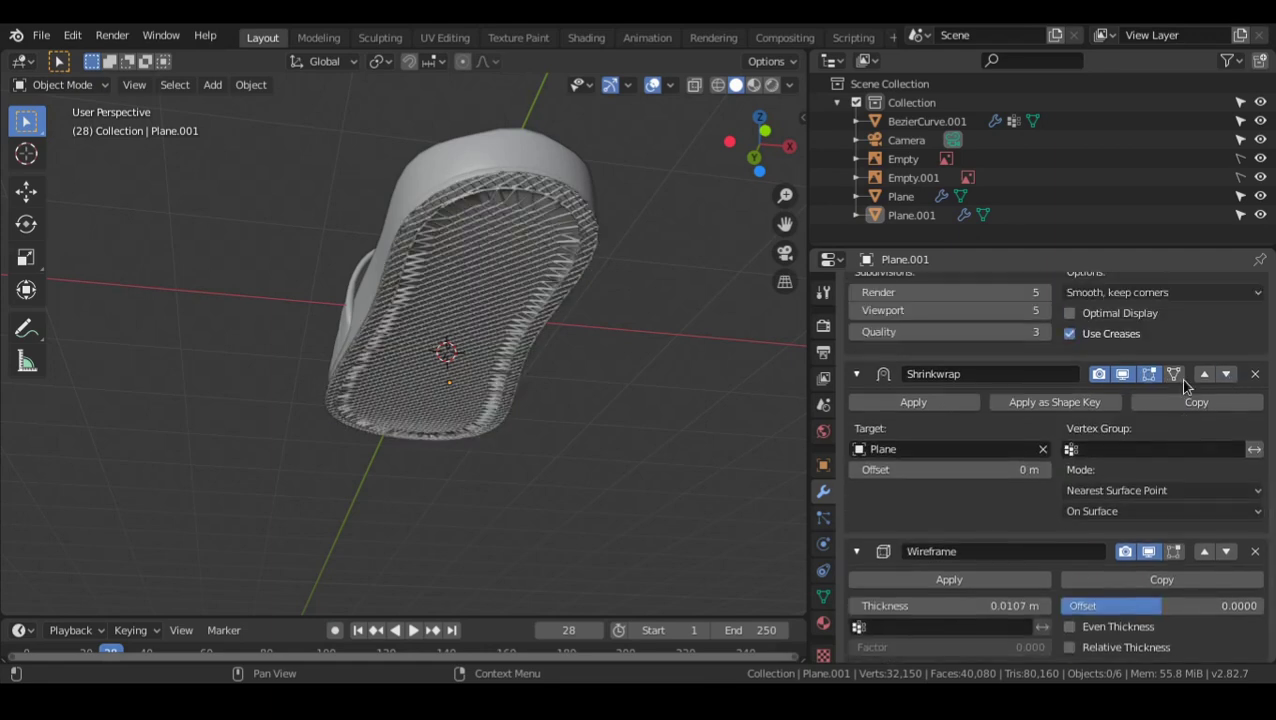
scroll(1187, 383, down, 3)
scroll(973, 422, up, 4)
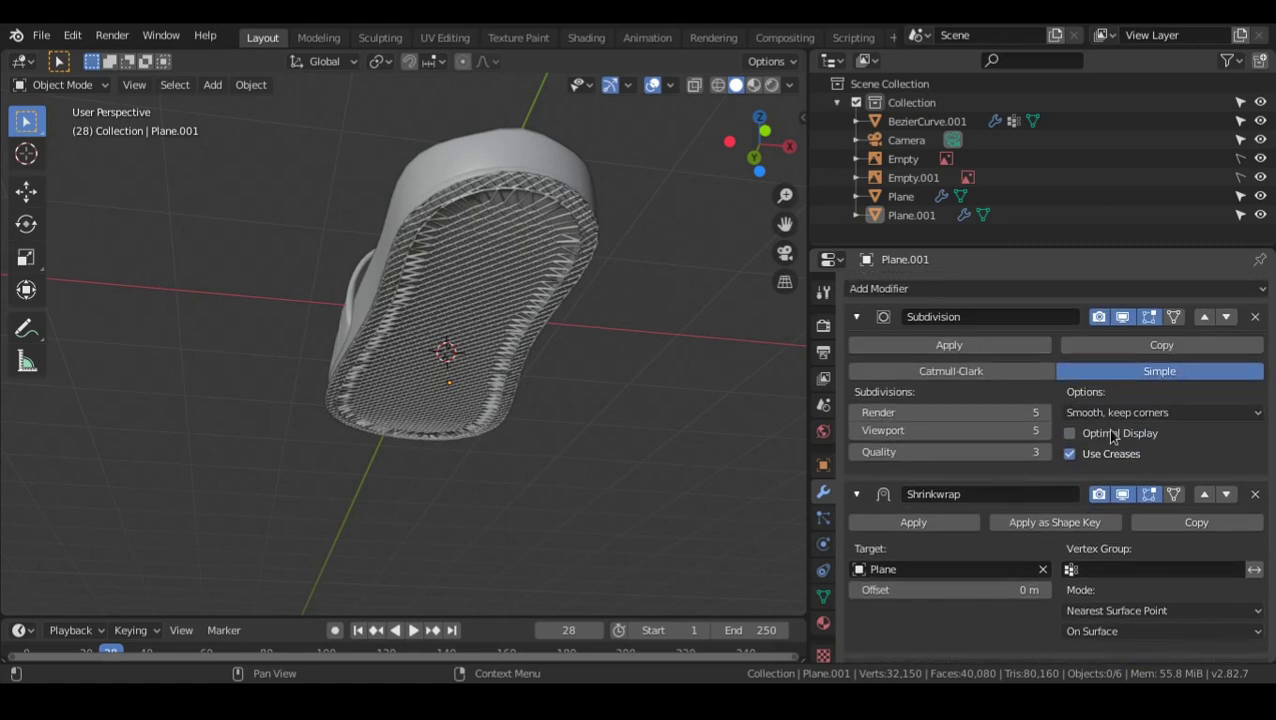
scroll(971, 445, down, 4)
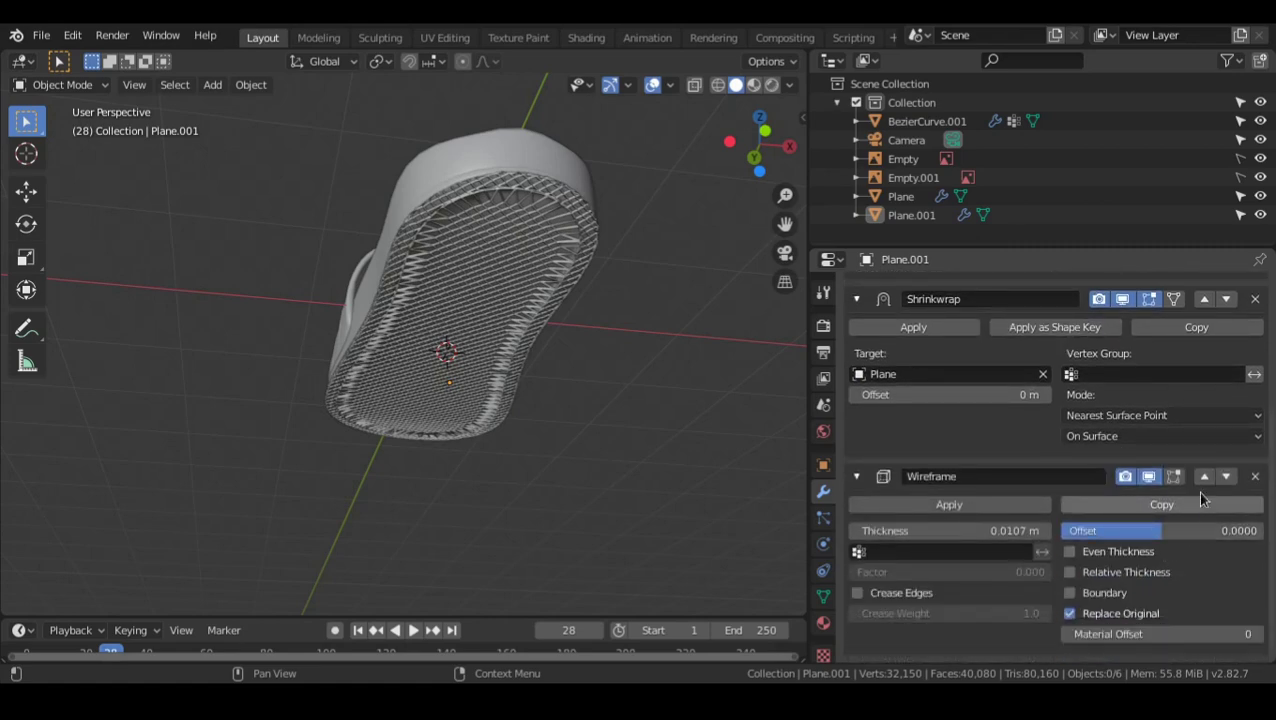
- Select the sole object and open its mesh in Edit Mode
scroll(602, 388, up, 3)
alt+drag(602, 388, 565, 347)
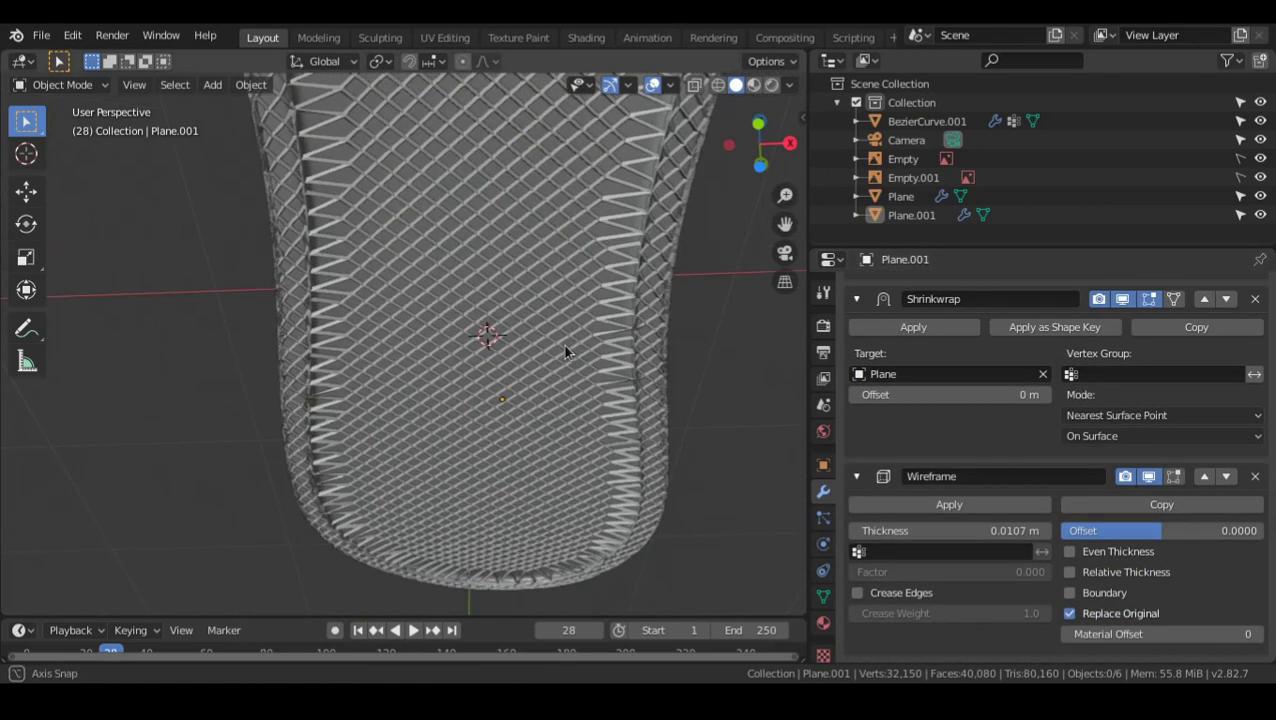
middle_drag(532, 363, 420, 226)
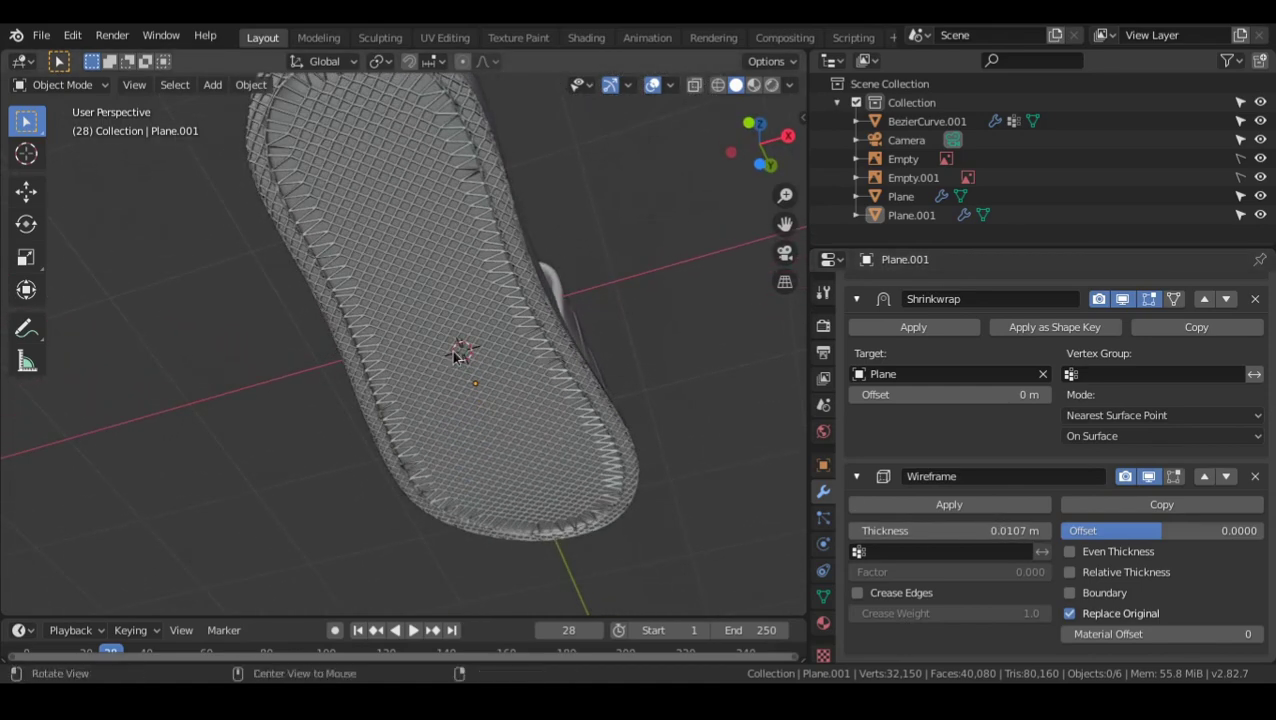
middle_drag(455, 357, 534, 305)
key(grave)
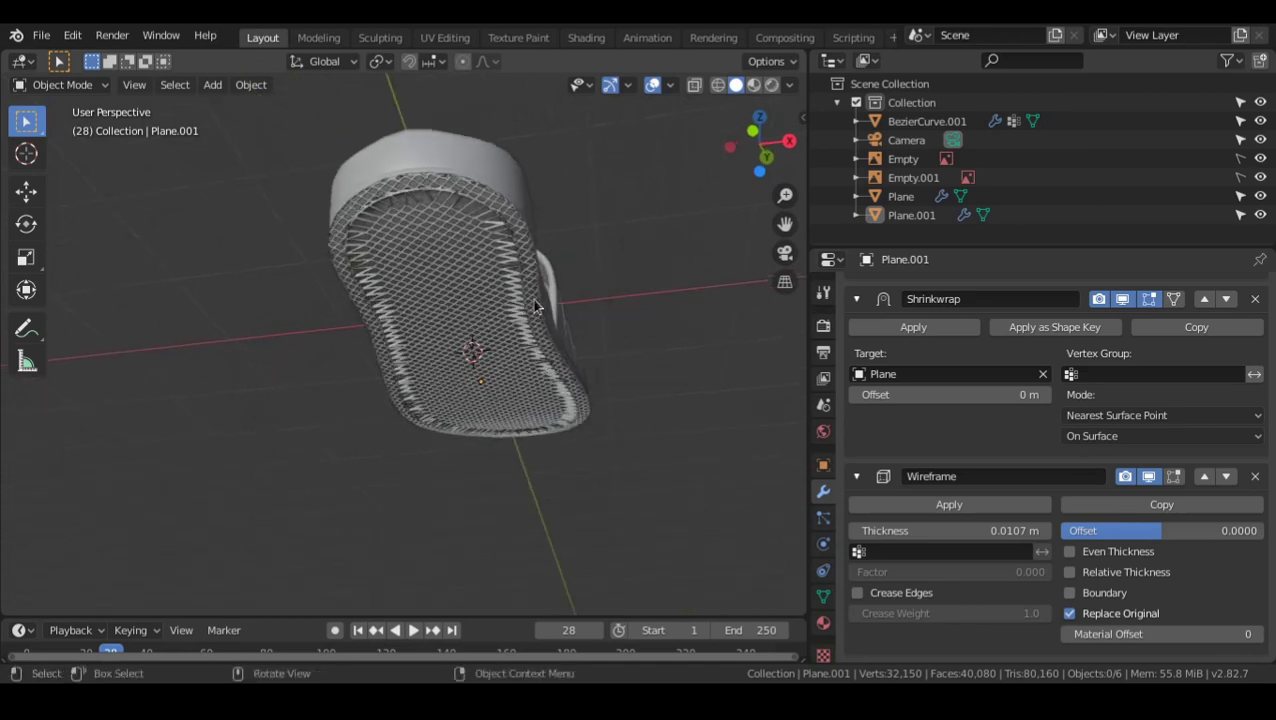
click(490, 175)
alt+drag(490, 178, 608, 334)
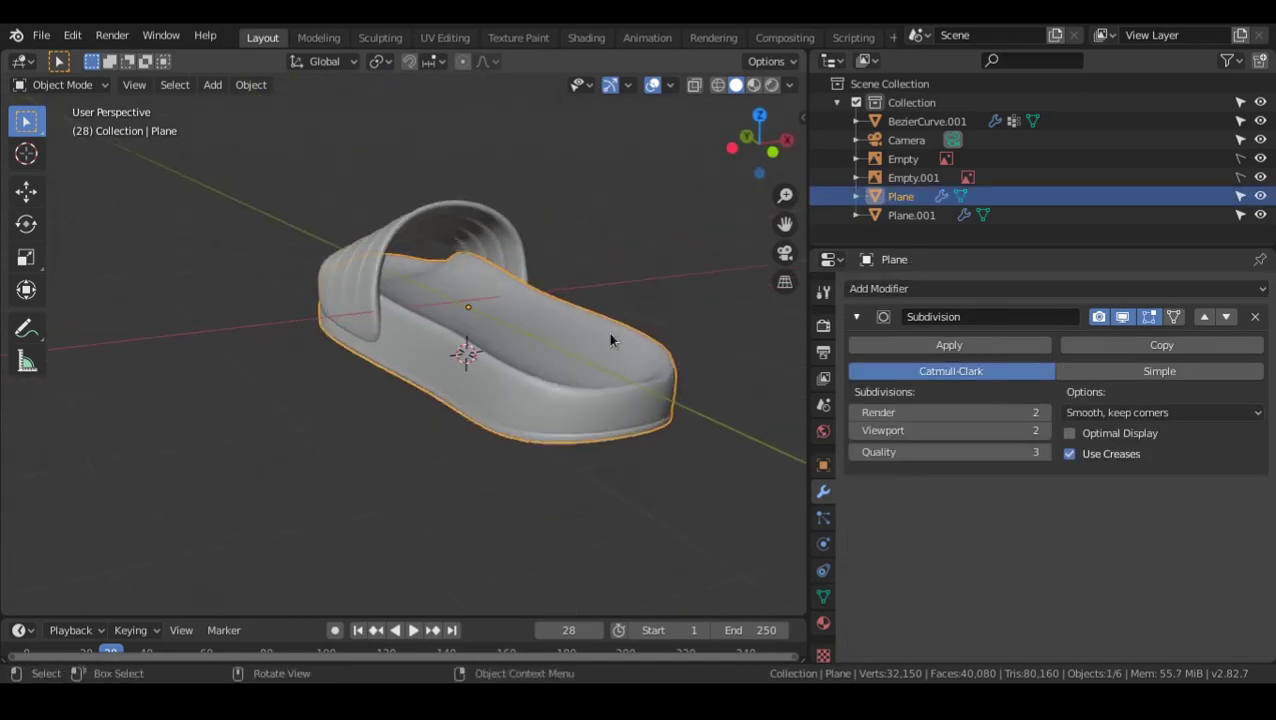
key(g)
right_click(561, 368)
key(Tab)
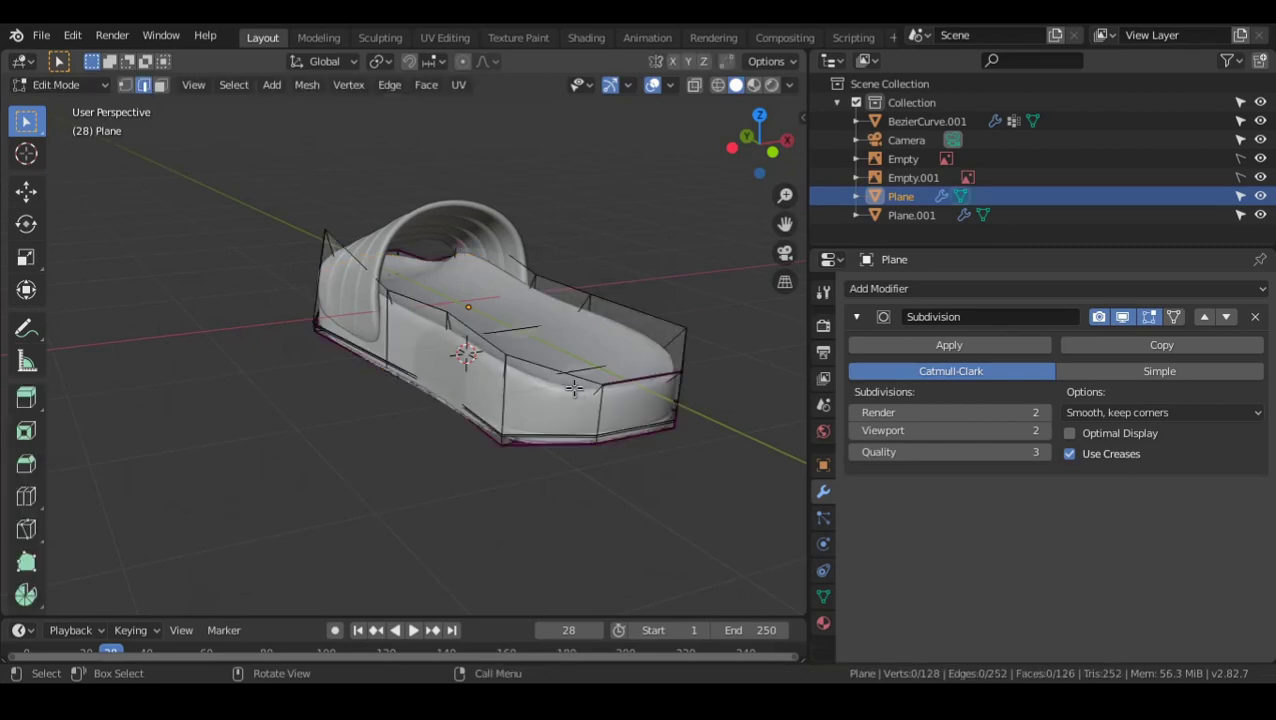
- Select the inner edge loop running around the underside of the sole
alt+drag(572, 382, 551, 392)
middle_drag(551, 392, 529, 369)
scroll(529, 369, up, 6)
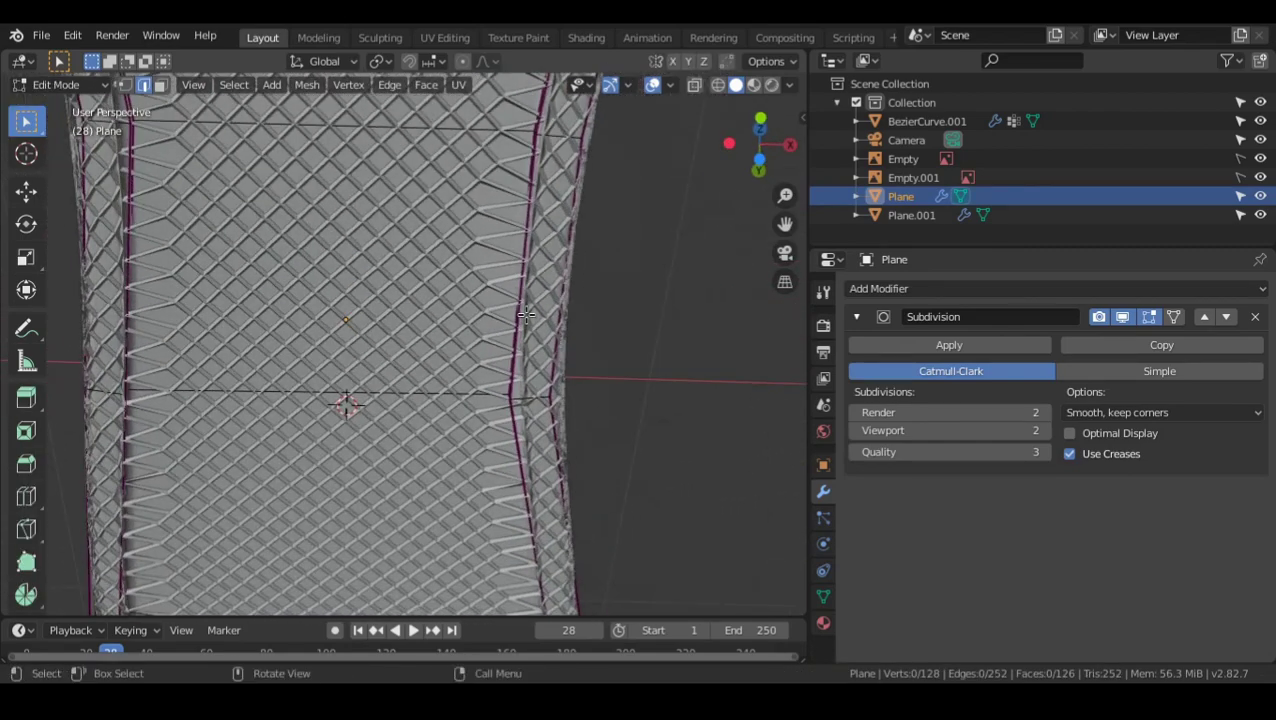
alt+click(519, 303)
scroll(518, 300, down, 4)
key(g)
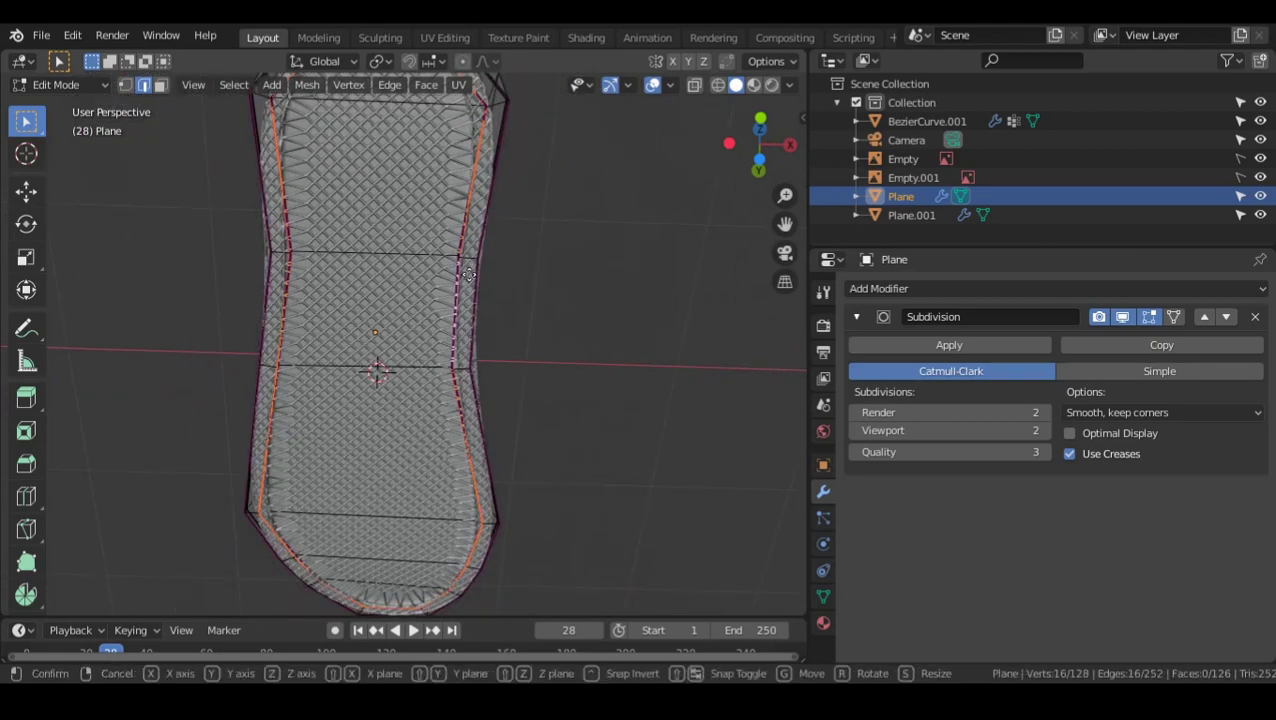
click(479, 280)
- Duplicate the selected underside loop in place, separate it into its own object and return to Object Mode
middle_drag(479, 280, 469, 323)
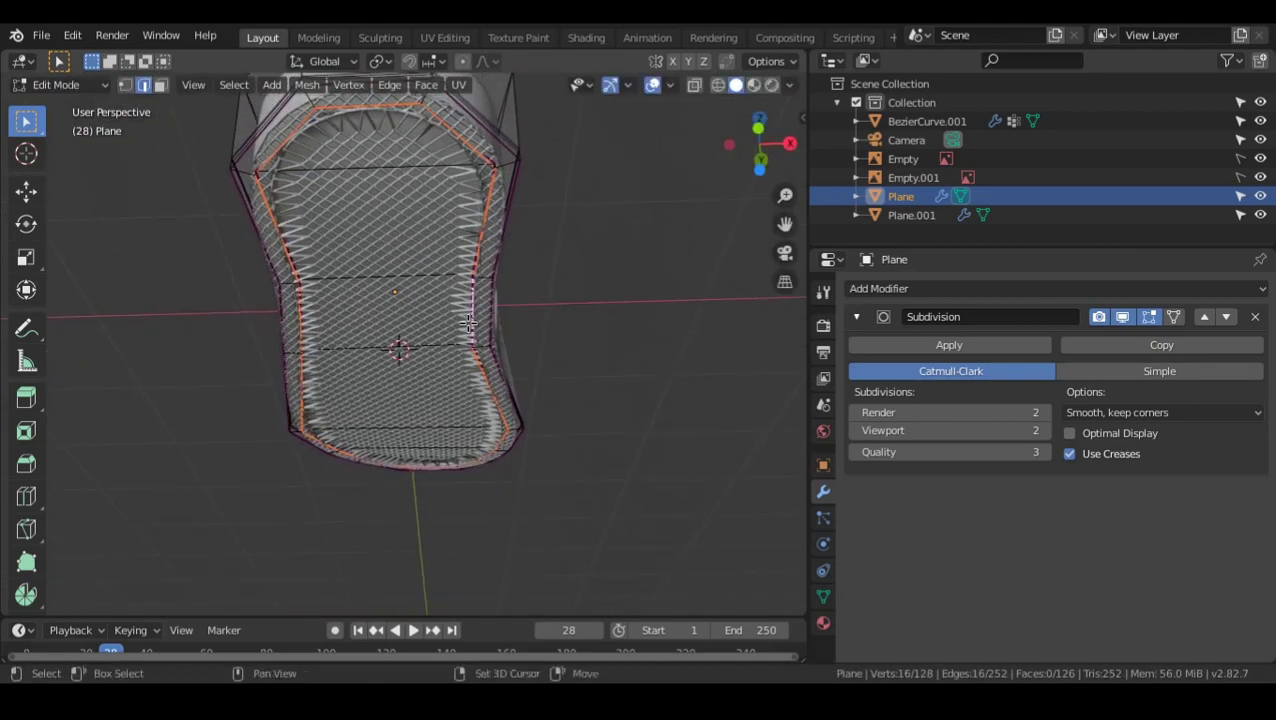
key(shift+d)
right_click(469, 323)
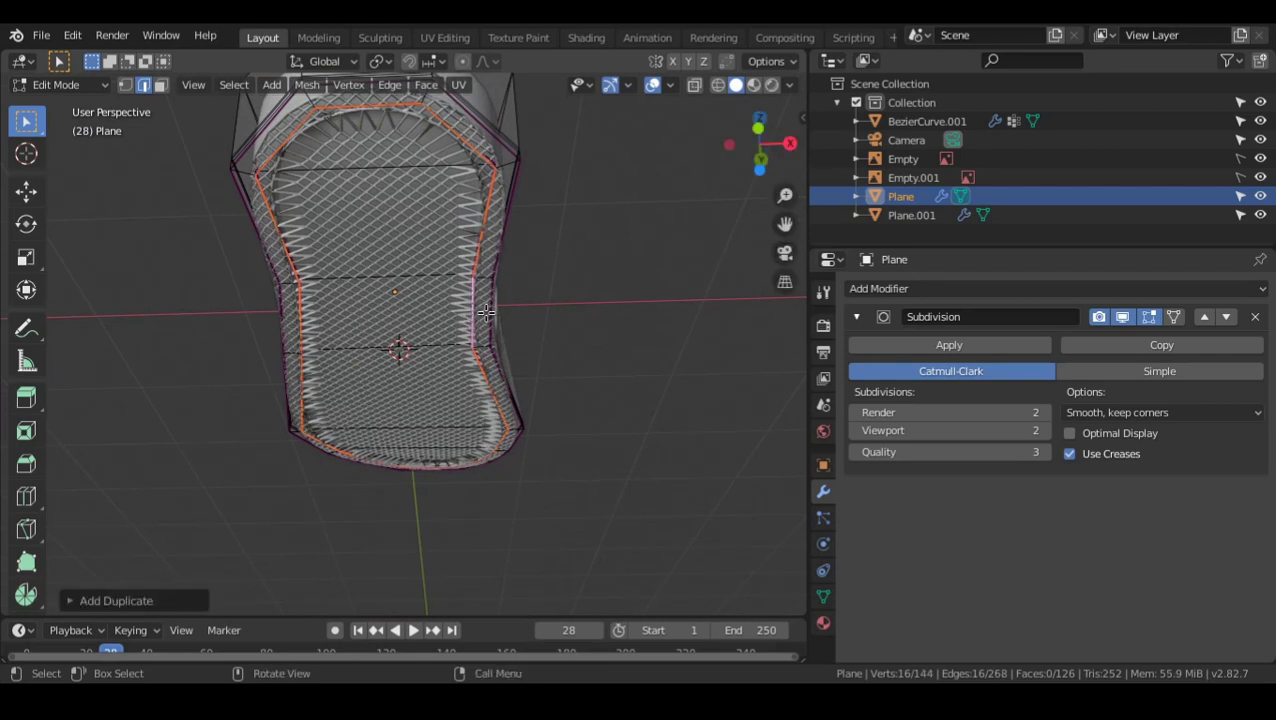
key(p)
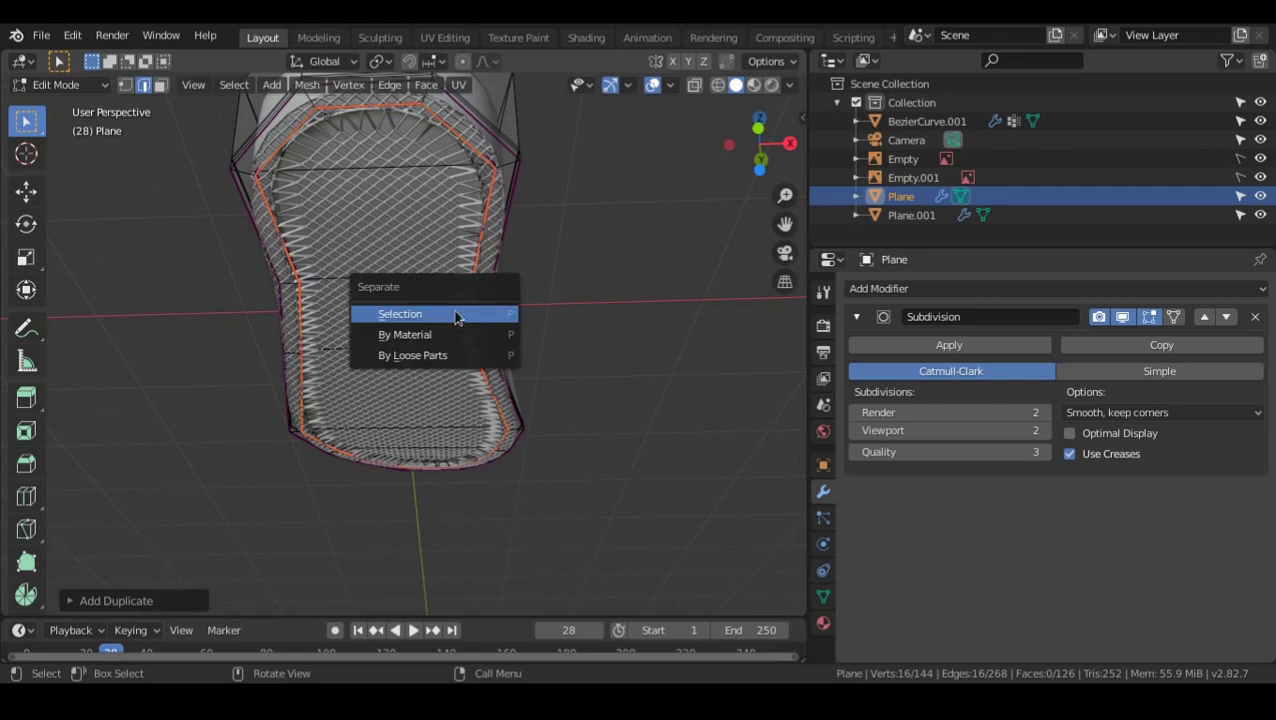
click(455, 316)
key(Tab)
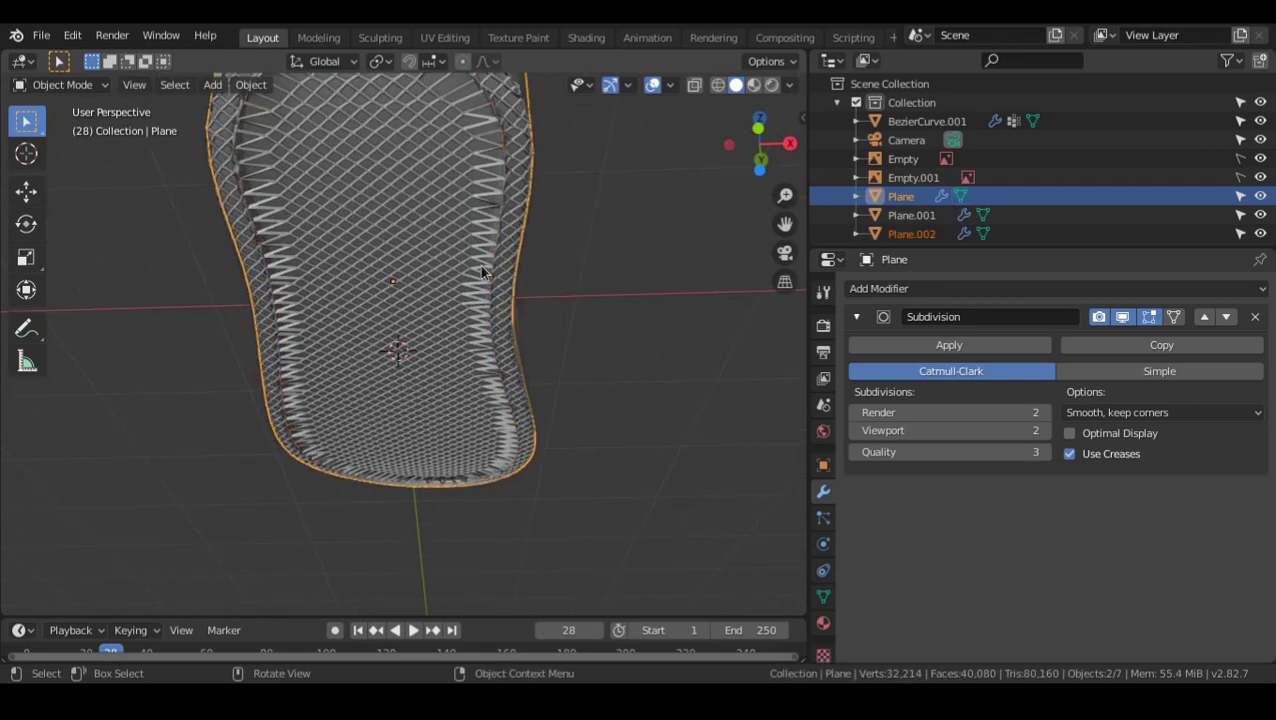
- Select the separated outline loop object and open it in Edit Mode with all its edges selected
click(493, 194)
click(496, 183)
click(496, 183)
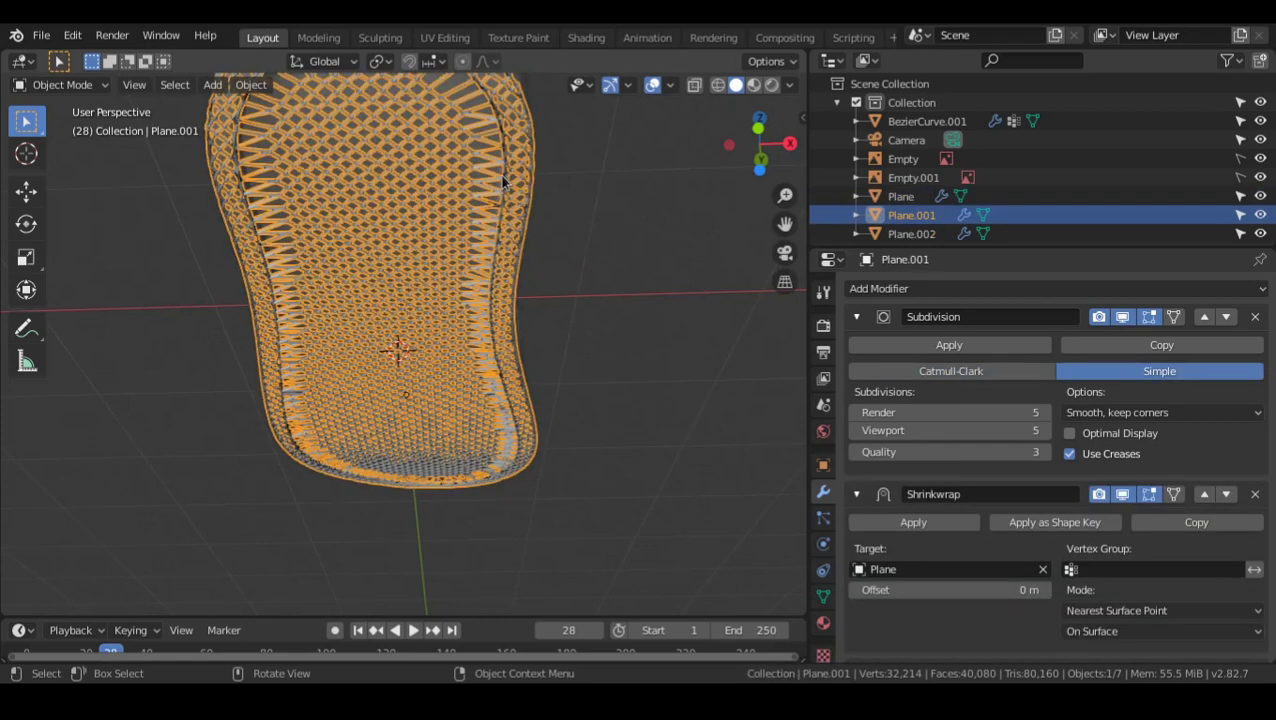
click(500, 174)
key(g)
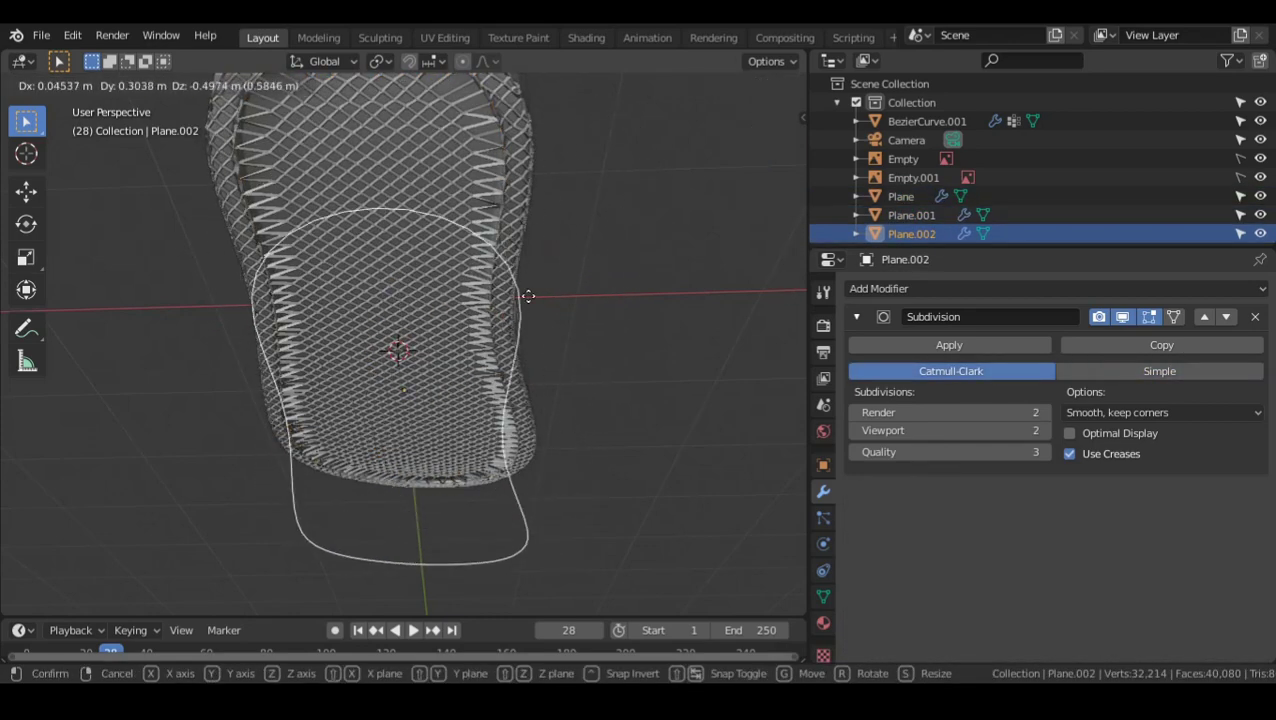
click(620, 240)
middle_drag(620, 240, 568, 251)
key(Tab)
key(a)
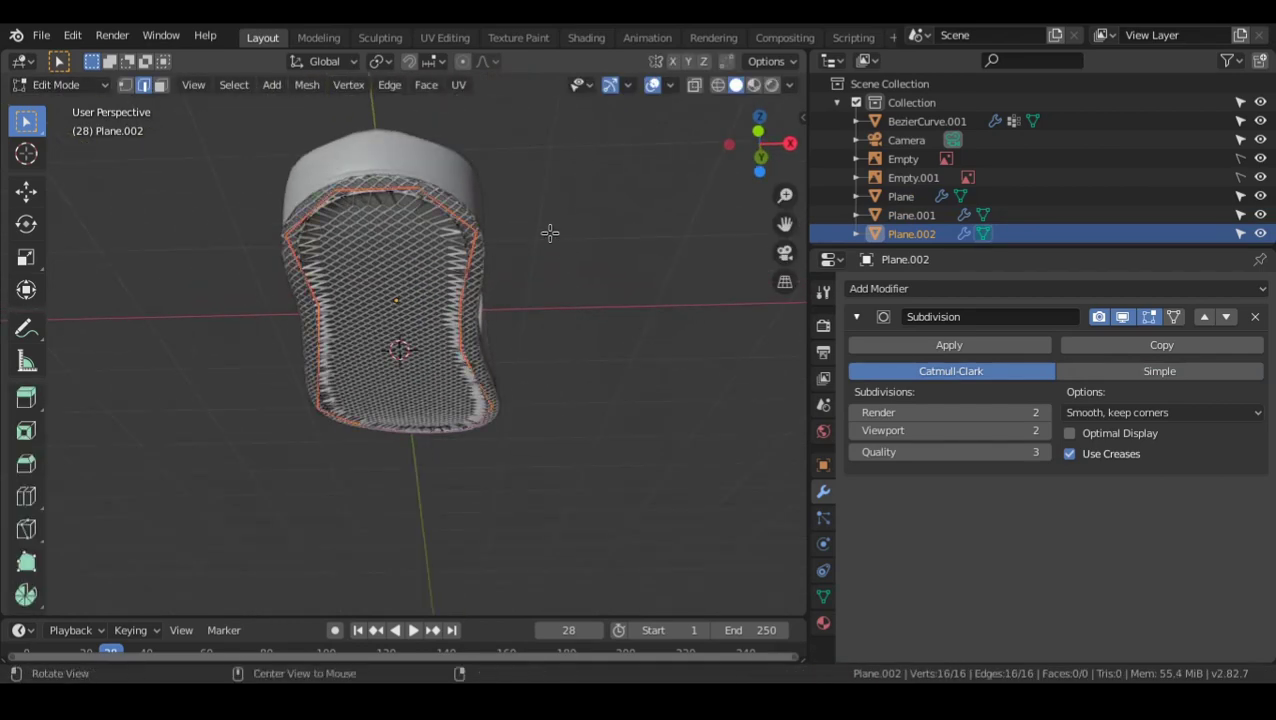
- Remove the edge crease from all edges of the separated outline loop
mouse_move(550, 233)
alt+mouse_down()
mouse_move(564, 208)
mouse_move(556, 224)
alt+mouse_up()
scroll(564, 208, up, 3)
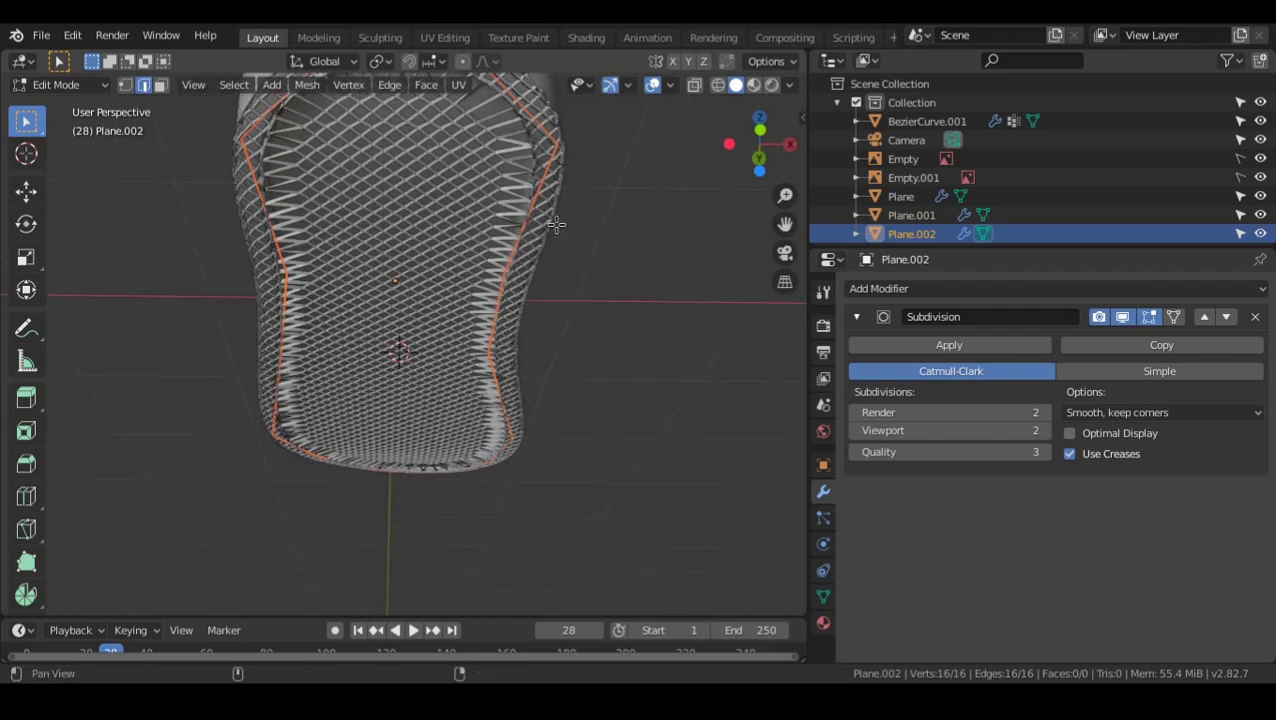
middle_drag(556, 224, 561, 253)
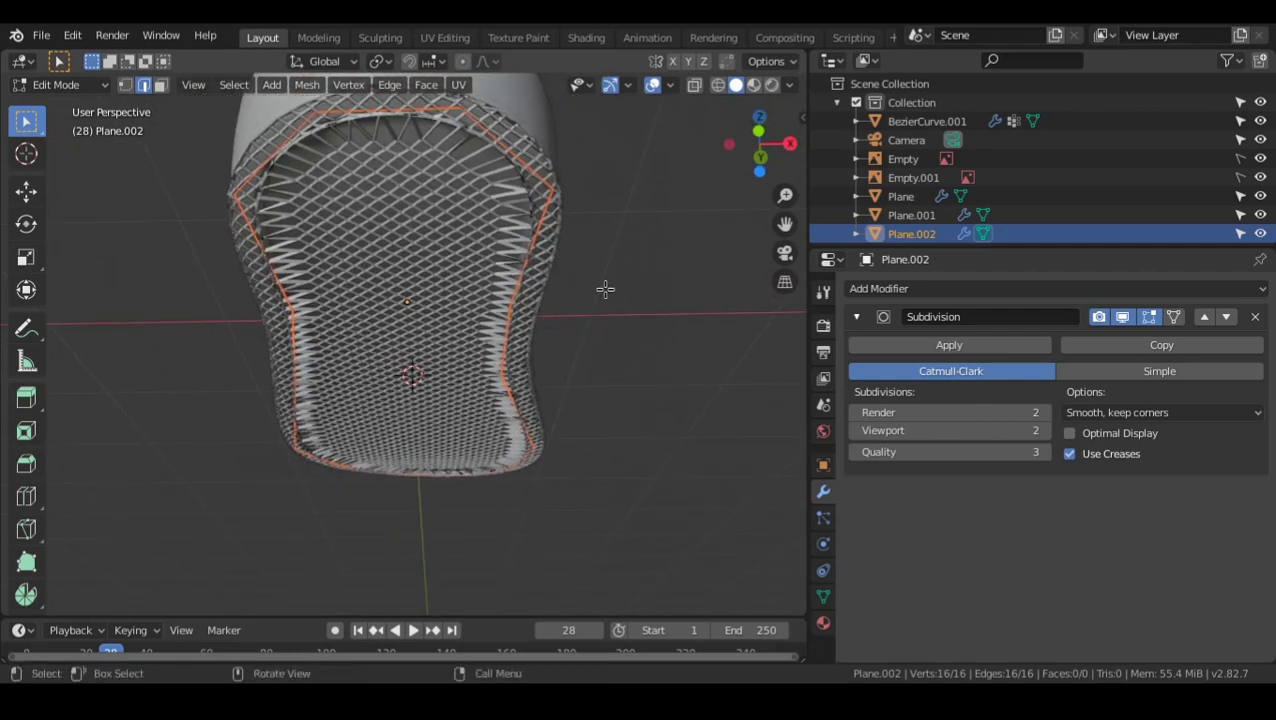
key(shift+e)
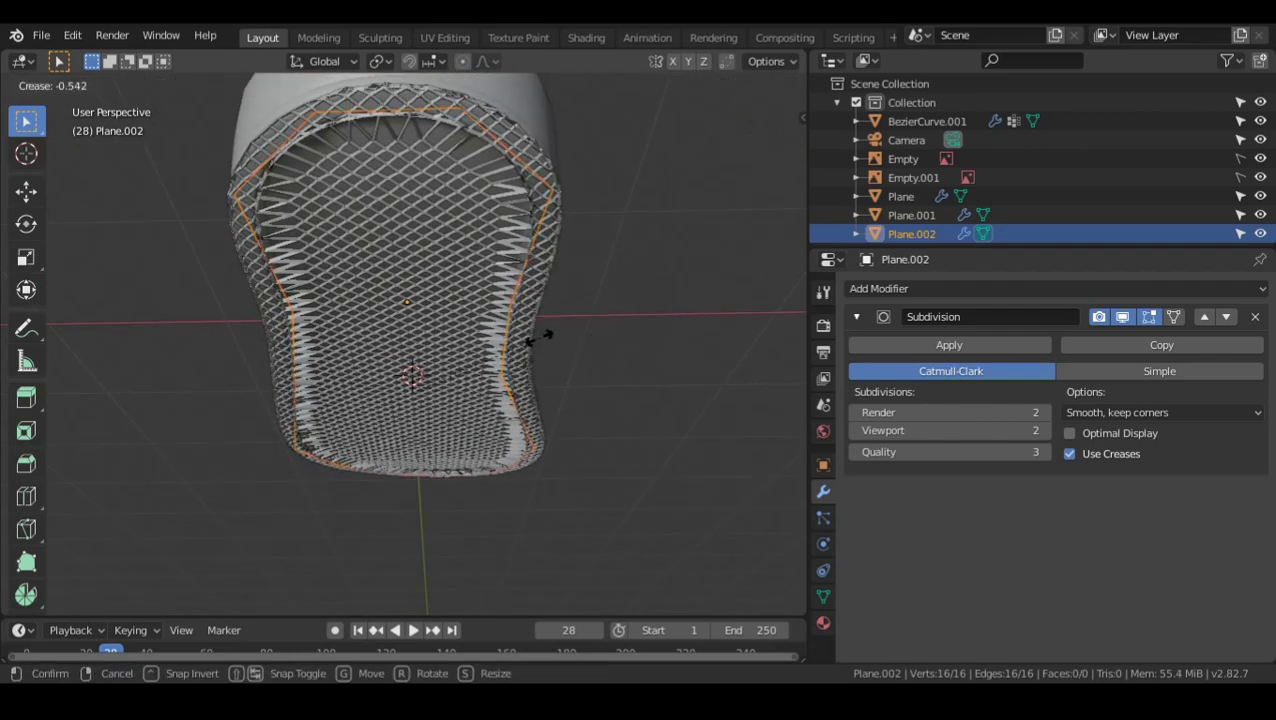
click(393, 358)
key(shift+e)
click(456, 396)
middle_drag(457, 396, 600, 350)
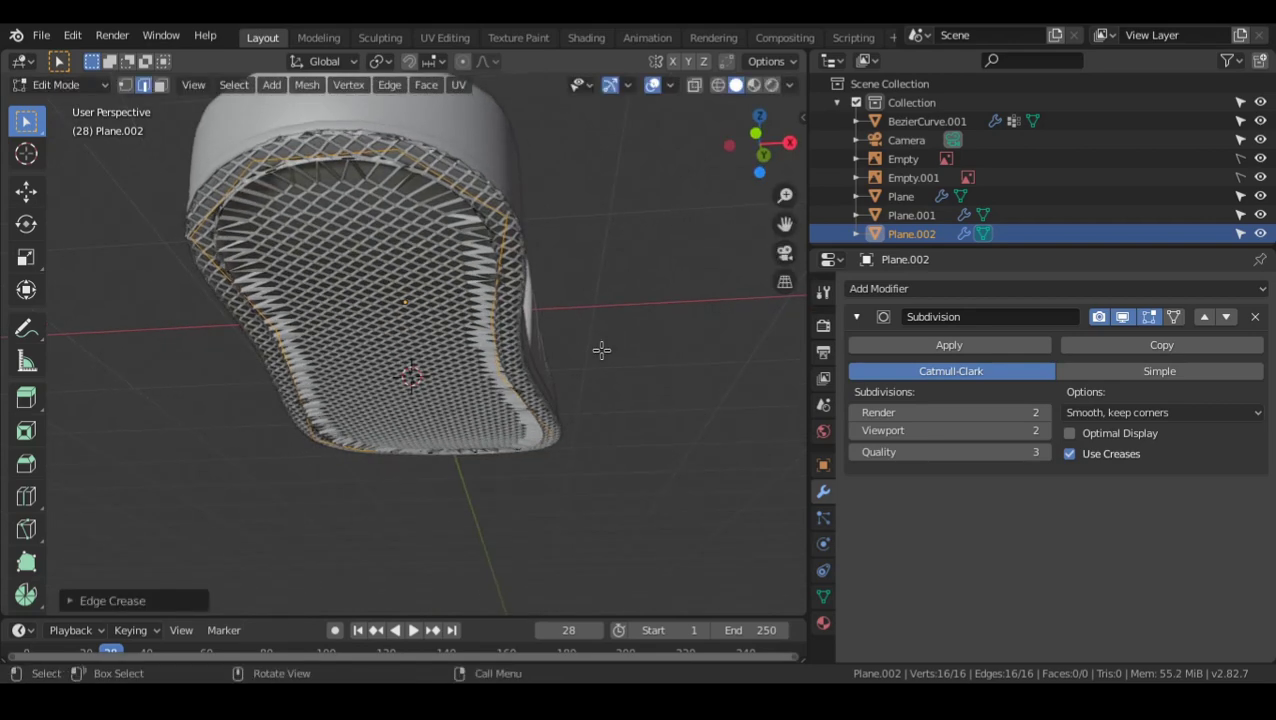
- Extrude the outline loop upward by about 0.91 m along the Z axis
key(e)
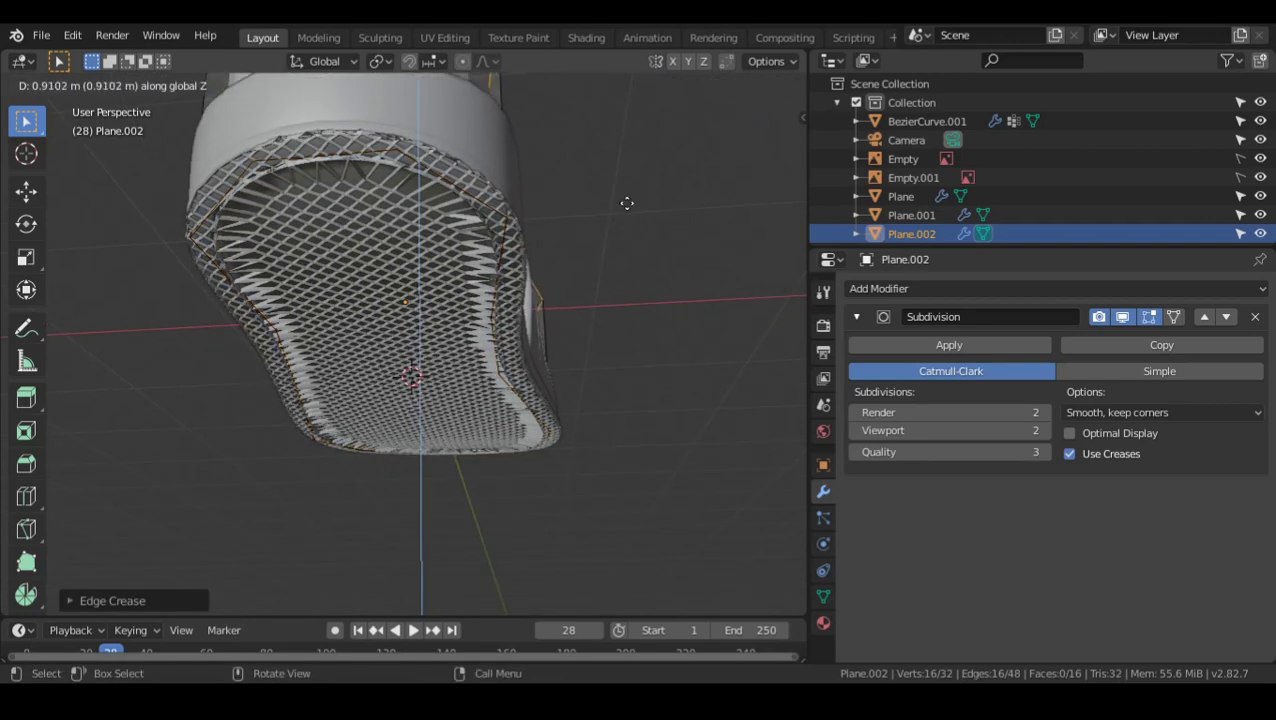
click(626, 203)
mouse_move(572, 202)
middle_down()
mouse_move(596, 195)
mouse_move(584, 214)
middle_up()
- Move the whole extruded band down by about 0.27 m along Z so it passes through the sole, and leave Edit Mode
key(a)
key(g)
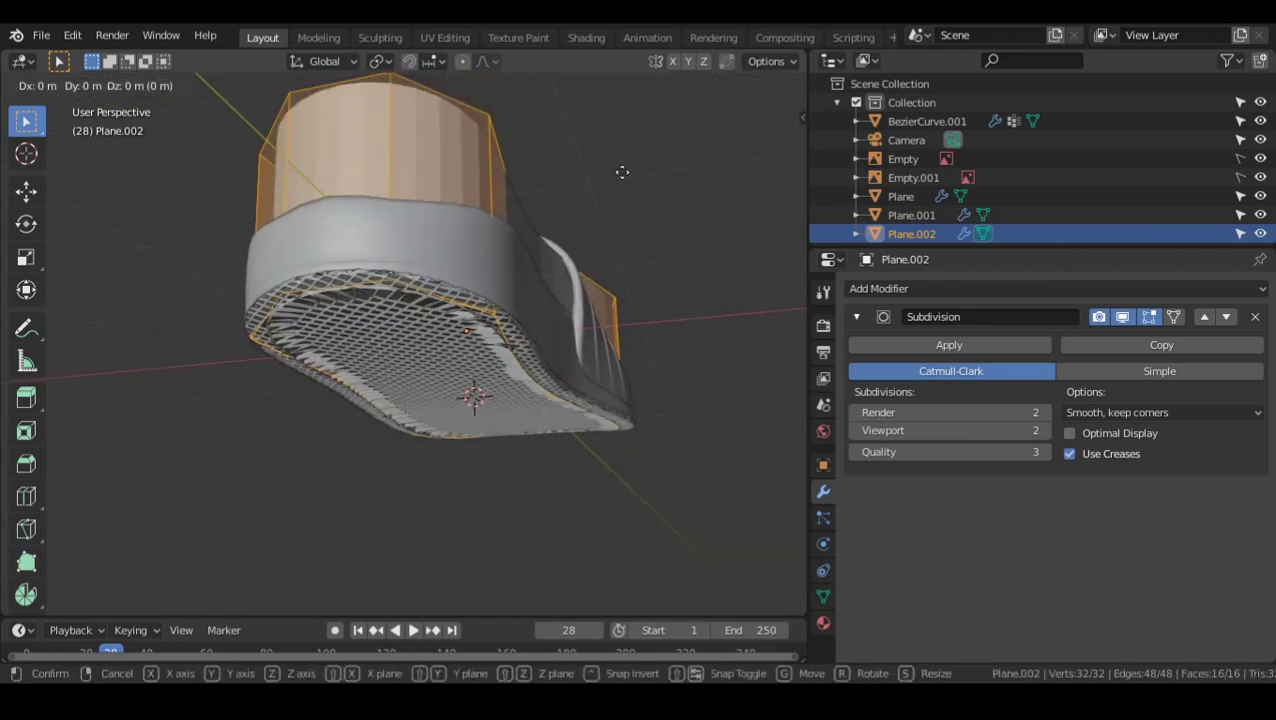
key(z)
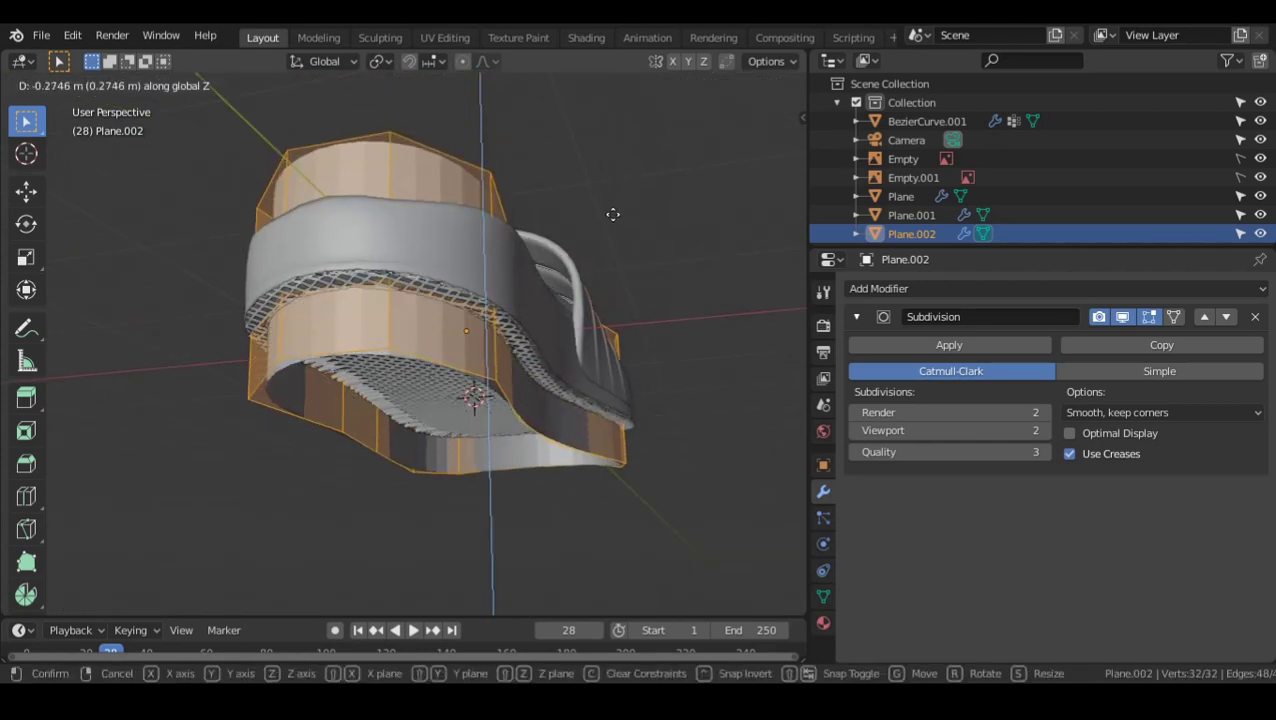
click(612, 213)
middle_drag(612, 213, 533, 363)
key(Tab)
- Set the extruded band object's viewport display to Wire
key(alt+a)
click(480, 245)
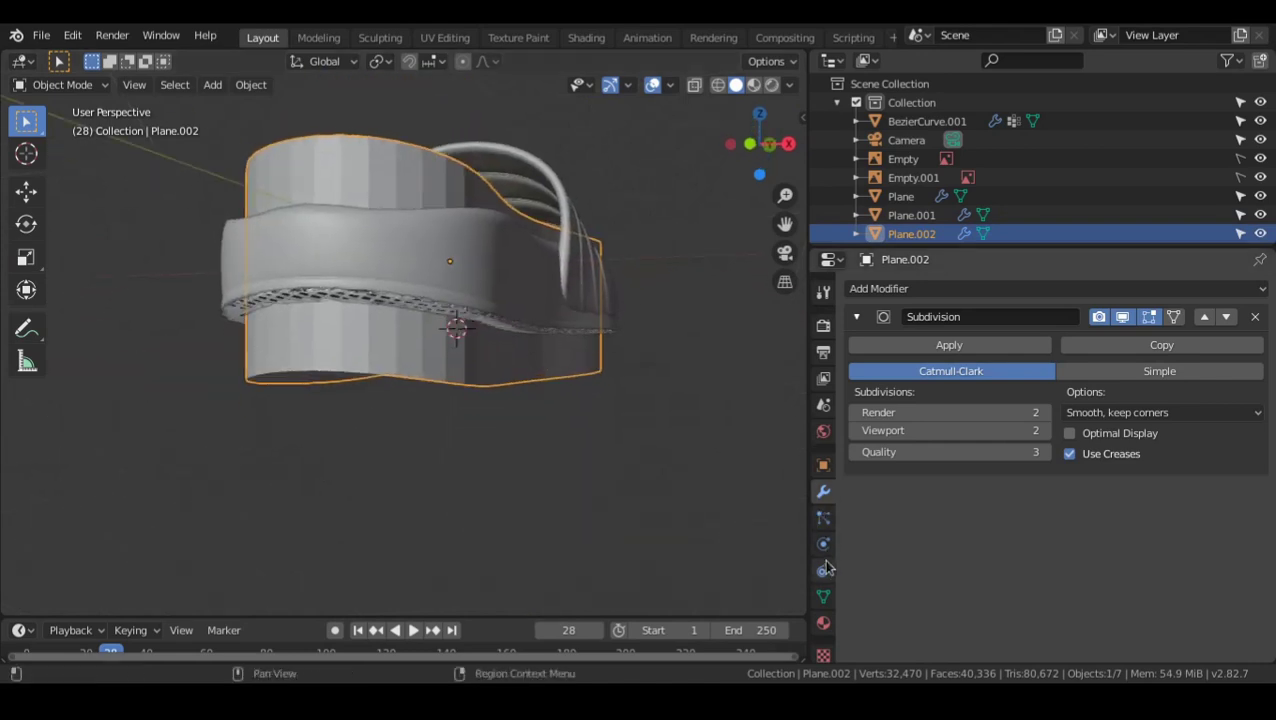
click(822, 466)
scroll(880, 600, down, 3)
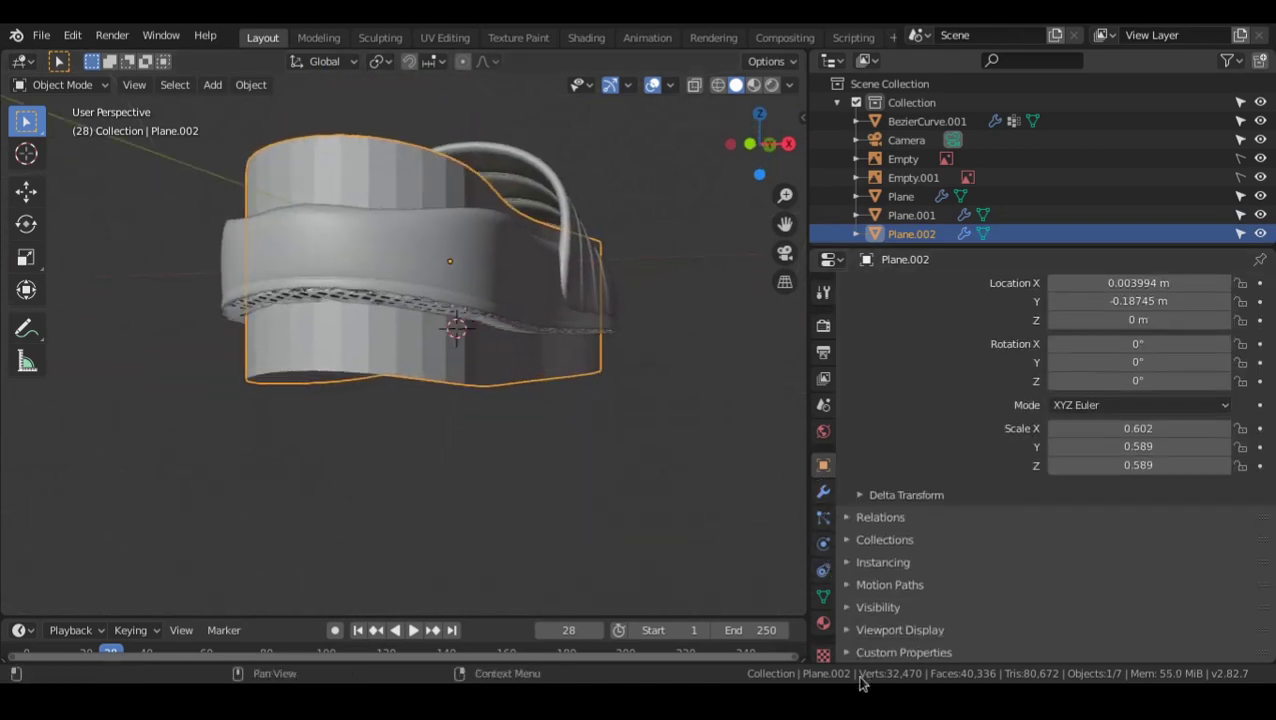
click(880, 631)
scroll(1012, 592, down, 2)
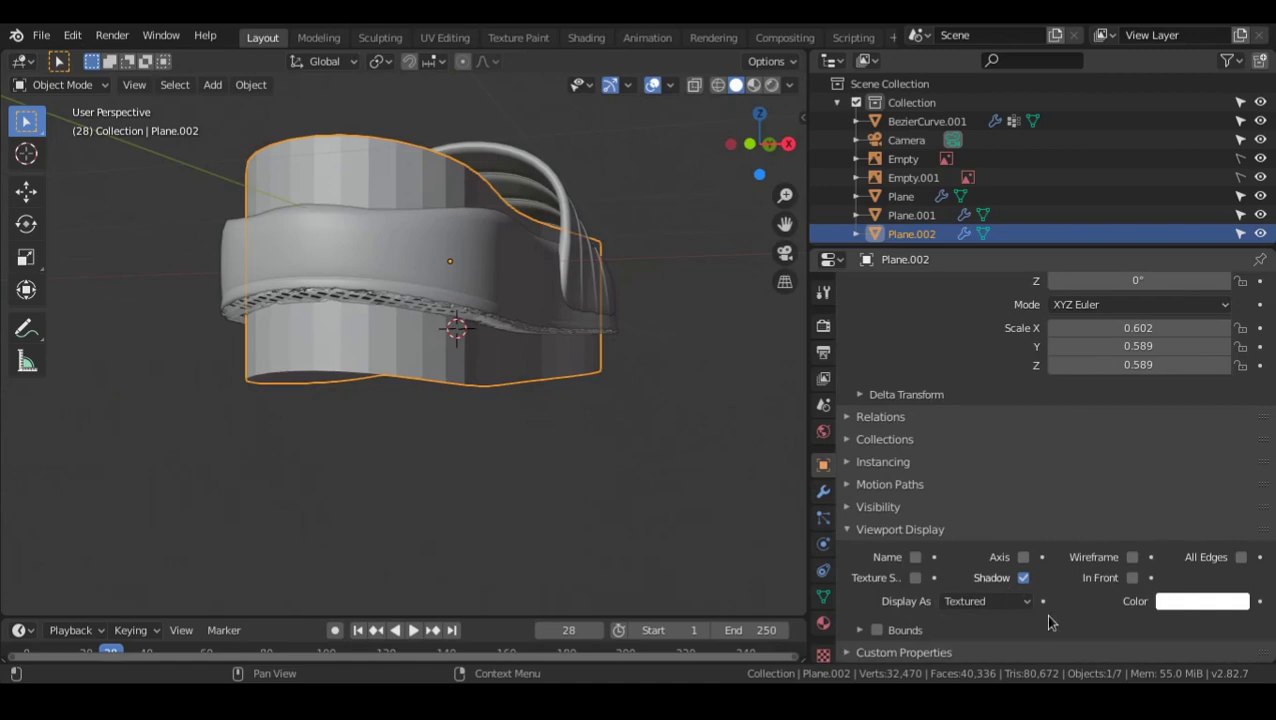
click(1000, 602)
click(984, 560)
click(412, 428)
- Make the wire-displayed band Plane.002 unselectable in the viewport and clear the selection
mouse_move(412, 428)
middle_down()
mouse_move(456, 440)
mouse_move(557, 516)
mouse_move(400, 425)
middle_up()
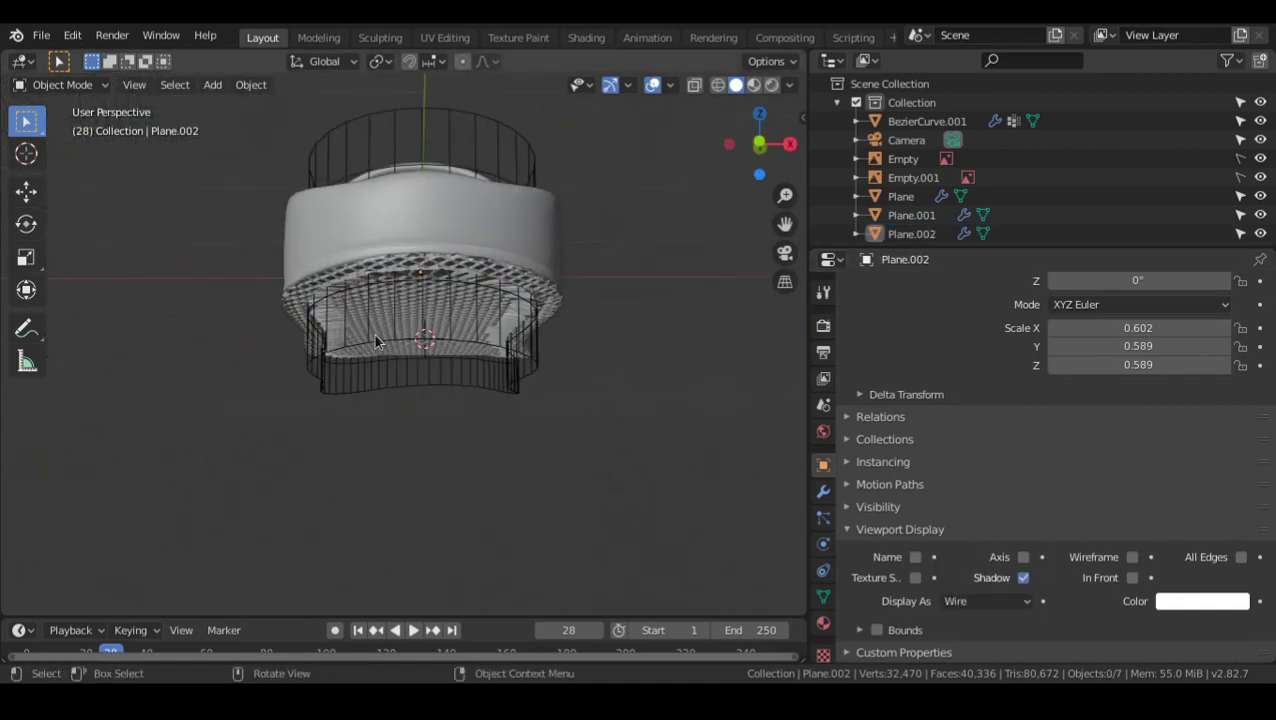
click(372, 342)
middle_drag(372, 342, 577, 463)
click(489, 381)
click(468, 418)
click(571, 218)
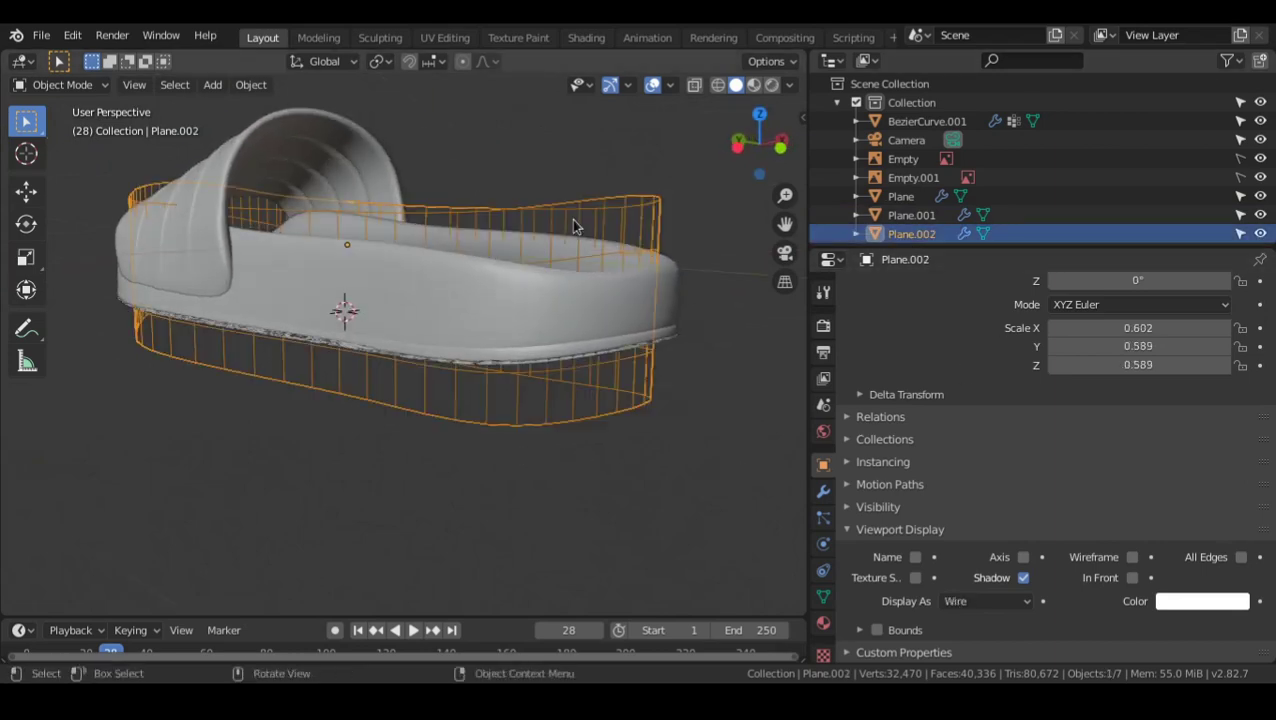
click(1240, 233)
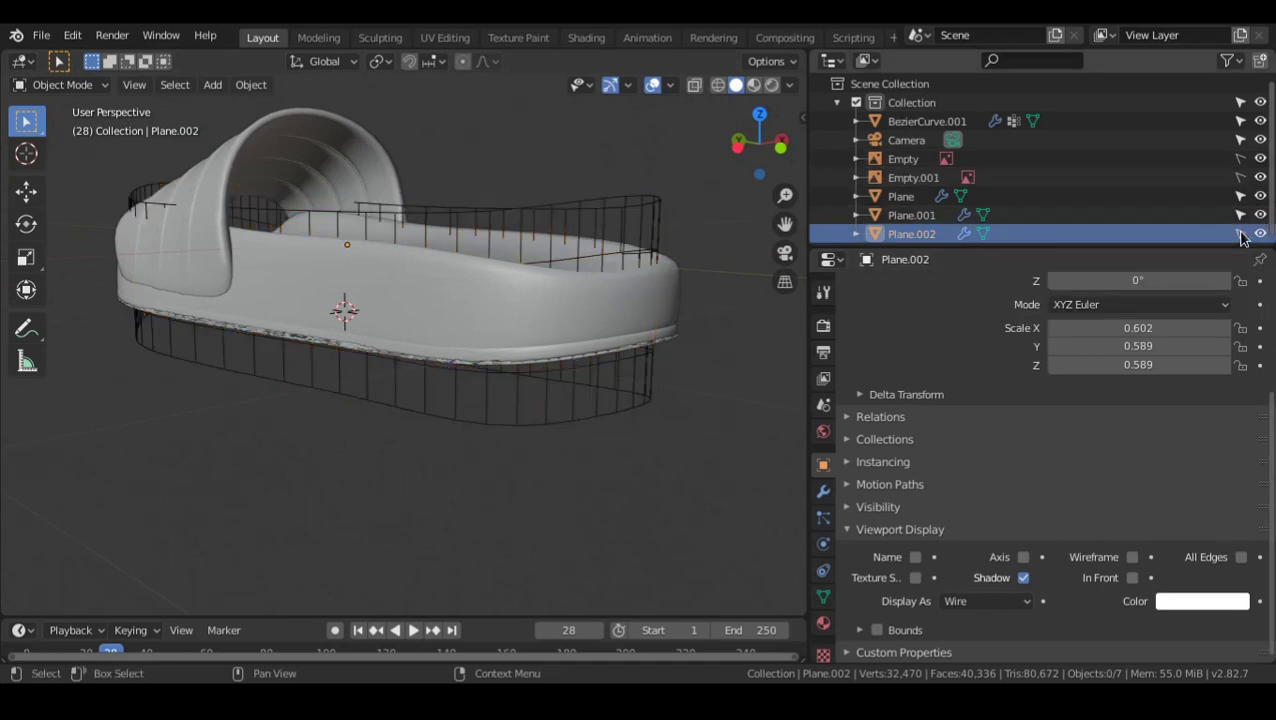
click(659, 261)
key(alt+a)
- Select the wire grid plane under the sole and show its modifier stack
alt+drag(657, 310, 548, 172)
middle_drag(548, 172, 533, 280)
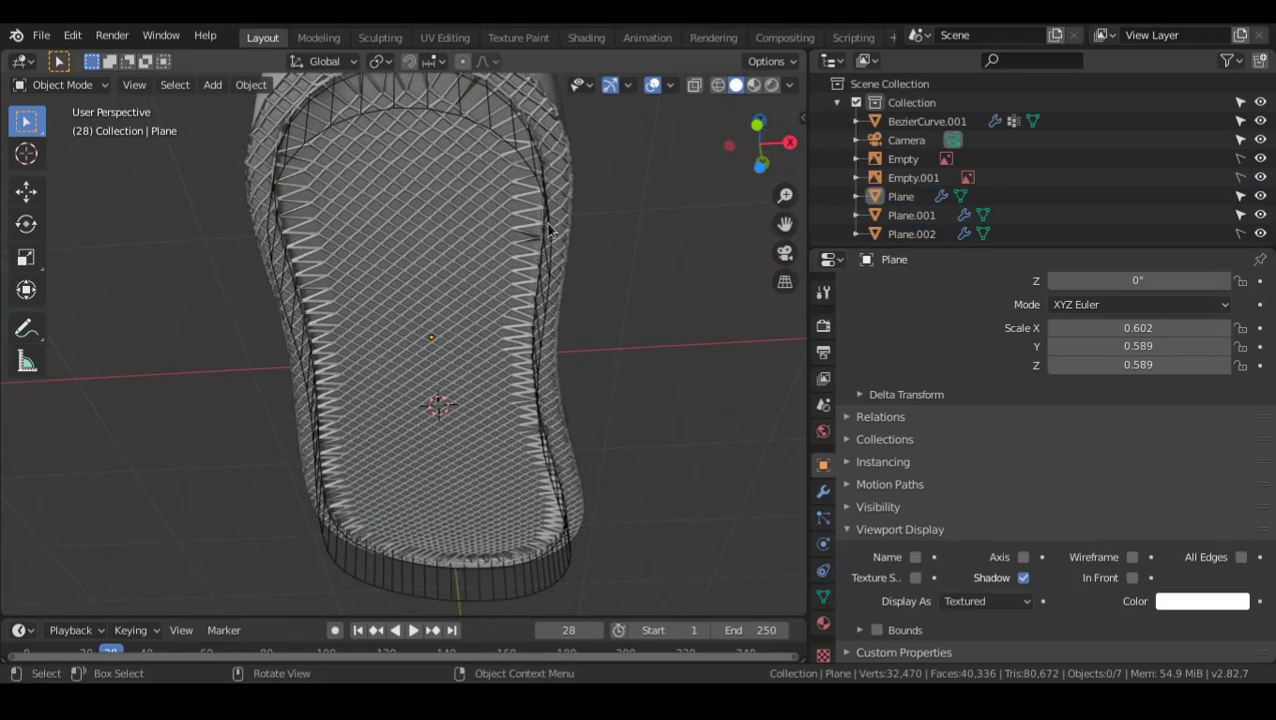
click(569, 201)
alt+drag(565, 205, 570, 285)
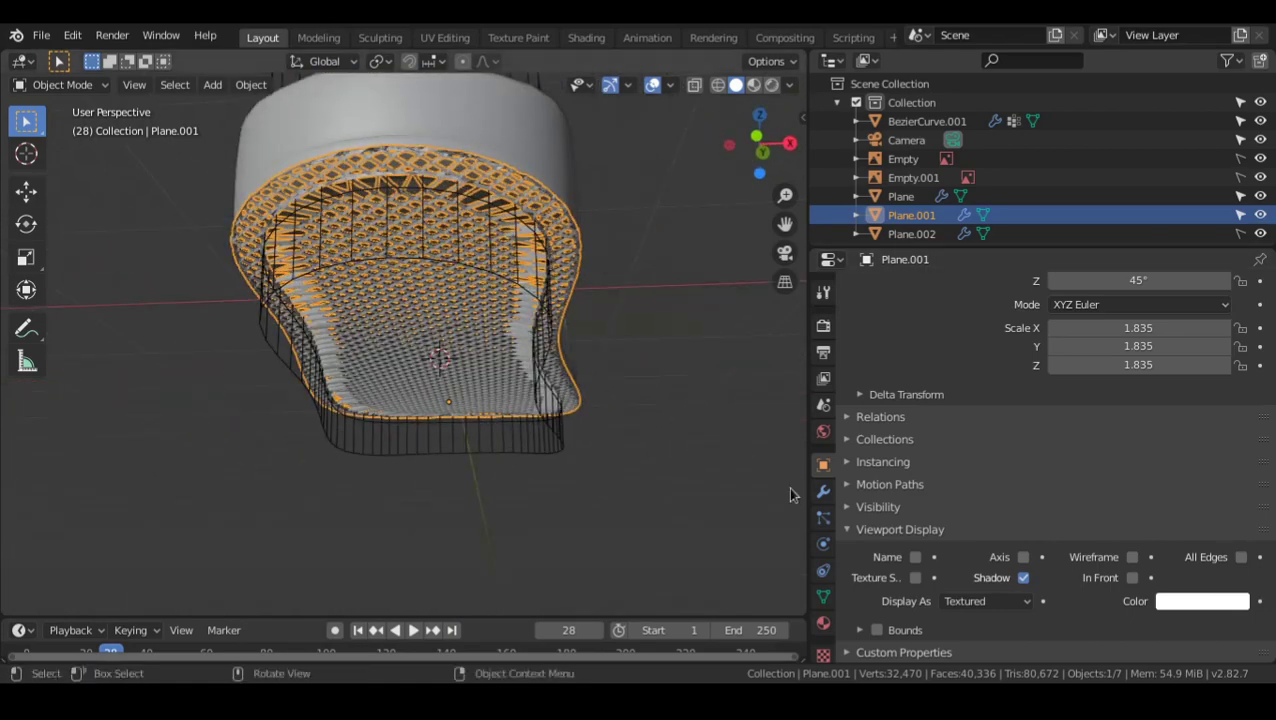
click(823, 493)
middle_drag(600, 400, 641, 362)
- Collapse the Subdivision, Shrinkwrap and Wireframe modifiers in the grid plane's stack
scroll(1030, 461, down, 6)
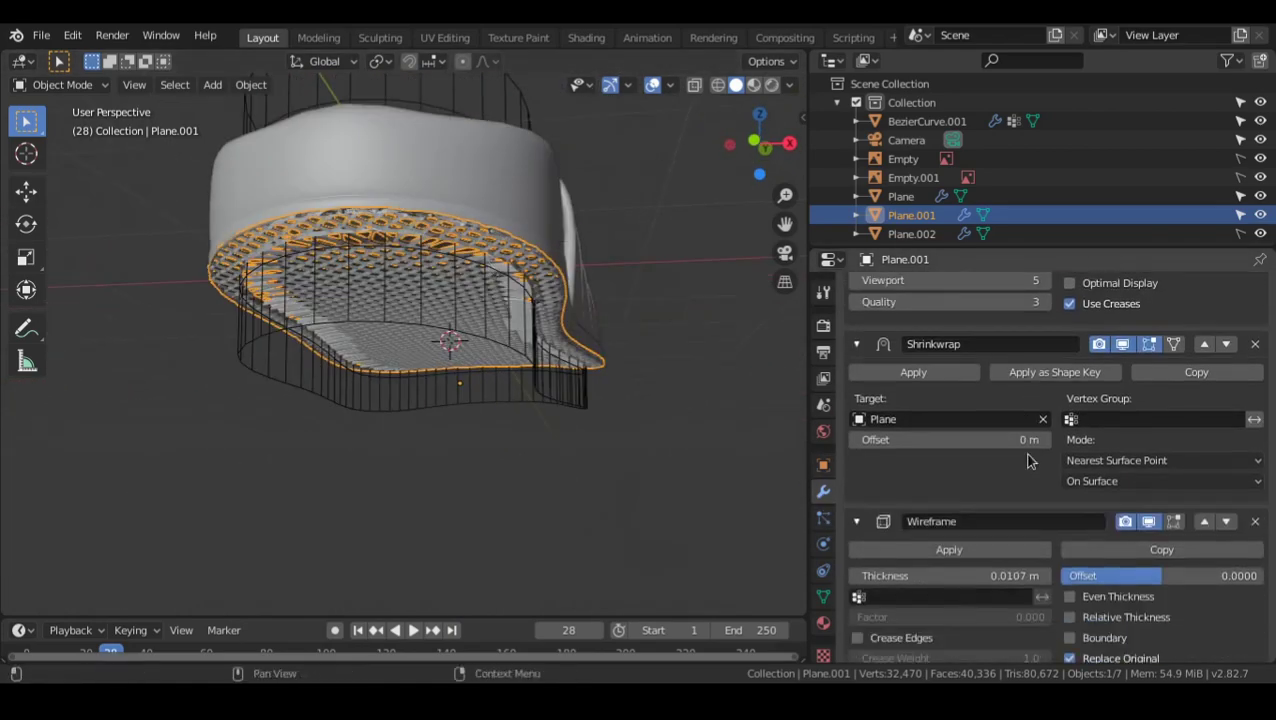
scroll(938, 290, up, 5)
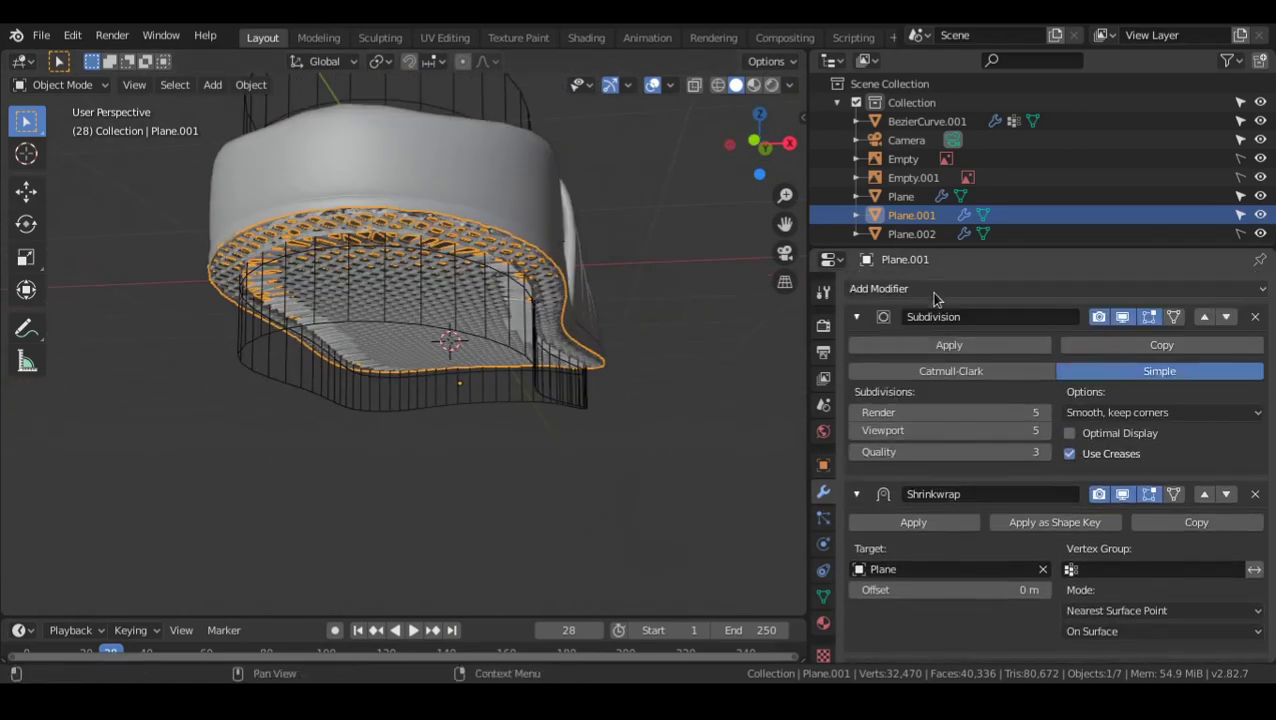
click(931, 290)
click(923, 292)
click(856, 317)
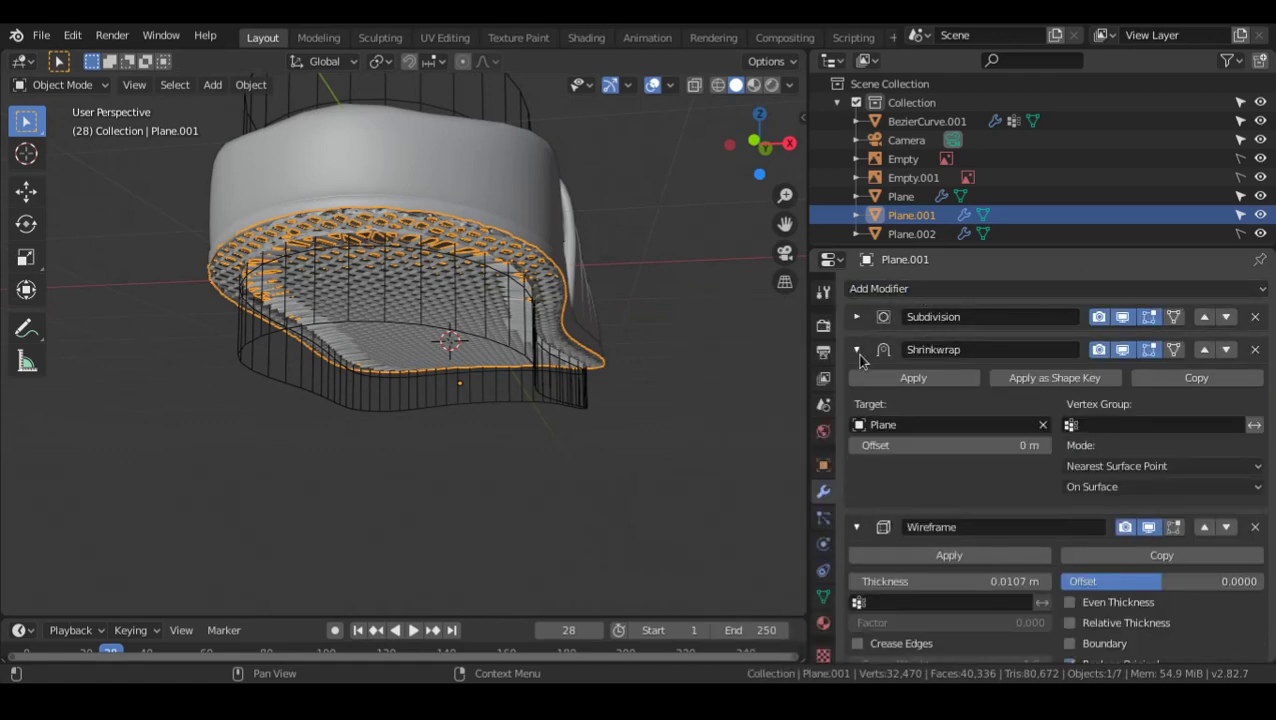
click(857, 347)
click(857, 373)
- Add a Boolean modifier to the grid plane and assign the wire band Plane.002 as its cutter object
click(888, 289)
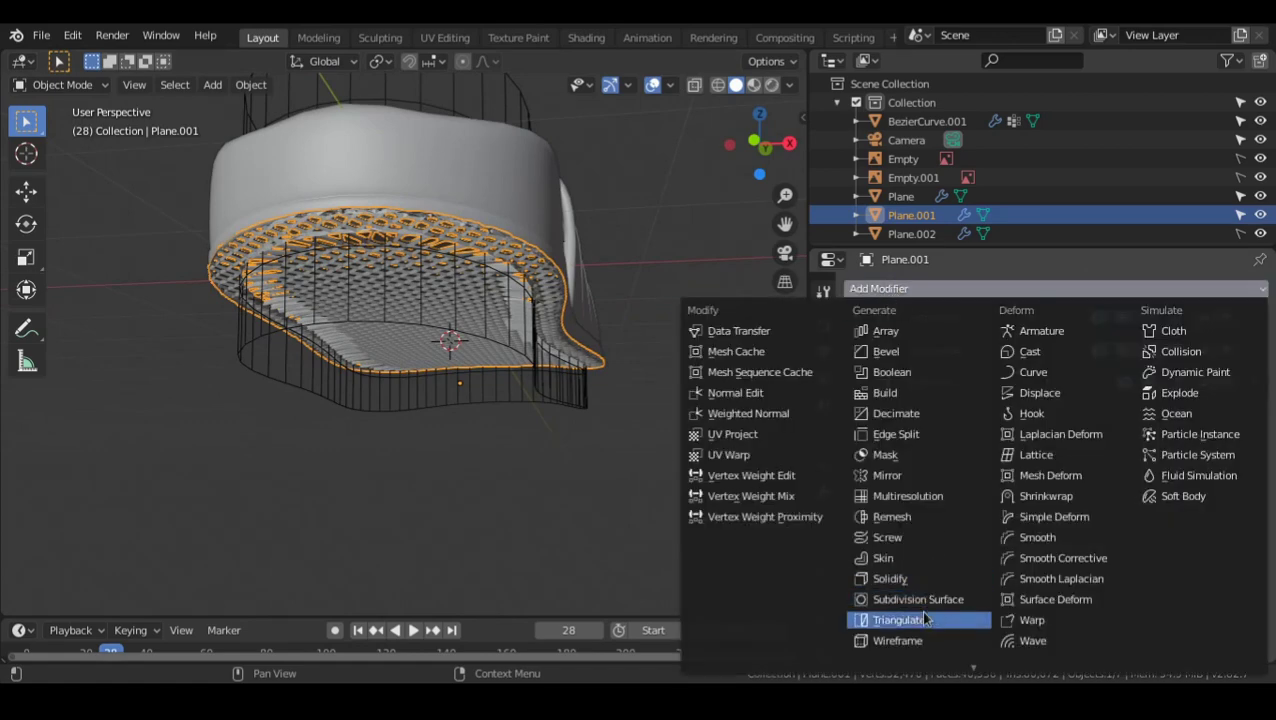
click(898, 378)
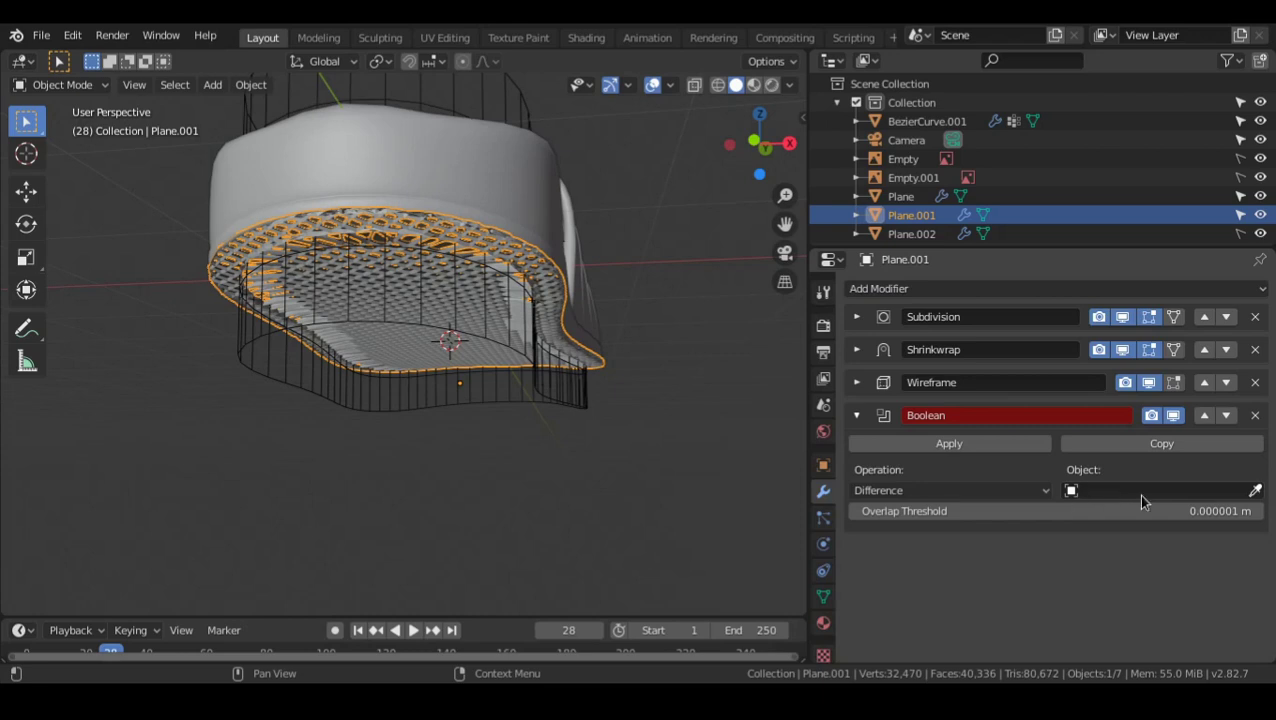
click(1256, 491)
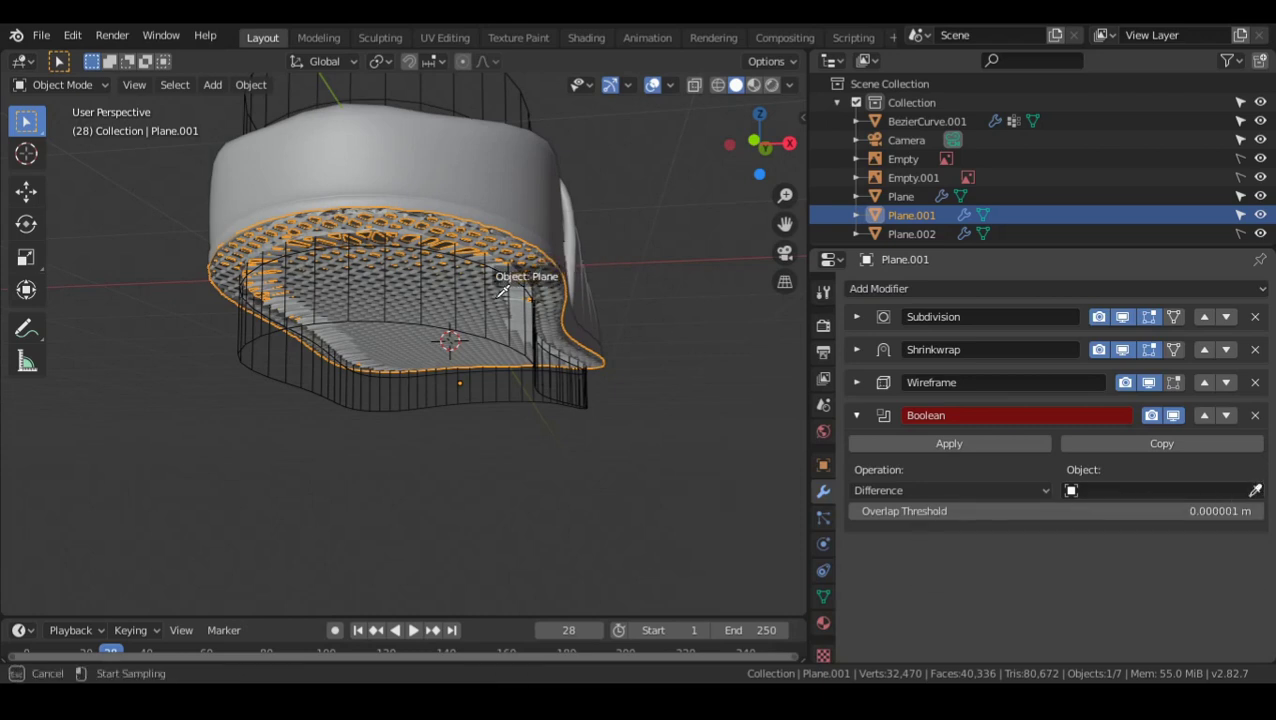
click(530, 370)
middle_drag(530, 372, 584, 390)
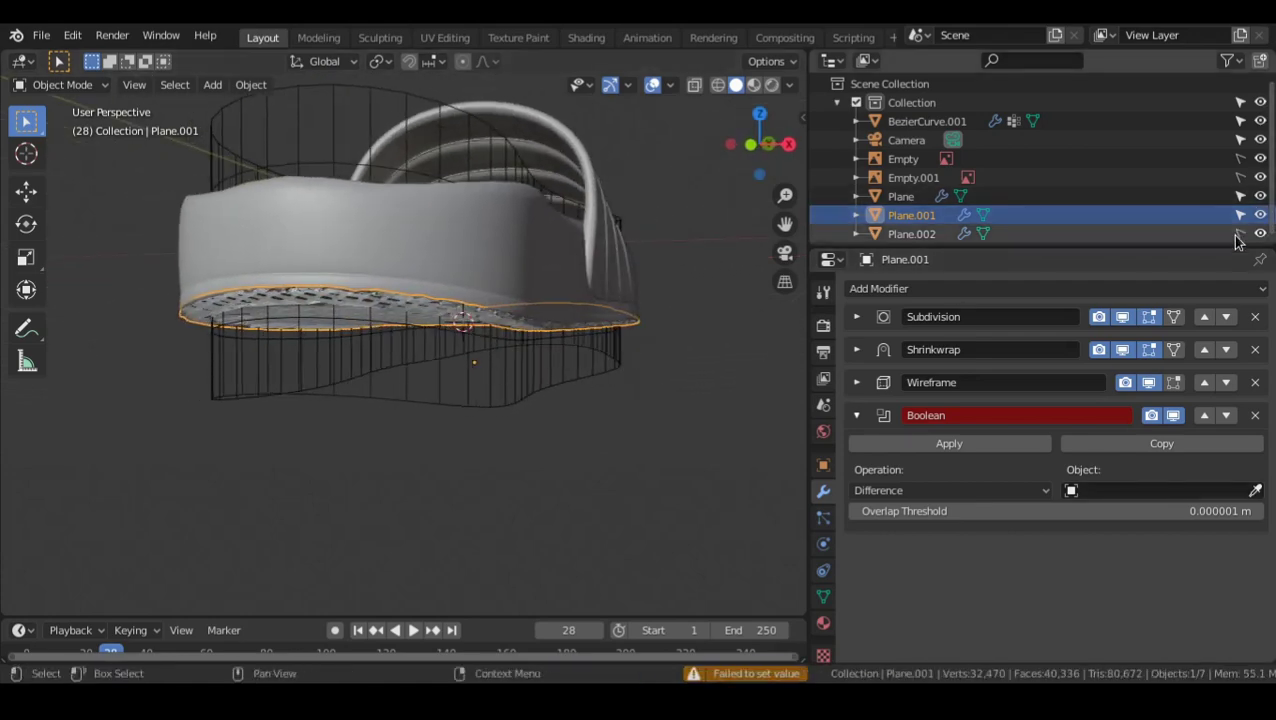
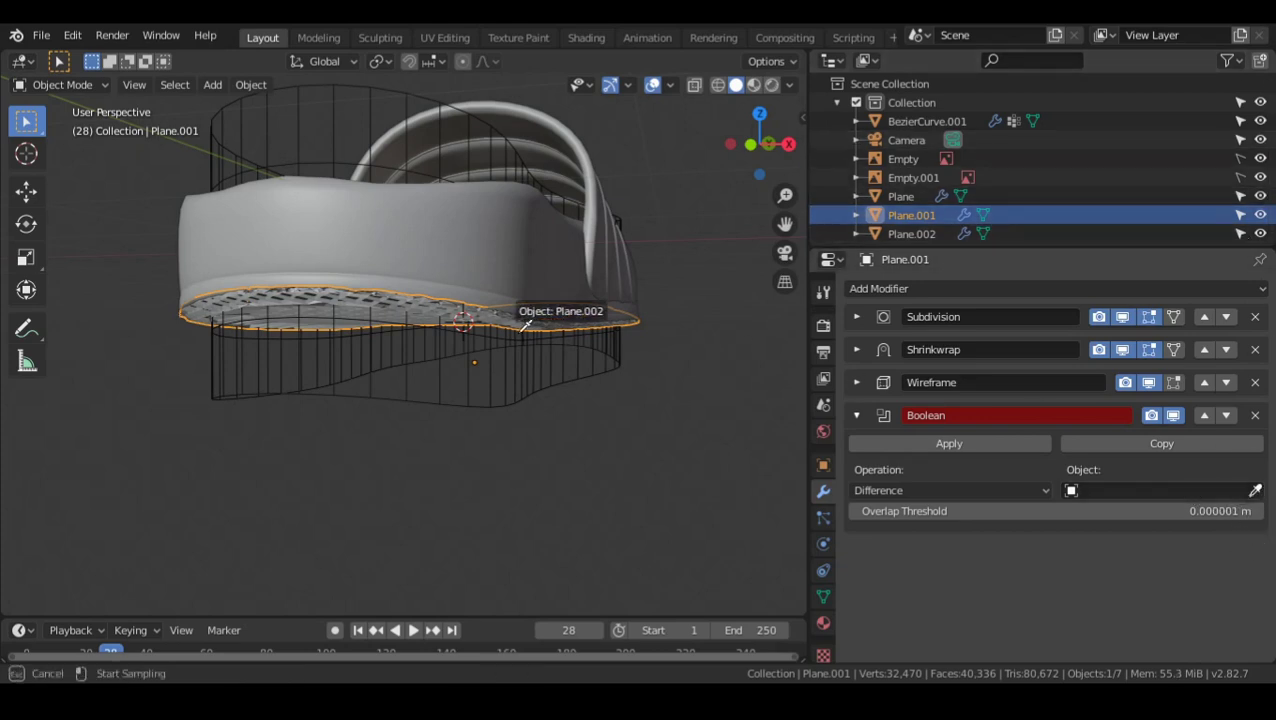
click(515, 384)
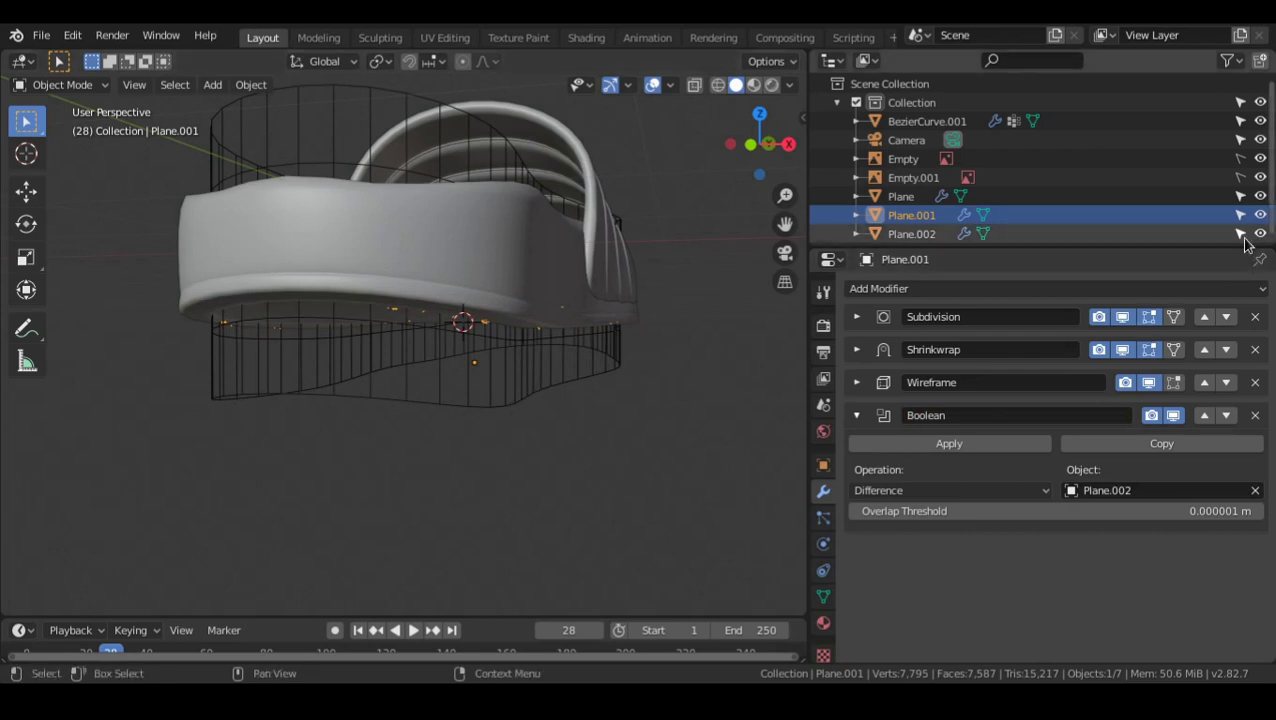
- Set the grid plane's Boolean operation to Intersect
alt+drag(591, 365, 555, 283)
key(alt+a)
mouse_move(531, 328)
alt+mouse_down()
mouse_move(527, 305)
mouse_move(527, 333)
alt+mouse_up()
click(455, 305)
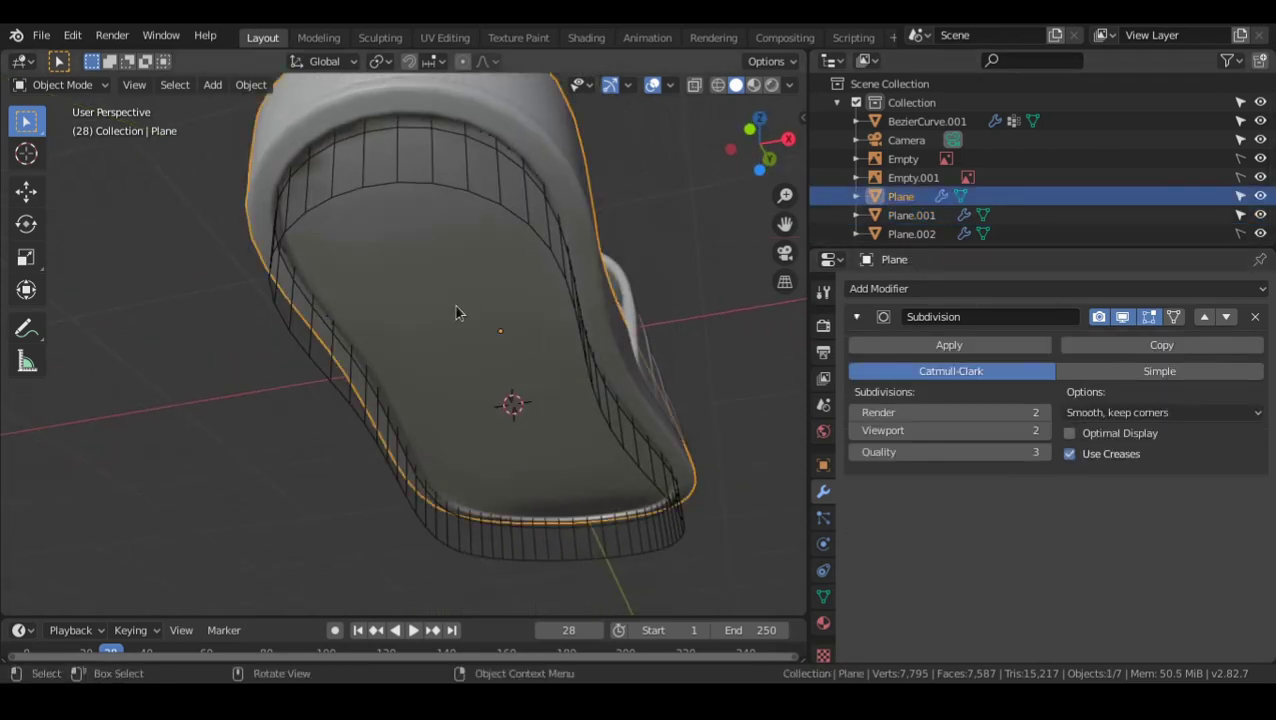
key(ctrl+z)
middle_drag(596, 288, 430, 345)
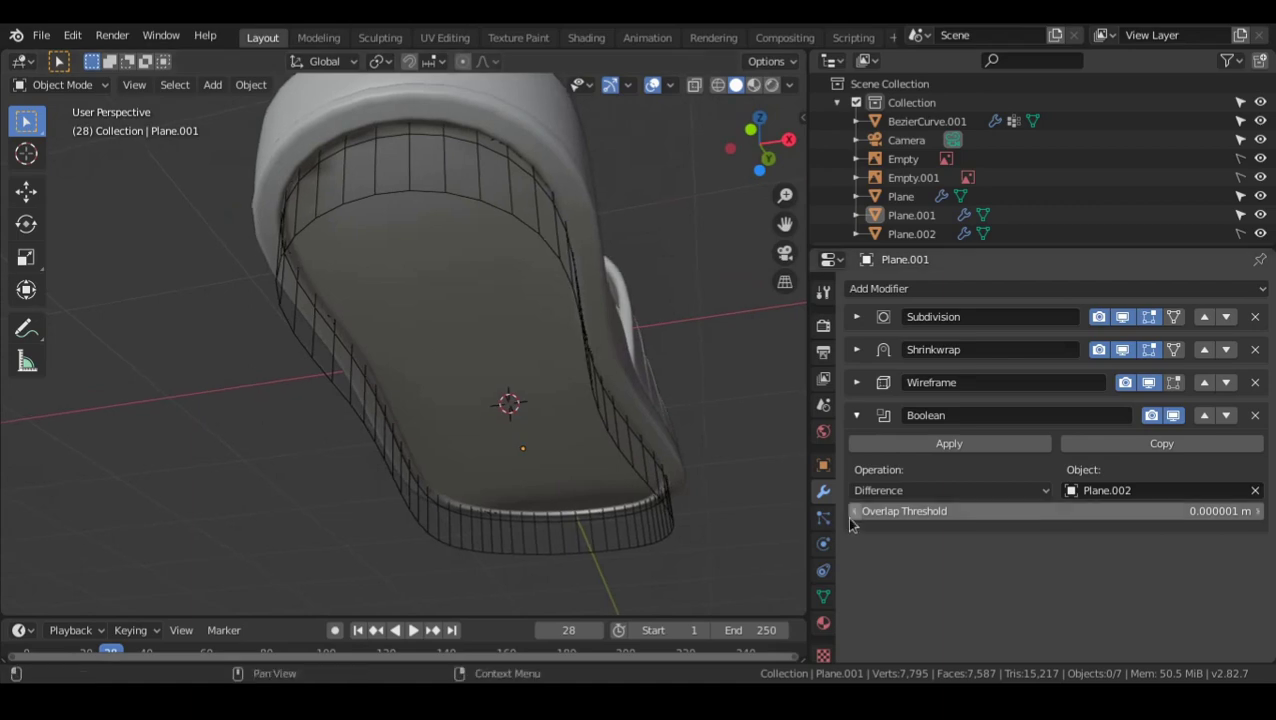
click(862, 495)
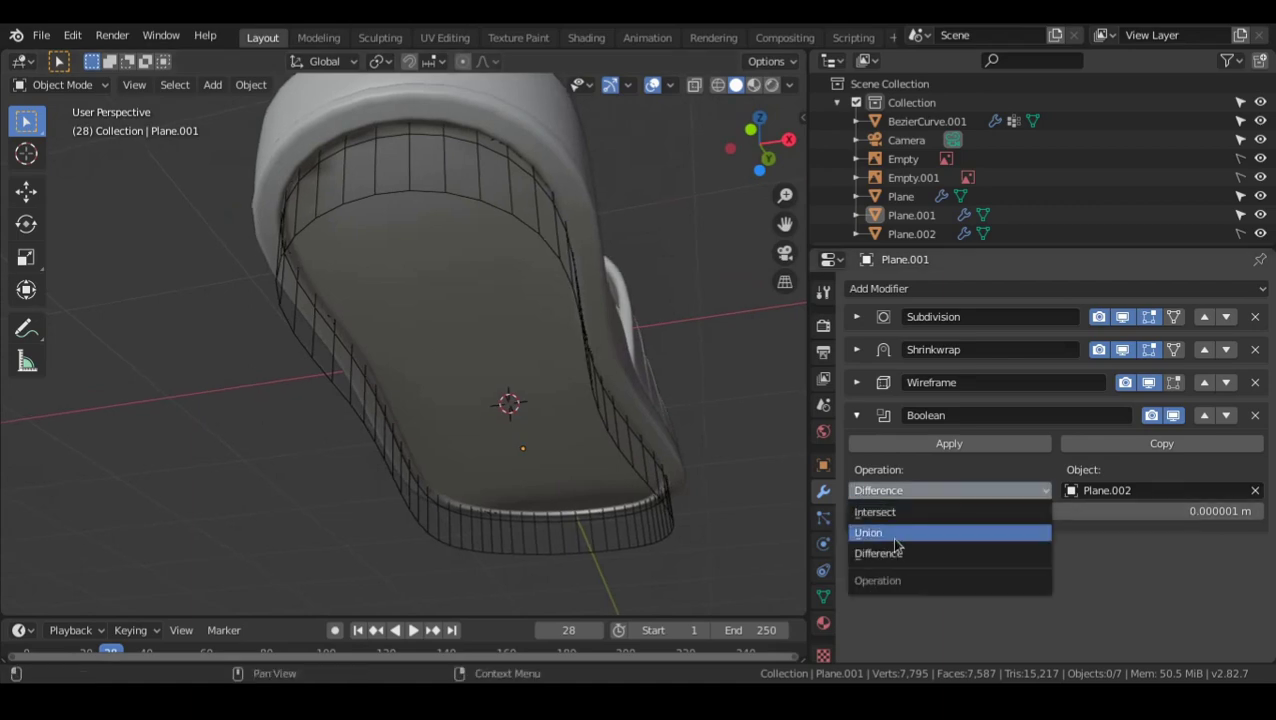
click(893, 513)
middle_drag(355, 436, 359, 496)
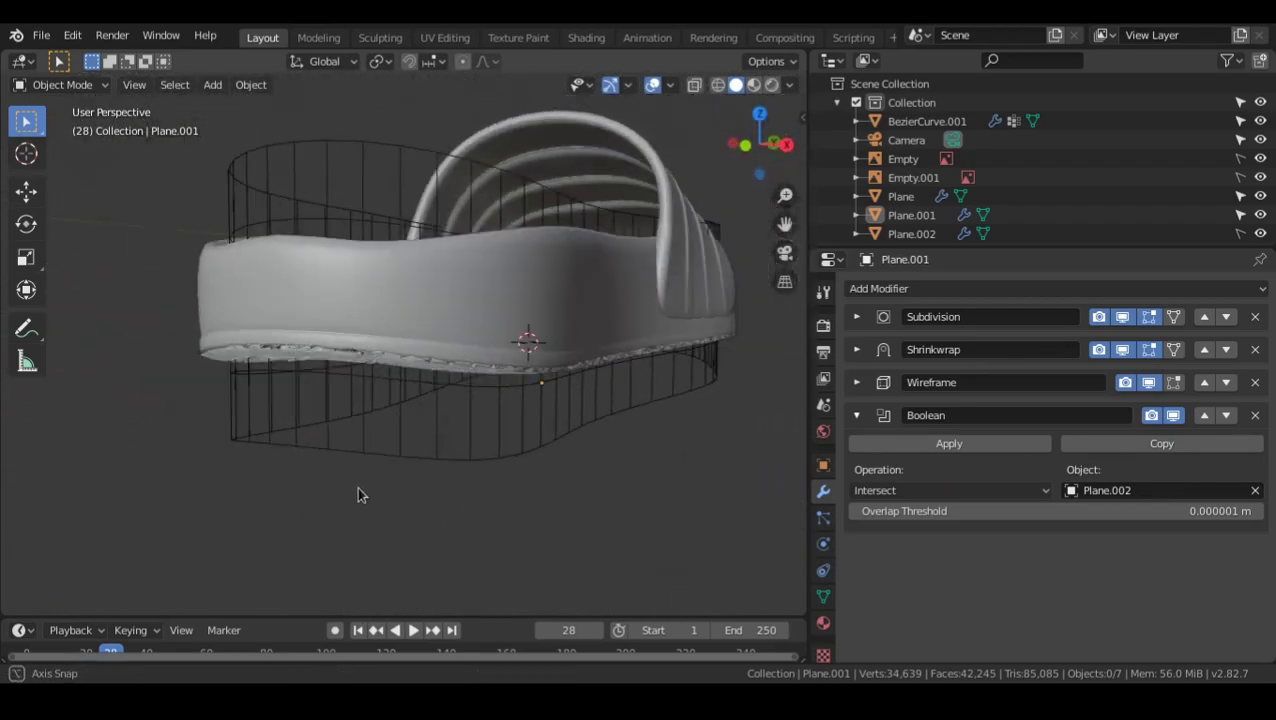
- Move the Boolean modifier above Wireframe in the grid plane's stack and inspect the tread's trimmed edges from below
click(1203, 418)
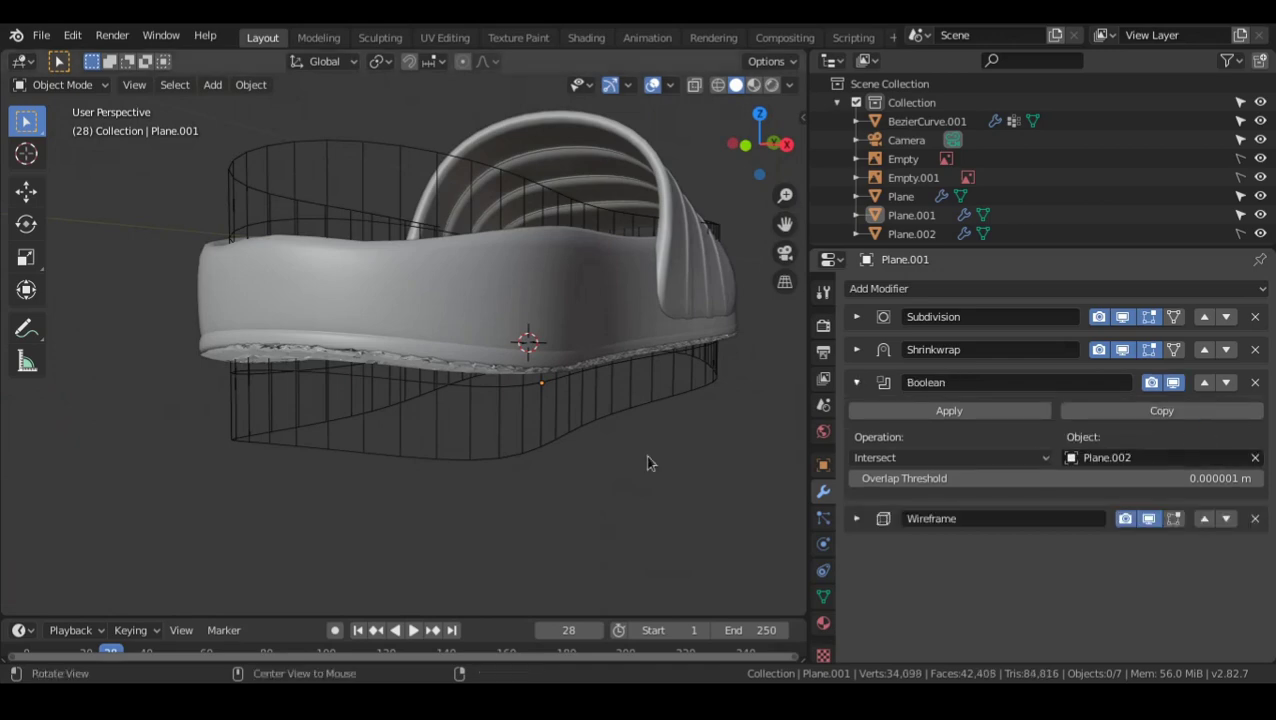
middle_drag(648, 460, 547, 360)
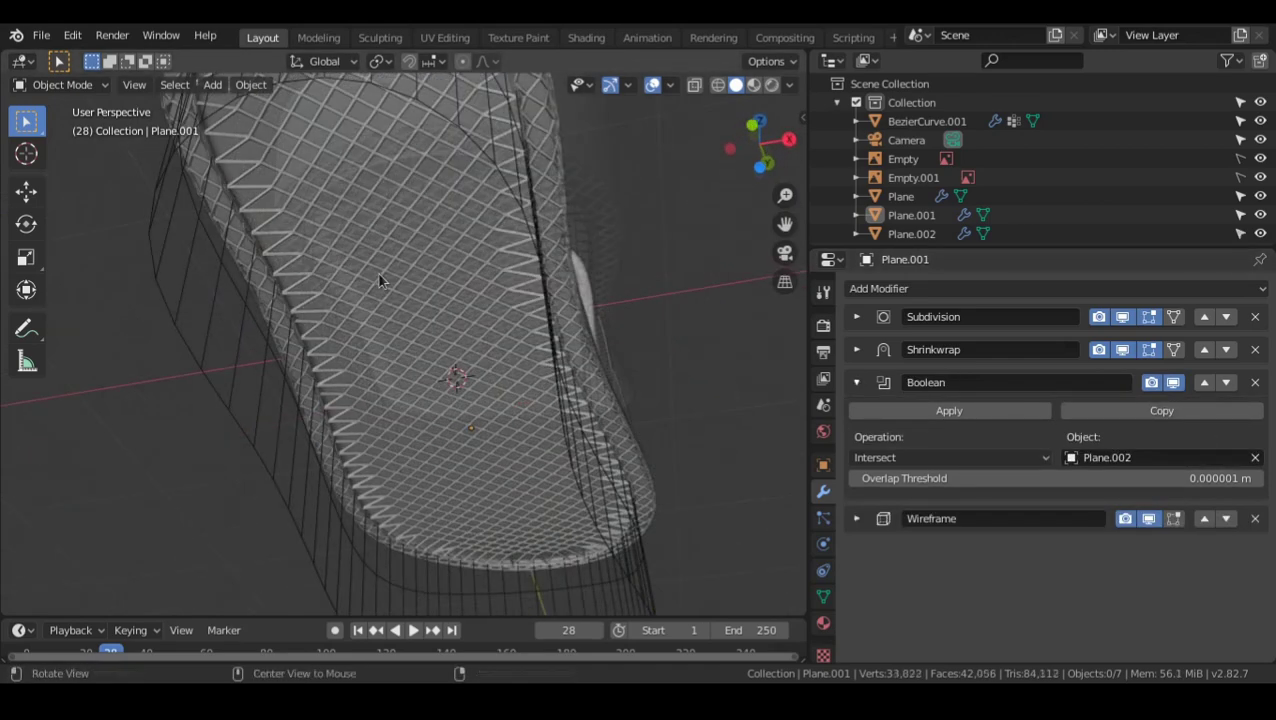
middle_drag(380, 281, 500, 233)
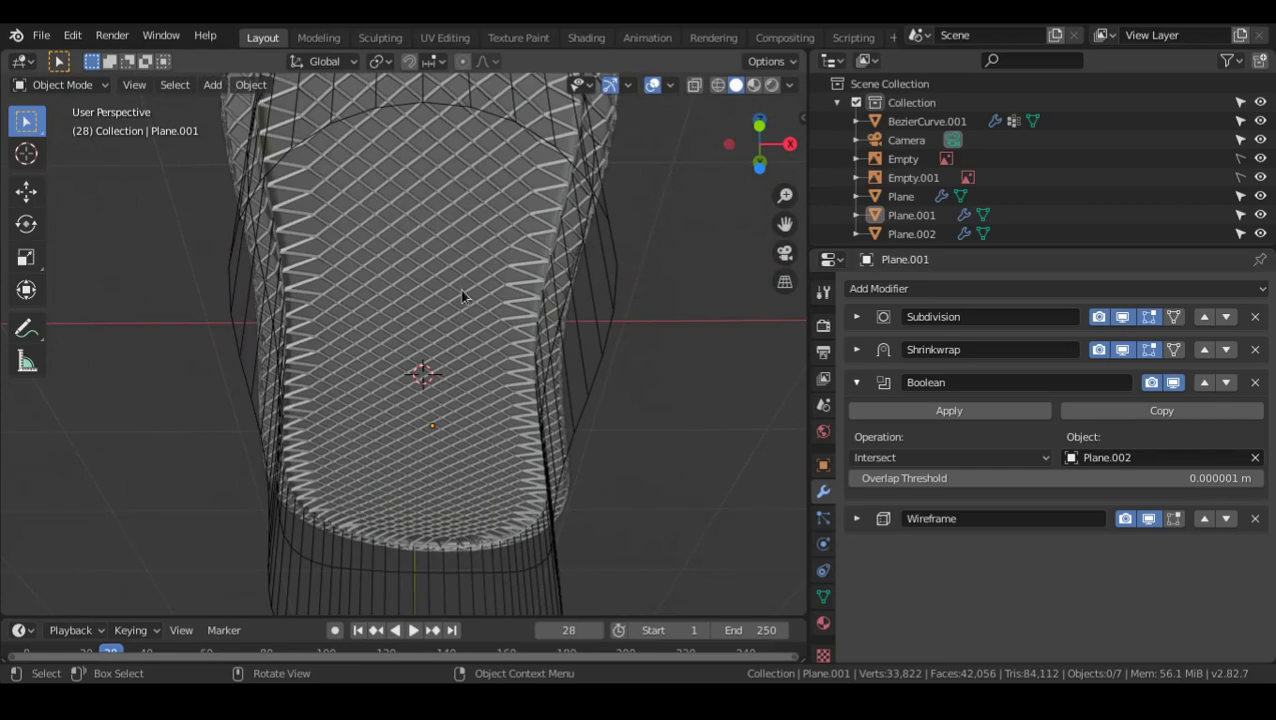
middle_drag(463, 296, 541, 207)
middle_drag(410, 335, 482, 337)
drag(270, 333, 793, 320)
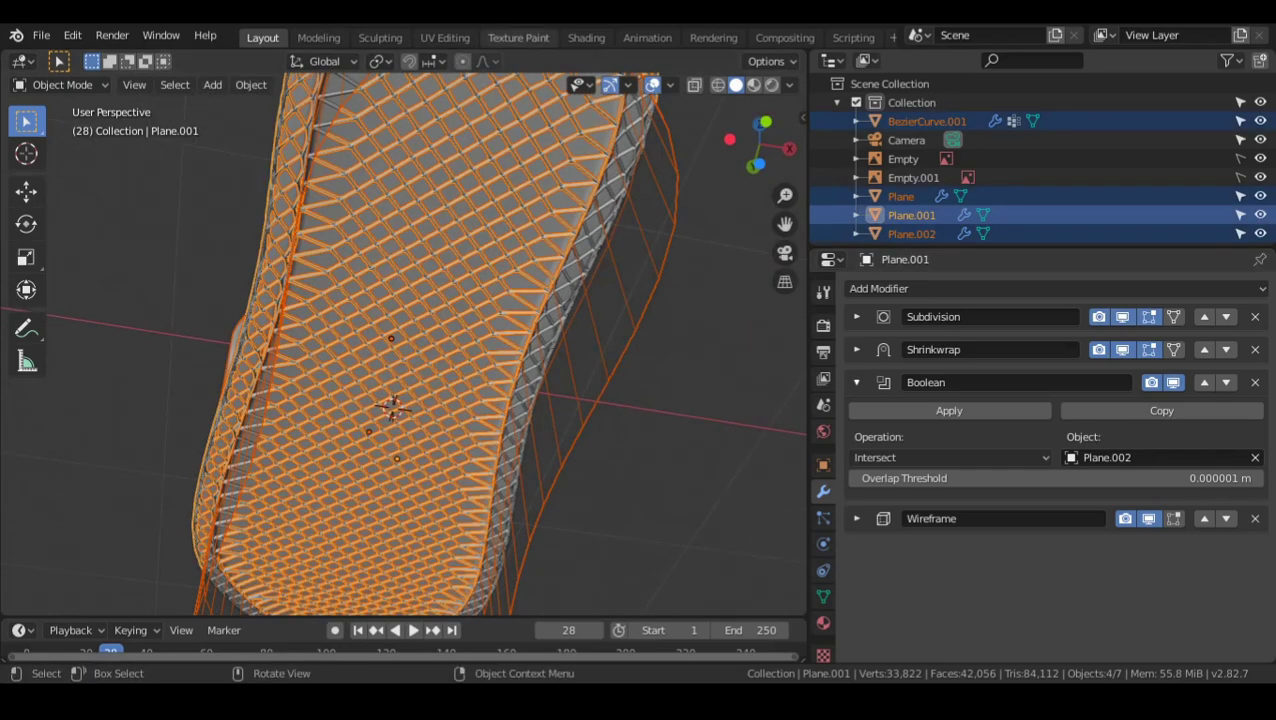
alt+drag(250, 274, 540, 335)
key(alt+a)
- Select the grid plane under the sole and open its mesh for editing
middle_drag(538, 339, 441, 410)
key(Left)
alt+shift+drag(441, 410, 558, 312)
click(480, 310)
middle_drag(558, 312, 490, 396)
key(Tab)
scroll(490, 396, down, 5)
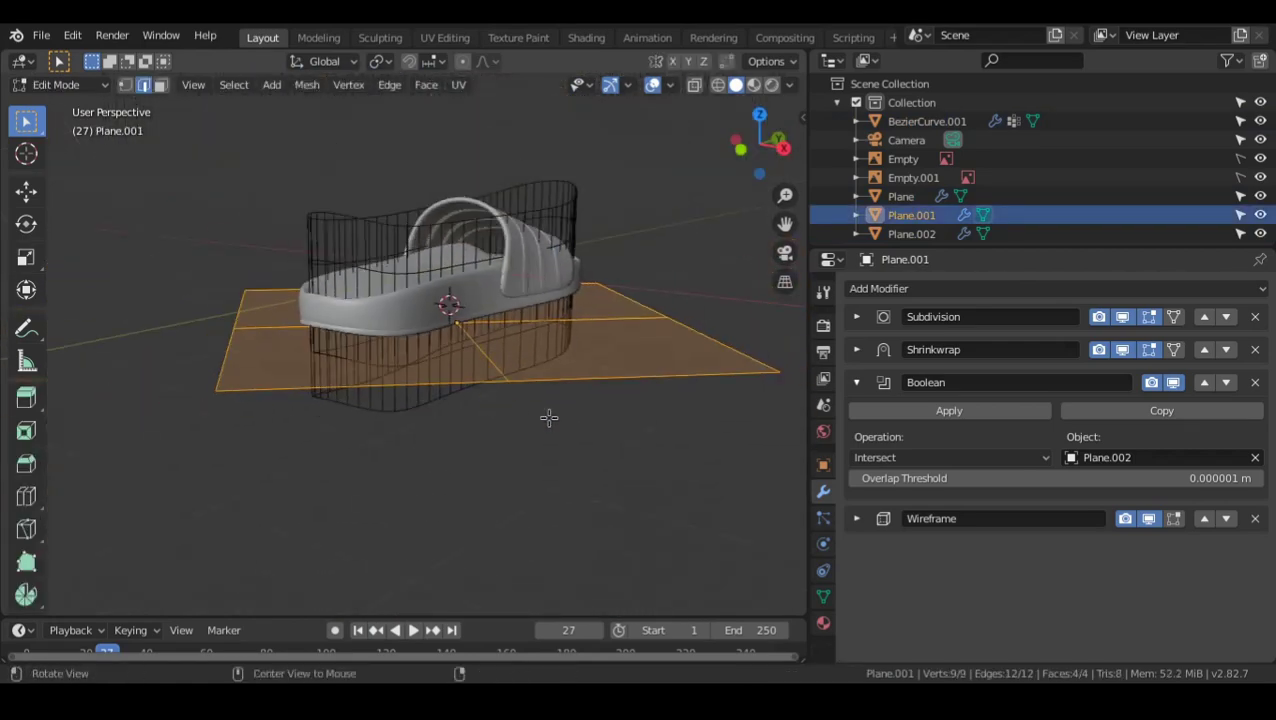
- Examine the flat plane's height relative to the sole and the cutter band from the left side view
alt+drag(550, 419, 552, 361)
key(ctrl+KP_3)
scroll(473, 374, up, 2)
scroll(488, 334, up, 1)
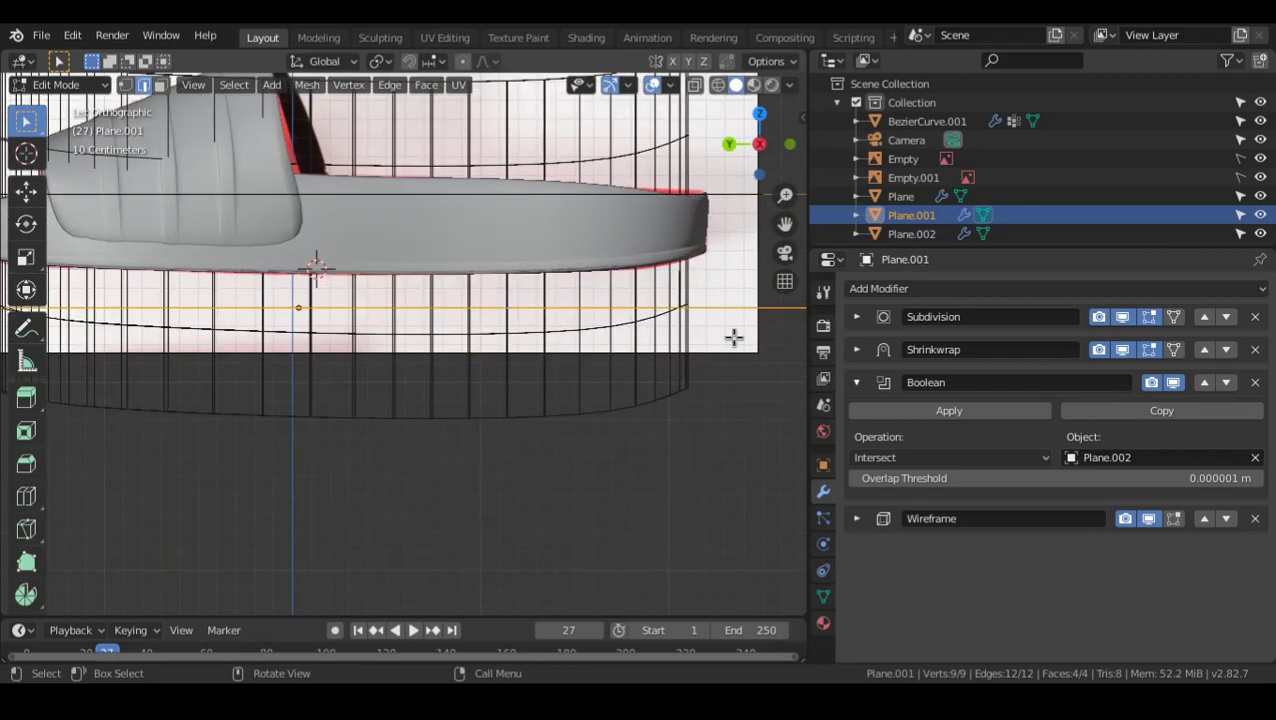
shift+middle_drag(732, 336, 667, 353)
scroll(578, 370, up, 4)
scroll(635, 248, down, 3)
scroll(521, 415, down, 4)
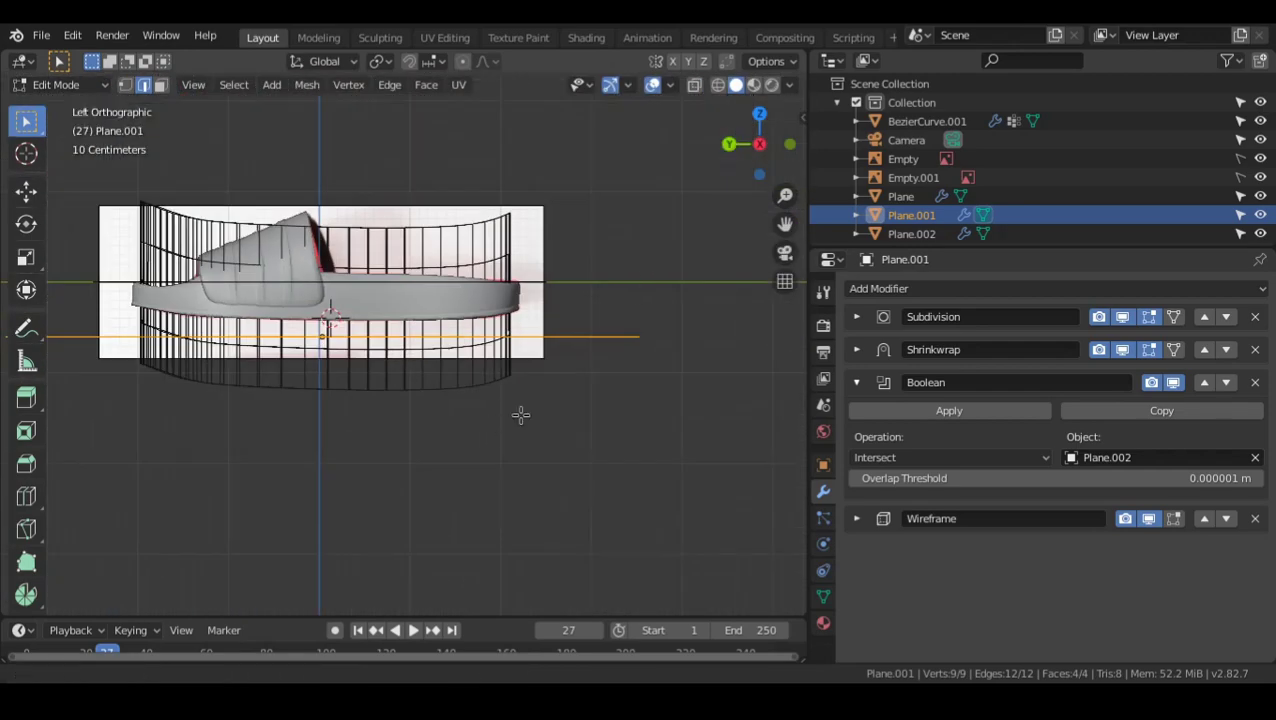
middle_drag(521, 415, 290, 355)
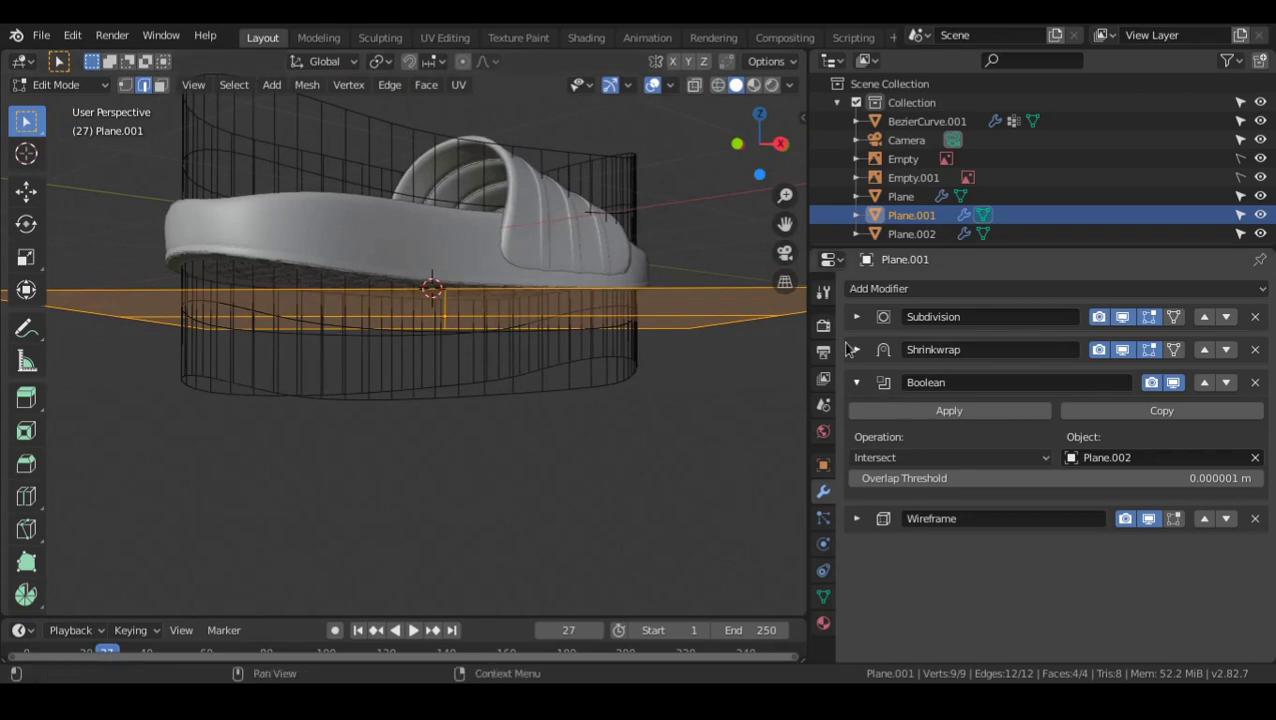
- Raise the plane's mesh about 0.15 m along Z, close to the sole's underside, and leave mesh editing
alt+drag(454, 343, 561, 322)
key(ctrl+KP_3)
scroll(490, 376, up, 3)
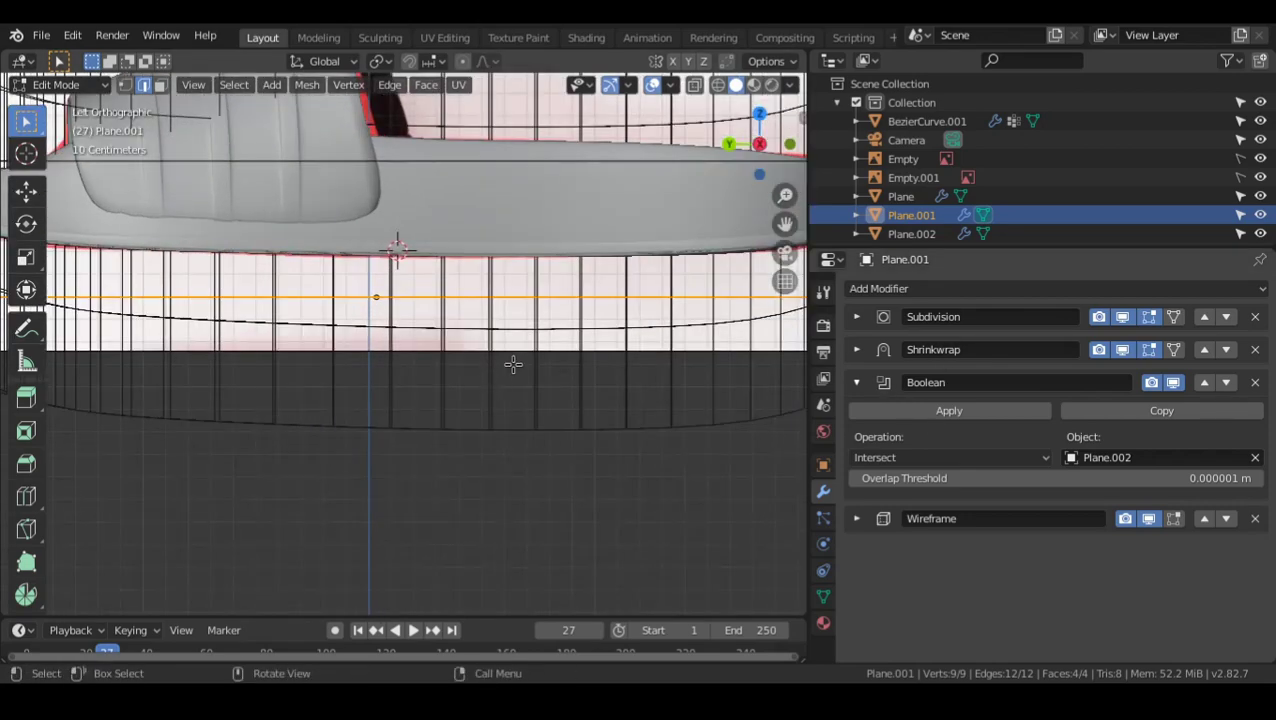
key(g)
key(z)
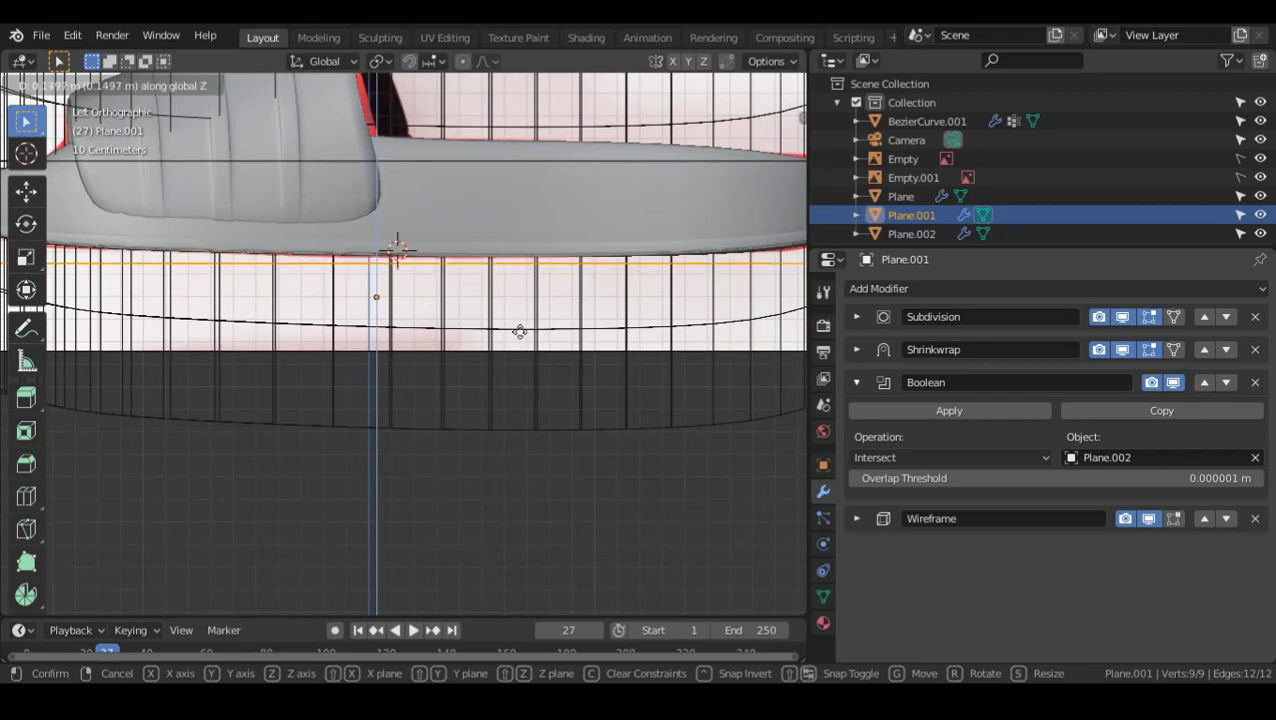
click(519, 331)
key(Tab)
- Examine the trimmed diamond tread on the underside of the sole up close
scroll(533, 333, down, 5)
middle_drag(533, 333, 570, 369)
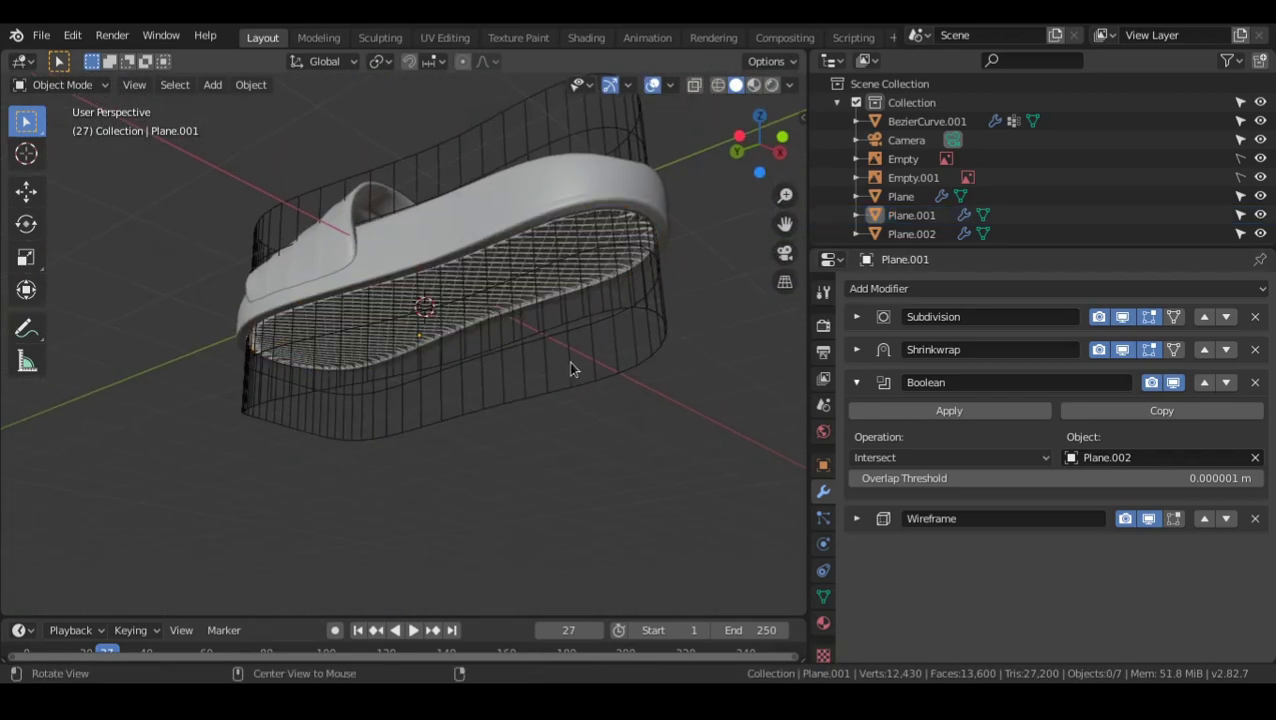
alt+drag(571, 363, 448, 298)
scroll(455, 320, up, 1)
alt+drag(467, 354, 485, 278)
scroll(496, 308, up, 3)
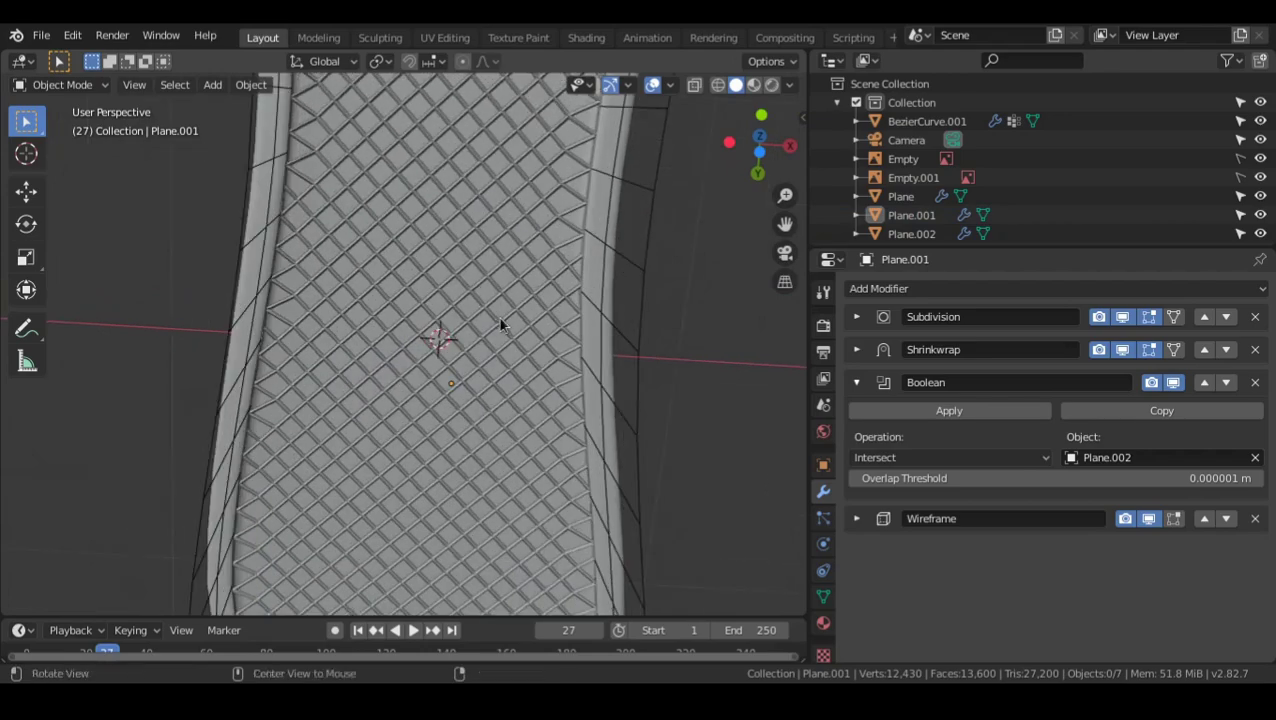
scroll(498, 317, down, 4)
middle_drag(499, 313, 396, 478)
- Hide the wire cutter band Plane.002 in the viewport
click(437, 357)
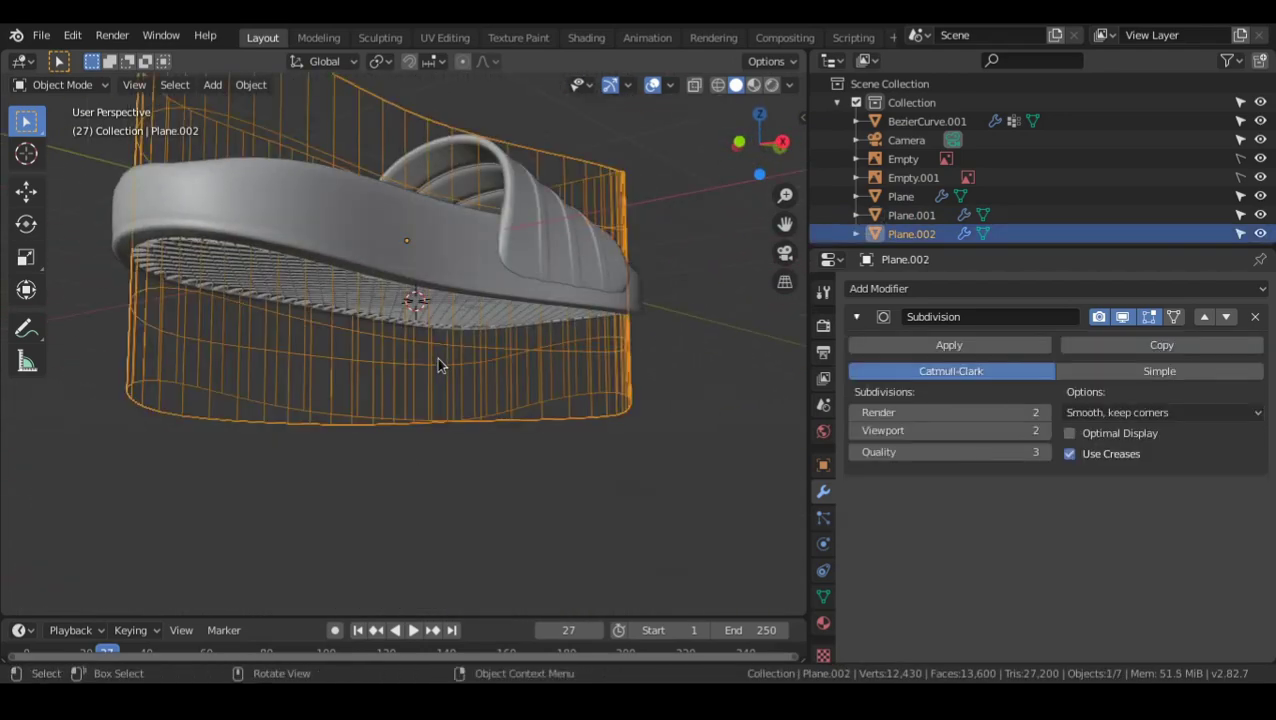
click(1260, 234)
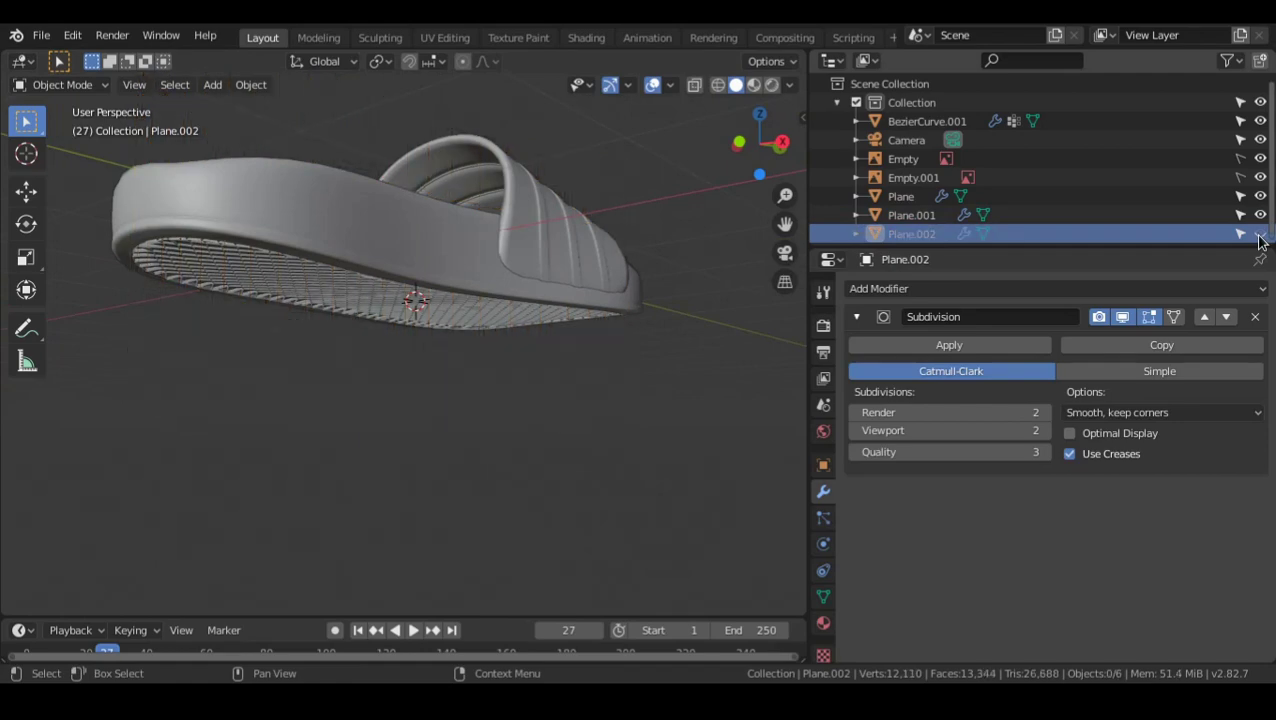
middle_drag(336, 347, 678, 285)
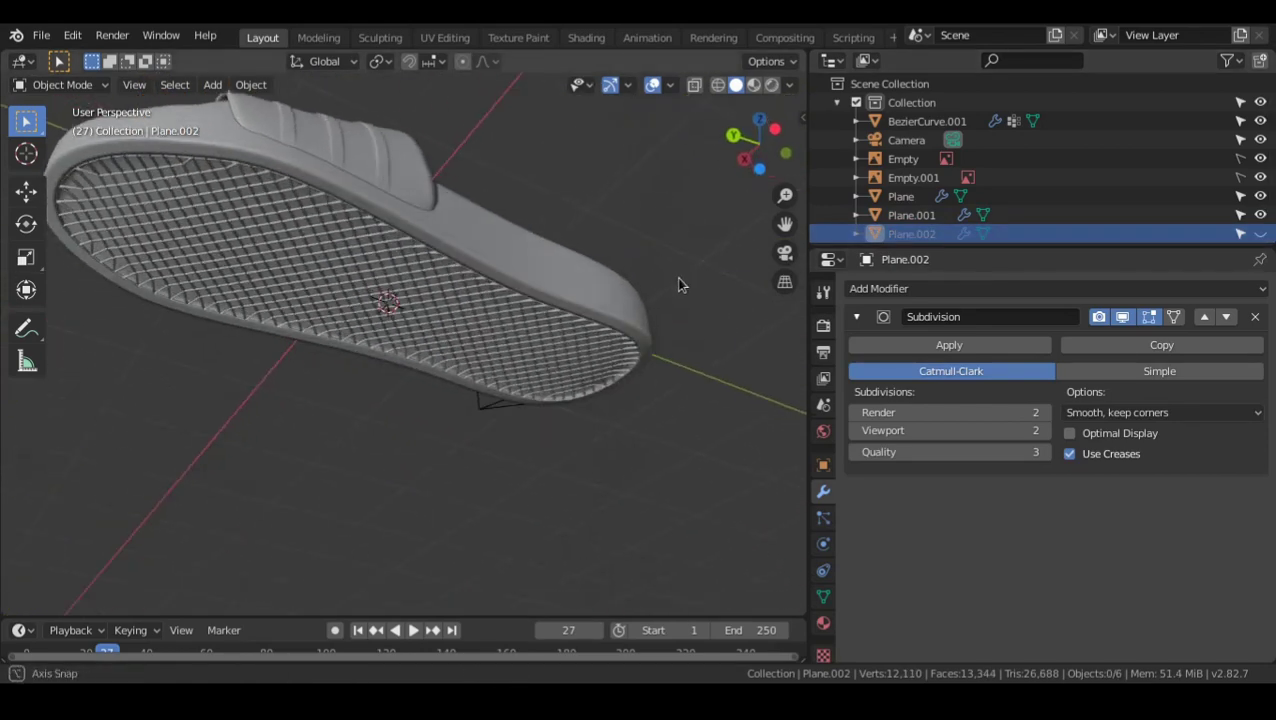
- Expand the tread grid's Subdivision modifier settings, clear the selection and inspect the pattern density across the sole
middle_drag(415, 258, 490, 316)
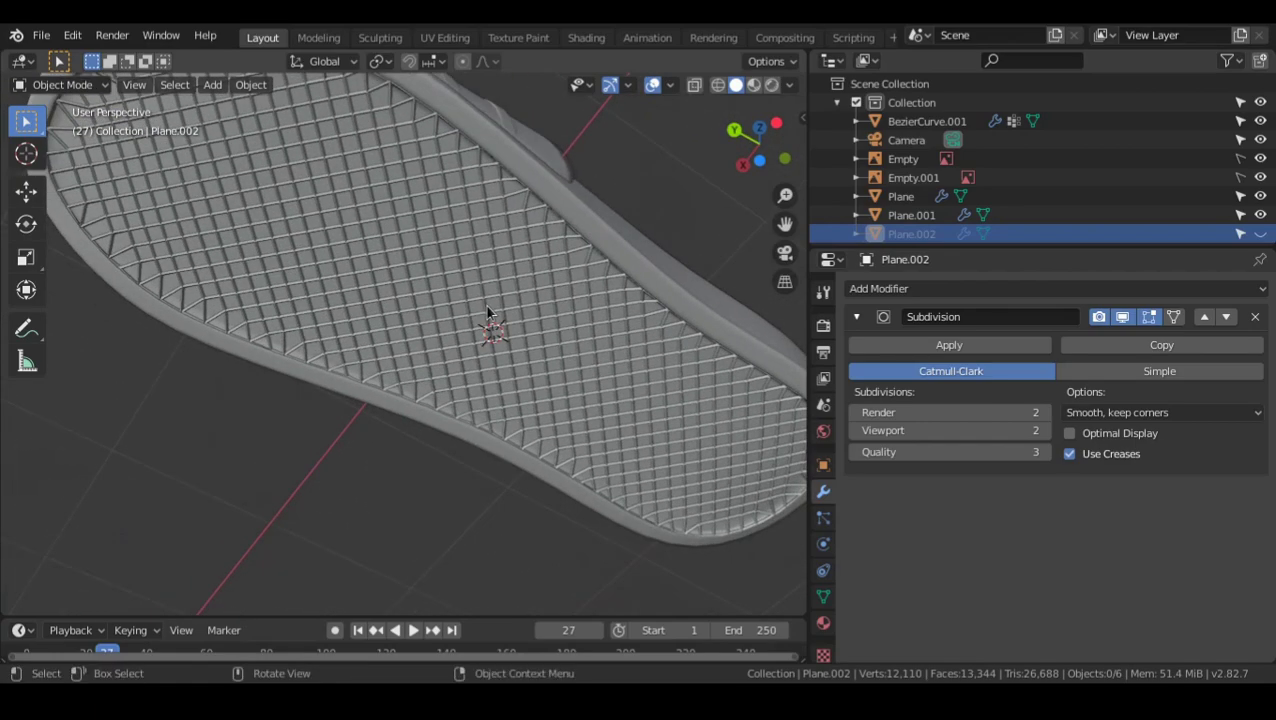
click(490, 316)
click(857, 320)
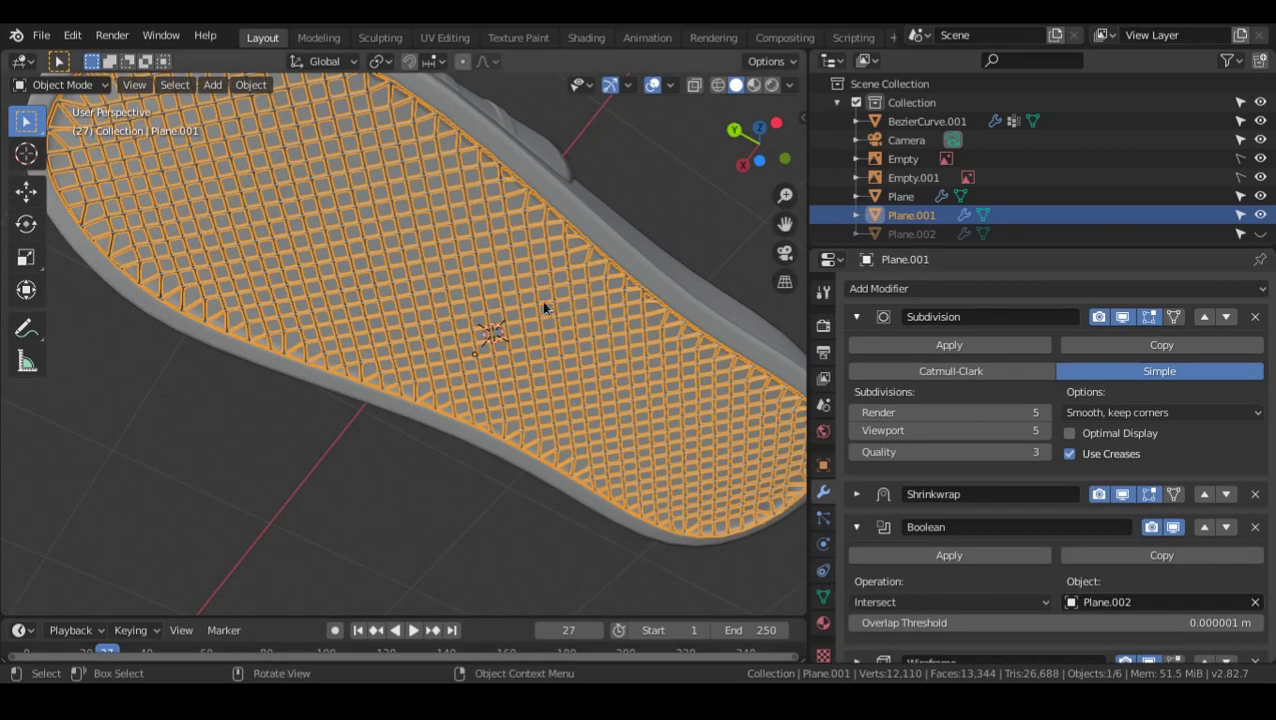
scroll(560, 320, up, 1)
key(alt+a)
middle_drag(577, 340, 607, 336)
scroll(607, 336, up, 3)
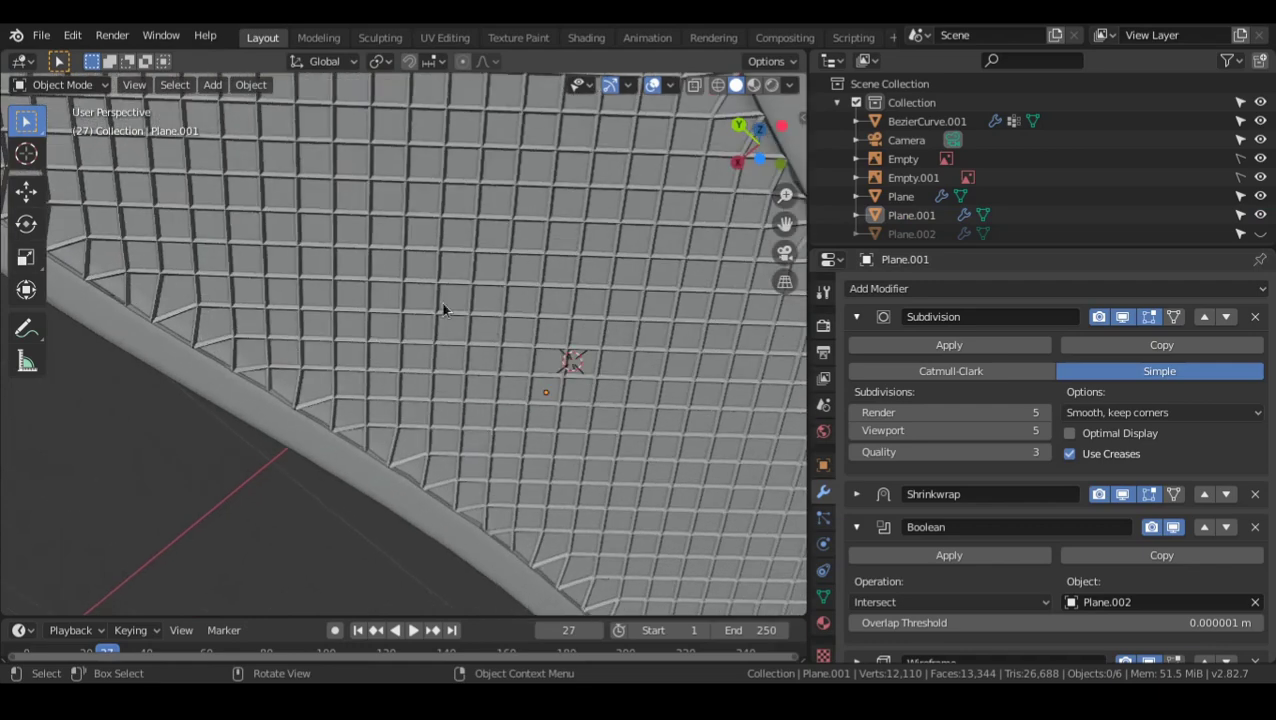
scroll(441, 305, down, 3)
scroll(507, 276, down, 5)
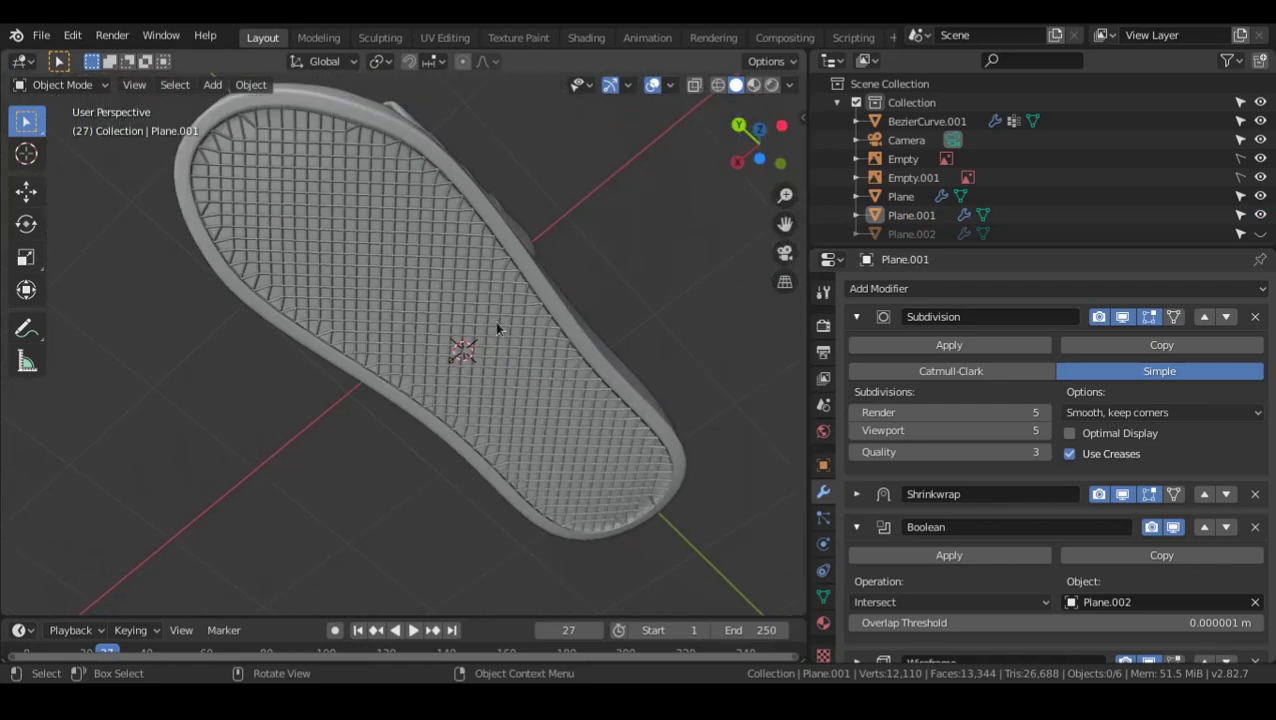
- Set the tread grid's Subdivision levels to 6 for both viewport and render
click(1046, 431)
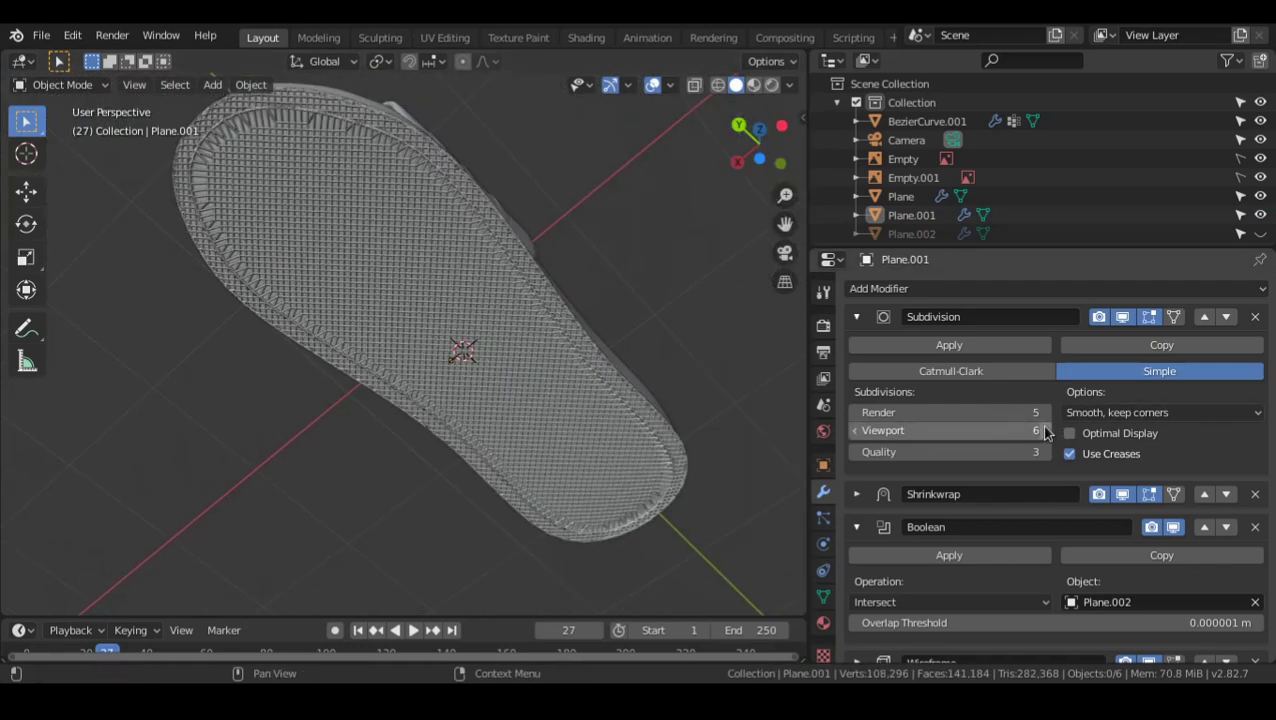
click(1044, 414)
scroll(655, 410, up, 4)
alt+drag(617, 394, 569, 399)
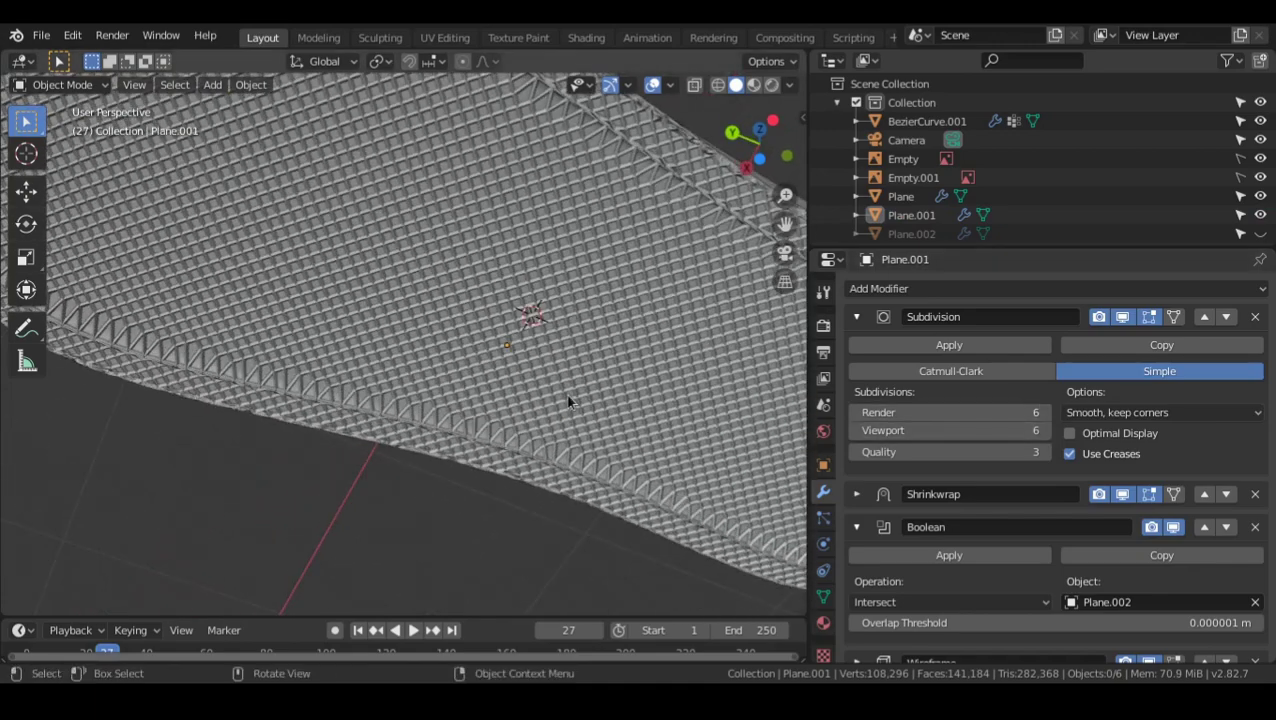
scroll(568, 397, down, 5)
middle_drag(568, 402, 520, 396)
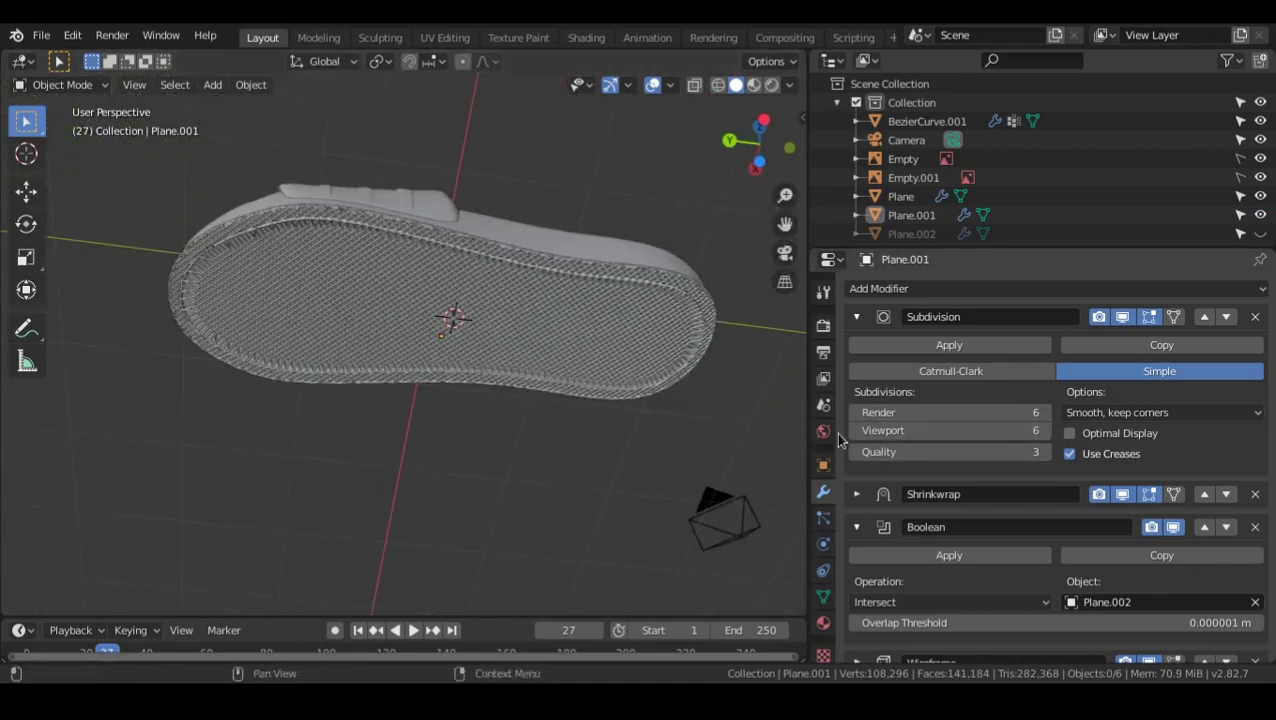
click(858, 430)
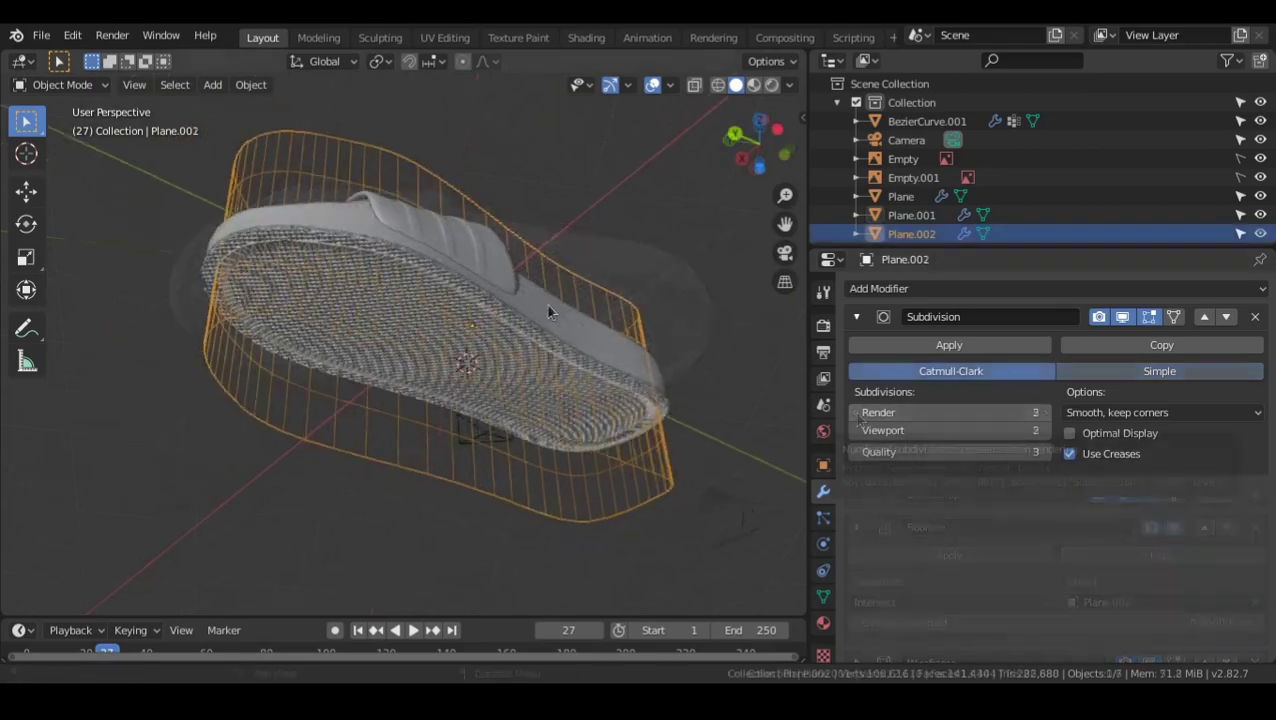
- Scale the wire cutter band Plane.002 down slightly to about 0.998 and clear the selection
middle_drag(546, 304, 425, 227)
scroll(561, 309, up, 3)
scroll(425, 227, up, 3)
middle_drag(569, 317, 673, 268)
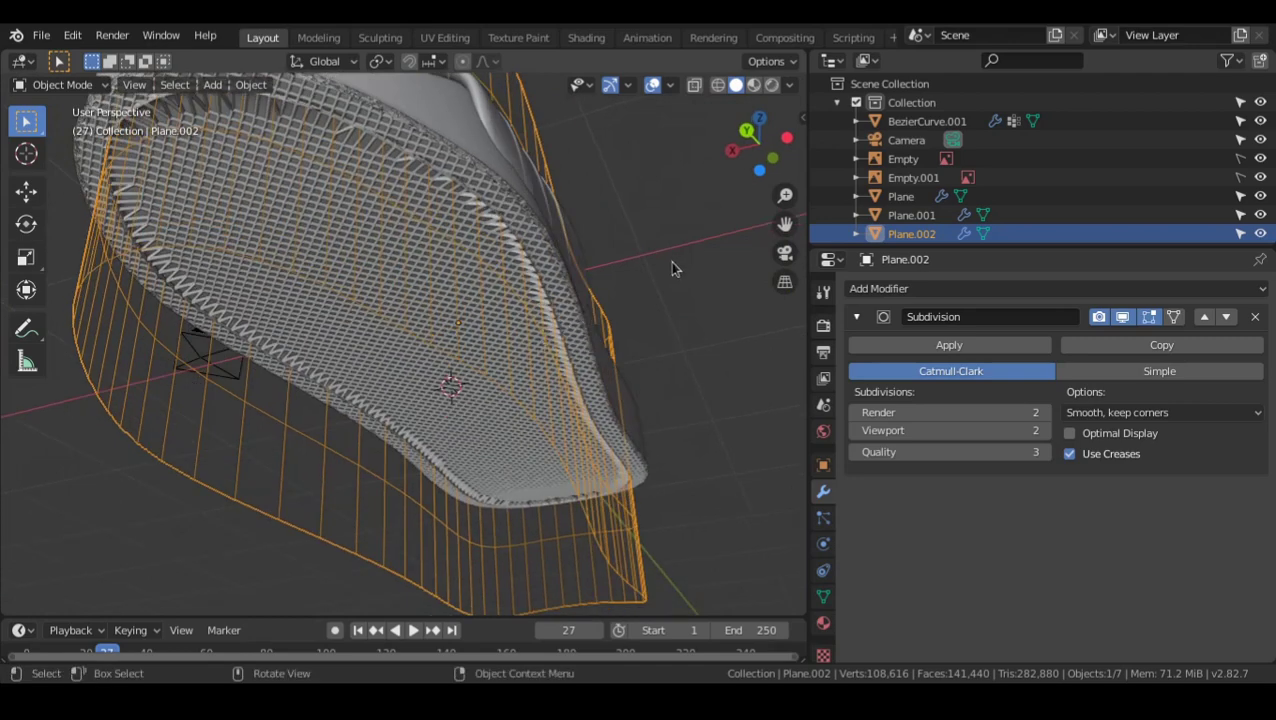
key(s)
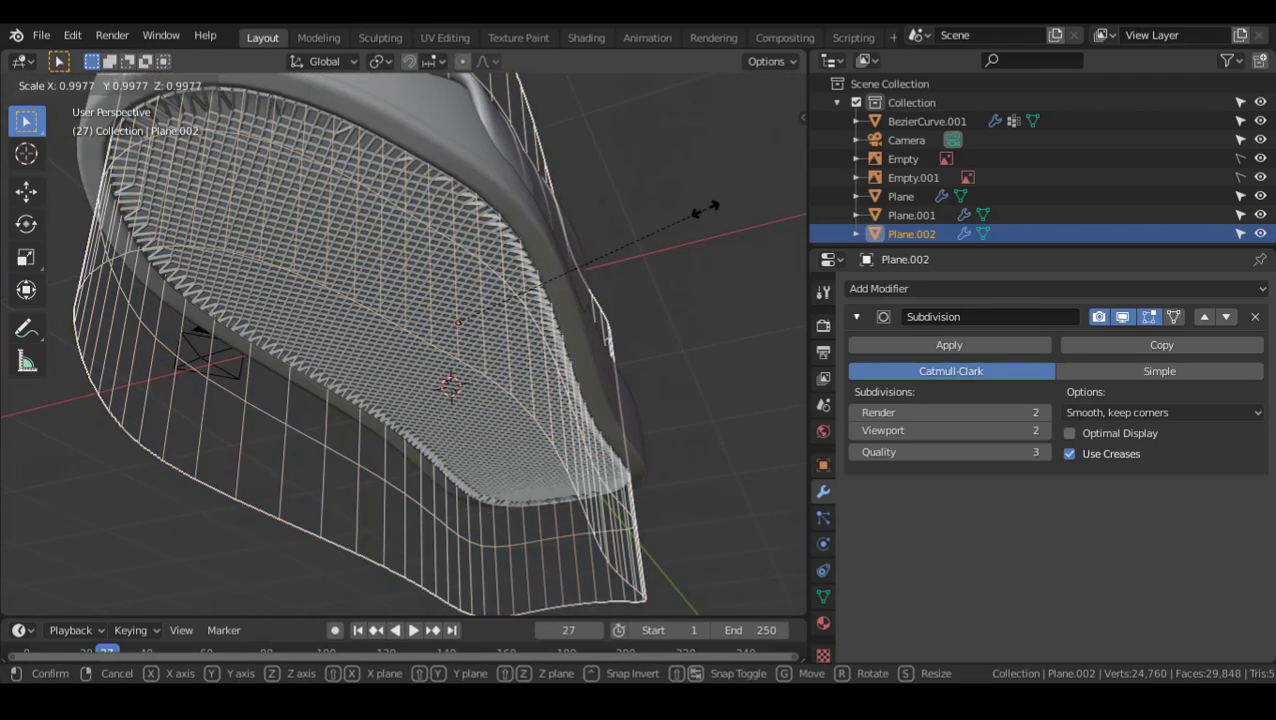
click(706, 209)
middle_drag(706, 209, 600, 243)
key(alt+a)
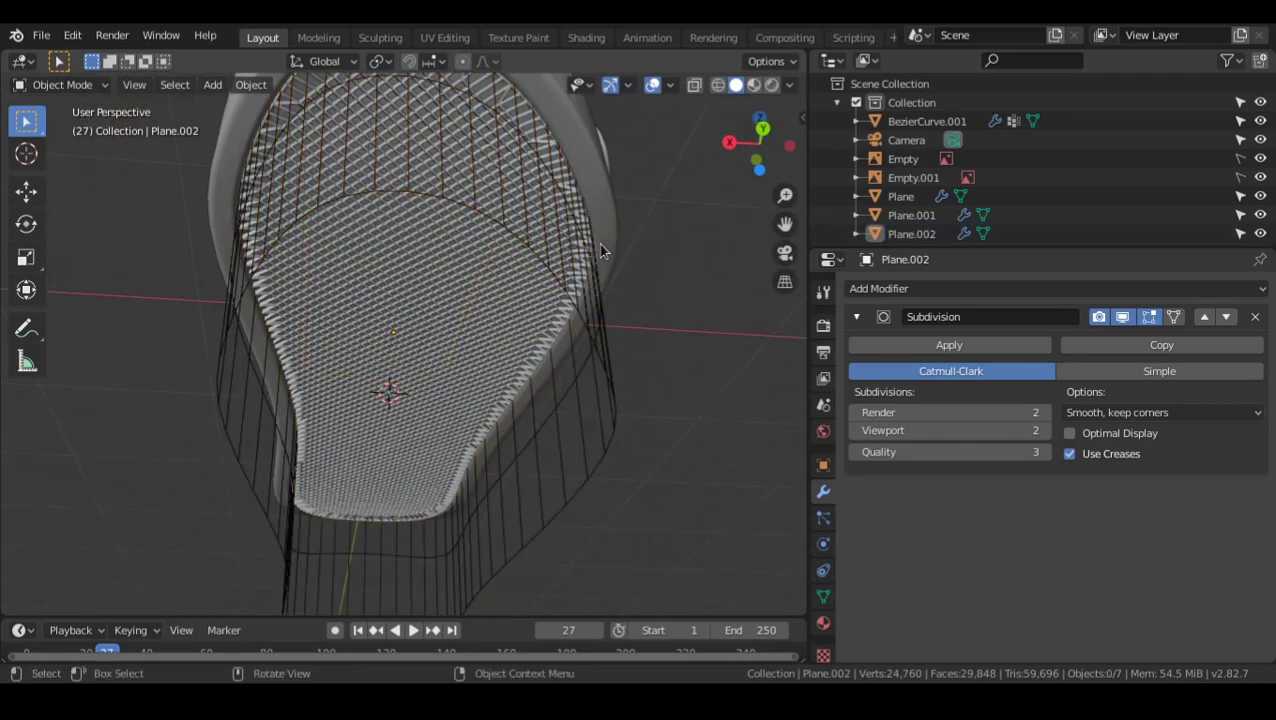
- Hide the cutter band Plane.002 in the viewport and select the tread grid Plane.001
key(Tab)
key(Tab)
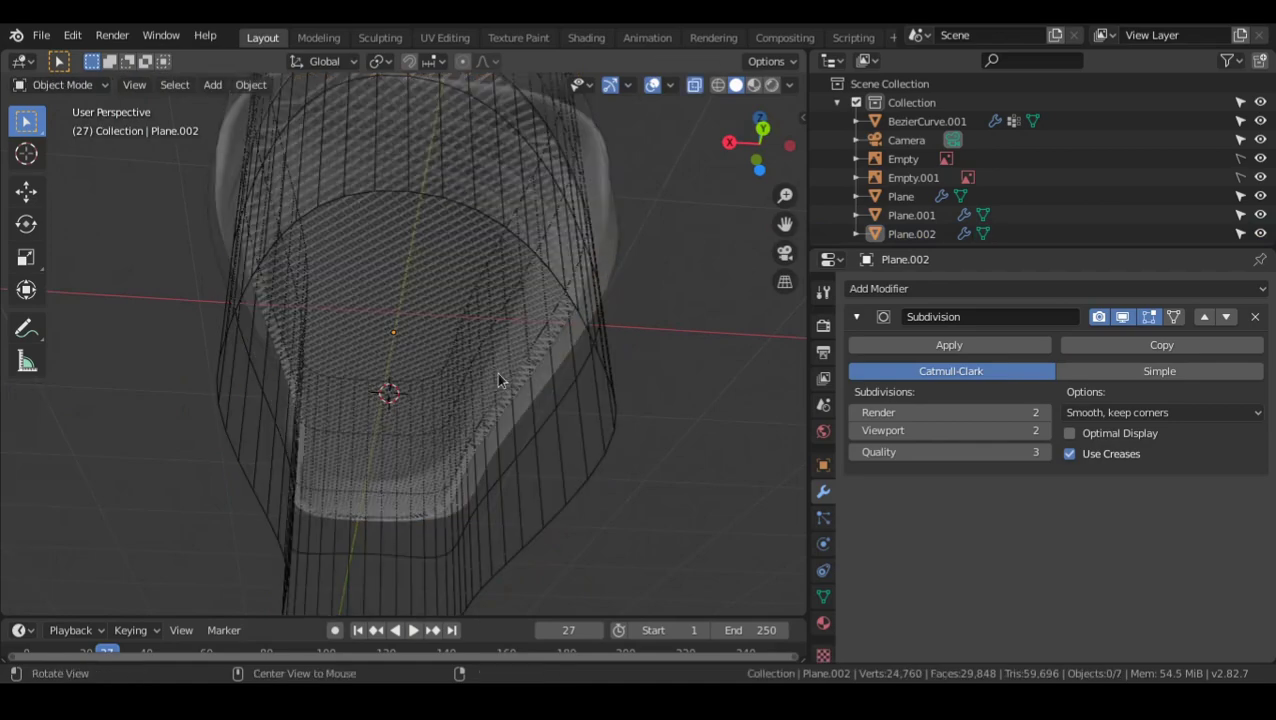
click(1260, 233)
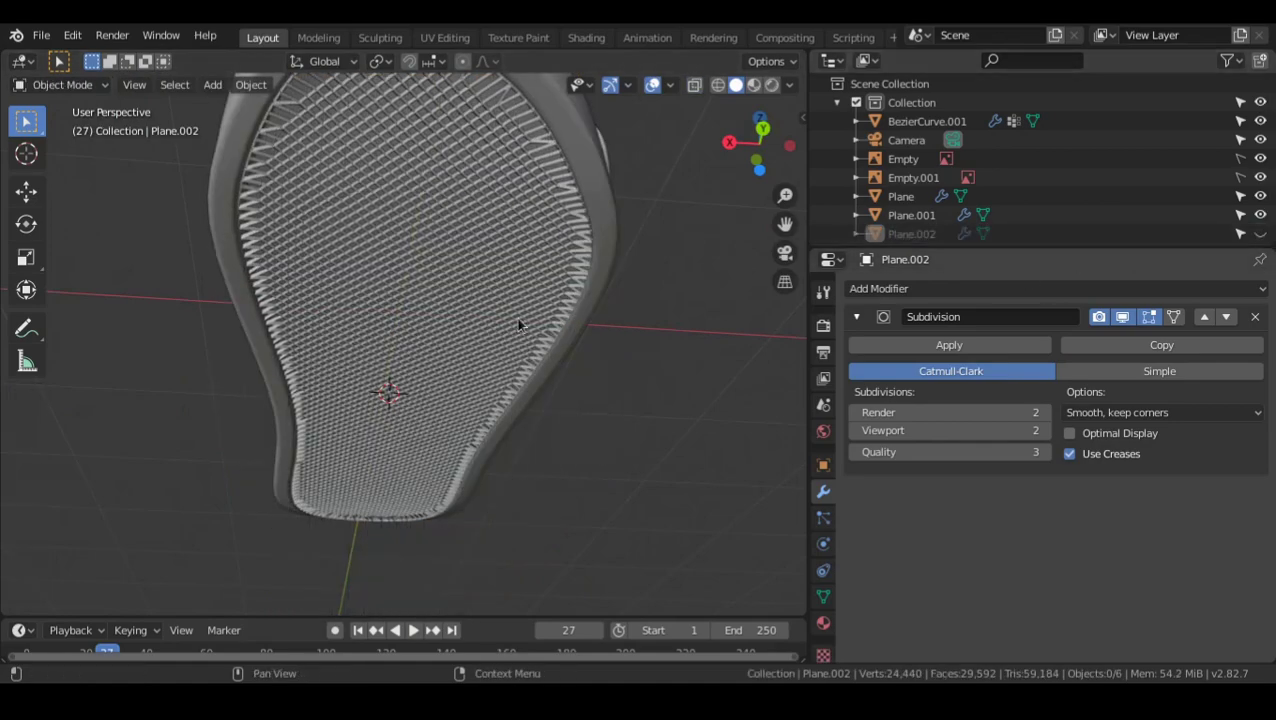
middle_drag(518, 322, 492, 258)
scroll(515, 190, up, 8)
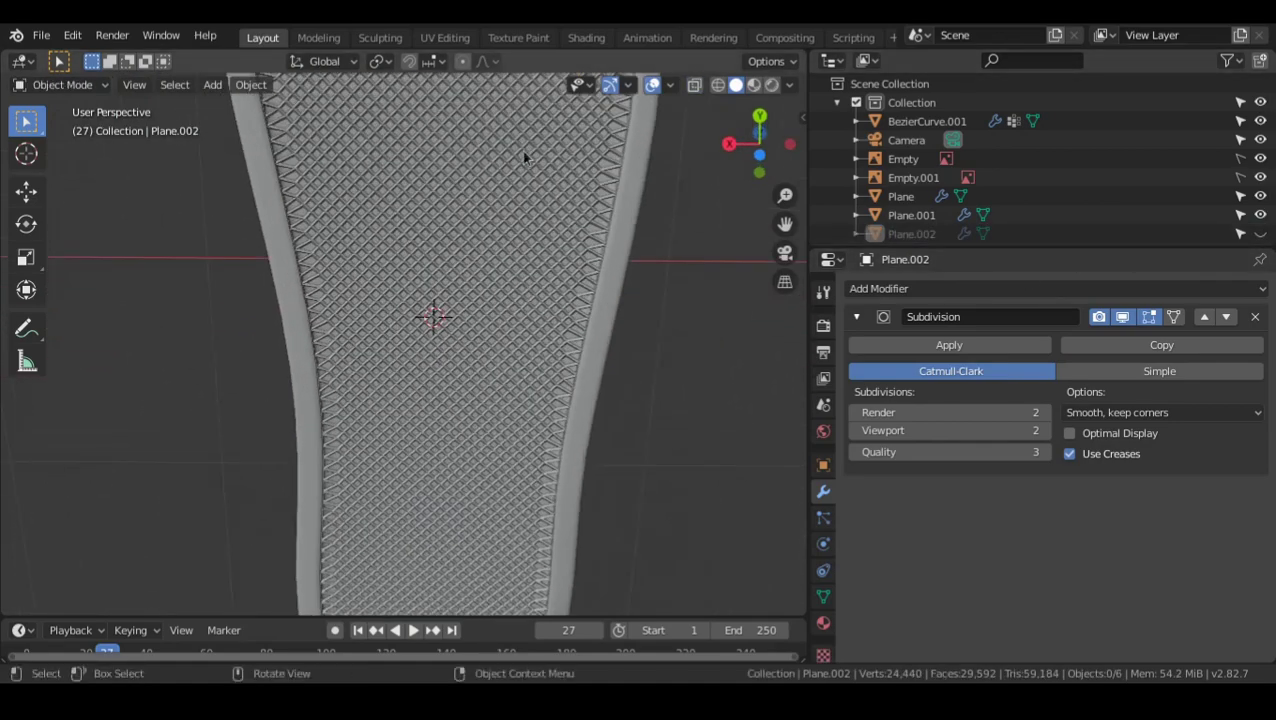
scroll(622, 190, down, 4)
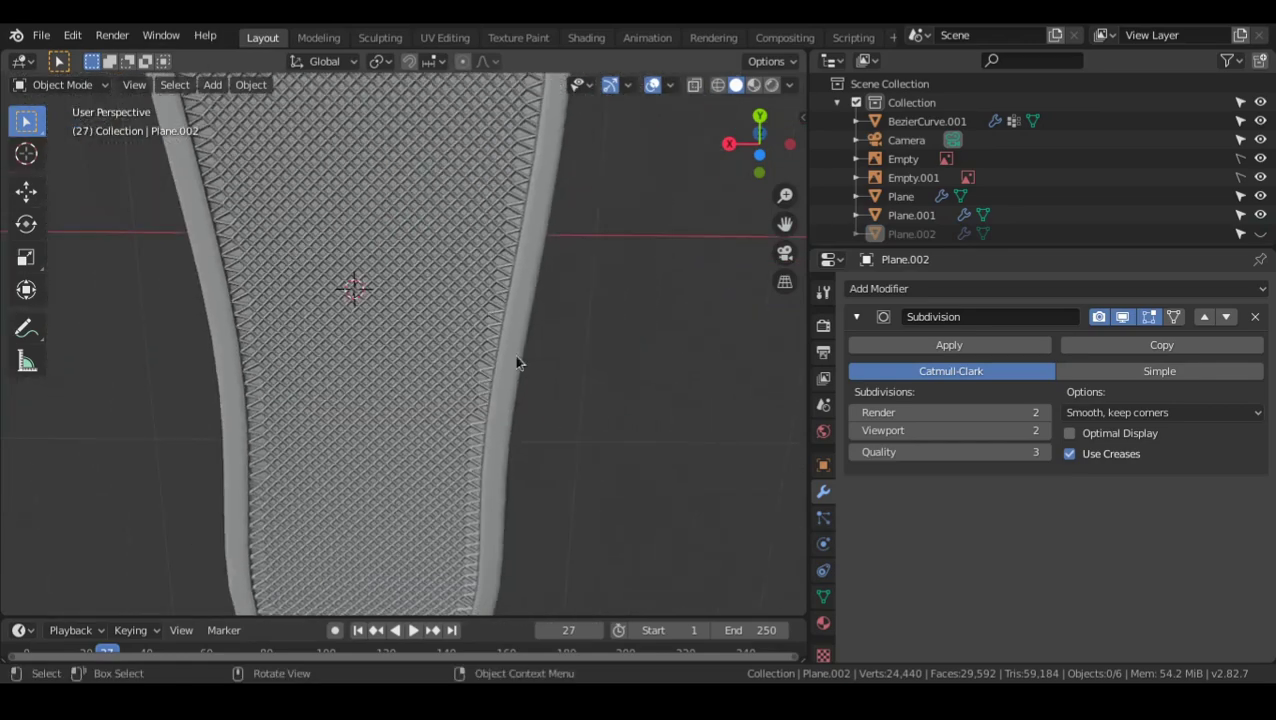
shift+middle_drag(513, 356, 607, 459)
scroll(606, 458, down, 2)
shift+middle_drag(540, 312, 547, 364)
scroll(547, 364, up, 3)
click(911, 215)
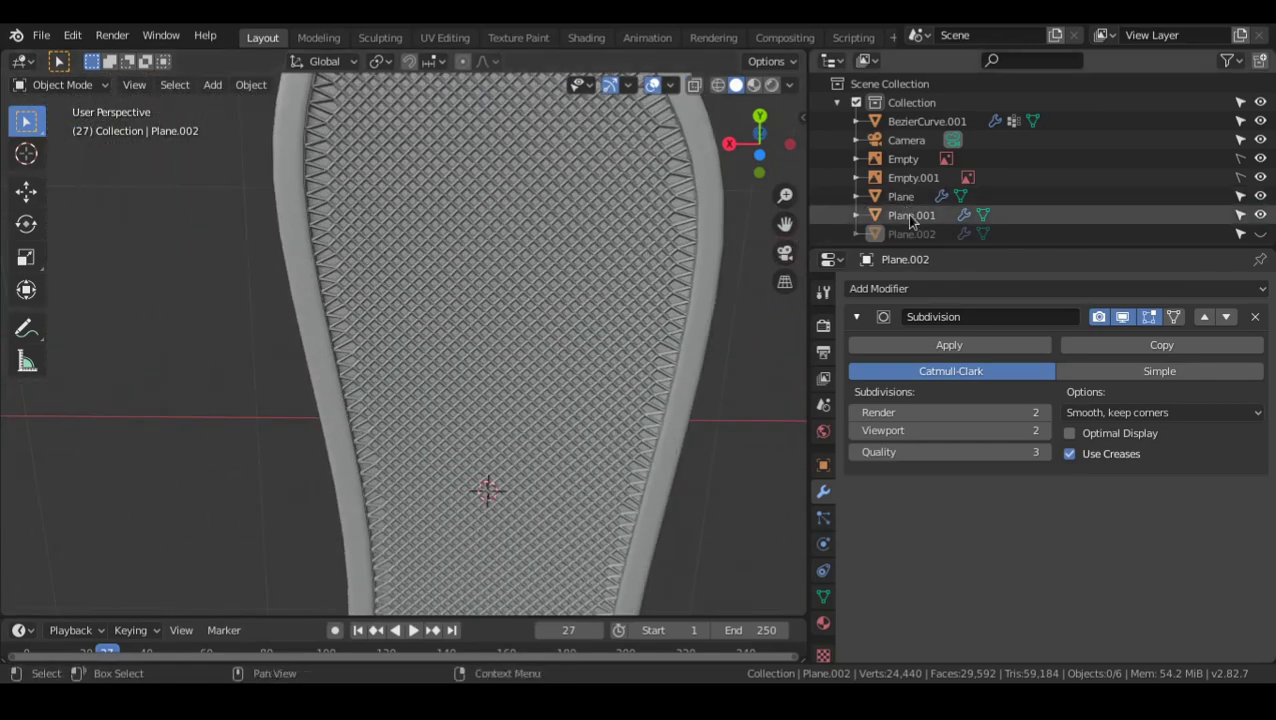
middle_drag(581, 265, 552, 296)
key(g)
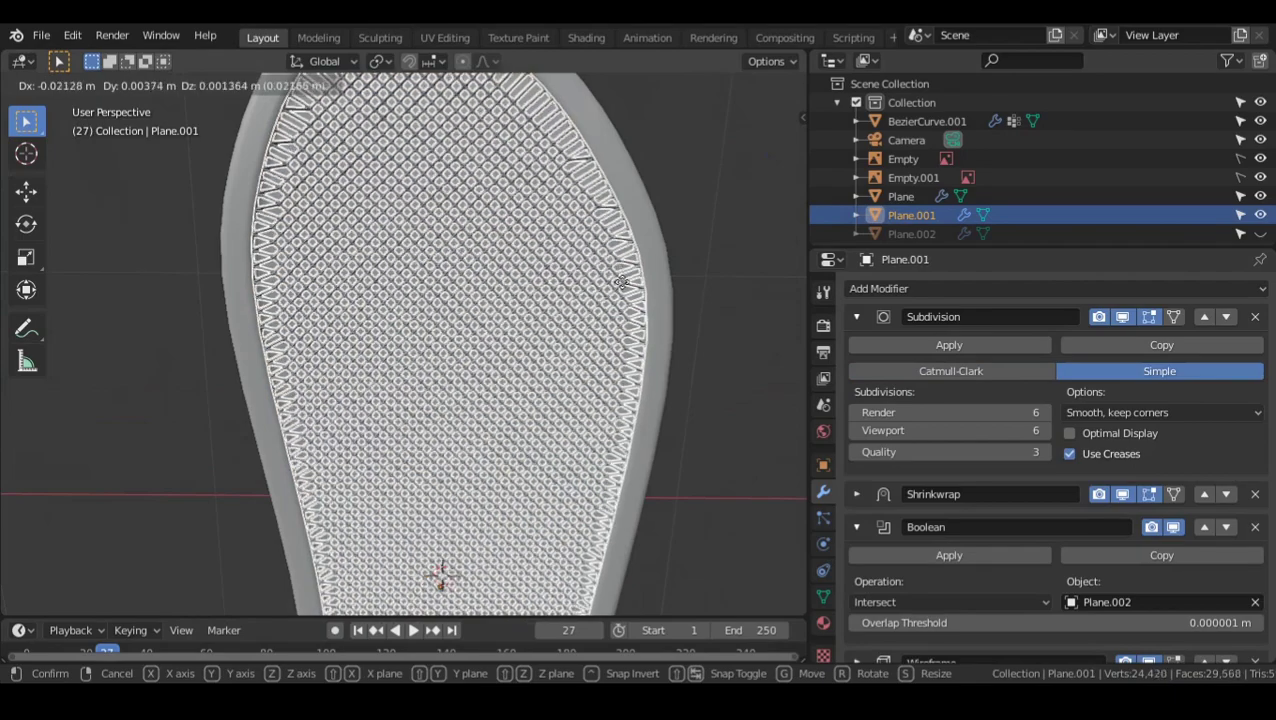
right_click(679, 340)
key(s)
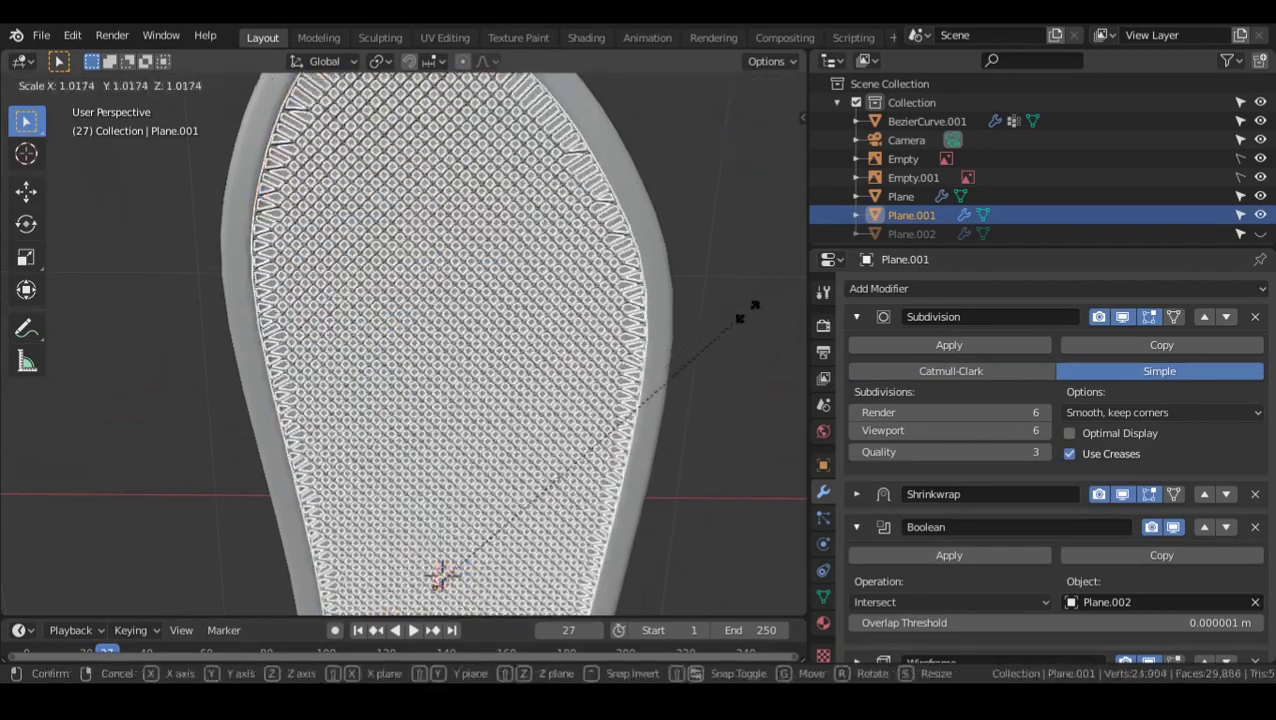
key(Escape)
scroll(447, 282, down, 1)
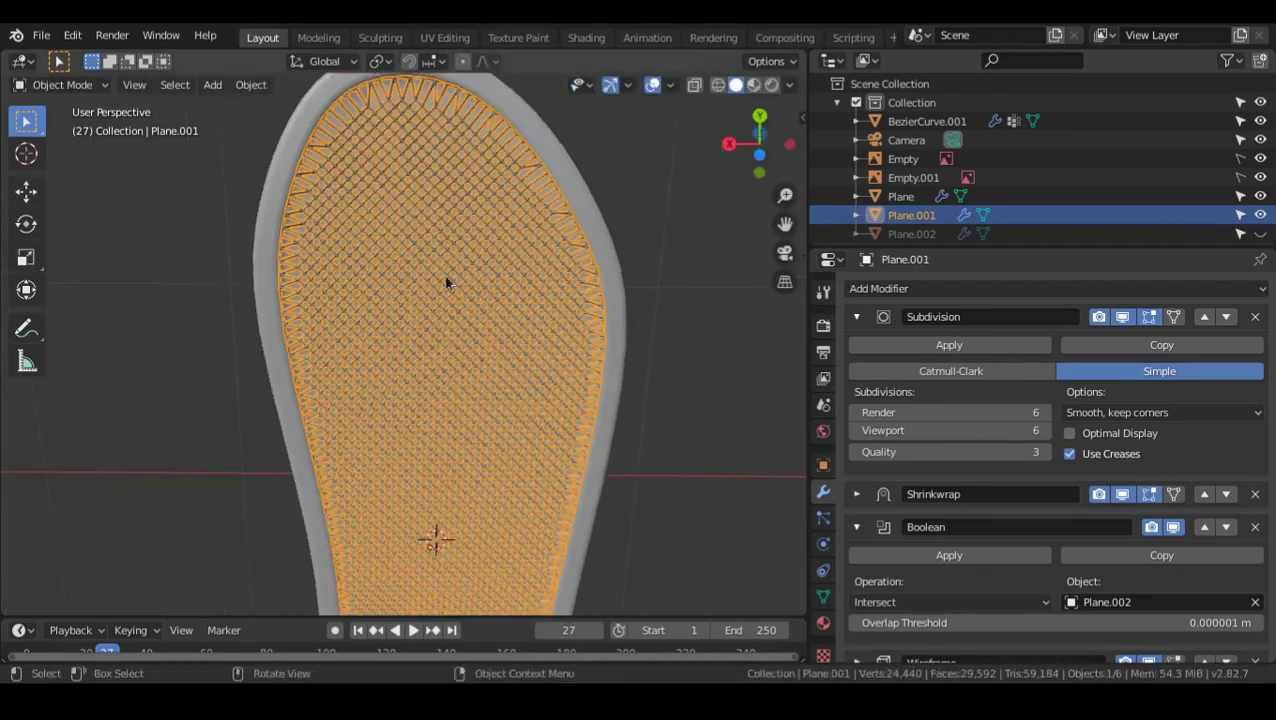
key(g)
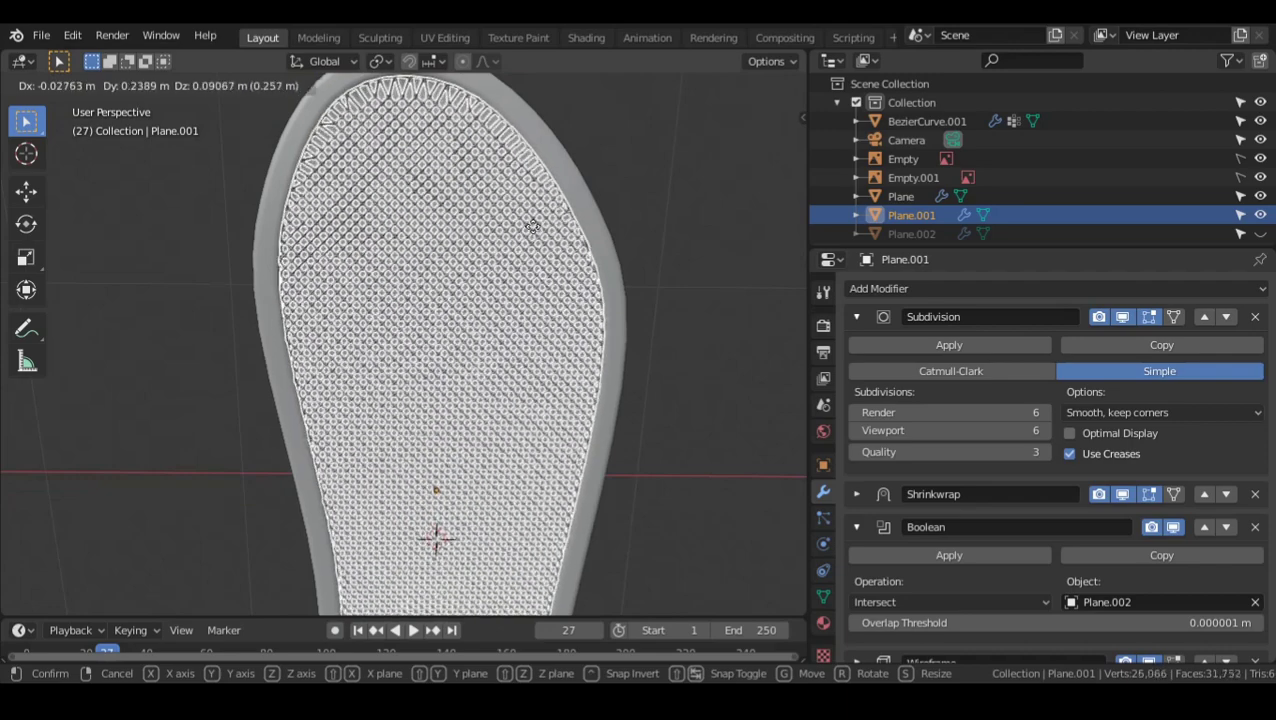
key(Escape)
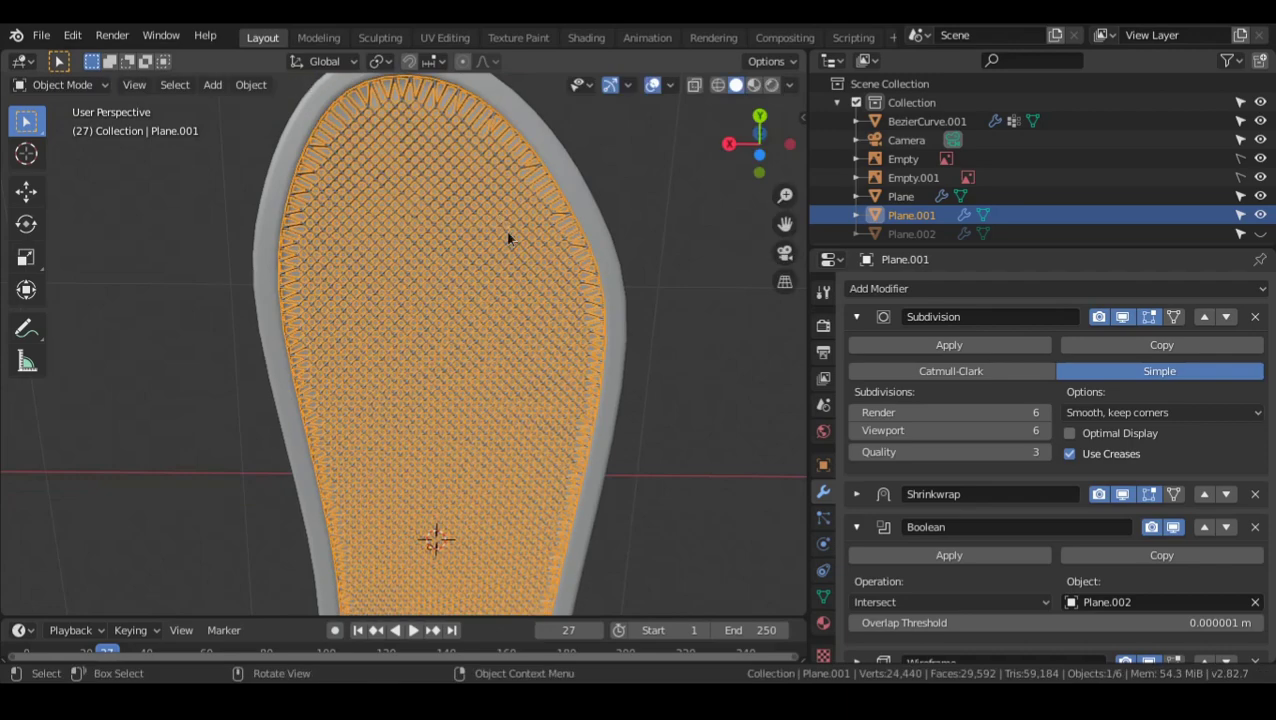
- Move the tread grid Plane.001 toward the toe end of the sole, adjust its position again and deselect it
key(g)
click(488, 123)
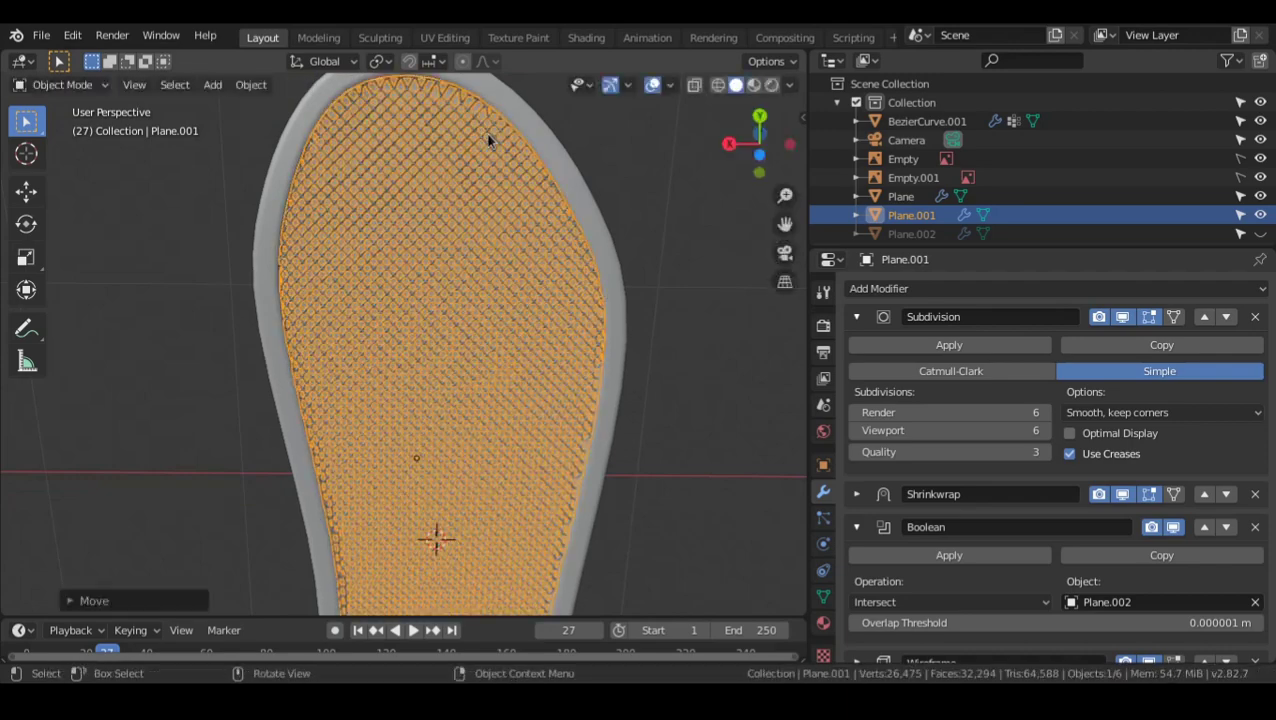
shift+middle_drag(487, 137, 507, 288)
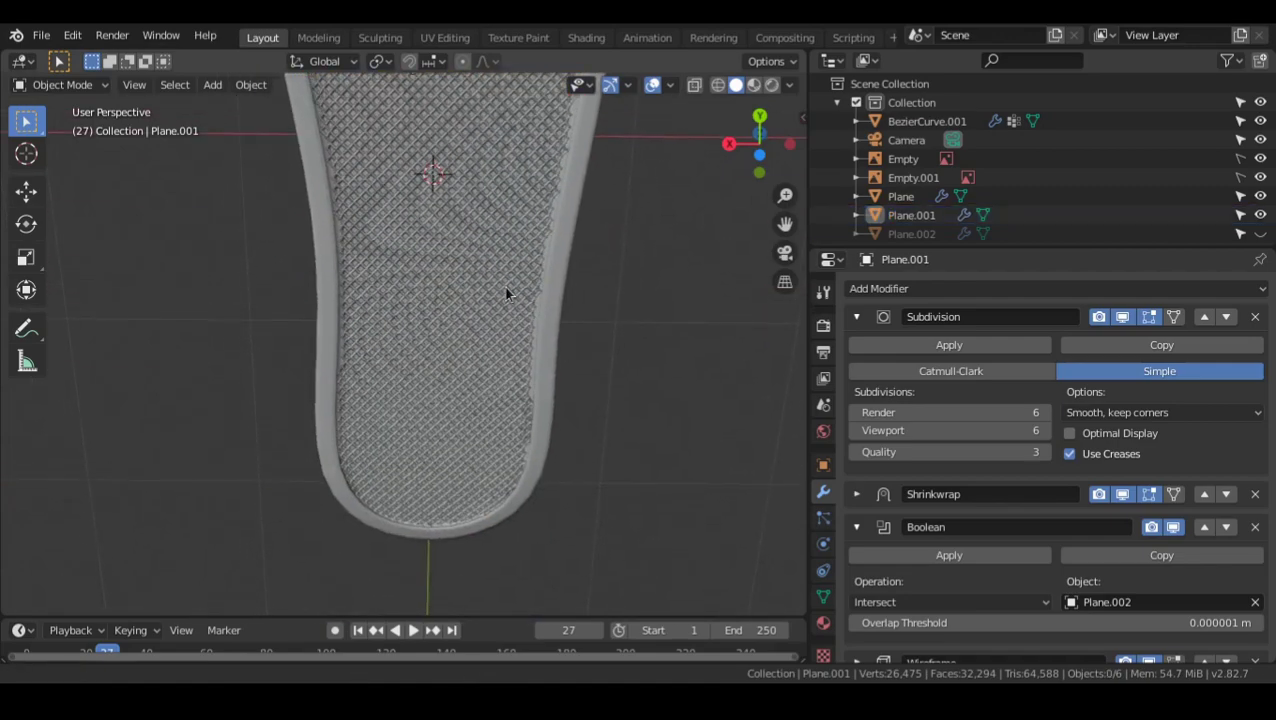
click(504, 290)
key(g)
click(619, 331)
click(619, 331)
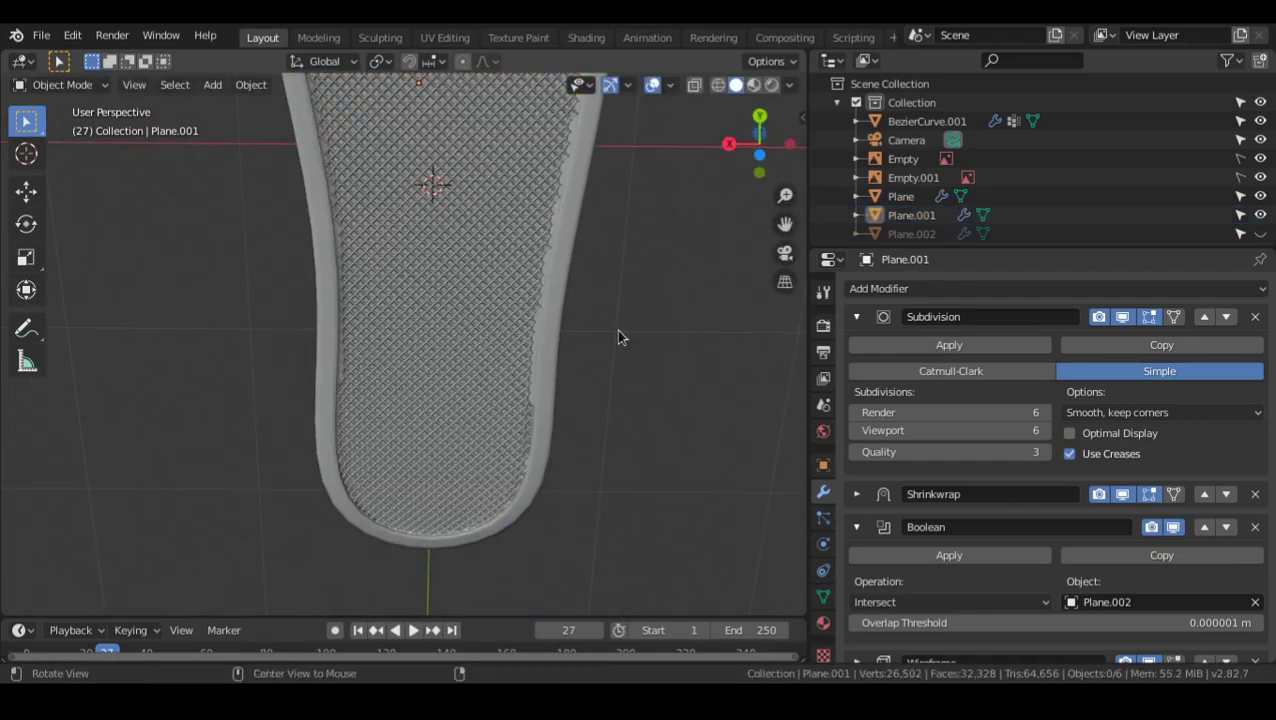
- Nudge the tread grid sideways across the sole to refine its cut edge along the heel and arch
shift+middle_drag(568, 263, 521, 299)
click(521, 299)
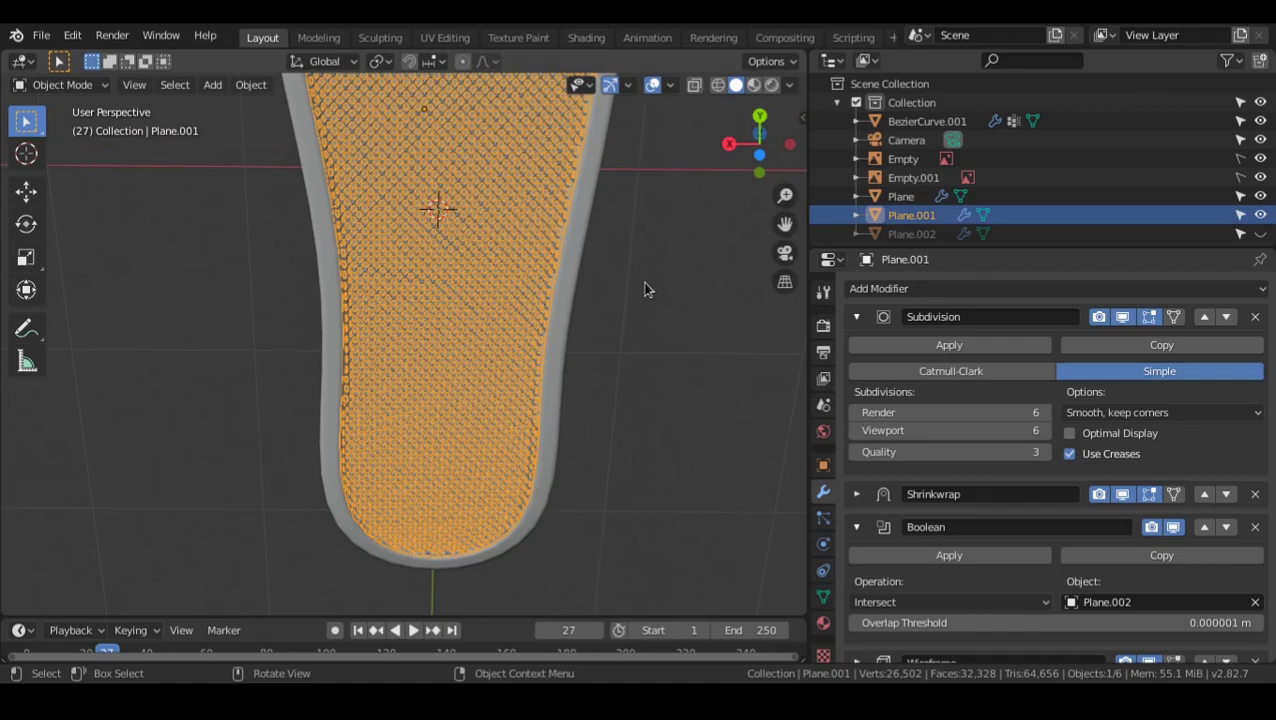
key(g)
click(772, 292)
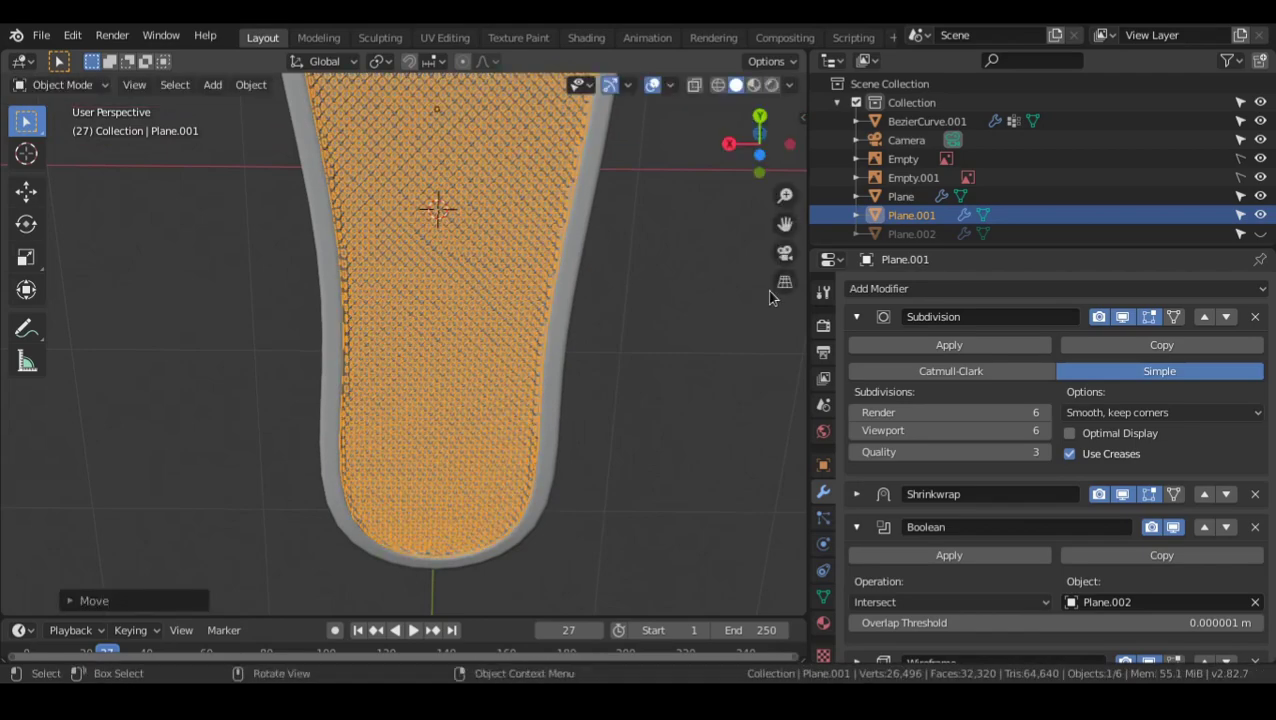
click(676, 275)
- Move the tread grid along the Z axis, clear the selection and reselect the grid at the toe end
alt+shift+drag(606, 236, 618, 360)
middle_drag(618, 366, 493, 327)
click(493, 327)
key(g)
key(z)
click(578, 268)
click(703, 300)
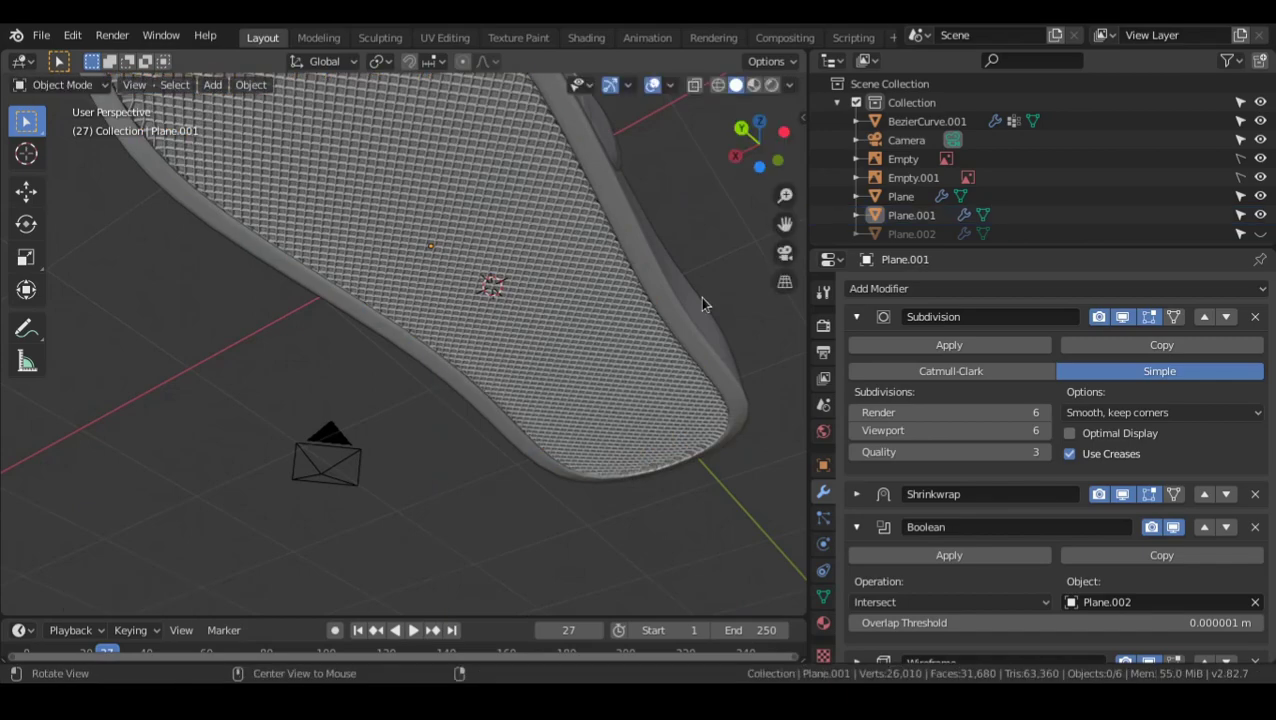
alt+drag(703, 300, 608, 268)
middle_drag(491, 232, 529, 498)
scroll(526, 493, down, 1)
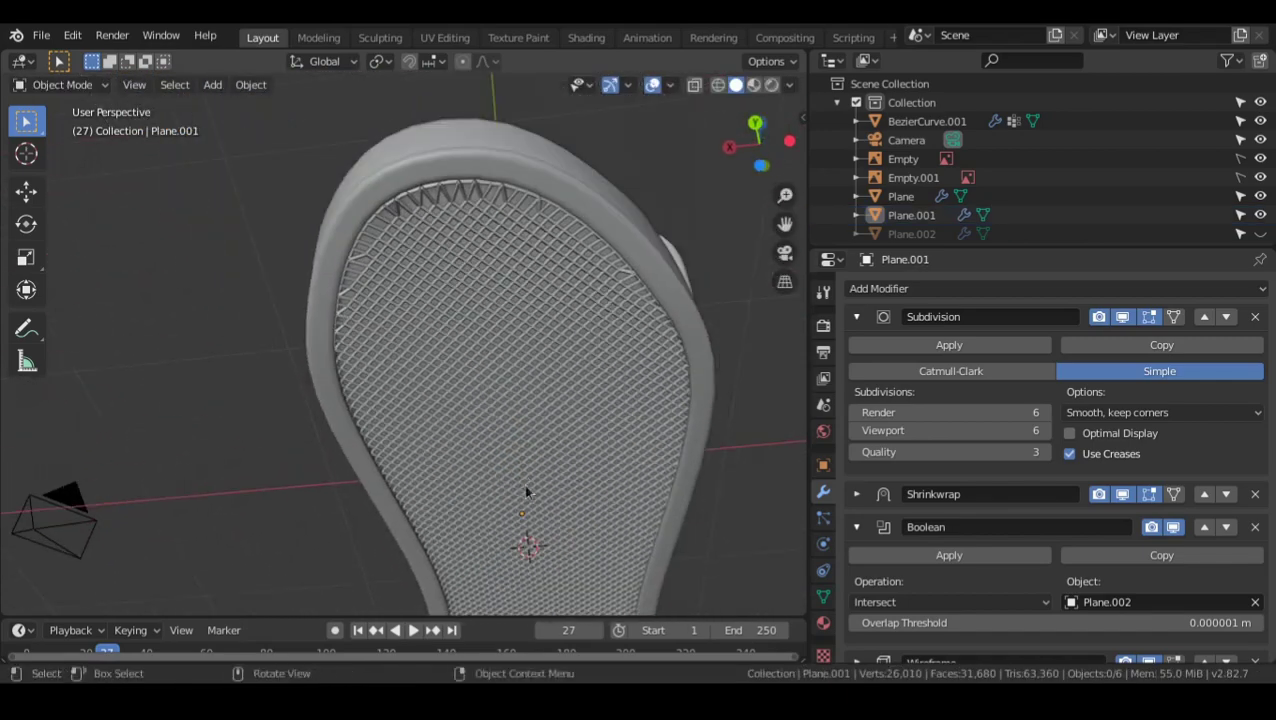
click(497, 328)
mouse_move(508, 374)
middle_down()
mouse_move(497, 328)
mouse_move(515, 356)
middle_up()
key(g)
key(x)
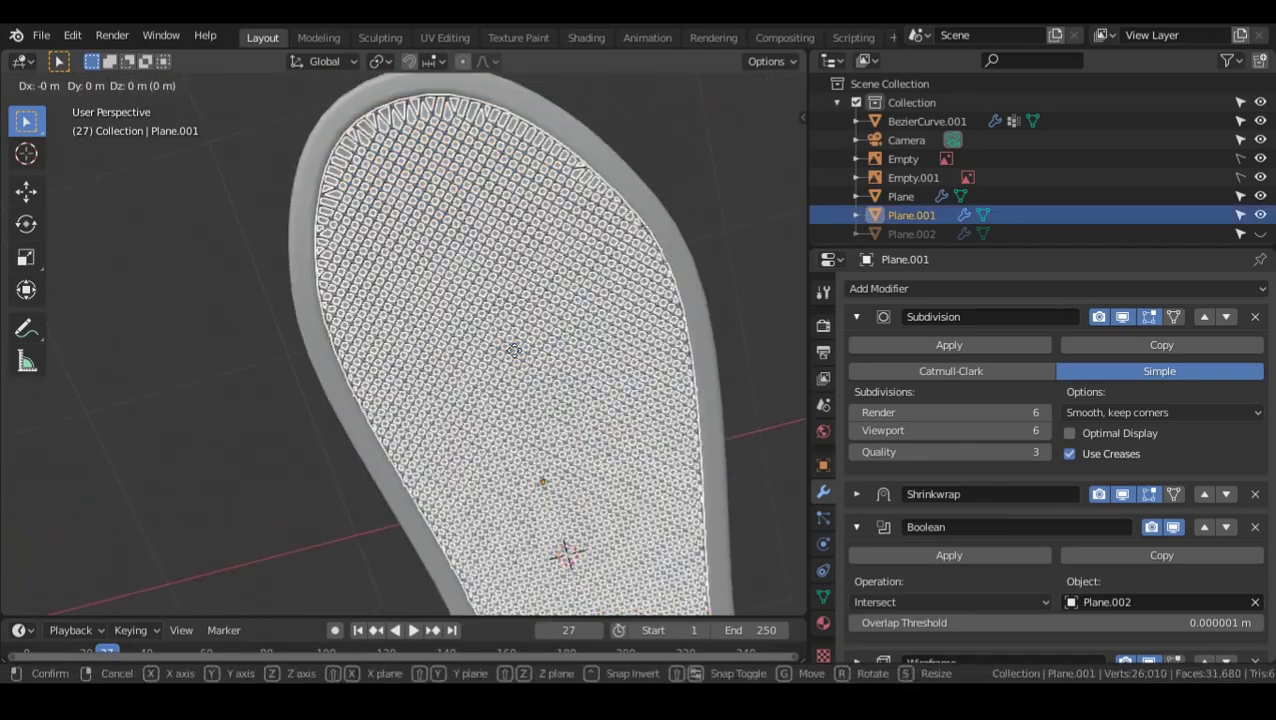
key(y)
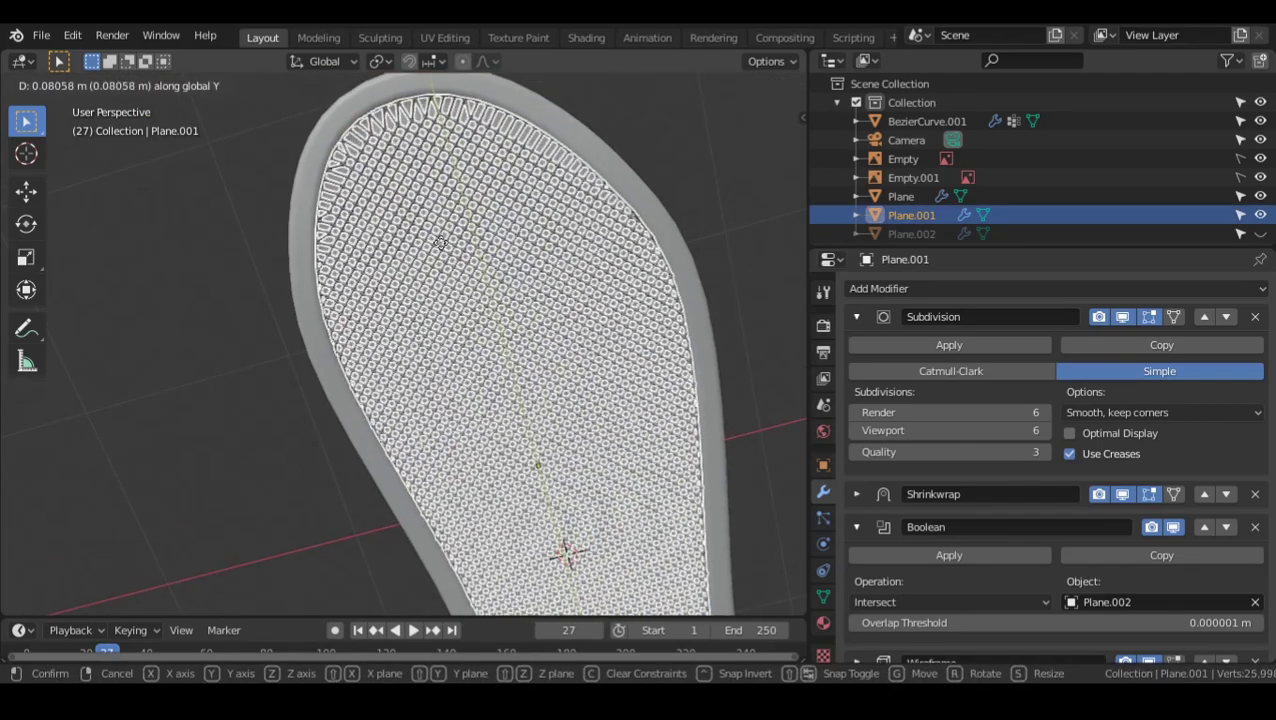
right_click(390, 128)
middle_drag(505, 356, 533, 365)
scroll(533, 365, down, 1)
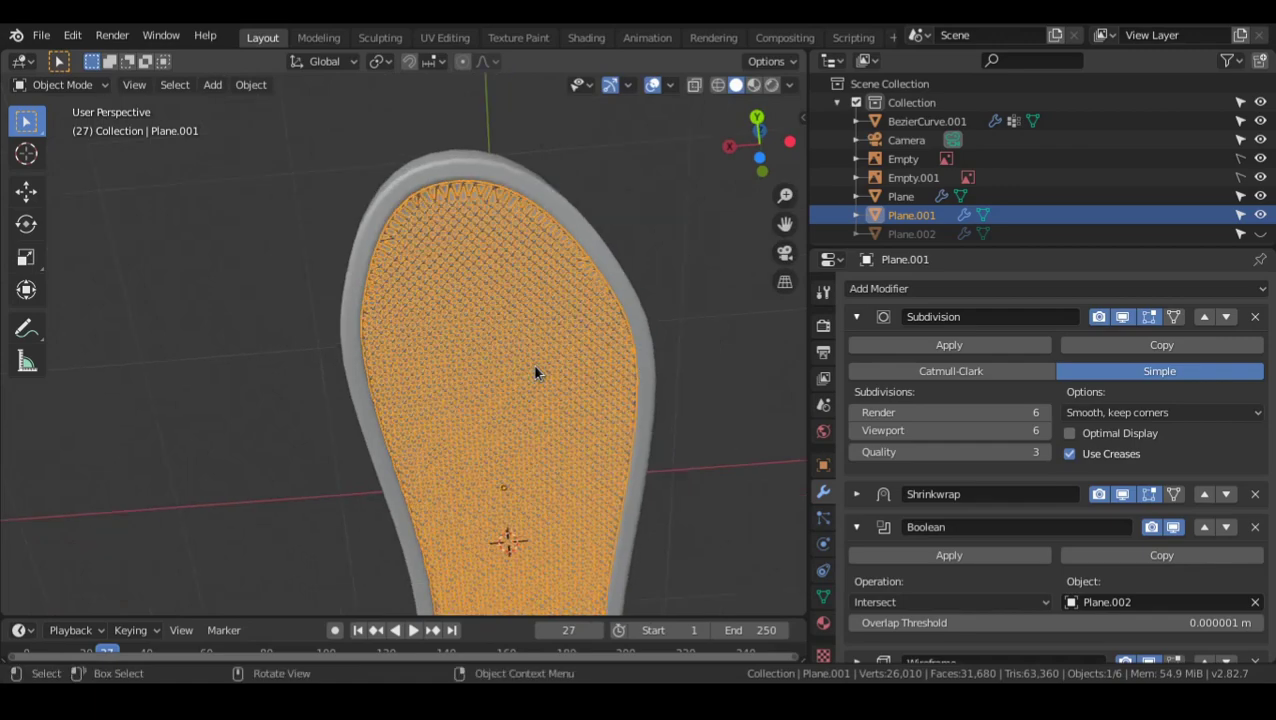
- Reposition the tread grid once more to clean up its jagged cells around the toe edge
key(g)
click(524, 314)
scroll(527, 322, down, 2)
click(575, 406)
middle_drag(571, 408, 556, 412)
shift+middle_drag(556, 412, 494, 284)
- Examine the deselected tread's diamond pattern and cut edges up close from the bottom view
middle_drag(494, 284, 458, 262)
scroll(458, 262, up, 2)
middle_drag(458, 262, 474, 277)
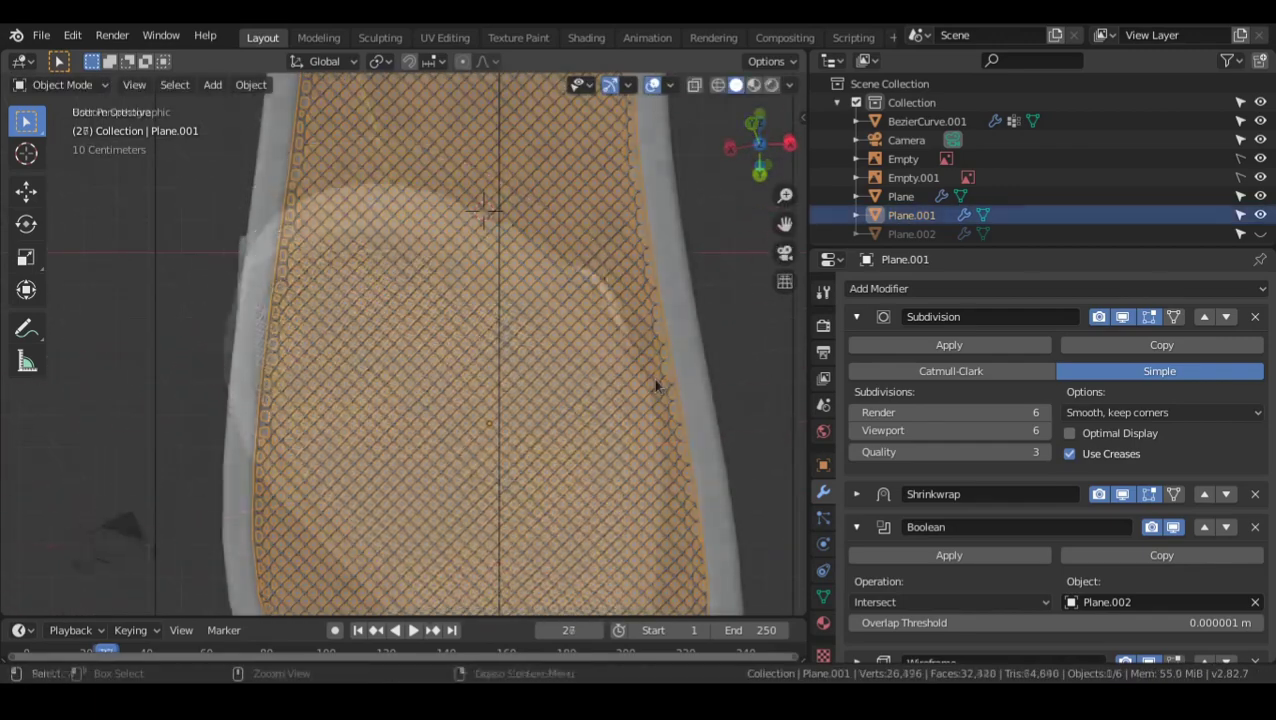
scroll(603, 384, down, 3)
scroll(675, 378, up, 2)
key(alt+a)
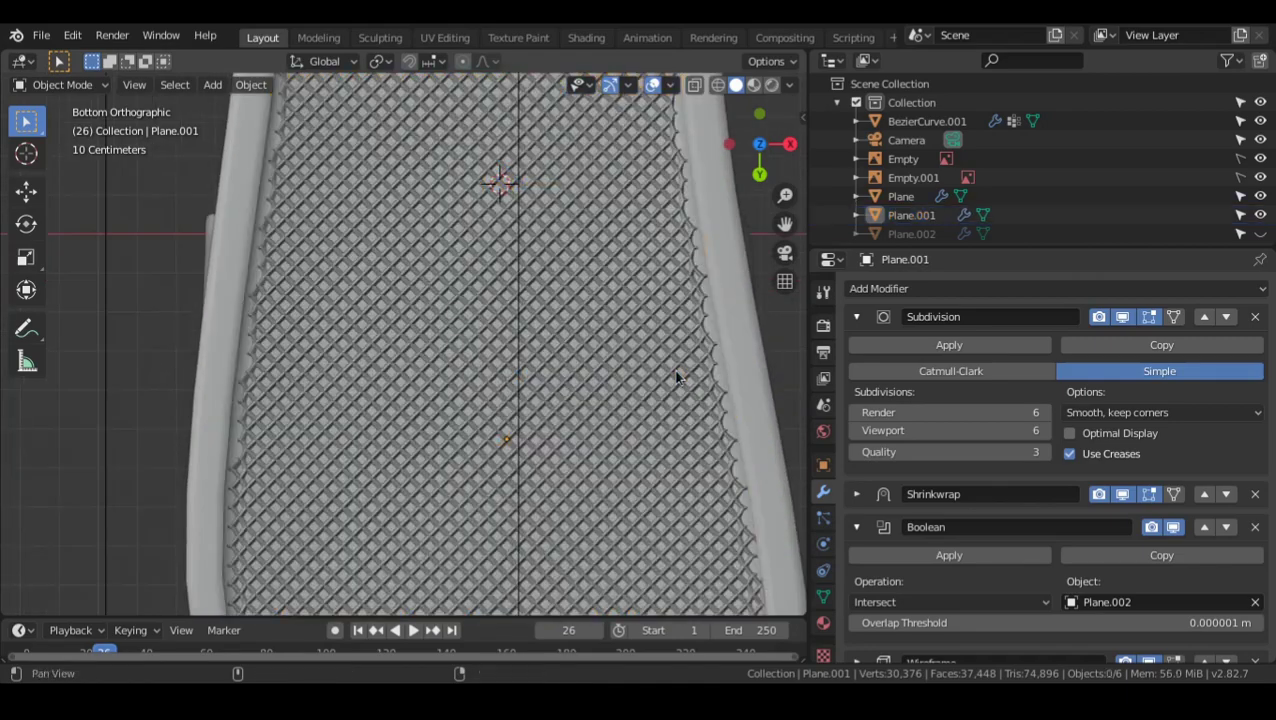
scroll(541, 268, up, 1)
scroll(500, 338, up, 3)
scroll(500, 340, up, 1)
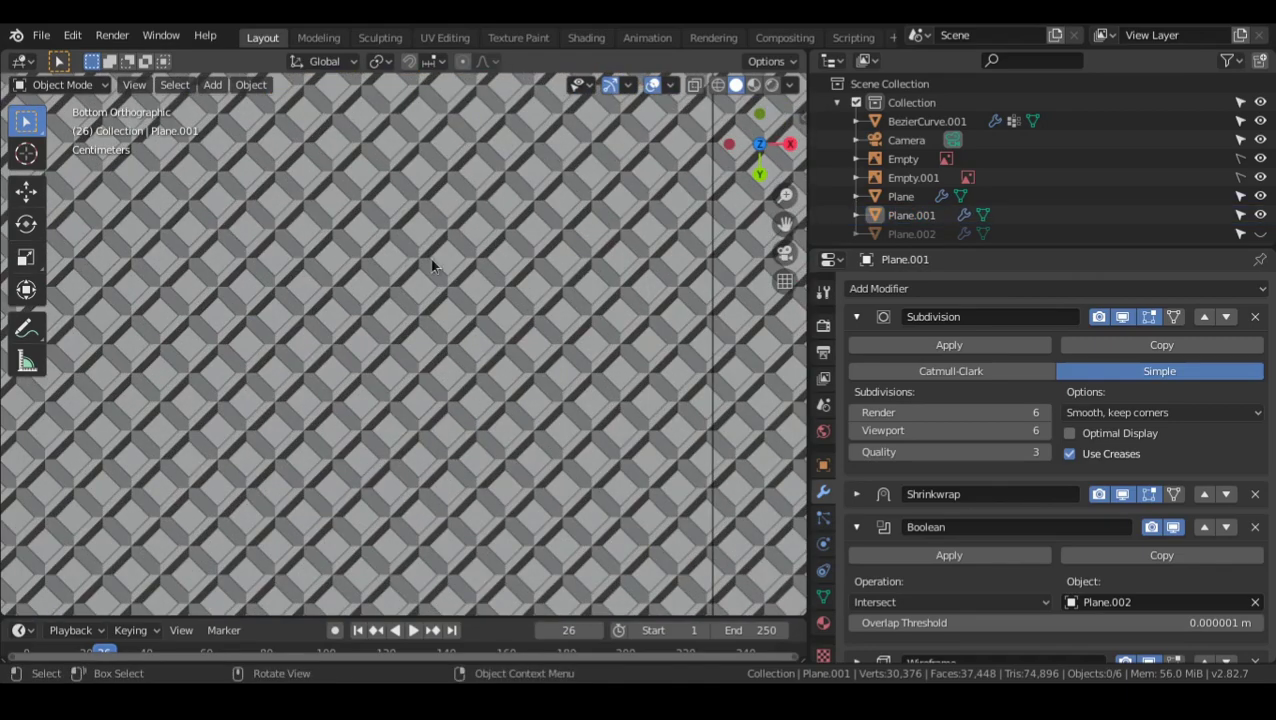
- Set the tread grid's Wireframe modifier thickness to 0.0064 m and clear the selection
click(478, 251)
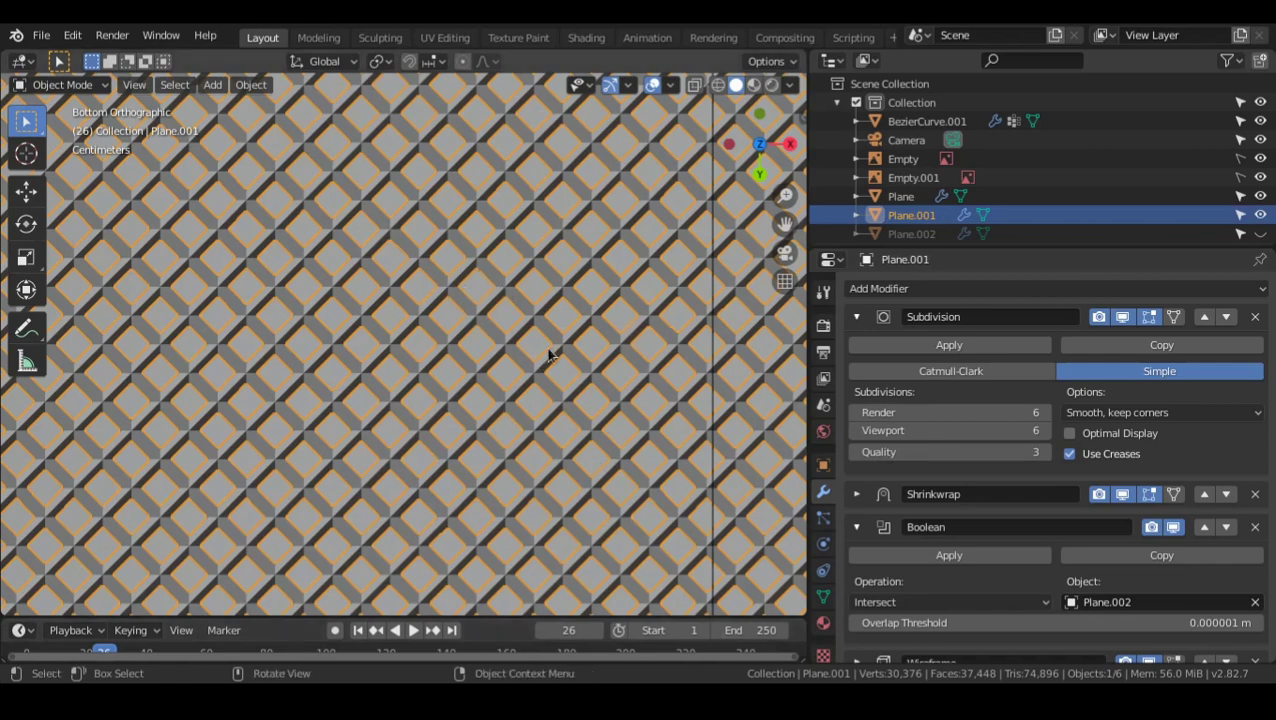
scroll(452, 375, down, 1)
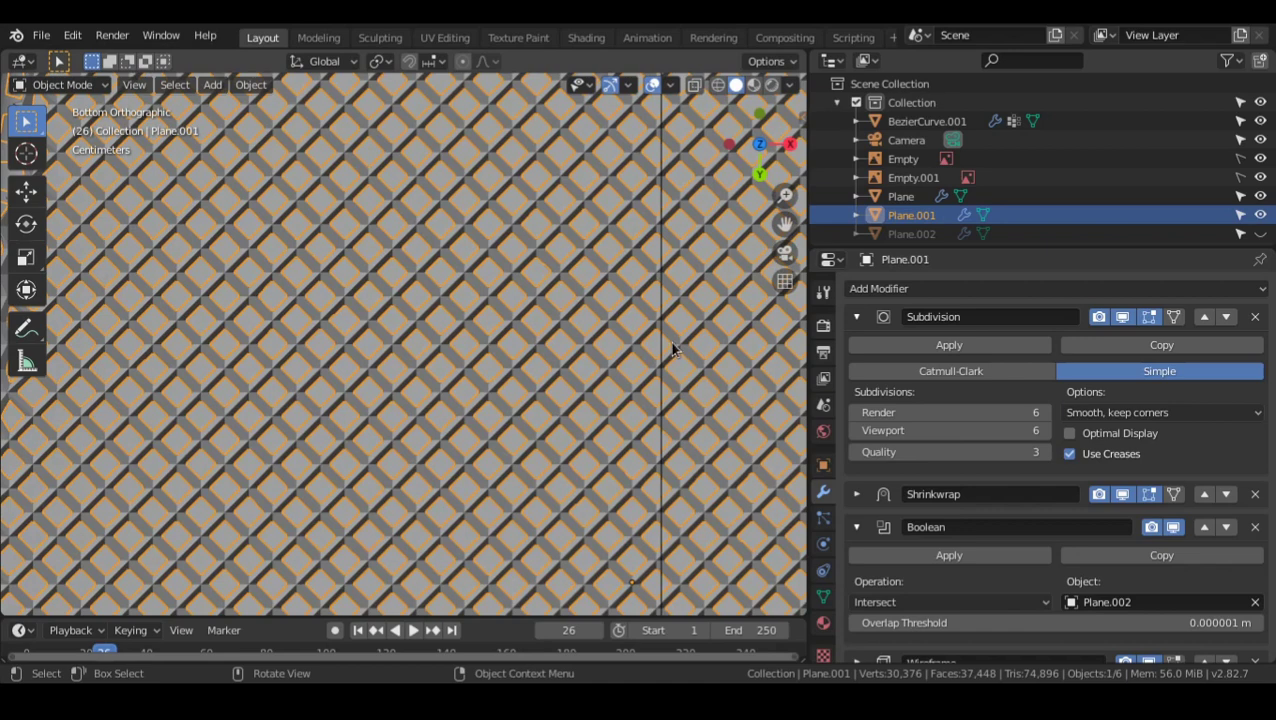
scroll(1093, 392, down, 1)
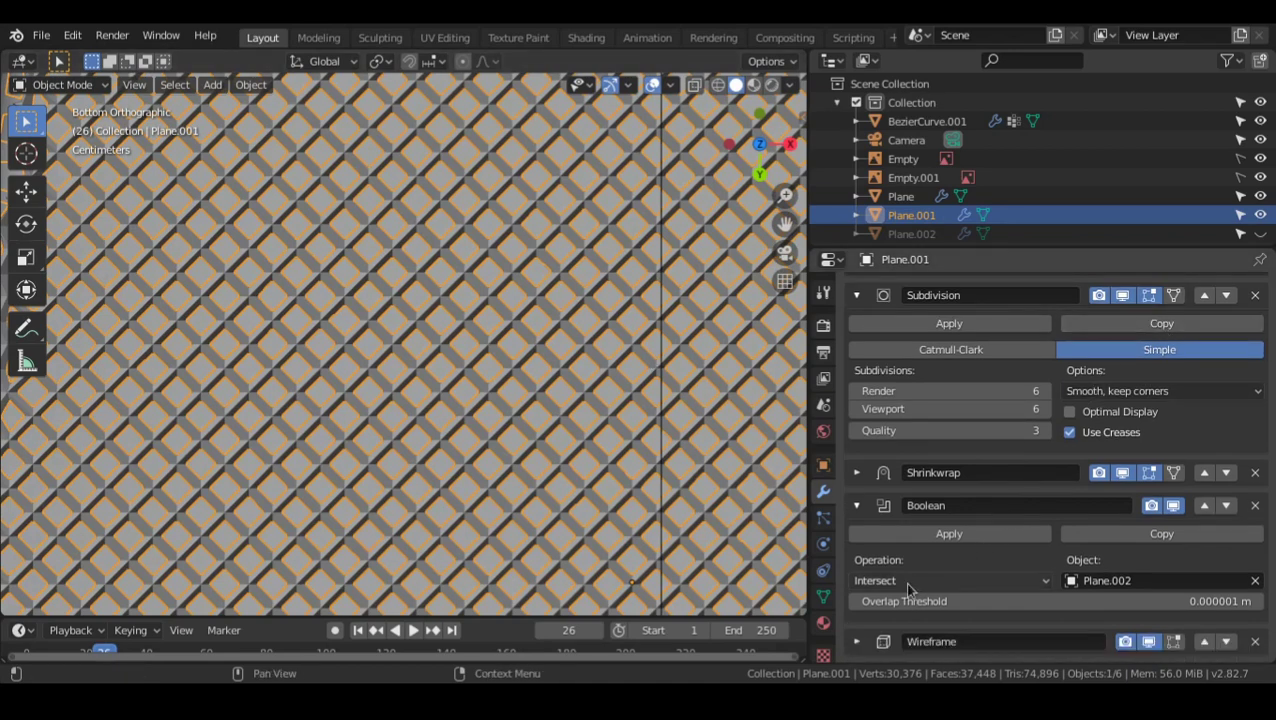
click(857, 643)
scroll(951, 569, down, 4)
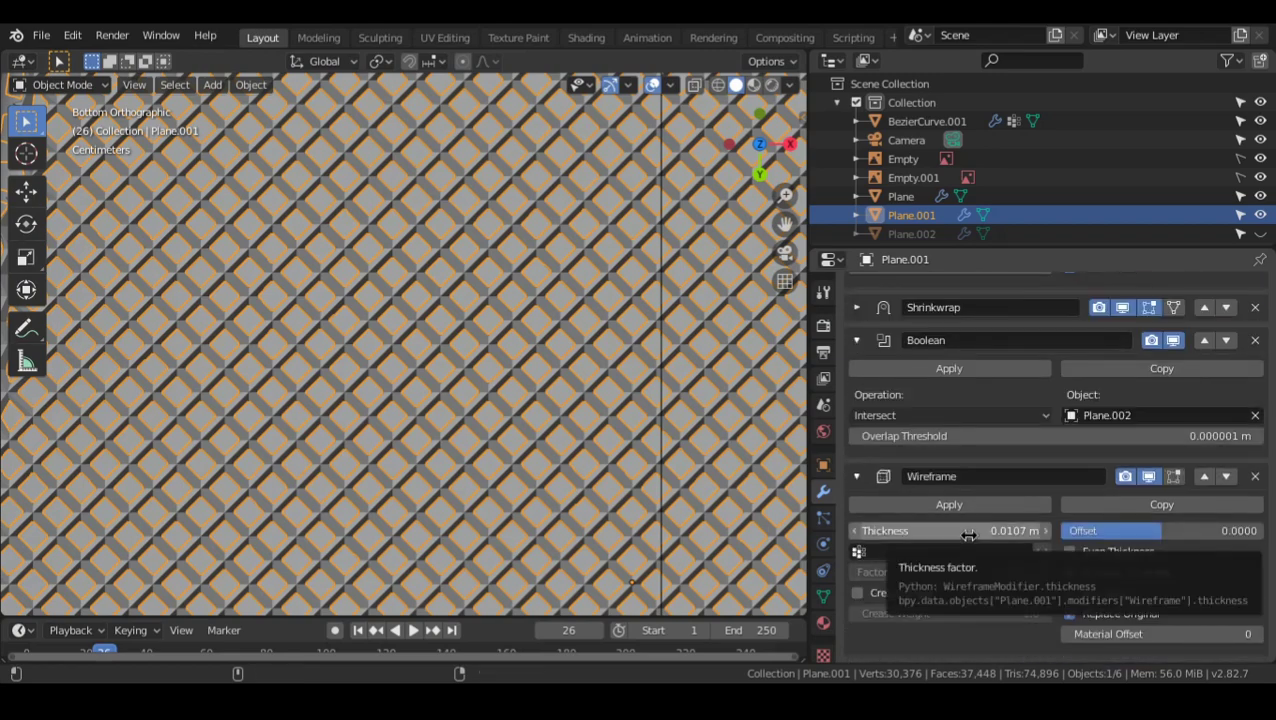
drag(1000, 530, 973, 530)
scroll(597, 518, down, 9)
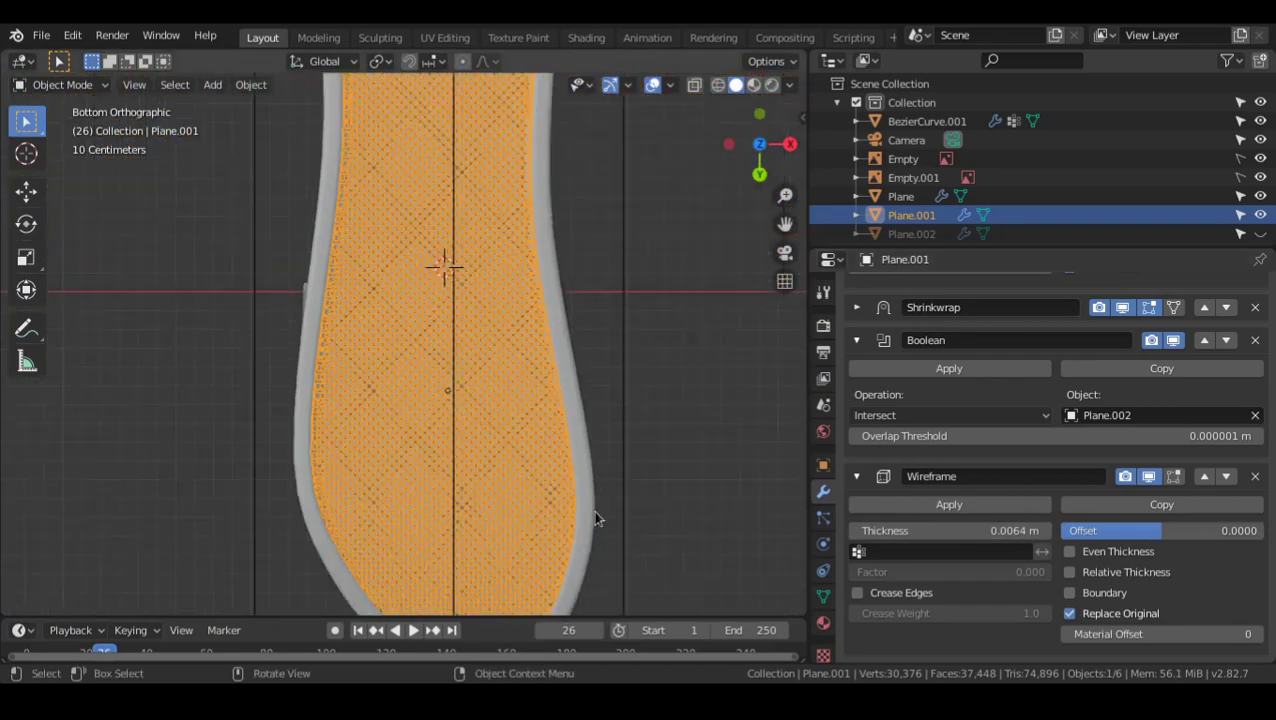
key(alt+a)
shift+middle_drag(570, 471, 587, 498)
scroll(587, 503, up, 7)
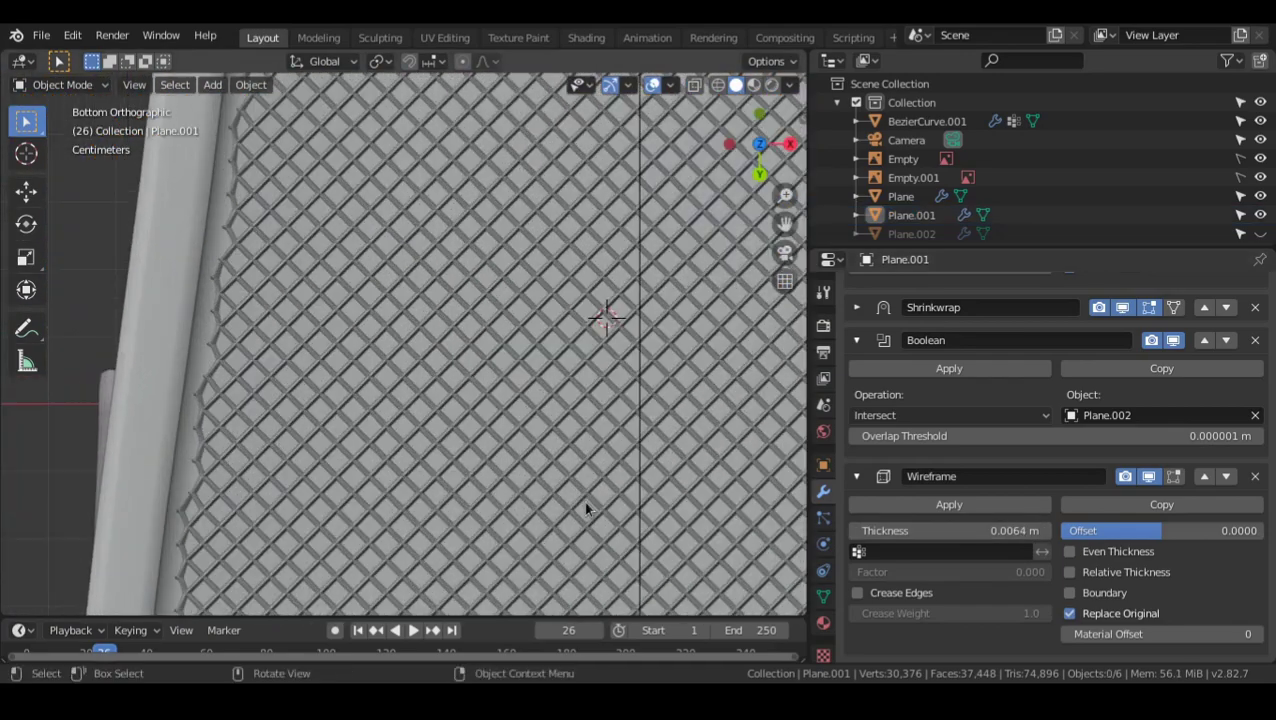
- Scale the tread grid's mesh by 1.5 along the Y axis in Edit Mode, return to Object Mode and deselect it
click(583, 500)
scroll(515, 440, up, 1)
scroll(515, 440, down, 4)
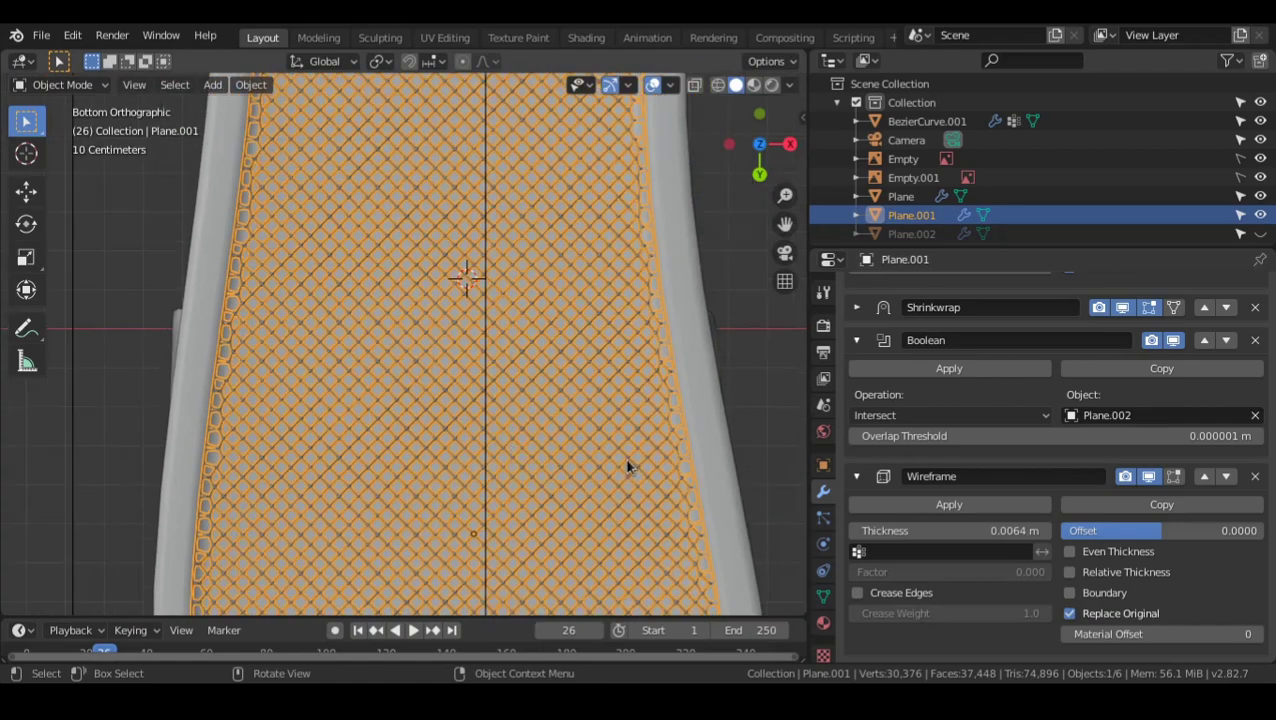
key(Tab)
scroll(625, 459, down, 8)
key(s)
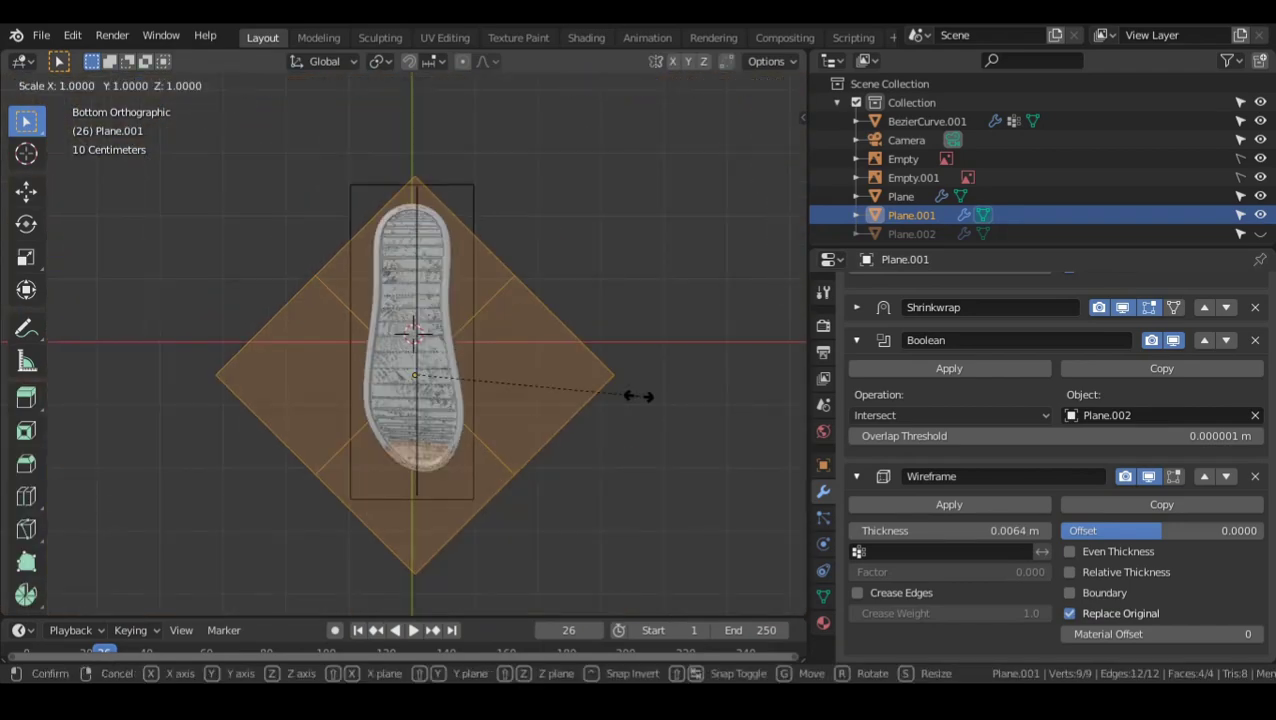
key(y)
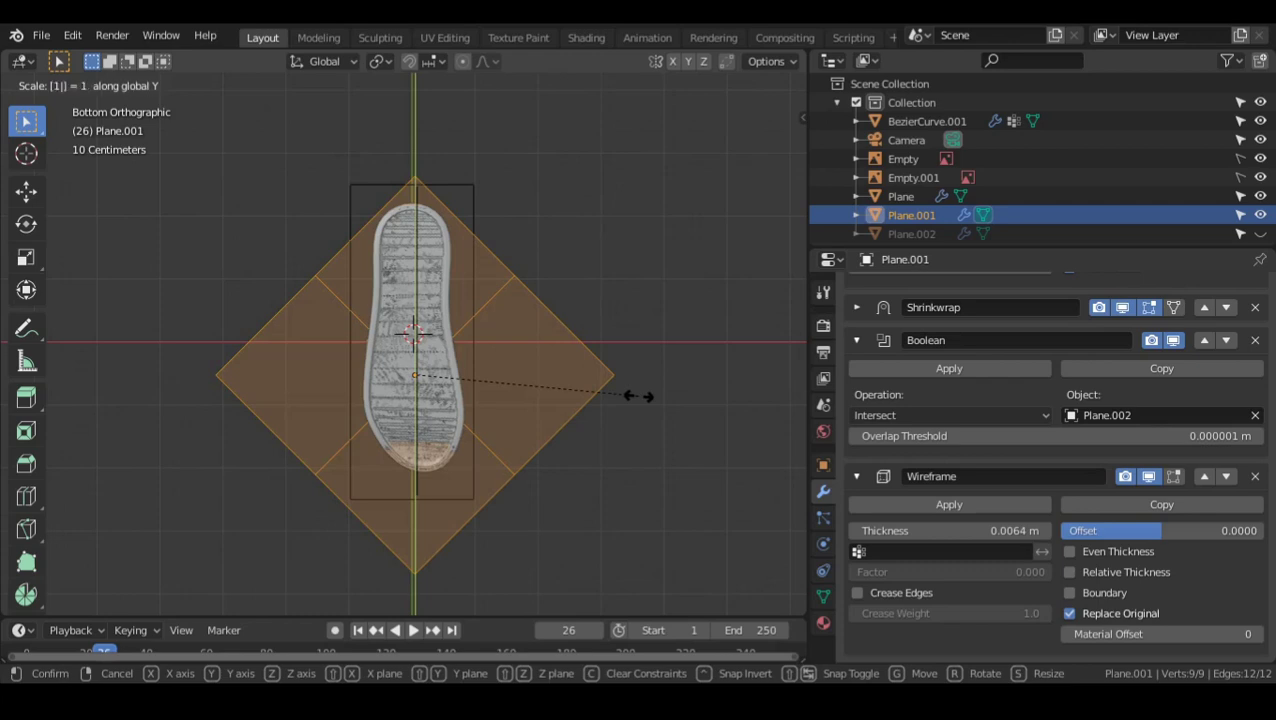
text(1.5)
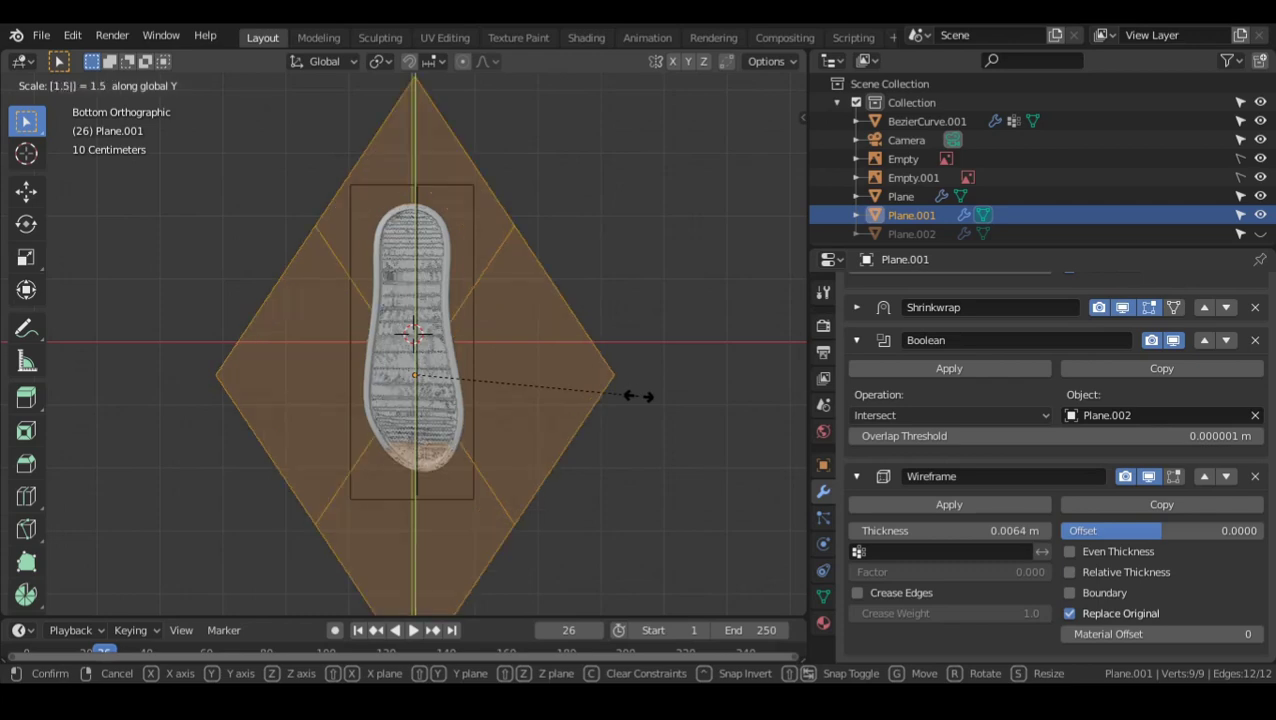
key(Return)
key(Tab)
click(638, 398)
scroll(638, 398, up, 6)
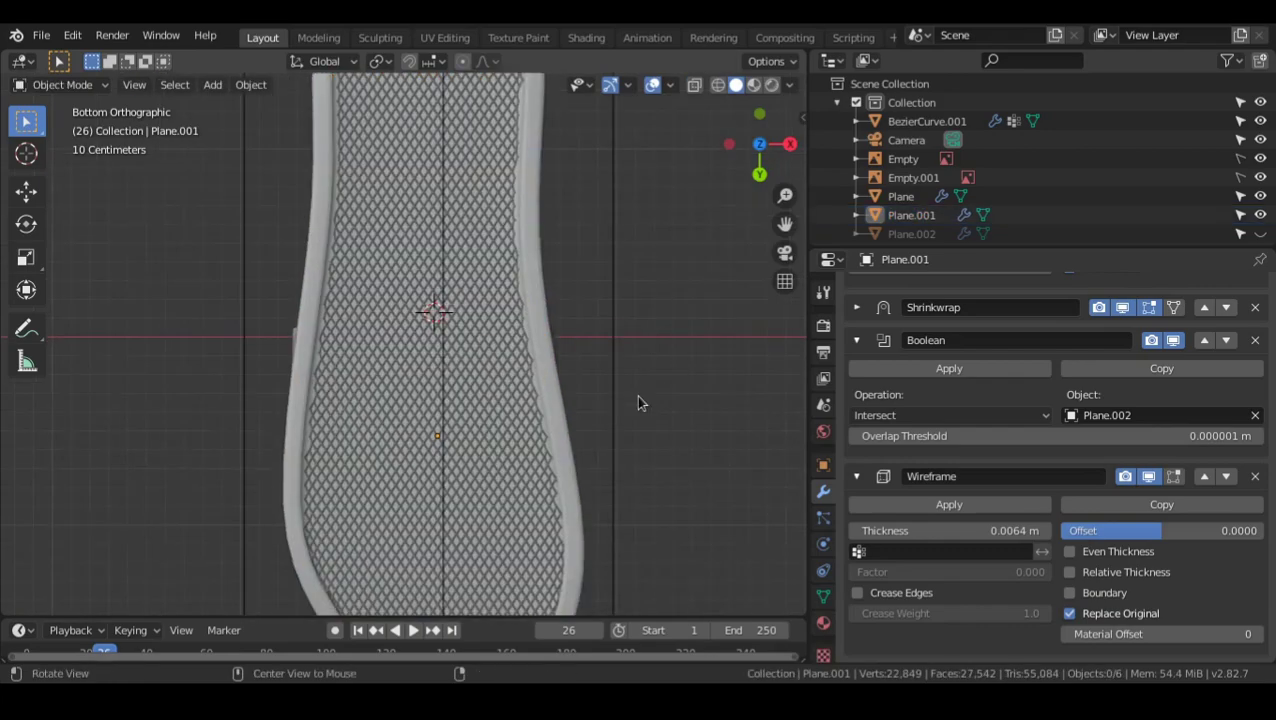
- Examine the elongated diamond tread under the sole and the sandal's overall shape from below and from the side
scroll(576, 443, down, 5)
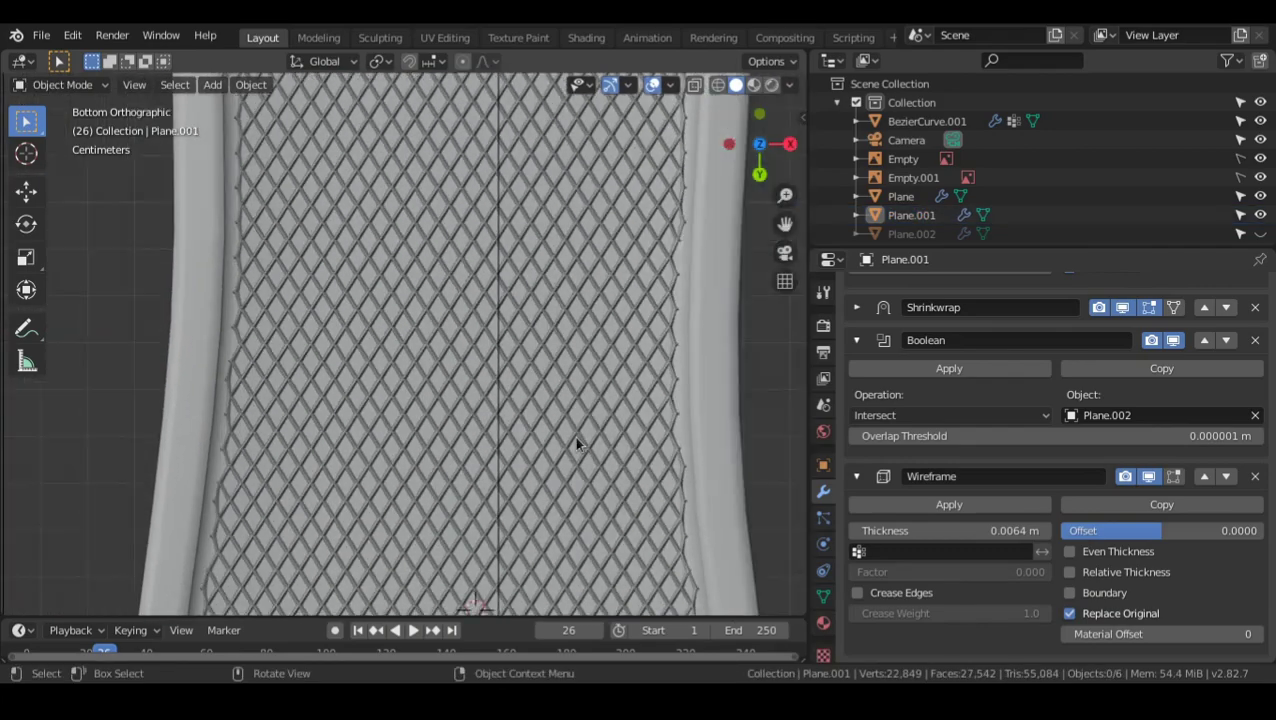
click(530, 458)
alt+drag(670, 460, 98, 368)
click(623, 430)
scroll(523, 479, down, 4)
scroll(572, 328, up, 3)
scroll(545, 320, up, 4)
scroll(267, 361, down, 5)
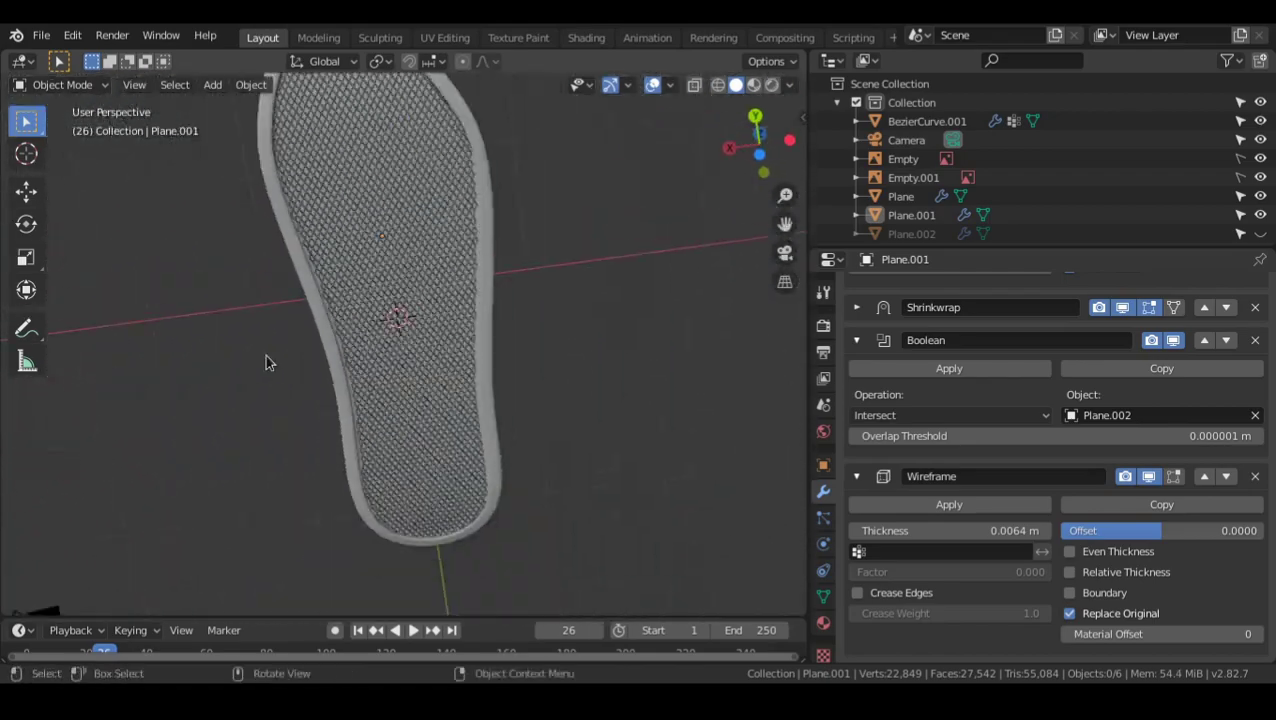
alt+drag(268, 361, 497, 366)
mouse_move(497, 366)
middle_down()
mouse_move(570, 373)
mouse_move(527, 396)
mouse_move(535, 382)
mouse_move(398, 410)
mouse_move(508, 367)
mouse_move(472, 373)
mouse_move(505, 379)
middle_up()
scroll(533, 389, up, 4)
scroll(495, 376, down, 3)
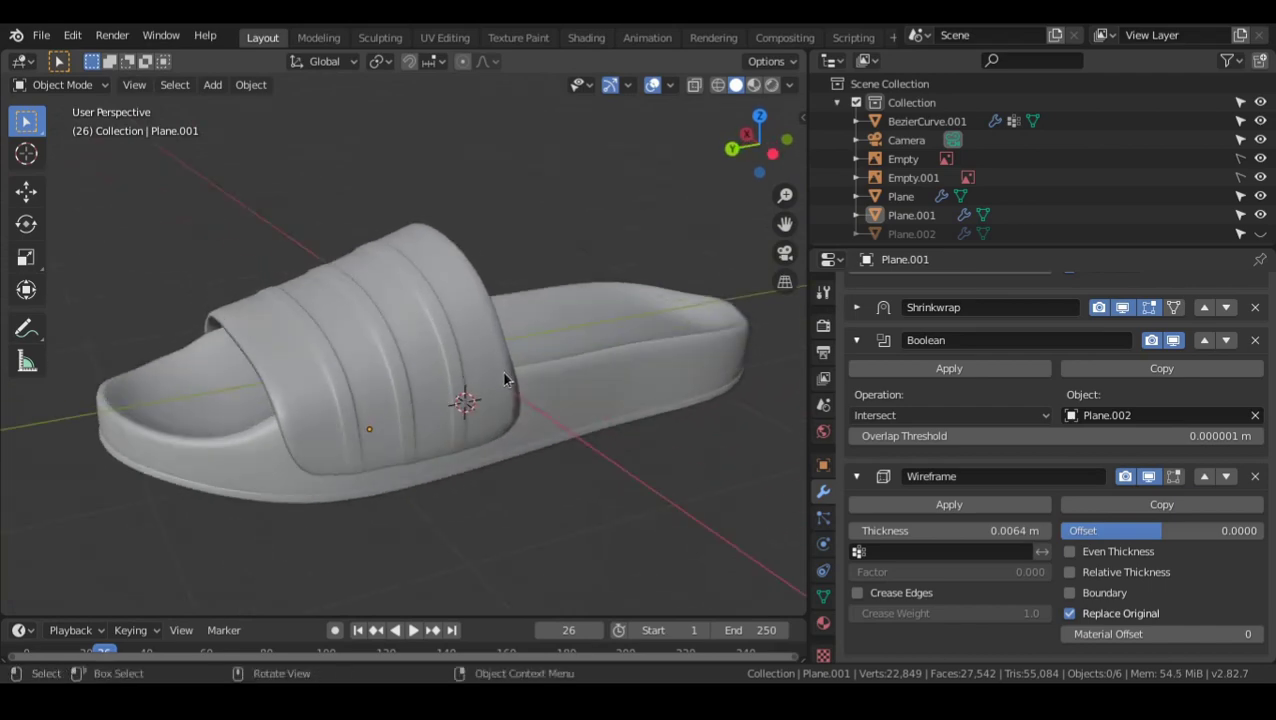
alt+drag(620, 385, 562, 426)
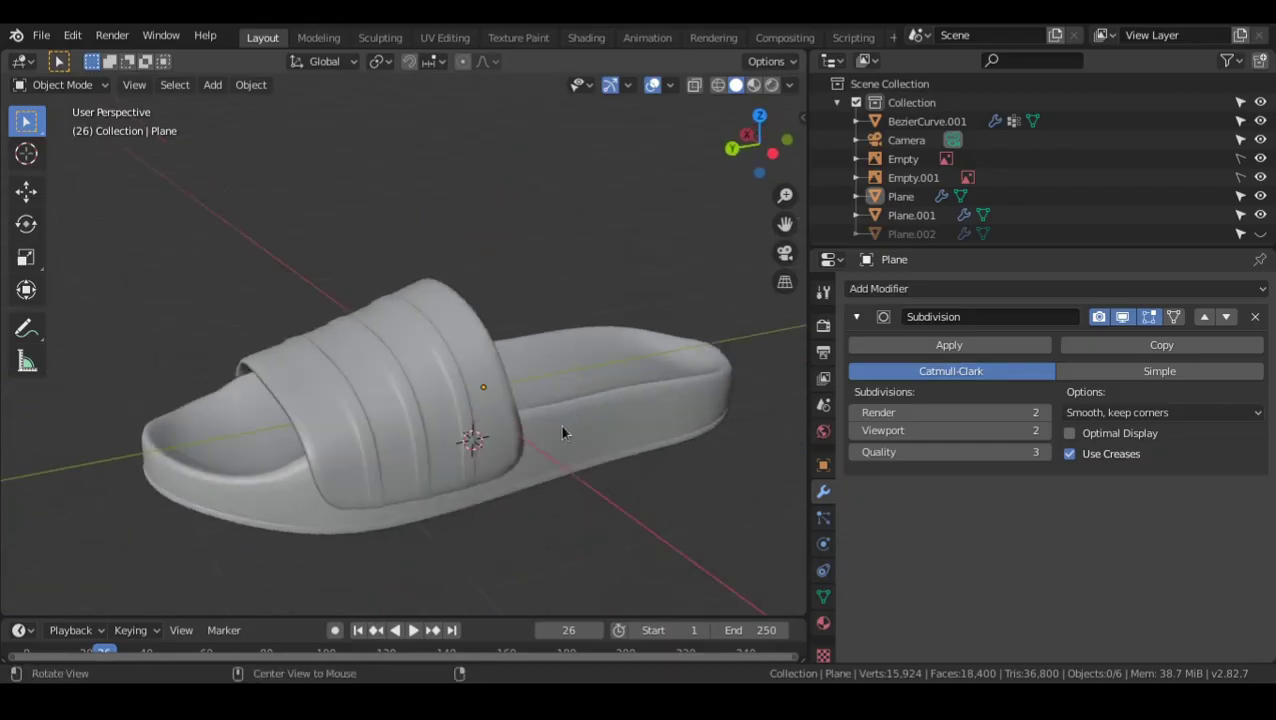
mouse_move(562, 432)
middle_down()
mouse_move(558, 293)
mouse_move(561, 410)
middle_up()
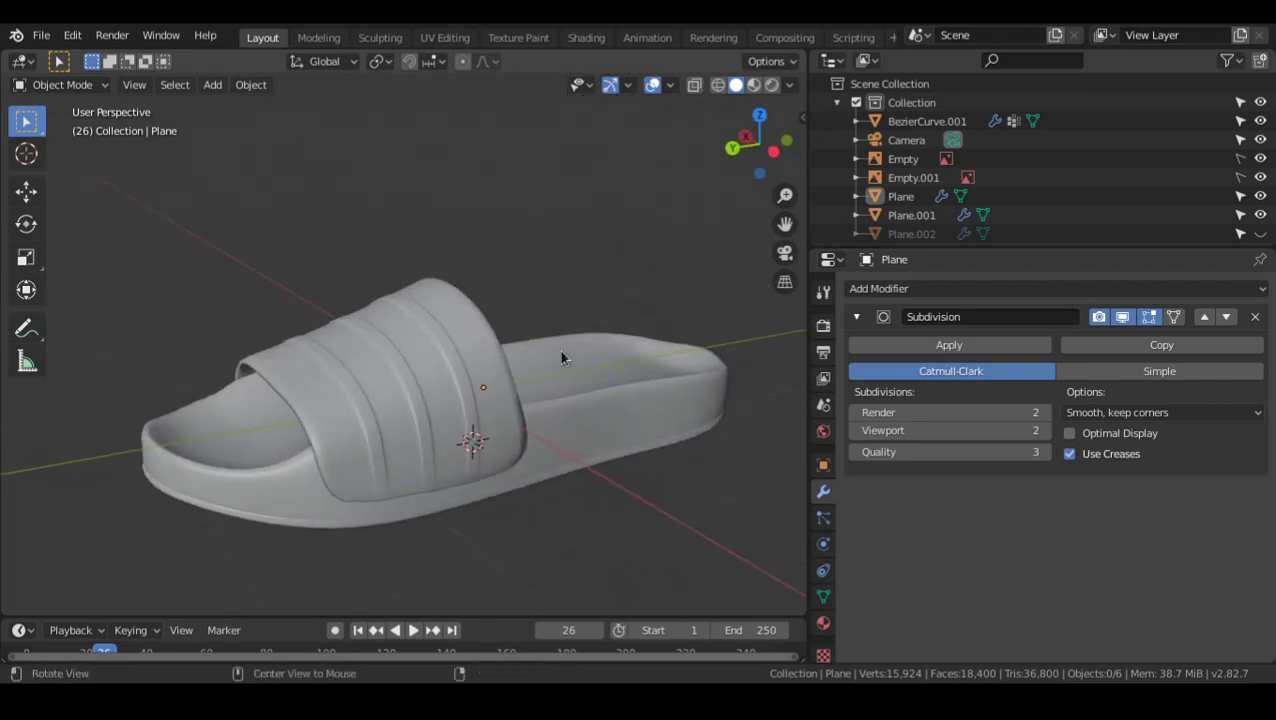
middle_drag(561, 357, 541, 406)
- Set the world background color to an Environment Texture and load the image urban_street_02_4k.hdr
click(823, 431)
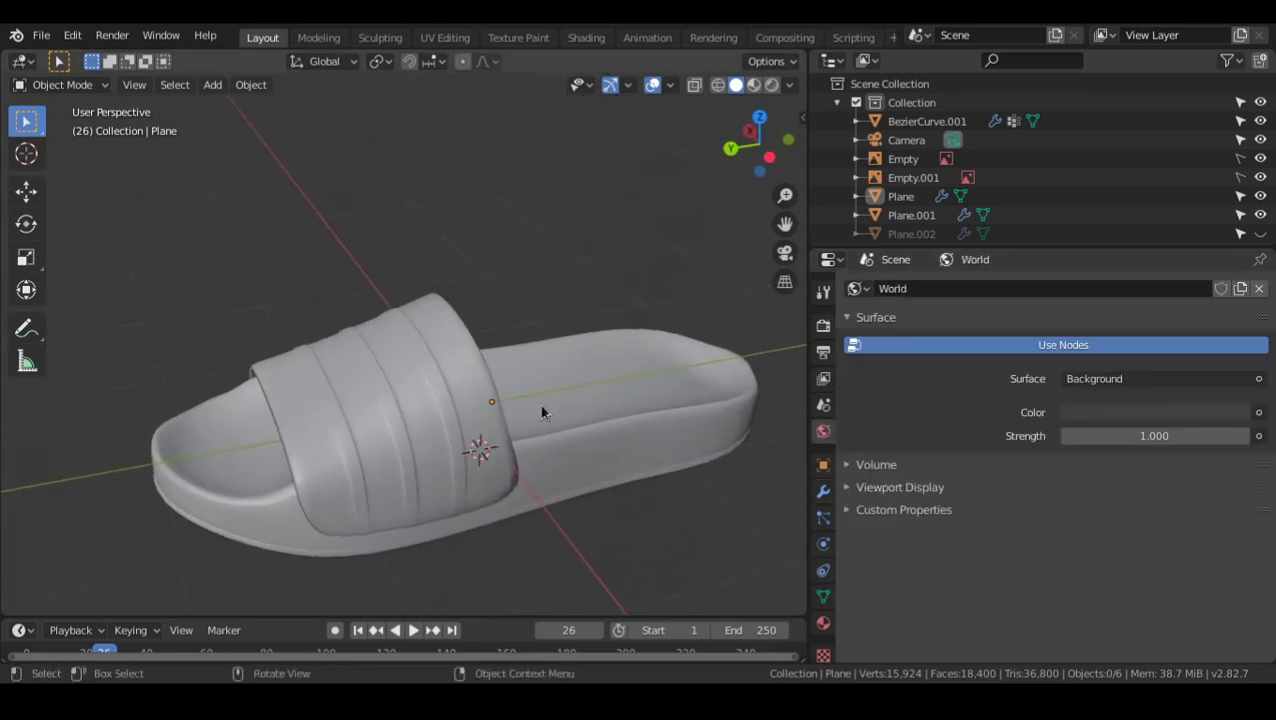
click(1259, 413)
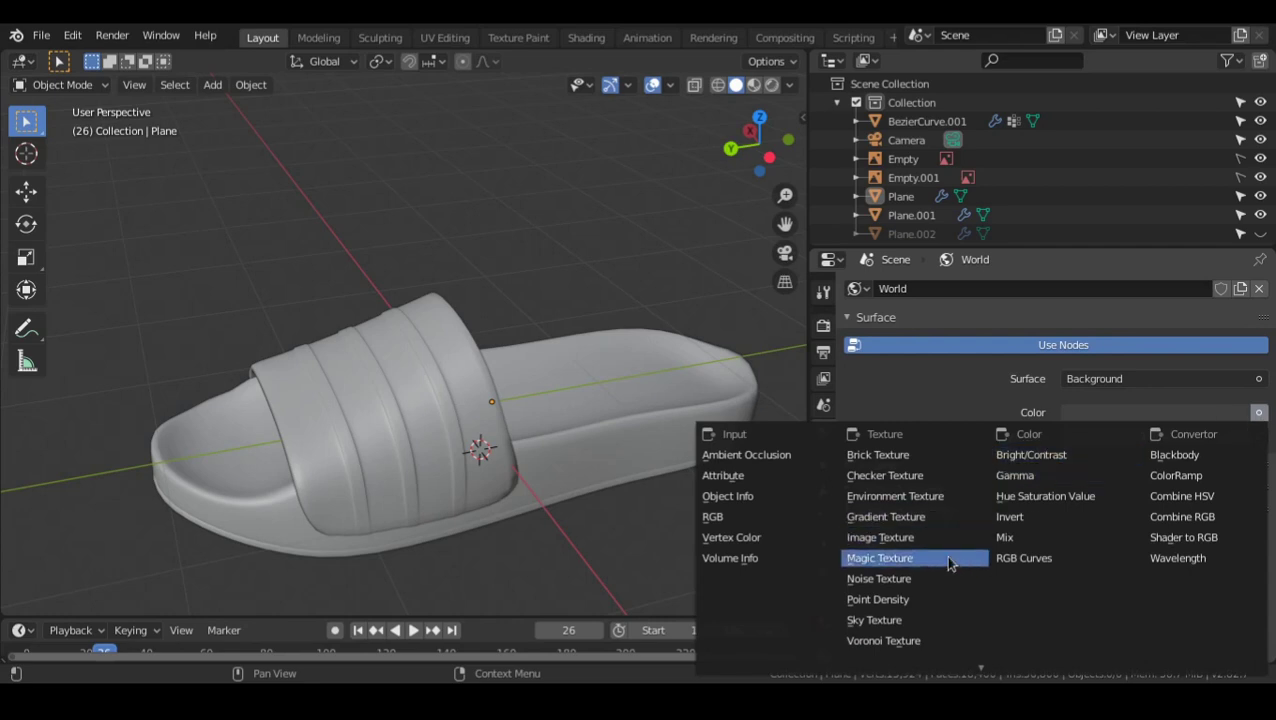
click(936, 497)
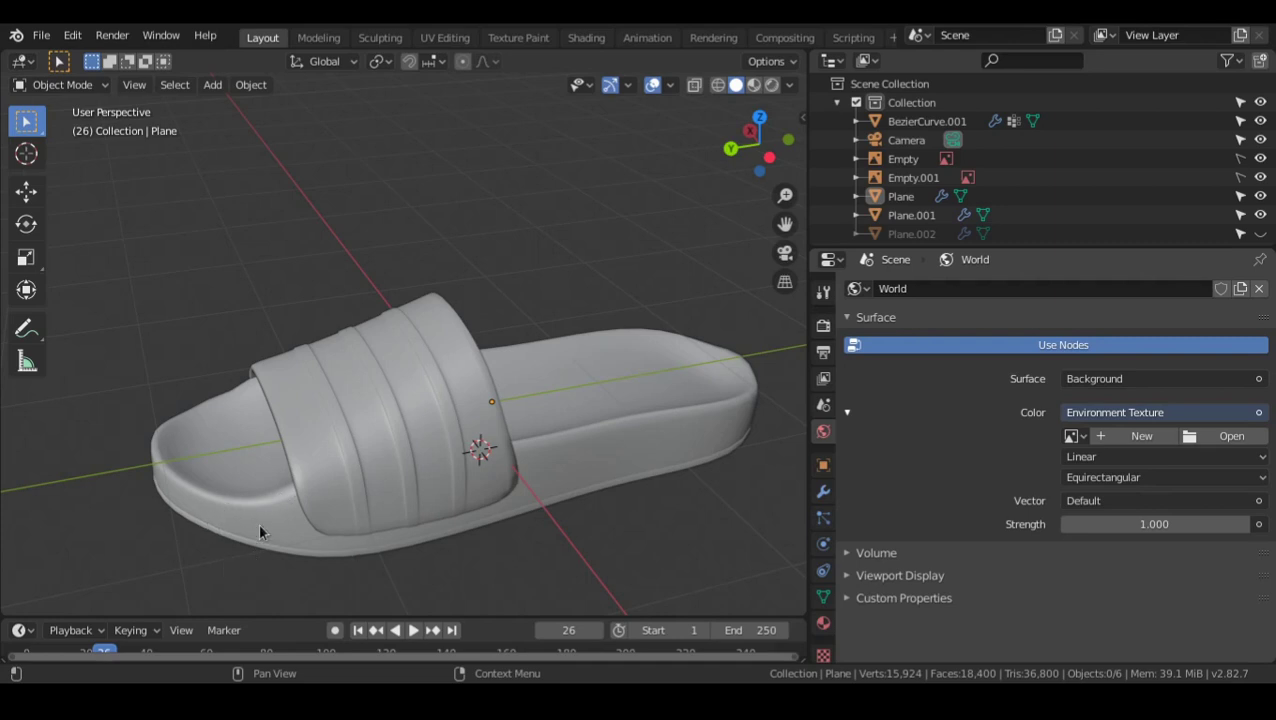
middle_drag(365, 430, 433, 362)
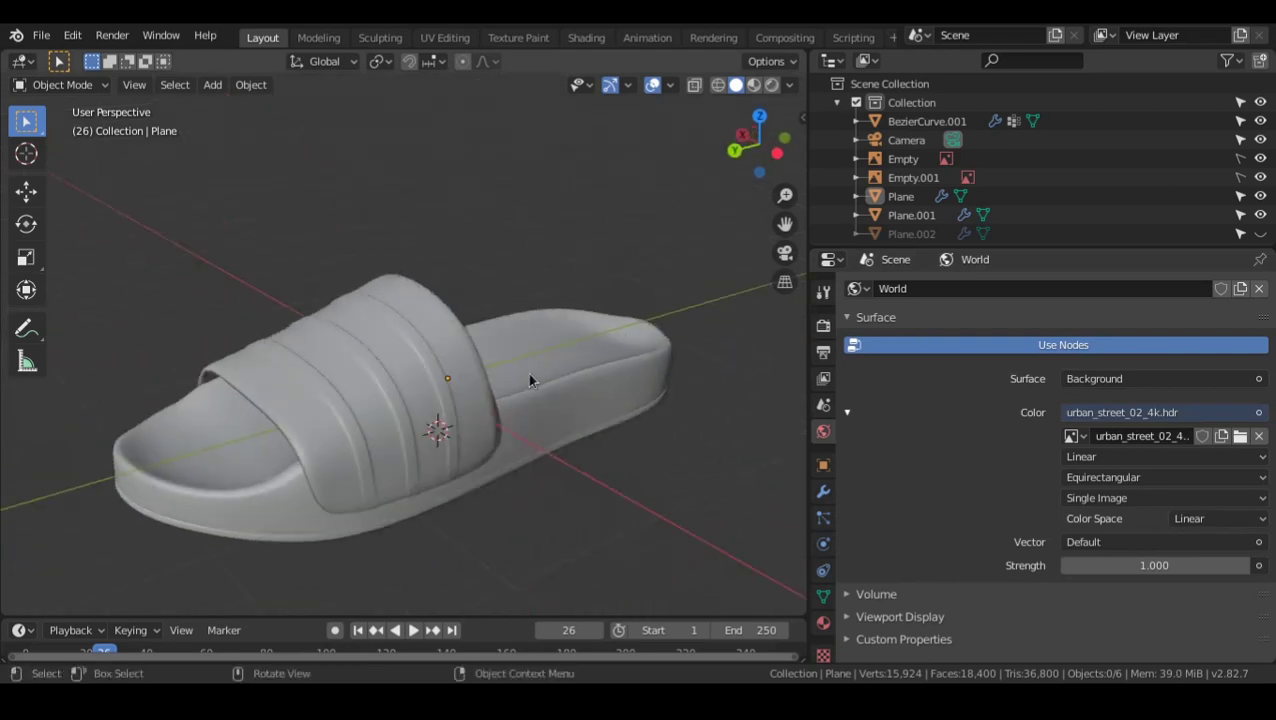
- Switch the viewport to Rendered shading to show the sandal lit by the environment image
key(z)
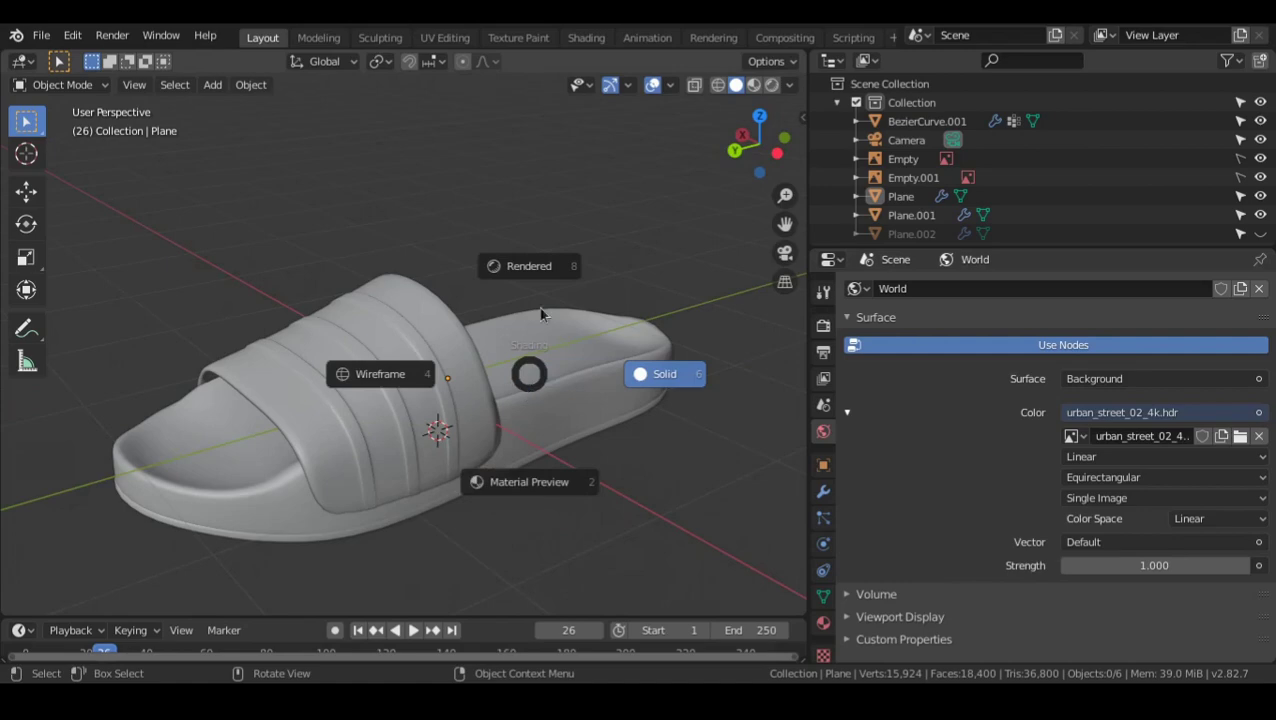
click(555, 197)
mouse_move(555, 197)
middle_down()
mouse_move(314, 346)
mouse_move(571, 268)
mouse_move(548, 183)
mouse_move(450, 300)
mouse_move(337, 385)
mouse_move(725, 367)
mouse_move(713, 254)
mouse_move(283, 288)
mouse_move(272, 362)
mouse_move(421, 397)
mouse_move(641, 421)
middle_up()
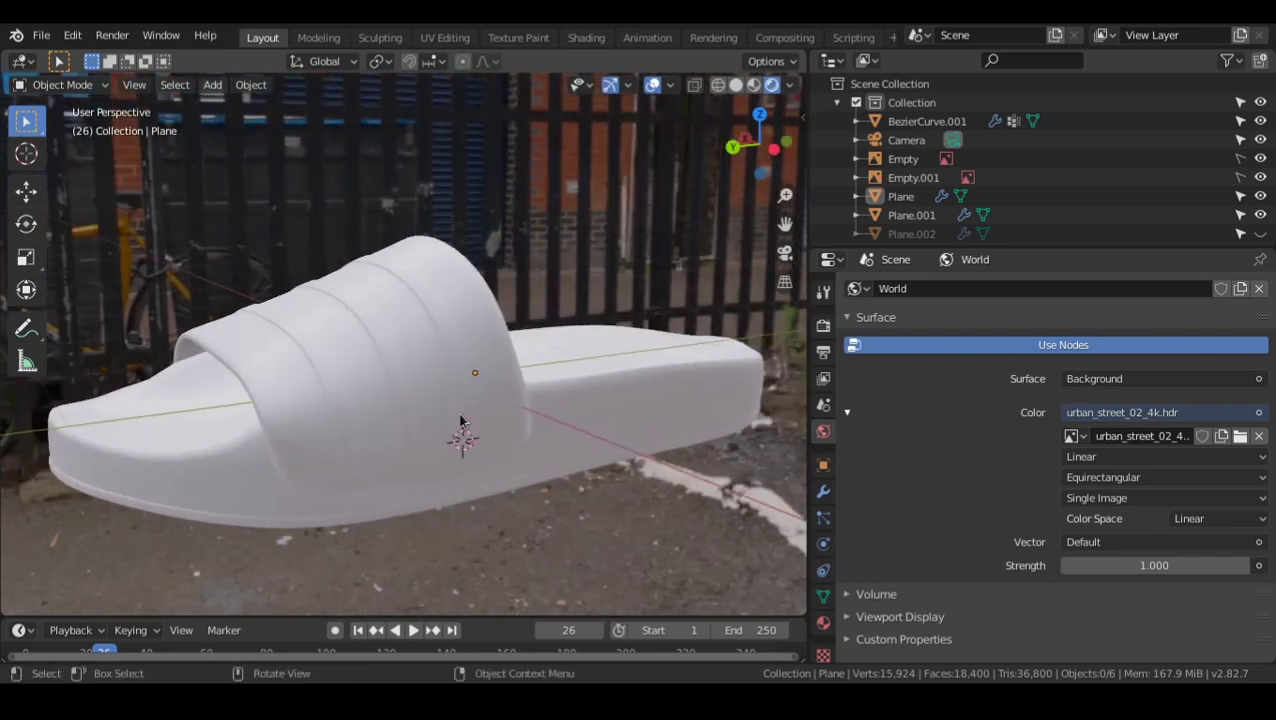
- Enable the Transparent option in the render Film settings to hide the background image
click(822, 329)
scroll(1080, 576, down, 2)
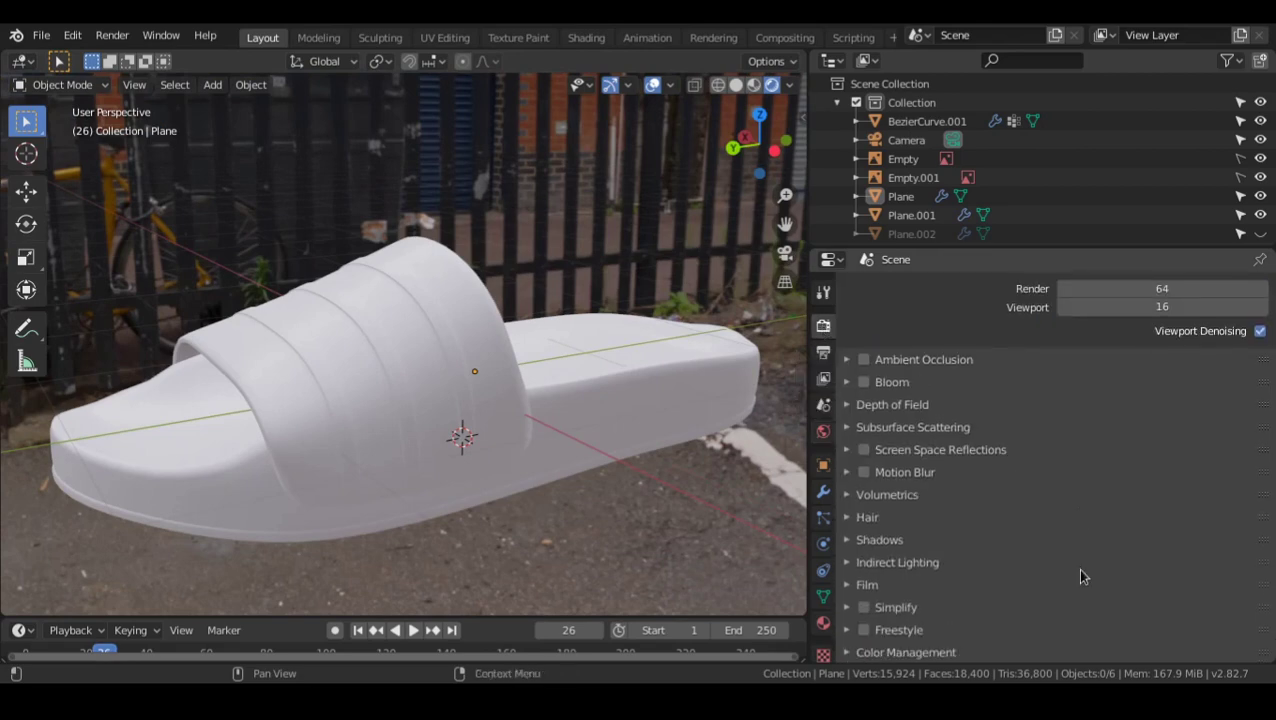
click(866, 585)
scroll(1000, 570, down, 2)
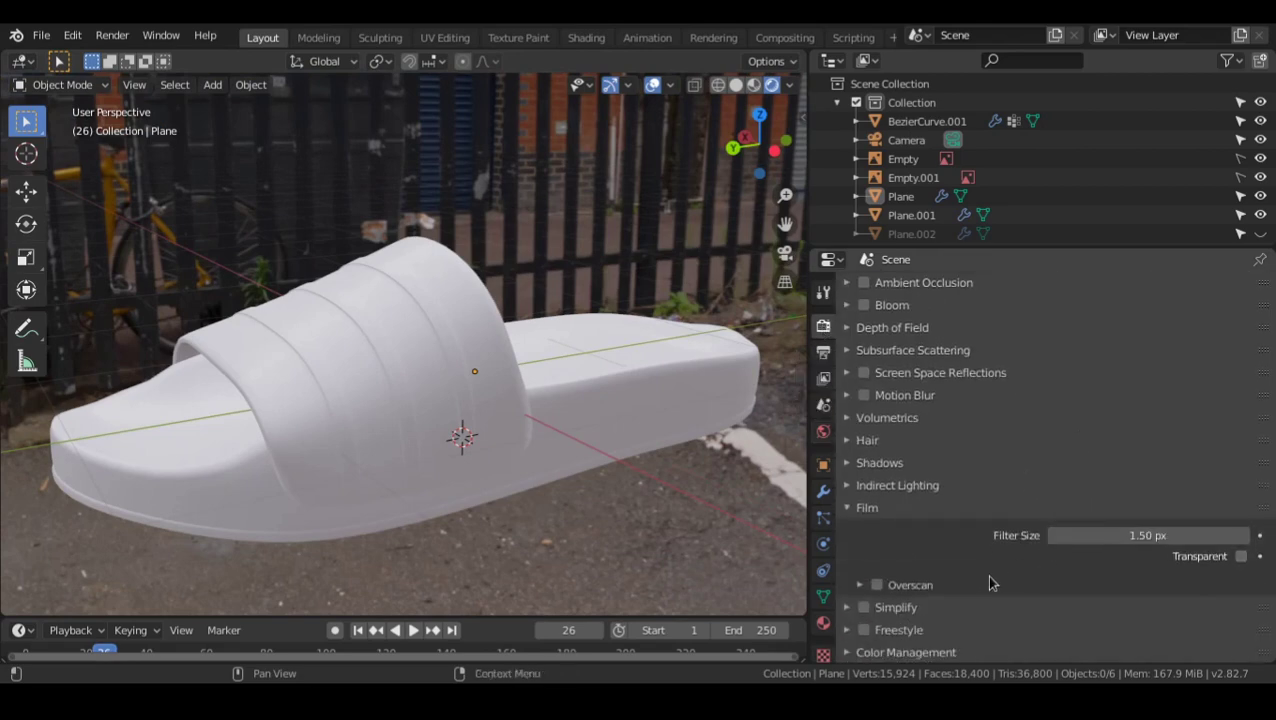
click(1213, 558)
middle_drag(590, 464, 504, 484)
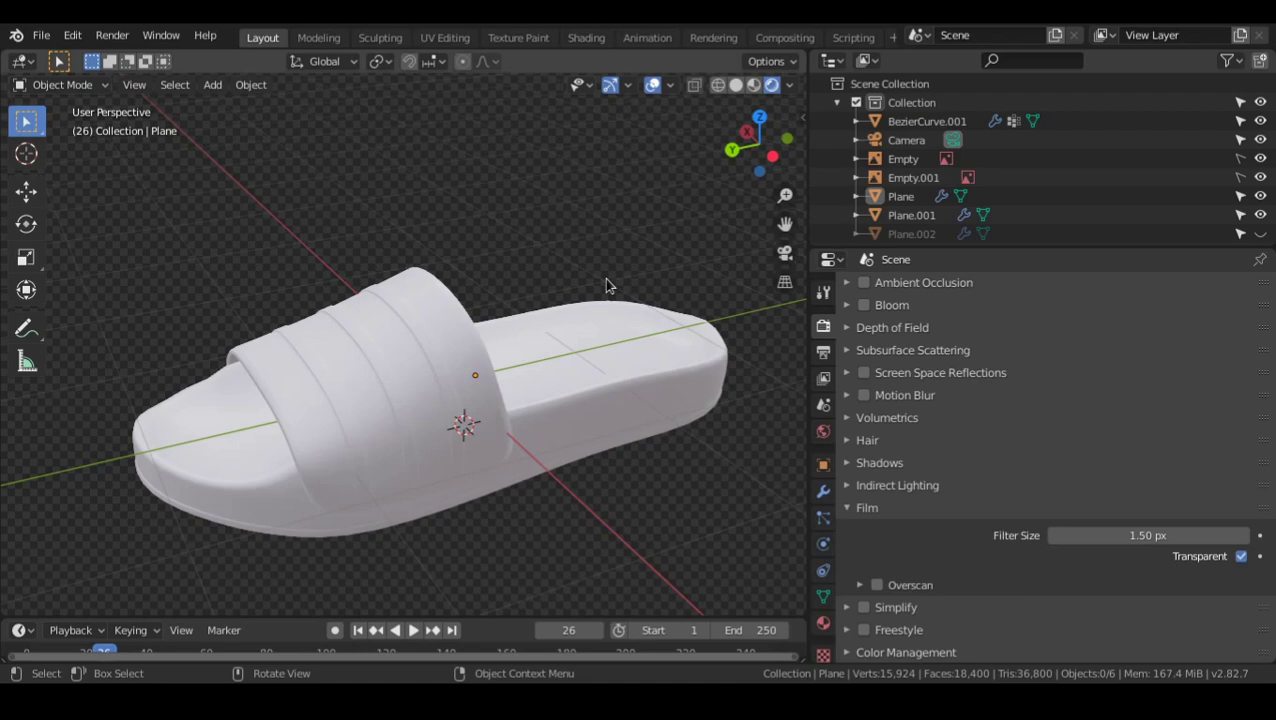
middle_drag(495, 238, 500, 390)
click(537, 414)
click(649, 410)
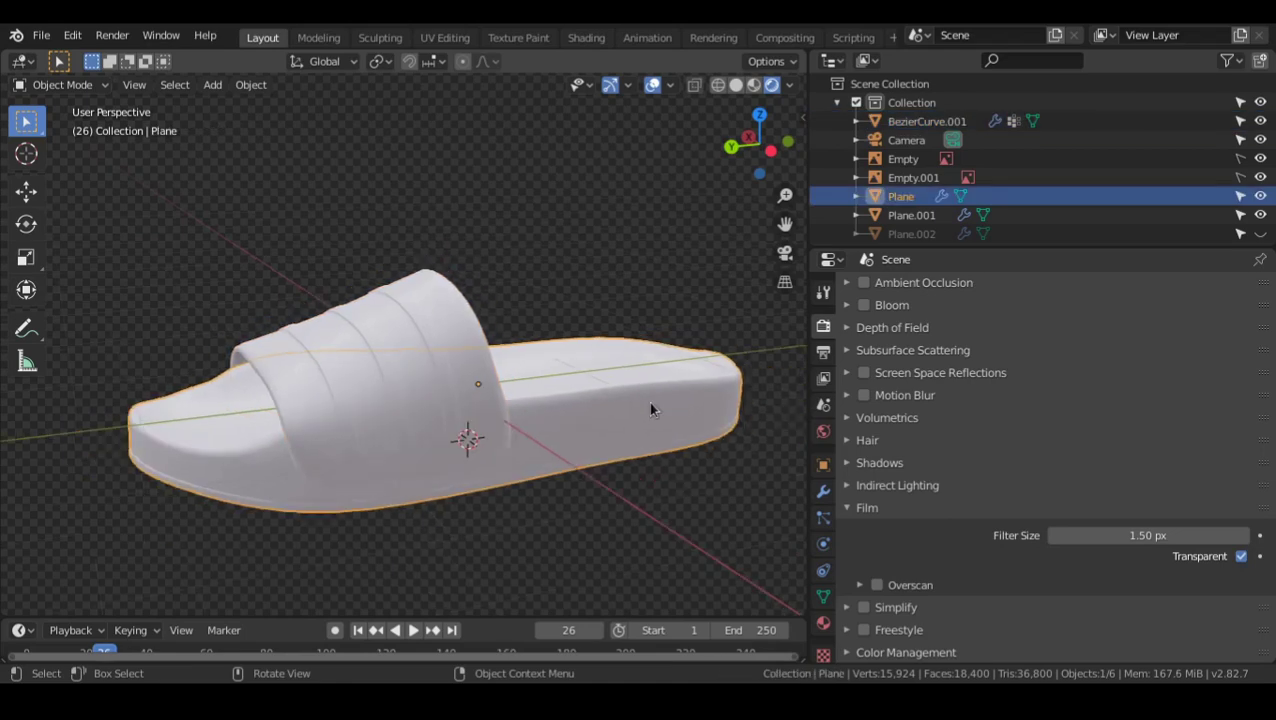
middle_drag(652, 407, 513, 390)
key(alt+a)
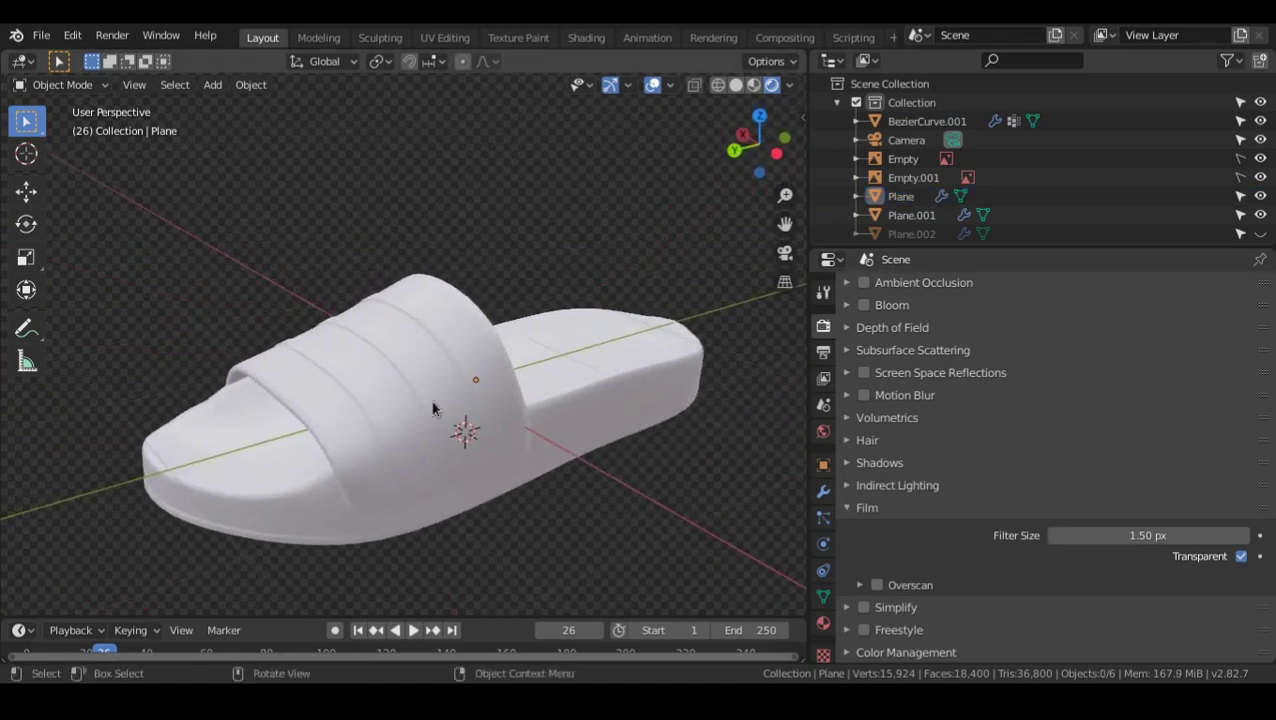
middle_drag(350, 408, 334, 394)
- Select the sandal's strap and give it a new material named Red Weaving
click(410, 344)
key(g)
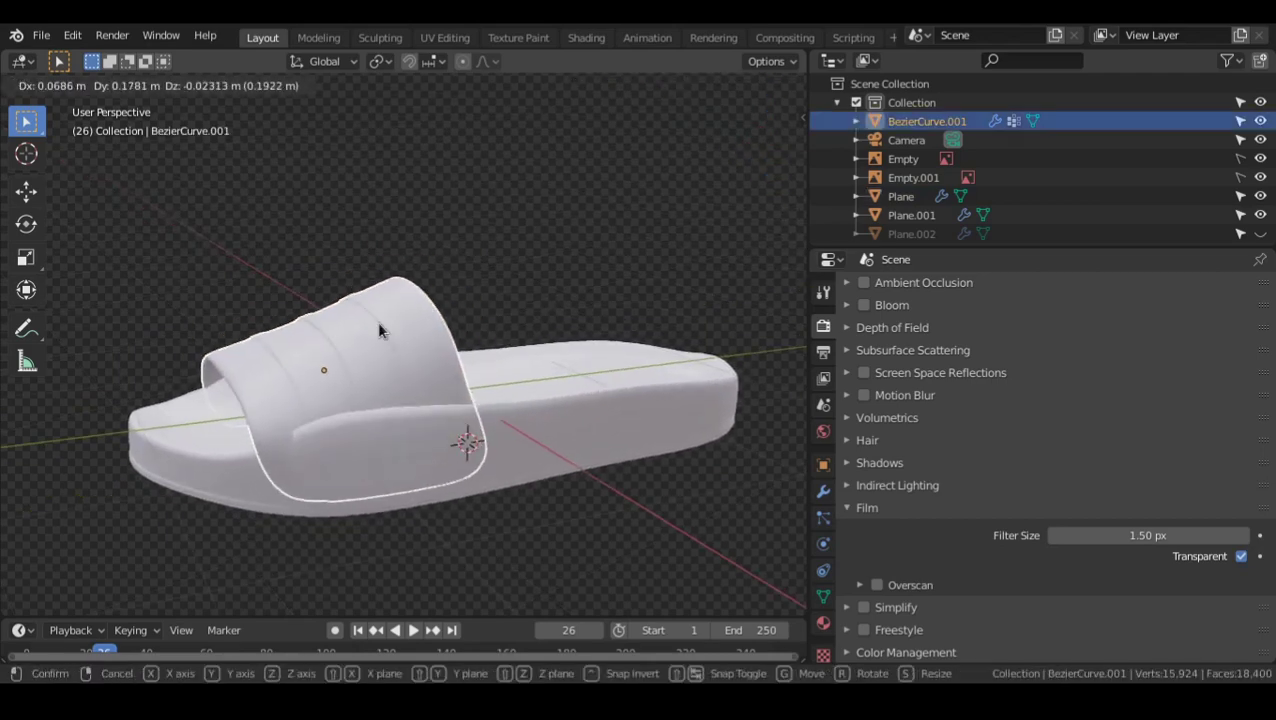
right_click(384, 332)
middle_drag(437, 351, 482, 365)
mouse_move(482, 365)
middle_down()
mouse_move(437, 361)
mouse_move(498, 374)
middle_up()
scroll(440, 362, up, 2)
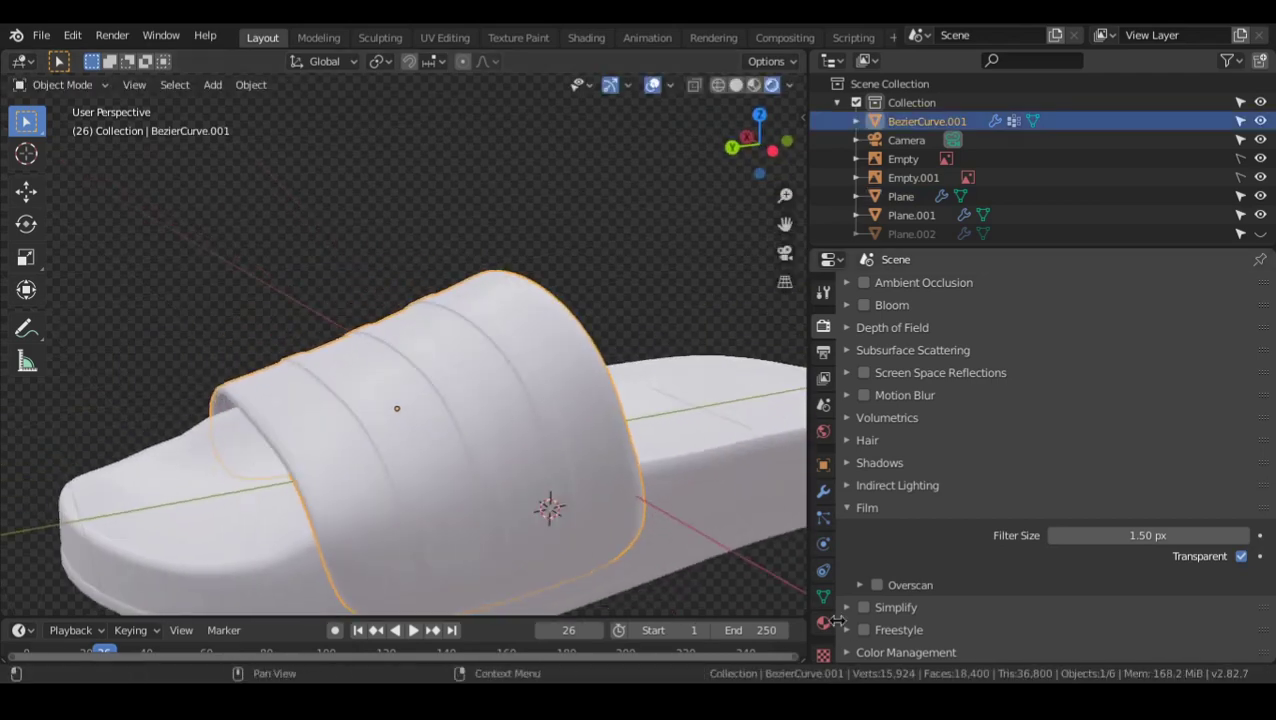
click(823, 624)
scroll(476, 512, down, 3)
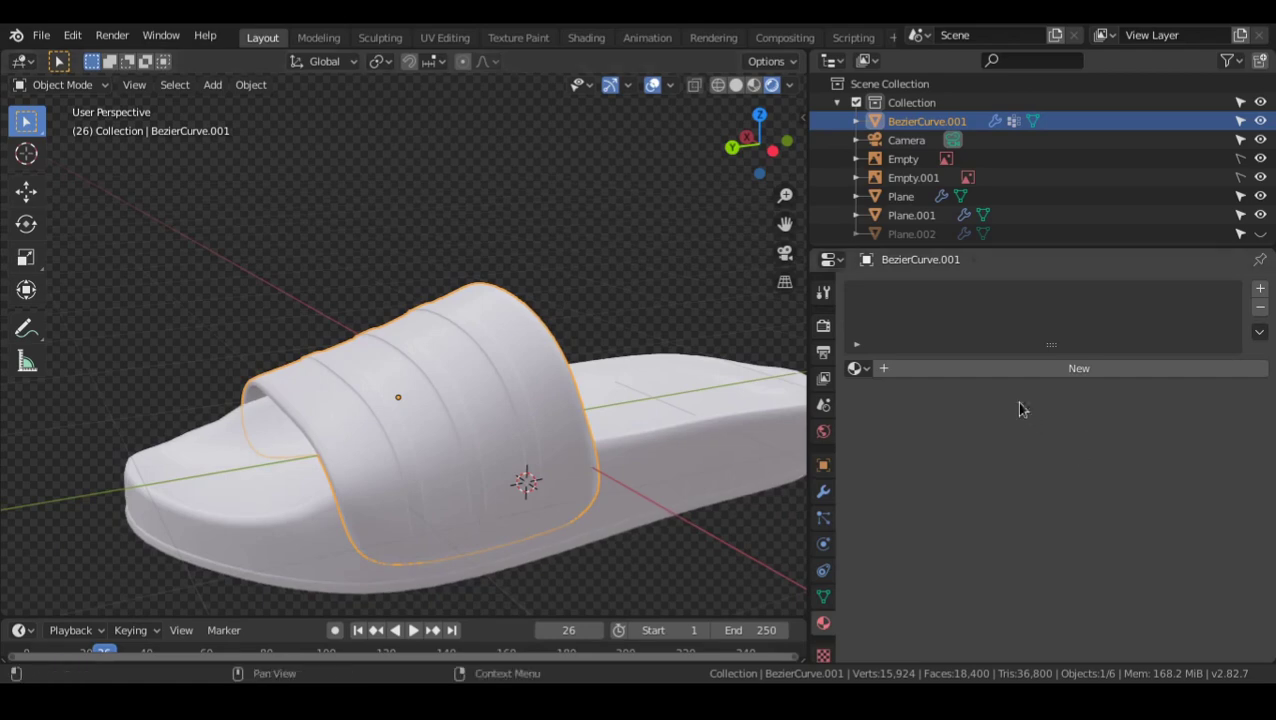
click(985, 370)
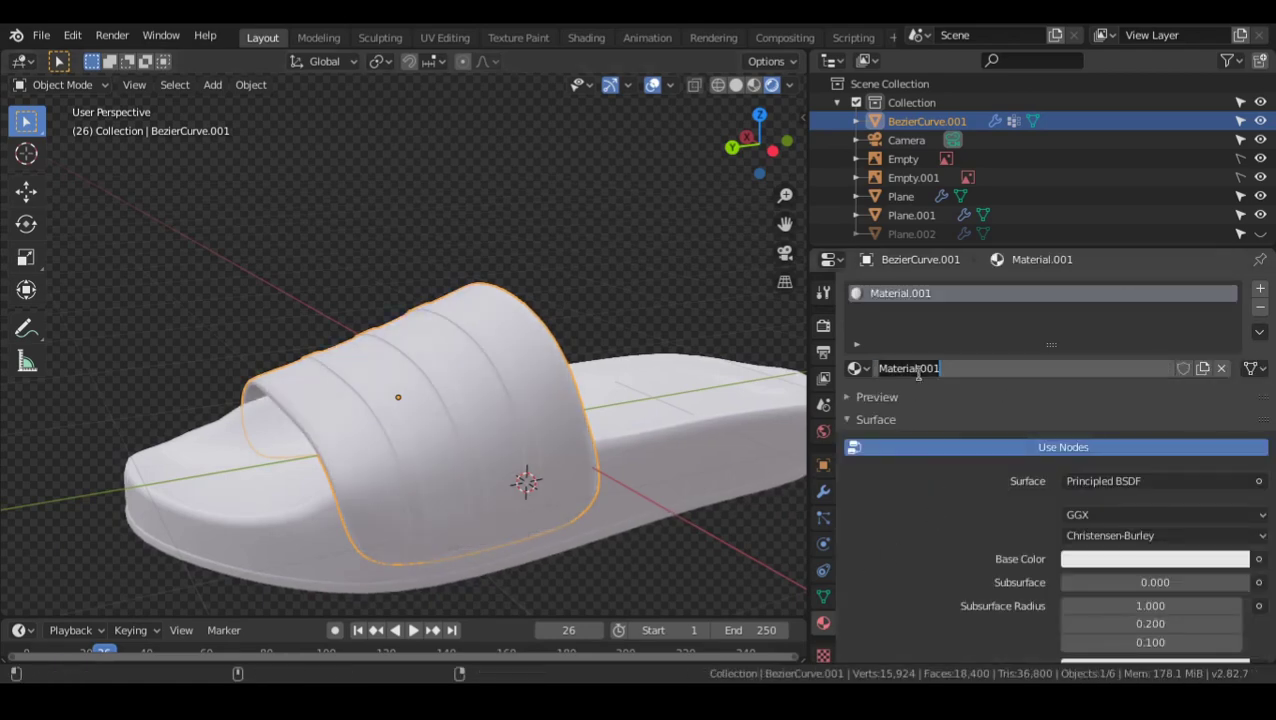
text(Red)
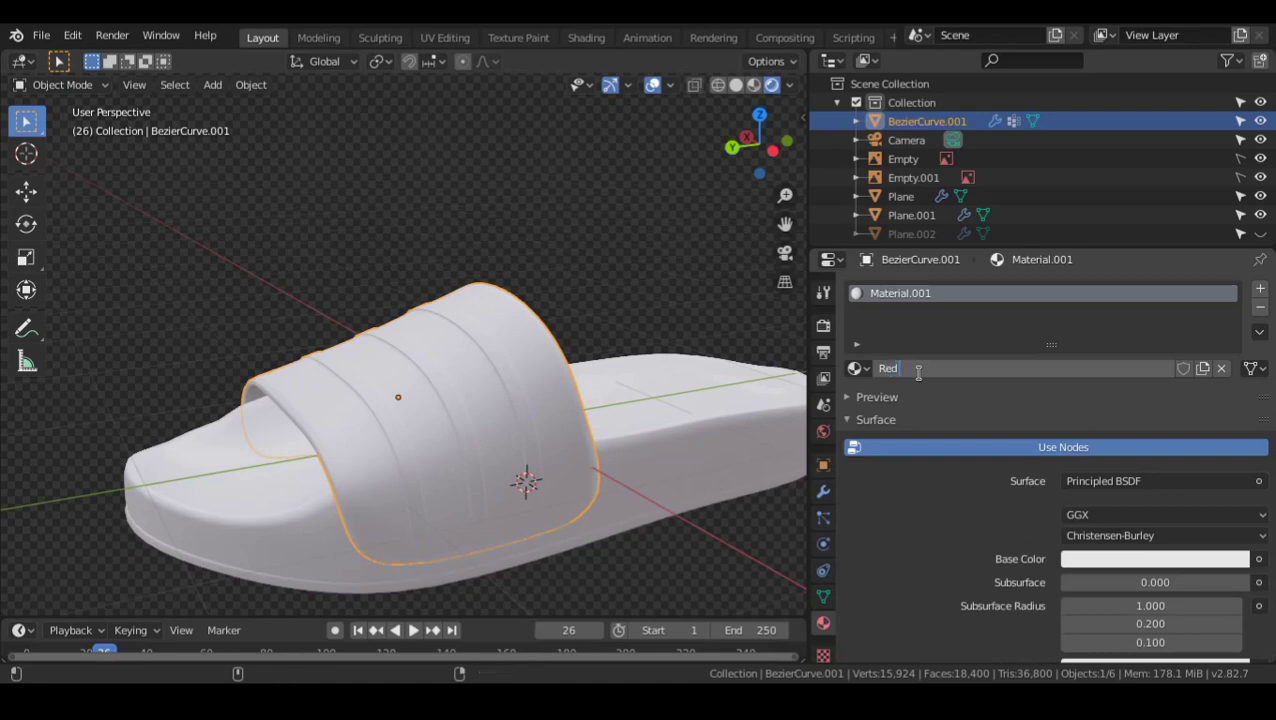
text( Wra)
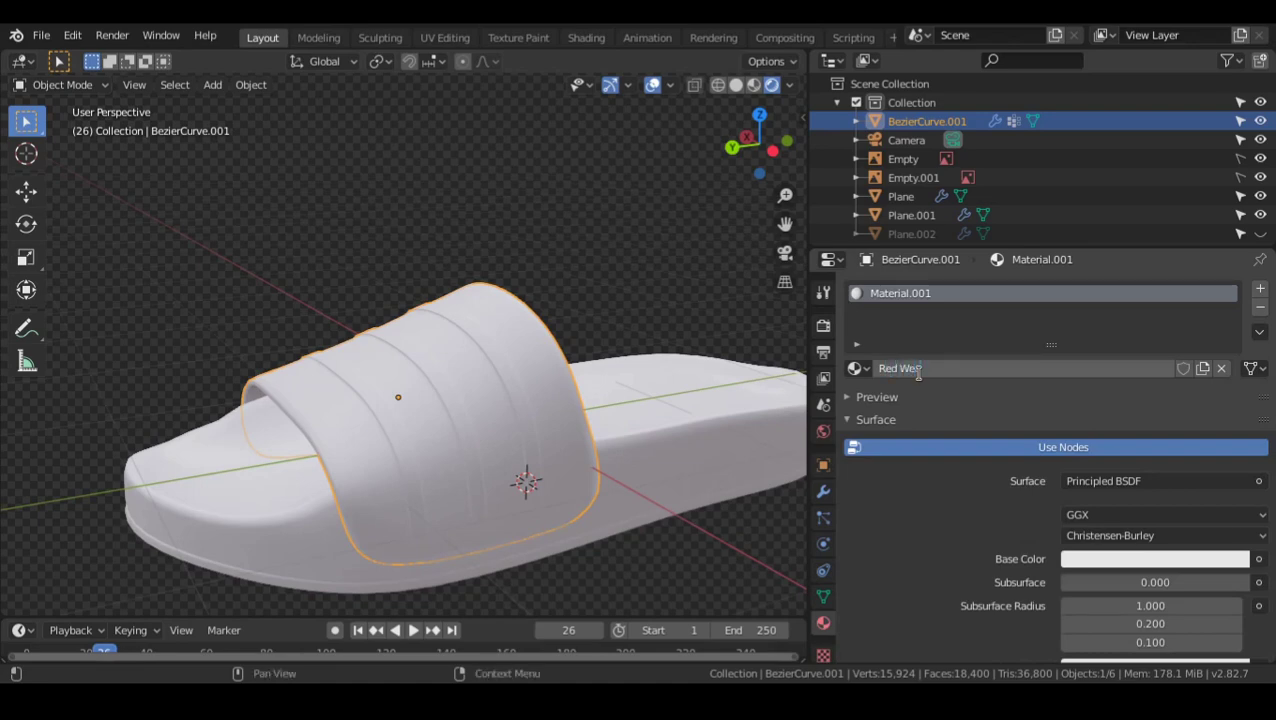
key(Return)
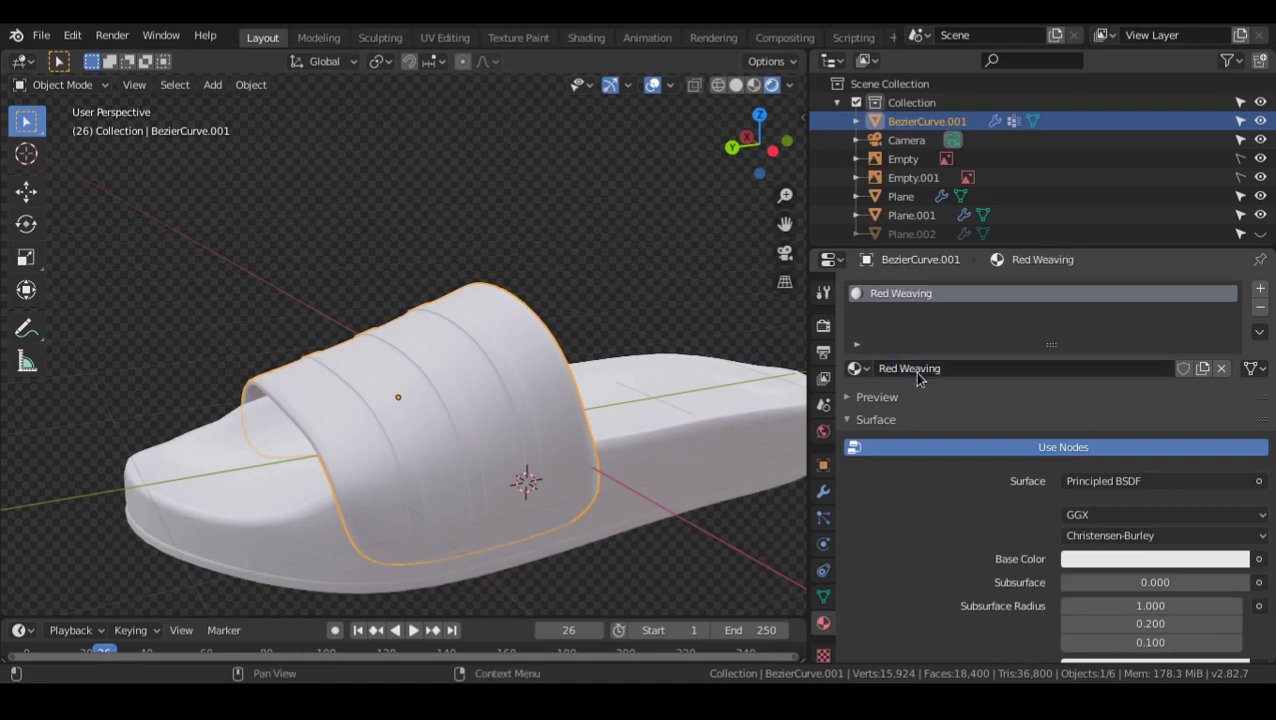
- Add a second material slot to the strap with a new material named White Stripes
click(1259, 290)
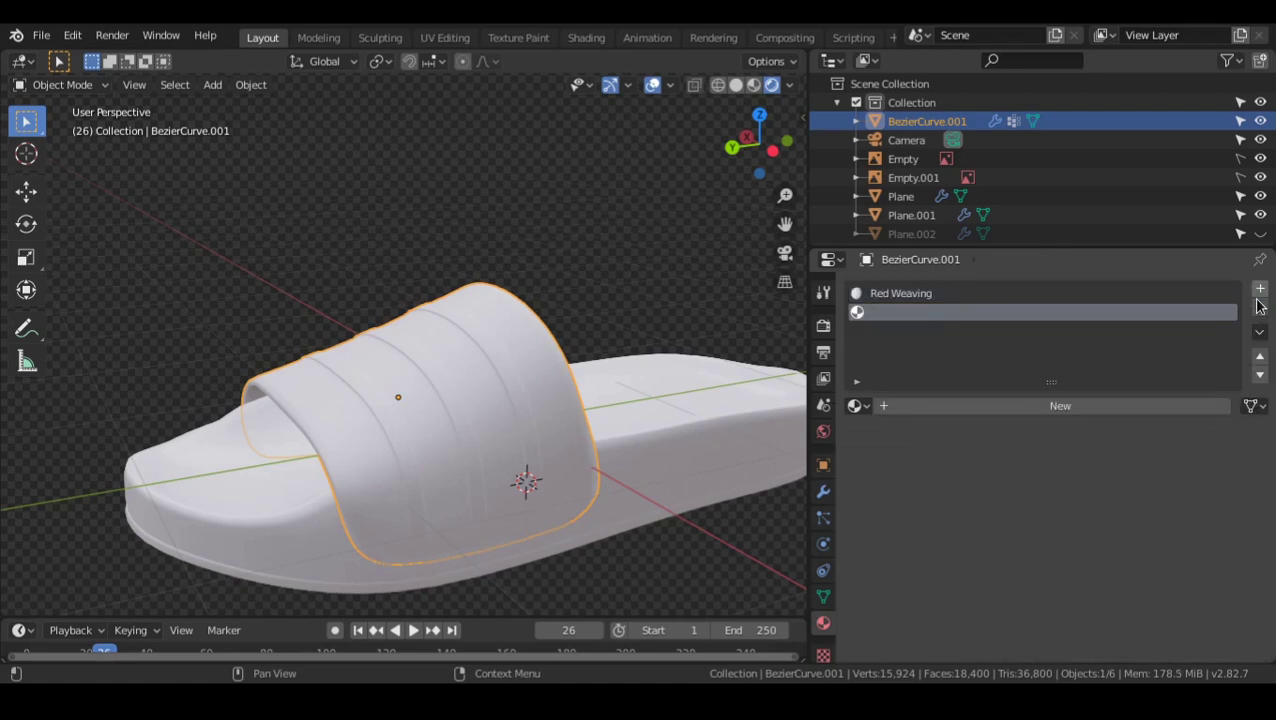
click(949, 411)
double_click(944, 409)
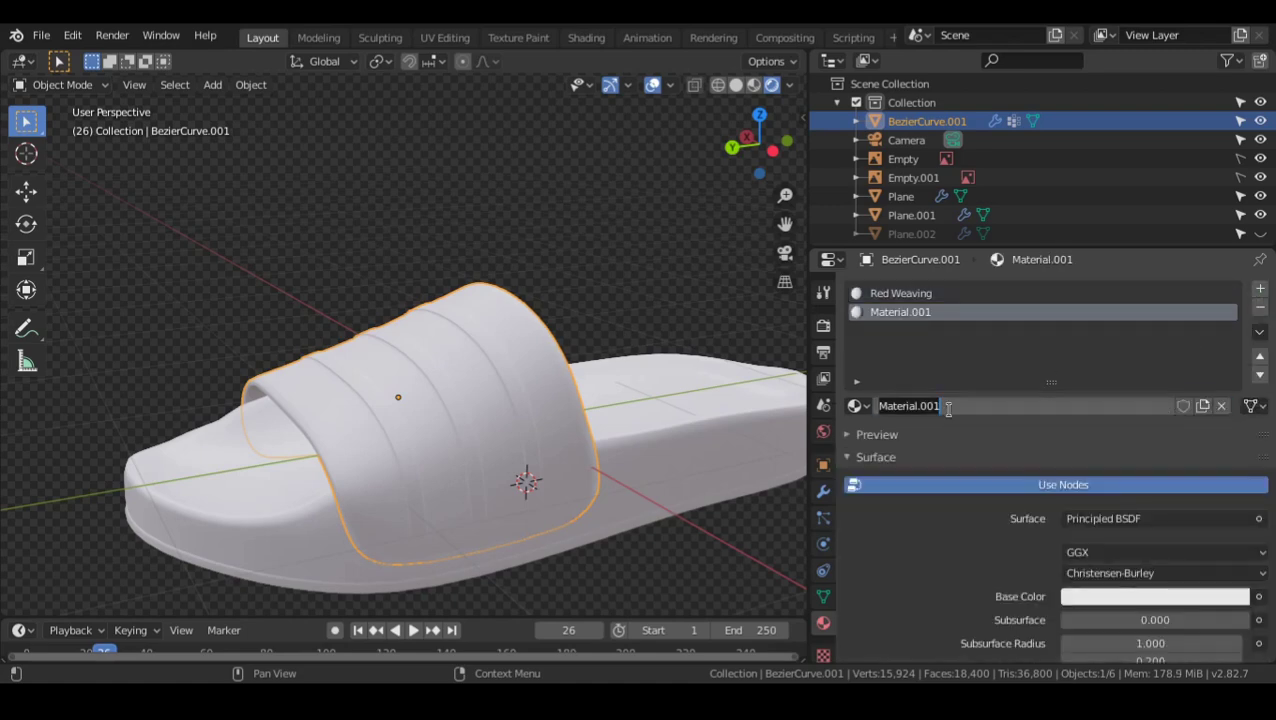
text(Whi)
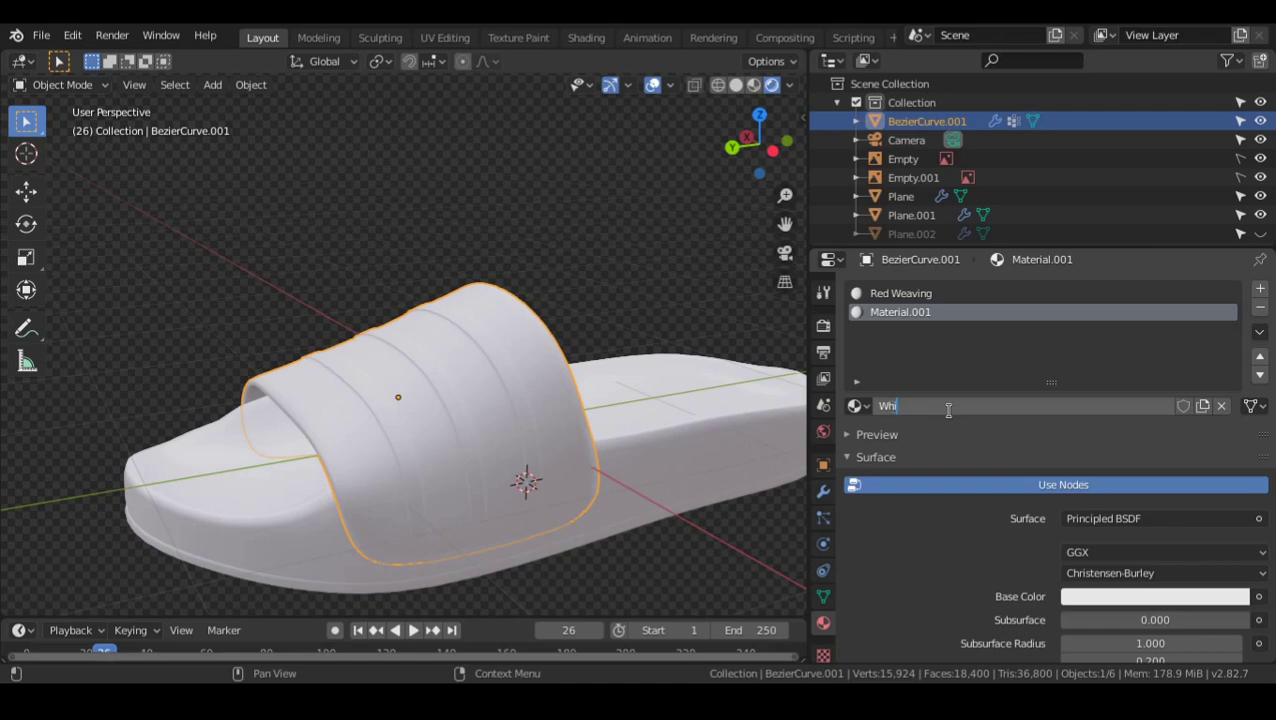
text(te Stripes)
key(Return)
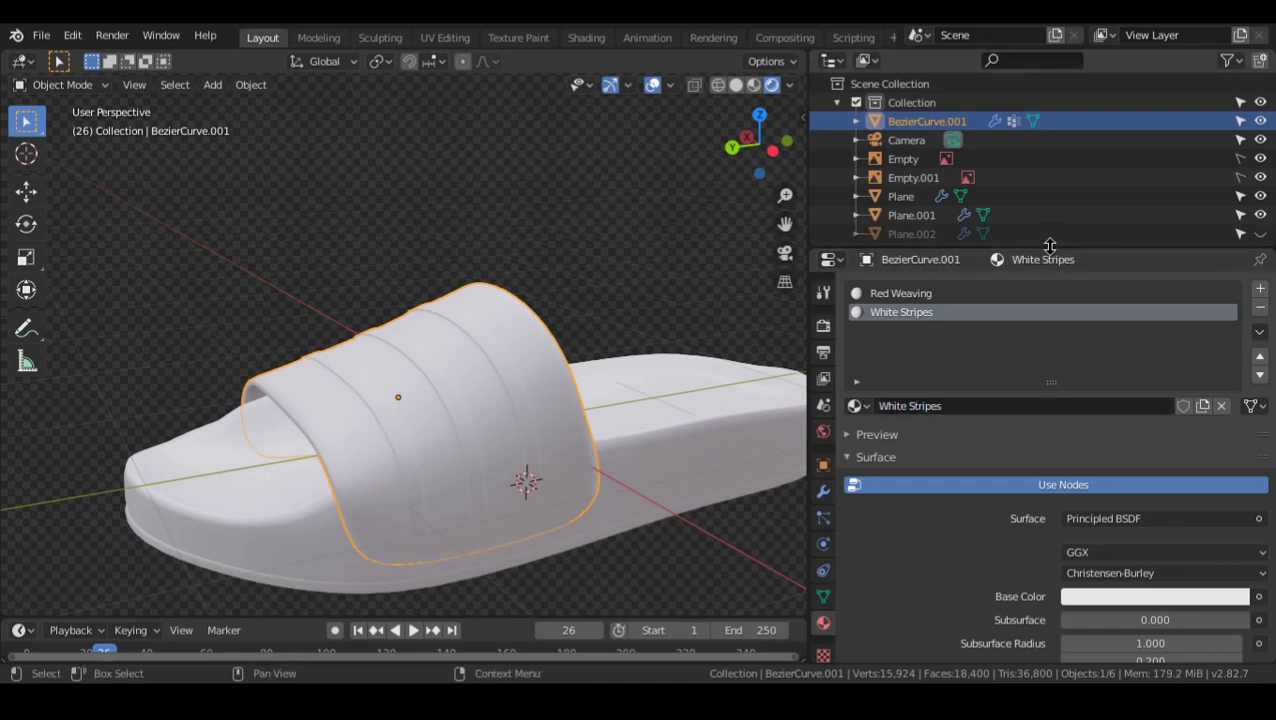
- Expand the Red Weaving material's Viewport Display settings and try out a red shade for its display color
click(976, 294)
middle_drag(689, 367, 637, 398)
scroll(960, 540, down, 15)
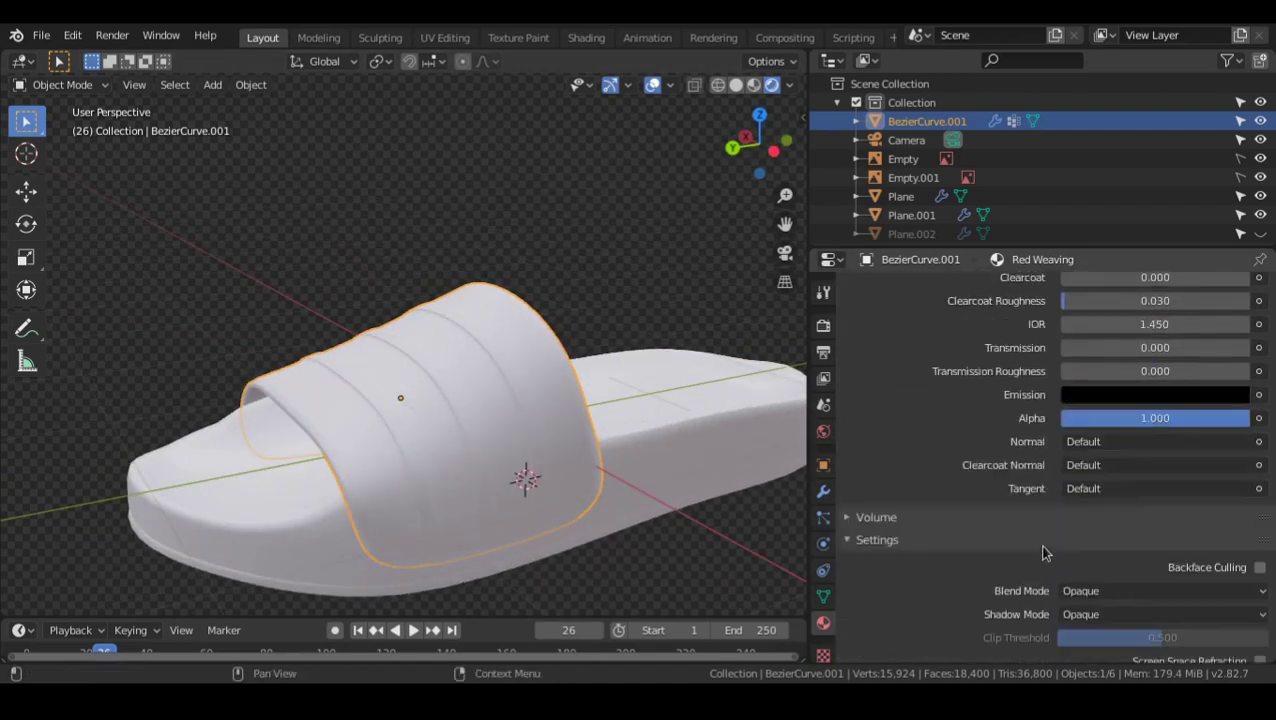
click(930, 630)
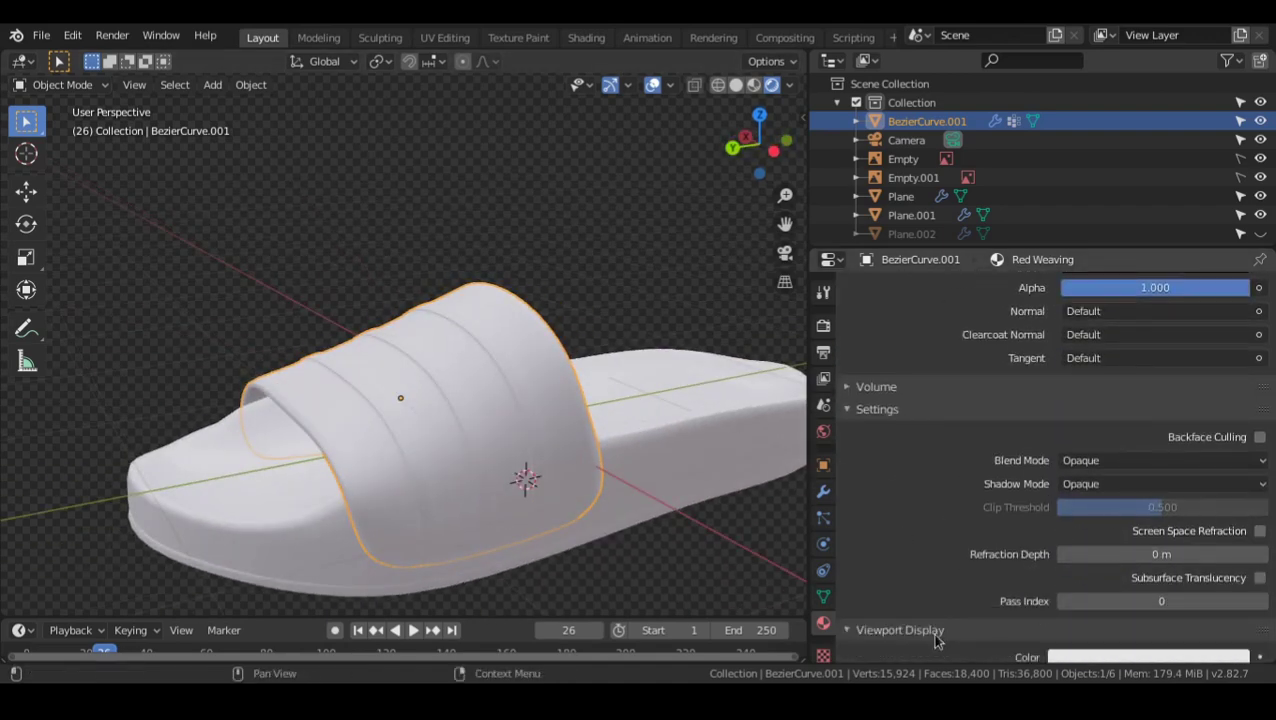
scroll(937, 640, down, 3)
click(1100, 583)
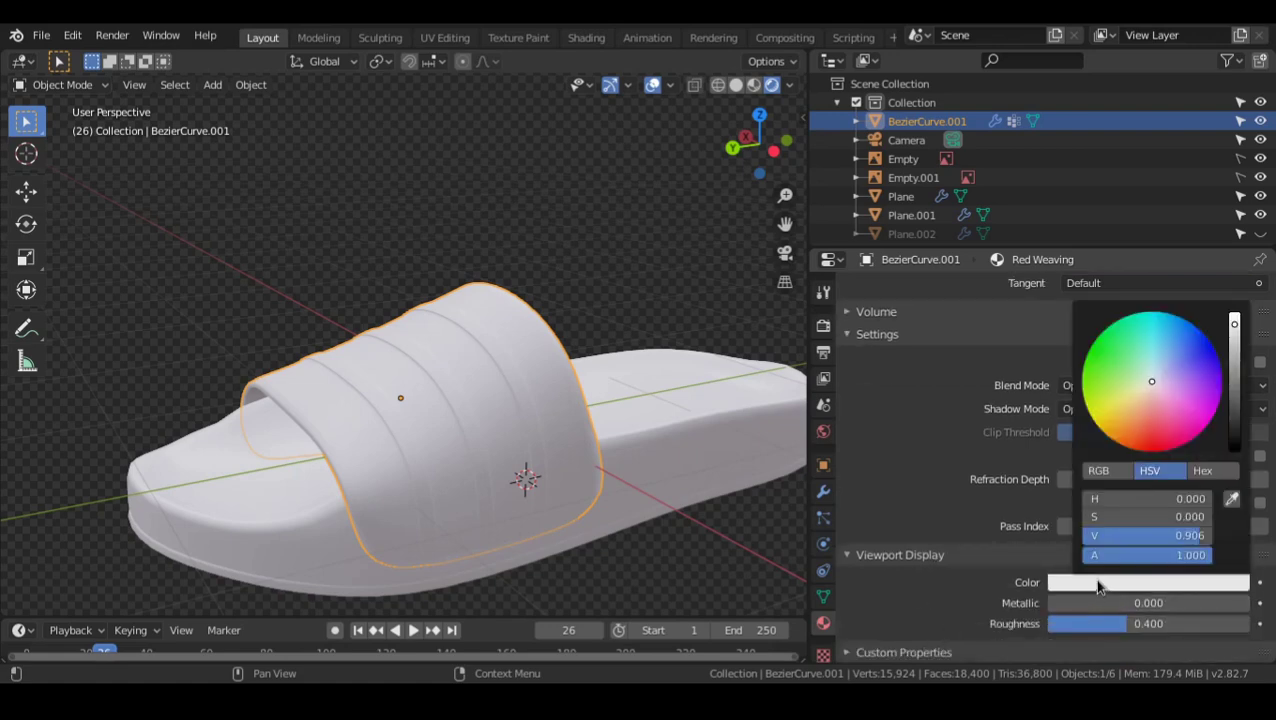
click(1150, 432)
mouse_move(1148, 432)
mouse_down()
mouse_move(1122, 374)
mouse_move(1152, 381)
mouse_up()
- Switch the viewport to Solid shading for viewing the material's display color on the strap
key(z)
click(672, 452)
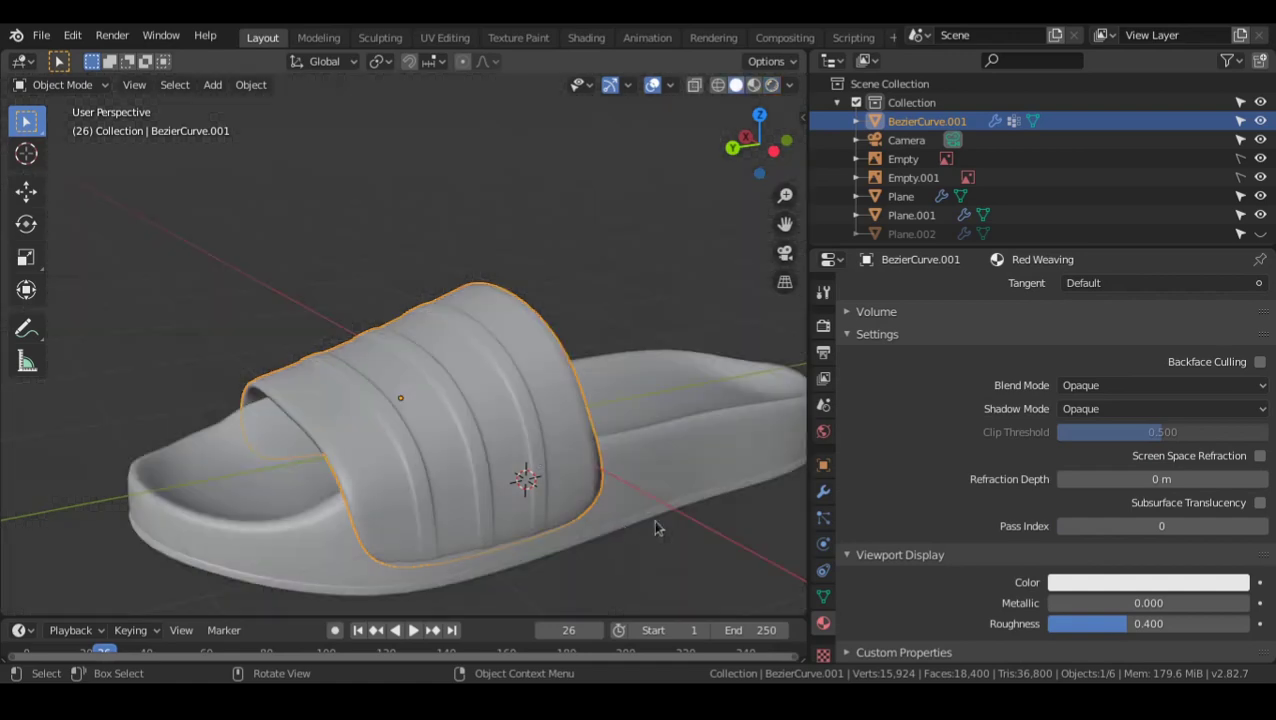
mouse_move(656, 523)
middle_down()
mouse_move(556, 474)
mouse_move(560, 432)
mouse_move(699, 407)
mouse_move(500, 395)
middle_up()
key(z)
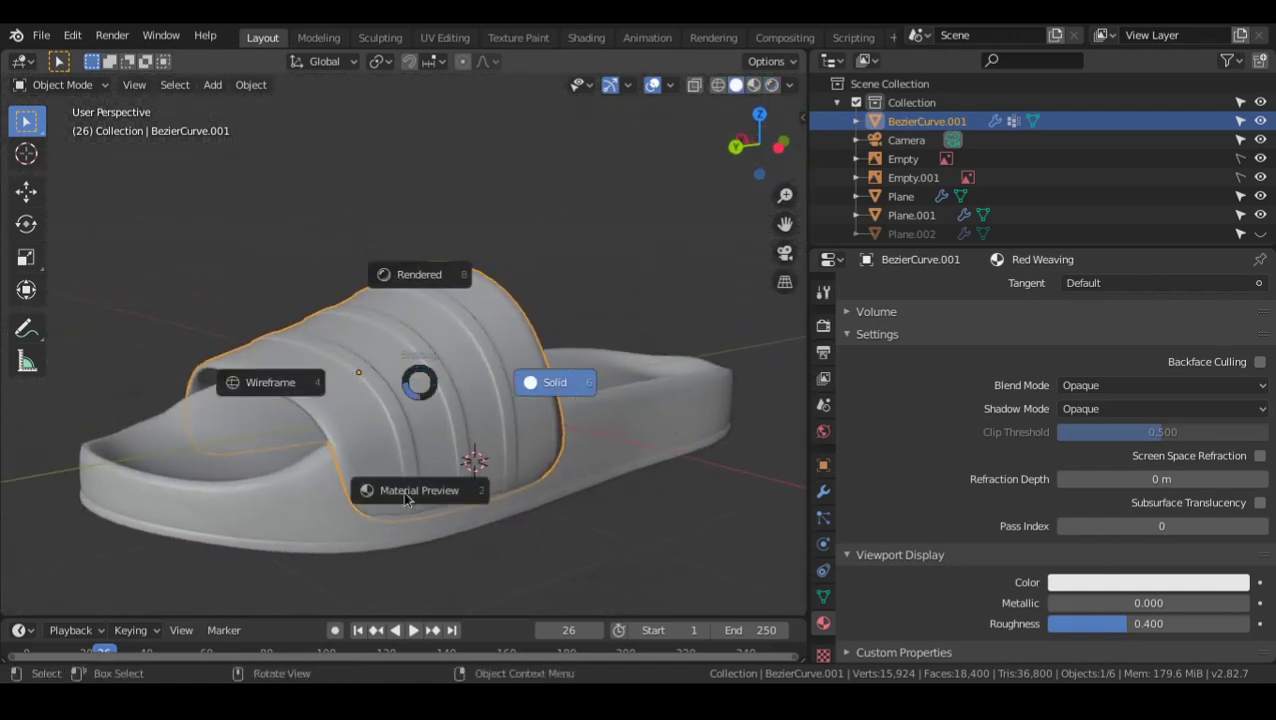
click(551, 381)
mouse_move(551, 381)
middle_down()
mouse_move(673, 408)
mouse_move(538, 405)
mouse_move(522, 421)
middle_up()
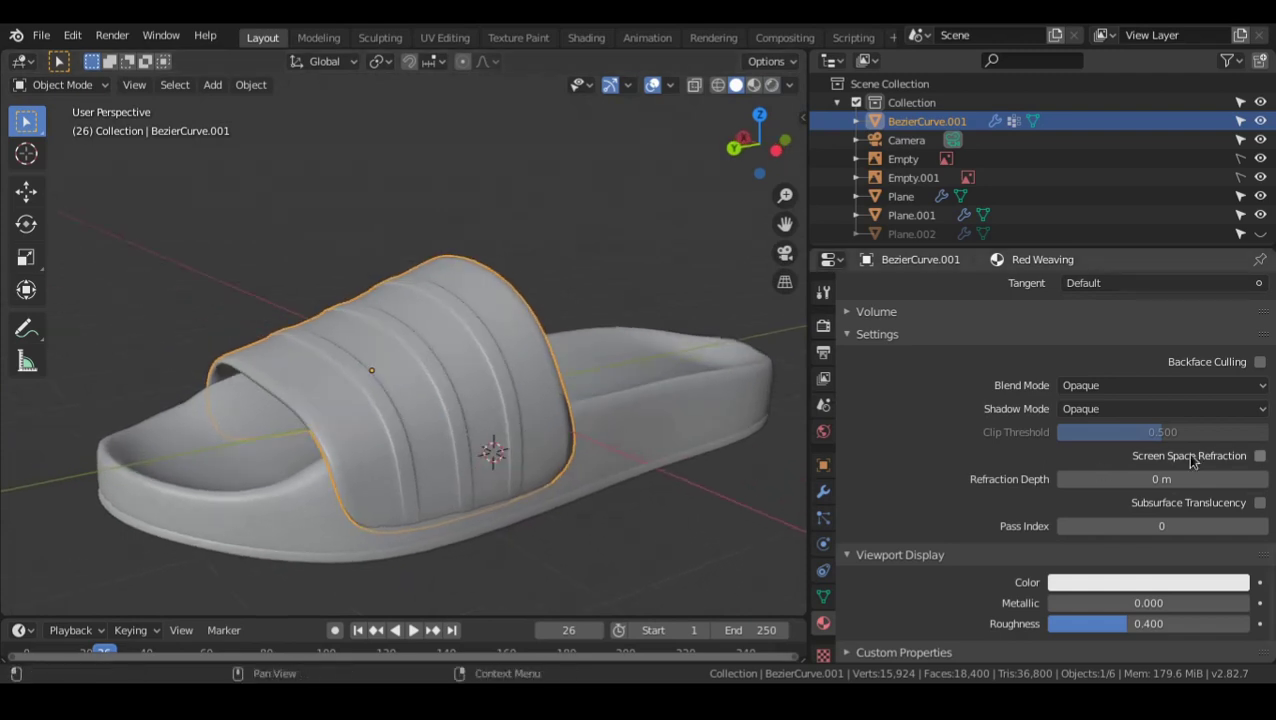
- Set the Red Weaving viewport display color to red with hue 0.011, saturation 0.802 and value 0.906, and deselect the strap
click(1105, 582)
mouse_move(1167, 414)
mouse_down()
mouse_move(1146, 421)
mouse_move(1149, 444)
mouse_move(1148, 430)
mouse_up()
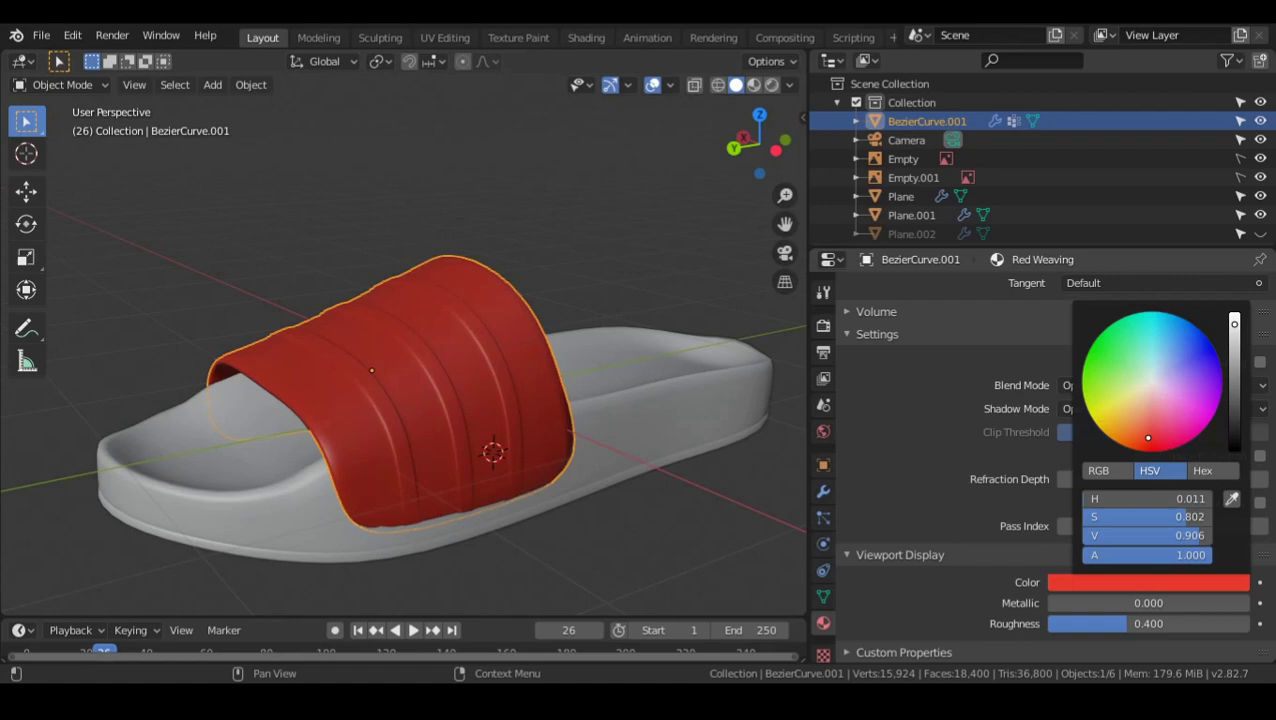
middle_drag(421, 535, 613, 418)
click(587, 420)
- Set the White Stripes material's viewport display color to a brighter white
scroll(966, 463, up, 10)
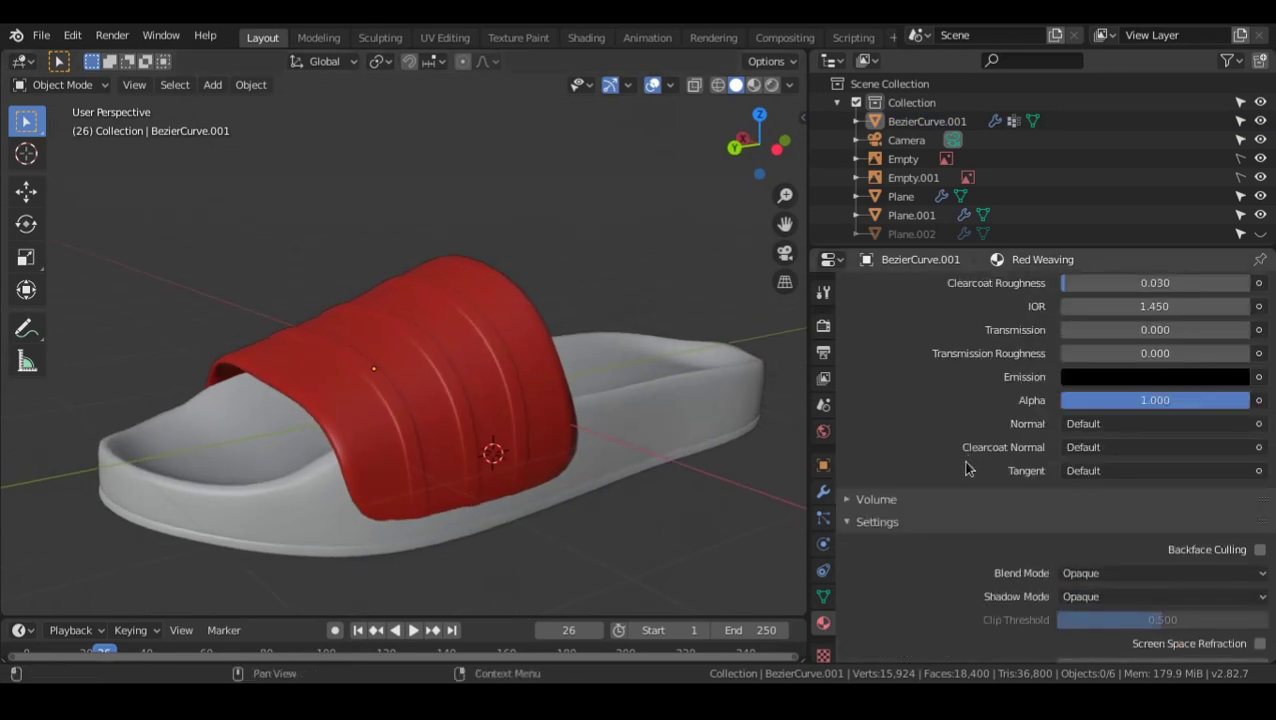
scroll(968, 458, up, 5)
click(931, 314)
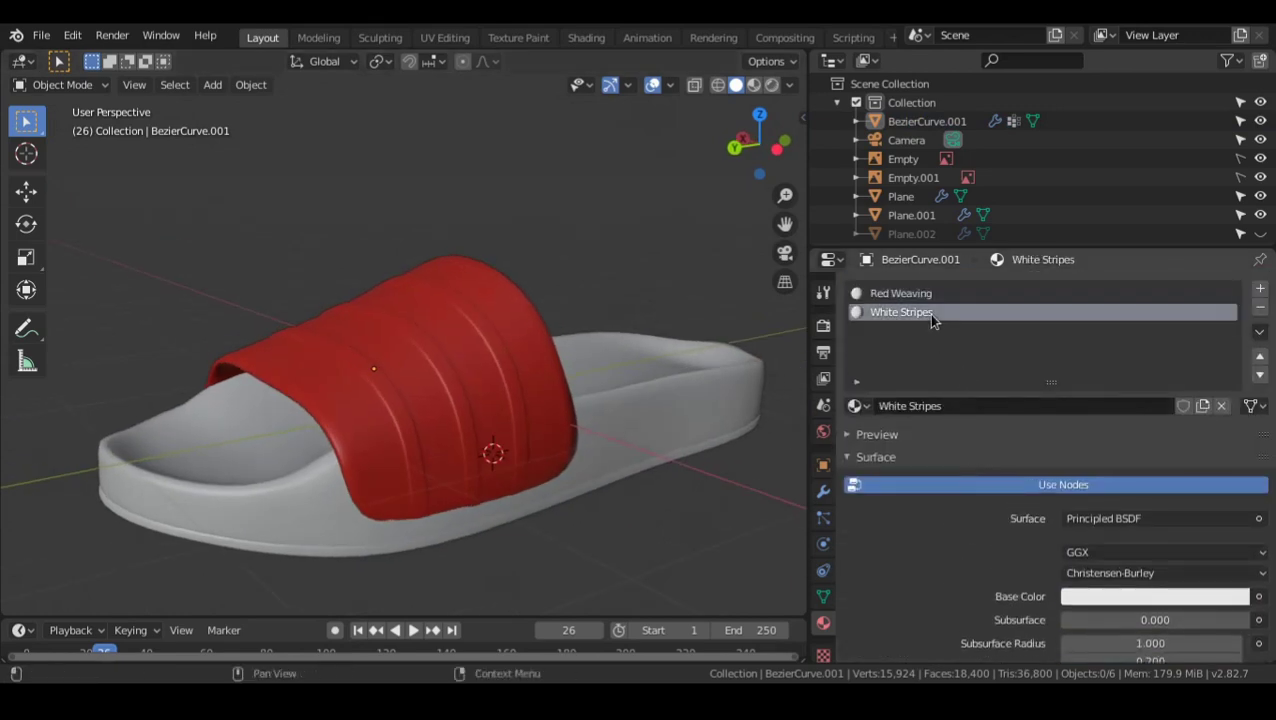
scroll(1000, 465, down, 15)
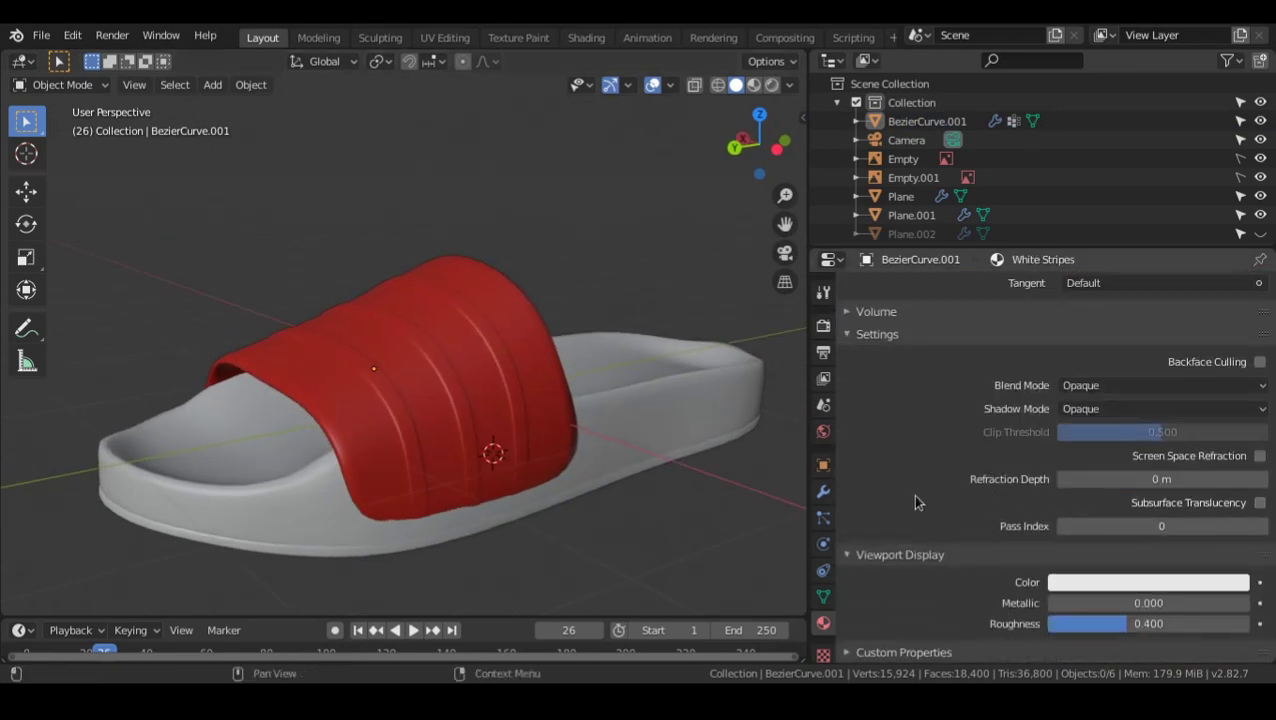
click(1066, 585)
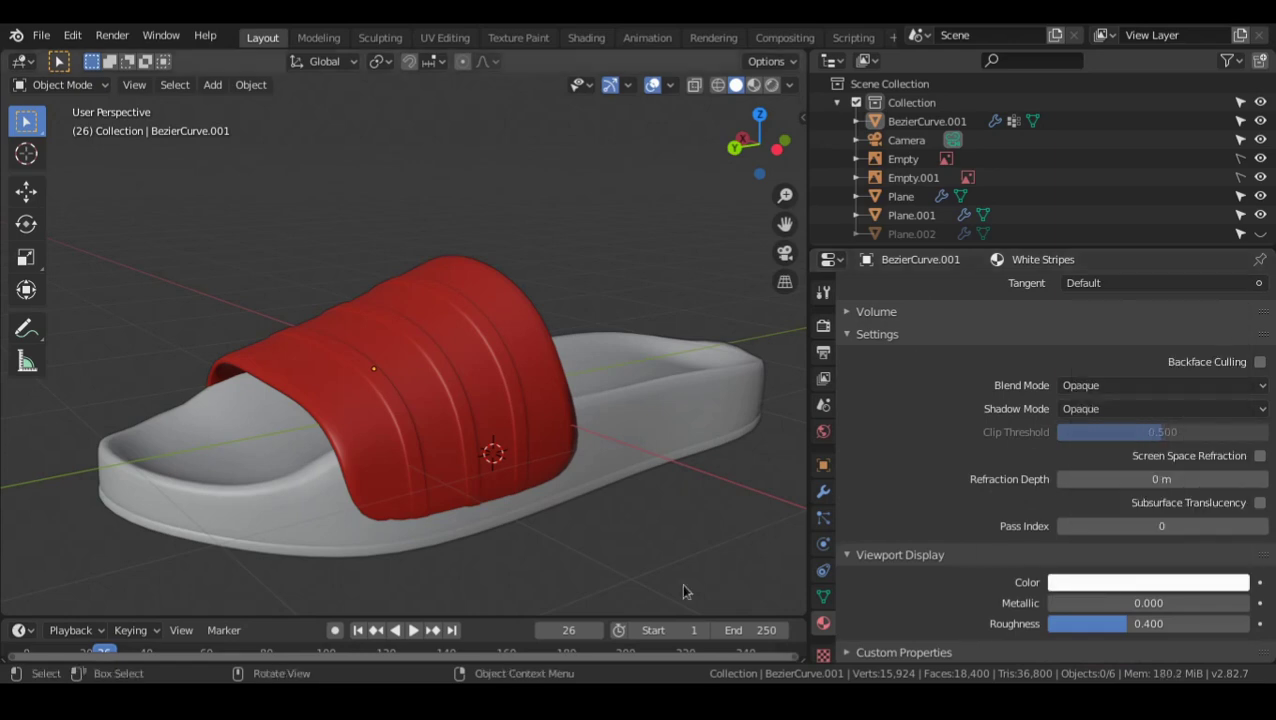
scroll(993, 582, up, 7)
scroll(993, 582, up, 10)
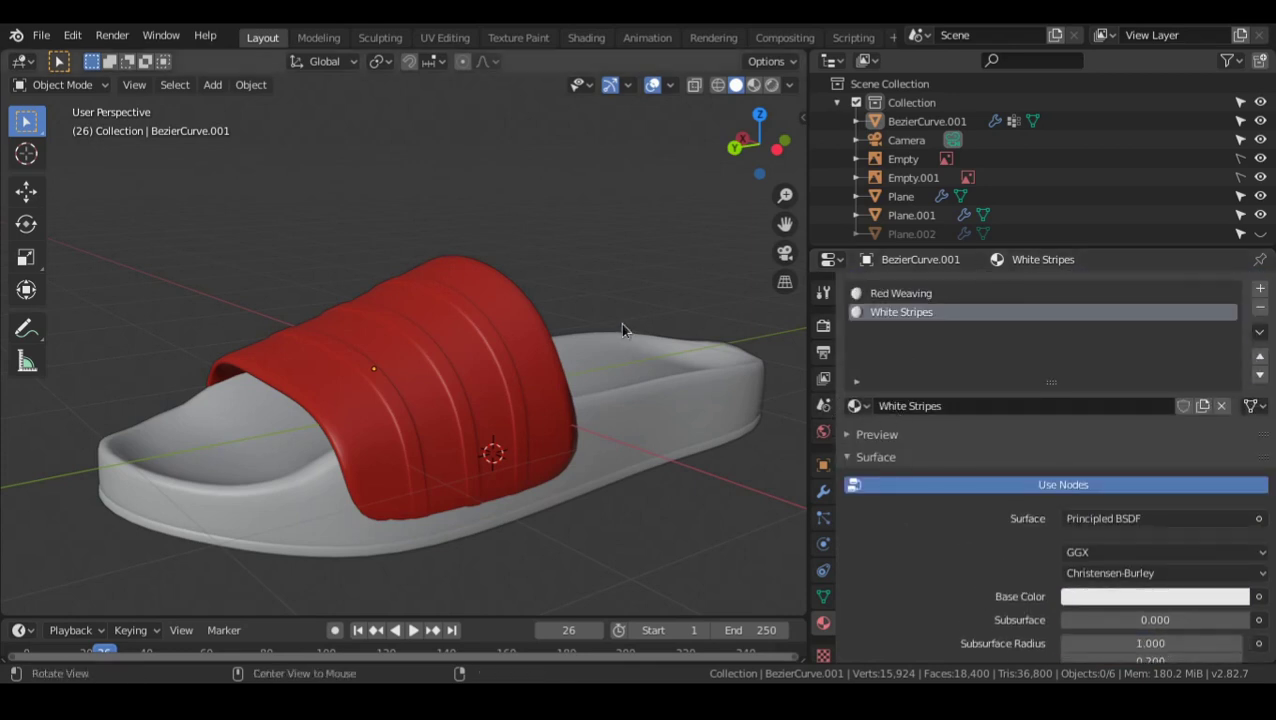
- Select the strap and enter Edit Mode with face selection
middle_drag(620, 323, 266, 397)
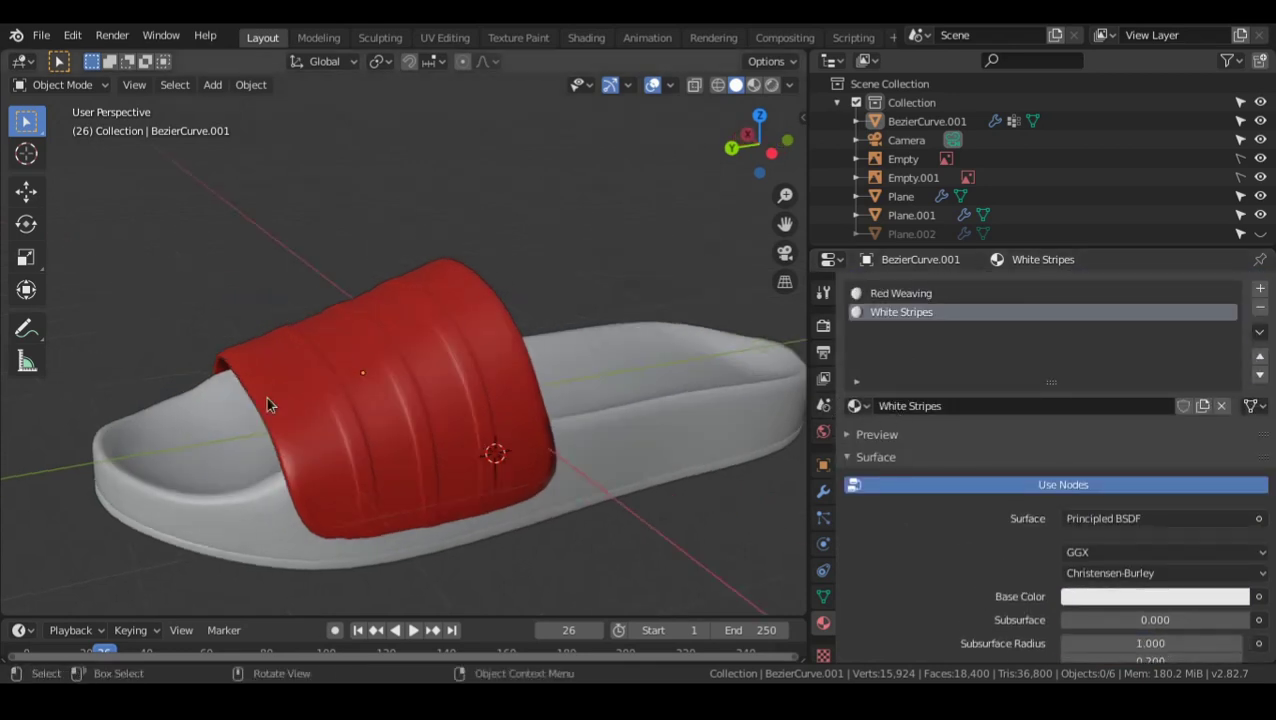
middle_drag(495, 440, 415, 443)
click(513, 390)
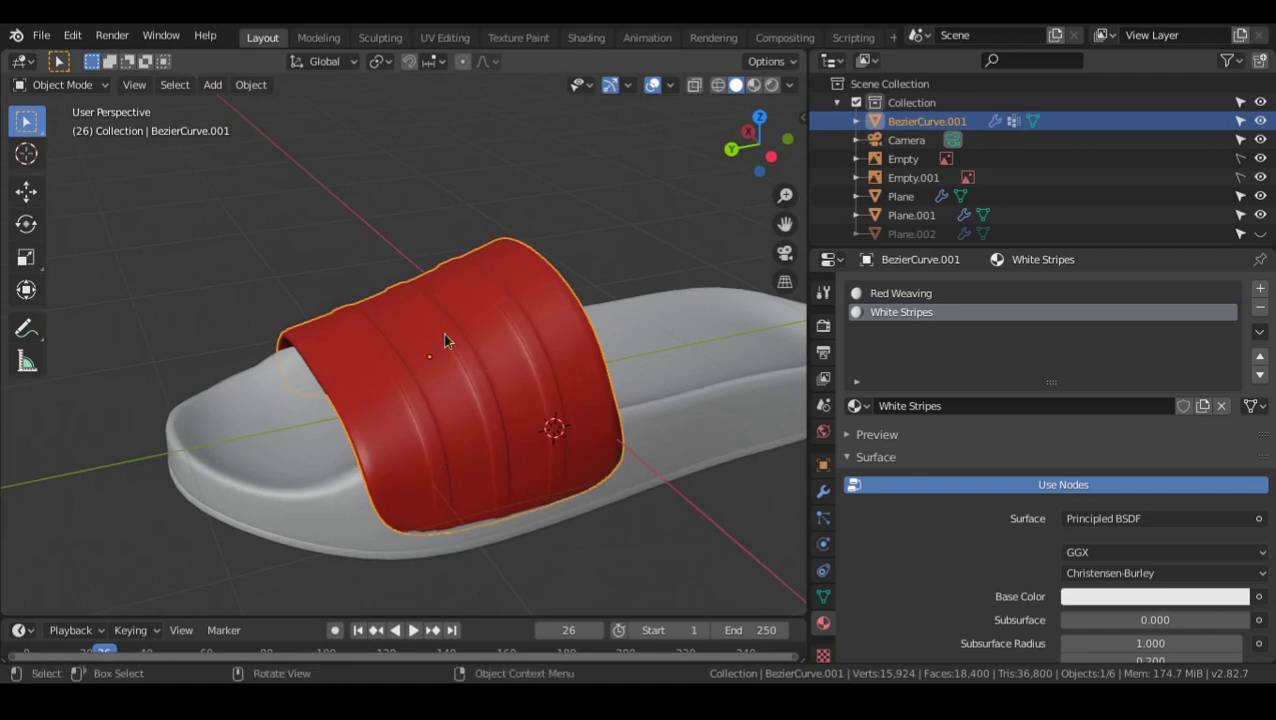
key(Tab)
scroll(455, 436, up, 5)
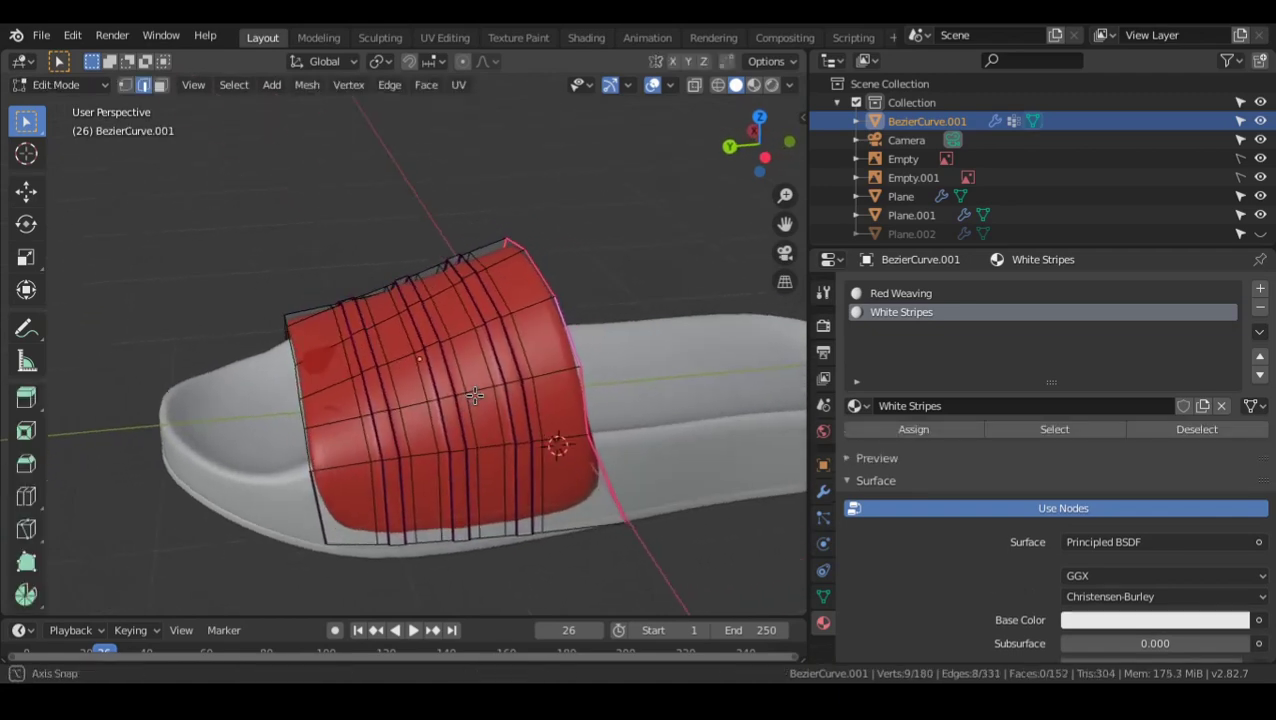
middle_drag(455, 436, 471, 400)
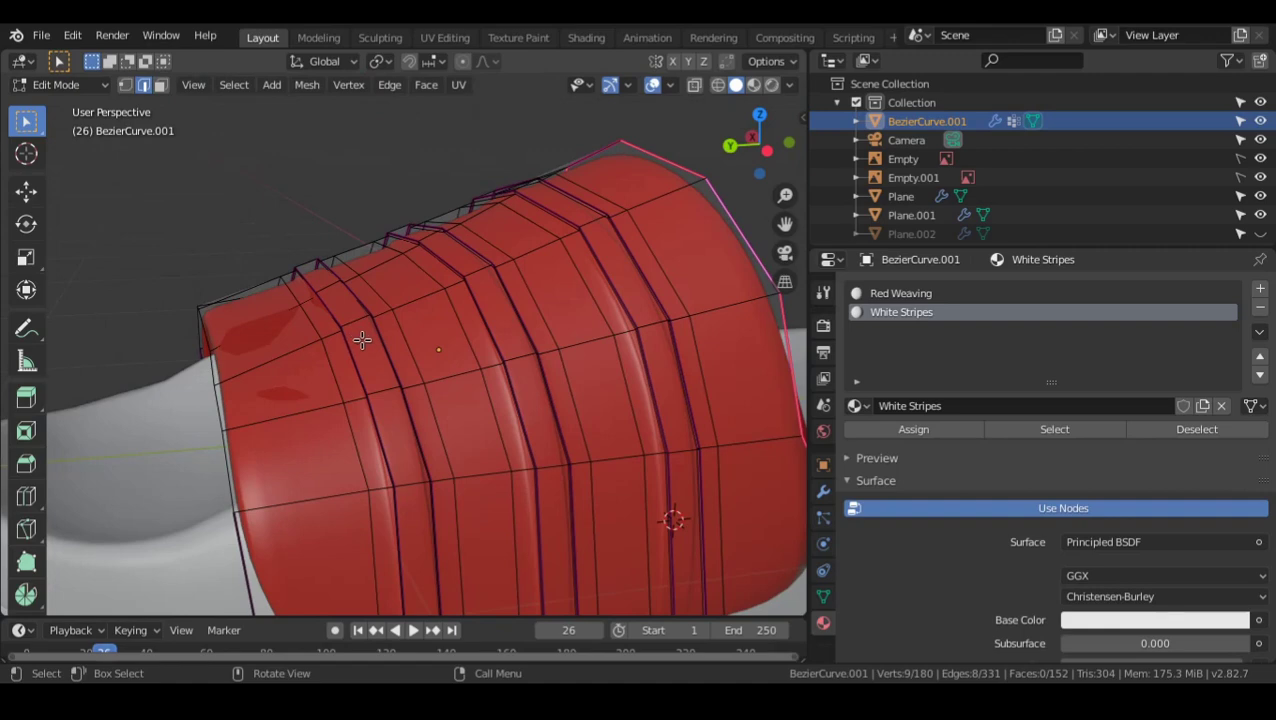
key(3)
scroll(380, 355, down, 2)
mouse_move(399, 367)
middle_down()
mouse_move(361, 383)
mouse_move(385, 379)
middle_up()
scroll(385, 379, up, 3)
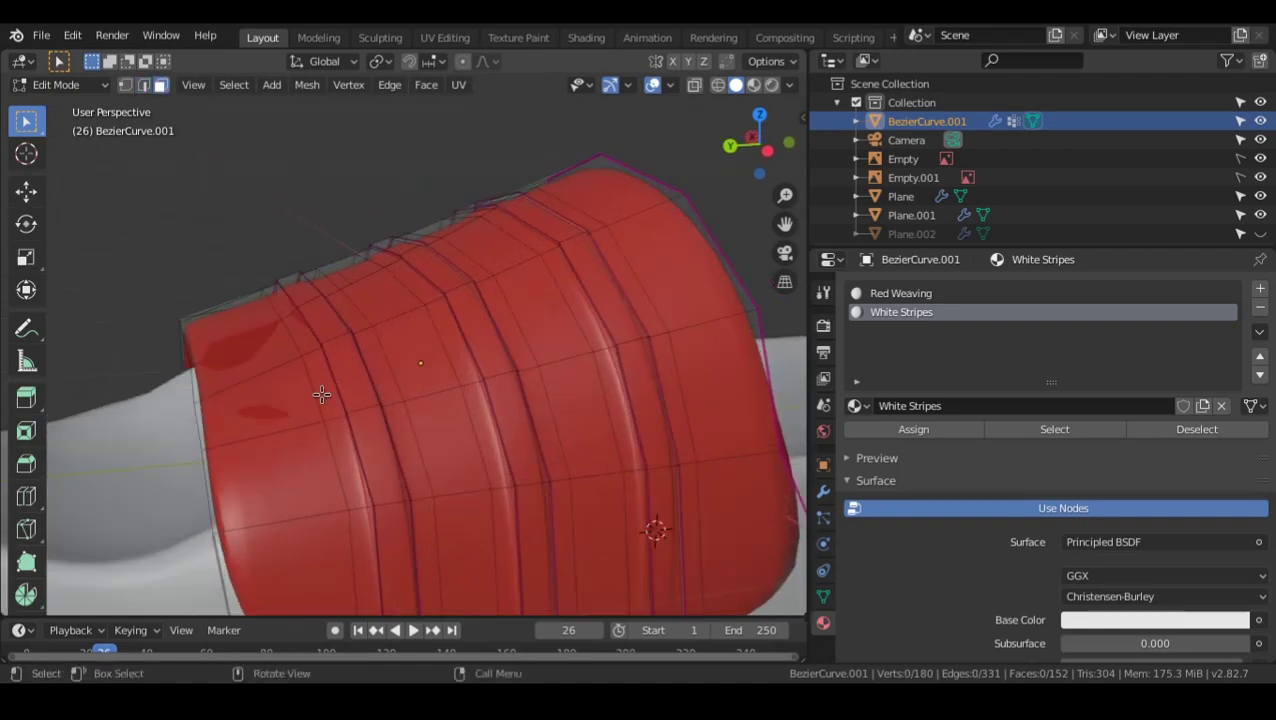
- Select the three face loops that run across the strap between the creased edge pairs of the stripes
click(331, 337)
alt+click(331, 337)
click(331, 337)
click(332, 340)
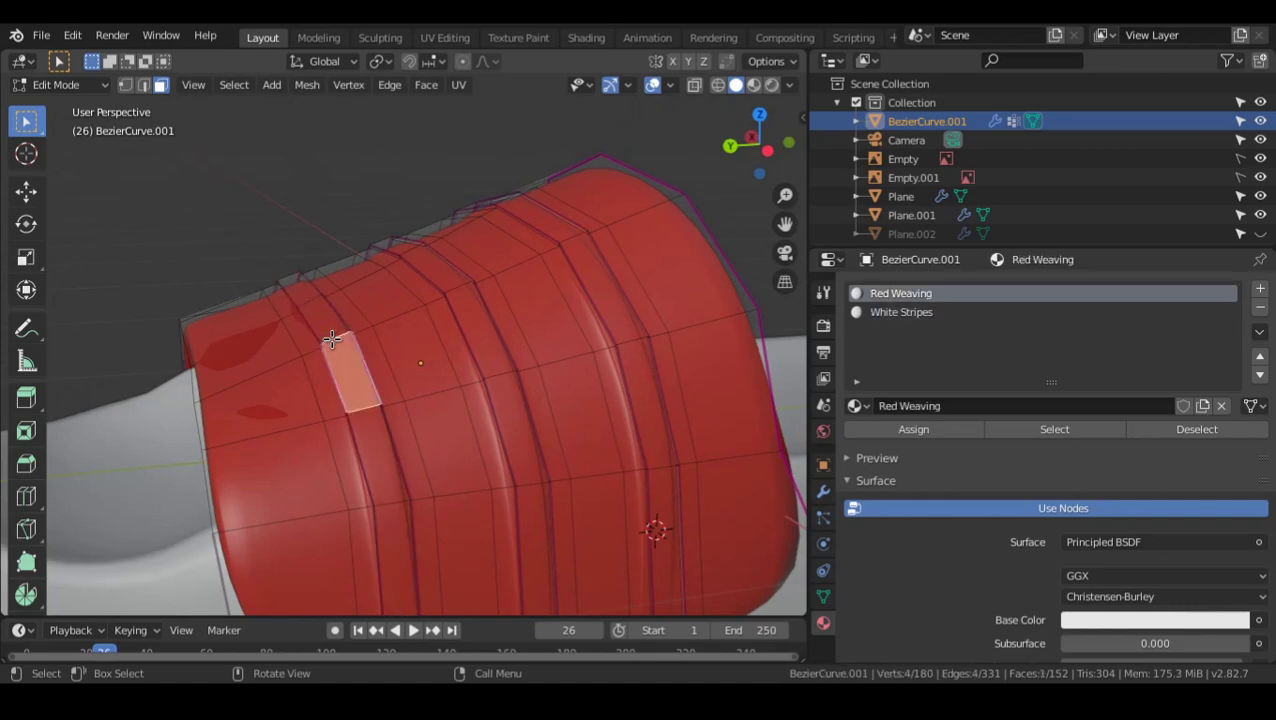
alt+click(332, 339)
shift+double_click(466, 278)
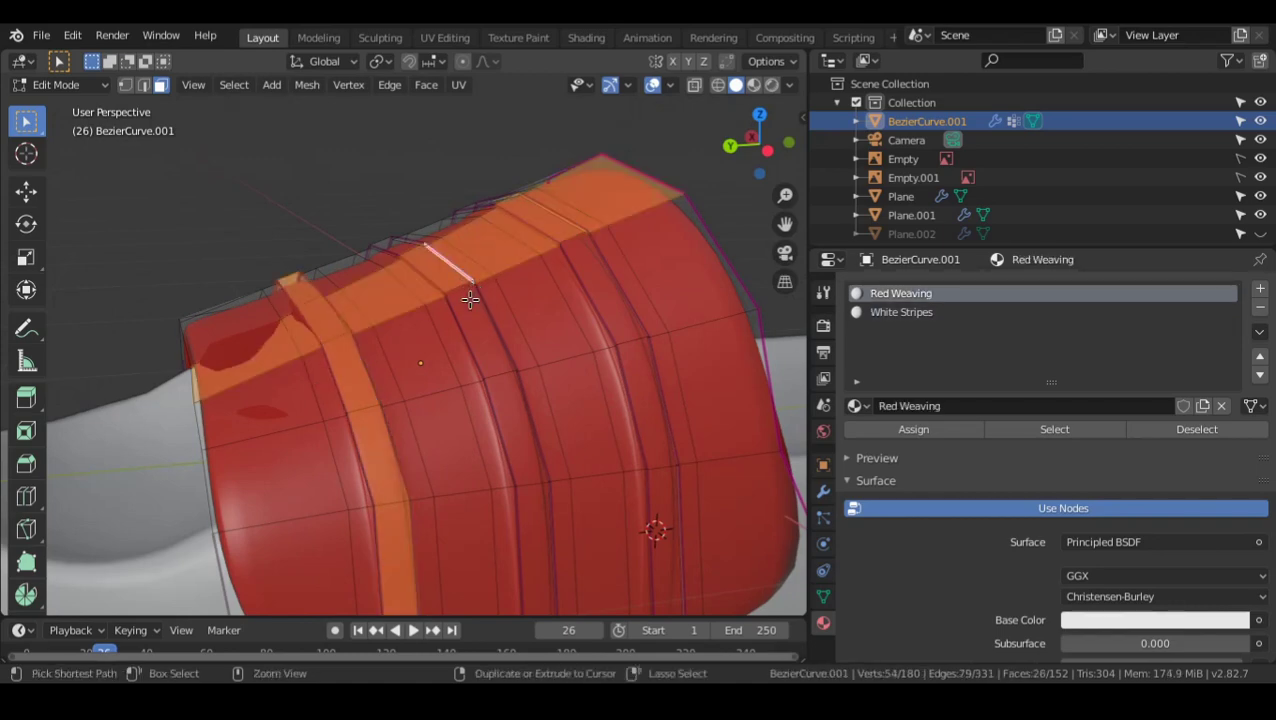
key(ctrl+z)
shift+double_click(461, 294)
shift+middle_drag(636, 290, 477, 378)
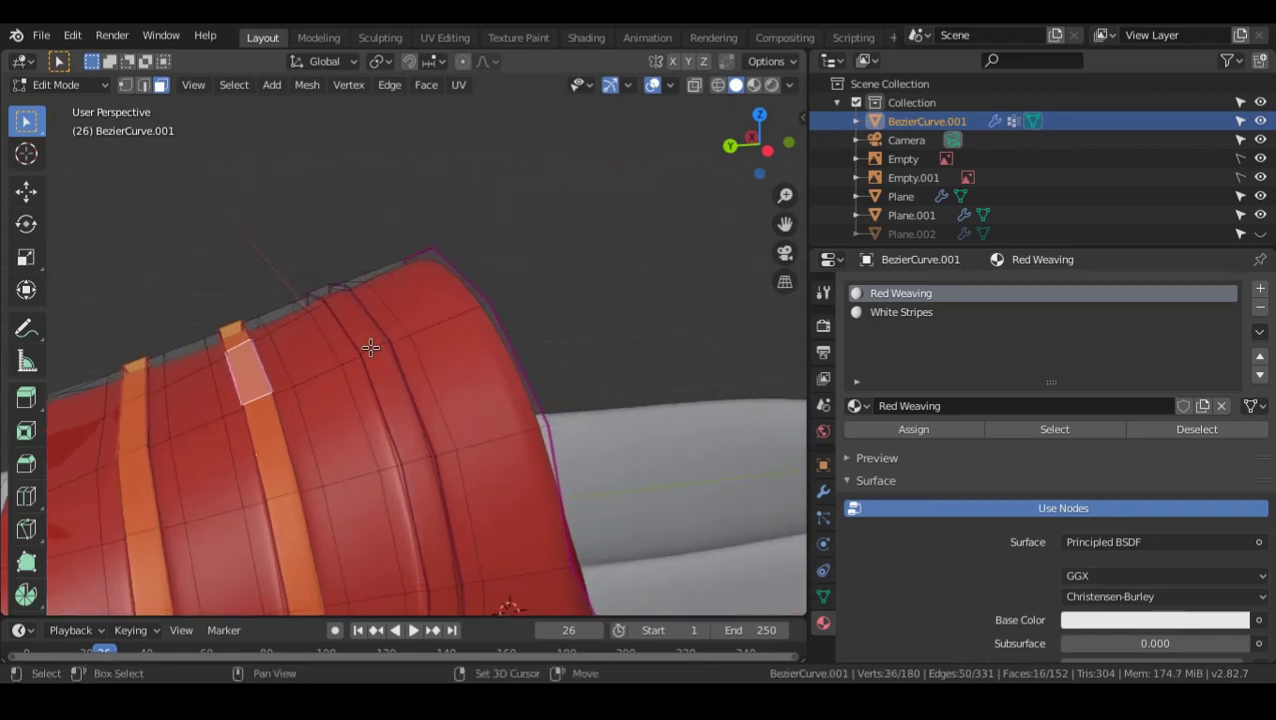
shift+double_click(374, 347)
scroll(445, 371, down, 2)
alt+drag(404, 390, 528, 326)
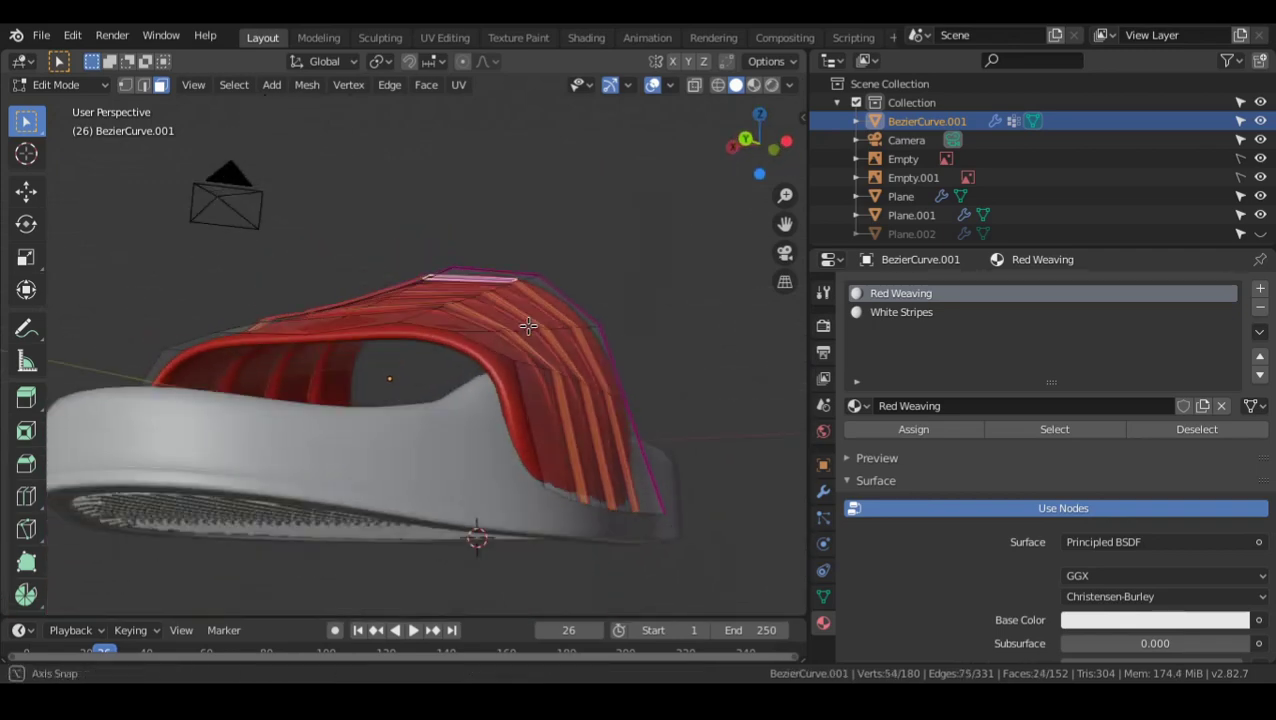
middle_drag(528, 326, 558, 366)
scroll(470, 400, up, 2)
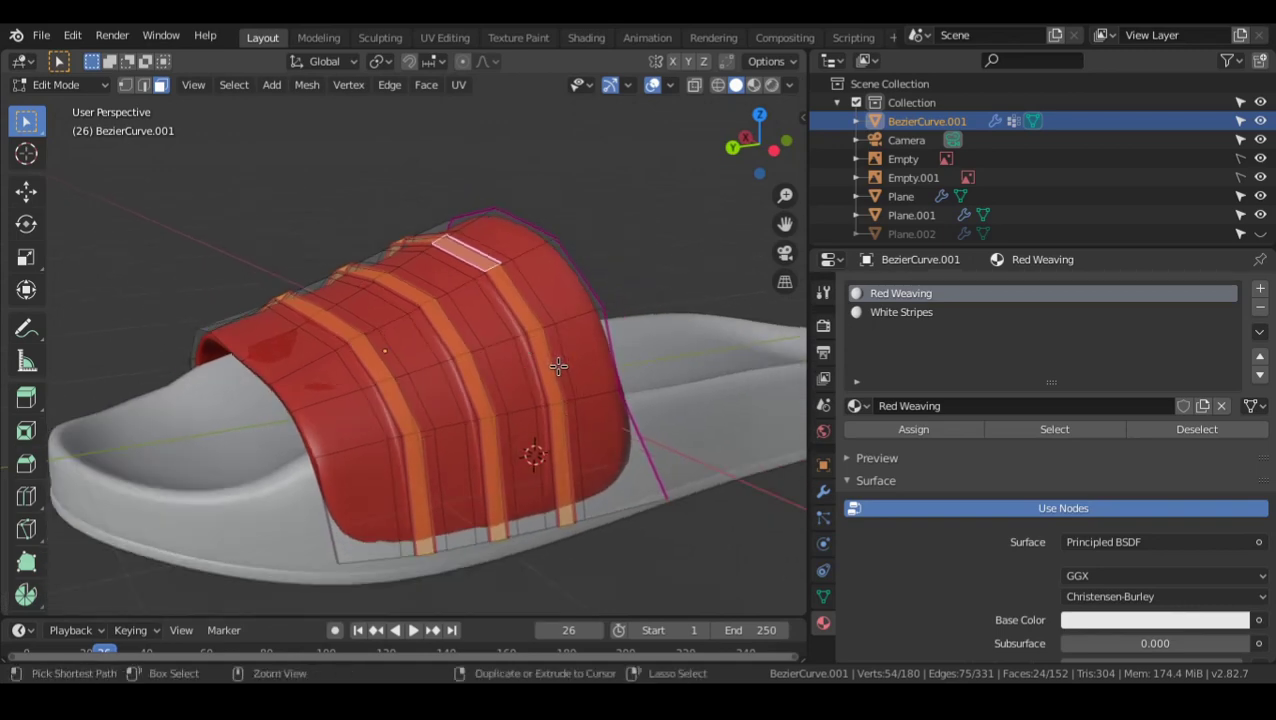
- Grow the selection of the three face loops twice to include two neighbouring loops on each side
key(ctrl+KP_Add)
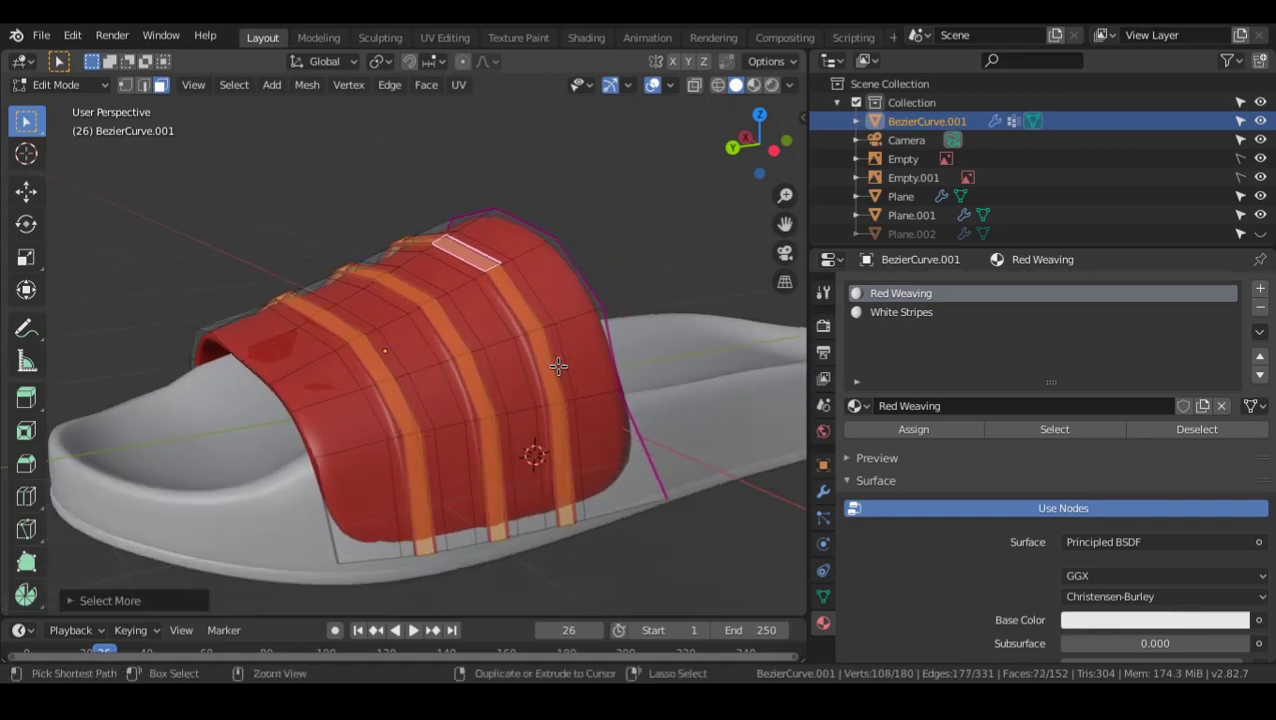
key(ctrl+KP_Add)
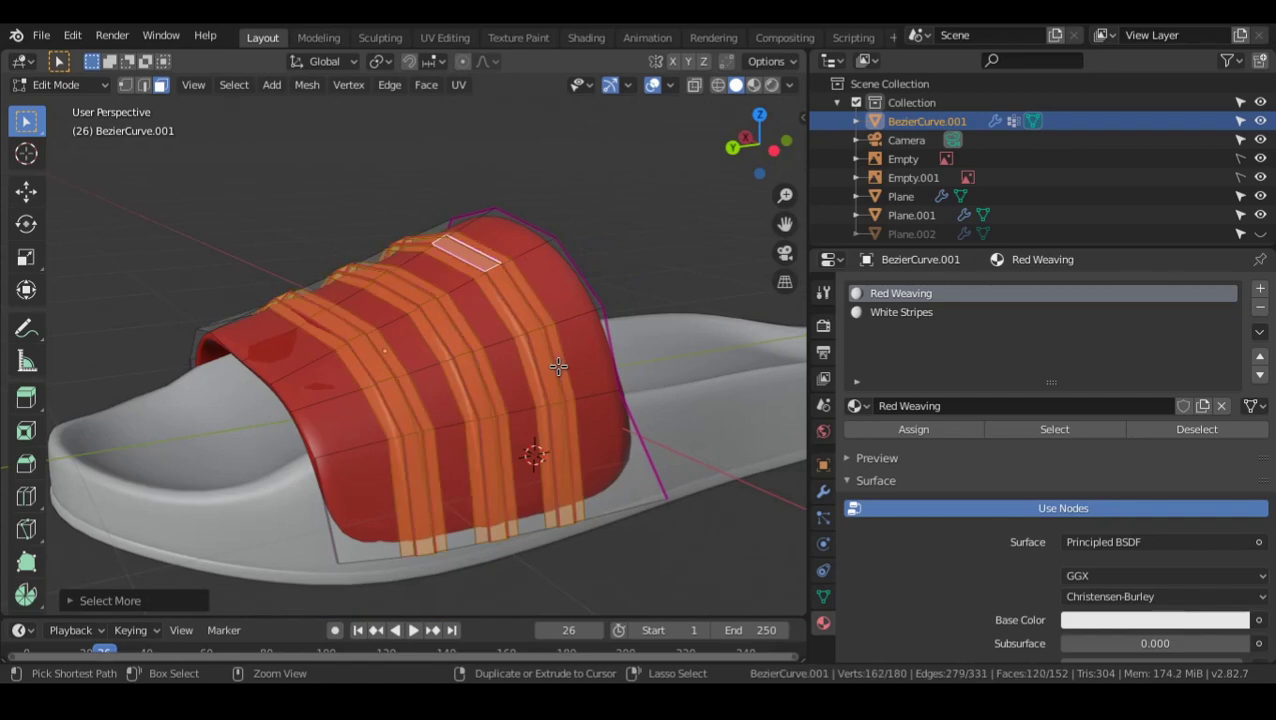
key(ctrl+KP_Subtract)
middle_drag(558, 366, 490, 352)
key(ctrl+KP_Add)
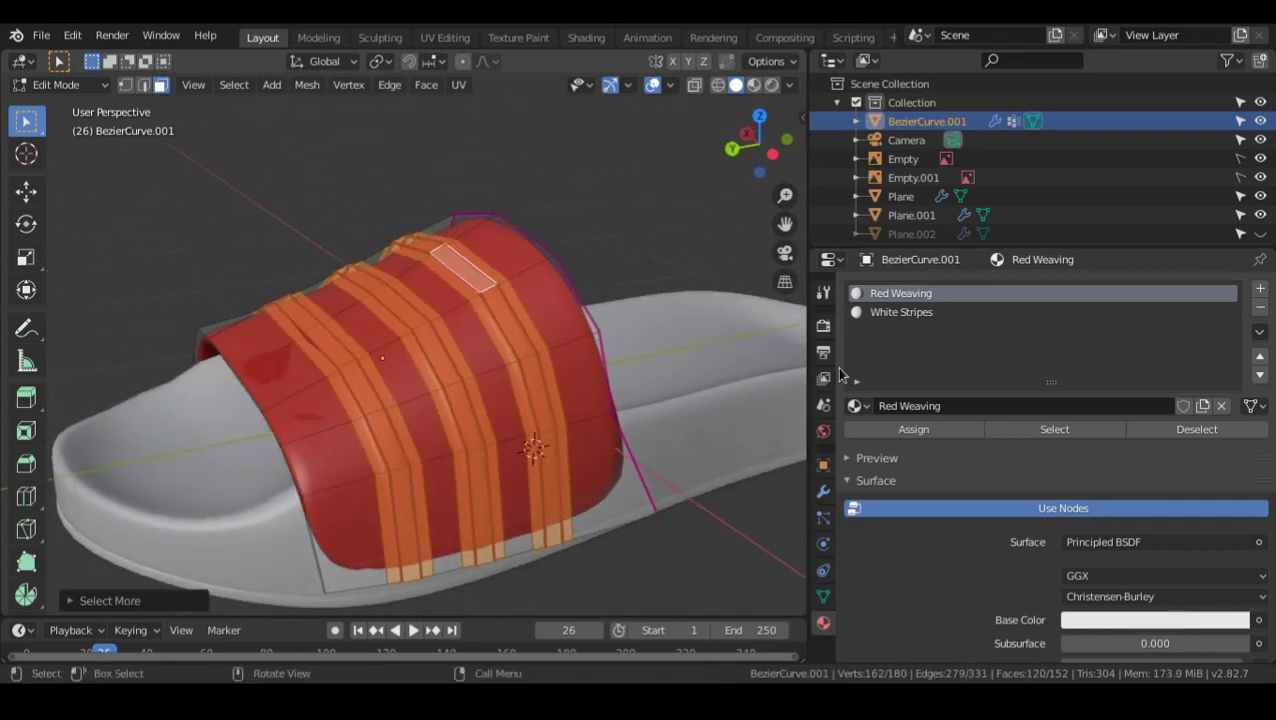
- Assign the White Stripes material to the selected stripe faces and return to Object Mode
click(928, 314)
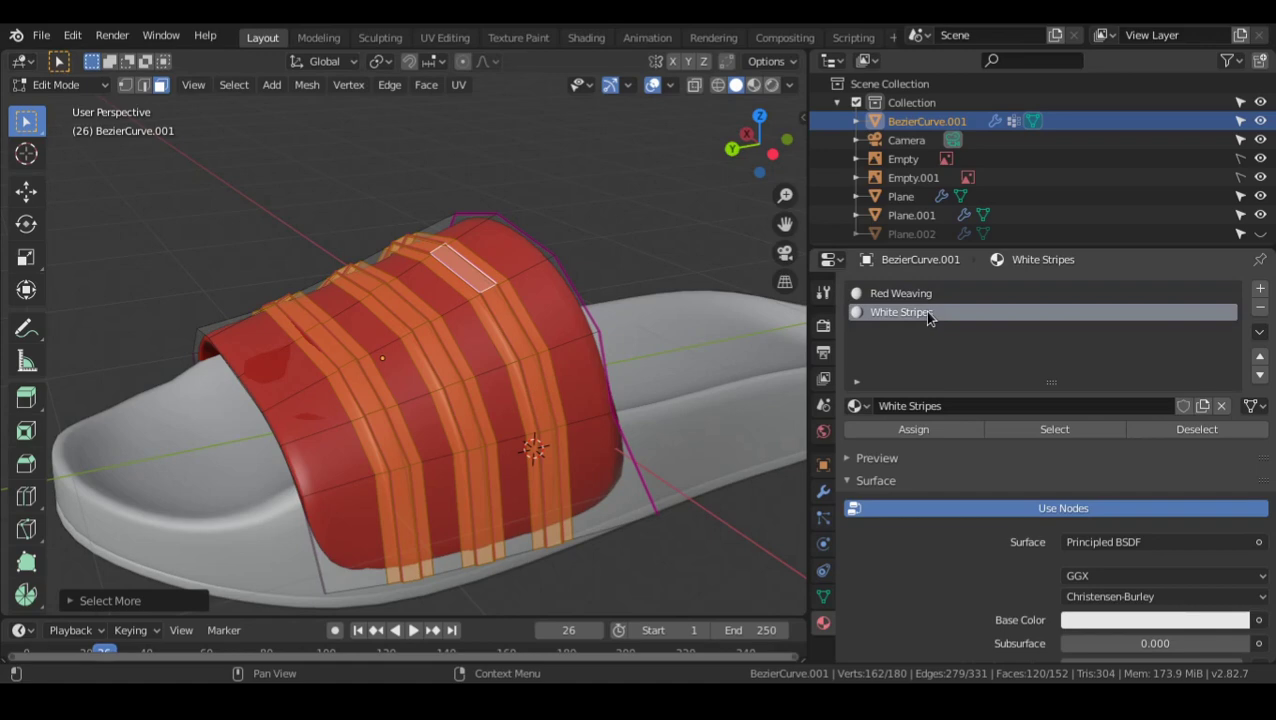
click(917, 433)
key(Tab)
mouse_move(495, 384)
middle_down()
mouse_move(442, 339)
mouse_move(520, 420)
mouse_move(620, 480)
mouse_move(725, 390)
mouse_move(342, 405)
mouse_move(410, 373)
mouse_move(411, 357)
mouse_move(460, 353)
mouse_move(455, 398)
mouse_move(418, 391)
mouse_move(495, 383)
middle_up()
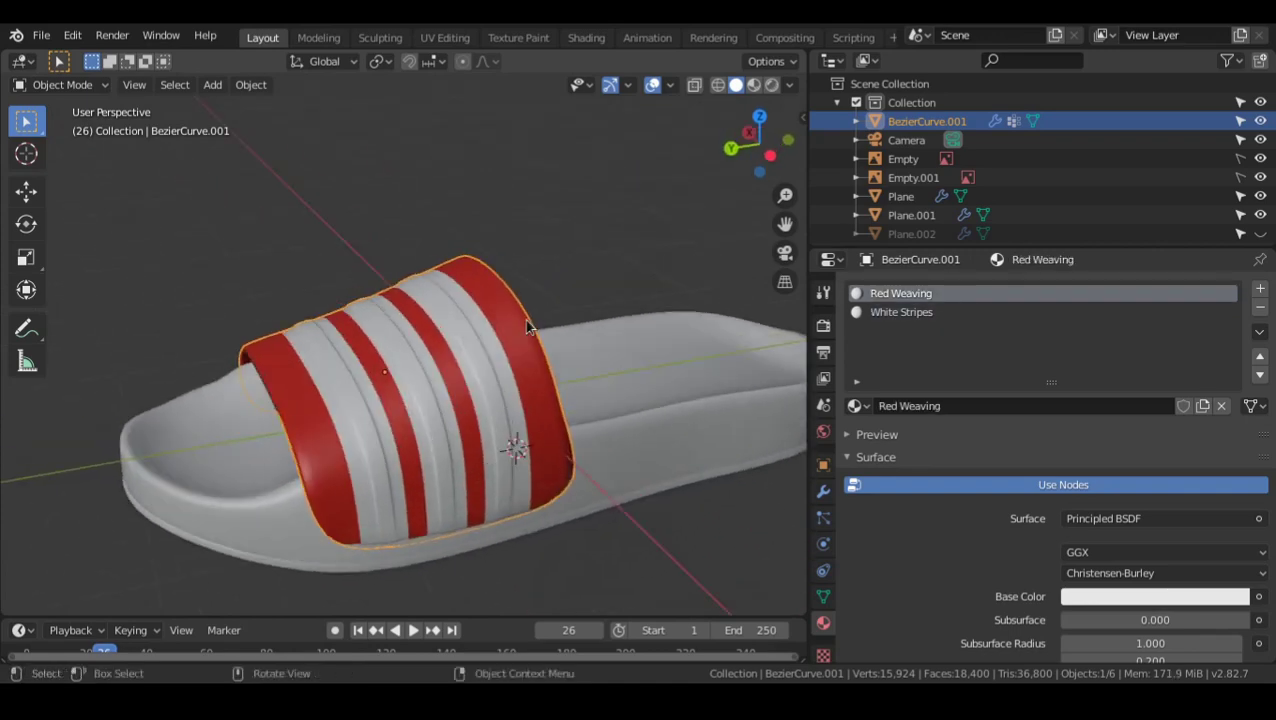
- Crease the edge loops that border the three white stripes on the strap
middle_drag(528, 327, 409, 325)
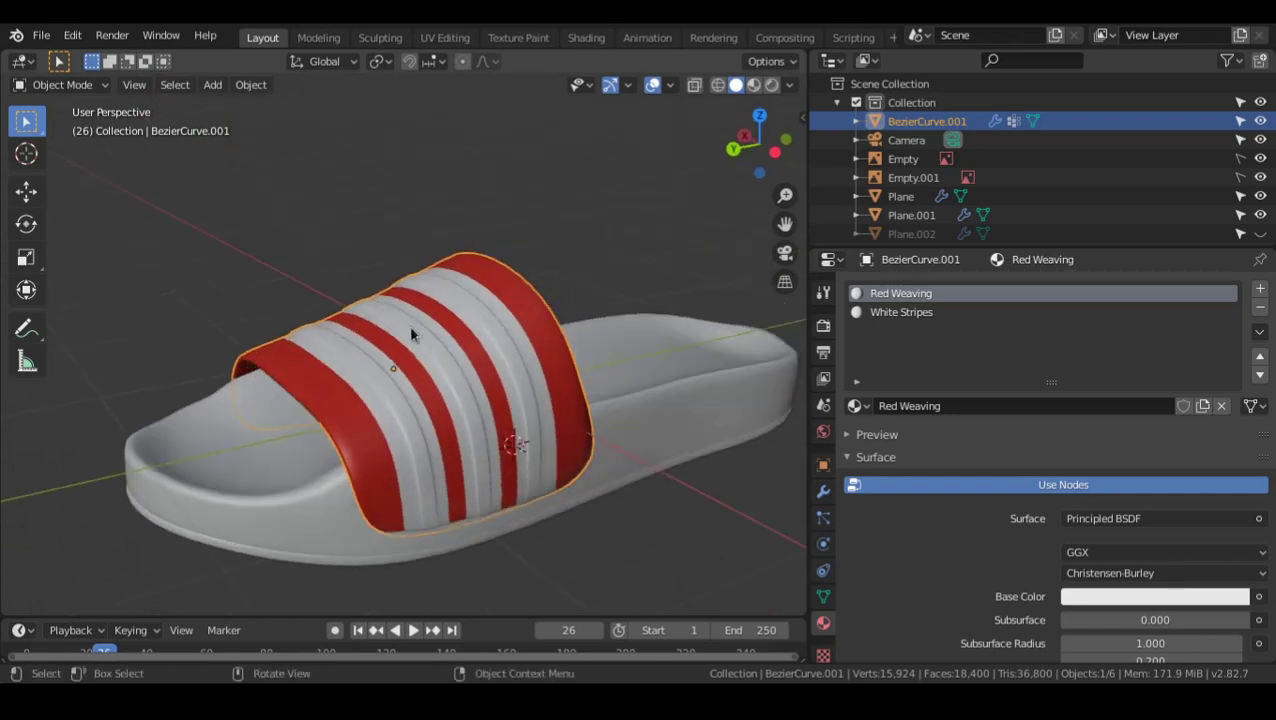
middle_drag(544, 375, 419, 423)
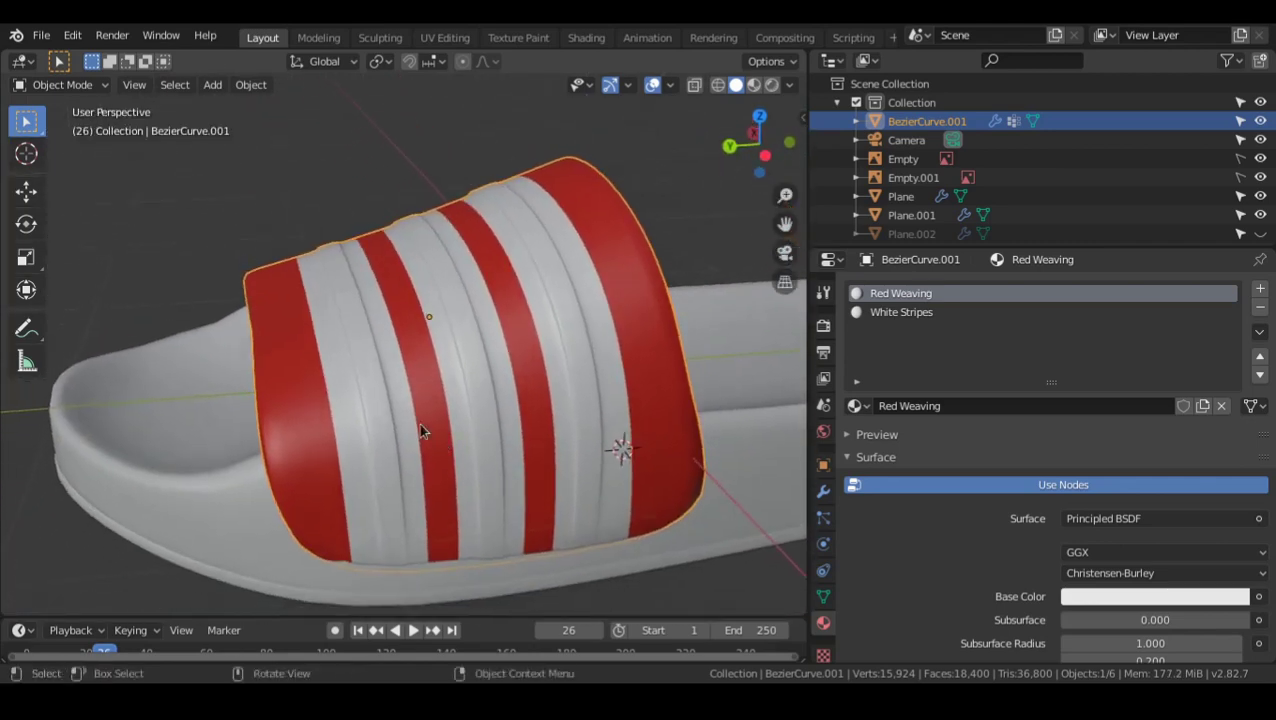
key(Tab)
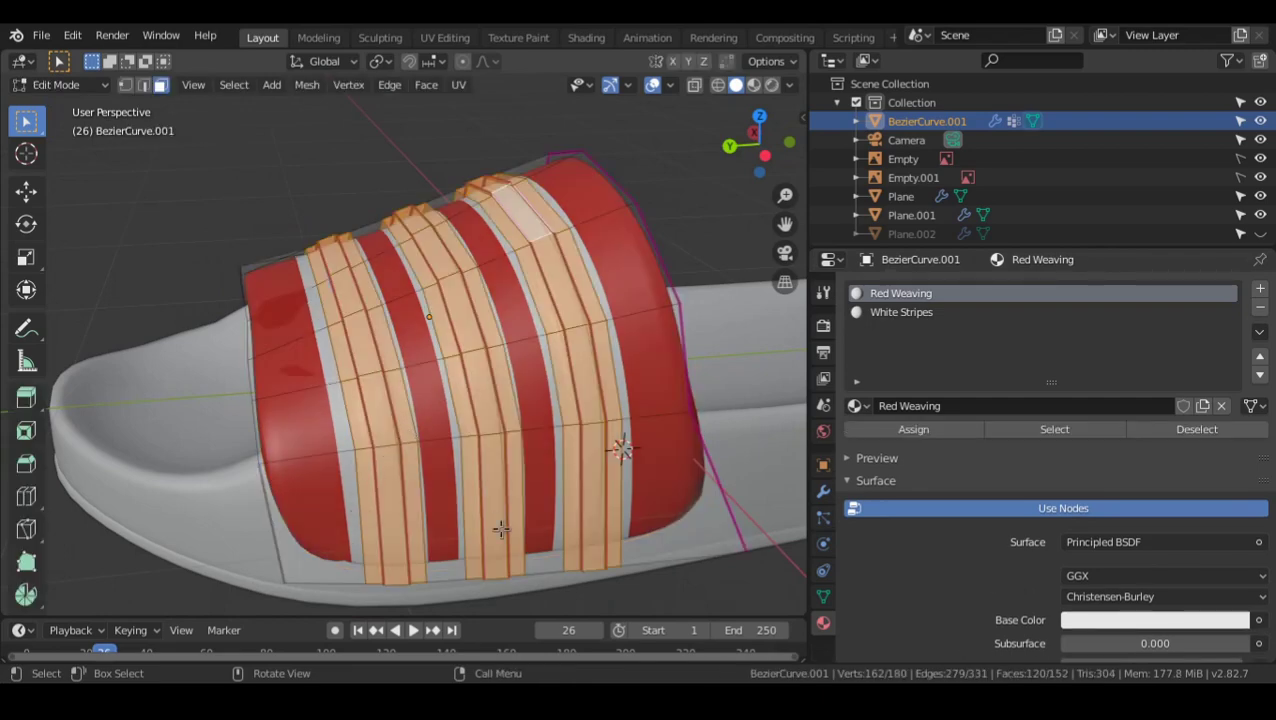
alt+click(351, 407)
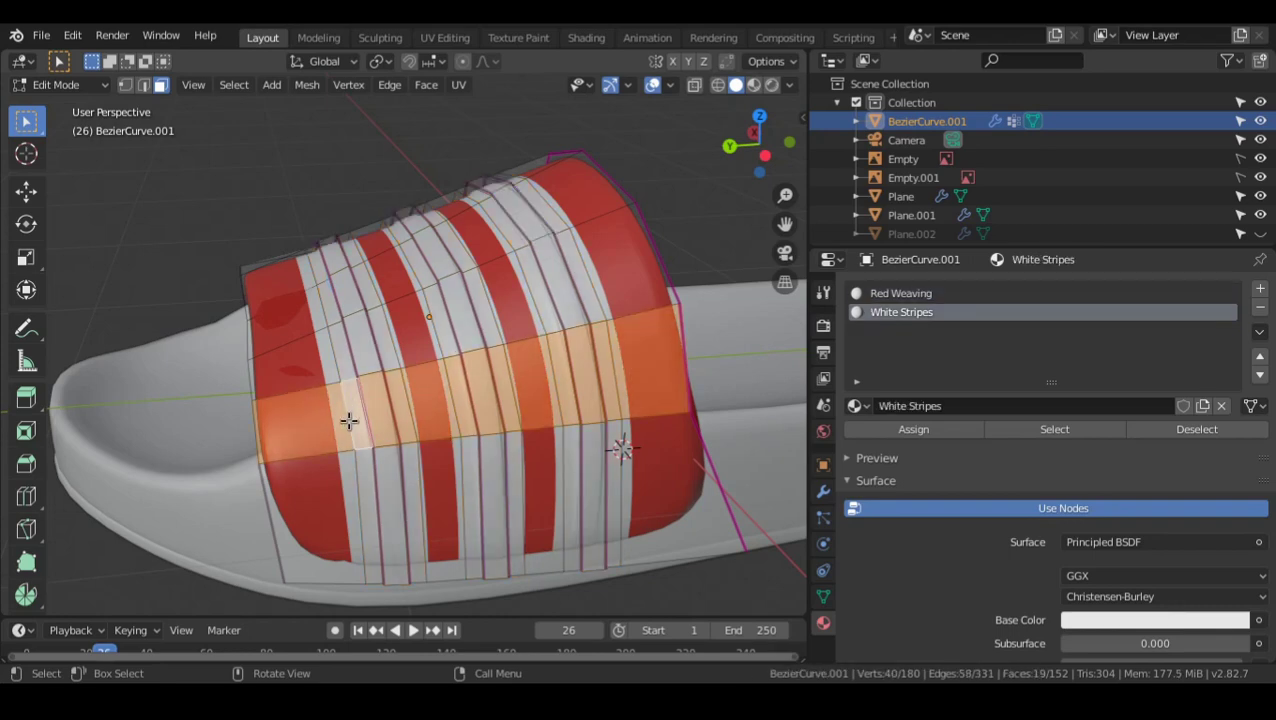
alt+click(337, 386)
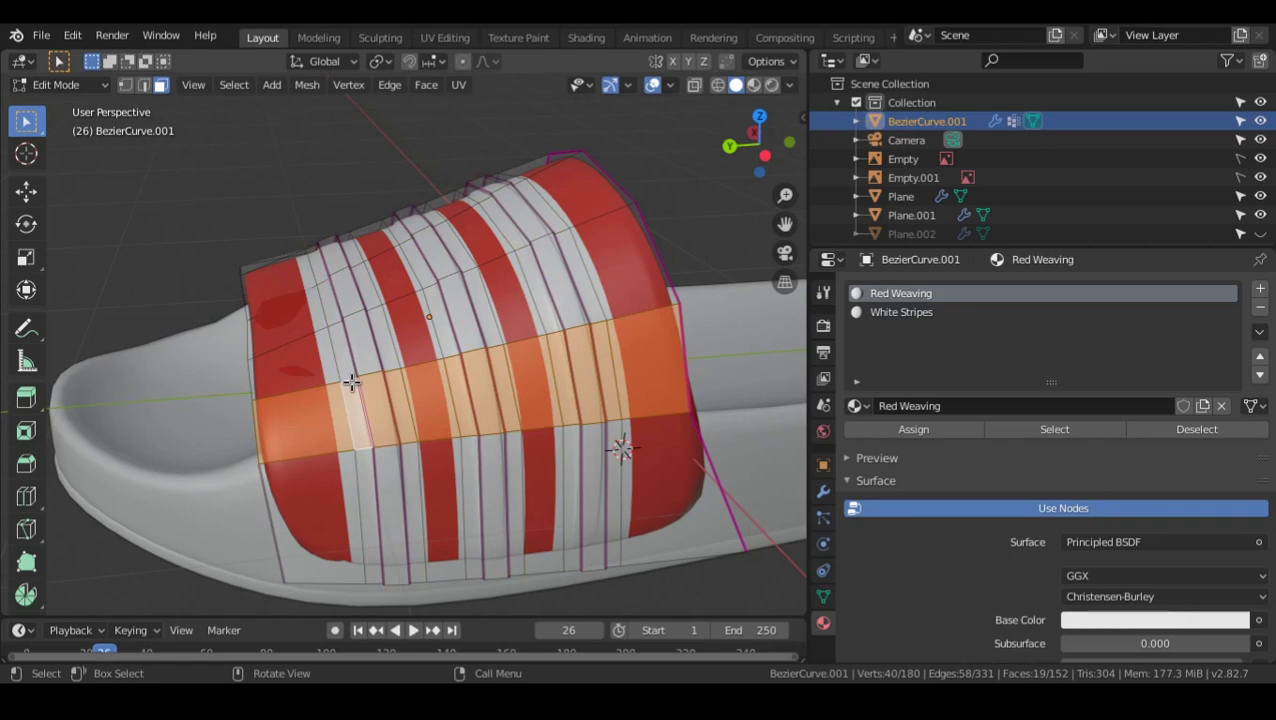
click(144, 85)
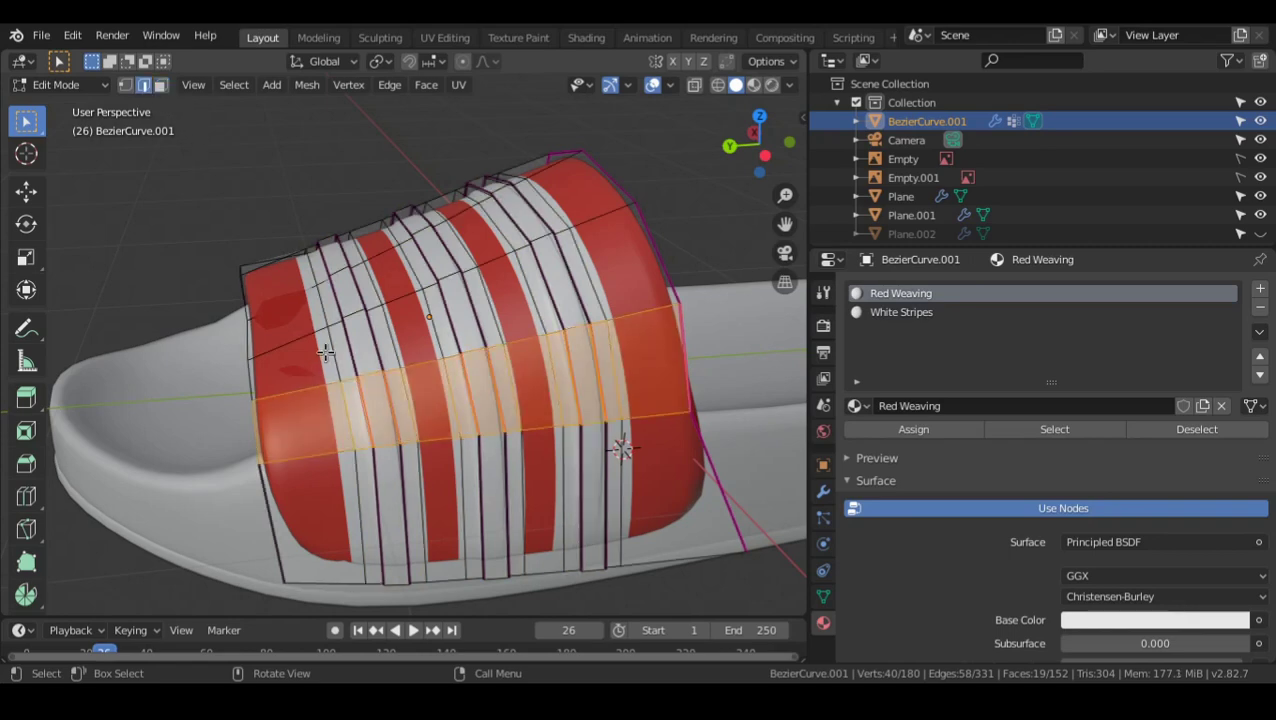
alt+click(330, 340)
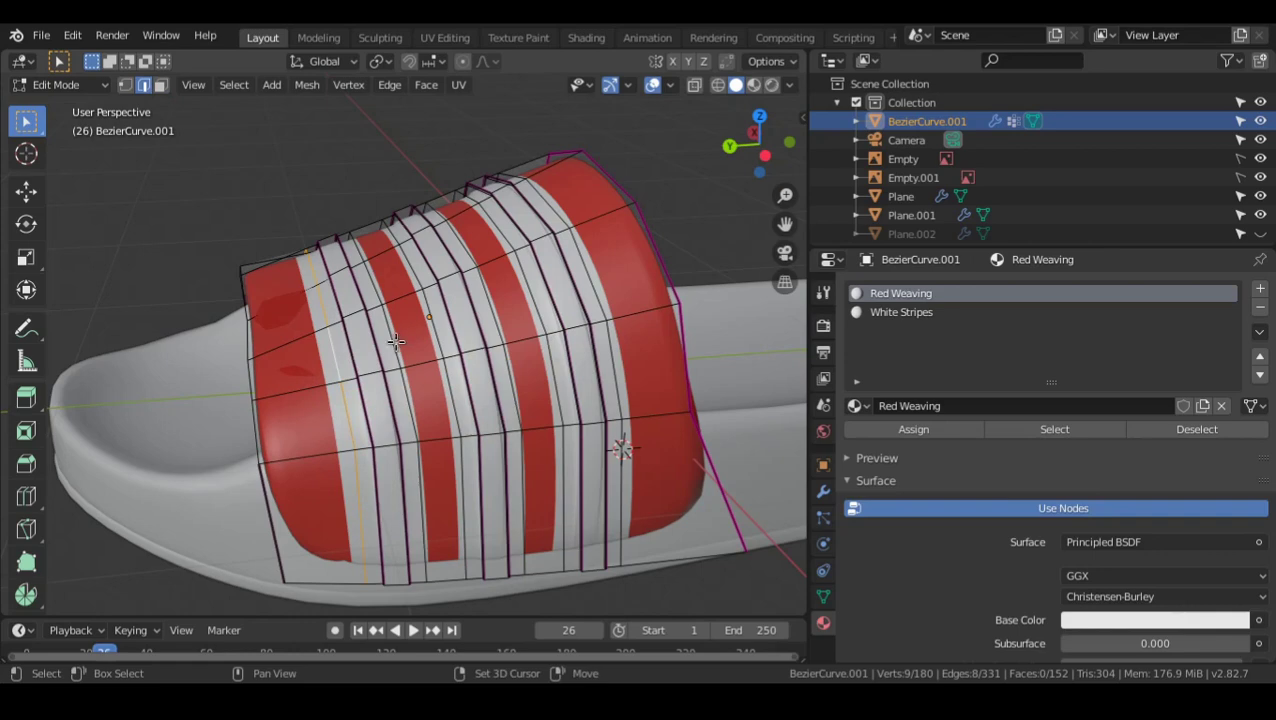
alt+shift+click(408, 342)
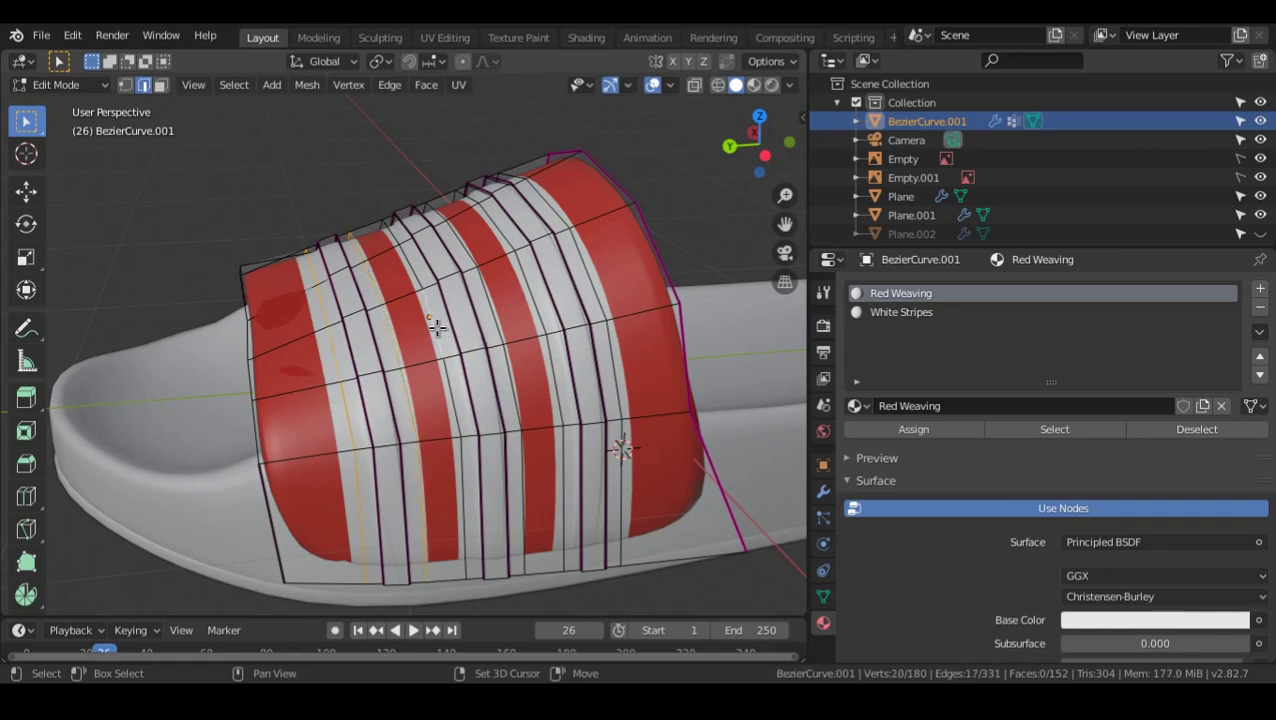
alt+shift+click(512, 305)
alt+shift+click(538, 292)
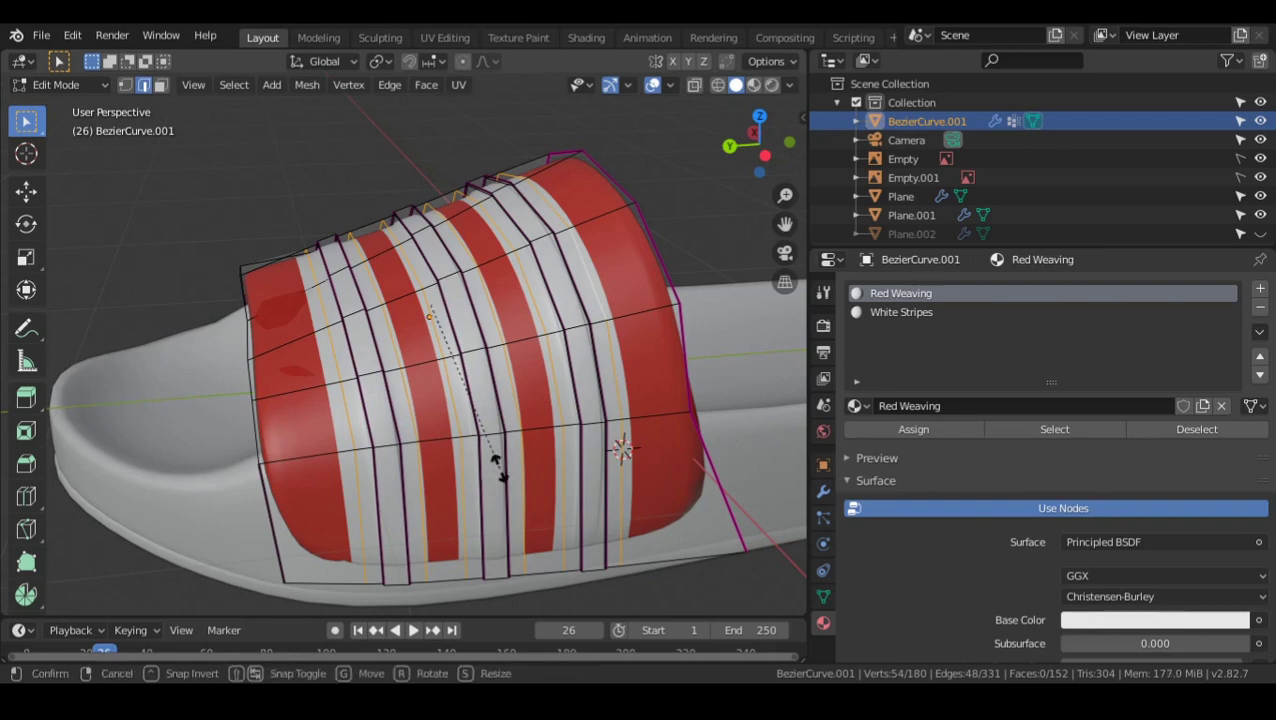
key(shift+e)
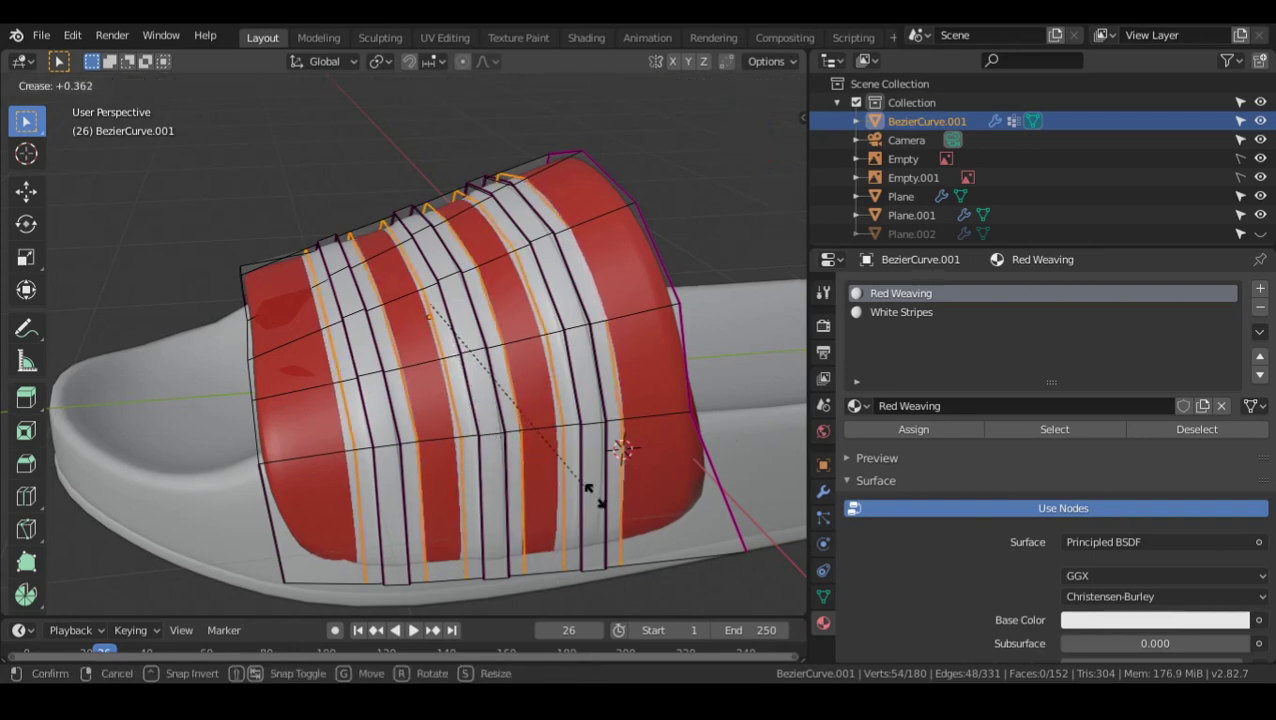
click(628, 516)
key(Tab)
- Crease the strap's lower edge loop where it meets the near side of the sole
middle_drag(628, 516, 357, 460)
key(Tab)
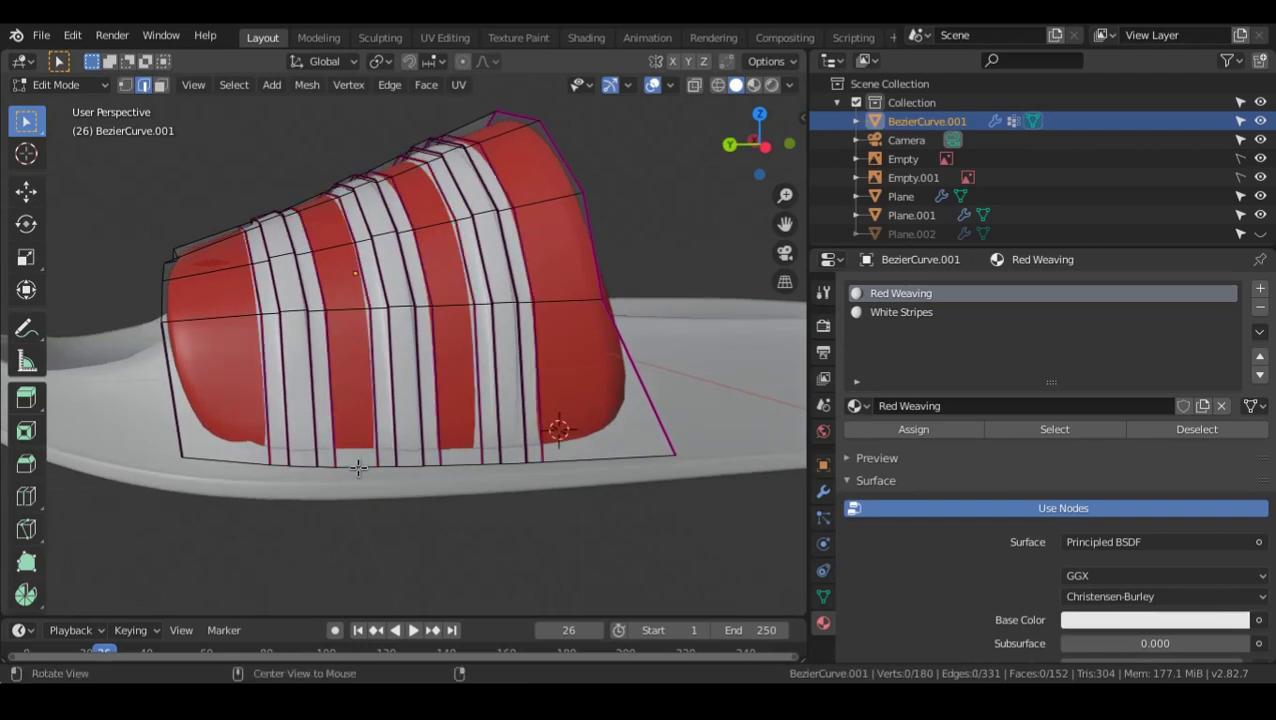
alt+click(357, 462)
alt+click(357, 462)
click(357, 463)
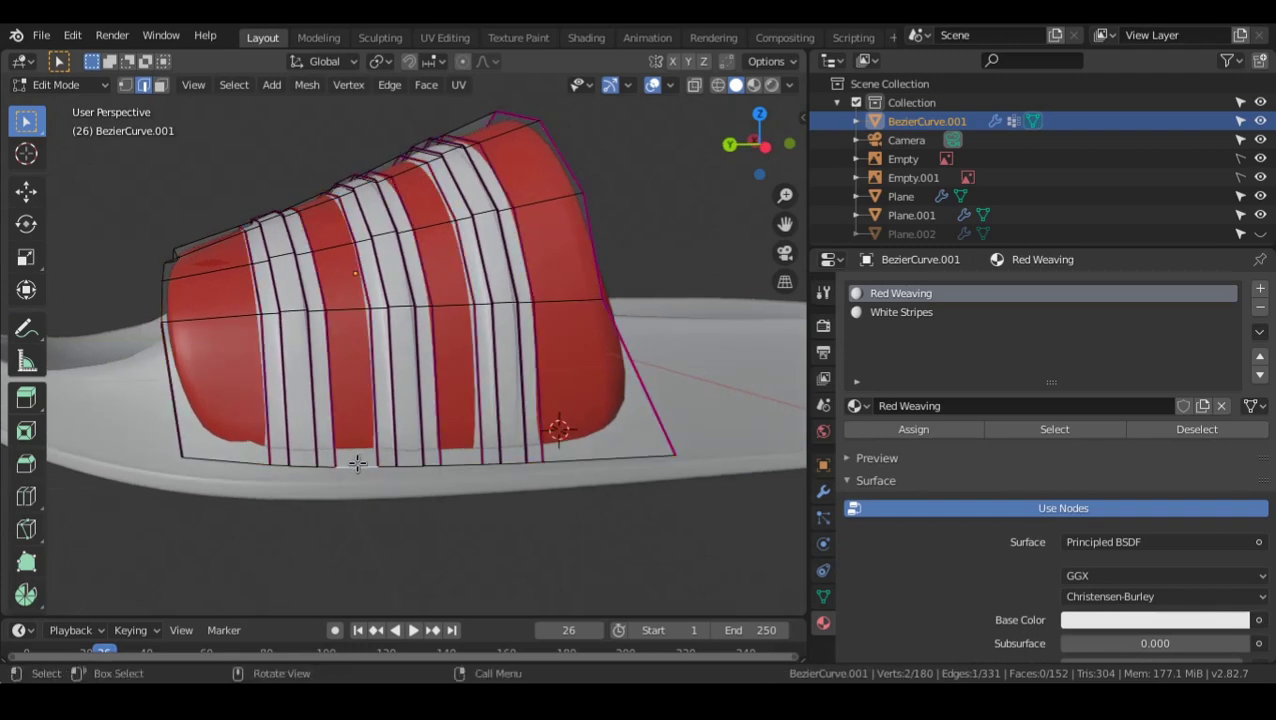
alt+click(357, 463)
key(shift+e)
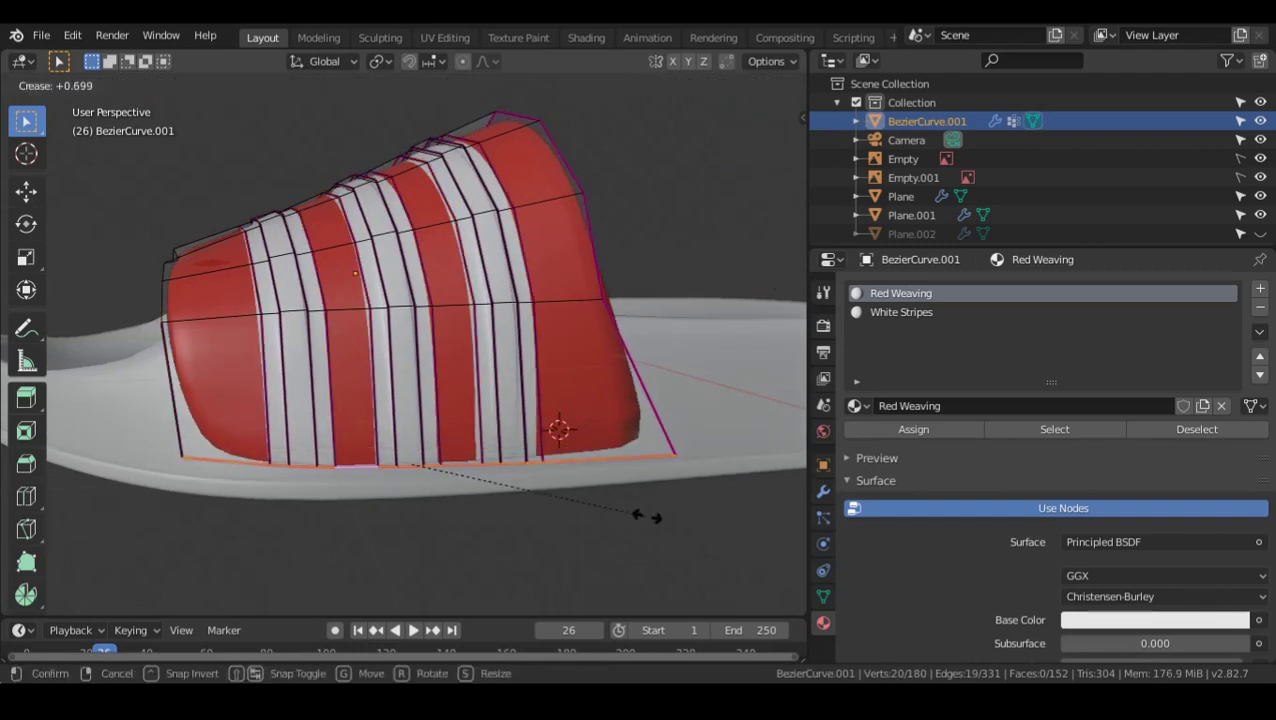
click(593, 487)
middle_drag(593, 487, 393, 419)
key(Tab)
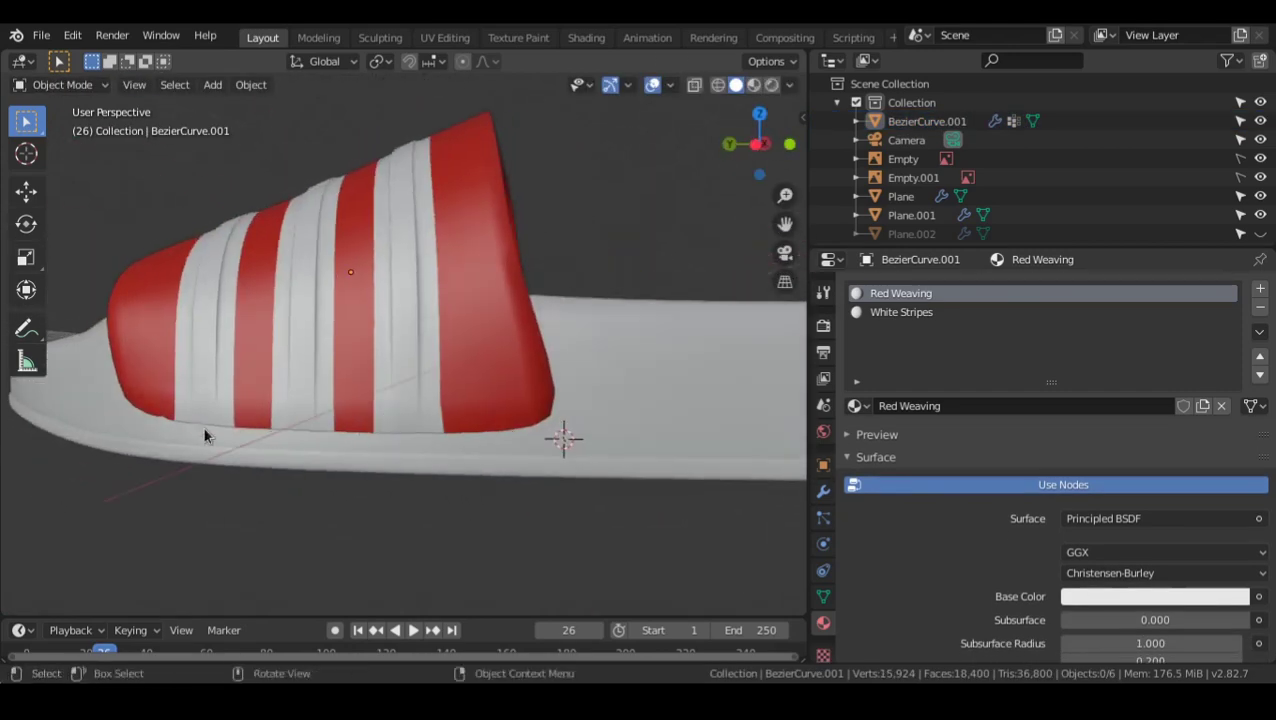
- Crease the strap's lower edge loop on the opposite side of the slipper by about 0.45
middle_drag(205, 436, 288, 433)
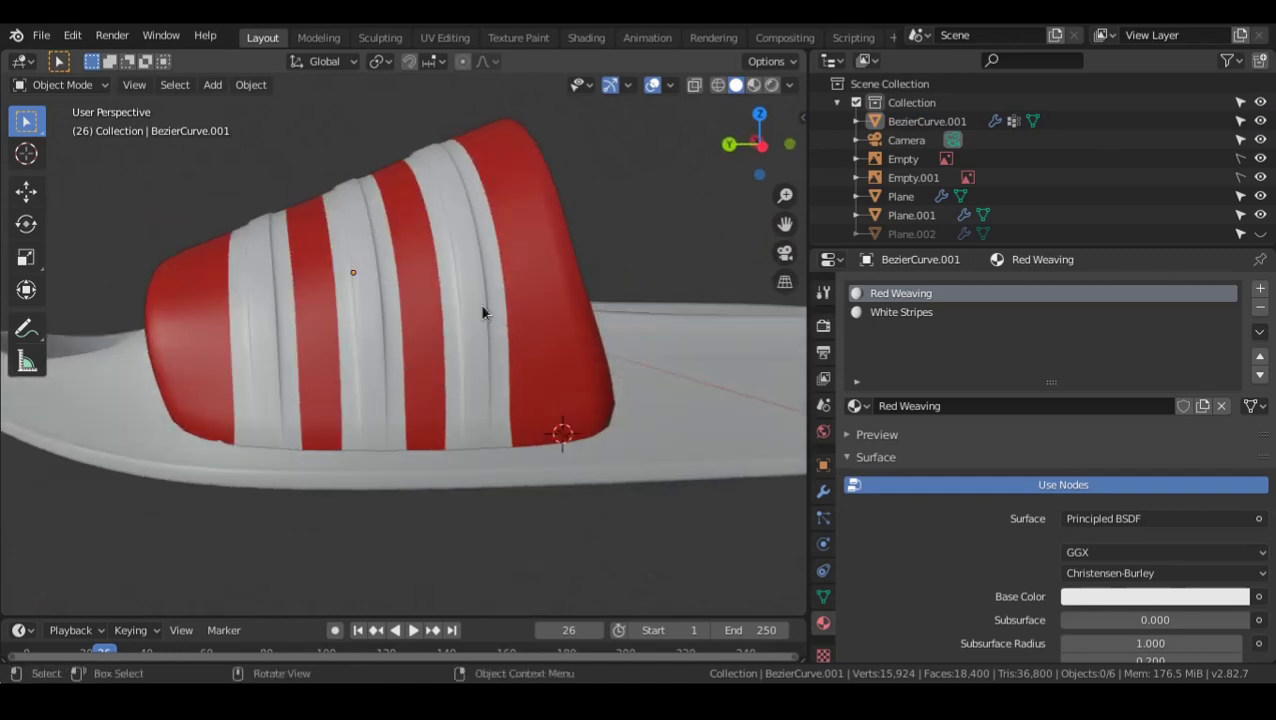
middle_drag(479, 308, 472, 460)
key(Tab)
scroll(401, 504, up, 2)
shift+middle_drag(430, 521, 388, 398)
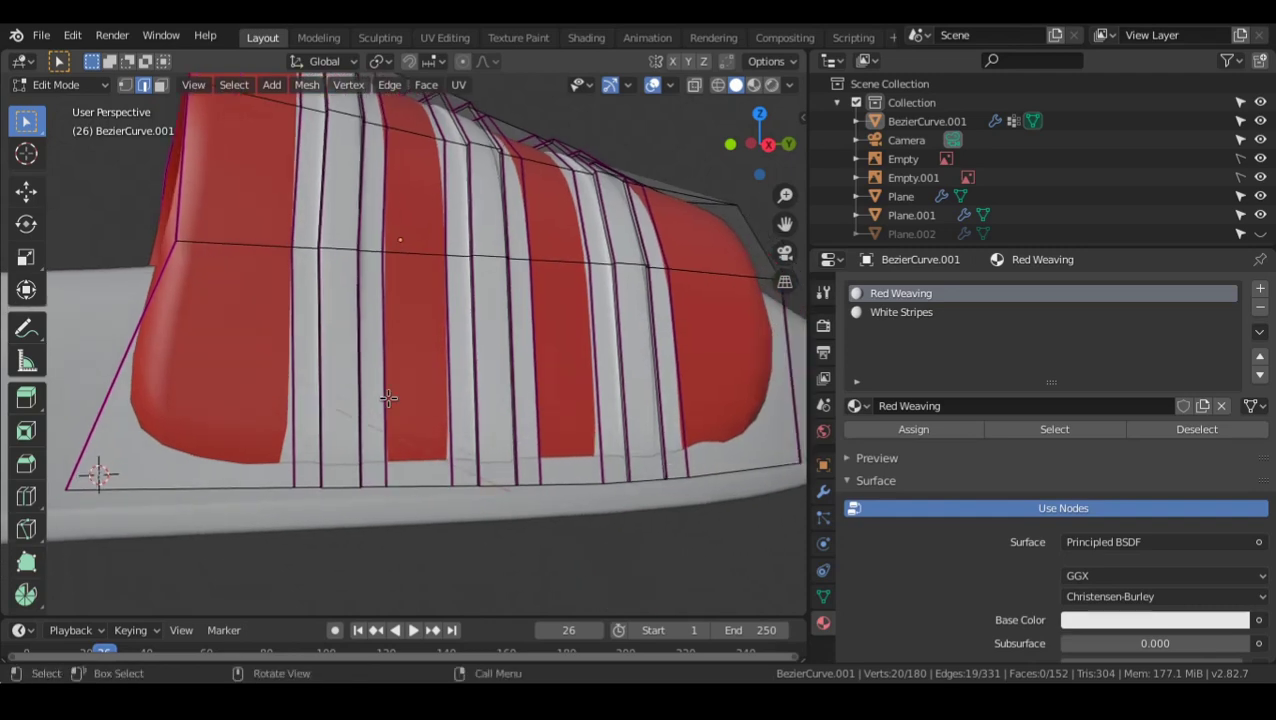
middle_drag(666, 485, 438, 479)
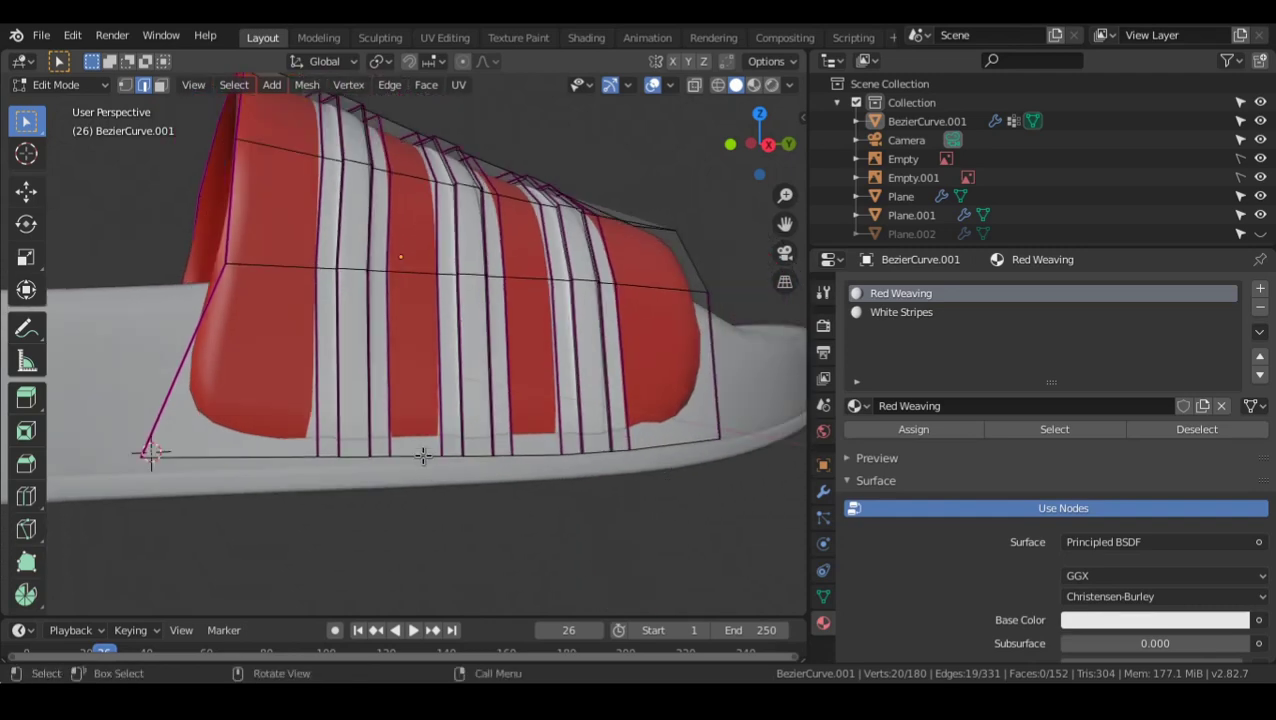
alt+click(423, 456)
key(shift+e)
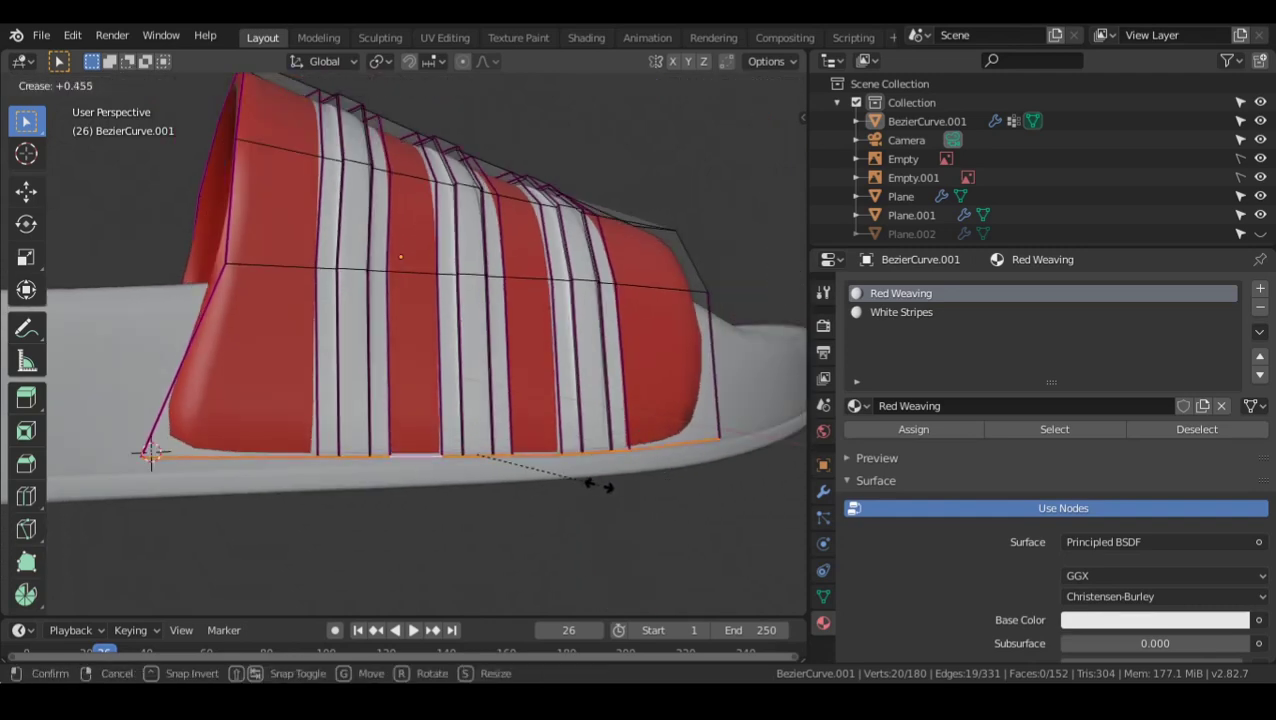
click(590, 485)
key(Tab)
middle_drag(600, 480, 607, 426)
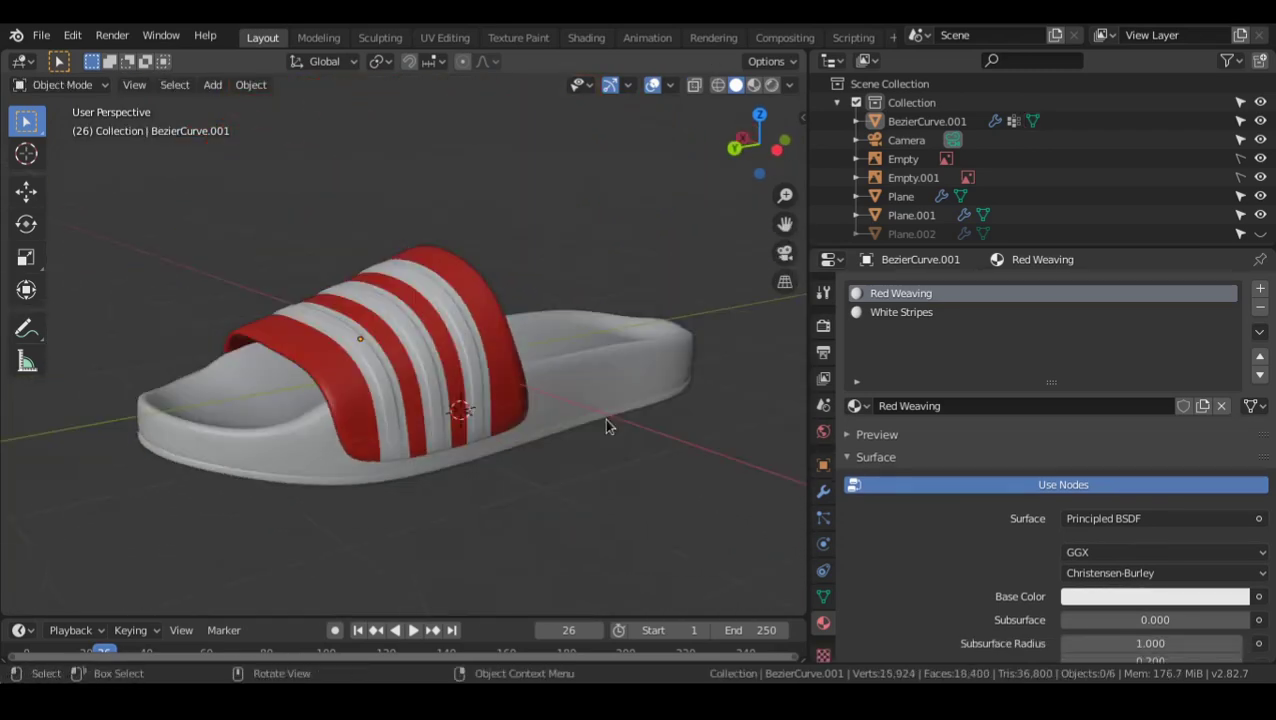
- Create a new material on the sole object and name it Leather
middle_drag(480, 398, 309, 421)
click(477, 362)
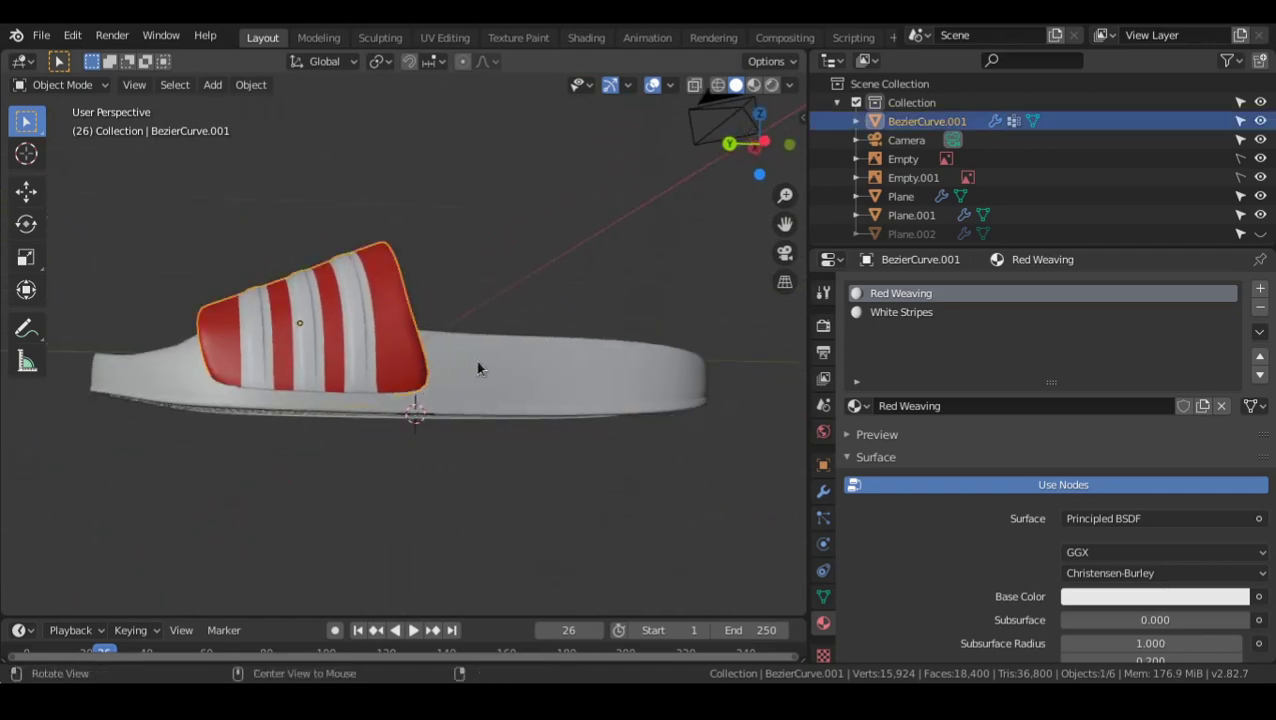
middle_drag(477, 362, 488, 403)
click(383, 420)
key(g)
right_click(438, 370)
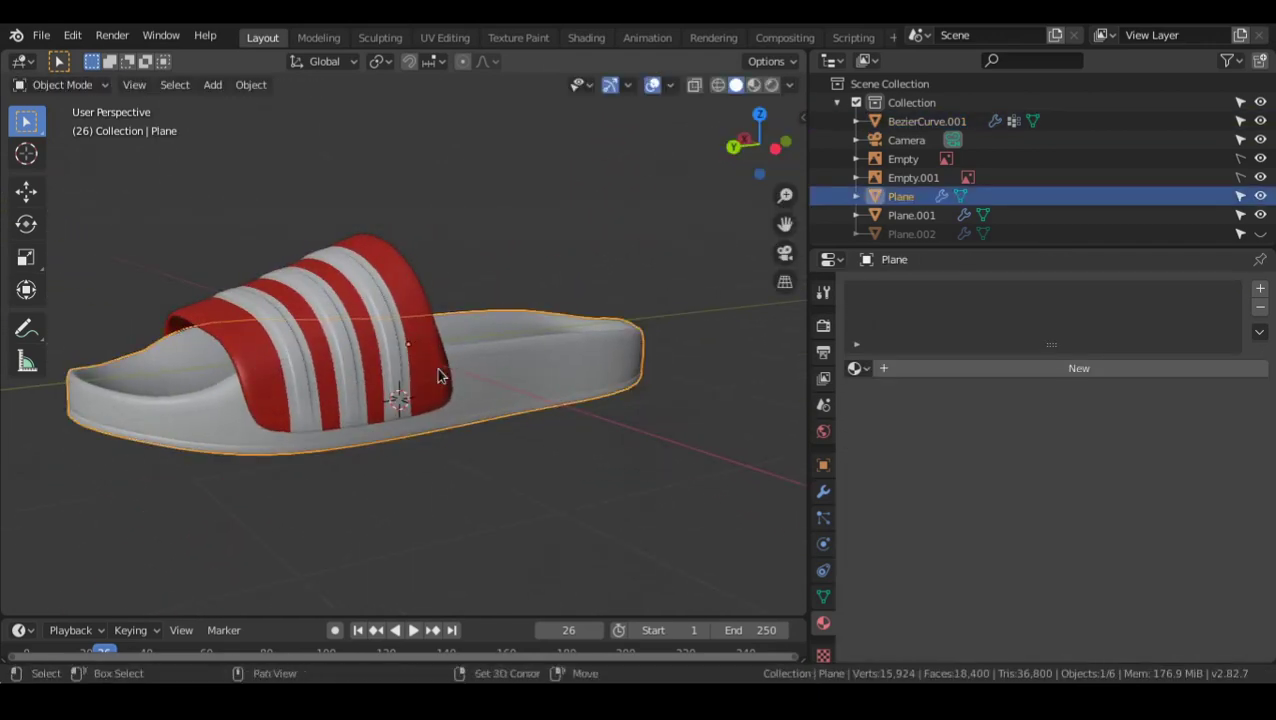
shift+middle_drag(438, 370, 485, 407)
middle_drag(485, 407, 490, 435)
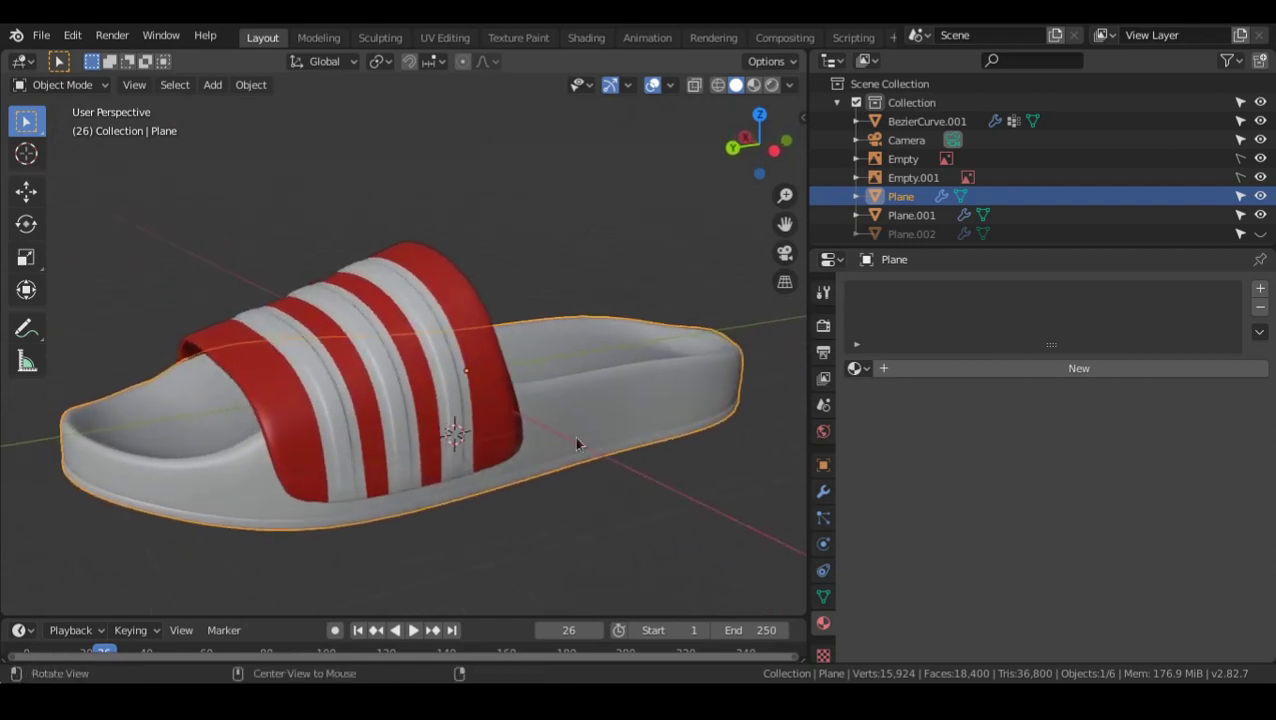
click(982, 369)
middle_drag(580, 430, 661, 441)
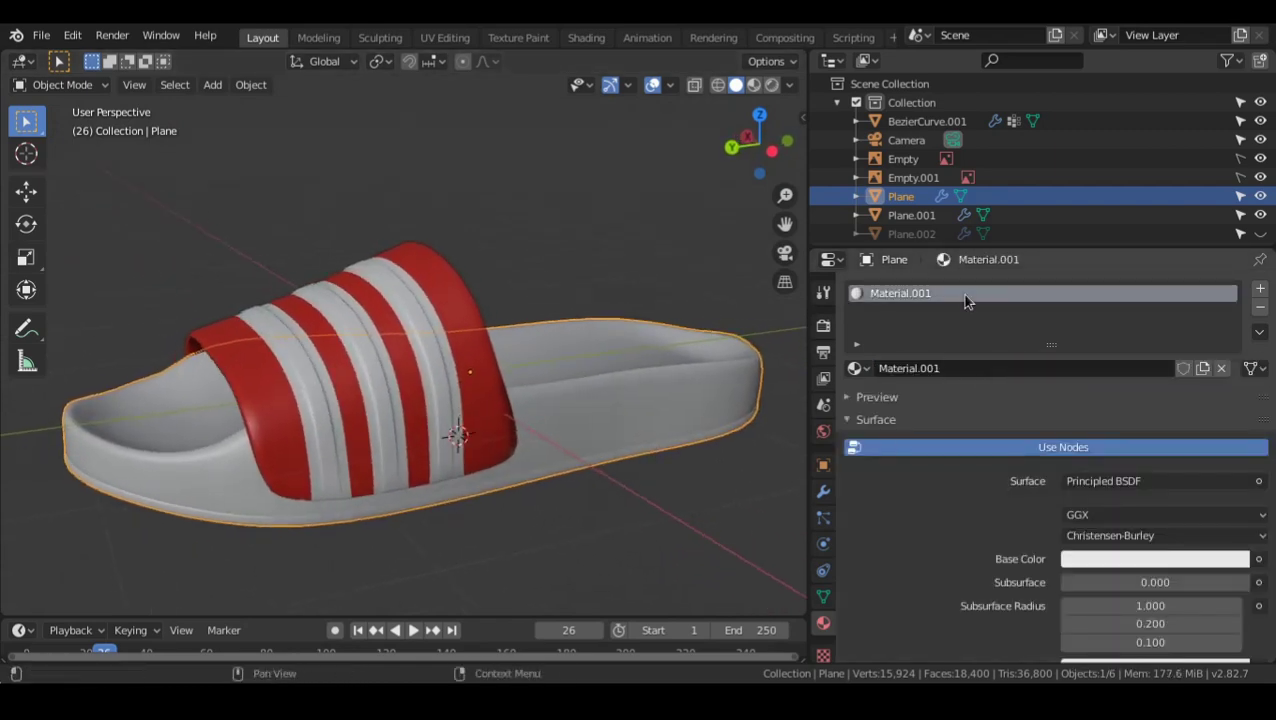
double_click(886, 294)
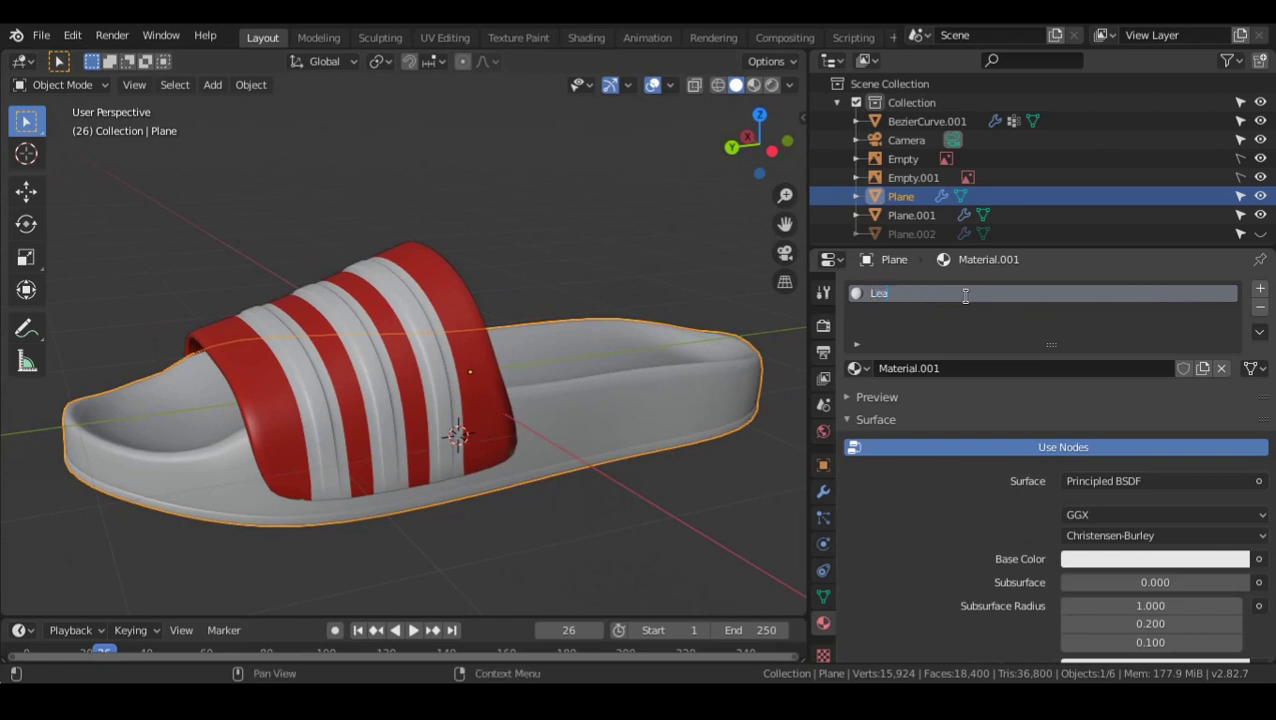
key(Return)
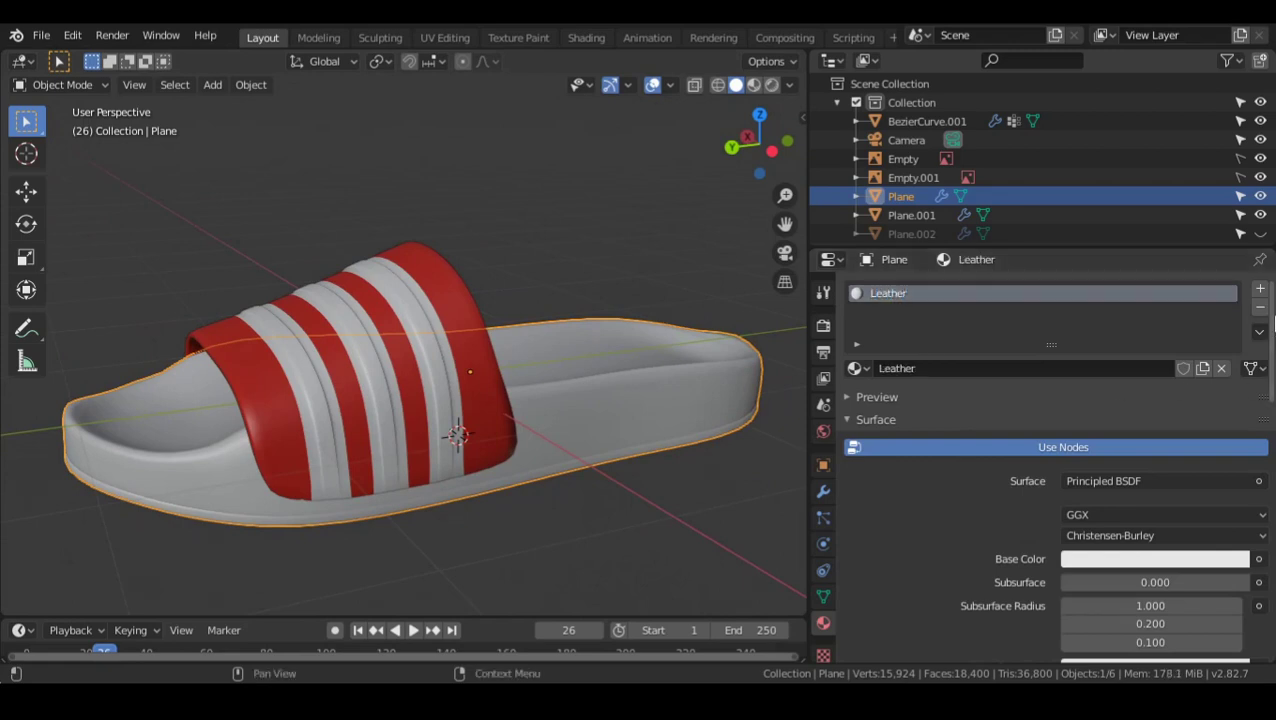
- Add a second material slot to the sole with a new material named Rubber
click(1263, 290)
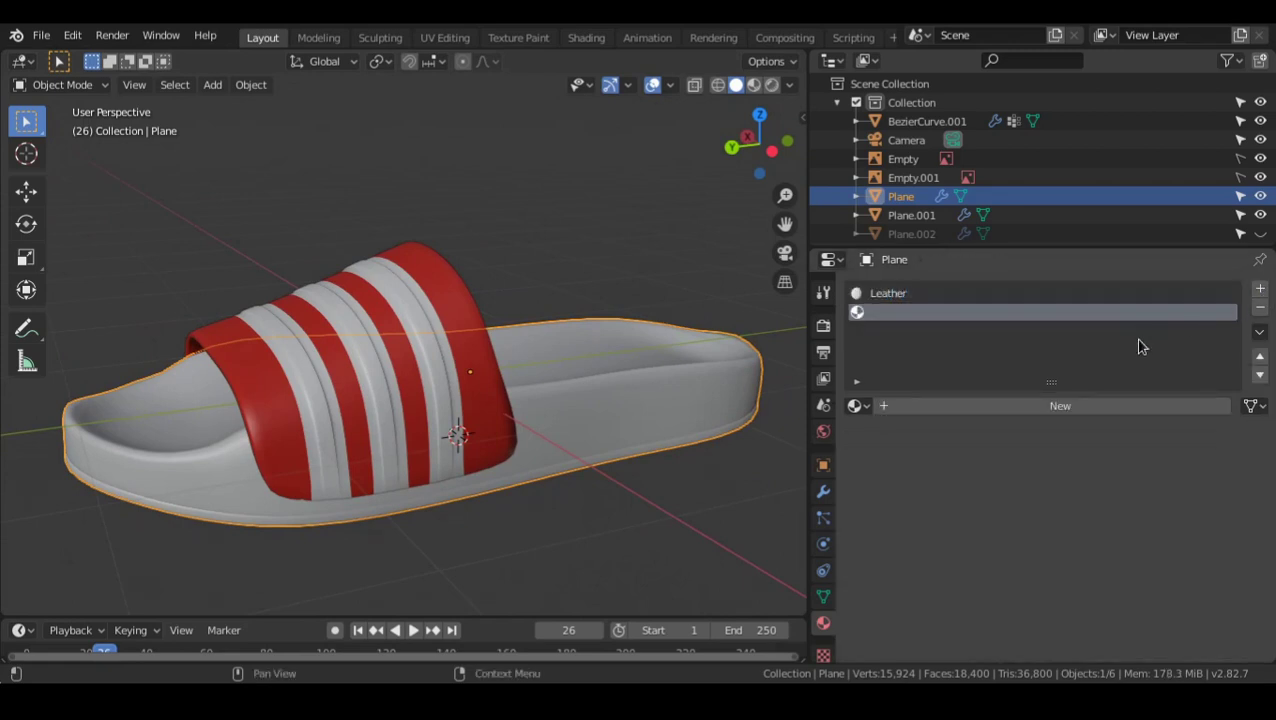
click(1001, 403)
middle_drag(598, 478, 612, 449)
click(1042, 405)
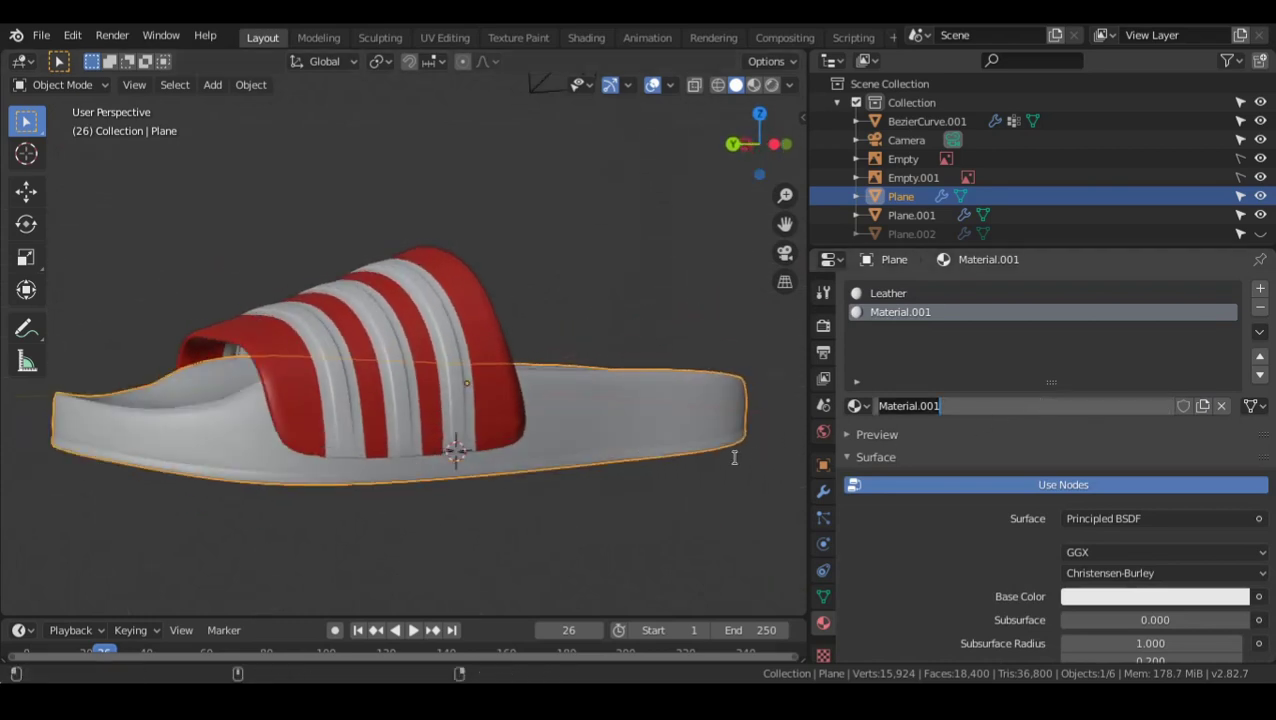
text(Rubber)
key(Return)
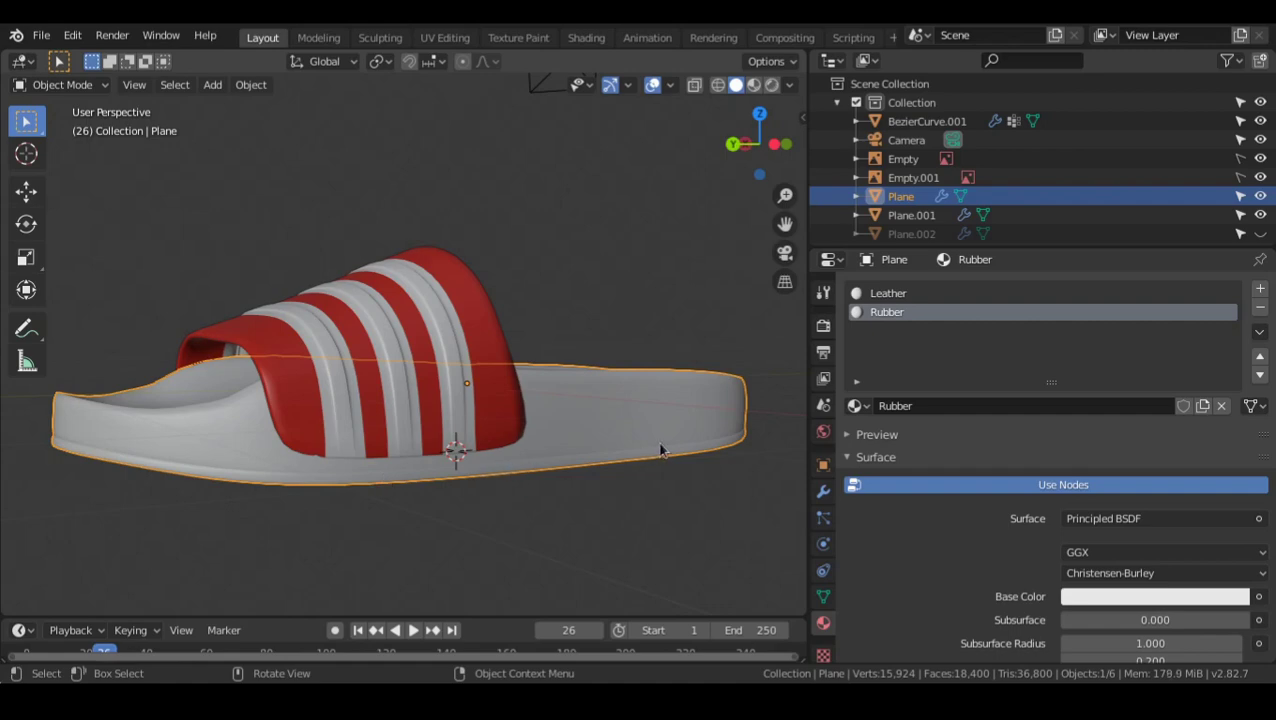
- Add a third material slot to the sole with a new material named Fabric, and deselect the sole
mouse_move(80, 468)
middle_down()
mouse_move(496, 480)
mouse_move(332, 365)
mouse_move(530, 381)
mouse_move(487, 404)
mouse_move(584, 473)
mouse_move(700, 430)
middle_up()
click(1259, 290)
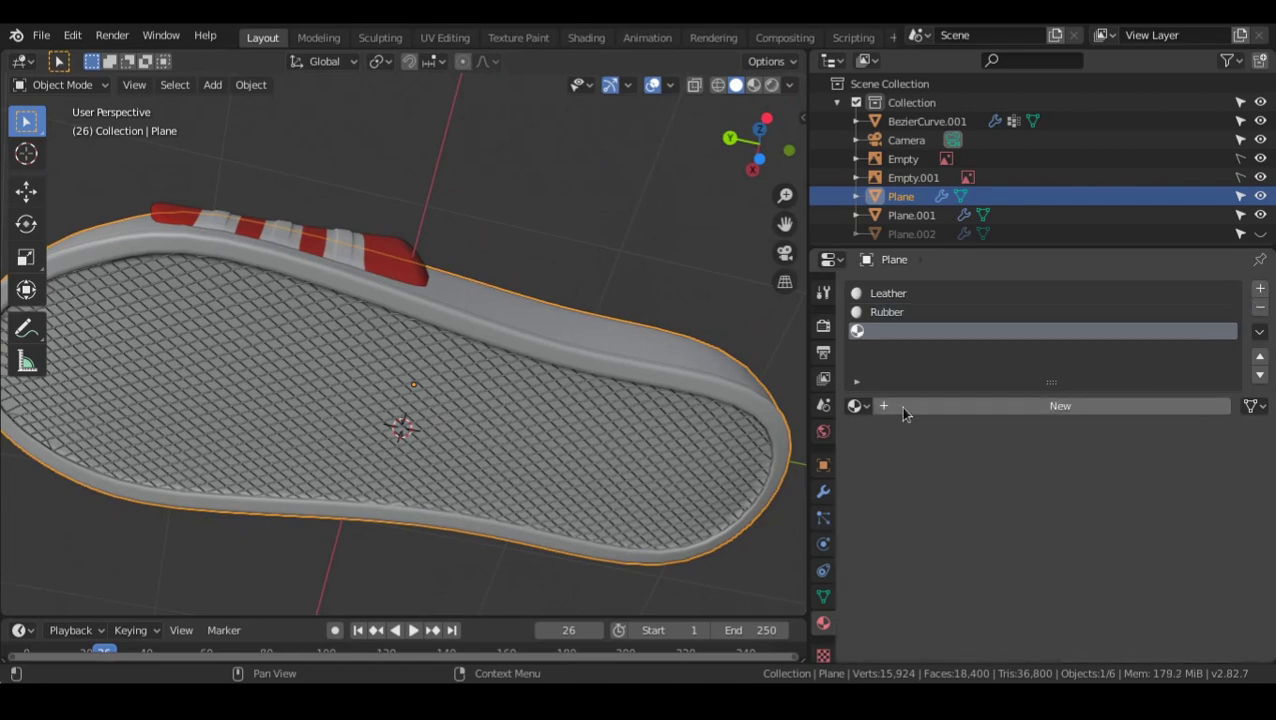
click(900, 406)
click(948, 406)
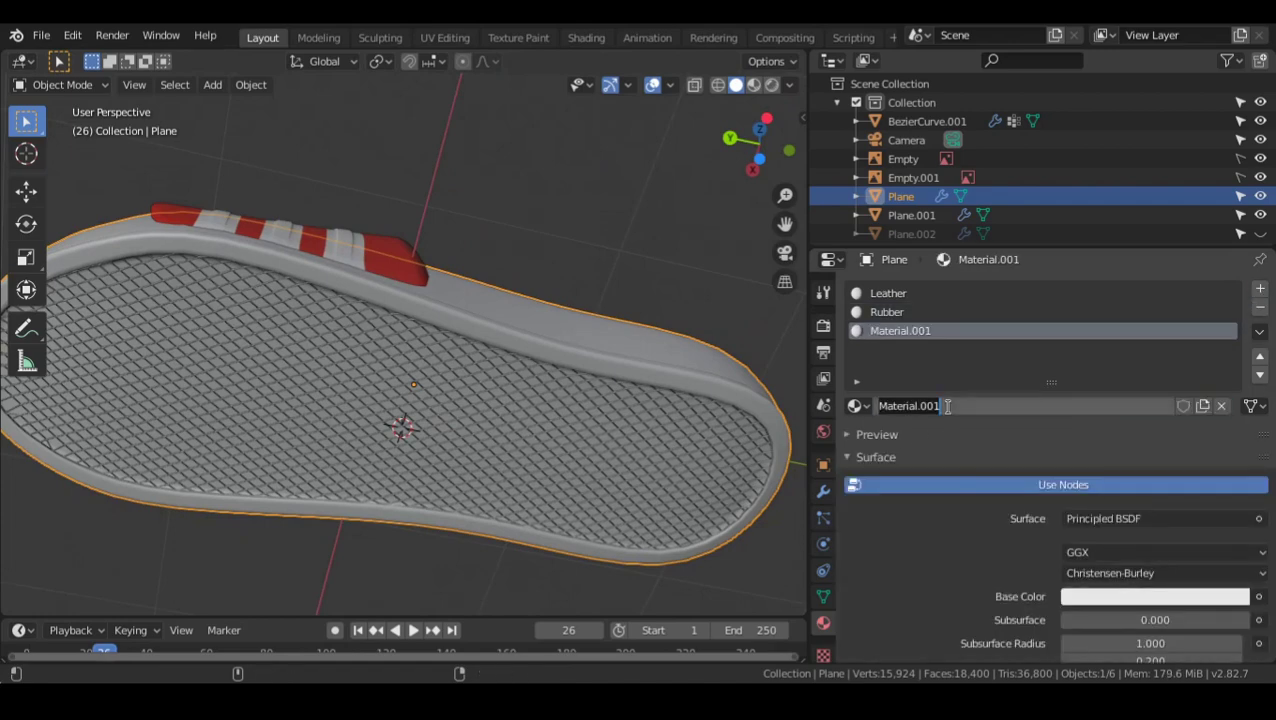
text(Fabric)
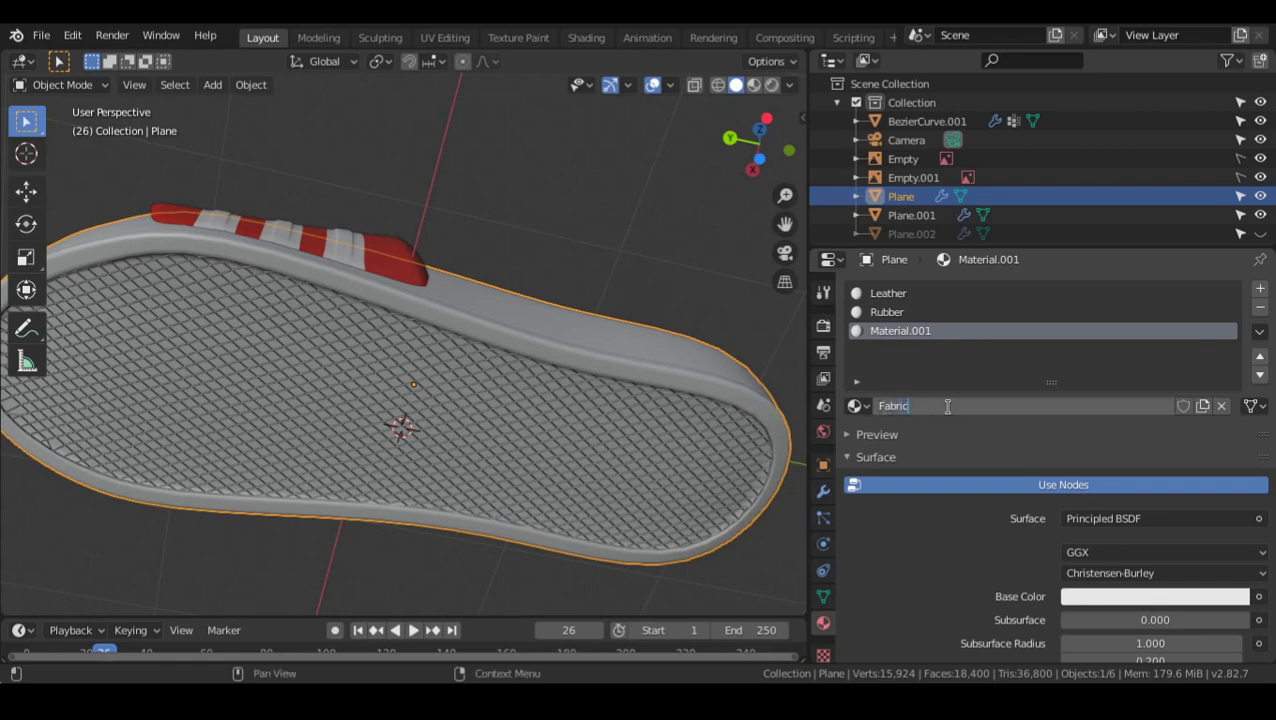
key(Return)
key(alt+a)
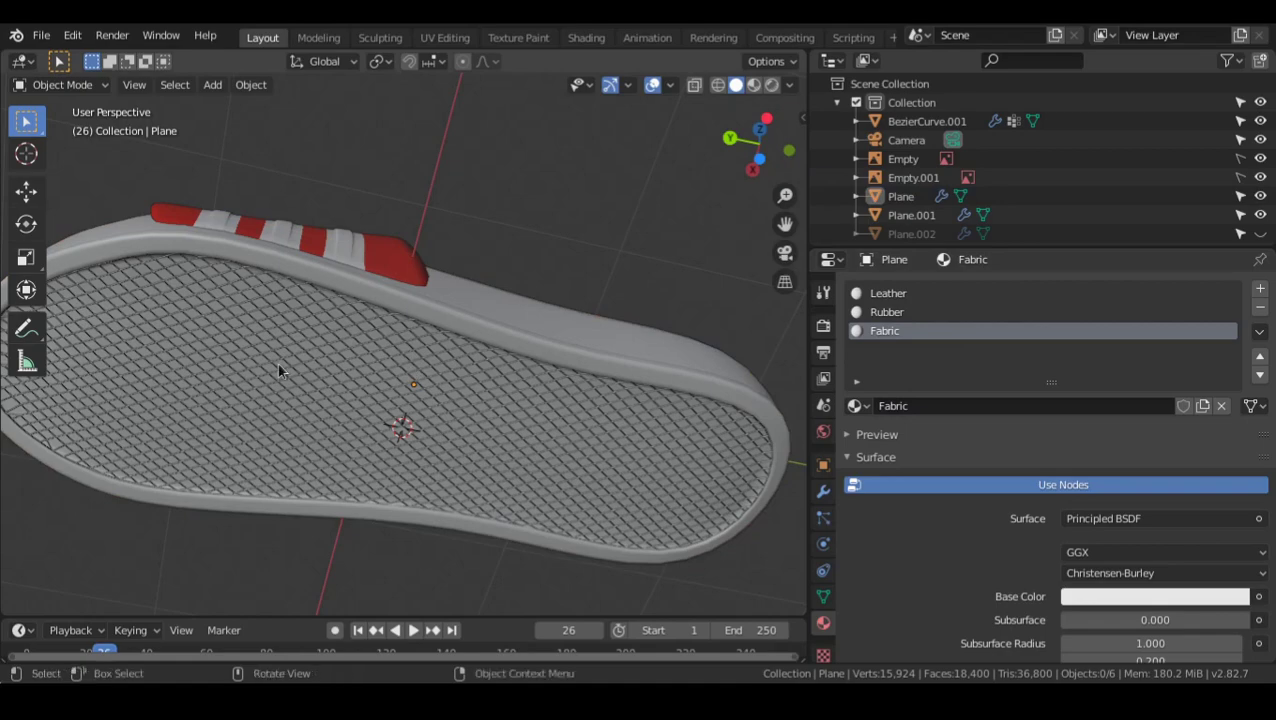
- Select the sole and give its Leather material a blue viewport display colour
middle_drag(415, 390, 515, 360)
middle_drag(508, 334, 354, 368)
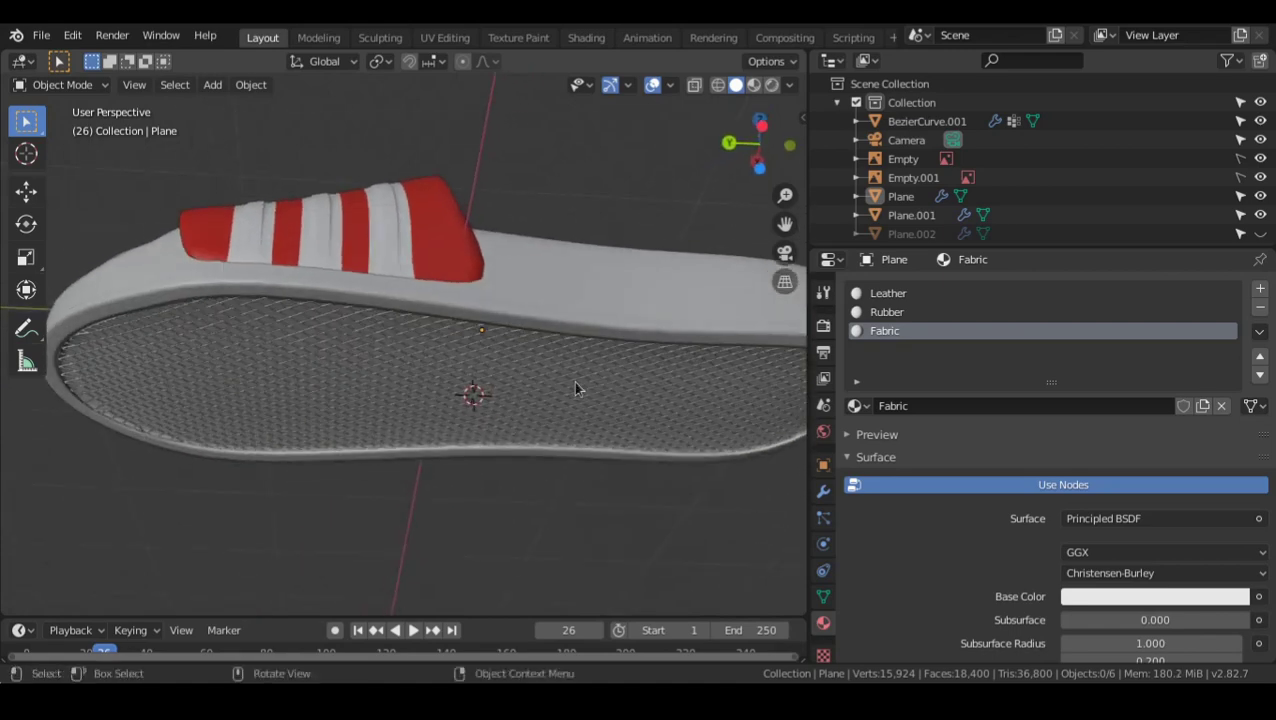
middle_drag(575, 388, 538, 408)
click(609, 401)
key(Tab)
scroll(534, 410, down, 1)
key(Tab)
click(890, 293)
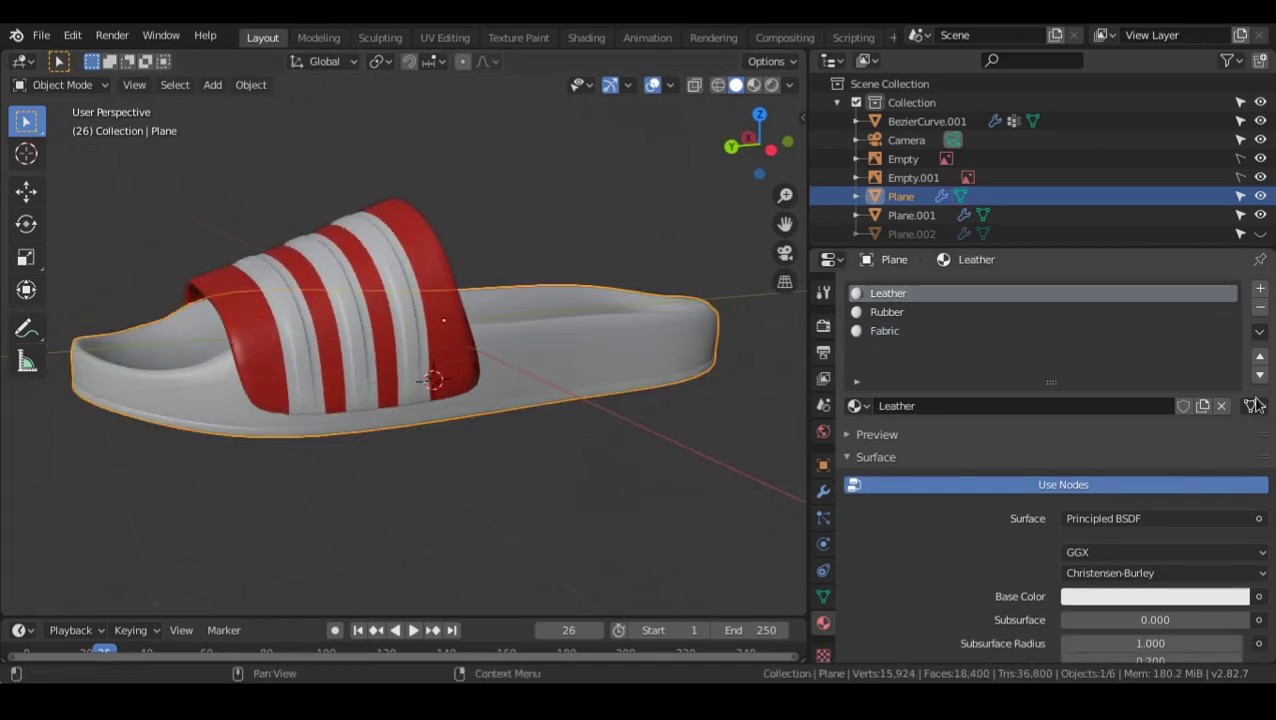
scroll(986, 515, down, 15)
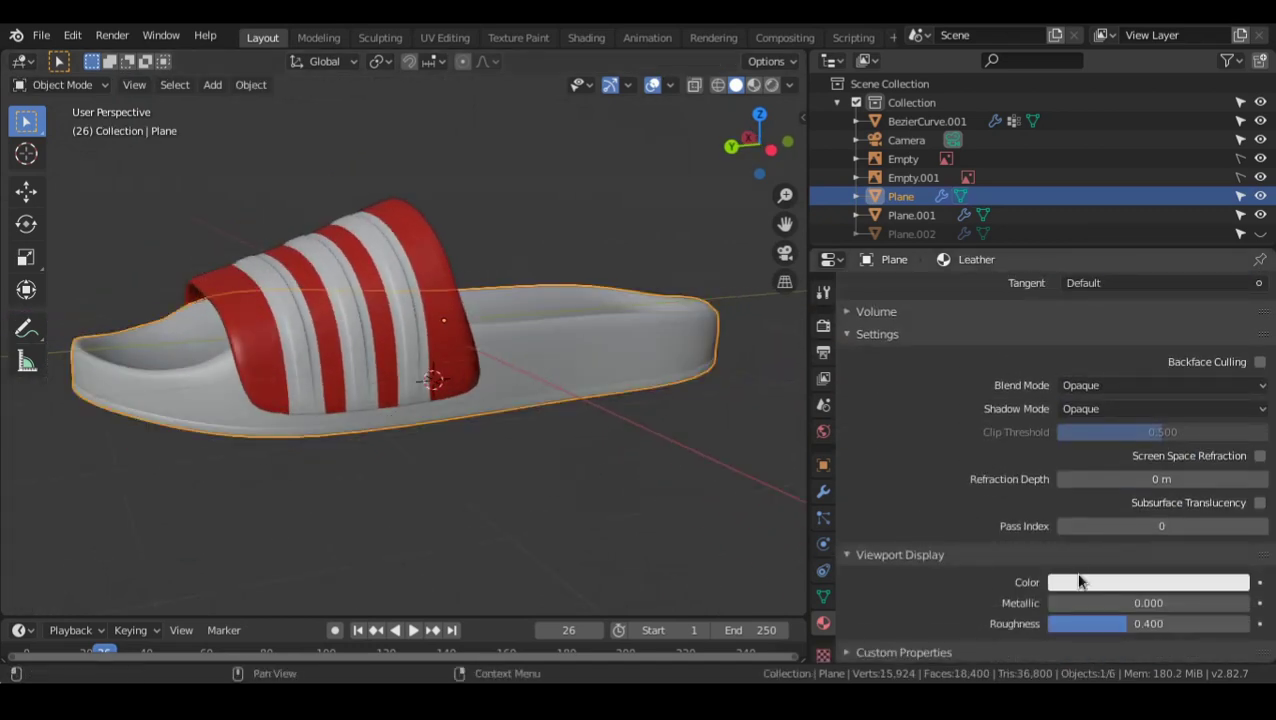
click(1080, 582)
drag(1160, 378, 1183, 356)
click(555, 413)
middle_drag(555, 413, 445, 420)
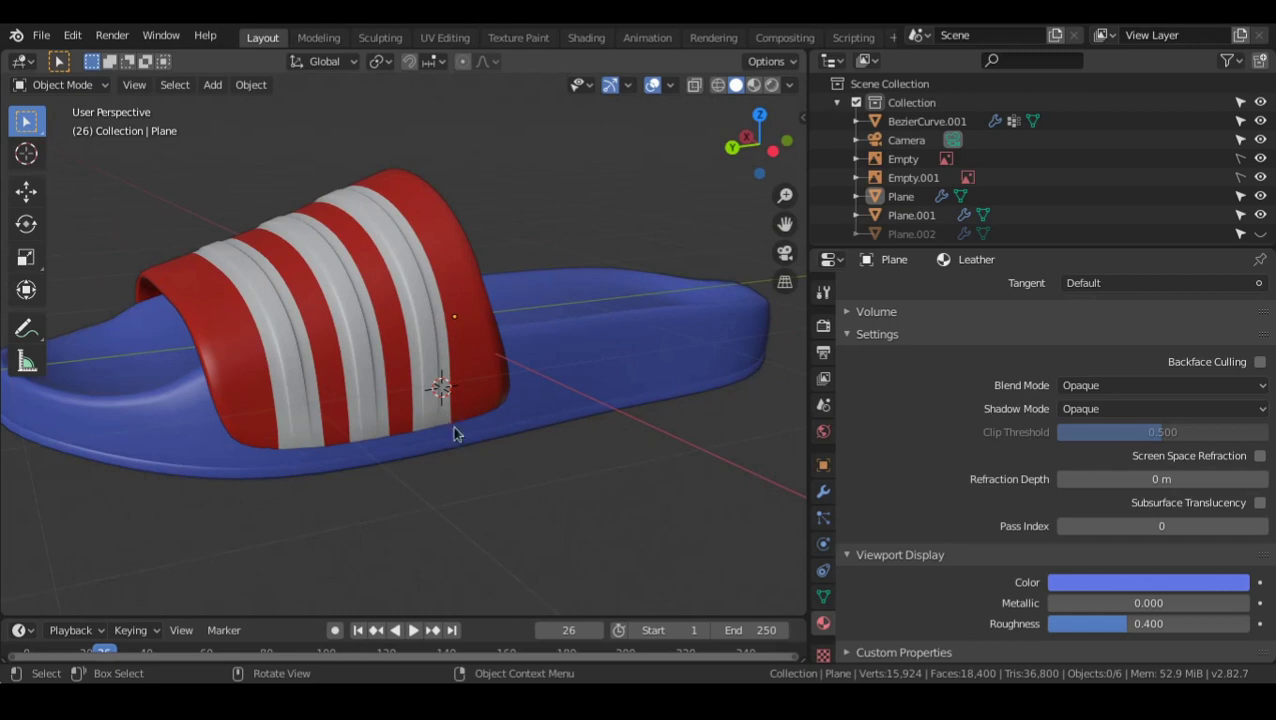
middle_drag(454, 433, 490, 405)
- In Edit Mode, select the band of faces around the sole's lower edge and underside rim and assign the Rubber material to them
scroll(912, 481, up, 10)
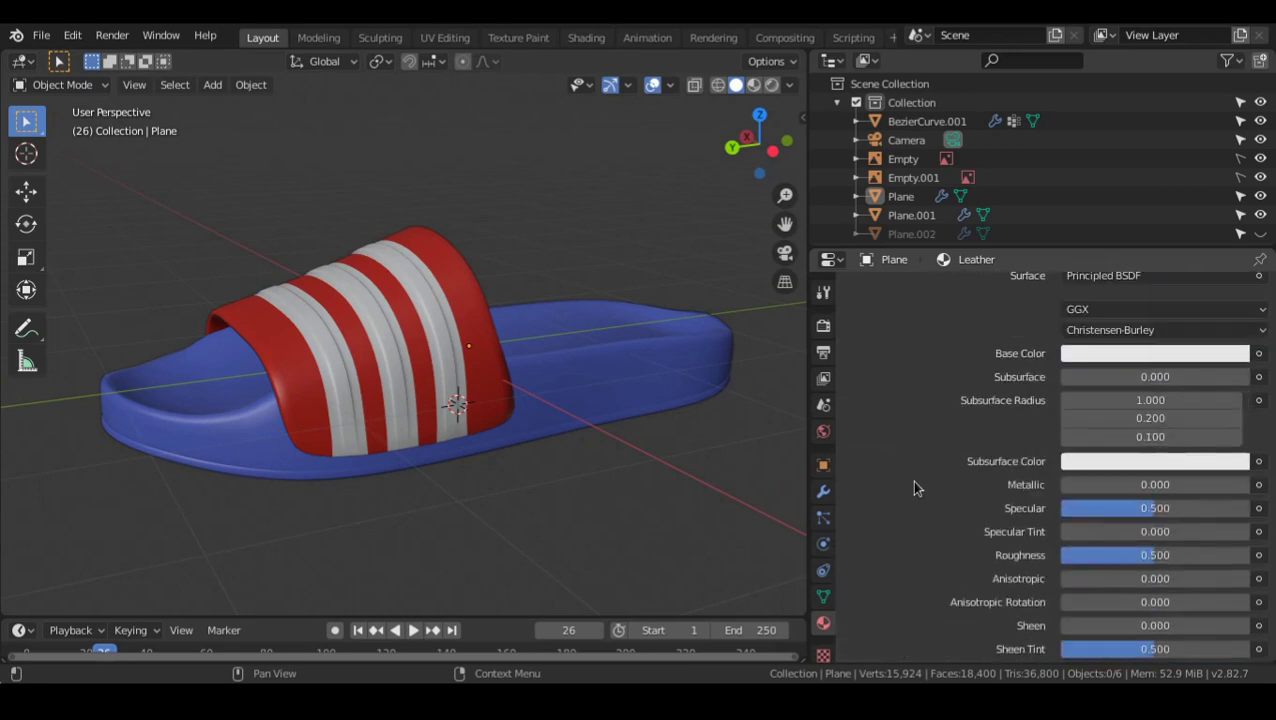
scroll(913, 487, up, 5)
scroll(926, 305, up, 1)
click(928, 312)
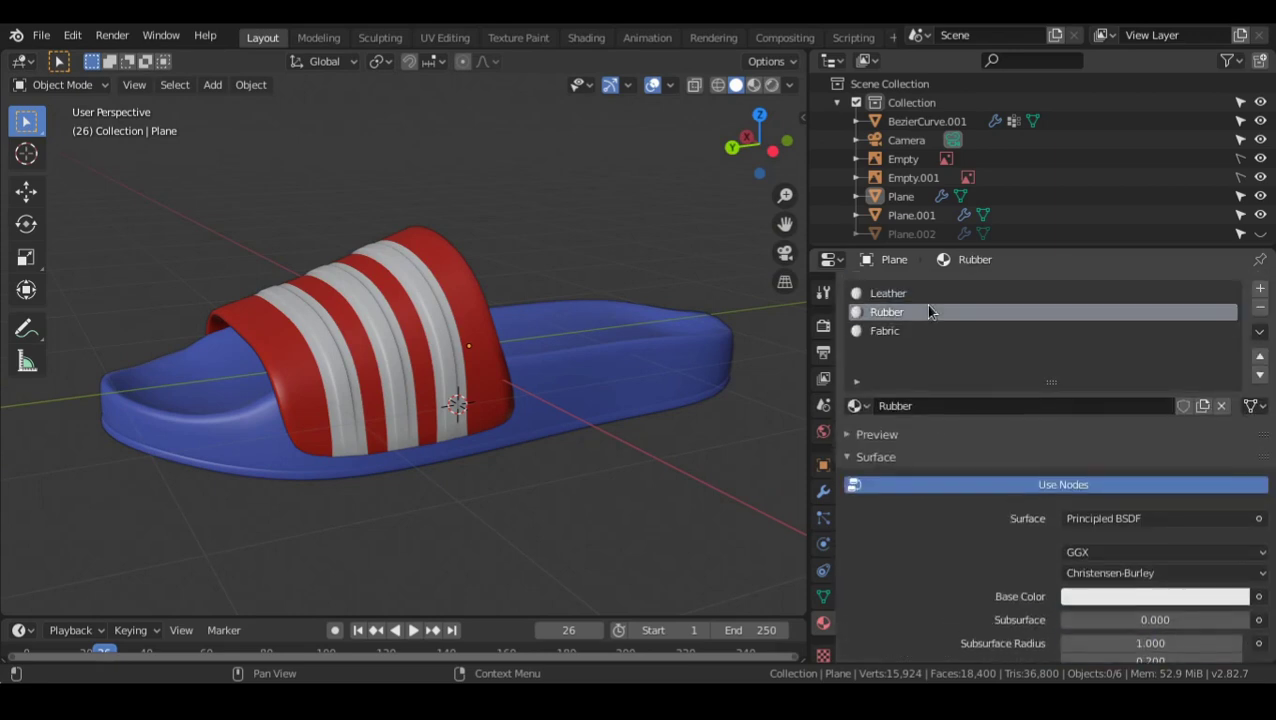
middle_drag(598, 492, 582, 328)
click(573, 418)
key(Tab)
scroll(594, 438, up, 2)
key(3)
alt+click(603, 434)
scroll(609, 437, down, 7)
scroll(582, 327, up, 4)
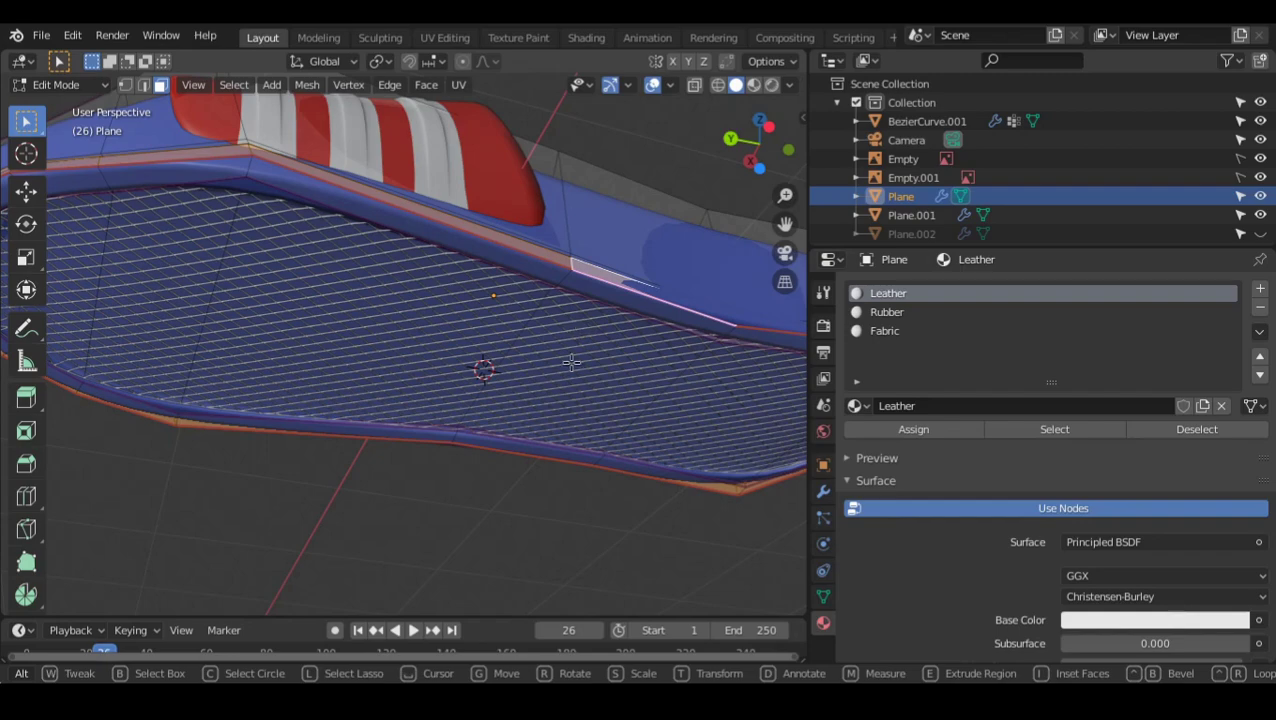
key(ctrl+KP_Add)
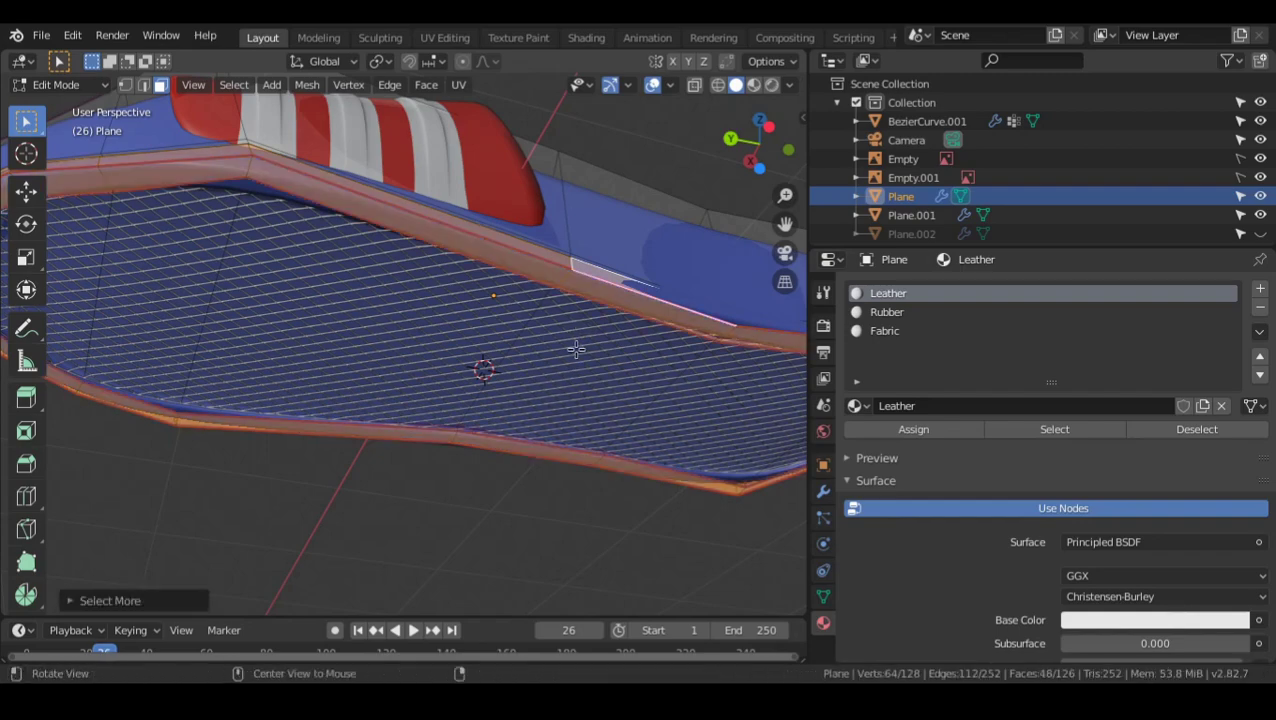
middle_drag(576, 349, 575, 385)
key(ctrl+KP_Subtract)
click(1005, 330)
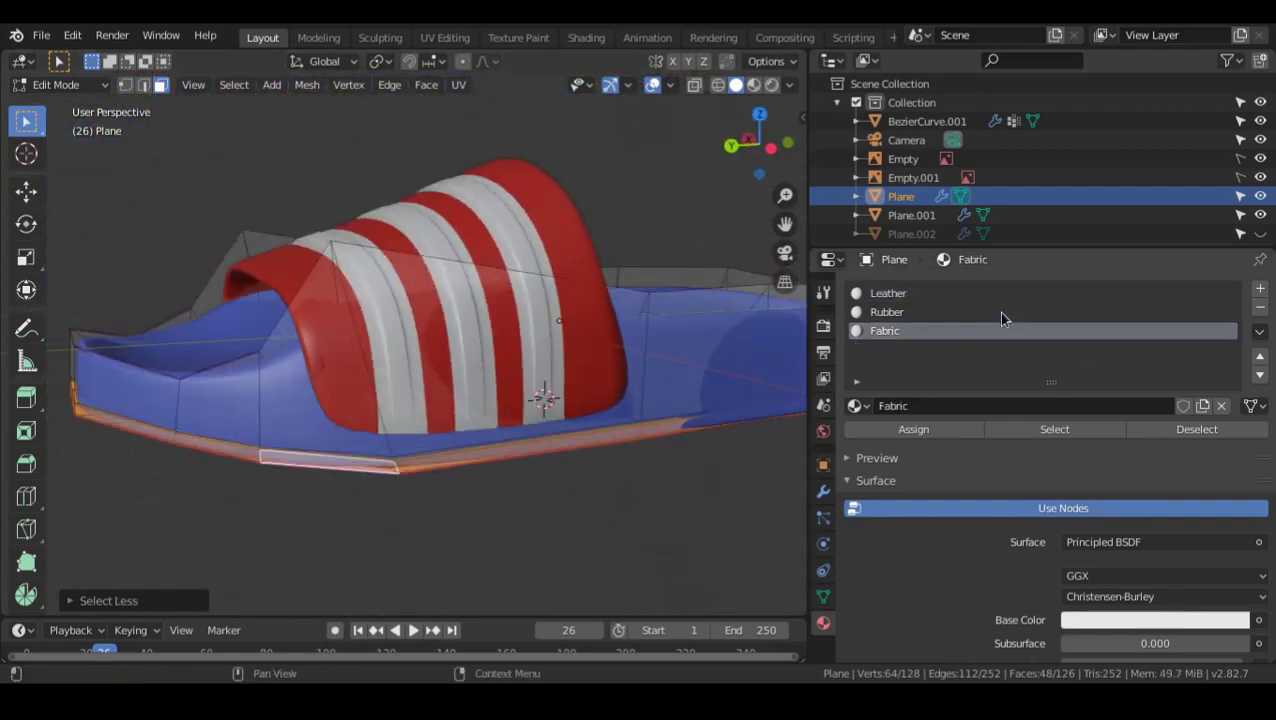
click(1001, 313)
click(924, 430)
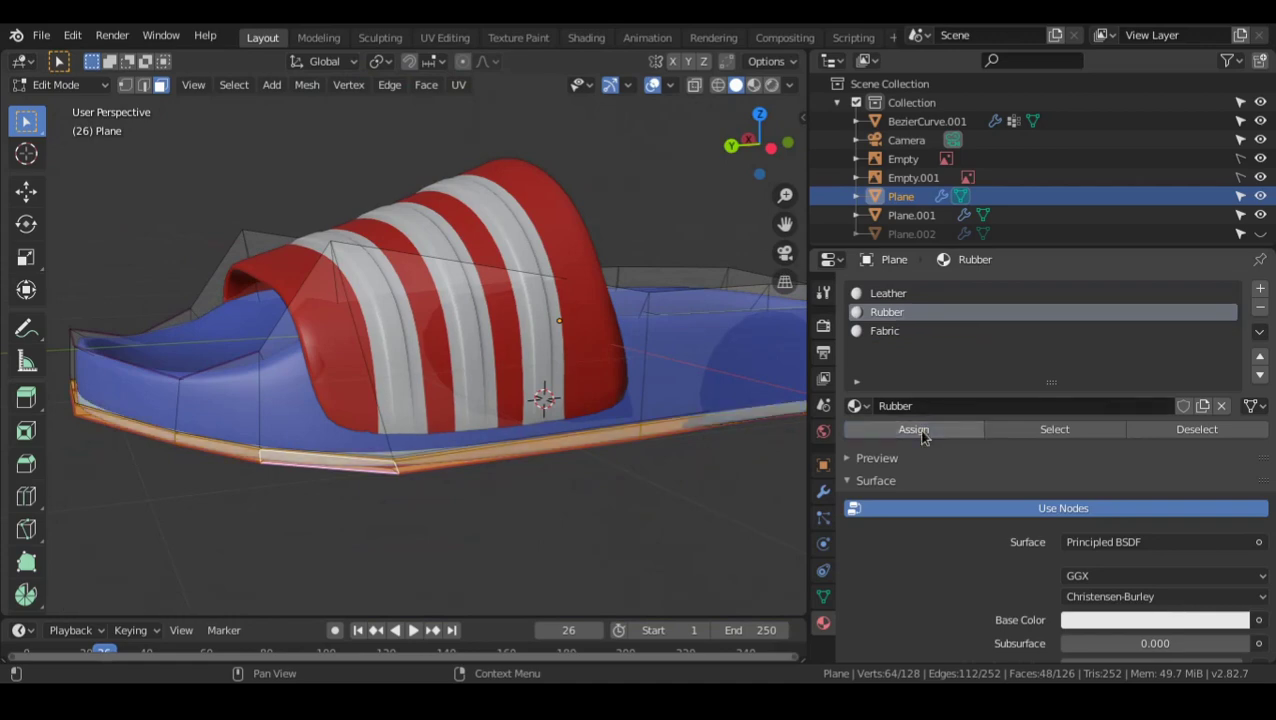
- Give the Rubber material a turquoise viewport display colour and leave Edit Mode on the sole
scroll(963, 458, down, 15)
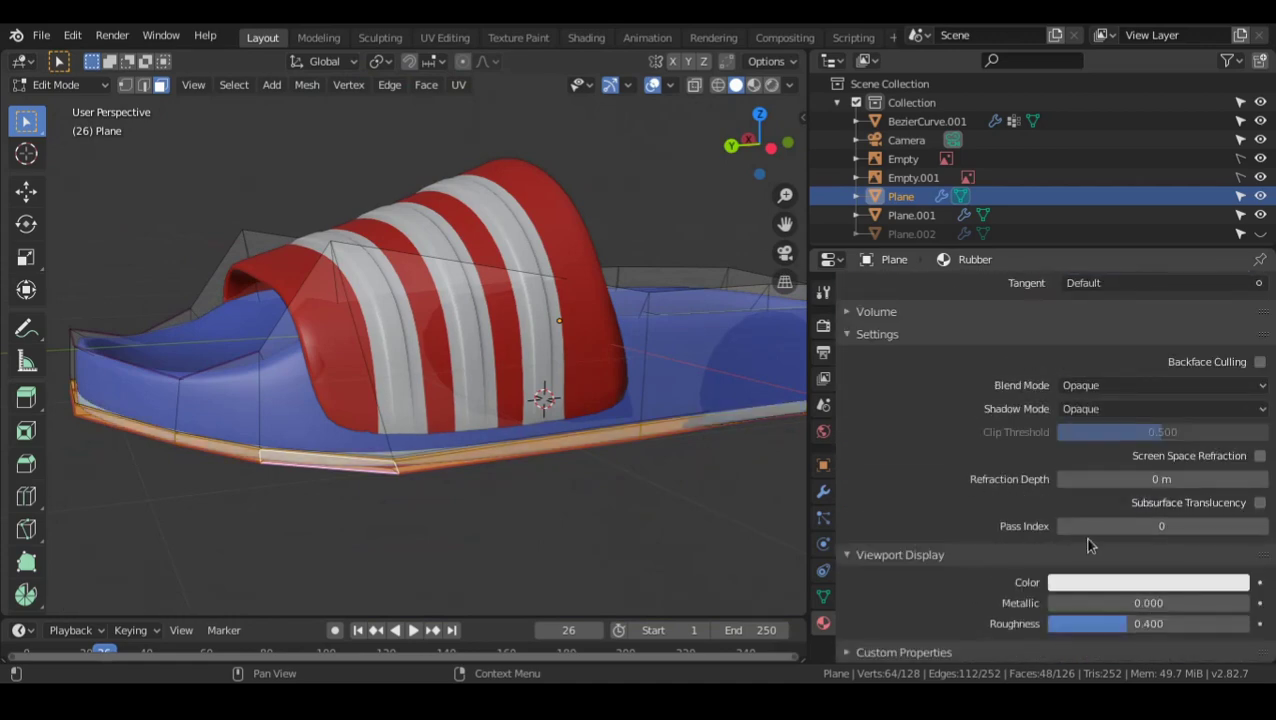
click(1102, 584)
drag(1165, 394, 1144, 356)
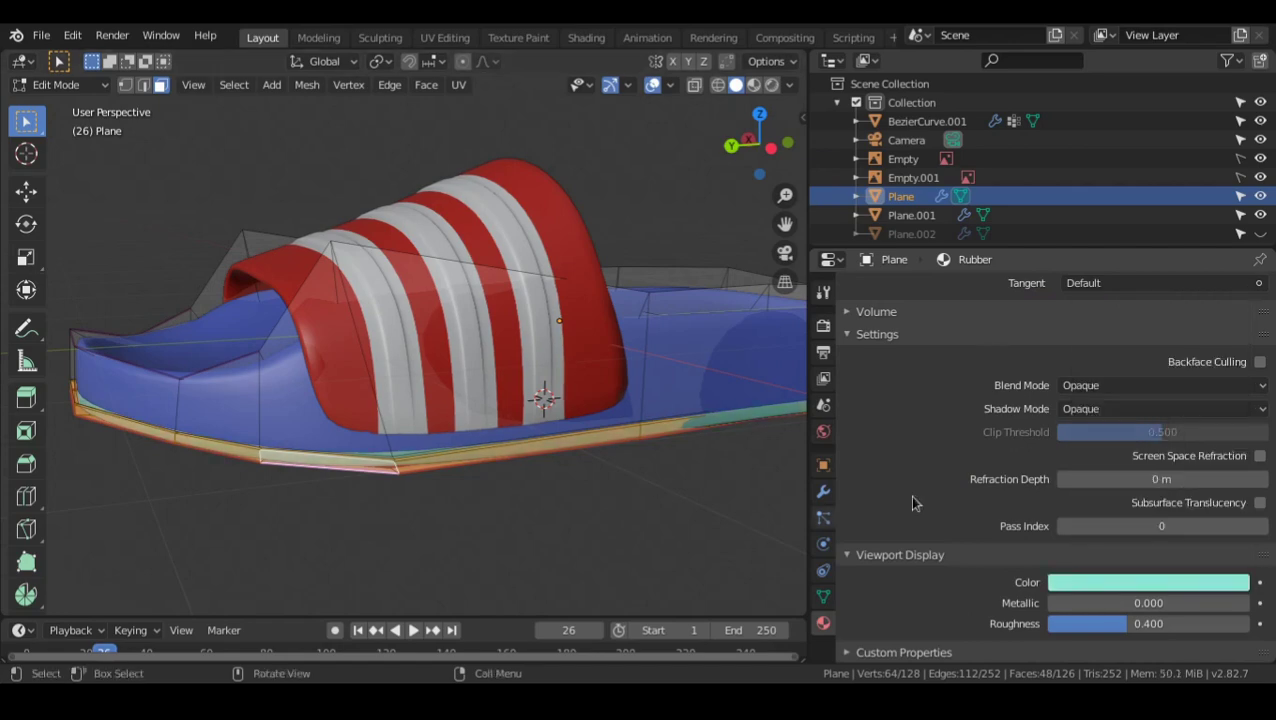
key(Tab)
middle_drag(595, 466, 500, 488)
scroll(661, 421, down, 6)
scroll(417, 453, up, 6)
scroll(603, 338, up, 5)
- Replace the sole's face selection with all inner underside faces within the rubber rim and assign the Fabric material to them
click(575, 370)
scroll(667, 397, down, 4)
alt+drag(587, 374, 637, 407)
click(555, 377)
scroll(575, 390, up, 1)
key(Tab)
middle_drag(637, 407, 594, 401)
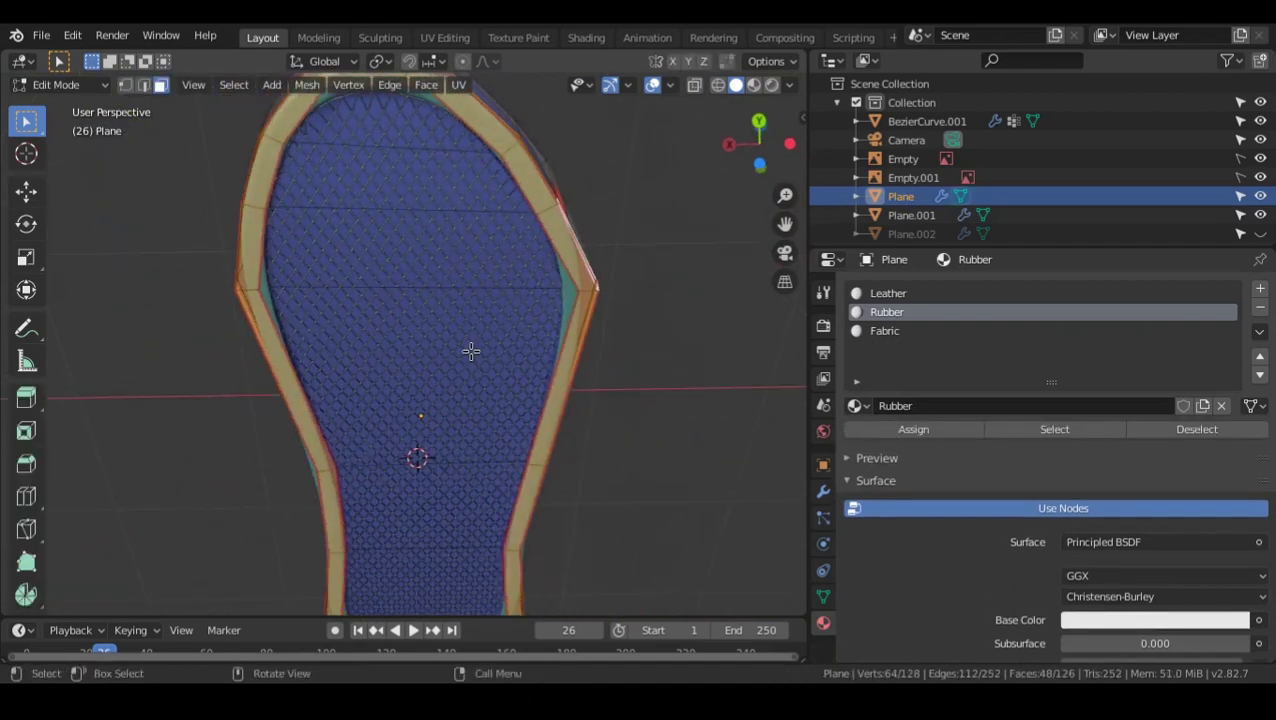
scroll(470, 349, down, 2)
click(900, 330)
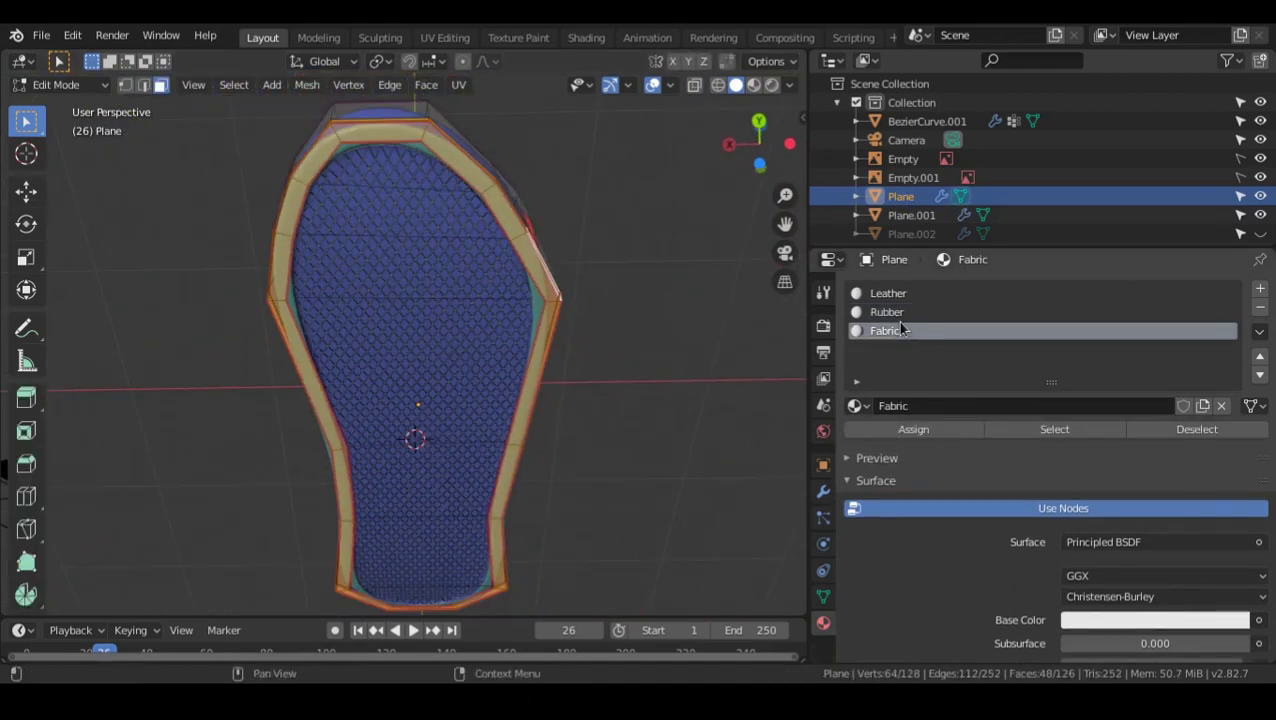
key(alt+a)
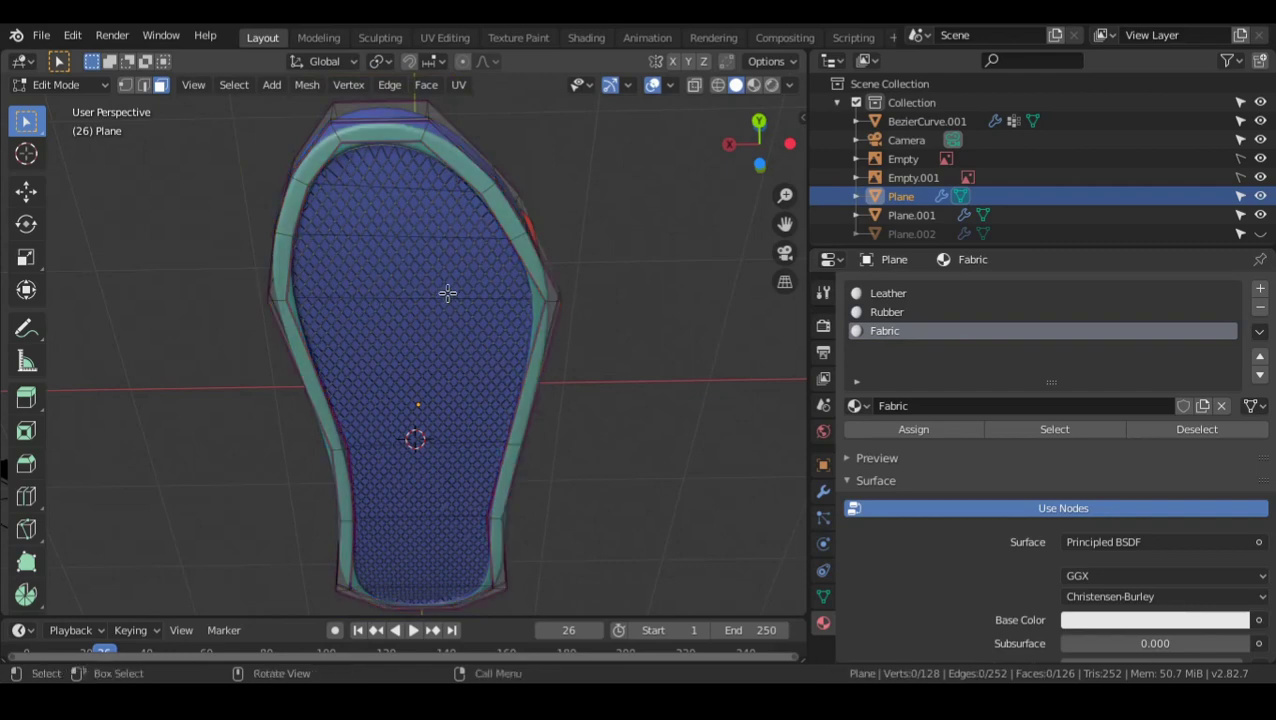
key(c)
drag(393, 194, 433, 550)
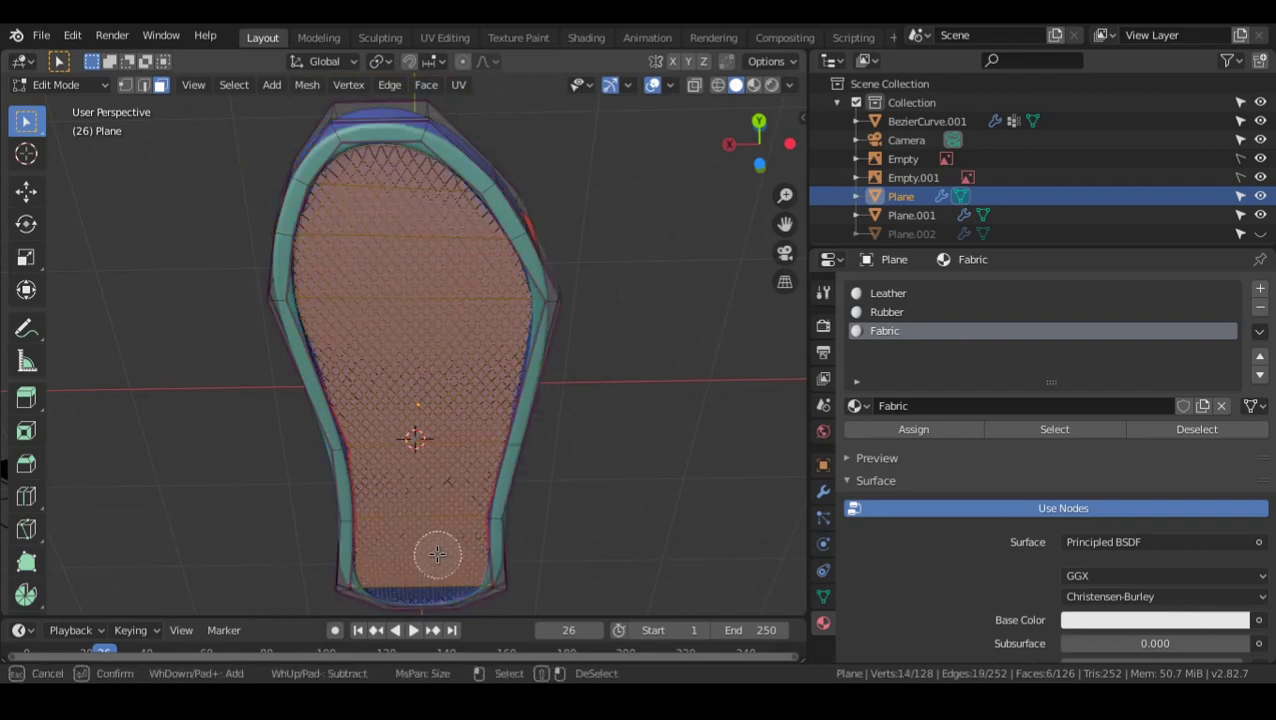
key(Escape)
mouse_move(433, 555)
middle_down()
mouse_move(350, 285)
mouse_move(352, 318)
mouse_move(411, 341)
mouse_move(336, 318)
mouse_move(352, 398)
mouse_move(362, 372)
mouse_move(632, 416)
middle_up()
key(c)
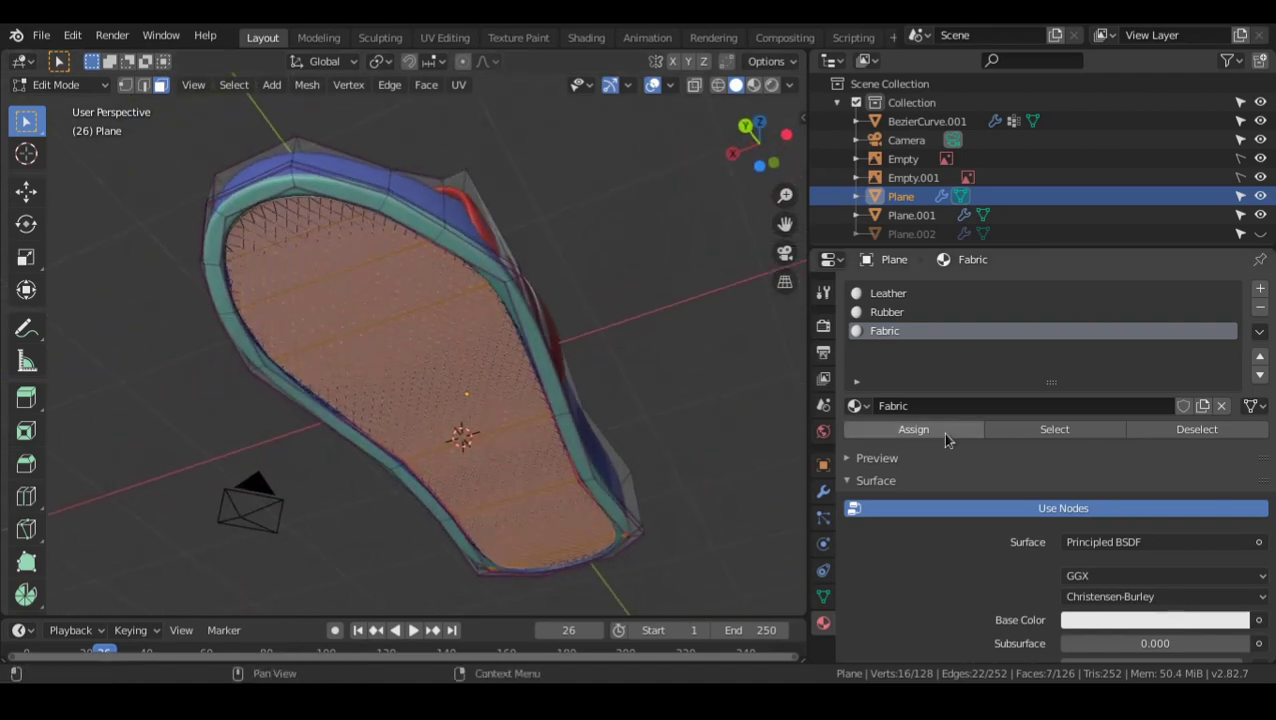
- Give the Fabric material a green viewport display colour and return to Object Mode
scroll(1092, 495, down, 6)
scroll(1092, 495, down, 12)
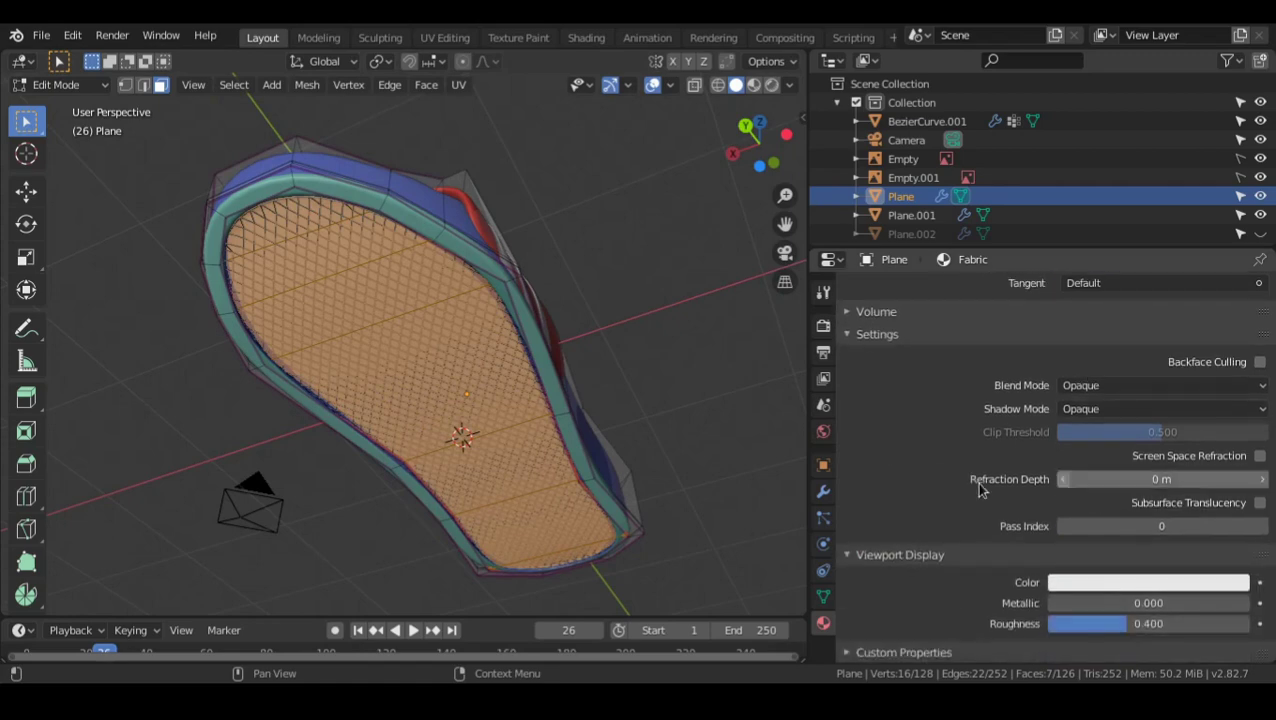
click(1098, 584)
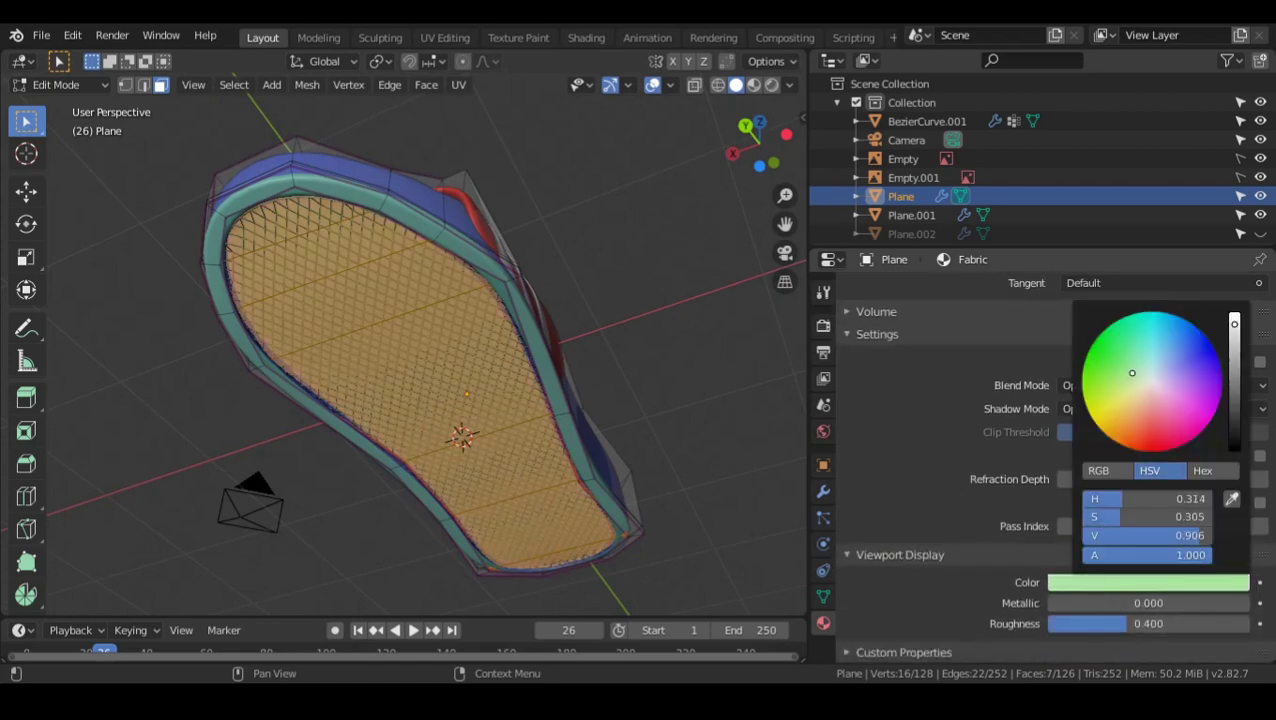
key(Tab)
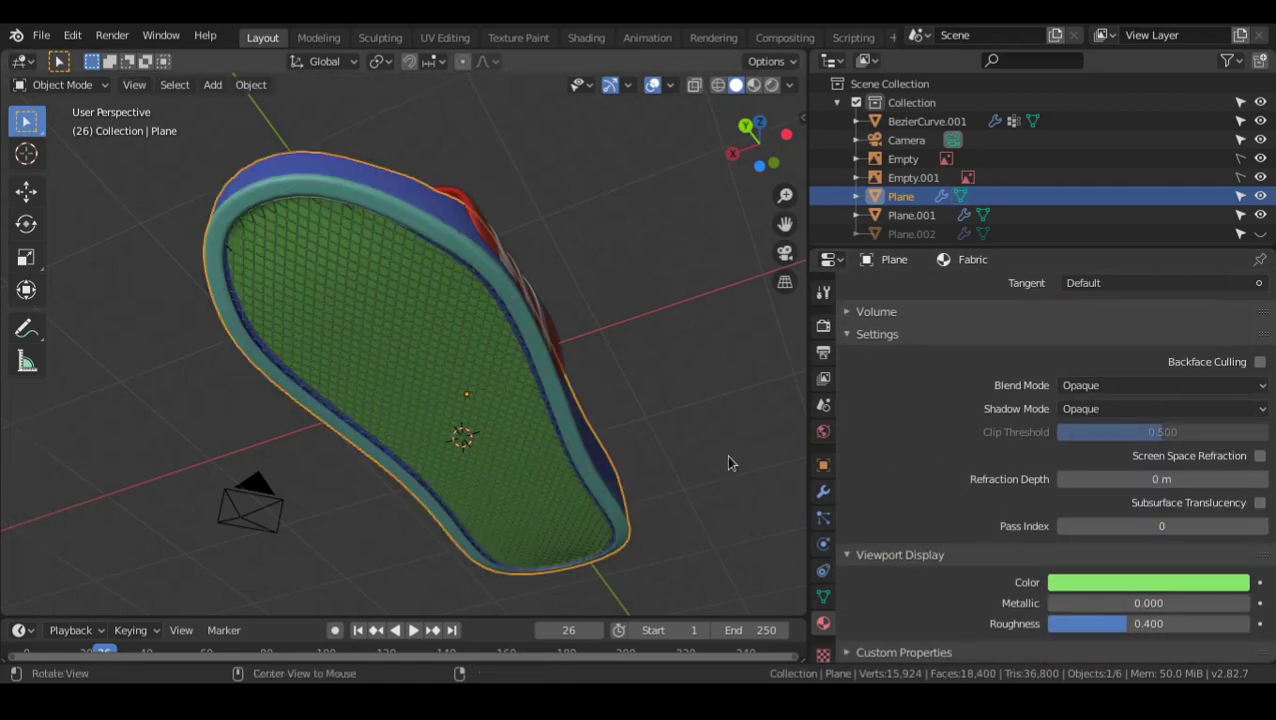
middle_drag(726, 455, 480, 505)
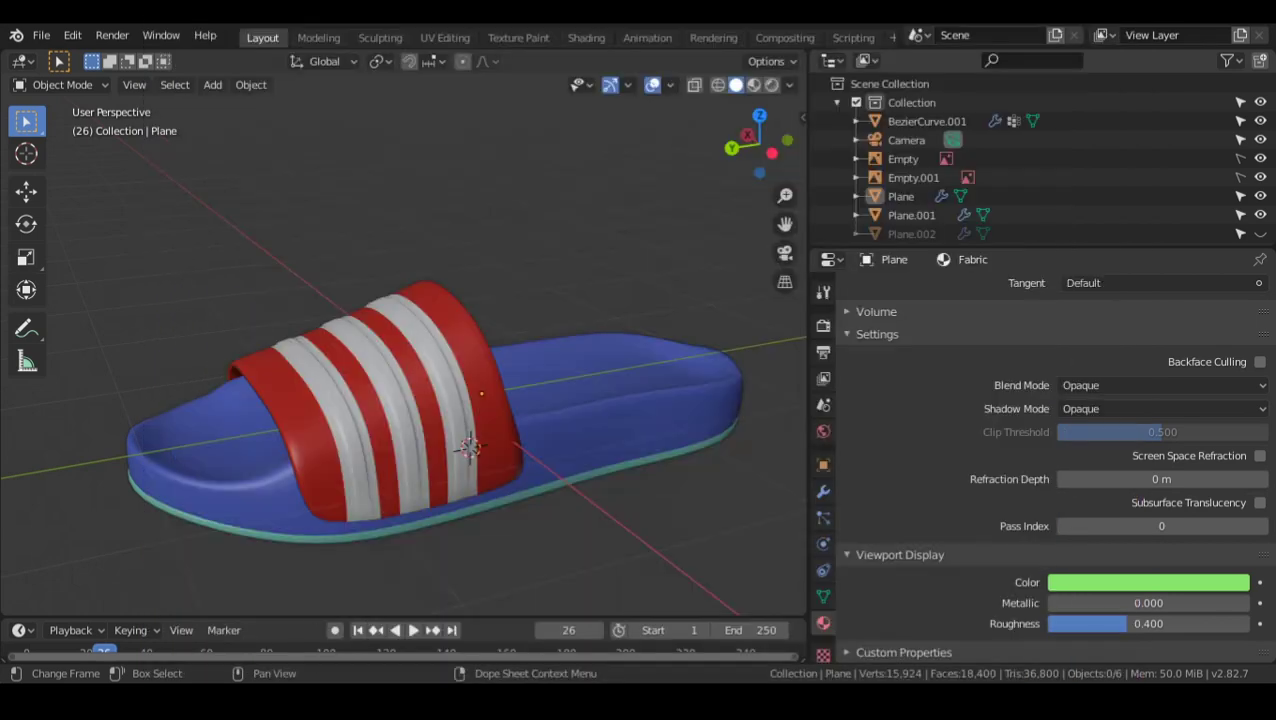
- Select the striped strap and change the properties area to a Shader Editor with its sidebar hidden
middle_drag(540, 455, 422, 351)
click(422, 351)
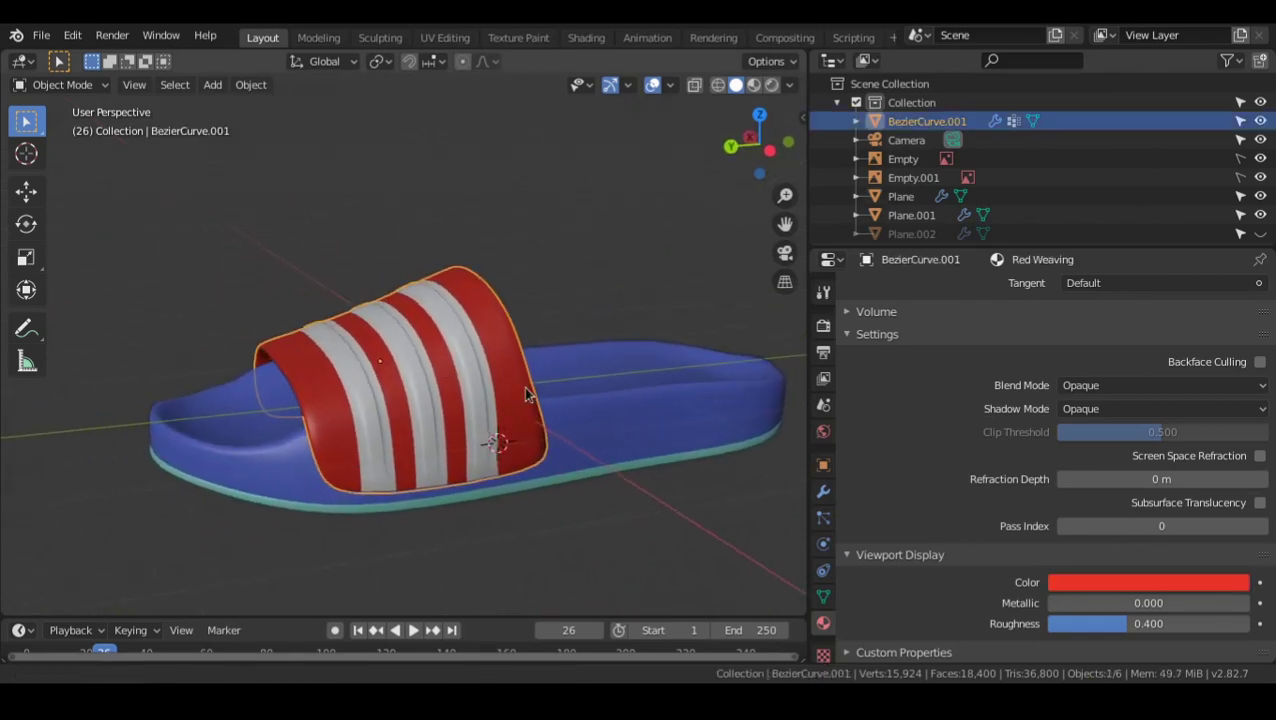
scroll(454, 387, up, 4)
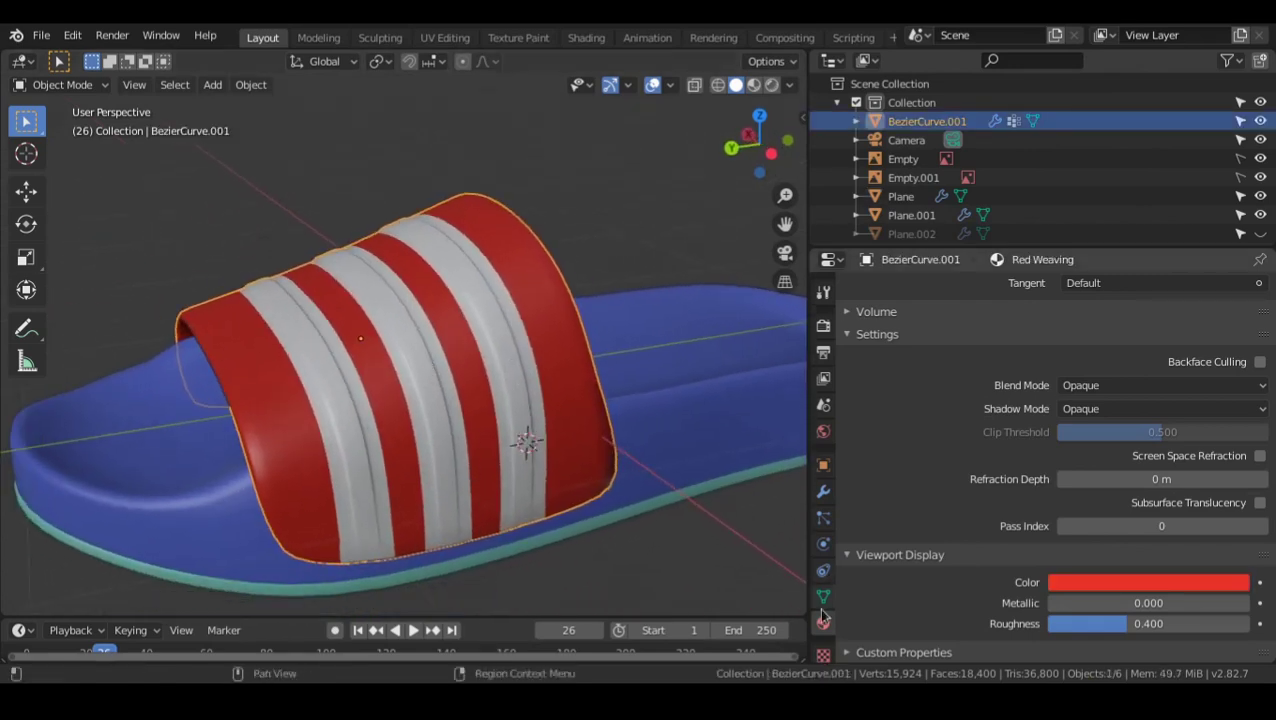
click(831, 261)
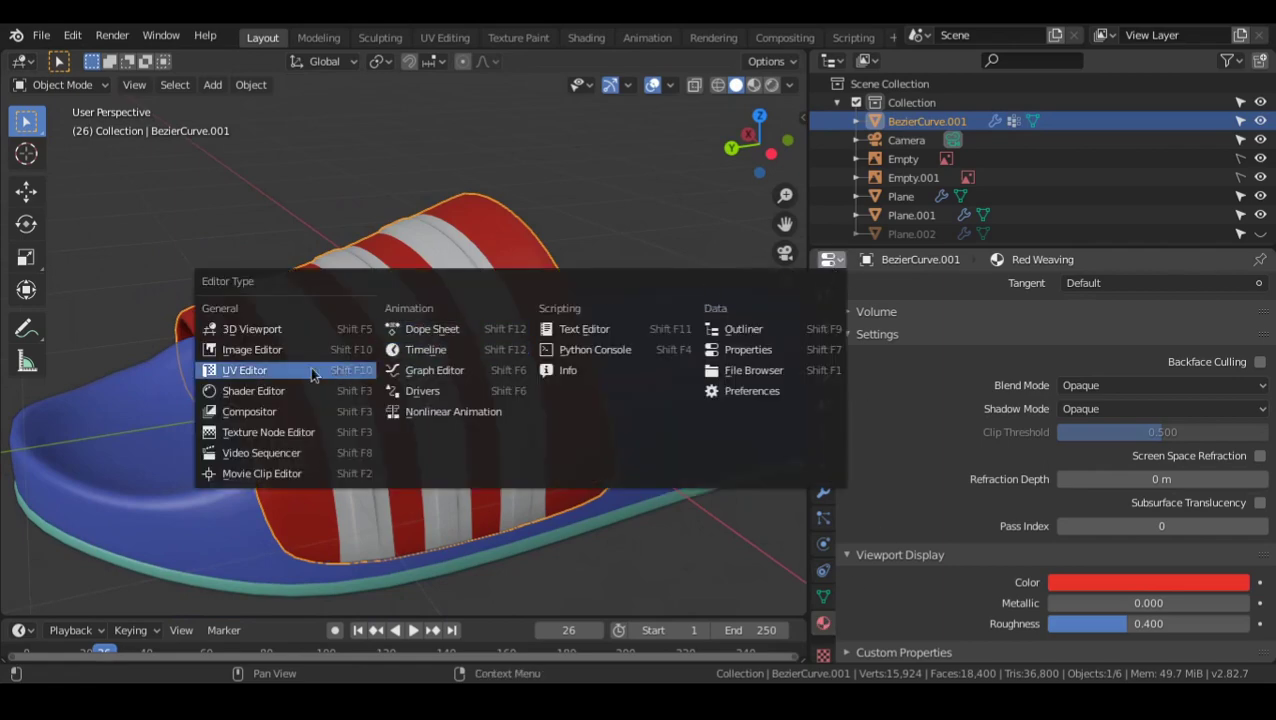
click(259, 394)
scroll(498, 490, down, 5)
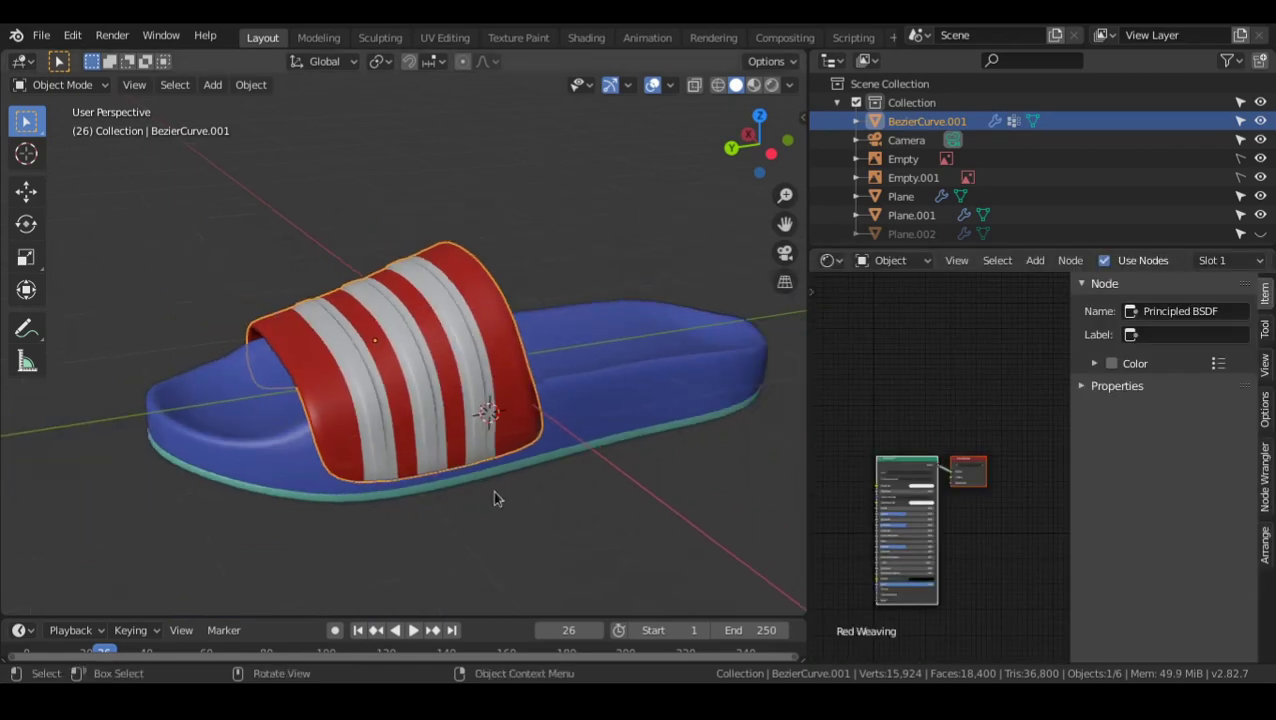
scroll(501, 461, up, 2)
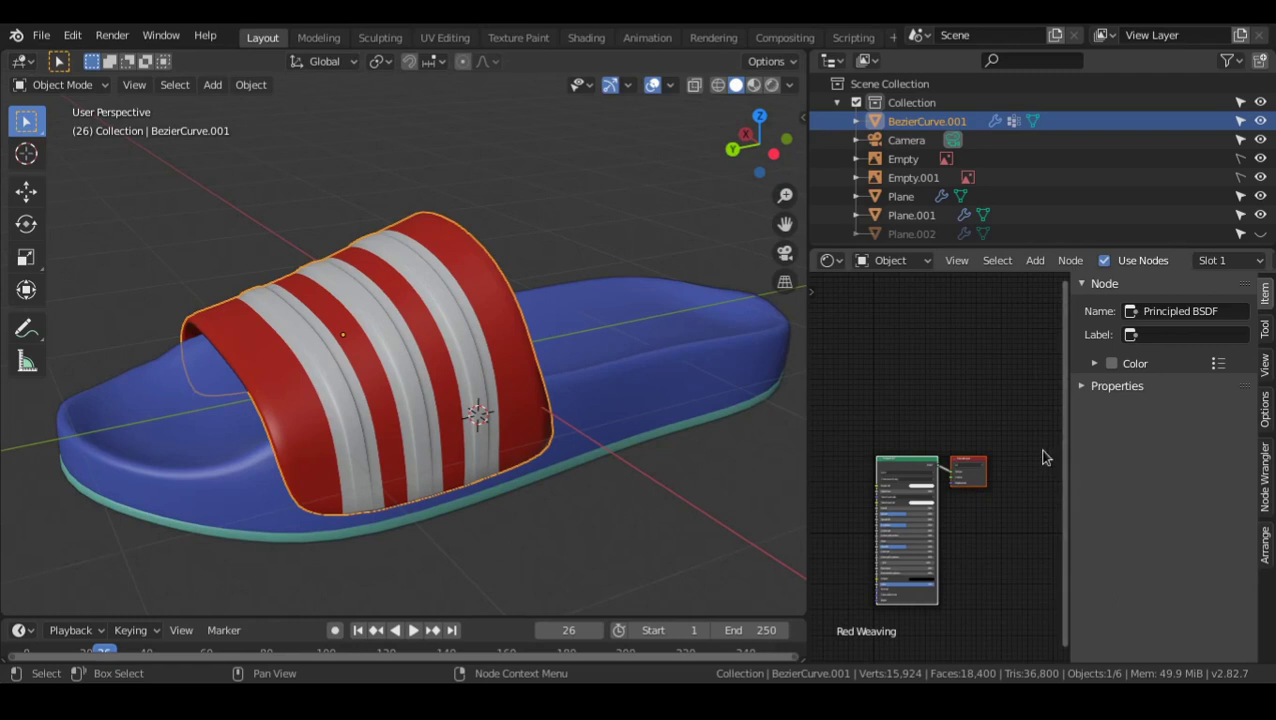
key(n)
middle_drag(1180, 260, 891, 268)
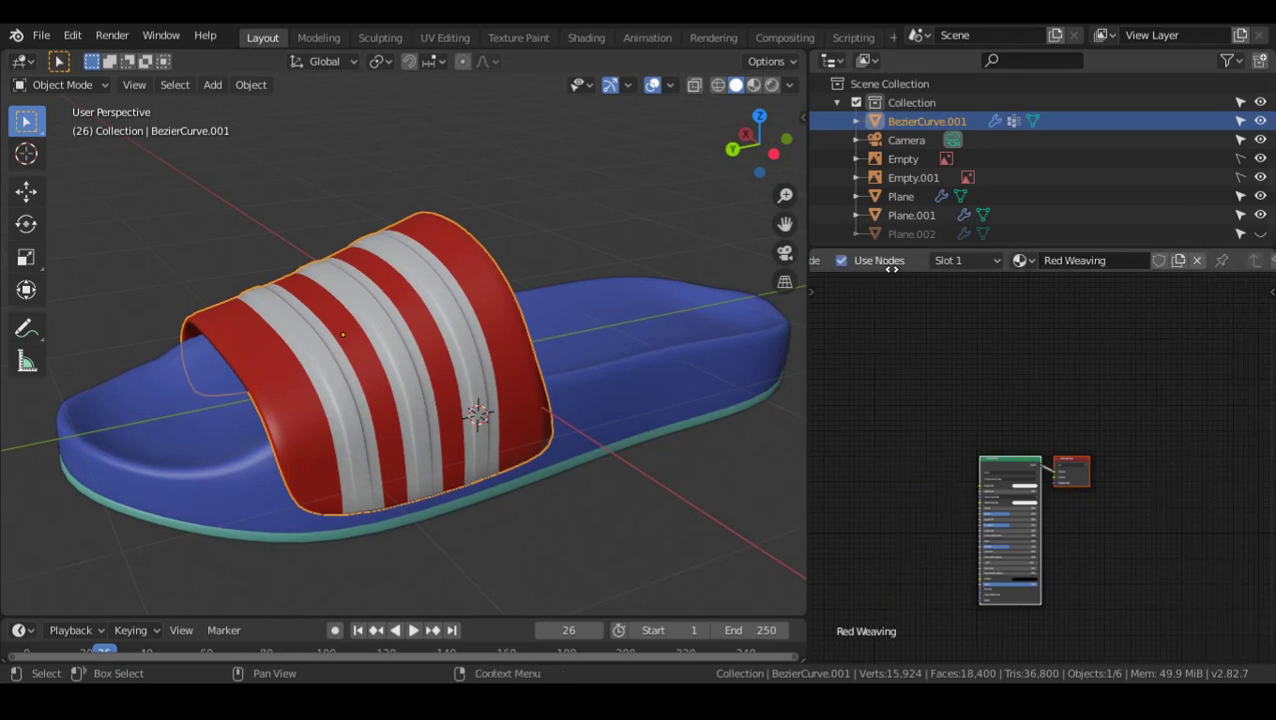
- Examine the Principled BSDF node and its settings in the strap's Red Weaving material
click(963, 260)
scroll(1185, 356, up, 2)
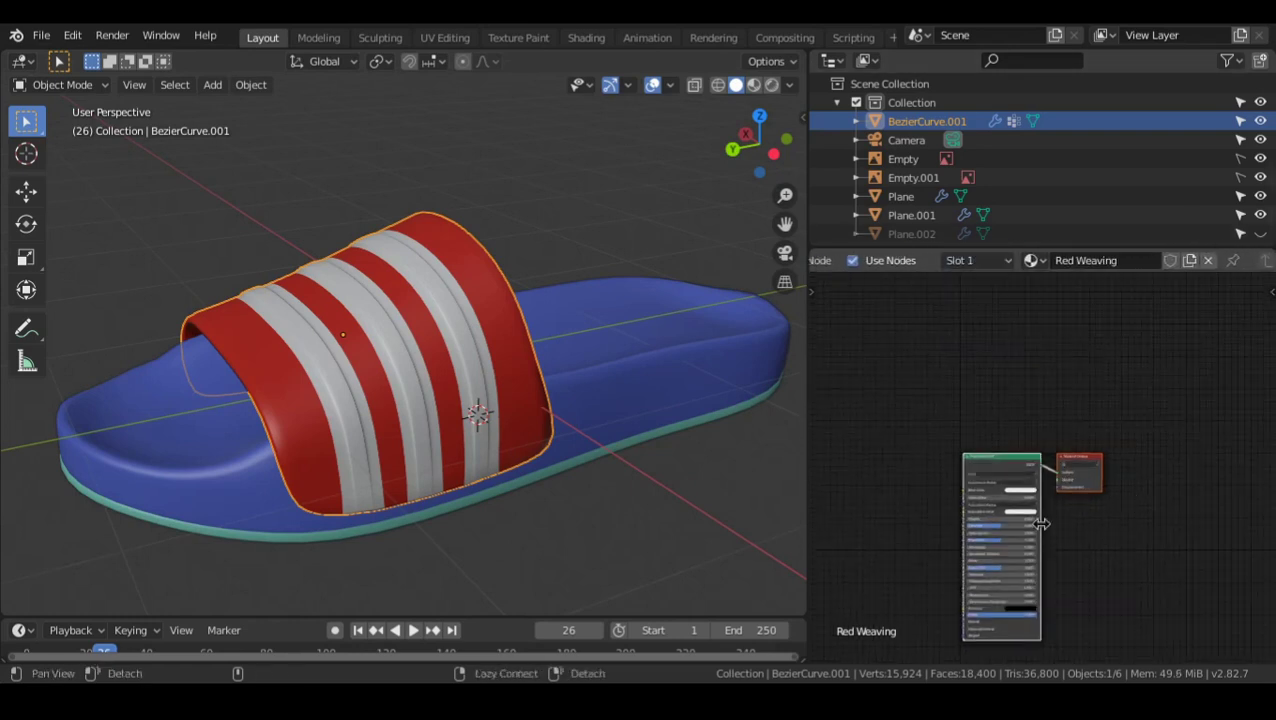
scroll(1135, 380, up, 2)
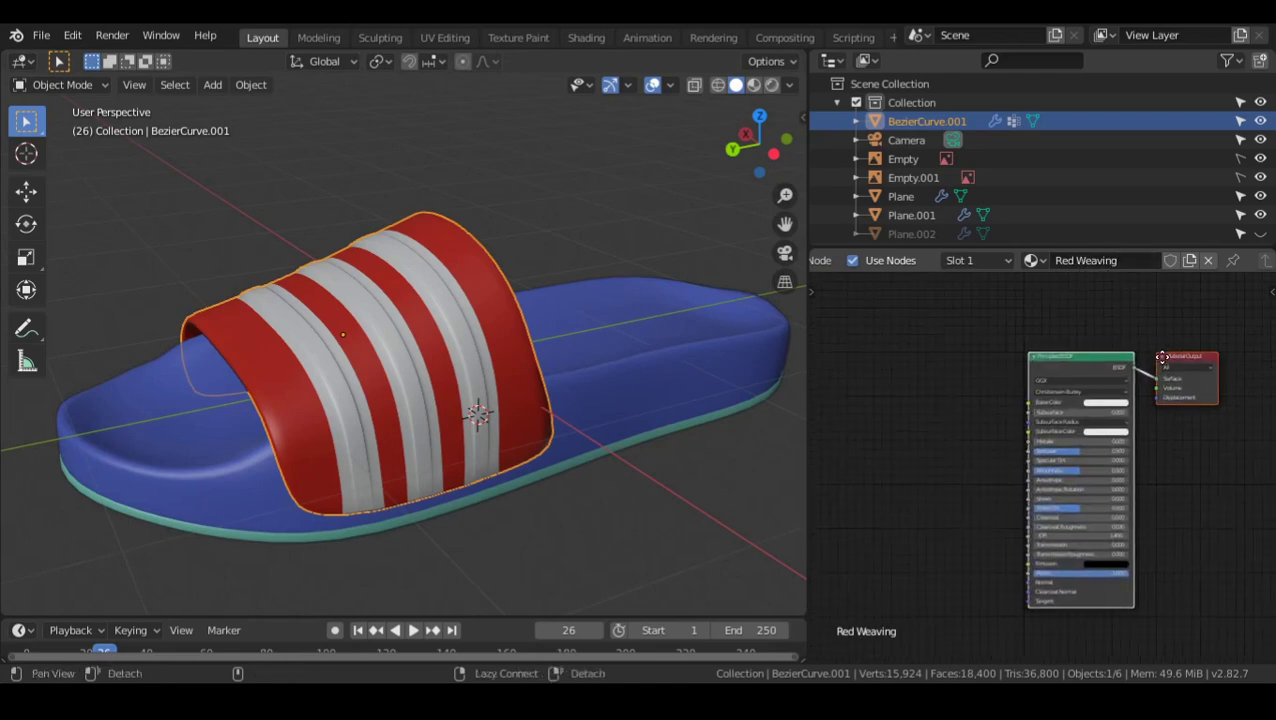
scroll(1022, 430, up, 3)
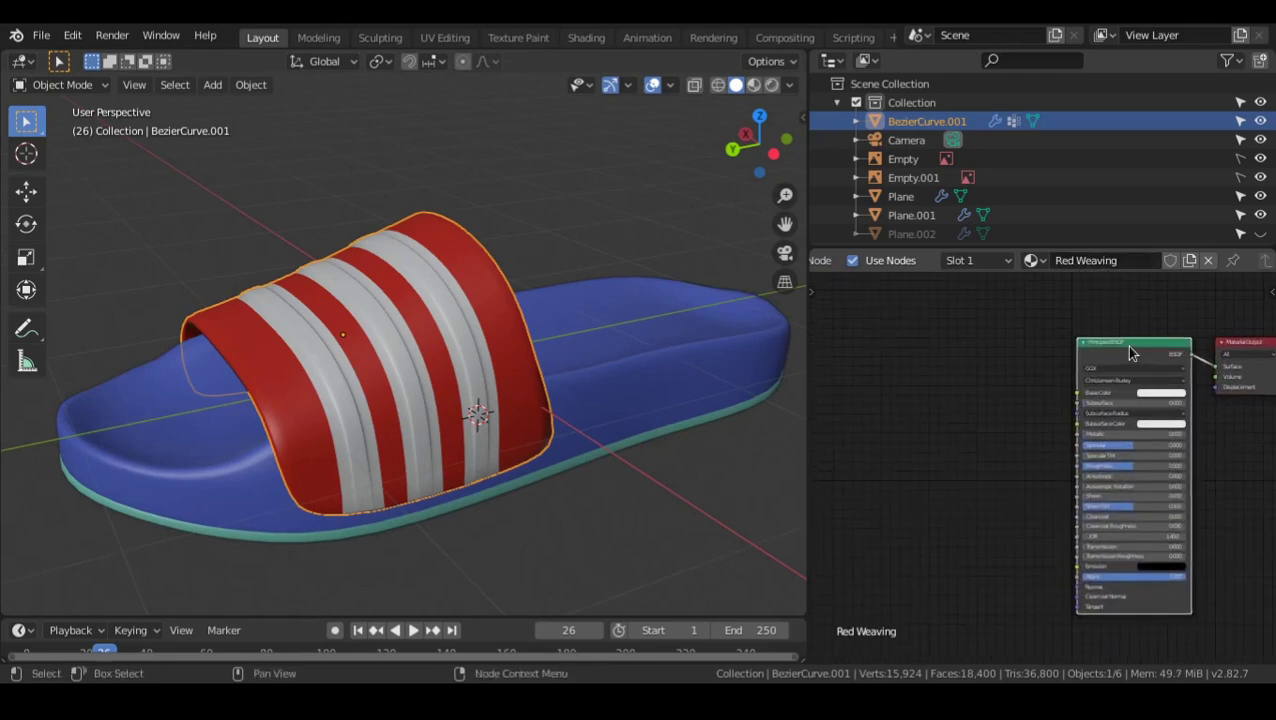
middle_drag(1166, 390, 1087, 455)
scroll(1240, 505, down, 2)
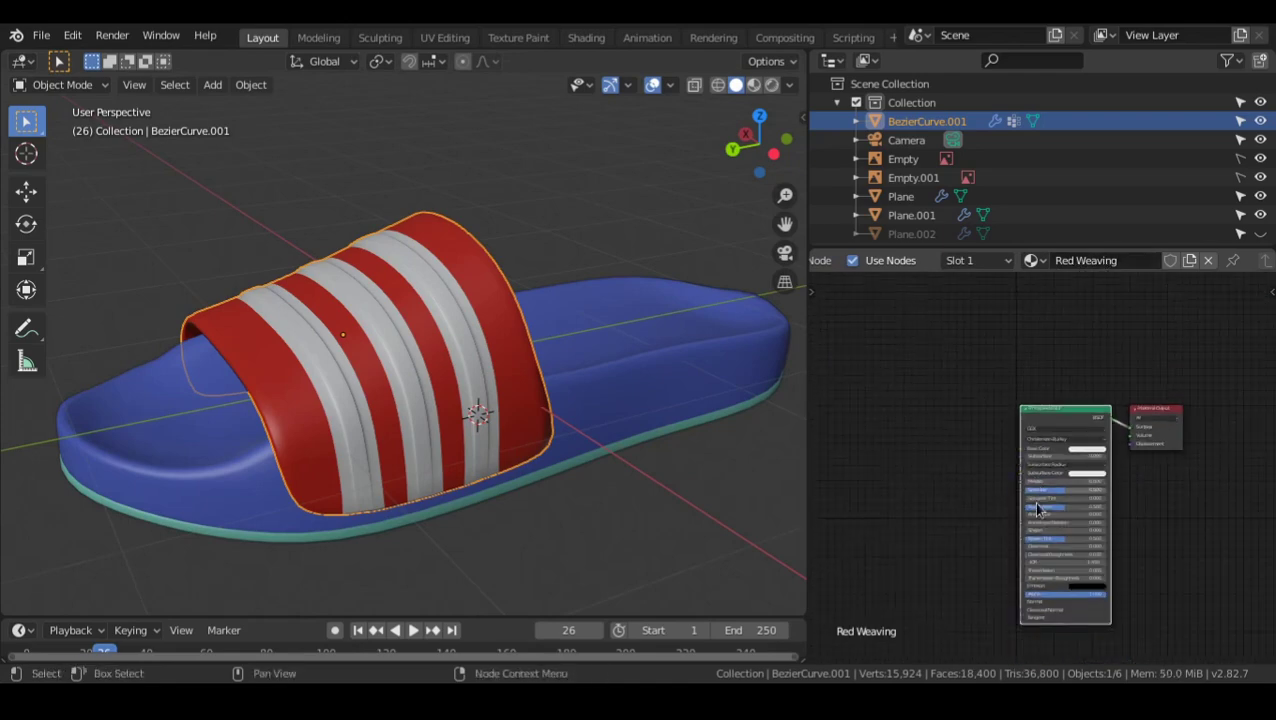
scroll(1172, 459, up, 3)
scroll(1172, 459, up, 2)
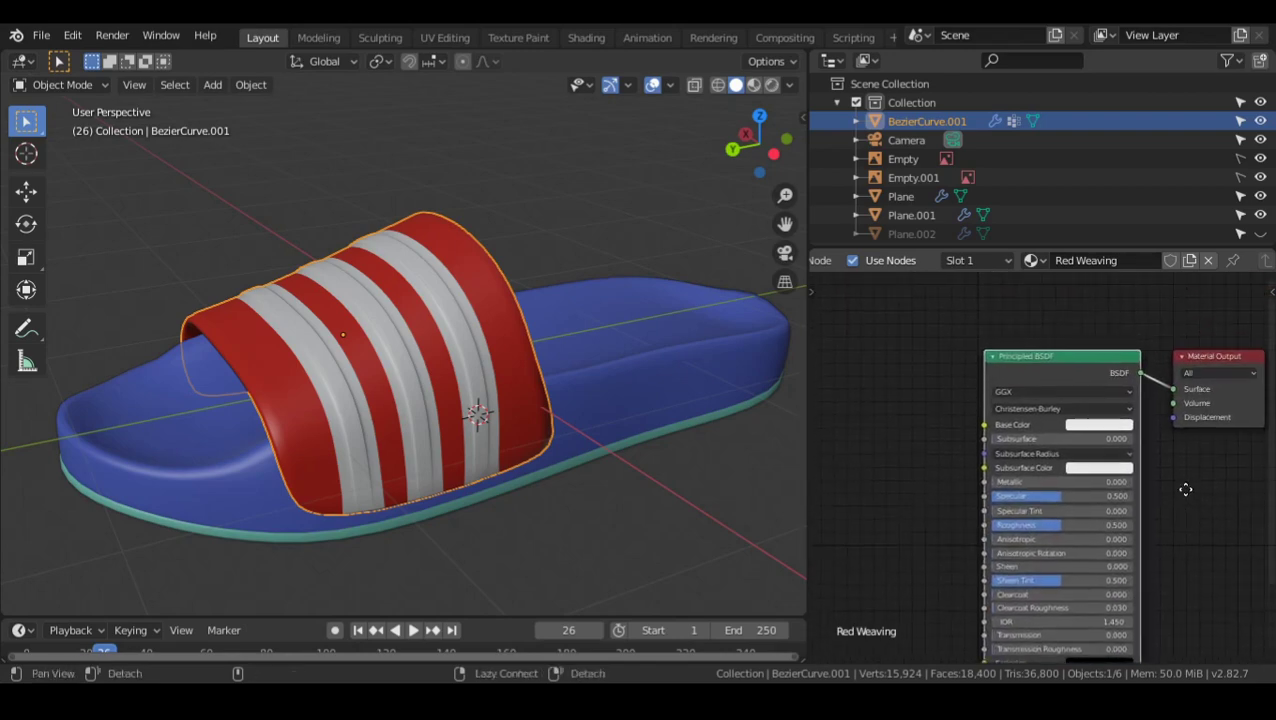
middle_drag(1031, 505, 1031, 408)
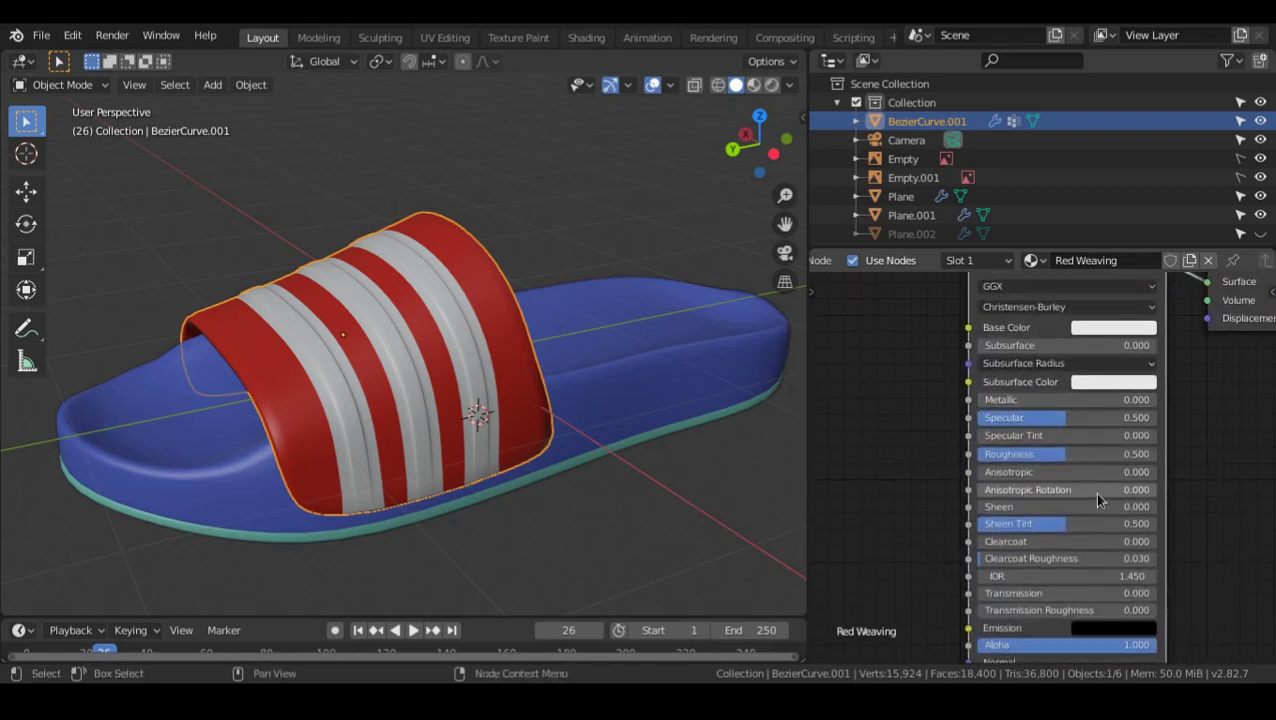
middle_drag(1081, 457, 1113, 464)
middle_drag(1010, 628, 987, 482)
scroll(1047, 479, down, 6)
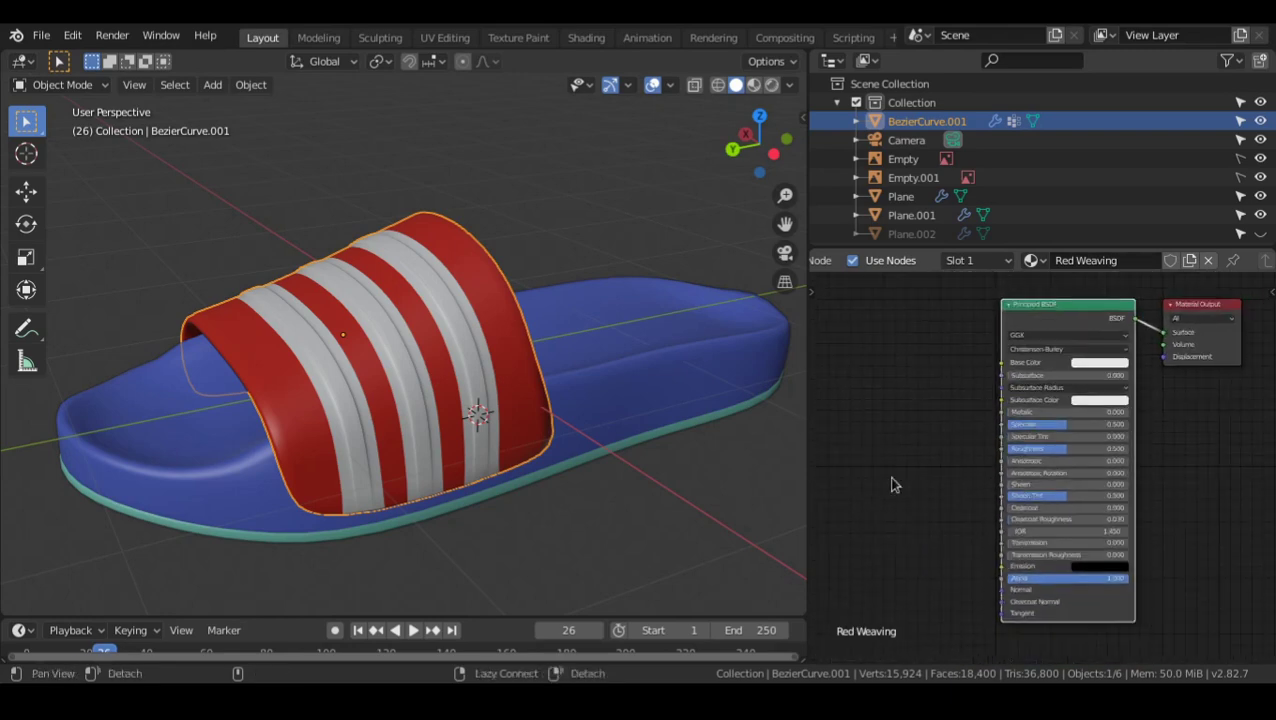
middle_drag(988, 435, 1042, 433)
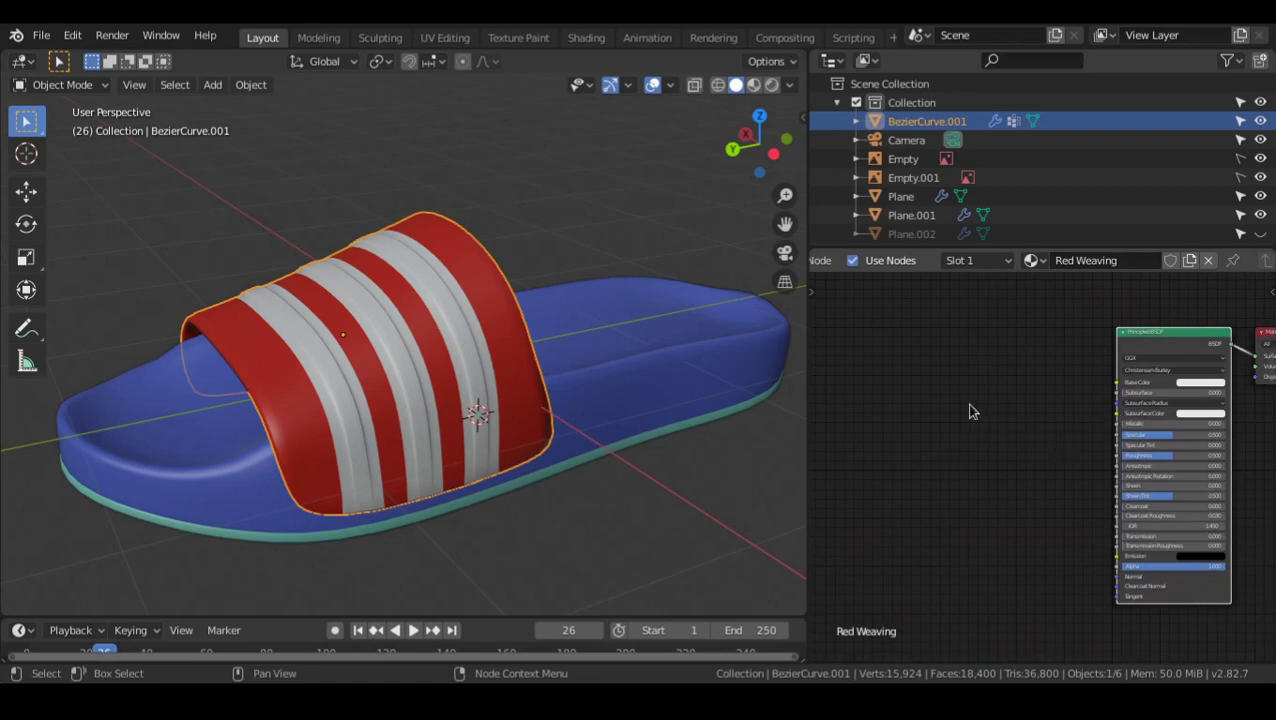
- Add an Image Texture node using texture-1099399.jpg beside the Principled BSDF in the Red Weaving material
key(shift+a)
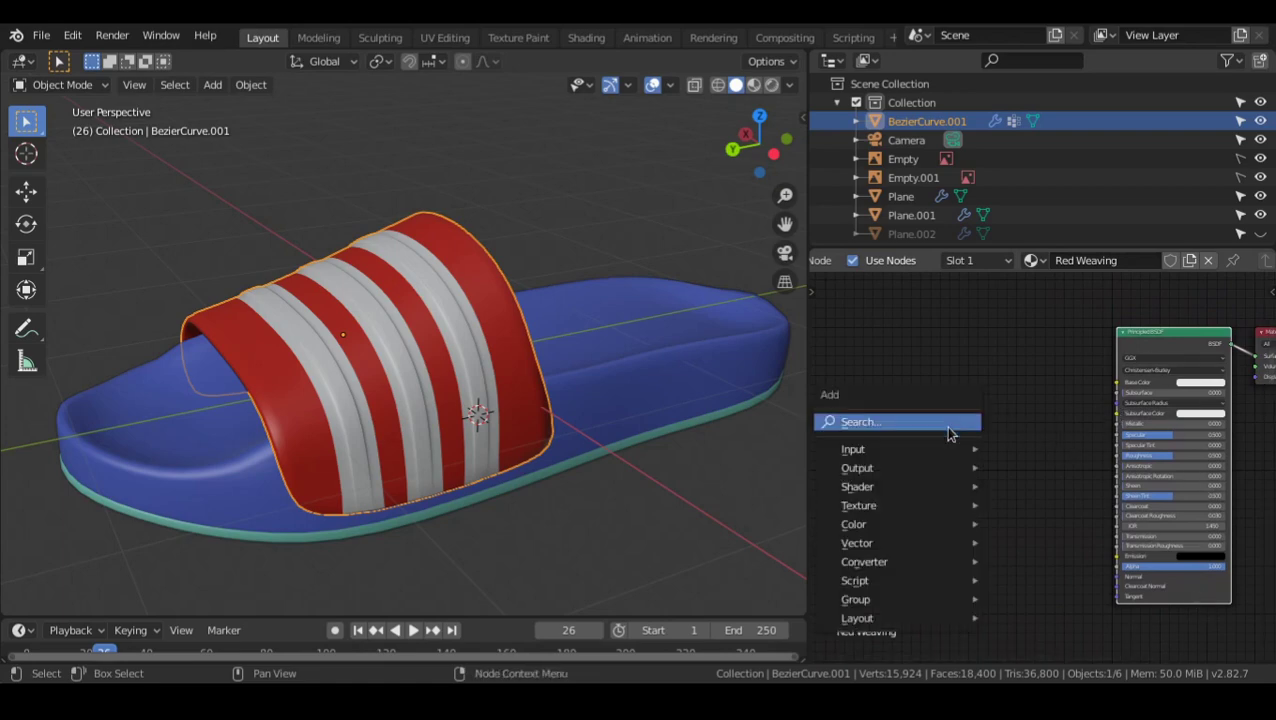
key(Escape)
key(shift+a)
mouse_move(913, 501)
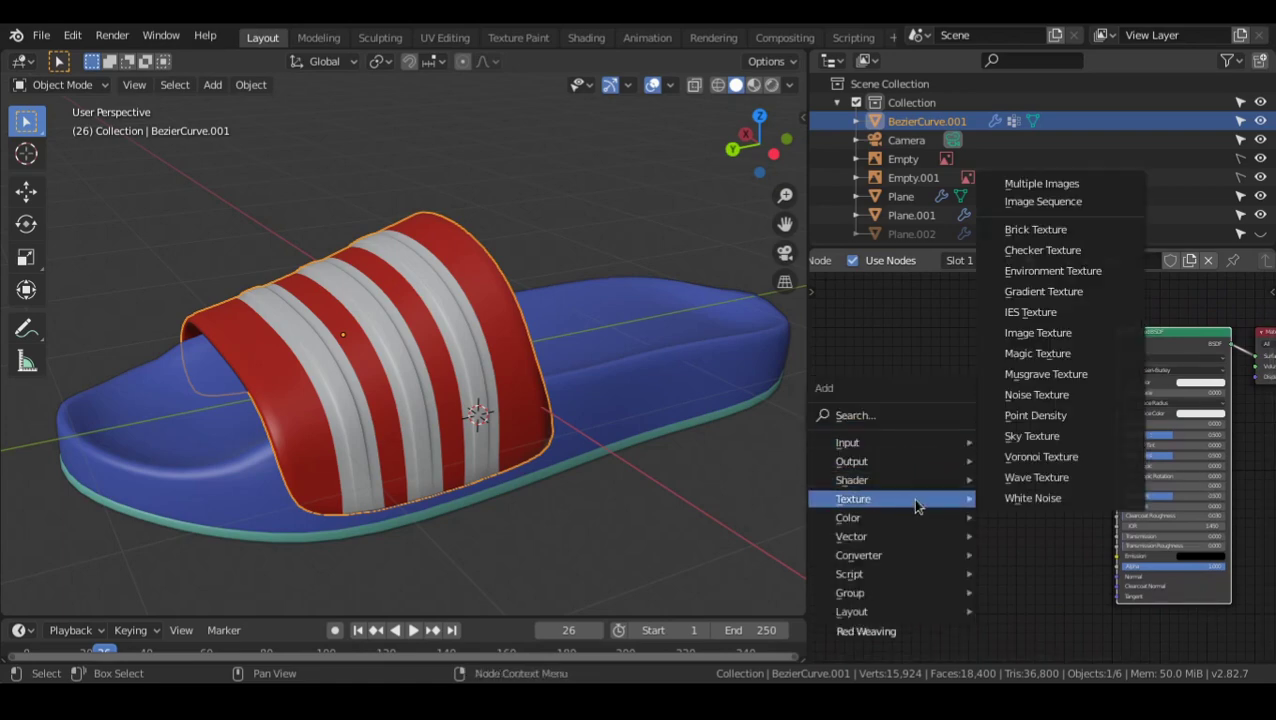
click(1038, 332)
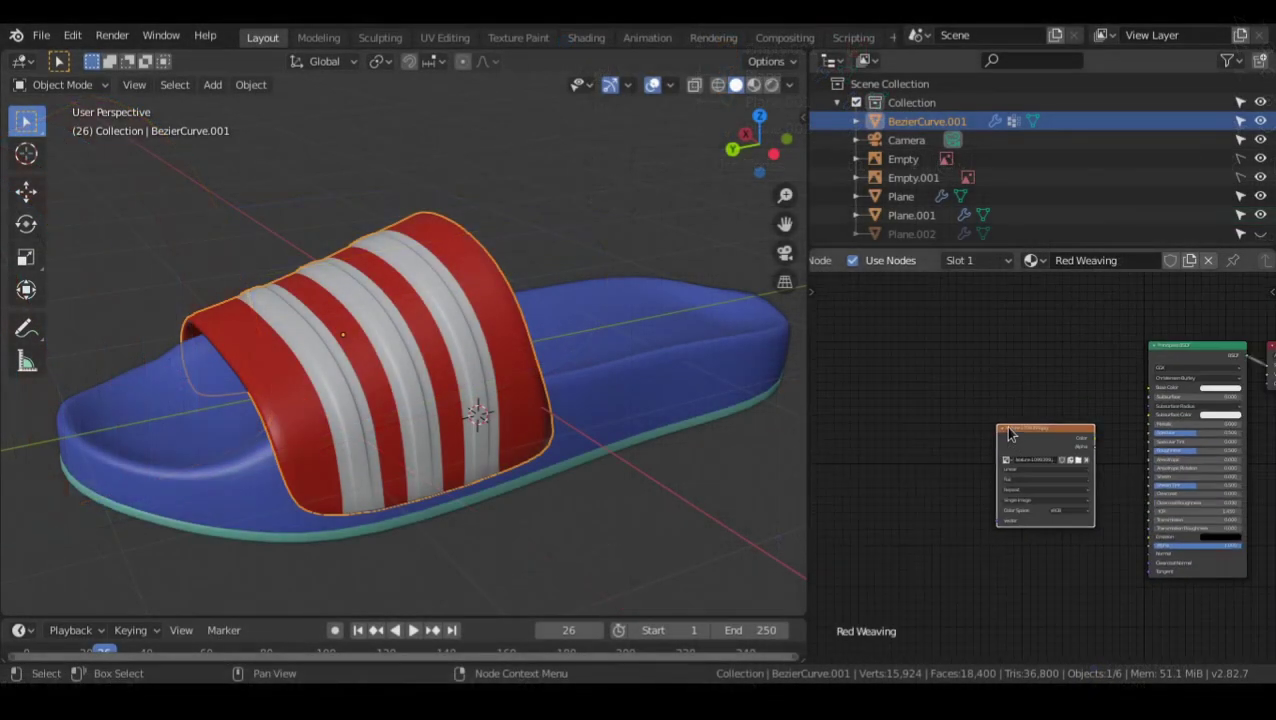
middle_drag(1001, 426, 1025, 407)
key(h)
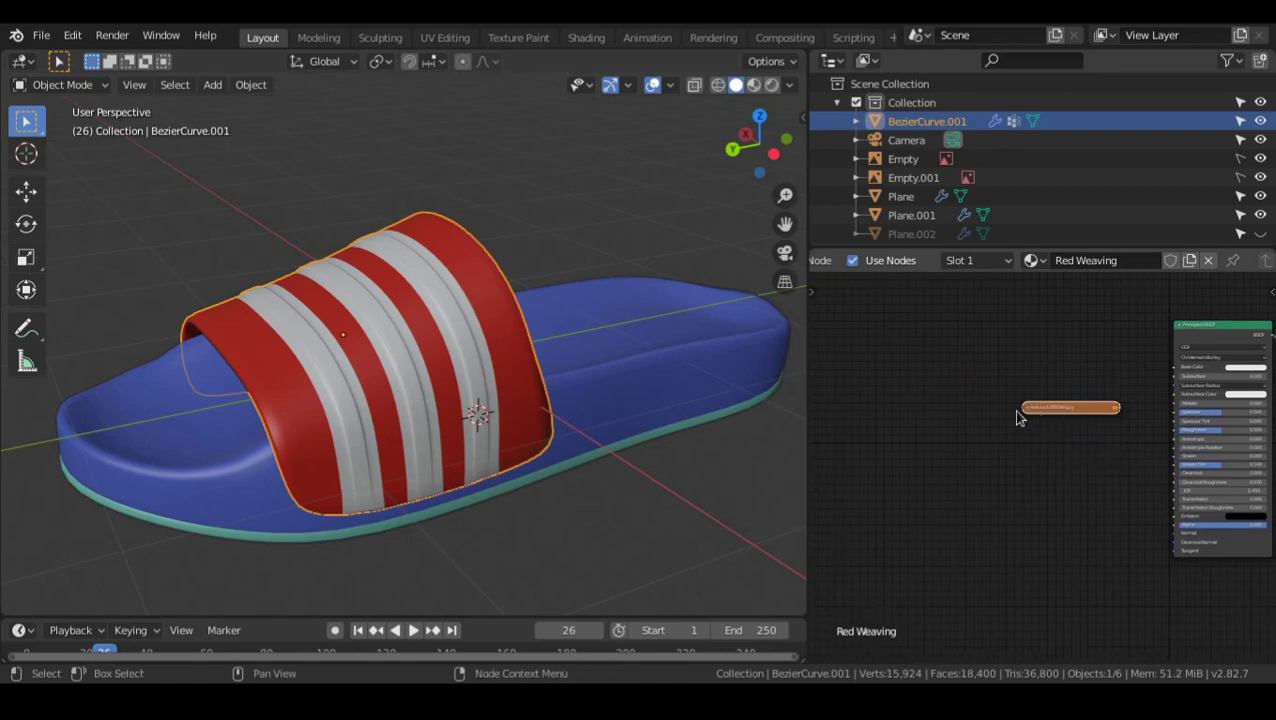
click(1027, 410)
- Add linked Texture Coordinate and Mapping nodes to the Image Texture node's Vector input
key(ctrl+t)
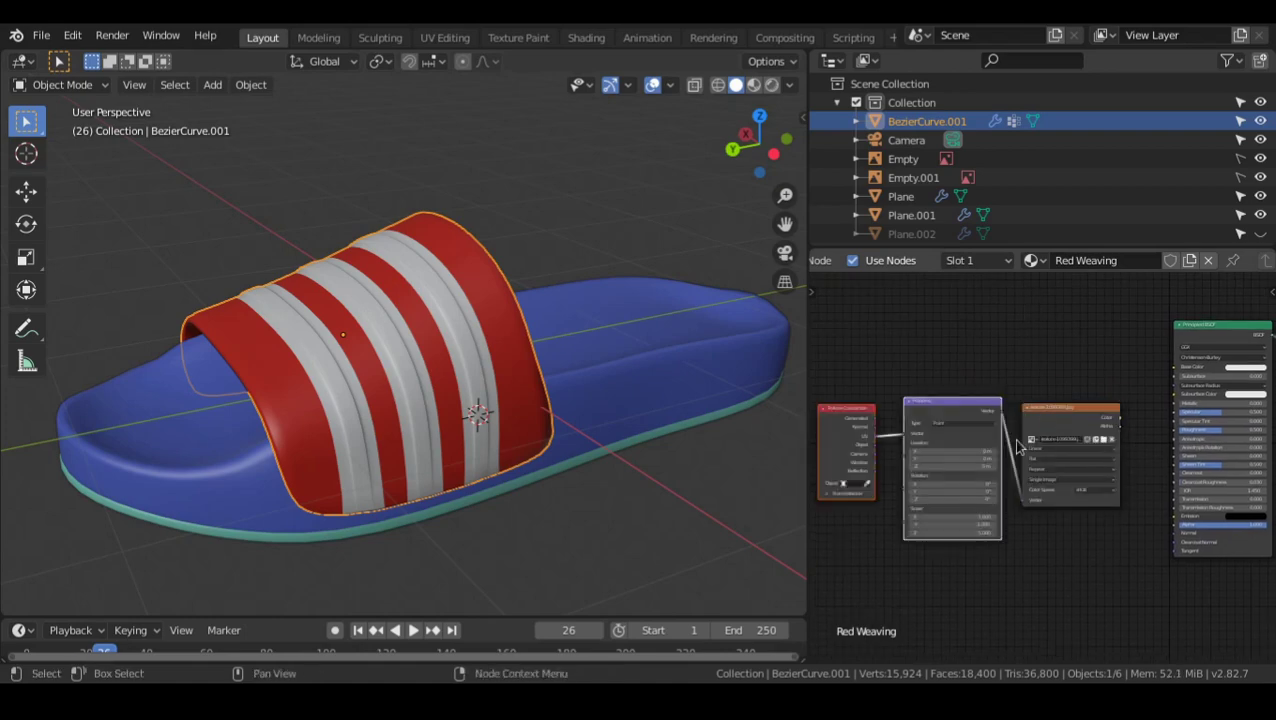
scroll(960, 420, up, 4)
middle_drag(920, 376, 912, 398)
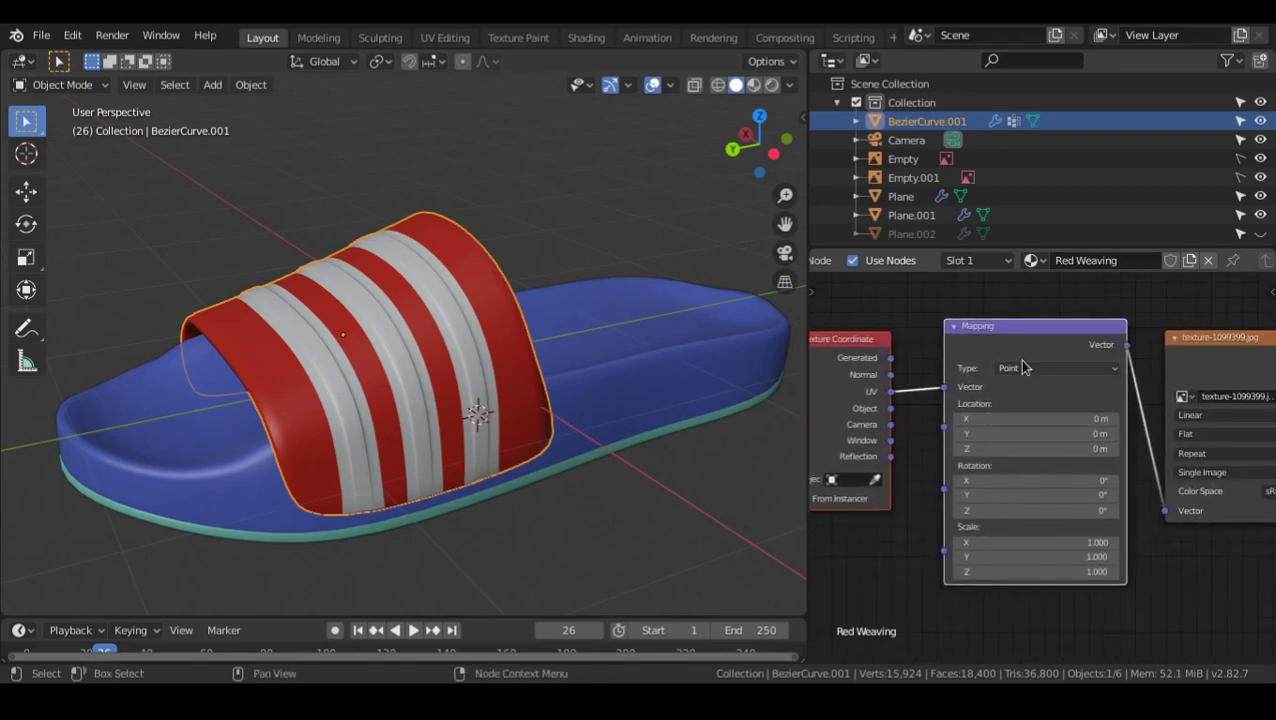
scroll(1030, 390, down, 2)
scroll(1045, 415, up, 2)
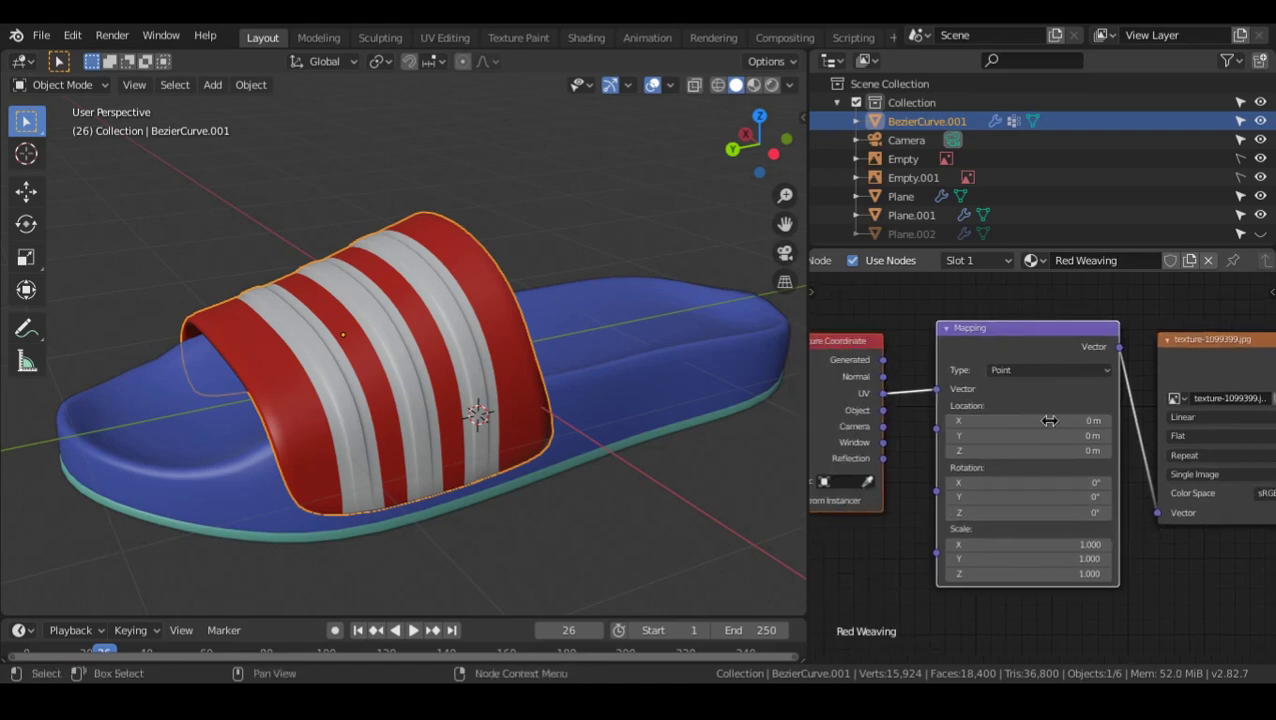
- Move the Texture Coordinate, Mapping and Image Texture nodes together away from the Principled BSDF
scroll(1049, 420, down, 5)
drag(1088, 350, 866, 556)
key(g)
click(1112, 480)
middle_drag(1112, 480, 967, 480)
- Try linking the Image Texture's Color output to the Principled BSDF's Base Color, leaving the input disconnected
scroll(960, 476, up, 5)
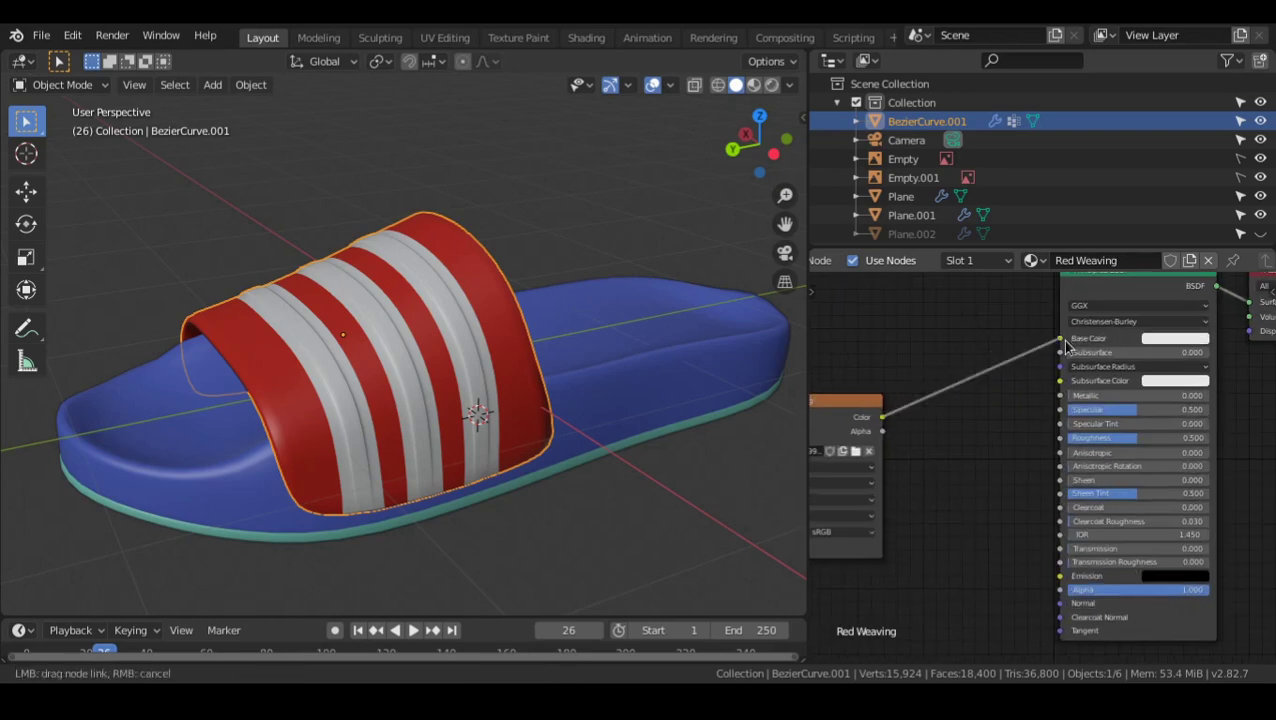
drag(1061, 341, 1010, 384)
middle_drag(1010, 384, 1017, 441)
scroll(992, 456, up, 3)
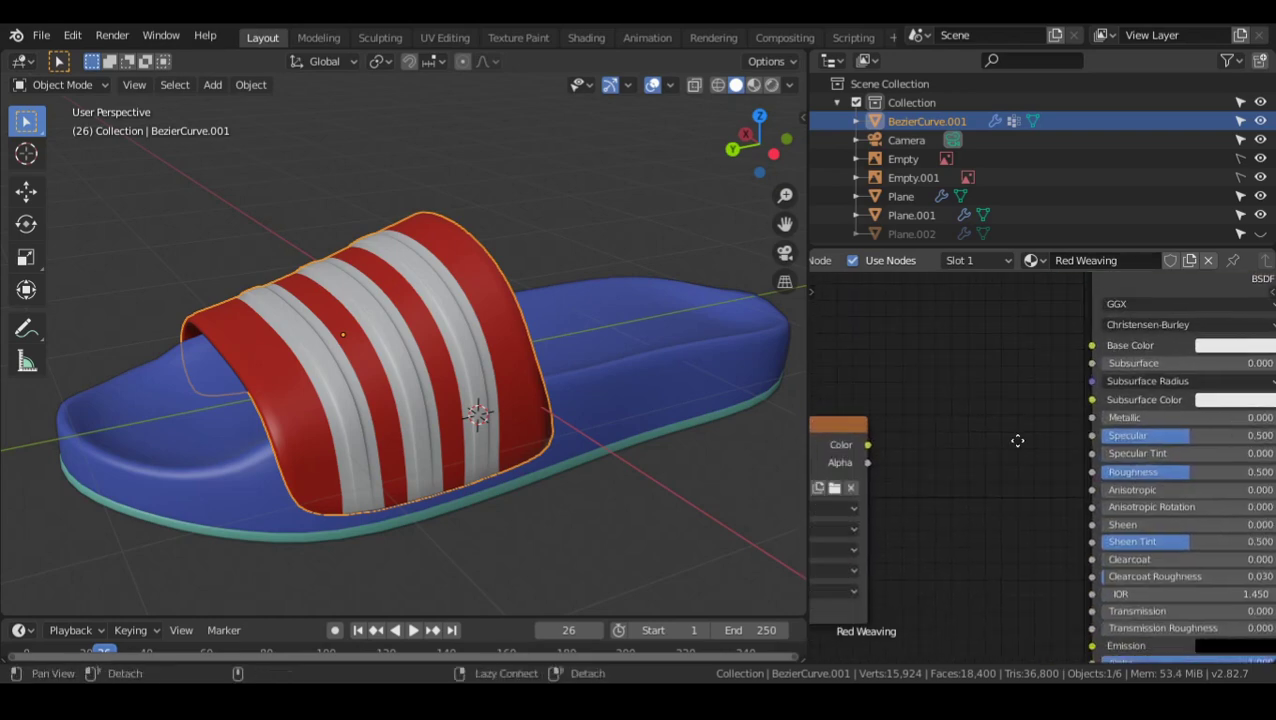
scroll(1012, 437, down, 3)
scroll(1000, 440, up, 3)
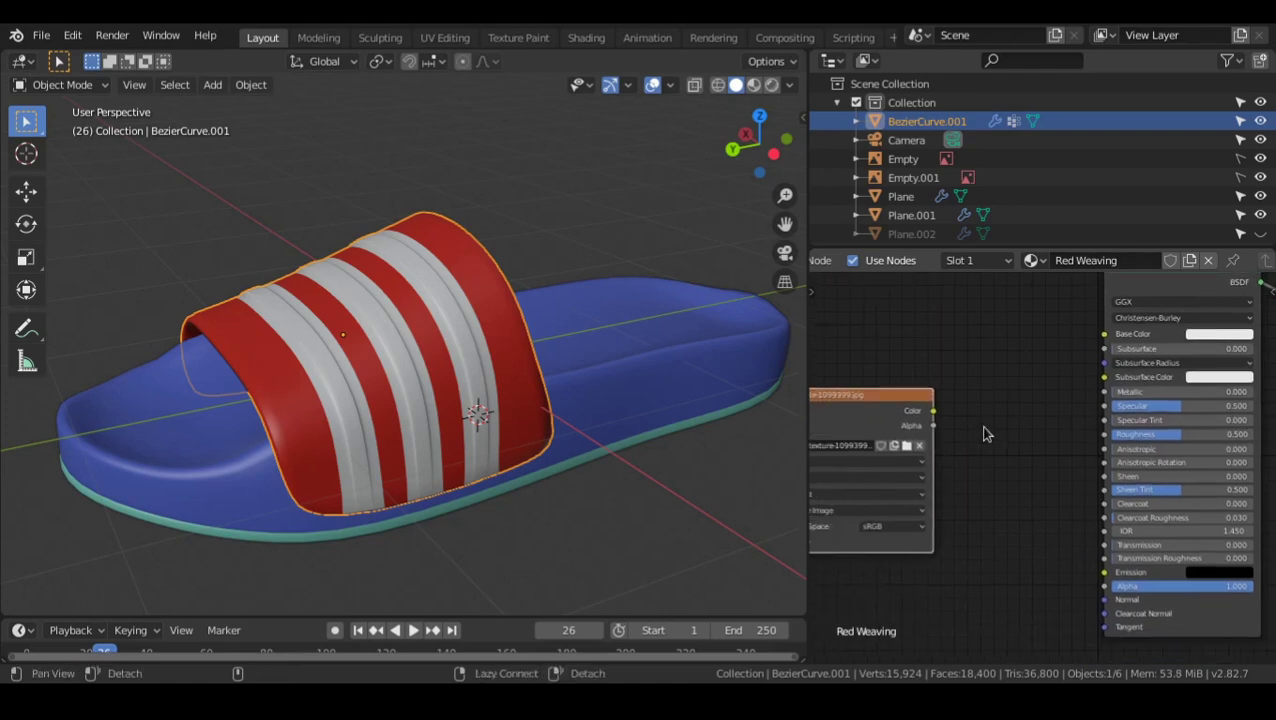
middle_drag(1083, 465, 802, 567)
click(1075, 455)
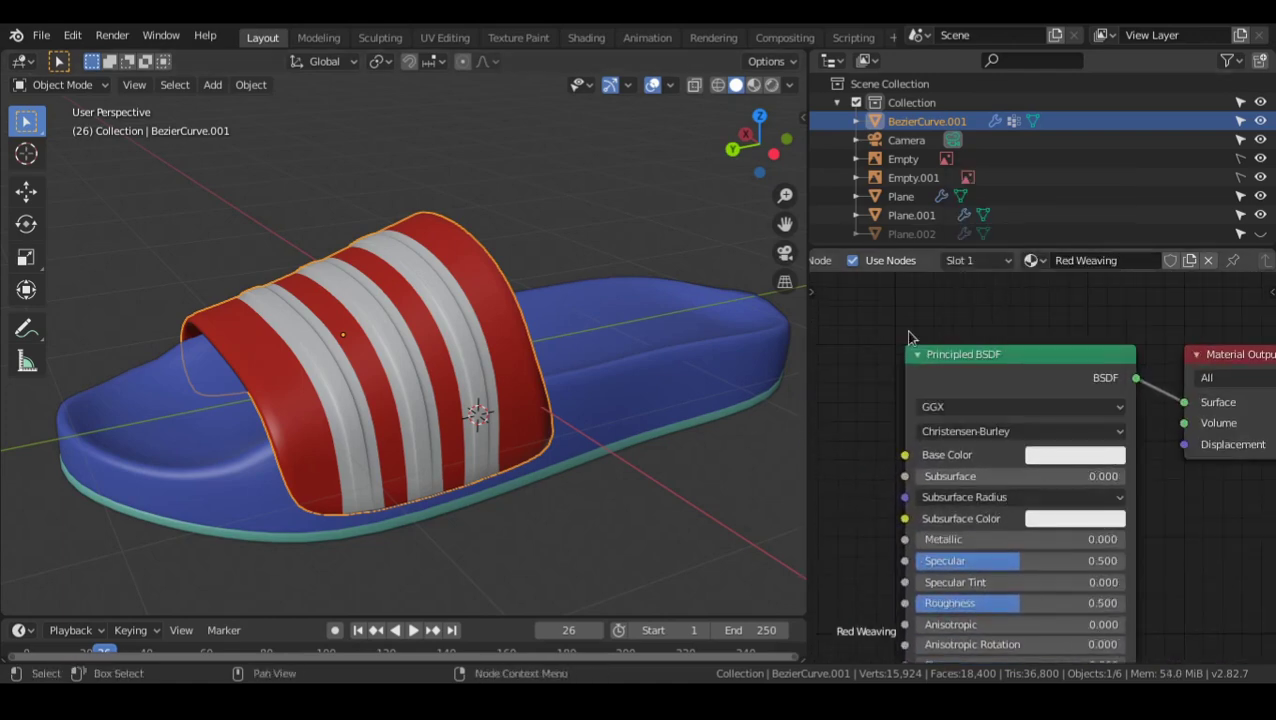
scroll(880, 400, down, 5)
scroll(962, 418, up, 3)
middle_drag(843, 464, 880, 435)
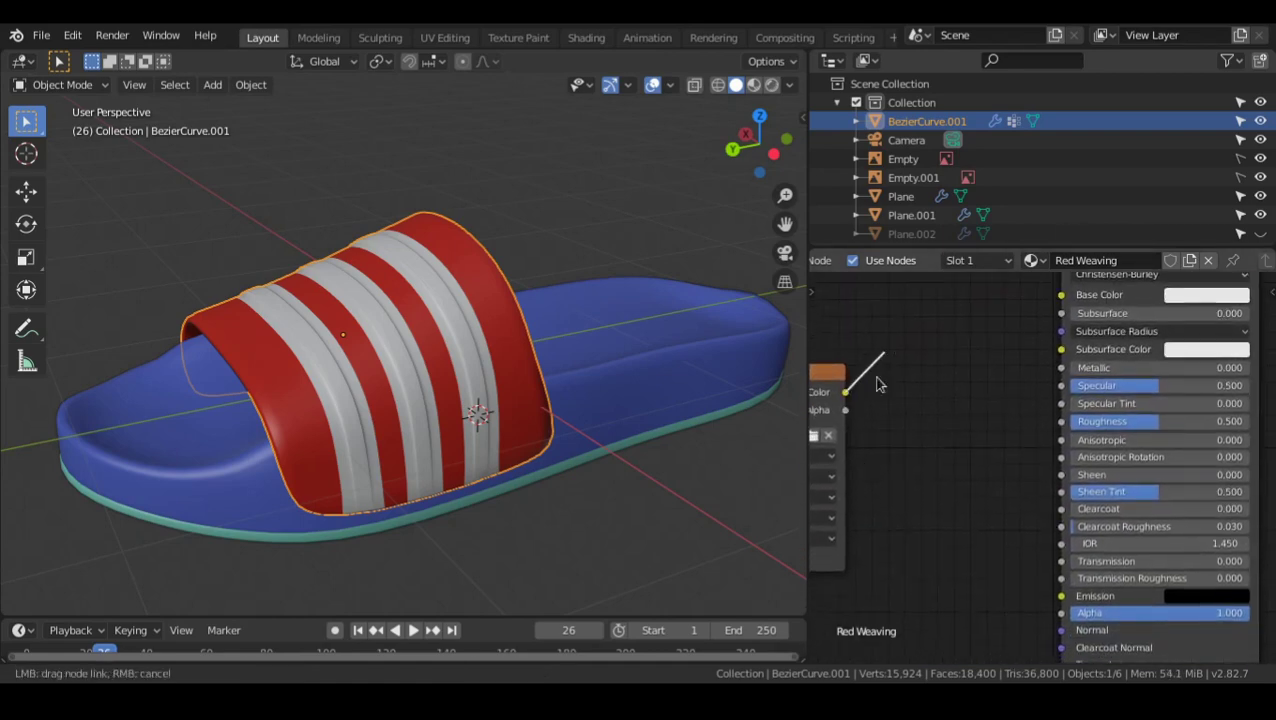
- Widen the gap between the three texture nodes and the Principled BSDF for another node
scroll(1037, 500, down, 4)
middle_drag(930, 505, 1038, 478)
scroll(1020, 470, down, 3)
drag(1050, 383, 847, 613)
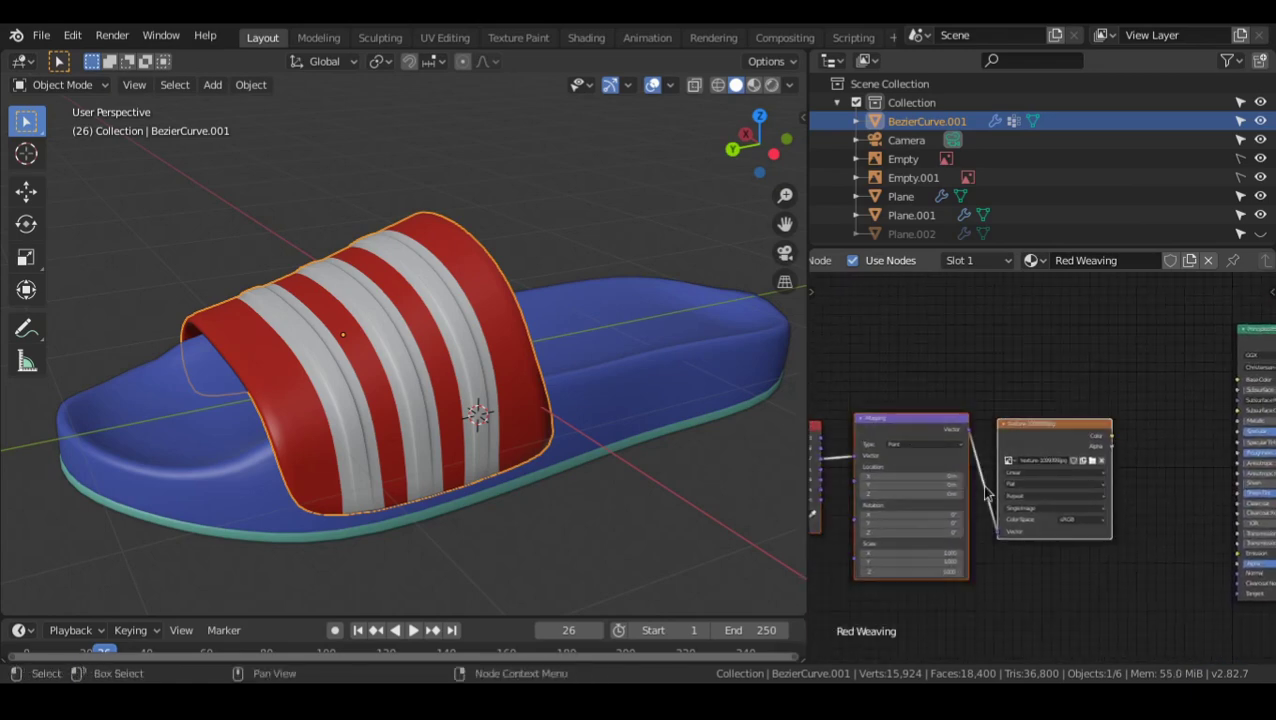
key(g)
click(1033, 510)
- Examine the Principled BSDF's inputs from Base Color down to Normal and Tangent
middle_drag(1036, 510, 1027, 455)
scroll(943, 476, up, 1)
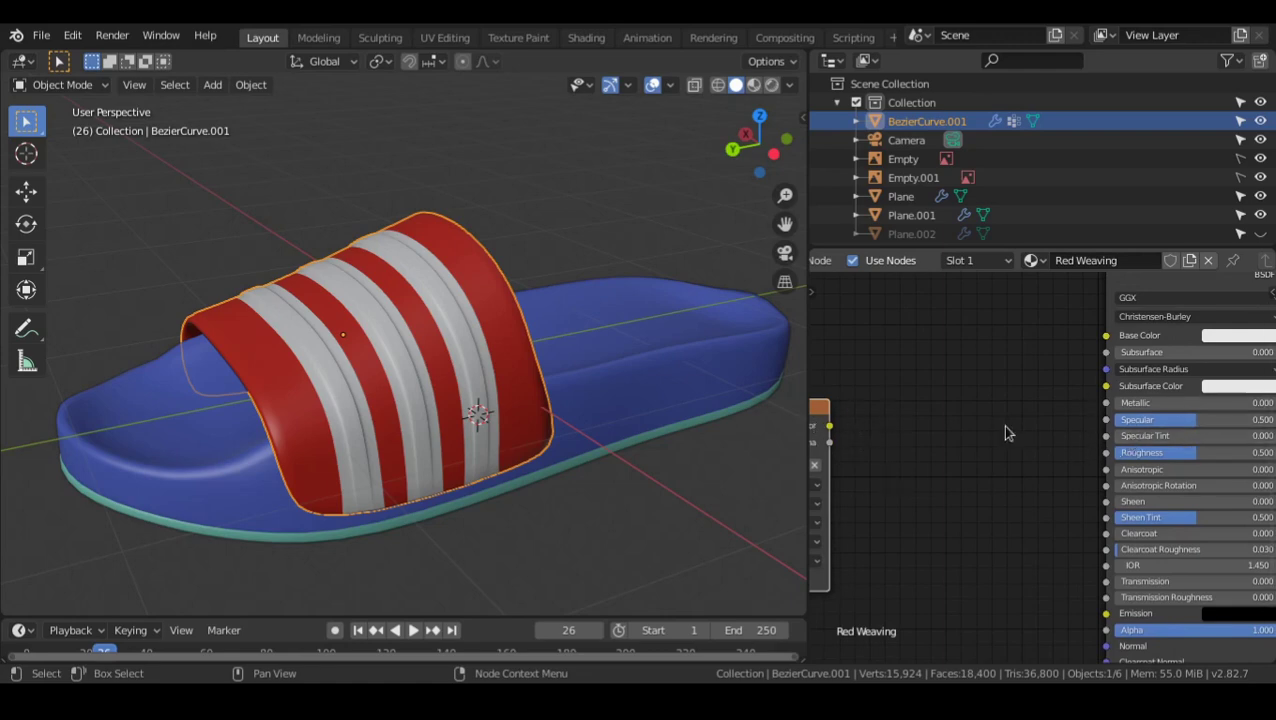
middle_drag(1006, 427, 954, 442)
middle_drag(1101, 452, 1149, 424)
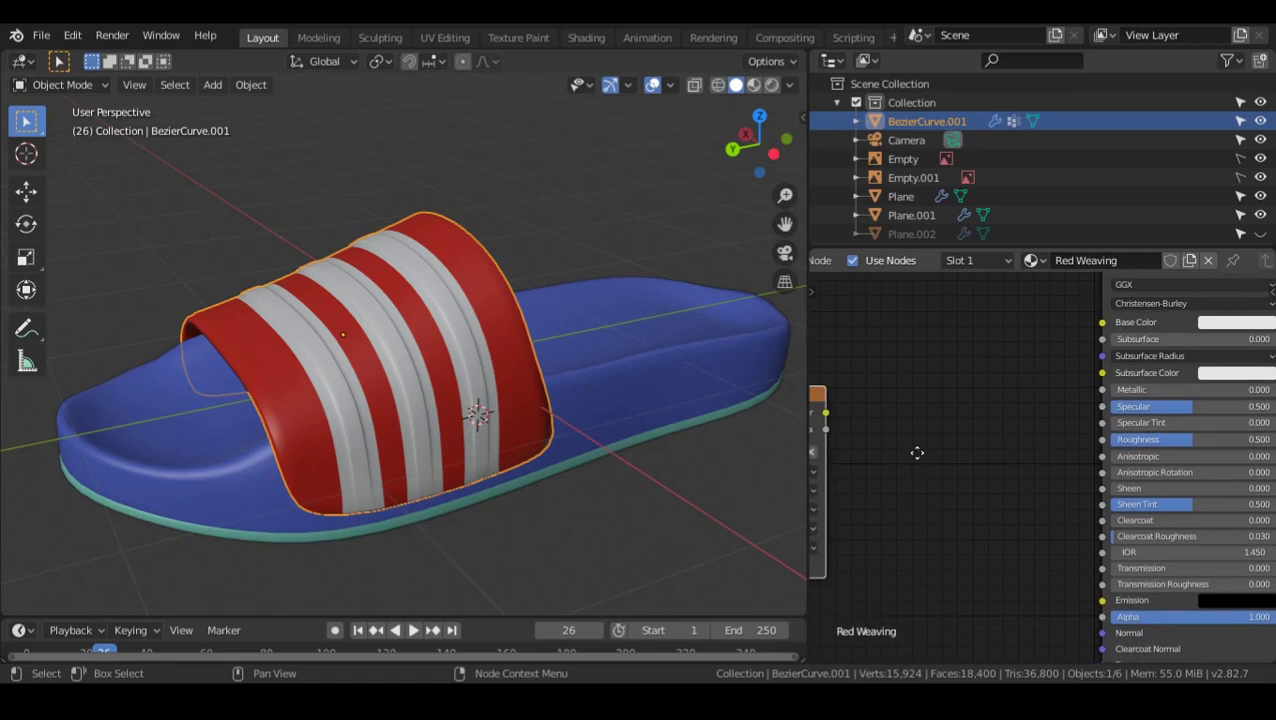
middle_drag(917, 453, 881, 424)
scroll(1133, 416, down, 2)
alt+drag(1156, 415, 1152, 412)
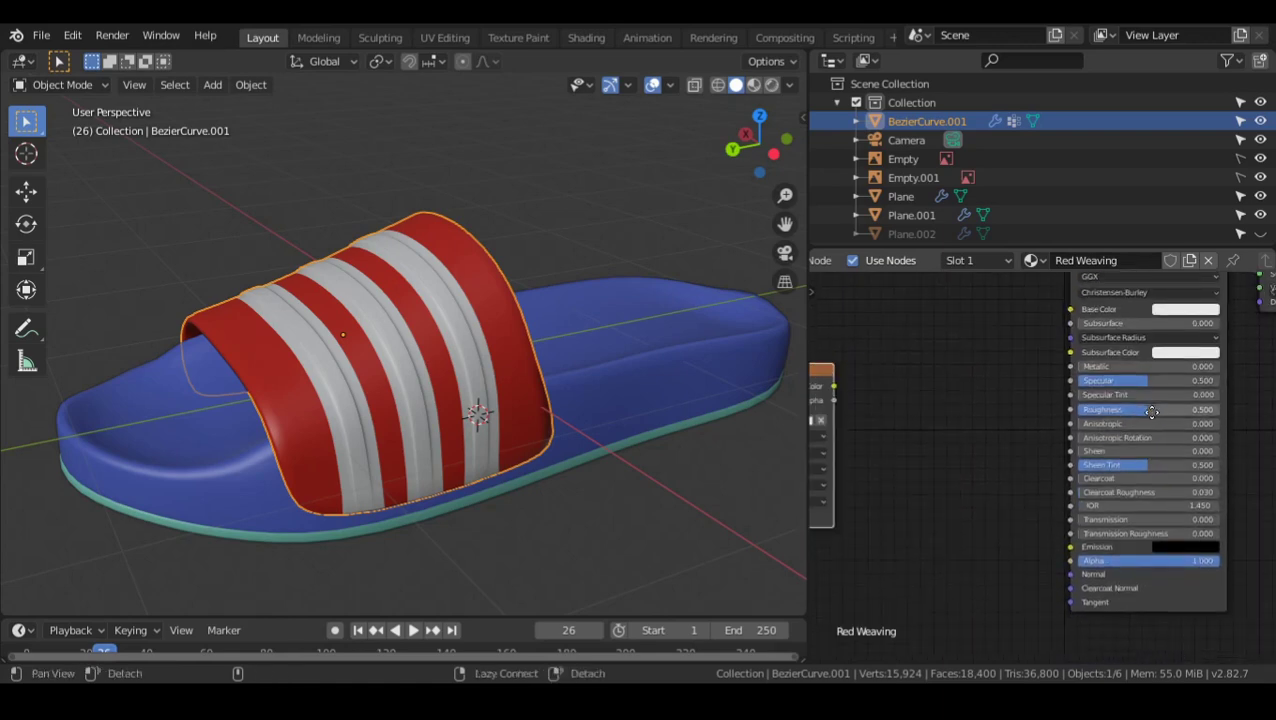
middle_drag(1082, 490, 1080, 475)
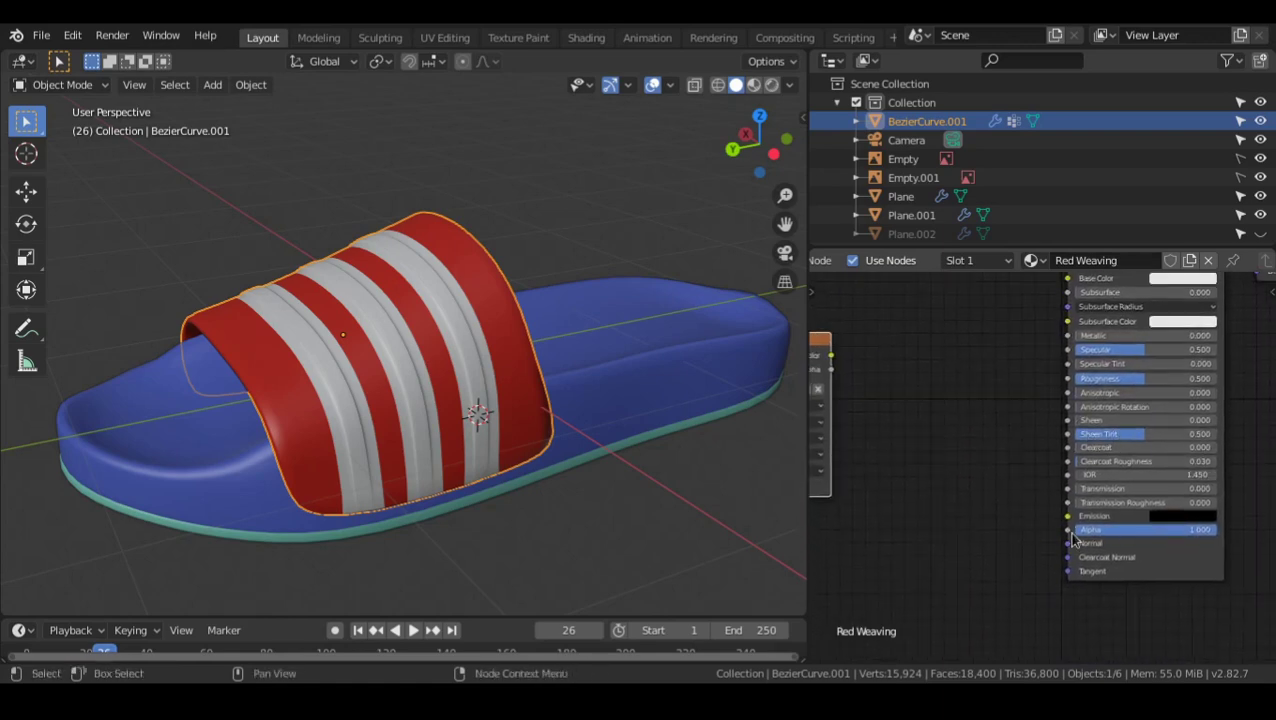
middle_drag(948, 432, 970, 491)
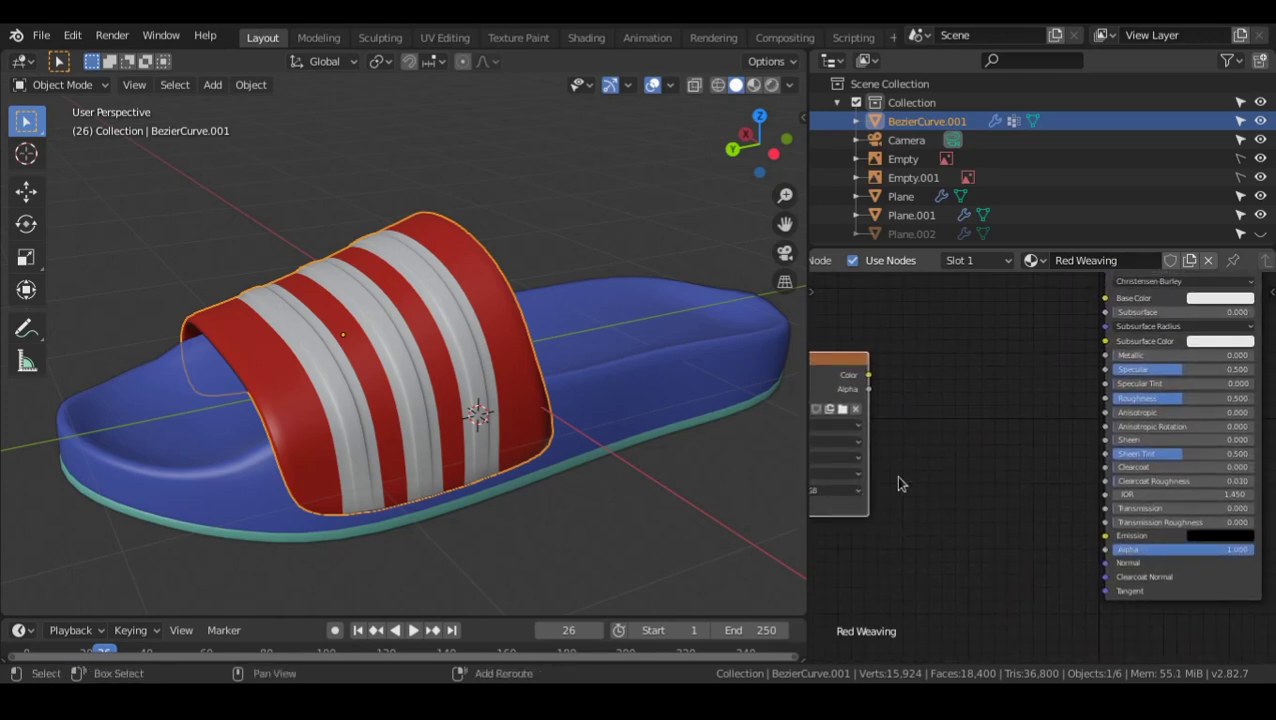
- Add a Bump node between the Image Texture and the Principled BSDF, level with the Normal input
key(shift+a)
mouse_move(915, 520)
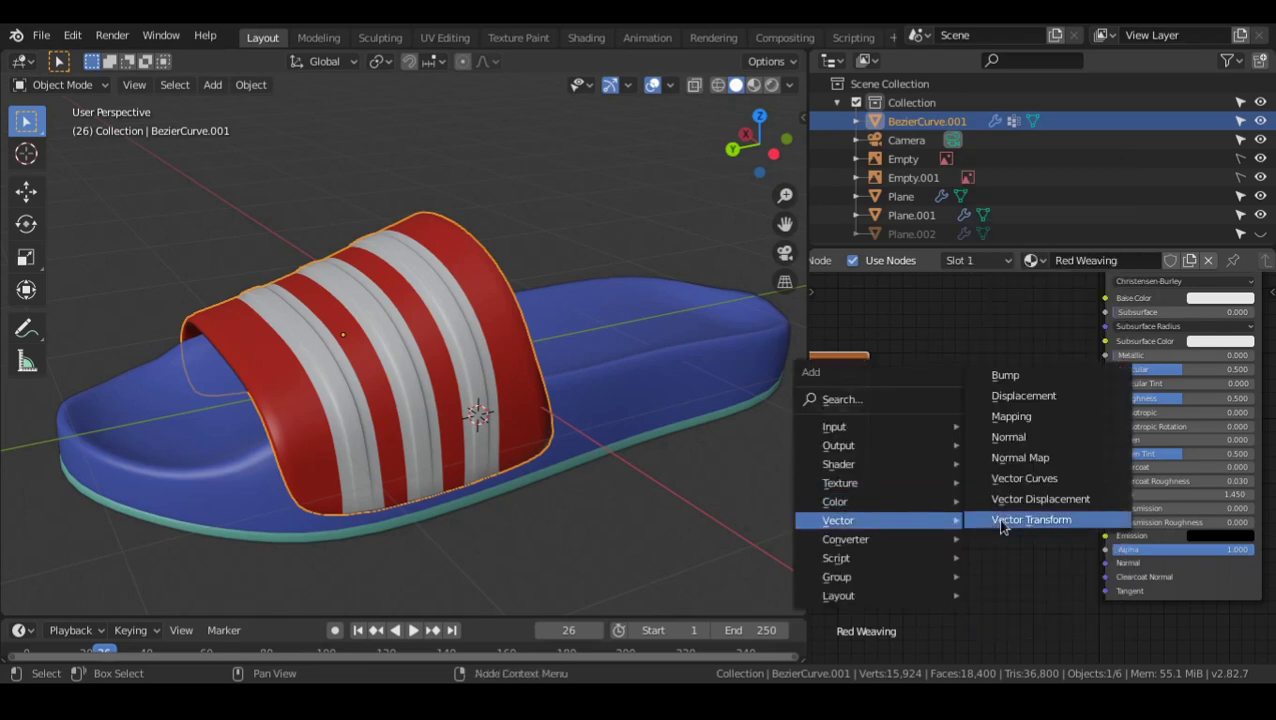
click(1030, 386)
click(988, 520)
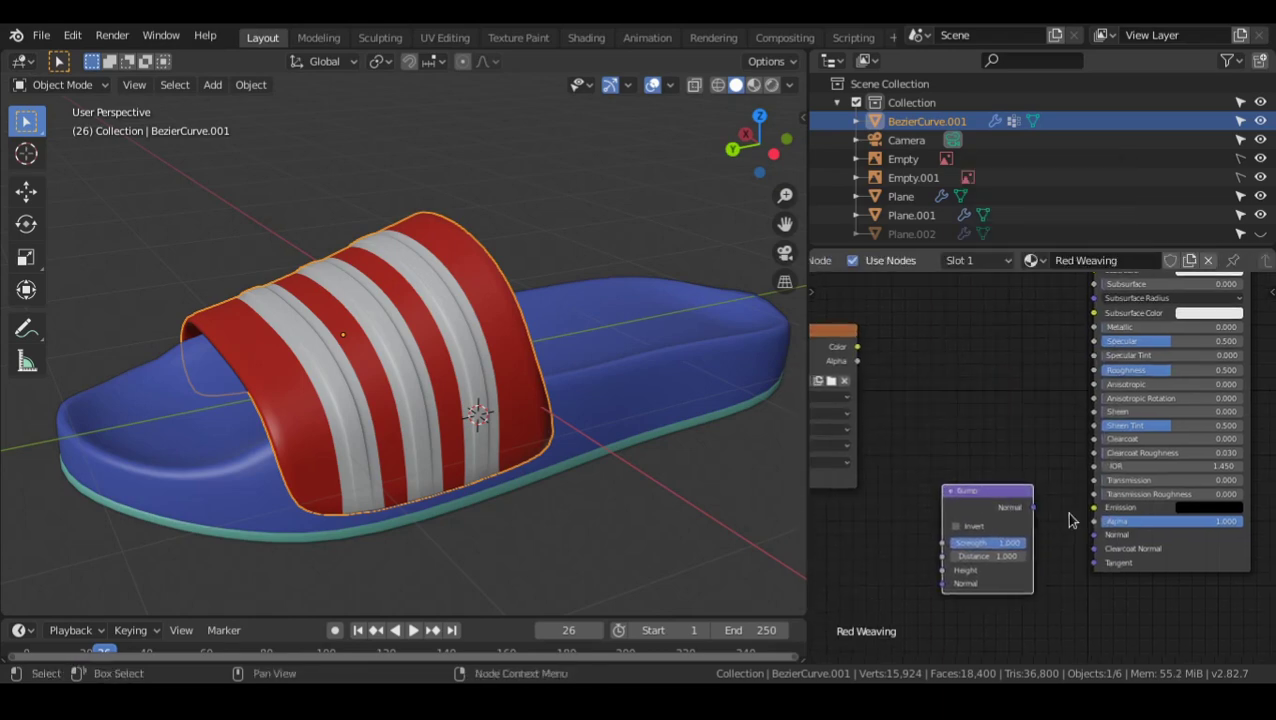
- Link the Image Texture's Alpha output to the Bump node's Height and the Bump's Normal to the Principled BSDF's Normal
middle_drag(958, 455, 1068, 475)
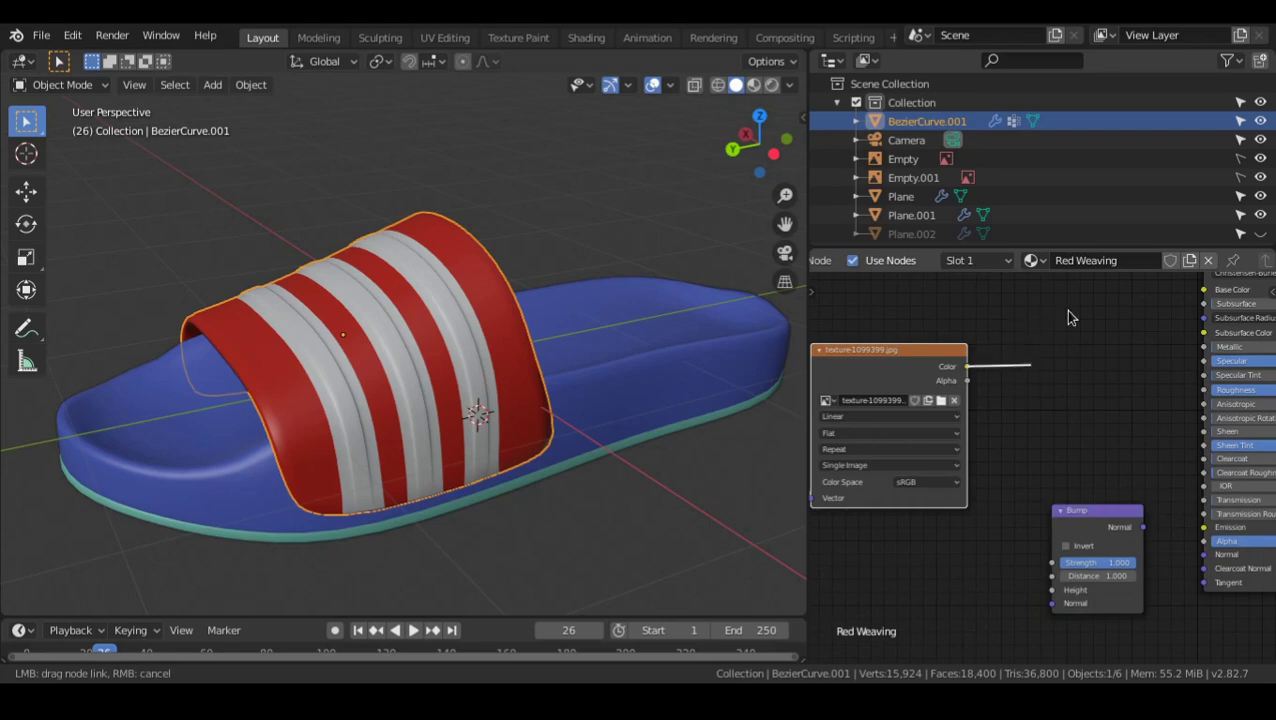
alt+drag(1073, 608, 966, 553)
scroll(1013, 581, up, 3)
drag(991, 478, 995, 531)
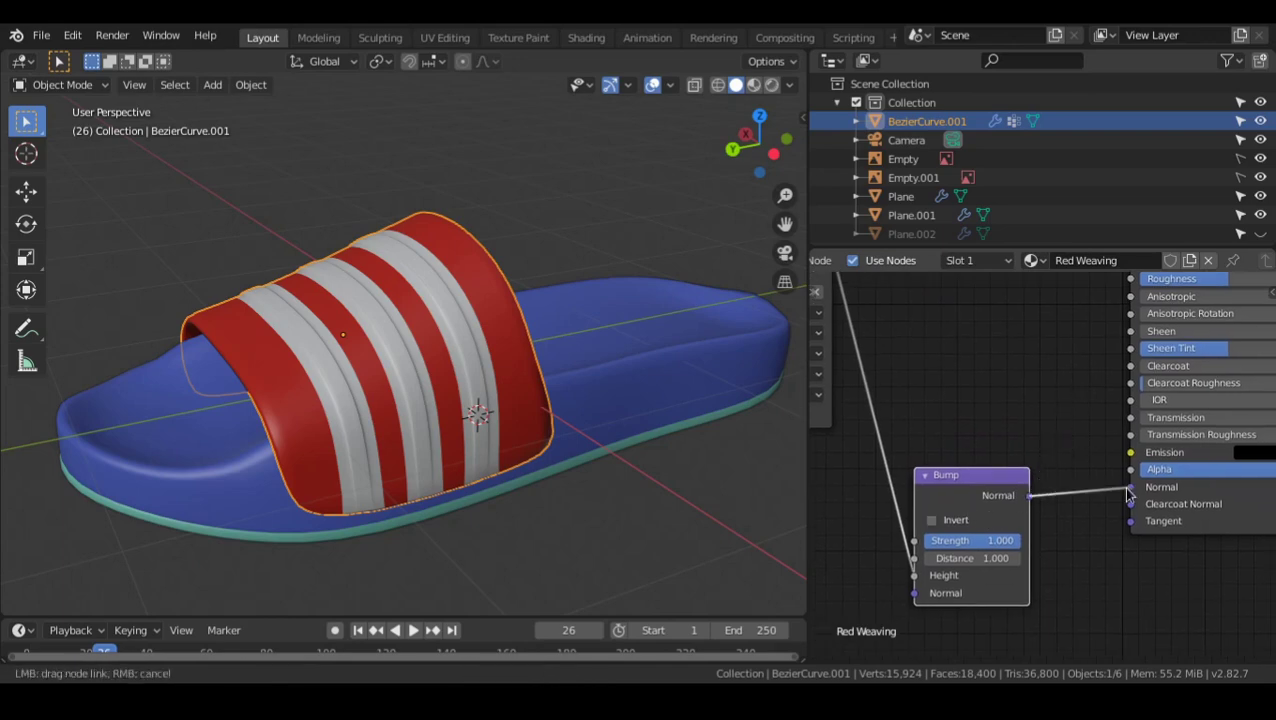
- Switch the 3D viewport to Rendered shading and view the strap up close
mouse_move(300, 490)
middle_down()
mouse_move(71, 487)
mouse_move(714, 459)
mouse_move(773, 469)
mouse_move(446, 387)
middle_up()
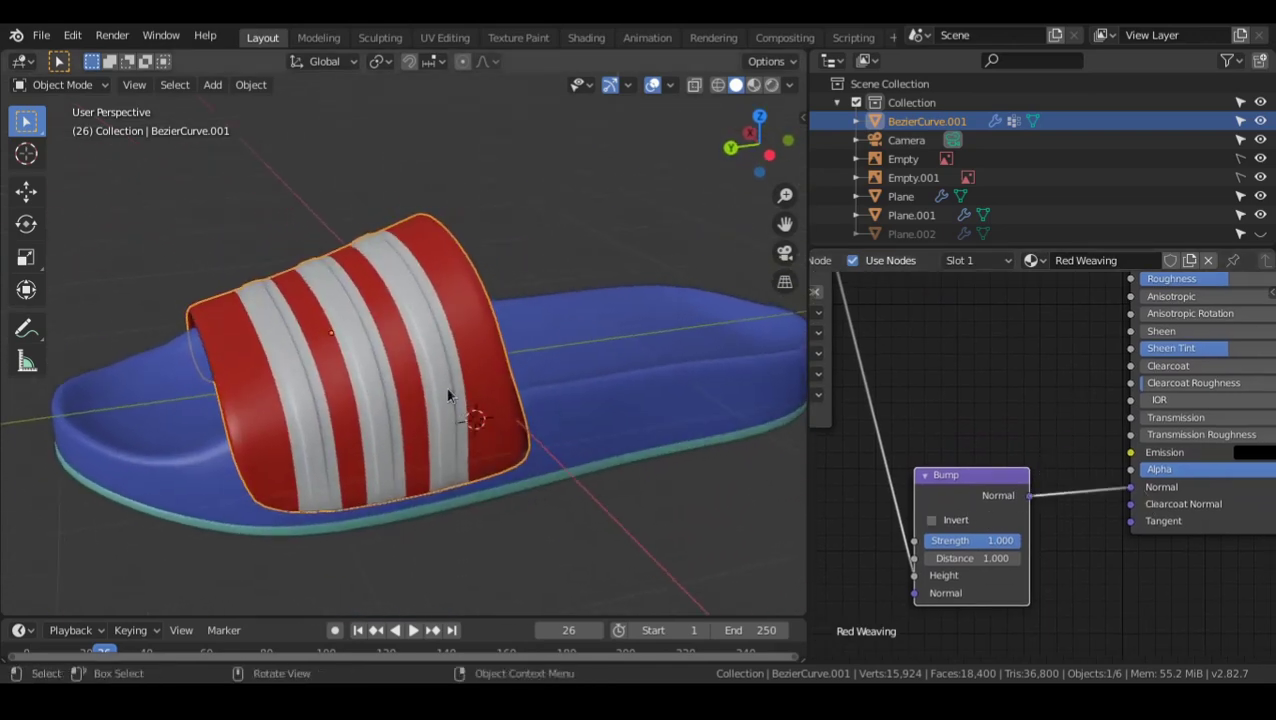
key(z)
click(430, 189)
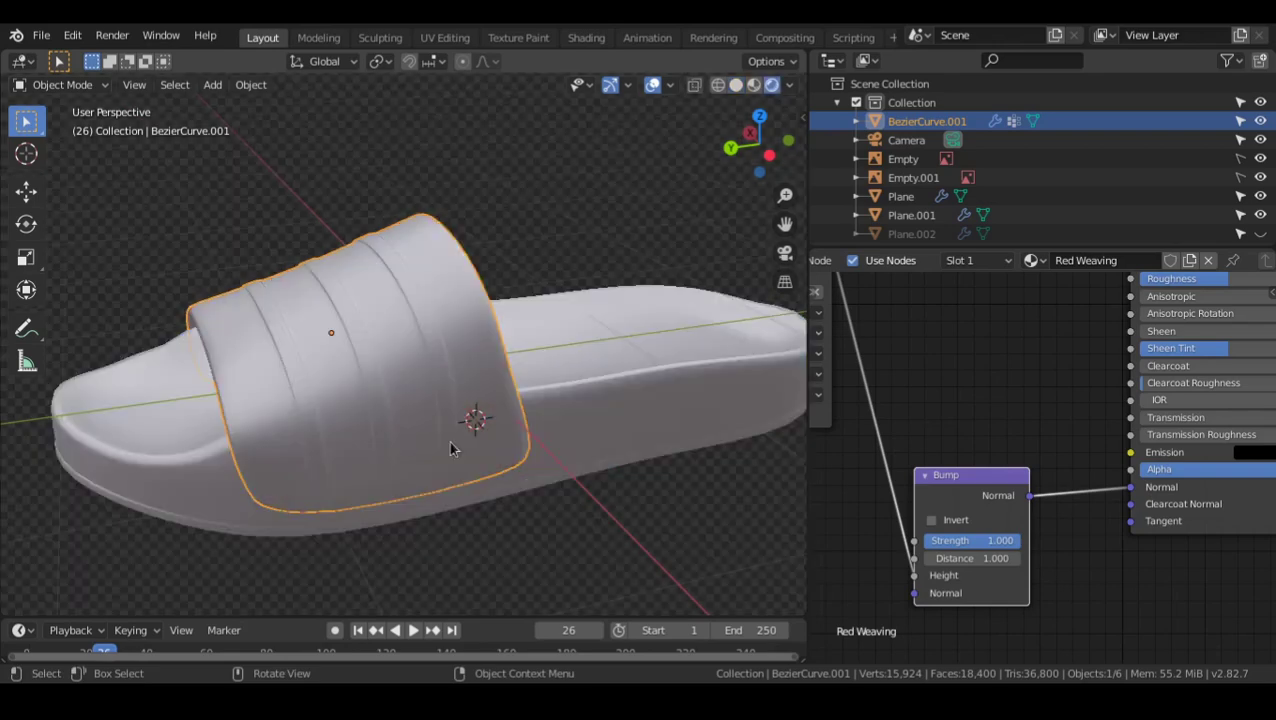
alt+drag(399, 421, 425, 442)
scroll(432, 437, up, 1)
- Set the Principled BSDF's distribution to Multiscatter GGX and its subsurface method to Random Walk
scroll(1005, 460, down, 6)
alt+drag(1070, 375, 1004, 541)
scroll(1050, 444, up, 10)
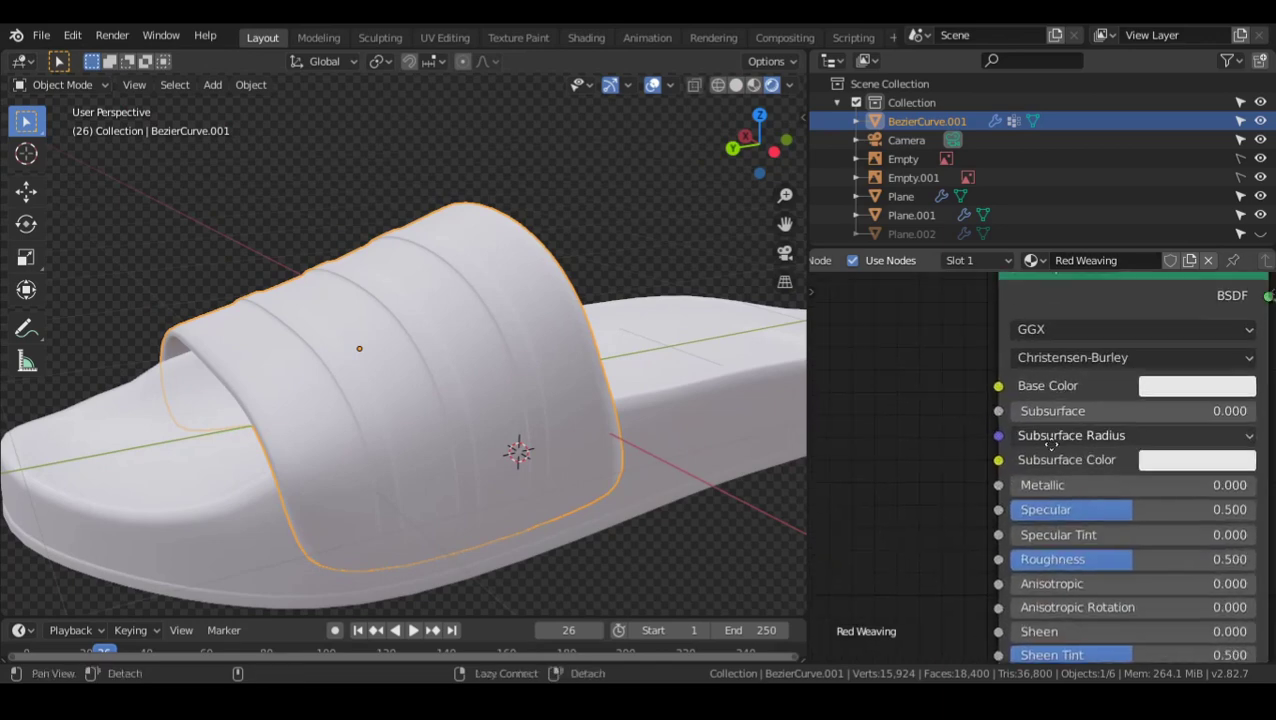
alt+drag(1048, 444, 940, 546)
click(1019, 428)
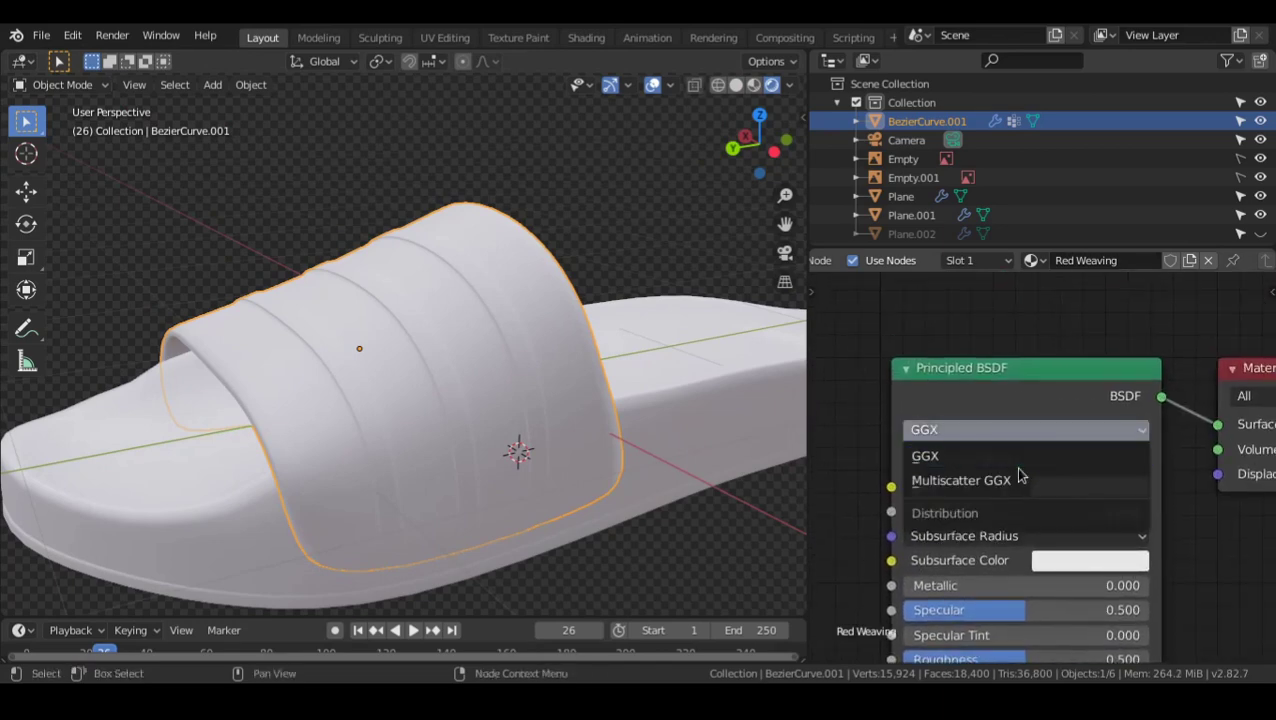
click(1005, 476)
click(1003, 462)
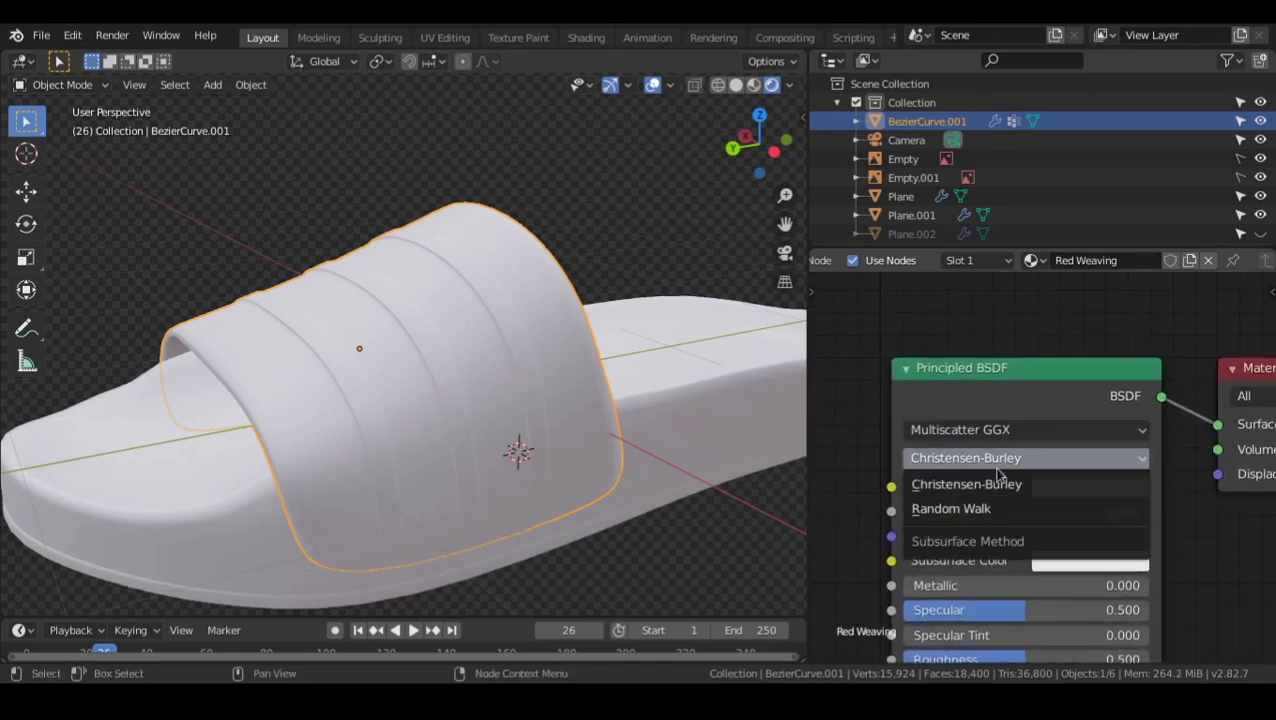
click(950, 508)
- Set the Red Weaving Base Color to a saturated red with hue 0.023 and saturation 1.000, and deselect the strap
scroll(955, 475, down, 2)
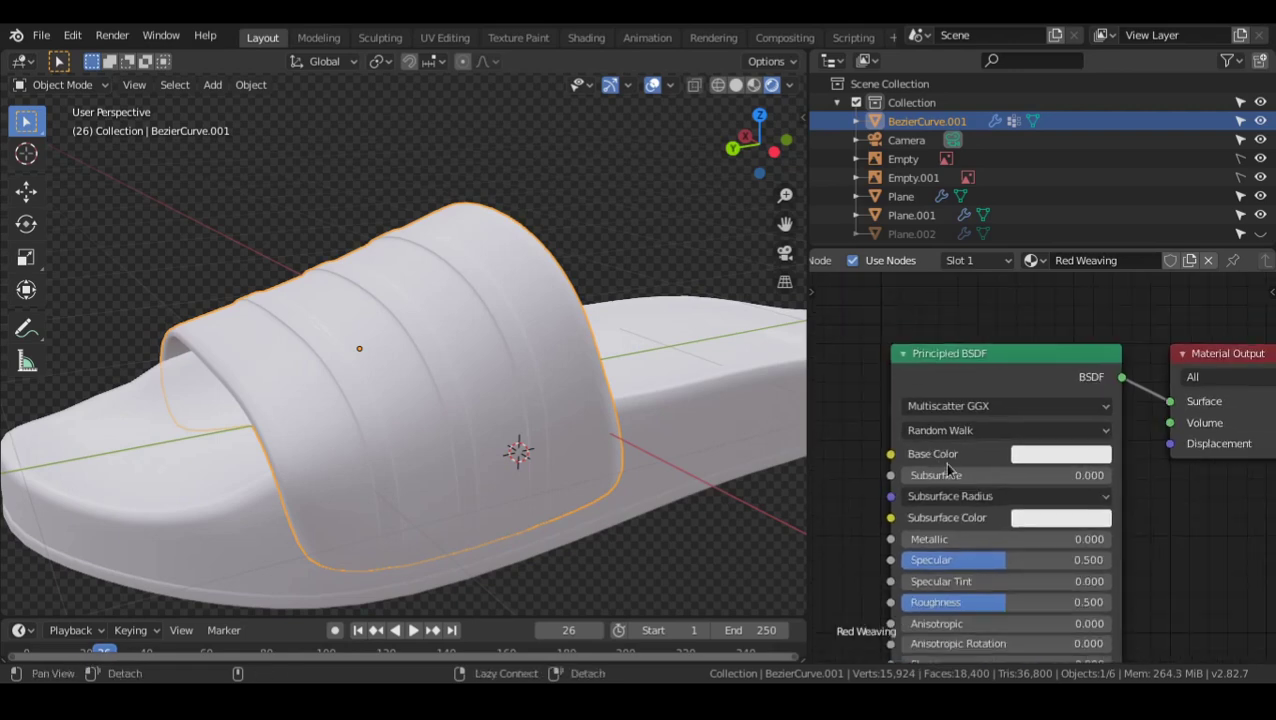
middle_drag(950, 470, 967, 428)
click(1043, 427)
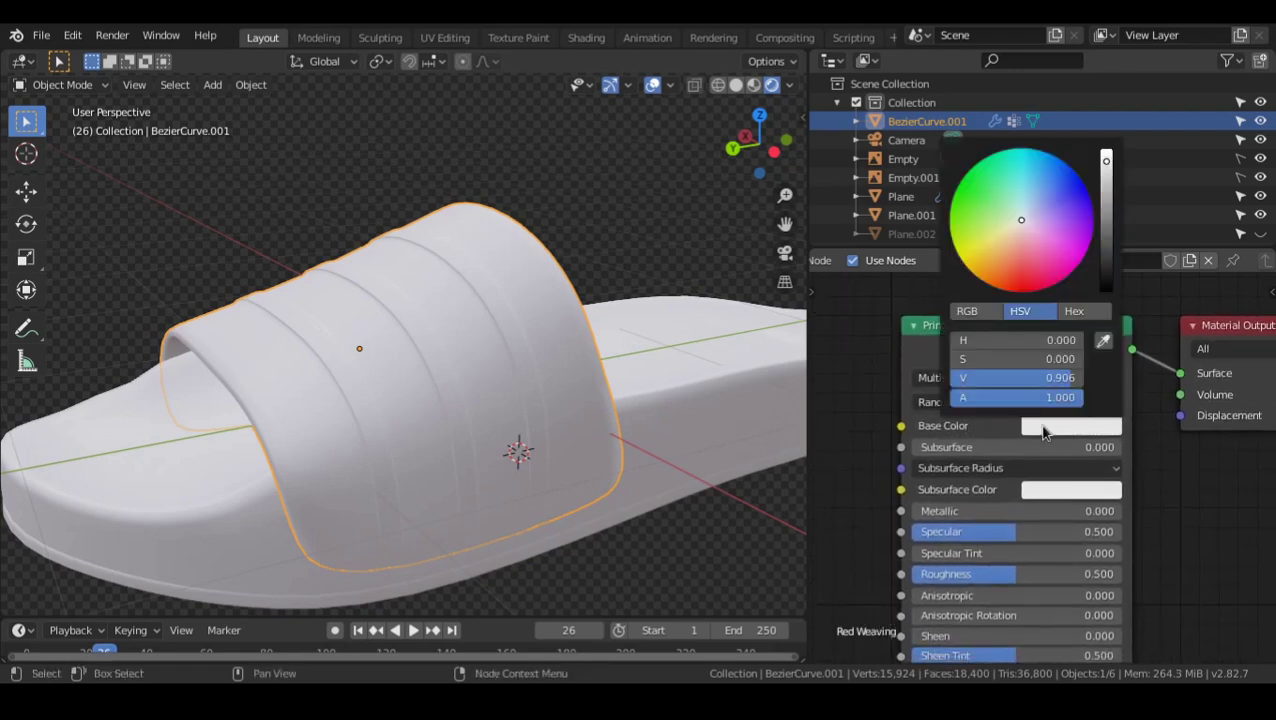
mouse_move(1018, 261)
mouse_down()
mouse_move(1007, 291)
mouse_move(1018, 291)
mouse_up()
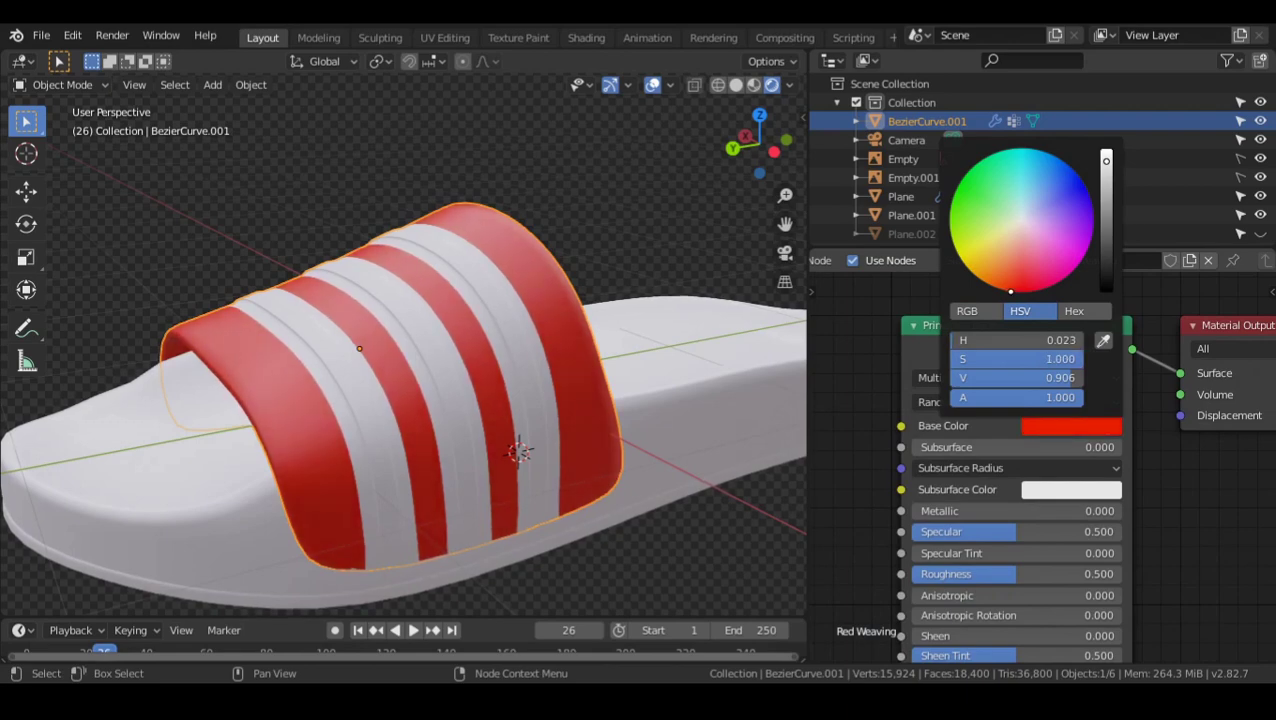
key(alt+a)
- Examine the rendered strap surface up close together with the Bump and Image Texture node connections
alt+drag(500, 405, 473, 428)
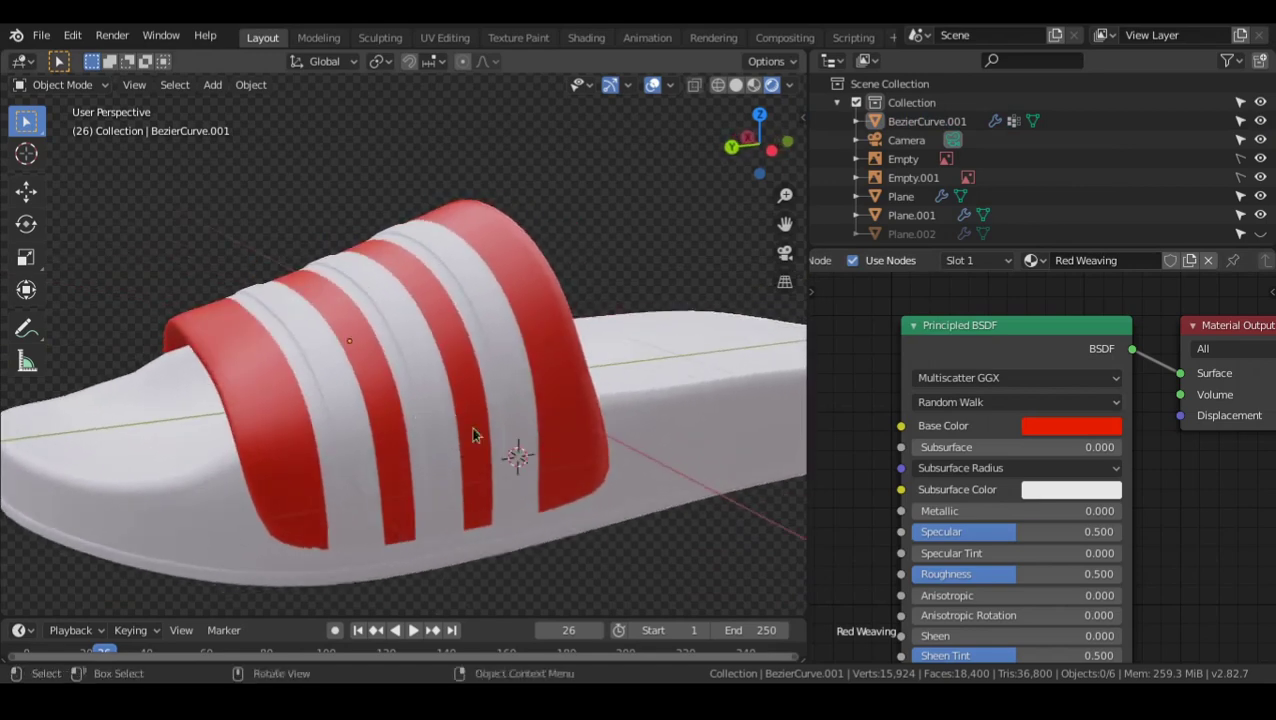
scroll(1044, 463, down, 6)
alt+drag(1000, 560, 1162, 292)
scroll(1042, 460, up, 6)
alt+drag(1042, 468, 1165, 500)
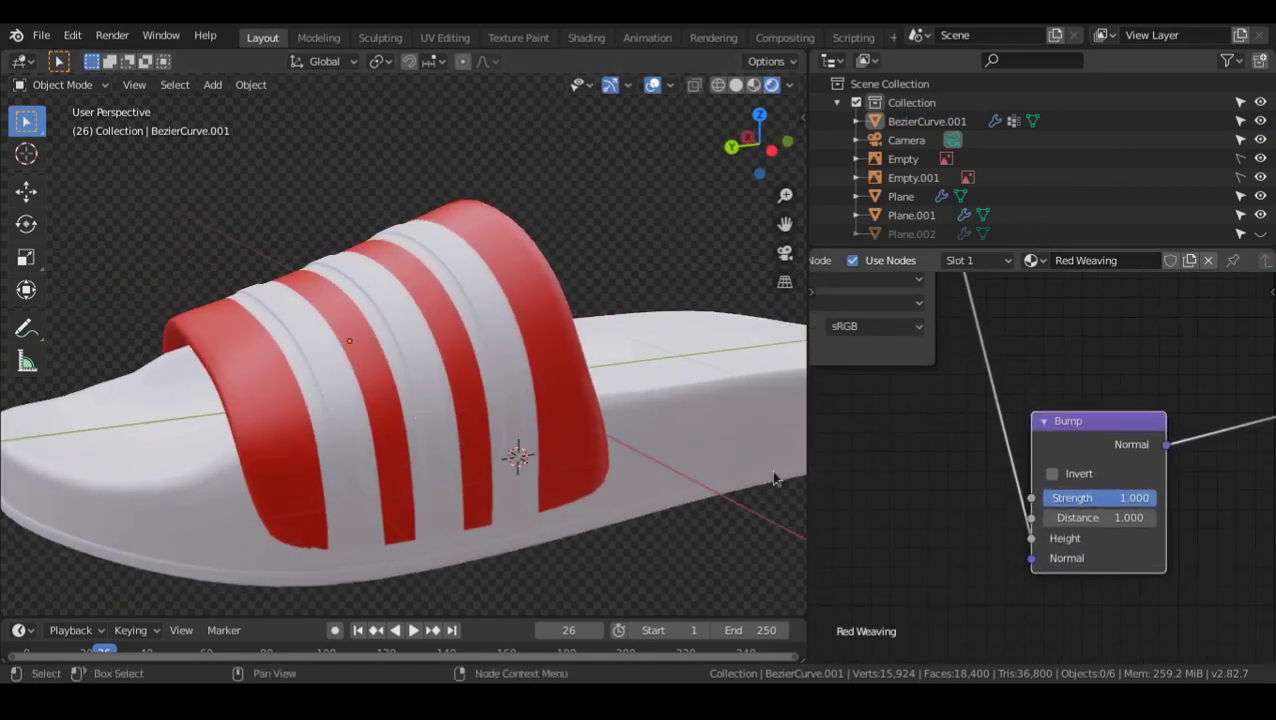
scroll(393, 420, up, 3)
alt+shift+drag(393, 420, 557, 411)
scroll(1008, 432, down, 8)
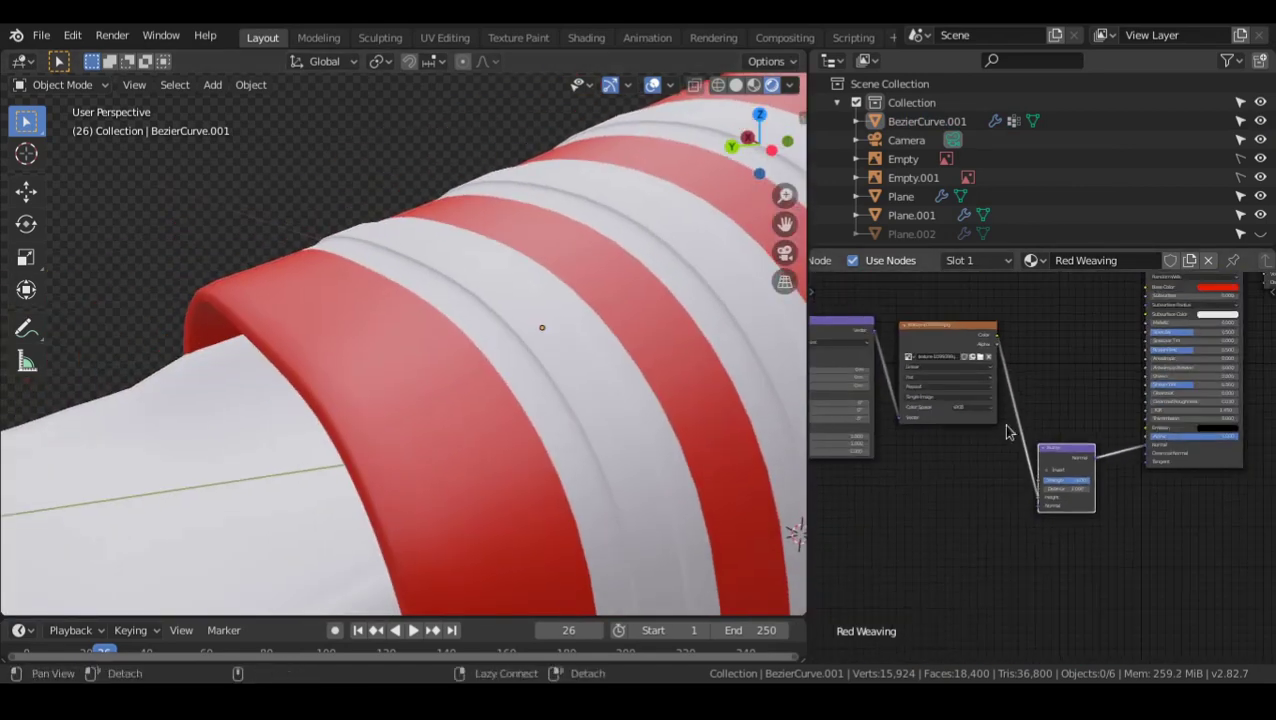
alt+drag(1007, 426, 1032, 464)
scroll(1079, 486, down, 4)
alt+drag(493, 429, 398, 441)
scroll(588, 451, down, 4)
alt+drag(521, 456, 590, 445)
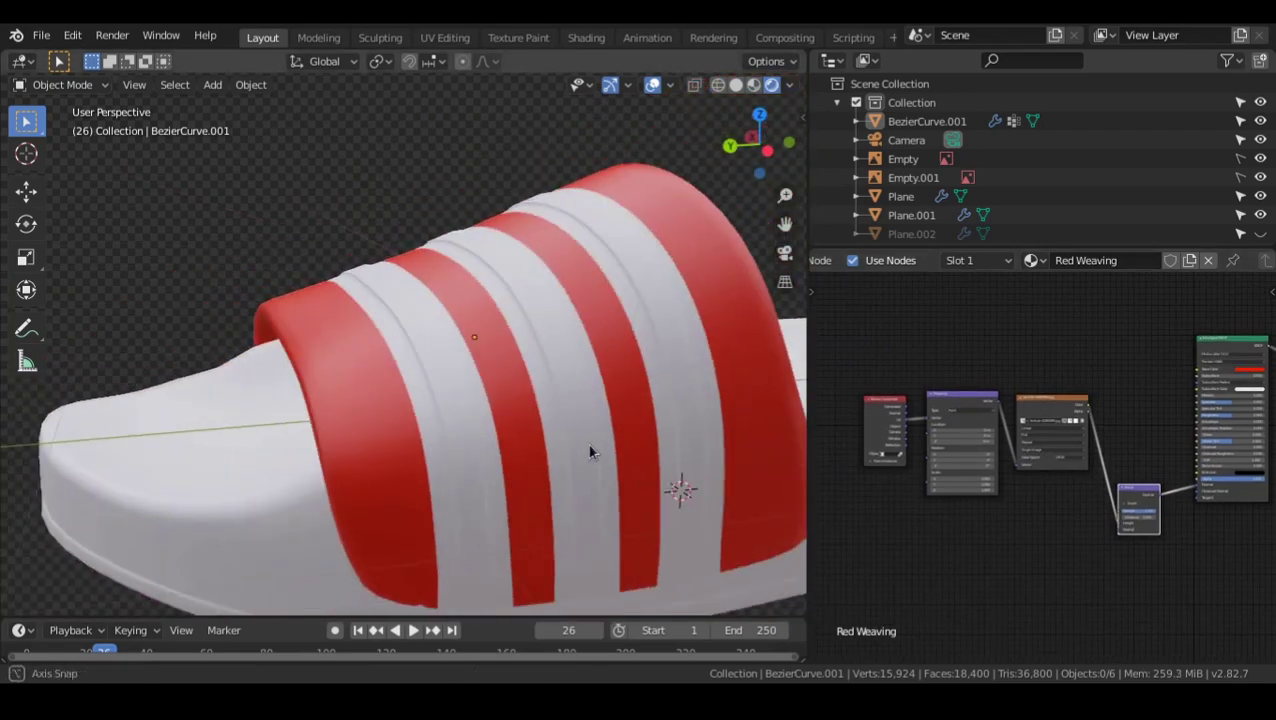
scroll(977, 390, up, 5)
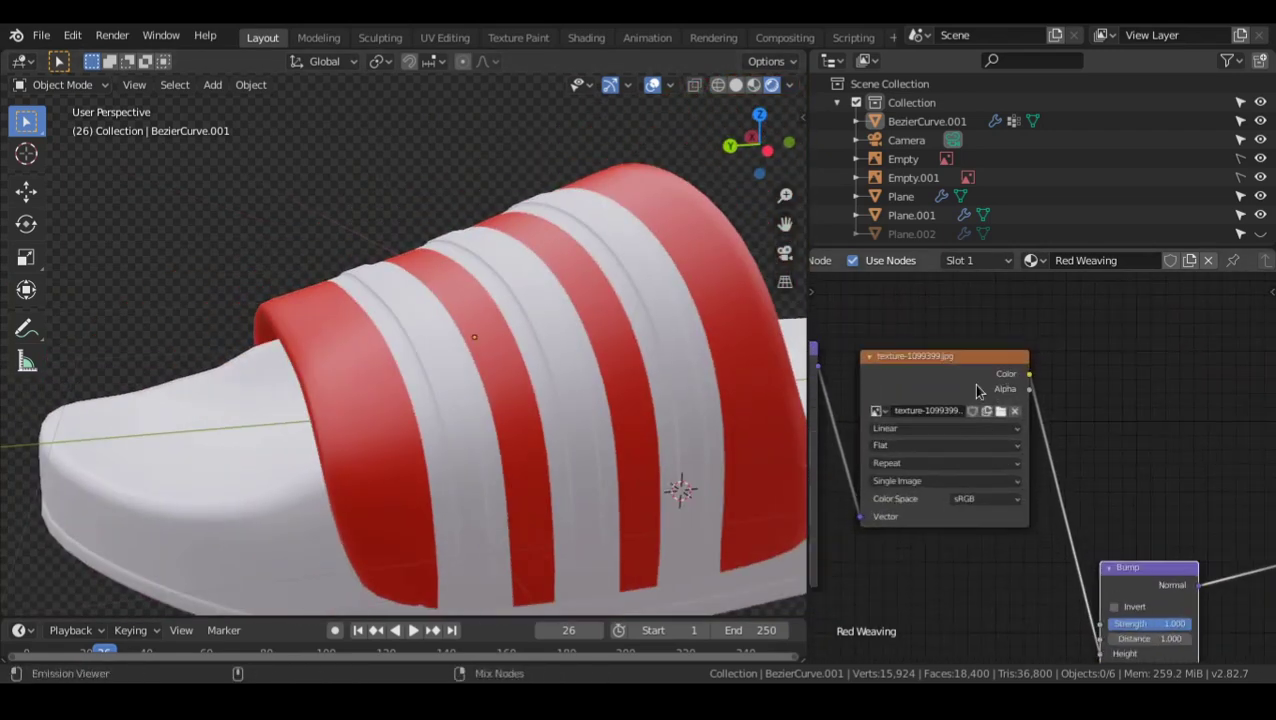
- Preview the texture-1099399.jpg node's color on the strap and examine how it maps across the red stripes
ctrl+shift+click(977, 390)
middle_drag(692, 427, 456, 438)
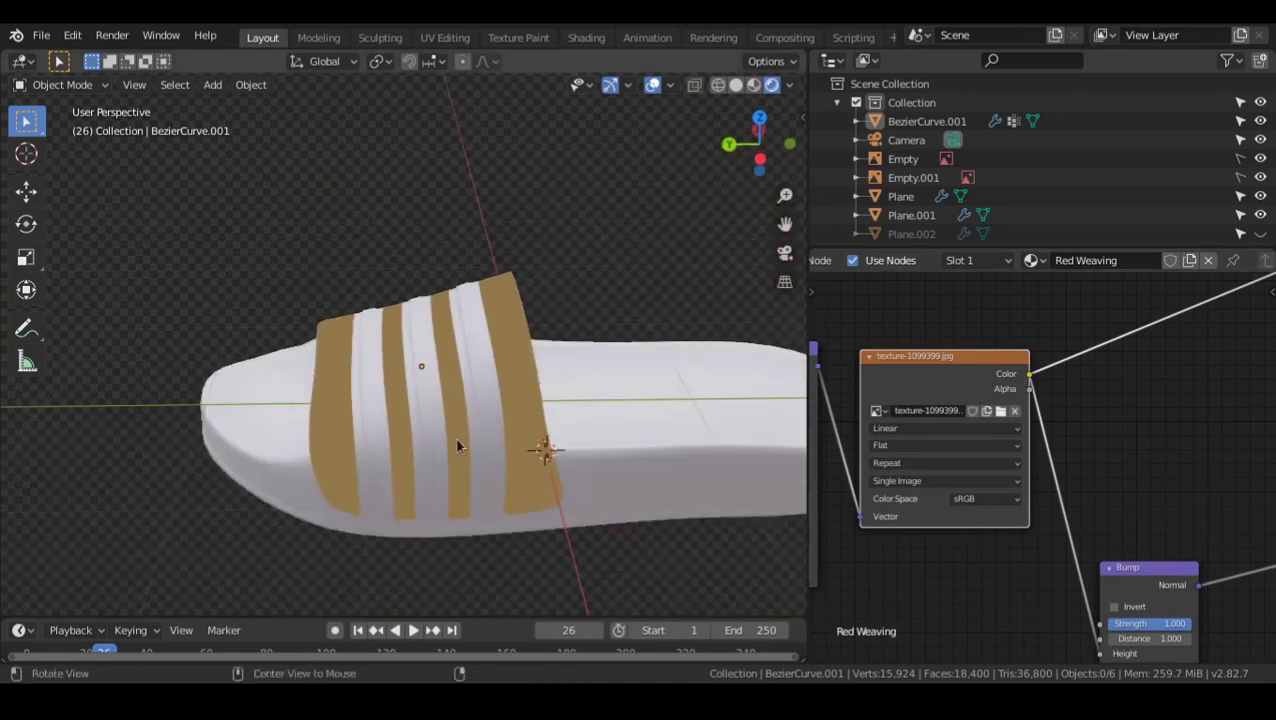
alt+drag(456, 438, 395, 404)
alt+drag(1011, 471, 1168, 466)
scroll(1168, 466, up, 3)
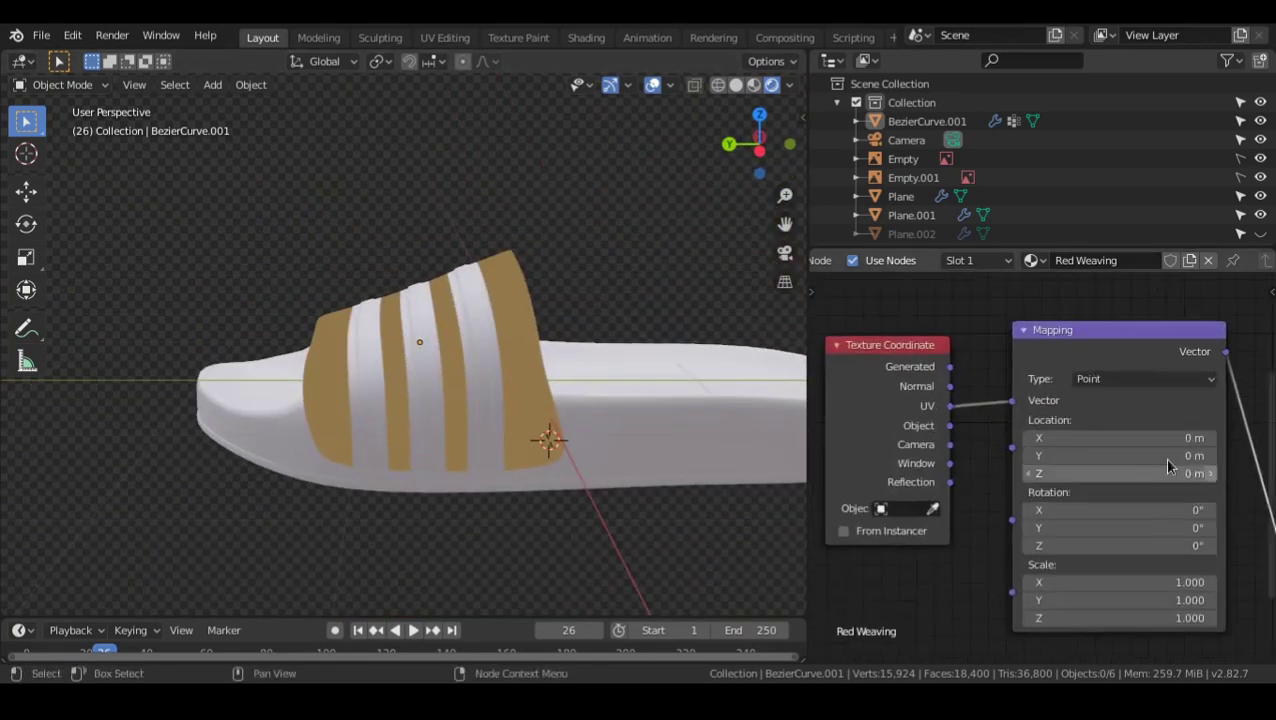
scroll(1167, 462, up, 1)
key(KP_7)
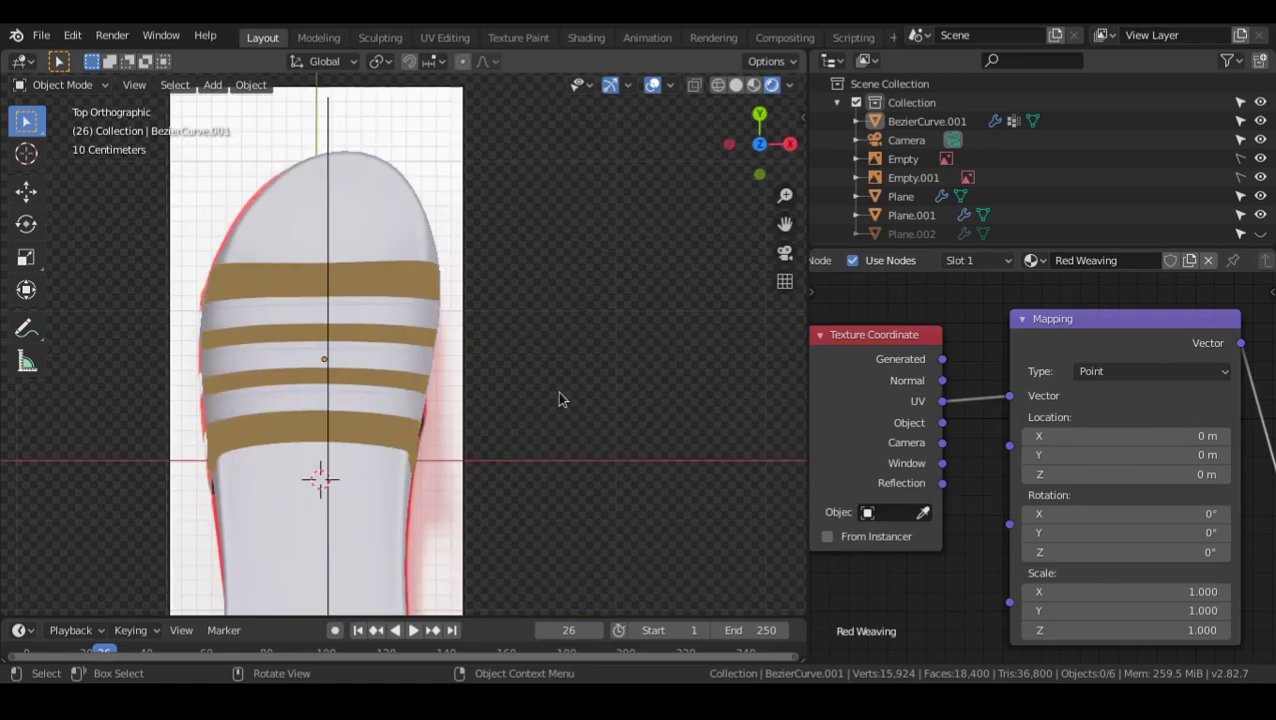
scroll(557, 391, down, 1)
shift+middle_drag(497, 395, 606, 405)
- Open the strap in the UV Editing workspace, select its entire mesh in top view and unwrap it
click(445, 38)
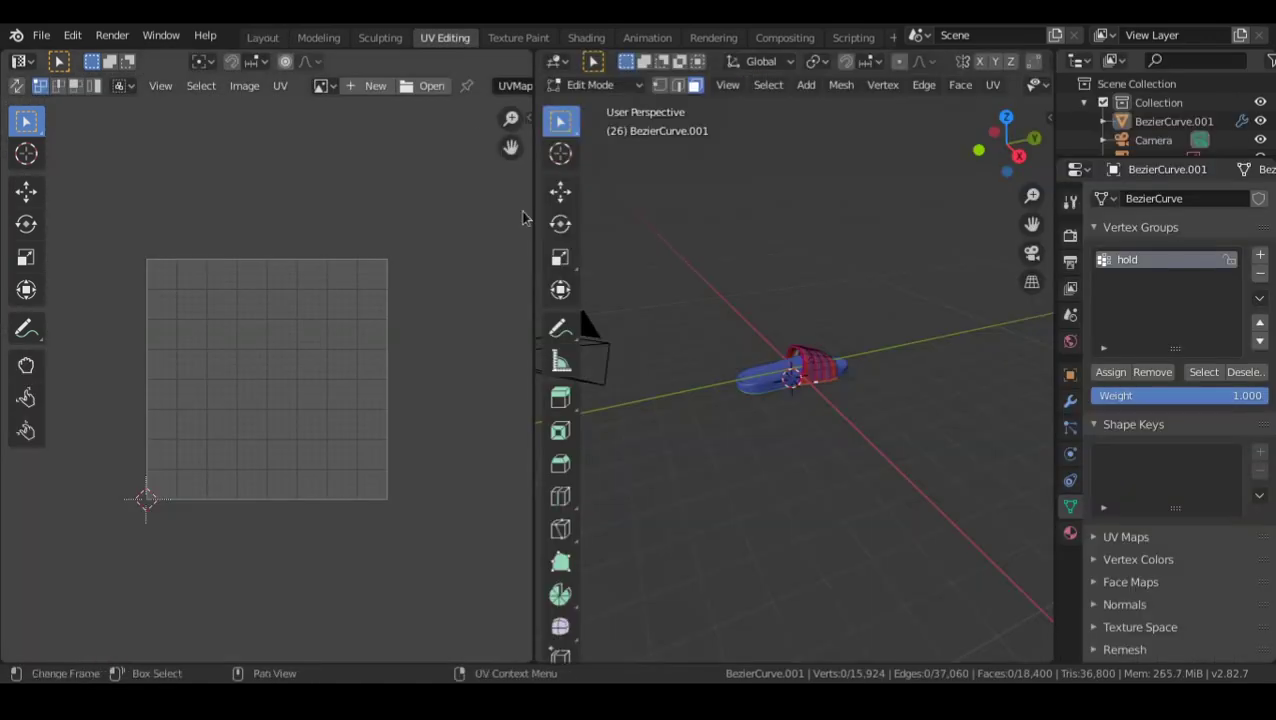
key(KP_7)
scroll(840, 422, up, 1)
scroll(840, 422, up, 3)
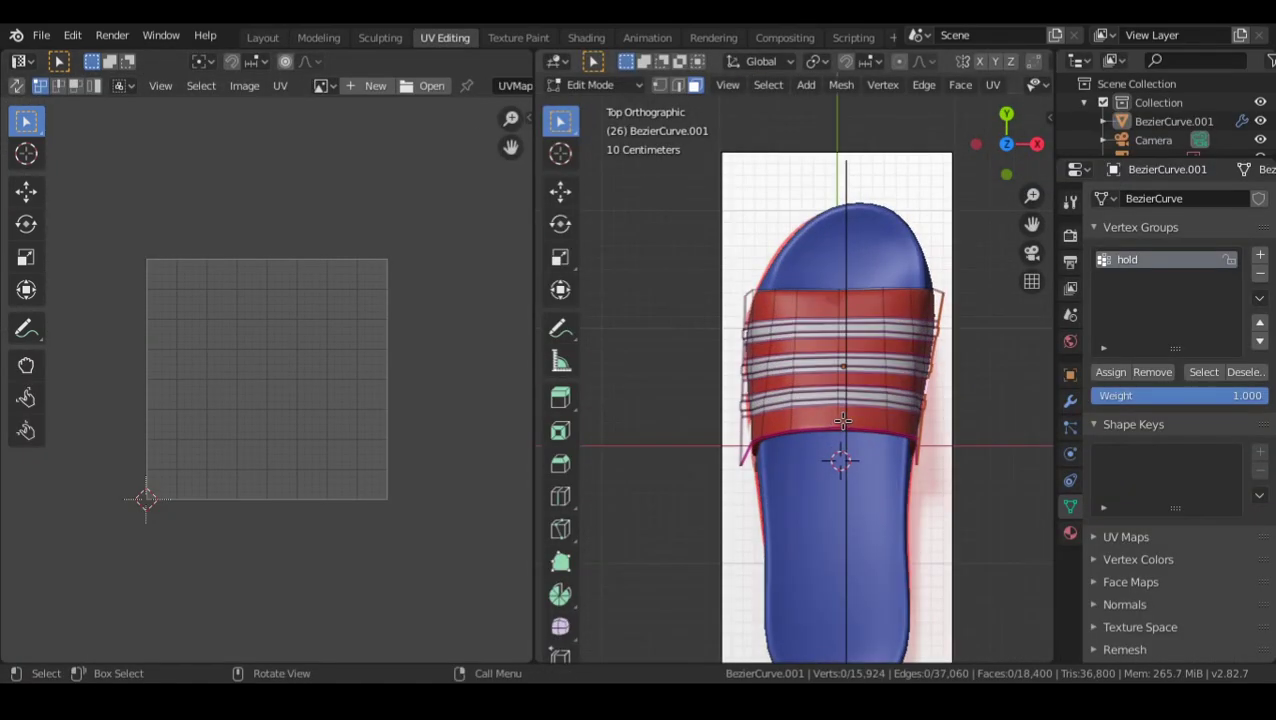
key(a)
shift+middle_drag(887, 390, 847, 403)
key(u)
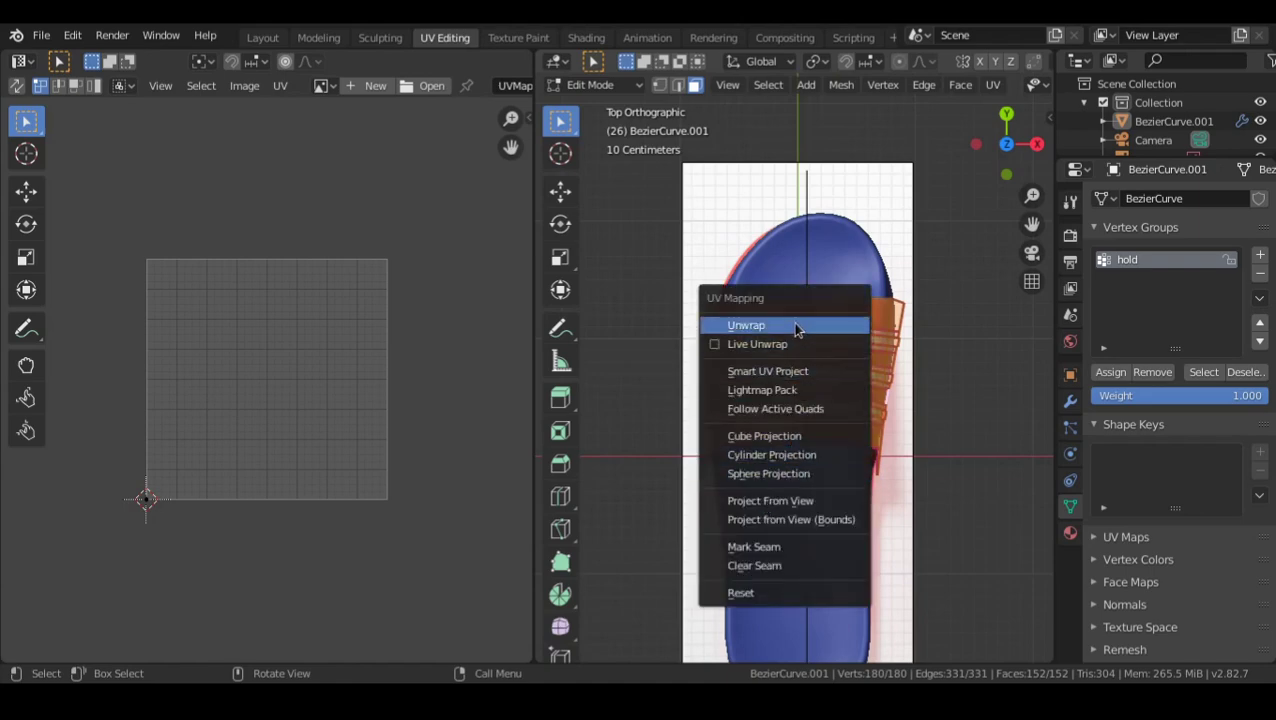
click(797, 327)
- Scale up the strap's entire UV layout beyond the UV square and reposition it
key(a)
key(s)
click(367, 310)
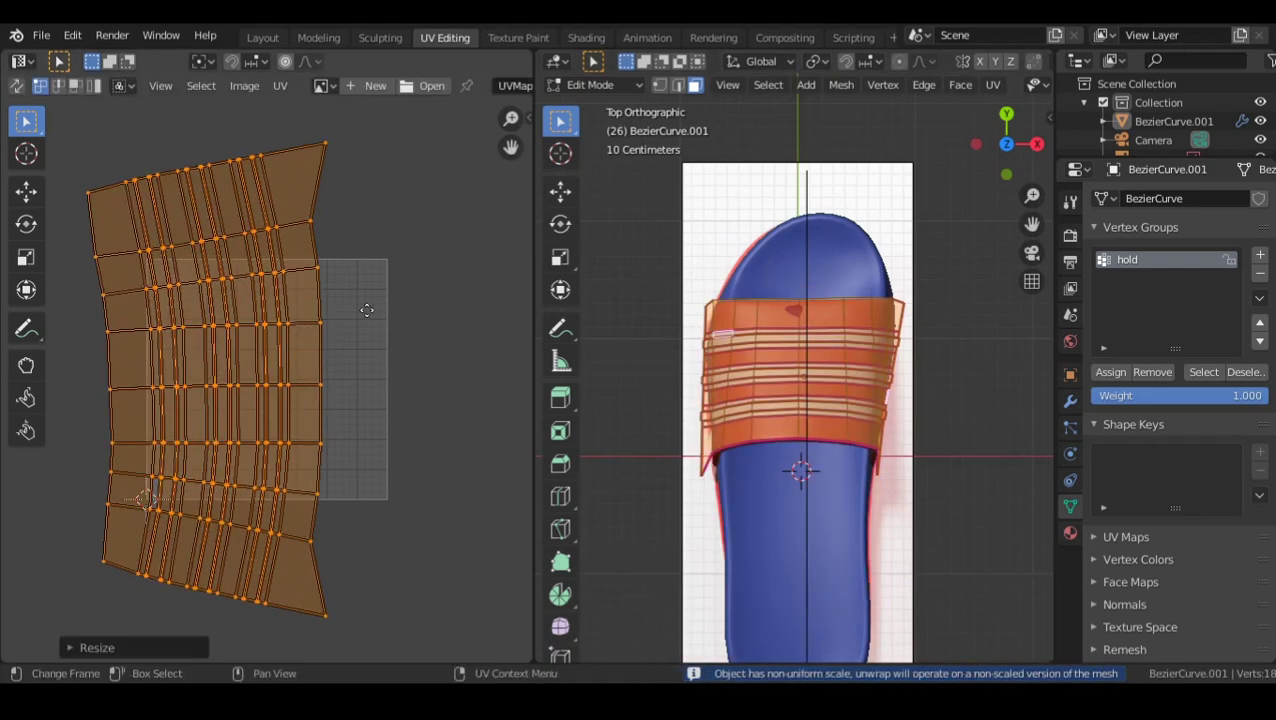
key(g)
click(430, 305)
key(g)
click(468, 308)
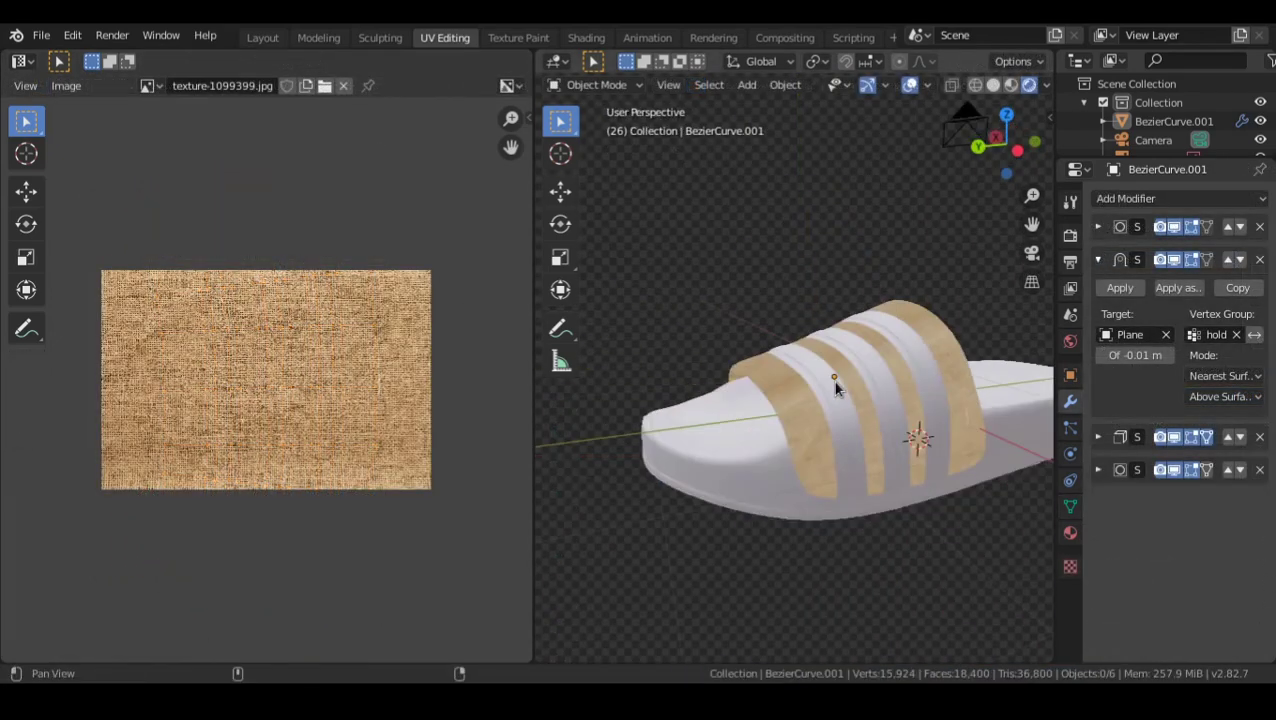
- Check the remapped texture on the strap, return to the Layout workspace and preview the Principled BSDF shading again
middle_drag(832, 381, 791, 449)
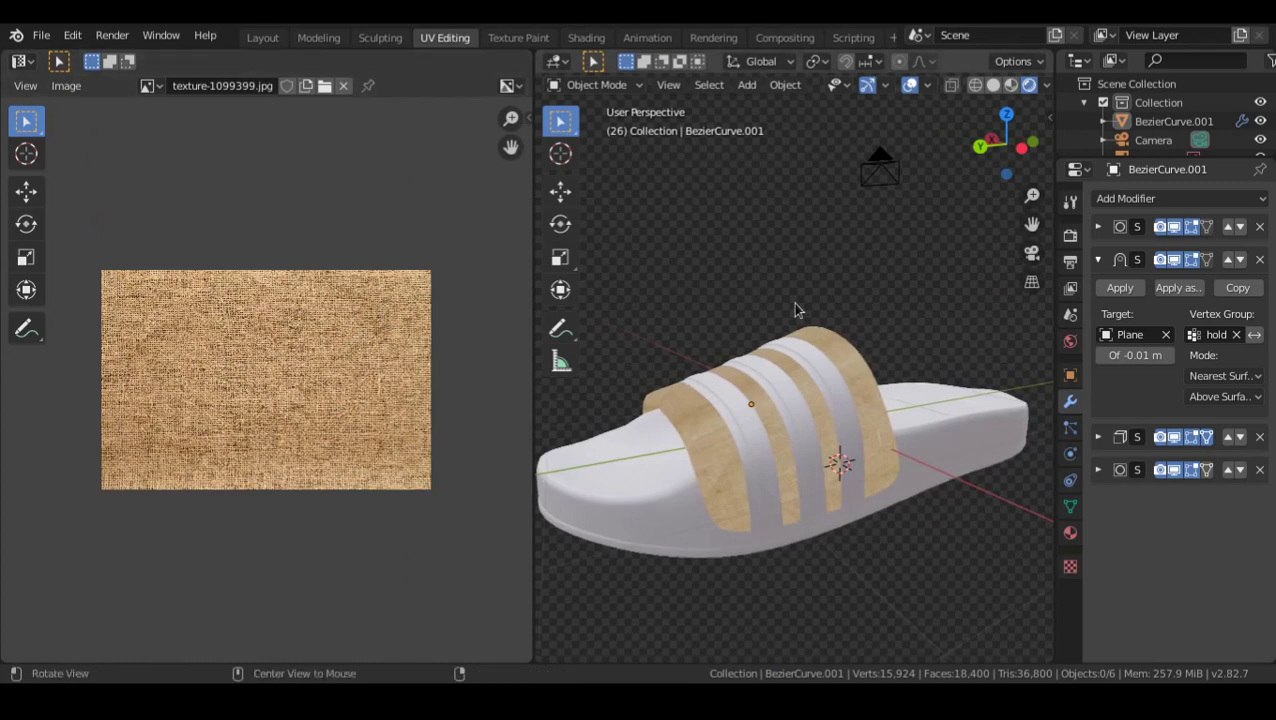
mouse_move(796, 309)
middle_down()
mouse_move(781, 378)
mouse_move(795, 339)
mouse_move(760, 280)
middle_up()
click(263, 37)
middle_drag(705, 330, 588, 396)
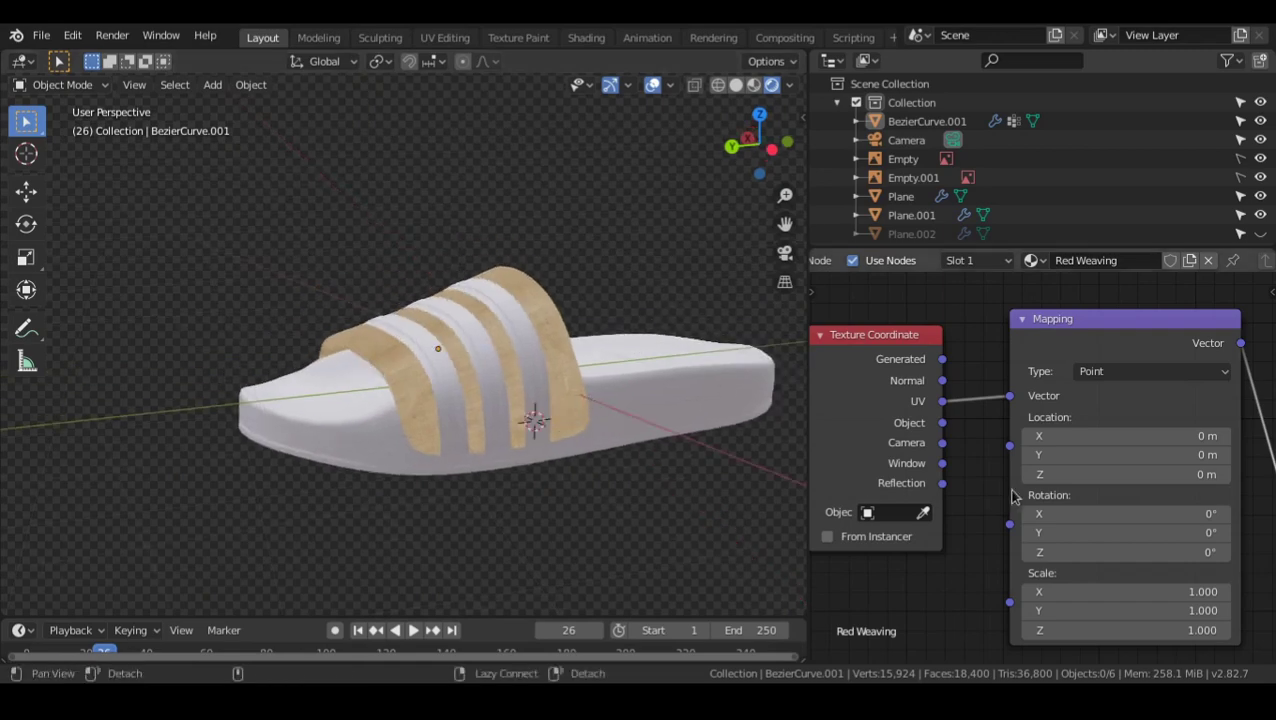
scroll(1135, 445, down, 2)
middle_drag(1135, 445, 924, 463)
middle_drag(1196, 405, 854, 481)
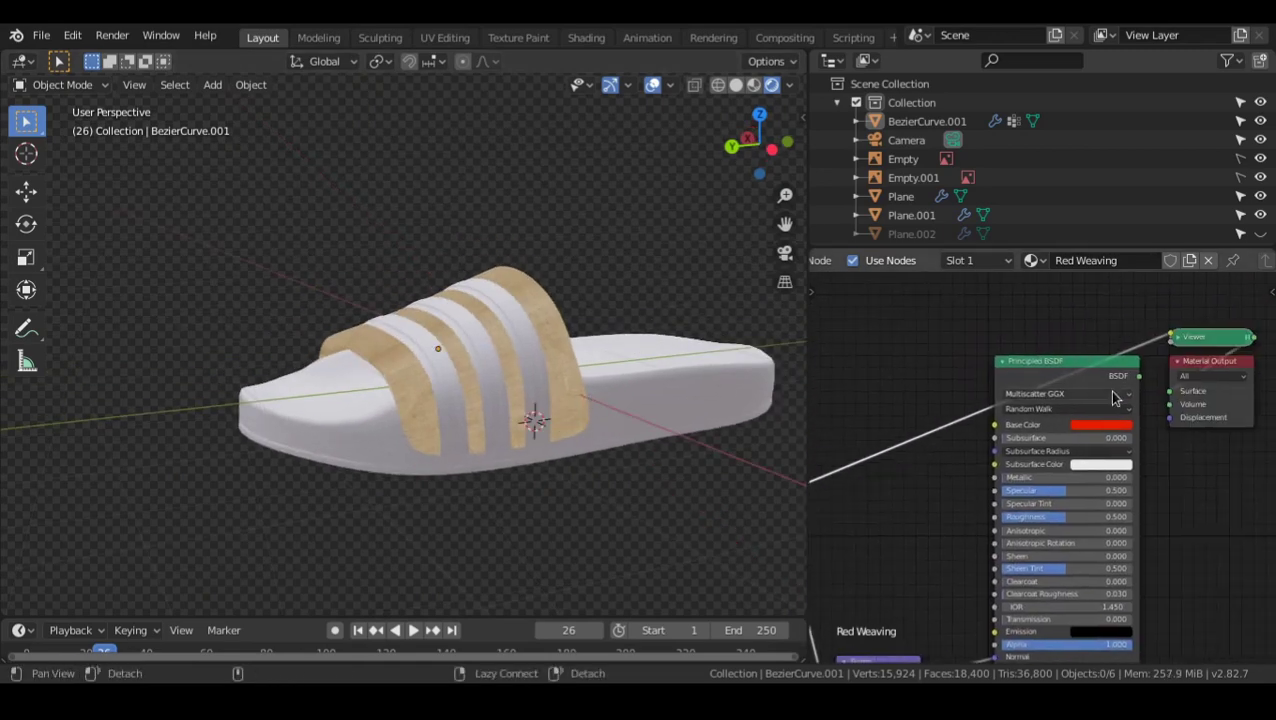
ctrl+shift+click(1114, 384)
- Set the Bump node's Distance to 0.01 and lower its Strength to about 0.258
middle_drag(942, 486, 958, 430)
scroll(510, 452, up, 3)
middle_drag(507, 439, 453, 452)
alt+drag(453, 446, 477, 386)
alt+drag(446, 432, 447, 427)
alt+drag(972, 500, 1065, 318)
scroll(983, 478, up, 2)
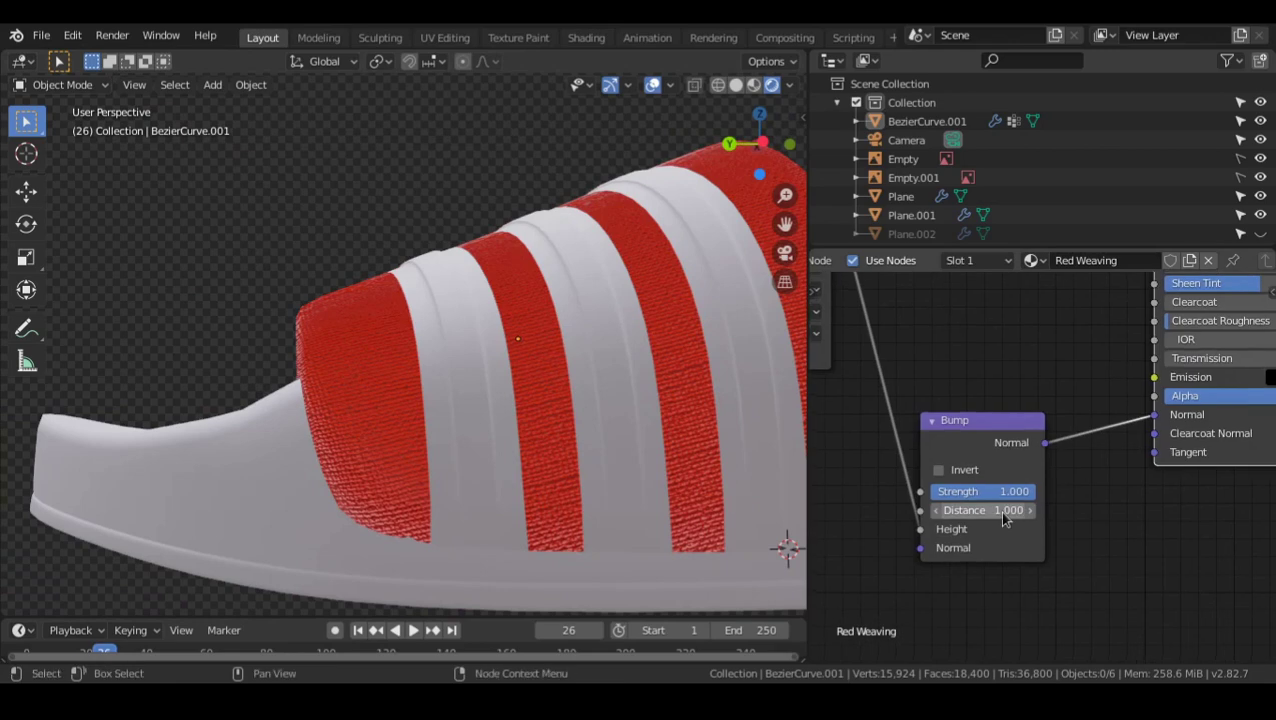
middle_drag(618, 427, 439, 430)
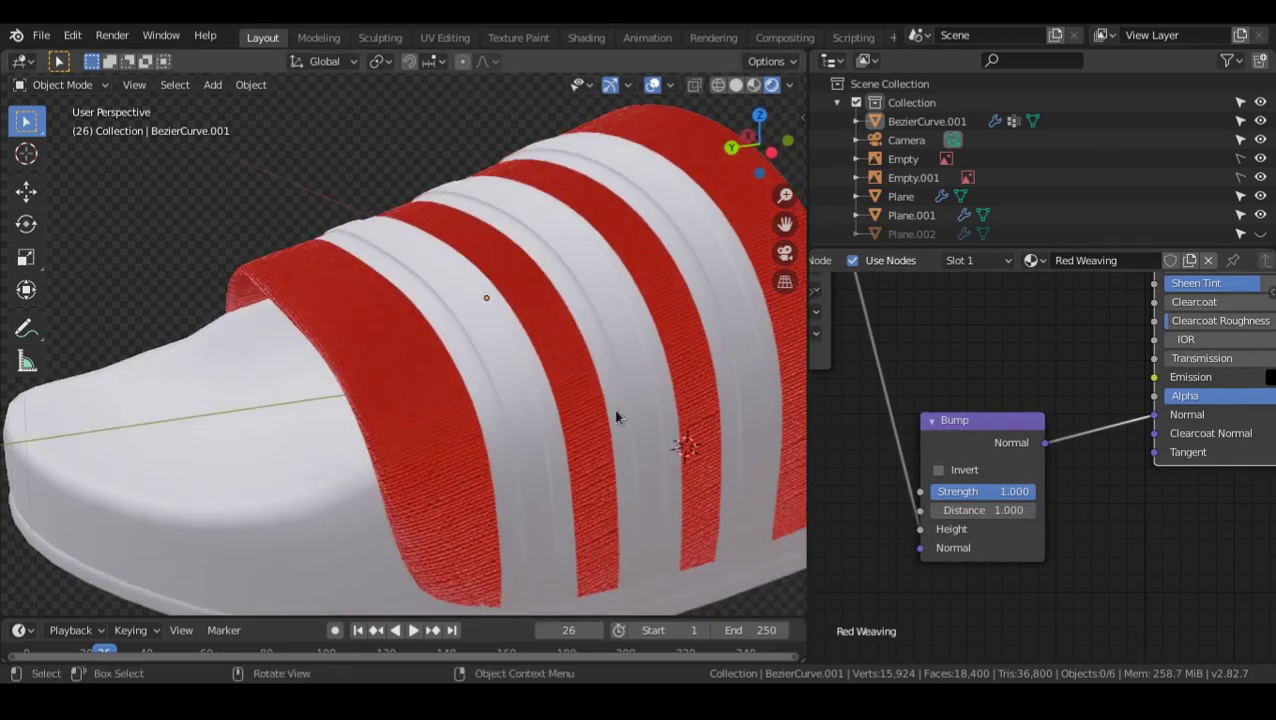
click(969, 508)
text(0.0)
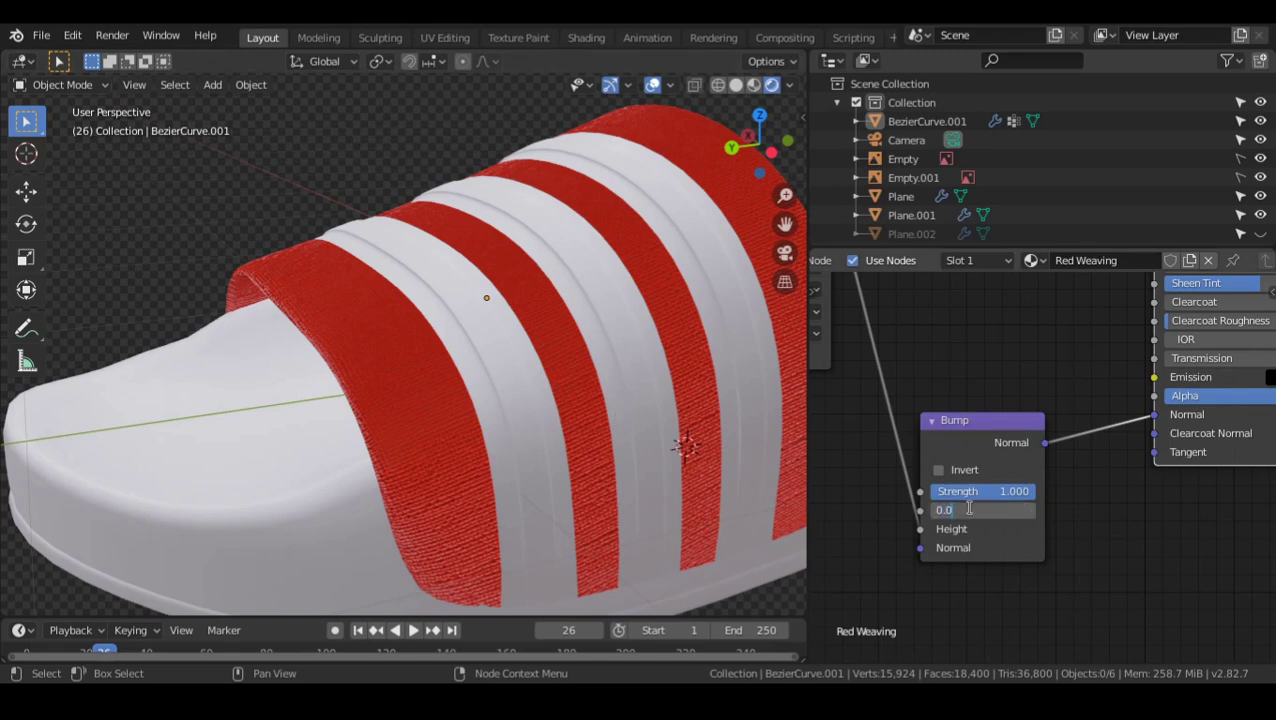
text(1)
key(Return)
drag(970, 493, 865, 493)
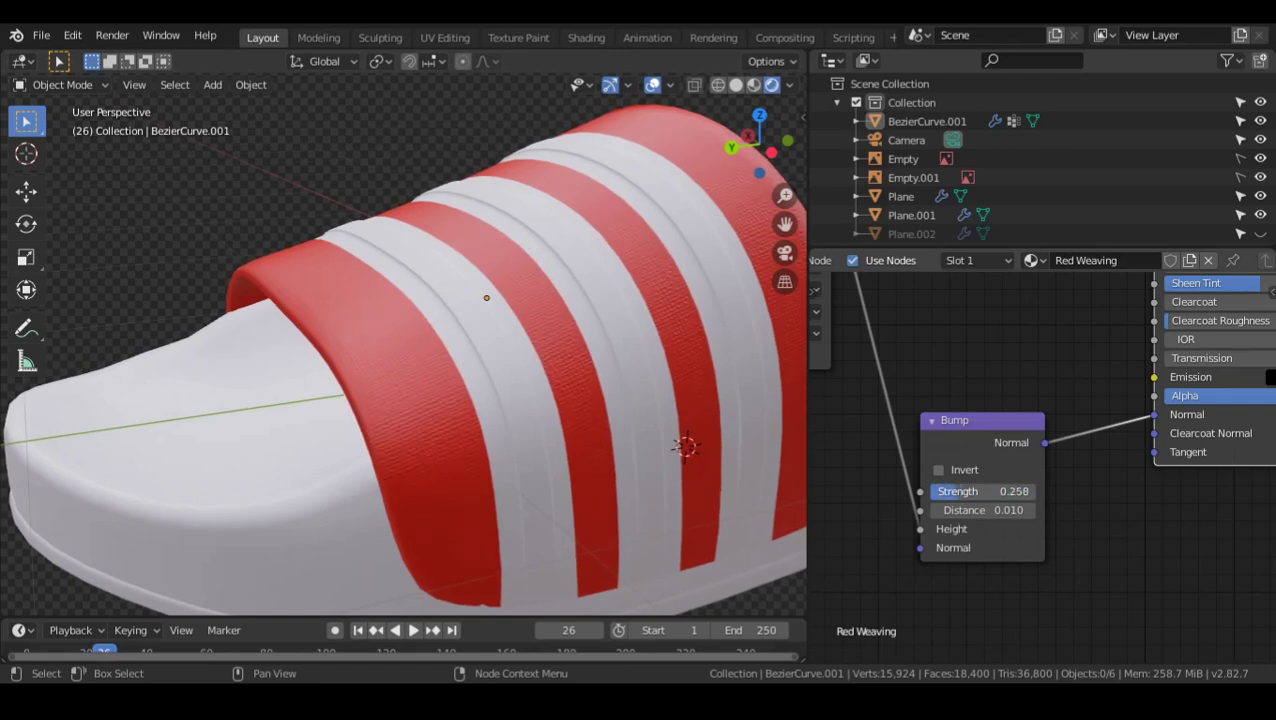
- Add a ColorRamp node above the image texture and connect the texture's Color to its Fac input
middle_drag(400, 430, 448, 443)
scroll(940, 427, down, 2)
middle_drag(940, 427, 1008, 541)
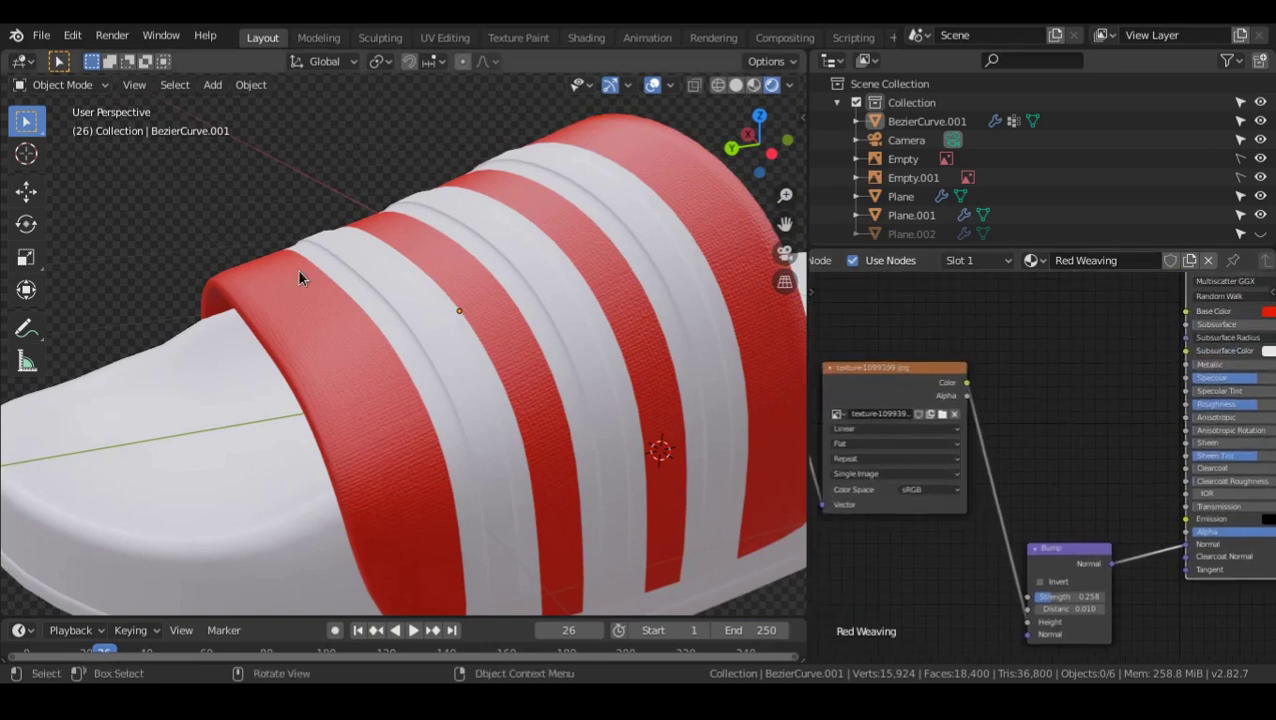
scroll(887, 422, down, 1)
scroll(885, 420, up, 2)
key(shift+a)
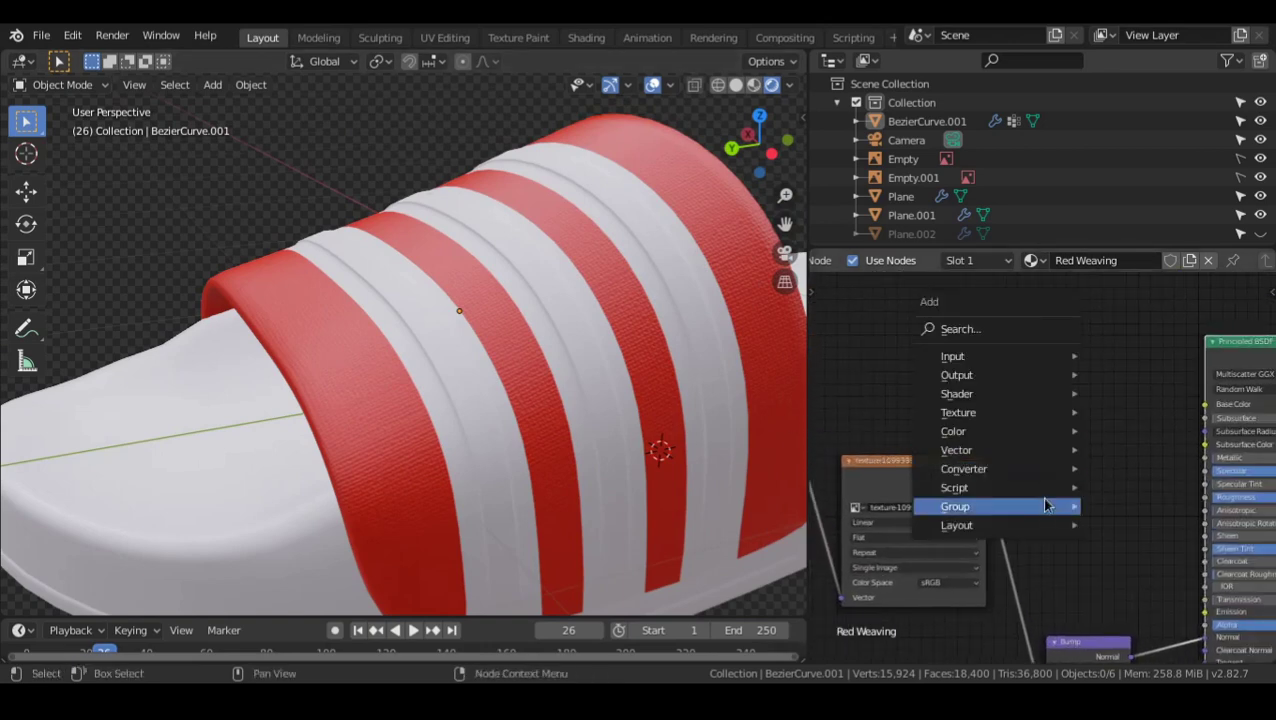
mouse_move(1068, 467)
click(1135, 220)
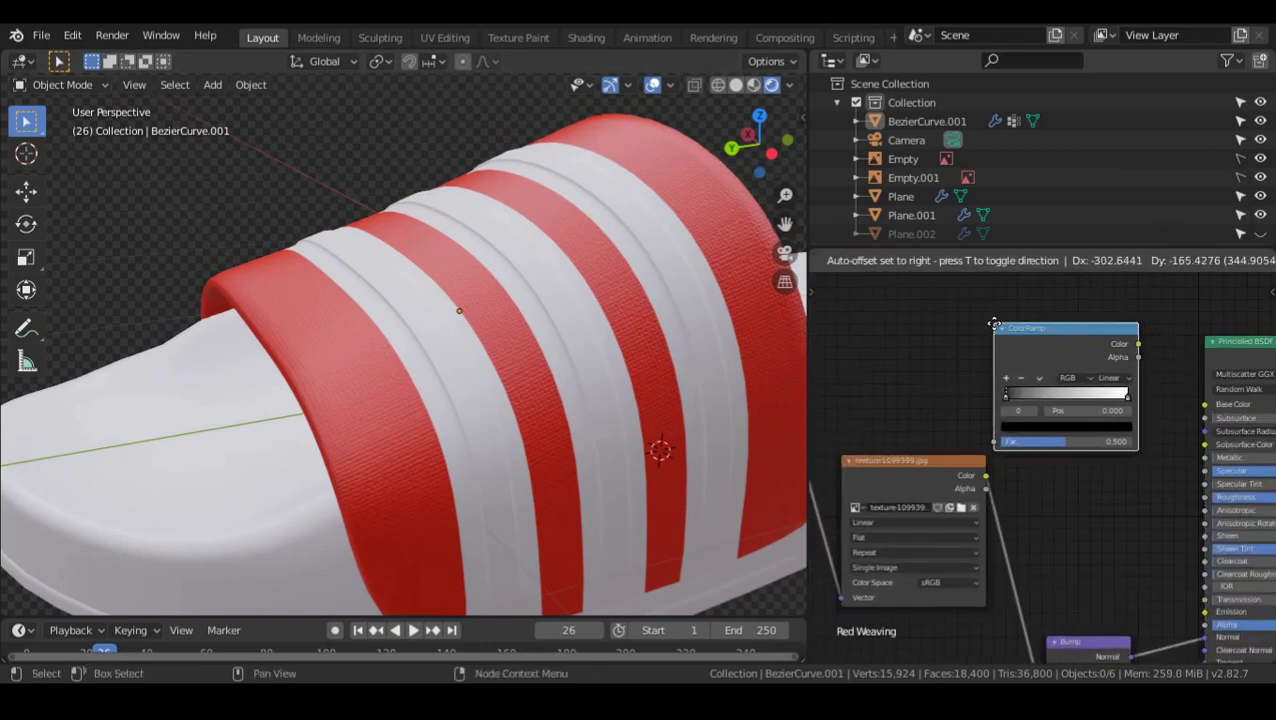
click(1070, 345)
drag(1073, 363, 1095, 363)
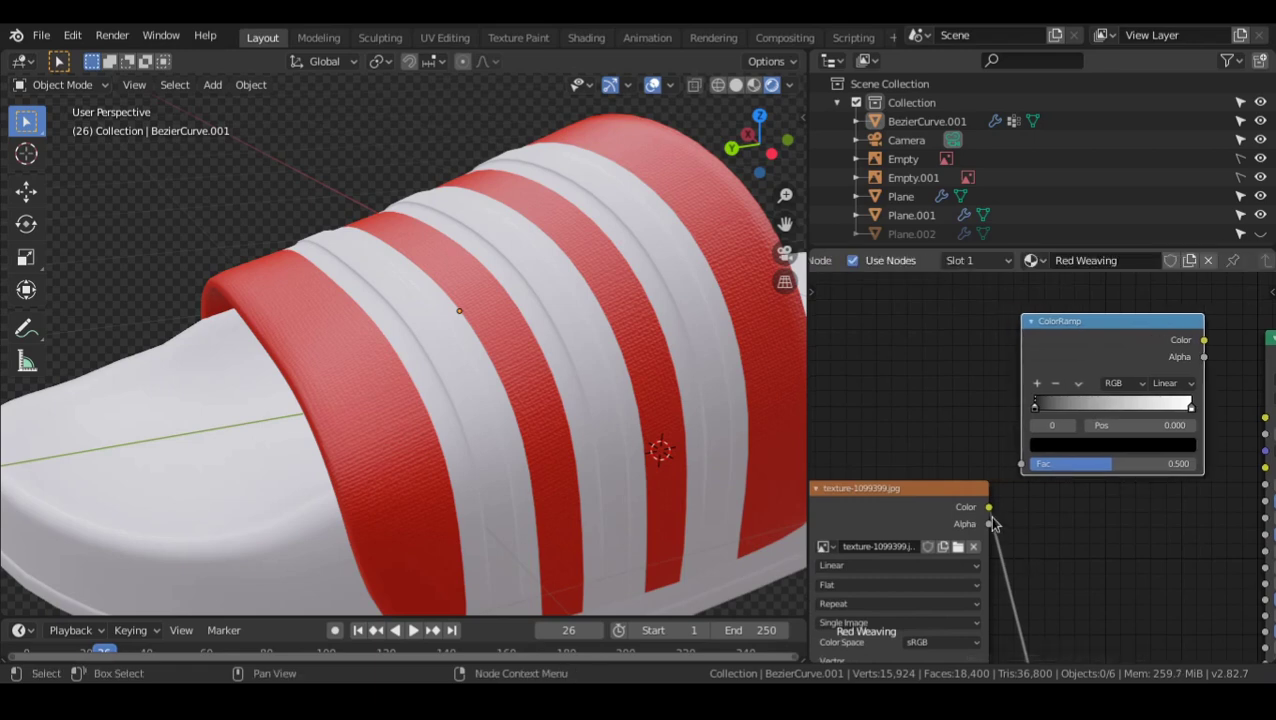
drag(1024, 468, 1024, 468)
middle_drag(1109, 500, 968, 577)
middle_drag(1057, 424, 1002, 389)
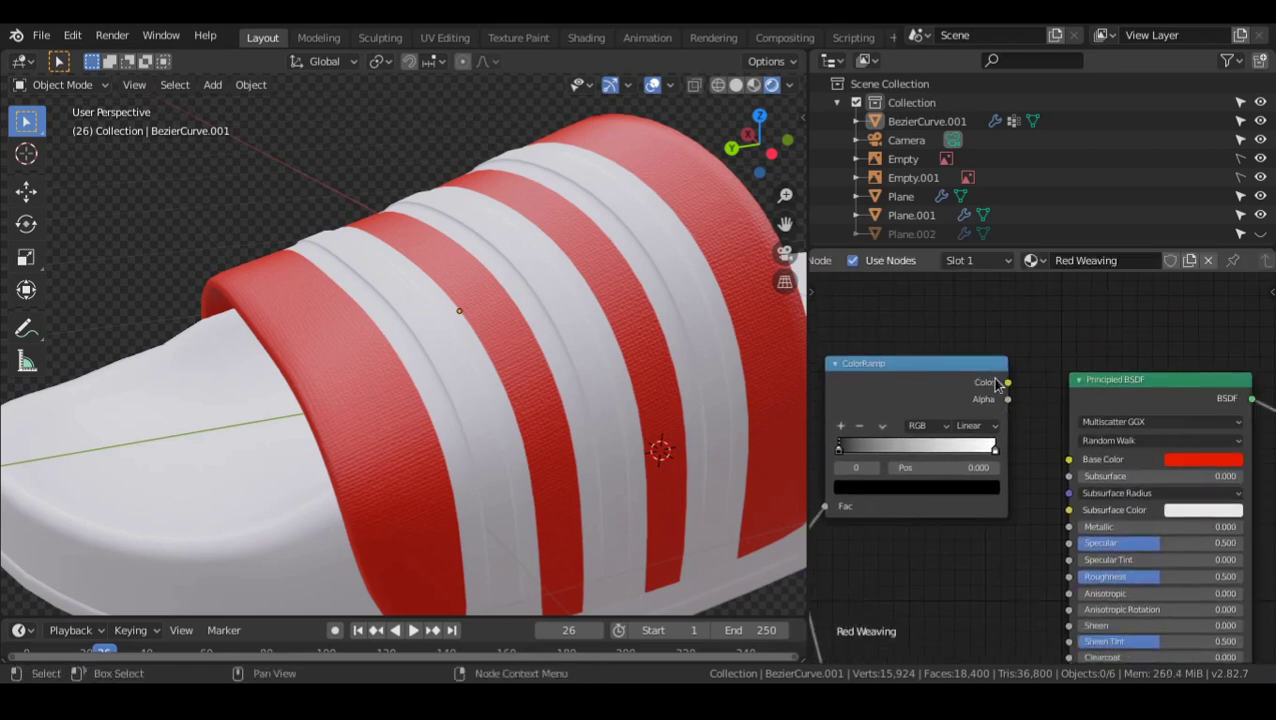
- Preview and tighten the ColorRamp with its black stop at 0.286, and feed its Color into the Principled BSDF's Specular
ctrl+shift+click(933, 405)
scroll(927, 428, up, 1)
drag(973, 436, 1005, 438)
scroll(1013, 517, down, 1)
middle_drag(1013, 517, 865, 433)
ctrl+shift+click(1119, 337)
key(g)
right_click(934, 458)
middle_drag(936, 459, 905, 579)
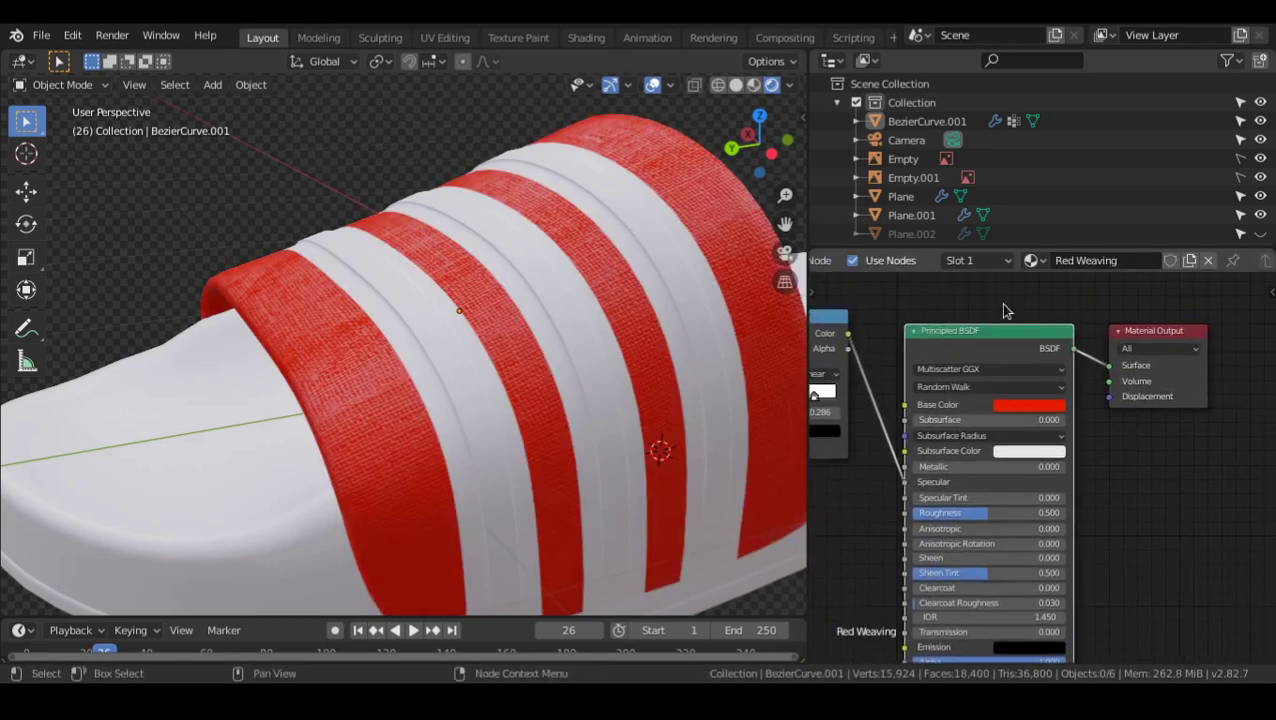
- Shift the Principled BSDF and Material Output apart and insert a Math node set to Multiply between the ColorRamp and Specular
drag(1004, 304, 1152, 397)
key(g)
click(960, 479)
middle_drag(950, 480, 1045, 527)
alt+scroll(1045, 496, up, 1)
scroll(1045, 496, up, 3)
scroll(1045, 527, up, 1)
key(shift+a)
mouse_move(1044, 522)
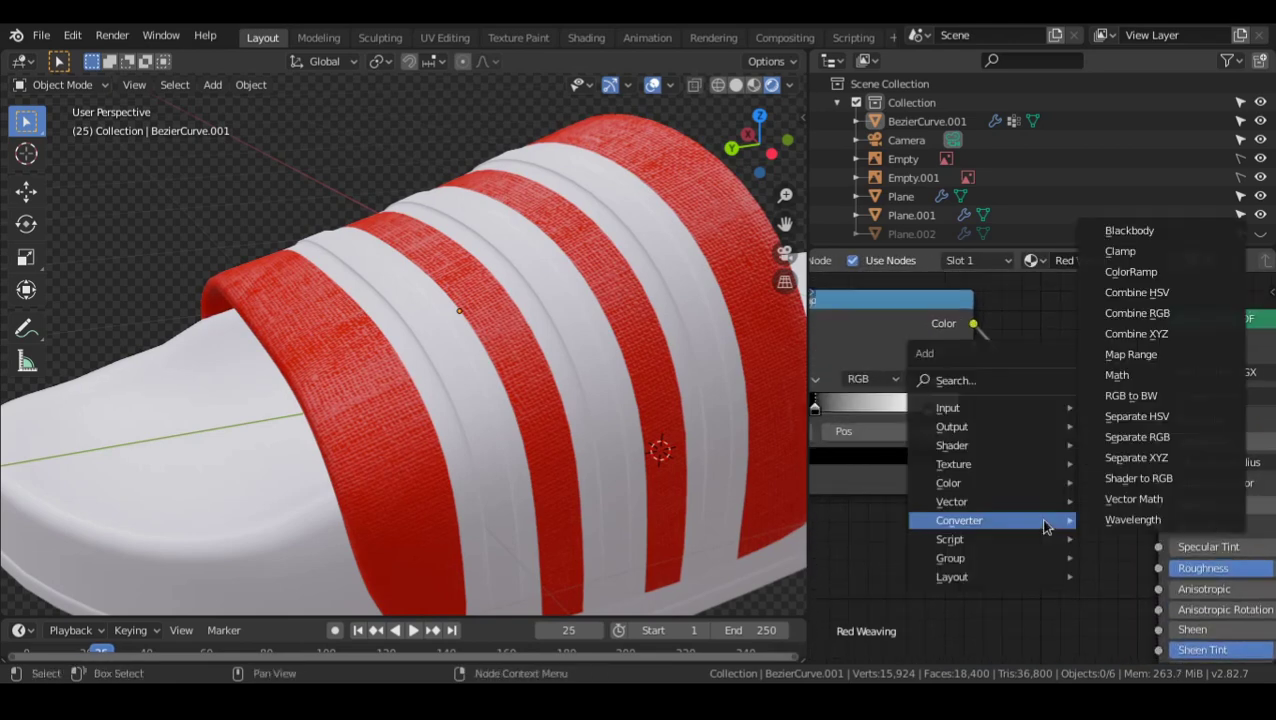
click(1157, 385)
click(1120, 400)
click(1115, 436)
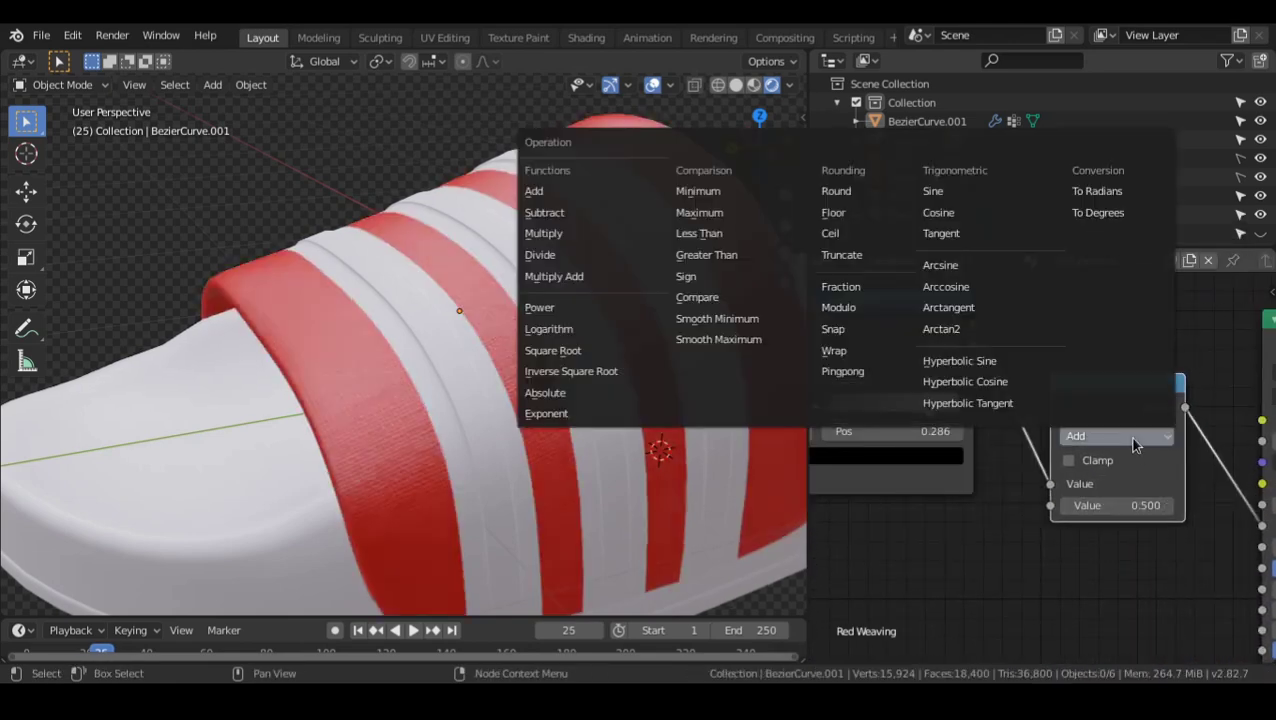
click(636, 234)
- Try a Multiply value of 0.6 and move the ColorRamp's black stop closer to the dark end
scroll(1111, 575, up, 3)
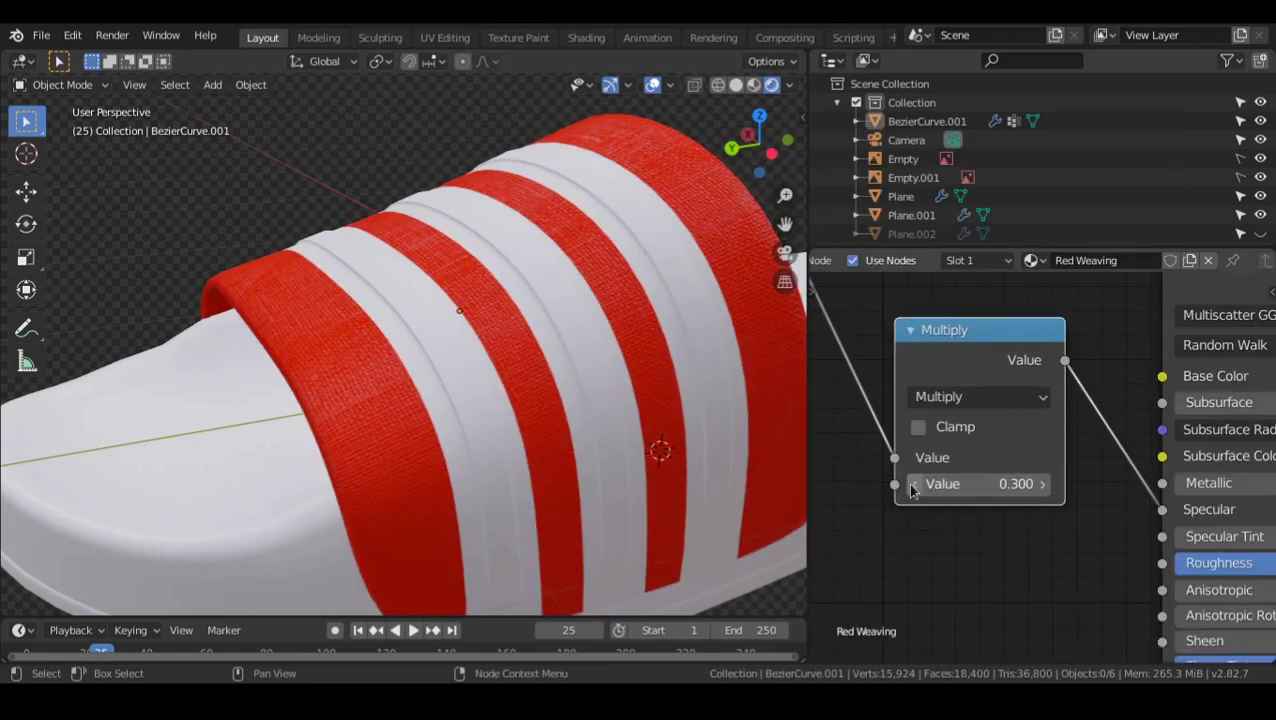
click(1045, 485)
click(1045, 485)
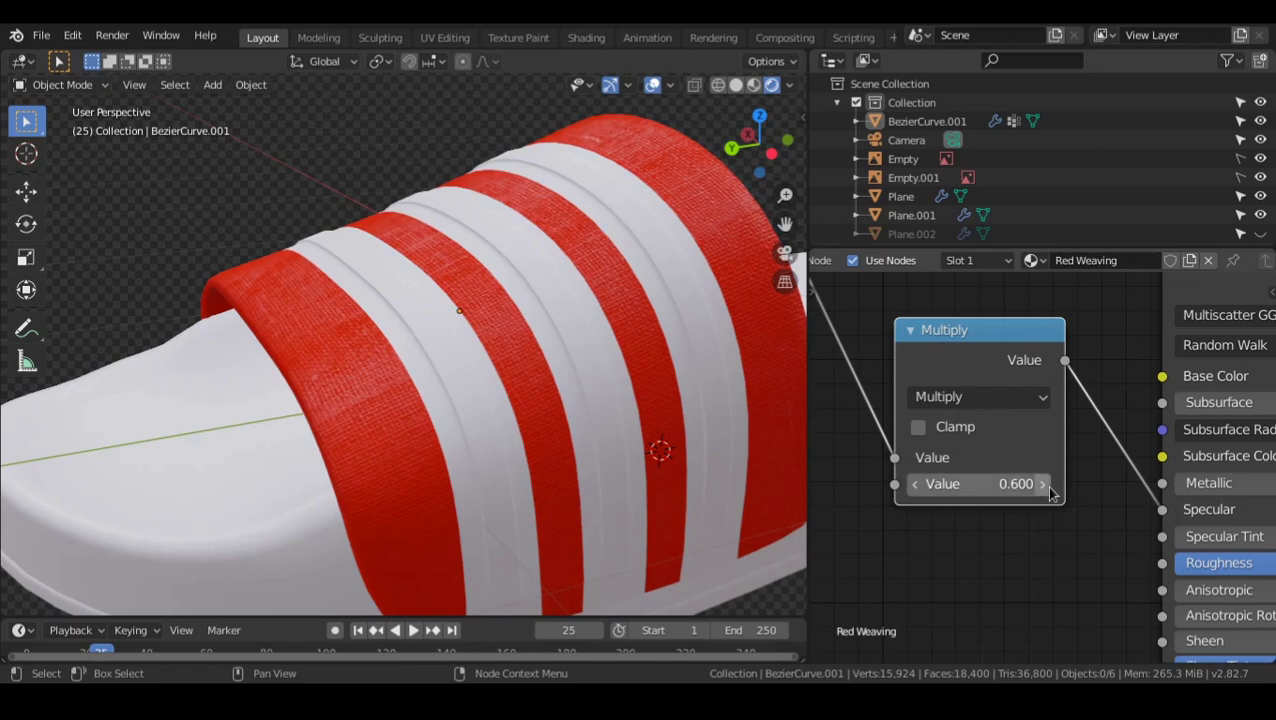
alt+drag(818, 465, 1148, 518)
alt+scroll(1046, 490, up, 1)
scroll(1046, 490, up, 1)
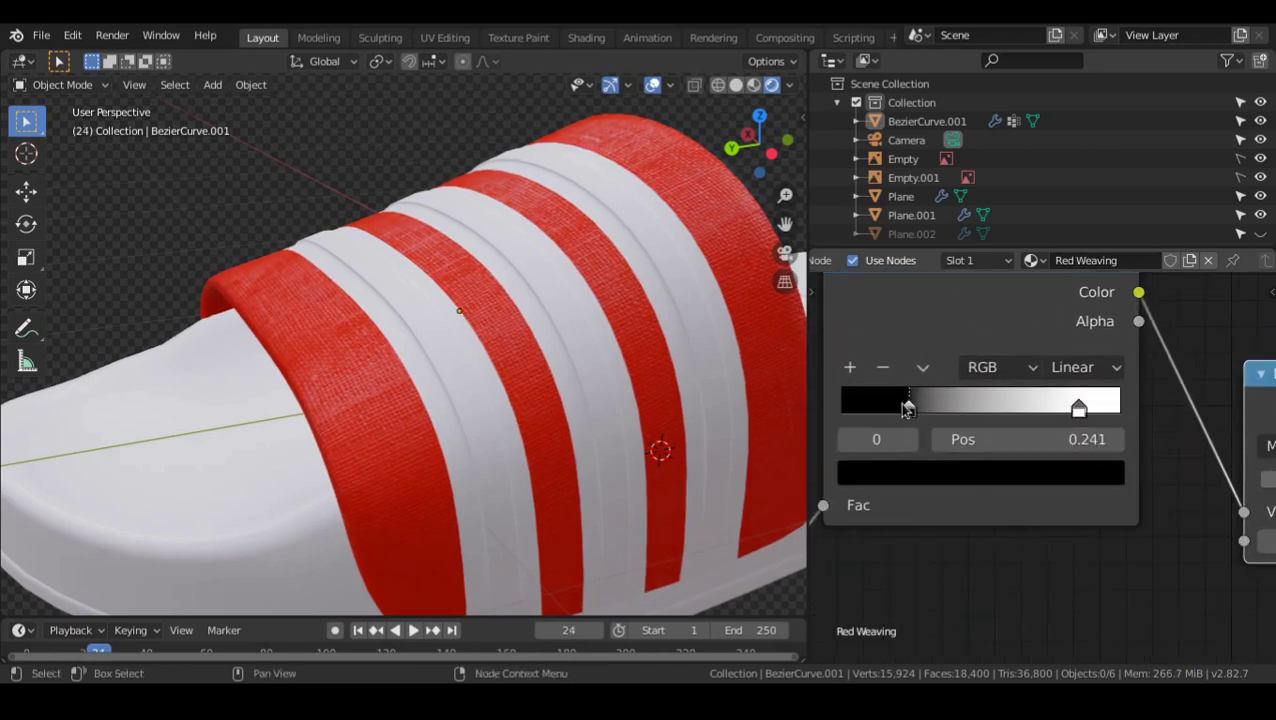
drag(906, 409, 888, 413)
middle_drag(620, 400, 560, 460)
scroll(1107, 551, down, 2)
- Lower the Principled BSDF's Roughness to make the strap's red stripes slightly glossier
middle_drag(1207, 578, 830, 411)
middle_drag(1110, 452, 1036, 461)
drag(1033, 416, 1002, 416)
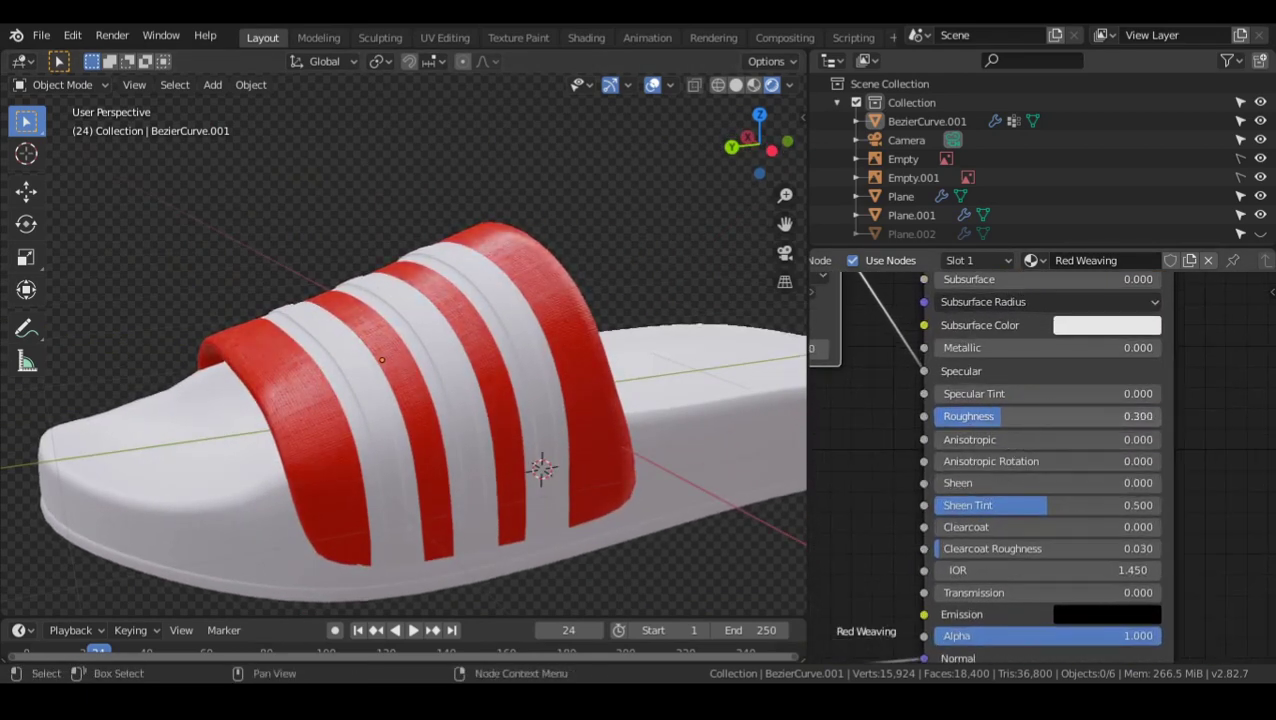
right_click(1010, 416)
key(Escape)
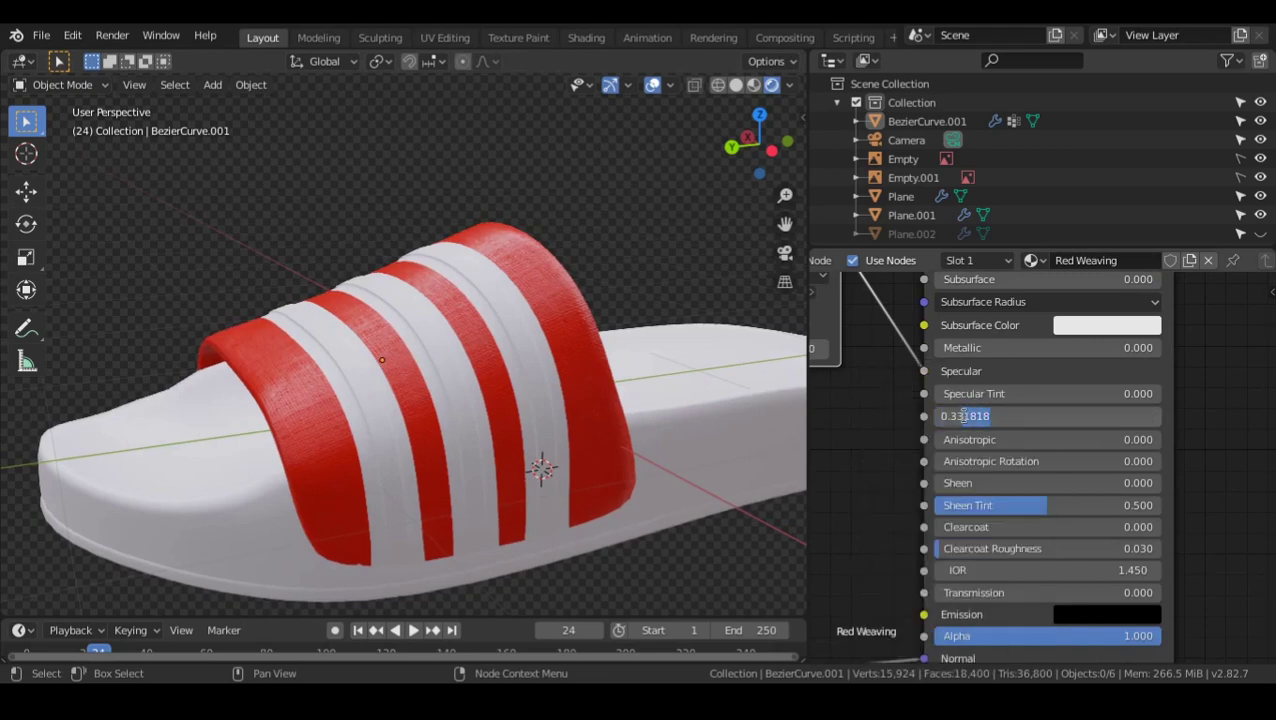
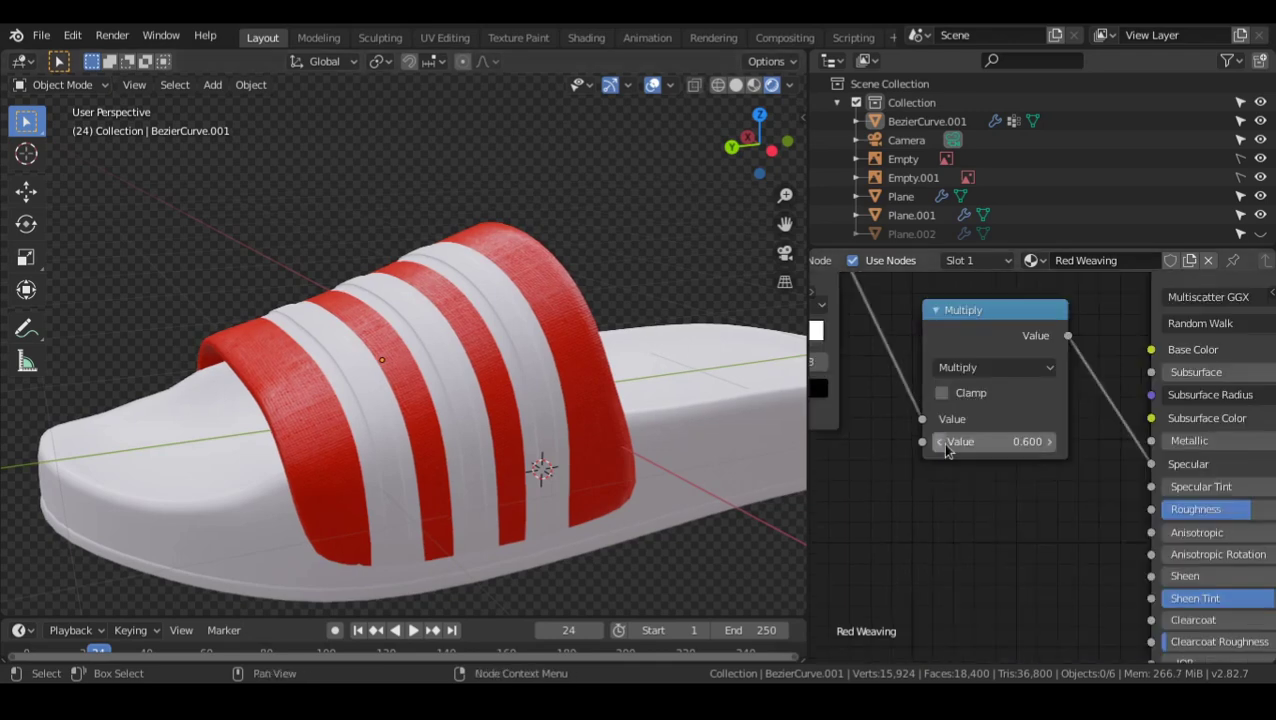
- Set the Multiply value to 0.2 and move the ColorRamp's stops to 0.059 for black and 0.909 for white
click(942, 443)
click(942, 443)
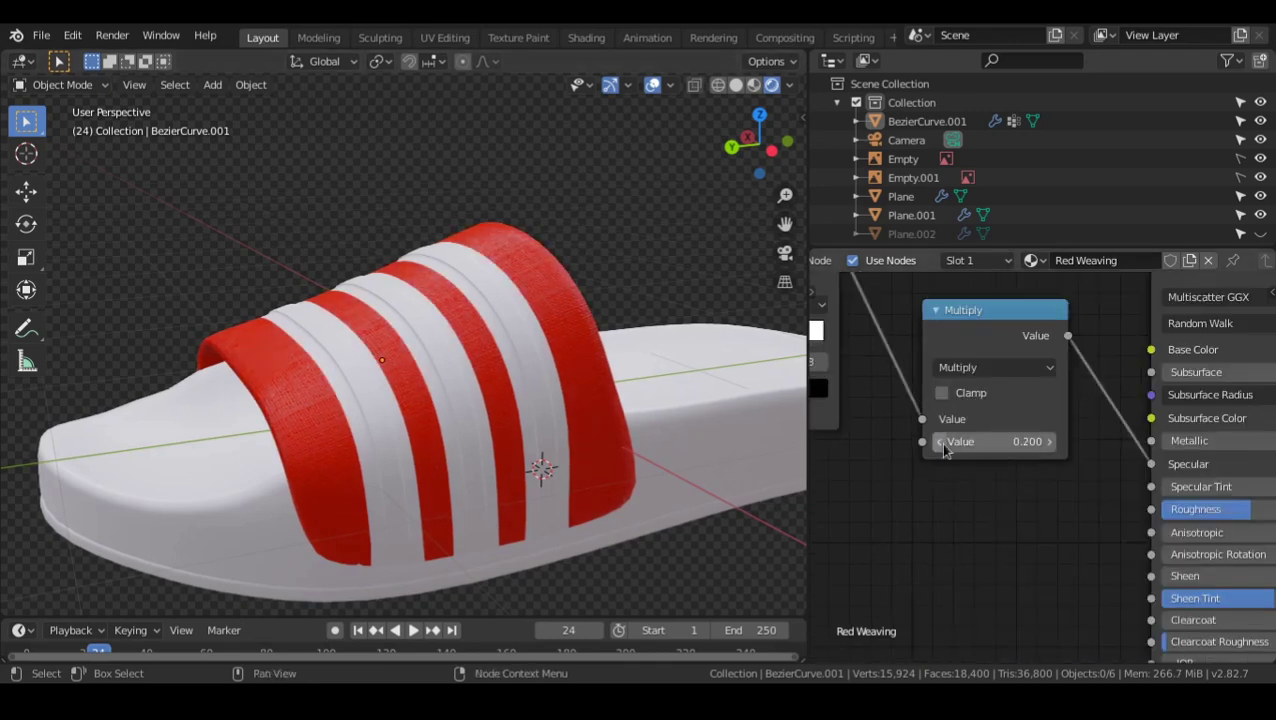
middle_drag(520, 400, 1045, 420)
scroll(1045, 420, up, 2)
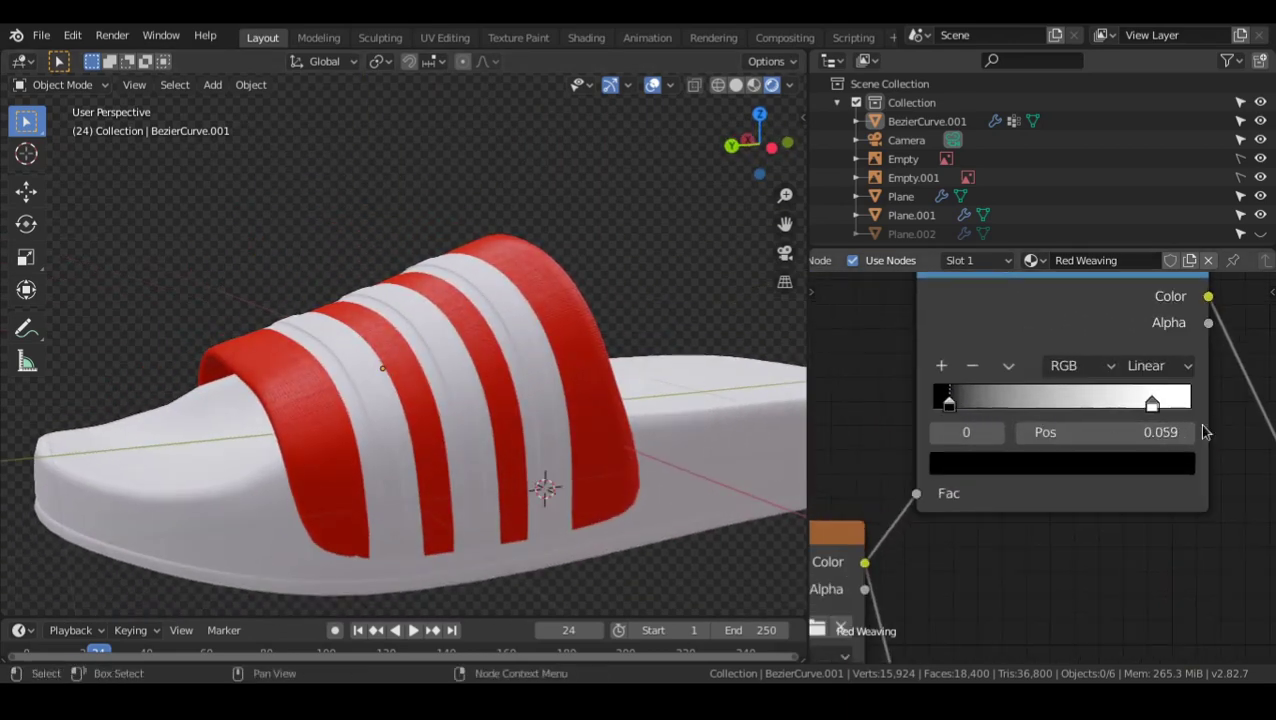
drag(1164, 407, 1180, 406)
- Examine the shaded strap from several angles and distances, and view the Red Weaving node tree as a whole
middle_drag(484, 402, 491, 439)
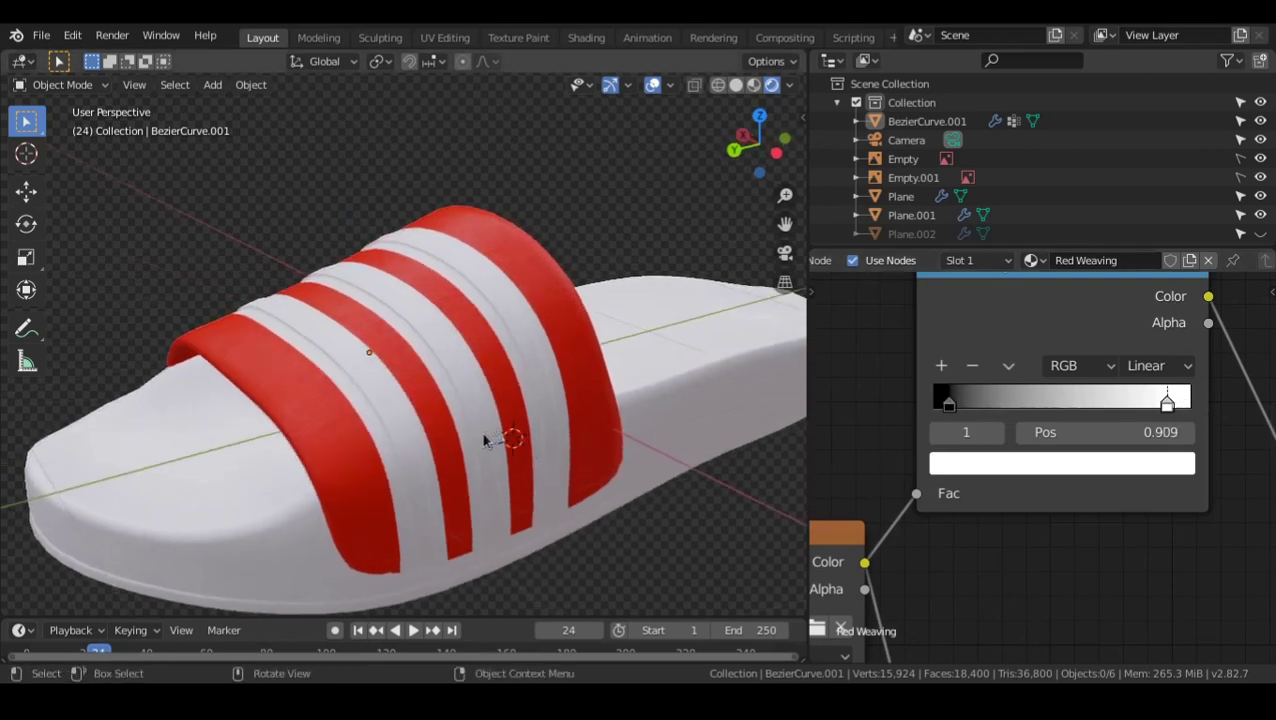
scroll(493, 436, up, 2)
click(502, 423)
alt+drag(501, 416, 482, 412)
key(alt+a)
alt+drag(650, 404, 595, 382)
scroll(592, 382, down, 4)
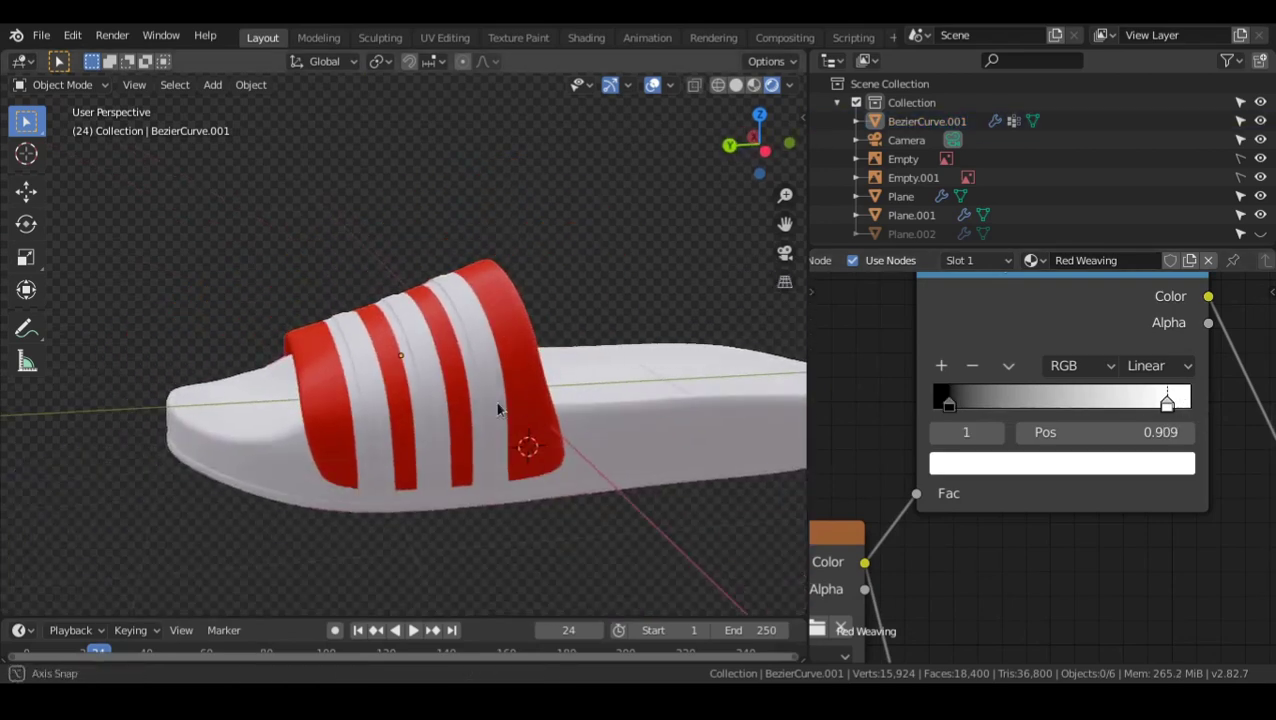
alt+drag(498, 403, 586, 451)
middle_drag(588, 458, 493, 490)
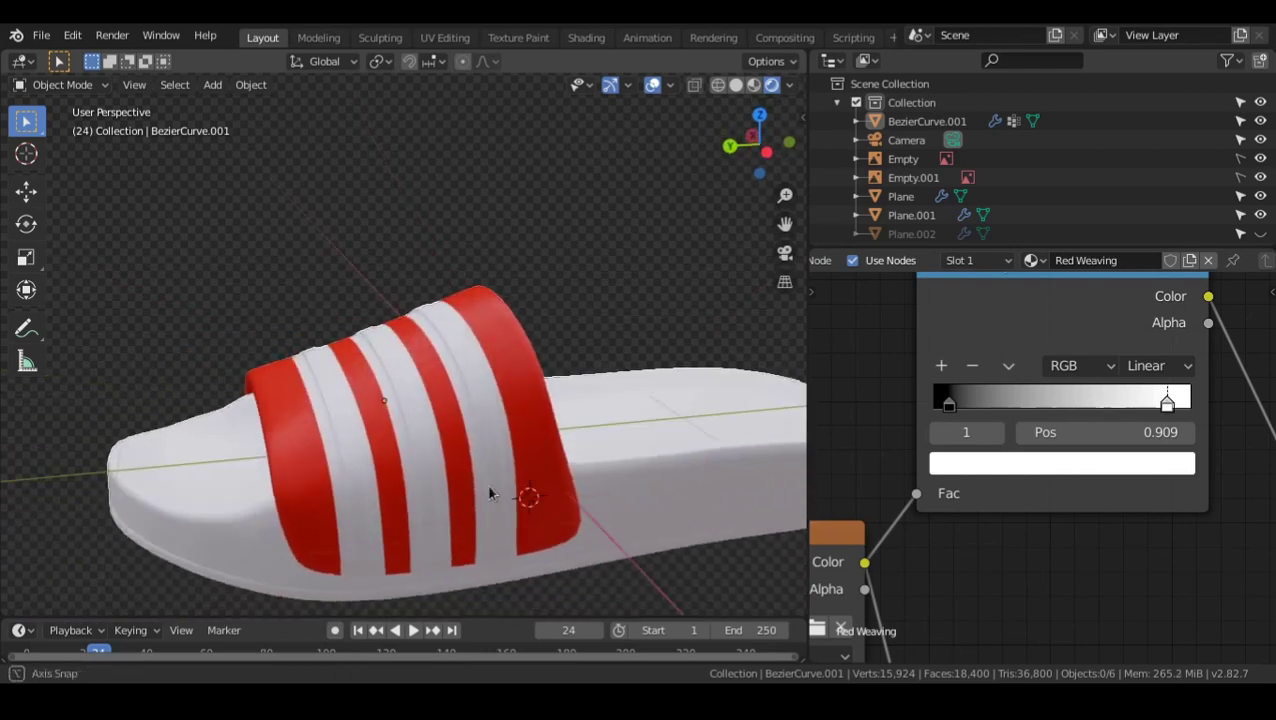
scroll(1172, 483, down, 2)
scroll(1172, 483, down, 3)
middle_drag(1112, 476, 1071, 440)
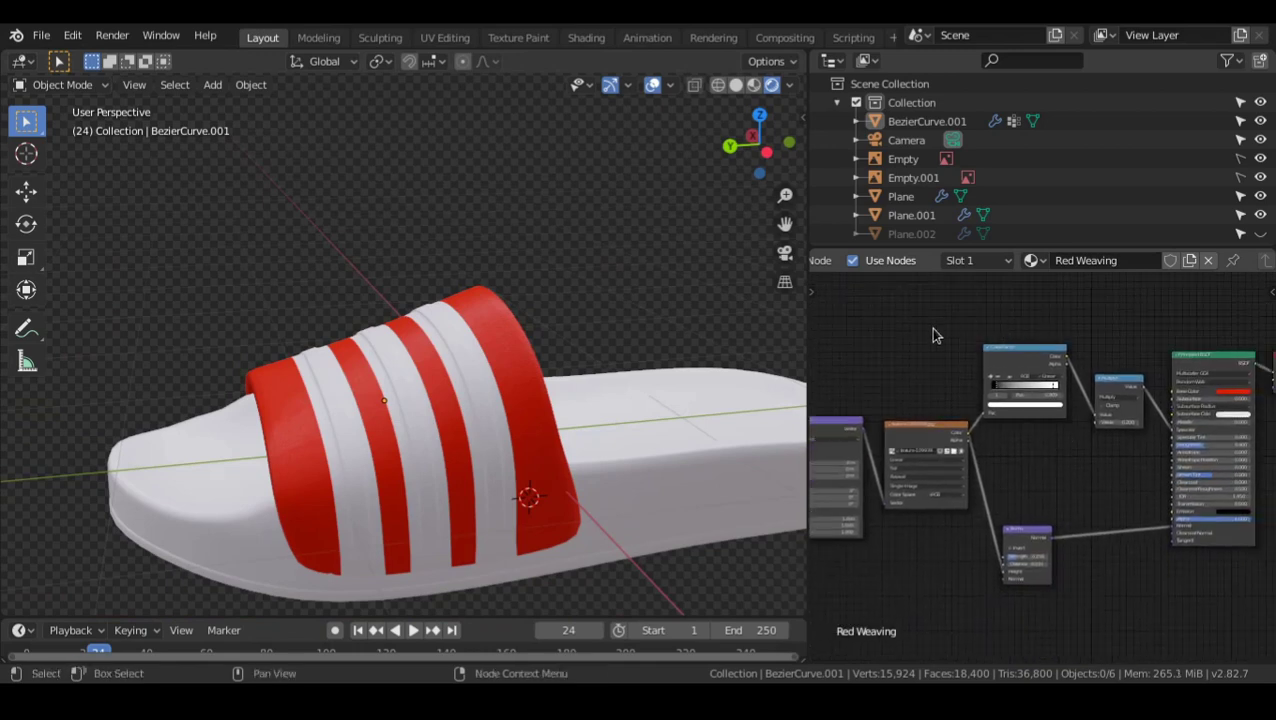
- Switch the strap to its White Stripes material and set its Principled BSDF to Multiscatter GGX and Random Walk
click(965, 261)
click(963, 317)
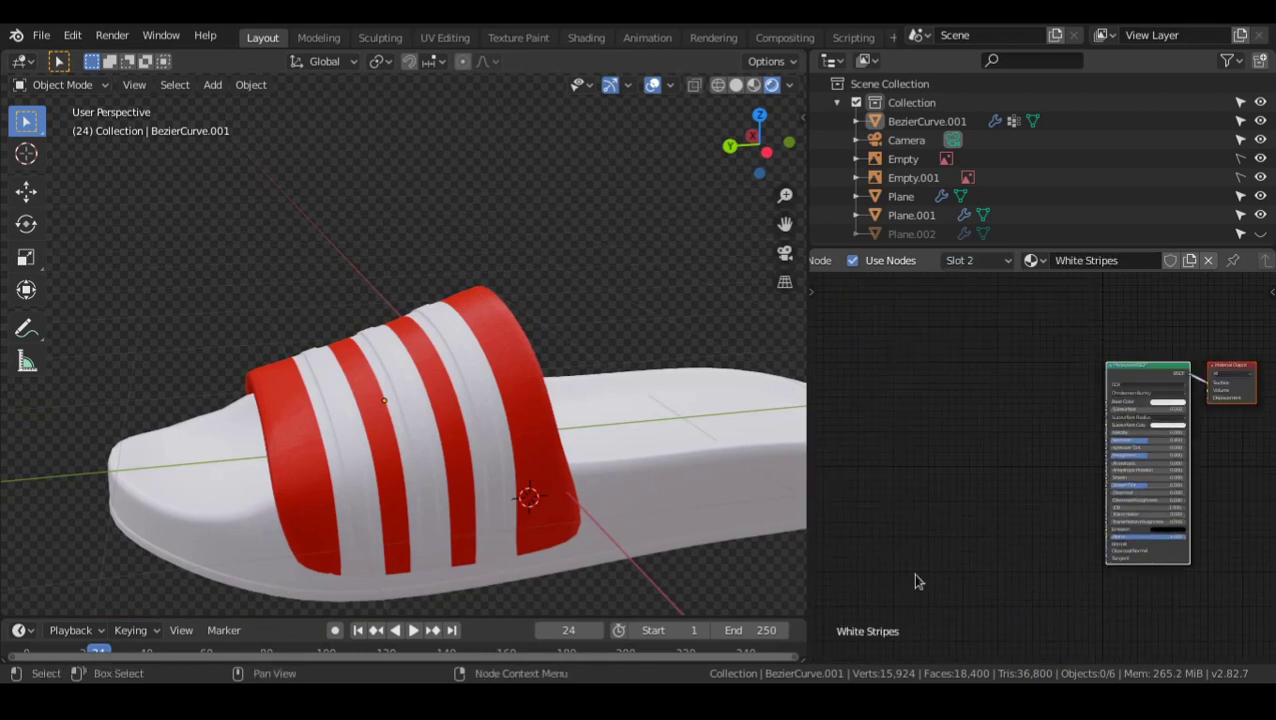
scroll(1065, 474, up, 5)
alt+drag(1111, 508, 952, 493)
scroll(975, 470, up, 3)
alt+drag(488, 425, 554, 421)
scroll(542, 429, up, 2)
scroll(1018, 313, up, 3)
scroll(1013, 306, up, 3)
alt+drag(1013, 310, 1057, 404)
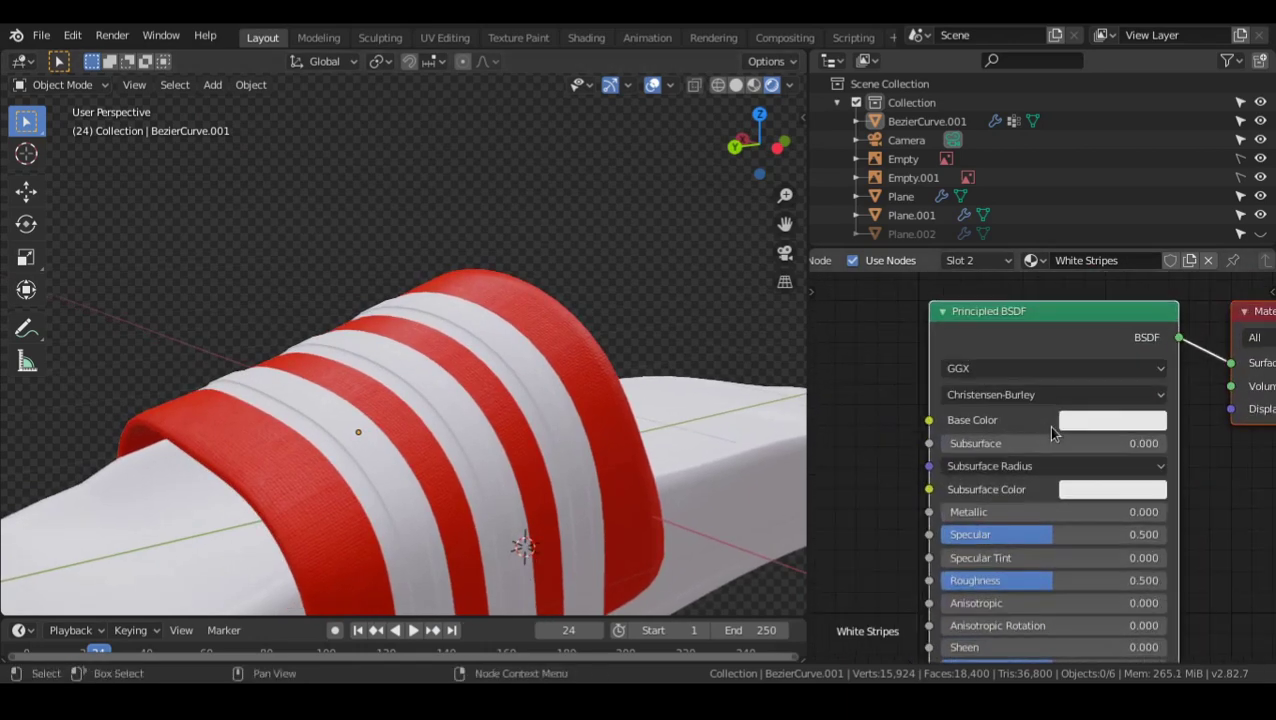
click(1042, 374)
click(1028, 418)
click(1024, 398)
click(980, 440)
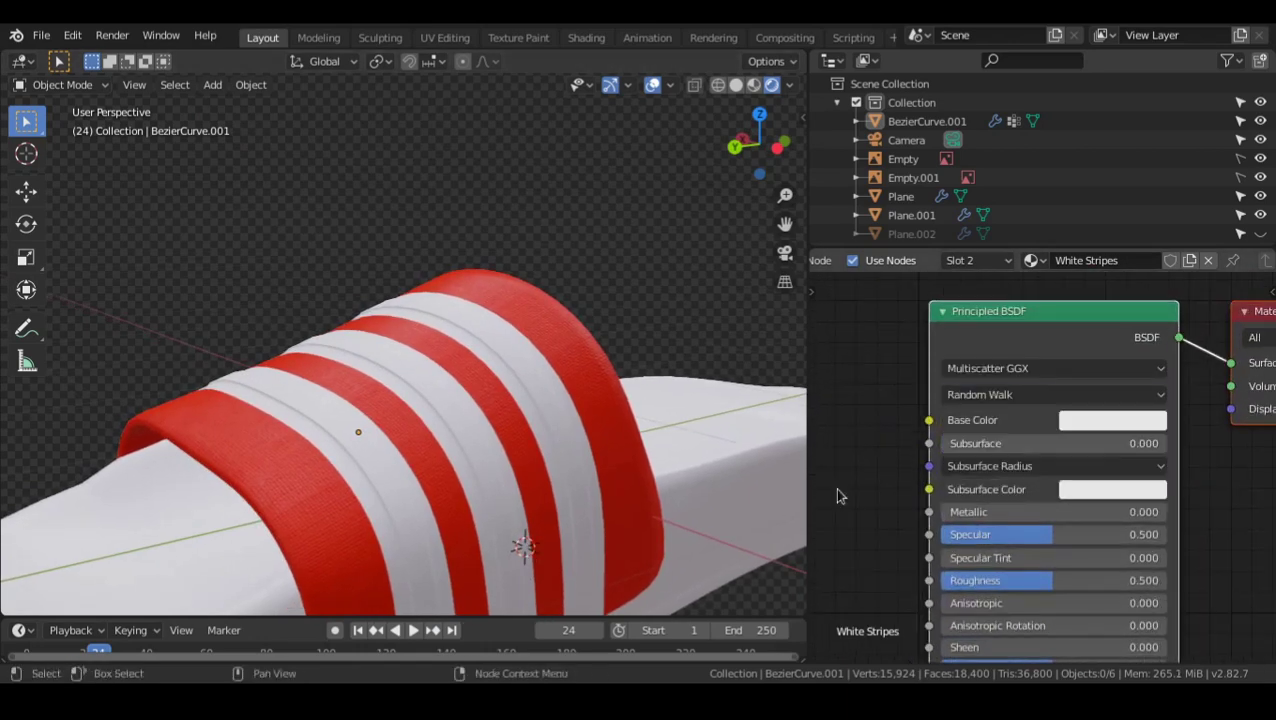
- Set the White Stripes Principled BSDF's Roughness to 0.3 and Specular to 0.5
middle_drag(515, 541, 567, 476)
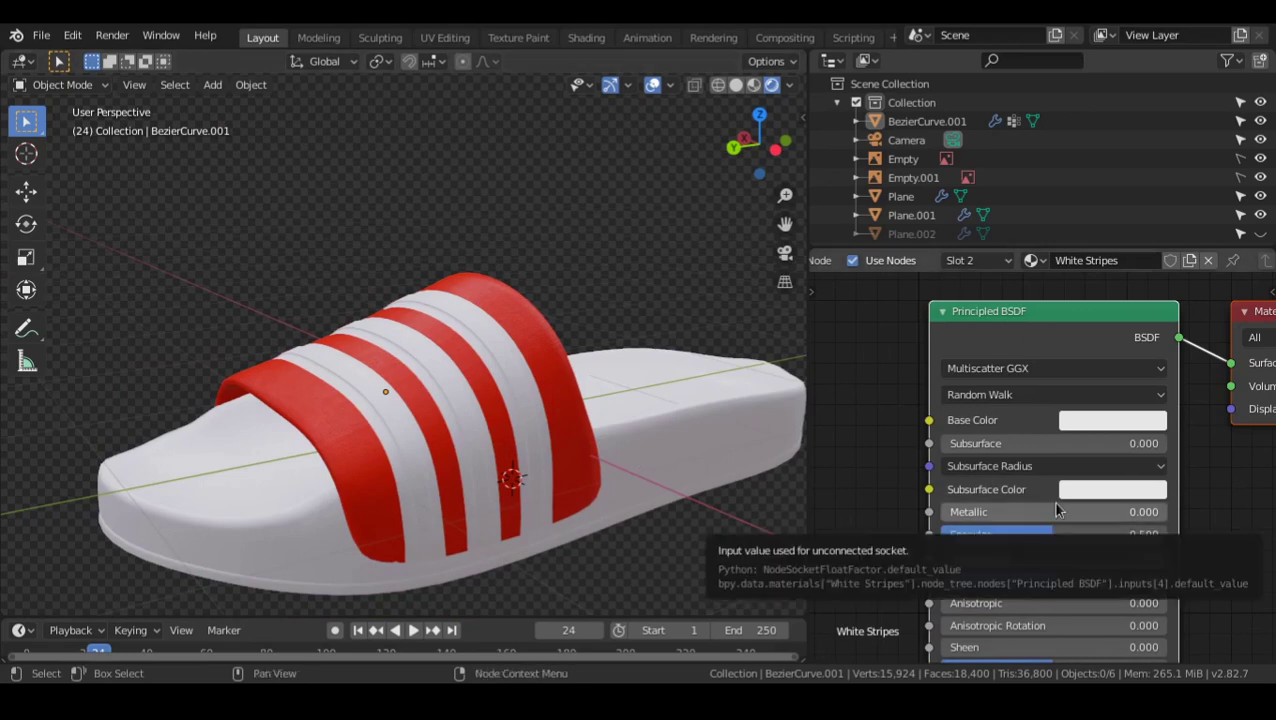
middle_drag(1131, 502, 1109, 444)
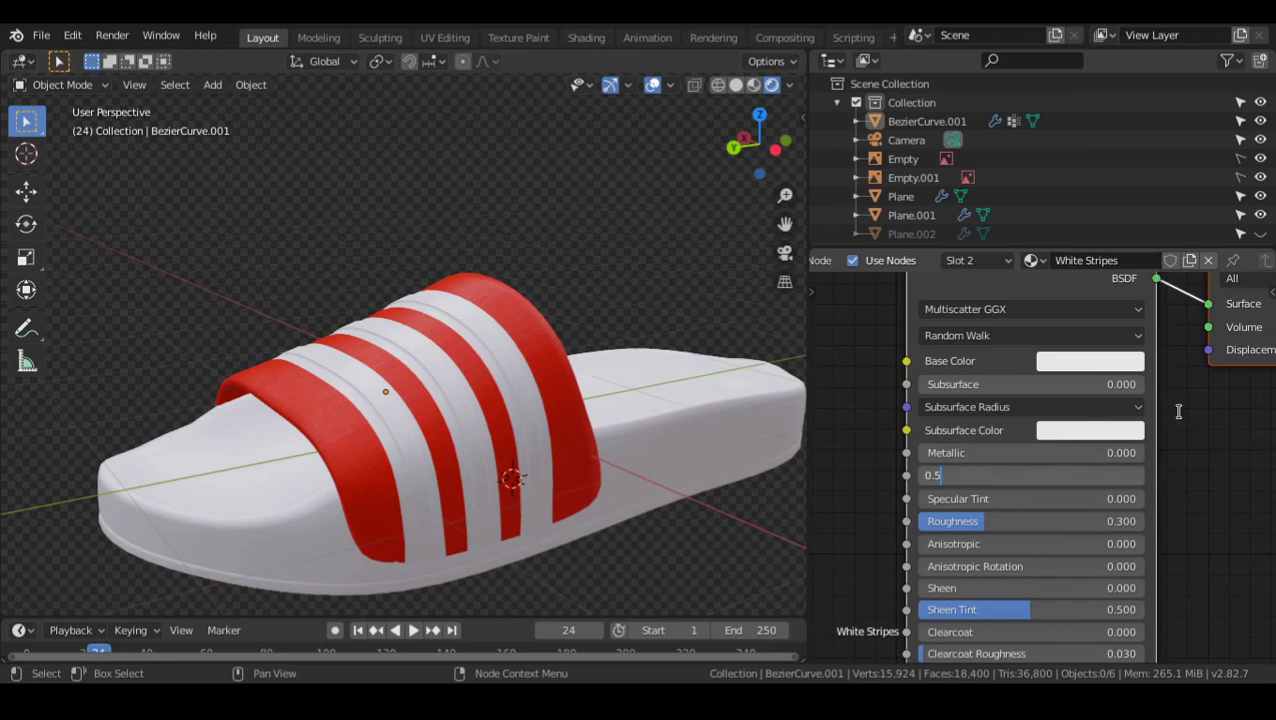
key(Return)
scroll(1178, 411, down, 3)
middle_drag(700, 460, 424, 418)
scroll(493, 461, up, 4)
scroll(424, 418, down, 5)
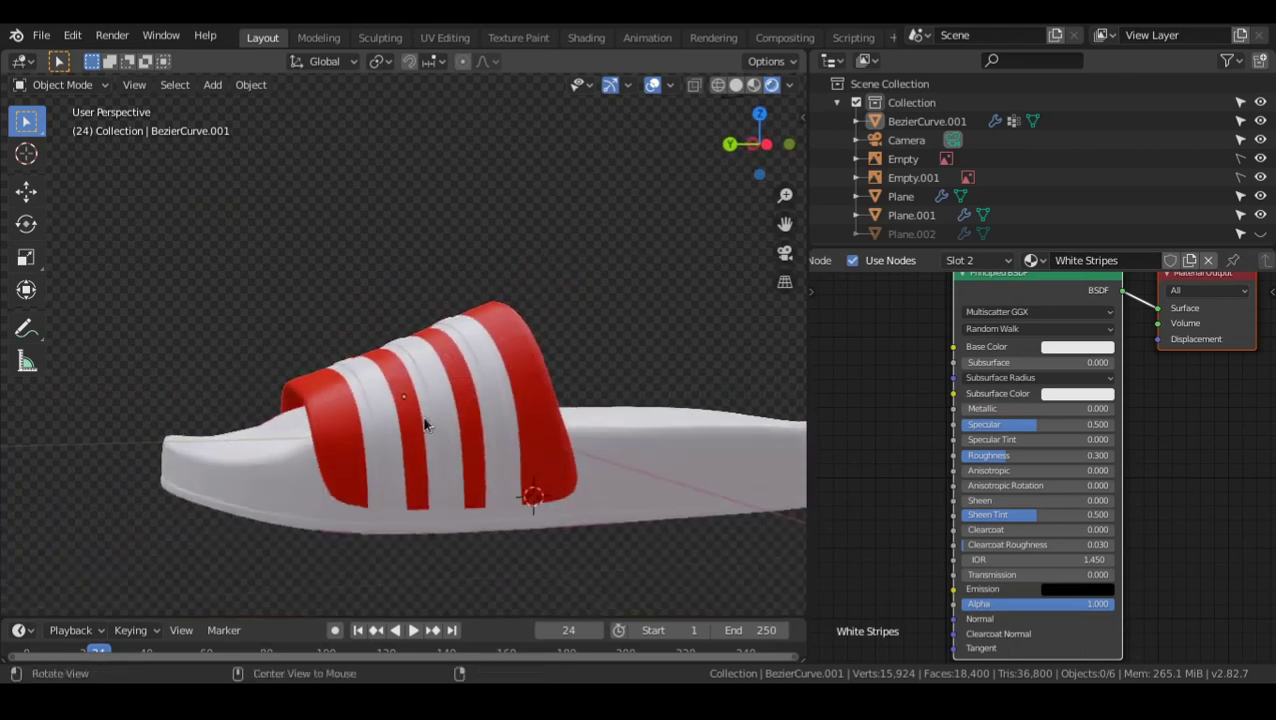
- Select the sandal's sole and bring up the node tree of its Leather material
scroll(424, 425, down, 2)
middle_drag(466, 456, 517, 431)
scroll(490, 428, up, 3)
click(578, 431)
scroll(548, 434, down, 1)
key(g)
right_click(590, 414)
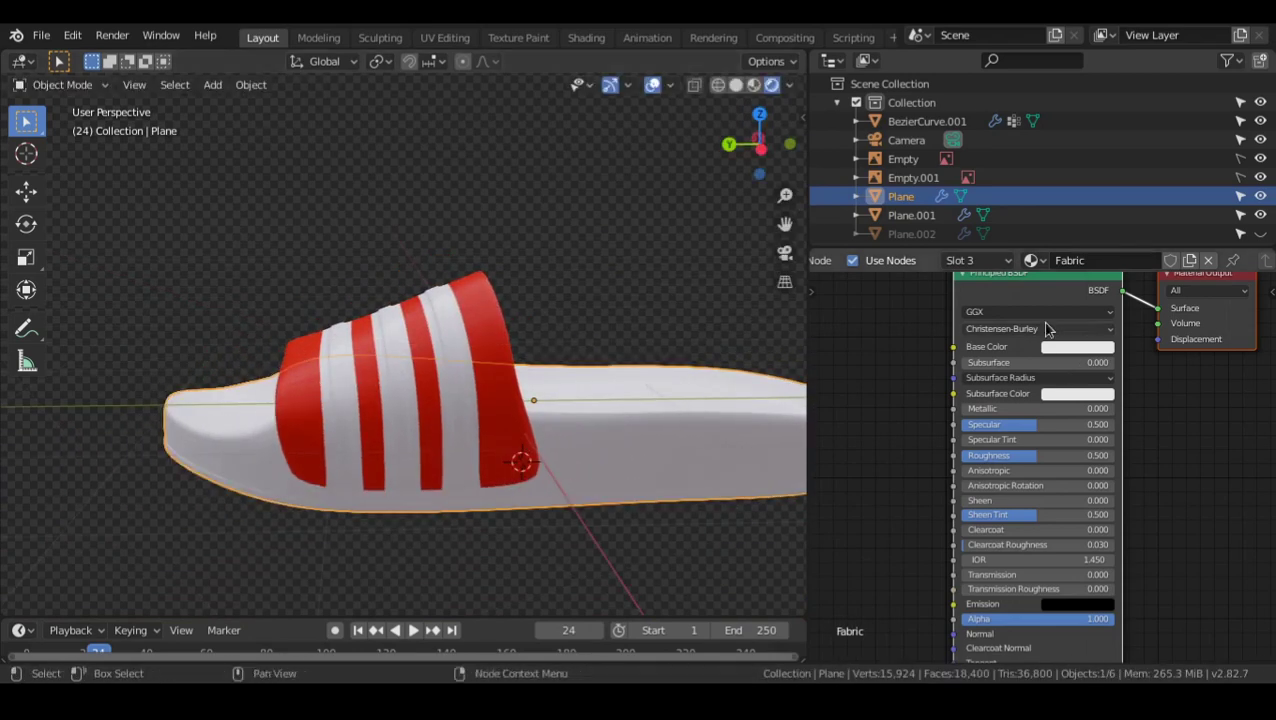
click(978, 260)
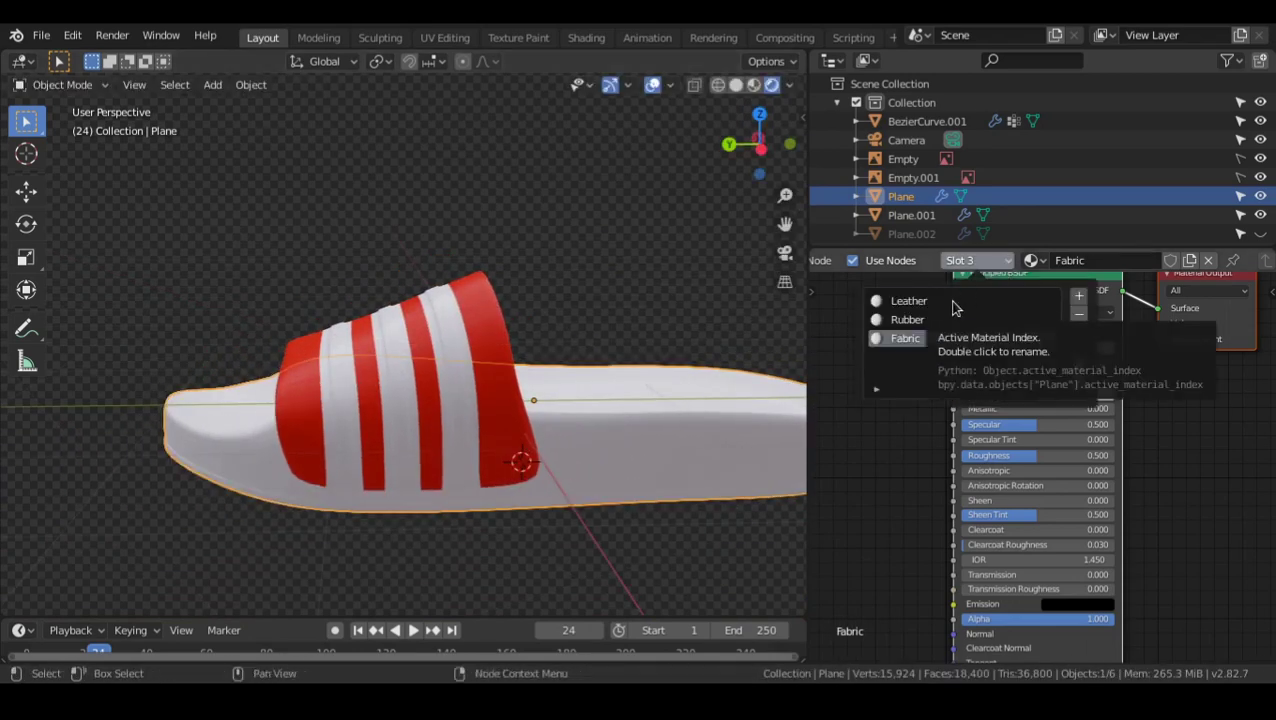
click(950, 301)
scroll(1100, 370, down, 3)
click(1101, 365)
middle_drag(993, 451, 901, 380)
middle_drag(465, 392, 512, 395)
key(alt+a)
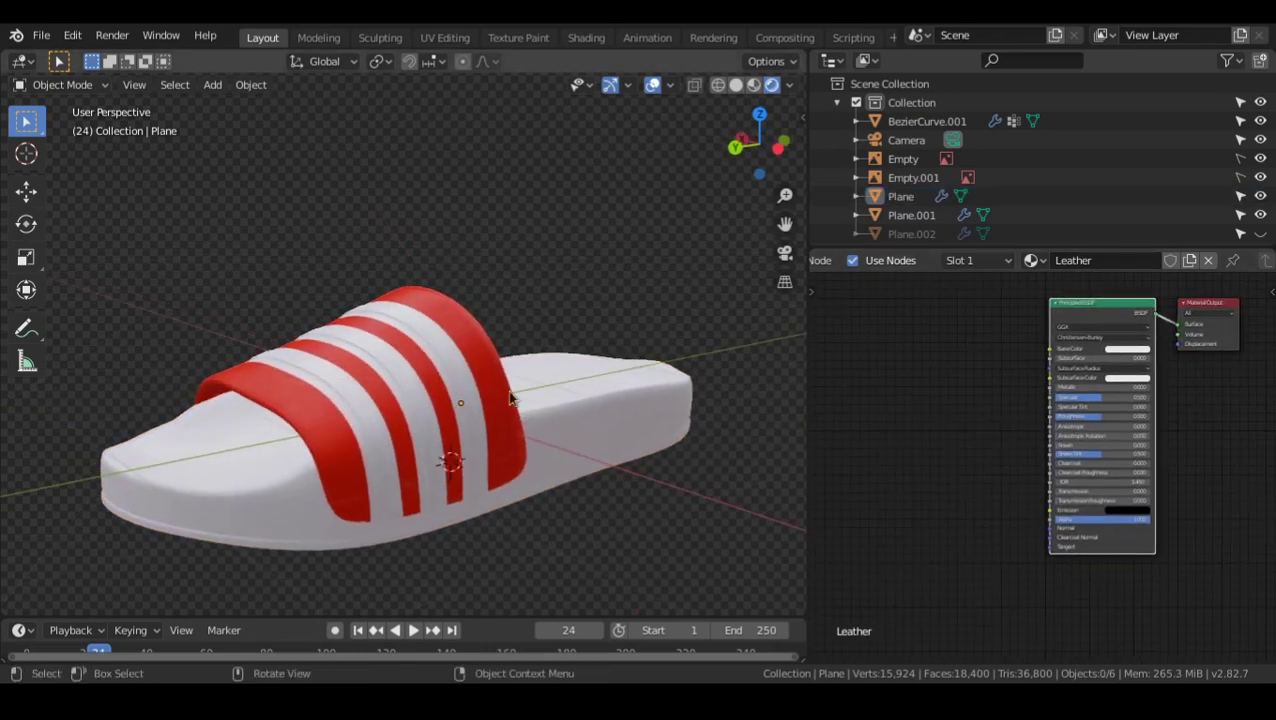
- Examine the sandal from several distances and angles alongside the Leather material's Principled BSDF
scroll(338, 460, up, 4)
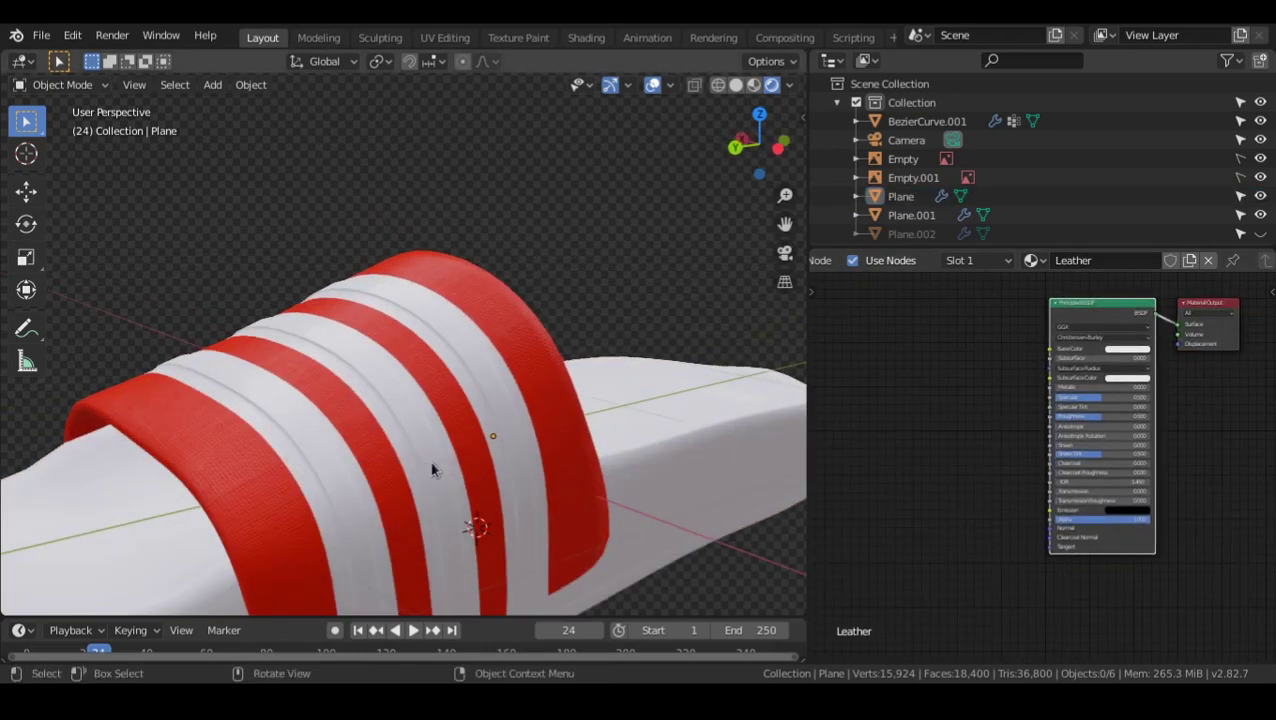
scroll(433, 470, down, 5)
middle_drag(433, 470, 560, 455)
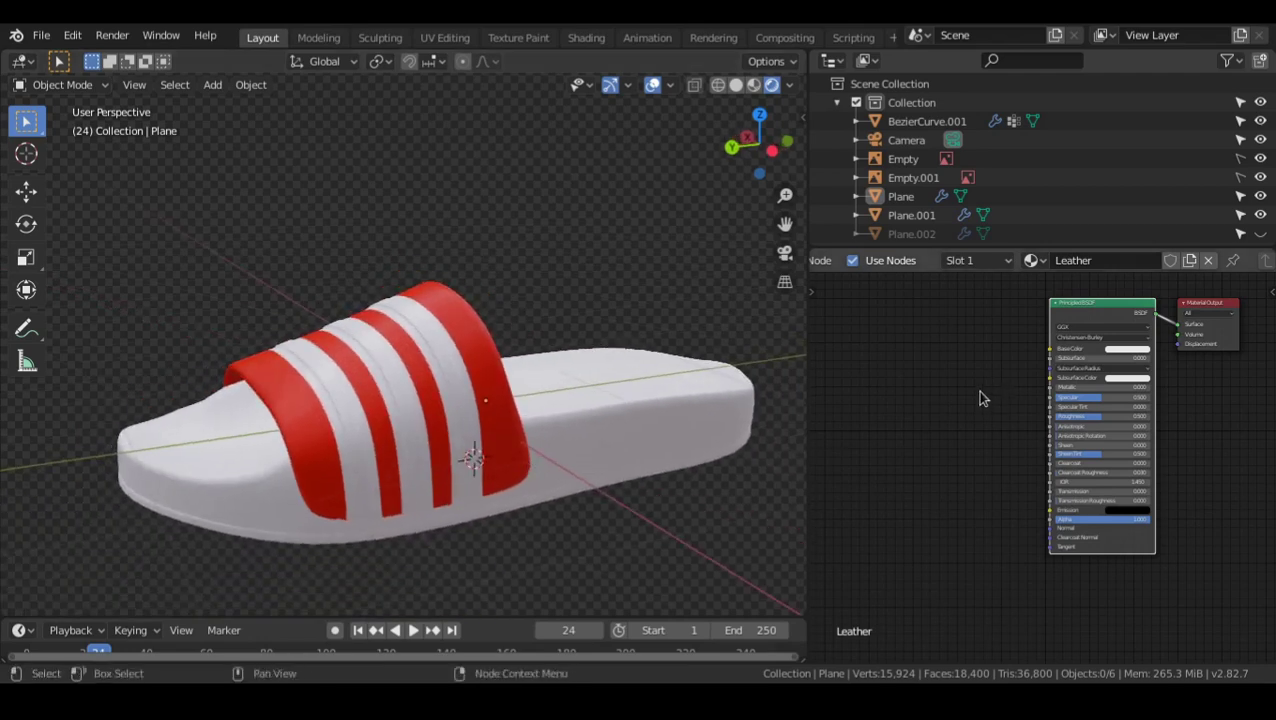
scroll(979, 398, up, 2)
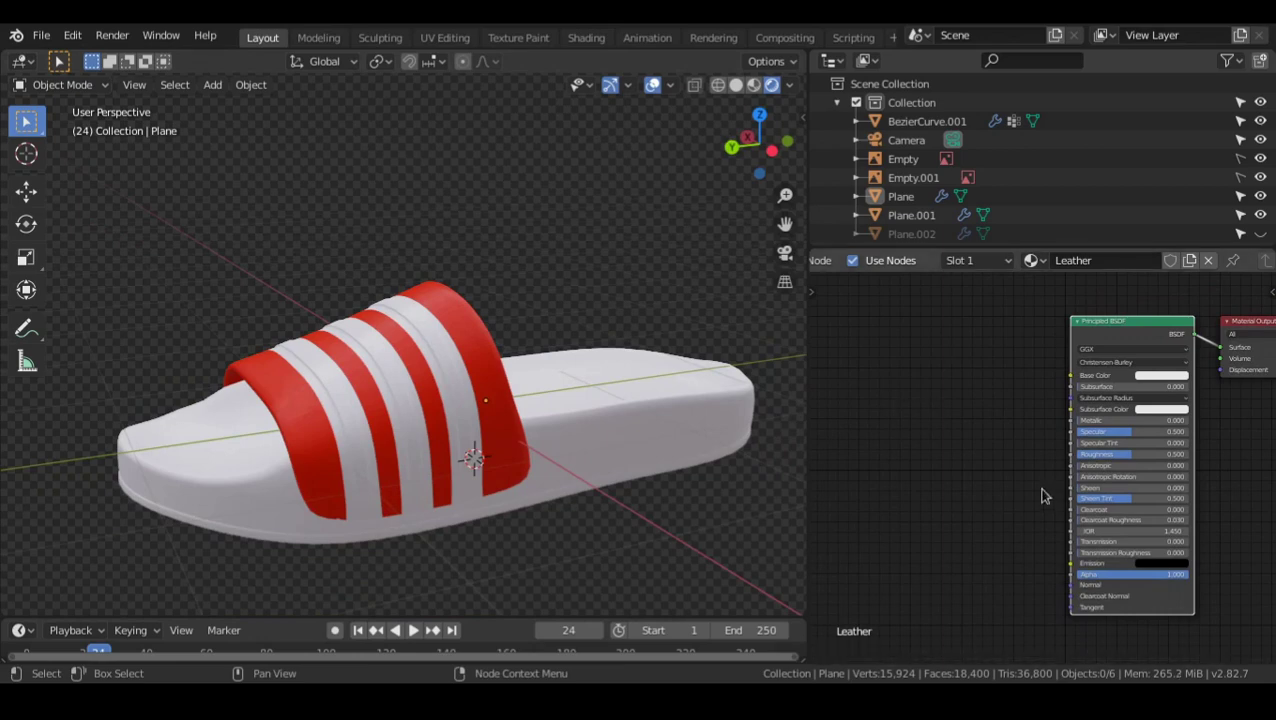
middle_drag(976, 498, 956, 471)
scroll(956, 473, up, 2)
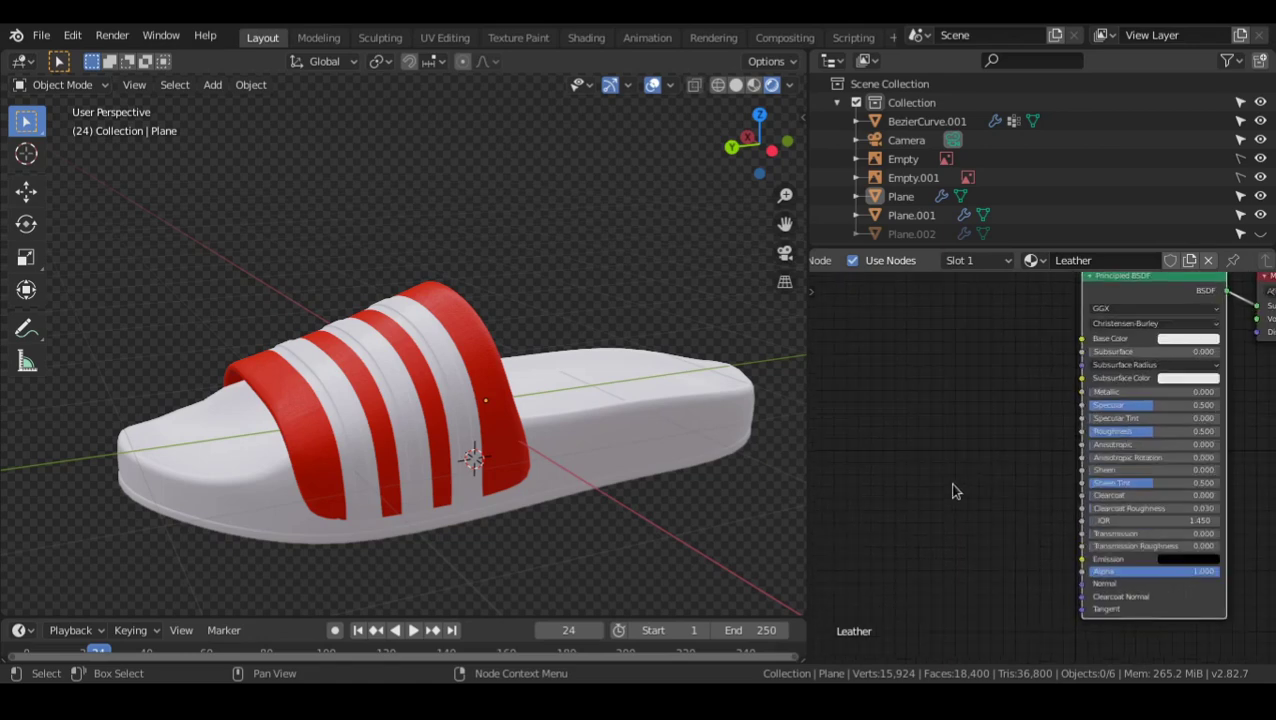
scroll(950, 488, down, 3)
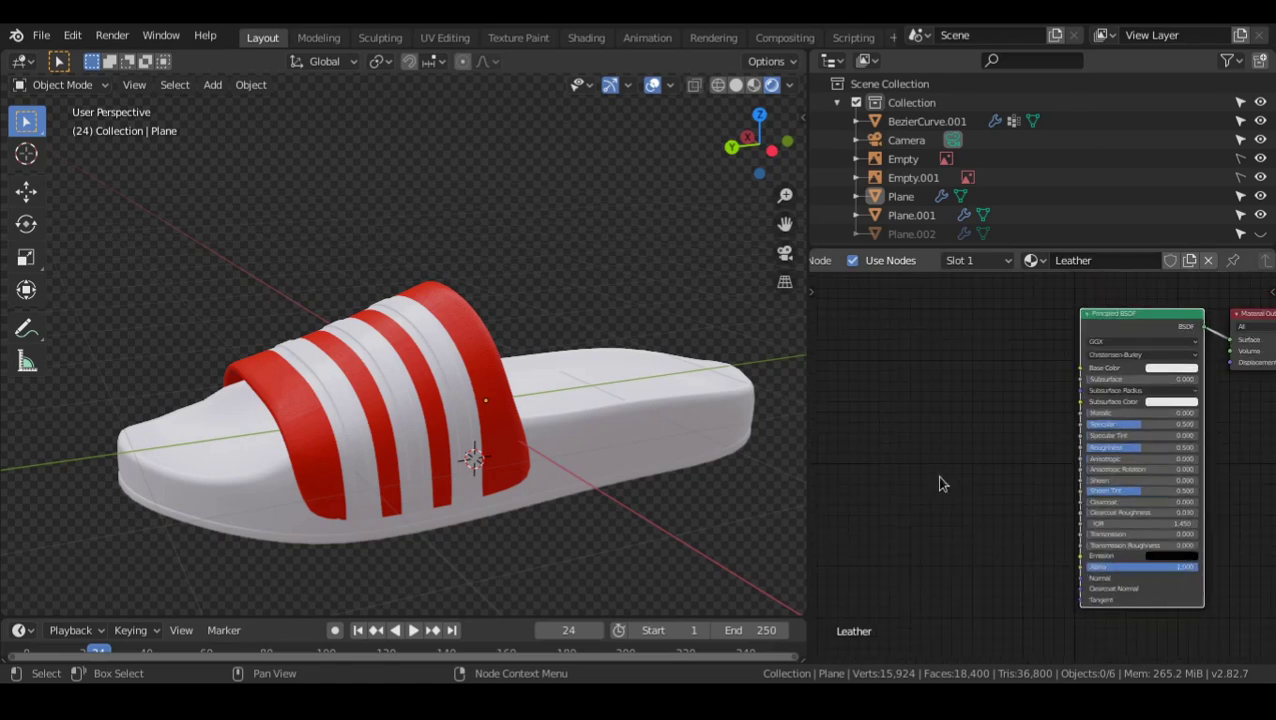
scroll(945, 465, down, 2)
middle_drag(505, 470, 651, 435)
scroll(418, 436, up, 3)
scroll(482, 386, down, 2)
alt+scroll(482, 386, down, 1)
middle_drag(1017, 467, 1157, 484)
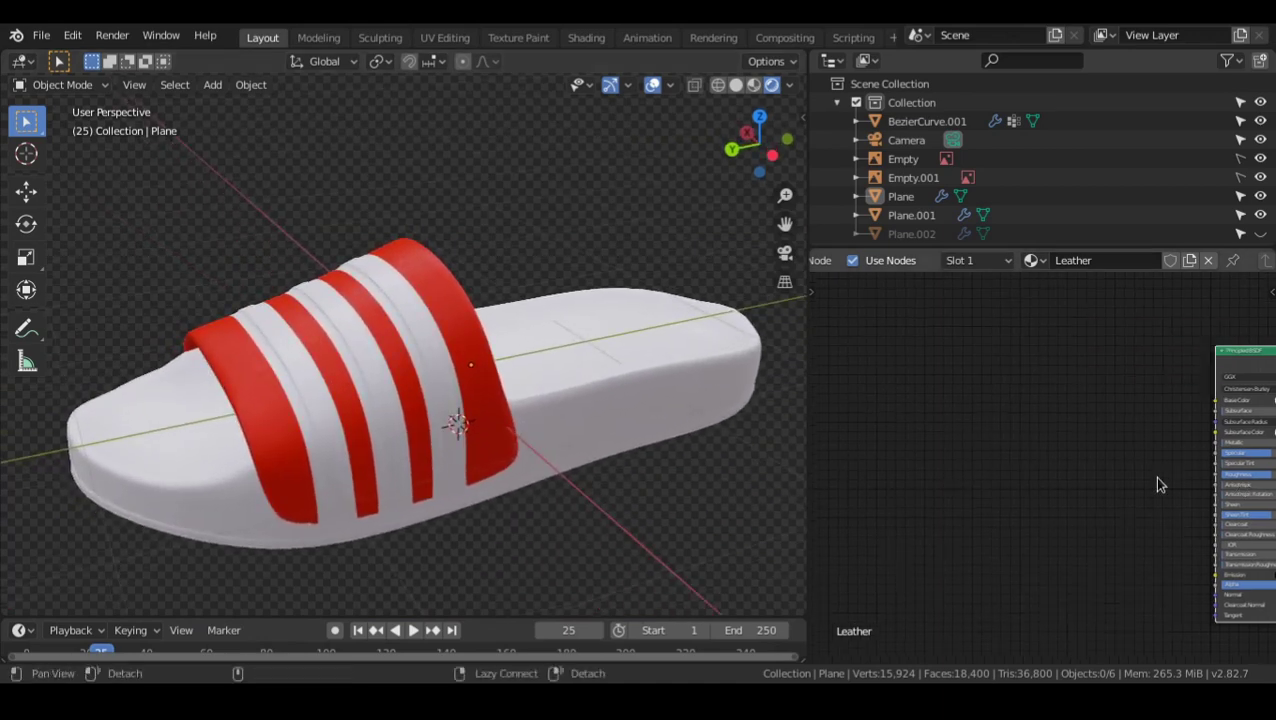
- Set the Leather material's Principled BSDF distribution to Multiscatter GGX
scroll(1157, 480, up, 3)
alt+drag(1083, 486, 944, 423)
scroll(946, 460, down, 2)
alt+scroll(946, 460, down, 1)
scroll(948, 430, down, 3)
key(shift+a)
alt+drag(1001, 387, 820, 354)
scroll(1000, 345, up, 4)
click(1022, 327)
click(1014, 355)
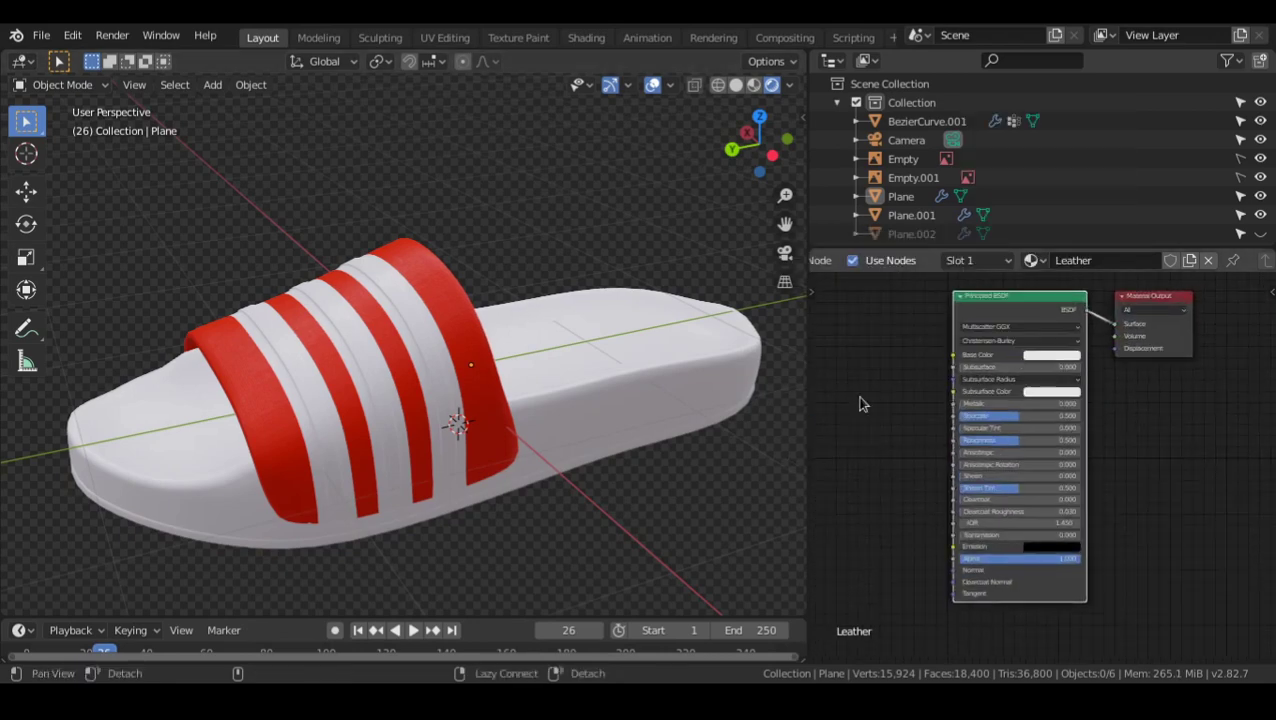
- Add a Texture Coordinate node to the Leather material, placed well ahead of the Principled BSDF
scroll(942, 400, down, 4)
alt+drag(860, 397, 985, 402)
scroll(940, 430, up, 2)
alt+drag(916, 443, 886, 425)
scroll(887, 426, down, 1)
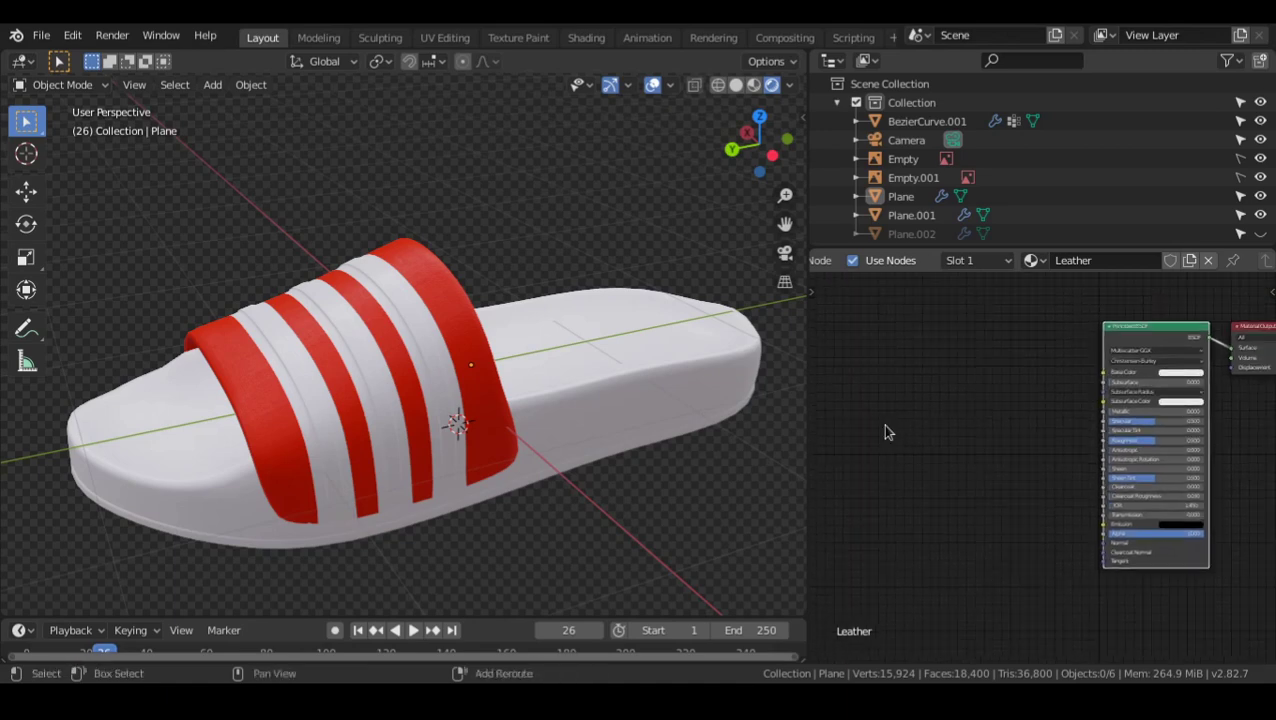
key(shift+a)
mouse_move(855, 317)
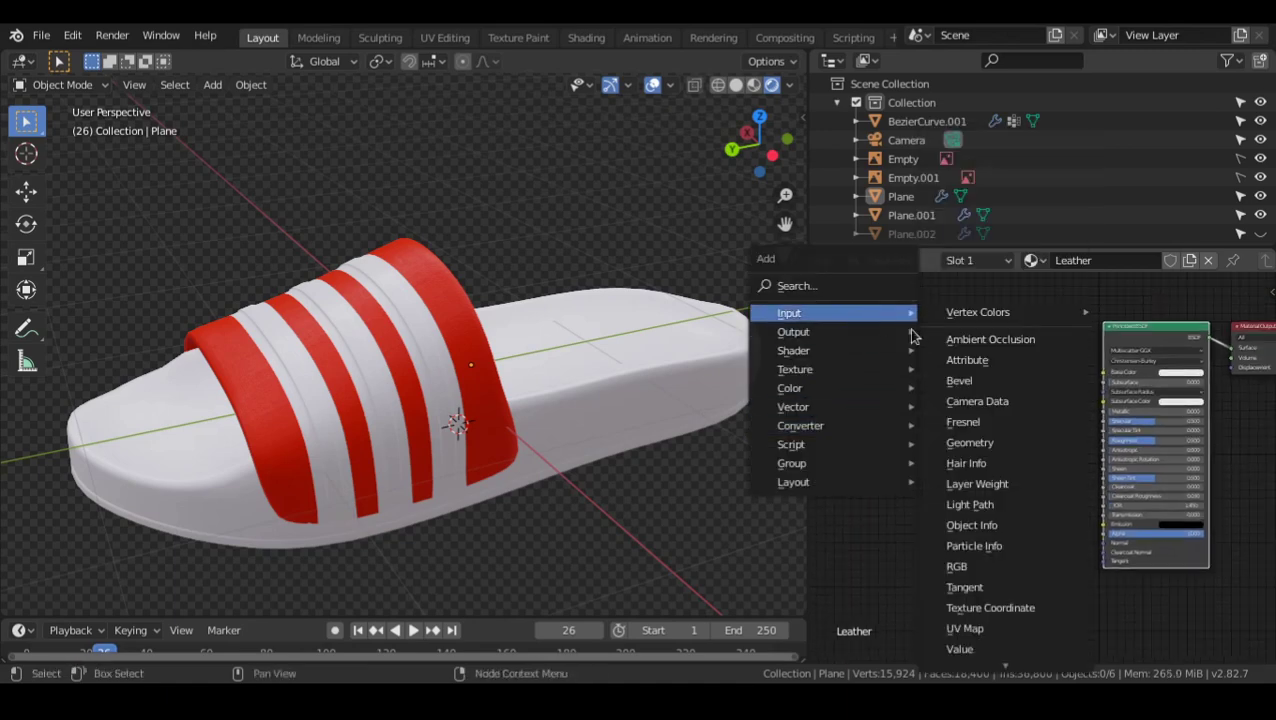
click(945, 607)
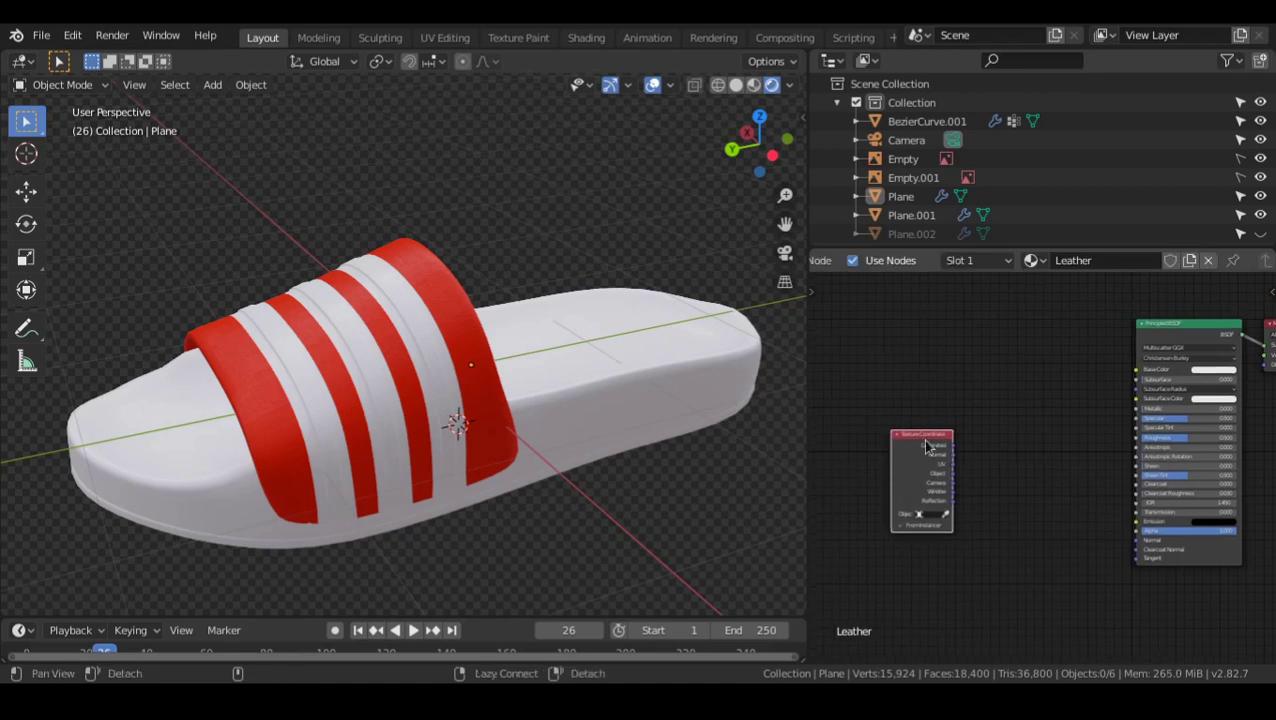
alt+scroll(945, 440, up, 1)
scroll(951, 443, up, 2)
alt+drag(866, 420, 943, 460)
drag(910, 455, 905, 460)
alt+drag(972, 492, 951, 477)
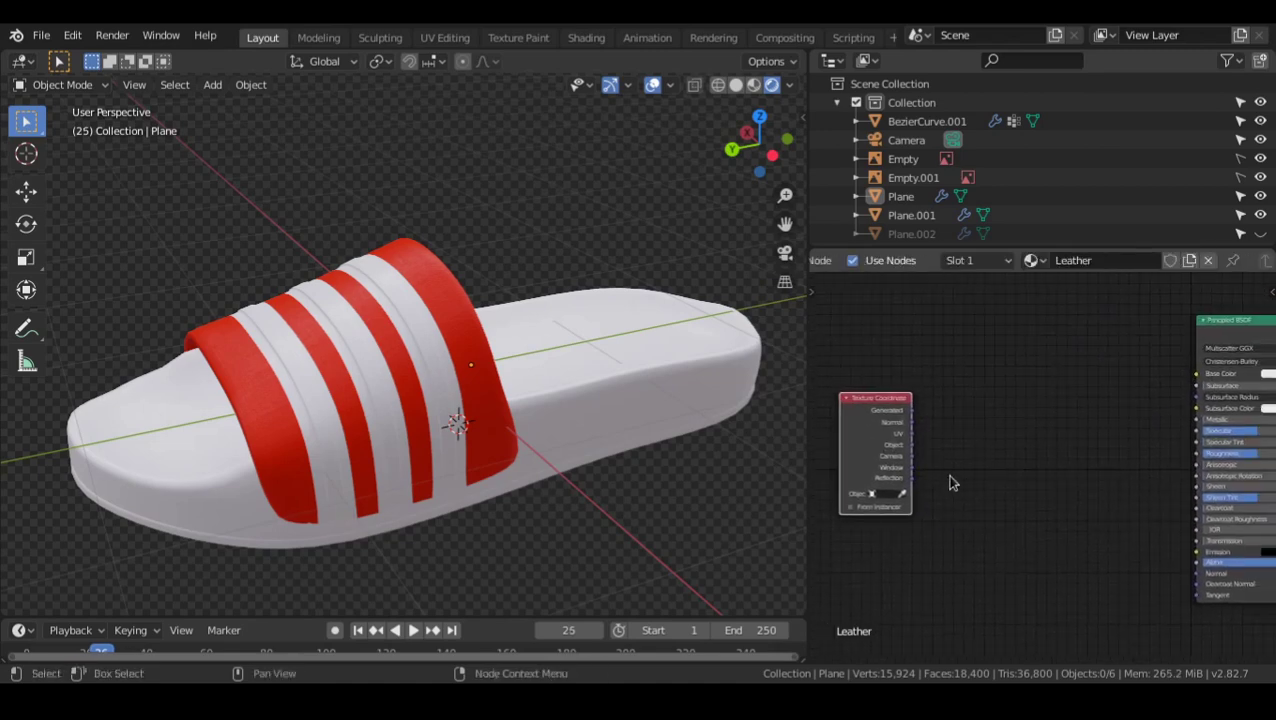
- Add a Noise Texture node and feed its Vector input from the Texture Coordinate's Object output
scroll(952, 472, up, 1)
key(shift+a)
mouse_move(892, 480)
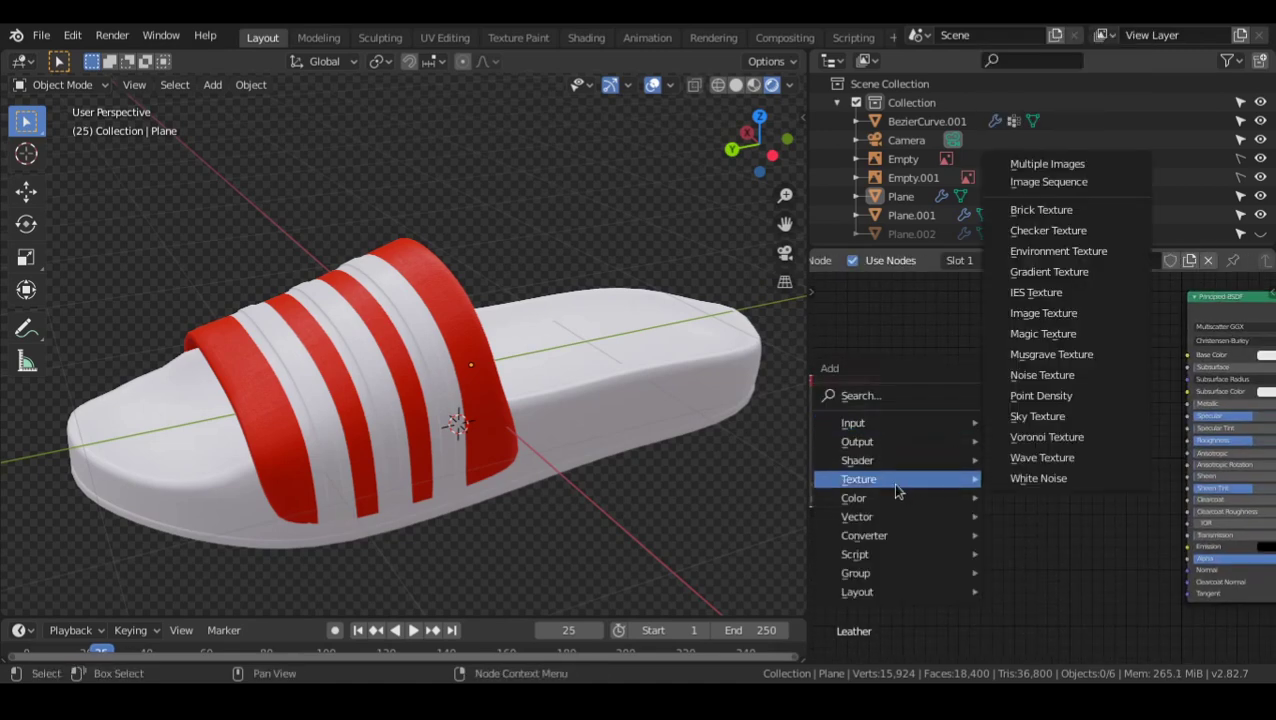
click(1040, 375)
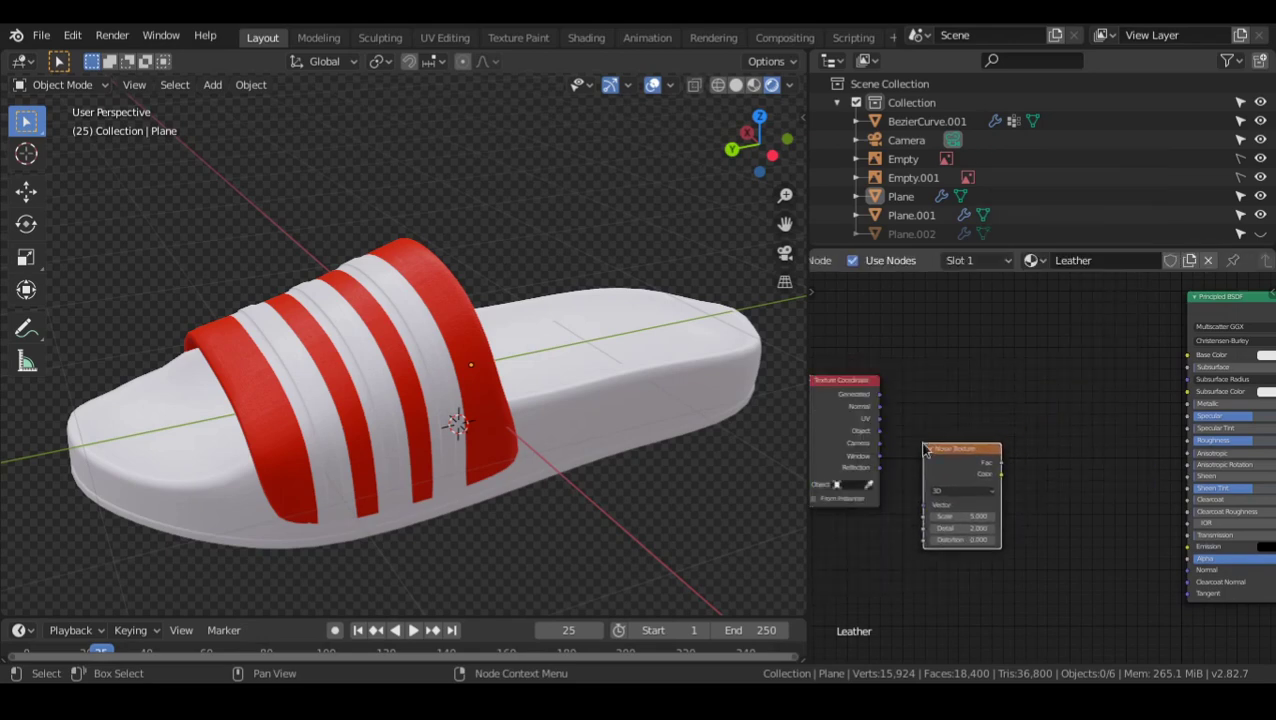
click(945, 480)
drag(915, 520, 915, 520)
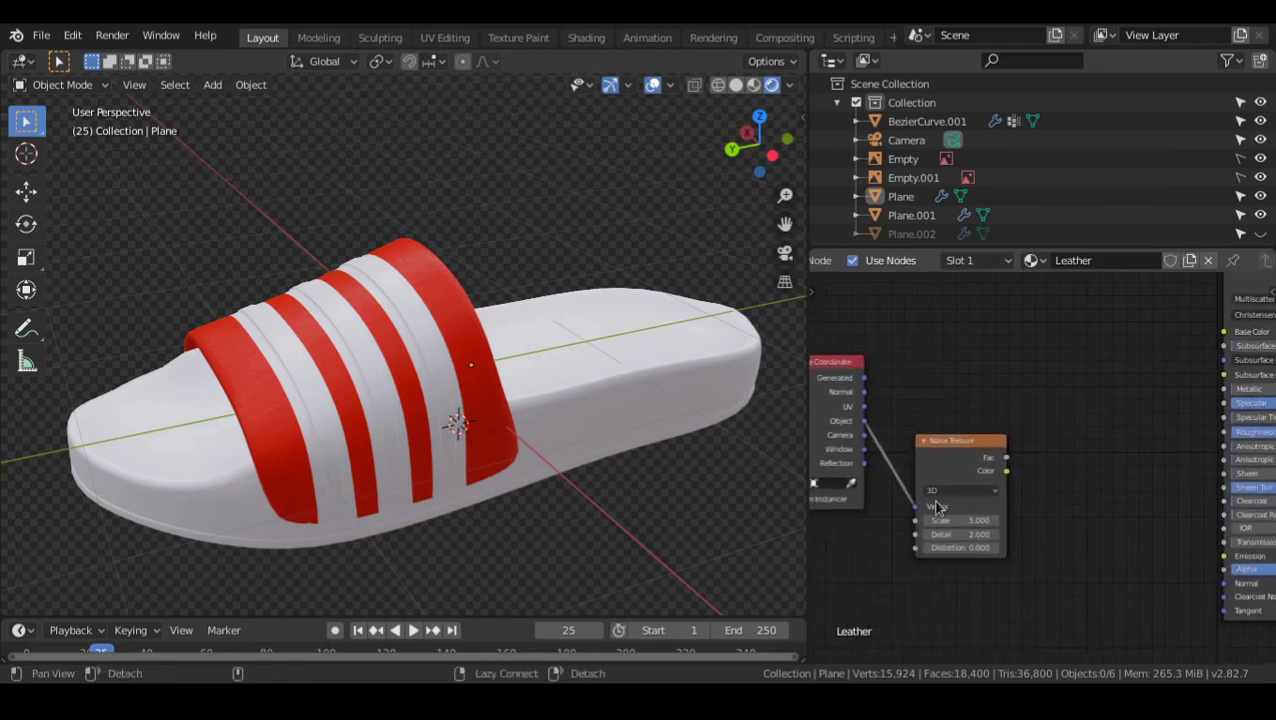
- Add a Voronoi Texture node between the Noise Texture and the Principled BSDF
scroll(1005, 478, up, 2)
key(shift+a)
mouse_move(1017, 449)
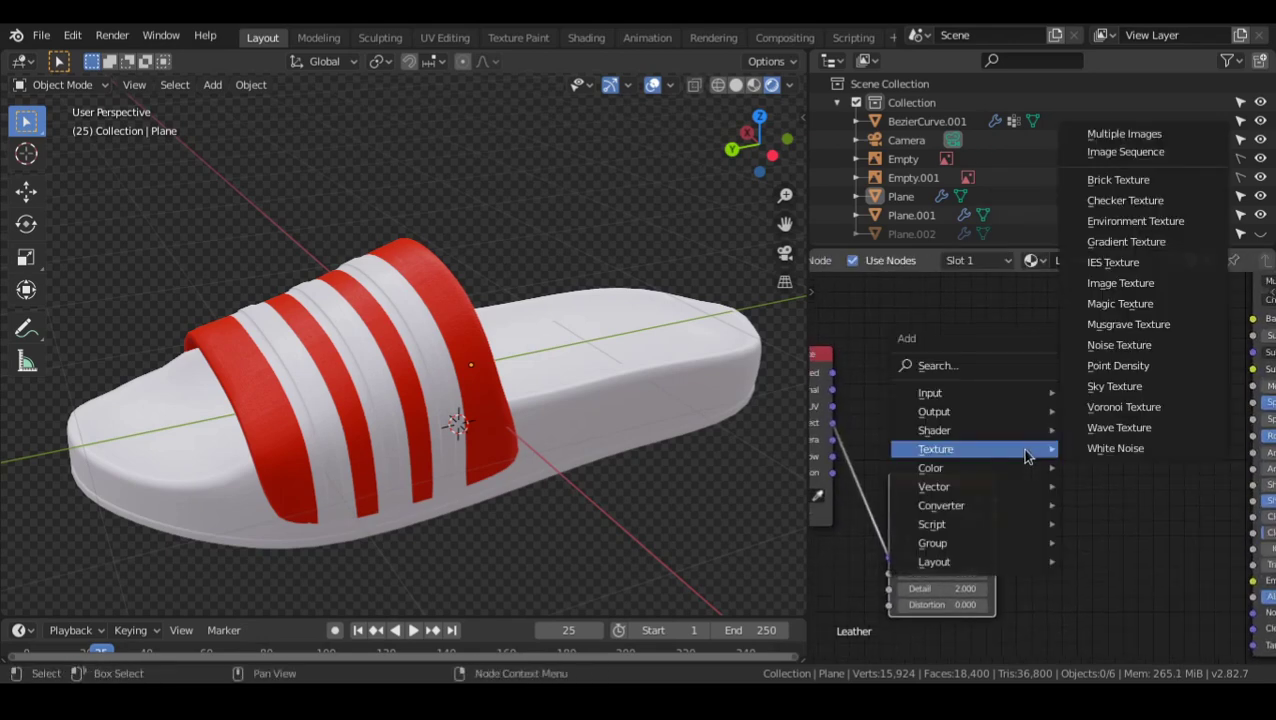
click(1107, 404)
click(994, 388)
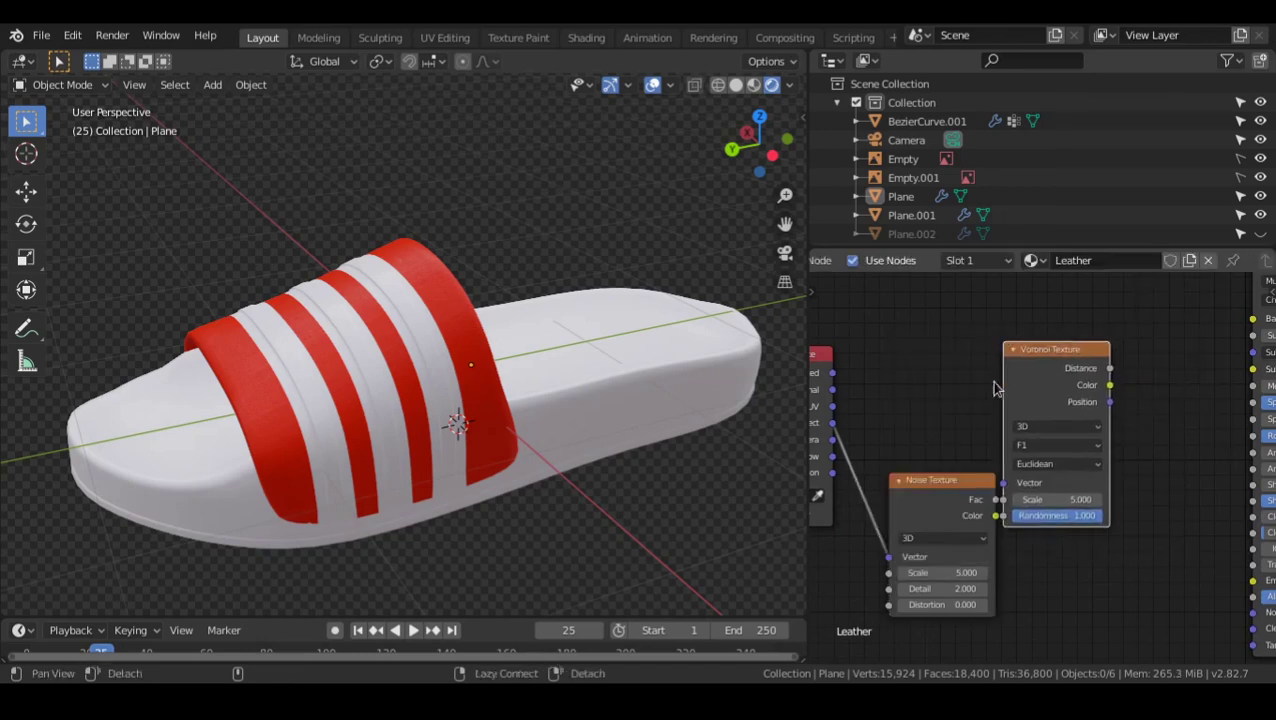
- Space out the Texture Coordinate, Noise Texture and Voronoi Texture nodes to leave room for another node between them
alt+drag(994, 390, 1037, 364)
drag(968, 477, 946, 480)
alt+drag(1034, 469, 998, 497)
drag(1066, 375, 1059, 328)
alt+drag(997, 430, 1052, 439)
scroll(1052, 439, up, 1)
drag(986, 511, 963, 512)
middle_drag(1020, 528, 1117, 470)
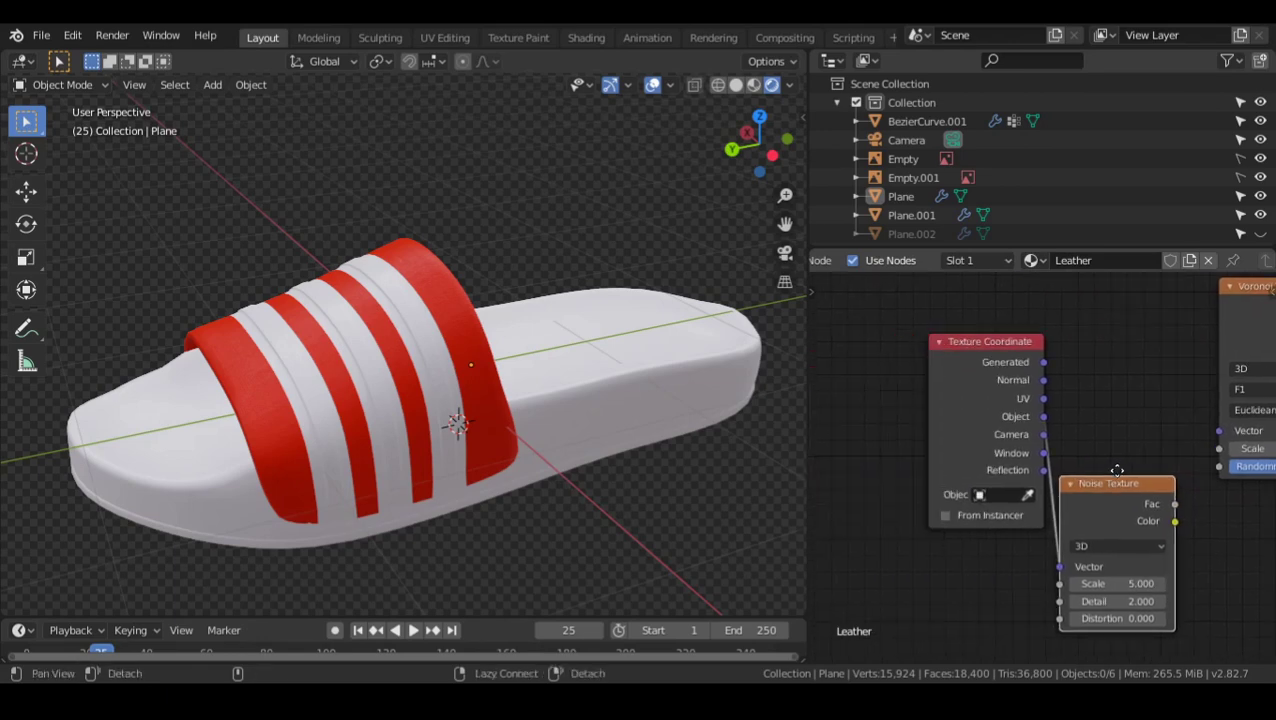
drag(1028, 435, 930, 434)
drag(1117, 503, 1086, 505)
alt+drag(1151, 509, 1004, 507)
scroll(1014, 503, up, 2)
scroll(997, 520, down, 2)
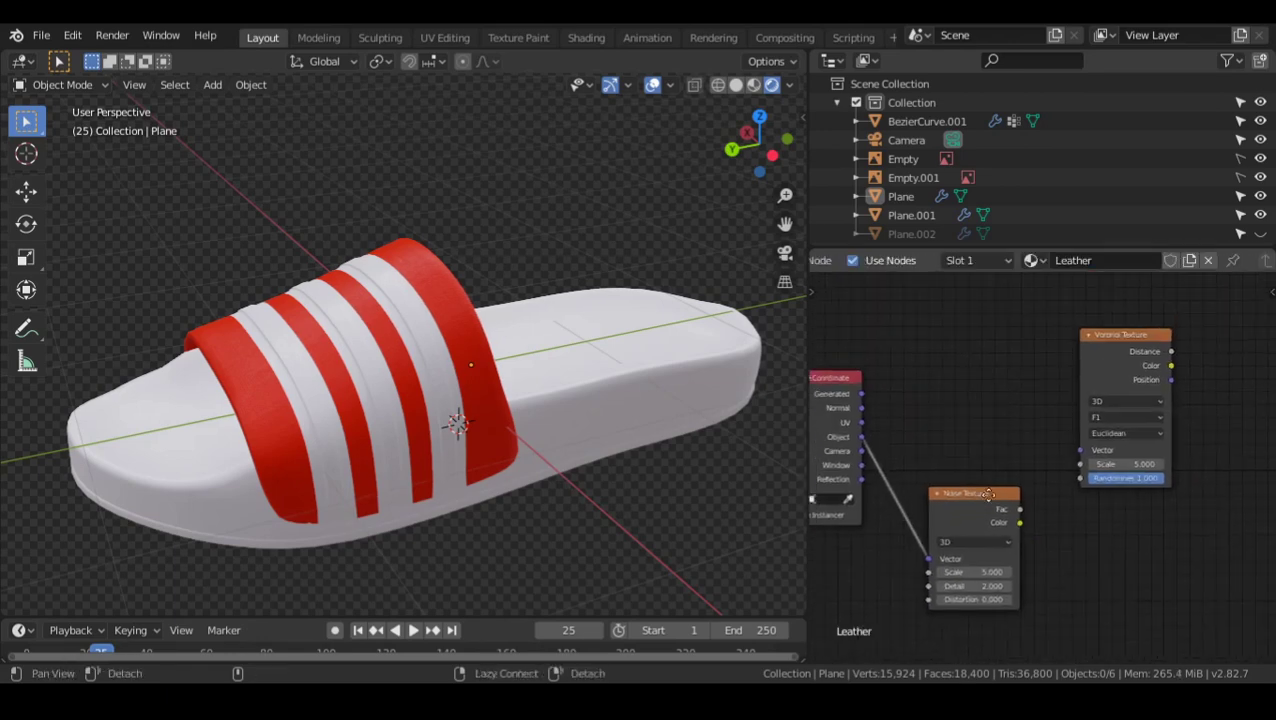
- Connect the Texture Coordinate's Object output to the Voronoi Texture's Vector and add a MixRGB node for that link
drag(869, 446, 1089, 462)
scroll(1000, 462, up, 3)
key(shift+a)
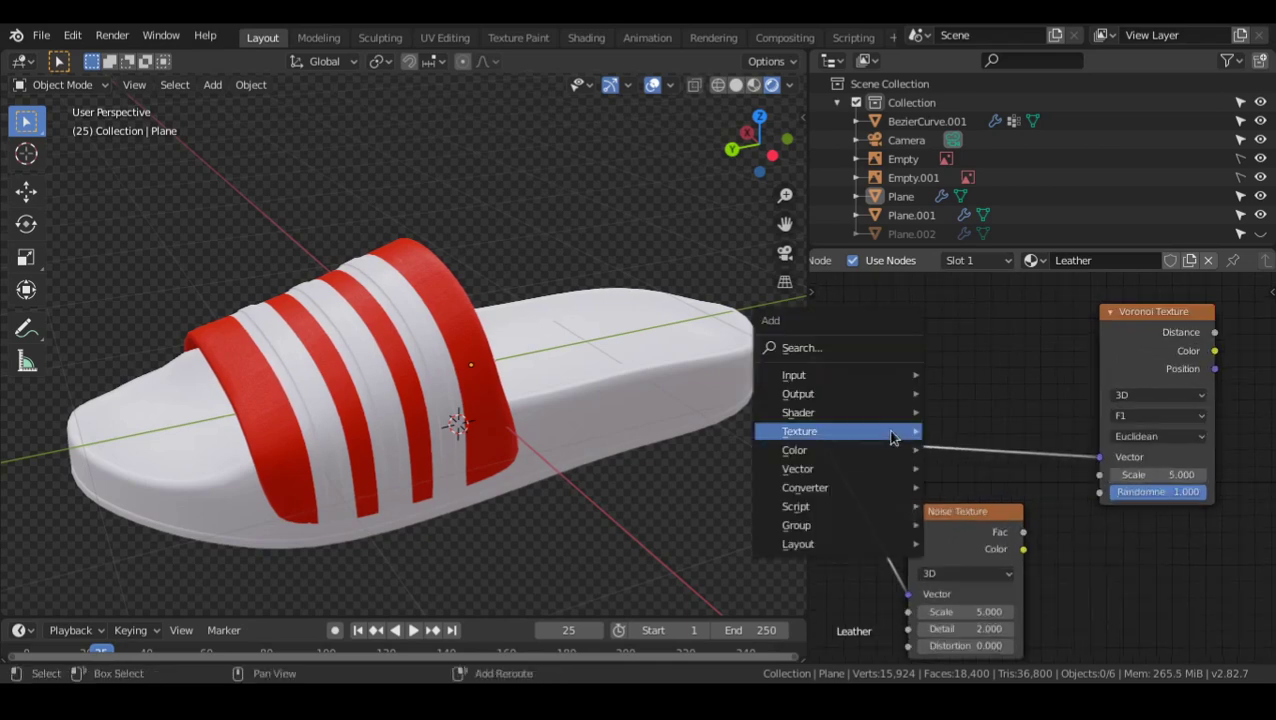
mouse_move(892, 450)
click(1035, 555)
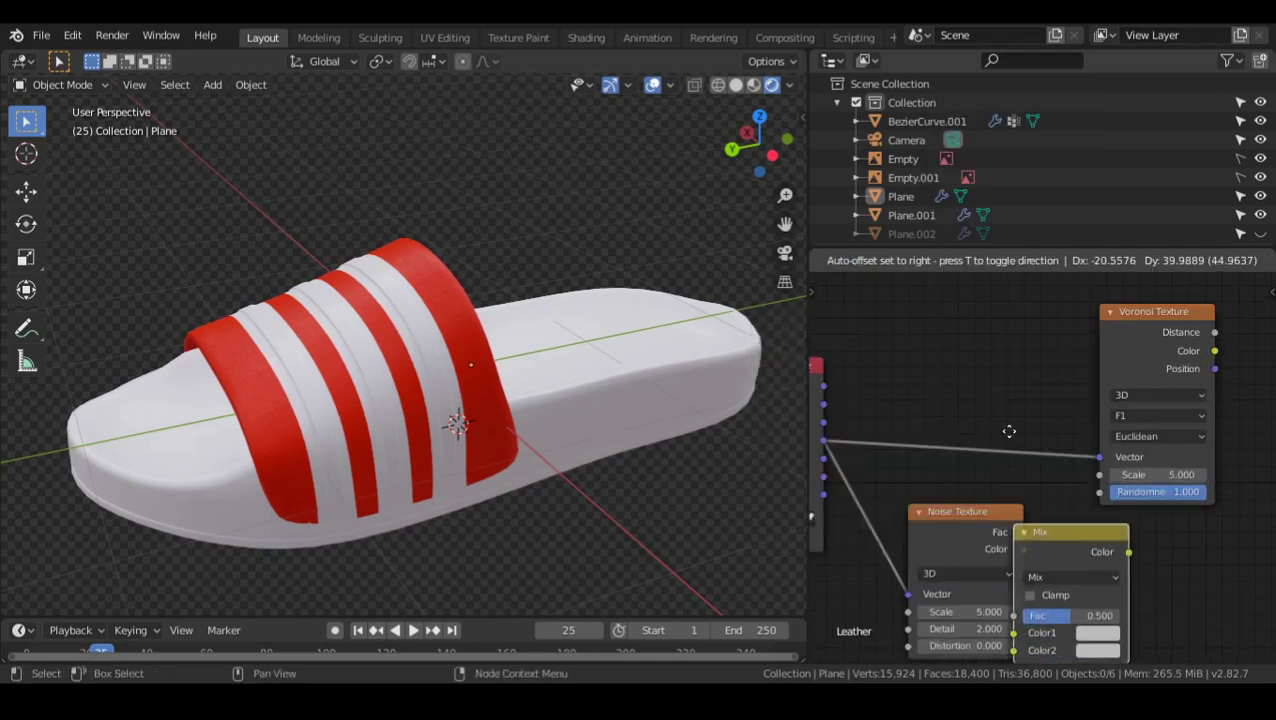
click(1041, 460)
- Set the MixRGB node to Add with Fac 0.1, combining Object coordinates in Color1 with the noise's Fac in Color2
middle_drag(1041, 460, 1090, 402)
drag(1012, 479, 971, 513)
drag(976, 428, 969, 423)
mouse_move(1082, 435)
alt+mouse_down()
mouse_move(1022, 520)
mouse_move(1099, 447)
alt+mouse_up()
scroll(1099, 447, up, 1)
alt+drag(1028, 405, 1056, 475)
scroll(1056, 475, up, 1)
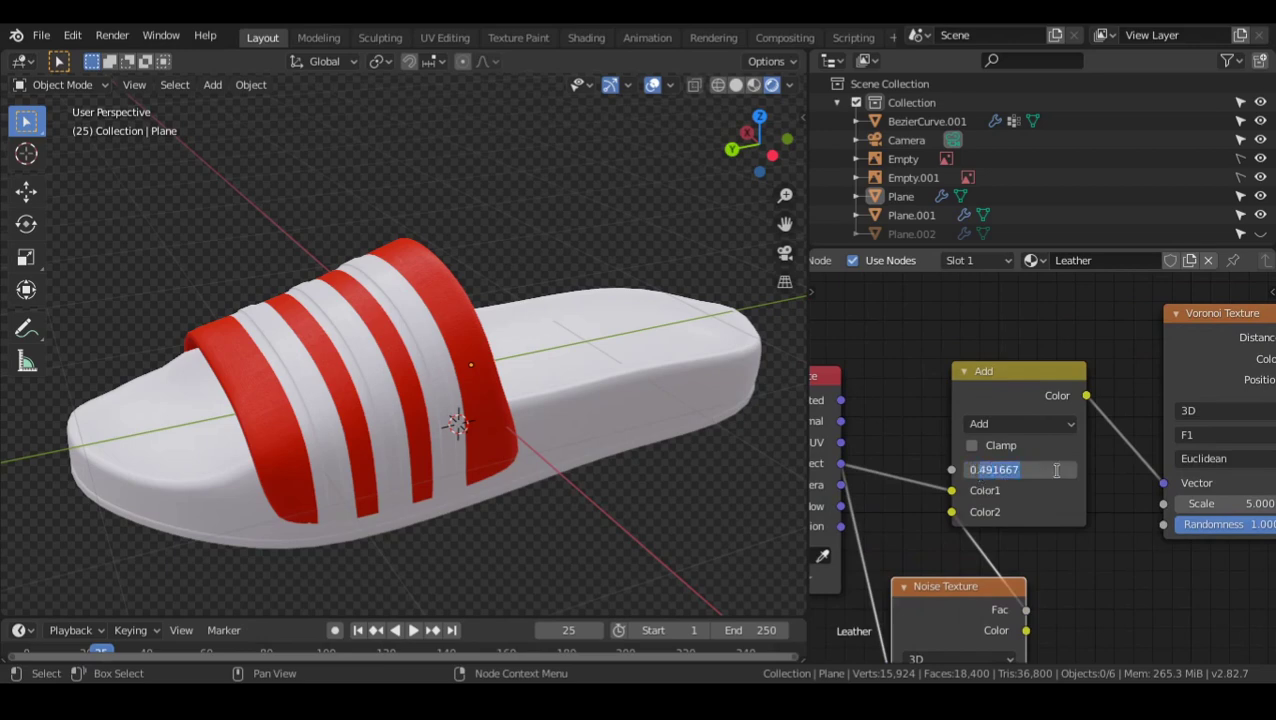
- Preview the Voronoi Texture's Distance output directly on the sole
scroll(1090, 520, down, 3)
alt+drag(1090, 520, 1050, 414)
ctrl+shift+click(1086, 404)
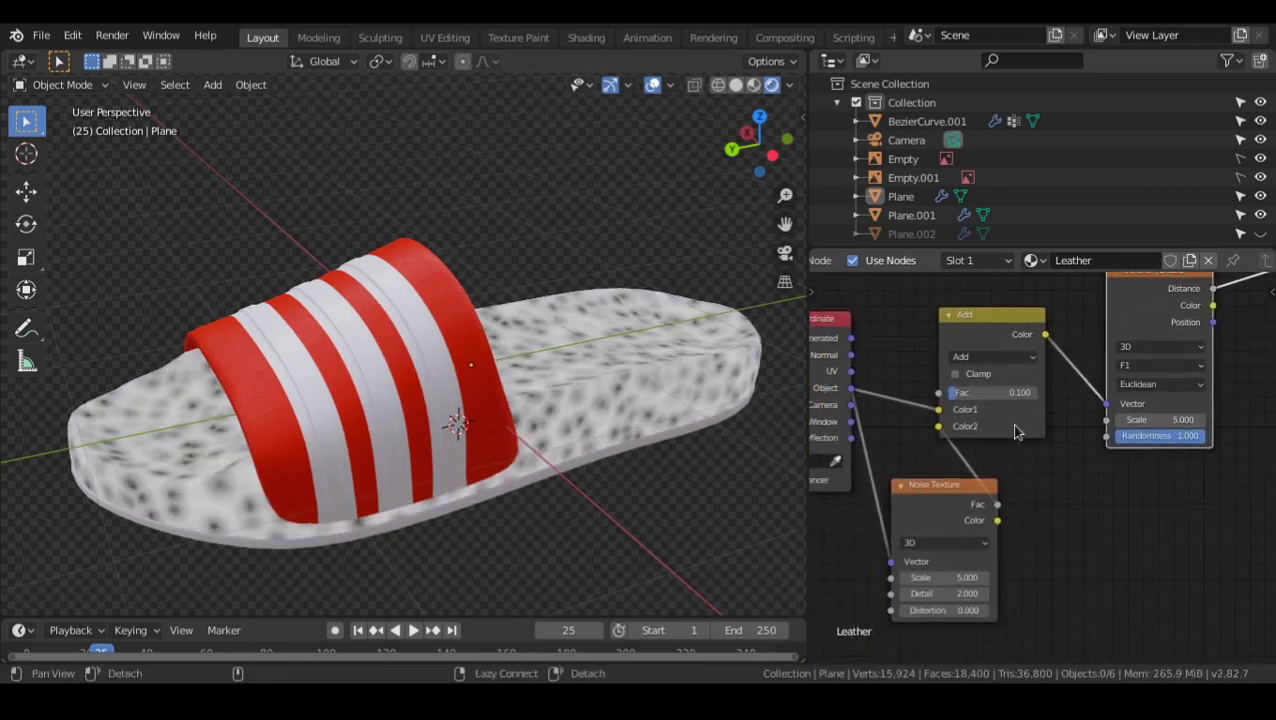
alt+drag(689, 423, 677, 421)
middle_drag(677, 421, 667, 418)
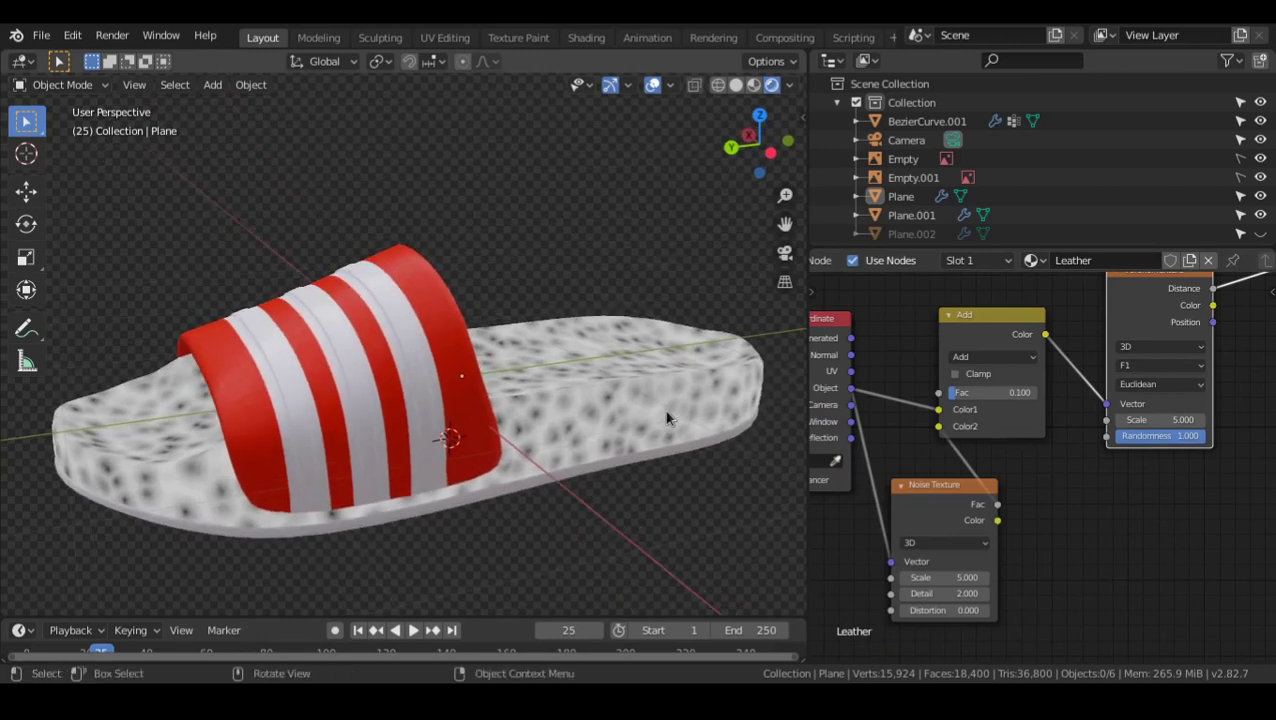
- Set the Voronoi Texture's Scale to 30 and the Add node's Fac to 0.2
scroll(1188, 482, up, 1)
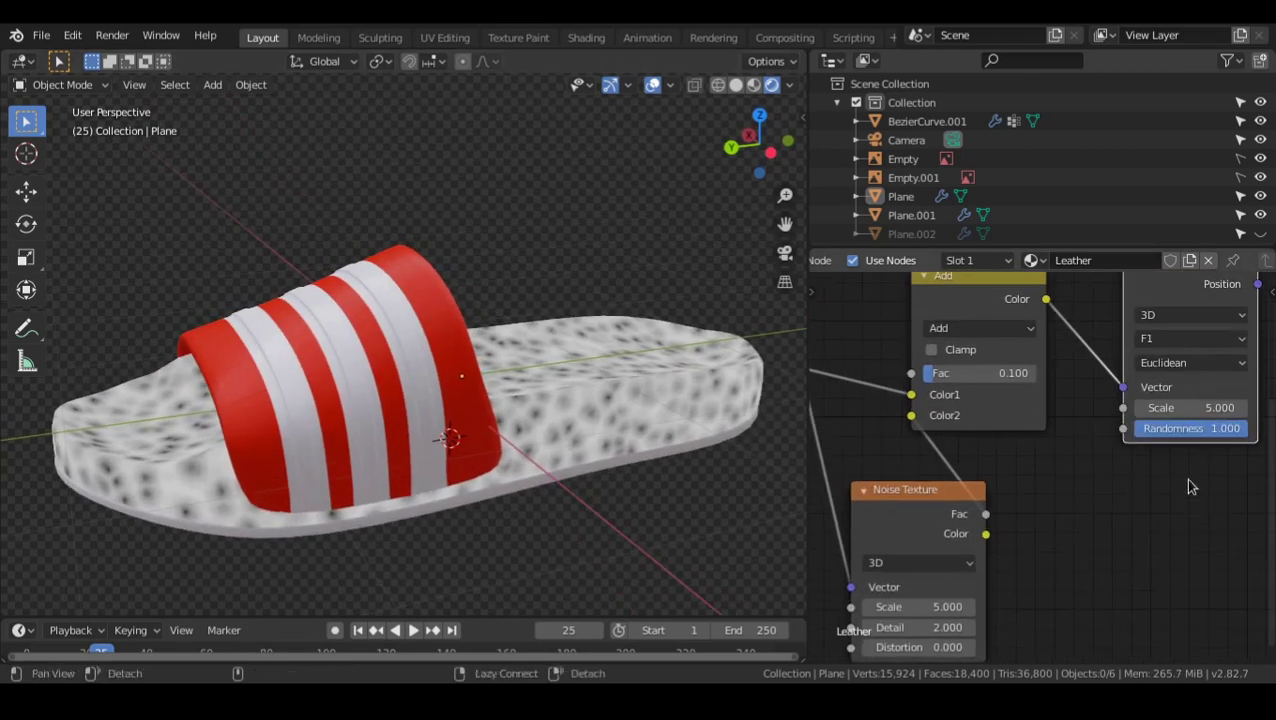
middle_drag(1188, 482, 1052, 462)
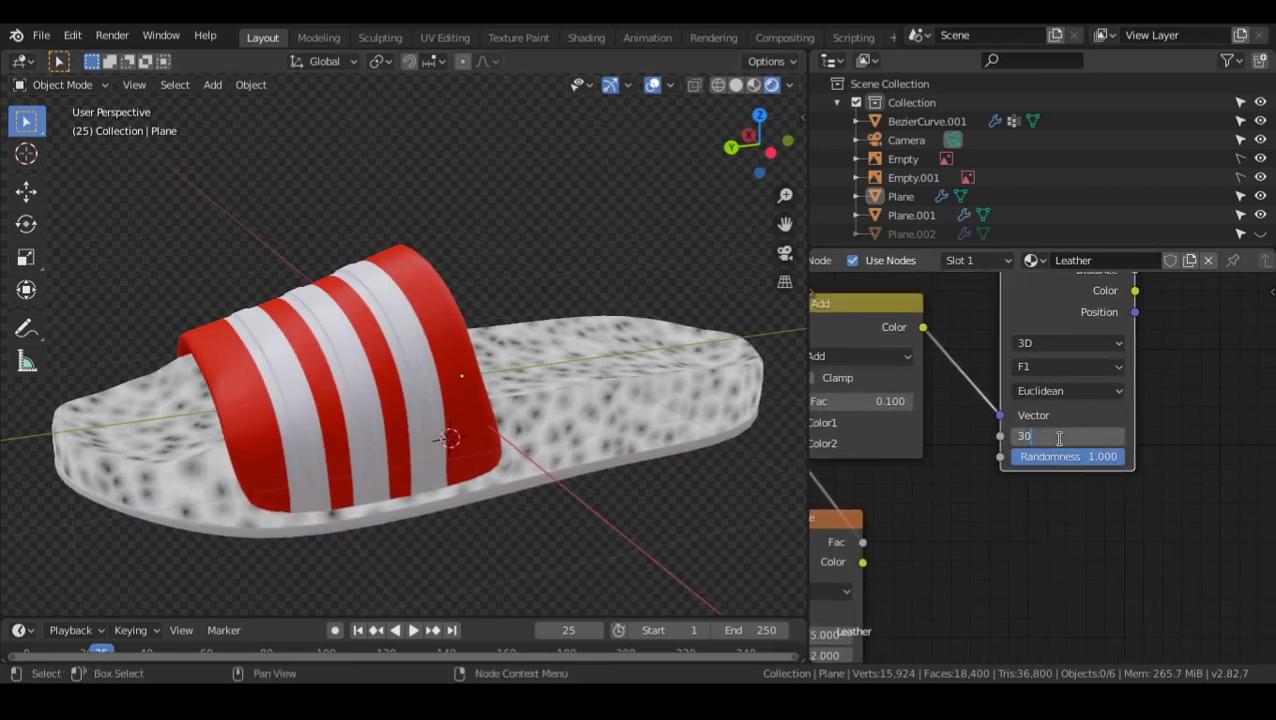
key(Return)
alt+drag(977, 506, 1033, 463)
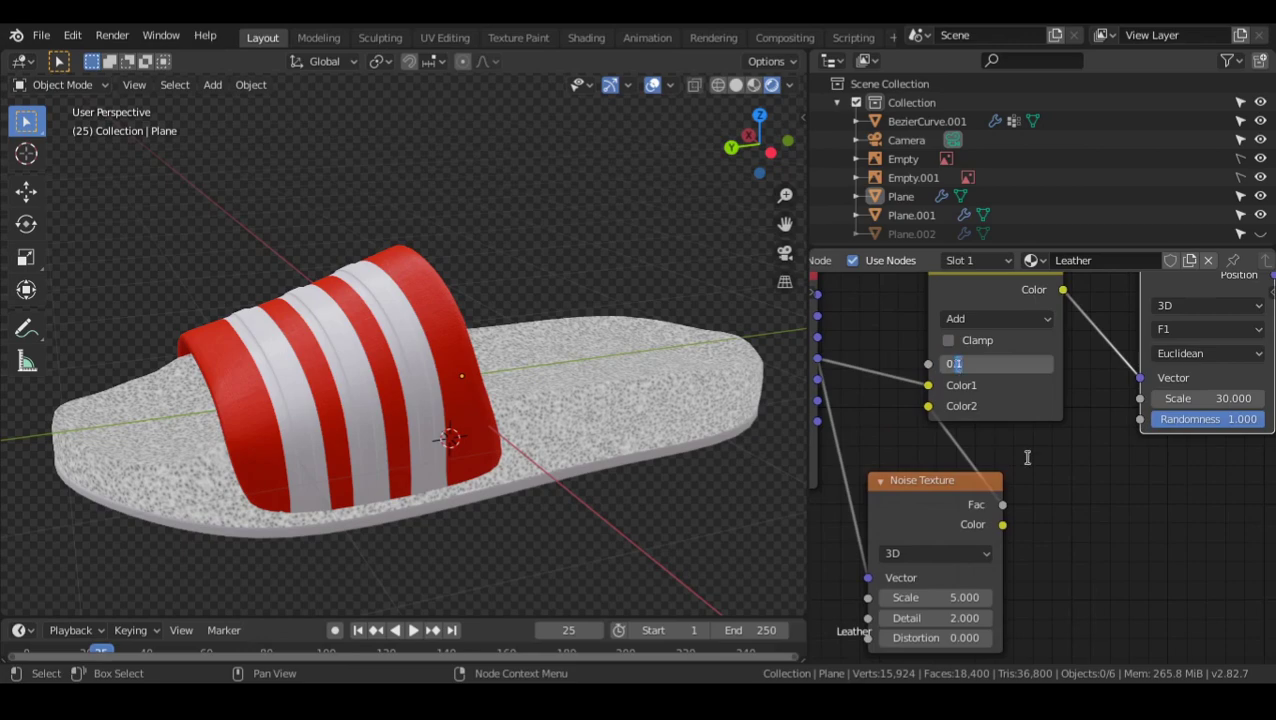
text(2)
key(Return)
- Set the Noise Texture's Detail to 16 and check the distorted Voronoi pattern on the sole
alt+drag(1026, 497, 1047, 446)
scroll(1047, 446, up, 1)
scroll(675, 478, up, 4)
alt+drag(675, 478, 540, 383)
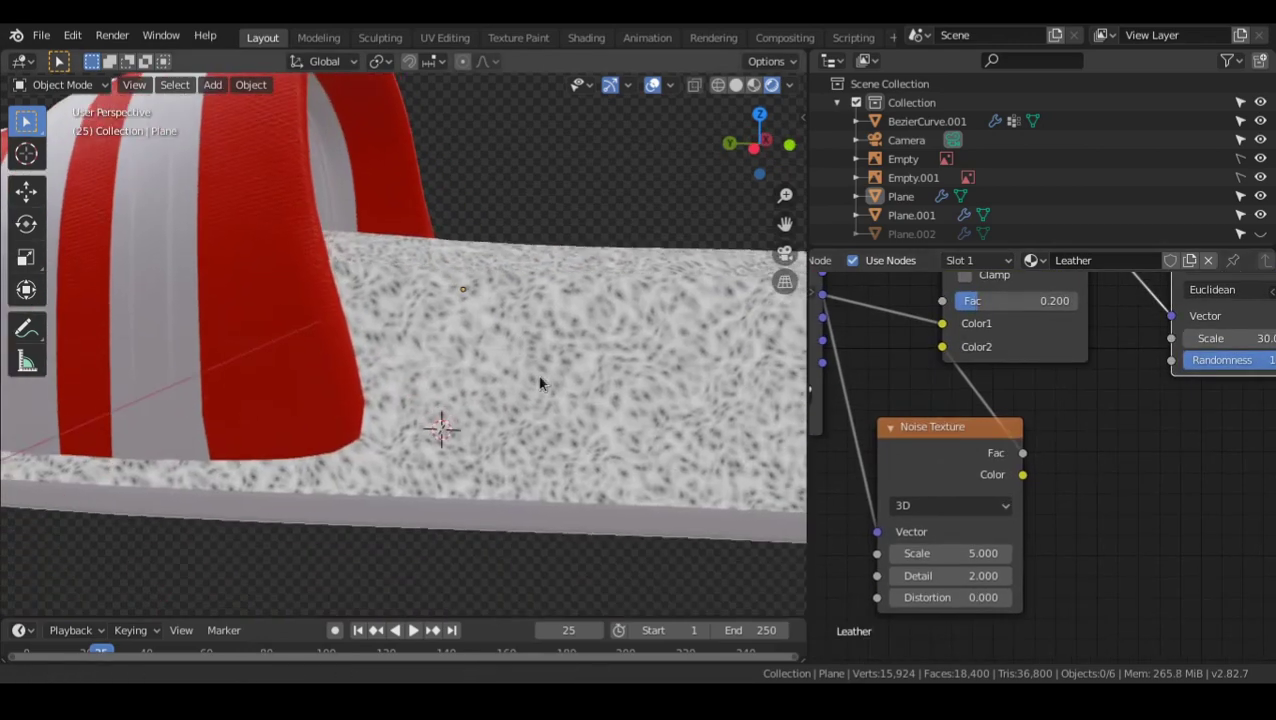
middle_drag(540, 383, 558, 441)
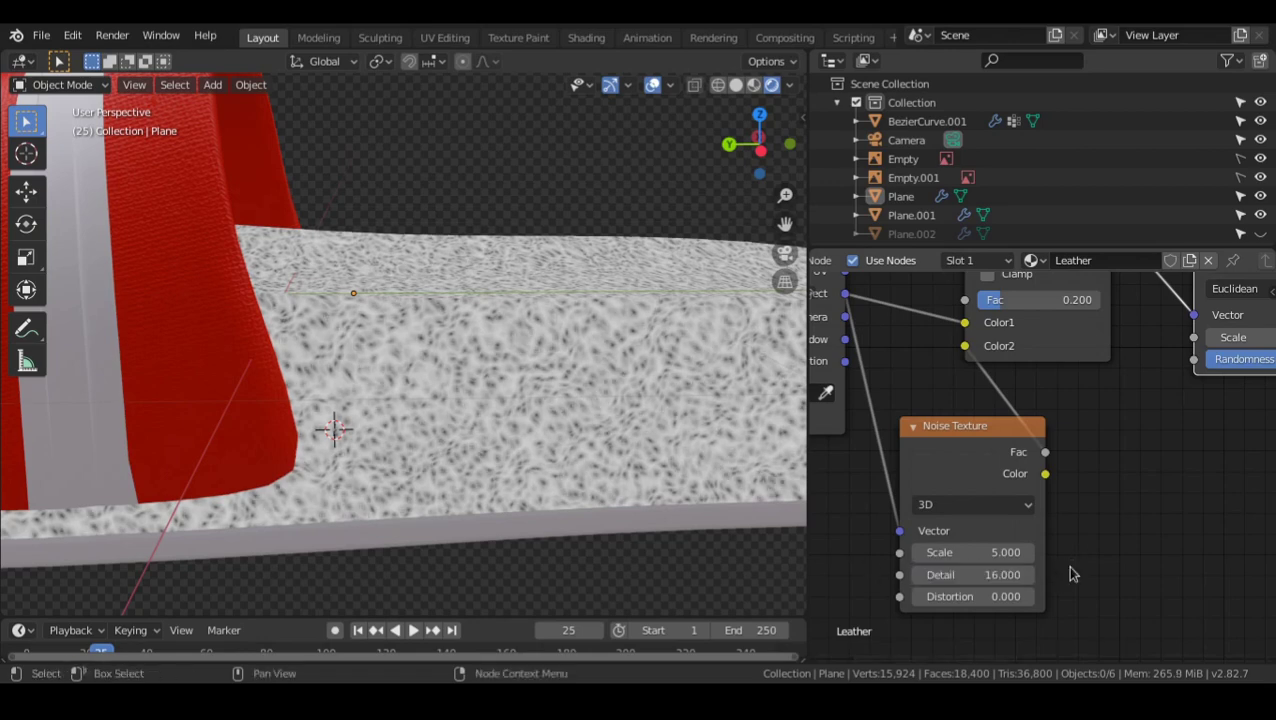
scroll(1130, 621, down, 1)
scroll(590, 411, down, 2)
mouse_move(422, 391)
alt+mouse_down()
mouse_move(439, 394)
mouse_move(408, 400)
alt+mouse_up()
scroll(412, 388, down, 2)
alt+shift+drag(480, 356, 411, 472)
scroll(411, 472, up, 2)
alt+drag(494, 498, 480, 474)
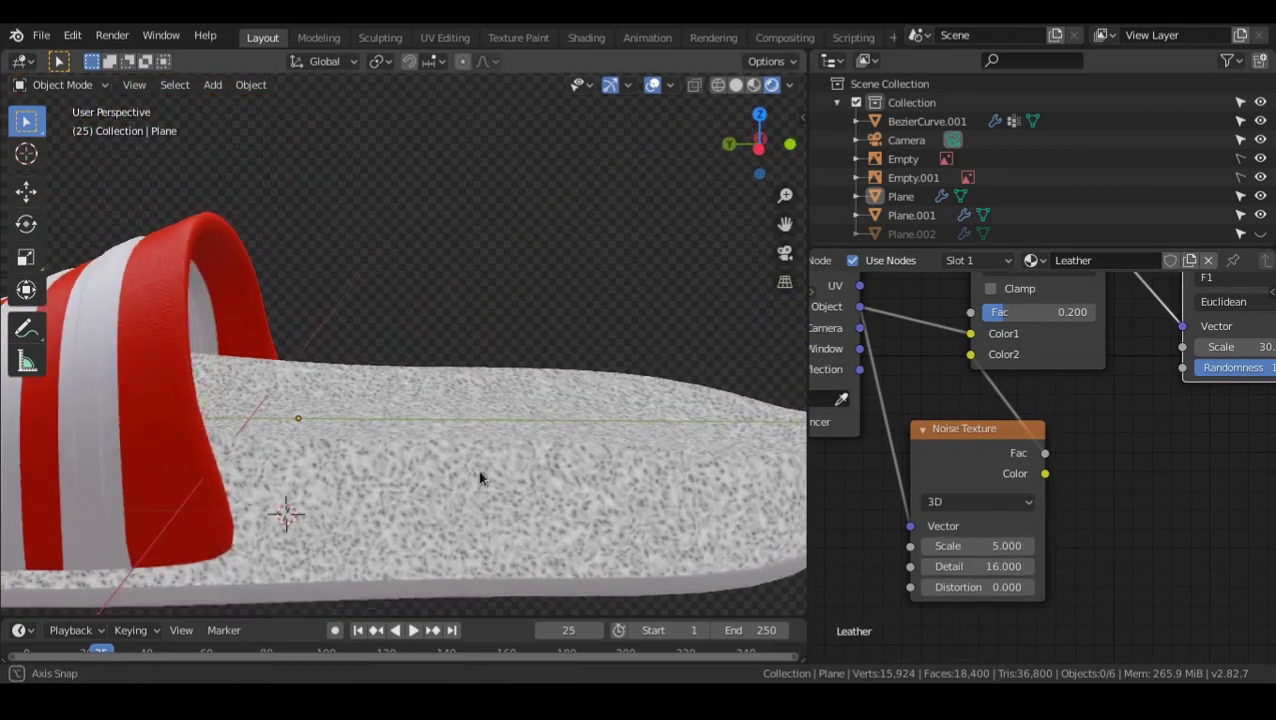
- Move the Principled BSDF and output nodes farther from the Voronoi Texture and preview the Principled BSDF on the sole
alt+drag(1140, 437, 886, 509)
scroll(1045, 475, down, 2)
scroll(1040, 463, down, 3)
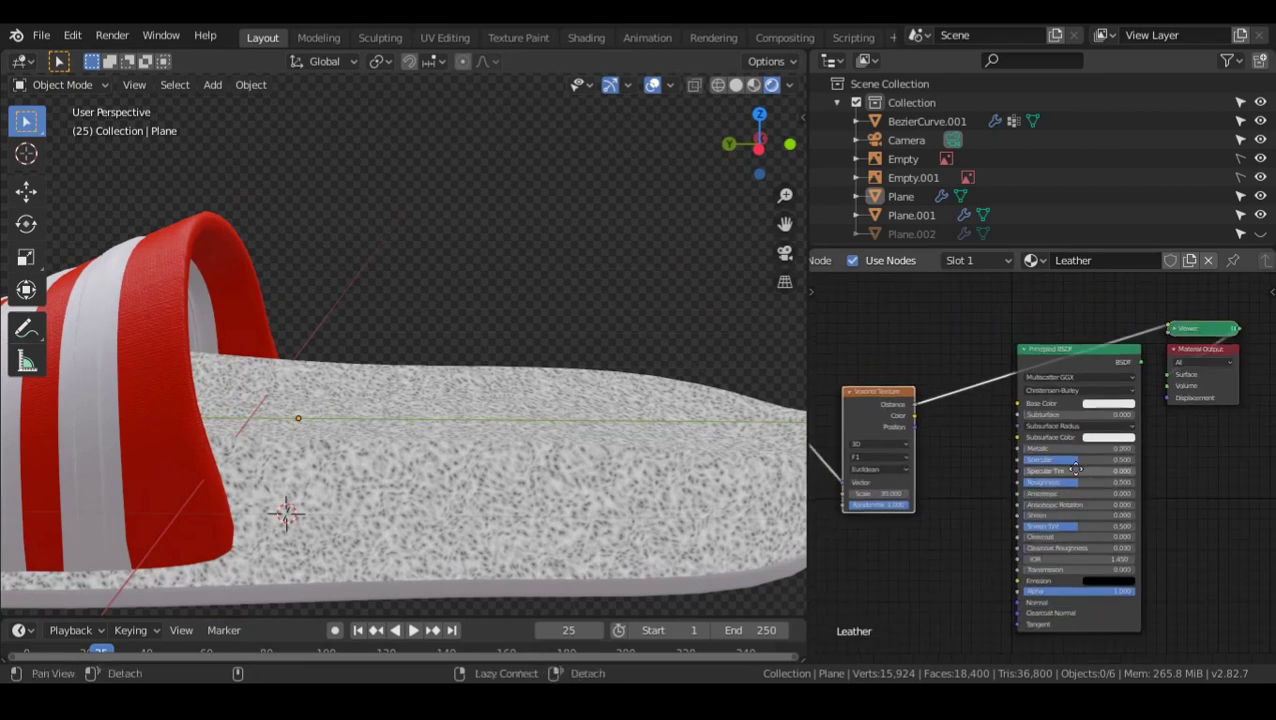
alt+drag(1080, 460, 1004, 435)
key(g)
click(1083, 457)
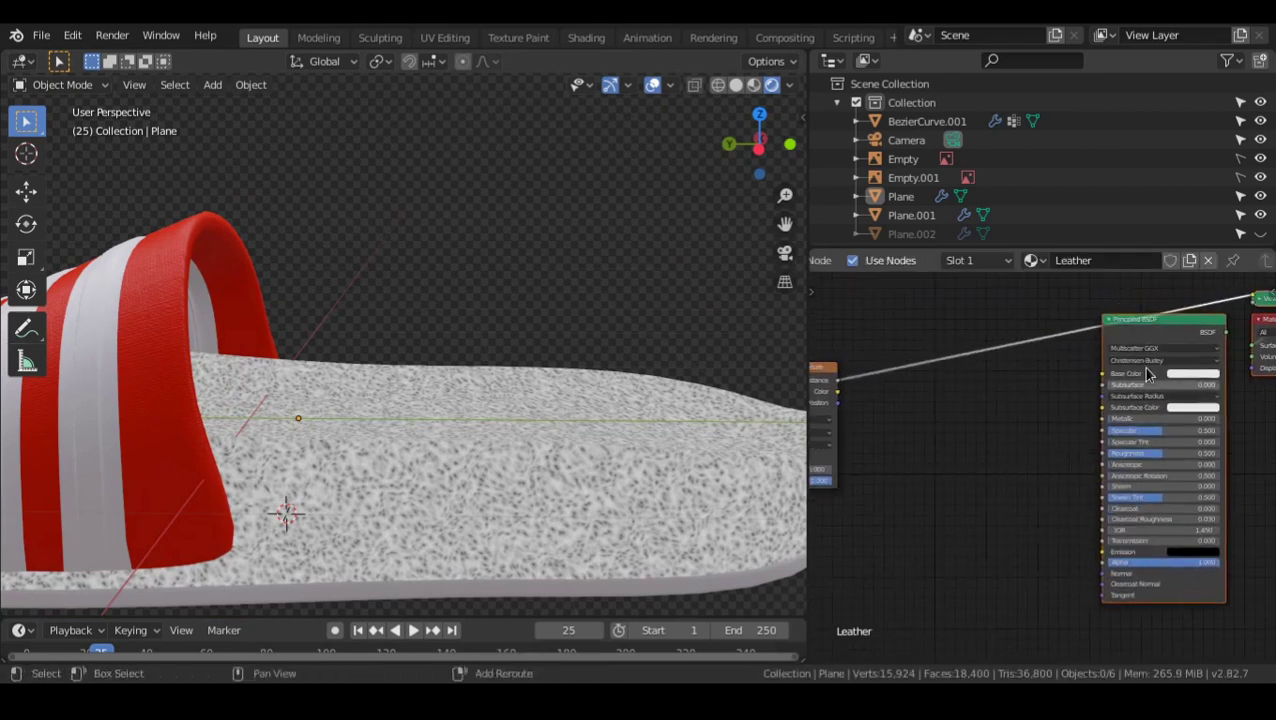
ctrl+shift+click(1158, 394)
- Change the Principled BSDF's Base Color to a strongly saturated red
alt+scroll(1079, 458, up, 2)
scroll(1079, 458, up, 3)
alt+drag(1128, 432, 972, 472)
scroll(980, 475, up, 1)
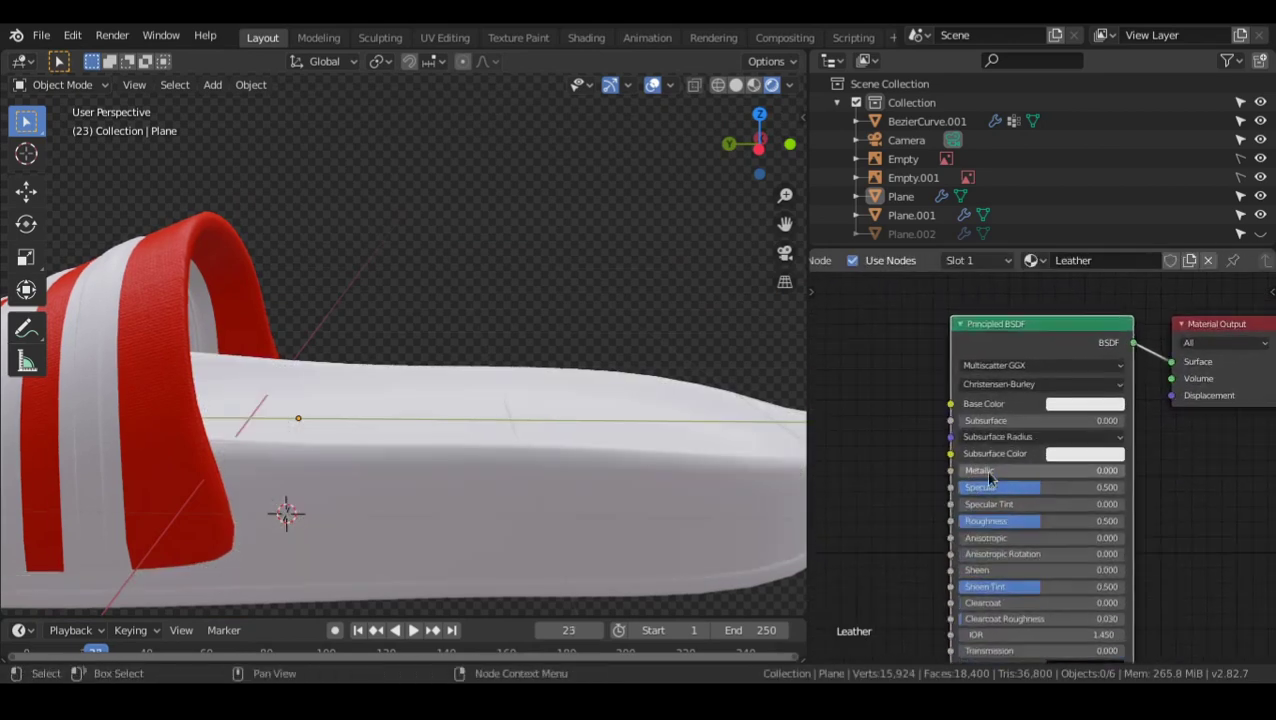
click(1070, 404)
click(1102, 274)
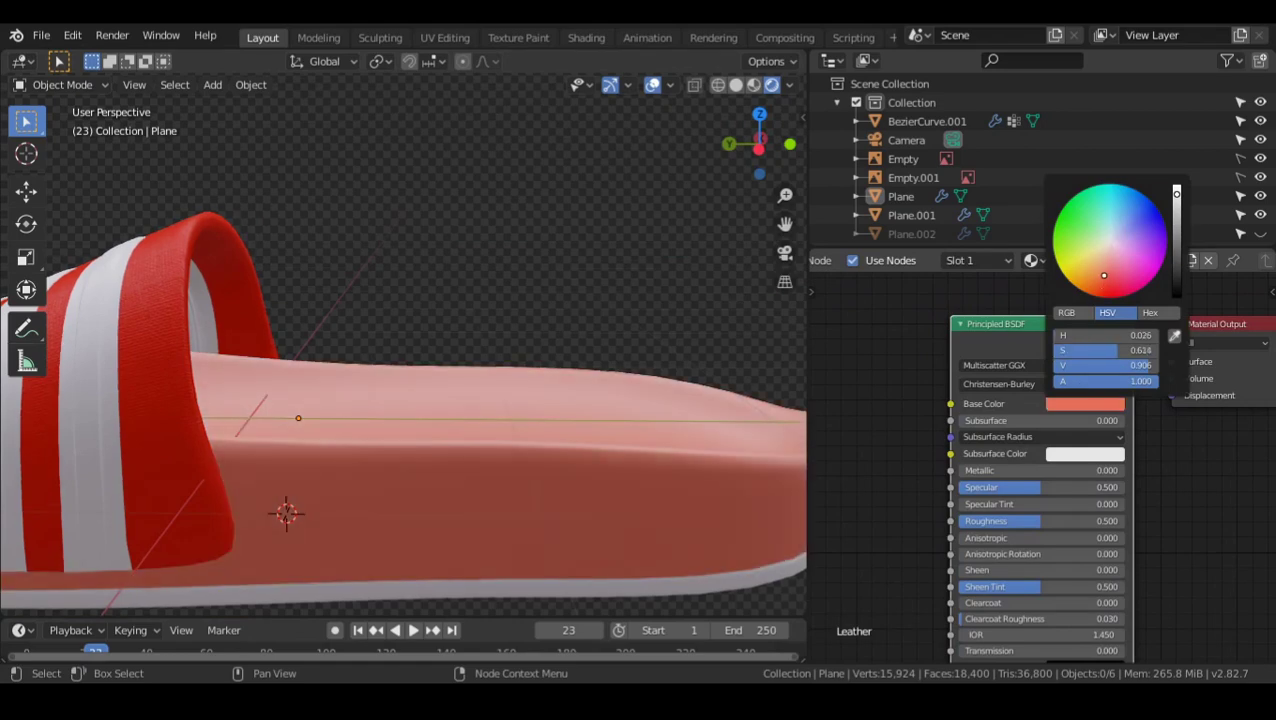
drag(1104, 275, 1102, 291)
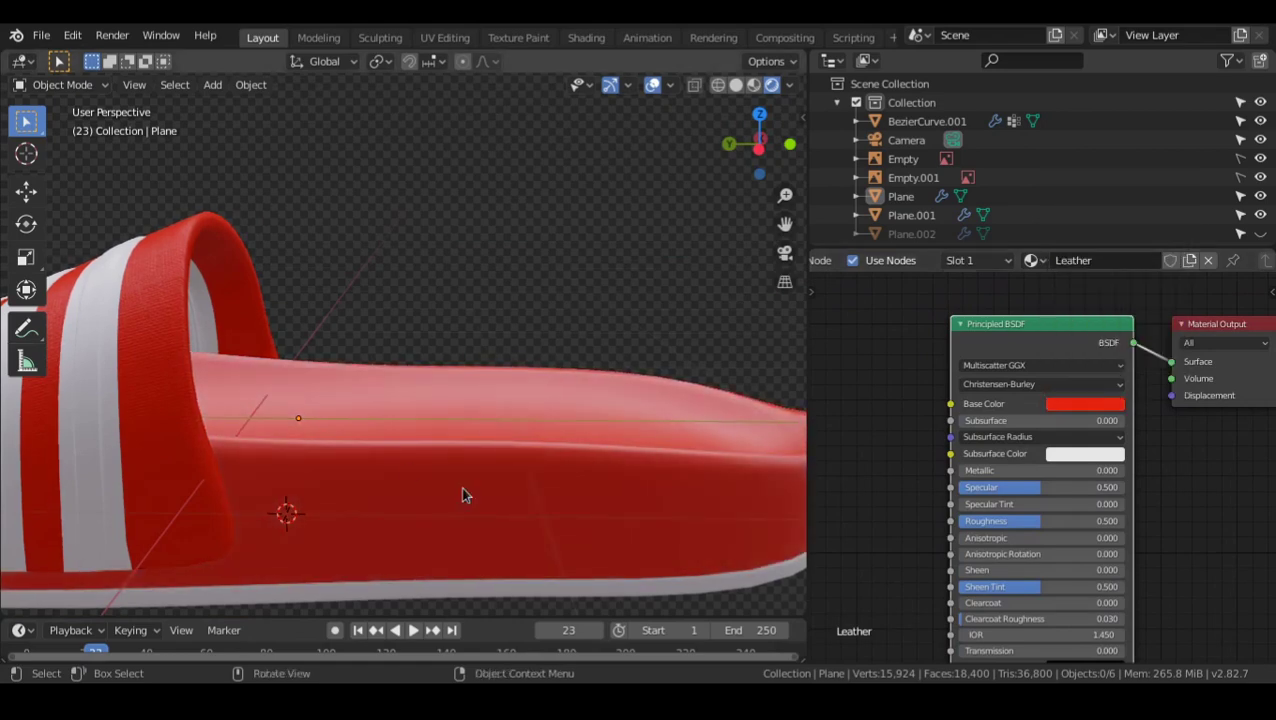
- Fine-tune the sole's Base Color by setting its hue to 0 and adjusting its saturation
middle_drag(464, 493, 599, 448)
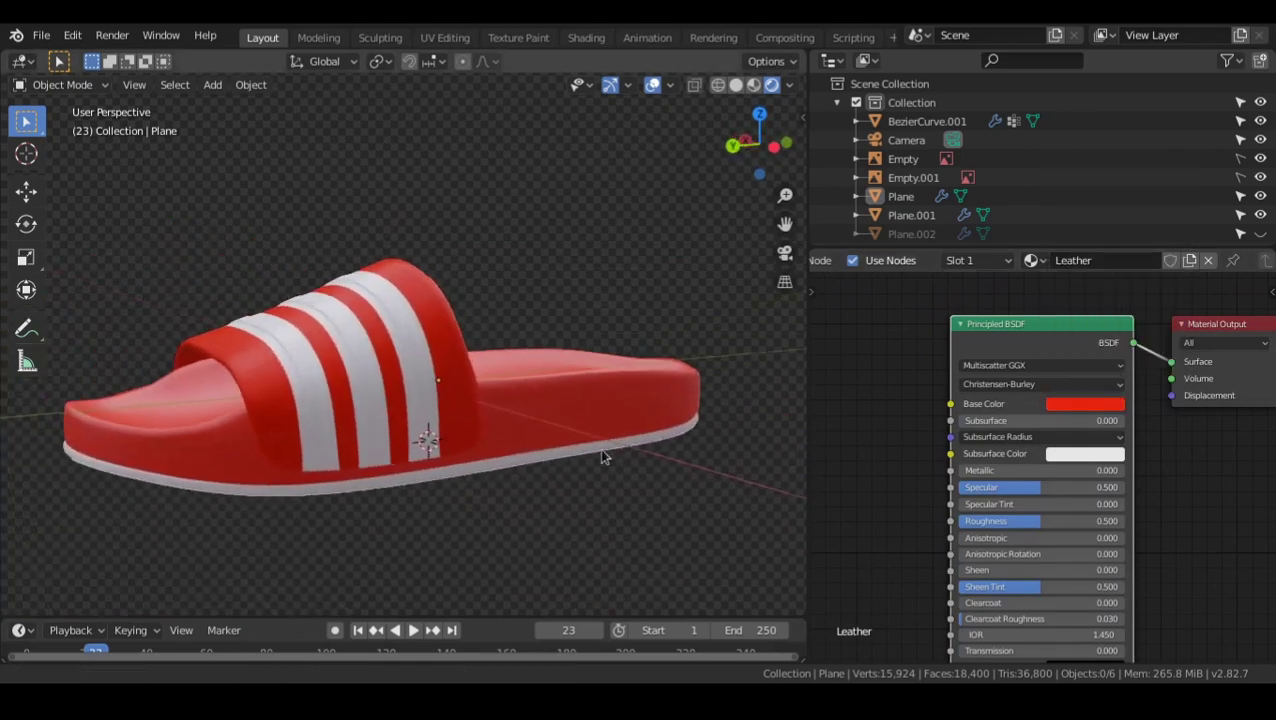
scroll(599, 448, up, 3)
click(1078, 406)
mouse_move(1115, 338)
shift+mouse_down()
mouse_move(1126, 338)
mouse_move(1092, 338)
shift+mouse_up()
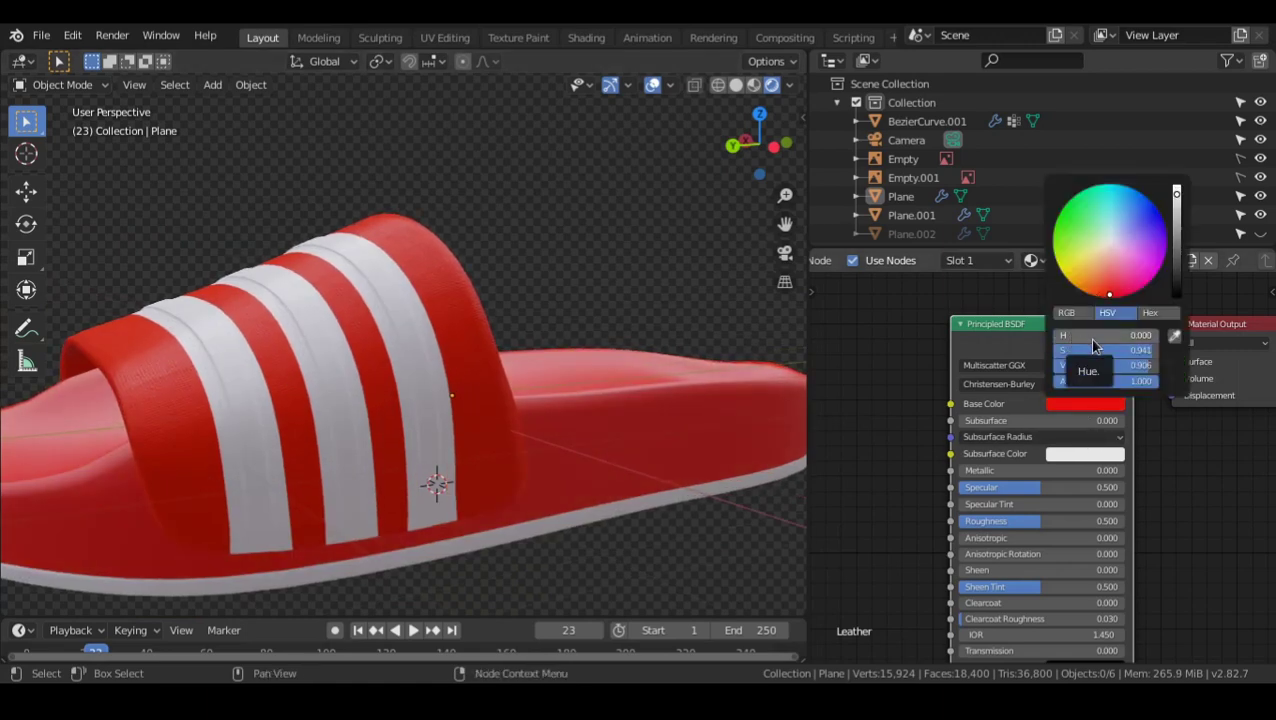
drag(1091, 345, 1151, 352)
- Add a Bump node with Strength 0.2 and Distance 0.01, and connect its output to the Principled BSDF's Normal
middle_drag(998, 537, 1077, 484)
key(shift+a)
mouse_move(1045, 490)
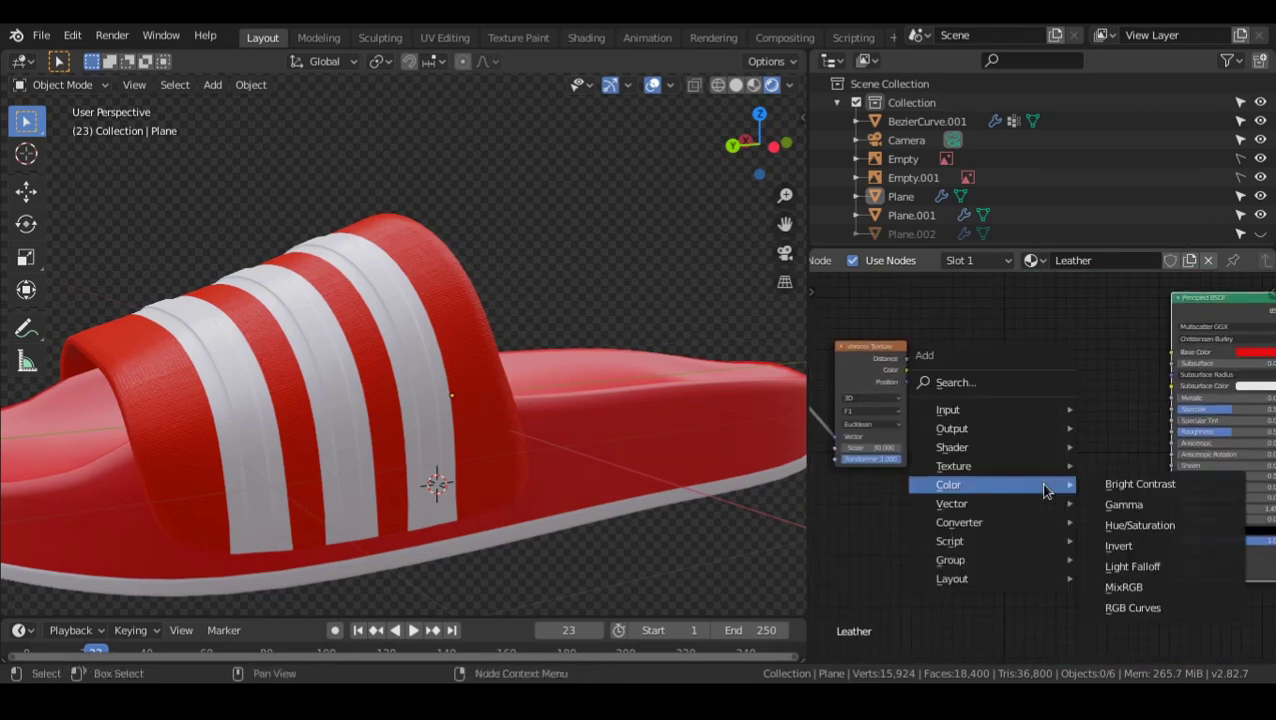
mouse_move(1029, 510)
click(1119, 358)
click(1086, 535)
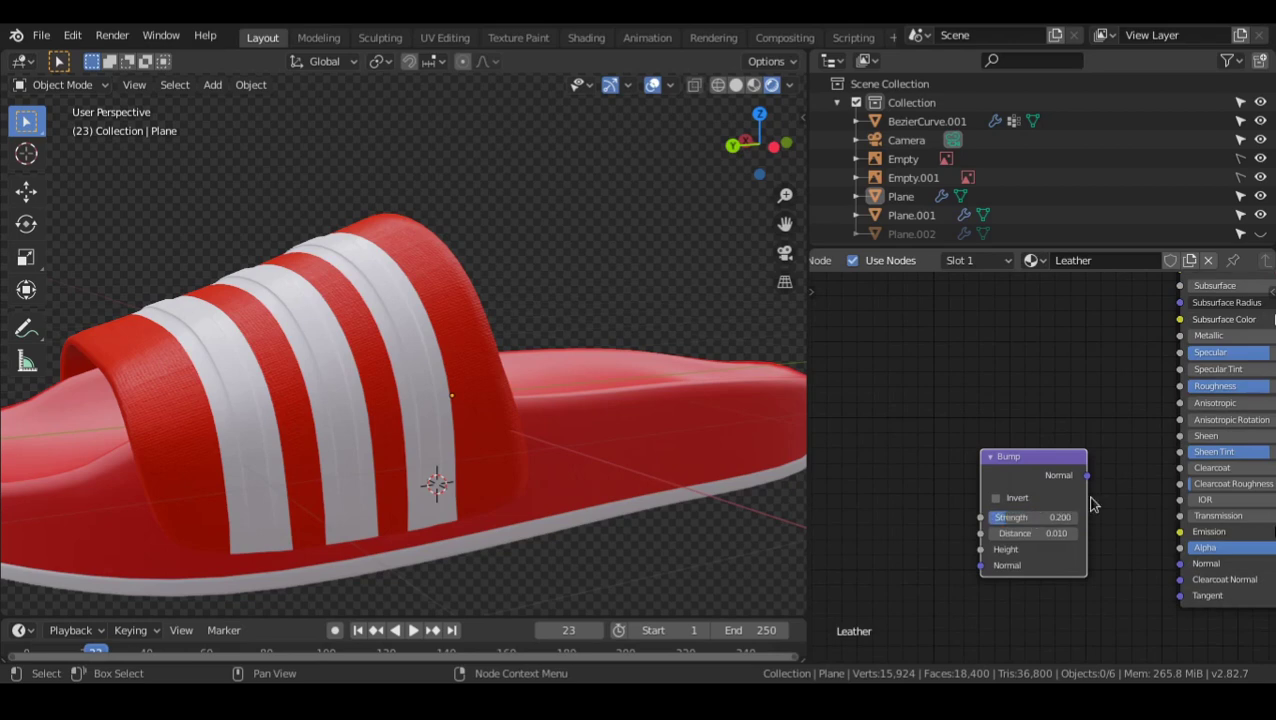
drag(1161, 556, 1174, 562)
- Connect the Voronoi Texture's Distance output to the Bump node's Height input
middle_drag(923, 453, 1031, 503)
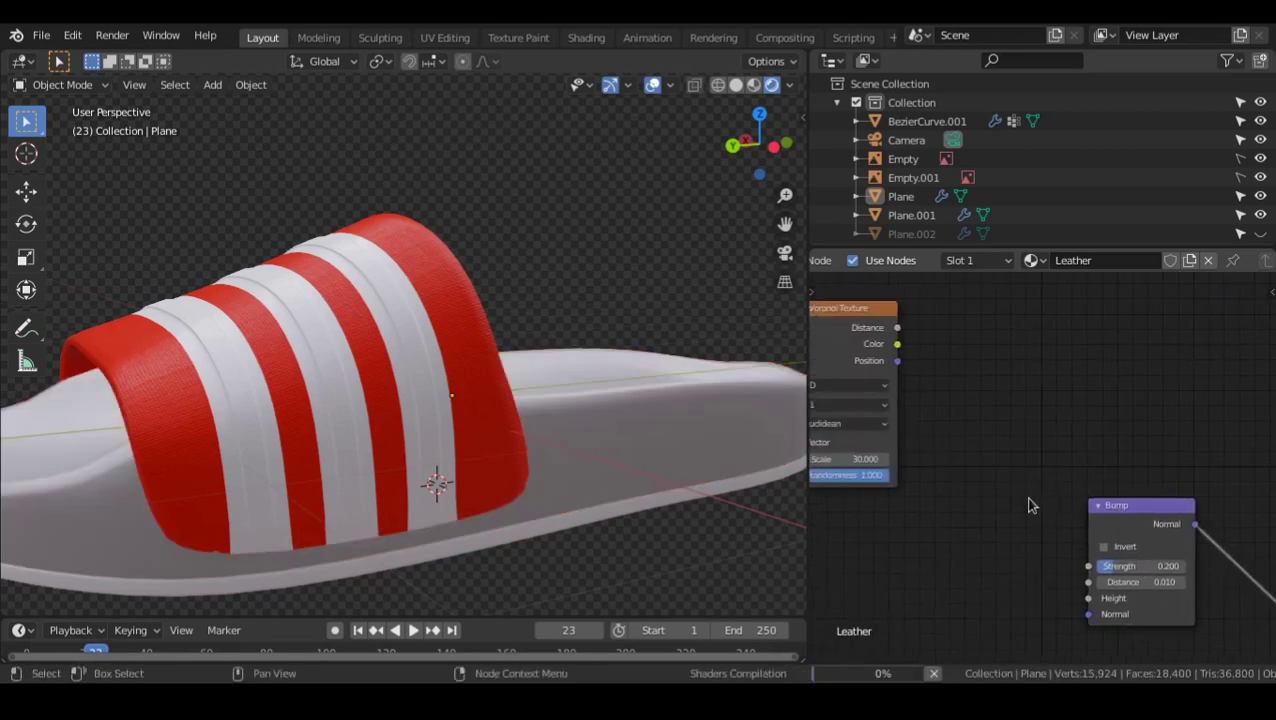
scroll(1031, 503, down, 3)
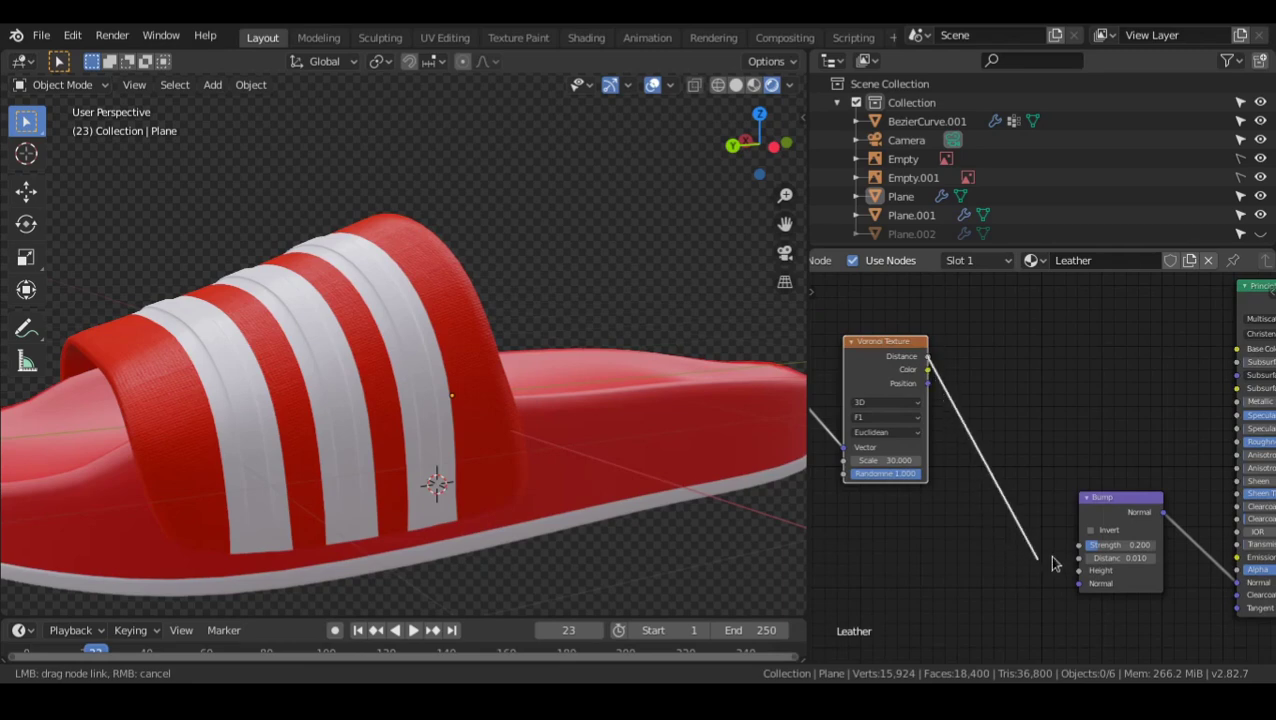
drag(1078, 577, 1077, 577)
scroll(1077, 577, up, 3)
middle_drag(1077, 577, 1048, 525)
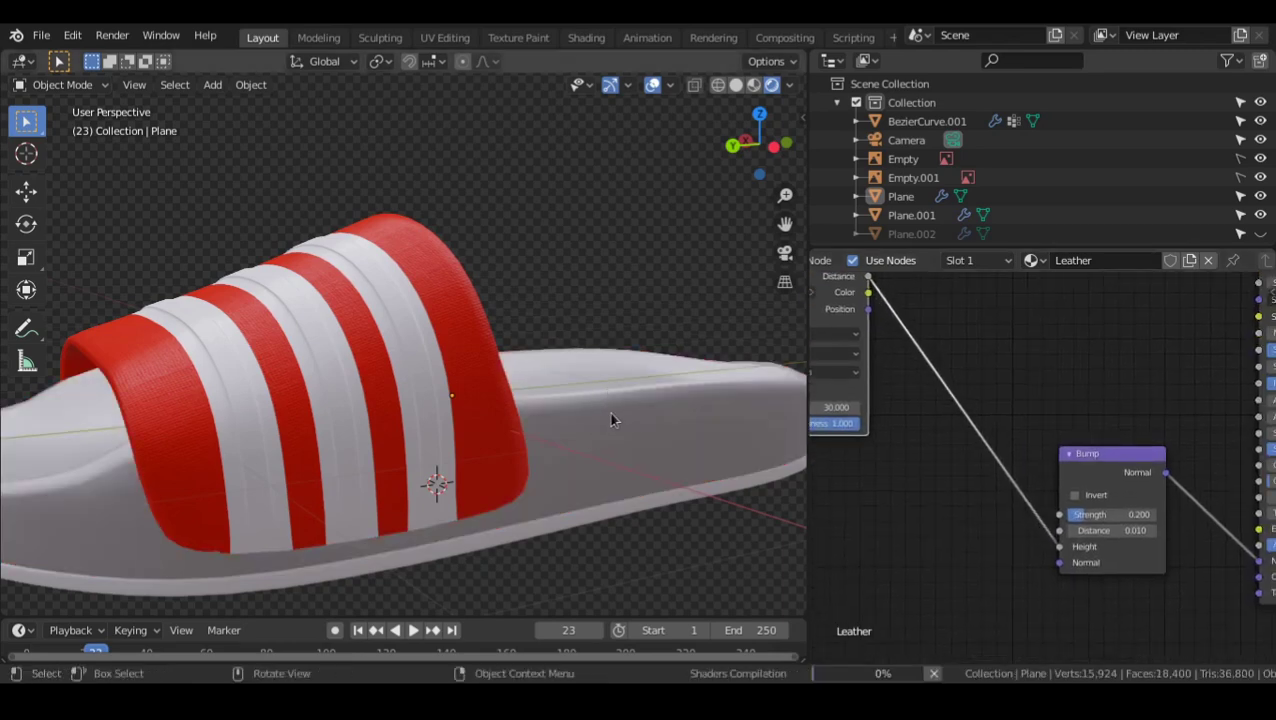
- Examine the bump relief on the sole's upper surface and side edge up close
middle_drag(611, 413, 590, 414)
scroll(496, 366, up, 4)
mouse_move(496, 366)
middle_down()
mouse_move(463, 379)
mouse_move(461, 396)
mouse_move(489, 410)
mouse_move(316, 398)
mouse_move(339, 349)
mouse_move(521, 347)
mouse_move(538, 370)
mouse_move(502, 387)
middle_up()
scroll(451, 414, down, 2)
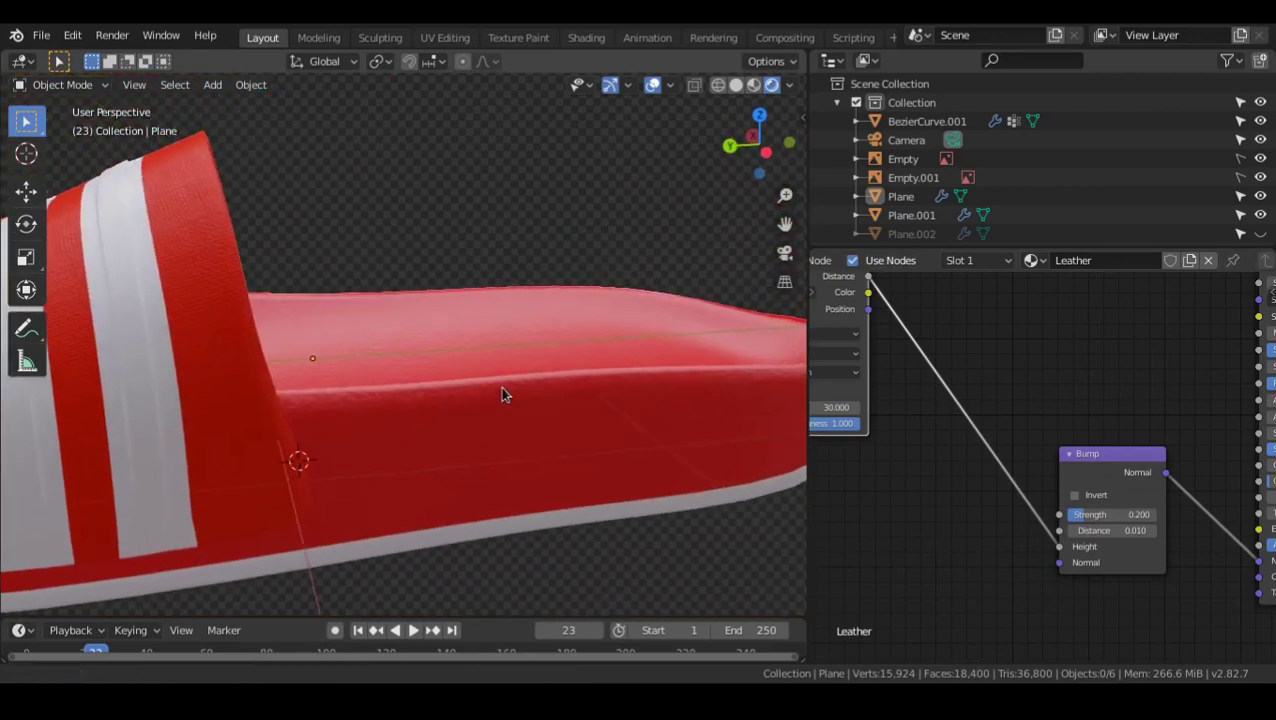
scroll(502, 388, up, 2)
alt+drag(494, 392, 481, 417)
scroll(481, 417, up, 2)
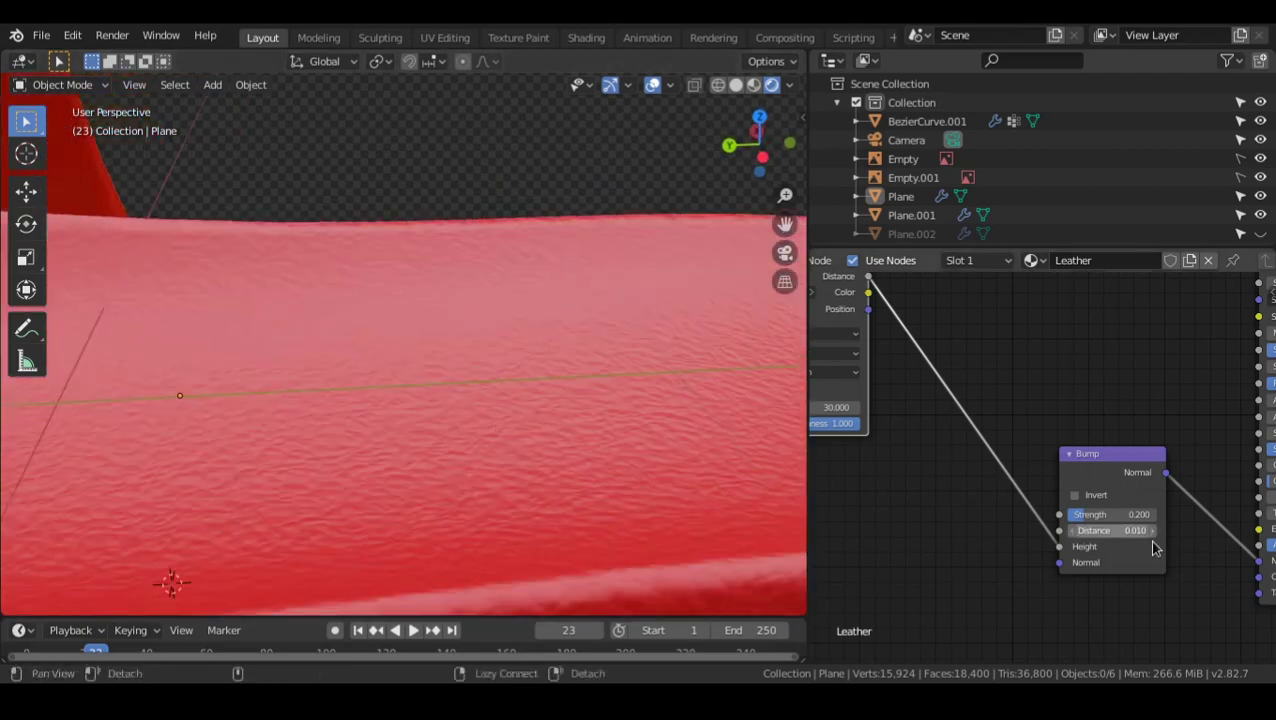
- Compare the sole's relief with the Bump node's Invert option on and off, leaving it off
alt+drag(1153, 543, 1146, 523)
scroll(1144, 521, up, 3)
alt+drag(941, 440, 1019, 466)
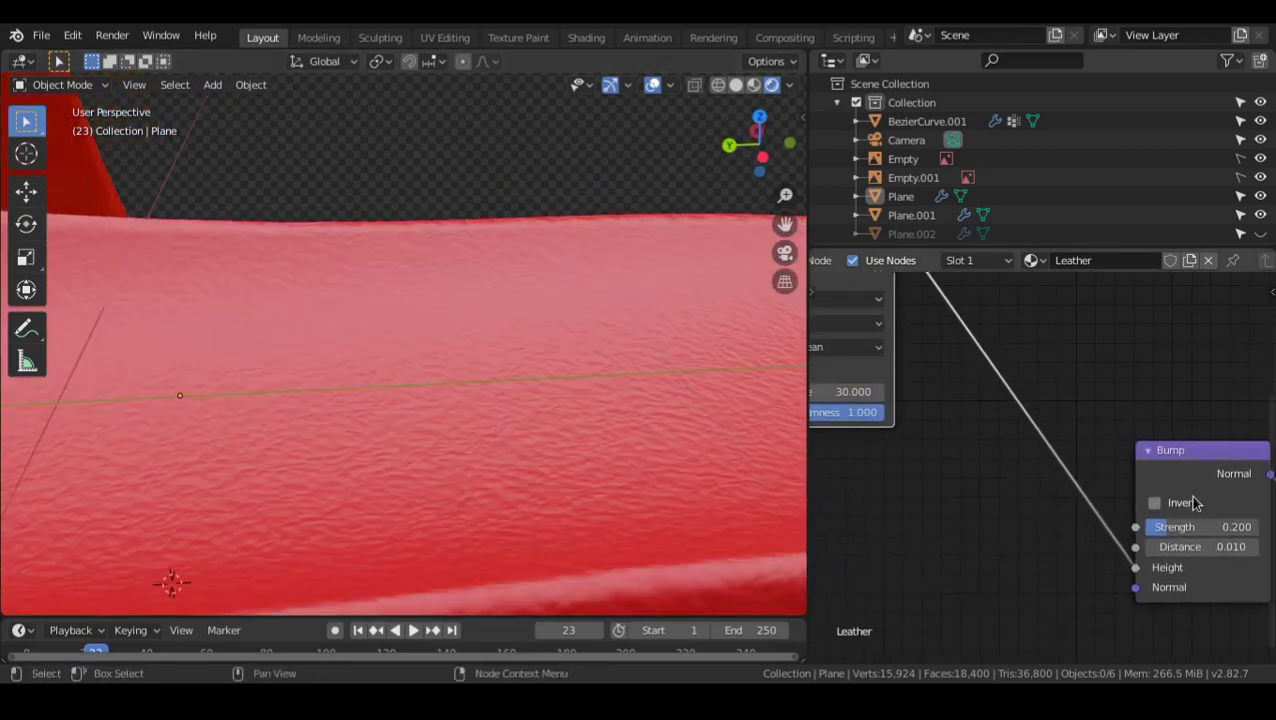
click(1190, 503)
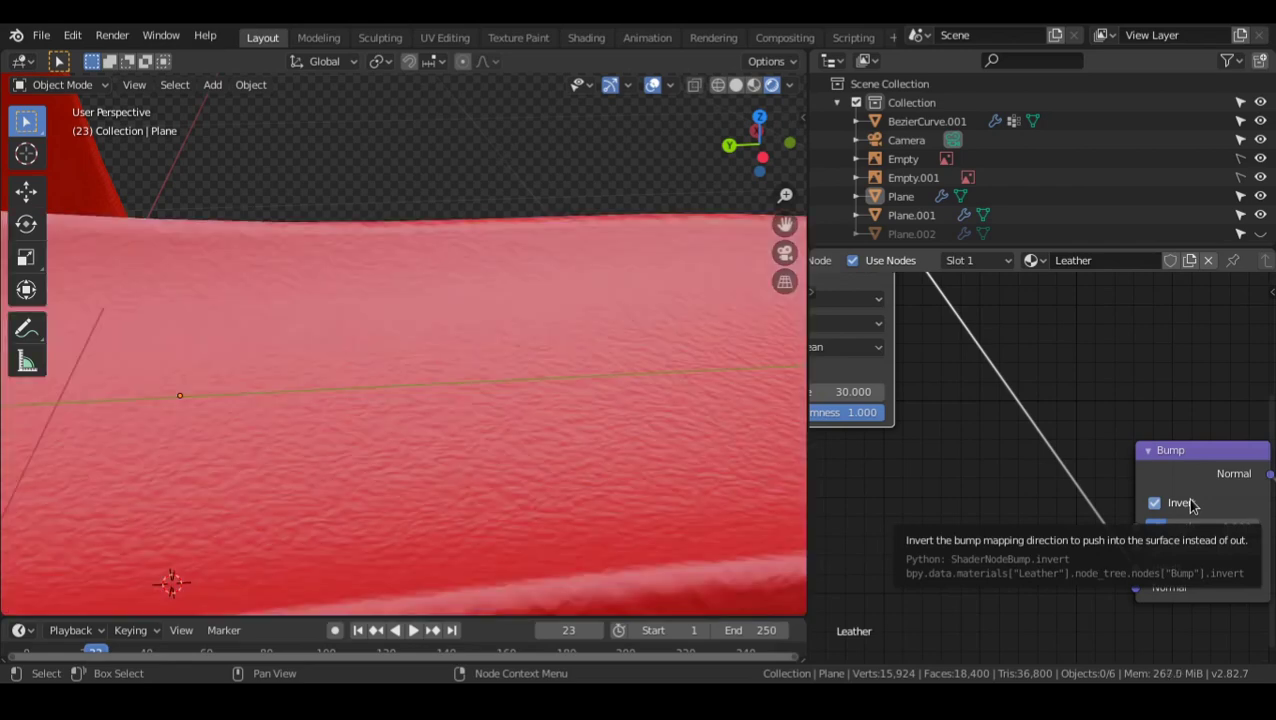
middle_drag(798, 456, 471, 363)
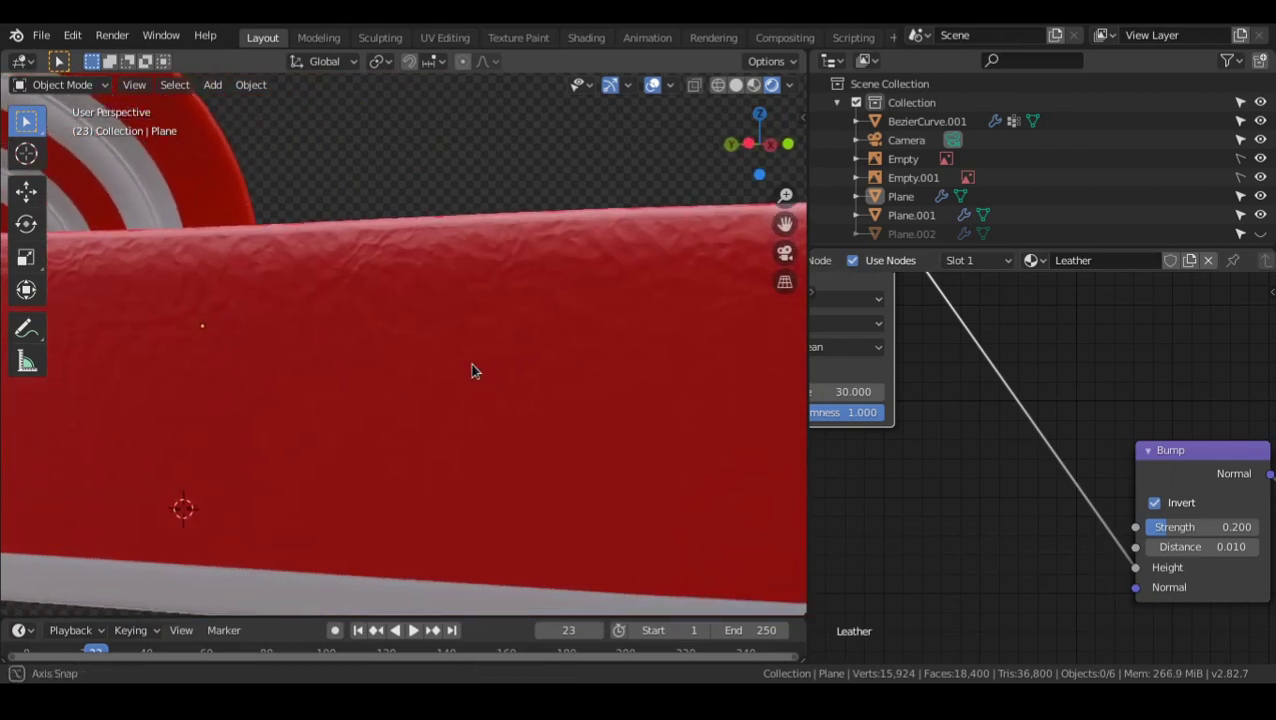
click(1164, 507)
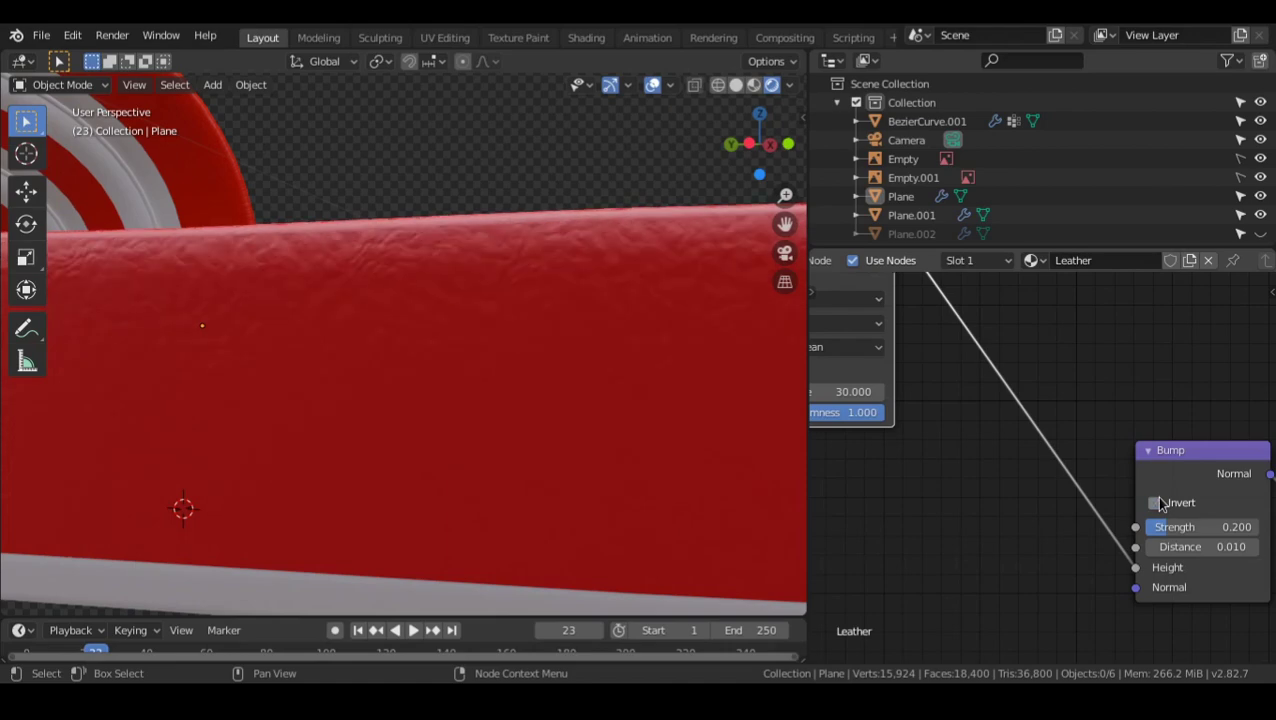
click(1157, 503)
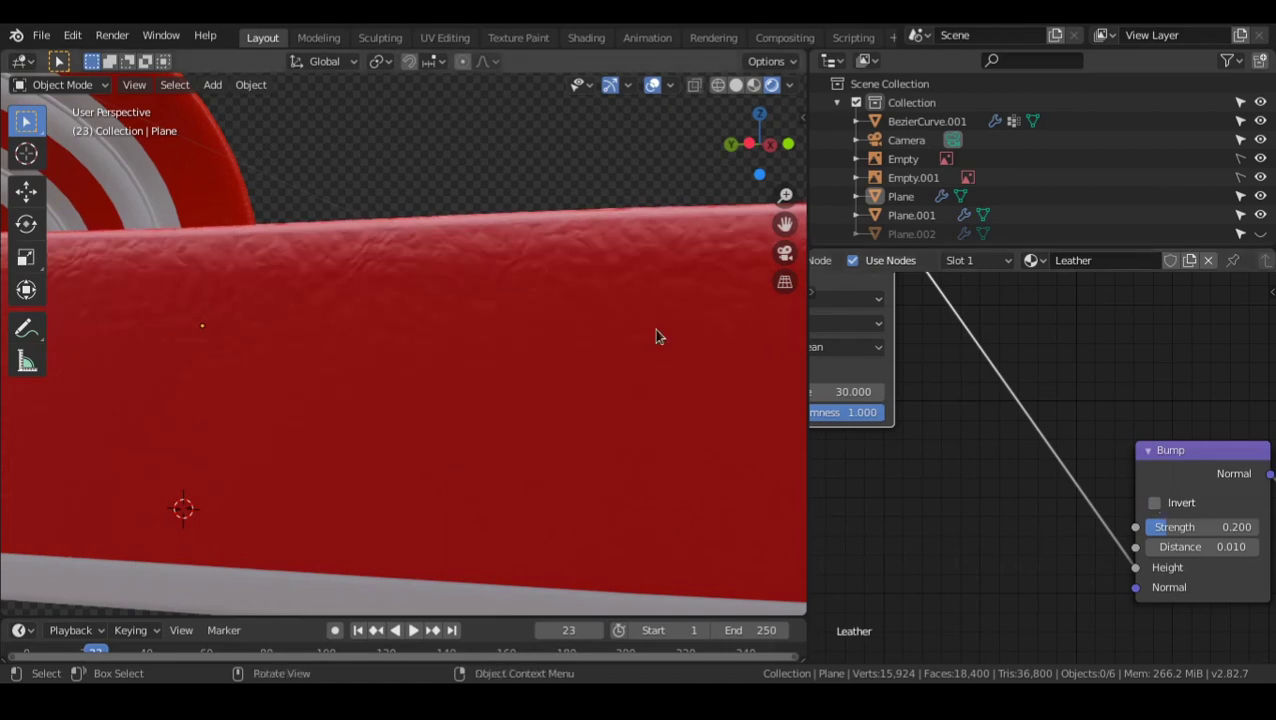
middle_drag(655, 334, 540, 382)
- Rearrange the Add and Noise Texture nodes, stacking them between the Texture Coordinate and Voronoi Texture nodes
middle_drag(1154, 503, 1190, 518)
scroll(1190, 518, down, 4)
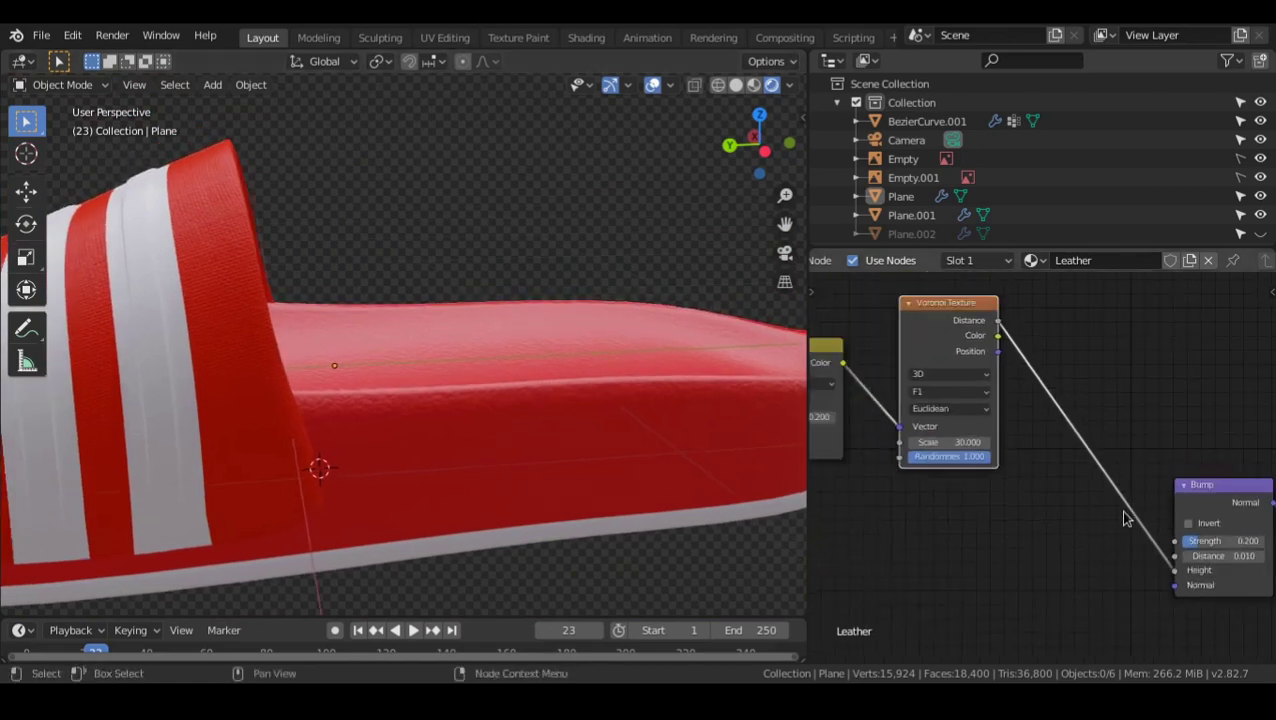
middle_drag(948, 485, 1064, 482)
scroll(1156, 509, up, 3)
drag(911, 373, 881, 371)
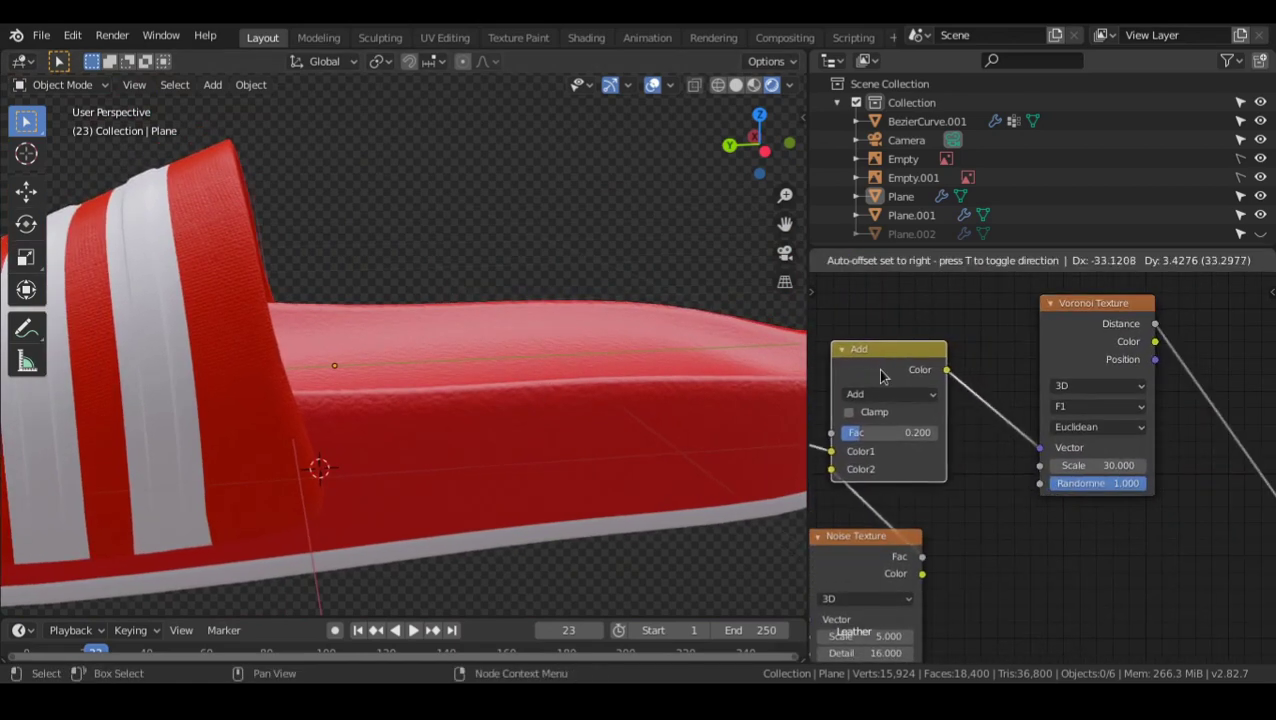
middle_drag(845, 492, 1015, 512)
drag(1064, 527, 1065, 526)
drag(1037, 556, 1061, 531)
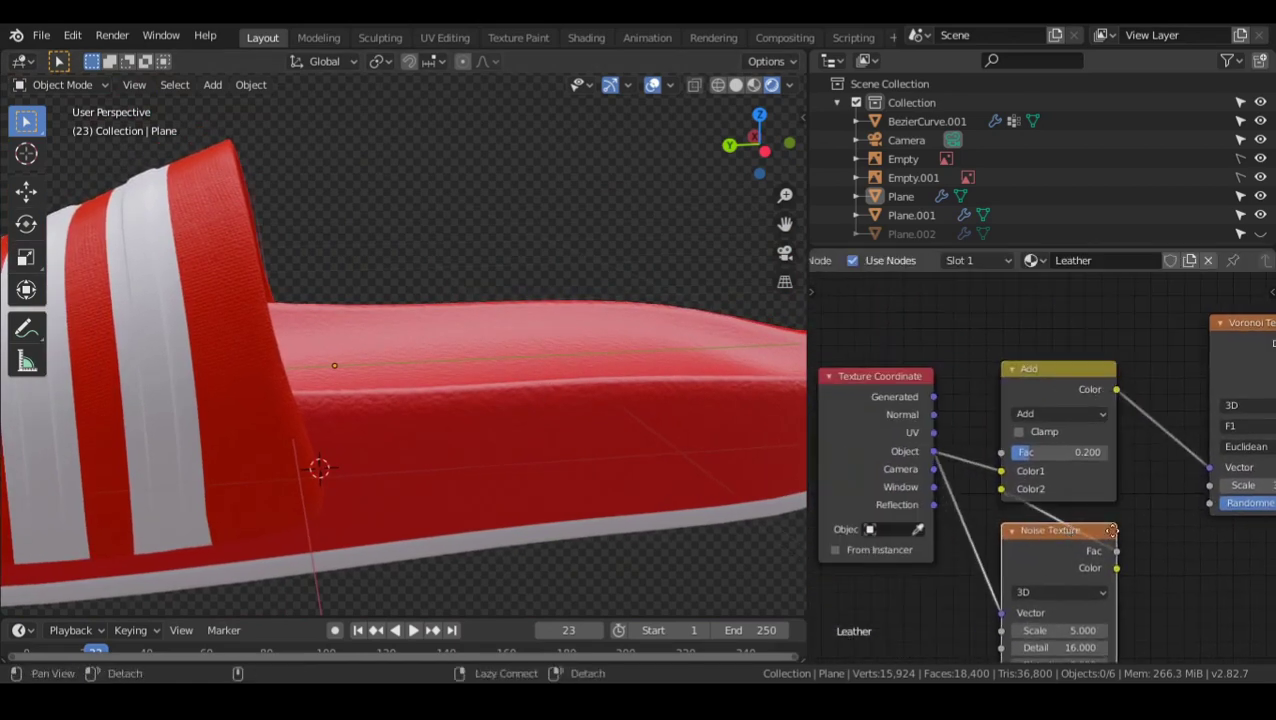
- Examine the leather bump on the sole from the whole sandal view and from close up
middle_drag(1060, 518, 1052, 520)
middle_drag(593, 432, 561, 438)
scroll(549, 409, up, 2)
middle_drag(1103, 478, 968, 476)
scroll(556, 387, down, 5)
middle_drag(557, 393, 664, 373)
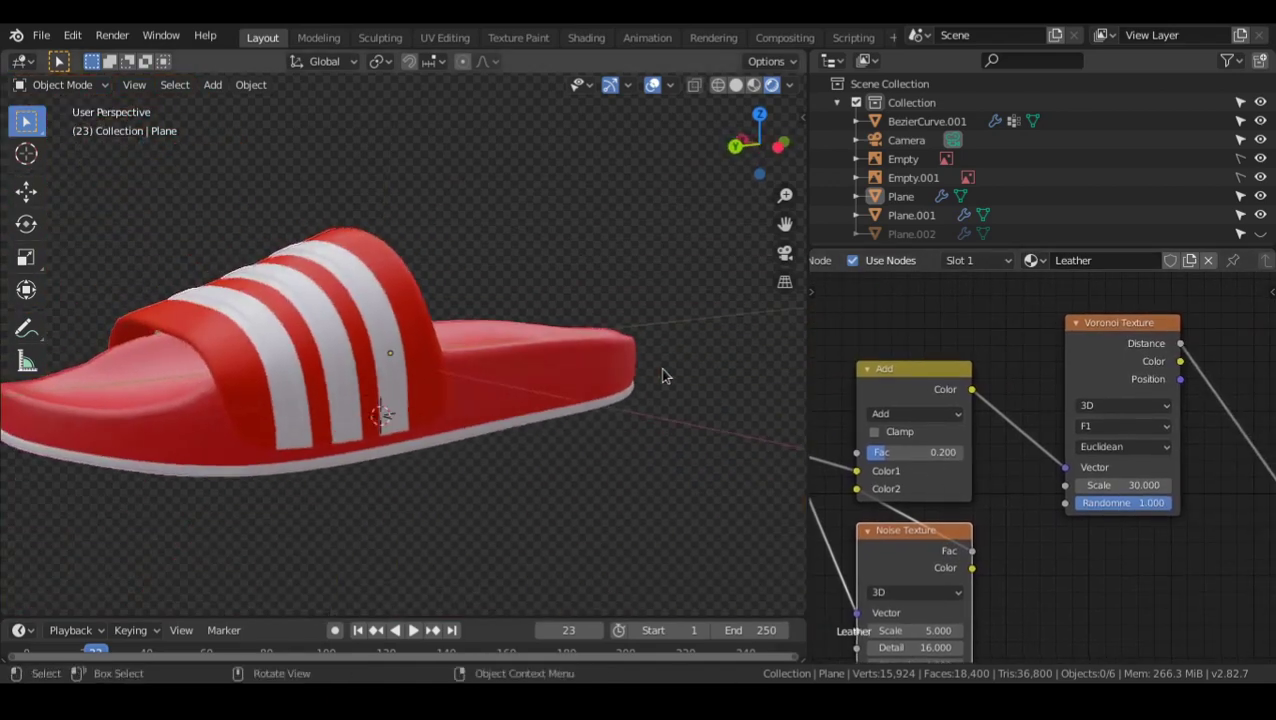
scroll(558, 373, up, 5)
scroll(548, 398, up, 3)
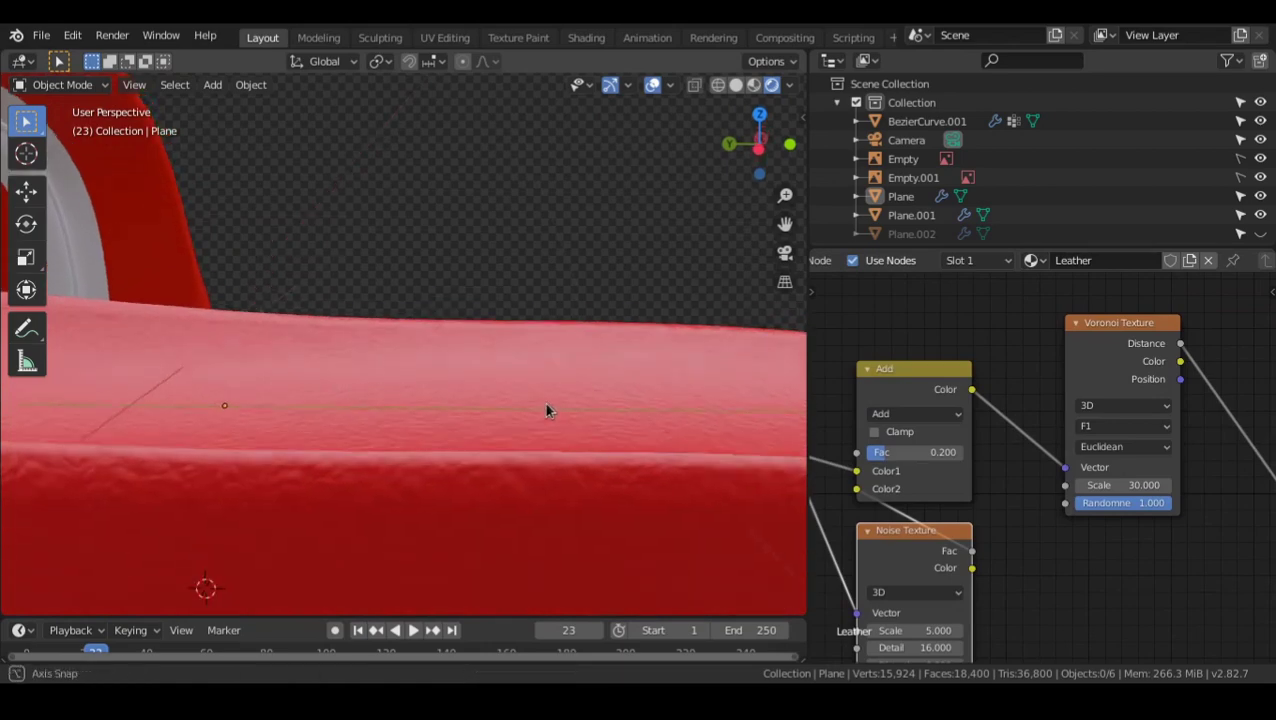
middle_drag(1234, 471, 978, 444)
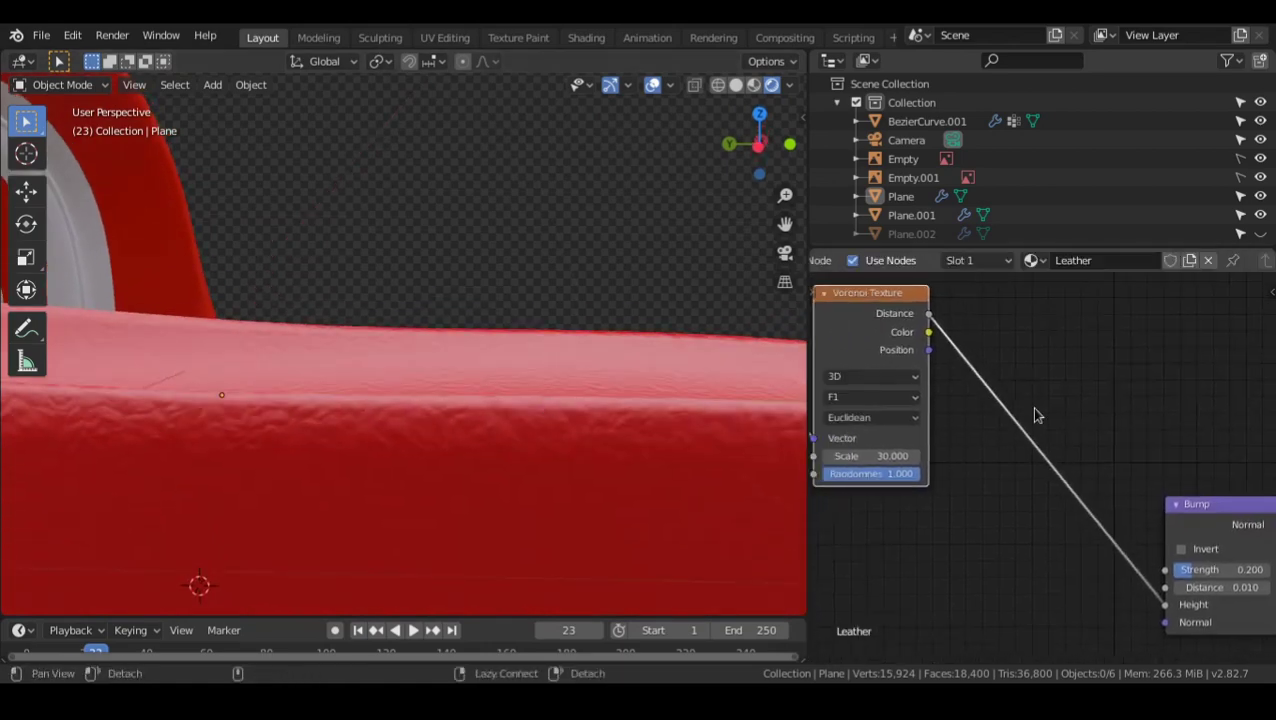
key(shift+a)
mouse_move(1038, 430)
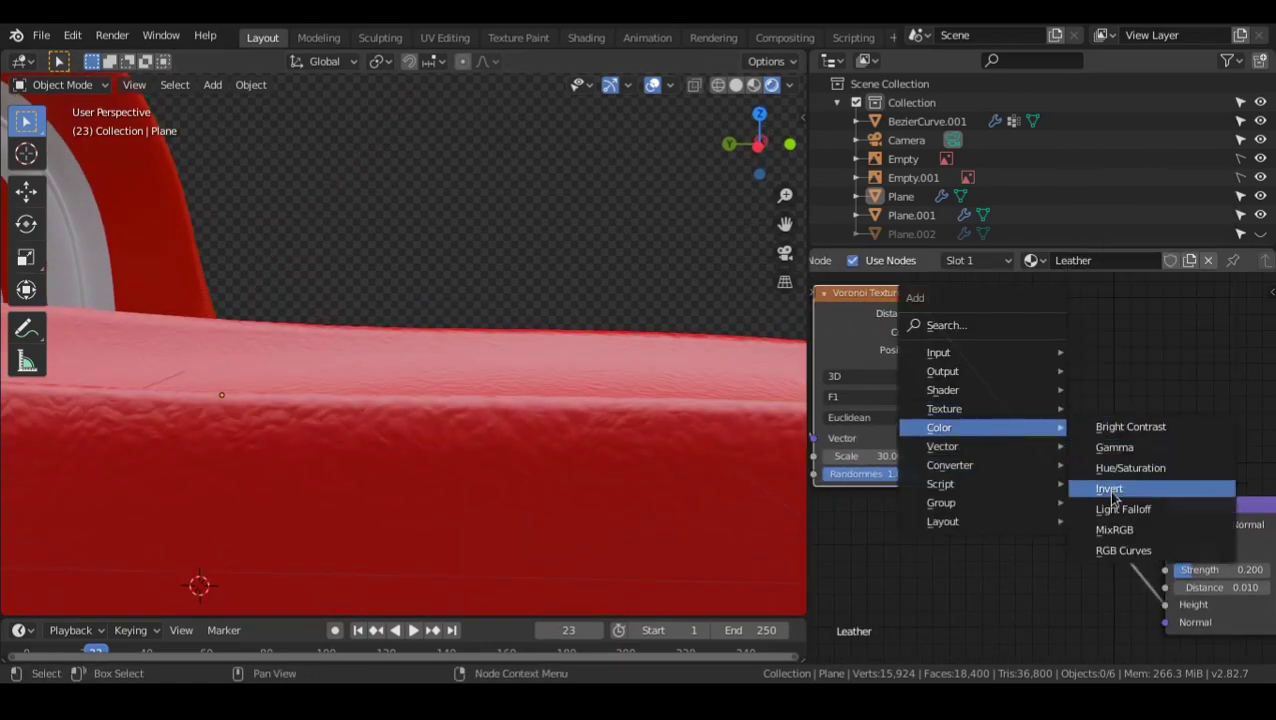
click(1108, 530)
click(966, 526)
key(x)
- Insert an RGB Curves node between the Voronoi Texture's Distance output and the Bump node's Height input
key(shift+a)
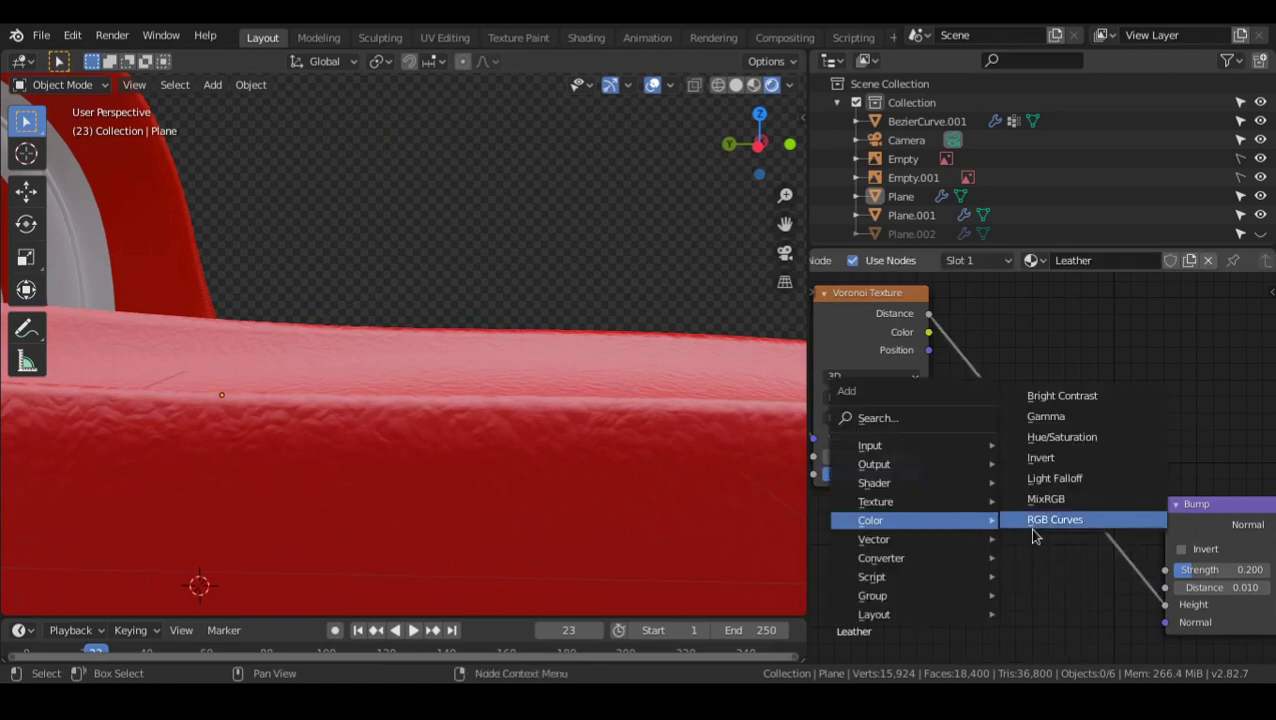
click(1054, 520)
click(965, 450)
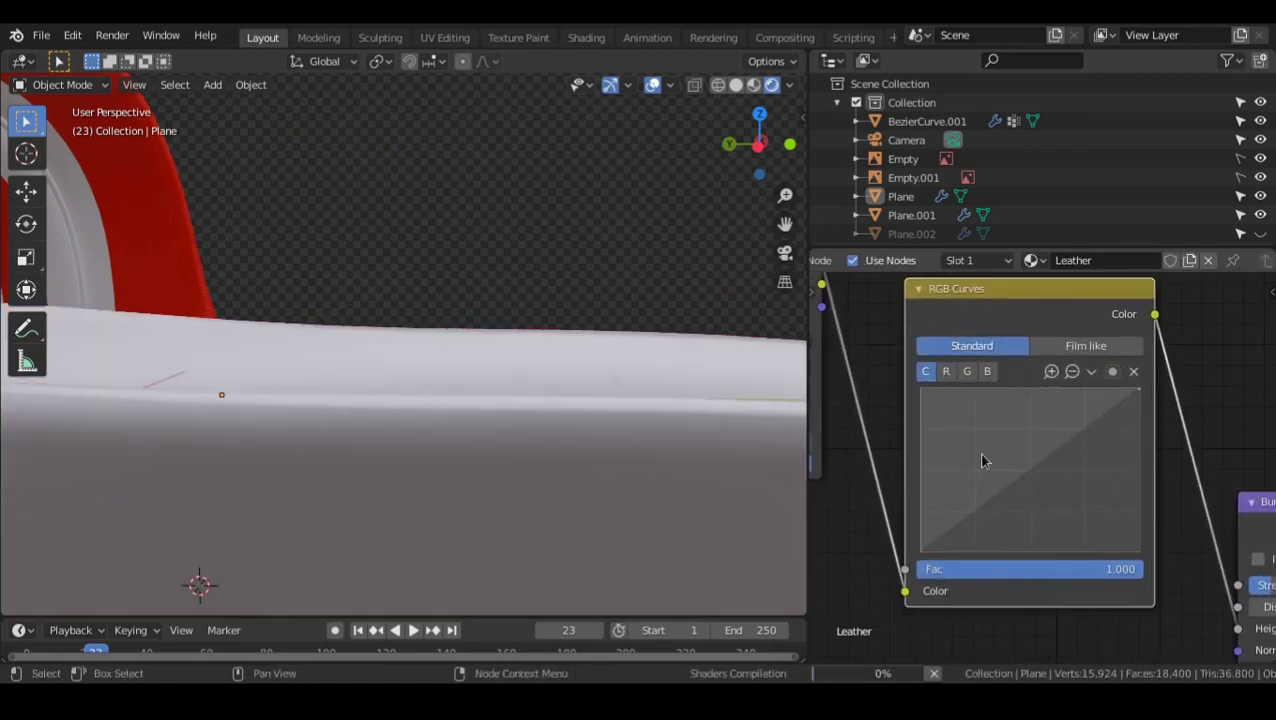
middle_drag(982, 454, 985, 464)
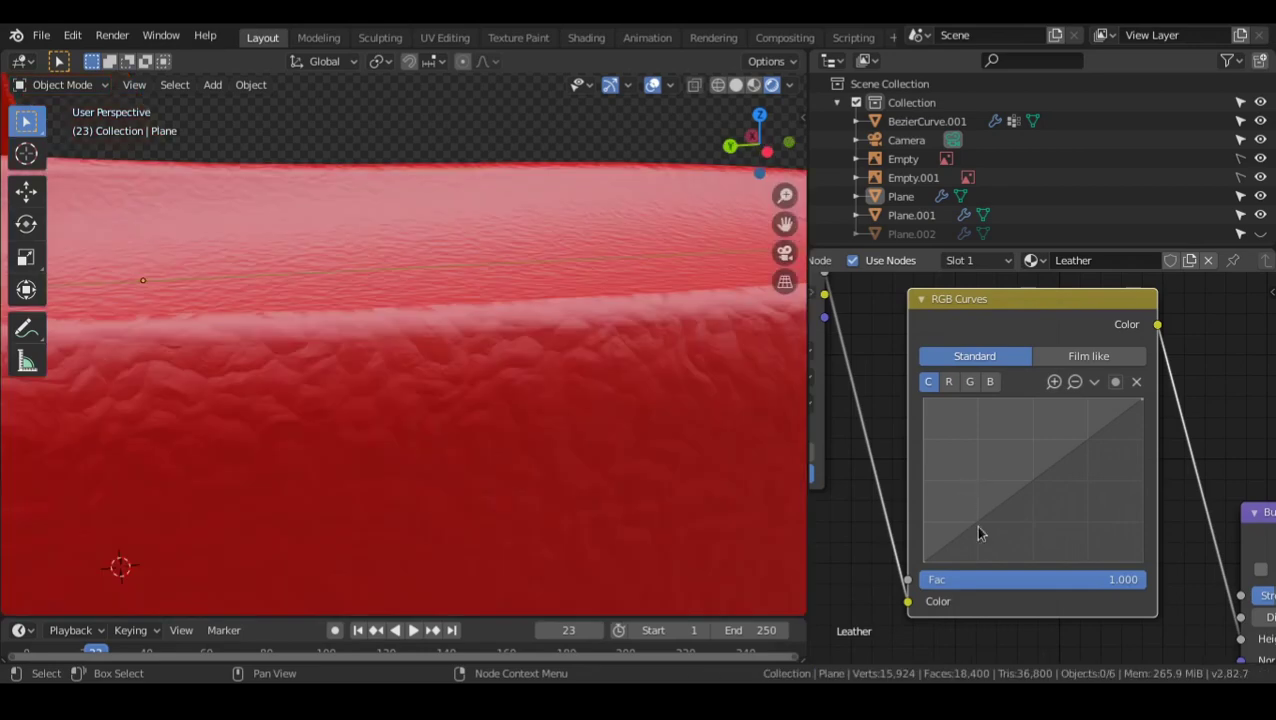
- Shape the RGB Curves node's curve into an S, placing its upper point at about X 0.645, Y 0.781
drag(980, 532, 988, 529)
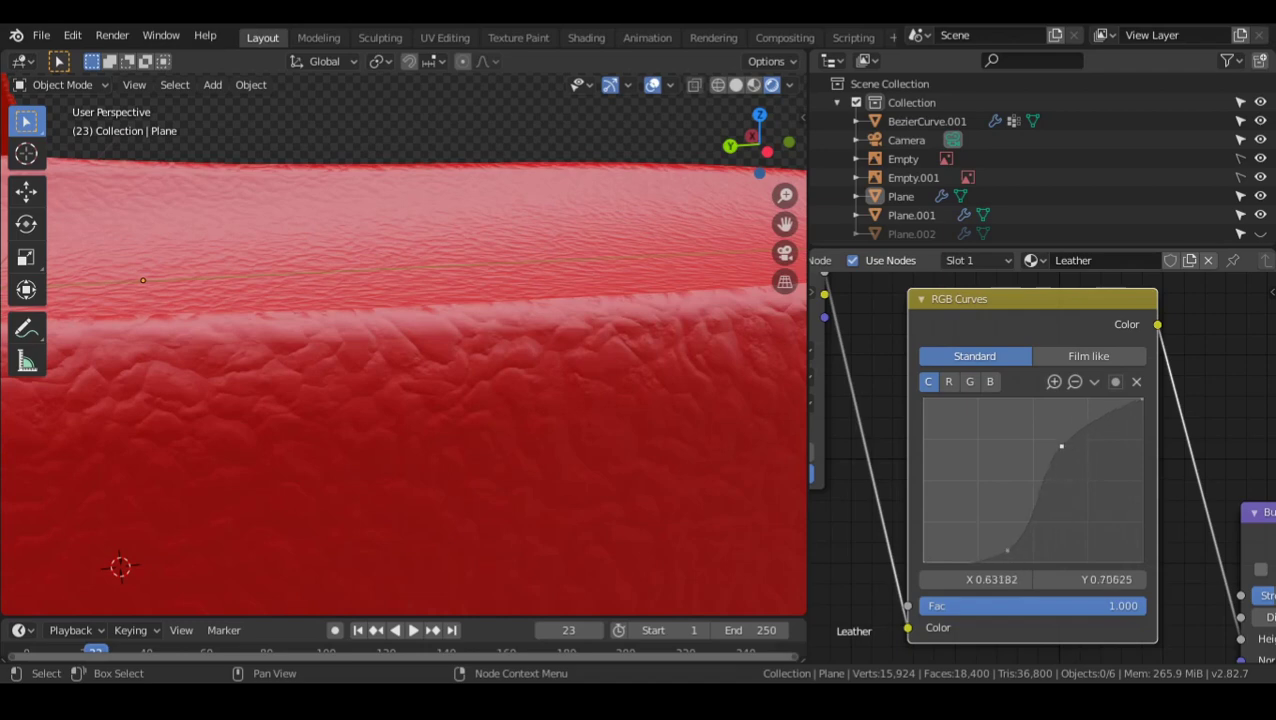
scroll(510, 394, down, 6)
middle_drag(518, 397, 574, 387)
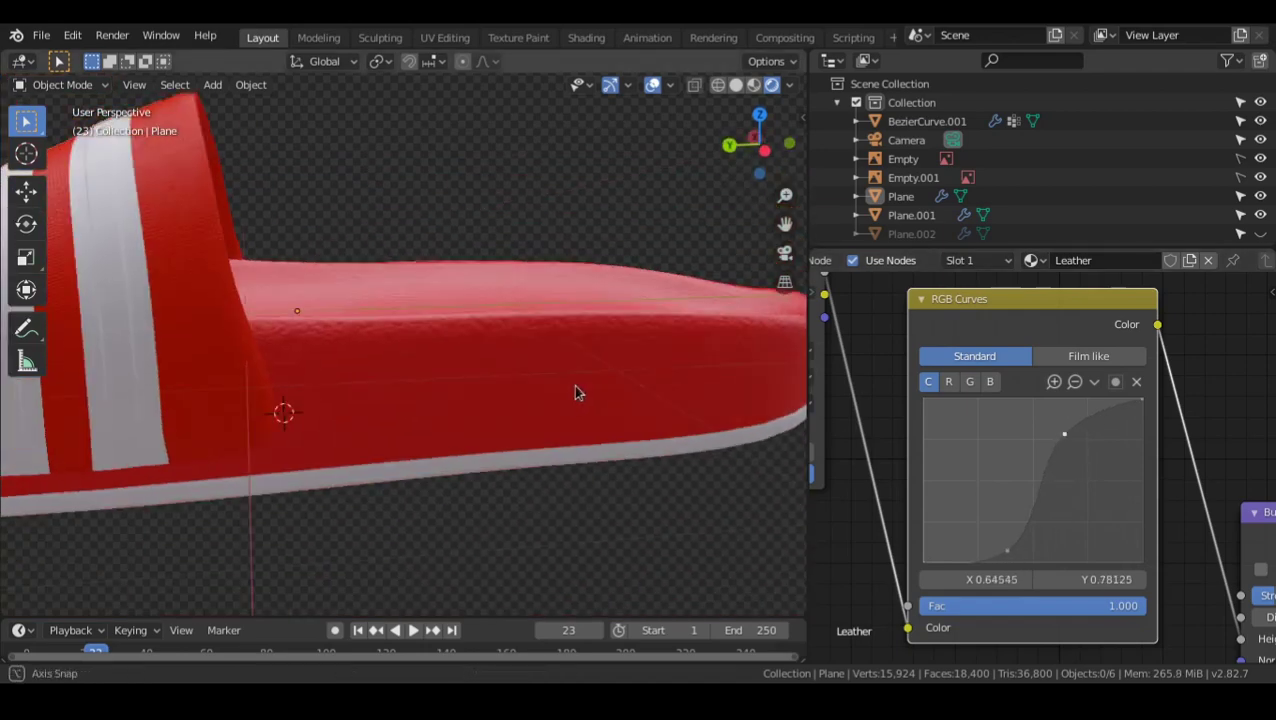
scroll(572, 392, down, 4)
middle_drag(480, 436, 621, 487)
scroll(545, 448, up, 3)
scroll(1017, 512, down, 6)
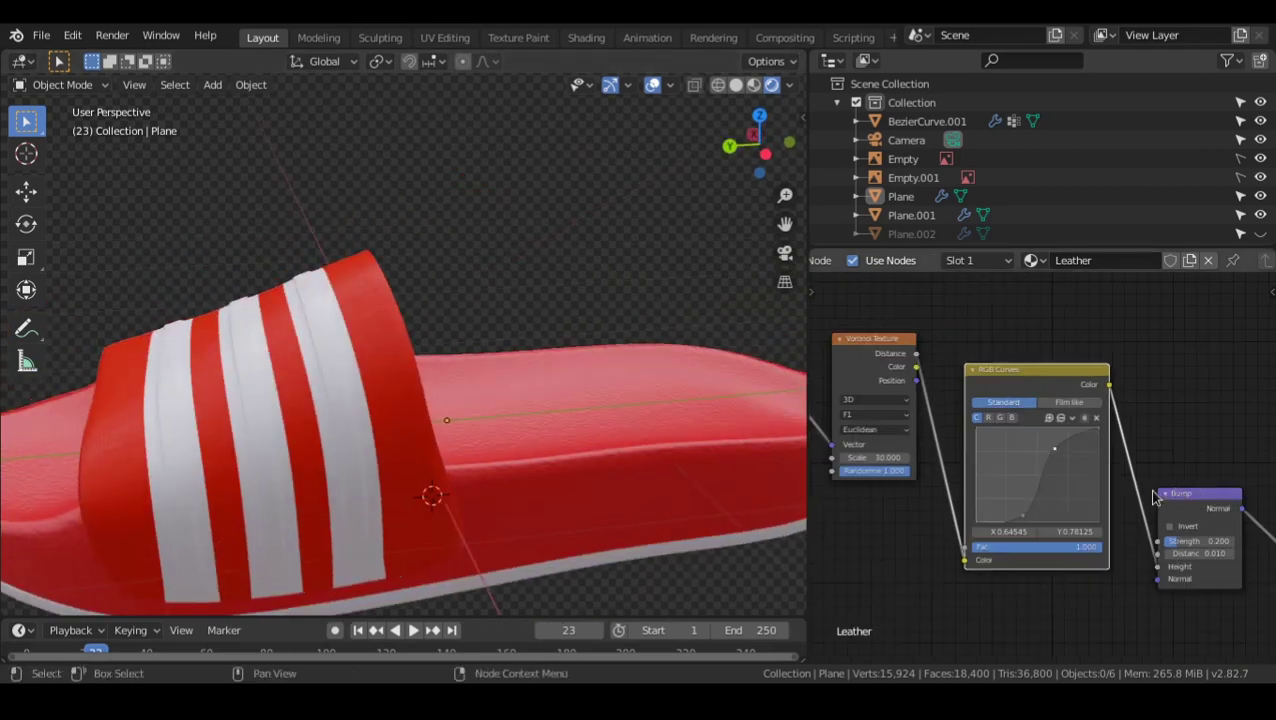
scroll(1017, 512, up, 3)
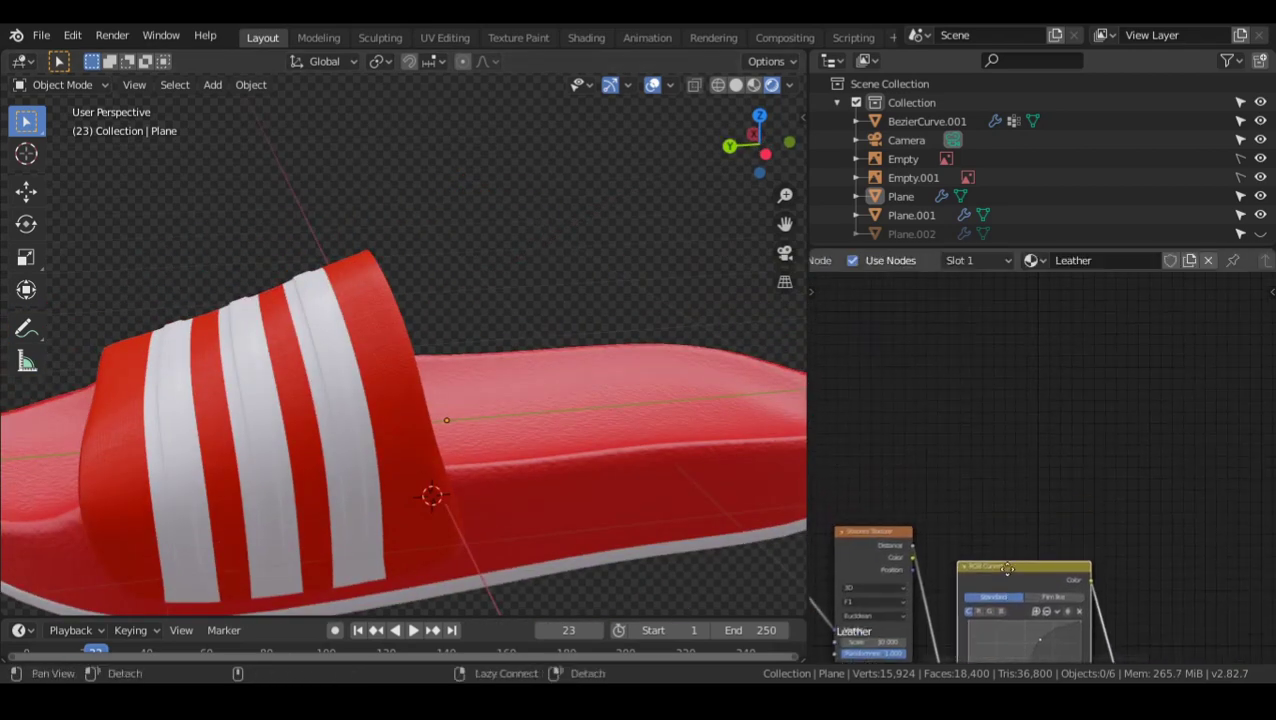
- Add a ColorRamp node above the RGB Curves node and link the RGB Curves Color output to its Fac input
middle_drag(1052, 505, 998, 472)
scroll(1000, 472, down, 2)
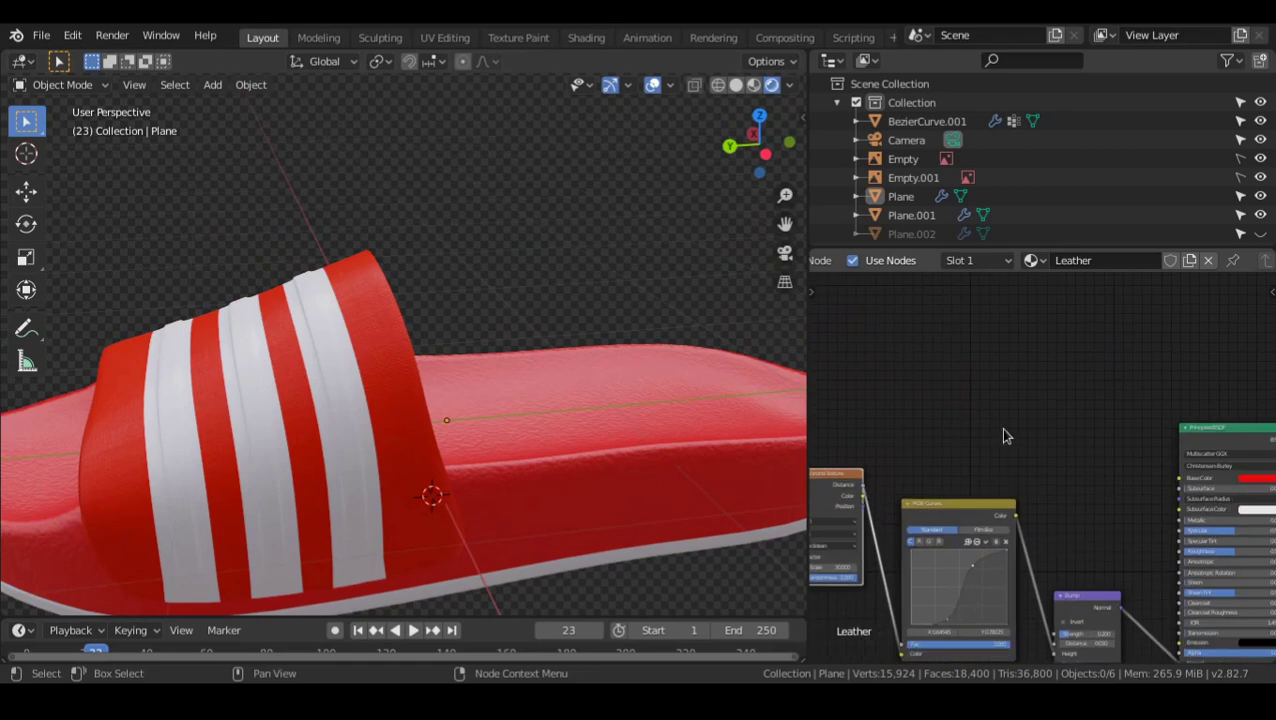
drag(963, 503, 962, 580)
key(shift+a)
mouse_move(999, 510)
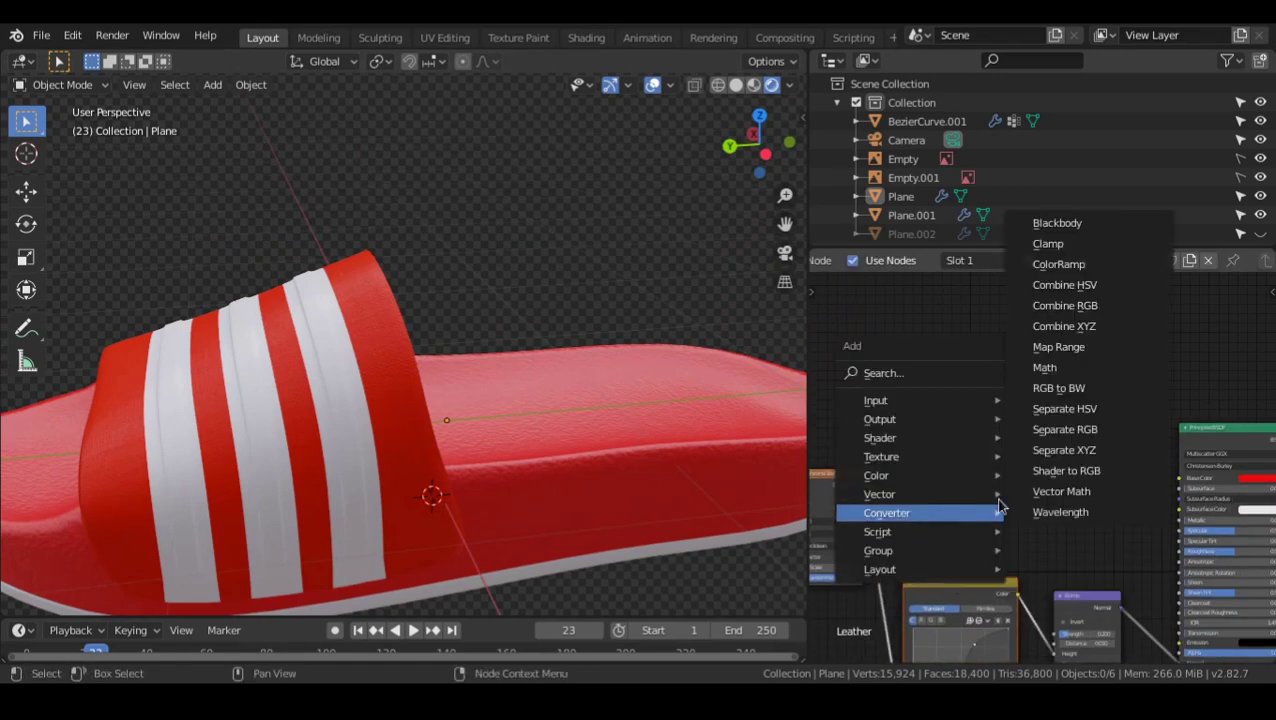
click(1059, 264)
click(1012, 450)
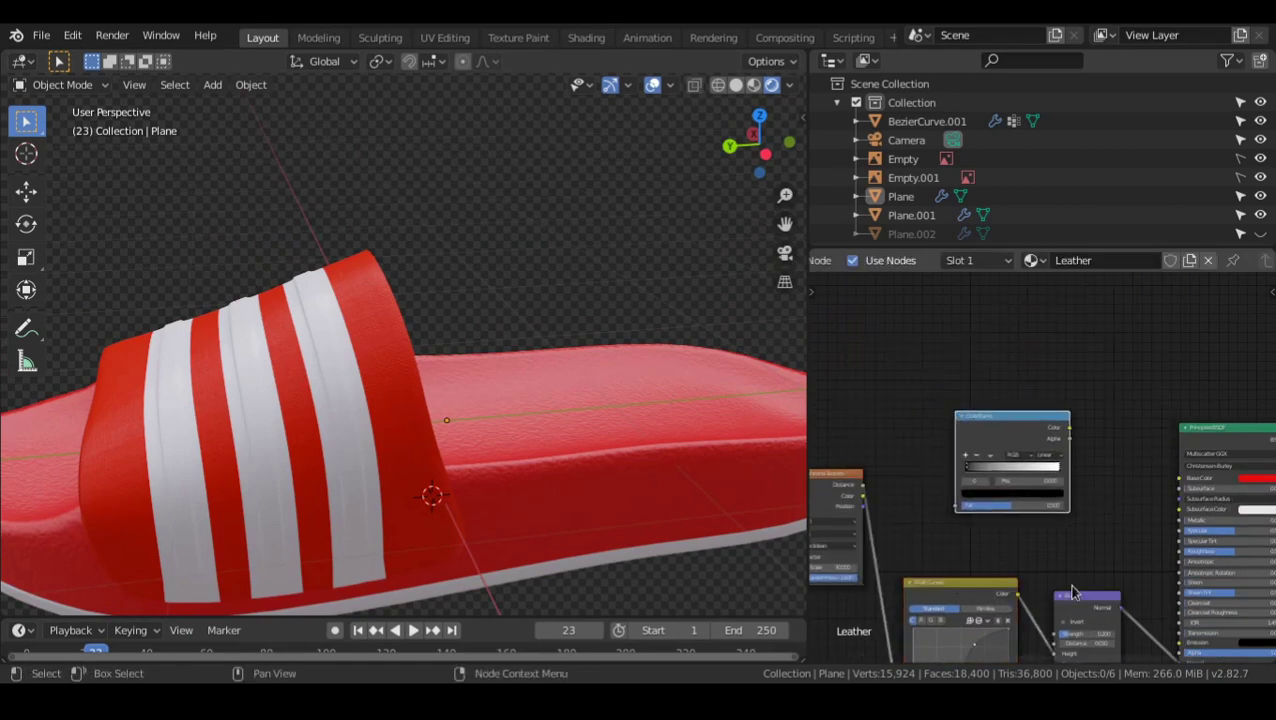
drag(954, 507, 956, 506)
scroll(1050, 490, up, 2)
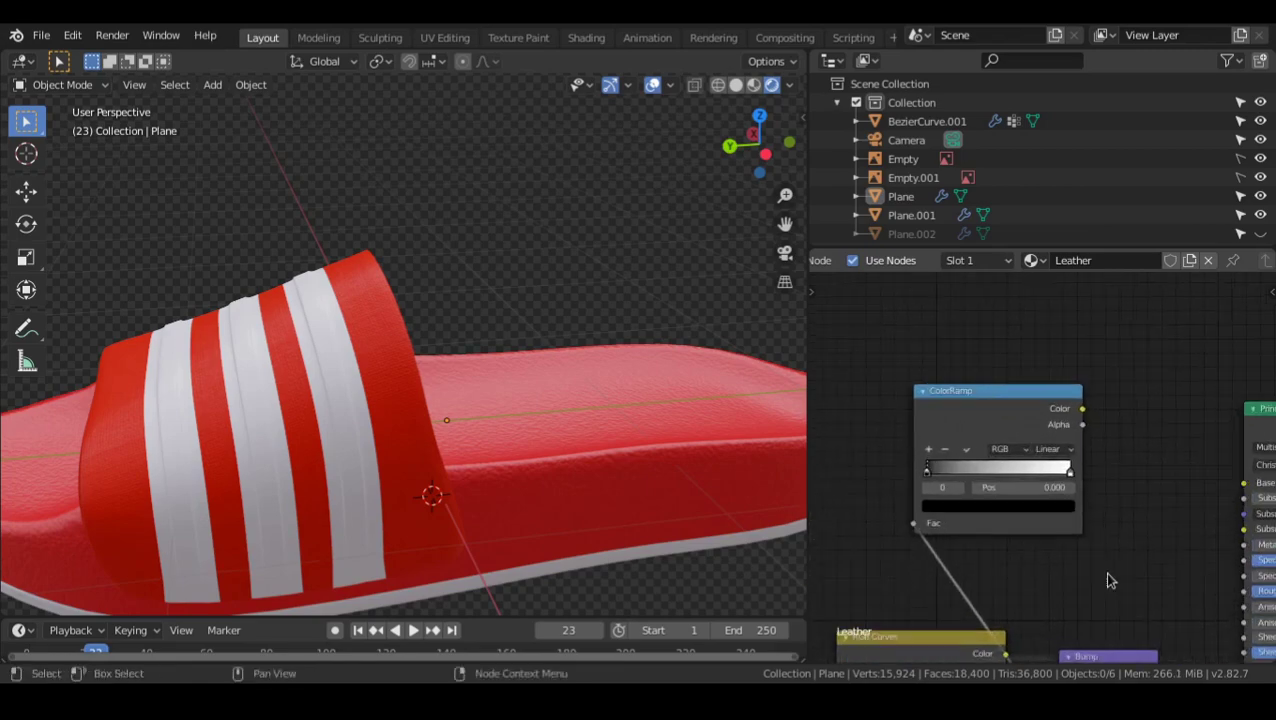
- Preview the ColorRamp node's output directly on the sole
middle_drag(1111, 581, 1017, 567)
ctrl+shift+click(933, 458)
scroll(999, 495, up, 1)
middle_drag(935, 470, 1058, 526)
scroll(1058, 526, up, 1)
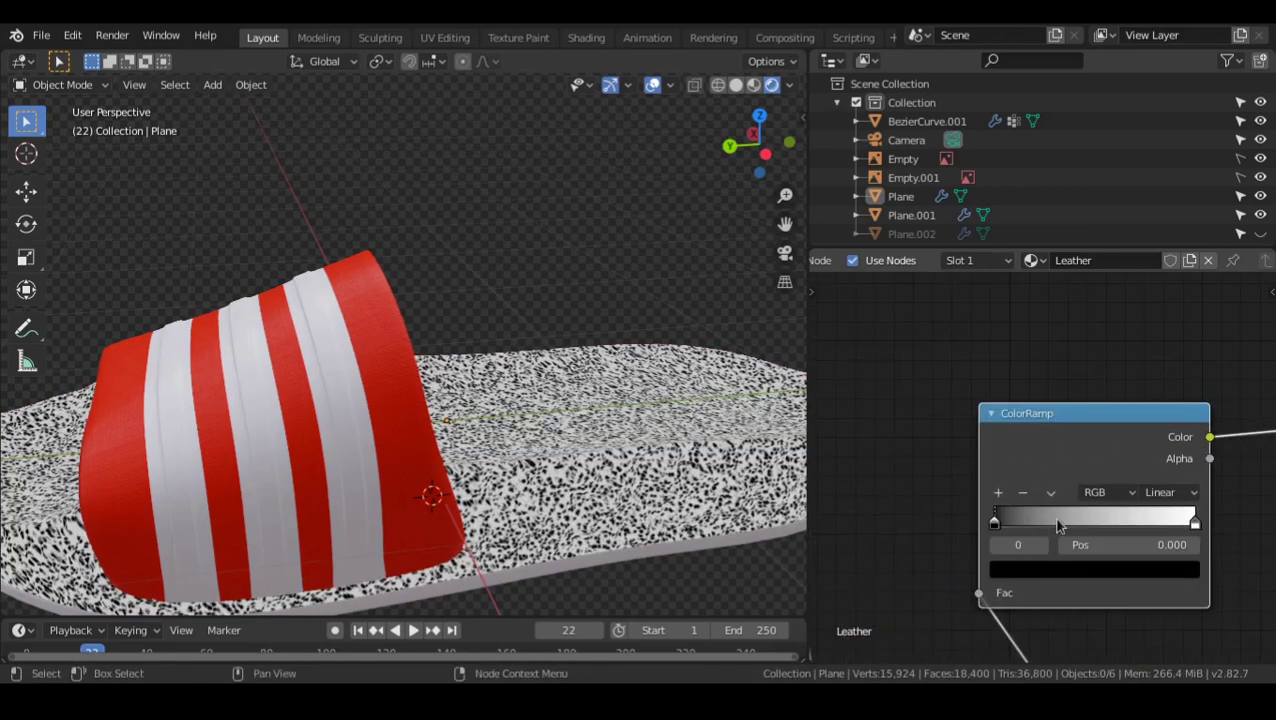
drag(1015, 523, 1160, 535)
key(ctrl+z)
- Flip the colour ramp, then move its black stop to 0.927 and its white stop to 0.082
click(1056, 502)
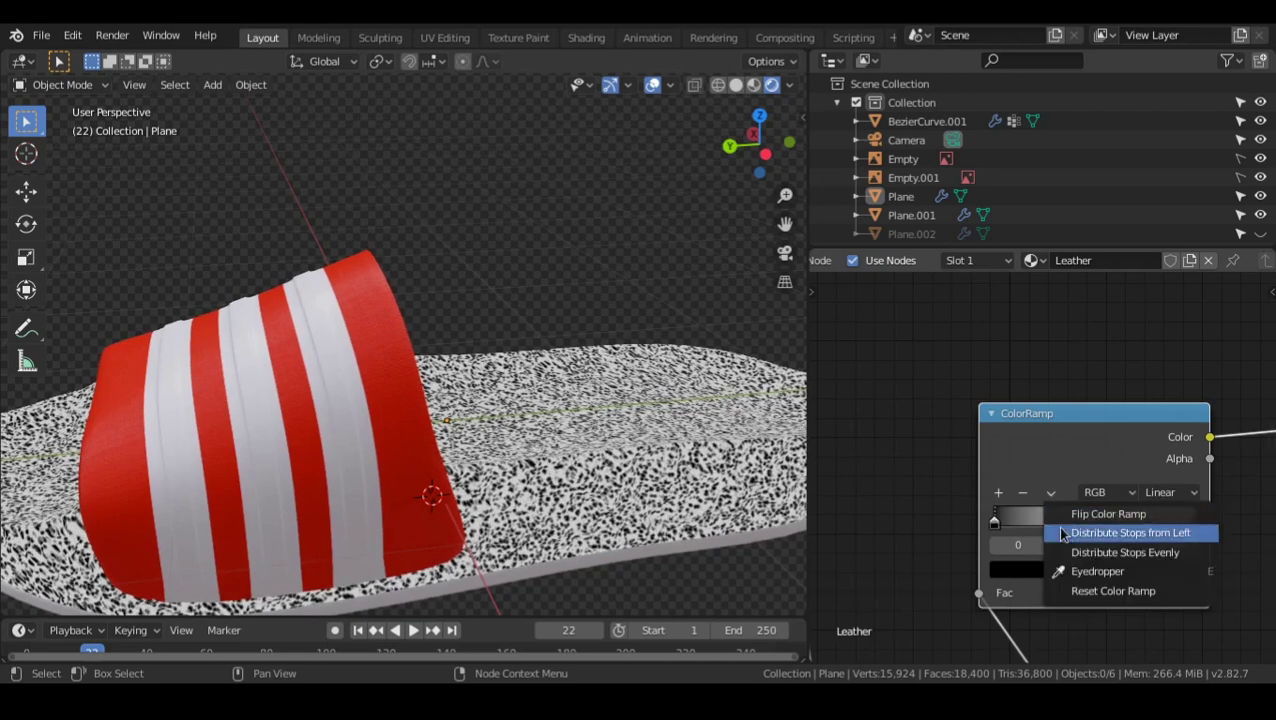
click(1060, 514)
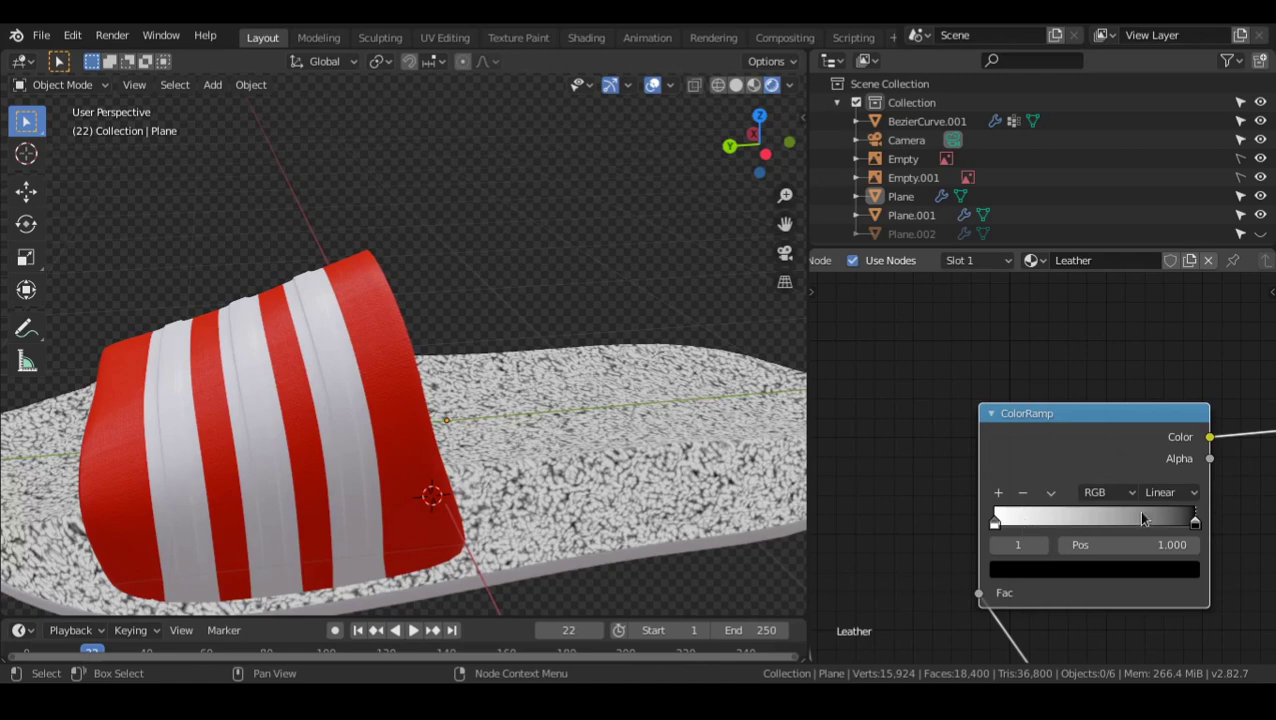
mouse_move(1180, 526)
mouse_down()
mouse_move(1149, 523)
mouse_move(1170, 522)
mouse_up()
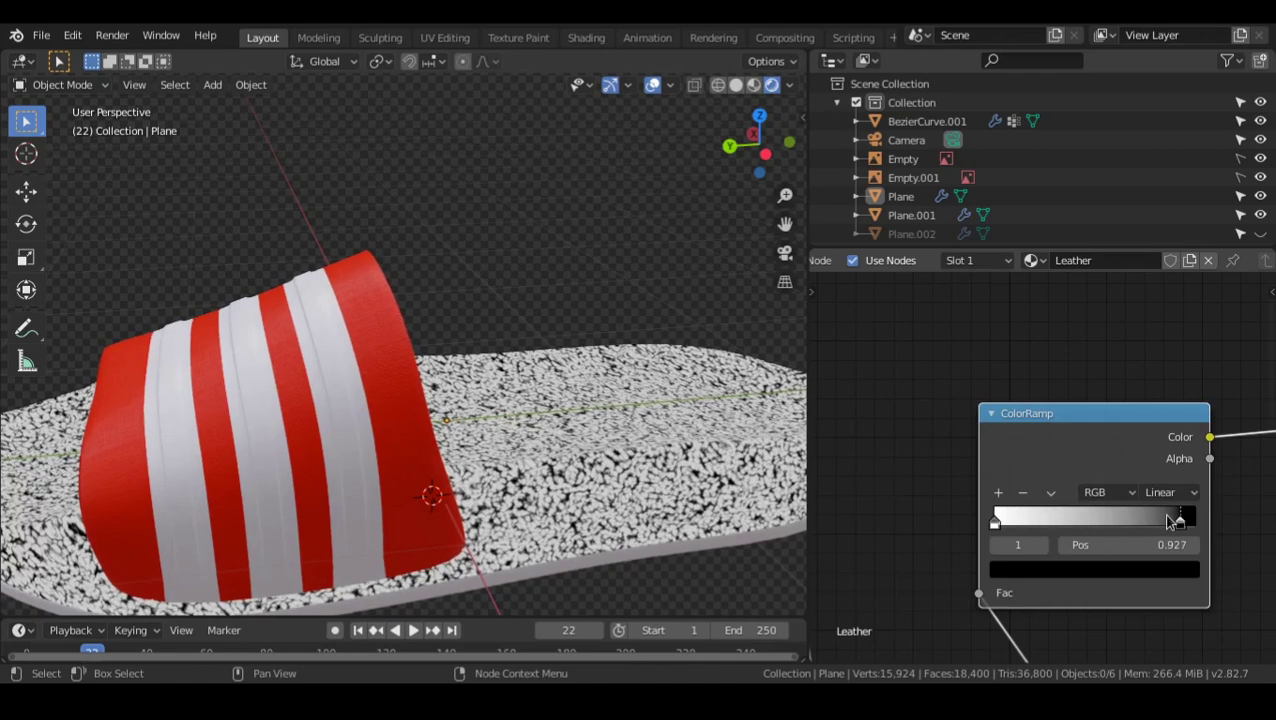
drag(1025, 530, 1011, 522)
- Examine the black-and-white ramp pattern on the sole from close up and across the whole sandal
middle_drag(600, 420, 503, 424)
key(grave)
alt+drag(498, 470, 545, 444)
click(503, 425)
key(grave)
click(590, 476)
scroll(498, 421, up, 3)
click(570, 447)
scroll(1176, 520, down, 4)
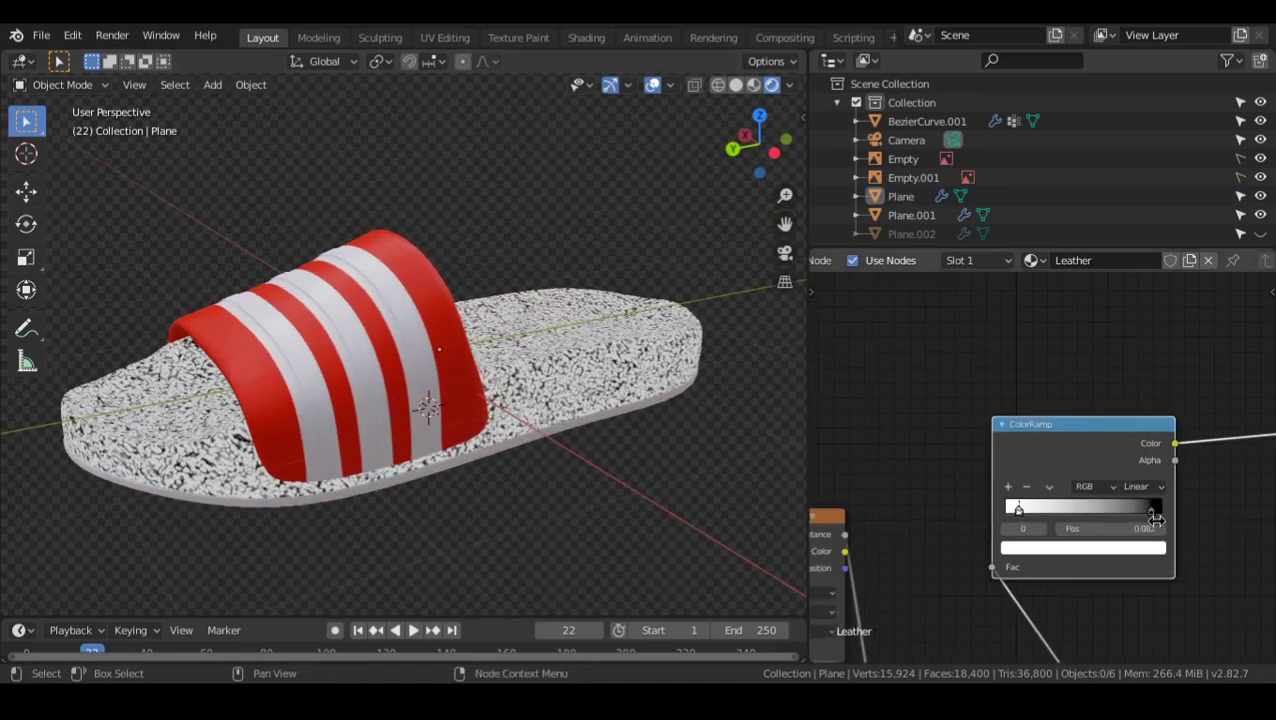
- Switch the material output back from the ColorRamp preview to the Principled BSDF shader
alt+drag(1174, 518, 1016, 452)
scroll(1046, 482, down, 4)
scroll(1036, 461, up, 3)
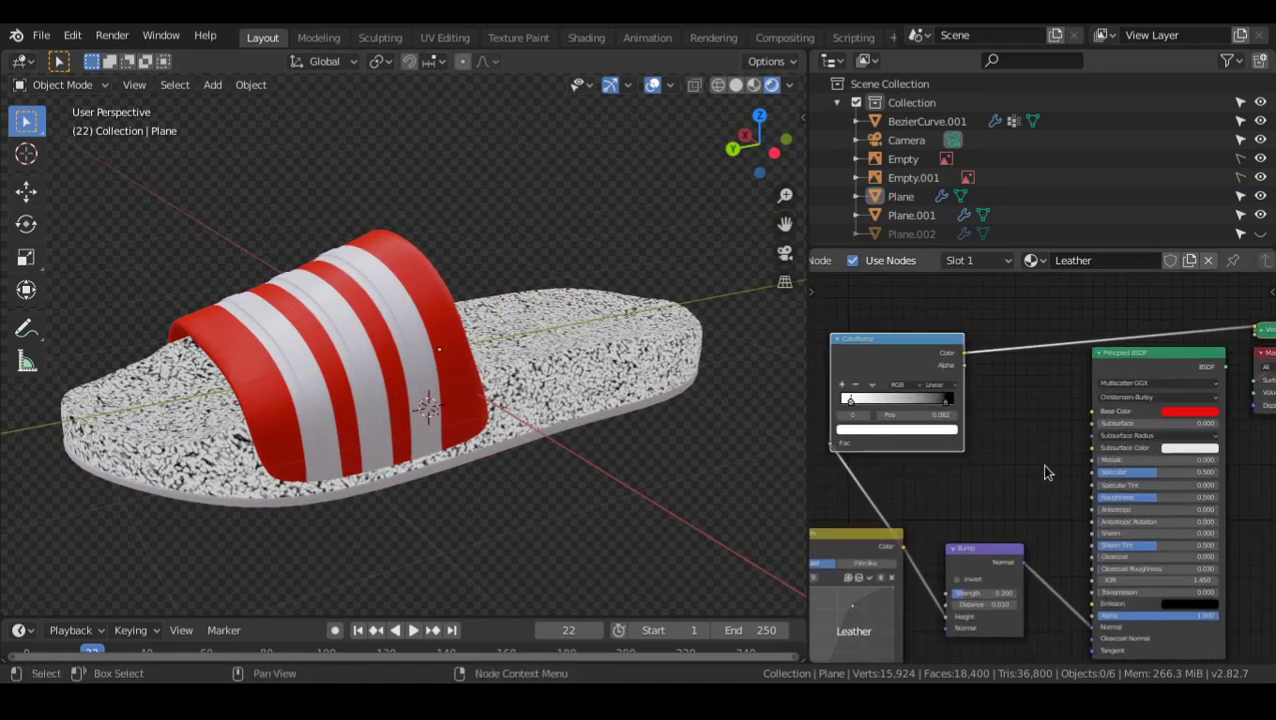
alt+drag(1106, 440, 1094, 442)
ctrl+shift+click(1133, 359)
scroll(1130, 360, down, 3)
scroll(1102, 376, up, 4)
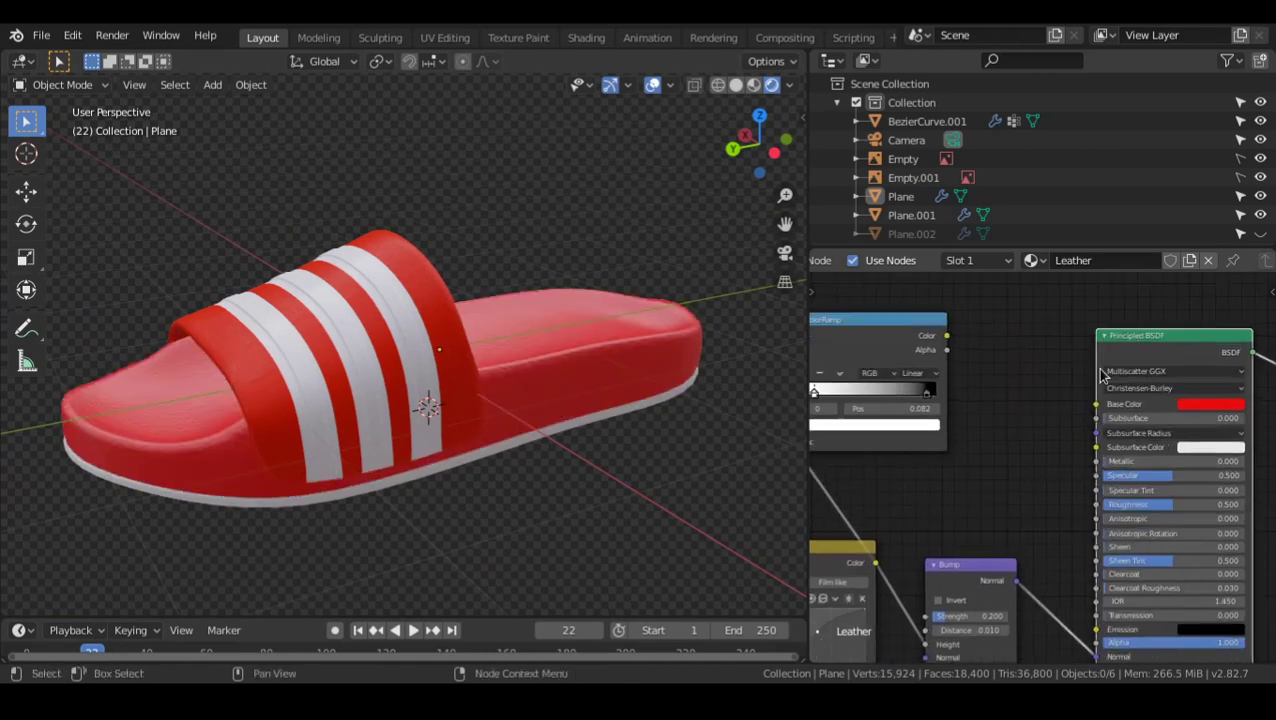
- Link the ColorRamp's Color output to the Principled BSDF's Specular input and check the sole's highlights
drag(929, 352, 1036, 287)
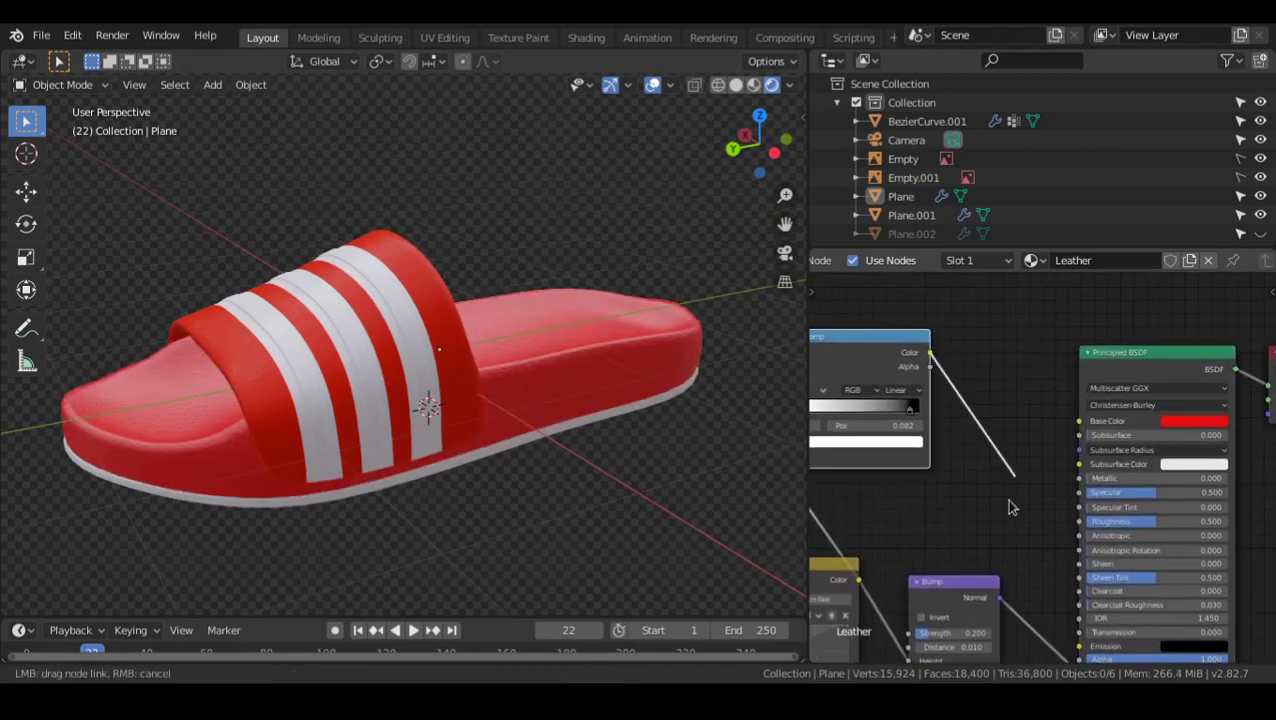
drag(1076, 492, 1079, 493)
alt+drag(973, 523, 978, 578)
scroll(1021, 535, up, 2)
middle_drag(610, 419, 563, 419)
scroll(563, 419, up, 1)
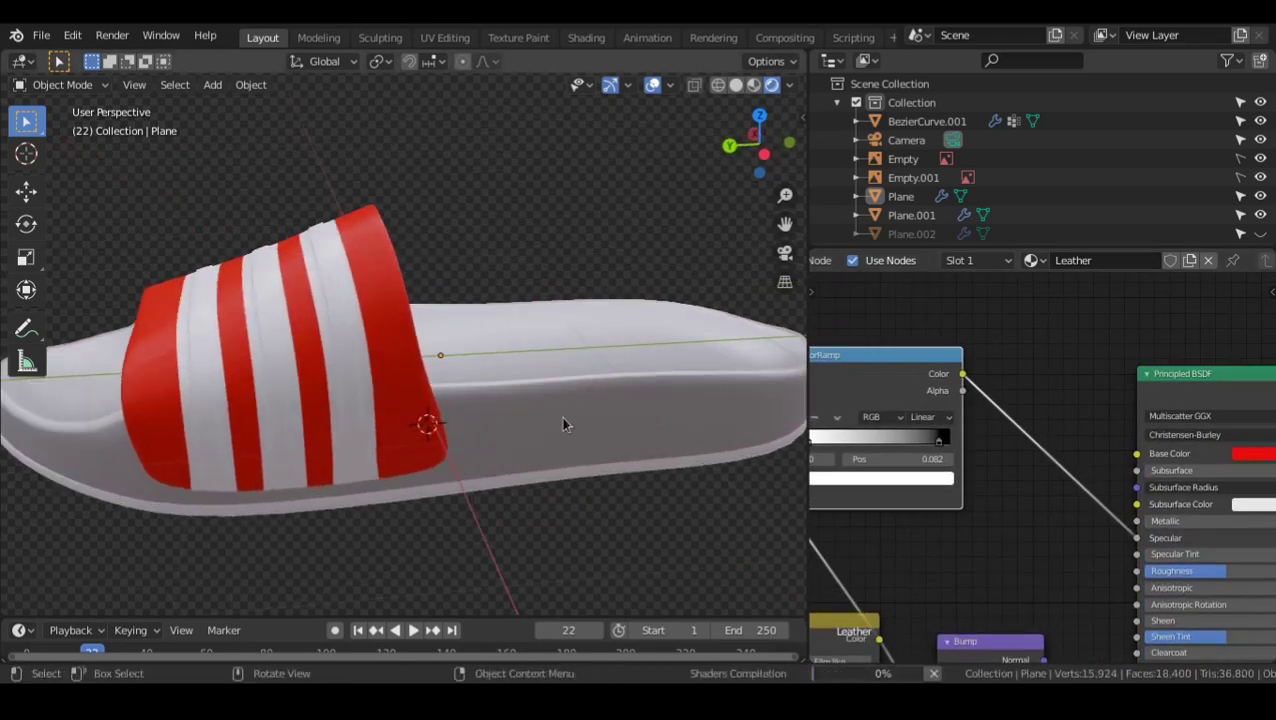
alt+shift+drag(536, 424, 484, 424)
alt+drag(544, 384, 572, 386)
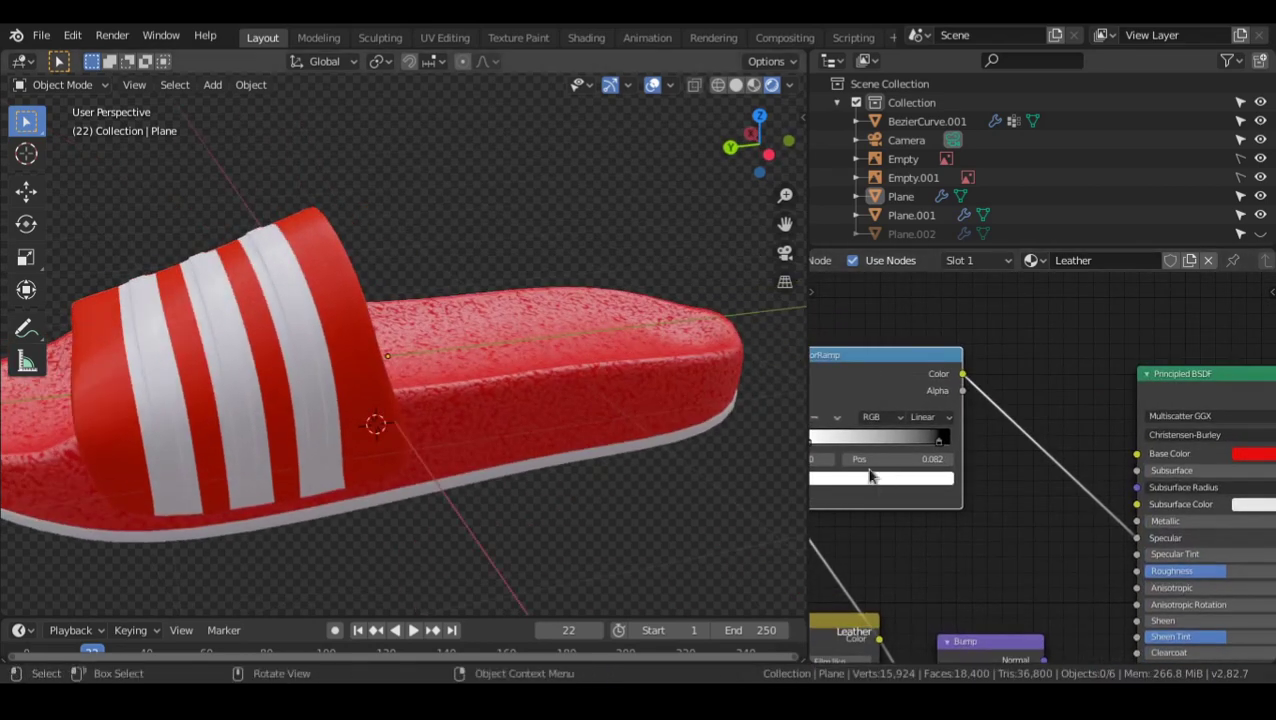
- Insert a Math node set to Multiply between the ColorRamp's Color output and the Specular input
key(shift+a)
mouse_move(836, 486)
click(995, 337)
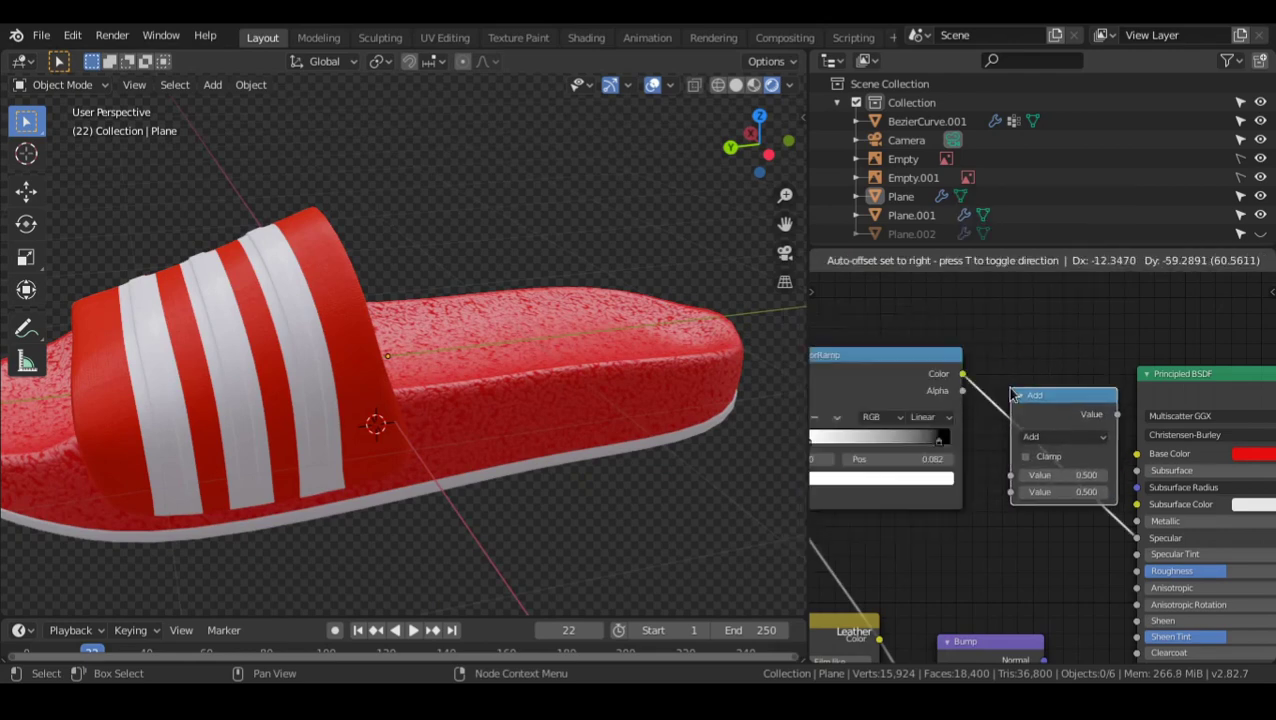
click(1062, 433)
click(1062, 433)
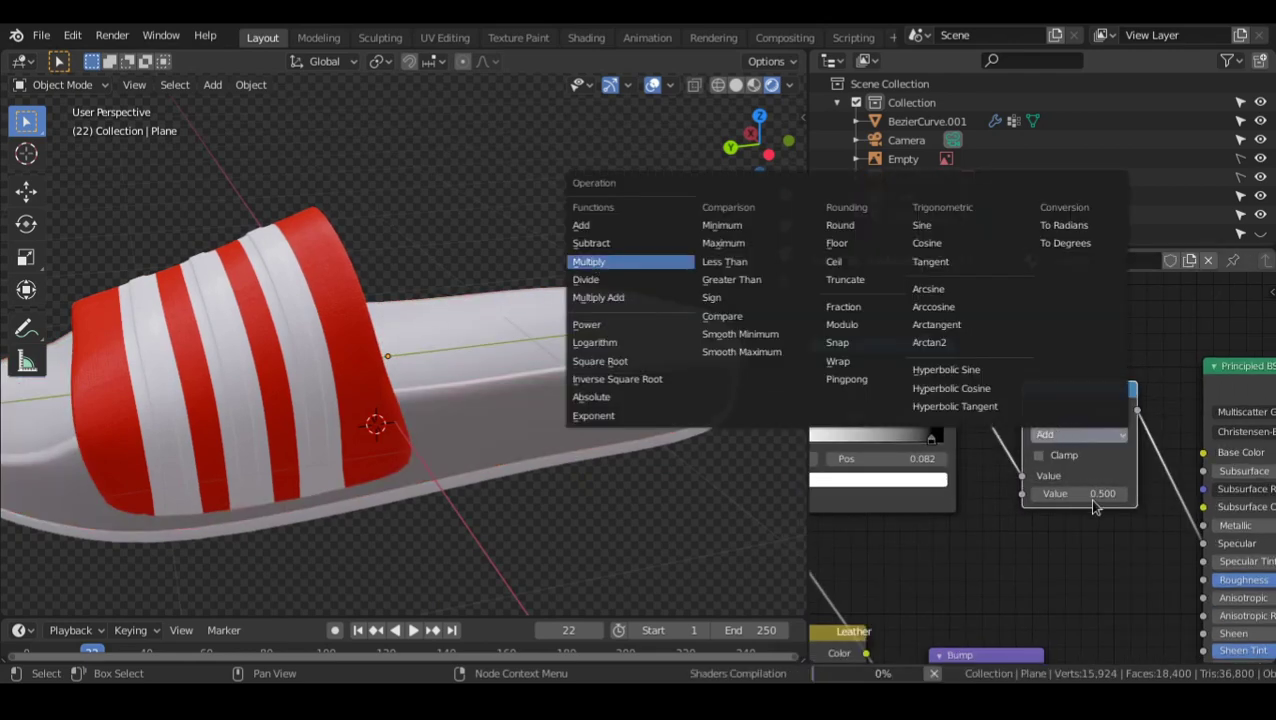
key(Return)
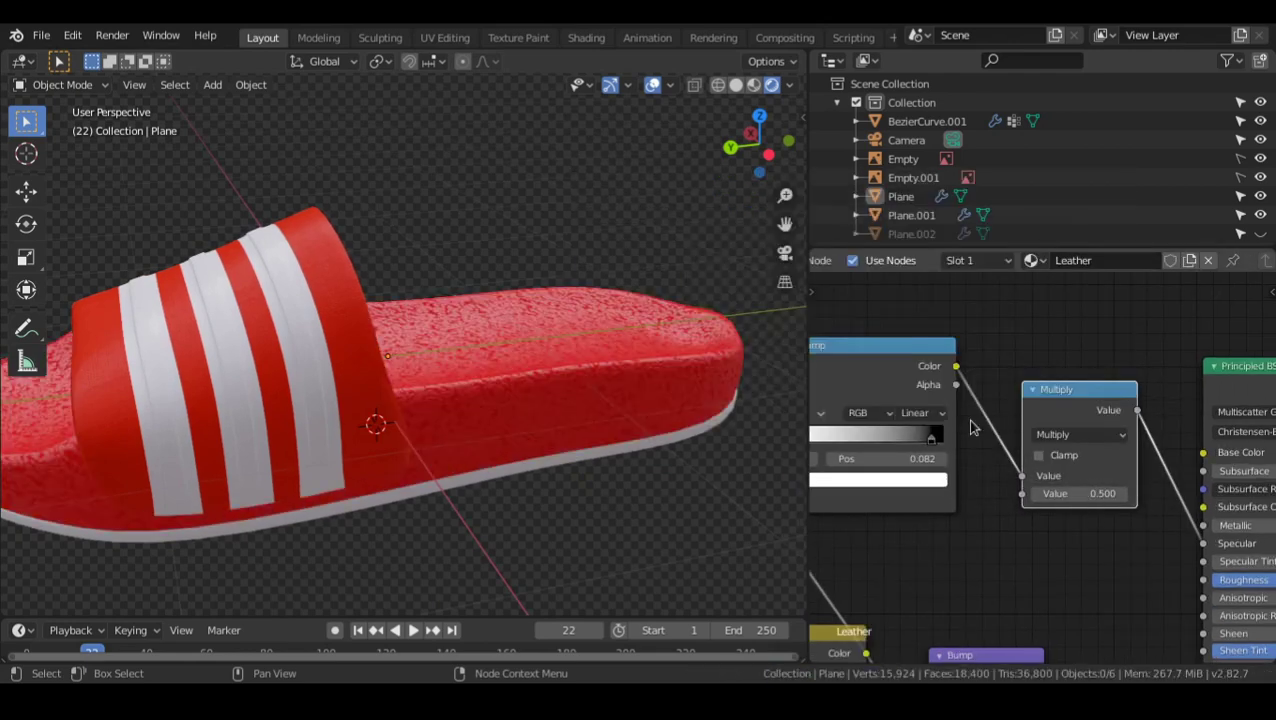
- Set the Multiply node's second value to 0.07 and check the sole's reduced highlights
scroll(1020, 440, up, 1)
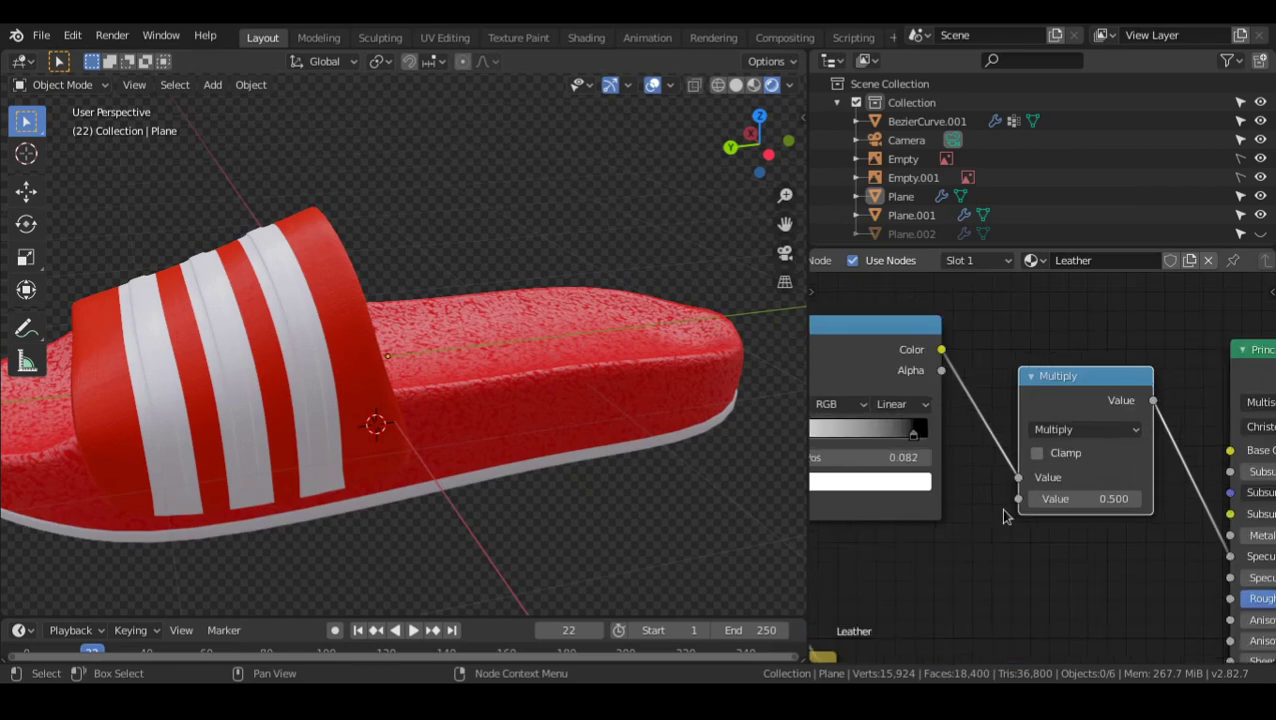
click(1055, 498)
text(0.07)
key(Return)
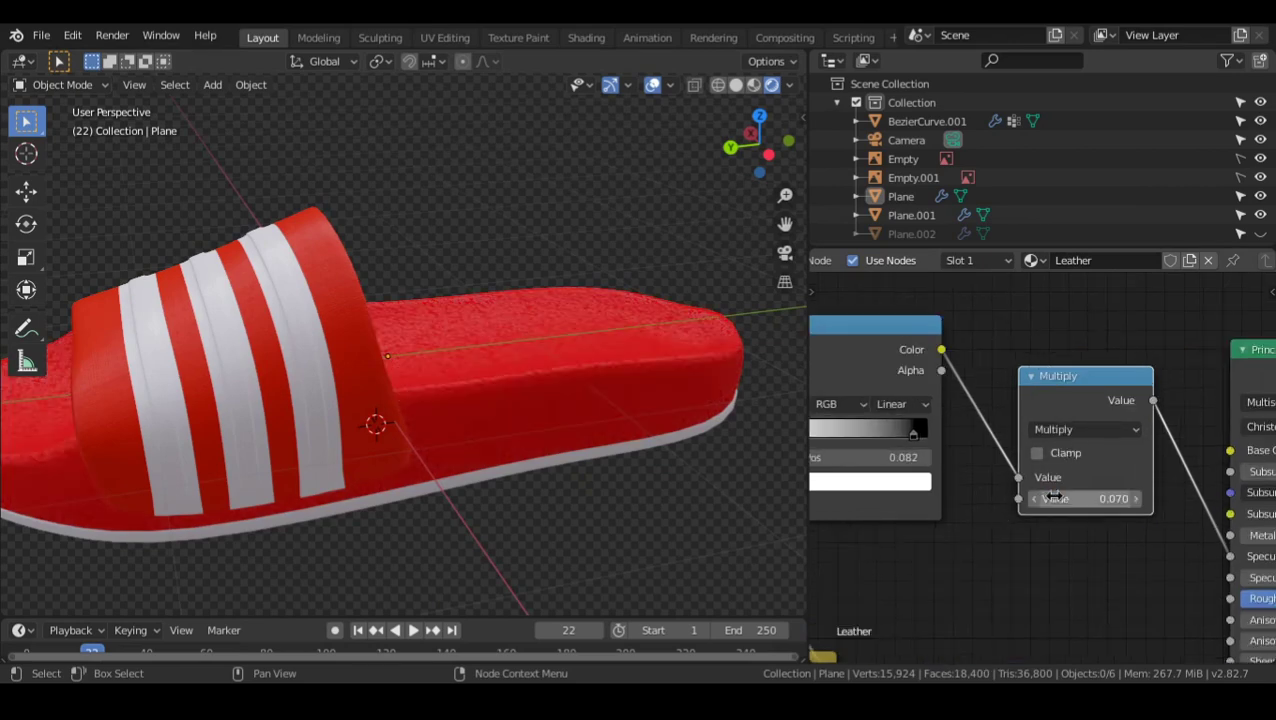
middle_drag(448, 408, 425, 437)
mouse_move(588, 472)
middle_down()
mouse_move(535, 504)
mouse_move(393, 478)
mouse_move(605, 468)
middle_up()
scroll(607, 469, down, 1)
- Move the ColorRamp's black stop to 1.000 and its white stop to 0.195, checking the sole up close
middle_drag(820, 463, 990, 461)
scroll(966, 461, up, 1)
middle_drag(632, 427, 572, 458)
drag(1112, 431, 1158, 431)
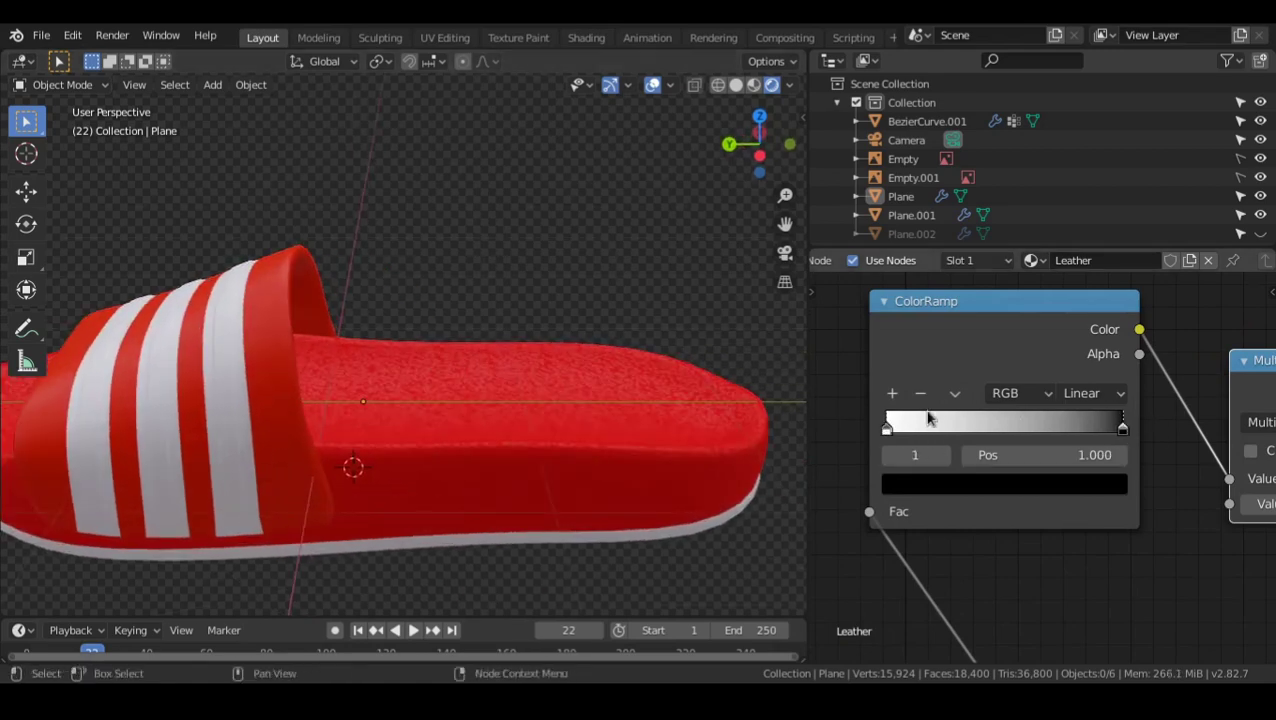
drag(898, 422, 944, 429)
middle_drag(578, 452, 614, 424)
scroll(680, 442, up, 5)
shift+middle_drag(695, 447, 640, 436)
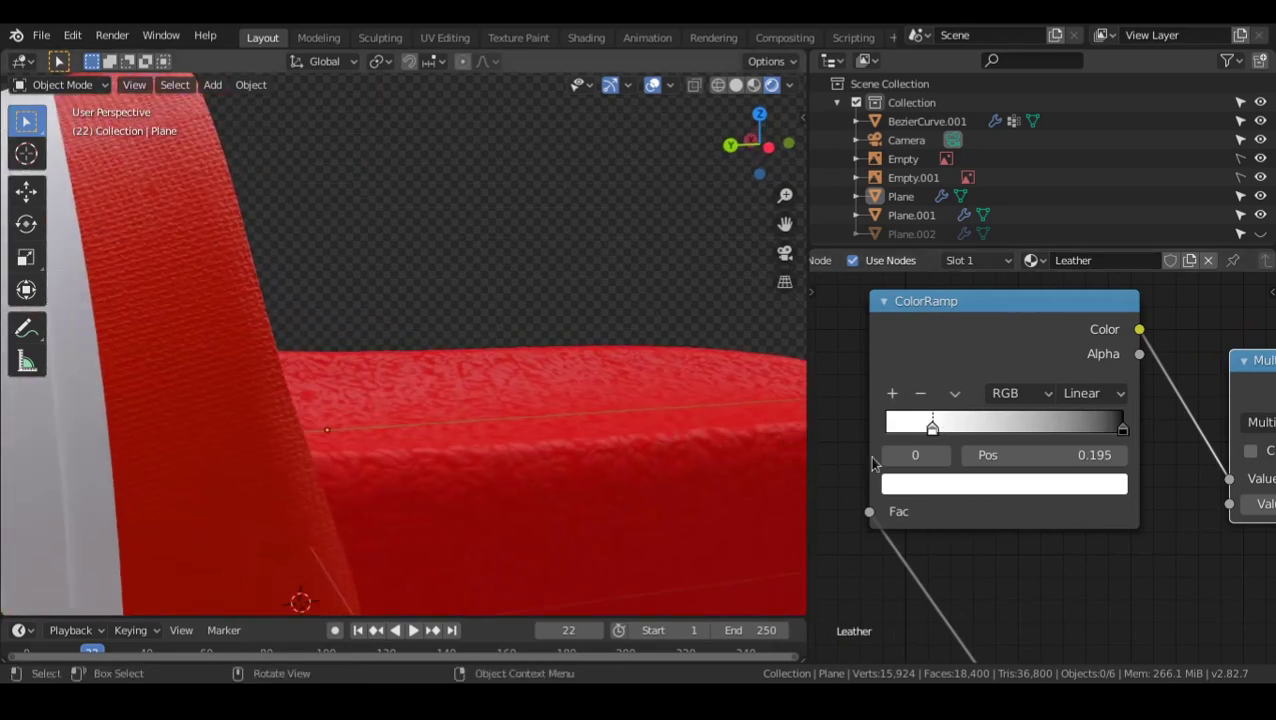
- Set the Bump node's Strength to 0.151
scroll(1031, 405, down, 6)
middle_drag(1117, 550, 934, 396)
middle_drag(1005, 434, 998, 456)
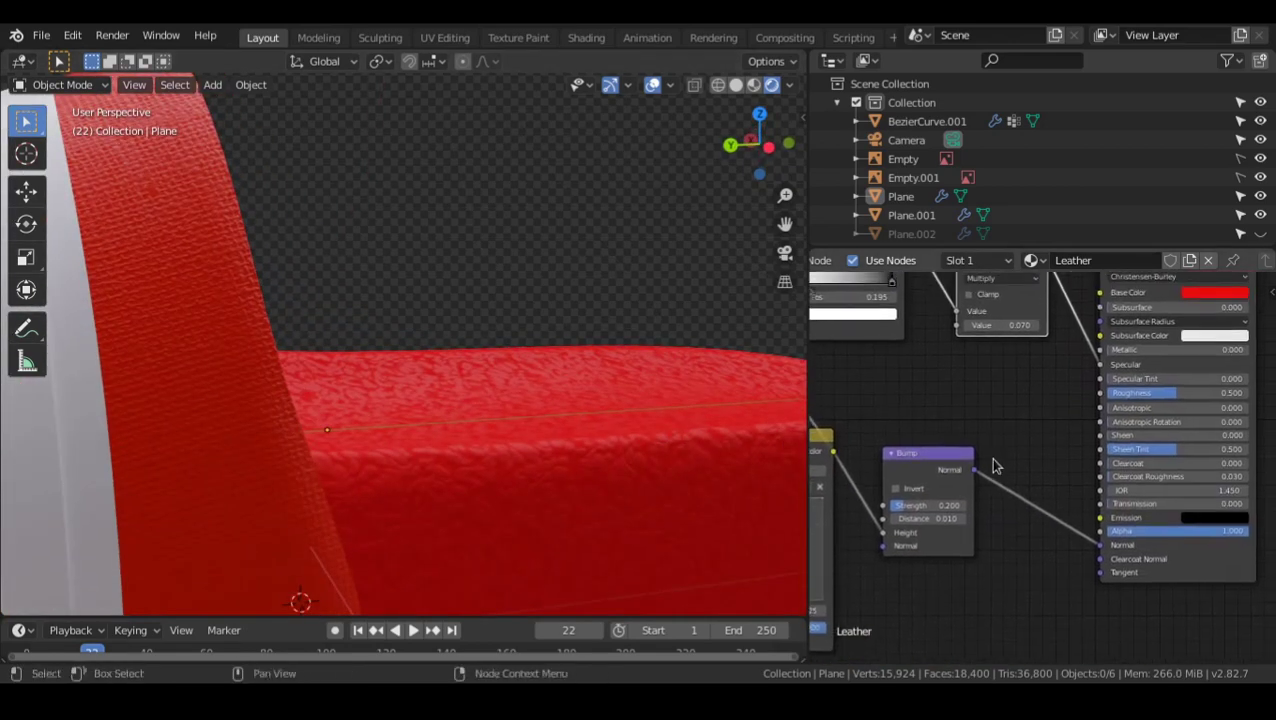
key(alt)
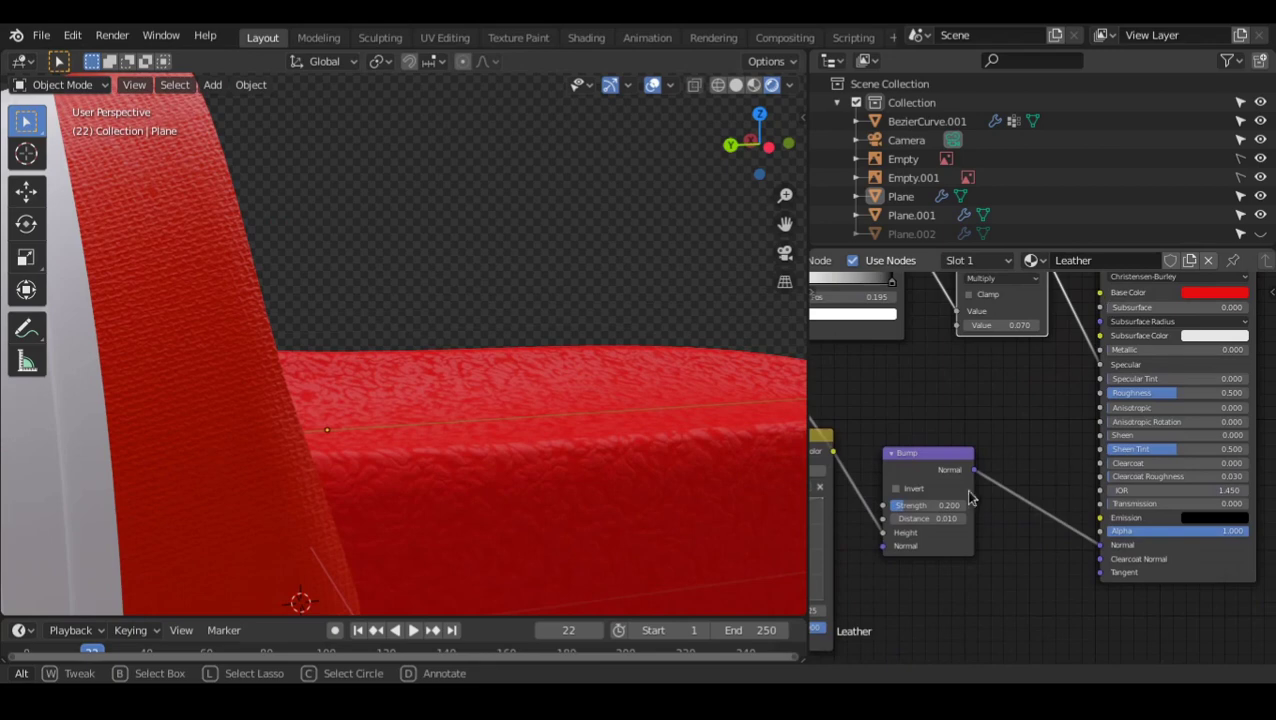
shift+click(950, 508)
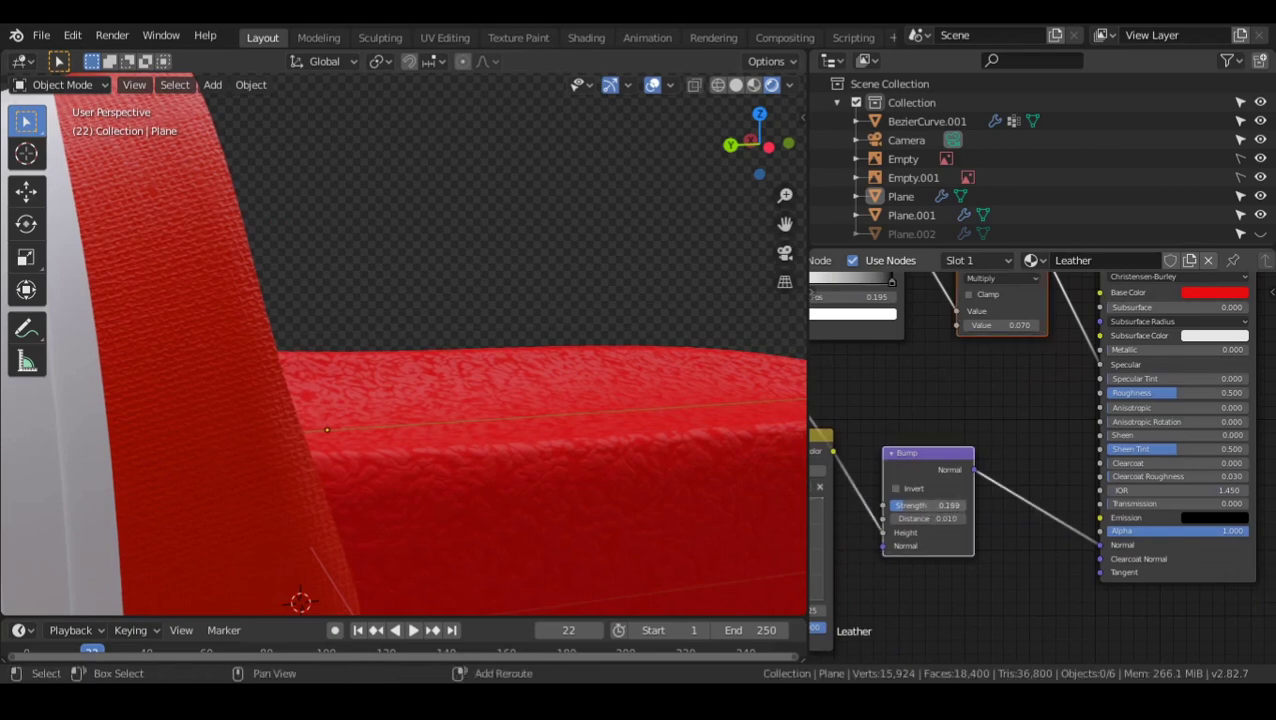
alt+drag(986, 435, 954, 479)
- Set the Principled BSDF's Roughness to 0.4 and view the whole sandal
alt+drag(1051, 434, 1025, 447)
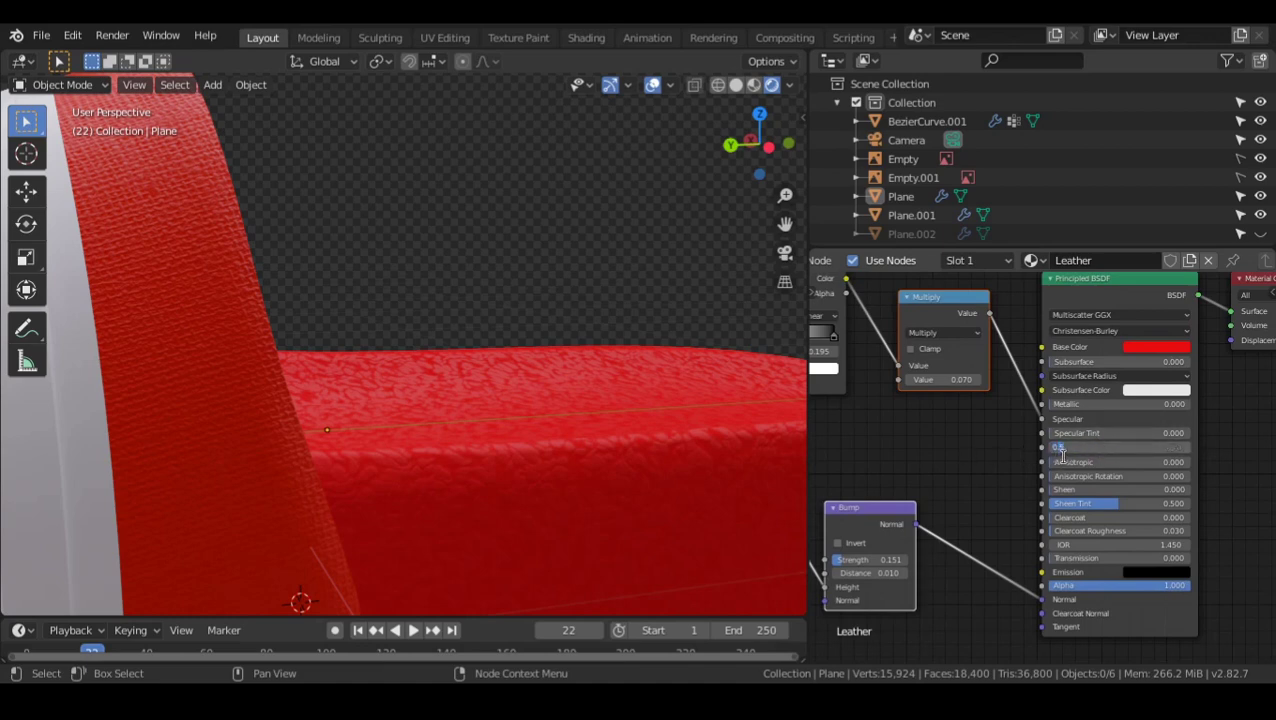
scroll(689, 444, down, 5)
middle_drag(689, 444, 577, 483)
alt+drag(577, 483, 340, 473)
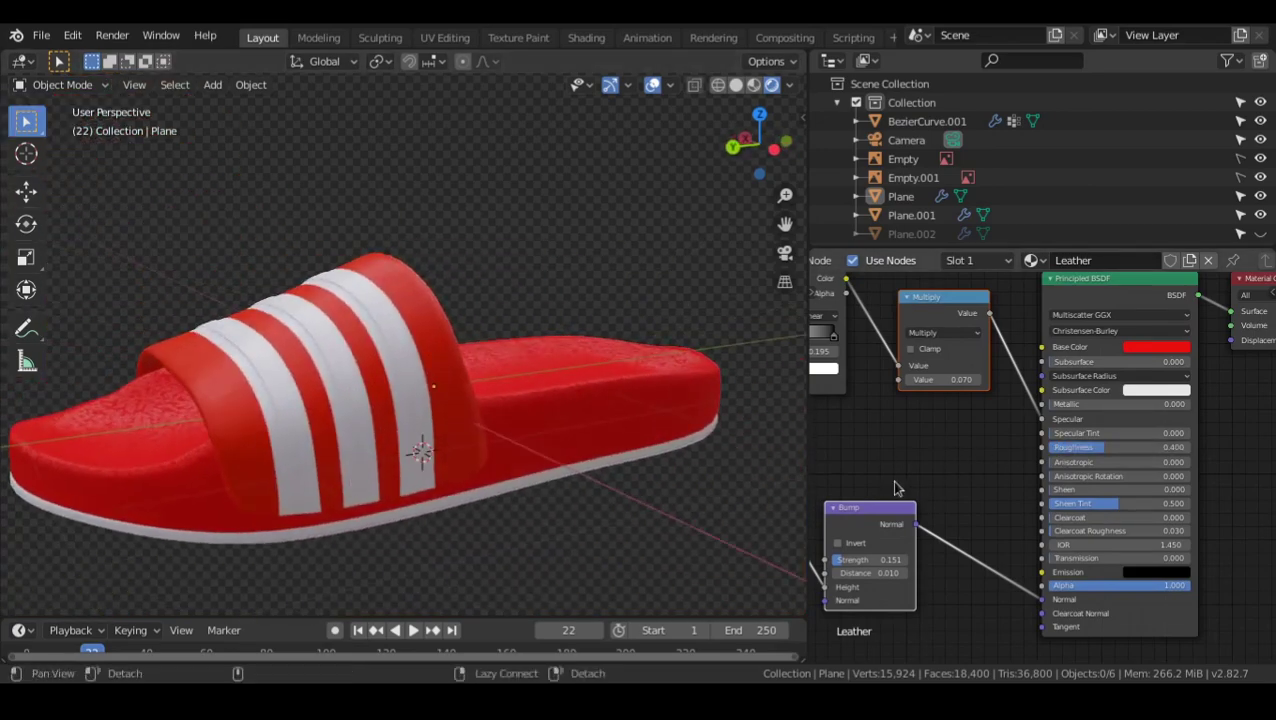
- Link the Voronoi Texture's Distance output directly to the ColorRamp's Fac input, replacing the RGB Curves link
alt+drag(852, 462, 1152, 552)
scroll(1076, 541, up, 5)
middle_drag(1076, 543, 845, 445)
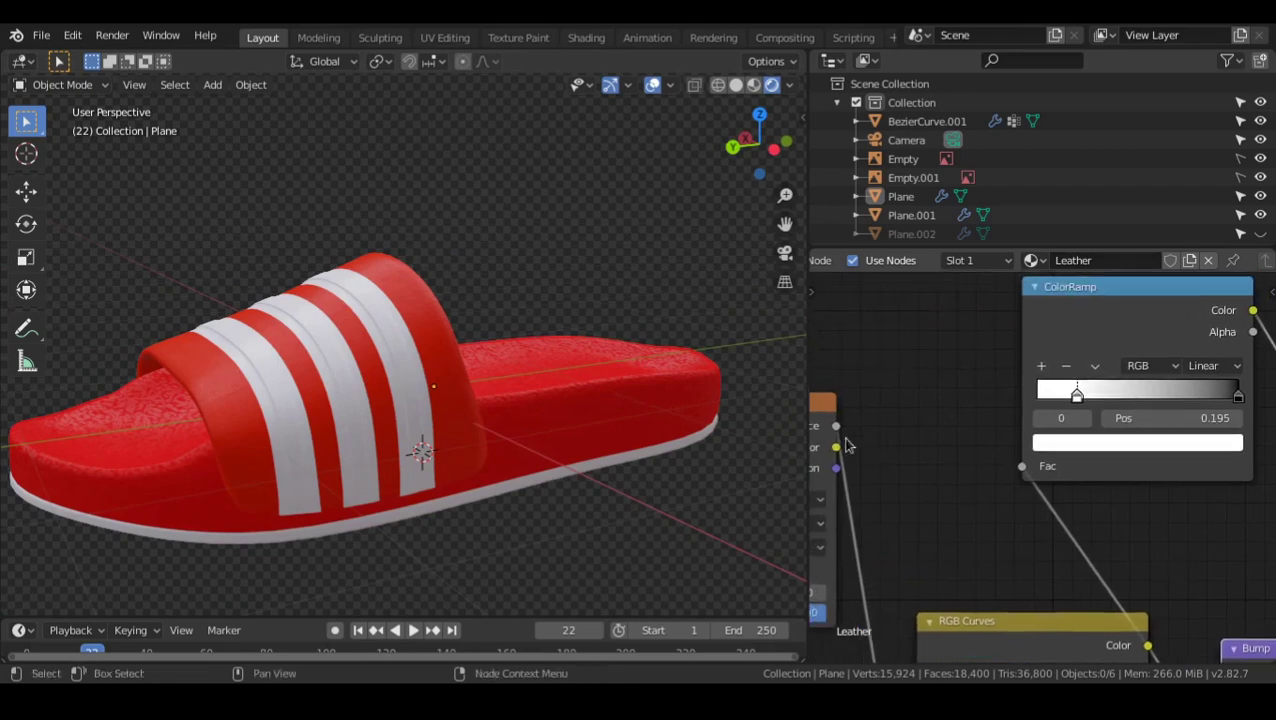
drag(1023, 470, 1023, 470)
middle_drag(1105, 477, 1070, 501)
scroll(564, 442, up, 3)
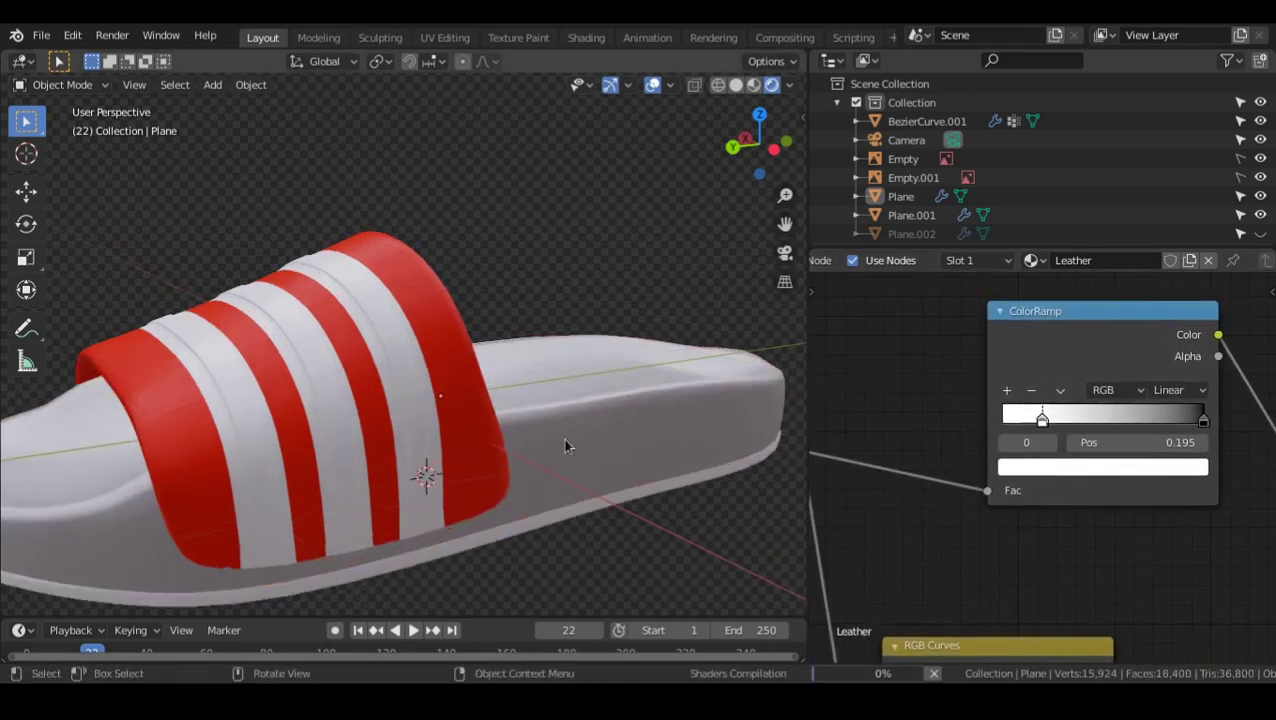
- Examine the sandal's shading in perspective, and compare it with the reference images in the top and left orthographic views
shift+middle_drag(656, 427, 560, 423)
alt+drag(622, 413, 688, 421)
scroll(539, 431, down, 3)
scroll(484, 391, up, 5)
scroll(678, 432, down, 6)
middle_drag(676, 430, 473, 421)
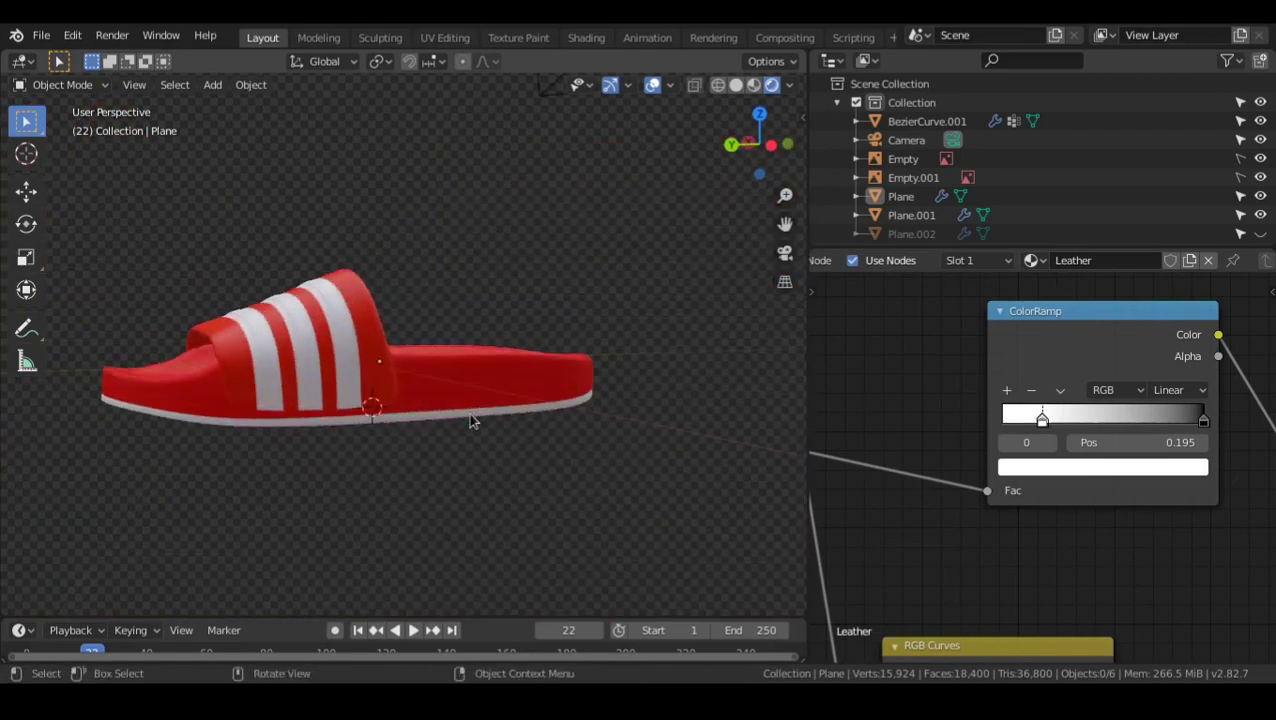
scroll(472, 421, down, 3)
key(KP_5)
key(grave)
click(458, 324)
key(grave)
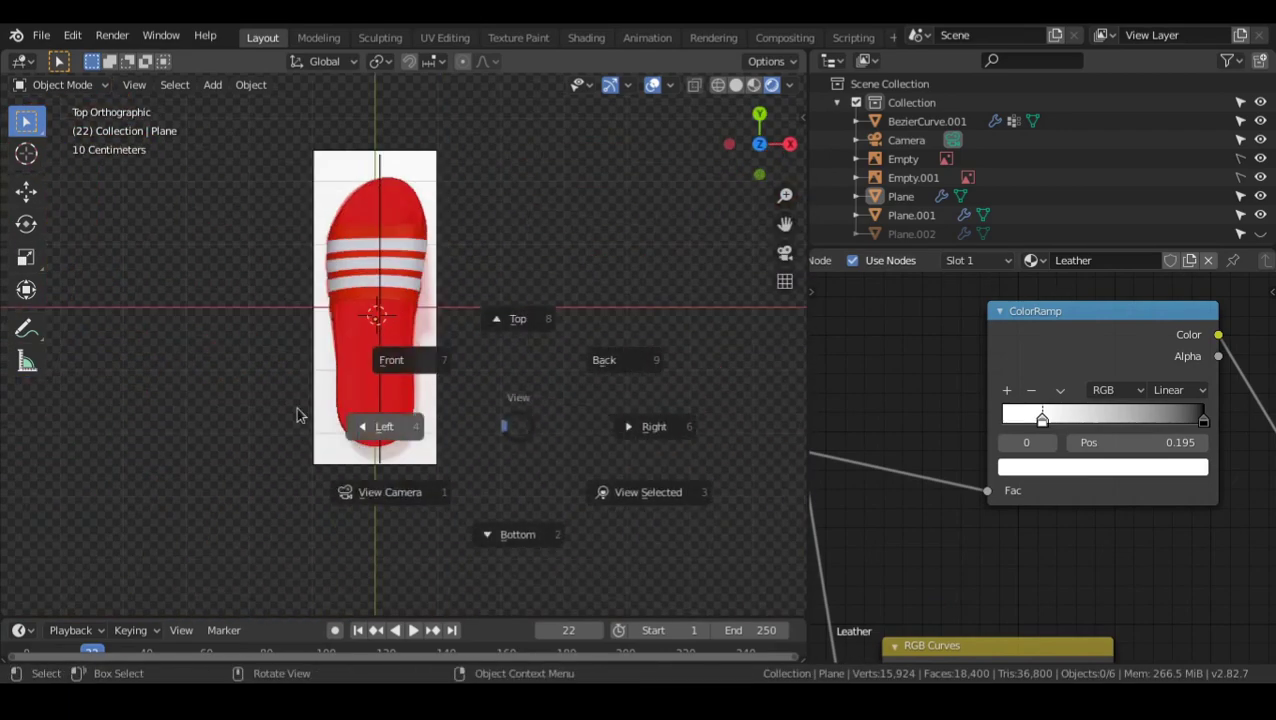
click(300, 412)
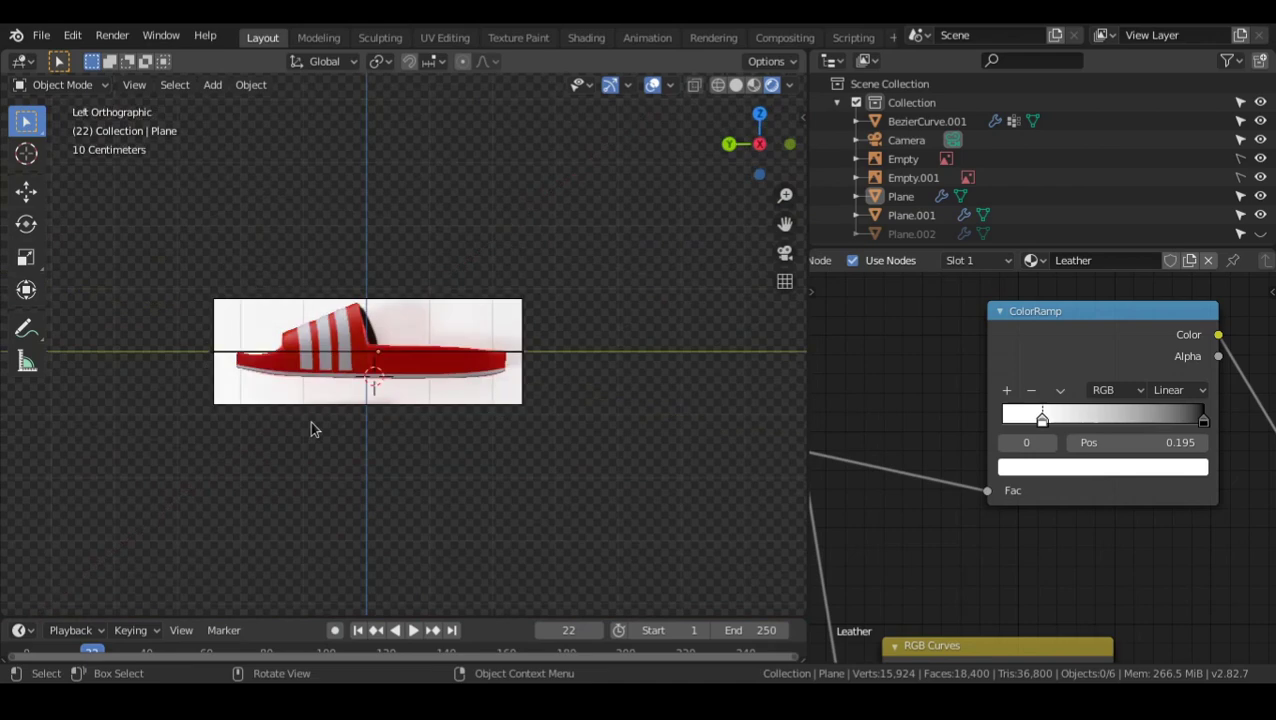
- Select the sandal's sole and display its Rubber material in the shader editor
middle_drag(310, 429, 535, 456)
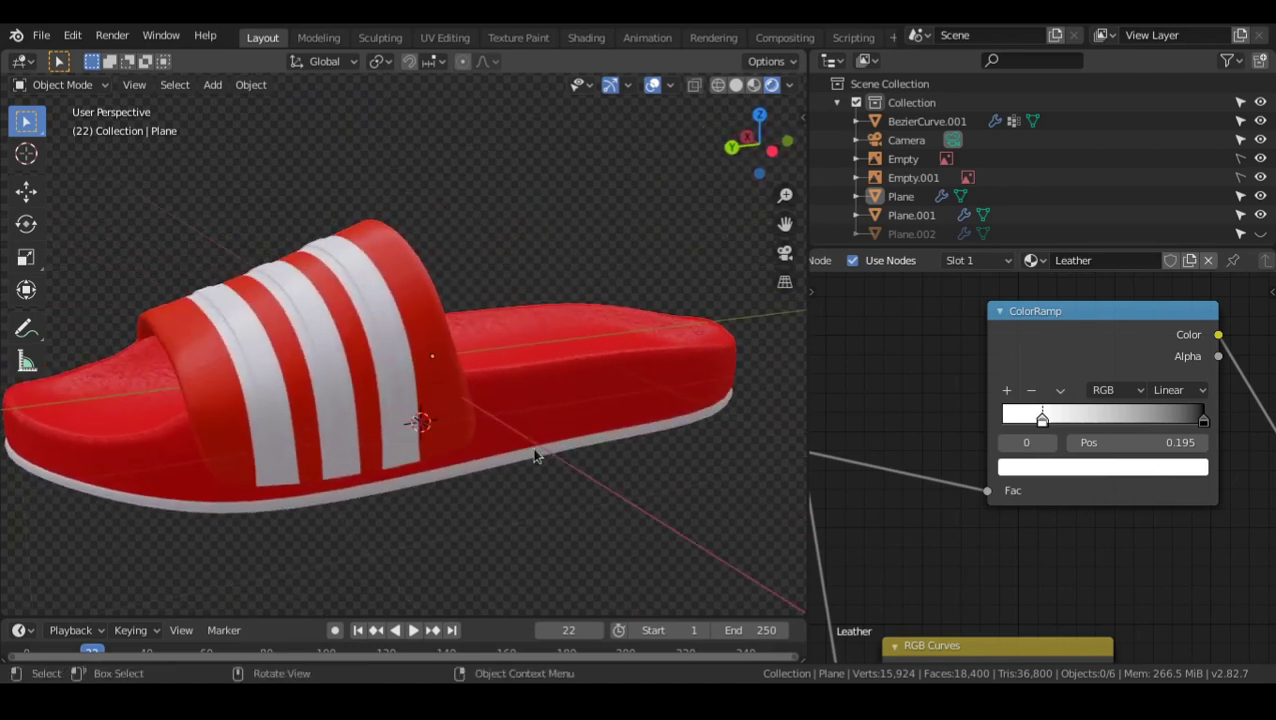
click(536, 453)
scroll(1042, 480, down, 4)
middle_drag(1048, 492, 965, 496)
click(1037, 257)
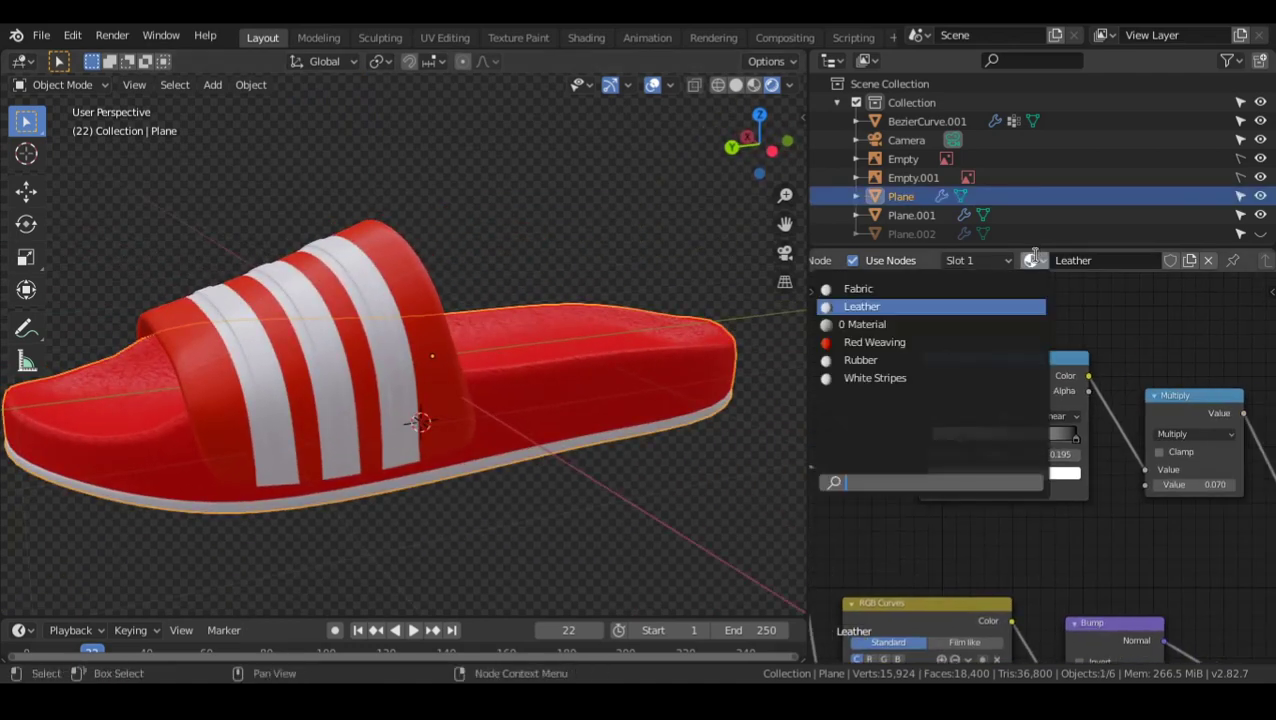
click(978, 261)
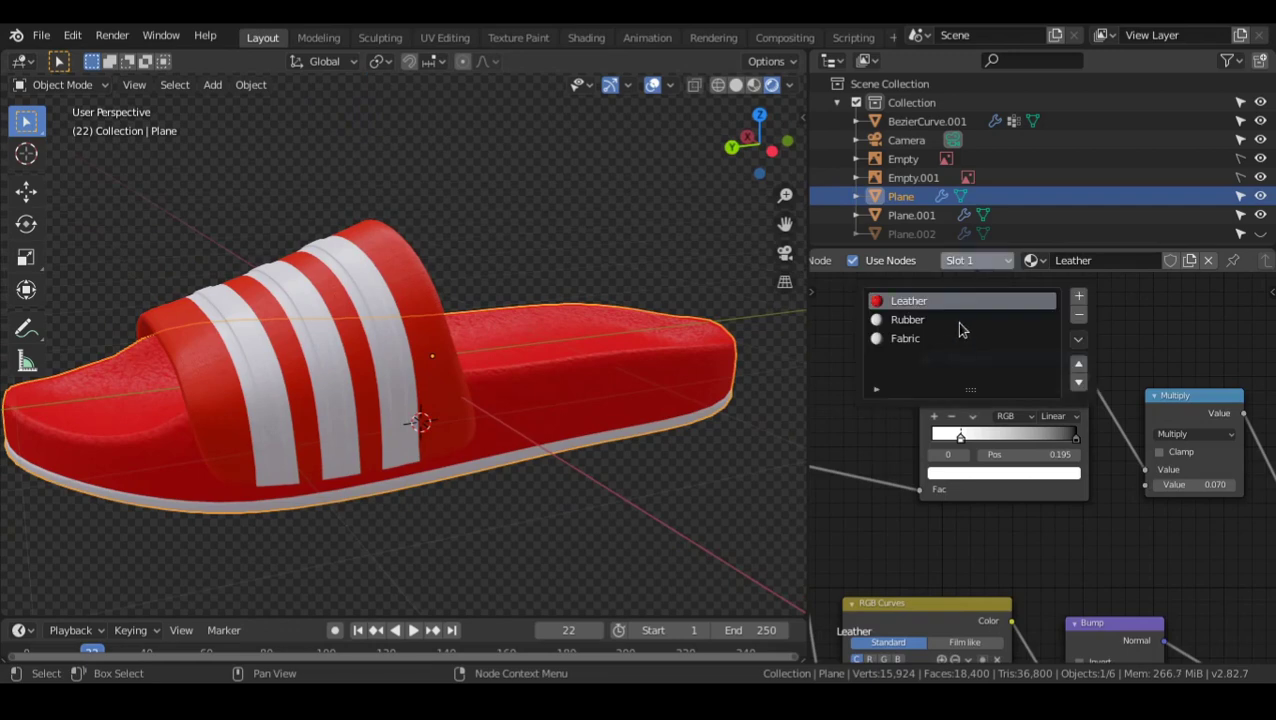
click(958, 322)
alt+drag(1036, 503, 1071, 455)
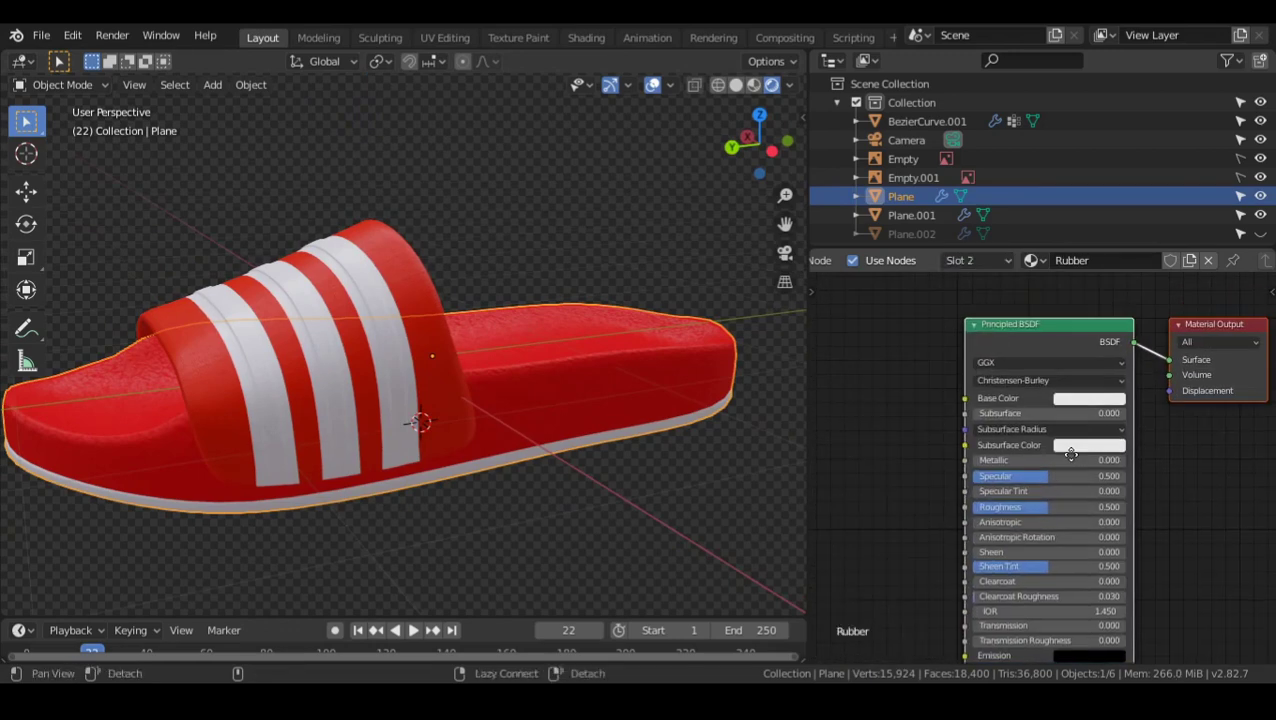
- Copy the red Base Color from the sole's Leather material to the Rubber material's Base Color
click(1033, 261)
click(998, 261)
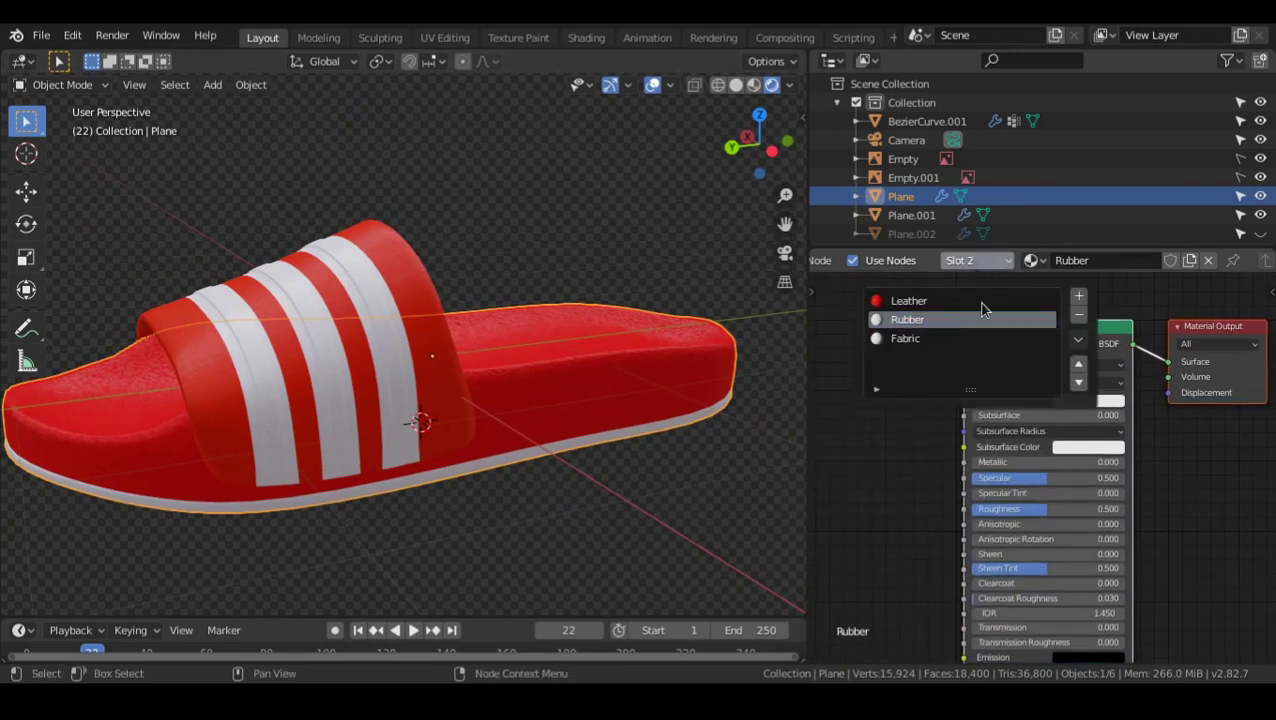
click(981, 302)
alt+drag(1214, 404, 856, 455)
scroll(1125, 488, up, 3)
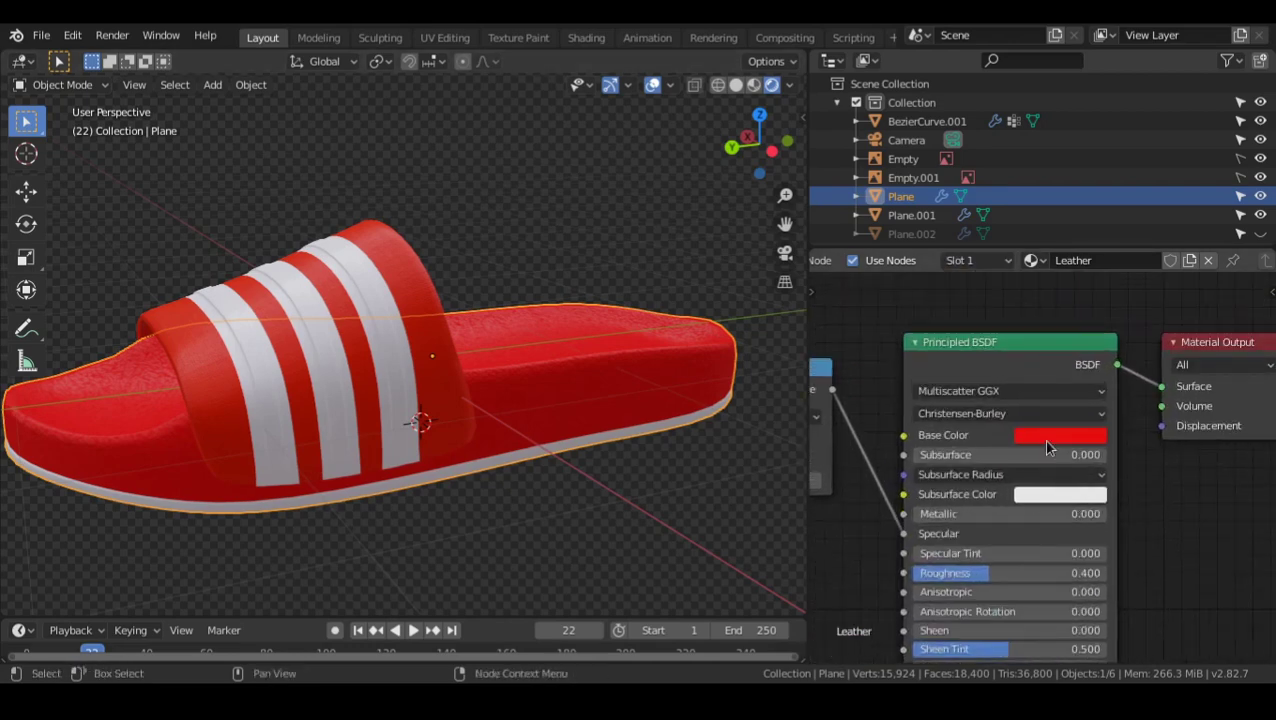
click(968, 262)
click(934, 322)
middle_drag(968, 462, 1262, 470)
scroll(1050, 455, down, 4)
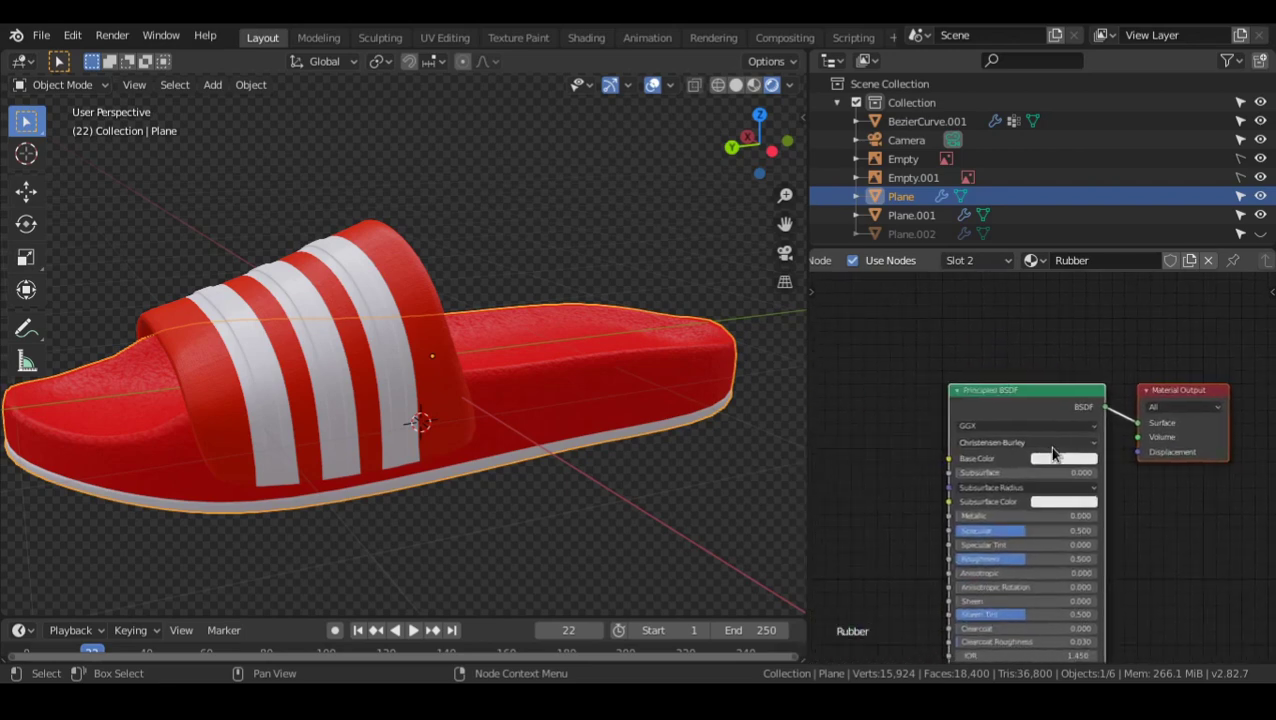
scroll(1055, 454, up, 4)
key(ctrl+v)
- Set the Rubber material's distribution to Multiscatter GGX and its Roughness to 0.4, and check the sole's edge
click(1025, 412)
click(1028, 458)
shift+scroll(1060, 455, down, 5)
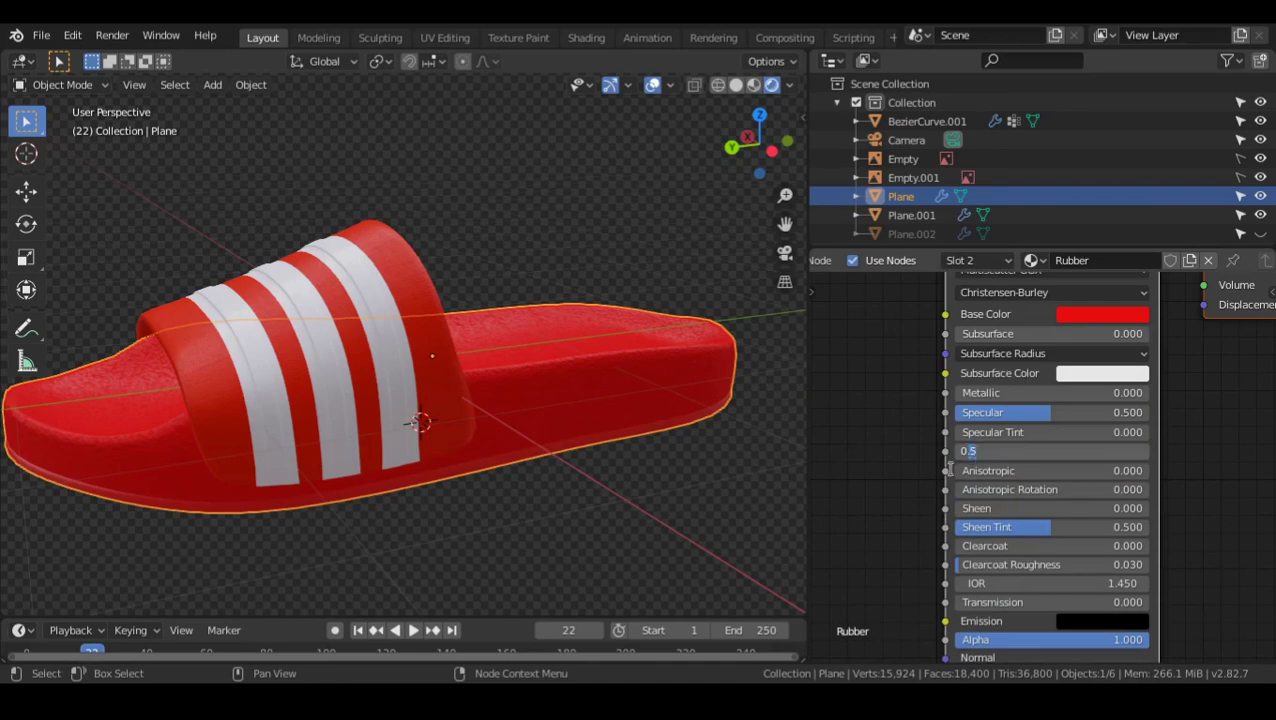
text(.4)
key(Return)
scroll(925, 481, down, 4)
alt+drag(723, 456, 598, 382)
scroll(585, 386, up, 1)
alt+scroll(530, 400, up, 1)
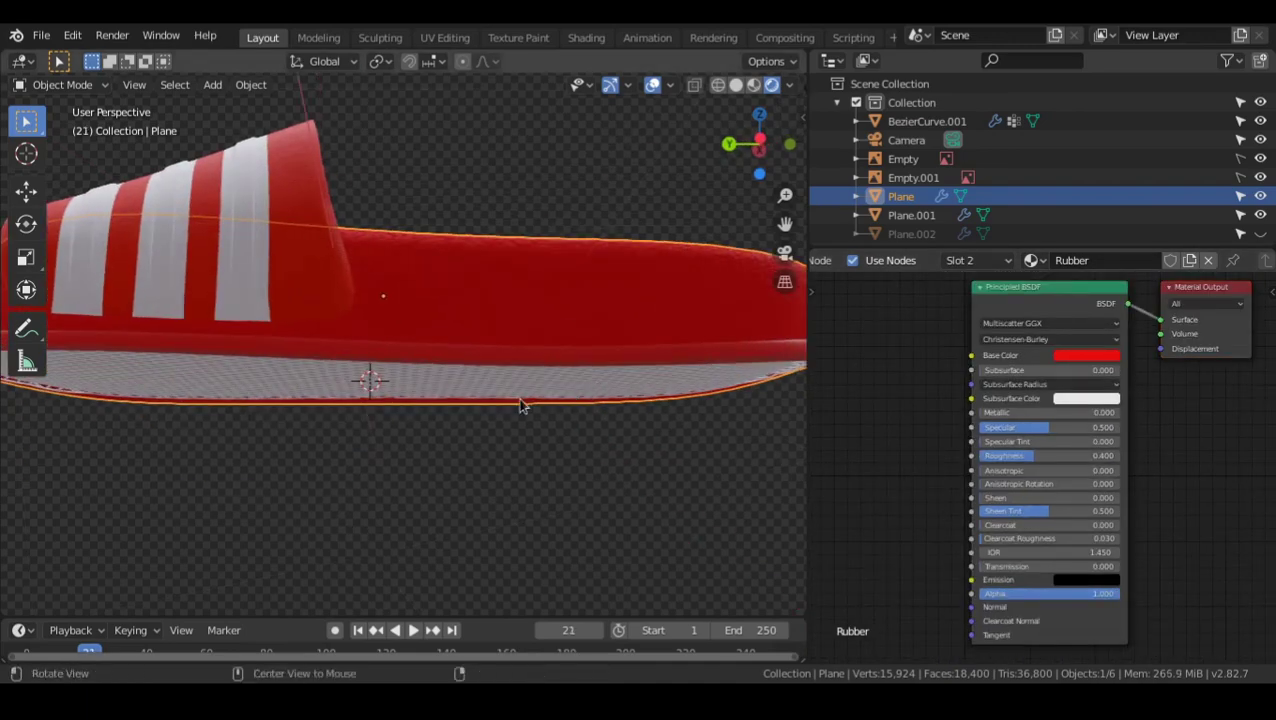
middle_drag(519, 405, 600, 434)
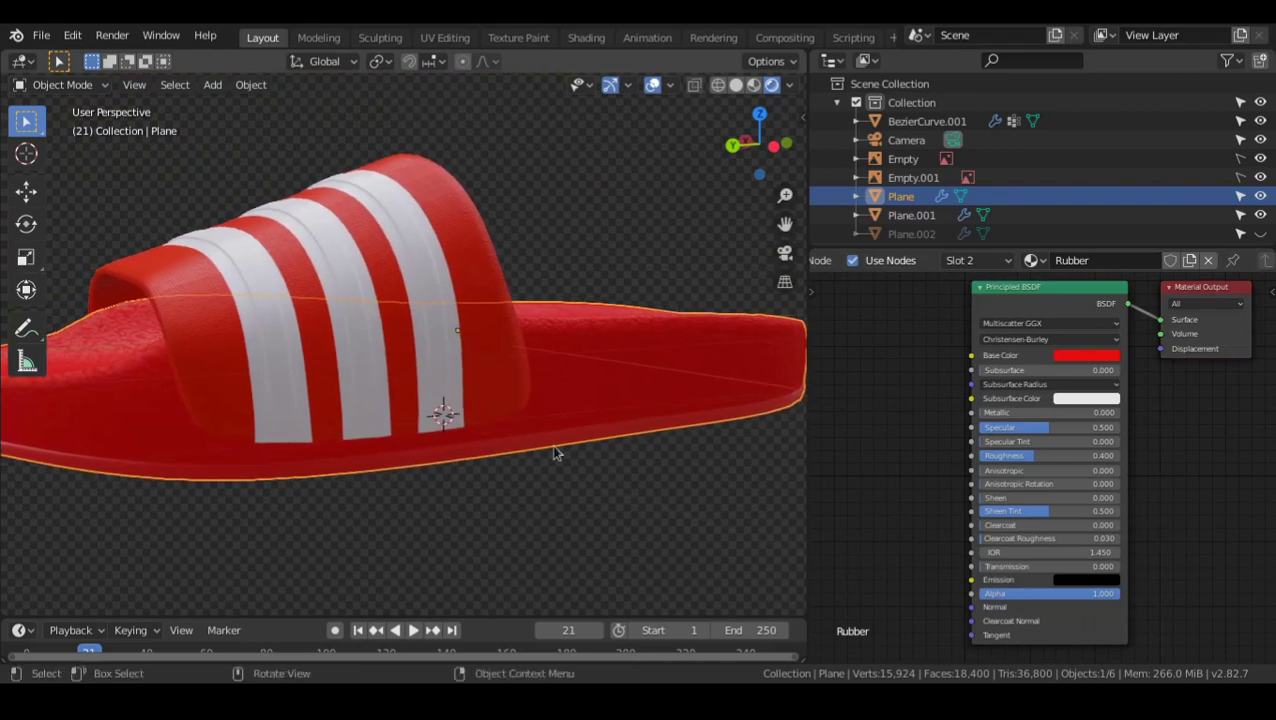
- Make the sole's Fabric slot active, and copy all nodes of the strap's Red Weaving material
click(985, 260)
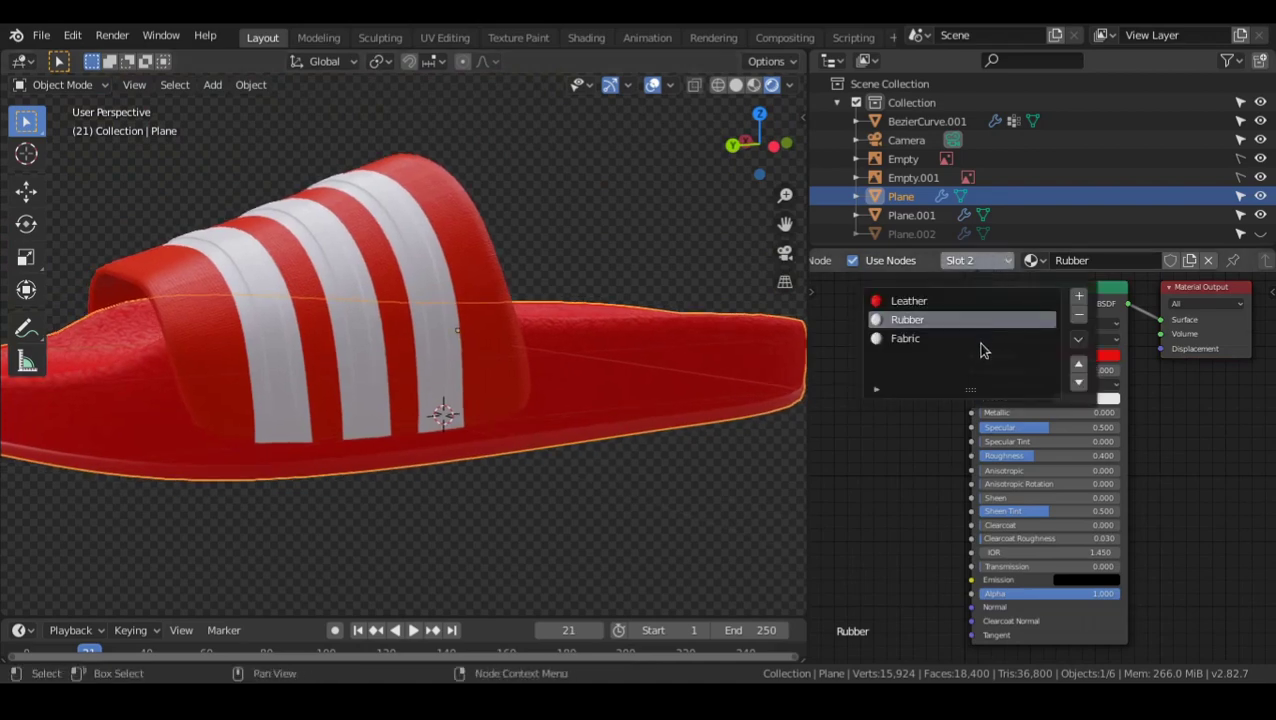
click(960, 338)
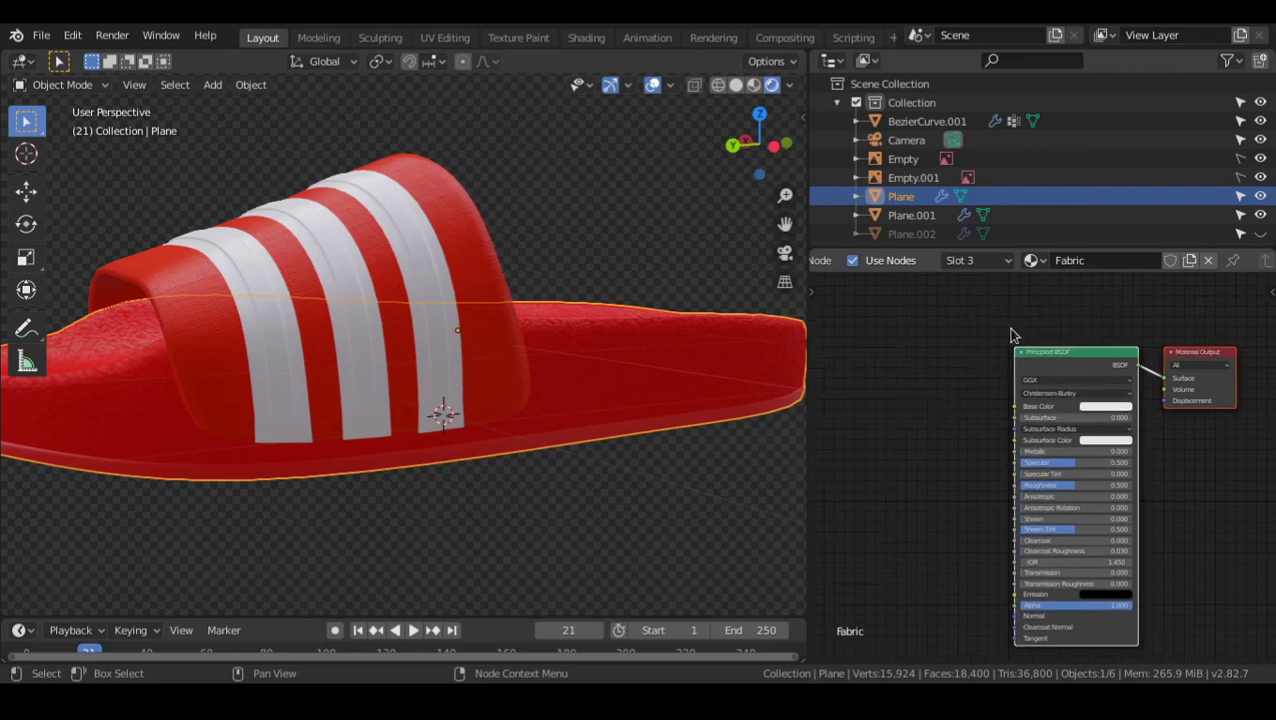
click(993, 262)
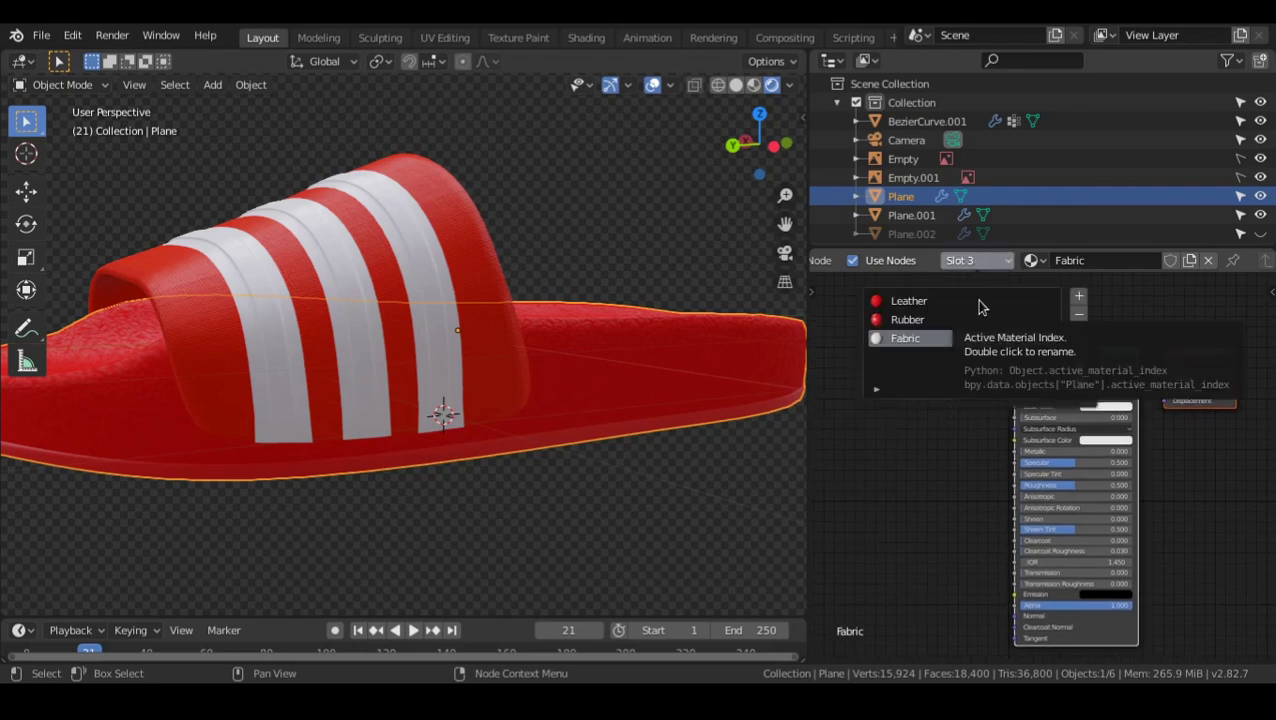
click(446, 238)
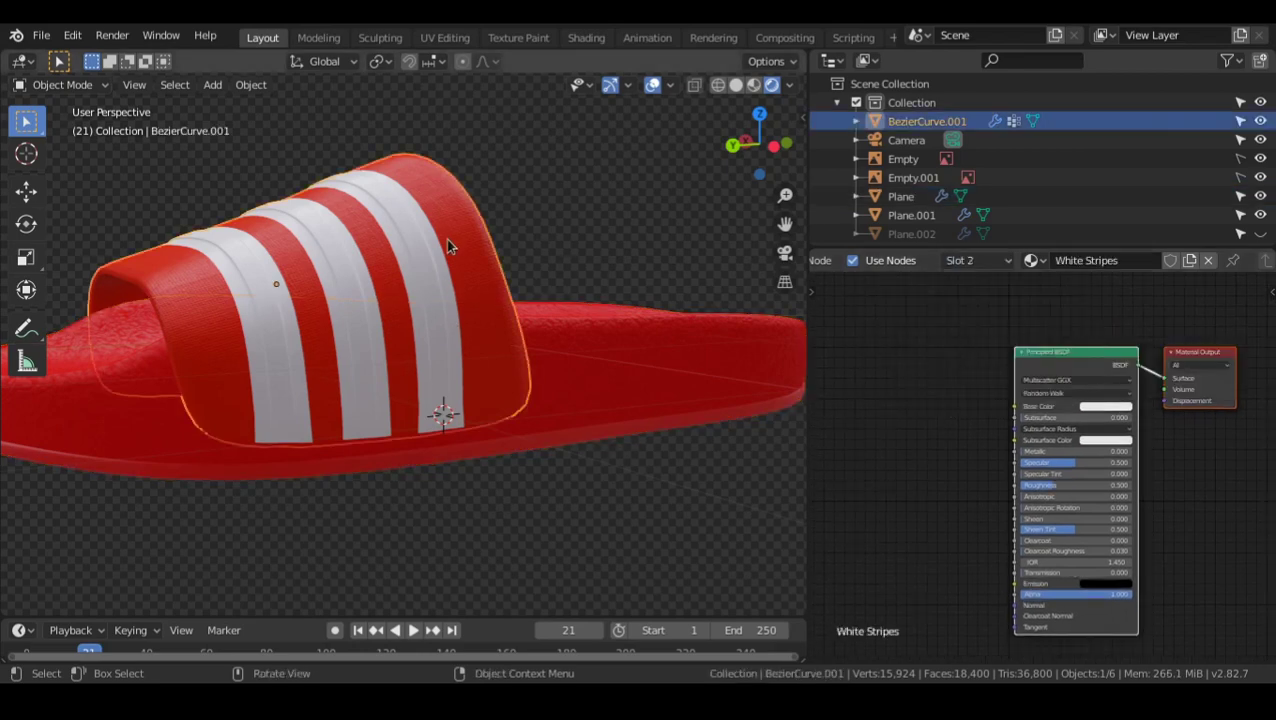
click(965, 262)
click(968, 302)
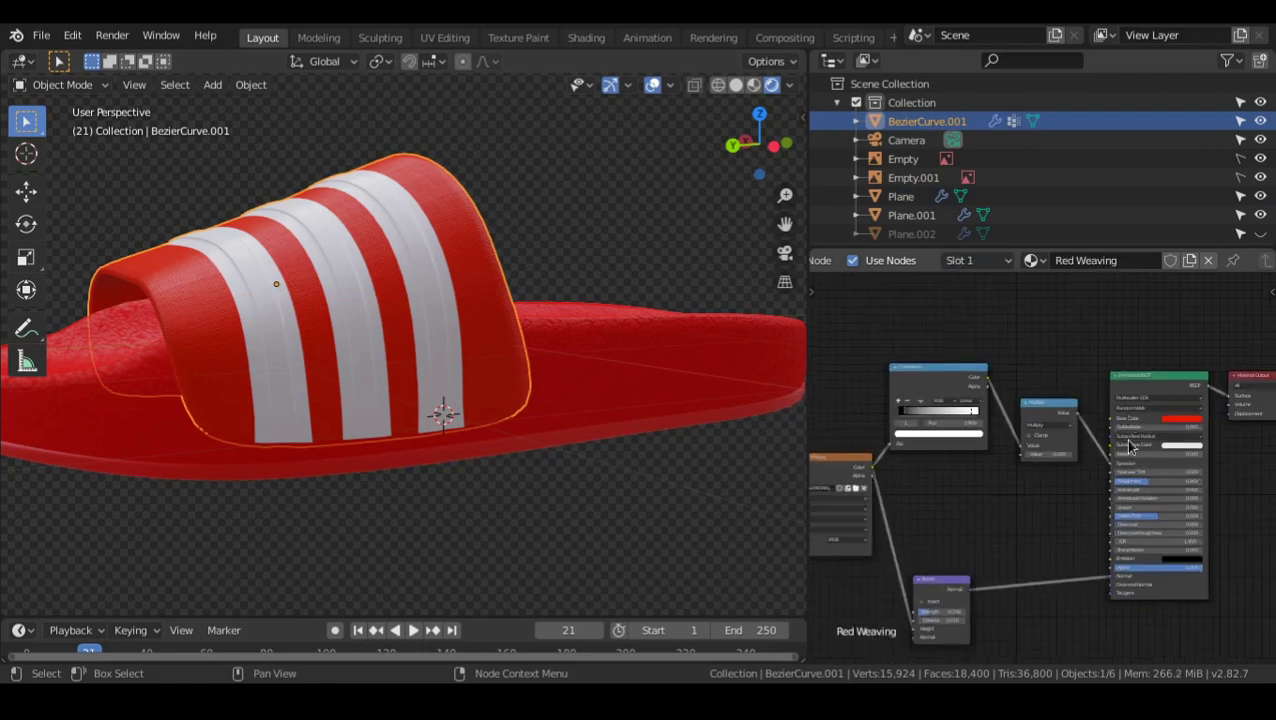
scroll(1203, 425, down, 5)
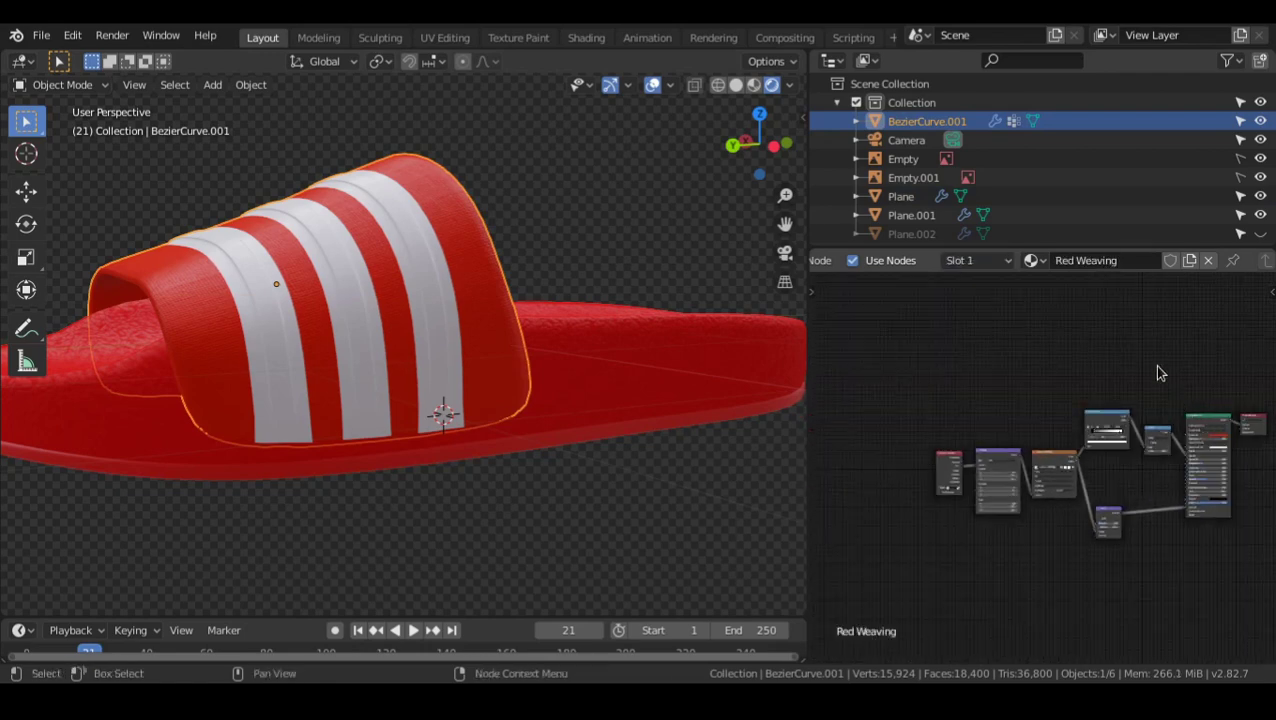
scroll(1176, 405, up, 4)
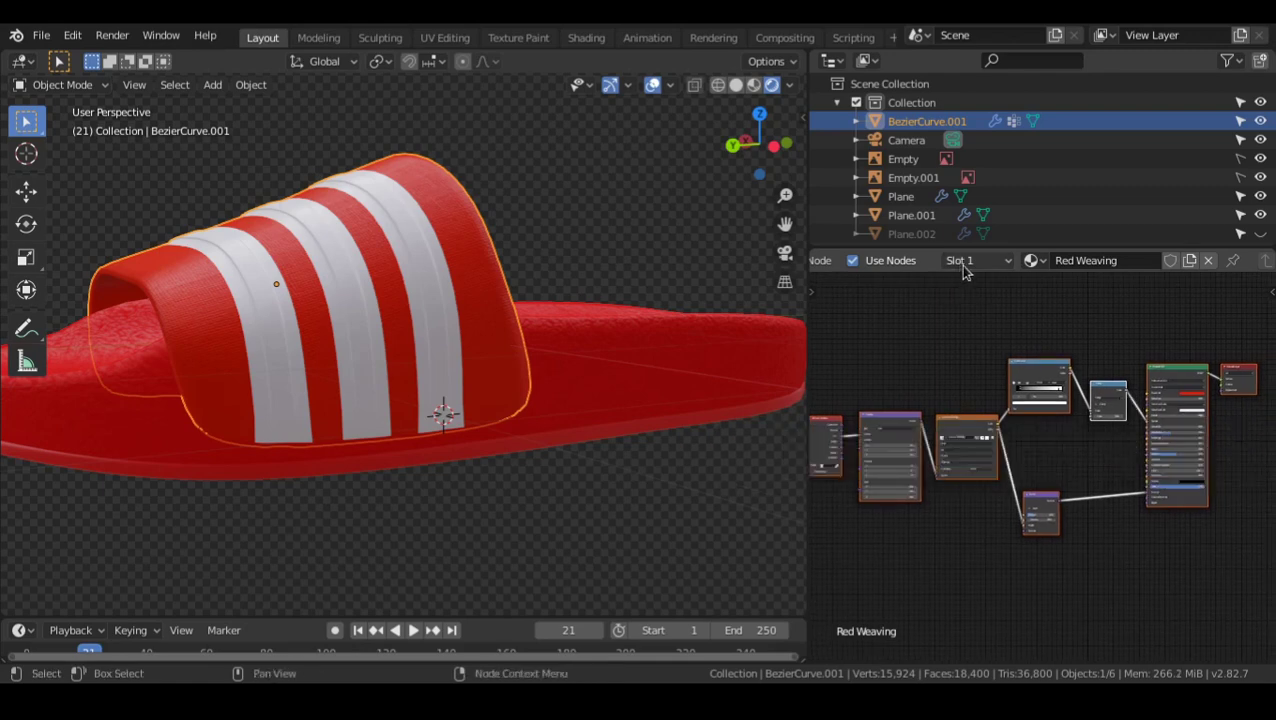
scroll(1222, 424, down, 4)
drag(866, 351, 1240, 588)
scroll(1089, 365, up, 3)
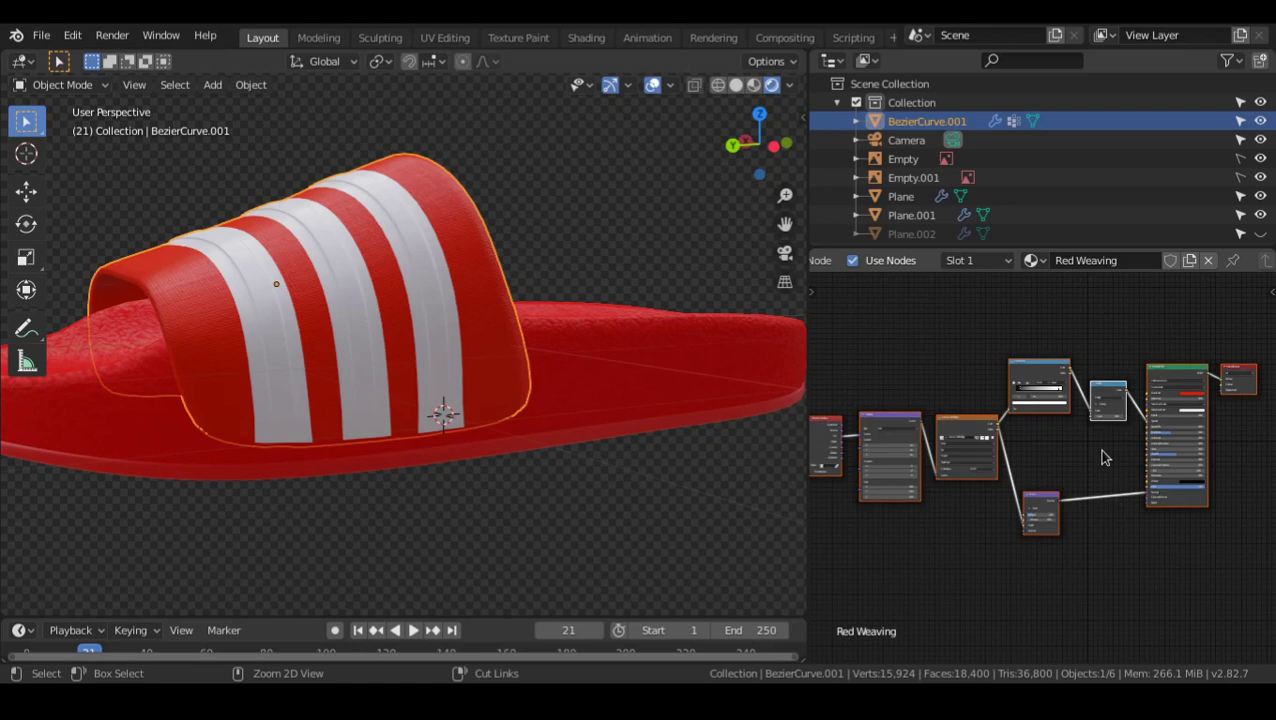
- Replace all nodes of the sole's Fabric material with the copied Red Weaving nodes
click(975, 260)
click(608, 407)
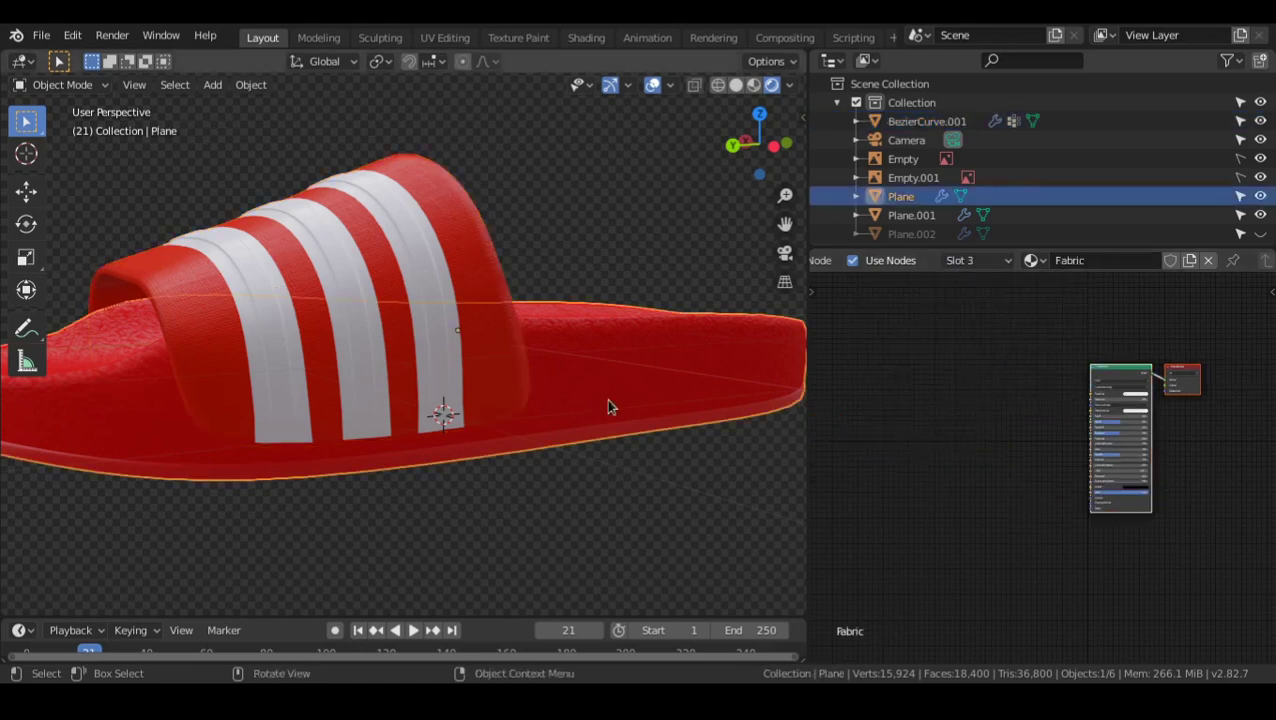
scroll(1135, 466, up, 3)
middle_drag(1135, 468, 1069, 482)
drag(953, 321, 1212, 612)
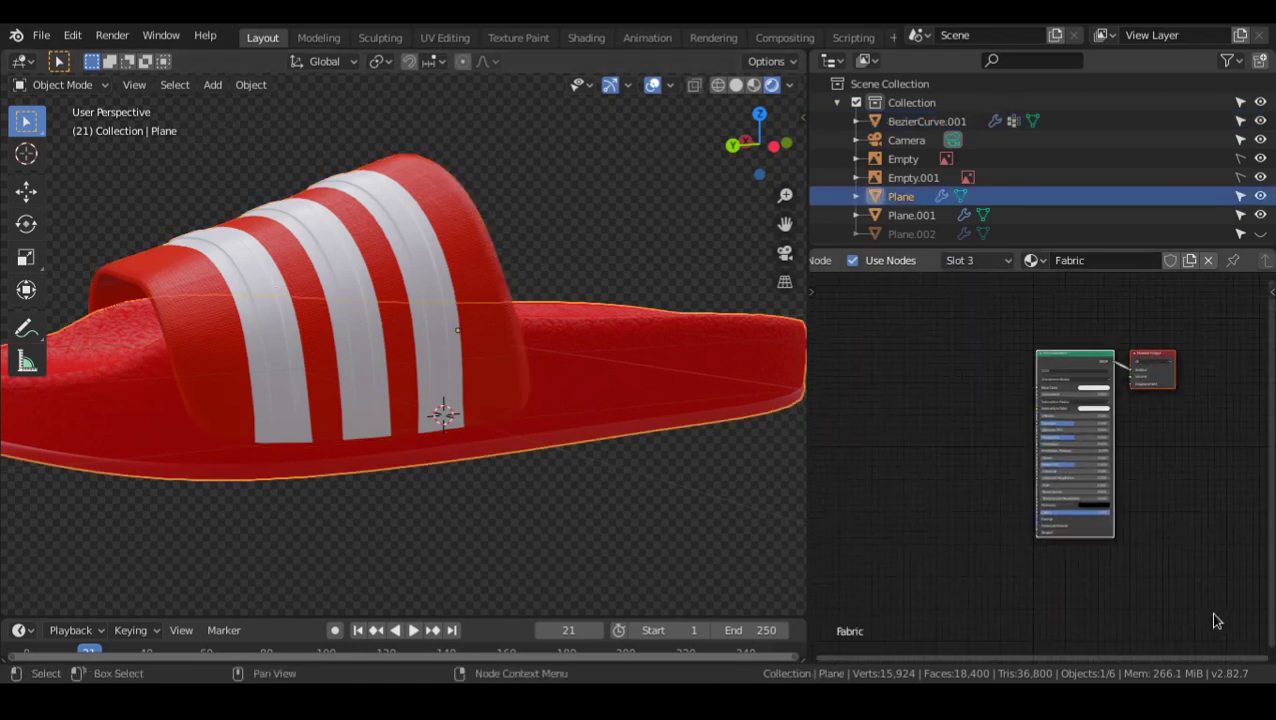
key(a)
key(x)
key(ctrl+v)
scroll(1045, 459, up, 1)
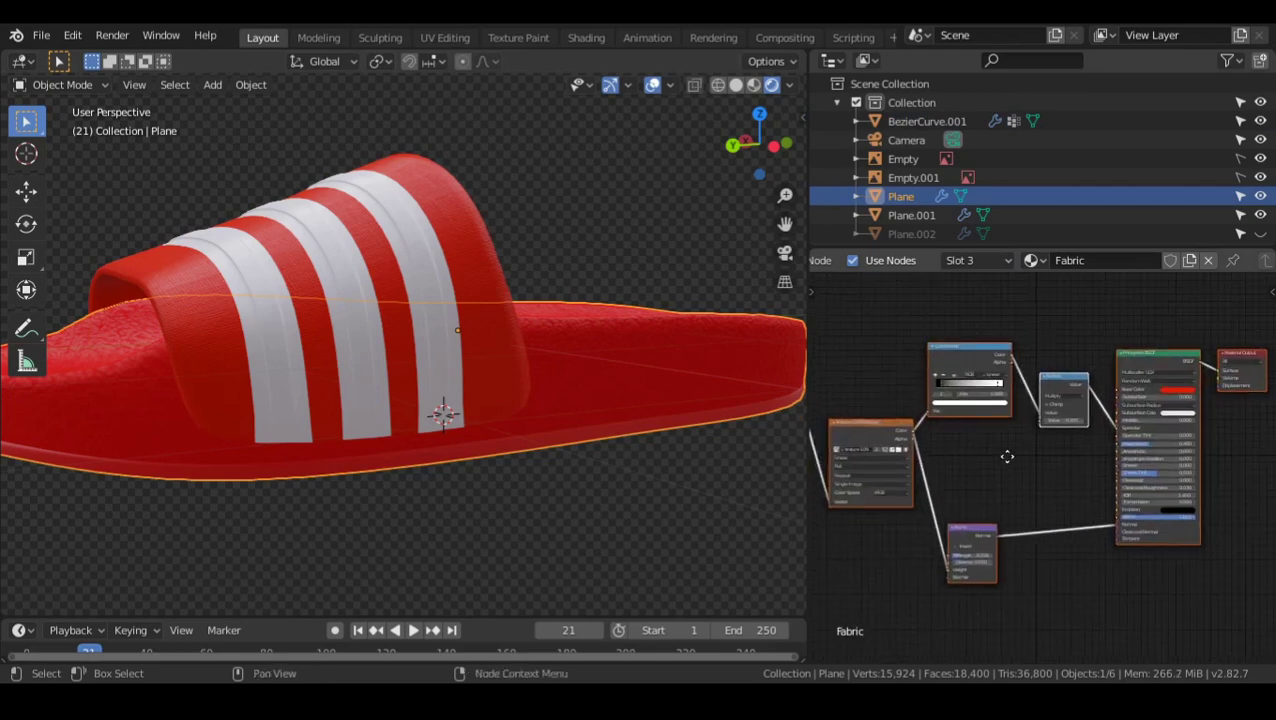
- Set the Roughness of the Fabric material's Principled BSDF to 1
middle_drag(1005, 456, 1062, 484)
scroll(1034, 538, up, 6)
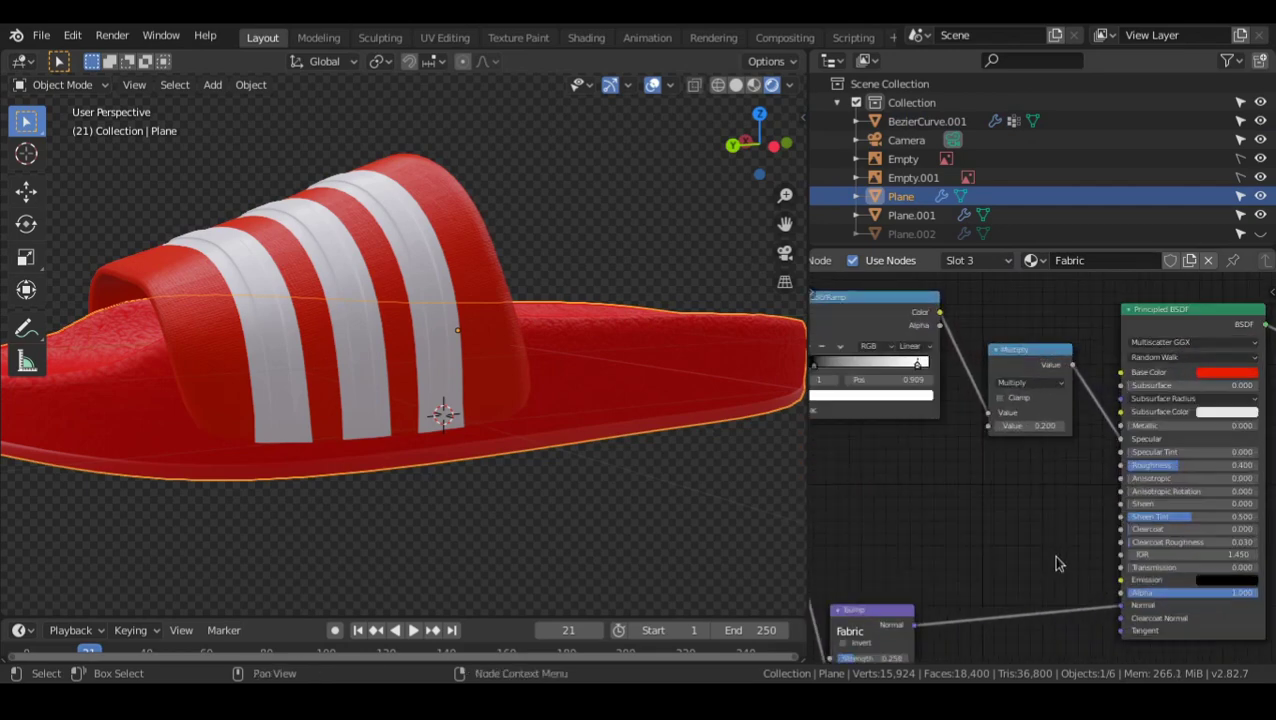
middle_drag(994, 512, 948, 520)
drag(968, 502, 1106, 502)
scroll(1060, 560, down, 4)
middle_drag(1050, 560, 1137, 467)
- Unwrap the faces of the sole's underside and check the fabric texture in the bottom orthographic view
middle_drag(406, 443, 423, 319)
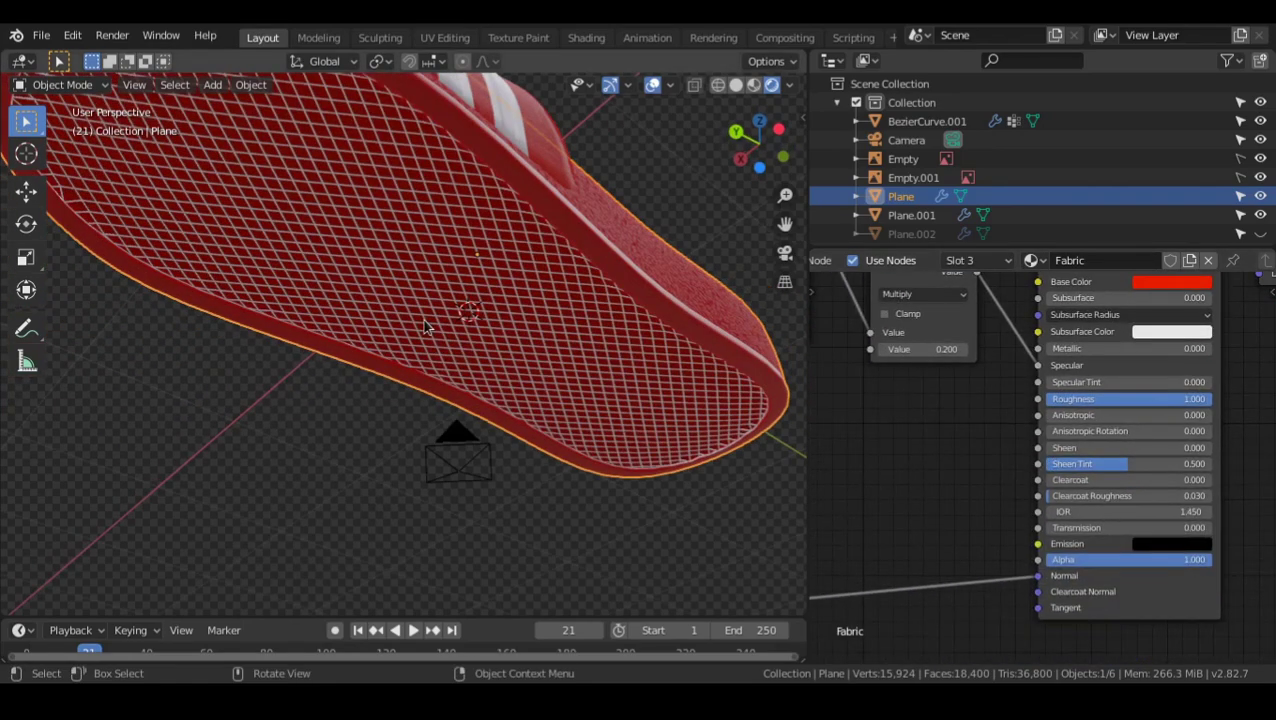
key(ctrl+KP_7)
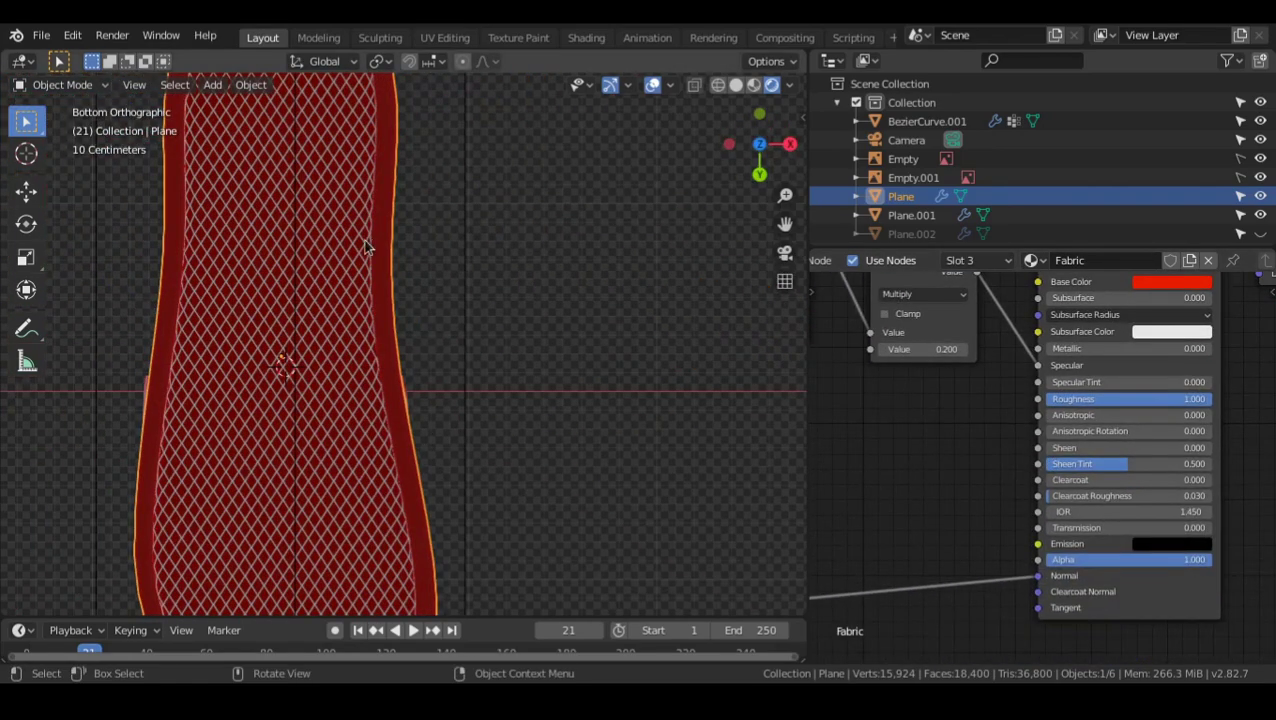
scroll(365, 290, up, 10)
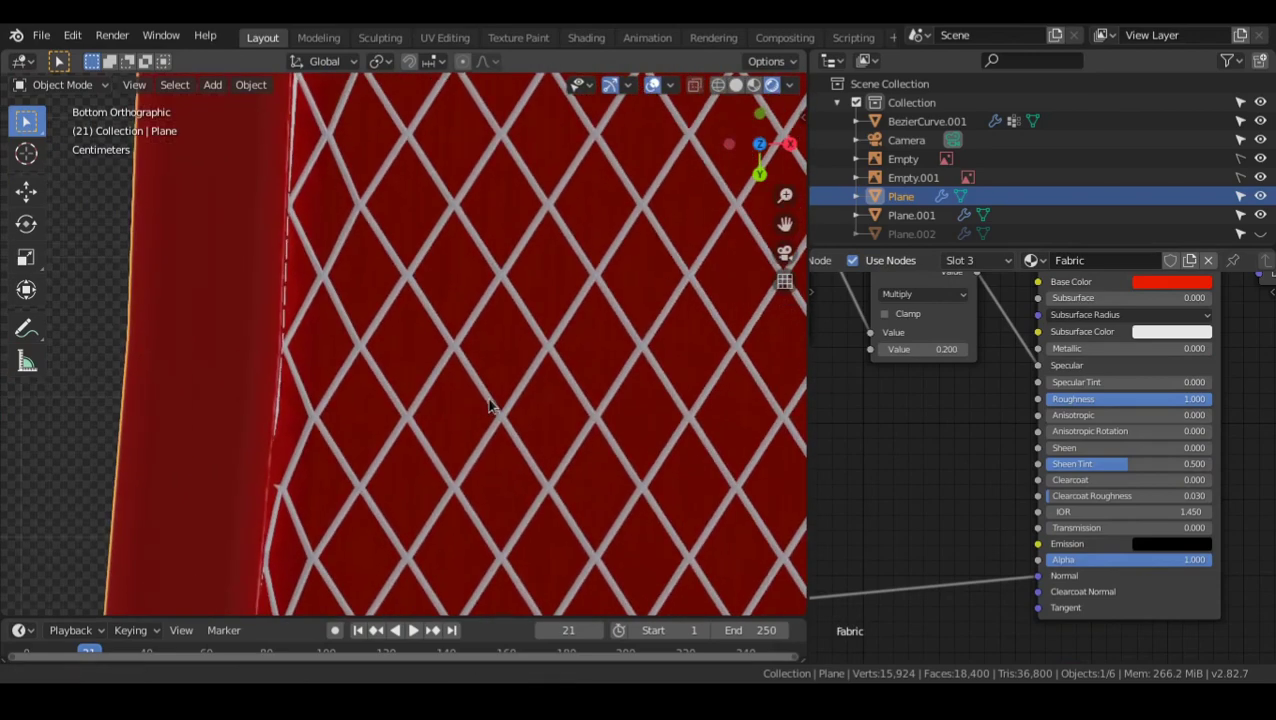
key(Tab)
scroll(562, 360, down, 8)
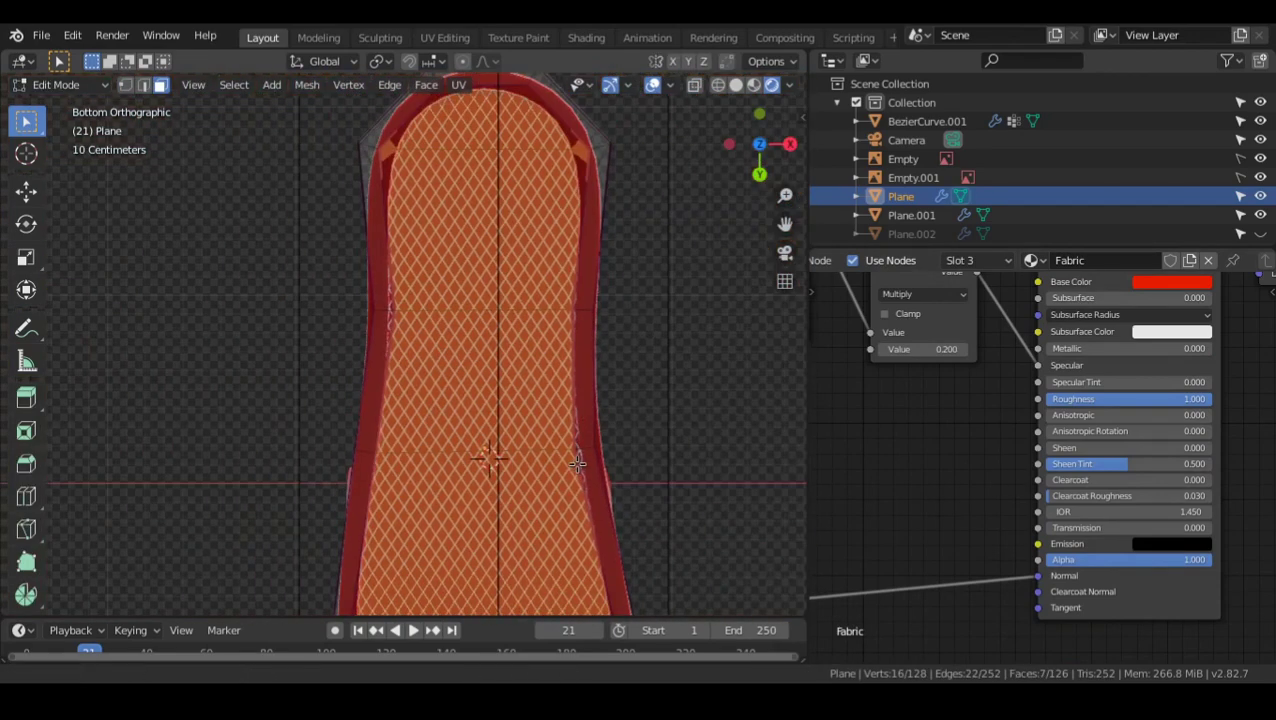
key(u)
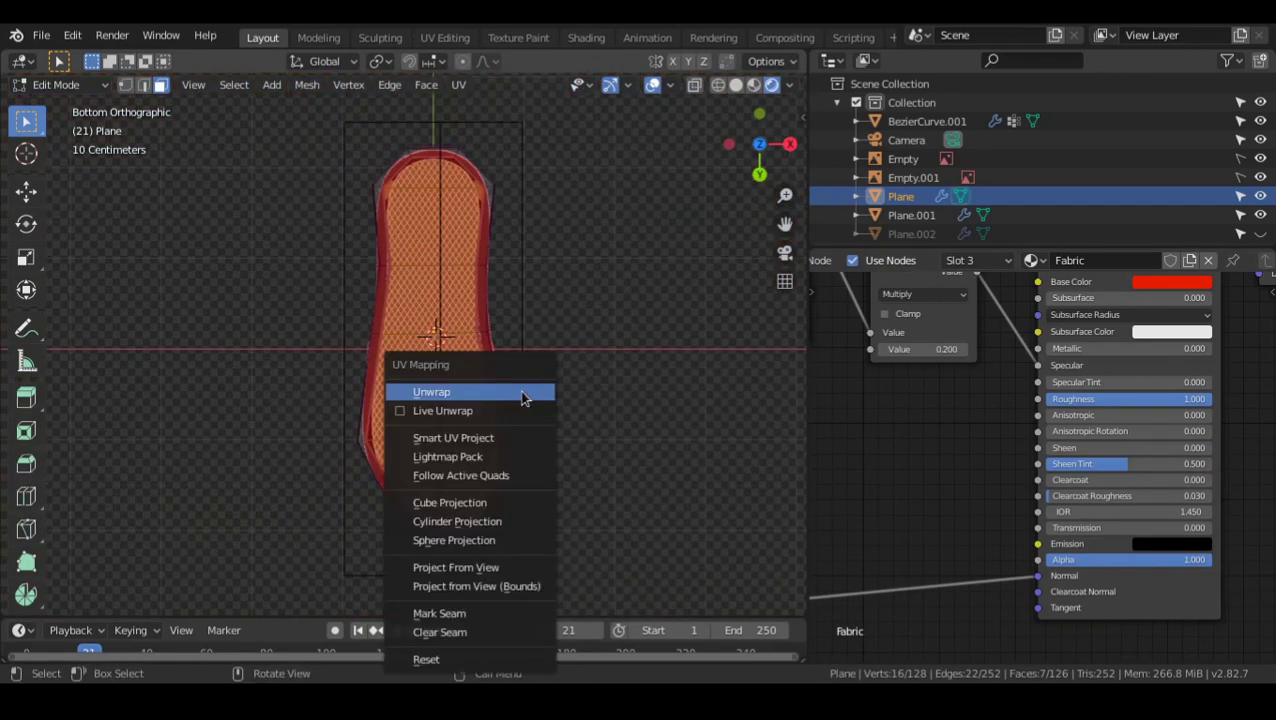
click(523, 398)
key(u)
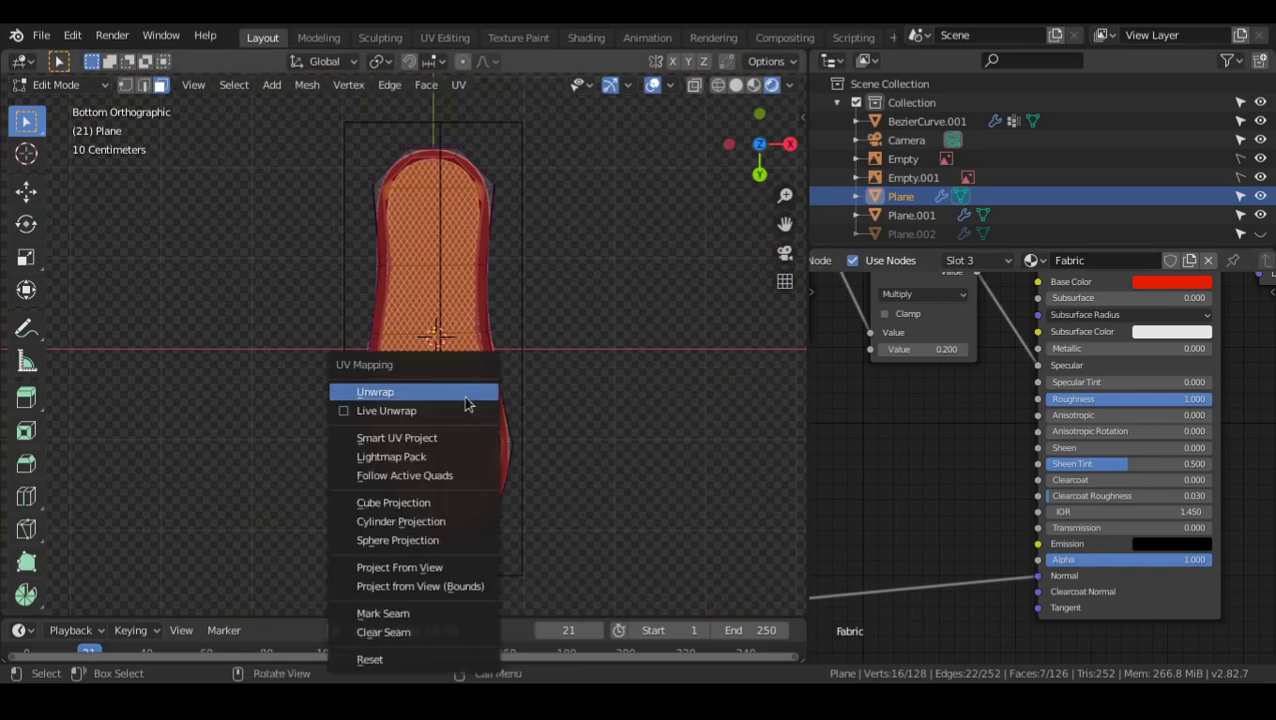
click(464, 396)
scroll(521, 413, up, 8)
key(Tab)
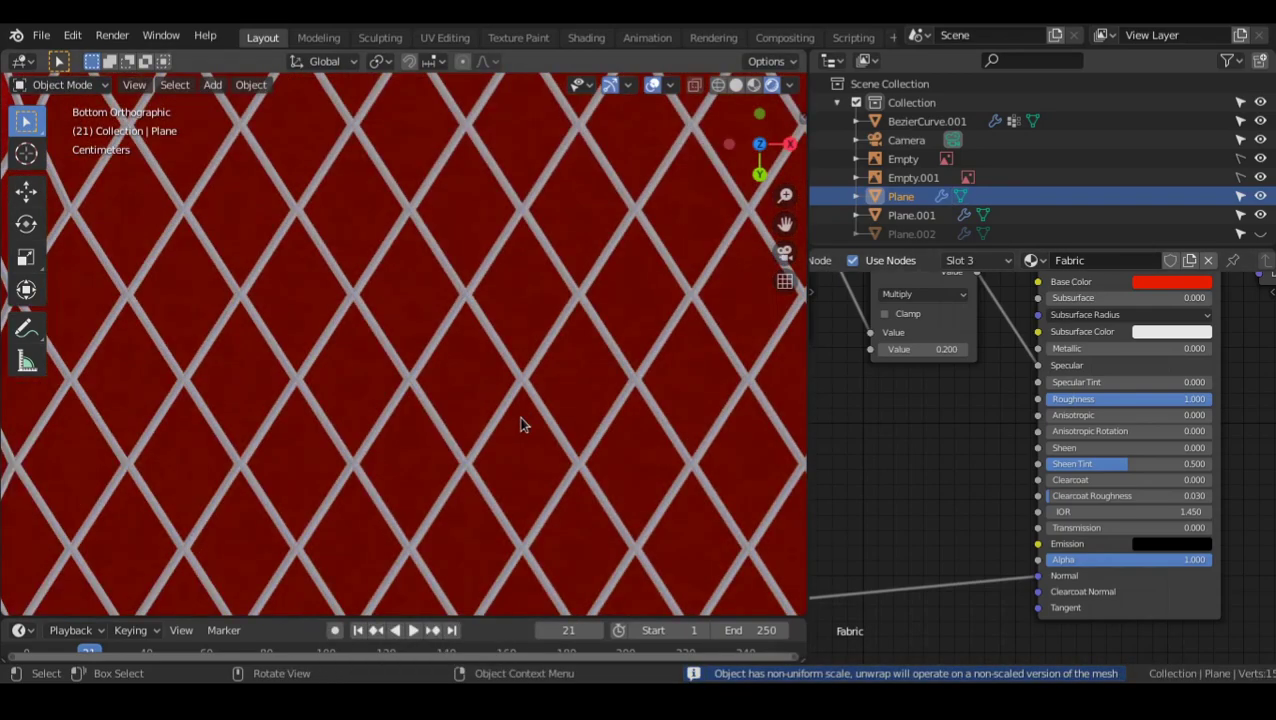
scroll(521, 425, up, 4)
scroll(520, 425, down, 8)
scroll(515, 425, up, 3)
scroll(511, 422, down, 2)
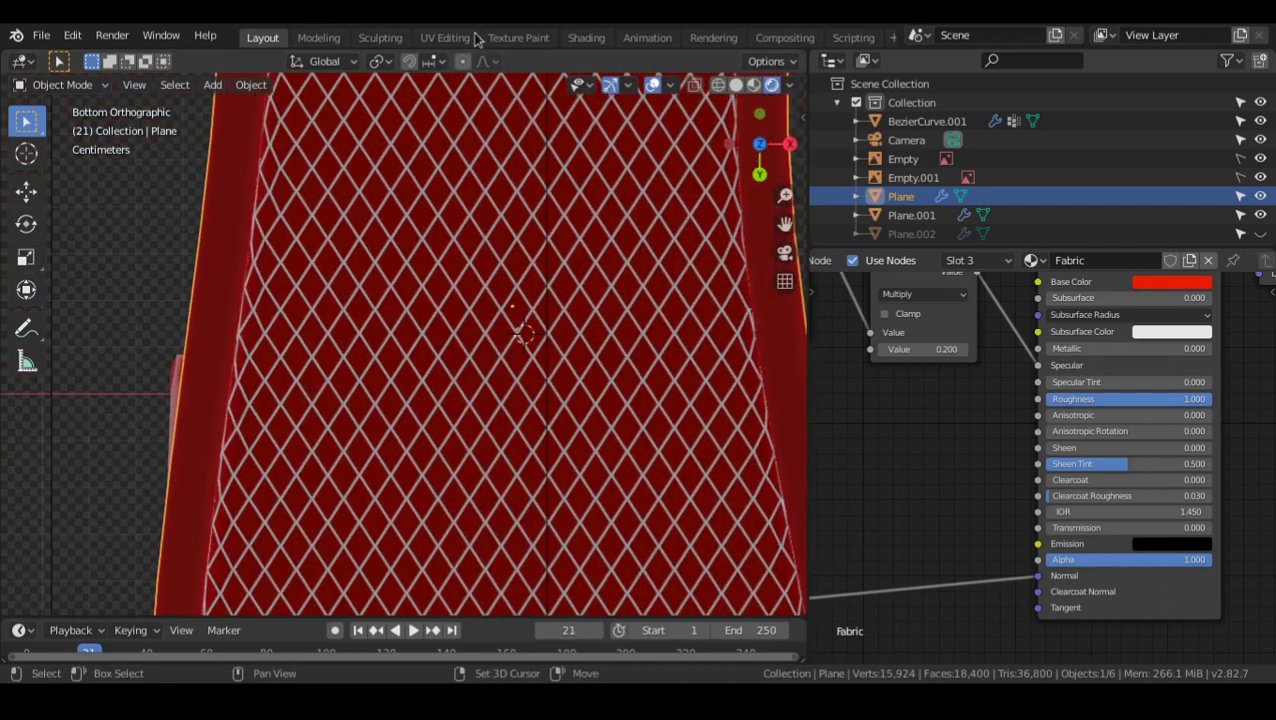
- In the UV Editing workspace, rotate the underside's whole UV island about 90 degrees so it stands upright
click(444, 37)
click(815, 425)
scroll(816, 441, up, 1)
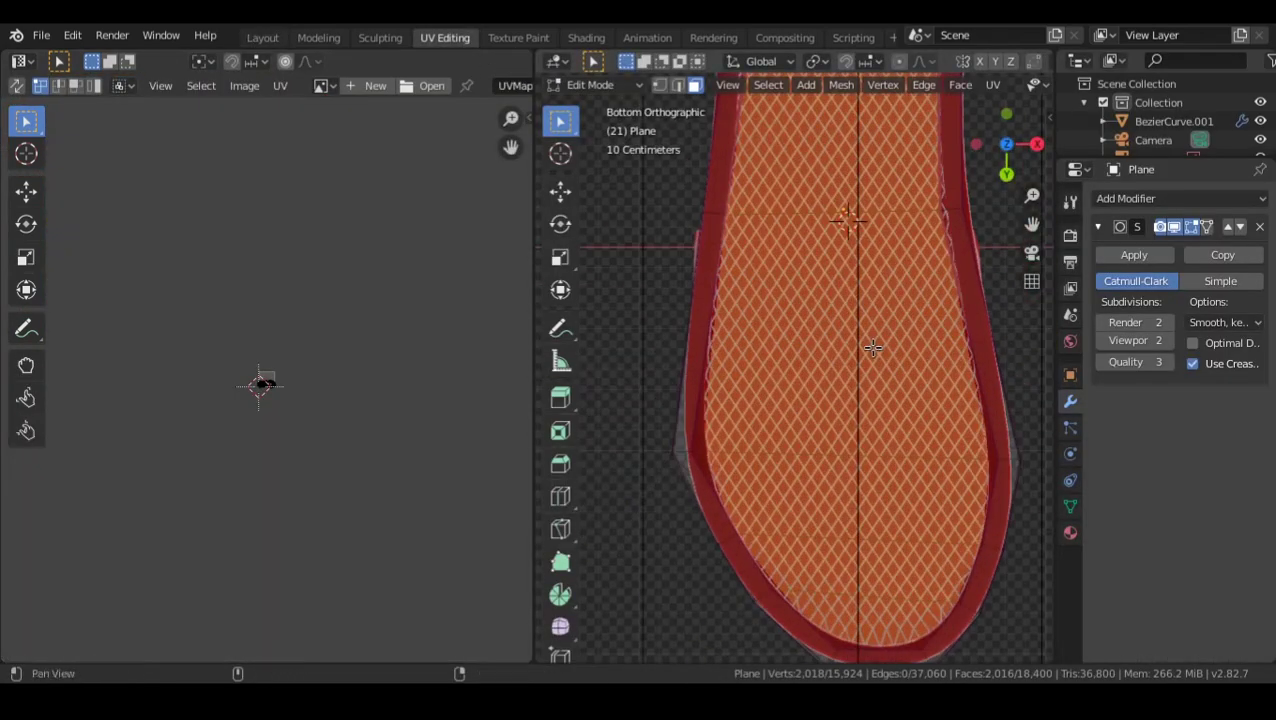
shift+middle_drag(877, 345, 868, 365)
scroll(336, 450, up, 10)
scroll(335, 462, up, 5)
key(a)
key(r)
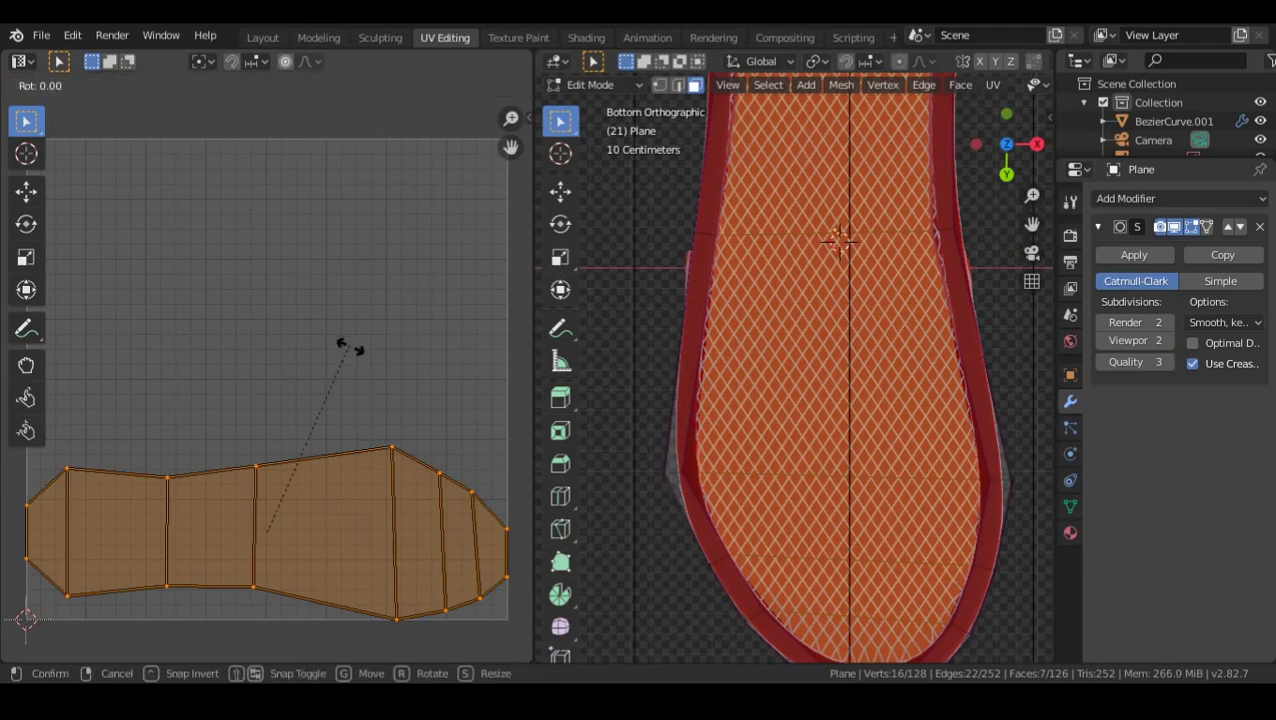
click(361, 575)
- Scale the underside's UV island up beyond the UV square, reposition it, and check the fabric texture on the sole
scroll(352, 530, down, 3)
key(s)
click(443, 421)
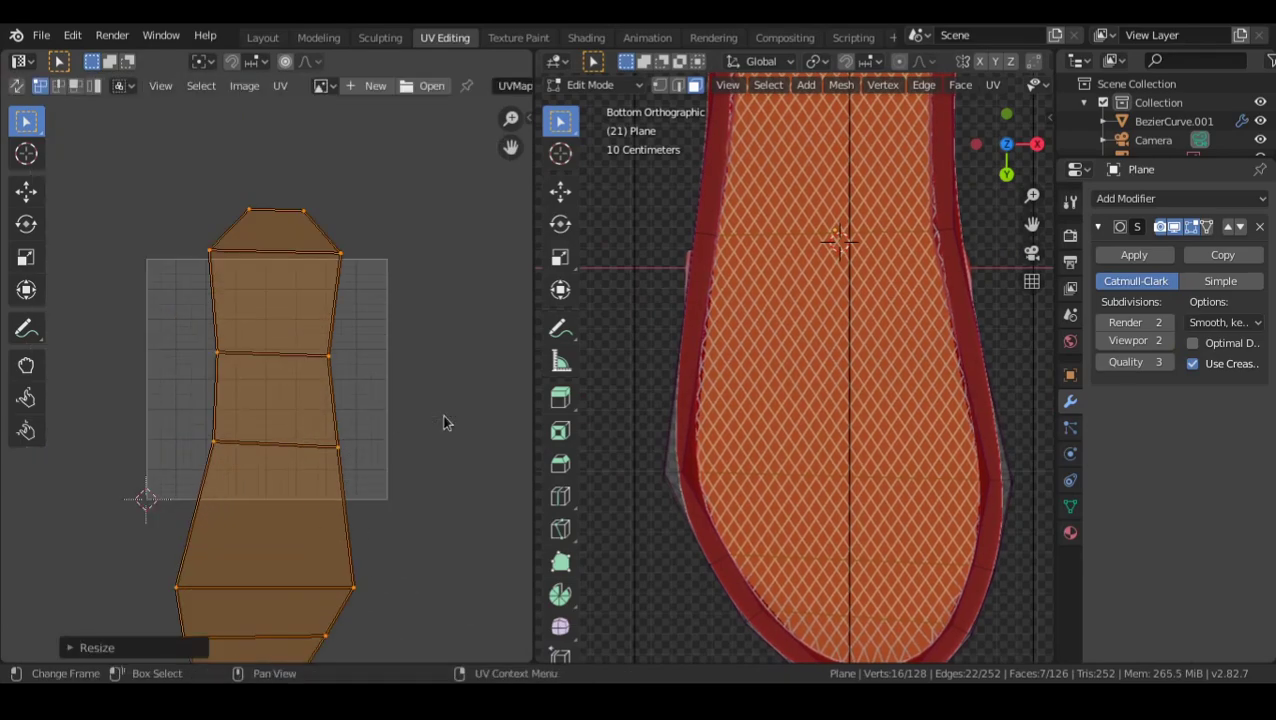
key(g)
click(437, 335)
scroll(949, 319, up, 3)
key(Tab)
scroll(912, 355, up, 4)
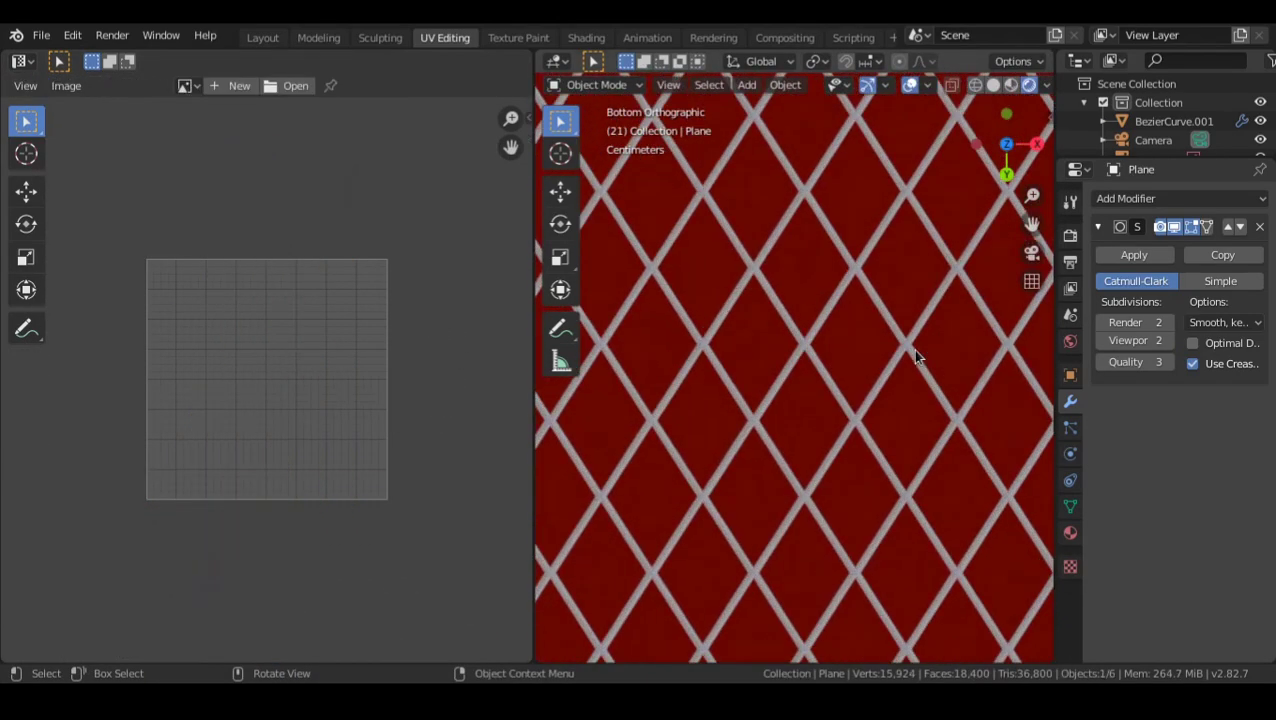
scroll(912, 376, up, 3)
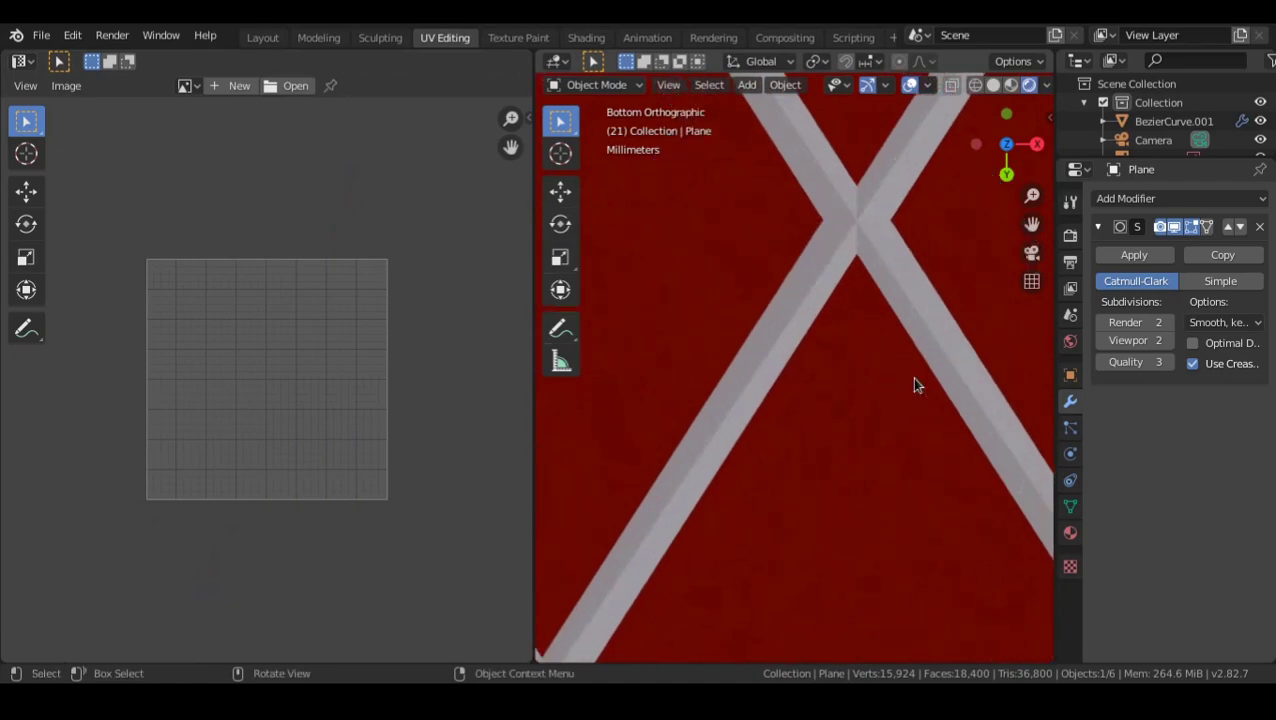
- In the Layout workspace, raise the Fabric material's Bump Strength to 0.575 and check the sole's underside
scroll(911, 377, down, 12)
click(274, 38)
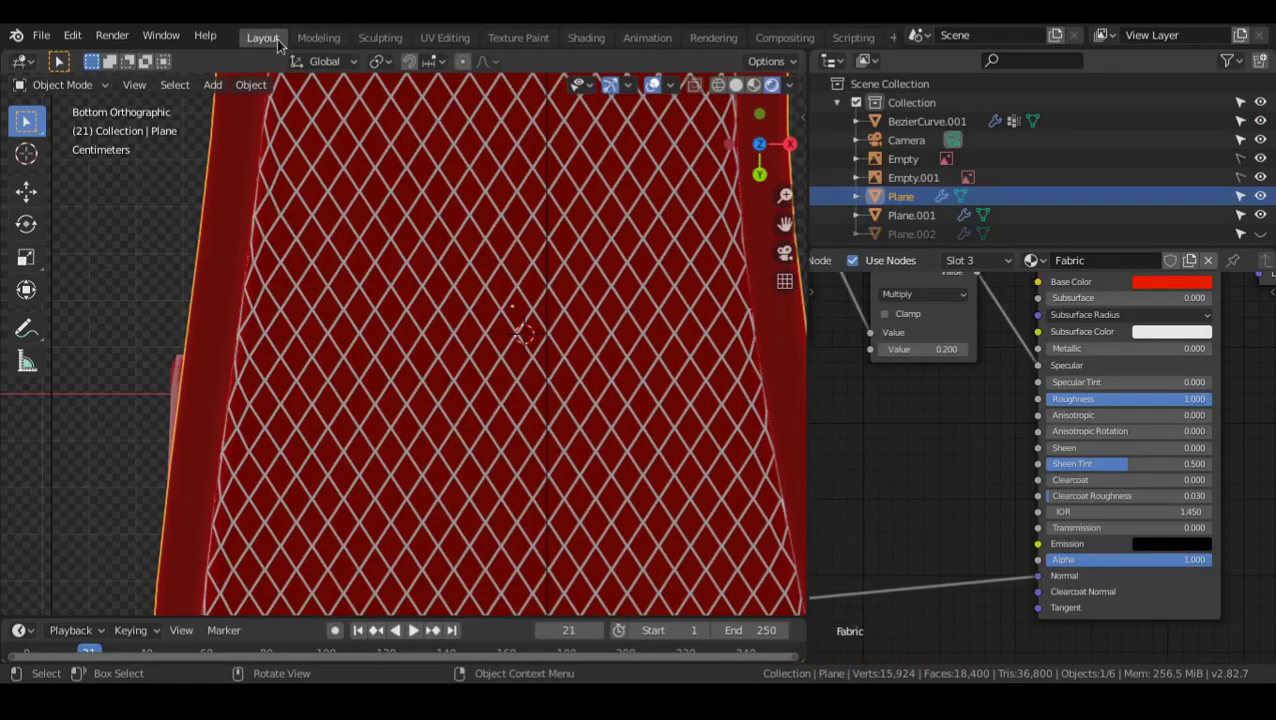
scroll(963, 460, up, 4)
scroll(640, 465, up, 7)
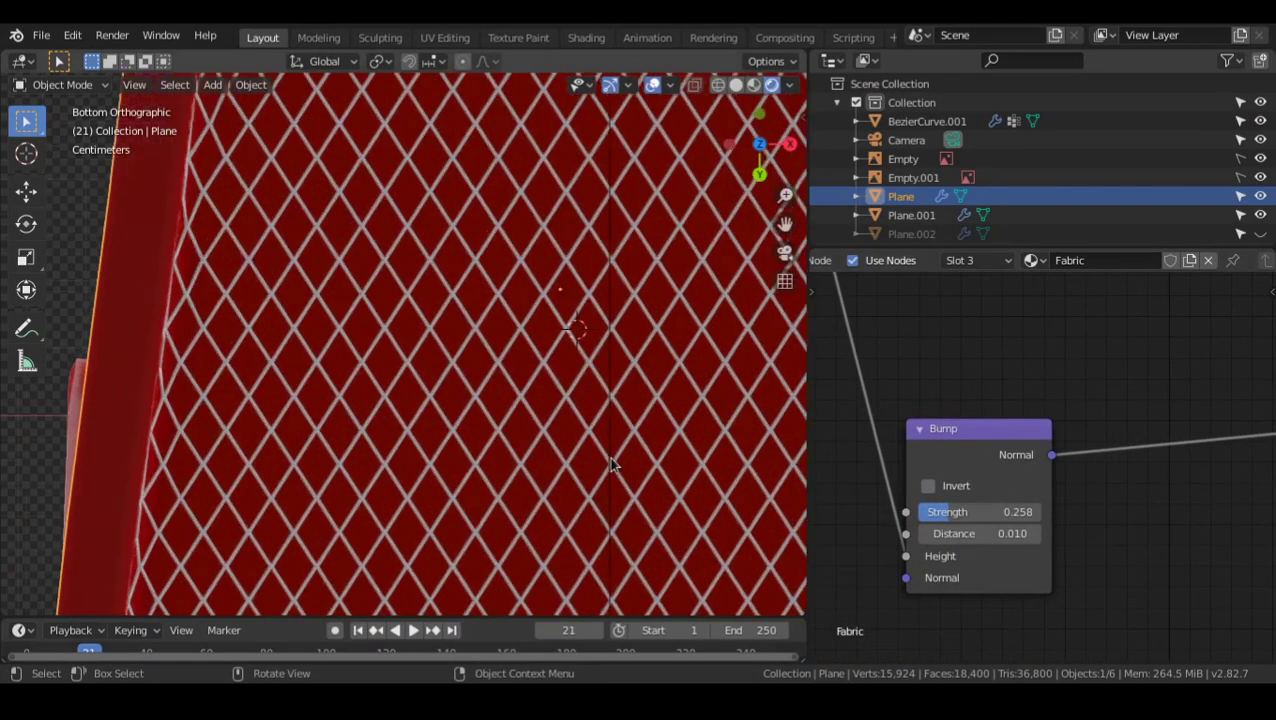
mouse_move(968, 511)
mouse_down()
mouse_move(1041, 511)
mouse_move(975, 511)
mouse_move(1000, 533)
mouse_move(945, 533)
mouse_up()
scroll(739, 482, down, 4)
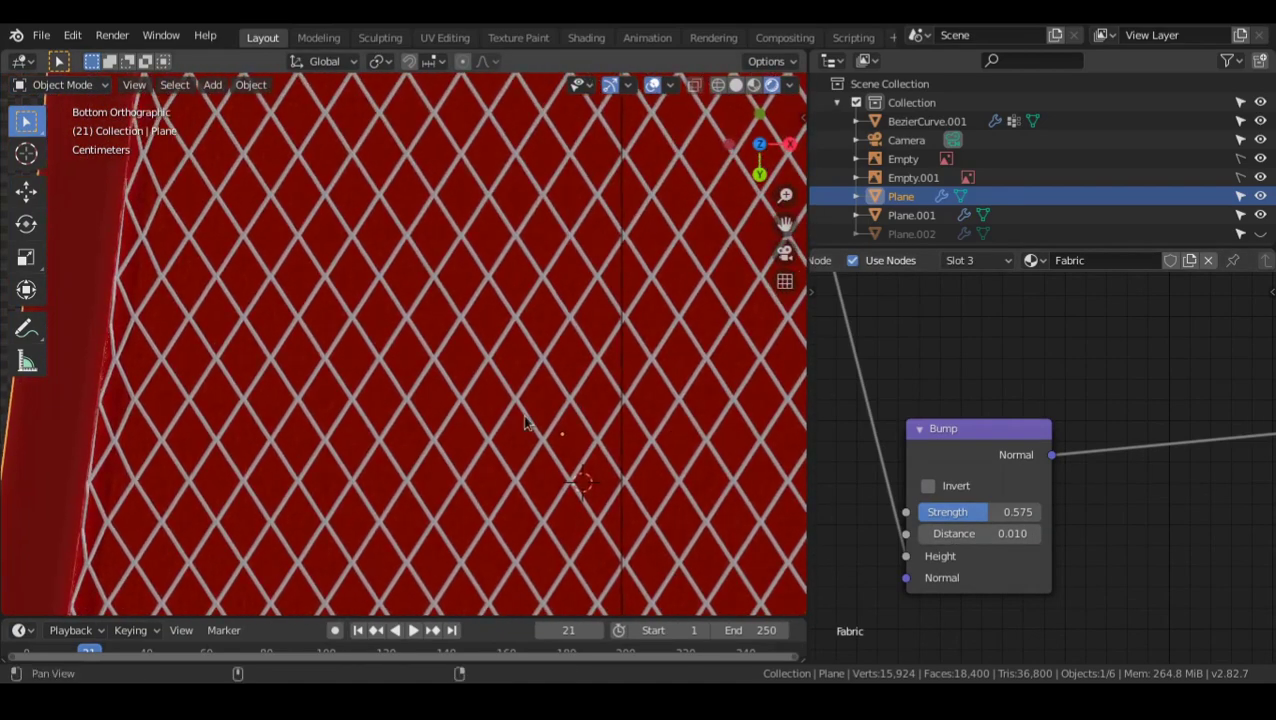
middle_drag(527, 422, 367, 373)
key(alt+a)
scroll(530, 372, up, 4)
scroll(400, 383, down, 3)
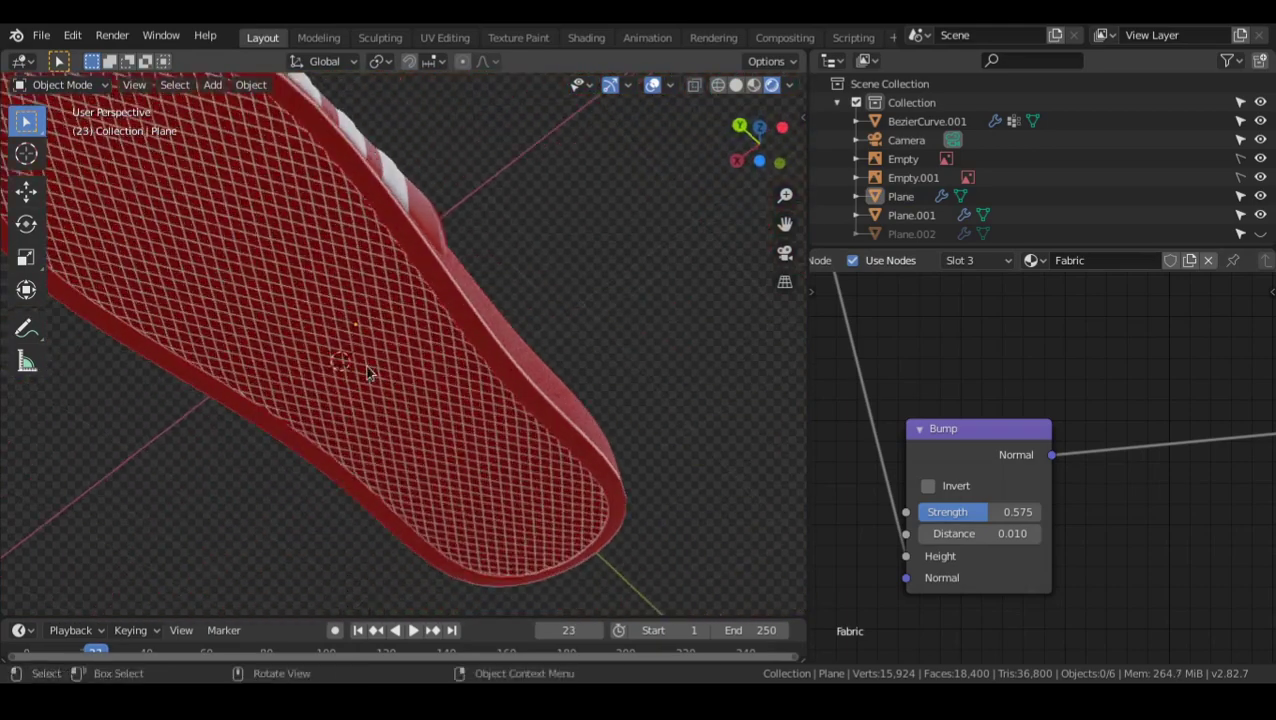
- Assign the existing Rubber material to the diamond lattice on the underside of the sole
scroll(367, 373, up, 3)
click(431, 360)
click(434, 357)
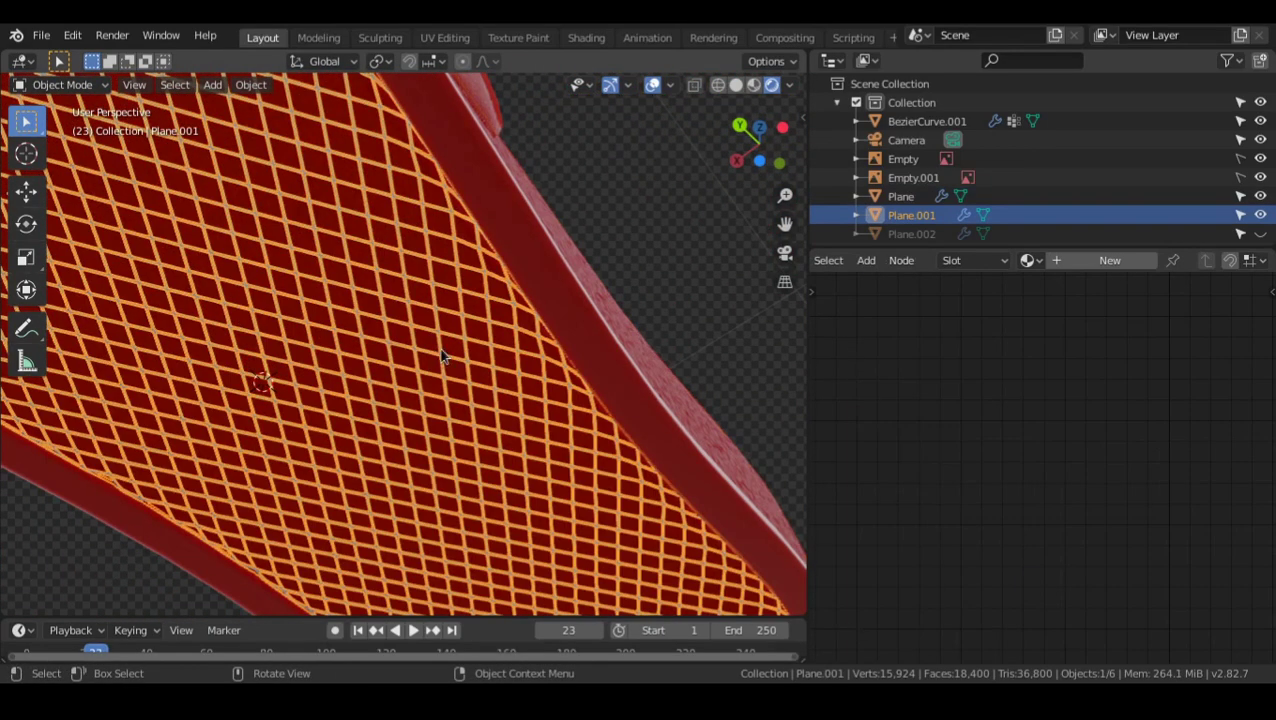
scroll(434, 357, down, 3)
middle_drag(434, 357, 507, 438)
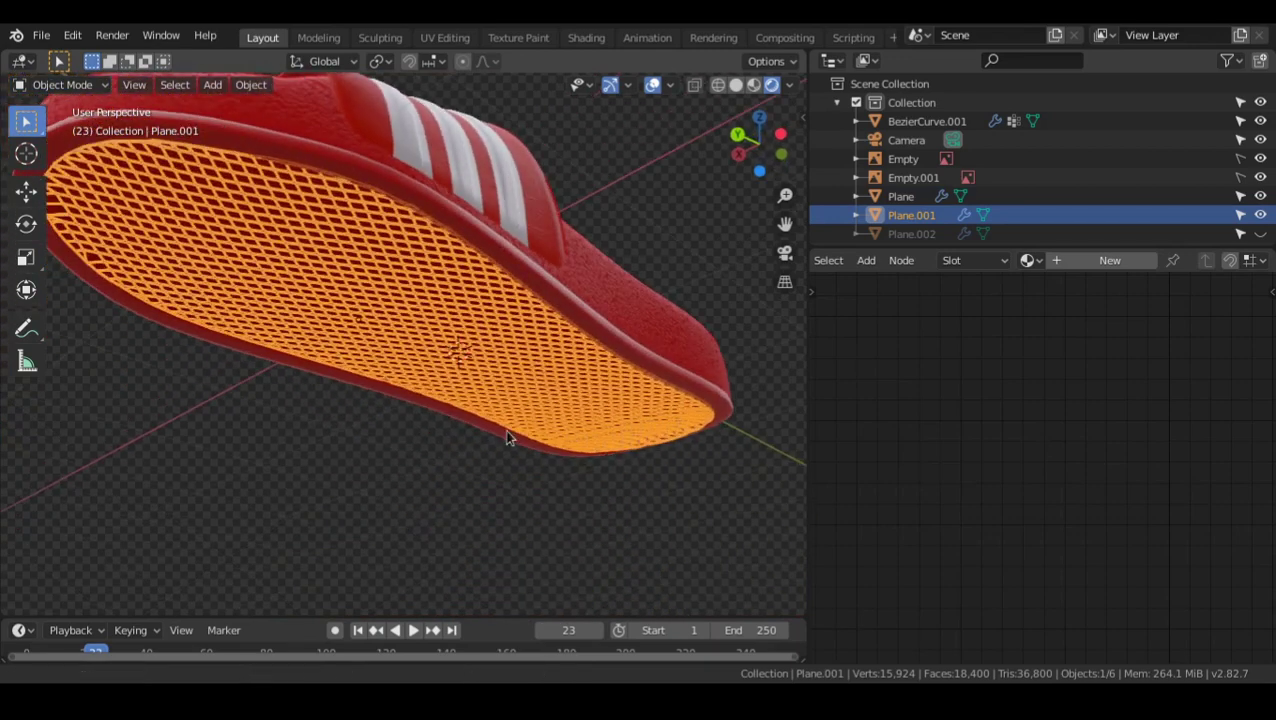
click(1028, 260)
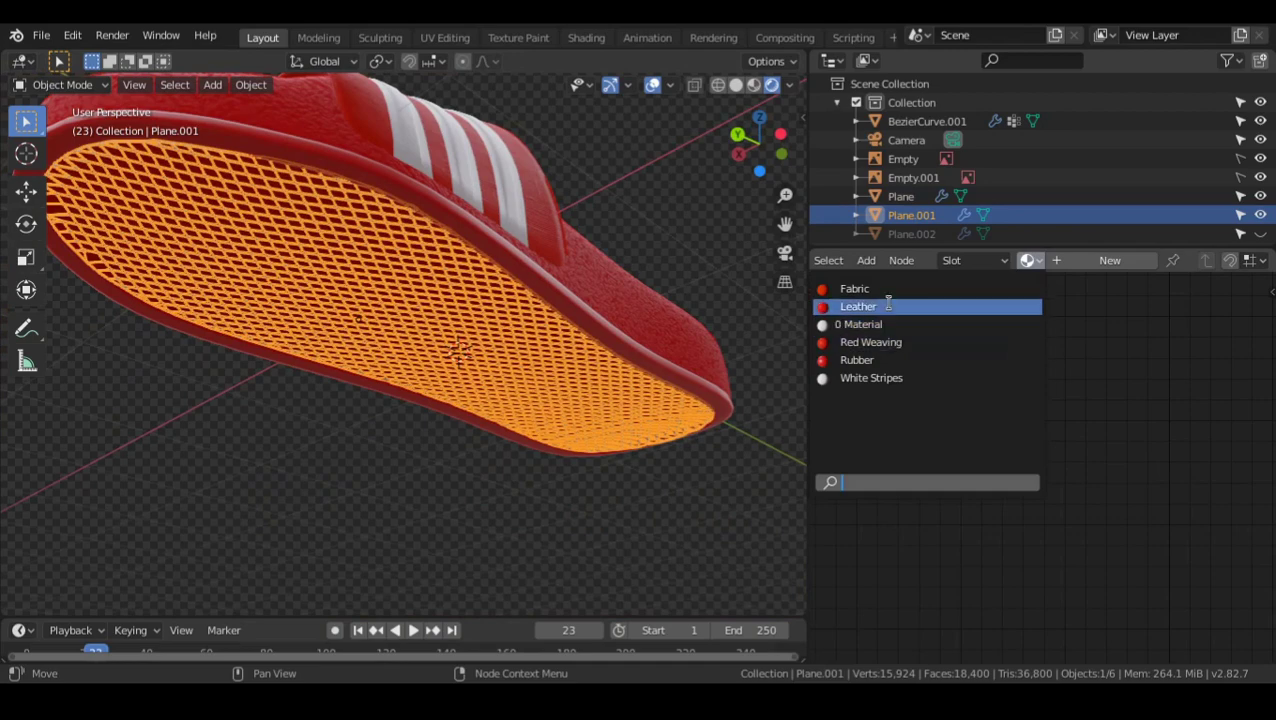
click(876, 358)
click(746, 413)
middle_drag(532, 410, 364, 349)
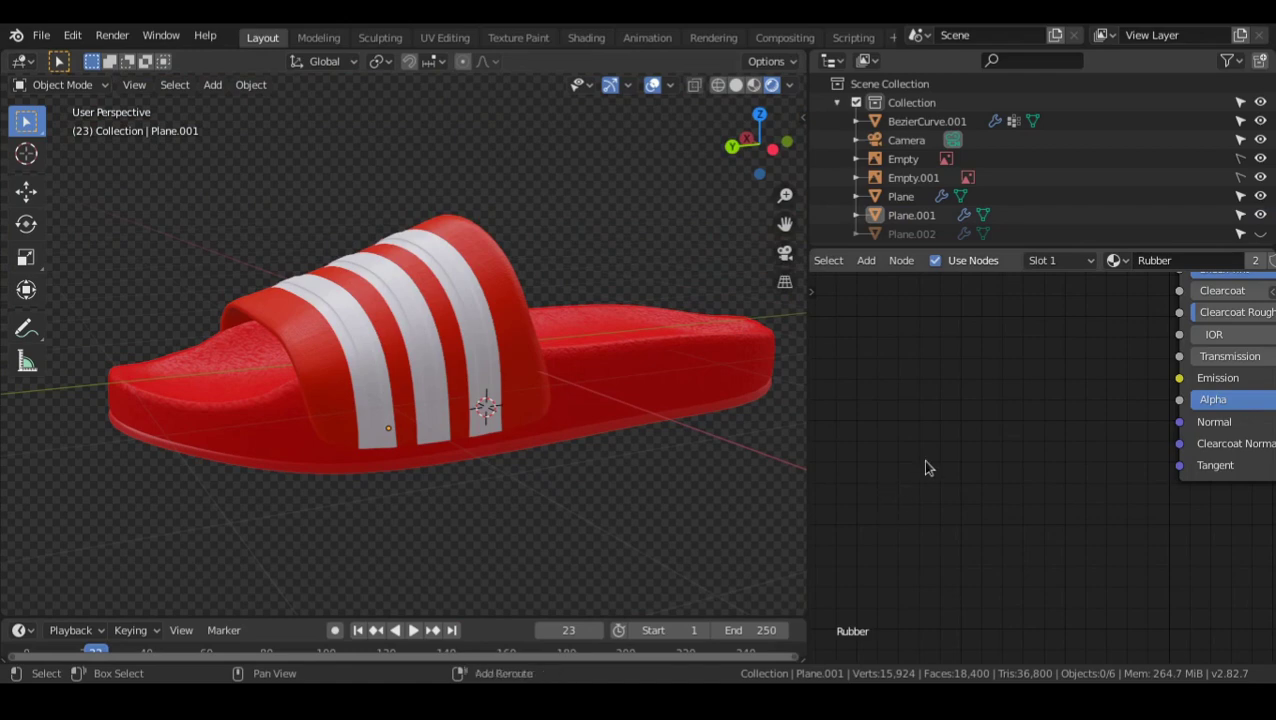
- Enable Ambient Occlusion in Eevee's render settings and set its Distance to about 0.859 m
key(shift+F7)
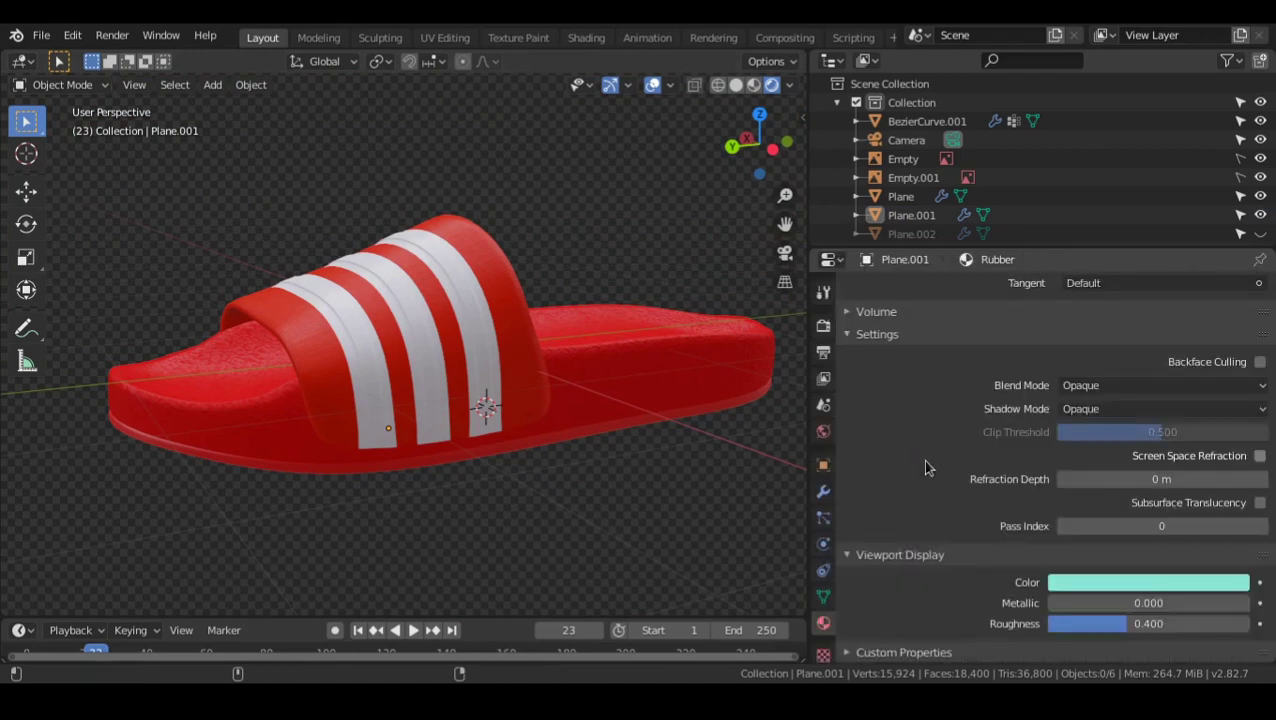
scroll(827, 328, up, 12)
click(824, 327)
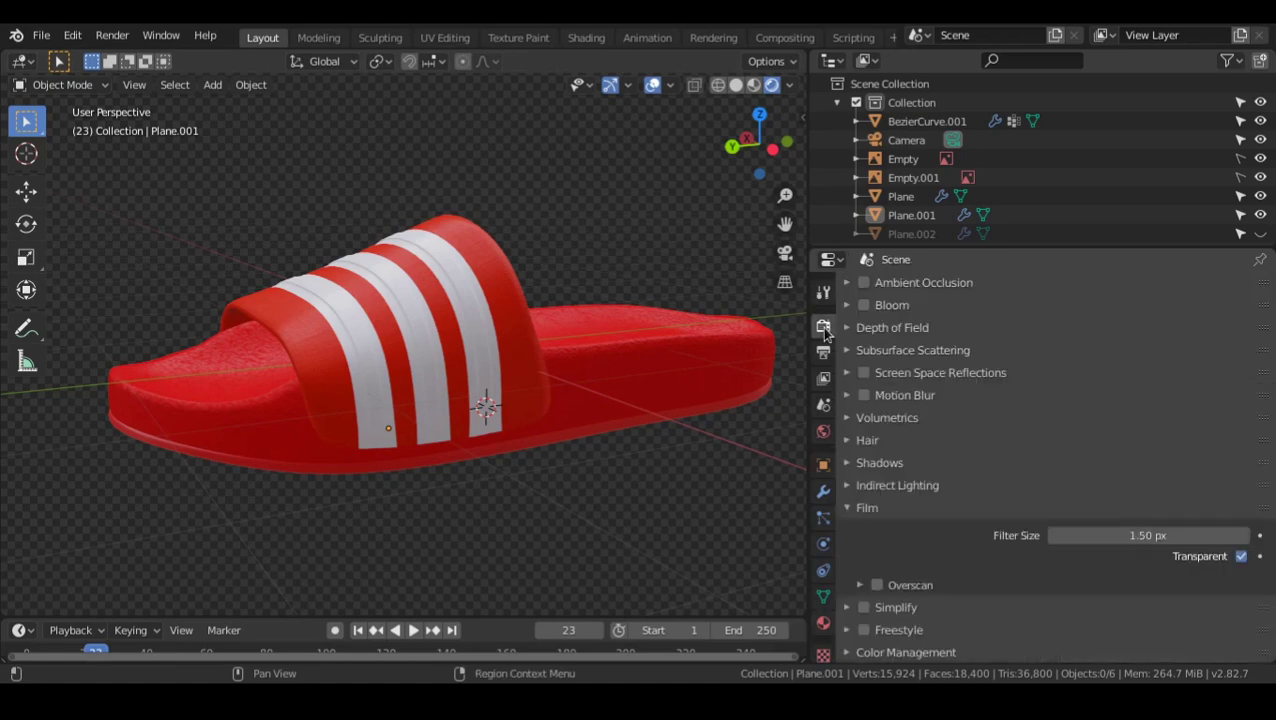
scroll(1017, 396, up, 3)
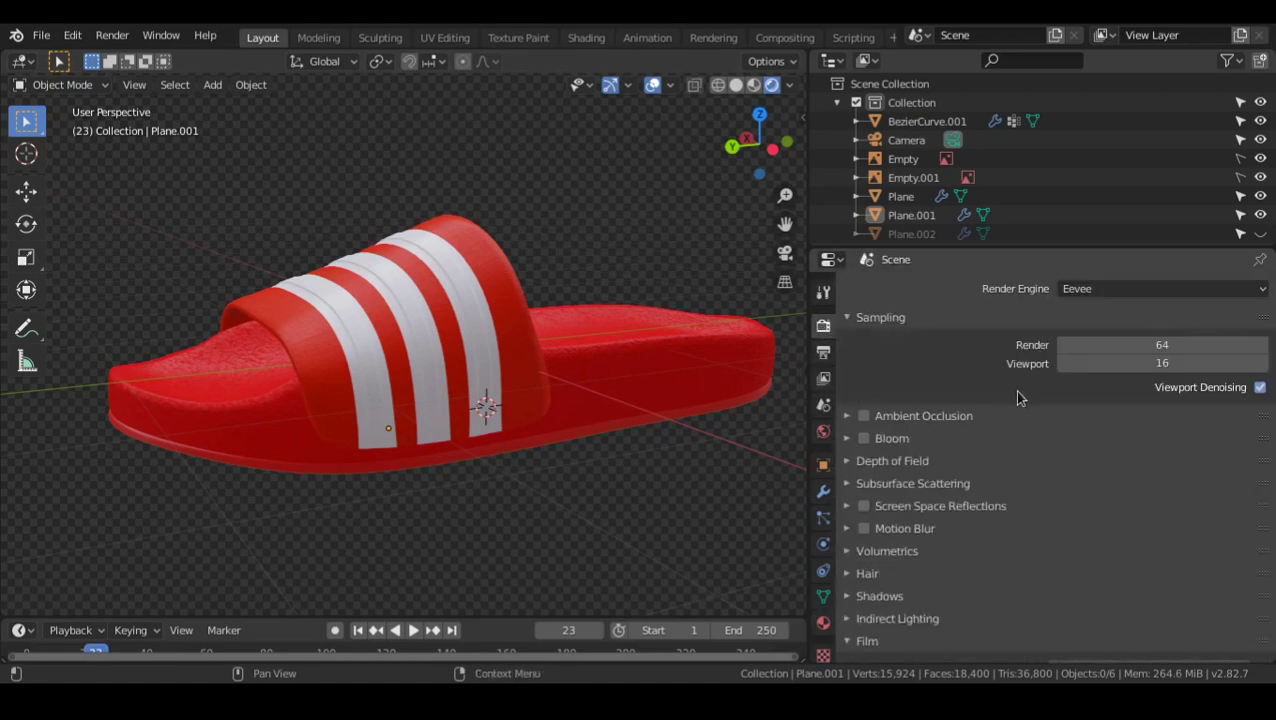
scroll(930, 409, down, 2)
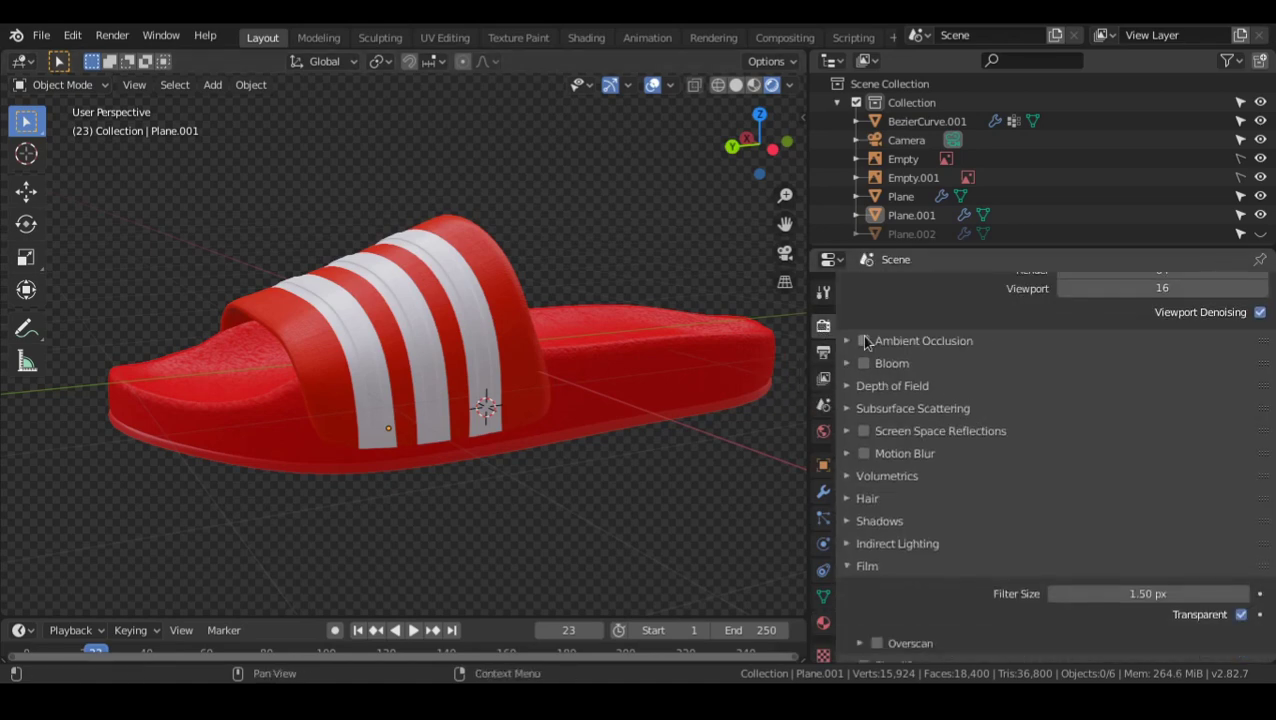
click(865, 342)
middle_drag(473, 393, 522, 405)
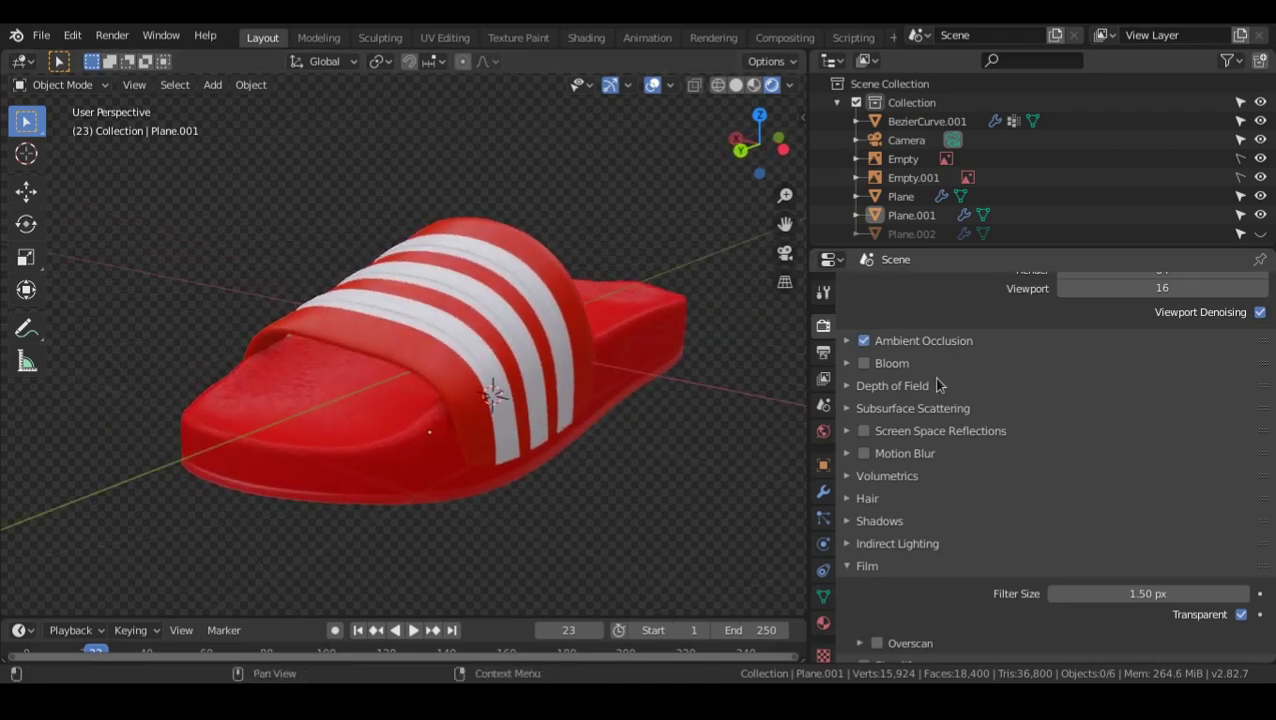
click(921, 345)
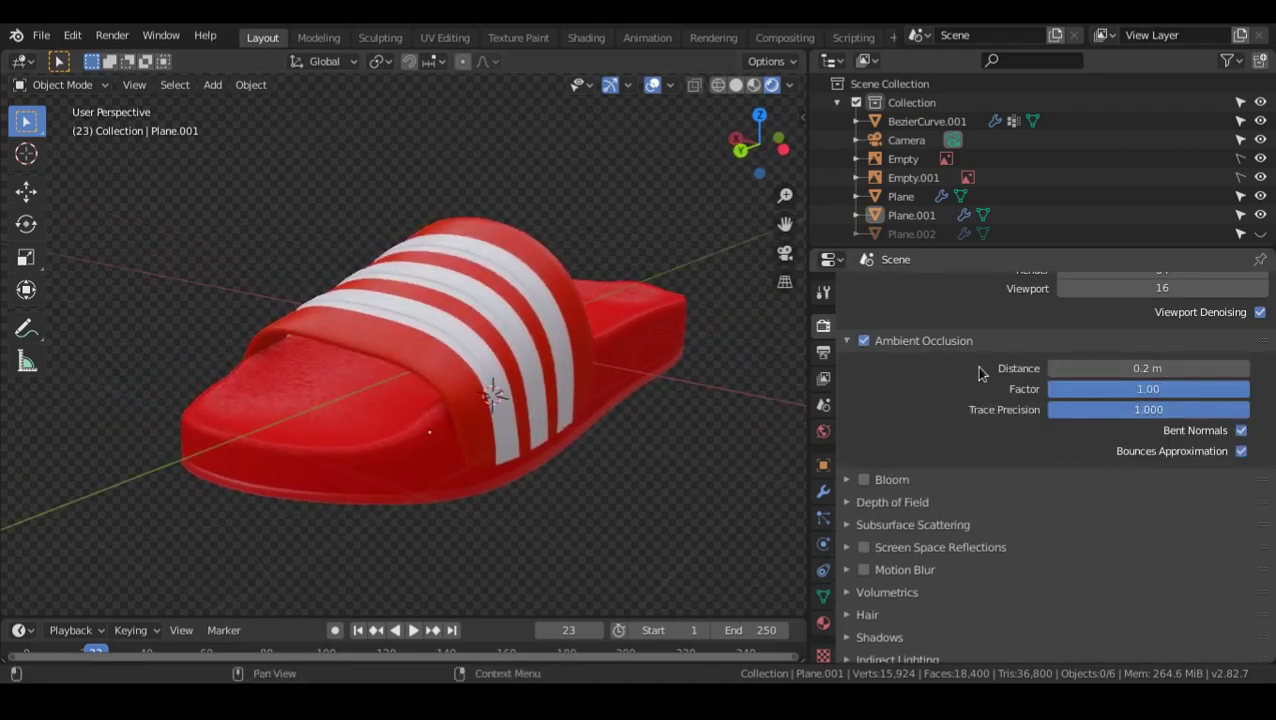
drag(1120, 368, 1190, 368)
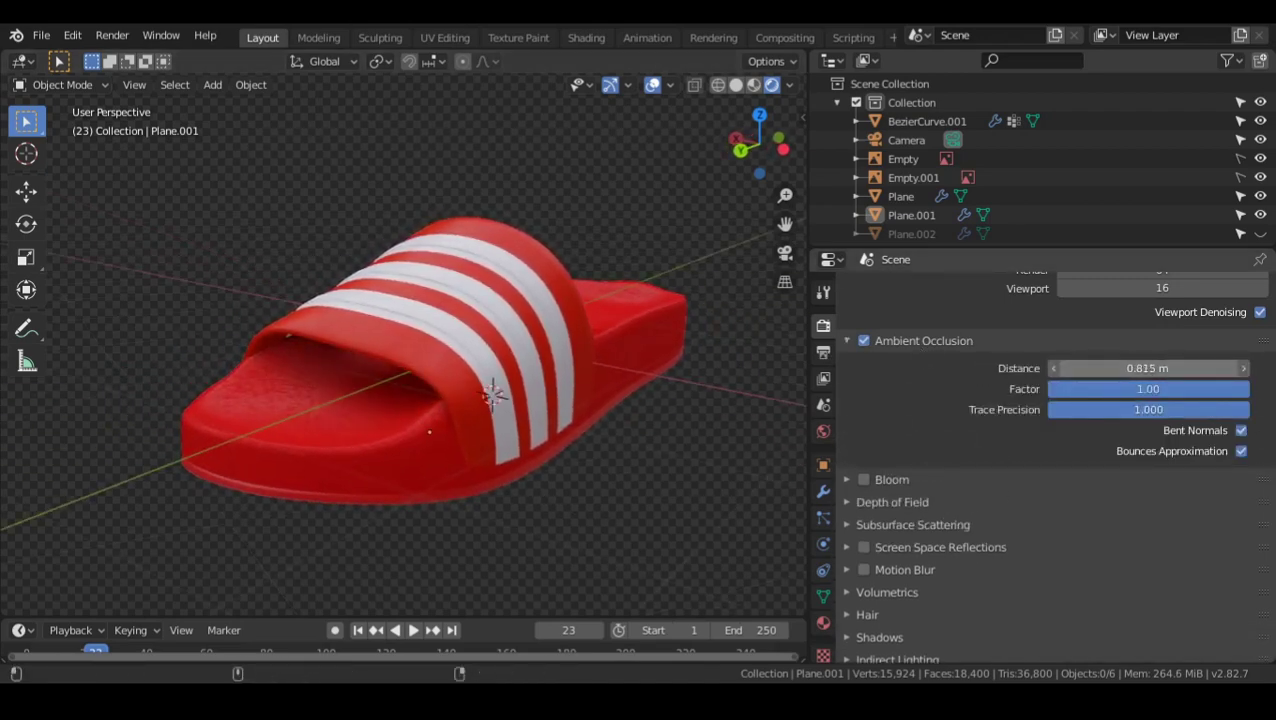
mouse_move(480, 380)
middle_down()
mouse_move(400, 360)
mouse_move(544, 361)
mouse_move(574, 379)
mouse_move(292, 383)
mouse_move(415, 312)
mouse_move(511, 363)
mouse_move(519, 385)
mouse_move(502, 382)
middle_up()
- Enable Bloom in the render settings with an Intensity of about 0.021 and check the glow around the sandal
click(892, 481)
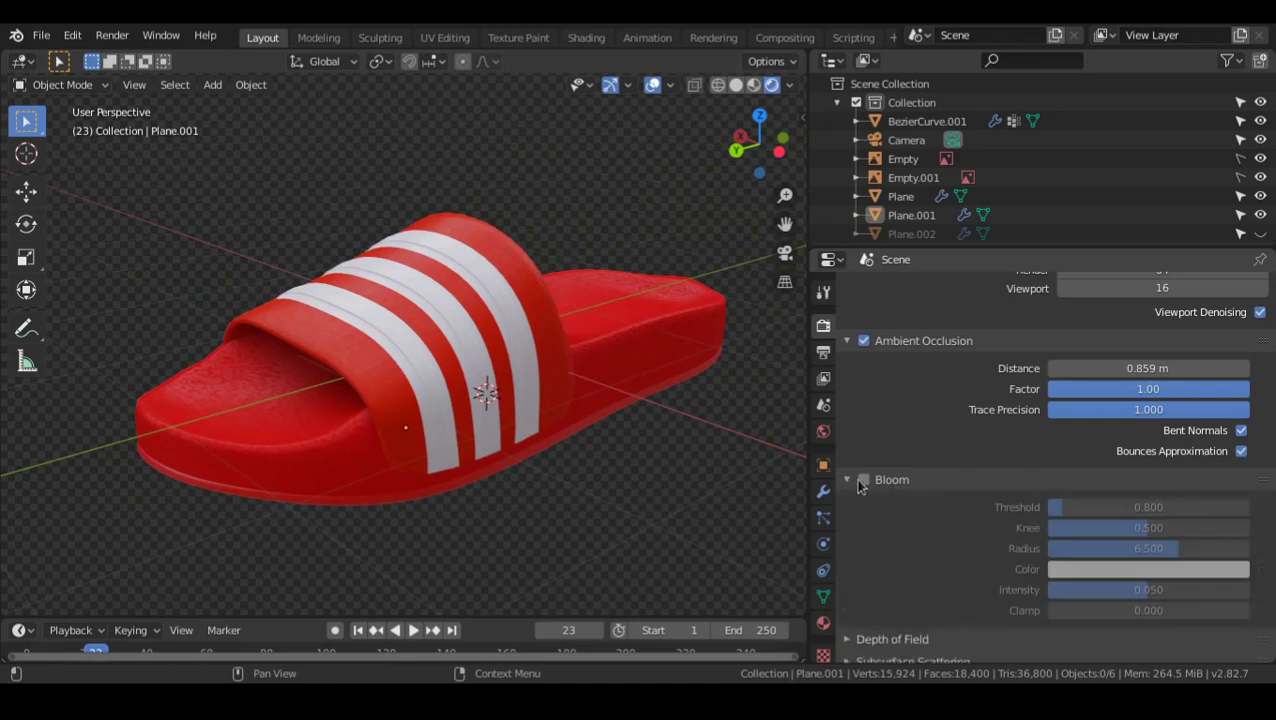
click(864, 480)
middle_drag(595, 462, 760, 470)
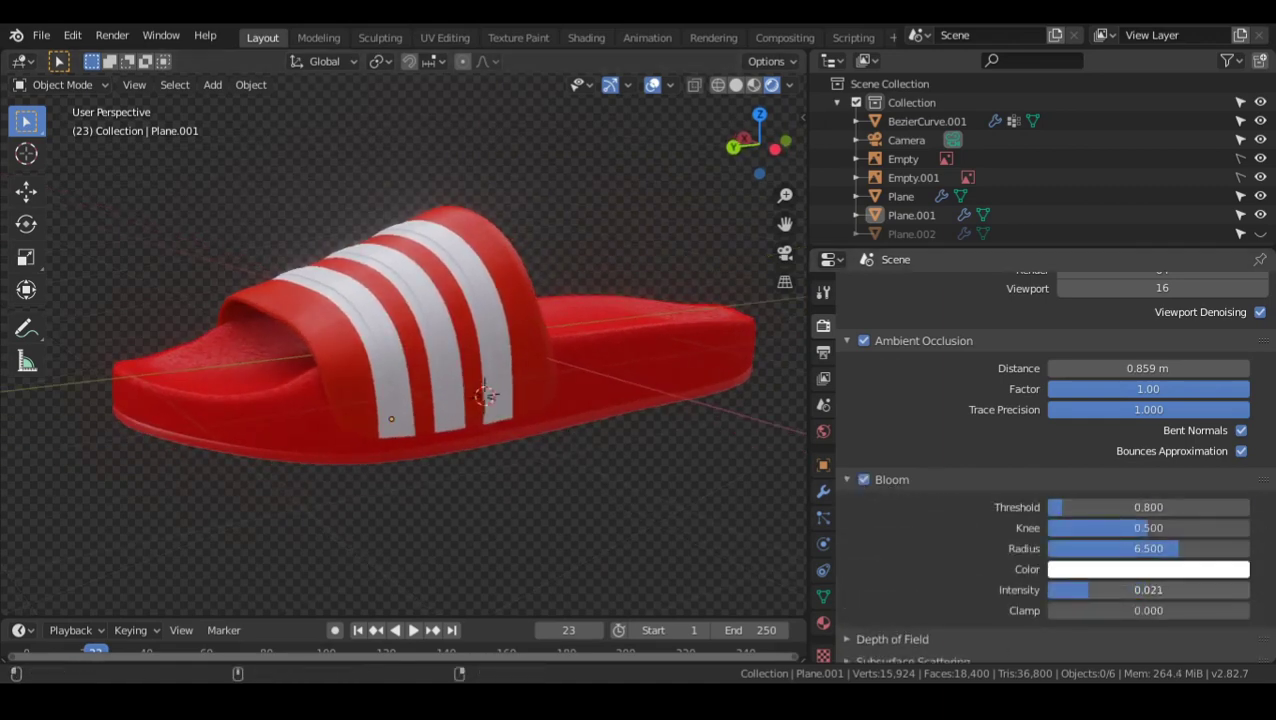
middle_drag(470, 430, 590, 405)
scroll(1060, 424, up, 2)
middle_drag(600, 360, 507, 393)
scroll(309, 428, up, 3)
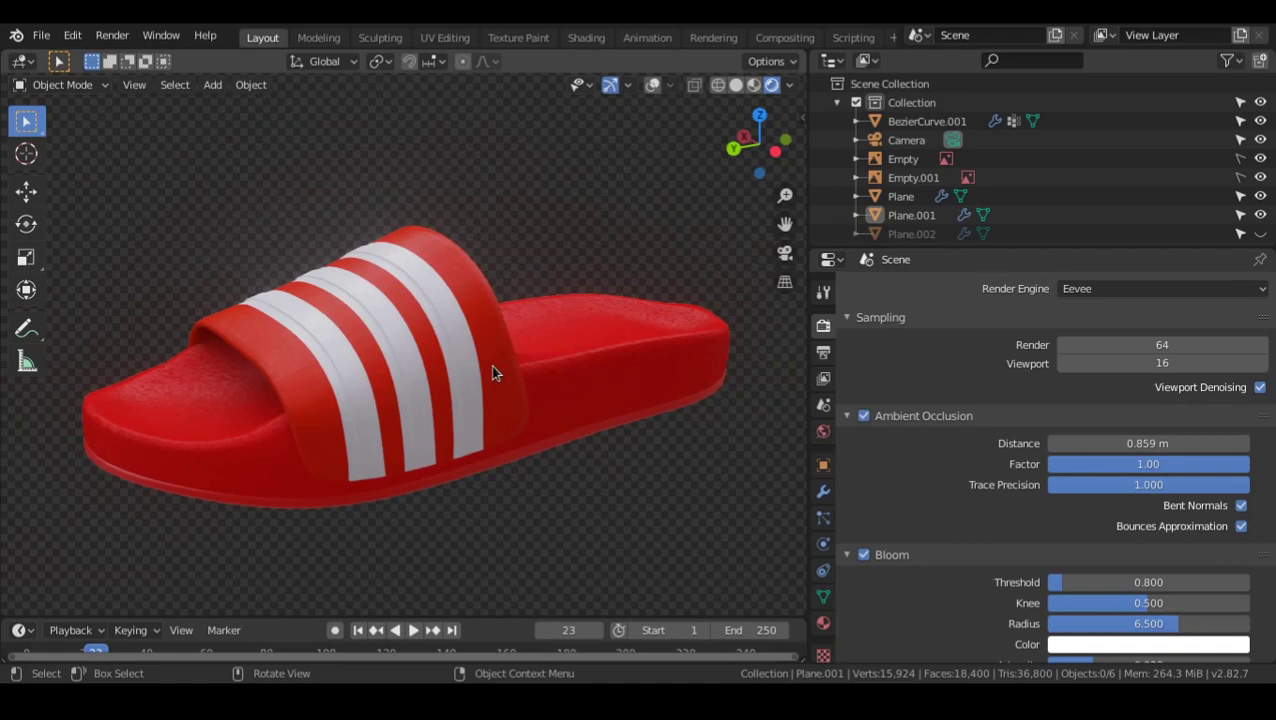
scroll(400, 373, up, 1)
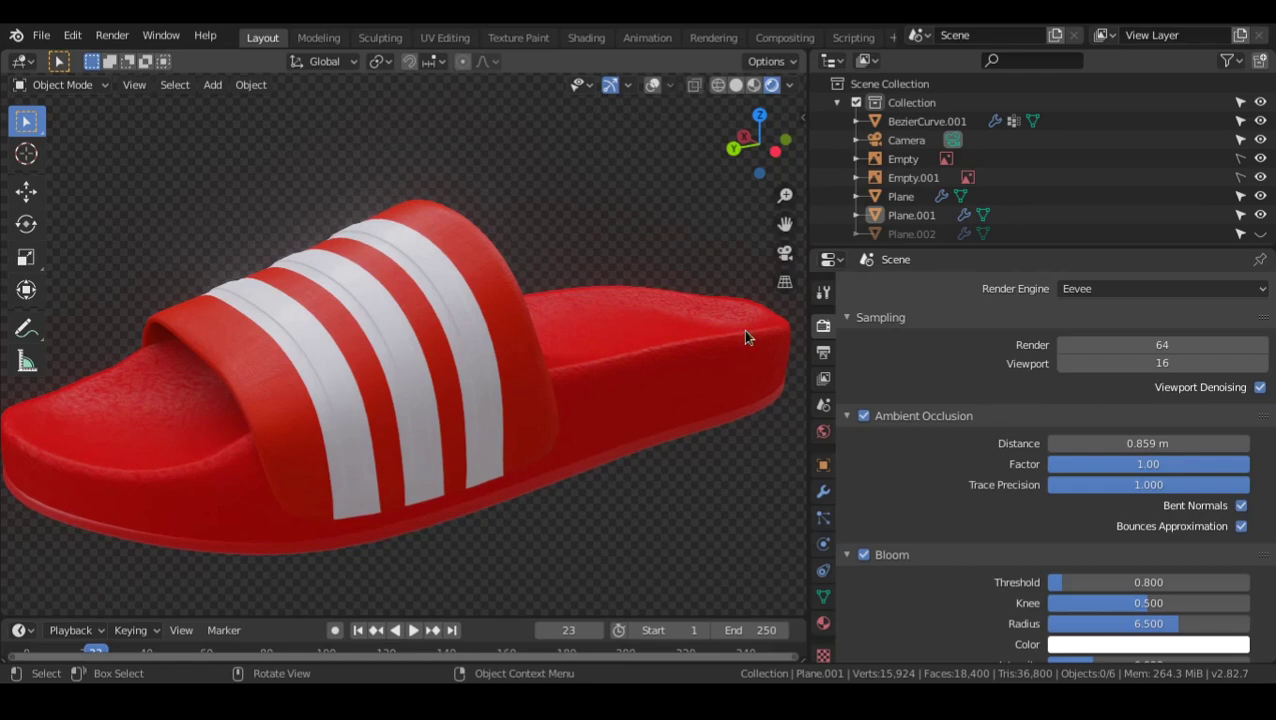
- Switch the render engine to Cycles with GPU Compute and inspect the sandal's path-traced preview from several angles
click(1148, 288)
click(1131, 351)
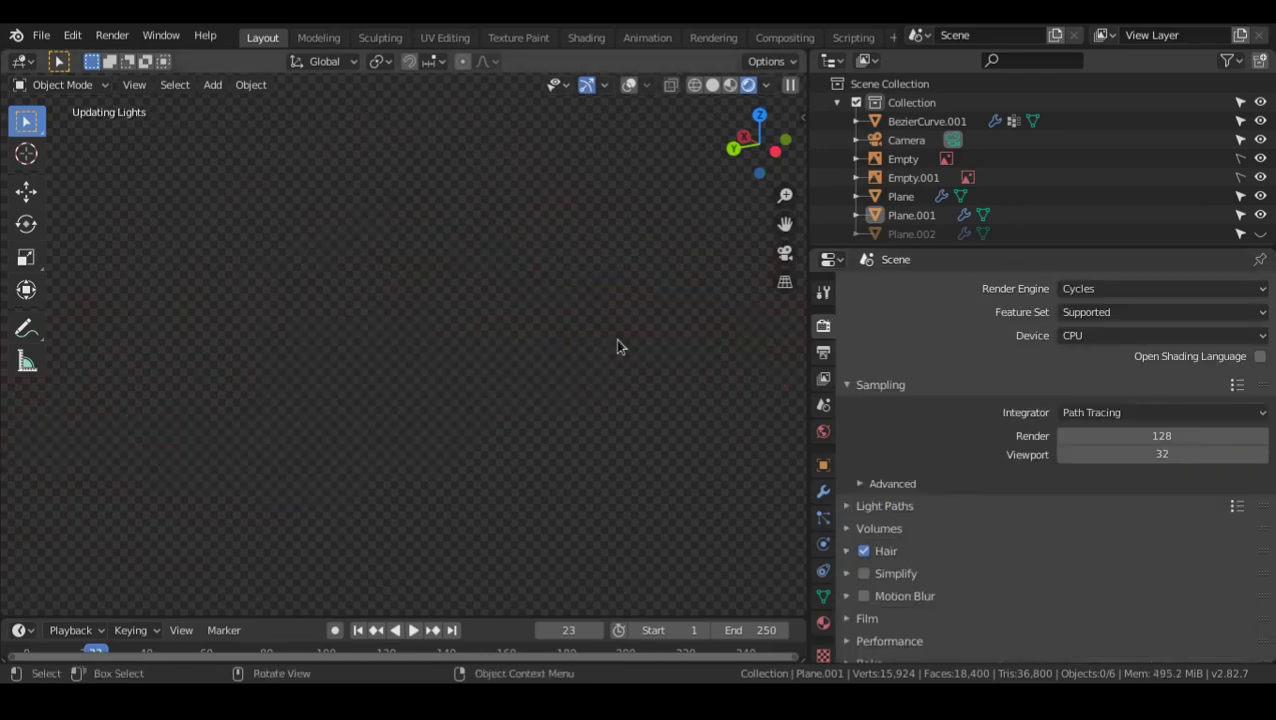
click(1077, 336)
click(1088, 377)
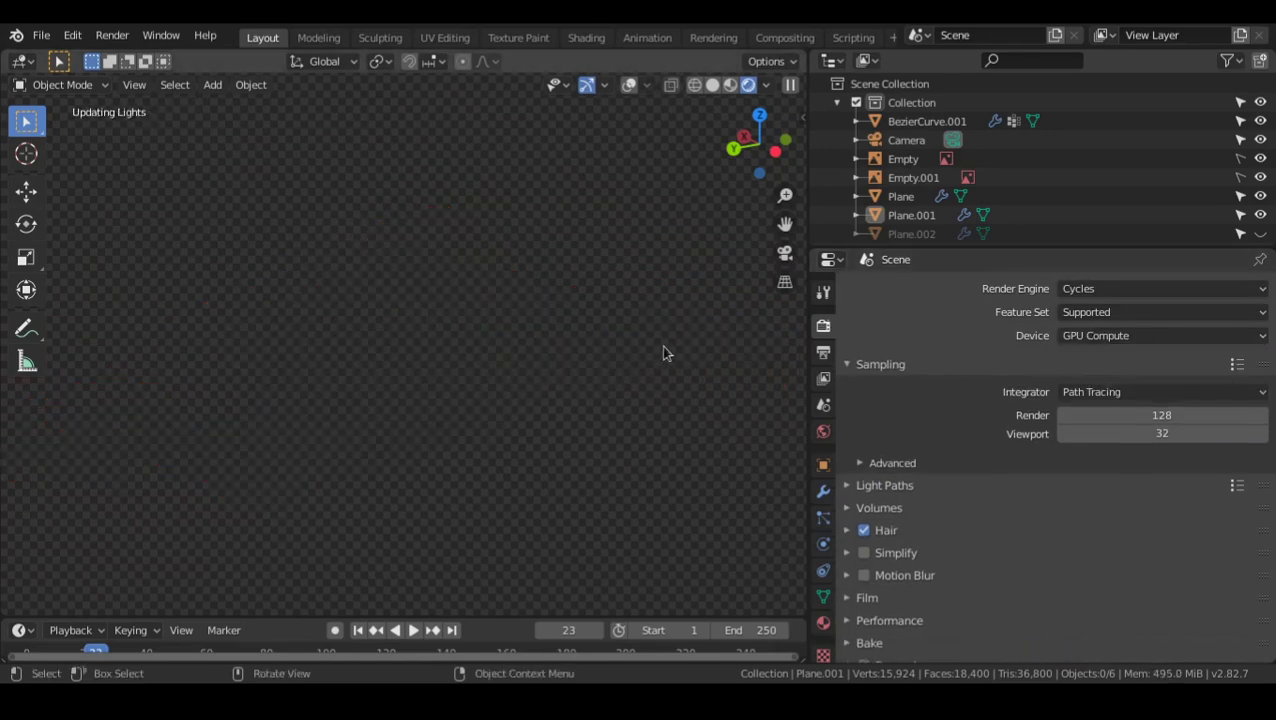
mouse_move(340, 416)
middle_down()
mouse_move(621, 413)
mouse_move(592, 405)
mouse_move(481, 427)
middle_up()
middle_drag(603, 405, 456, 427)
scroll(585, 452, up, 3)
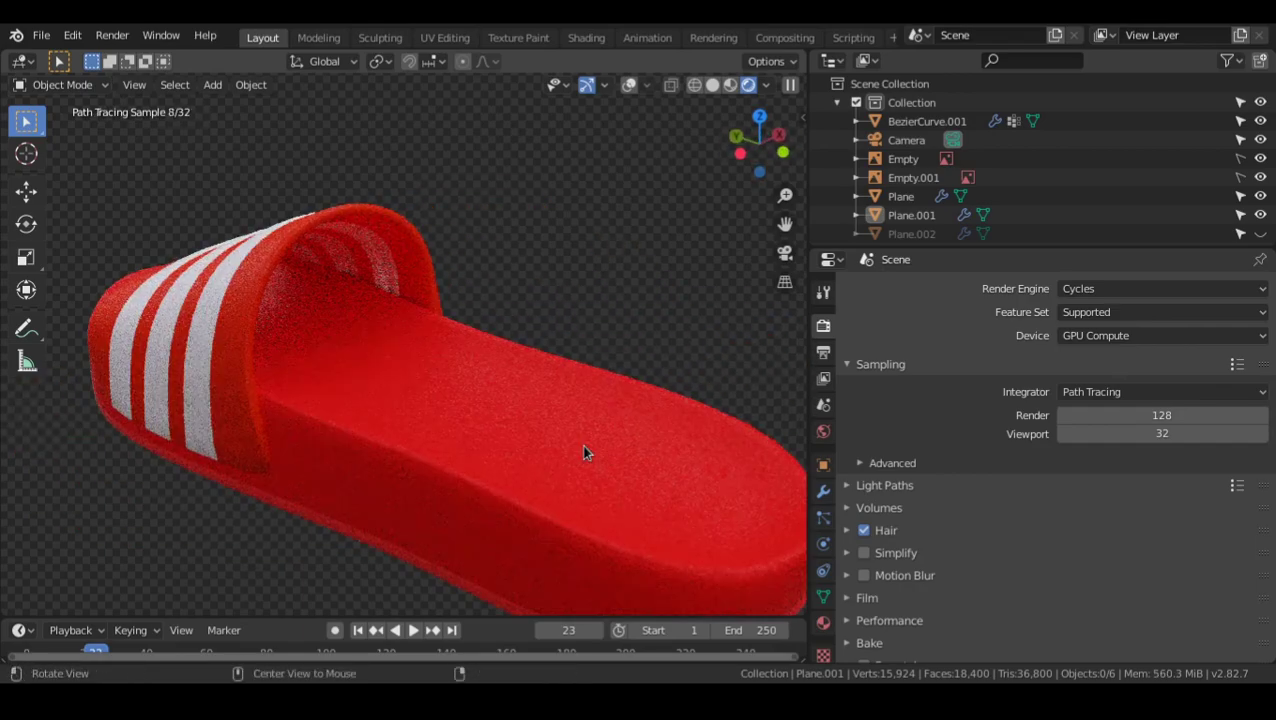
mouse_move(542, 453)
middle_down()
mouse_move(299, 399)
mouse_move(433, 396)
mouse_move(420, 407)
mouse_move(550, 416)
mouse_move(502, 436)
middle_up()
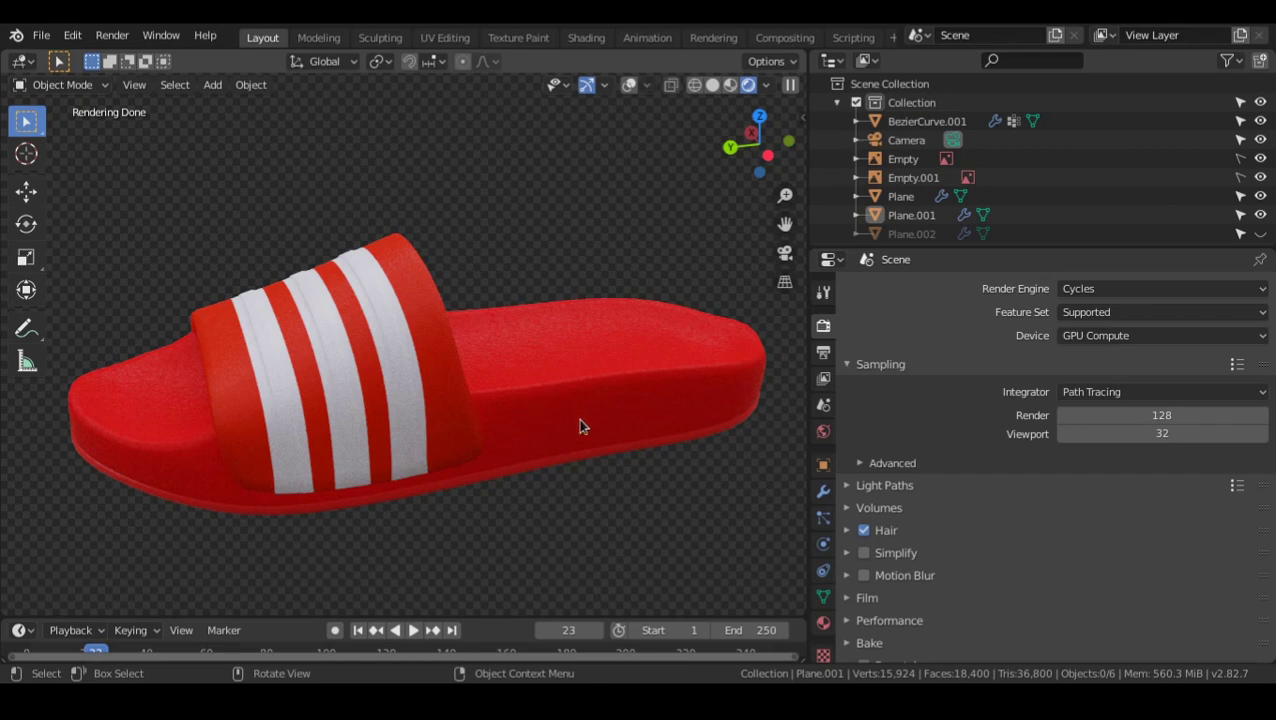
alt+drag(452, 382, 460, 412)
- Switch the render engine back to Eevee and view the sandal from the side
click(1160, 288)
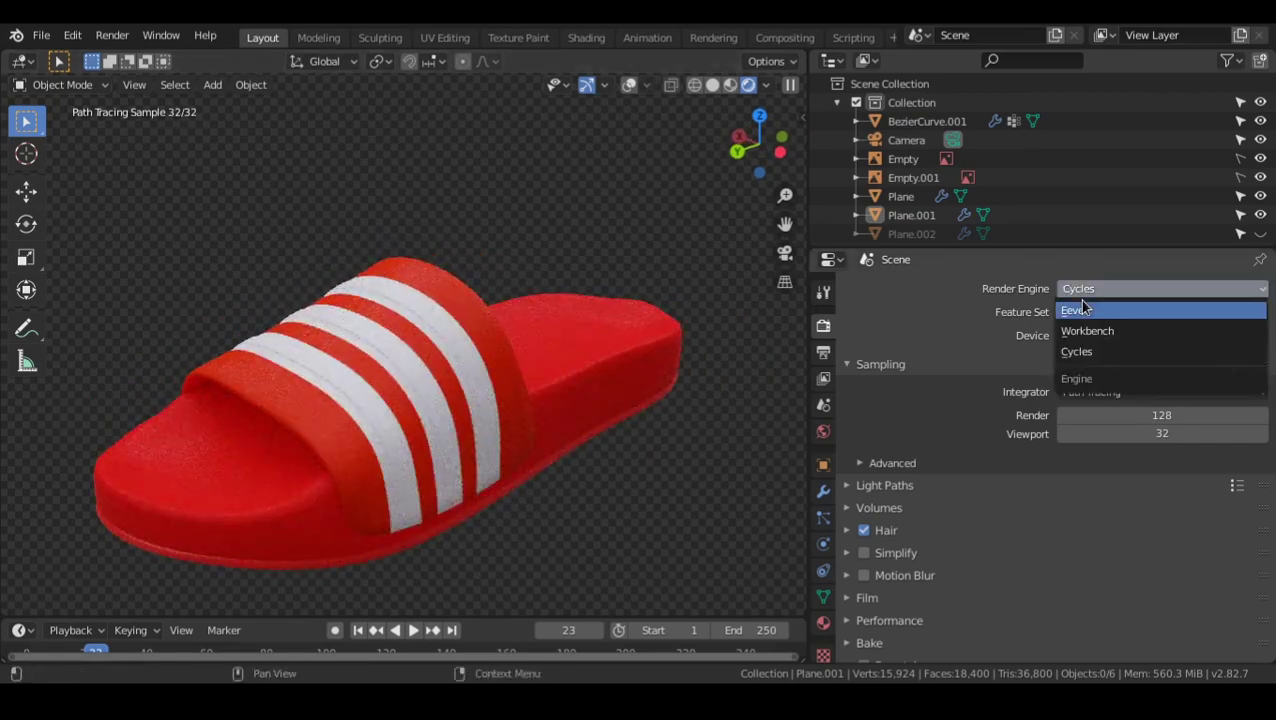
click(1100, 304)
middle_drag(622, 420, 563, 390)
- Select the sole and bring up its Leather material's surface settings
click(563, 390)
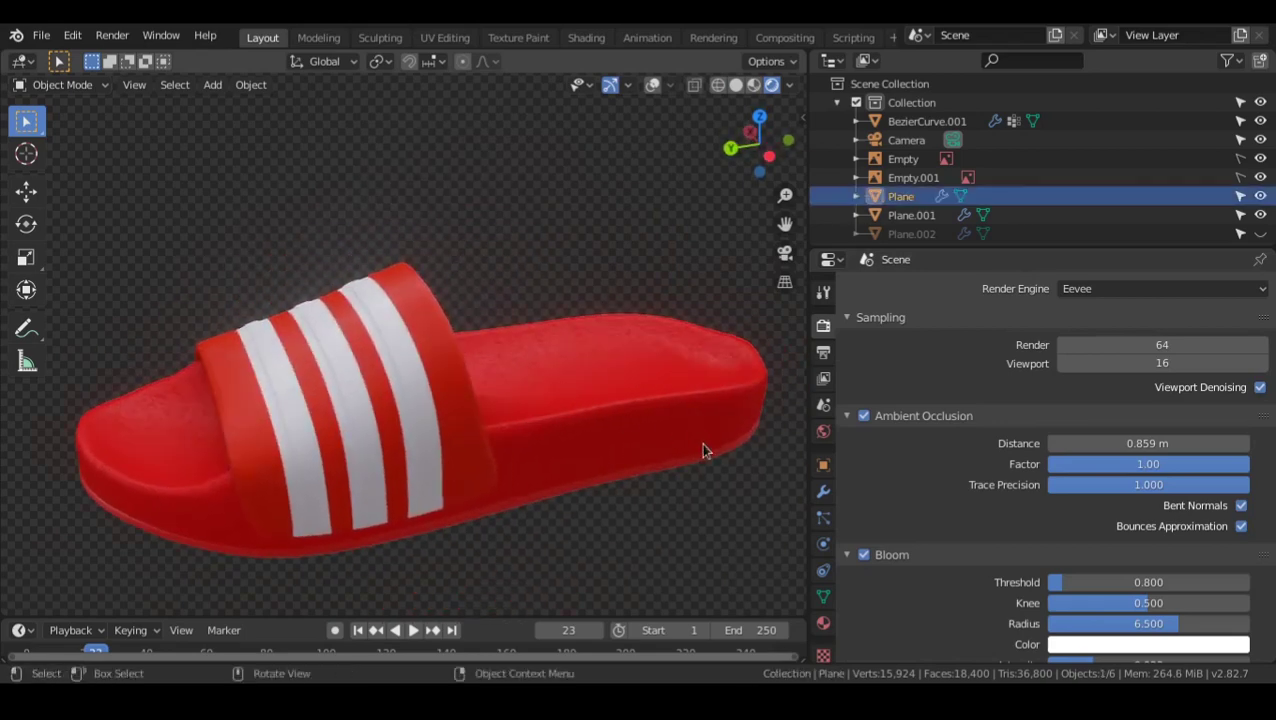
click(823, 622)
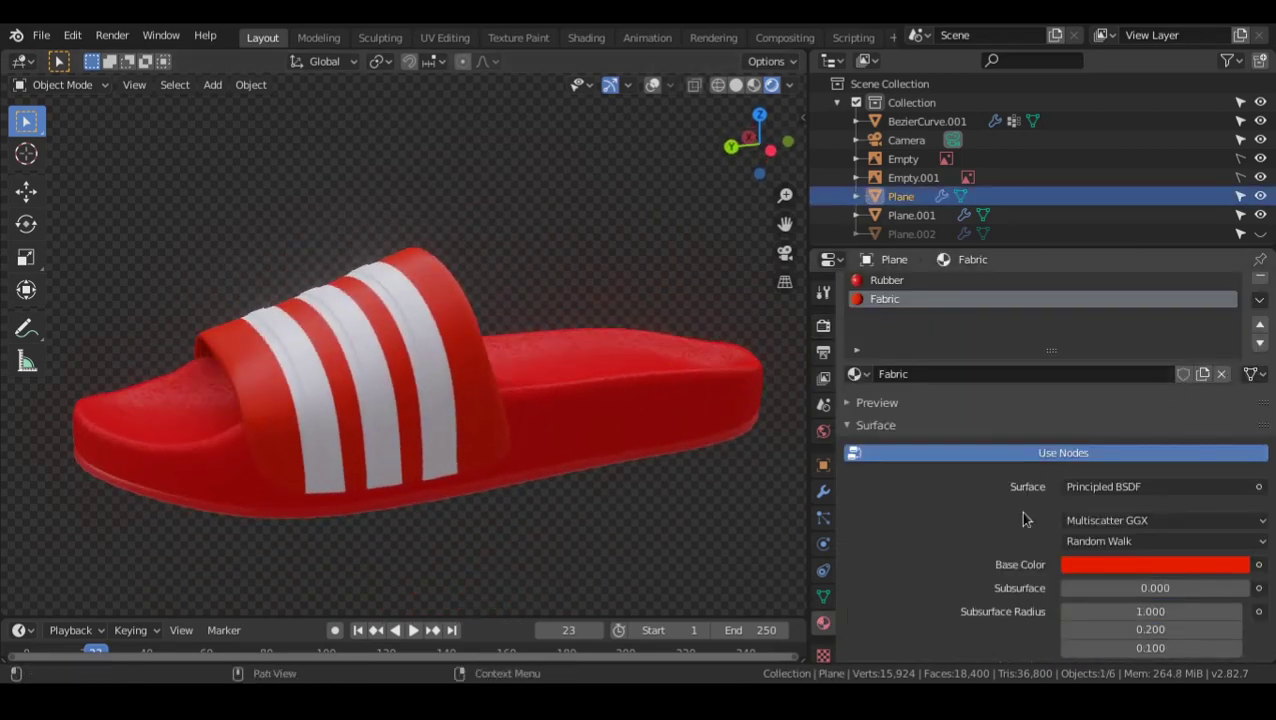
scroll(1020, 510, down, 4)
scroll(557, 416, up, 6)
scroll(466, 405, up, 2)
scroll(916, 406, up, 5)
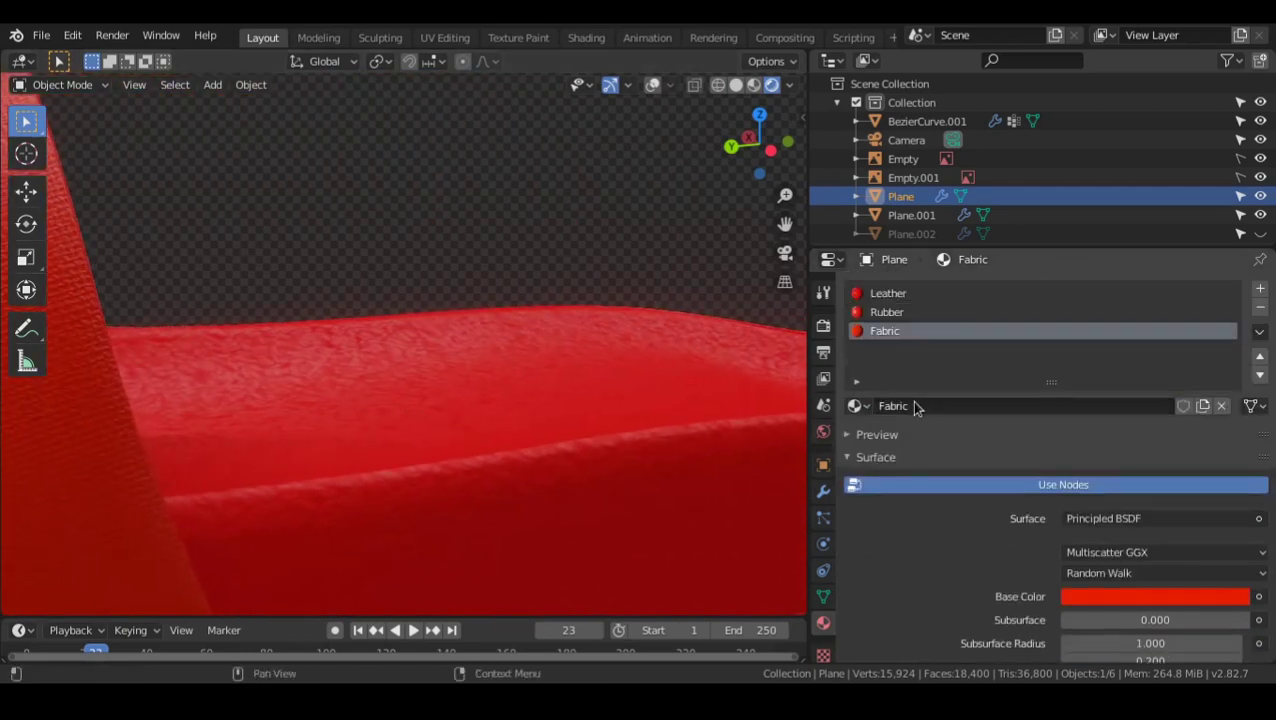
click(881, 295)
scroll(978, 468, down, 6)
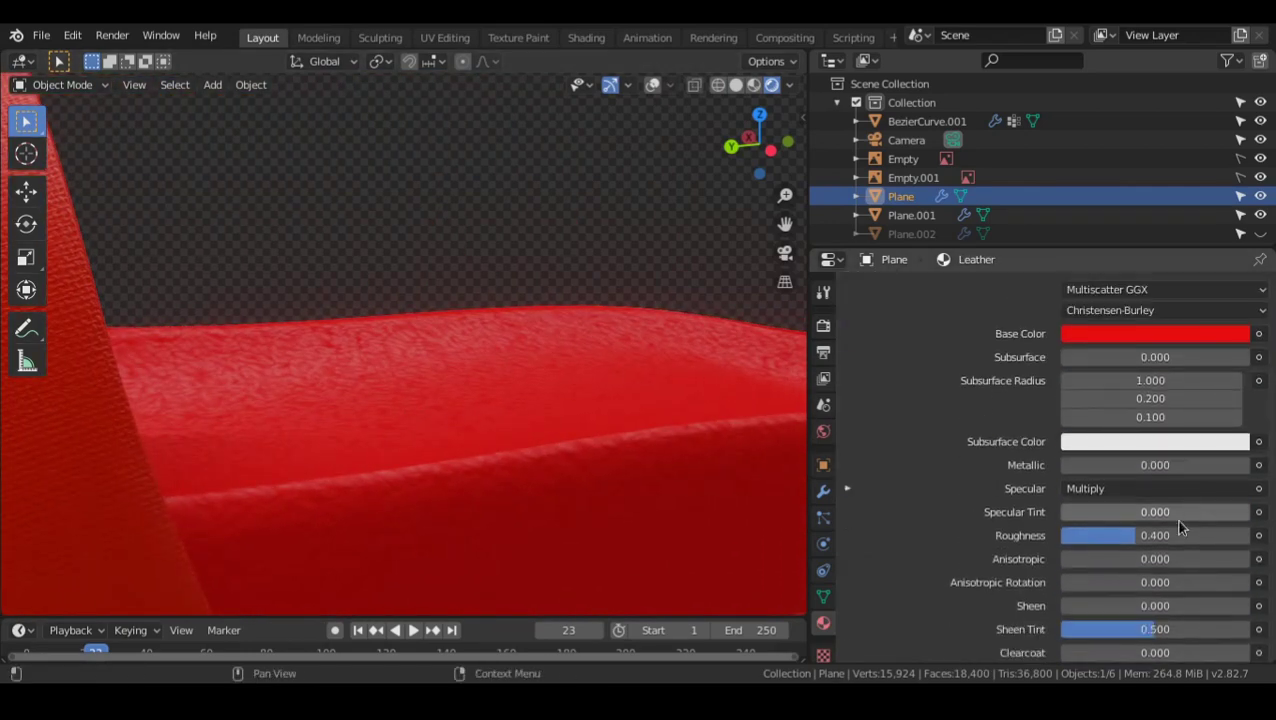
- In the Leather material's node tree, set the Multiply node feeding the Specular input to 0.060
key(shift+F3)
scroll(1007, 466, down, 4)
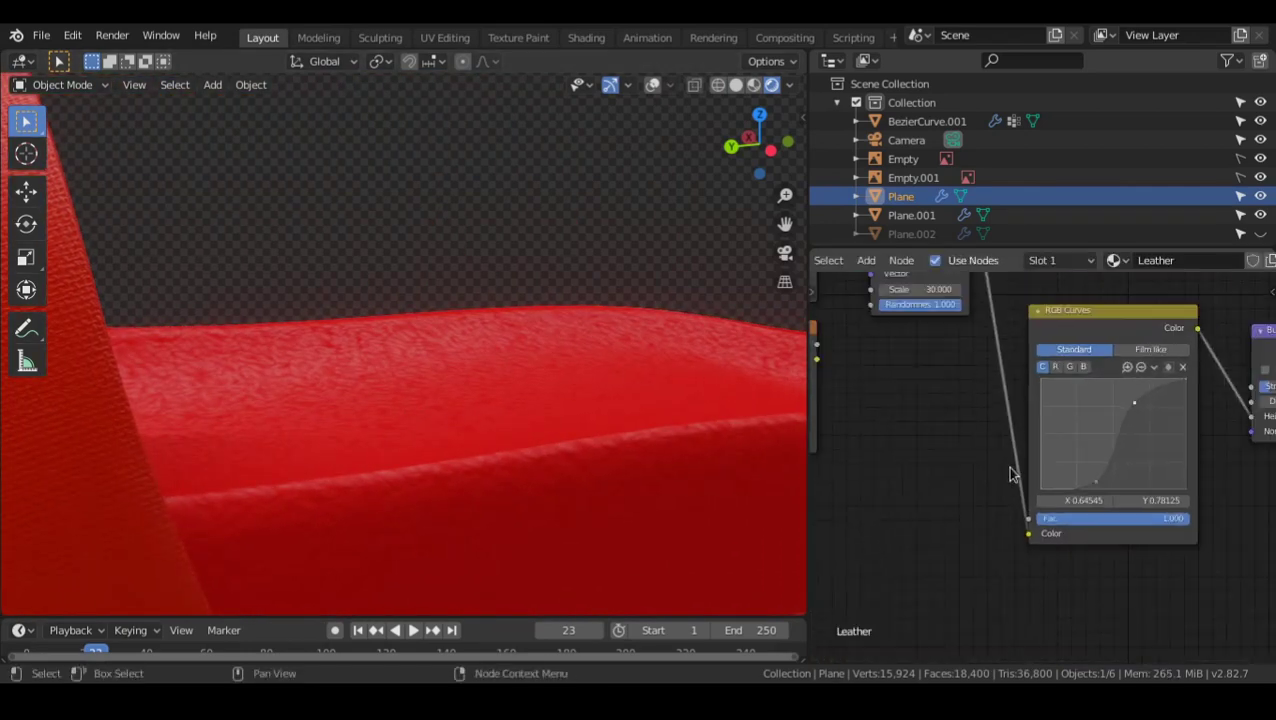
middle_drag(1131, 383, 1012, 578)
scroll(1130, 498, up, 7)
middle_drag(1125, 498, 1040, 511)
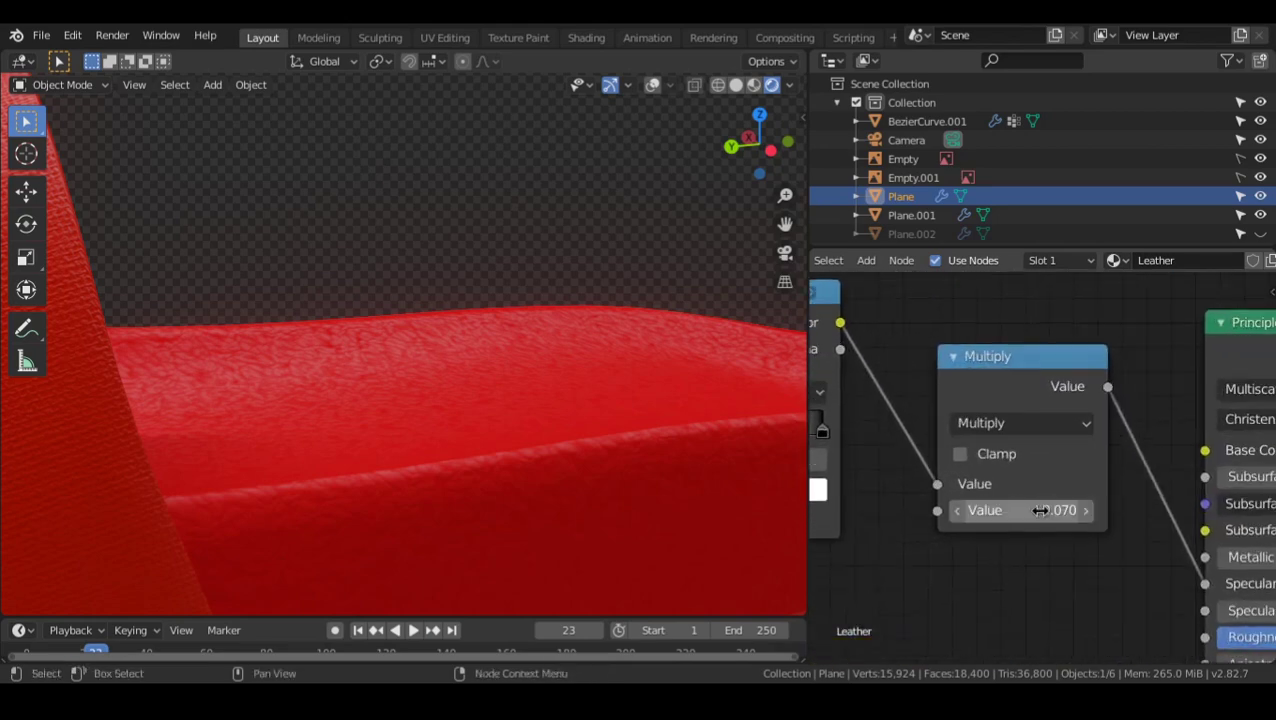
mouse_move(1040, 511)
mouse_down()
mouse_move(1014, 511)
mouse_move(1028, 511)
mouse_up()
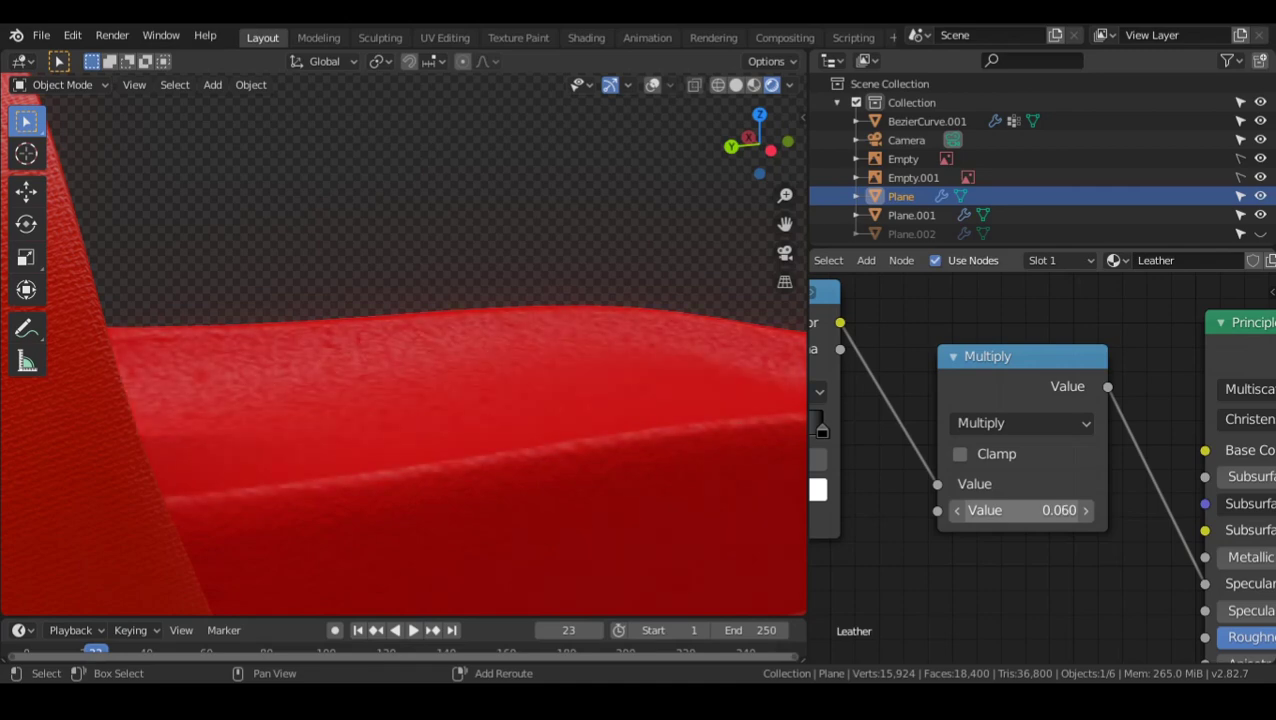
- Set the Roughness of the Leather material's Principled BSDF to 0.5
scroll(713, 507, down, 6)
alt+drag(1142, 641, 931, 405)
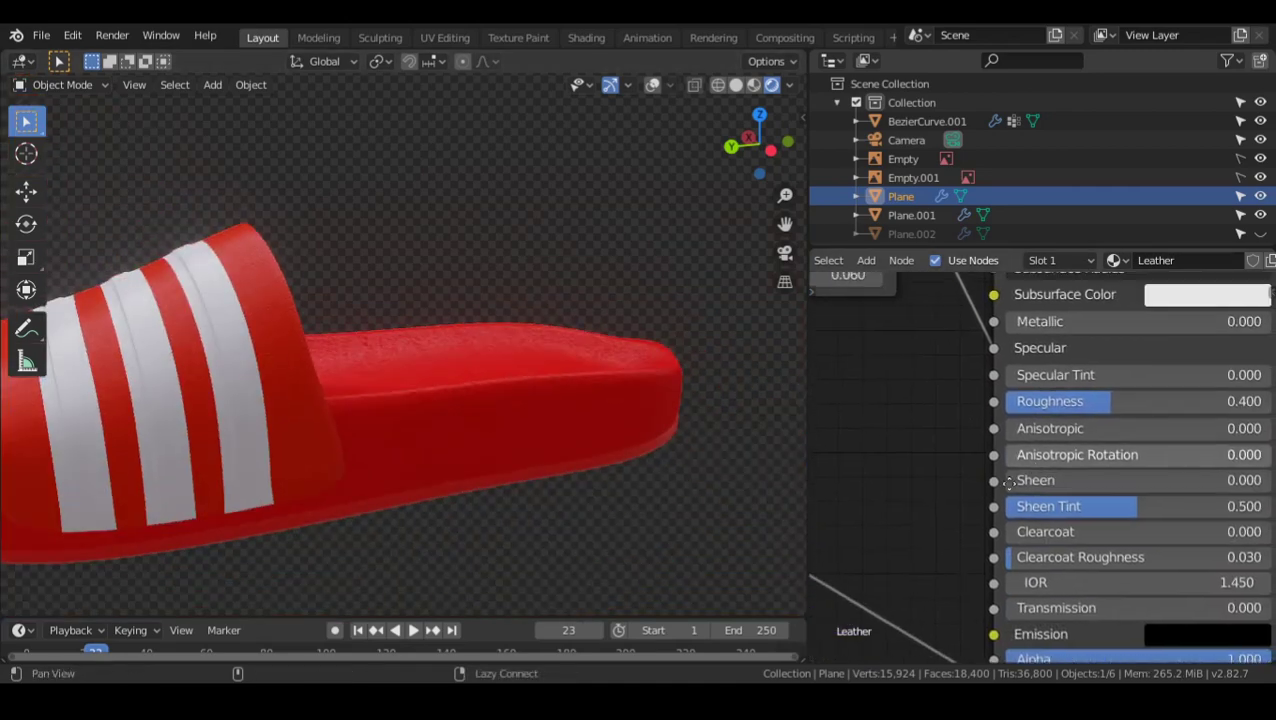
scroll(981, 467, up, 1)
alt+drag(1101, 411, 992, 466)
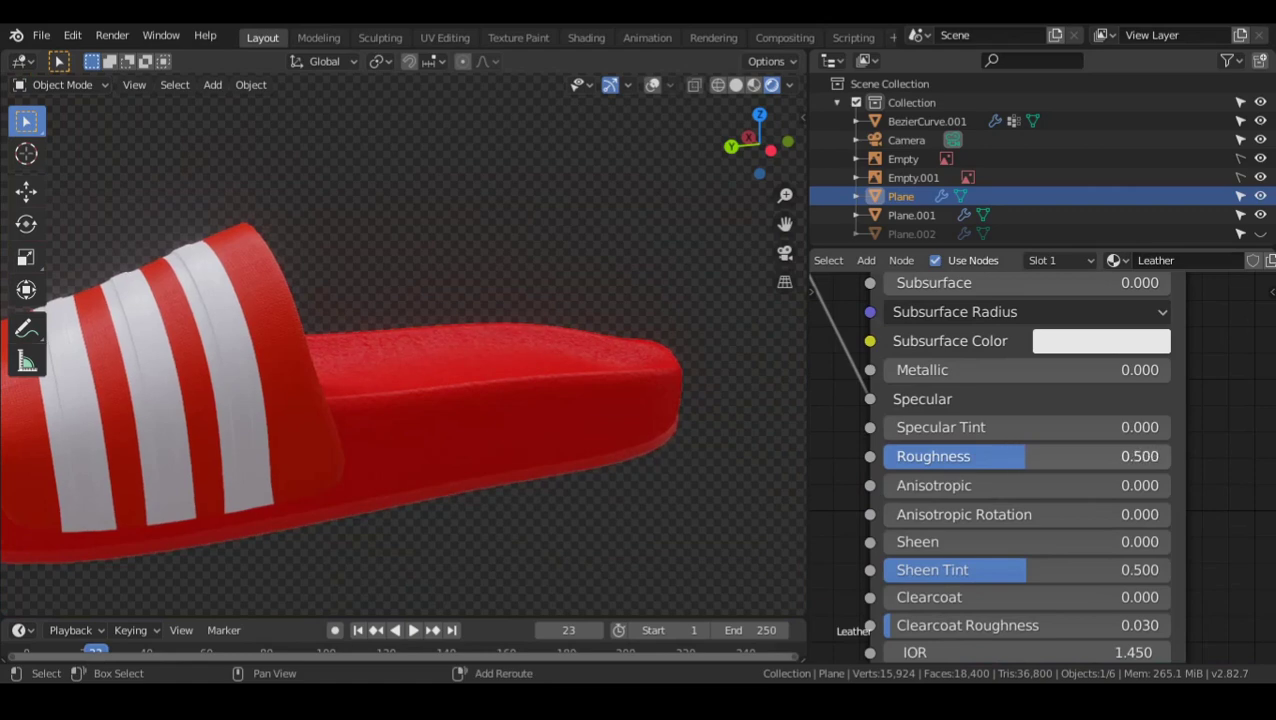
click(1027, 456)
key(Return)
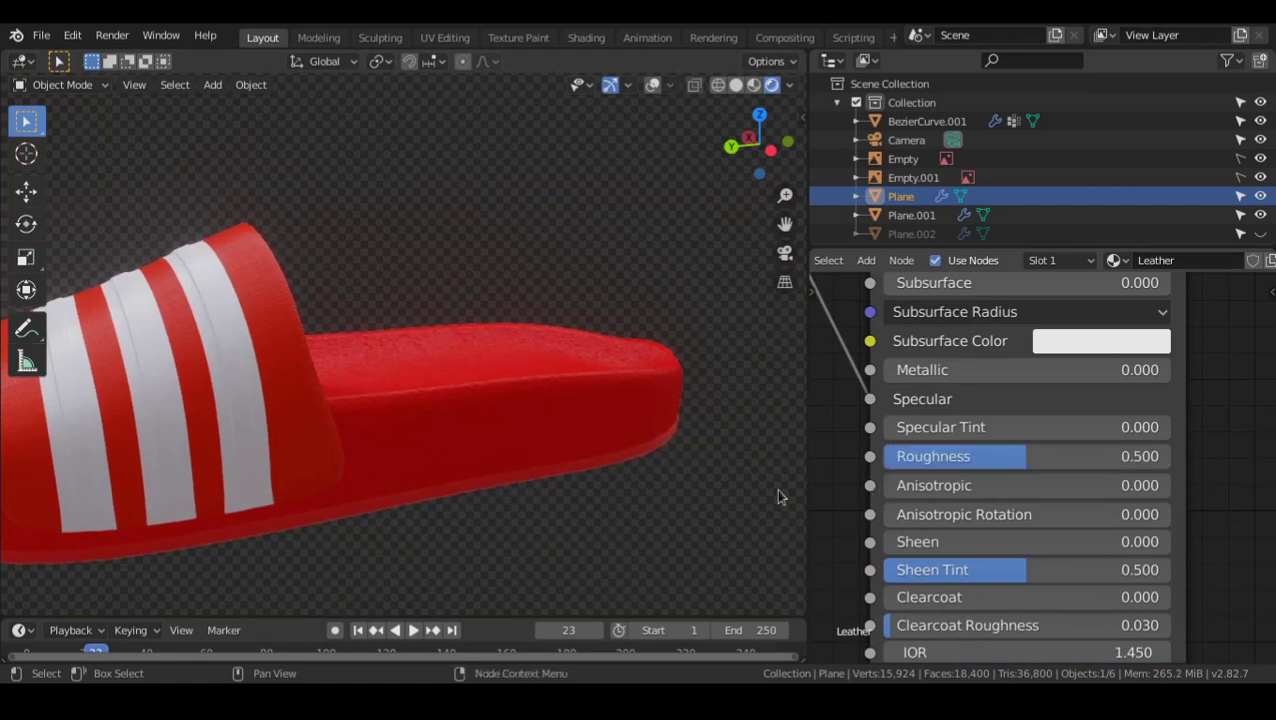
- Deselect the sole and examine the leather's sheen on the whole sandal from different angles
scroll(600, 440, down, 5)
alt+drag(412, 382, 481, 382)
alt+scroll(443, 426, up, 2)
click(495, 440)
scroll(479, 381, up, 3)
mouse_move(479, 381)
middle_down()
mouse_move(450, 387)
mouse_move(416, 427)
mouse_move(305, 407)
mouse_move(488, 395)
middle_up()
alt+drag(488, 395, 555, 414)
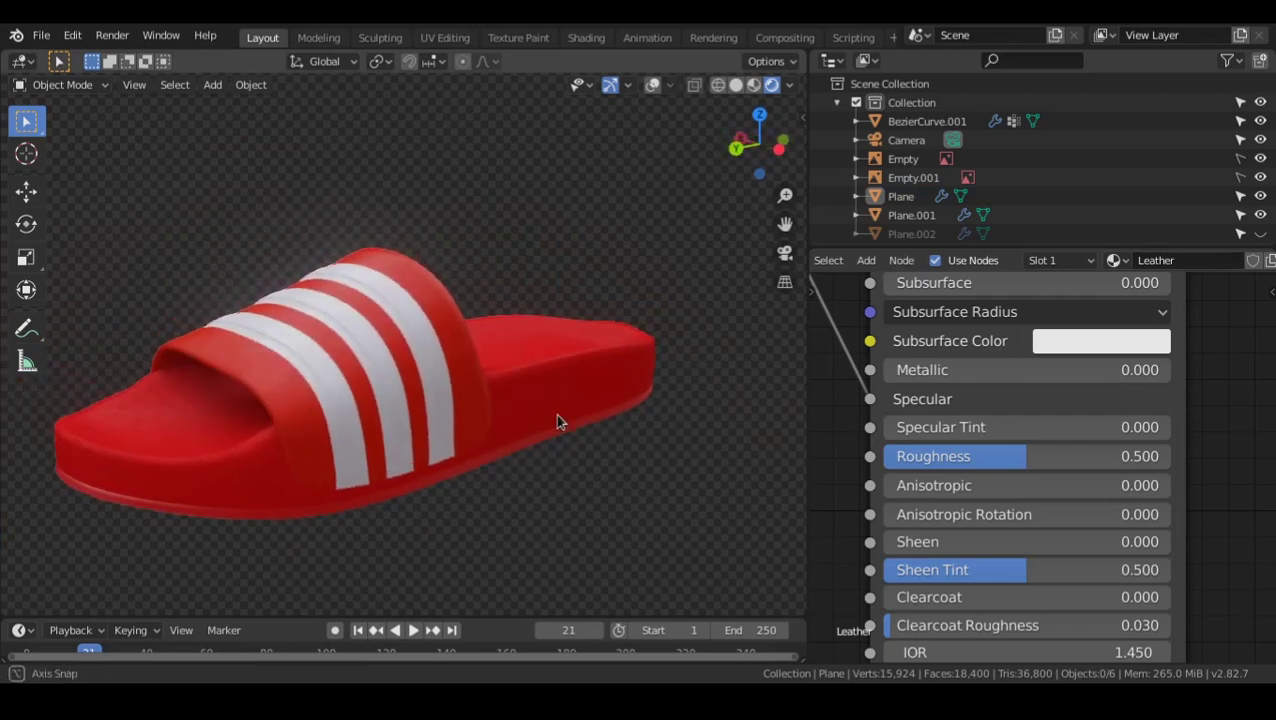
- Set the Roughness of the Leather material's Principled BSDF to 0.3
scroll(981, 424, up, 2)
alt+drag(862, 374, 1126, 592)
middle_drag(1126, 592, 848, 362)
drag(1077, 489, 1014, 489)
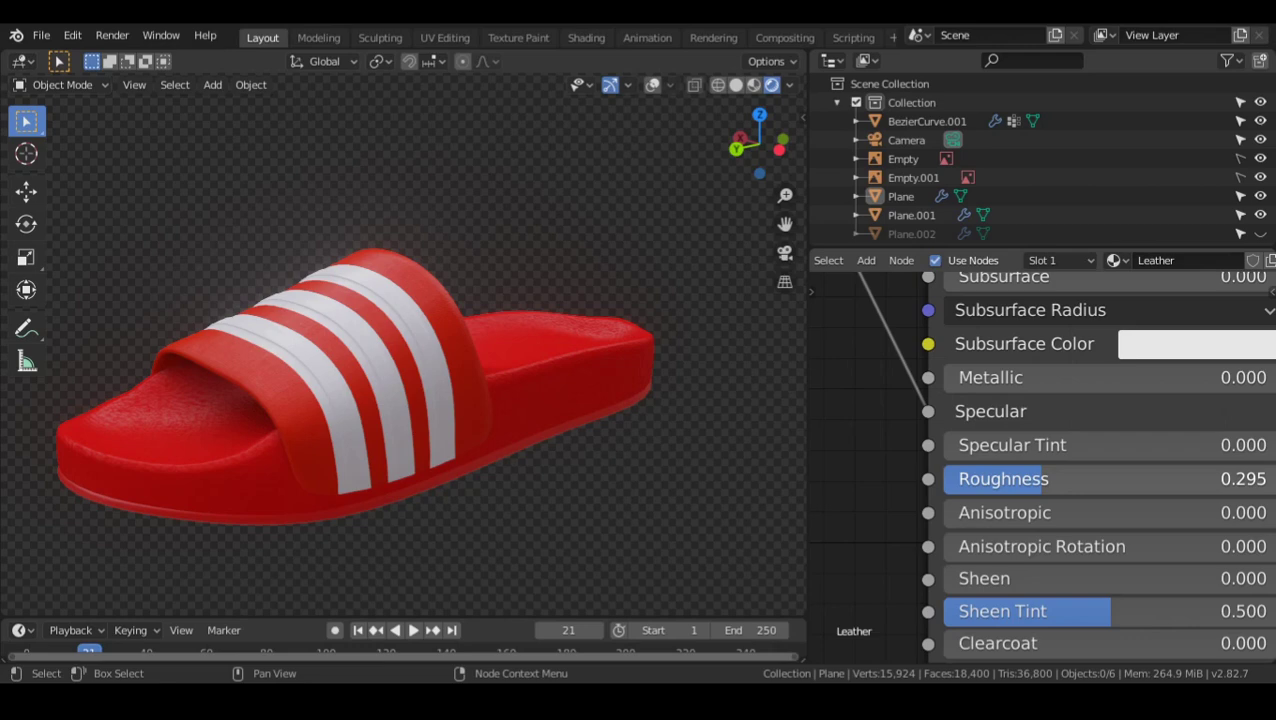
right_click(1042, 481)
double_click(1043, 481)
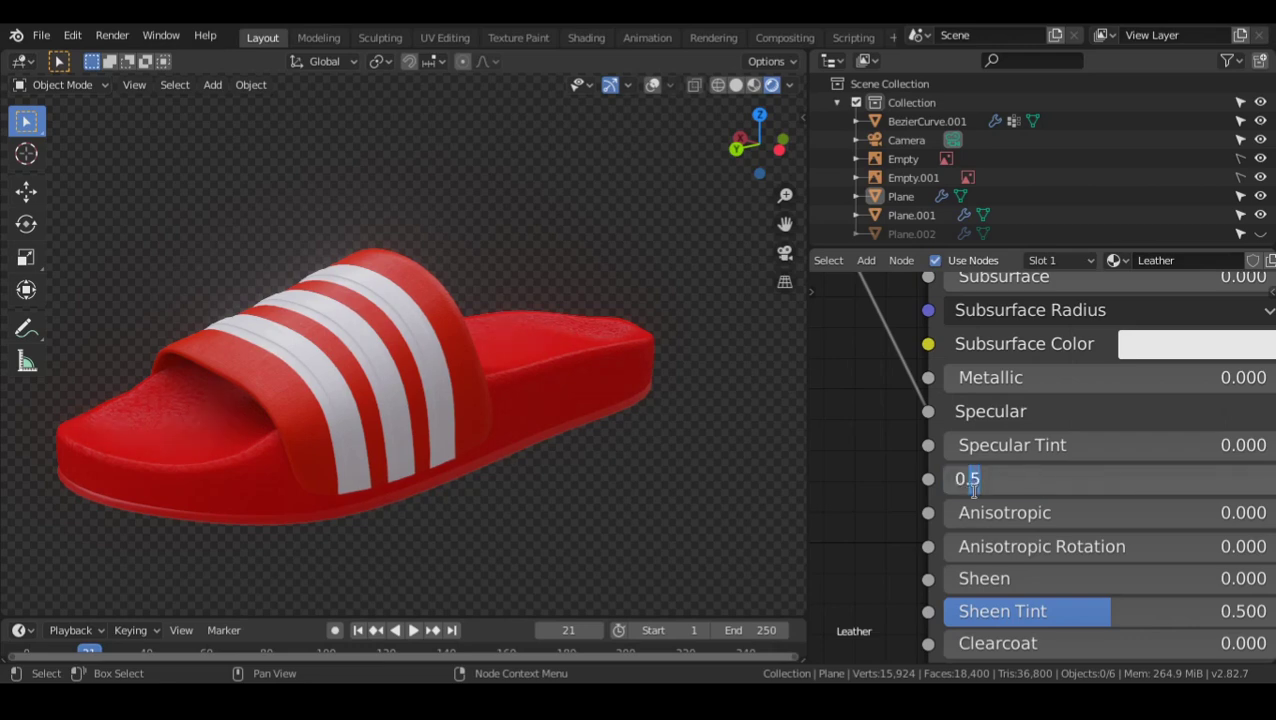
text(3)
key(Return)
middle_drag(500, 380, 405, 379)
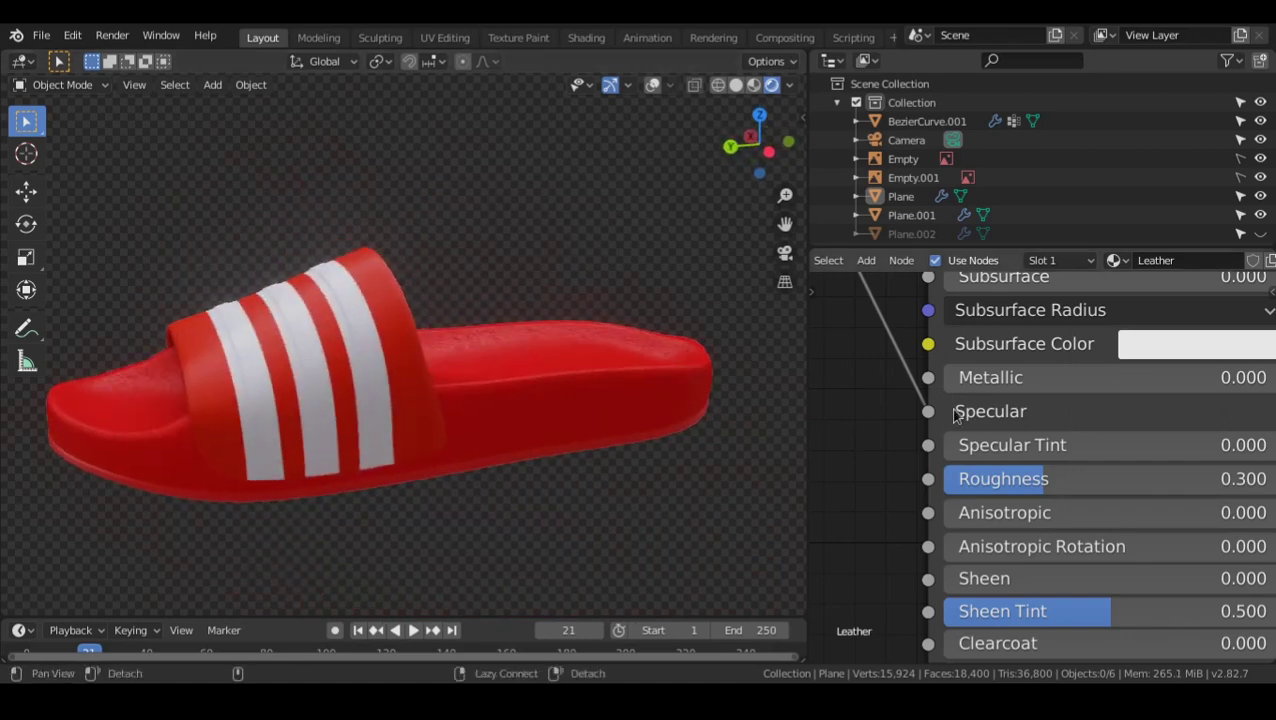
- Set the Multiply node feeding the Leather material's Specular input to 0.03 and check the sandal from the side
middle_drag(829, 324, 1082, 462)
double_click(930, 462)
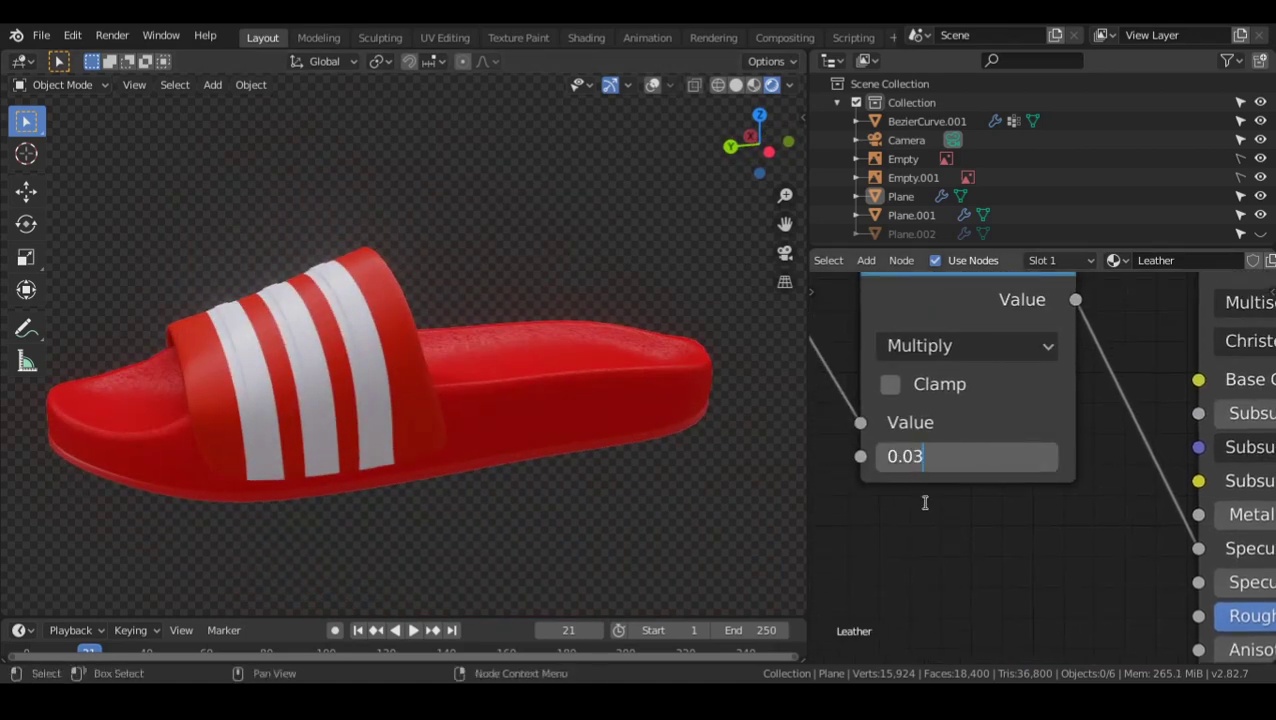
key(Return)
middle_drag(370, 361, 511, 316)
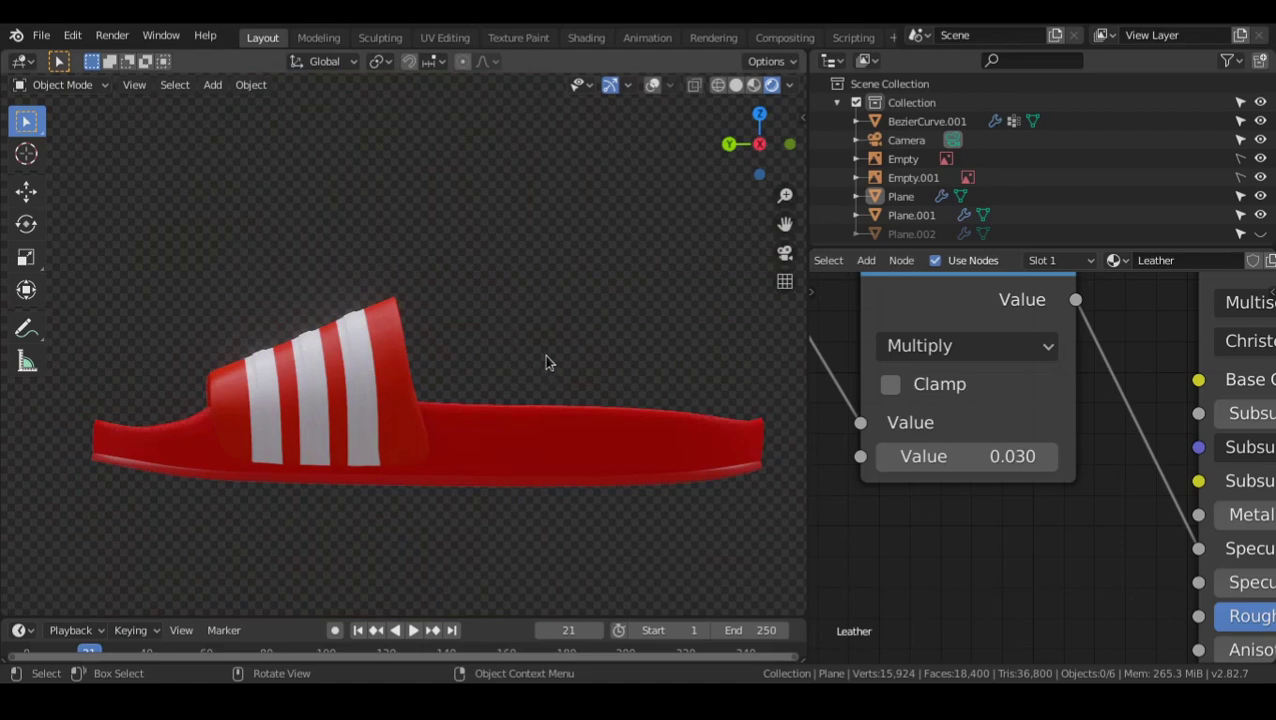
- Examine the Leather material's Base Color in the Hex, HSV and RGB modes and compare it with the sandal's look
scroll(549, 363, down, 1)
middle_drag(1013, 431, 843, 553)
middle_drag(989, 391, 853, 342)
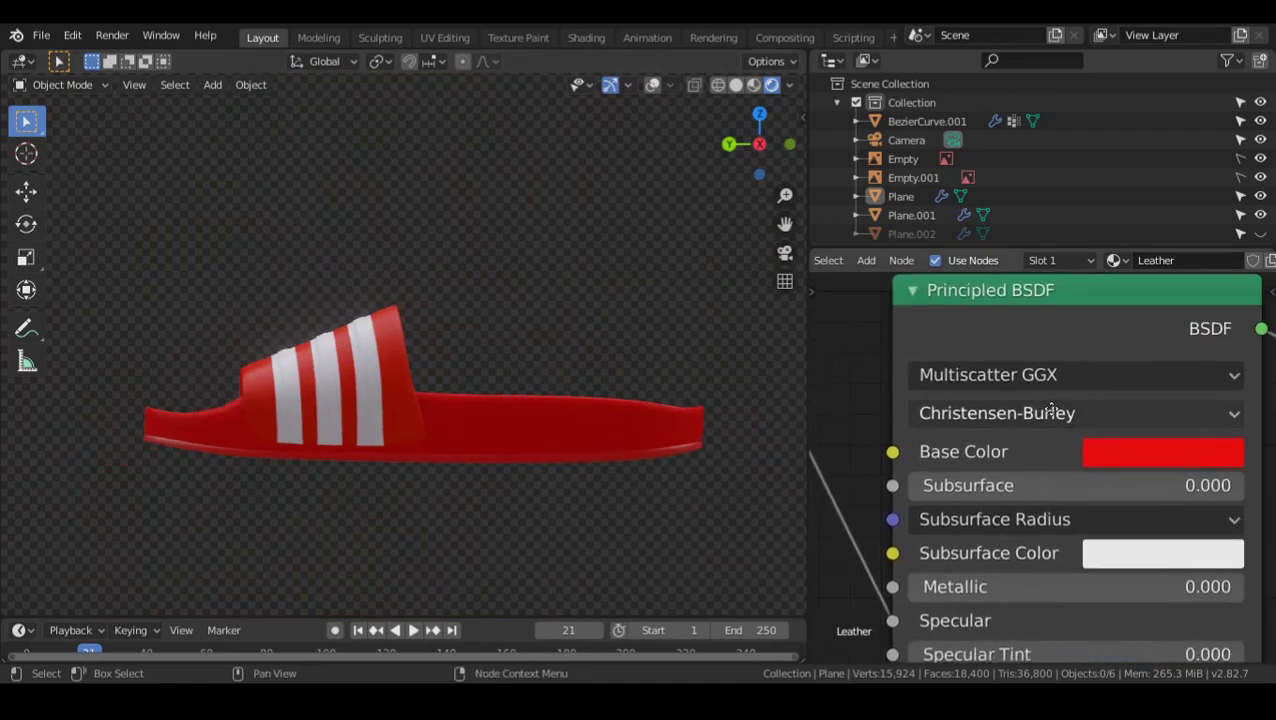
middle_drag(1051, 410, 1003, 393)
click(1062, 448)
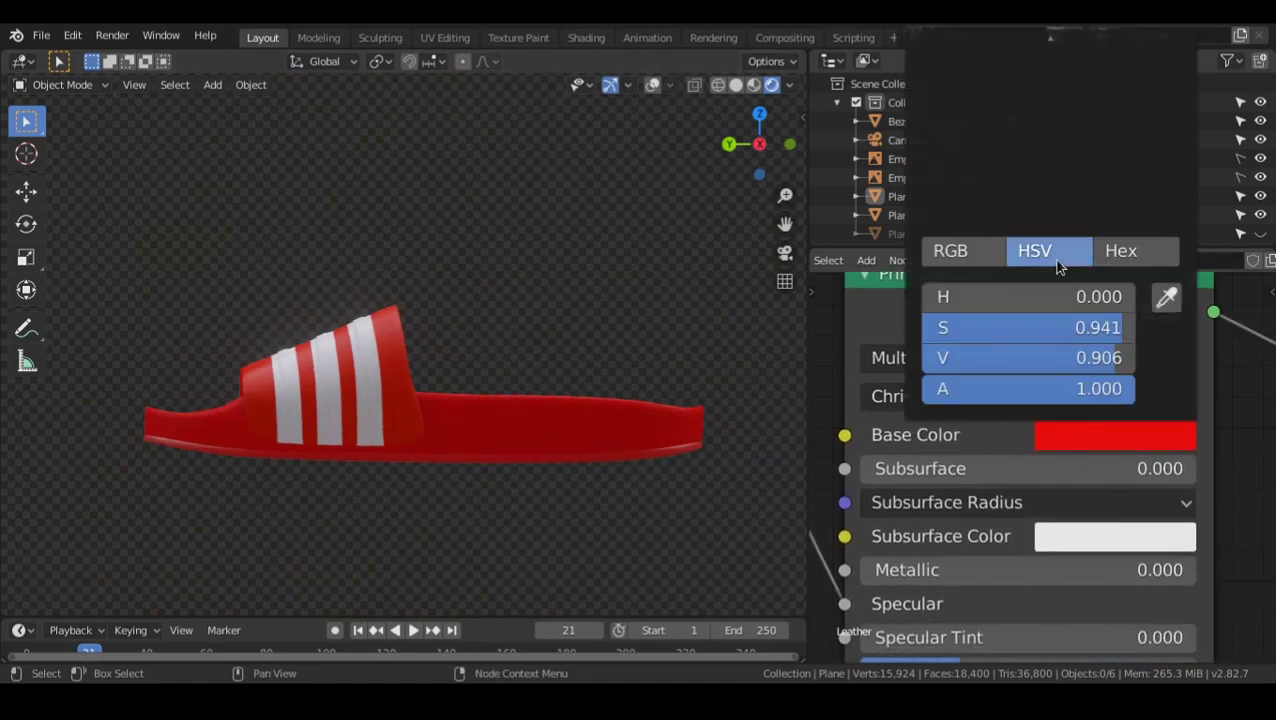
click(1121, 251)
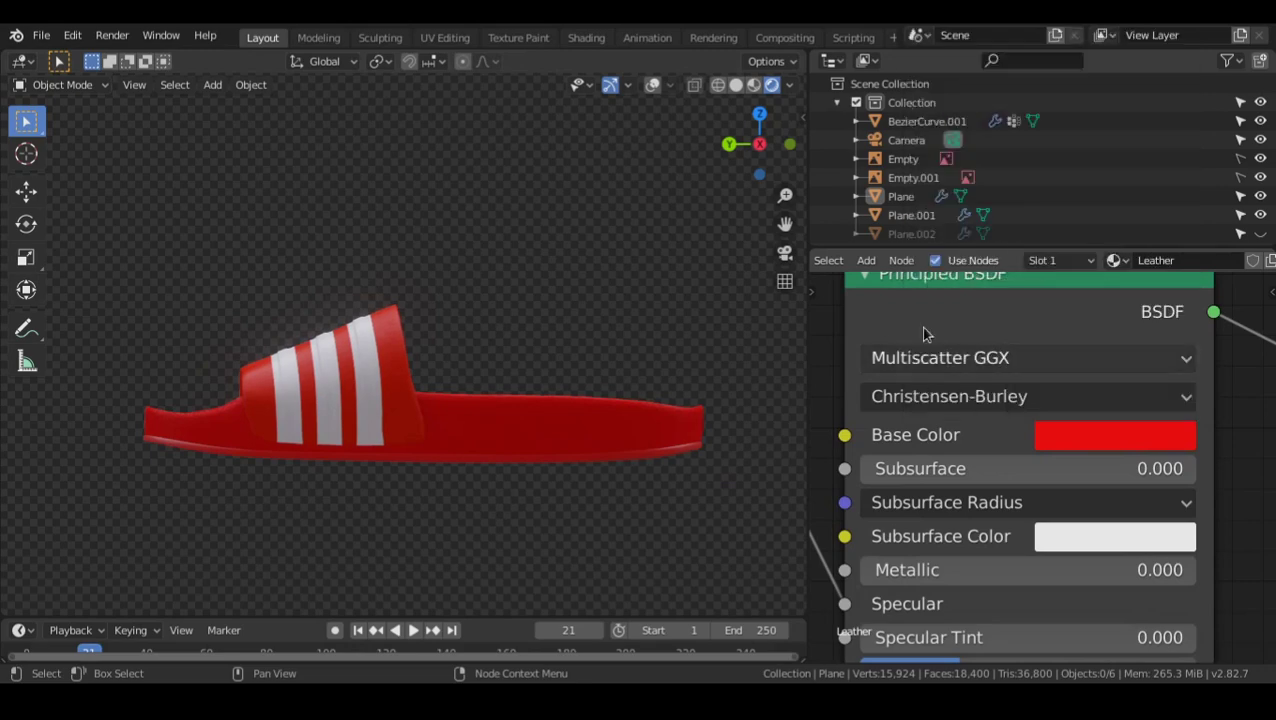
click(1105, 436)
click(1032, 254)
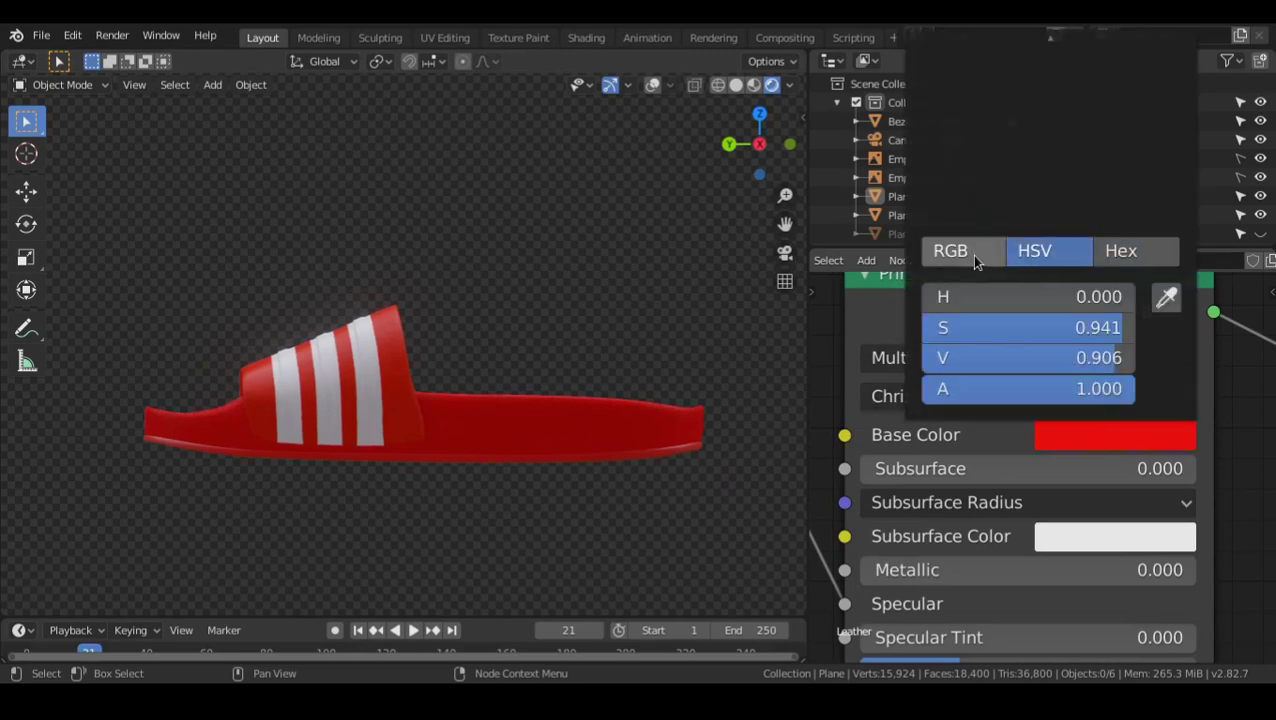
click(952, 251)
scroll(950, 408, down, 3)
middle_drag(360, 390, 557, 345)
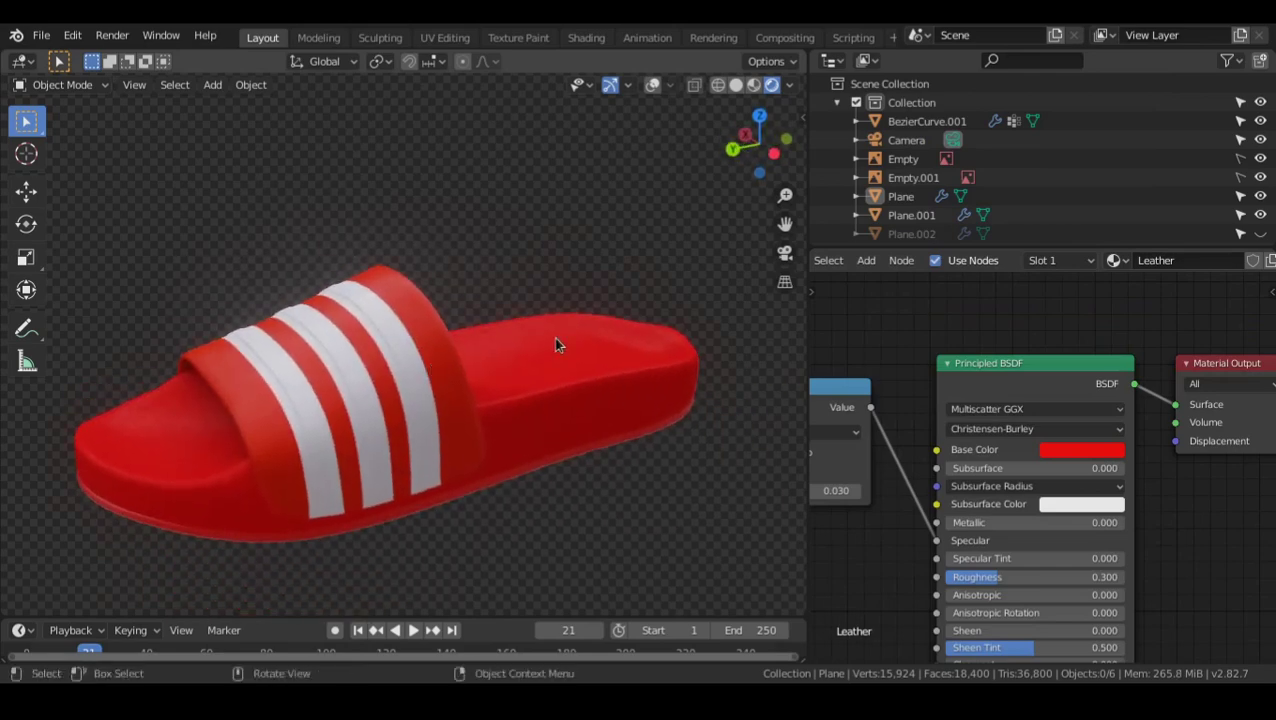
click(1075, 450)
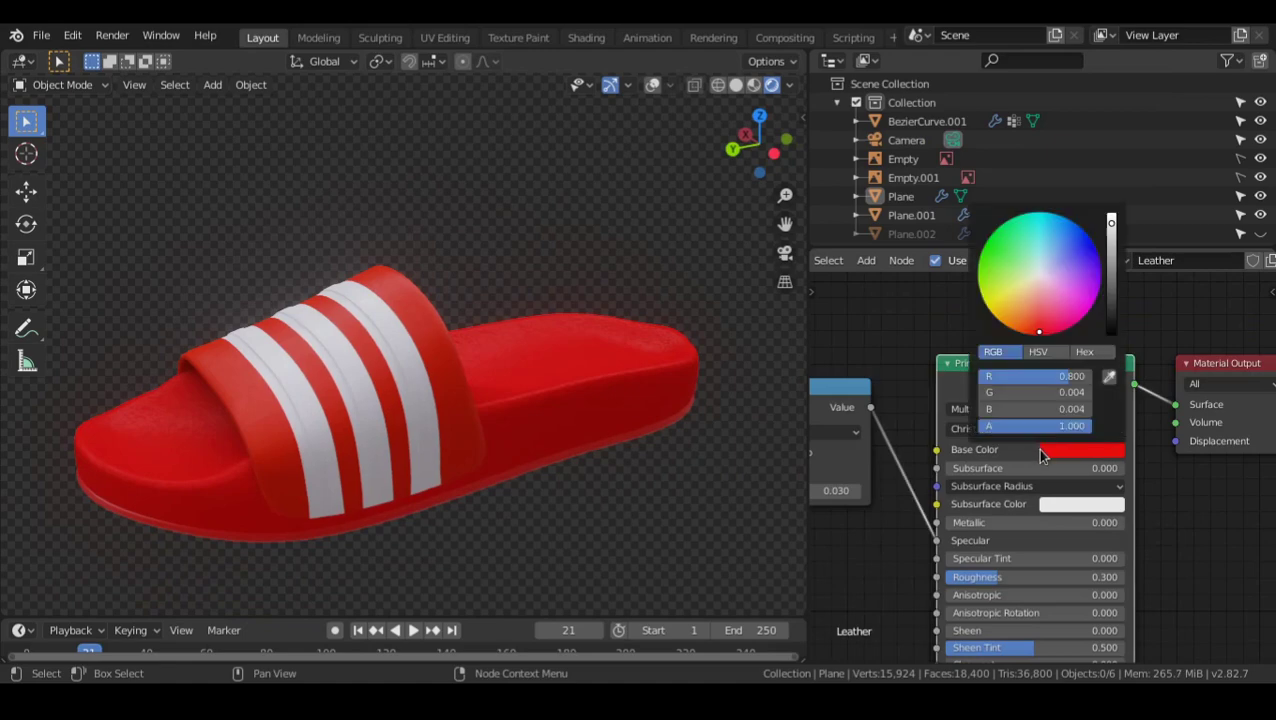
middle_drag(490, 350, 486, 355)
- Replace the node editor with the render properties and expand the Color Management settings
key(shift+F7)
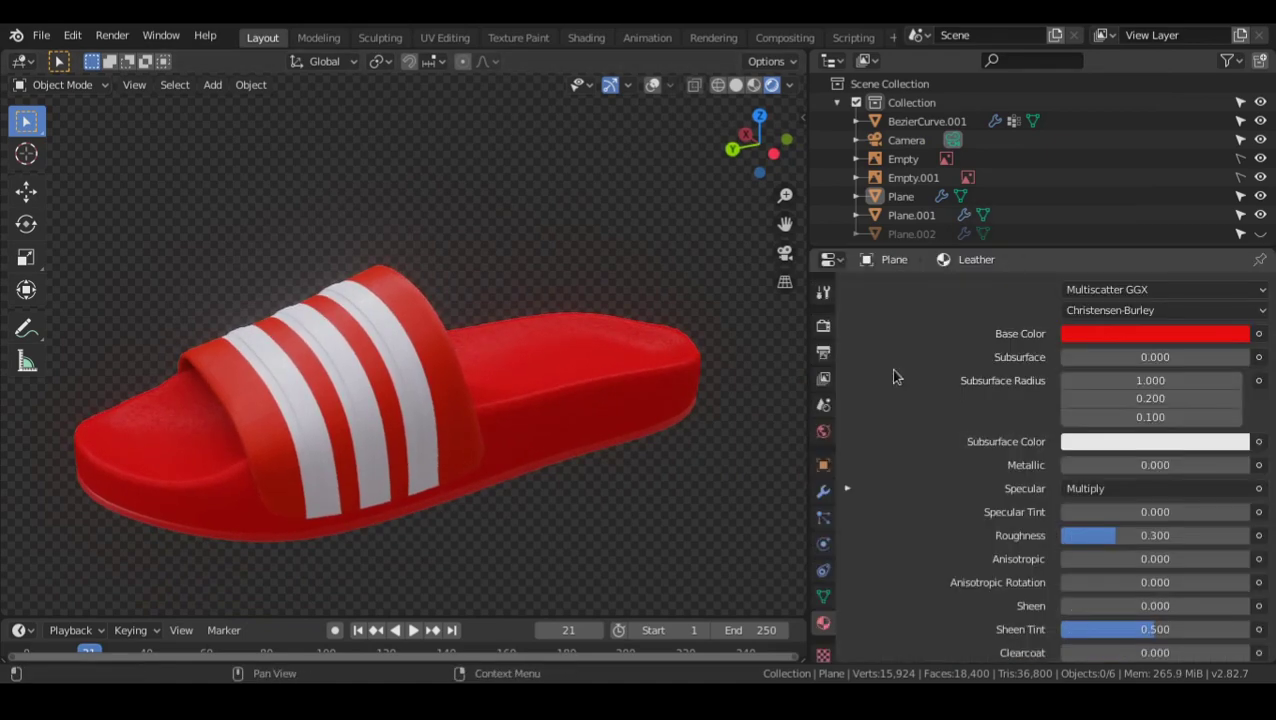
scroll(822, 322, down, 1)
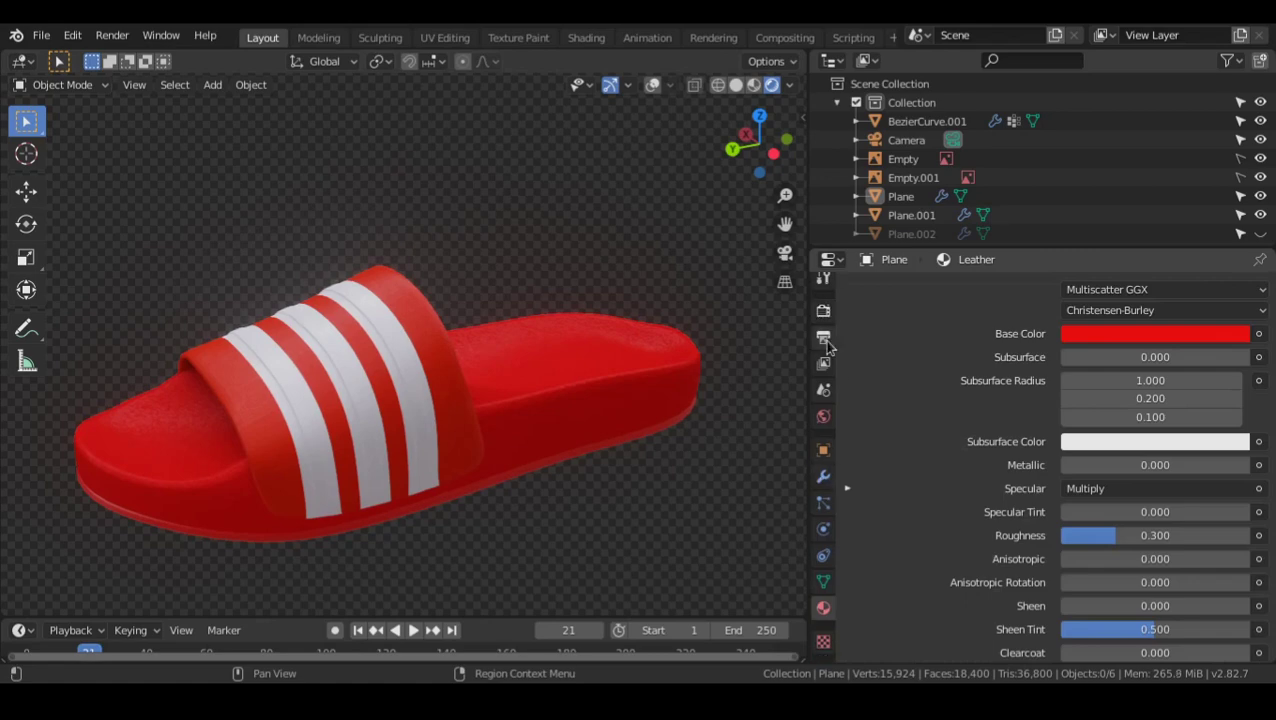
click(823, 310)
scroll(1168, 469, down, 8)
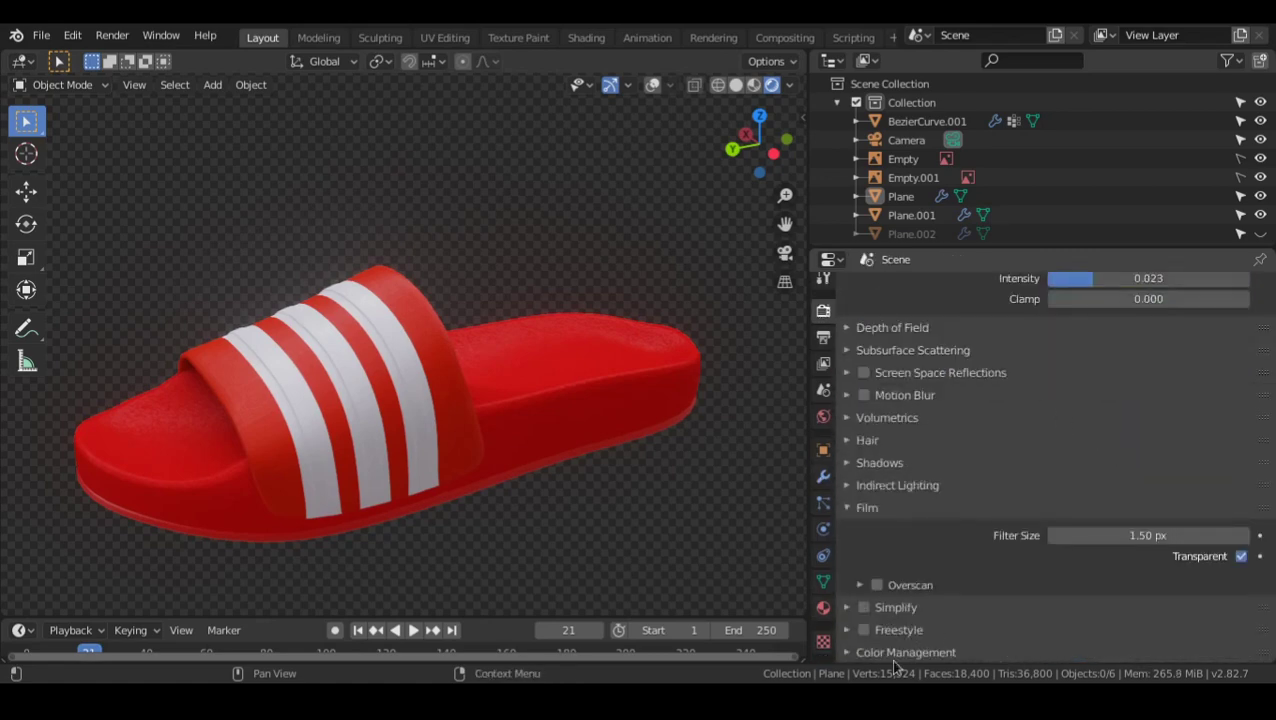
scroll(1005, 590, down, 5)
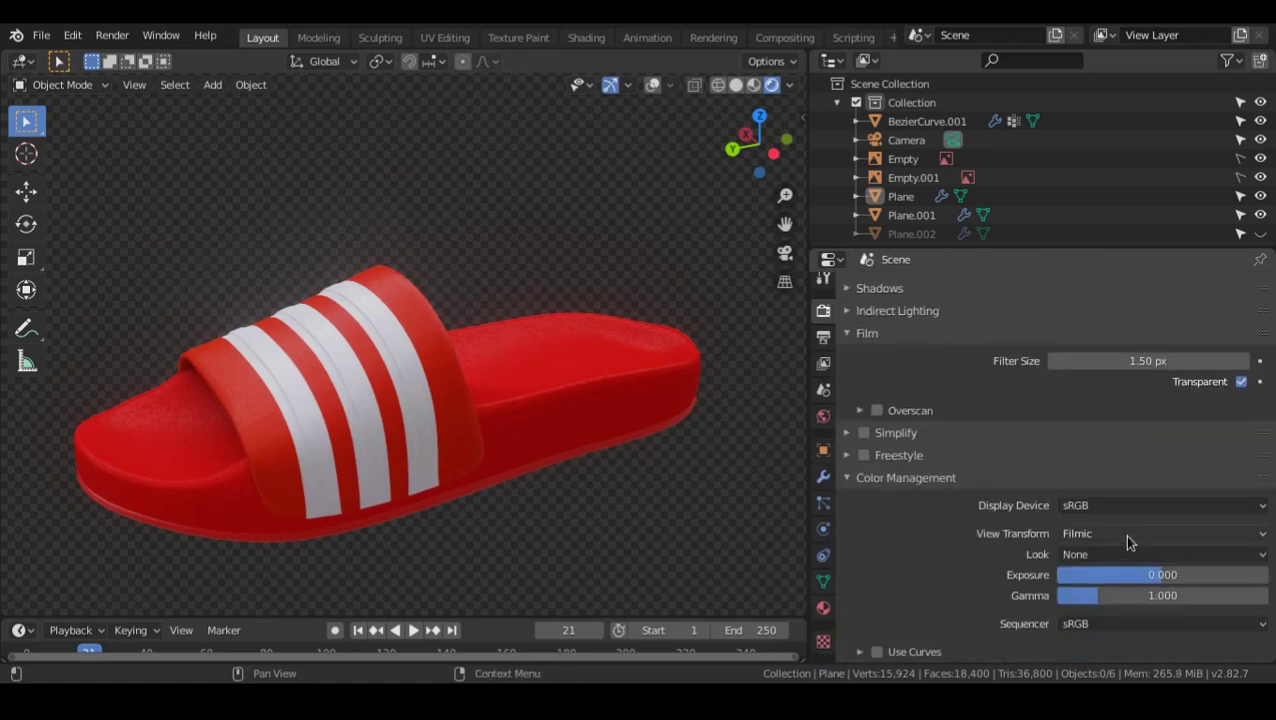
scroll(476, 518, up, 1)
scroll(476, 518, down, 1)
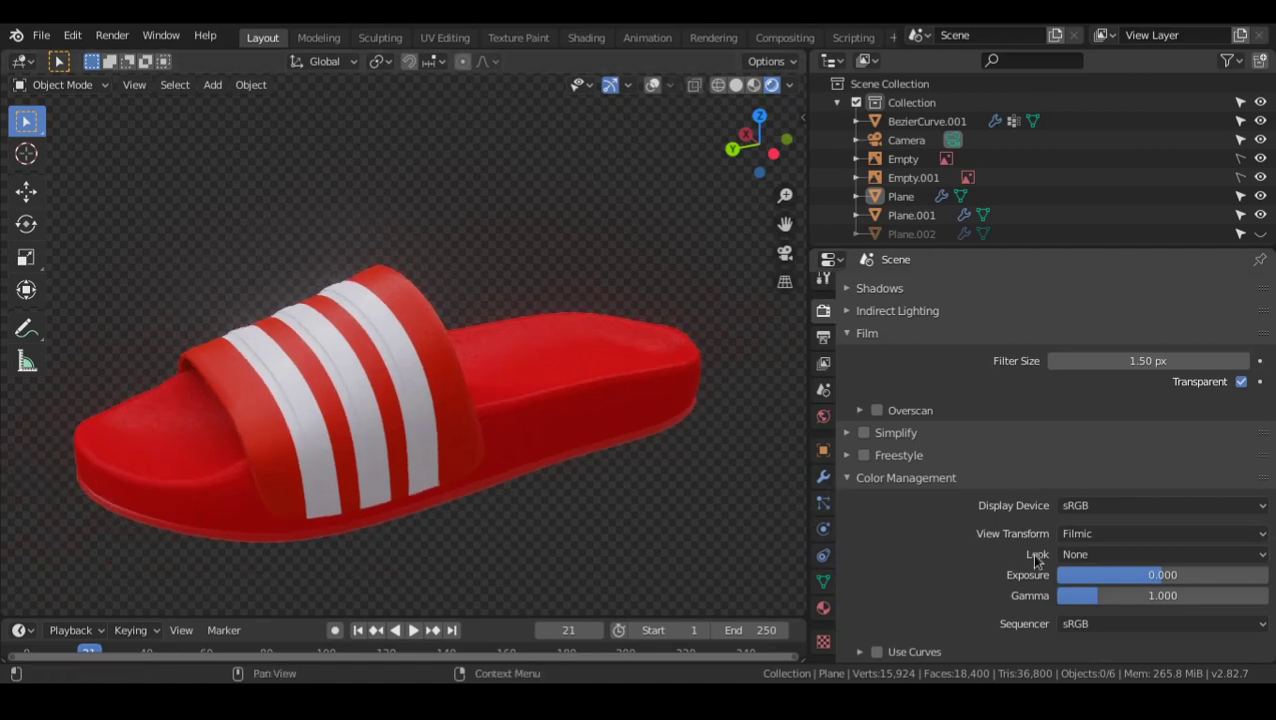
- Compare the Color Management Look presets on the sandal and settle on Medium Low Contrast
click(1097, 553)
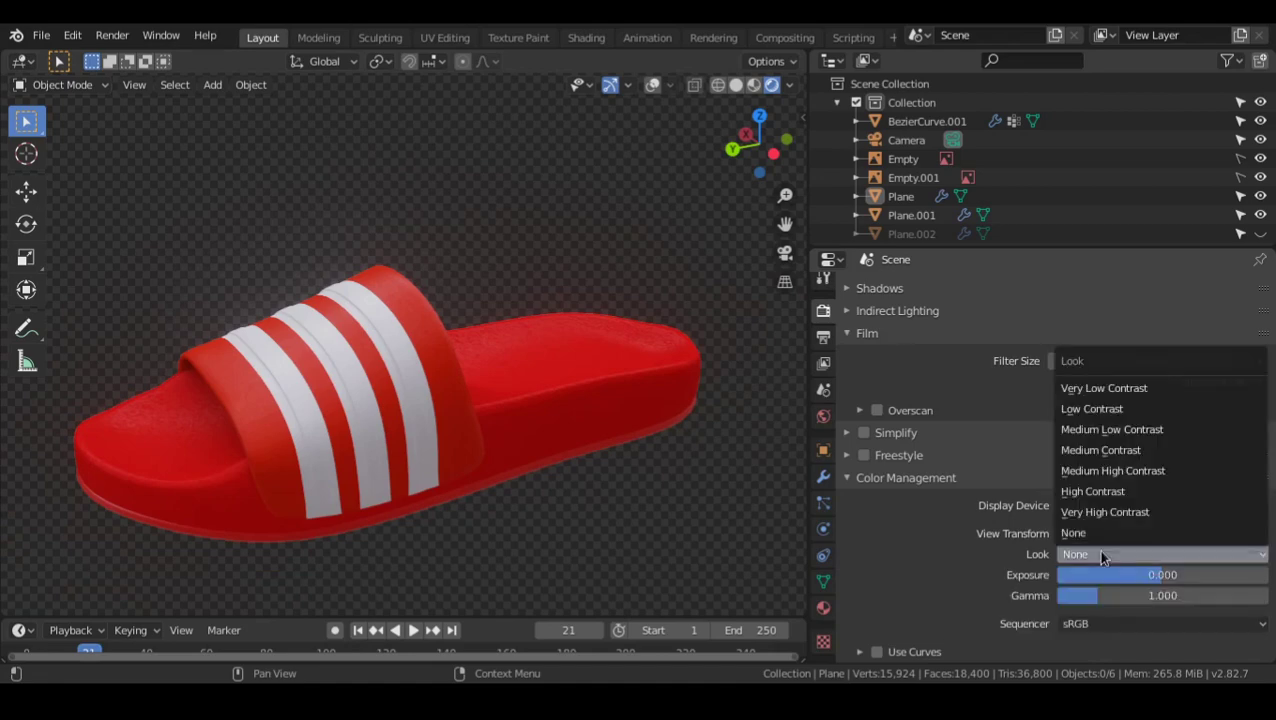
click(1110, 412)
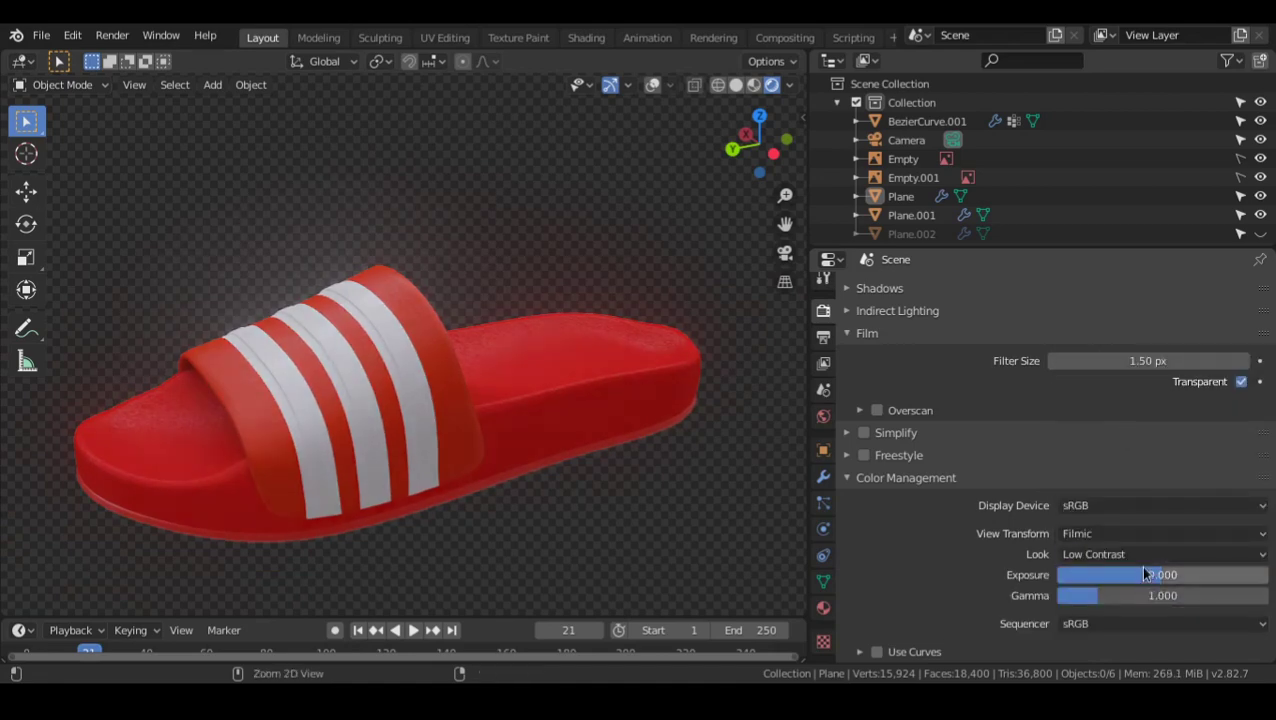
key(ctrl+z)
ctrl+scroll(1141, 557, down, 3)
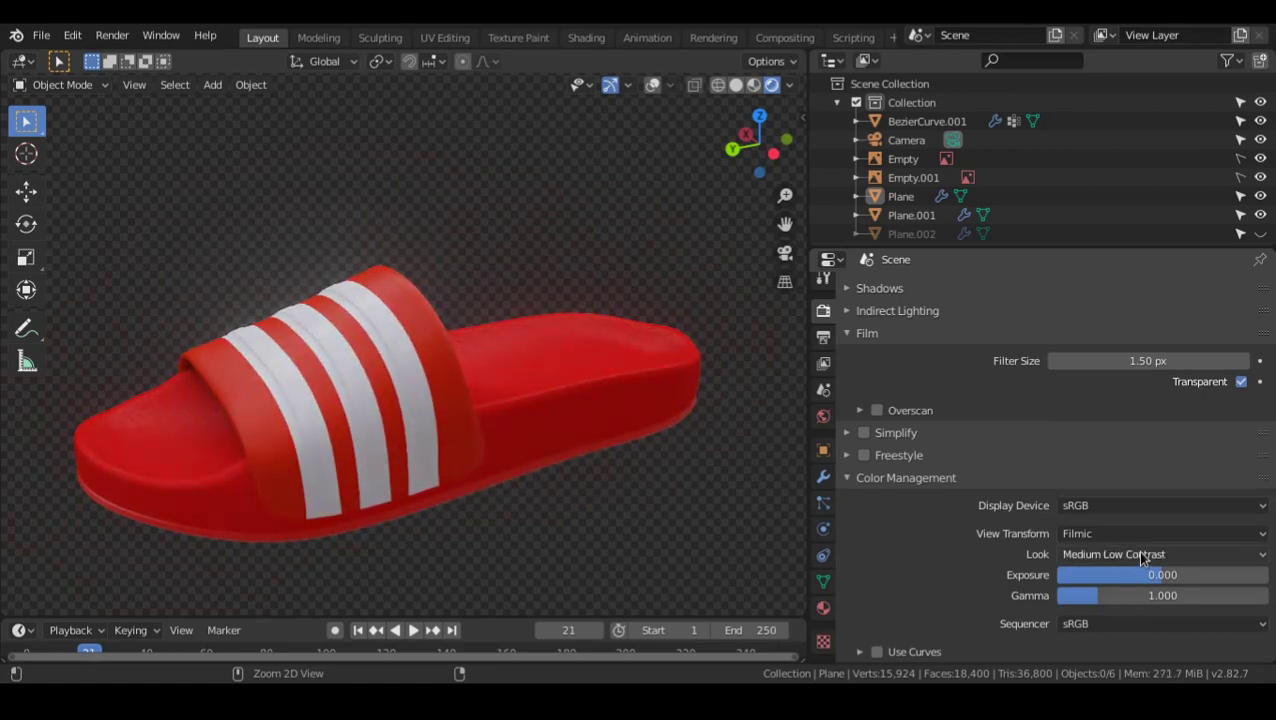
ctrl+scroll(1141, 557, down, 2)
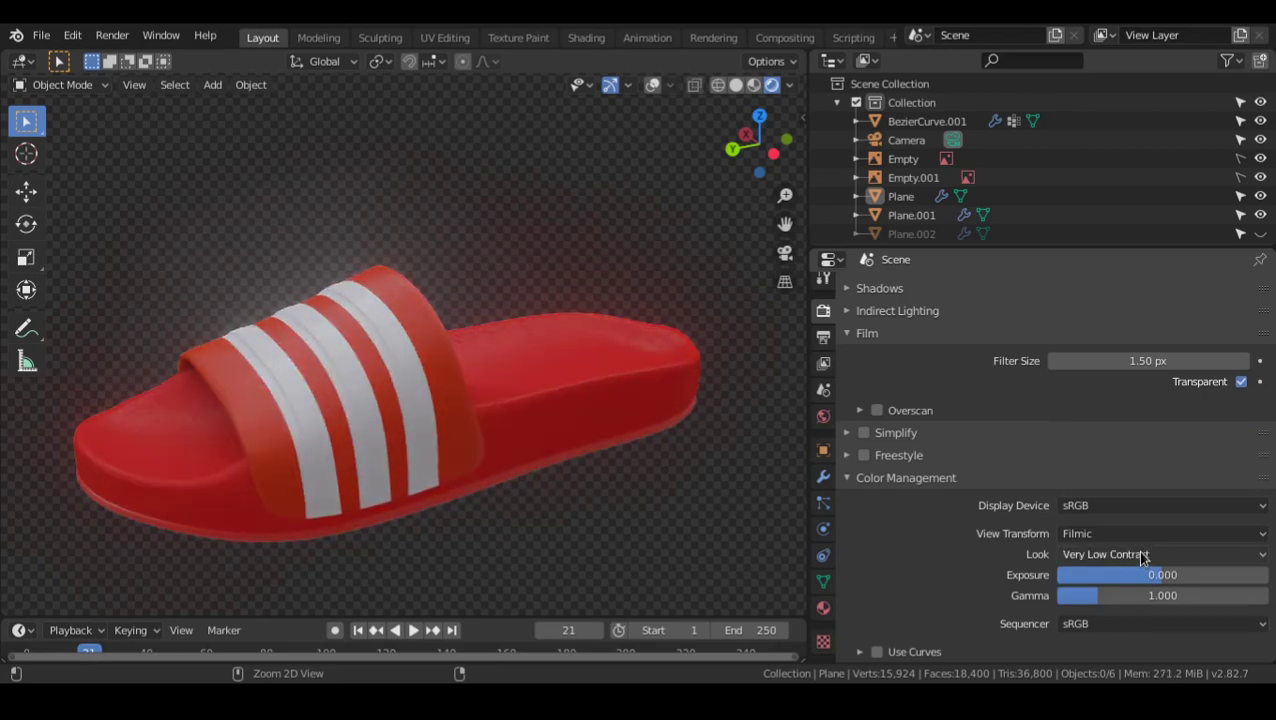
ctrl+scroll(1141, 557, up, 2)
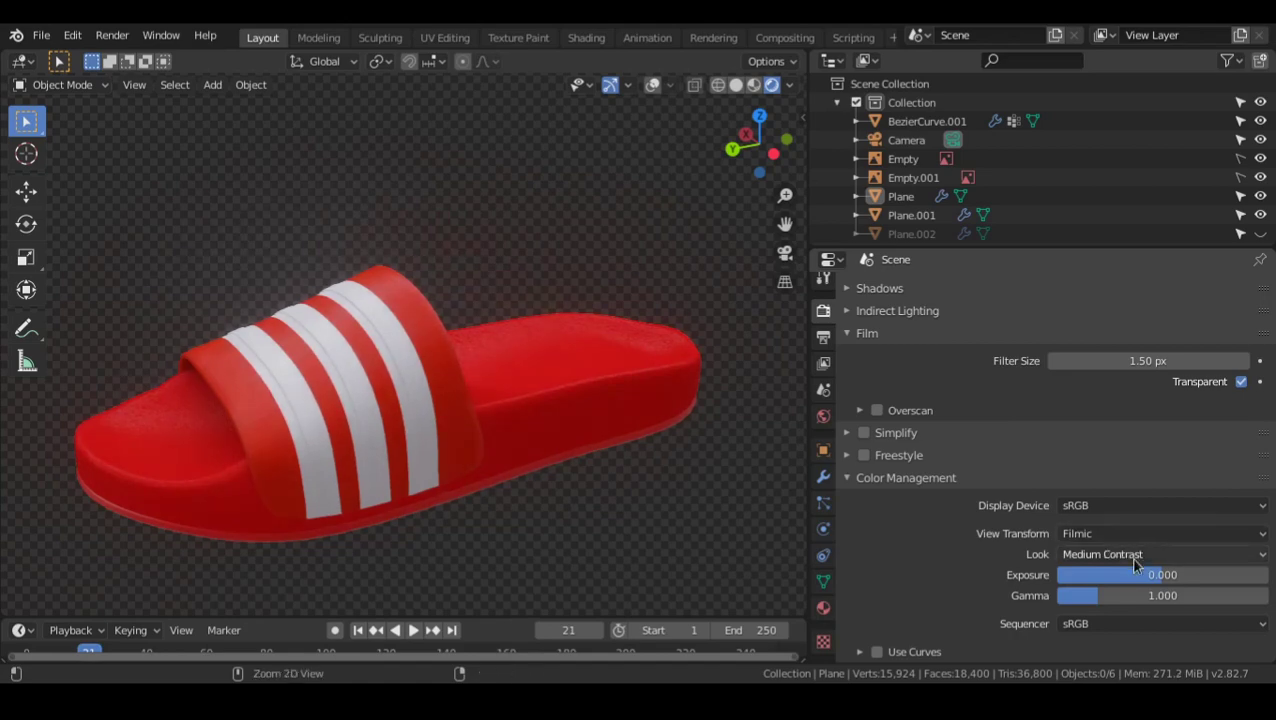
ctrl+scroll(1133, 560, down, 2)
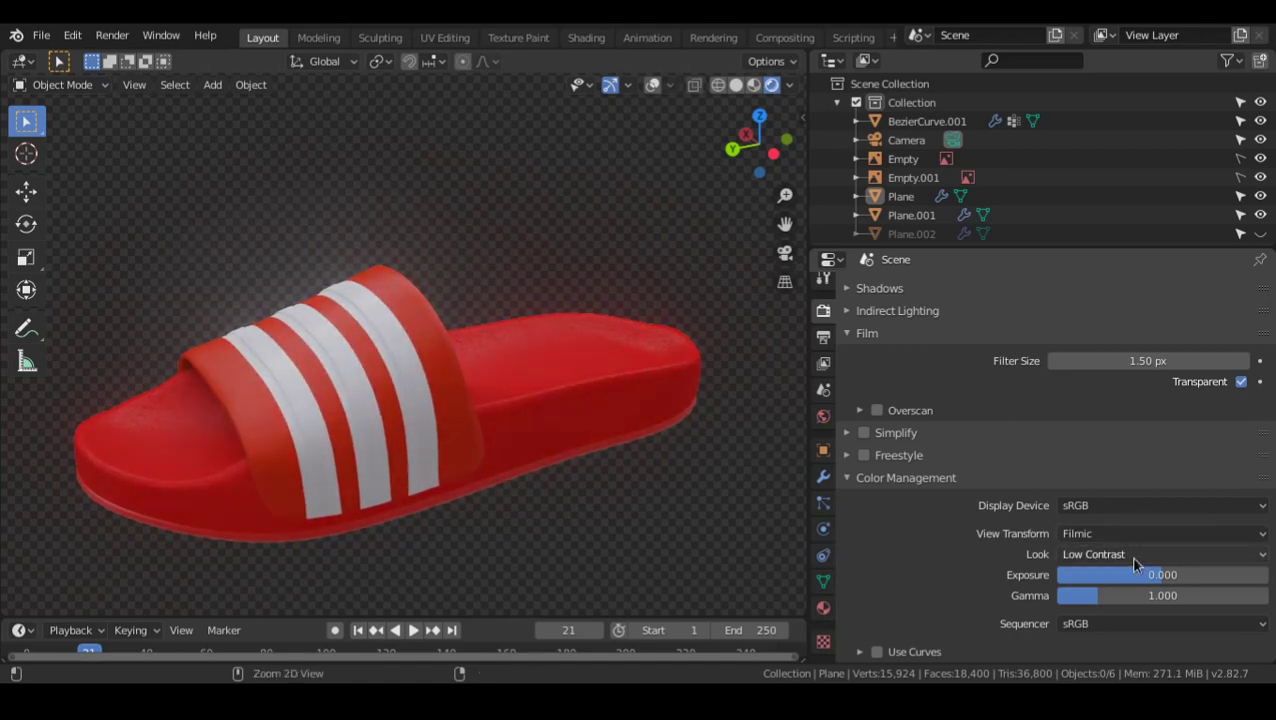
ctrl+scroll(1133, 560, up, 1)
middle_drag(677, 448, 537, 463)
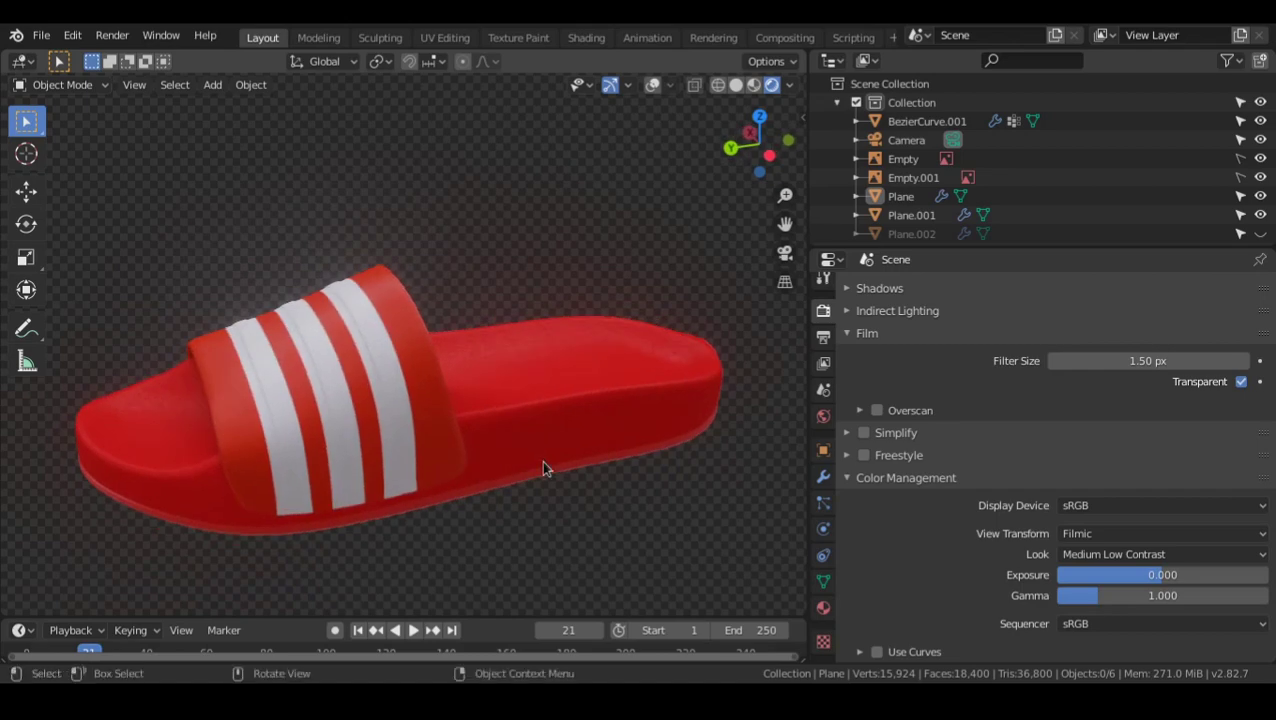
middle_drag(541, 460, 560, 350)
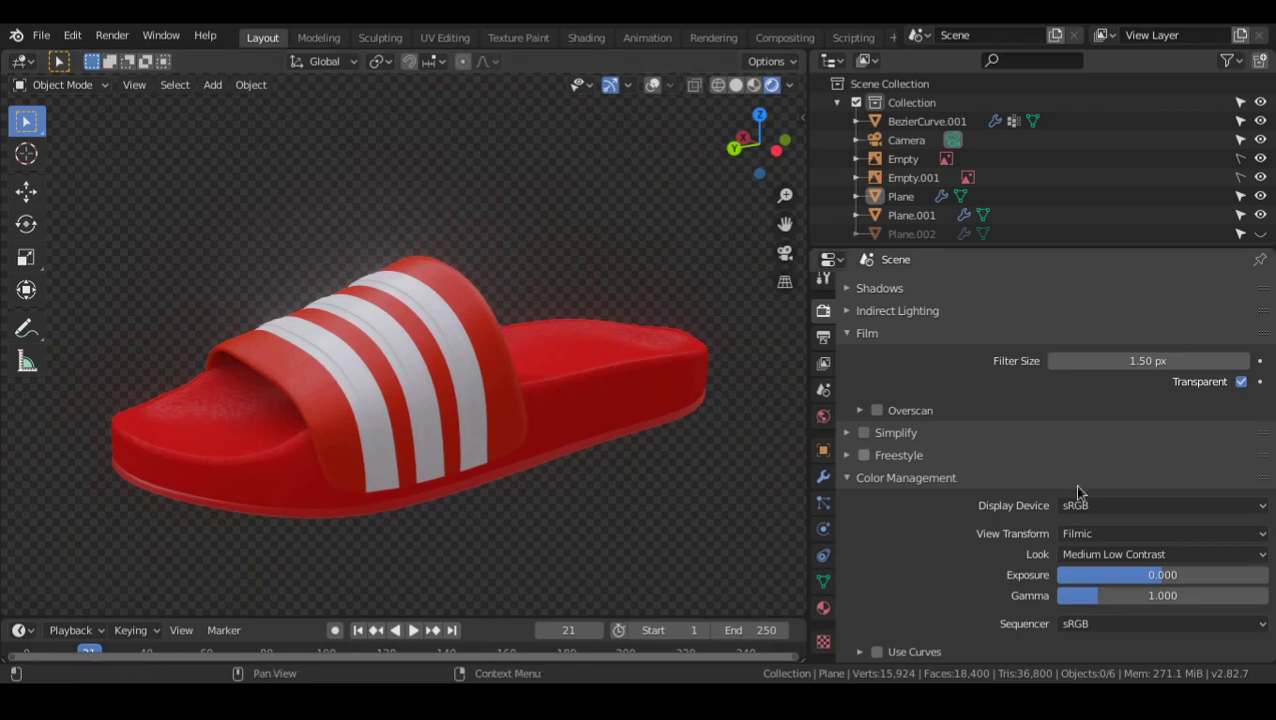
- Enable Use Curves, shape the red channel into an S-curve through about (0.26, 0.13) and (0.60, 0.65), and save the file
click(878, 652)
scroll(920, 600, down, 5)
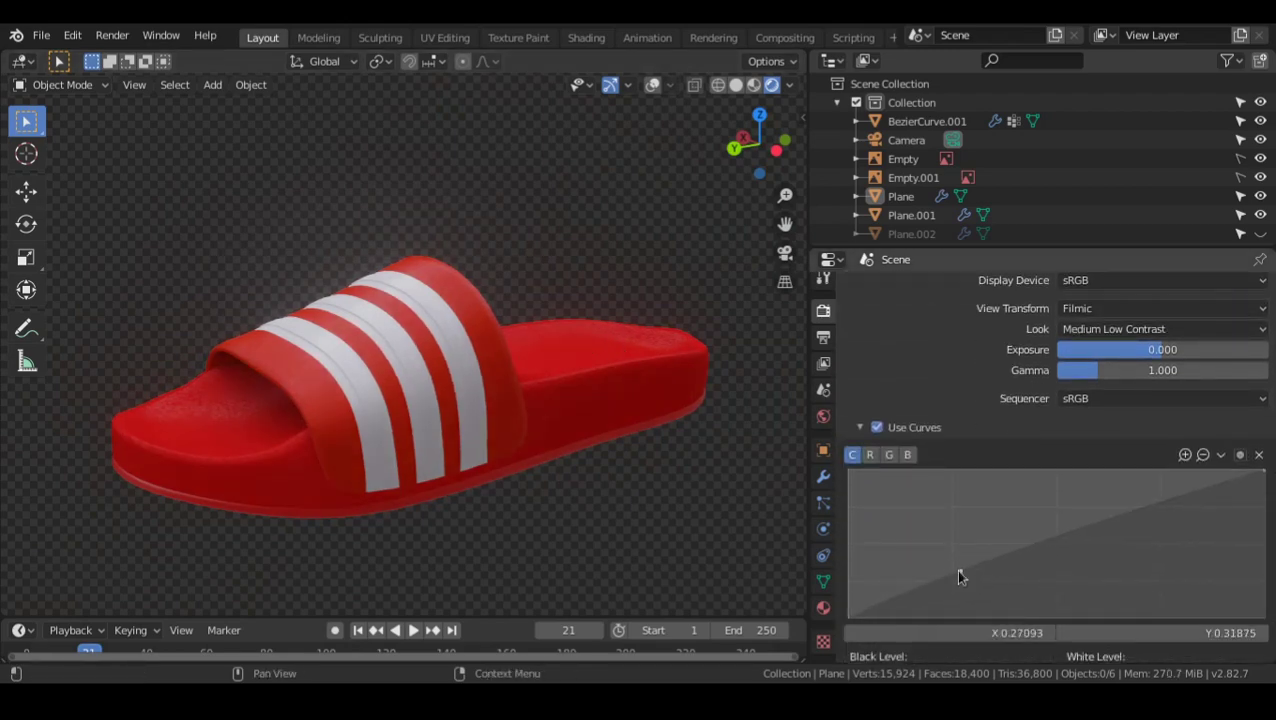
click(871, 456)
click(949, 580)
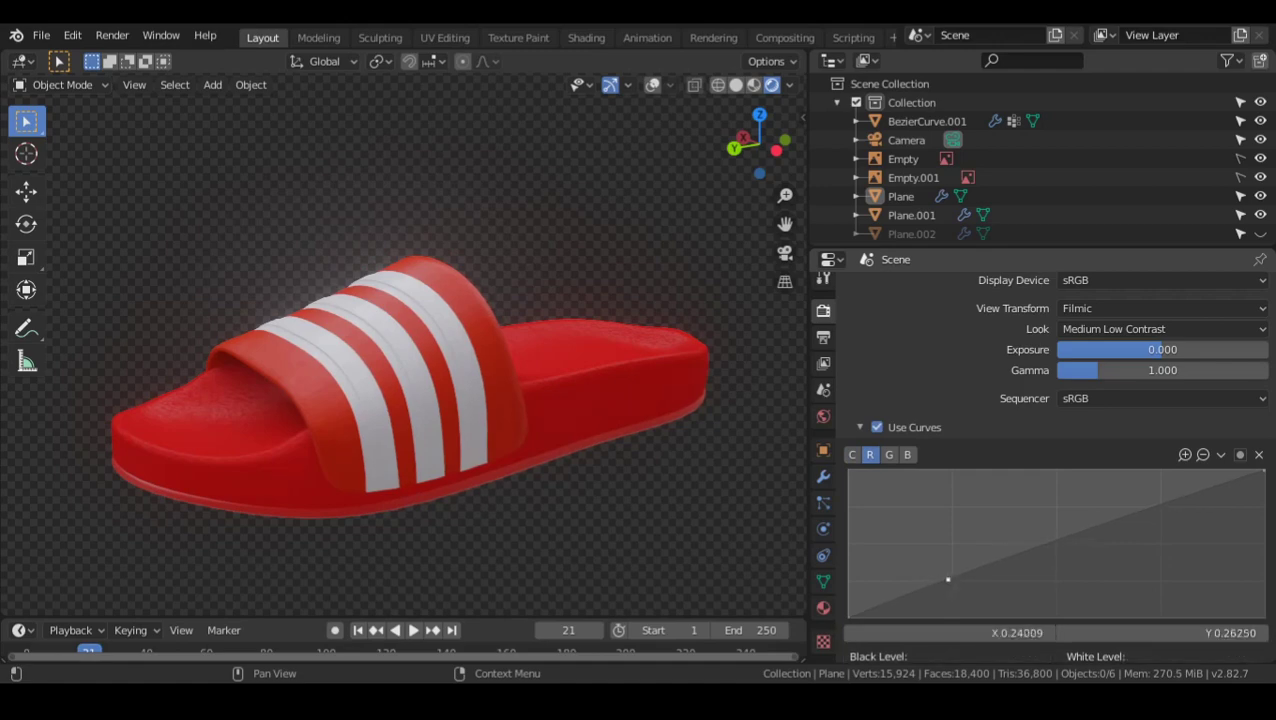
drag(948, 580, 953, 598)
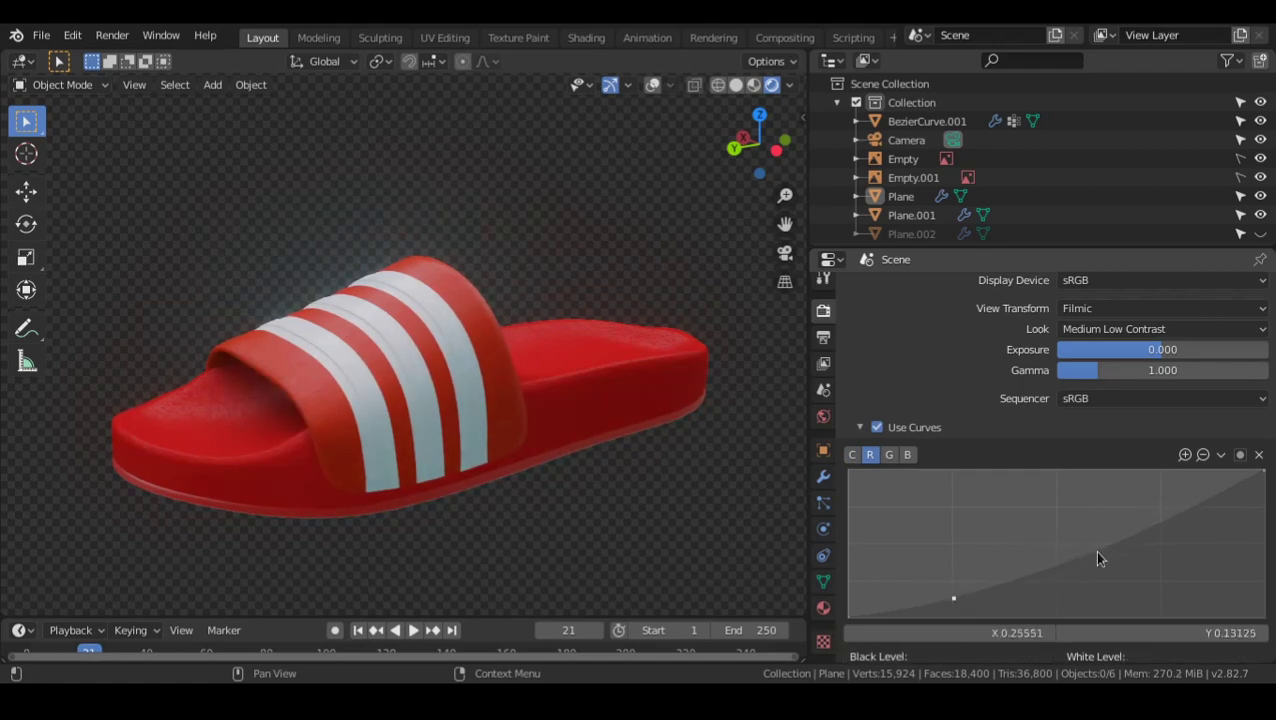
drag(1102, 546, 1096, 521)
middle_drag(633, 433, 602, 431)
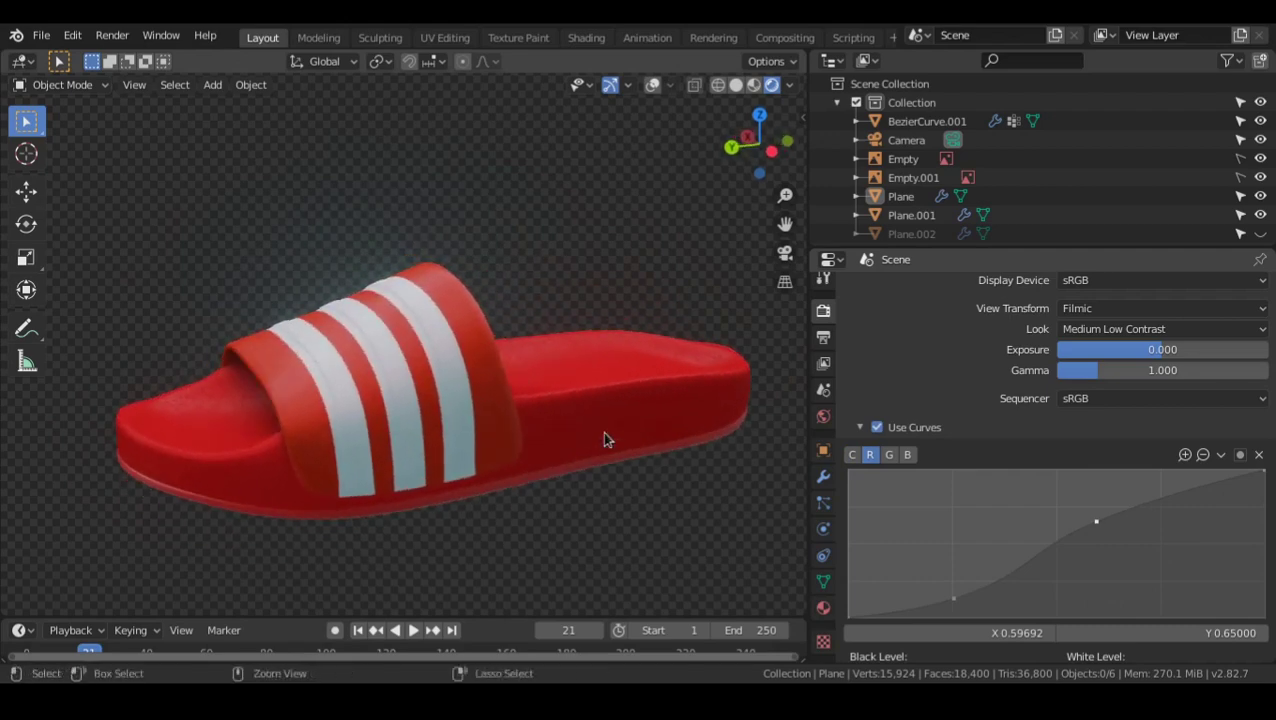
key(ctrl+s)
- Select the visible sandal parts and unhide the Plane.002 object
click(602, 434)
middle_drag(602, 434, 316, 272)
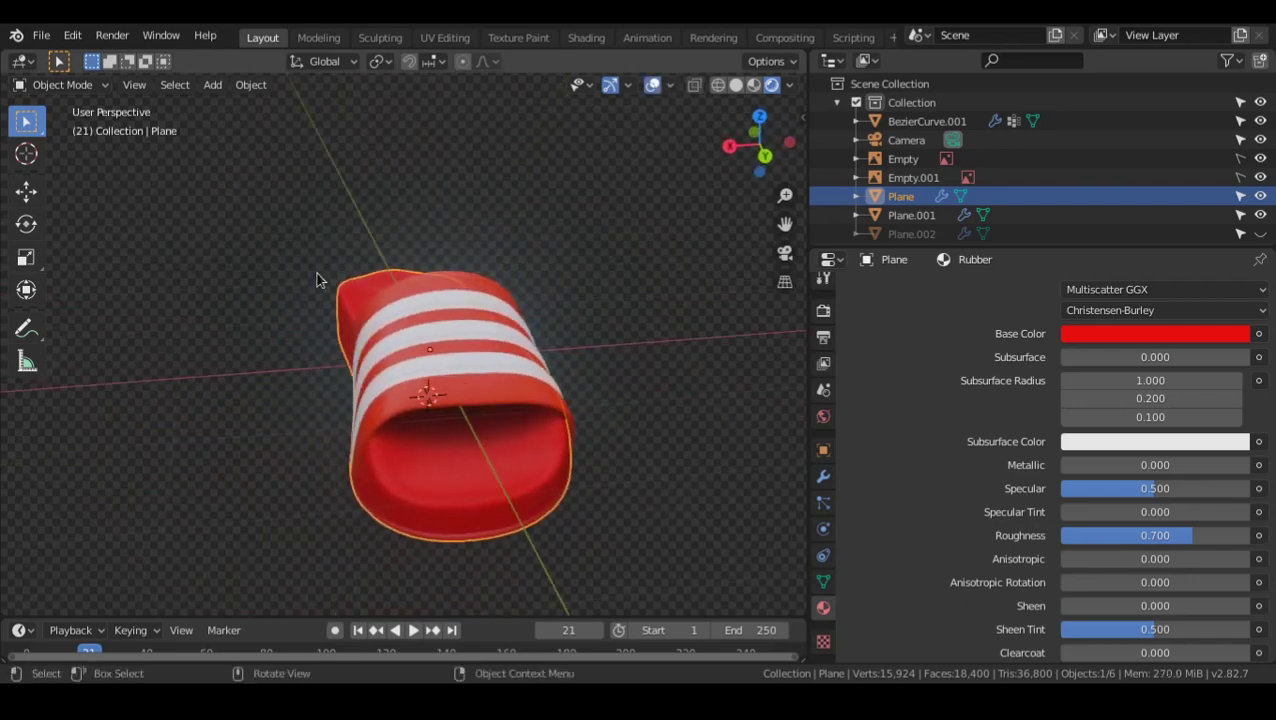
drag(251, 219, 676, 552)
middle_drag(676, 552, 840, 412)
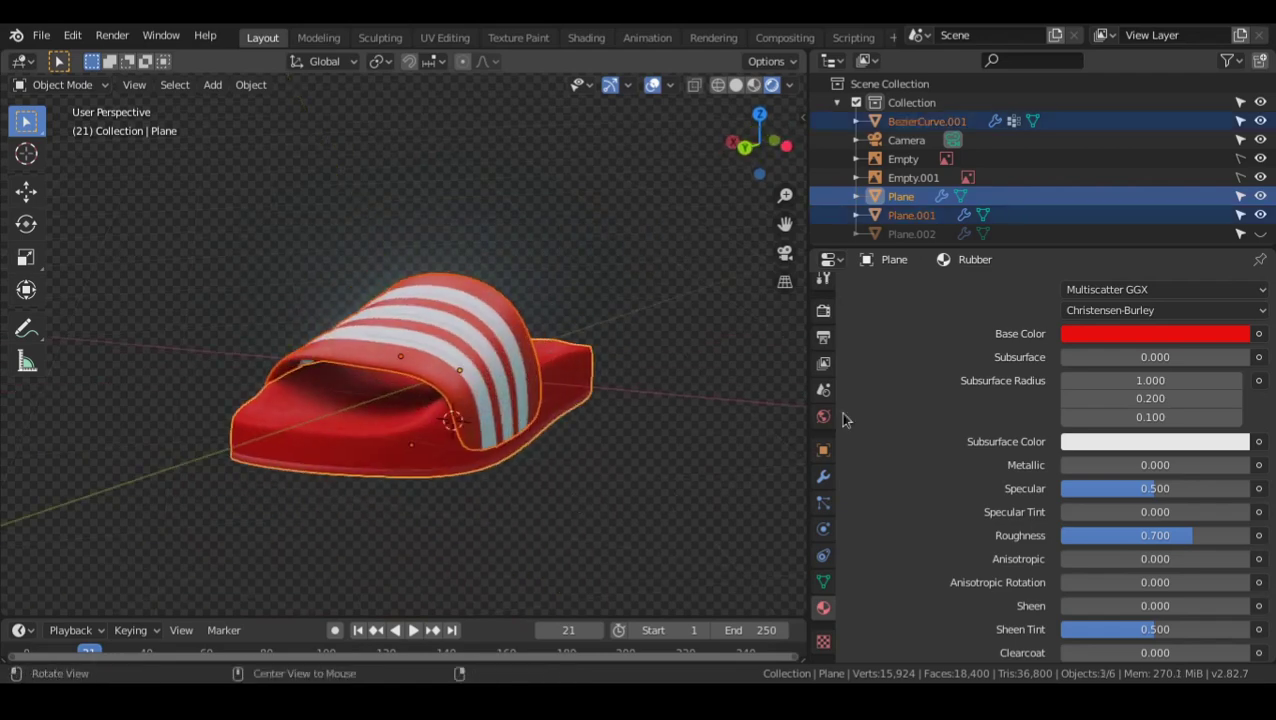
click(1240, 178)
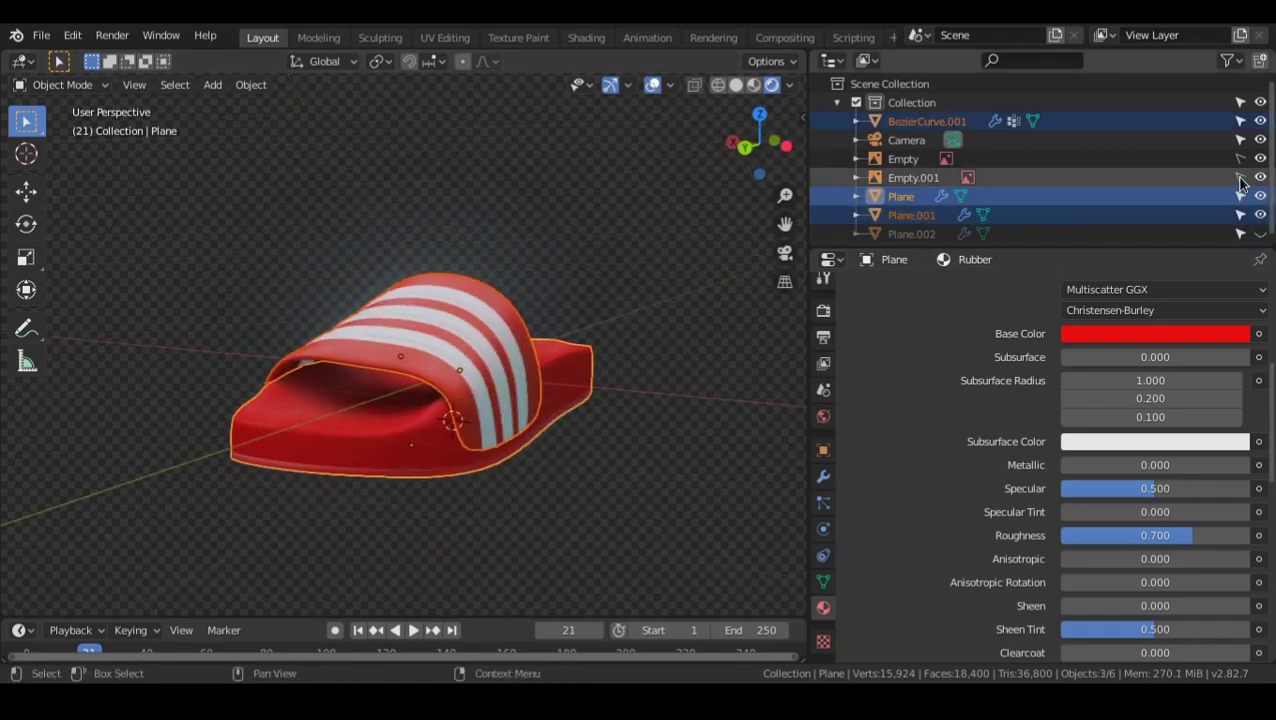
click(1260, 233)
- Select all four sandal objects together, including the wireframe Plane.002 around the sole
alt+drag(613, 420, 495, 418)
click(480, 465)
alt+drag(460, 460, 568, 434)
drag(233, 212, 601, 548)
middle_drag(601, 548, 482, 444)
alt+drag(484, 445, 565, 489)
scroll(564, 555, up, 3)
scroll(563, 507, down, 2)
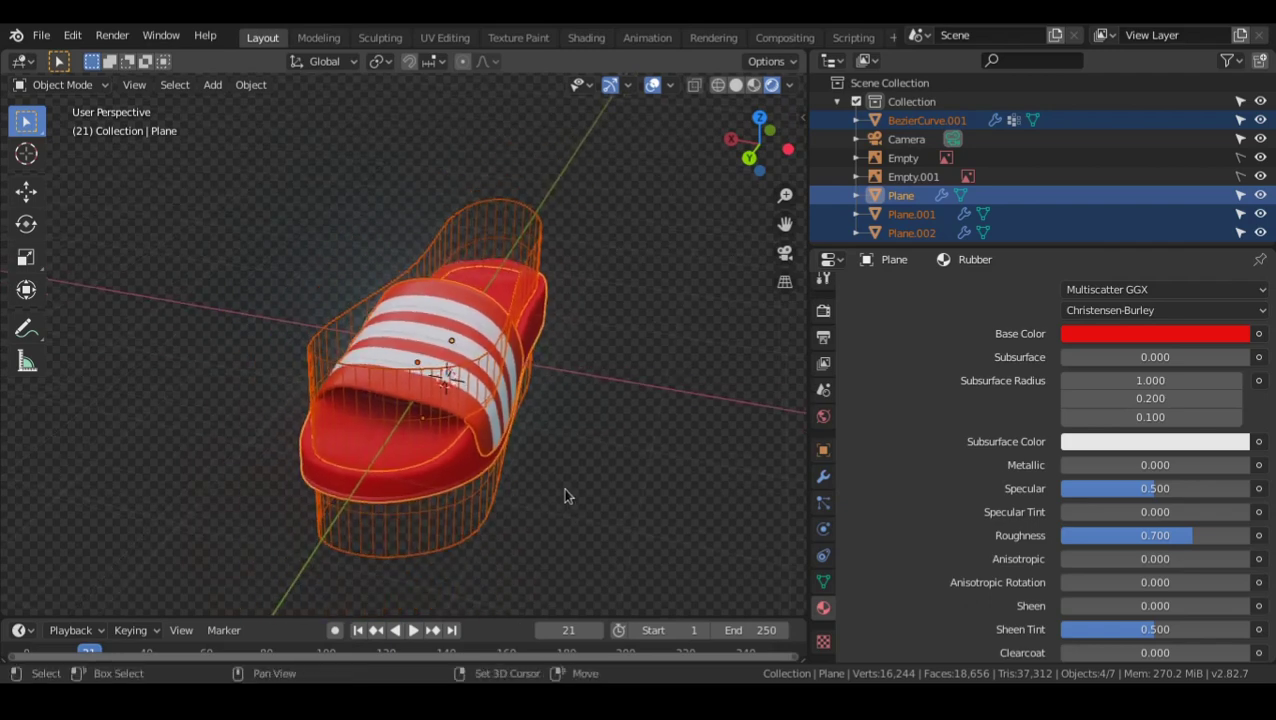
- Duplicate the selected sandal objects and move the copy along the X axis to stand beside the original
key(shift+d)
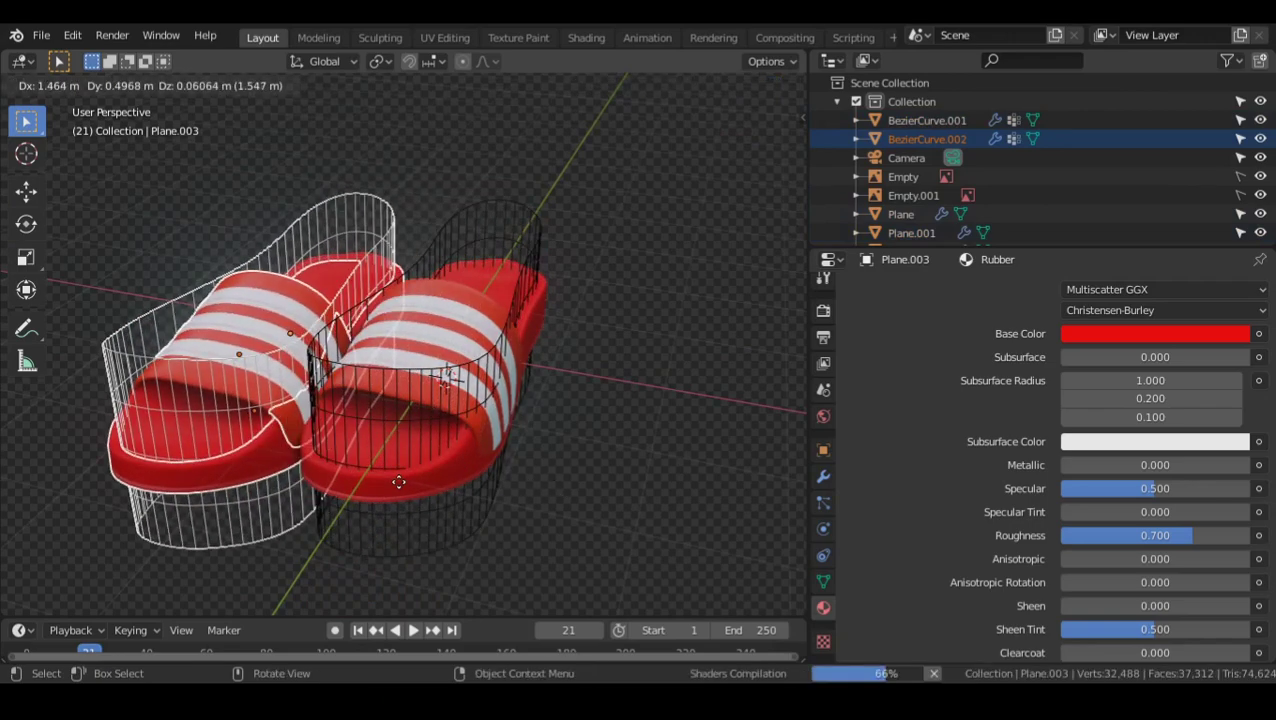
right_click(399, 482)
key(g)
key(x)
click(340, 415)
alt+drag(335, 415, 390, 427)
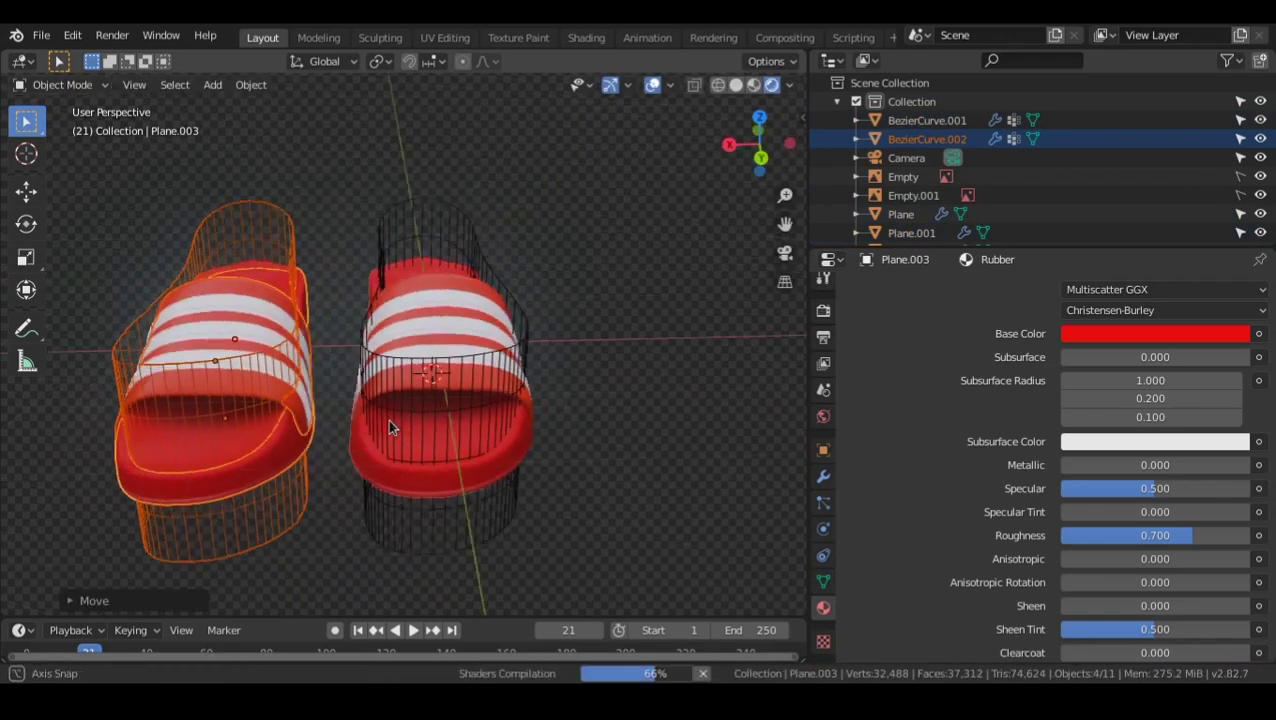
middle_drag(390, 427, 573, 390)
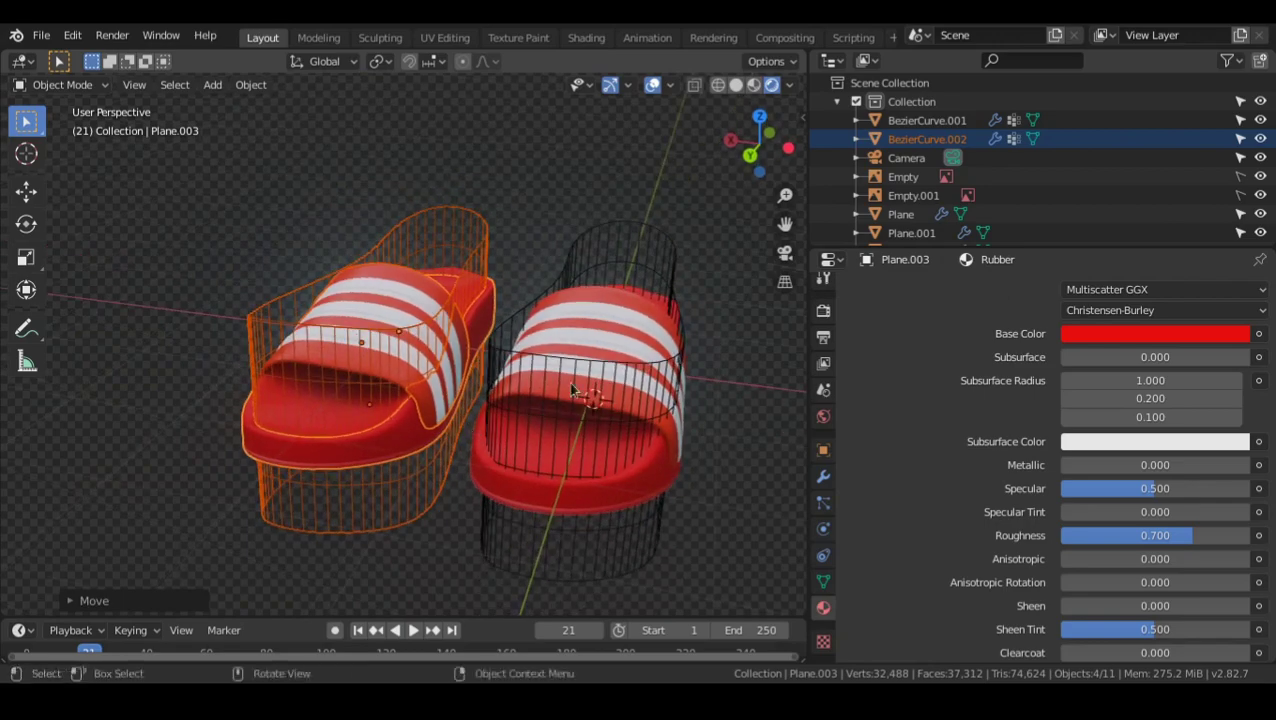
- Inspect the duplicated sandal's underside tread and its upper from several angles
middle_drag(659, 503, 496, 262)
scroll(528, 356, up, 3)
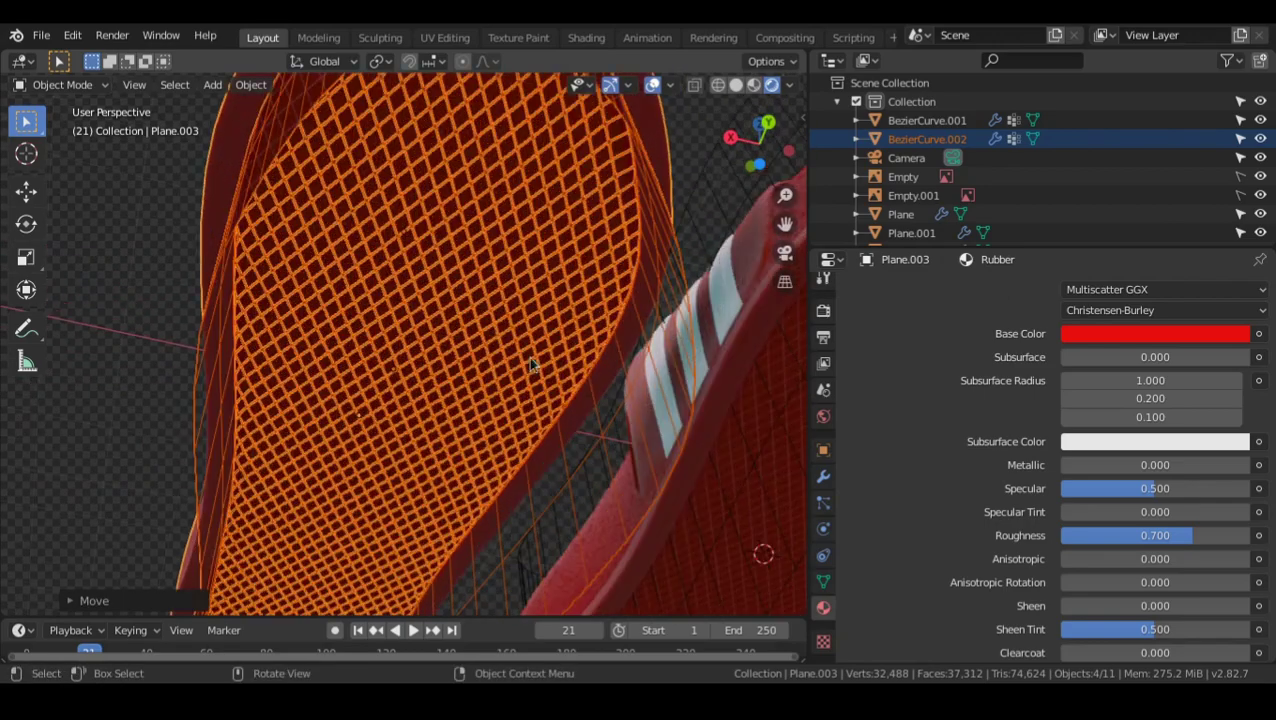
key(alt+a)
middle_drag(528, 356, 472, 534)
scroll(472, 534, down, 6)
click(454, 442)
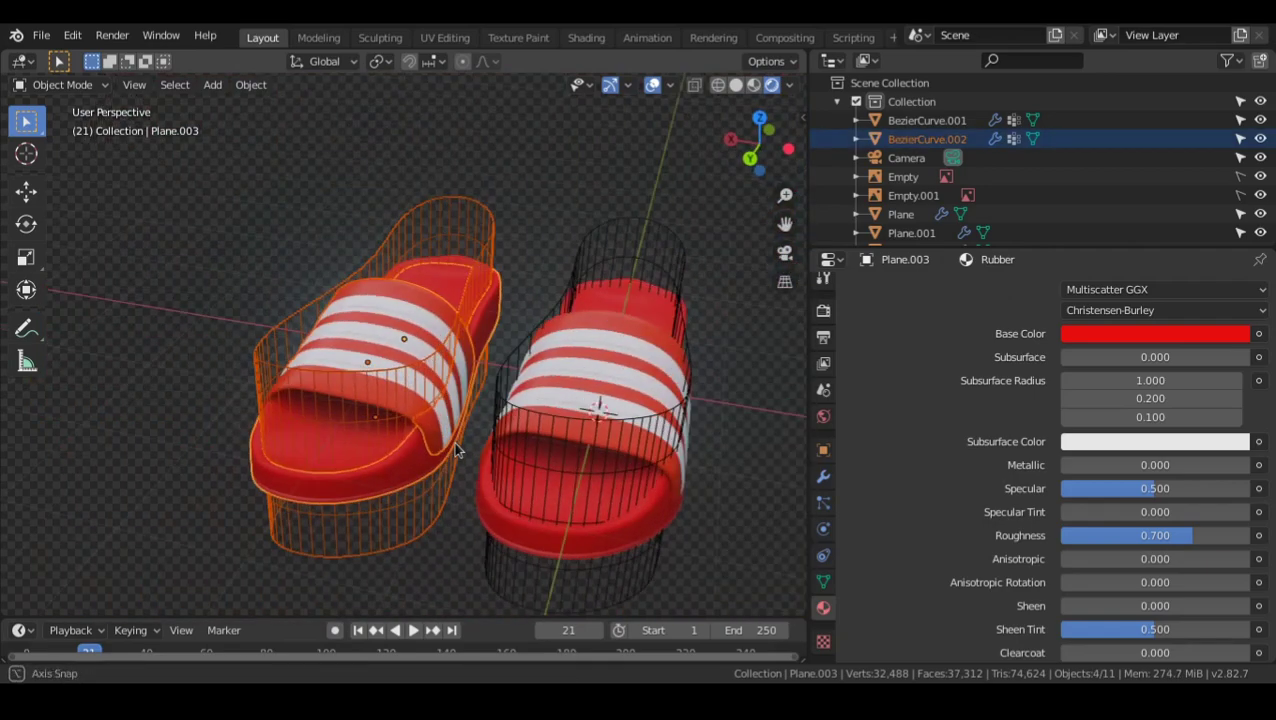
middle_drag(449, 462, 389, 419)
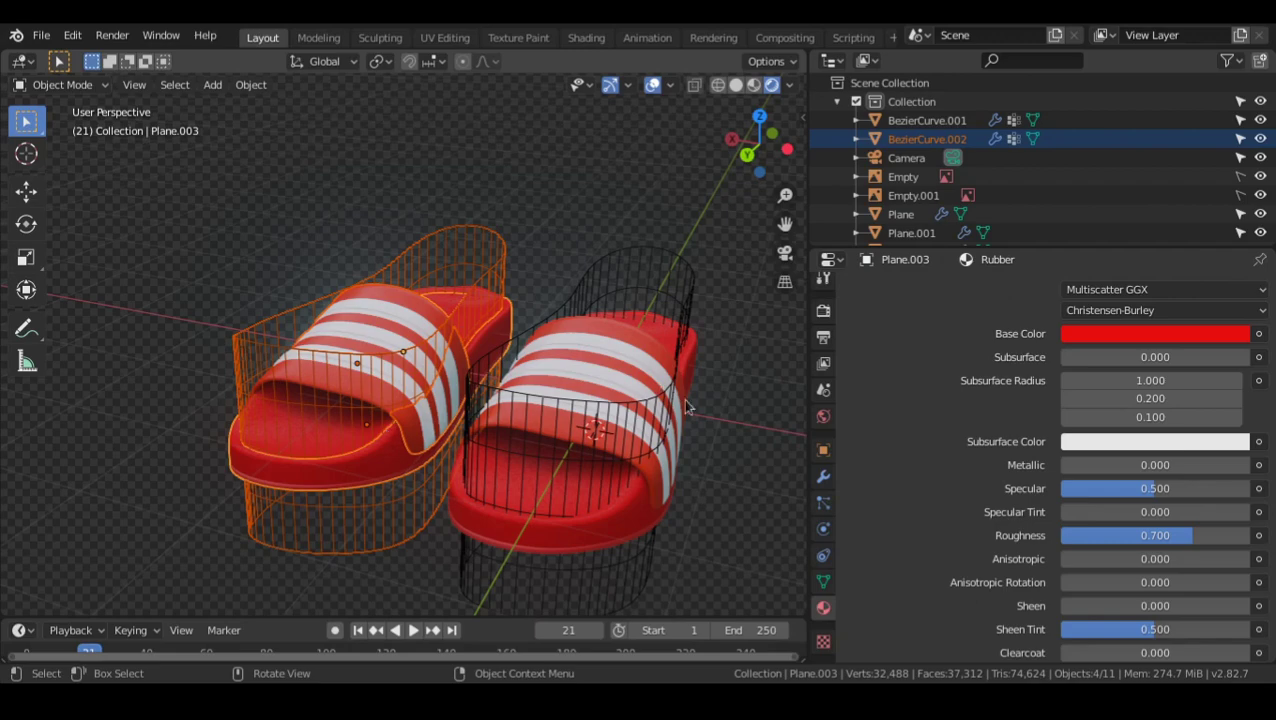
- Examine the modifier stack of the duplicated tread mesh Plane.004, including its Subdivision, Boolean and Wireframe settings
click(823, 476)
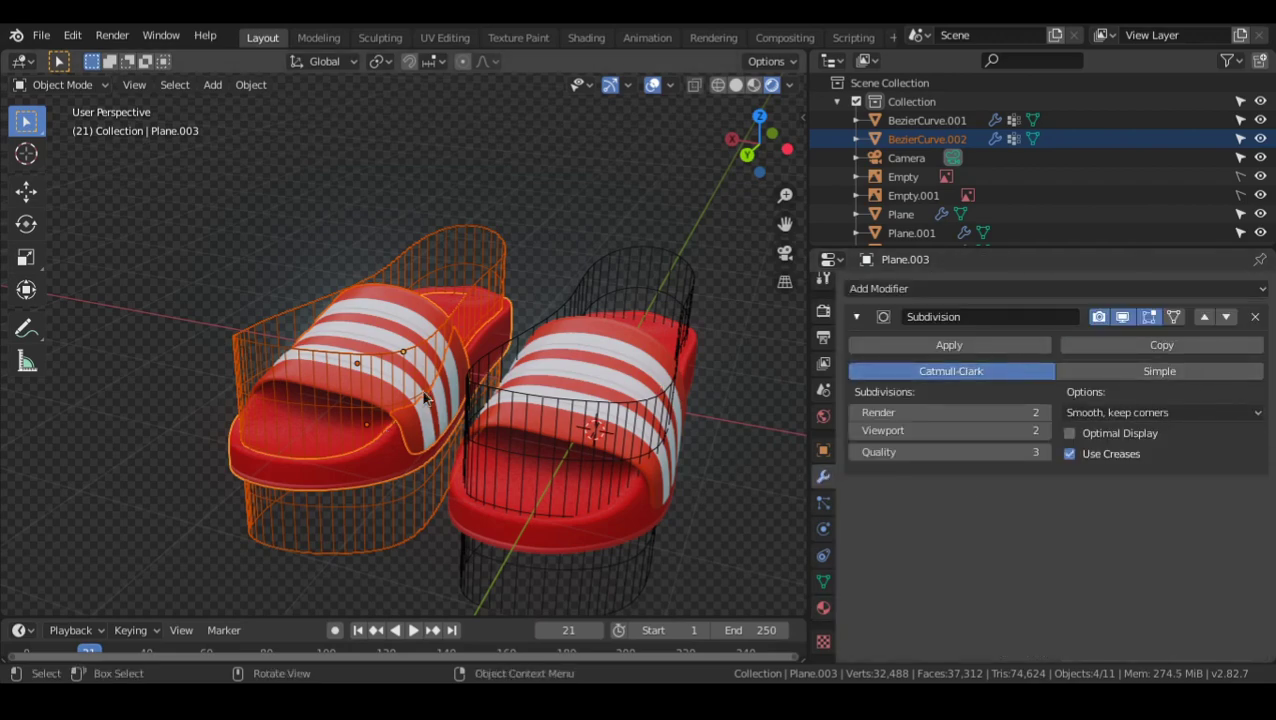
middle_drag(391, 458, 373, 370)
click(373, 372)
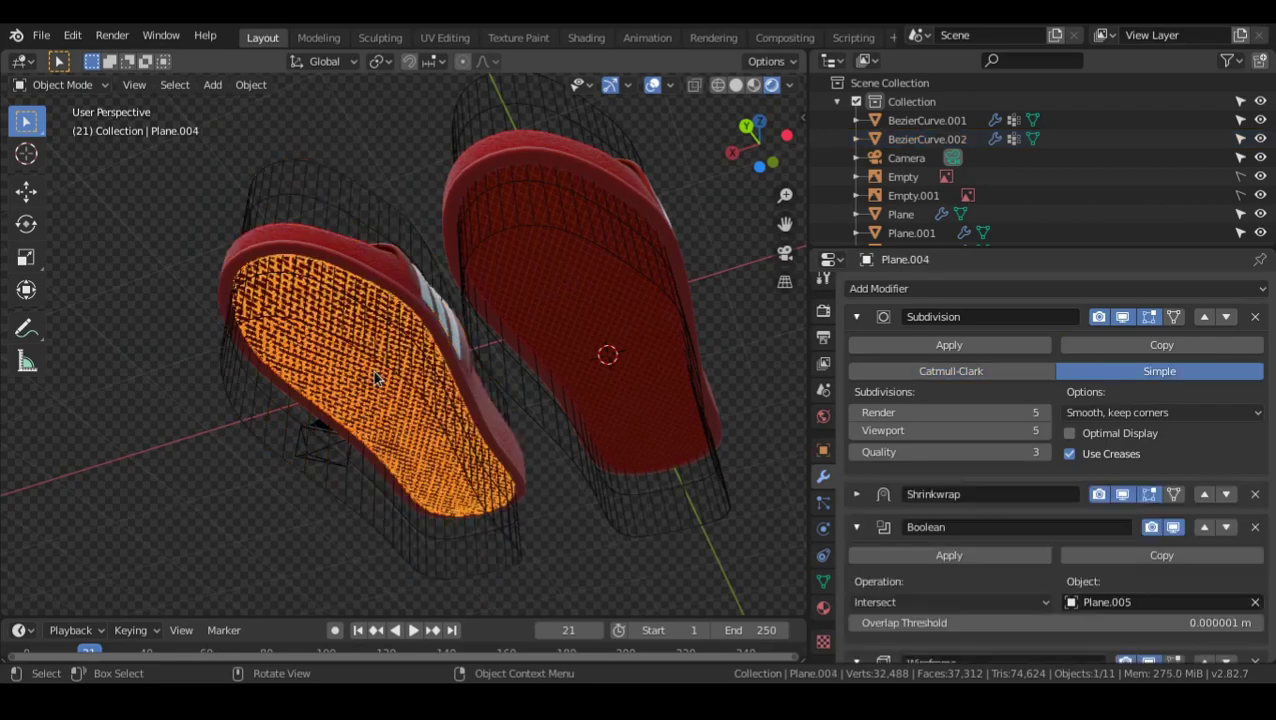
scroll(1035, 426, down, 5)
scroll(955, 390, up, 5)
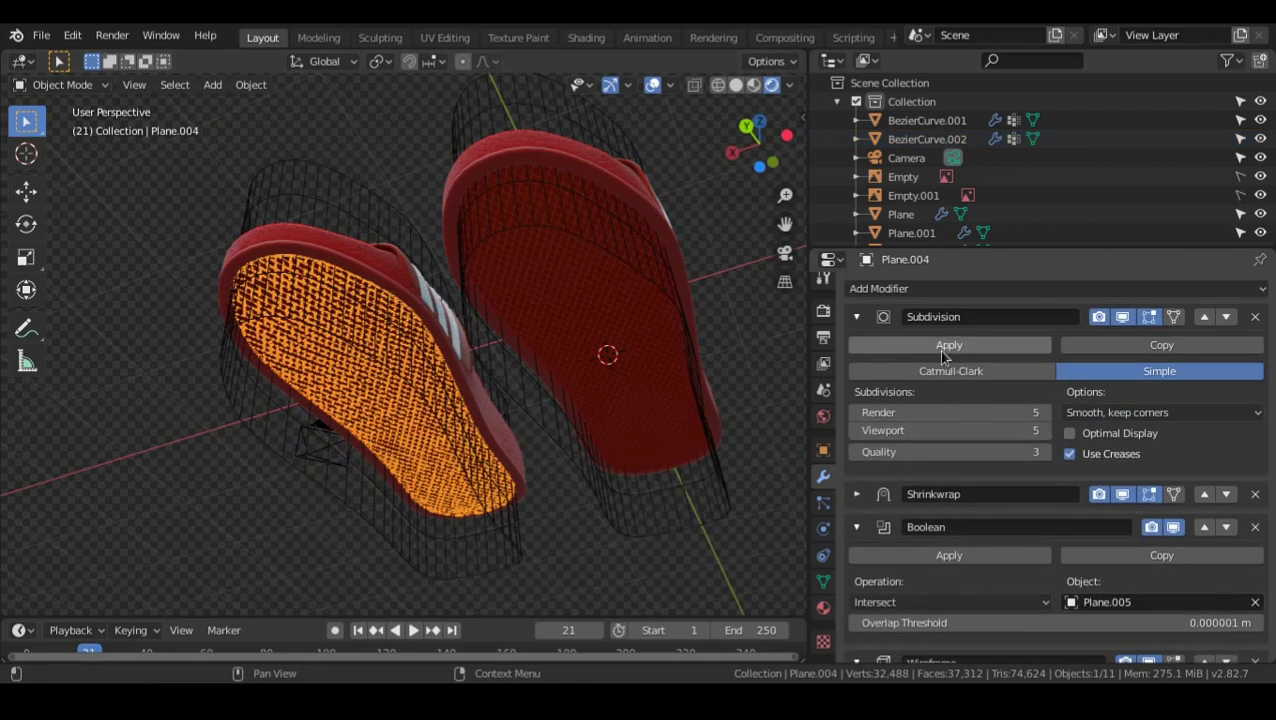
scroll(968, 480, down, 5)
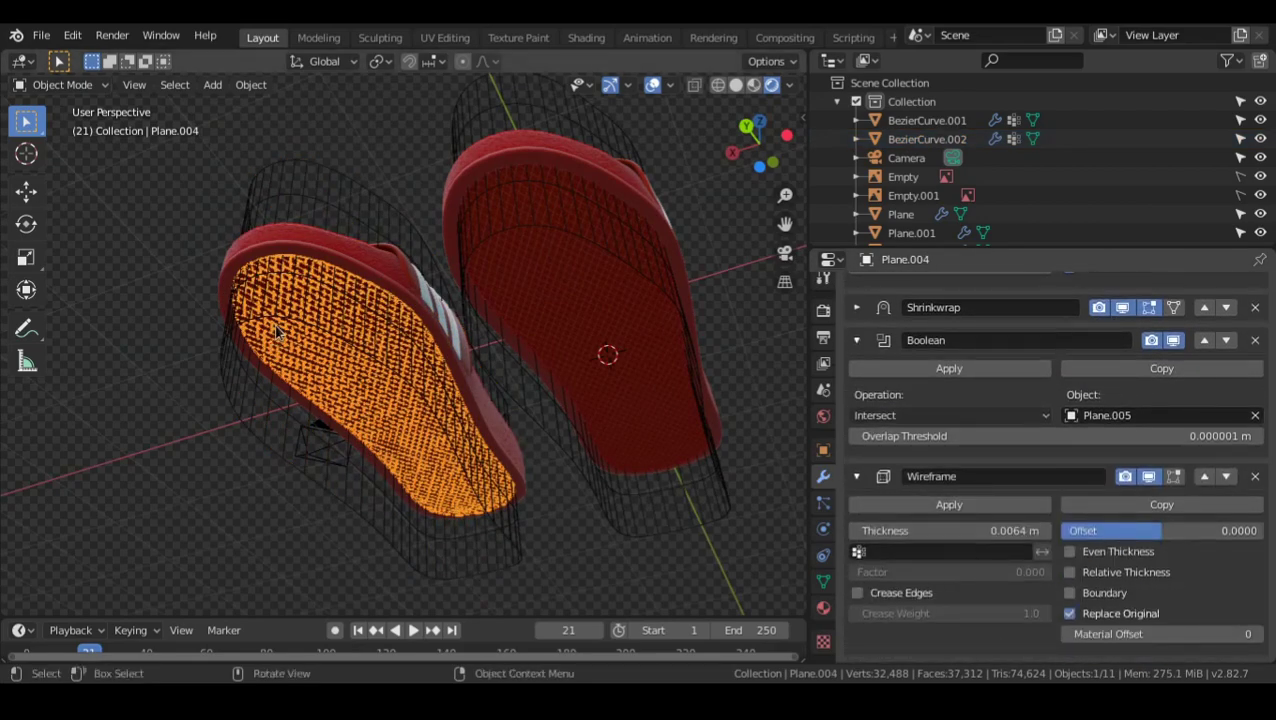
middle_drag(277, 333, 370, 412)
scroll(1011, 440, up, 5)
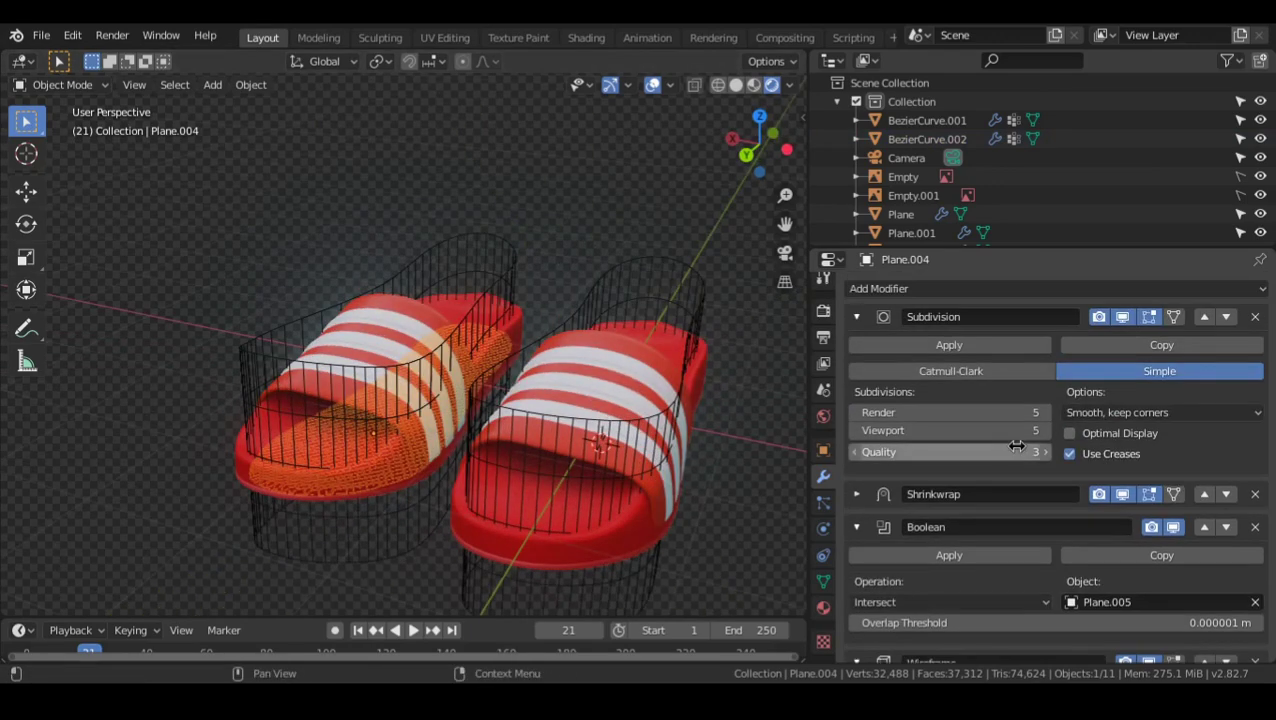
middle_drag(788, 401, 489, 324)
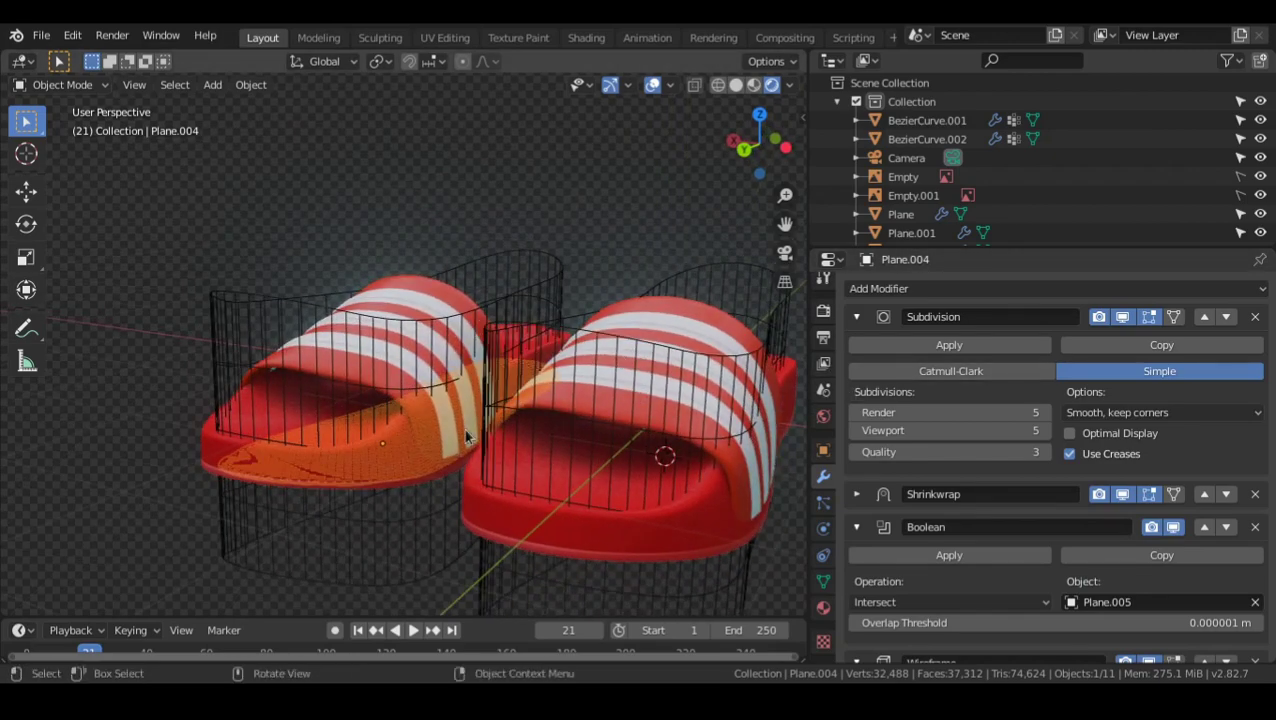
- Select the four objects of the duplicated sandal together and show both sandals from the top
click(409, 423)
middle_drag(409, 423, 493, 427)
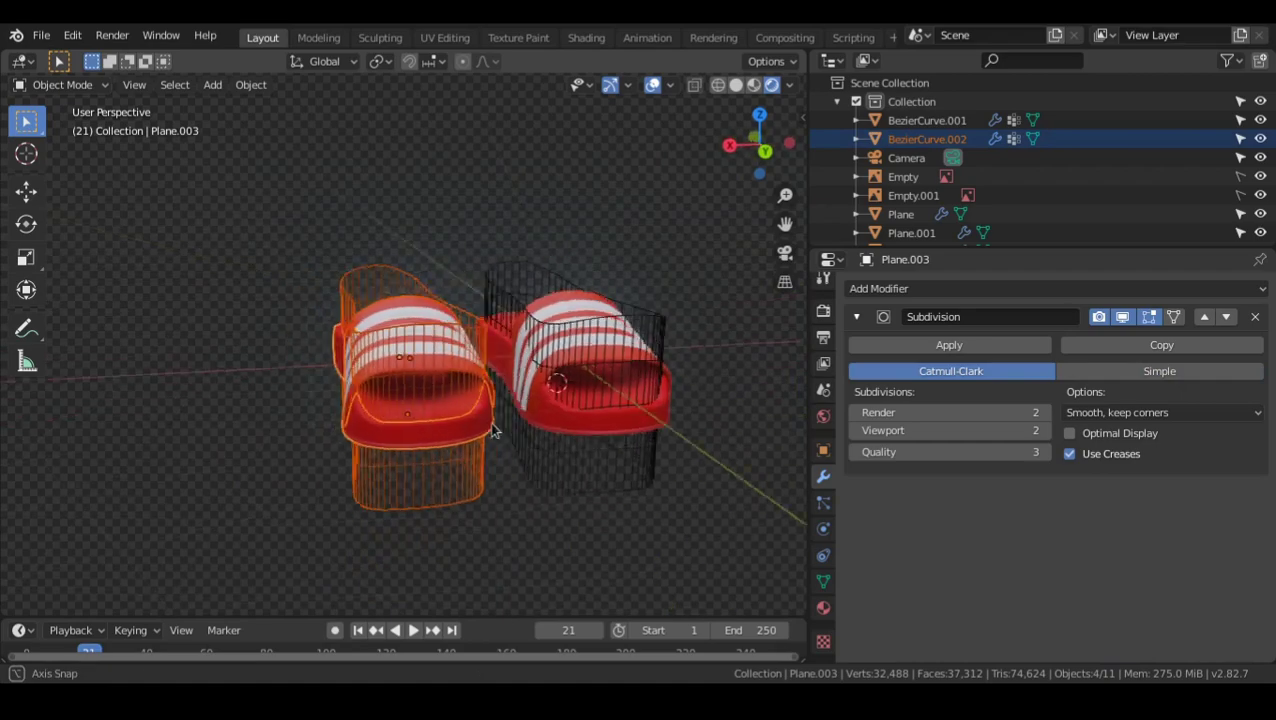
key(KP_7)
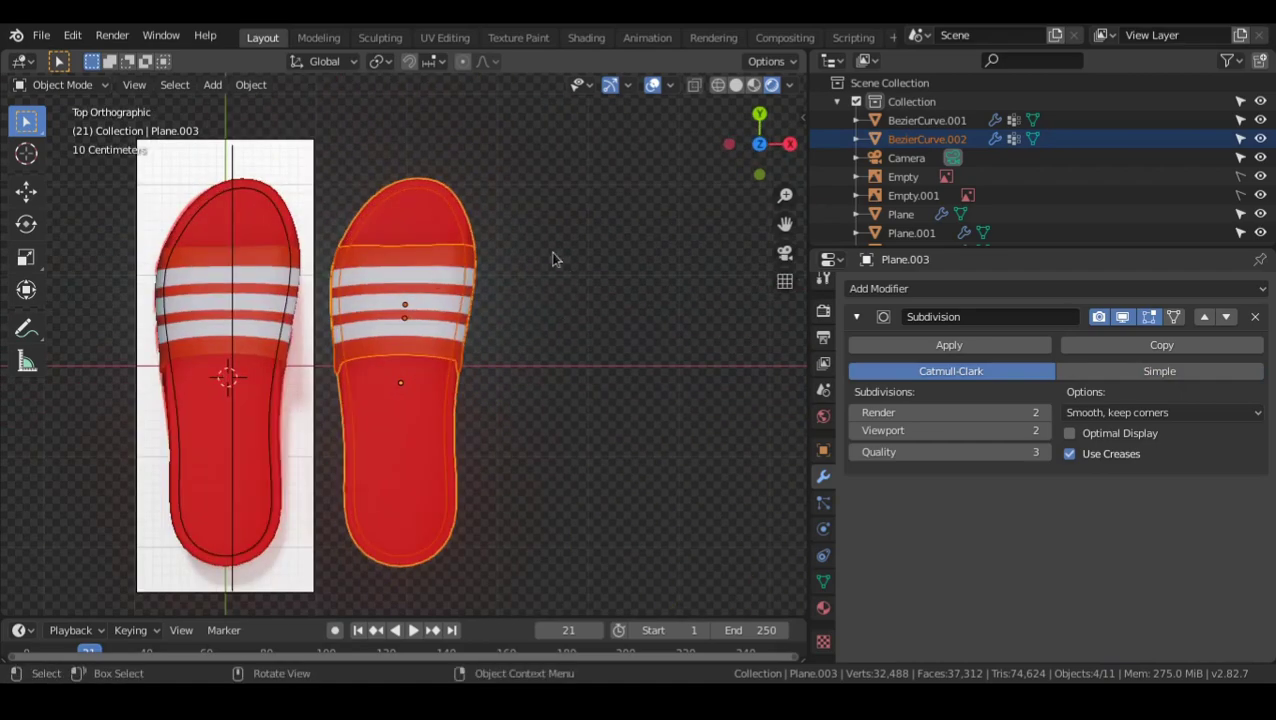
shift+middle_drag(556, 259, 648, 294)
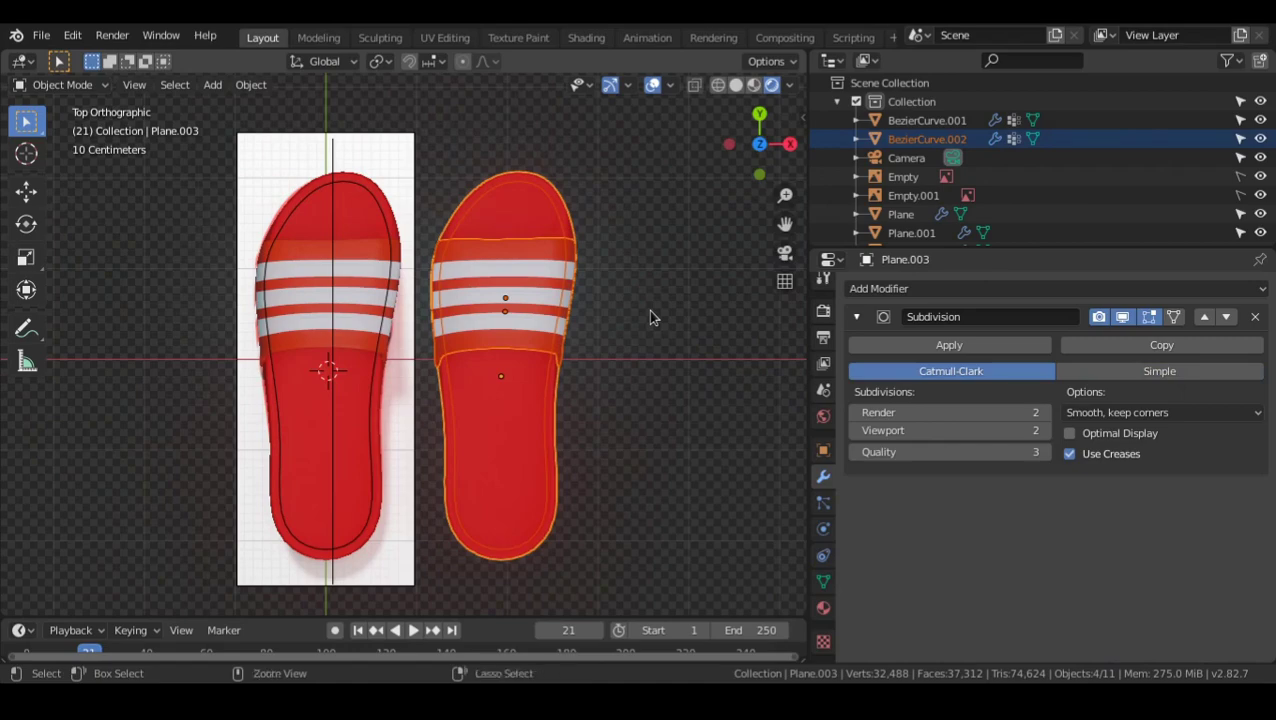
- Try to mirror the duplicated sandal along the global X axis, check it from the side, and undo the attempt
key(ctrl+m)
key(x)
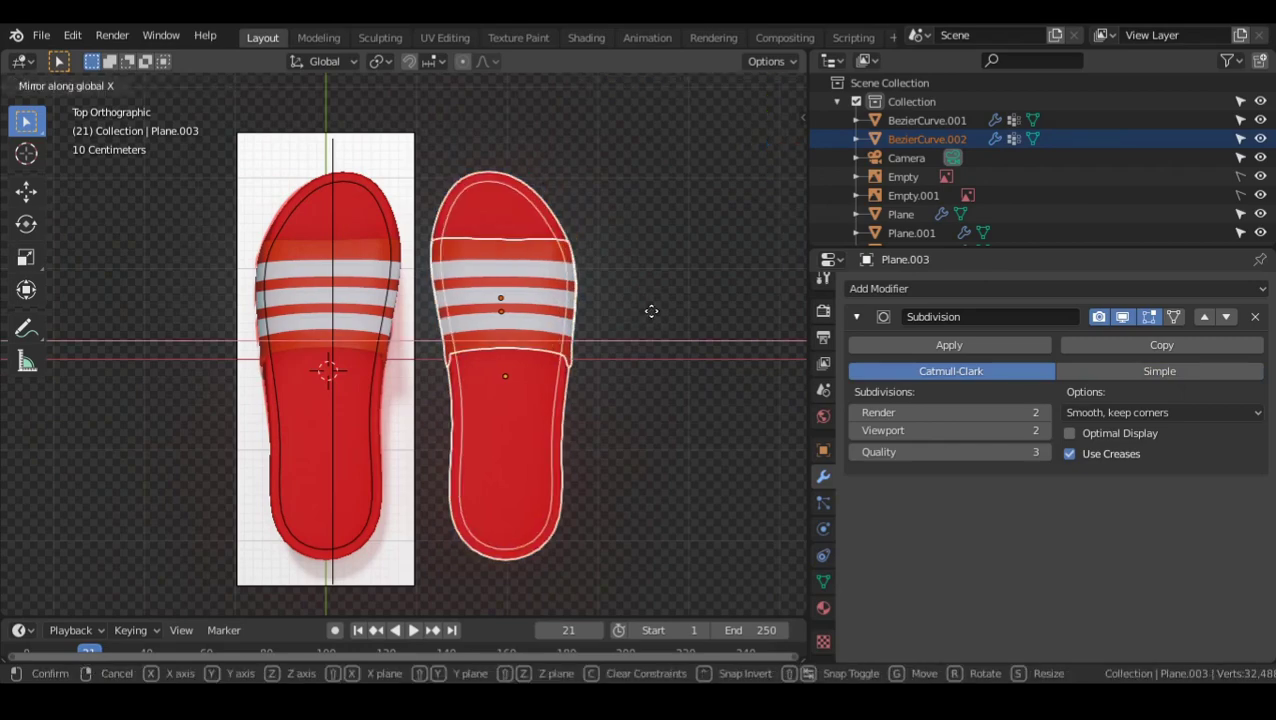
click(651, 311)
alt+drag(502, 385, 370, 235)
key(alt+a)
alt+drag(590, 408, 432, 380)
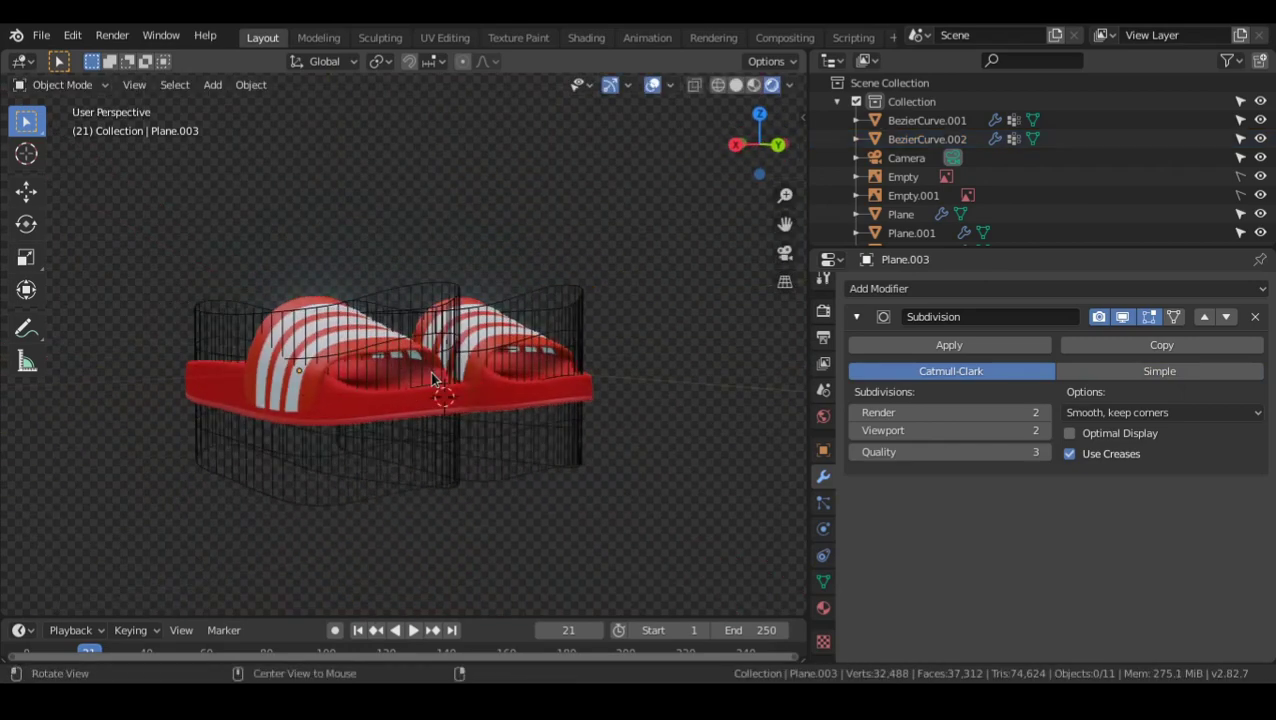
middle_drag(433, 378, 589, 437)
click(589, 437)
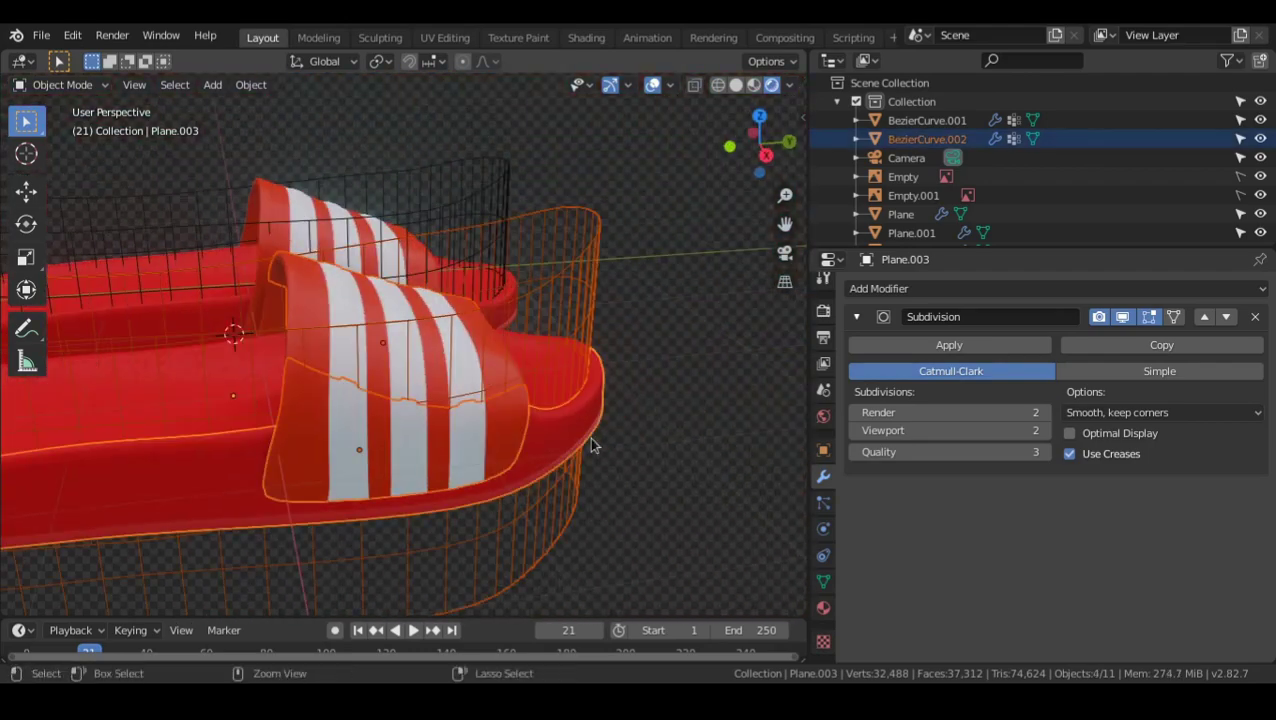
key(ctrl+z)
- Scale the duplicated sandal by -1 on all axes from the top view
alt+drag(429, 427, 545, 464)
key(grave)
click(558, 363)
scroll(558, 363, down, 3)
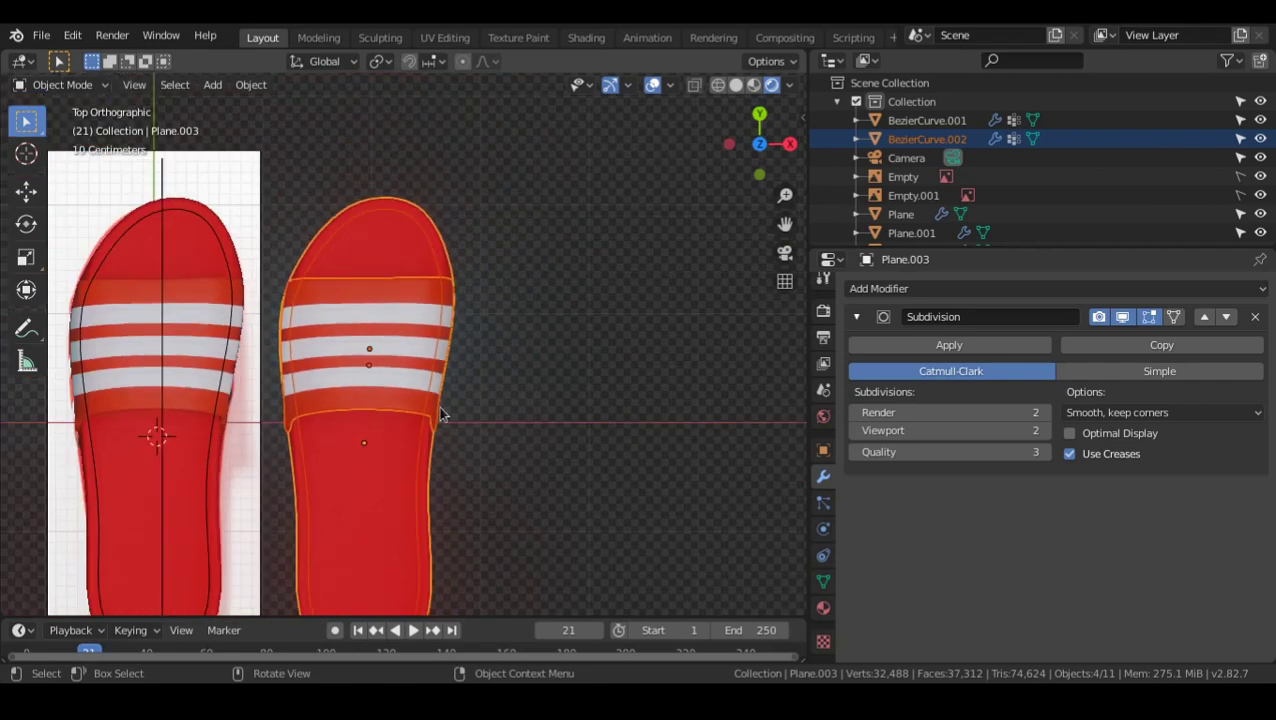
shift+middle_drag(312, 415, 546, 381)
scroll(520, 365, down, 1)
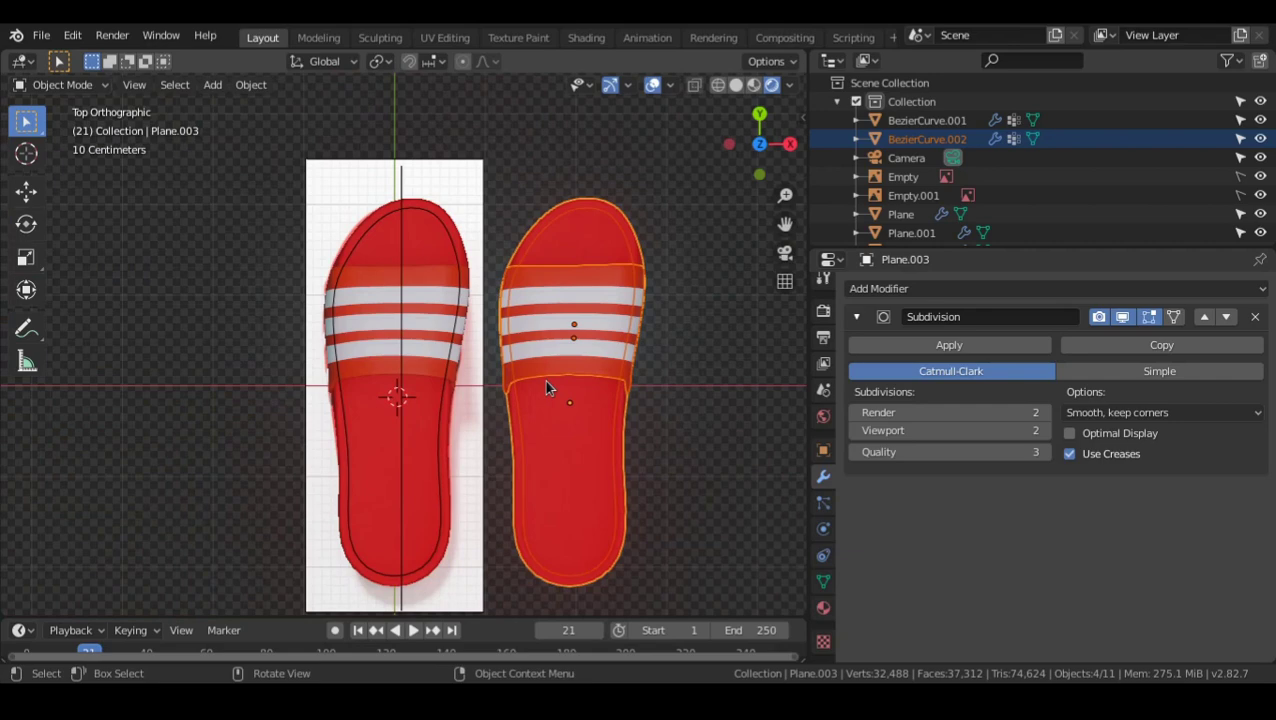
key(s)
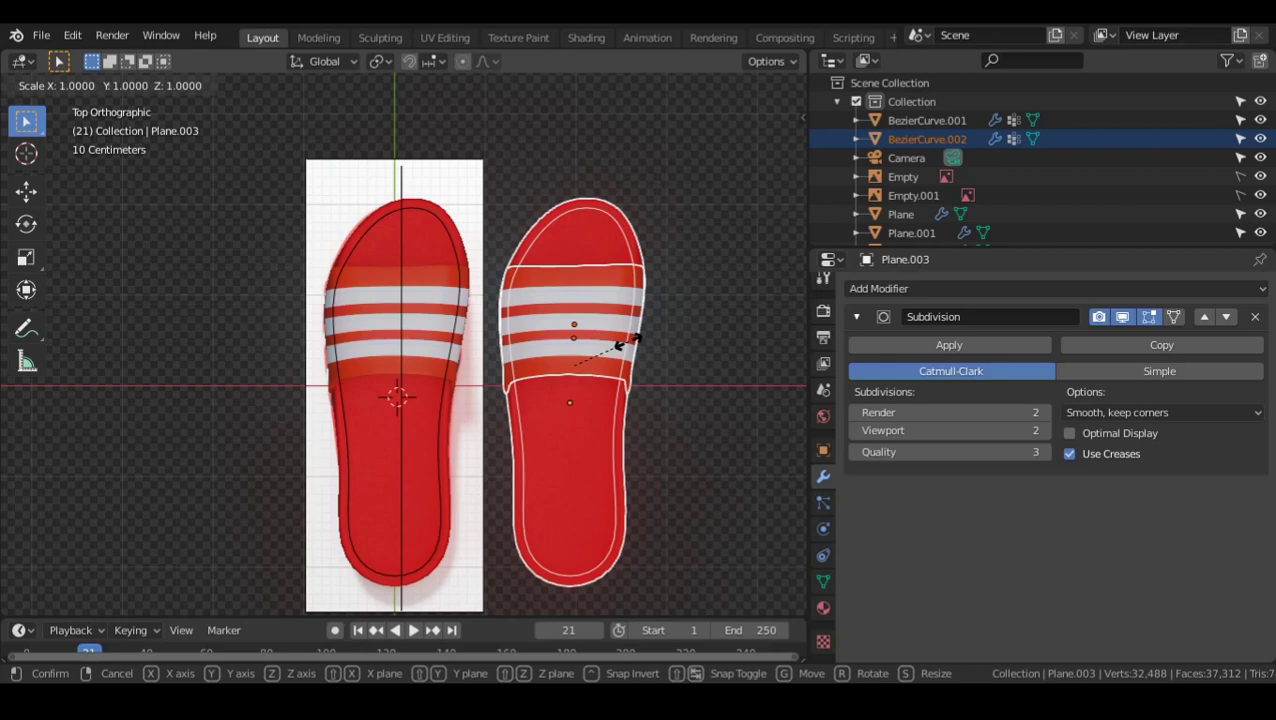
text(-1)
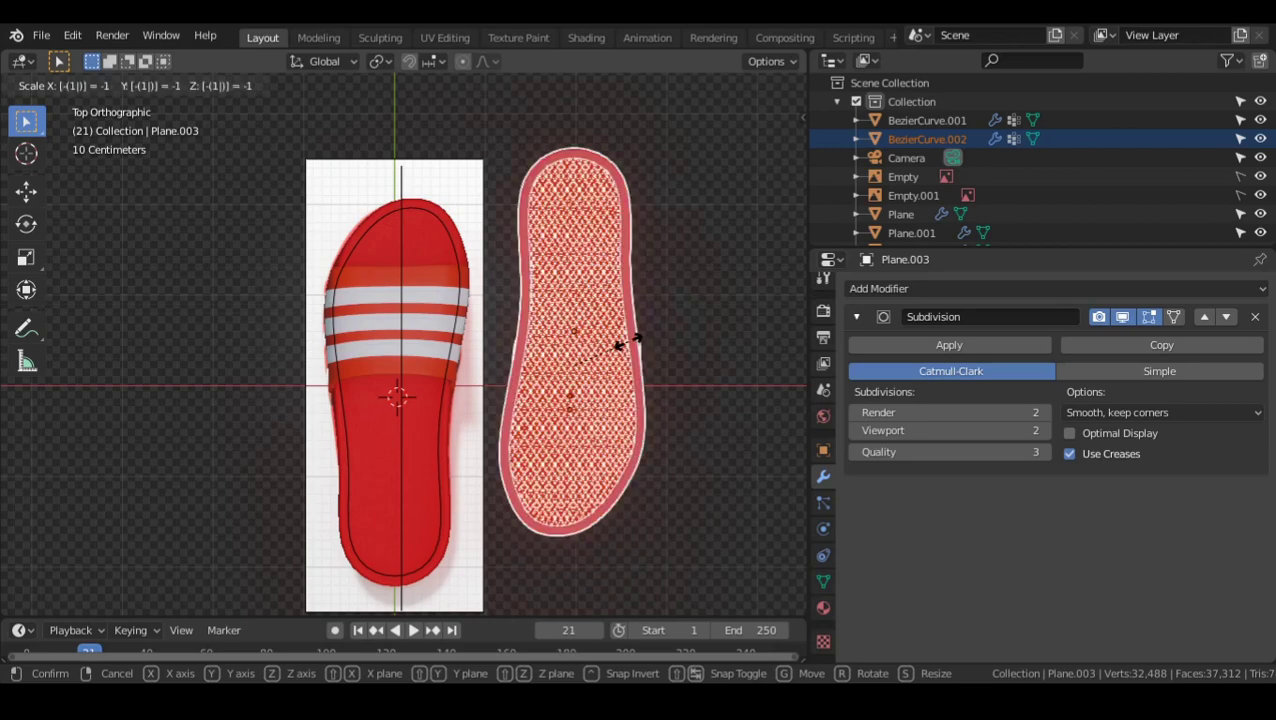
key(Return)
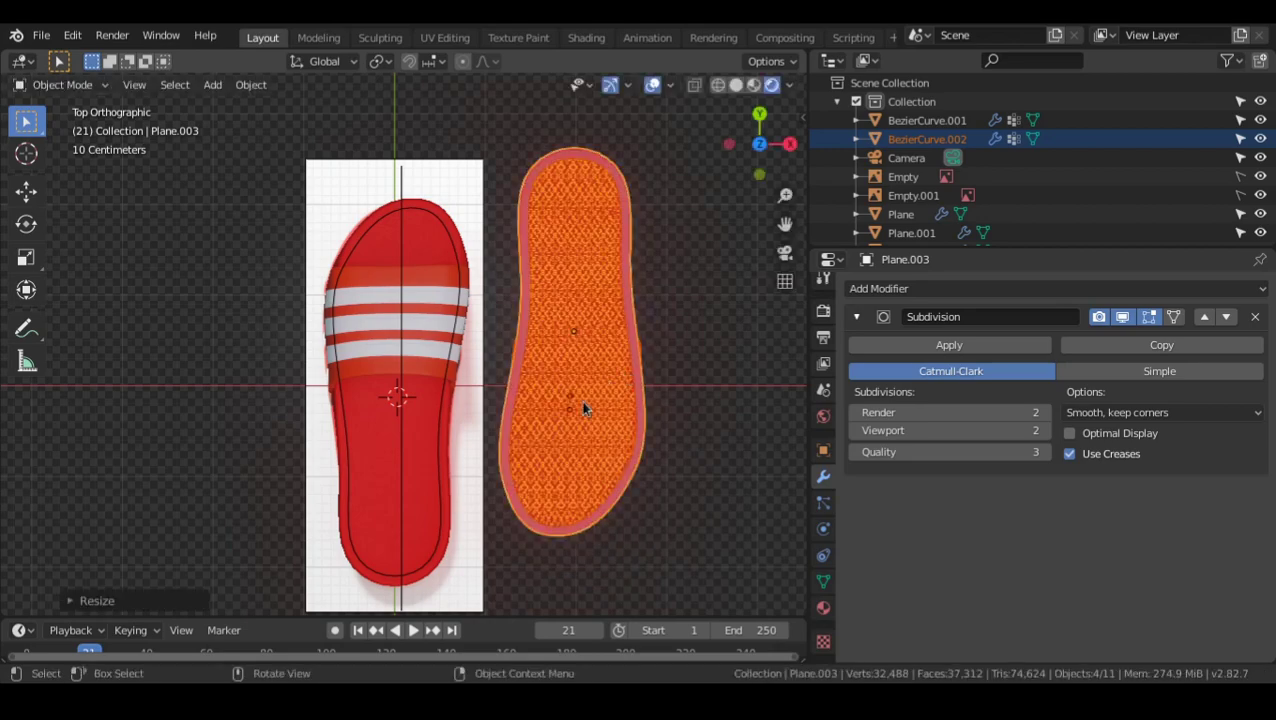
- Rotate the inverted sandal 180 degrees around the global X axis so it stands upright as a mirrored copy
key(KP_3)
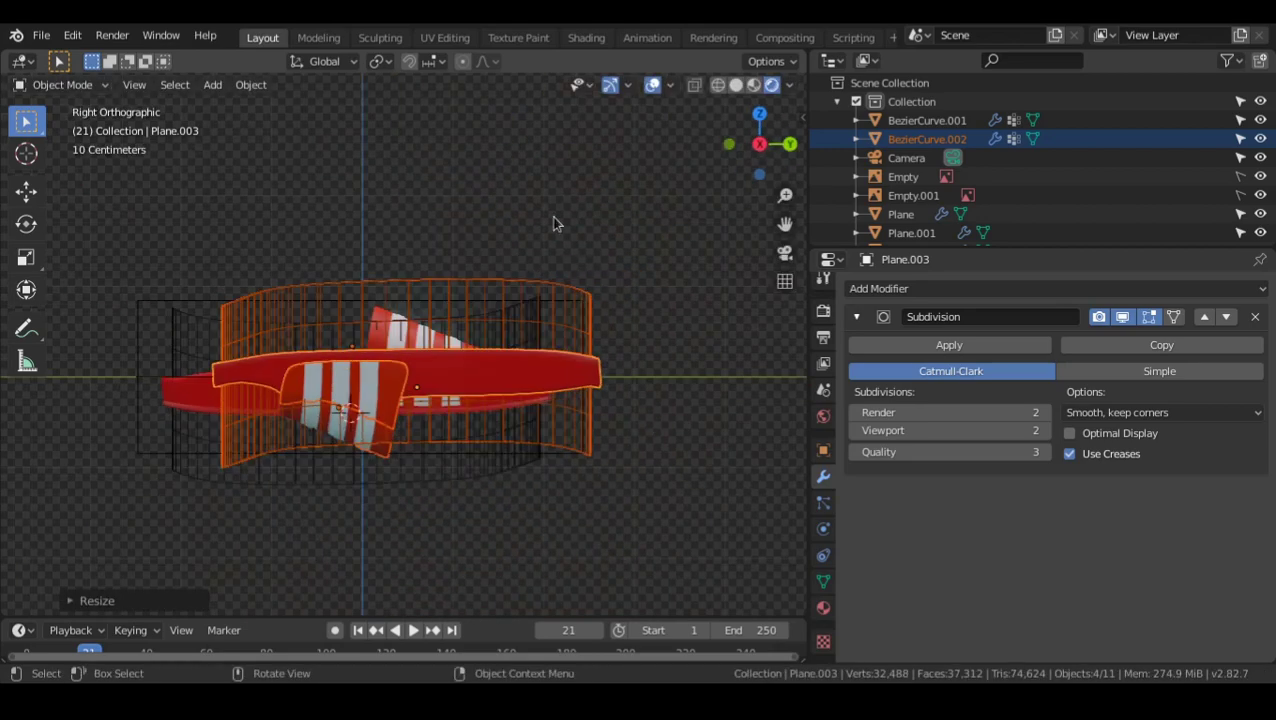
key(r)
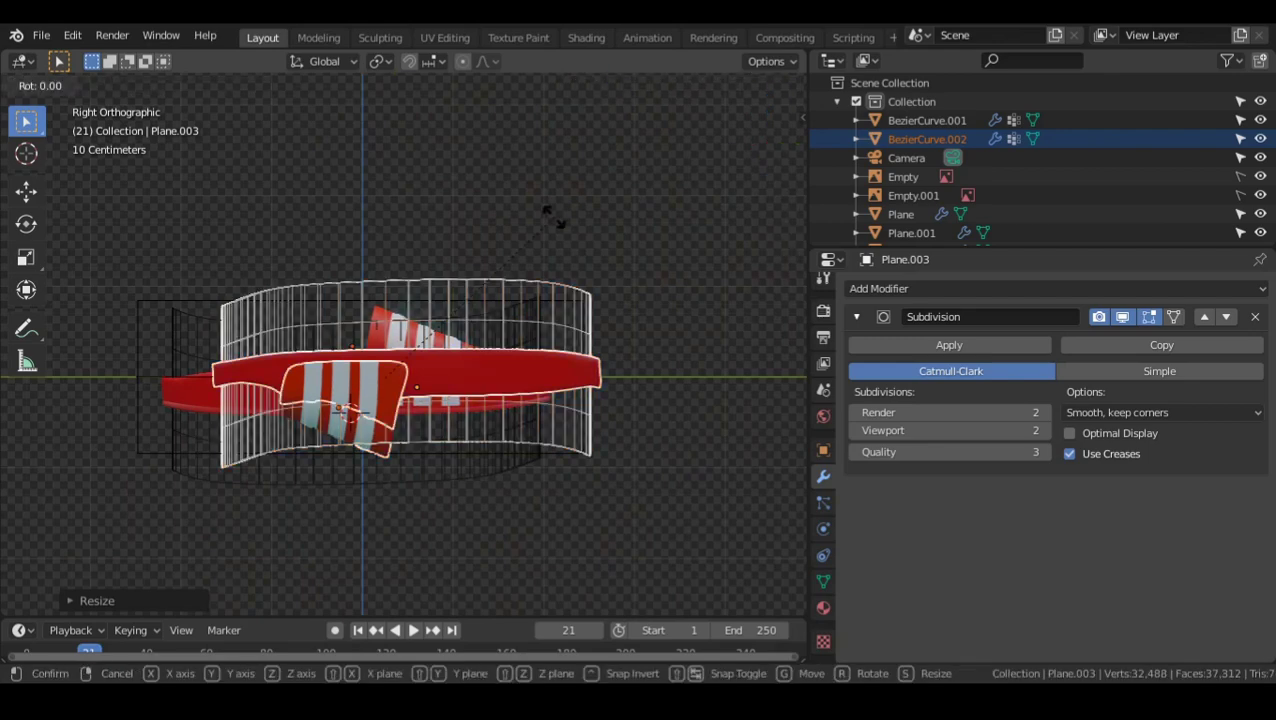
key(x)
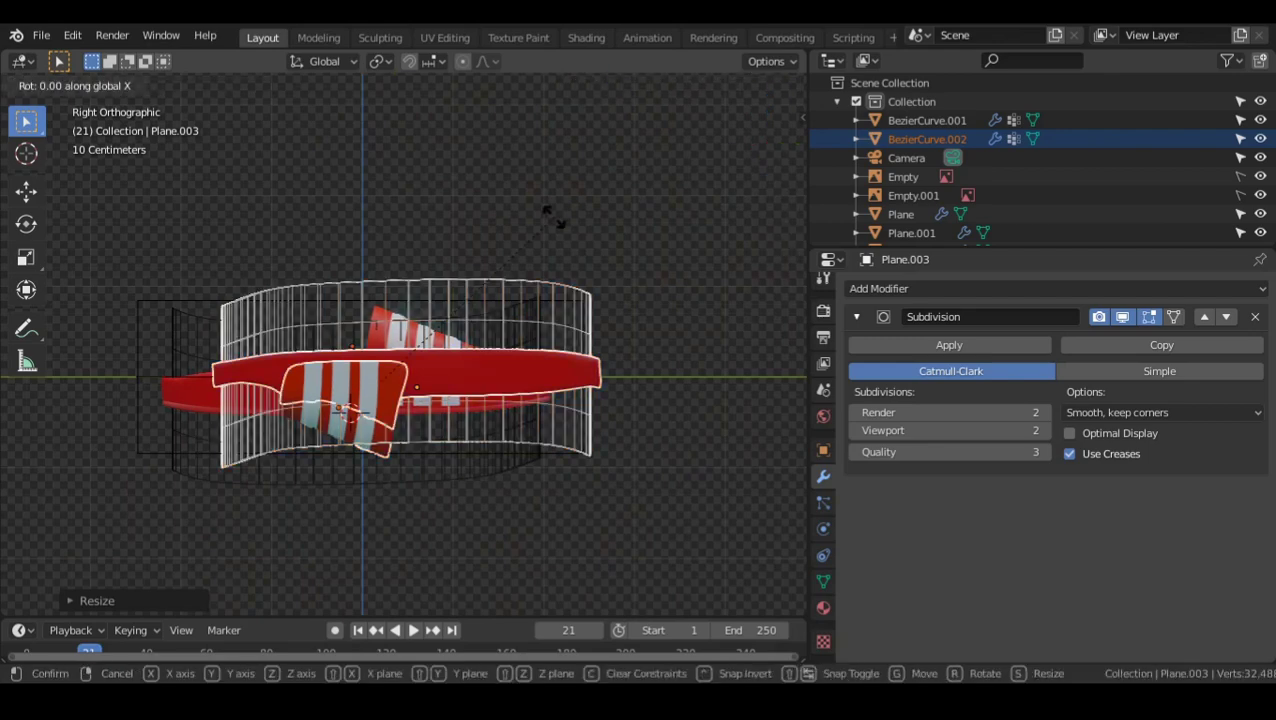
text(180)
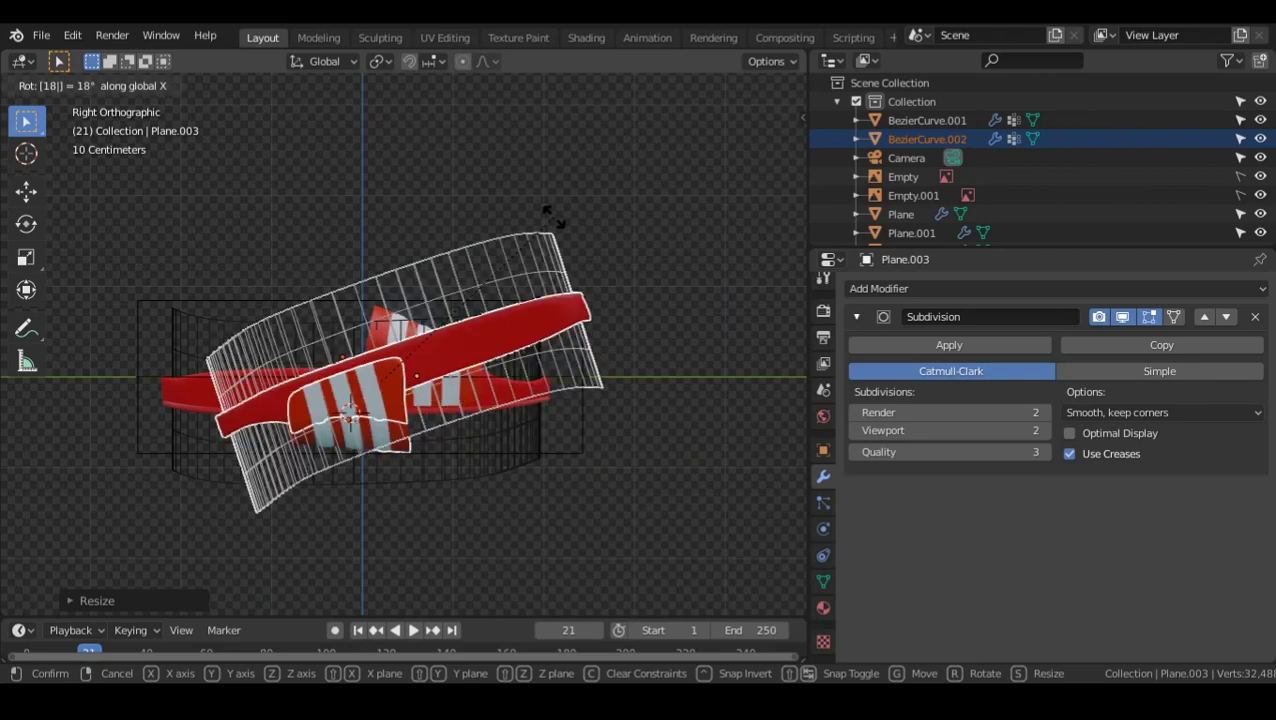
key(Return)
middle_drag(600, 333, 420, 275)
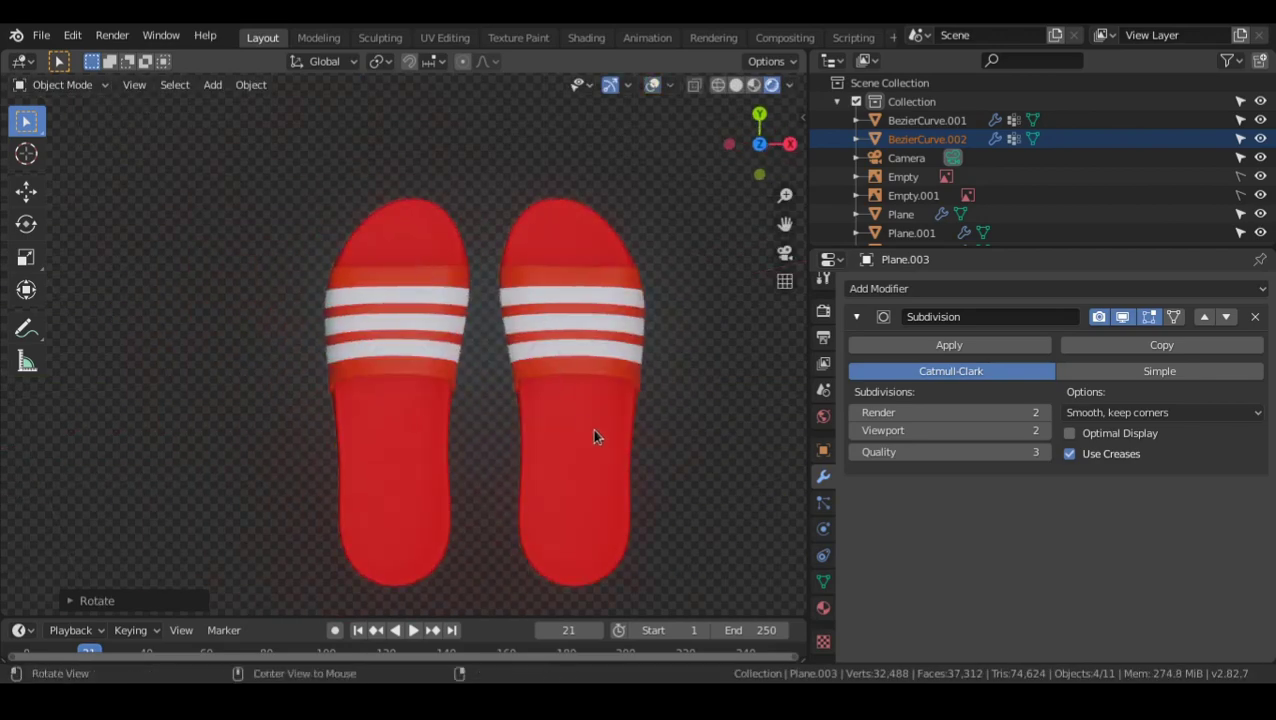
- Rotate the mirrored sandal around the global Z axis so its toe points outward from the original
middle_drag(594, 434, 553, 390)
key(r)
key(z)
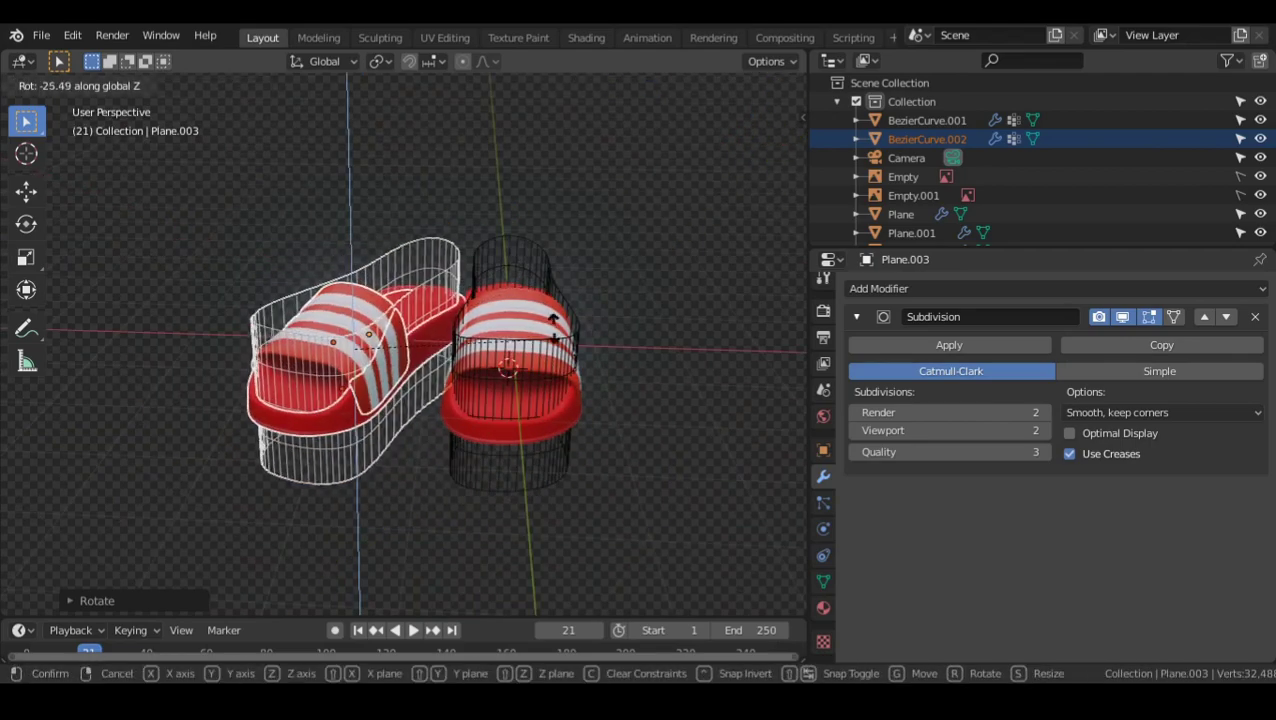
click(548, 325)
middle_drag(548, 325, 569, 412)
key(KP_7)
shift+middle_drag(580, 310, 631, 249)
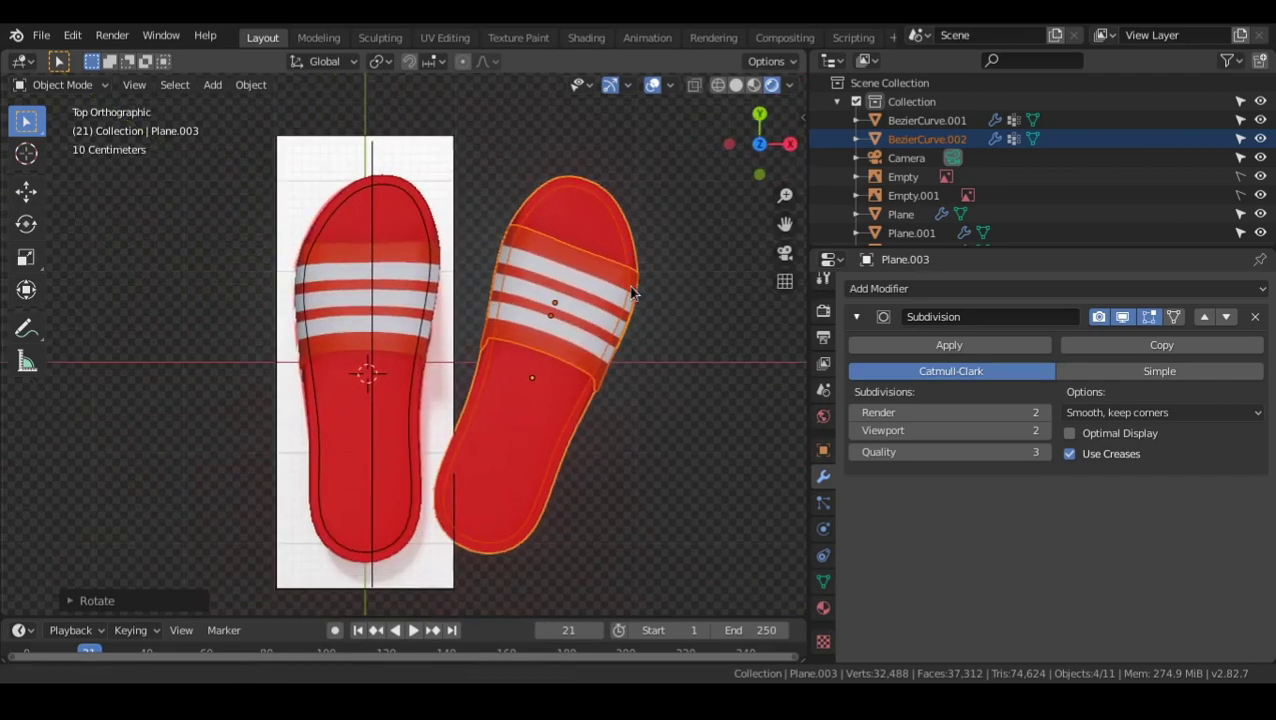
- Reposition the angled sandal beside the original and hide the viewport overlays for a clean look at the pair
key(g)
click(629, 251)
alt+drag(582, 372, 490, 285)
alt+drag(723, 394, 638, 404)
key(alt+shift+z)
middle_drag(638, 408, 432, 332)
alt+shift+drag(454, 303, 436, 328)
alt+shift+drag(436, 330, 478, 386)
alt+drag(466, 390, 472, 389)
scroll(472, 389, up, 1)
middle_drag(471, 385, 448, 334)
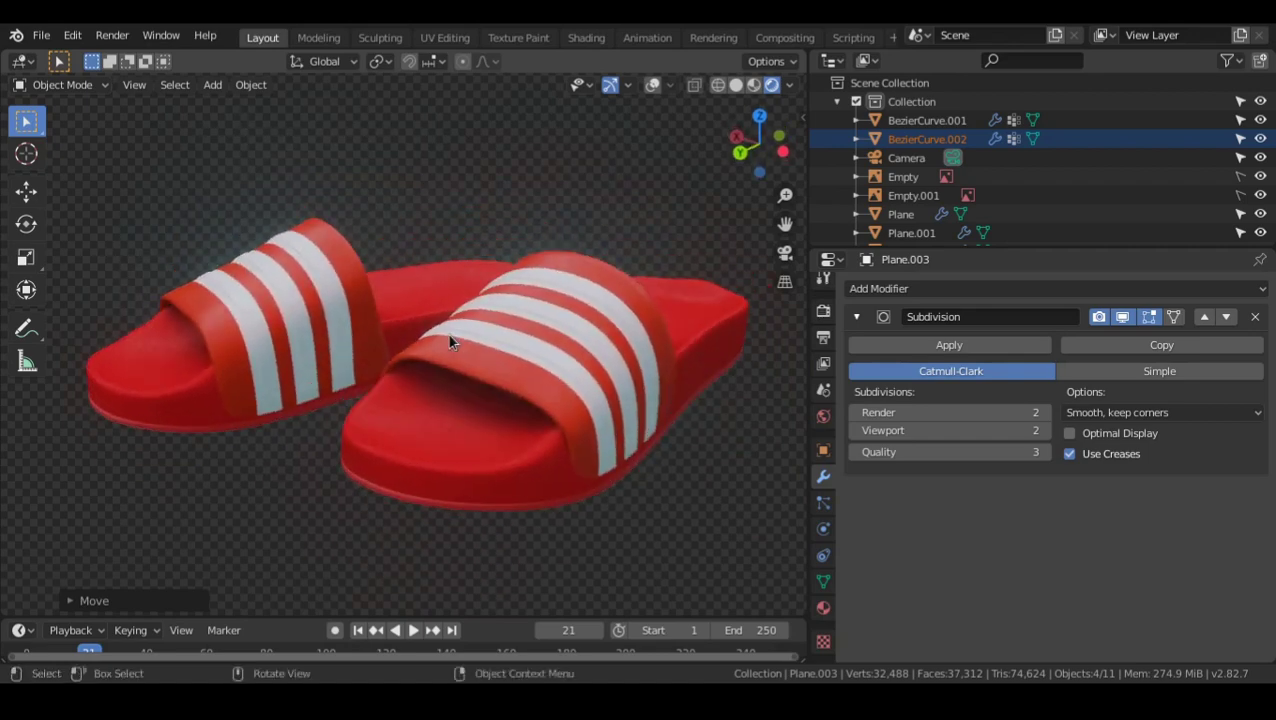
- Check the pair's framing through the scene camera, trying walk navigation and a free view before returning to the camera
key(KP_0)
key(shift+grave)
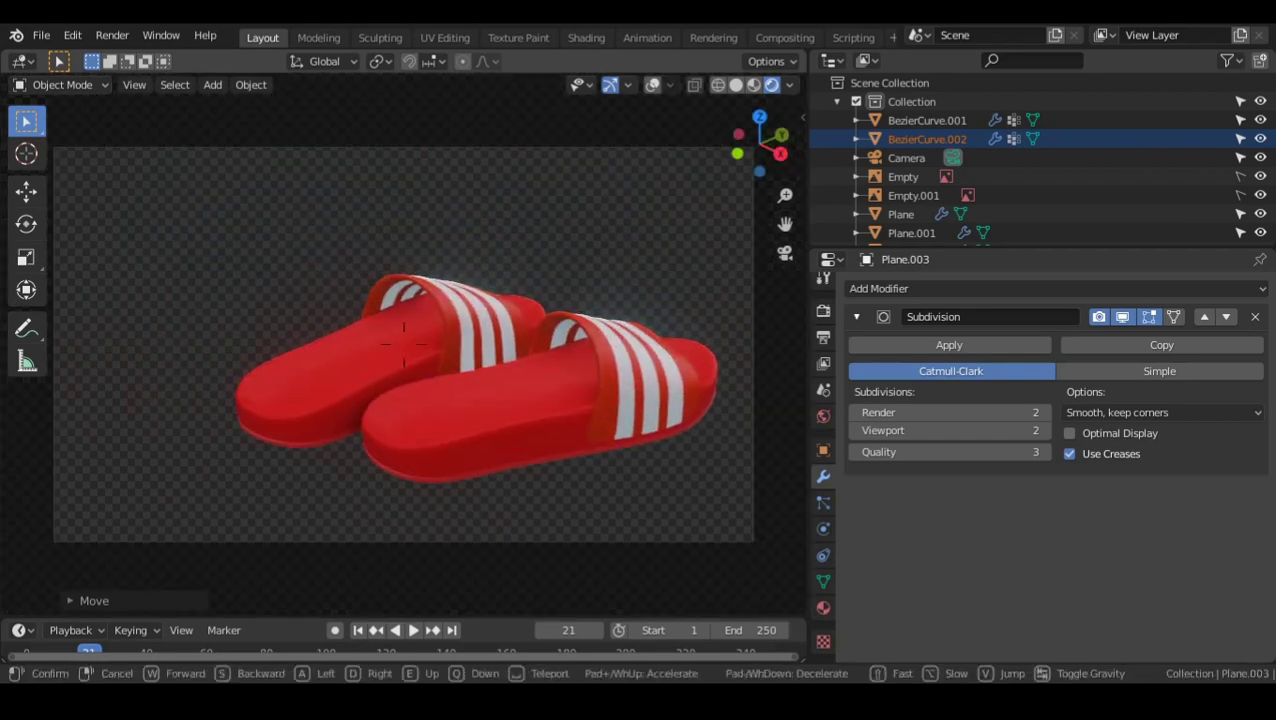
key(d)
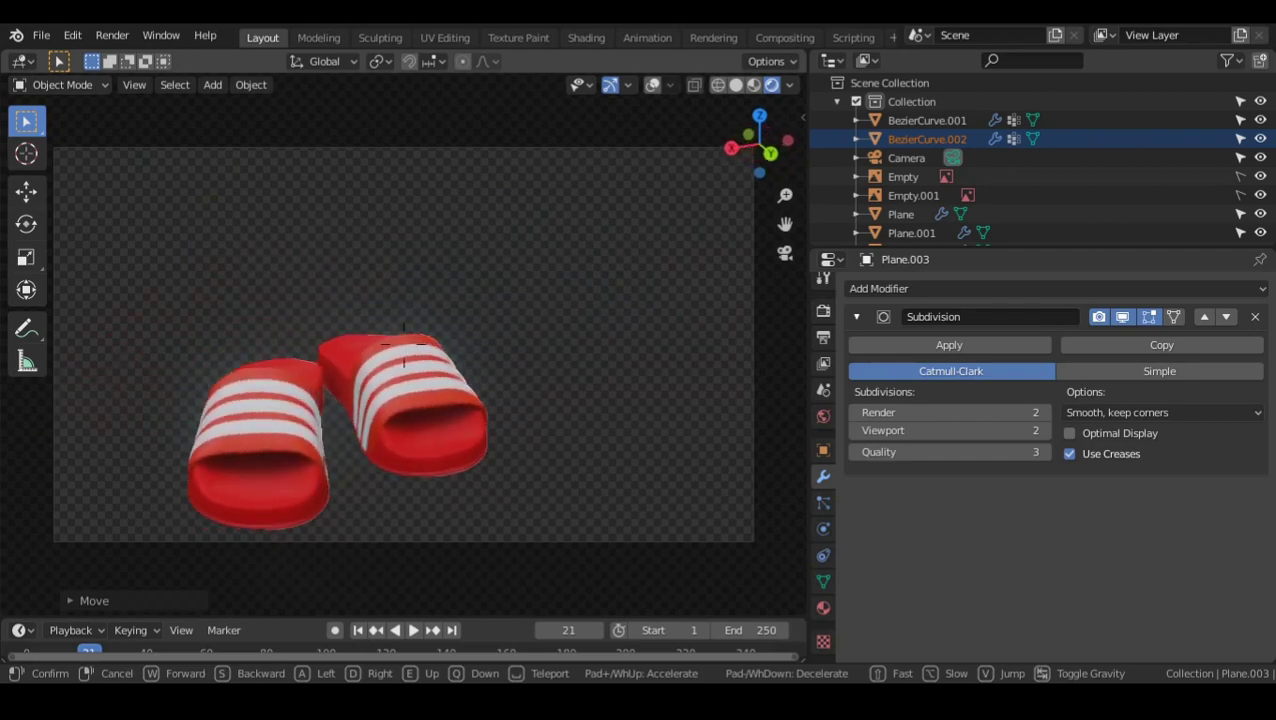
key(d)
key(Escape)
middle_drag(529, 311, 590, 356)
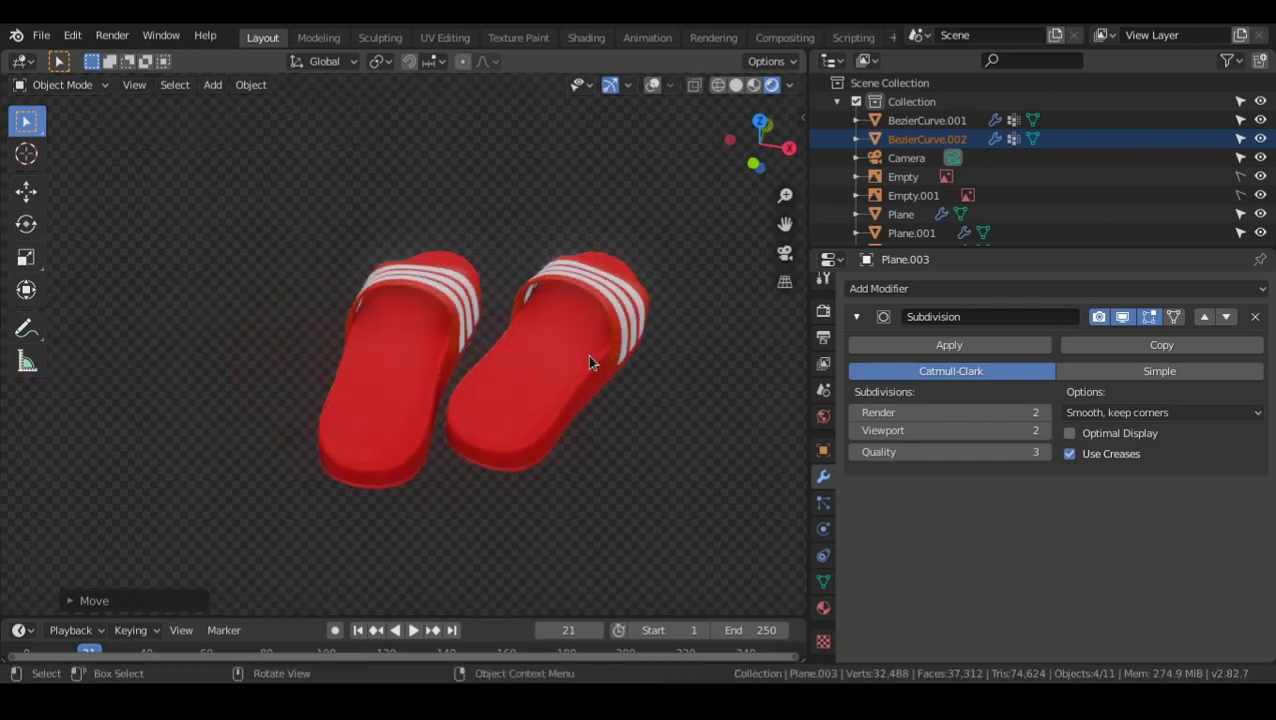
scroll(587, 354, down, 3)
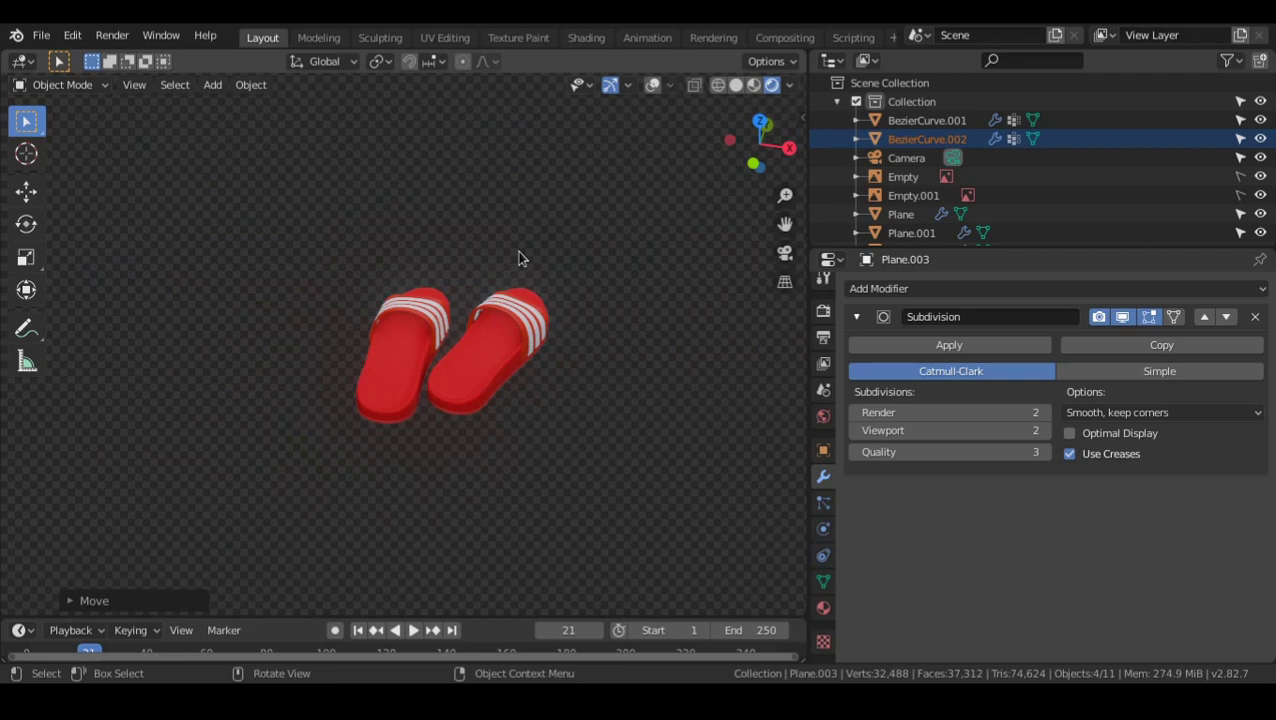
key(grave)
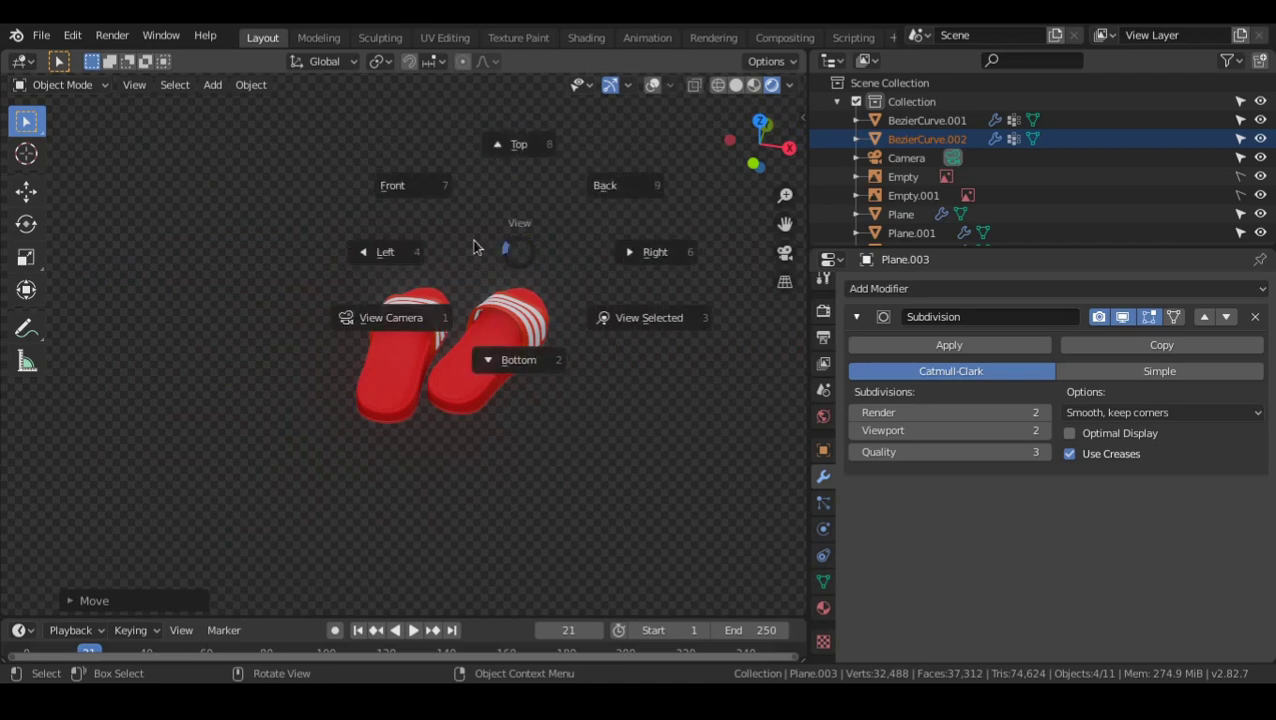
click(393, 320)
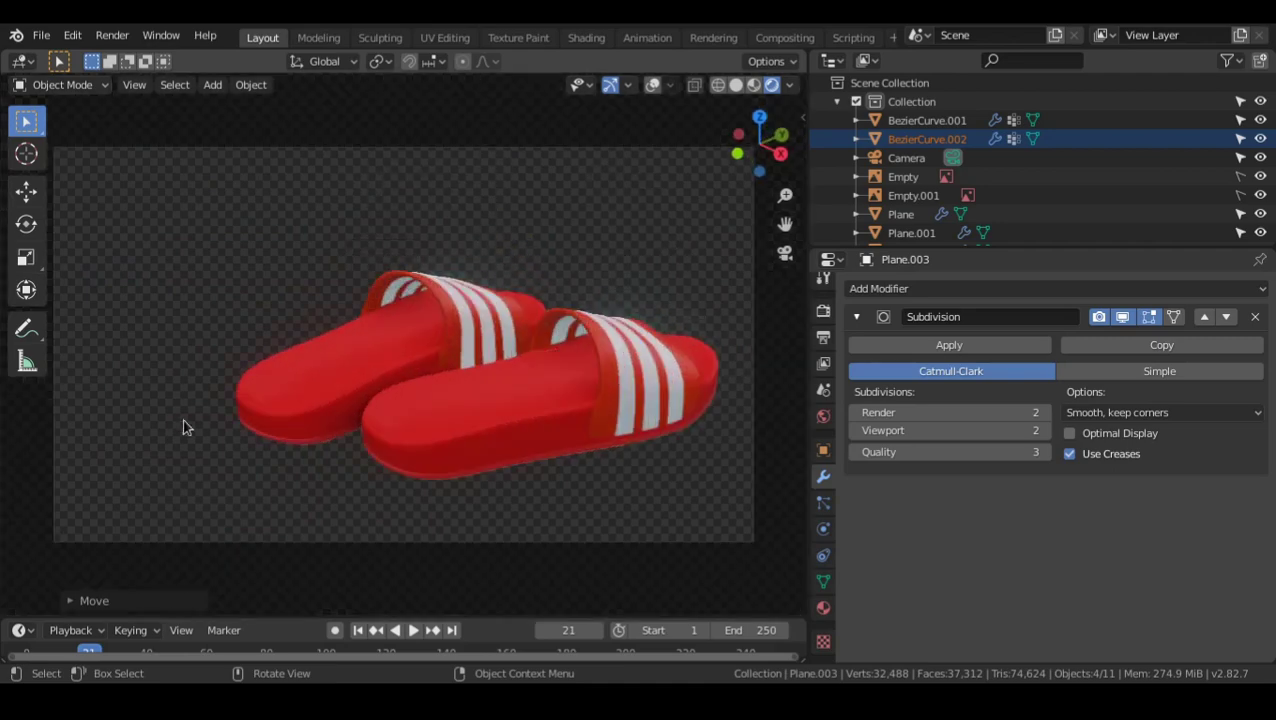
key(shift)
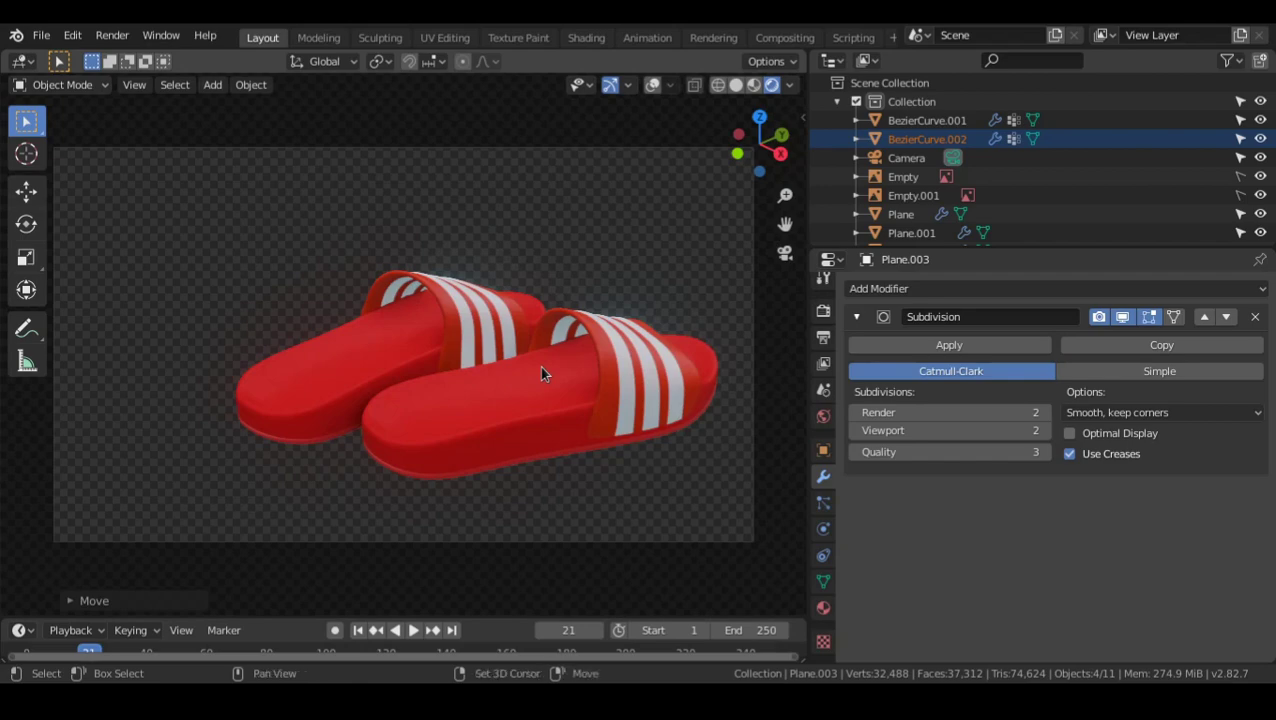
- Reframe the camera with walk navigation to view both sandals from their toe ends, and render a test image
key(shift)
key(shift+grave)
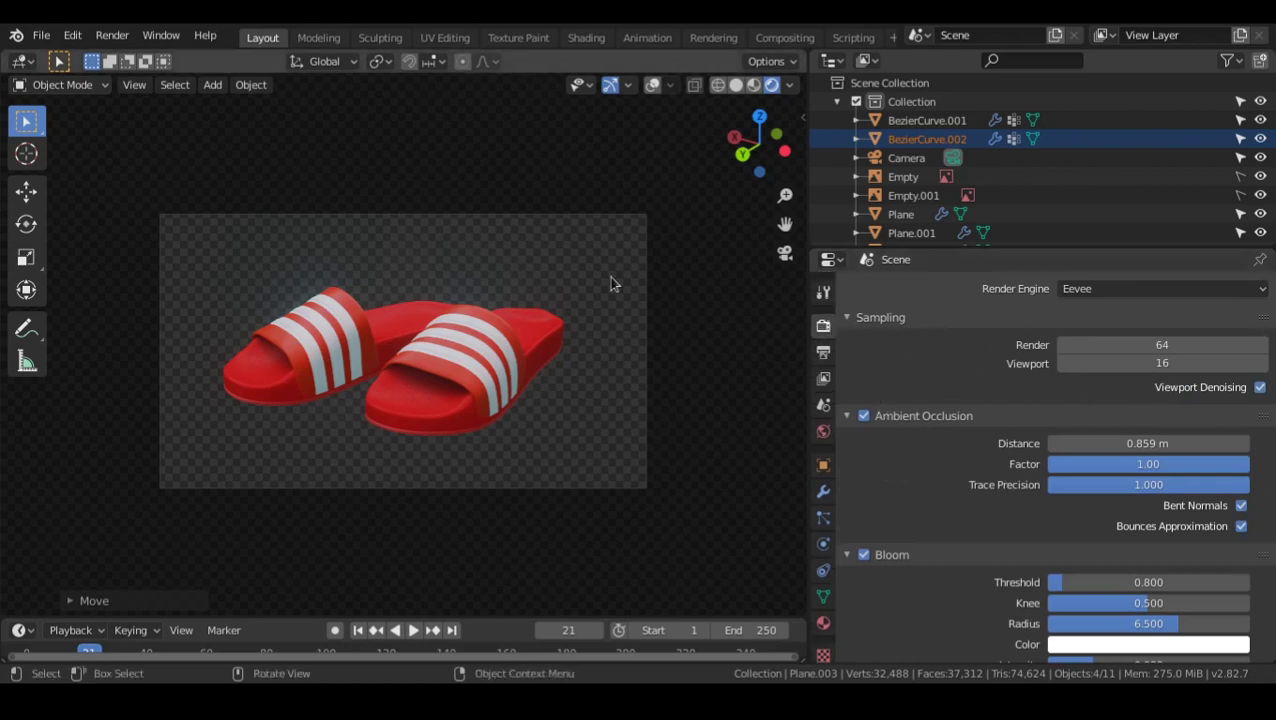
click(108, 36)
key(F12)
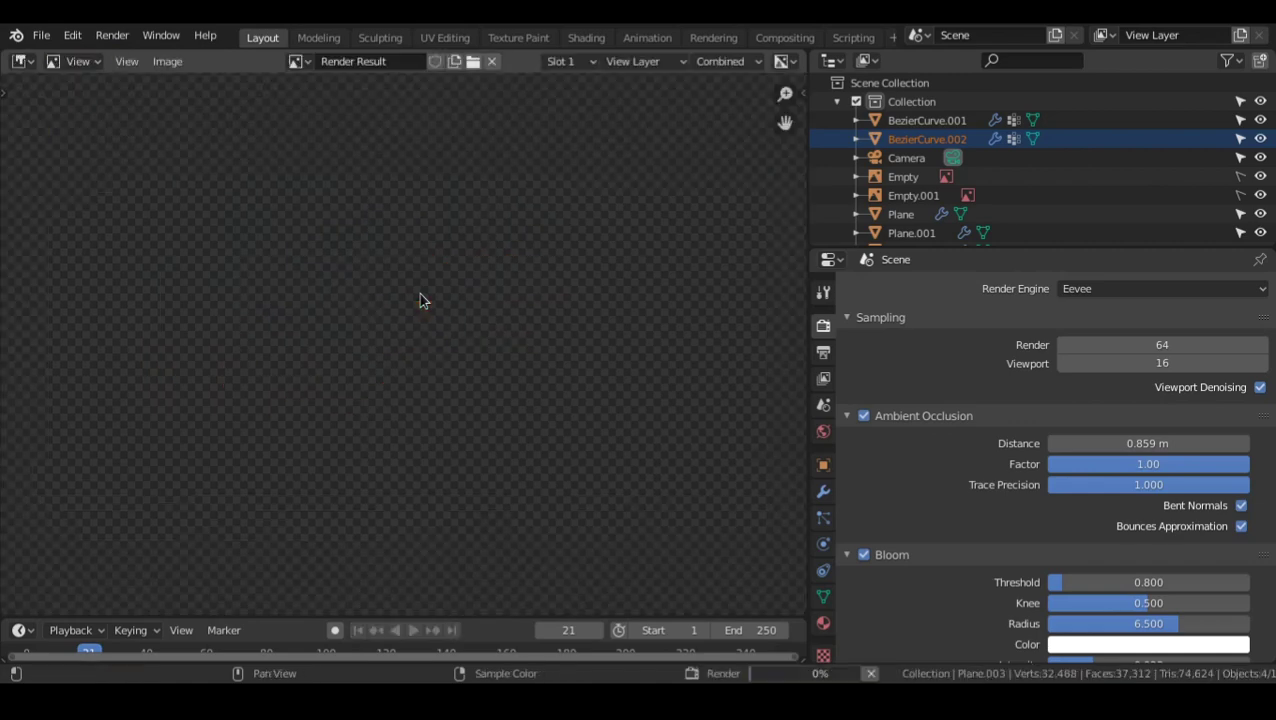
scroll(416, 318, down, 4)
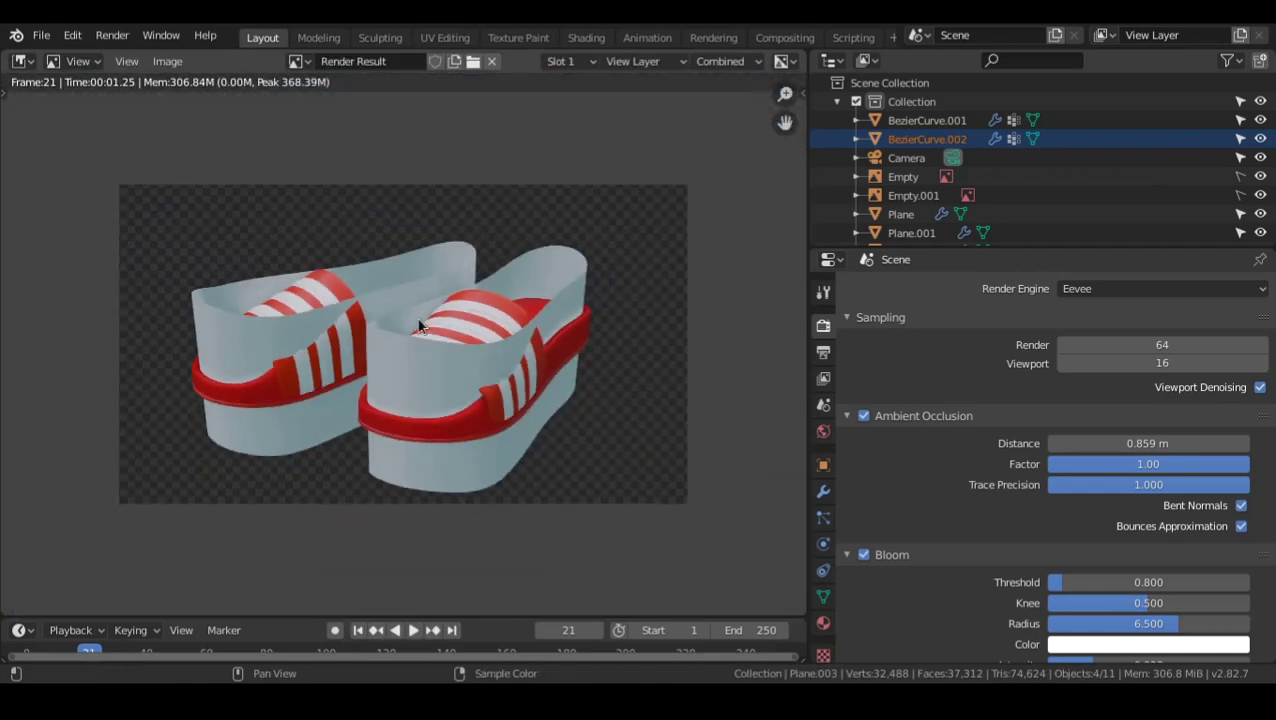
scroll(340, 362, up, 2)
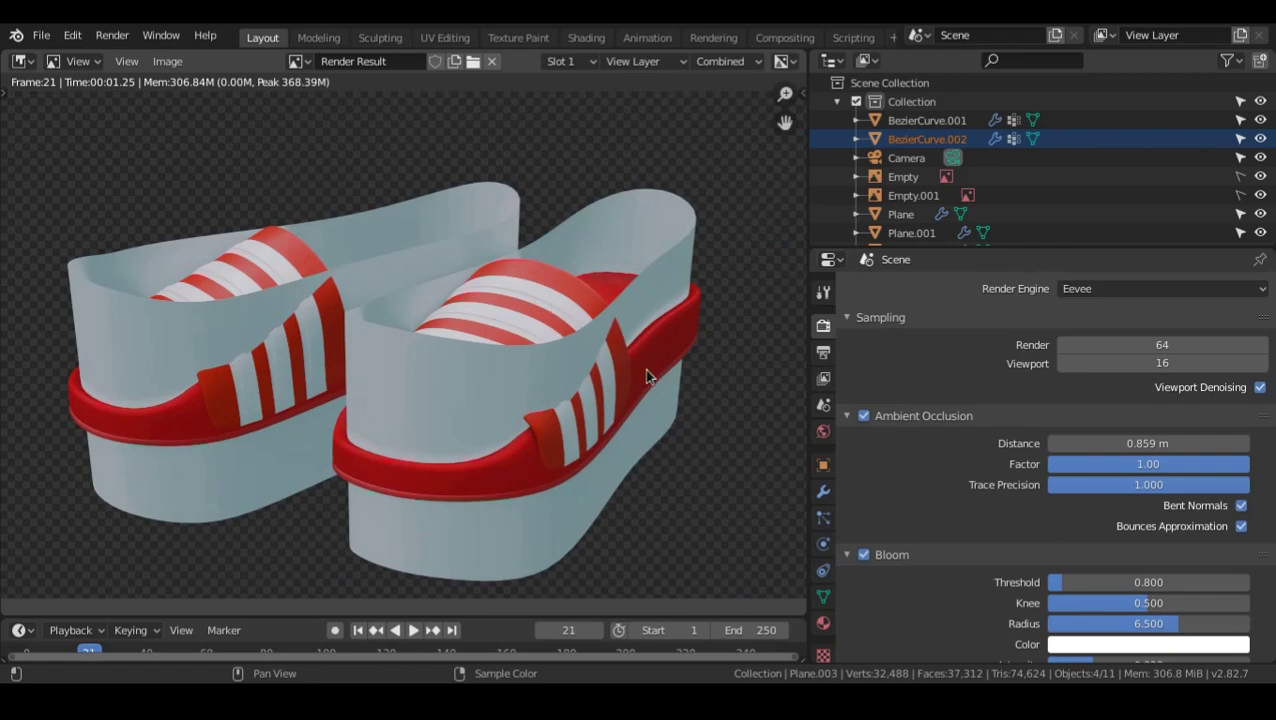
key(Escape)
- Turn the viewport overlays back on to expose the wireframe cages around the sandals and find their objects in the Outliner
scroll(1097, 200, down, 2)
click(1097, 231)
scroll(1199, 195, down, 2)
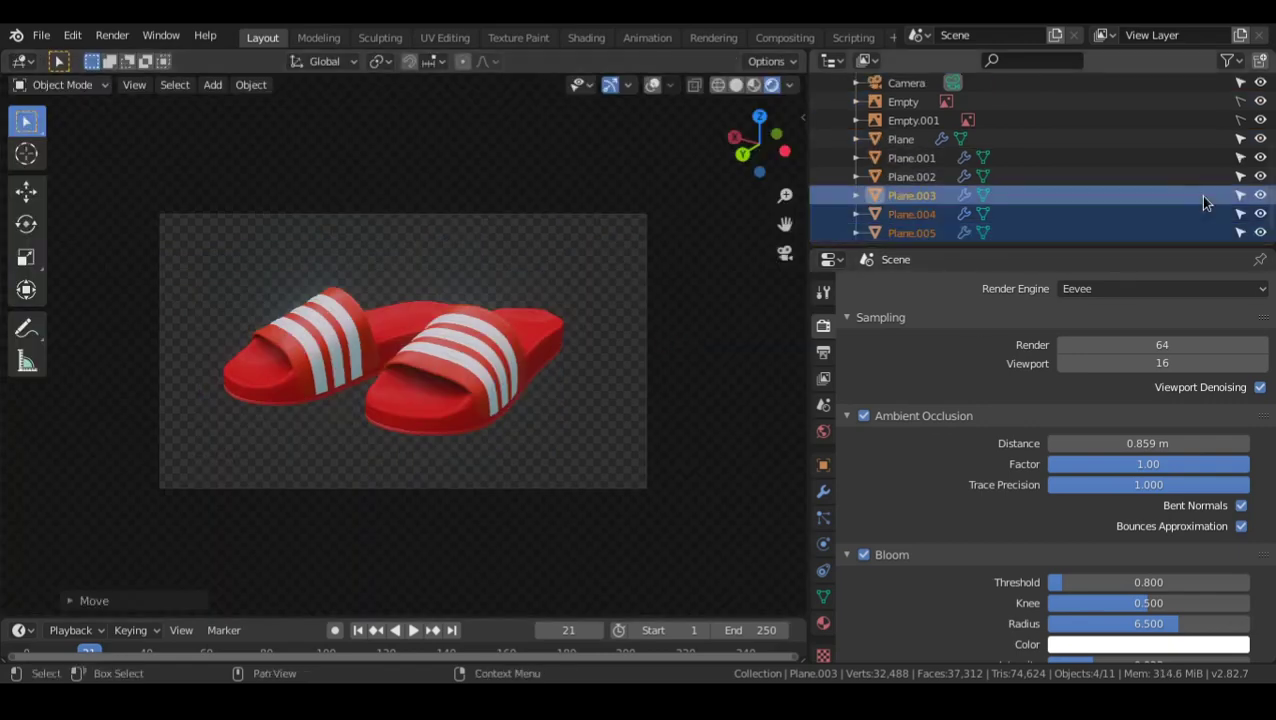
shift+click(1215, 228)
scroll(1258, 235, up, 1)
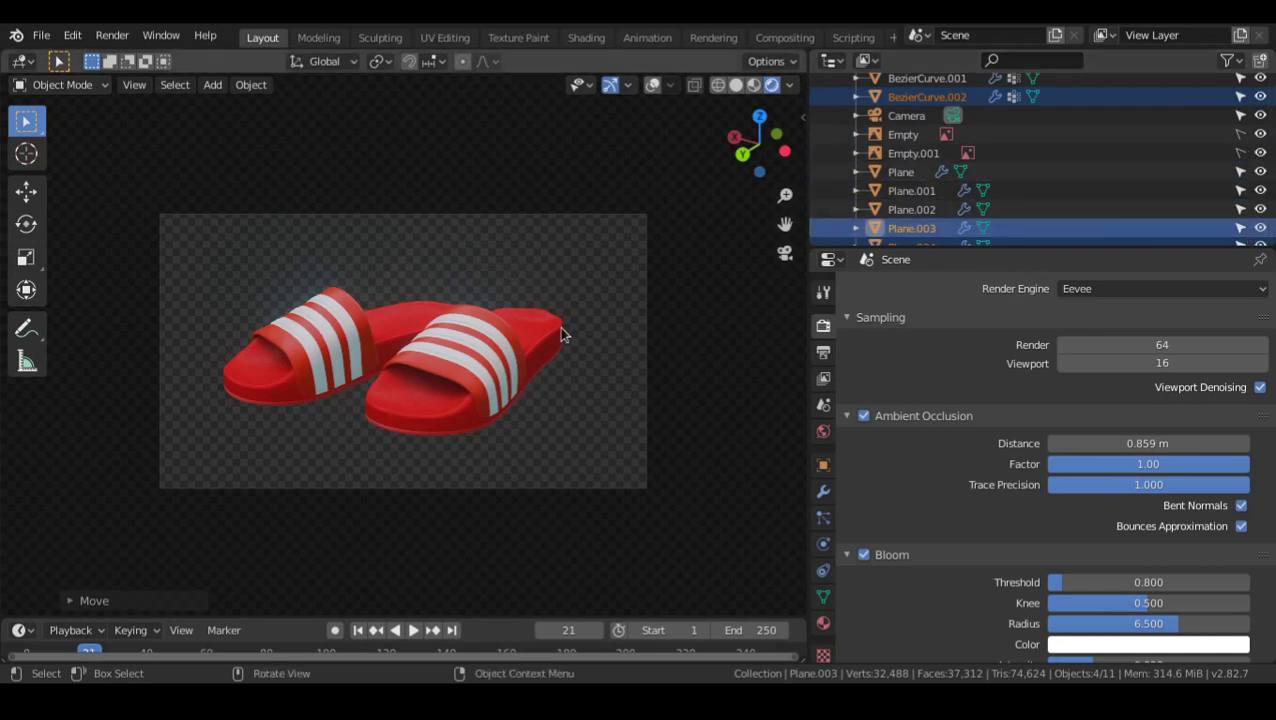
key(shift+alt+z)
scroll(562, 334, up, 1)
scroll(1265, 229, down, 2)
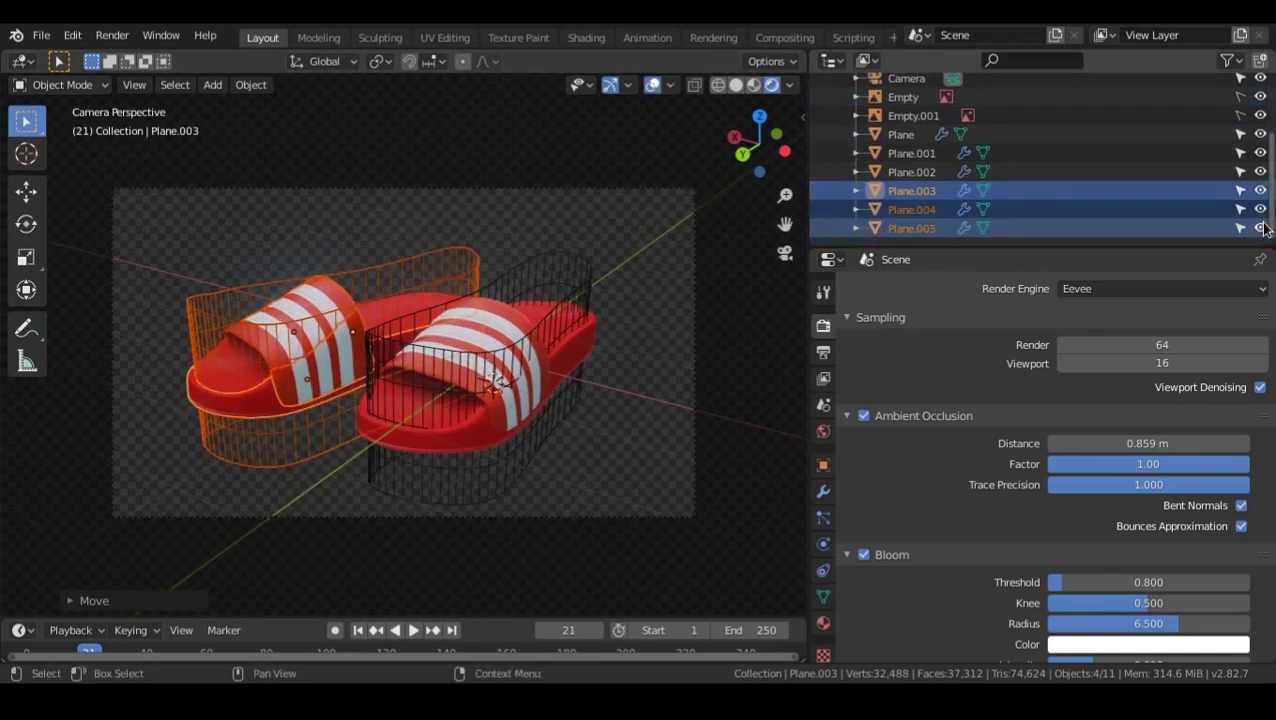
- Hide the two wireframe cages, Plane.005 and Plane.002, in the viewport and render another test image
click(213, 319)
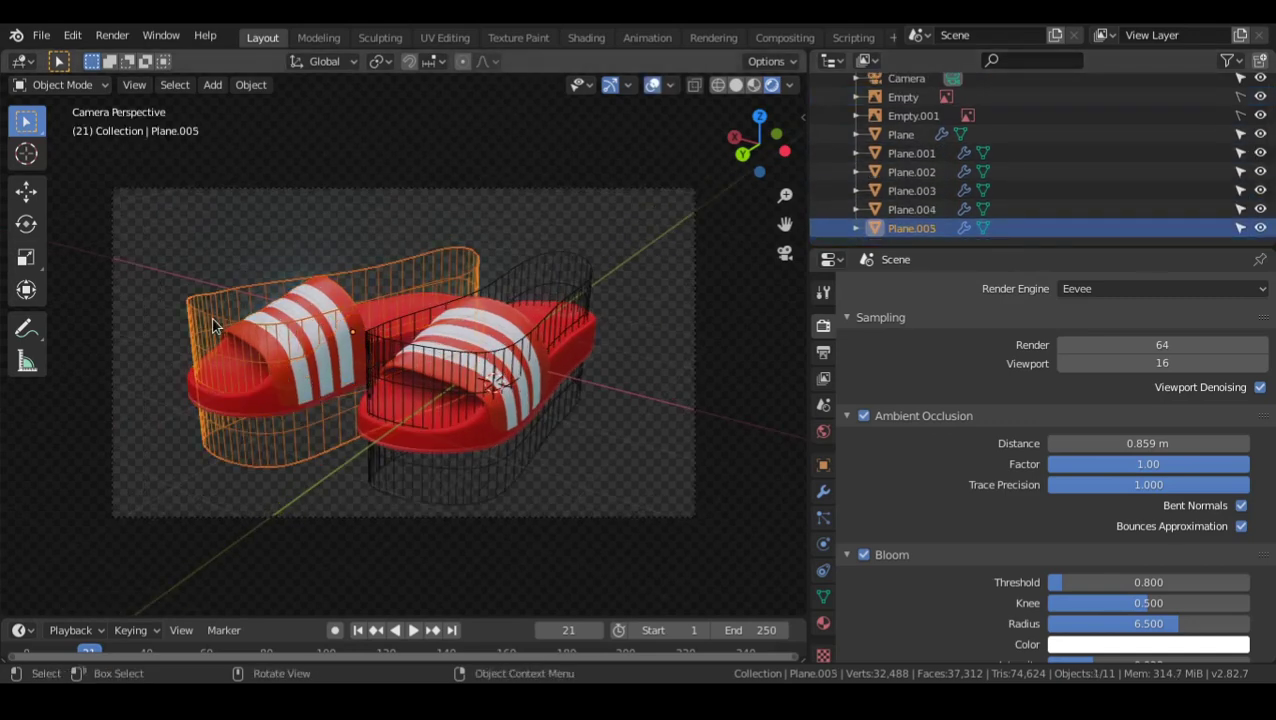
click(1260, 228)
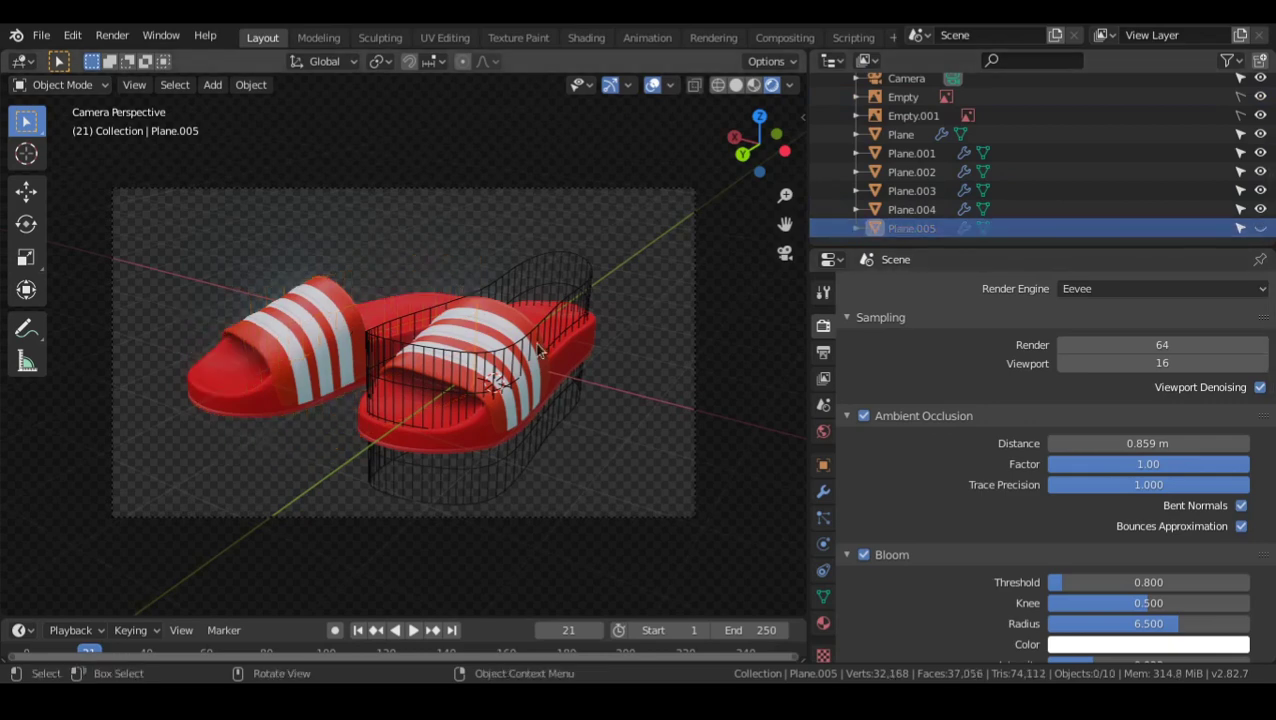
click(537, 325)
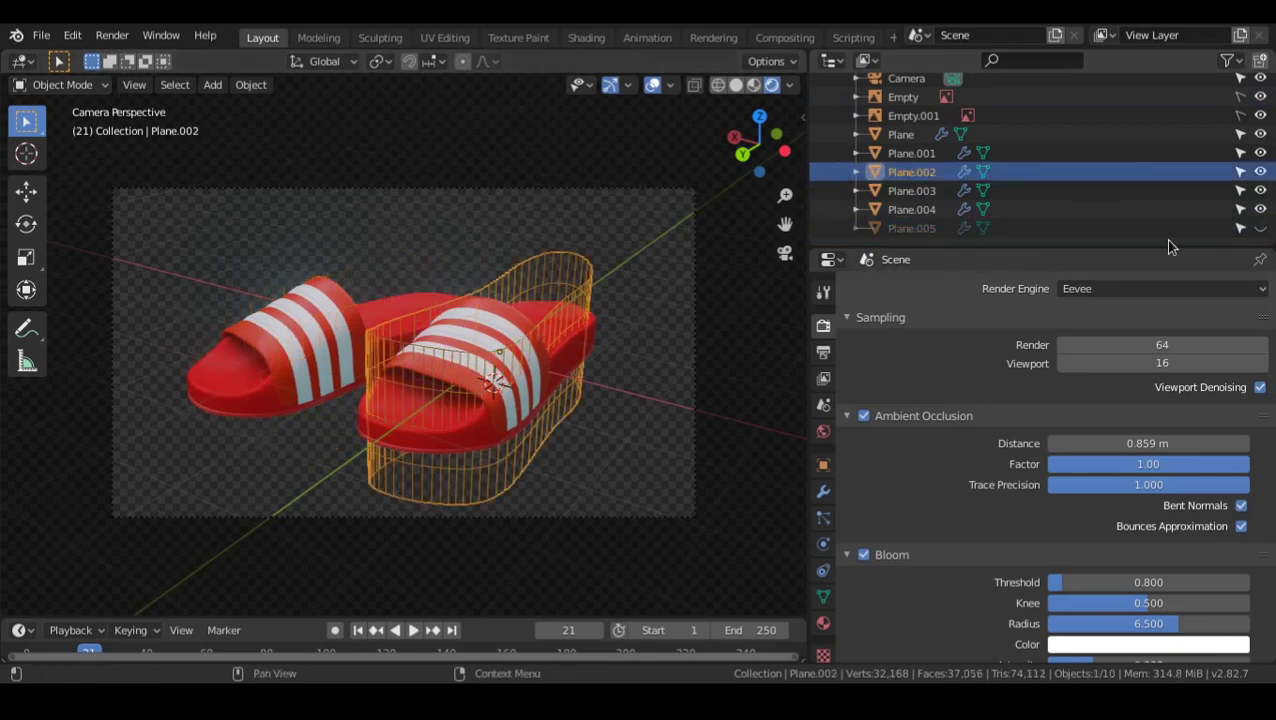
click(1260, 172)
key(F12)
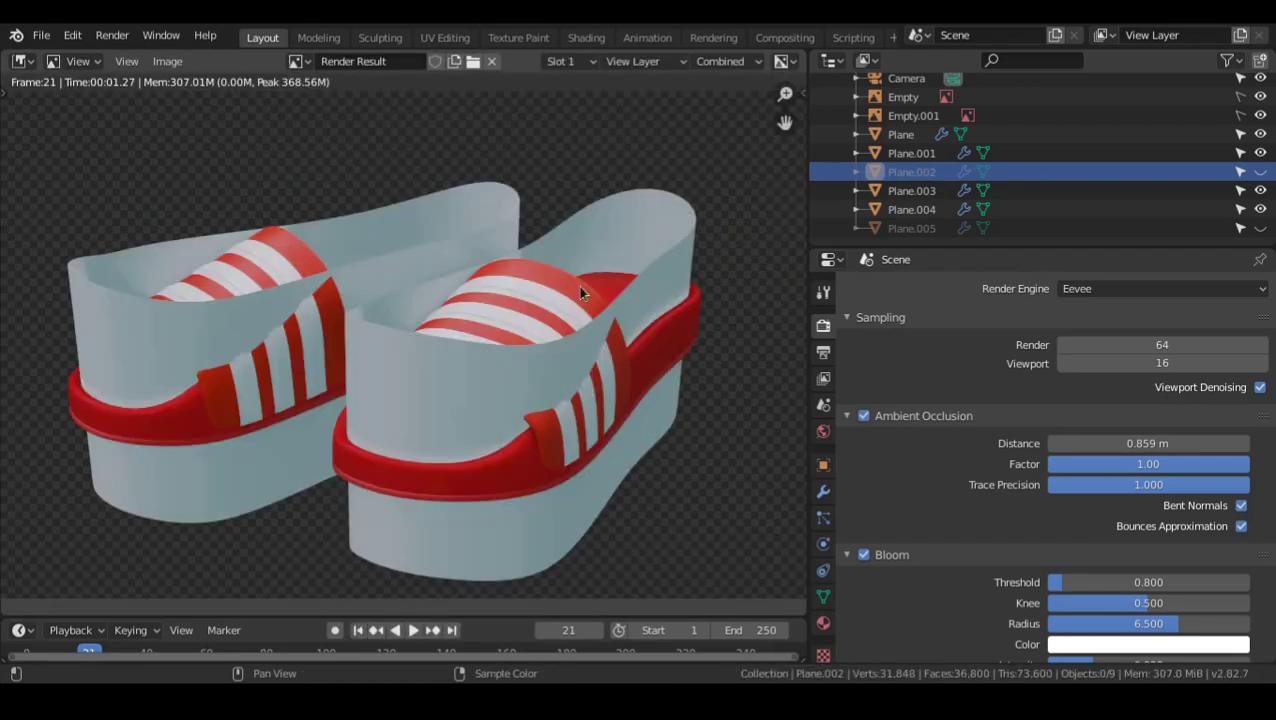
key(Escape)
- Enable the render restriction toggles in the Outliner and exclude the cages Plane.002 and Plane.005 from renders
click(1236, 62)
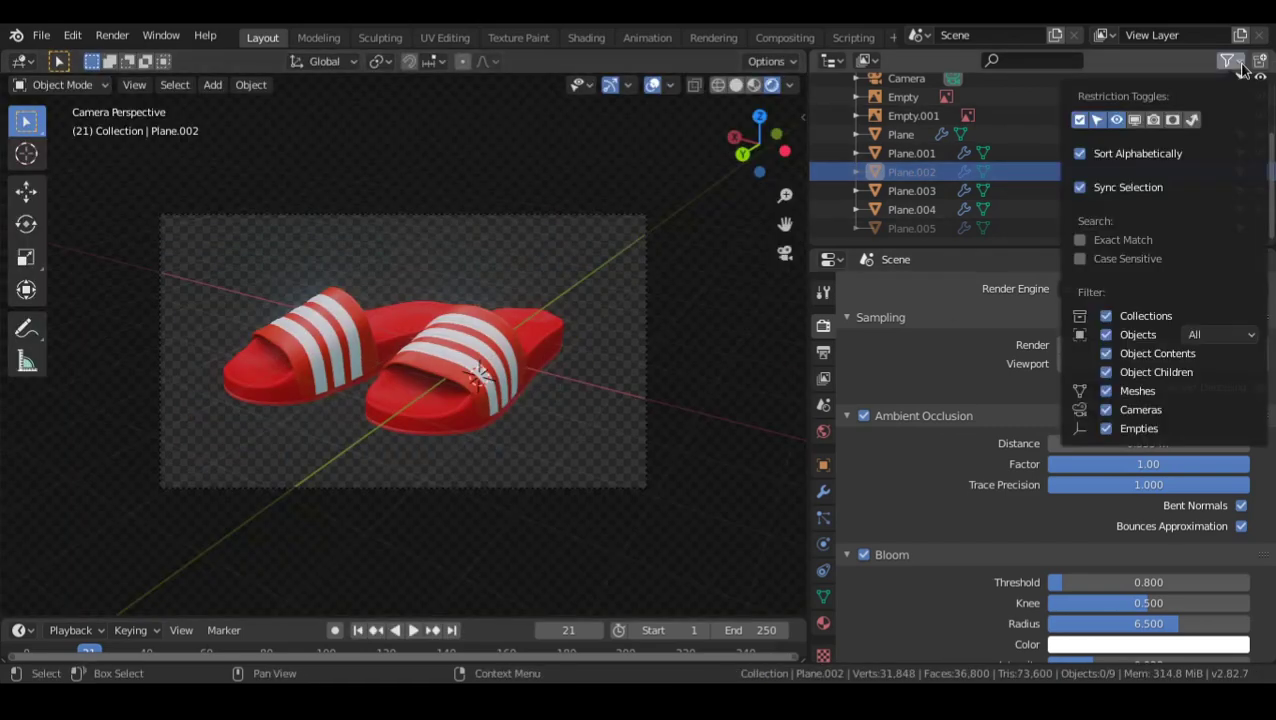
click(1153, 120)
scroll(1265, 130, up, 4)
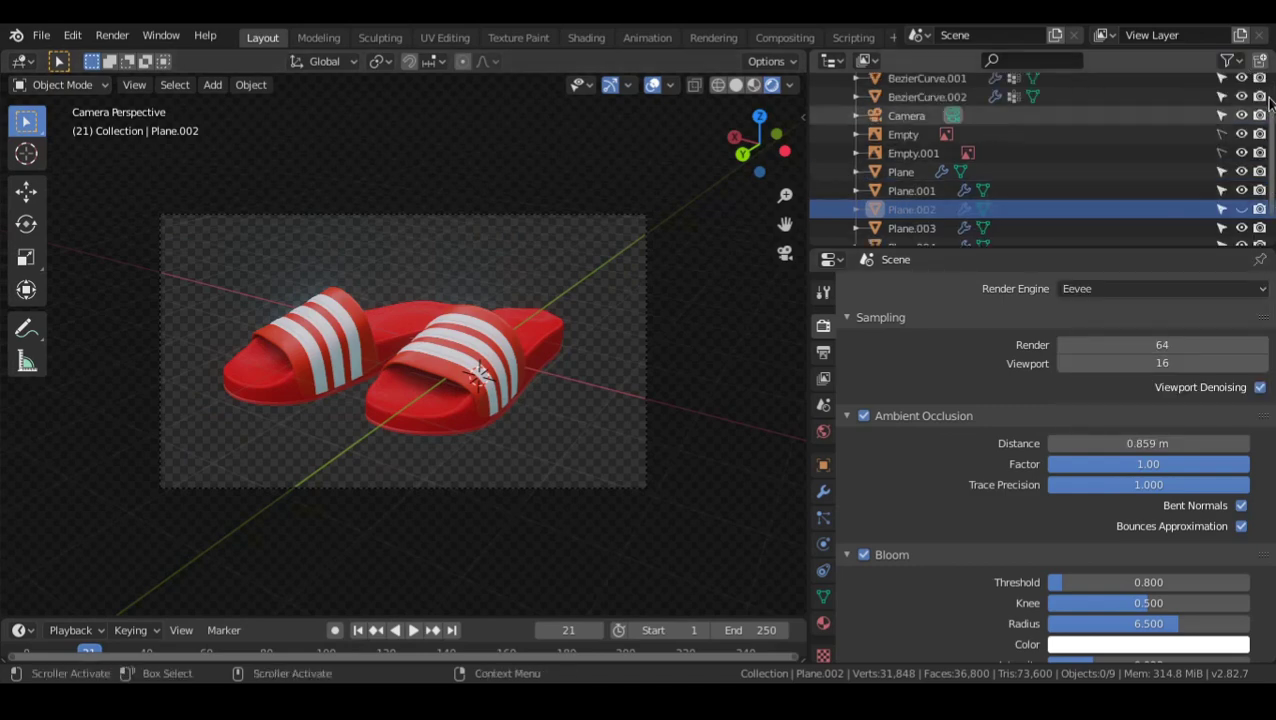
scroll(1265, 130, down, 4)
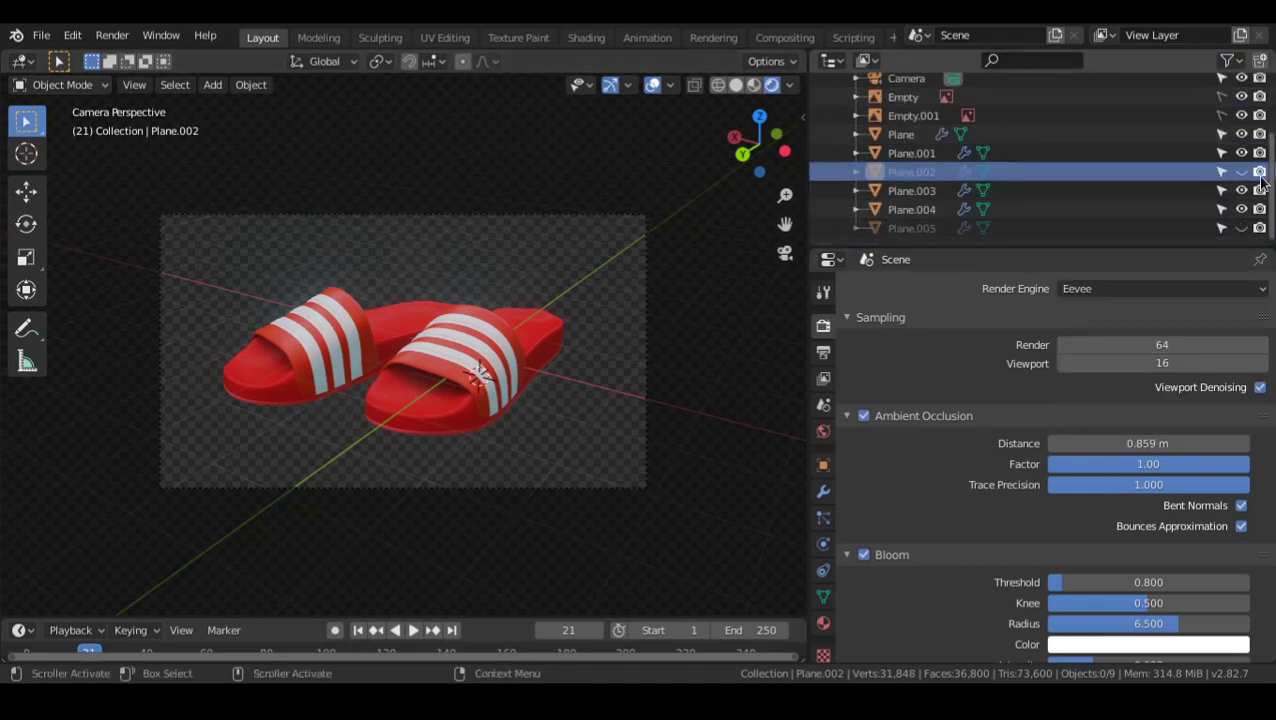
click(1260, 174)
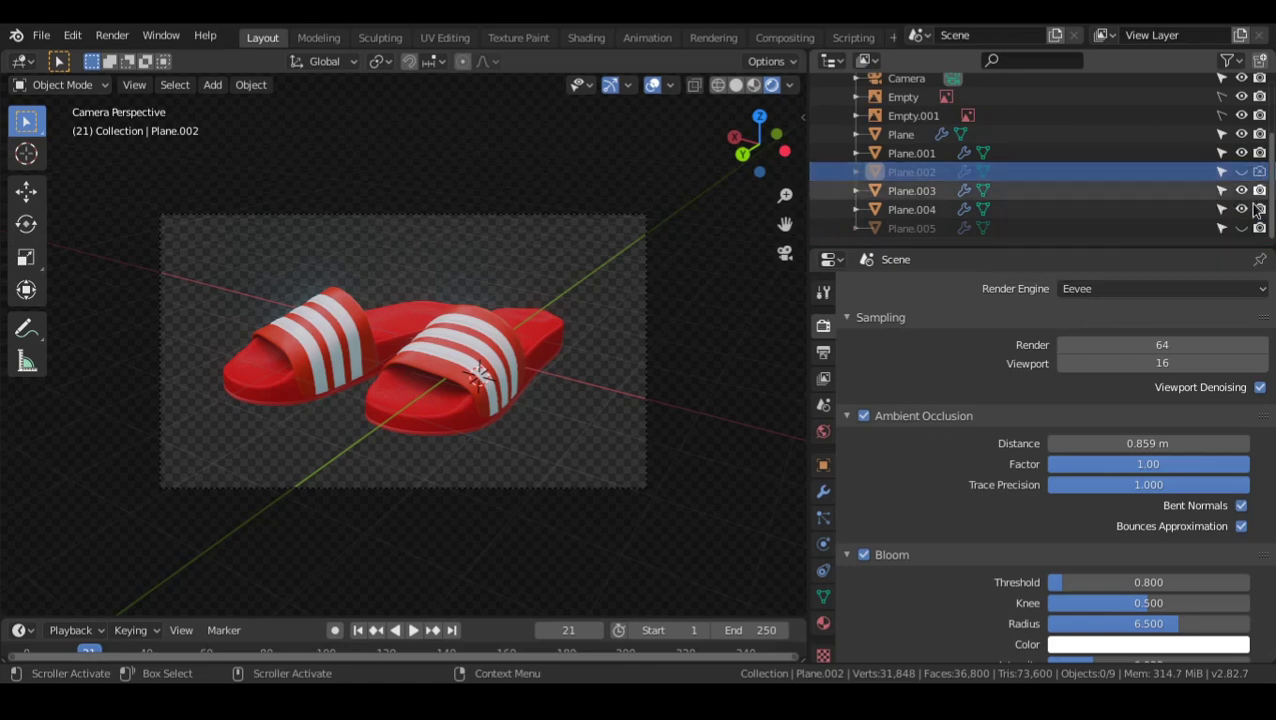
click(1259, 229)
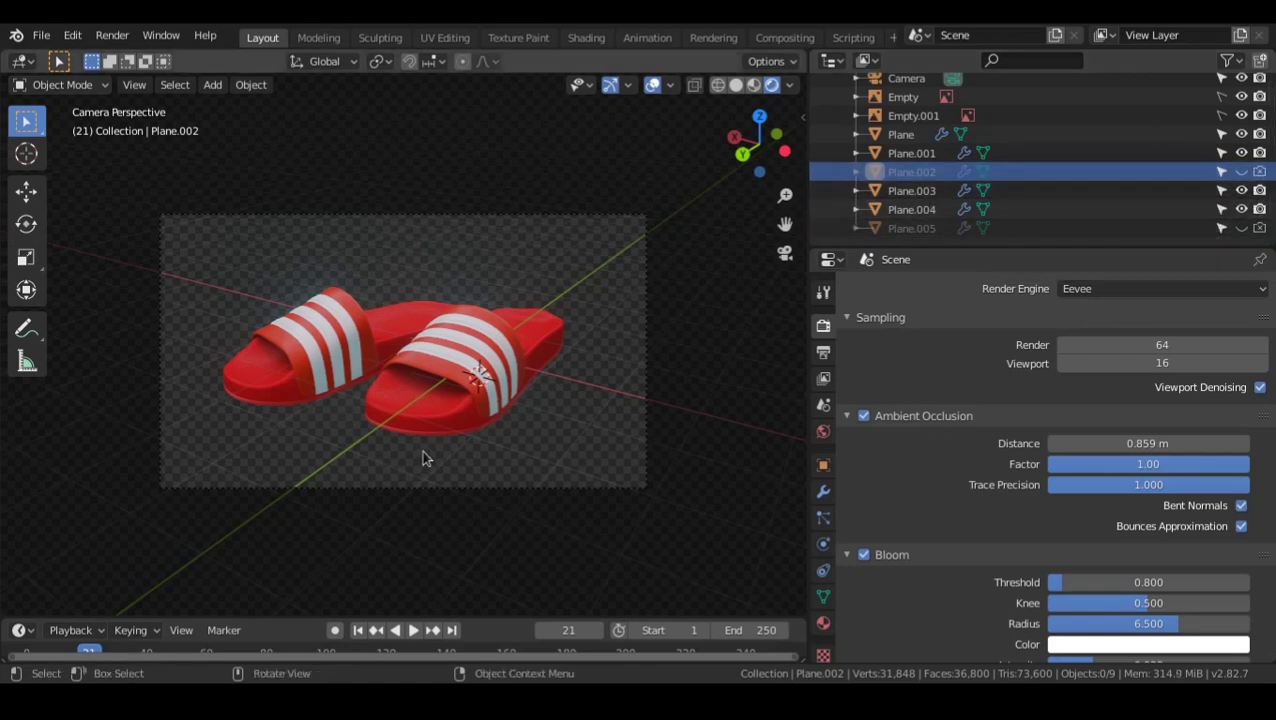
- Render the sandal pair without the cages and inspect the image up close
key(F12)
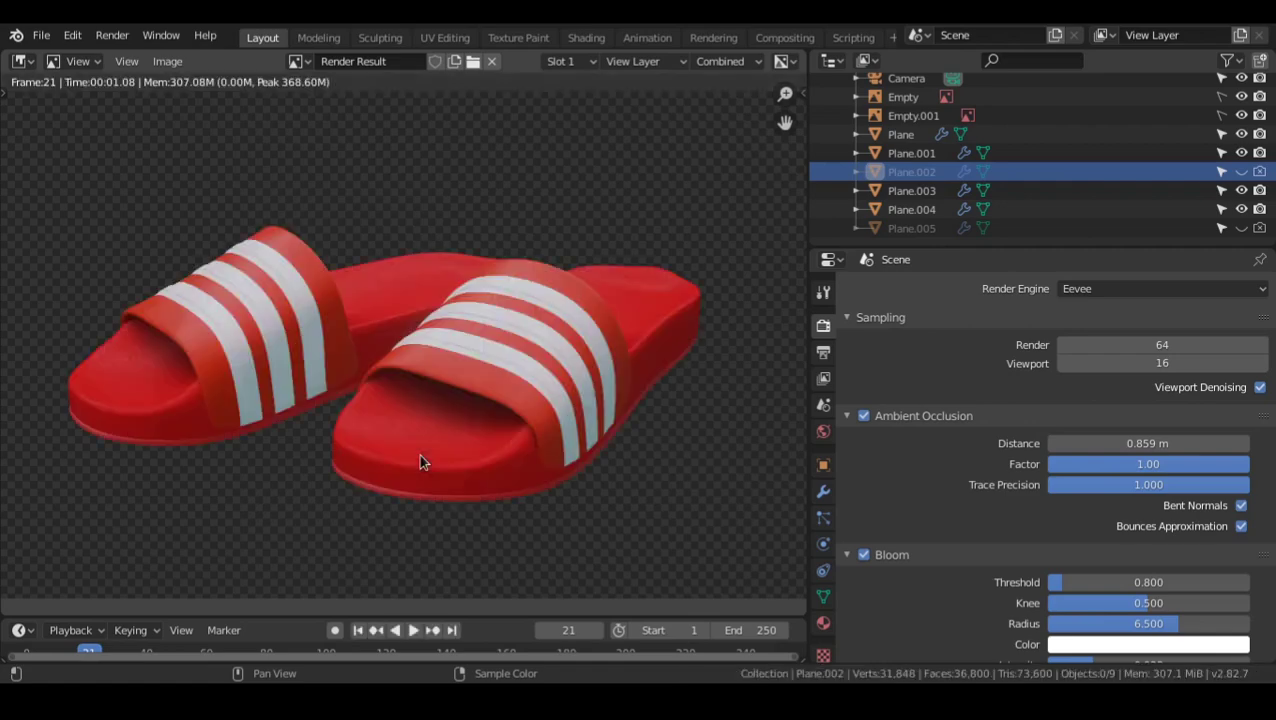
scroll(420, 456, up, 3)
scroll(419, 454, down, 5)
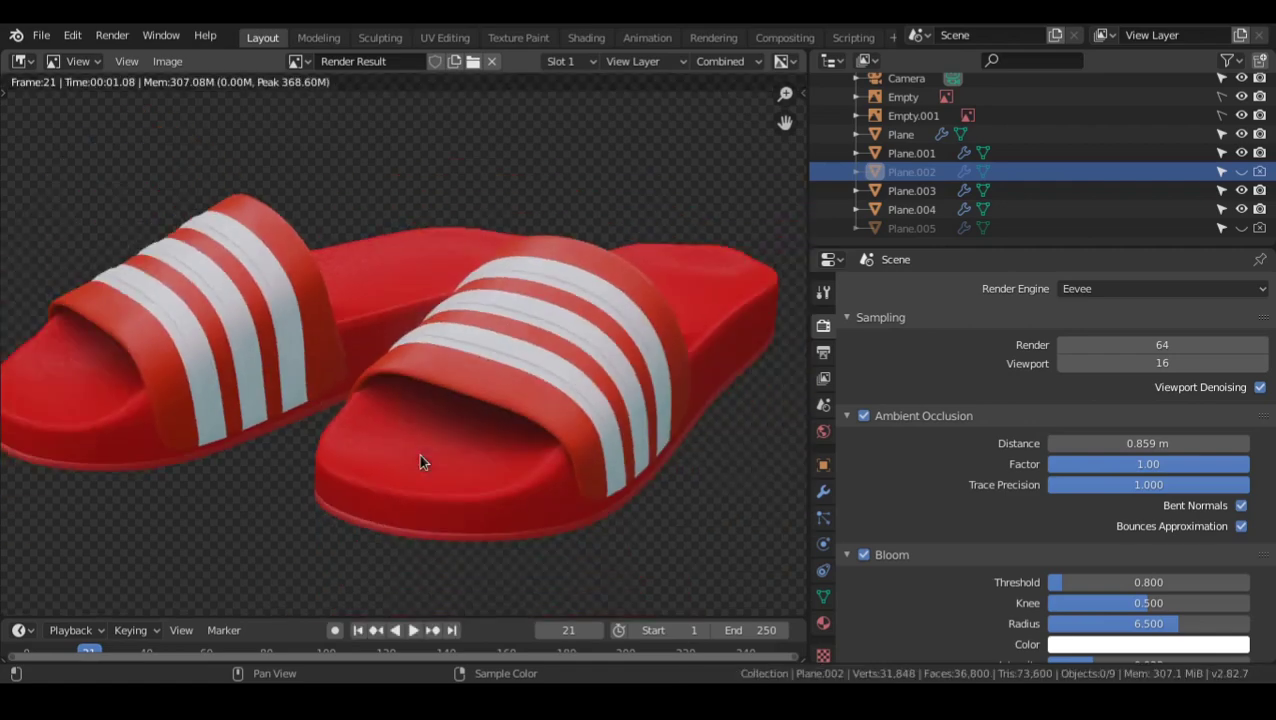